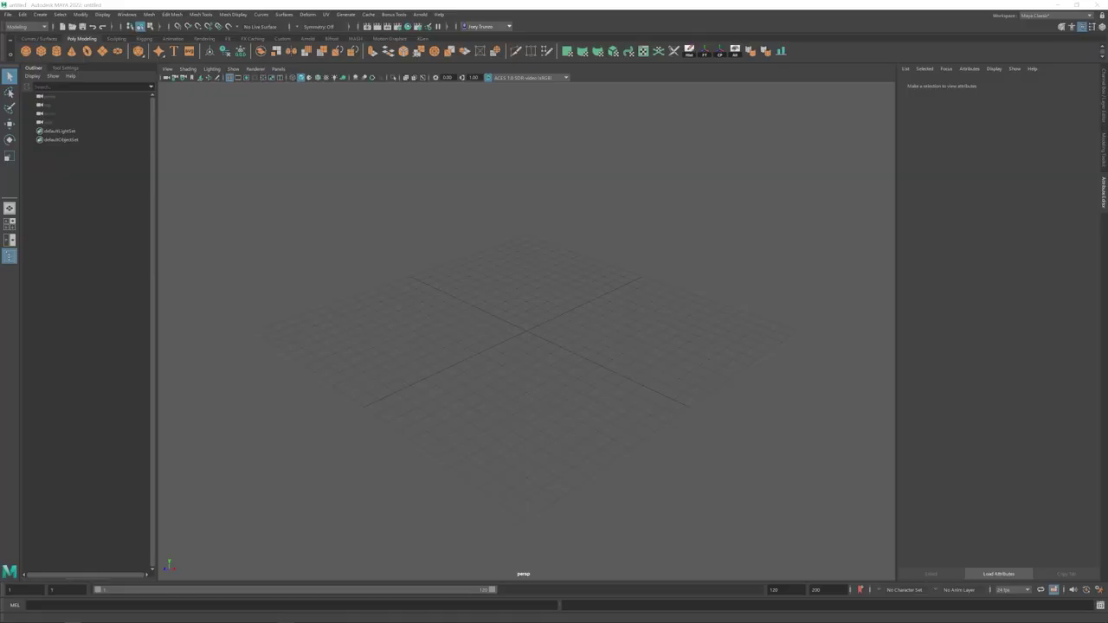
Step: Create a polygon cube and scale it into a long, low beam for the base of the carriage side
{"action": "left_click", "coordinate": [42, 53]}
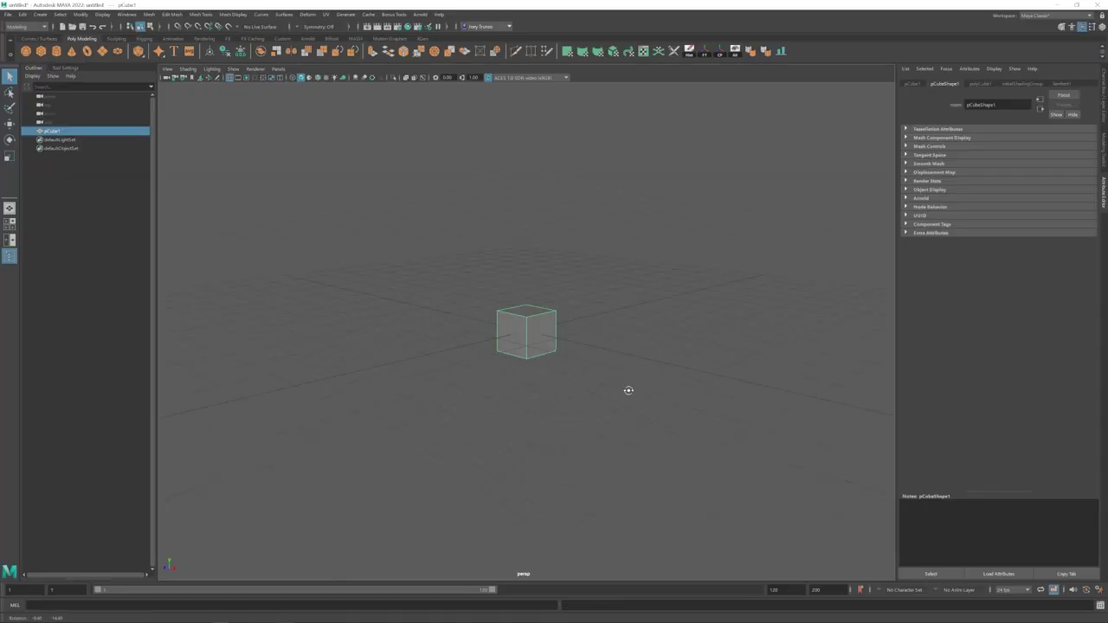
{"action": "left_click_drag", "start_coordinate": [559, 341], "coordinate": [849, 461]}
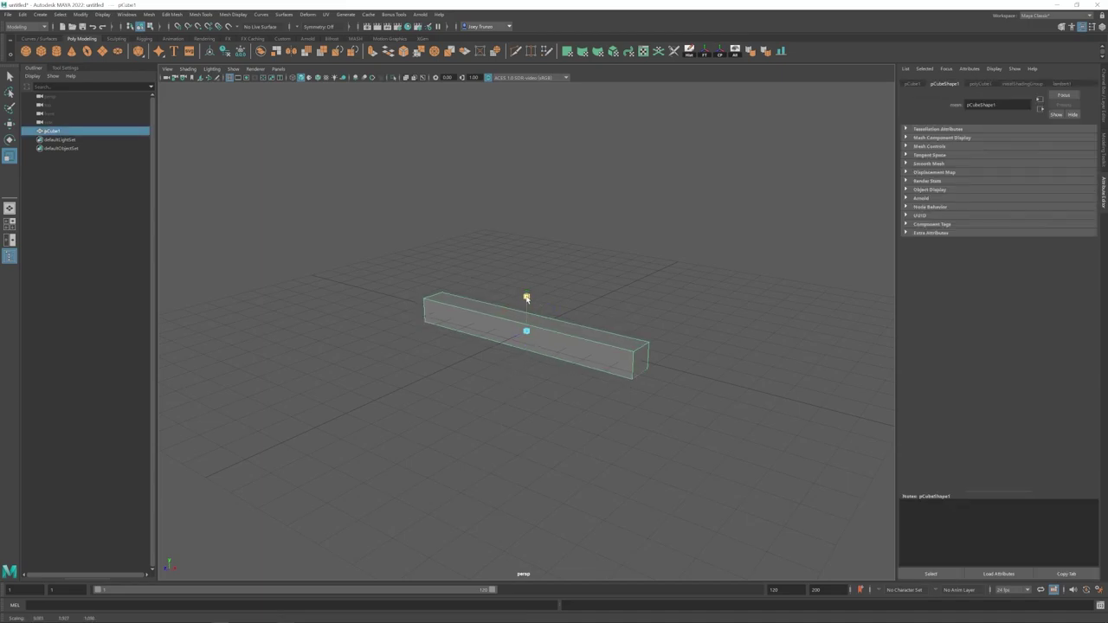
{"action": "left_click_drag", "start_coordinate": [530, 306], "coordinate": [531, 302]}
{"action": "mouse_move", "coordinate": [616, 374]}
{"action": "left_mouse_down", "text": "alt"}
{"action": "mouse_move", "coordinate": [383, 325]}
{"action": "mouse_move", "coordinate": [511, 308]}
{"action": "mouse_move", "coordinate": [609, 355]}
{"action": "left_mouse_up", "text": "alt"}
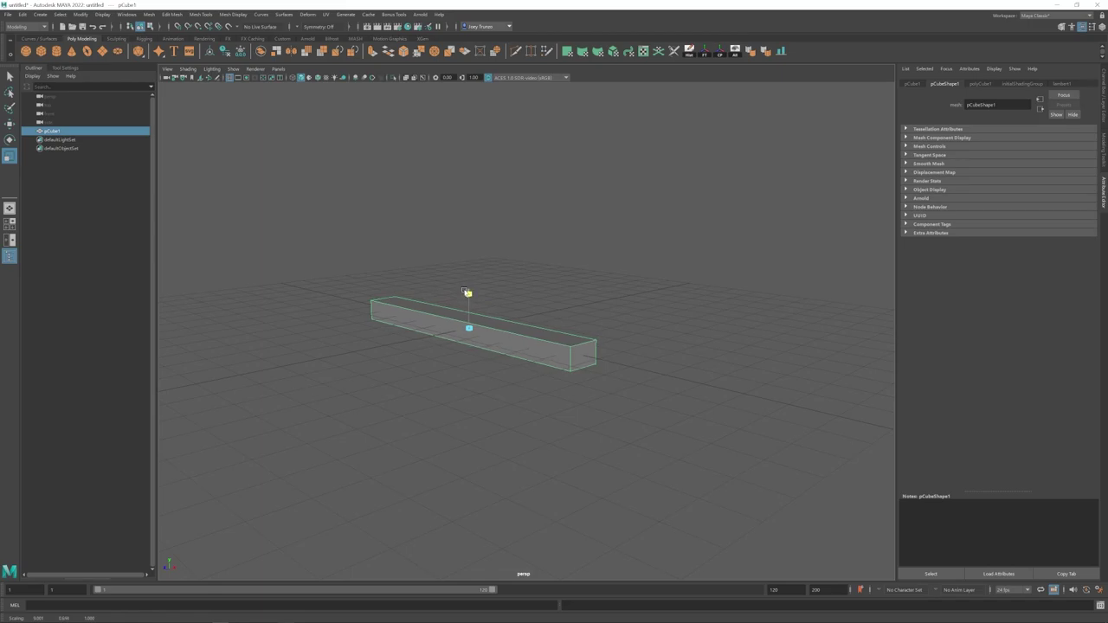
{"action": "left_click_drag", "start_coordinate": [465, 291], "coordinate": [510, 360], "text": "alt"}
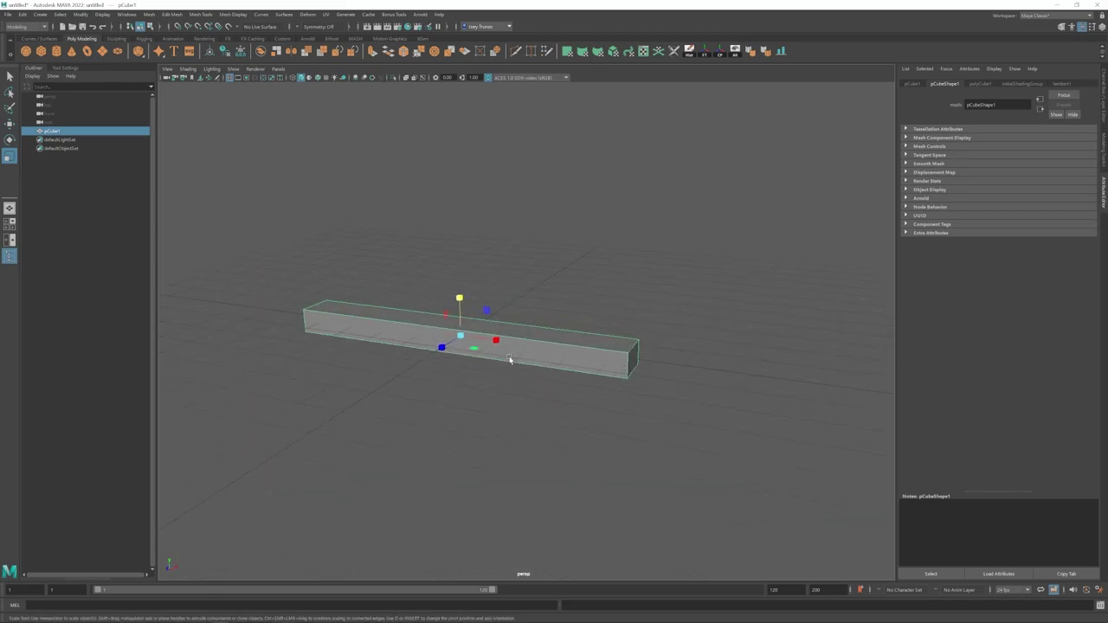
Step: Duplicate the beam directly on top and pull the copy's end vertices inward to form the first stair step
{"action": "left_click_drag", "start_coordinate": [460, 301], "coordinate": [457, 269], "text": "shift"}
{"action": "right_click_drag", "start_coordinate": [374, 302], "coordinate": [334, 302]}
{"action": "left_click_drag", "start_coordinate": [603, 290], "coordinate": [664, 374]}
{"action": "left_click_drag", "start_coordinate": [670, 338], "coordinate": [605, 341]}
{"action": "left_click_drag", "start_coordinate": [605, 342], "coordinate": [471, 343], "text": "alt"}
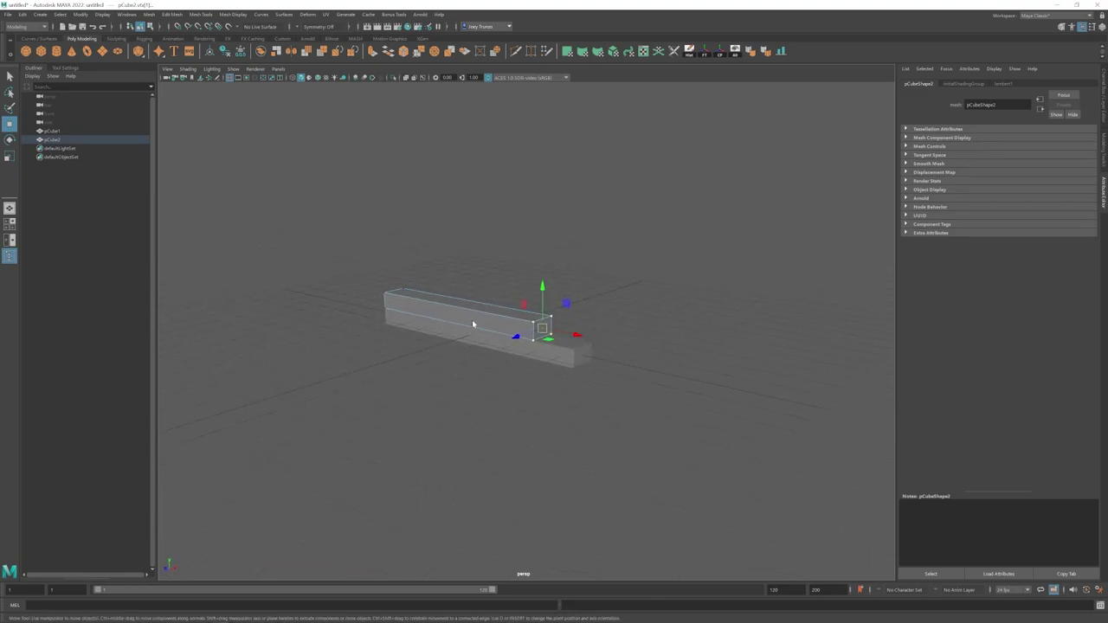
Step: Stack a third beam on the second one and shorten its front end to form another step
{"action": "scroll", "coordinate": [472, 323], "scroll_direction": "up", "scroll_amount": 3}
{"action": "right_click_drag", "start_coordinate": [473, 322], "coordinate": [486, 288]}
{"action": "left_click_drag", "start_coordinate": [452, 269], "coordinate": [451, 246], "text": "shift"}
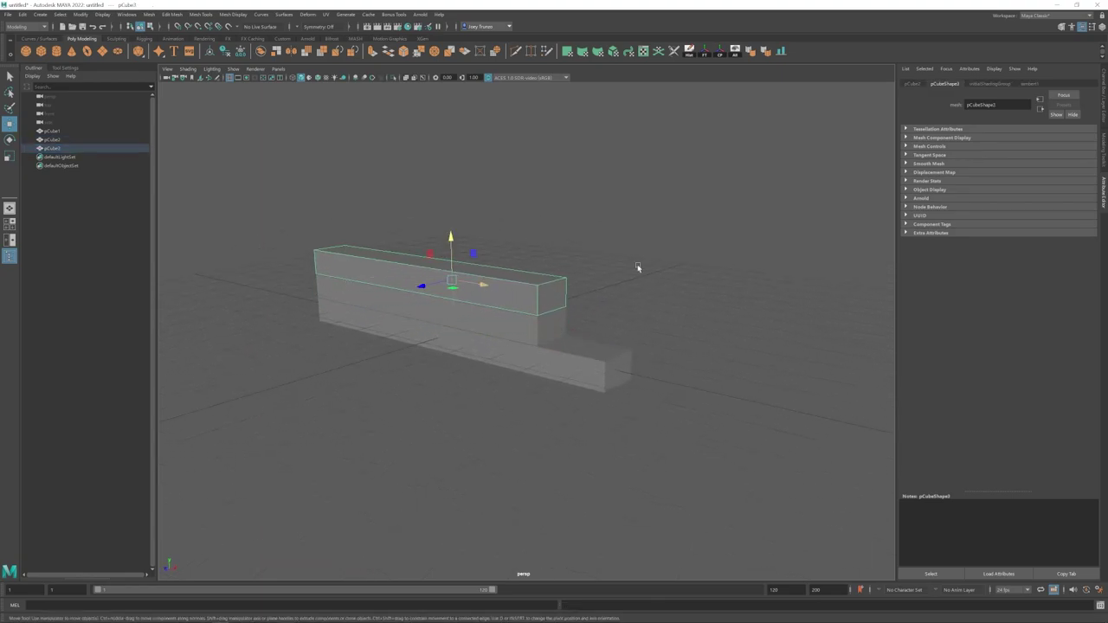
{"action": "left_click_drag", "start_coordinate": [611, 306], "coordinate": [605, 307]}
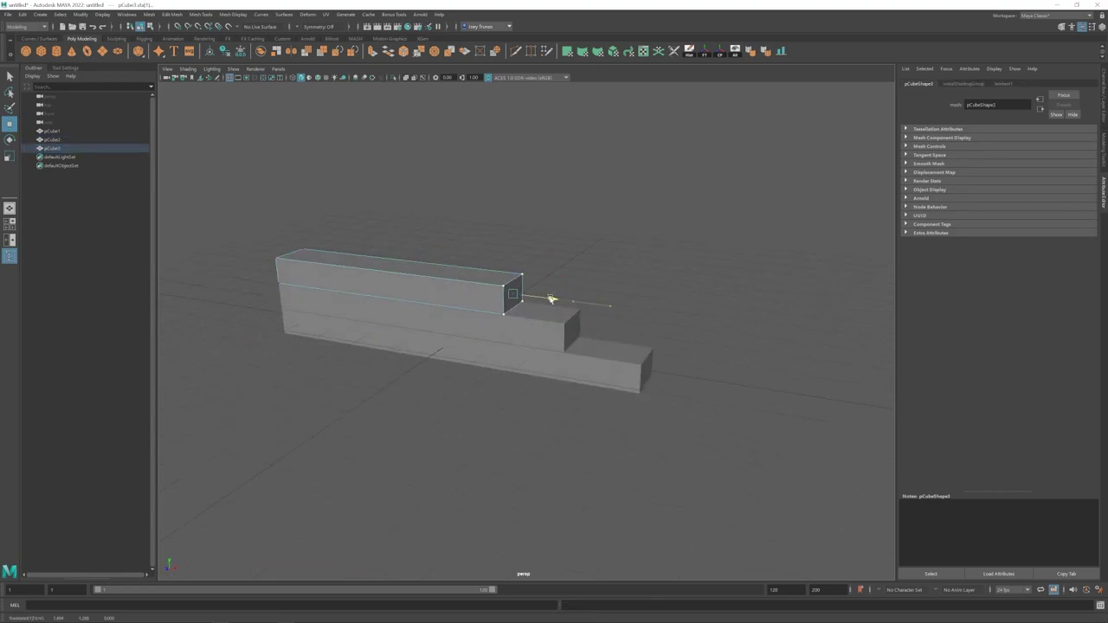
Step: Add a fourth beam on top of the stack by duplicating the third and shortening its front end
{"action": "right_click_drag", "start_coordinate": [551, 299], "coordinate": [575, 260]}
{"action": "left_click_drag", "start_coordinate": [575, 251], "coordinate": [542, 241], "text": "alt"}
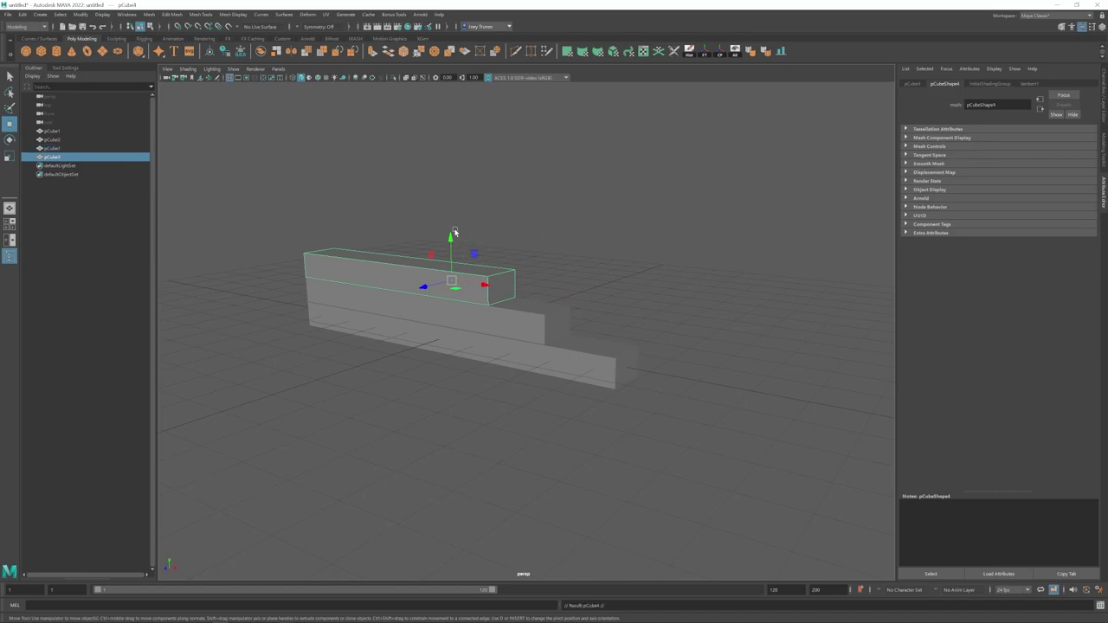
{"action": "left_click_drag", "start_coordinate": [453, 230], "coordinate": [442, 206], "text": "shift"}
{"action": "right_click_drag", "start_coordinate": [468, 256], "coordinate": [433, 256]}
{"action": "left_click_drag", "start_coordinate": [472, 294], "coordinate": [567, 213]}
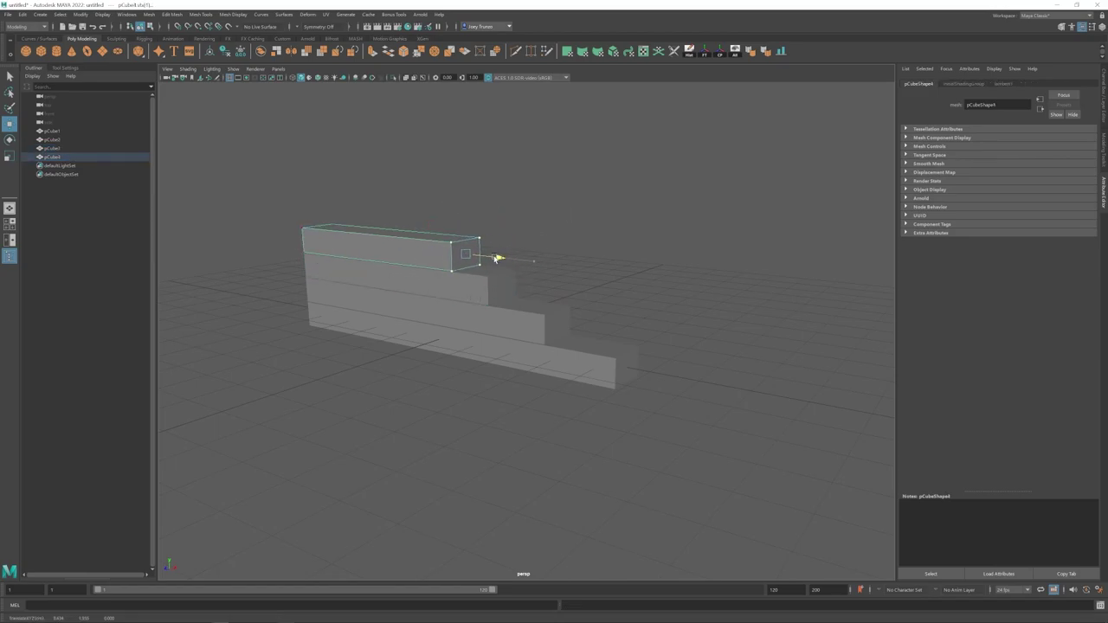
{"action": "left_click_drag", "start_coordinate": [478, 258], "coordinate": [477, 258]}
{"action": "left_click_drag", "start_coordinate": [497, 281], "coordinate": [424, 290], "text": "alt"}
Step: Select the end vertices of the stacked beams on the stepped side and pull them slightly inward together
{"action": "right_click_drag", "start_coordinate": [377, 279], "coordinate": [422, 265]}
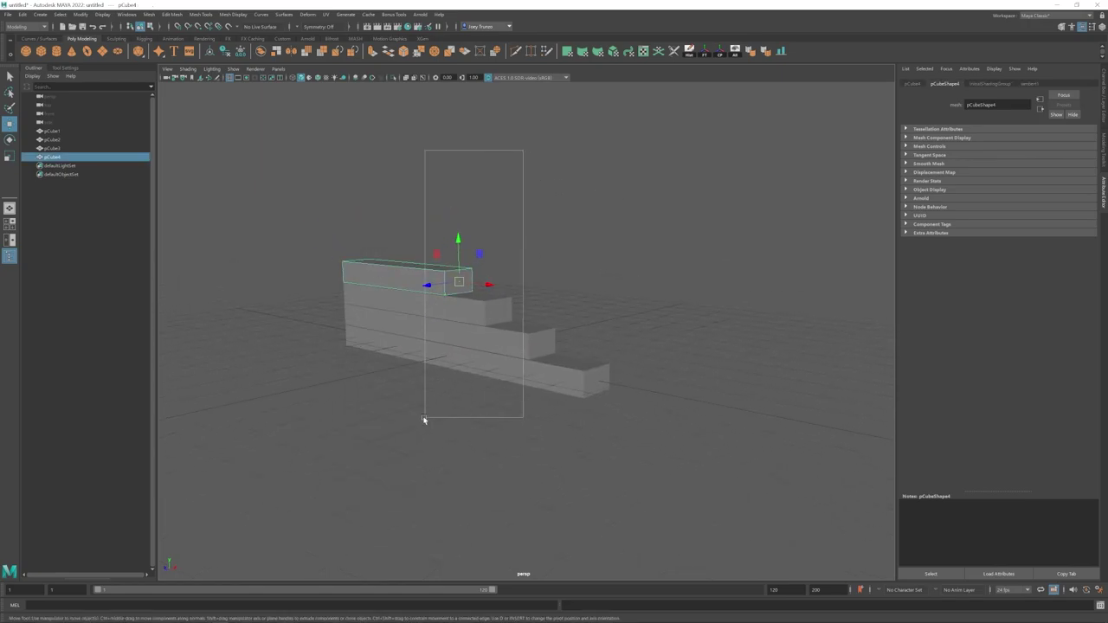
{"action": "left_click_drag", "start_coordinate": [424, 419], "coordinate": [423, 419]}
{"action": "right_click_drag", "start_coordinate": [481, 316], "coordinate": [437, 316]}
{"action": "left_click_drag", "start_coordinate": [750, 211], "coordinate": [402, 463]}
{"action": "left_click_drag", "start_coordinate": [558, 332], "coordinate": [532, 330]}
{"action": "left_click_drag", "start_coordinate": [532, 330], "coordinate": [523, 333], "text": "alt"}
{"action": "left_click", "coordinate": [572, 305]}
{"action": "right_click_drag", "start_coordinate": [511, 334], "coordinate": [586, 299]}
{"action": "left_click", "coordinate": [586, 300]}
Step: Duplicate the lowest beam and move the copy down beneath the stack
{"action": "left_click_drag", "start_coordinate": [554, 377], "coordinate": [549, 358], "text": "alt"}
{"action": "left_click", "coordinate": [548, 358]}
{"action": "key", "text": "ctrl+d"}
{"action": "left_click_drag", "start_coordinate": [465, 294], "coordinate": [464, 320]}
Step: Extend the new bottom beam's front end past the stack and pull its underside down to make it taller
{"action": "right_click_drag", "start_coordinate": [515, 369], "coordinate": [472, 367]}
{"action": "left_click_drag", "start_coordinate": [684, 305], "coordinate": [560, 434]}
{"action": "left_click", "coordinate": [617, 387]}
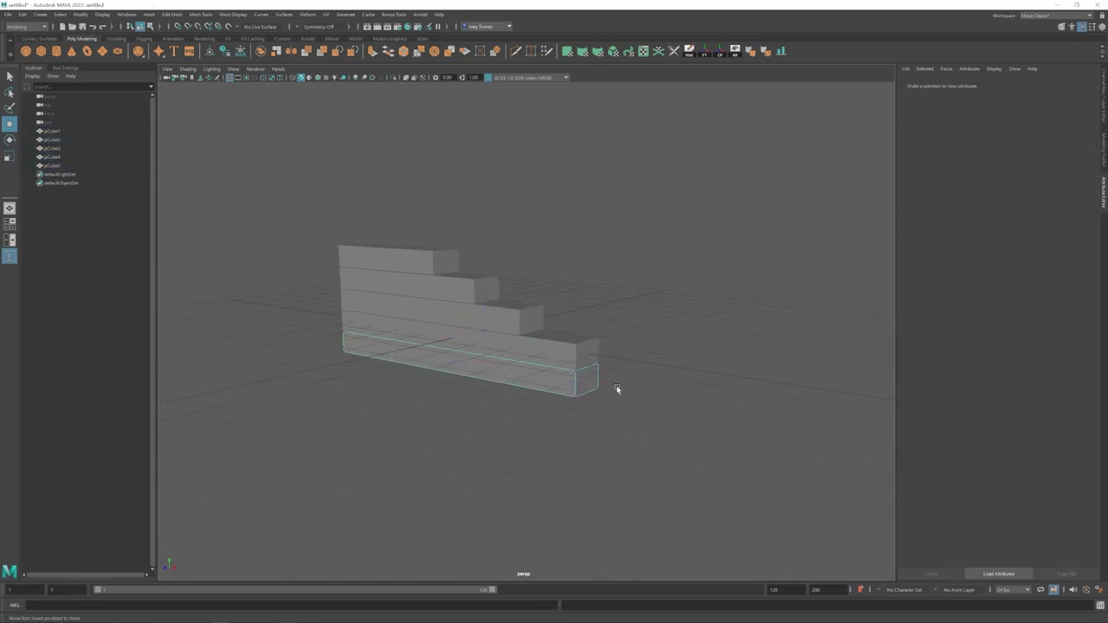
{"action": "key", "text": "ctrl+z"}
{"action": "left_click_drag", "start_coordinate": [589, 397], "coordinate": [515, 358], "text": "alt"}
{"action": "right_click_drag", "start_coordinate": [515, 358], "coordinate": [516, 390]}
{"action": "left_click", "coordinate": [493, 357]}
{"action": "left_click_drag", "start_coordinate": [494, 357], "coordinate": [503, 326], "text": "alt"}
{"action": "right_click_drag", "start_coordinate": [511, 340], "coordinate": [586, 307]}
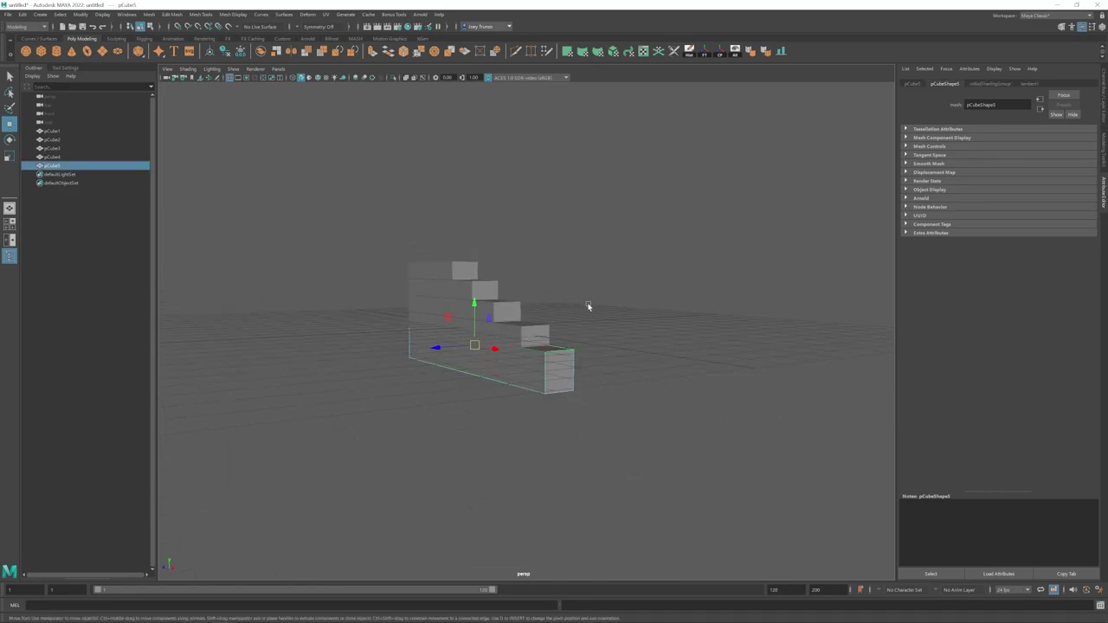
Step: Bevel the top beam's upper front edge with a fraction of 0.5 and enough segments to round the corner
{"action": "left_click_drag", "start_coordinate": [558, 325], "coordinate": [517, 315], "text": "alt"}
{"action": "left_click", "coordinate": [524, 326]}
{"action": "key", "text": "w"}
{"action": "scroll", "coordinate": [471, 226], "scroll_direction": "up", "scroll_amount": 4}
{"action": "left_click_drag", "start_coordinate": [472, 235], "coordinate": [443, 192]}
{"action": "left_click", "coordinate": [515, 324], "text": "shift"}
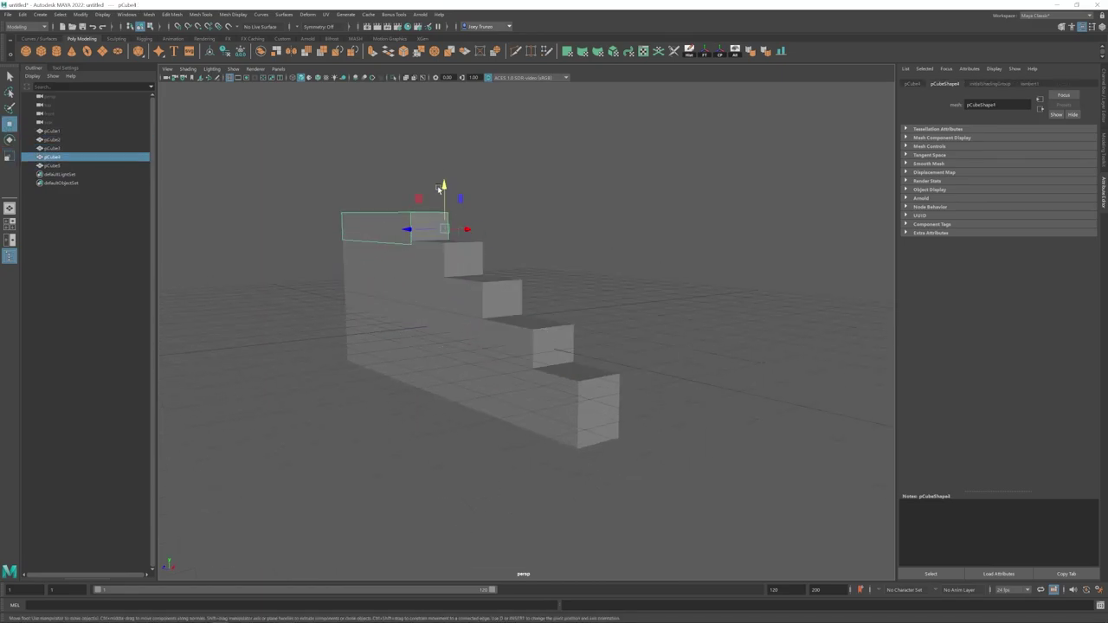
{"action": "left_click", "coordinate": [660, 356]}
{"action": "scroll", "coordinate": [659, 356], "scroll_direction": "down", "scroll_amount": 6}
{"action": "left_click_drag", "start_coordinate": [417, 342], "coordinate": [479, 327], "text": "alt"}
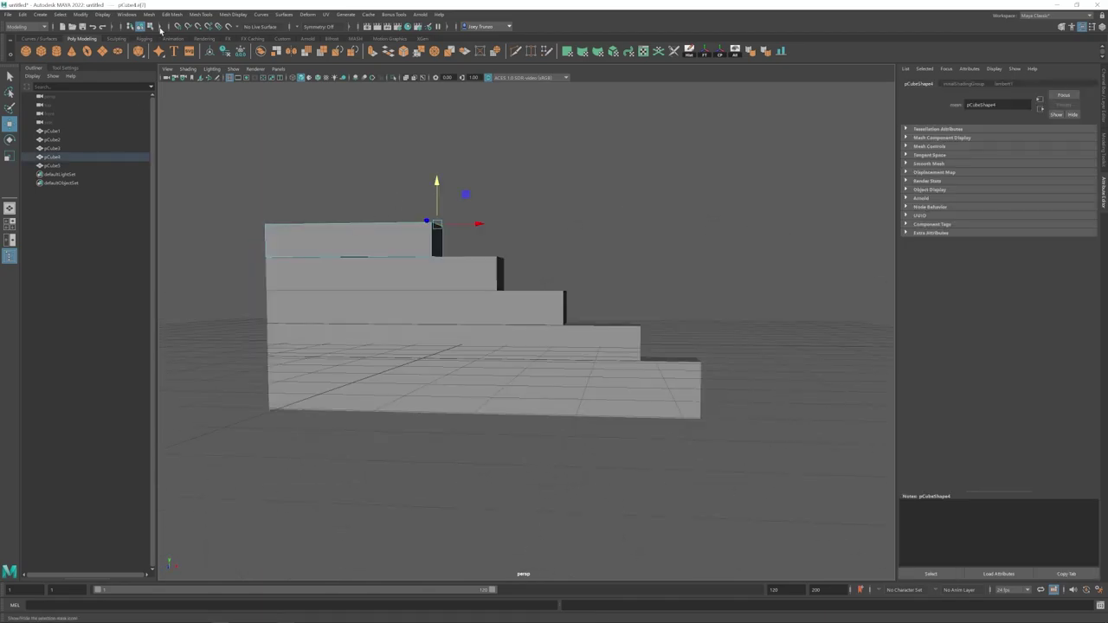
{"action": "left_click", "coordinate": [171, 14]}
{"action": "left_click", "coordinate": [178, 45]}
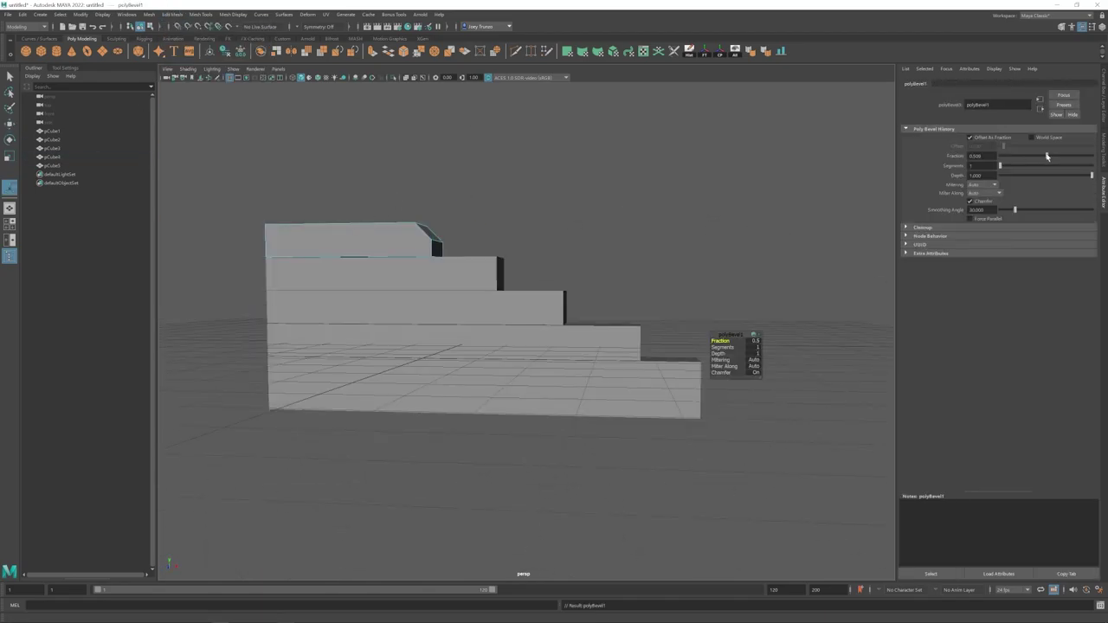
{"action": "left_click_drag", "start_coordinate": [1031, 166], "coordinate": [1050, 166]}
Step: Delete the top face of the rounded top beam
{"action": "left_click_drag", "start_coordinate": [431, 224], "coordinate": [520, 251], "text": "alt"}
{"action": "right_click_drag", "start_coordinate": [520, 251], "coordinate": [692, 322], "text": "alt"}
{"action": "left_click_drag", "start_coordinate": [692, 321], "coordinate": [705, 319], "text": "alt"}
{"action": "right_click_drag", "start_coordinate": [517, 253], "coordinate": [517, 290]}
{"action": "left_click", "coordinate": [510, 238]}
{"action": "key", "text": "w"}
{"action": "key", "text": "Delete"}
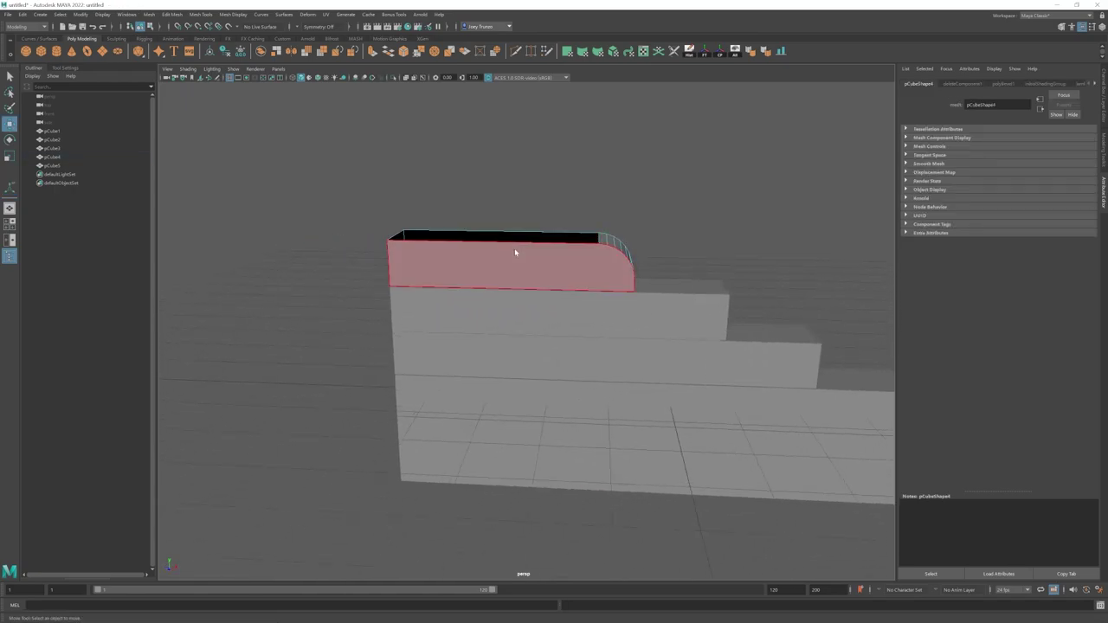
Step: Extrude the top beam's open border edges upward and fill the hole to cap it
{"action": "right_click_drag", "start_coordinate": [515, 252], "coordinate": [515, 217]}
{"action": "double_click", "coordinate": [511, 242]}
{"action": "left_click_drag", "start_coordinate": [497, 218], "coordinate": [477, 200], "text": "shift"}
{"action": "left_click", "coordinate": [149, 14]}
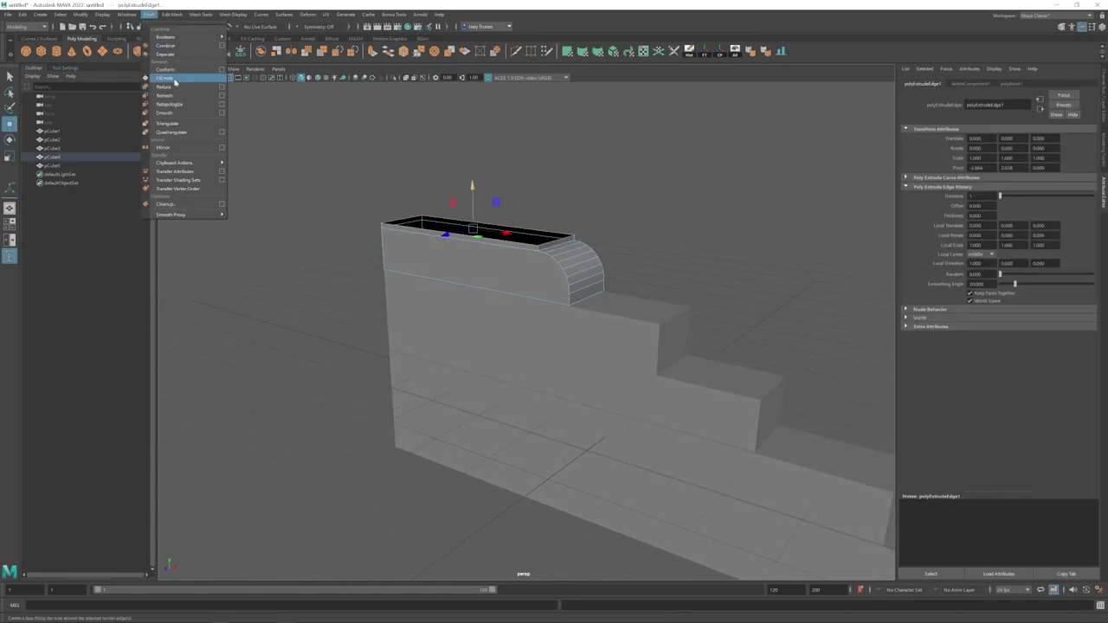
{"action": "left_click", "coordinate": [173, 78]}
{"action": "left_click", "coordinate": [519, 182]}
{"action": "right_click_drag", "start_coordinate": [554, 285], "coordinate": [465, 309], "text": "alt"}
{"action": "right_click_drag", "start_coordinate": [502, 346], "coordinate": [525, 336]}
{"action": "middle_click_drag", "start_coordinate": [615, 407], "coordinate": [522, 377], "text": "alt"}
{"action": "left_click", "coordinate": [666, 396]}
{"action": "left_click_drag", "start_coordinate": [665, 396], "coordinate": [563, 368], "text": "alt"}
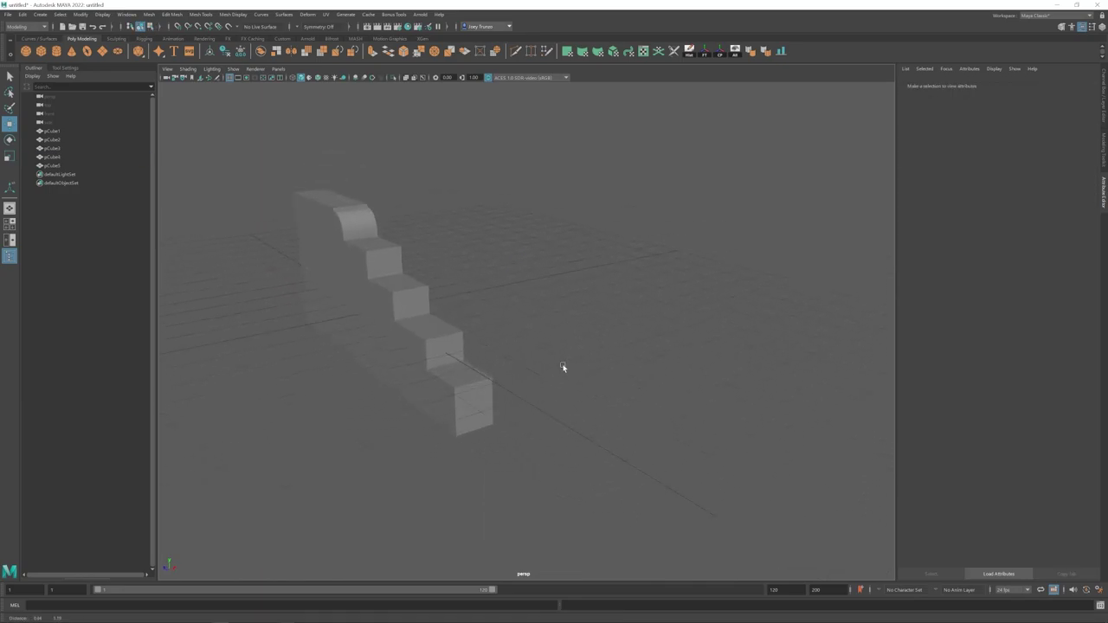
Step: Duplicate the bottom beam and move the copy sideways against the inner face of the stepped side
{"action": "left_click", "coordinate": [459, 390]}
{"action": "key", "text": "ctrl+d"}
{"action": "left_click_drag", "start_coordinate": [459, 390], "coordinate": [397, 398], "text": "alt"}
{"action": "left_click_drag", "start_coordinate": [349, 314], "coordinate": [419, 303]}
{"action": "left_click_drag", "start_coordinate": [454, 329], "coordinate": [418, 344], "text": "alt"}
{"action": "left_click_drag", "start_coordinate": [429, 311], "coordinate": [420, 308]}
{"action": "left_click_drag", "start_coordinate": [424, 317], "coordinate": [476, 372], "text": "alt"}
Step: Pull in the end vertices of the inner copy to shorten it into a floor plank
{"action": "key", "text": "F9"}
{"action": "left_click_drag", "start_coordinate": [575, 389], "coordinate": [474, 483]}
{"action": "left_click_drag", "start_coordinate": [510, 381], "coordinate": [474, 424], "text": "alt"}
{"action": "left_click_drag", "start_coordinate": [407, 391], "coordinate": [407, 389]}
{"action": "left_click_drag", "start_coordinate": [511, 471], "coordinate": [527, 389], "text": "alt"}
Step: Duplicate the floor plank sideways twice at equal spacing to make a row of three planks
{"action": "key", "text": "F8"}
{"action": "left_click_drag", "start_coordinate": [463, 333], "coordinate": [486, 330], "text": "shift"}
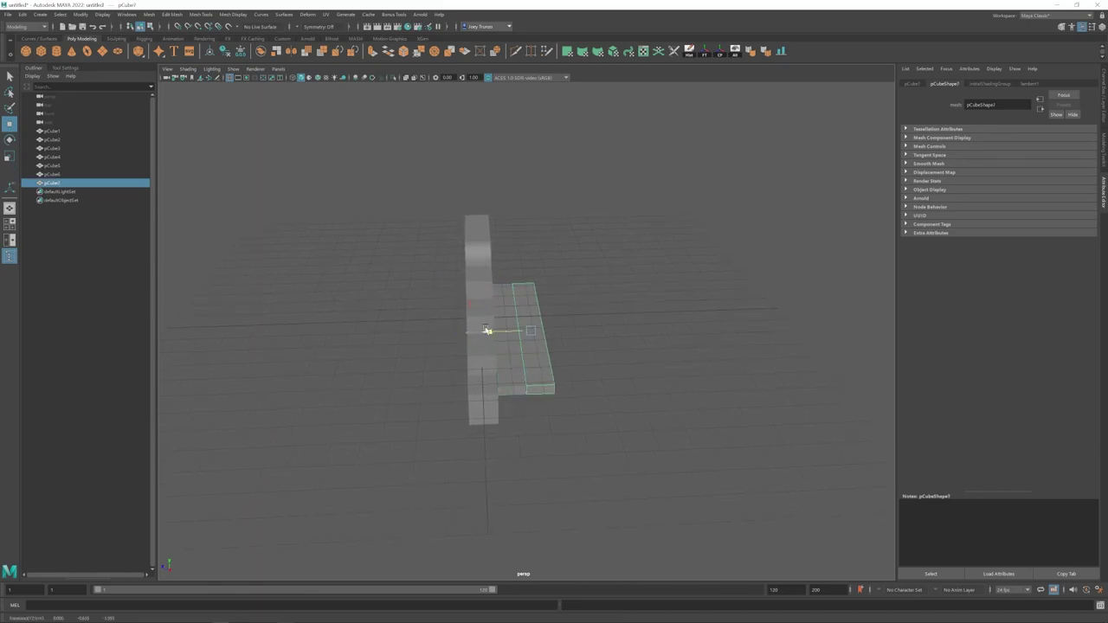
{"action": "key", "text": "shift+d"}
{"action": "left_click_drag", "start_coordinate": [507, 417], "coordinate": [507, 381], "text": "alt"}
{"action": "left_click", "coordinate": [589, 336]}
Step: Duplicate the whole stepped side and move the copy to the opposite edge of the planks
{"action": "left_click_drag", "start_coordinate": [589, 335], "coordinate": [520, 325], "text": "alt"}
{"action": "left_click_drag", "start_coordinate": [372, 211], "coordinate": [424, 452]}
{"action": "left_click_drag", "start_coordinate": [396, 324], "coordinate": [490, 324], "text": "shift"}
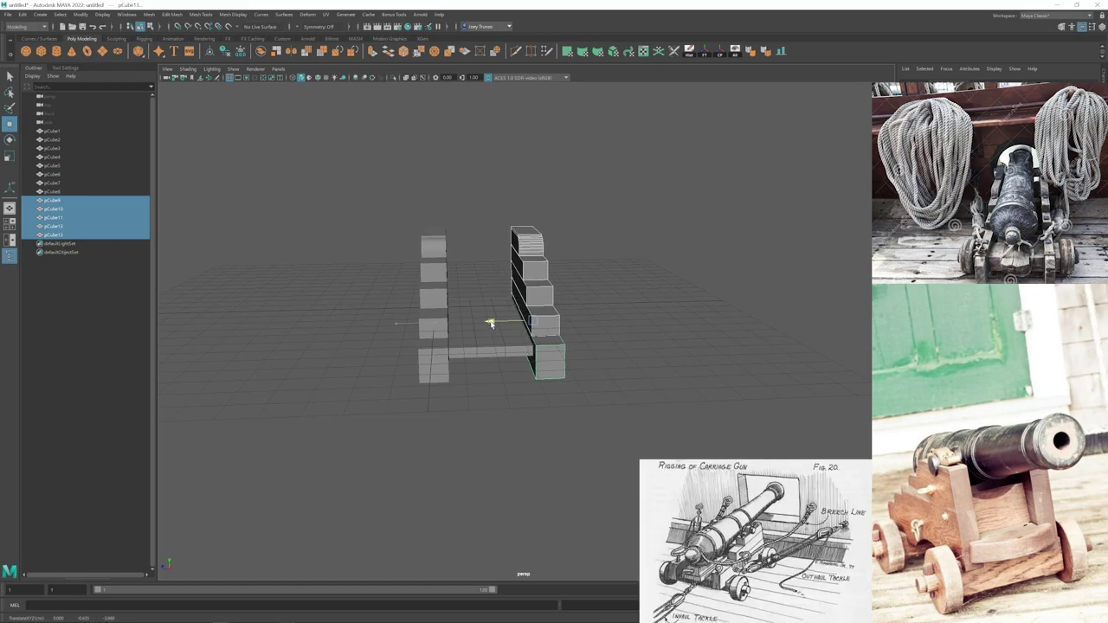
{"action": "left_click", "coordinate": [433, 415]}
Step: Select every carriage block from pCube1 to pCube13 and scale them together
{"action": "left_click_drag", "start_coordinate": [425, 381], "coordinate": [483, 355], "text": "alt"}
{"action": "left_click", "coordinate": [54, 132]}
{"action": "left_click", "coordinate": [95, 235], "text": "shift"}
{"action": "left_click_drag", "start_coordinate": [483, 372], "coordinate": [537, 350], "text": "alt"}
{"action": "key", "text": "r"}
{"action": "left_click_drag", "start_coordinate": [474, 331], "coordinate": [546, 343]}
{"action": "left_click", "coordinate": [547, 381]}
Step: Adjust the three floor planks' scale slightly and nudge them vertically between the side walls
{"action": "middle_click_drag", "start_coordinate": [507, 339], "coordinate": [483, 325], "text": "alt"}
{"action": "right_click_drag", "start_coordinate": [511, 343], "coordinate": [559, 363], "text": "alt"}
{"action": "left_click_drag", "start_coordinate": [559, 363], "coordinate": [519, 348], "text": "alt"}
{"action": "left_click", "coordinate": [514, 349]}
{"action": "left_click_drag", "start_coordinate": [465, 288], "coordinate": [466, 289]}
{"action": "left_click_drag", "start_coordinate": [478, 298], "coordinate": [475, 295], "text": "alt"}
{"action": "key", "text": "w"}
{"action": "left_click_drag", "start_coordinate": [478, 278], "coordinate": [478, 274]}
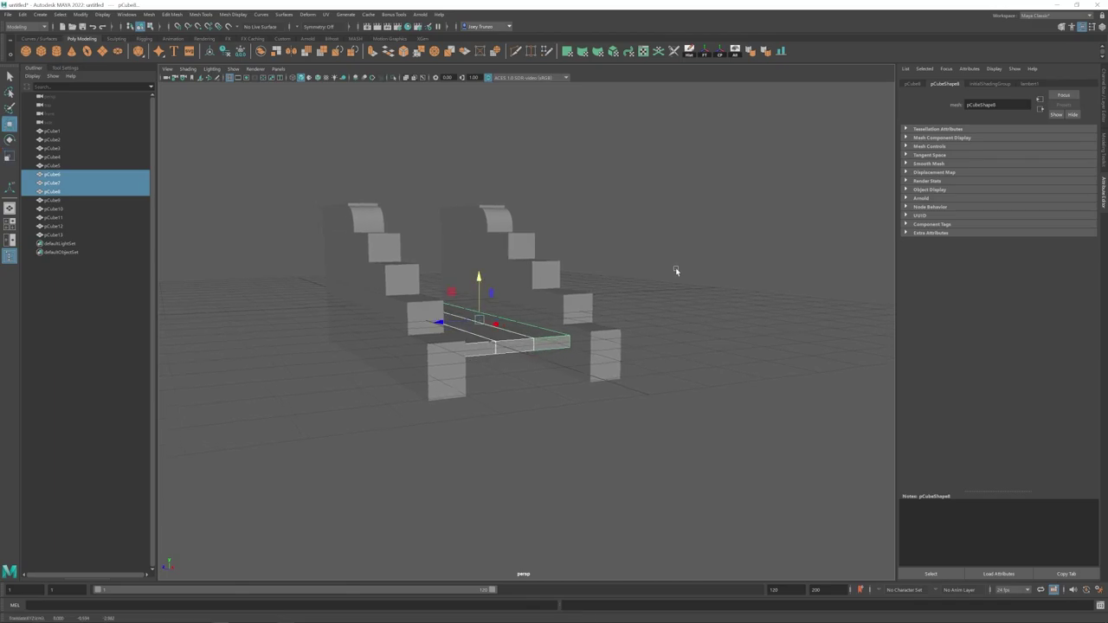
{"action": "left_click", "coordinate": [675, 270]}
Step: Move the rear end vertices of the three planks along their length to fit the back of the carriage
{"action": "left_click_drag", "start_coordinate": [520, 322], "coordinate": [544, 496], "text": "alt"}
{"action": "left_click_drag", "start_coordinate": [520, 433], "coordinate": [485, 346], "text": "alt"}
{"action": "left_click_drag", "start_coordinate": [350, 300], "coordinate": [438, 370]}
{"action": "right_click_drag", "start_coordinate": [450, 363], "coordinate": [511, 390], "text": "alt"}
{"action": "left_click_drag", "start_coordinate": [558, 416], "coordinate": [565, 414]}
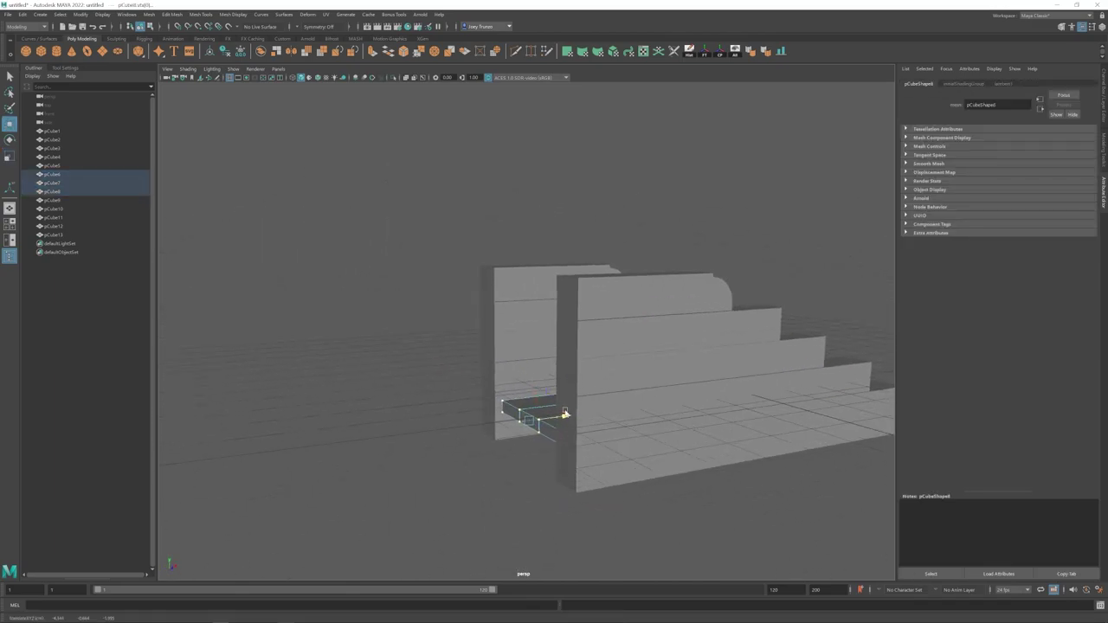
{"action": "left_click_drag", "start_coordinate": [421, 370], "coordinate": [442, 347], "text": "alt"}
{"action": "left_click", "coordinate": [442, 347]}
{"action": "middle_click_drag", "start_coordinate": [556, 402], "coordinate": [505, 356], "text": "alt"}
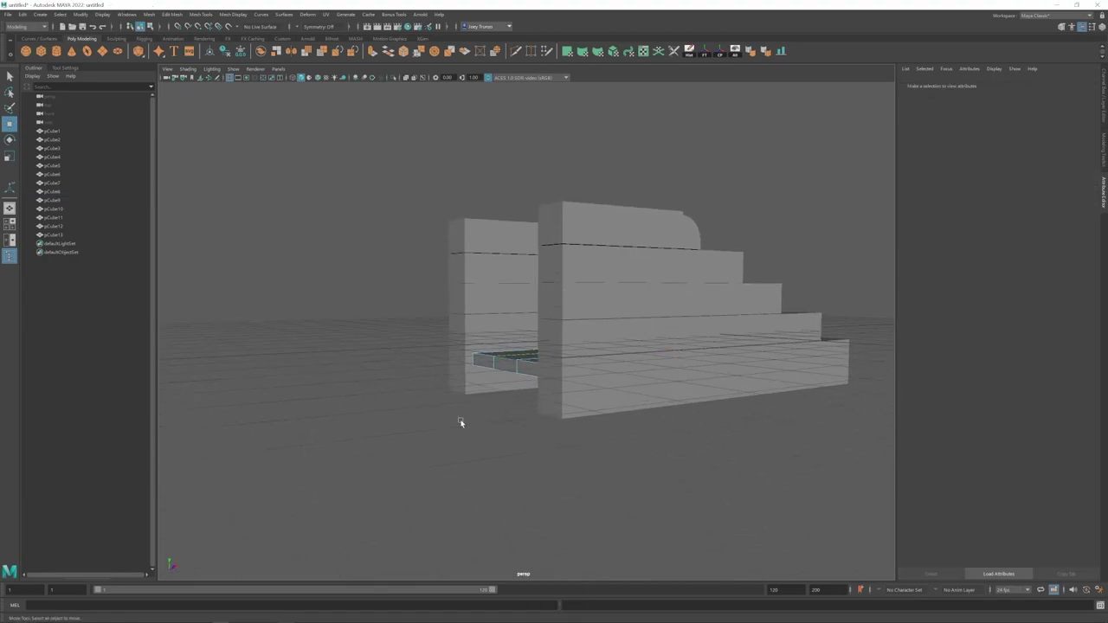
{"action": "left_click", "coordinate": [475, 352]}
Step: Create a polygon cylinder for the barrel, match it to the middle plank, and raise it horizontally between the side walls
{"action": "left_click_drag", "start_coordinate": [641, 290], "coordinate": [507, 316], "text": "alt"}
{"action": "left_click", "coordinate": [557, 261]}
{"action": "middle_click_drag", "start_coordinate": [579, 424], "coordinate": [612, 317], "text": "alt"}
{"action": "right_click_drag", "start_coordinate": [612, 317], "coordinate": [567, 317], "text": "alt"}
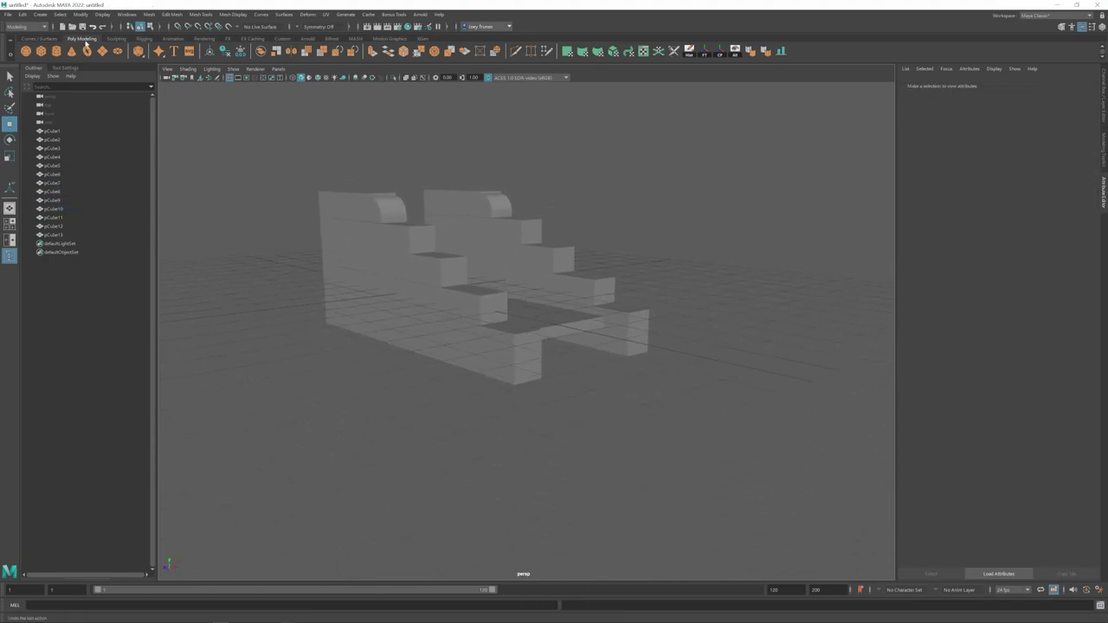
{"action": "left_click", "coordinate": [56, 51]}
{"action": "left_click", "coordinate": [559, 333], "text": "shift"}
{"action": "left_click", "coordinate": [80, 14]}
{"action": "left_click", "coordinate": [186, 59]}
{"action": "key", "text": "w"}
{"action": "left_click_drag", "start_coordinate": [466, 346], "coordinate": [463, 254]}
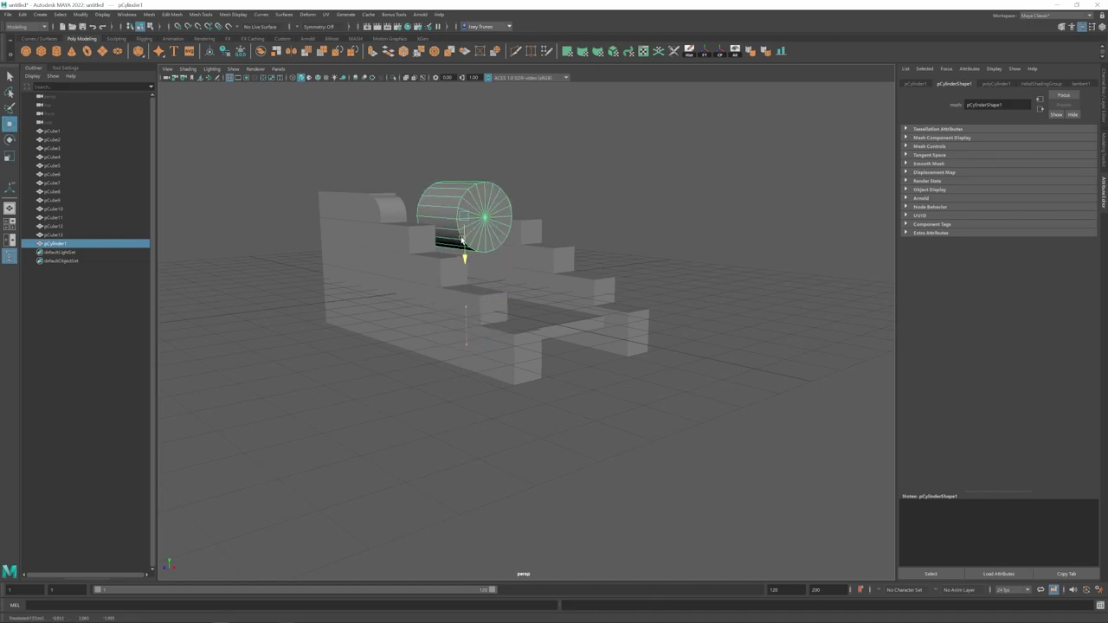
Step: Scale the cylinder along its length to form a long barrel extending past both ends of the carriage
{"action": "key", "text": "r"}
{"action": "left_click_drag", "start_coordinate": [500, 222], "coordinate": [572, 230]}
{"action": "left_click_drag", "start_coordinate": [528, 251], "coordinate": [535, 293], "text": "alt"}
{"action": "key", "text": "w"}
{"action": "right_click_drag", "start_coordinate": [616, 285], "coordinate": [567, 284]}
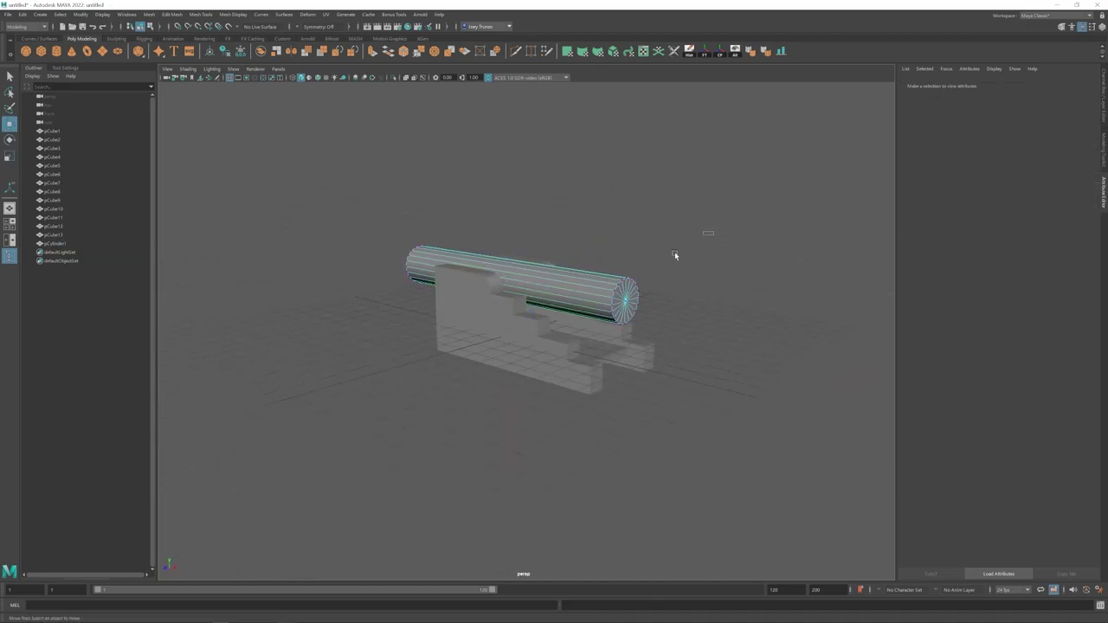
{"action": "left_click_drag", "start_coordinate": [674, 252], "coordinate": [612, 338]}
{"action": "key", "text": "r"}
{"action": "left_click_drag", "start_coordinate": [625, 303], "coordinate": [638, 305]}
{"action": "left_click_drag", "start_coordinate": [442, 351], "coordinate": [515, 321], "text": "alt"}
{"action": "key", "text": "ctrl+z"}
{"action": "key", "text": "ctrl+z"}
{"action": "key", "text": "ctrl+z"}
{"action": "key", "text": "ctrl+z"}
Step: Rotate the barrel slightly so that it tilts lengthwise over the carriage
{"action": "left_click_drag", "start_coordinate": [658, 286], "coordinate": [640, 281], "text": "alt"}
{"action": "key", "text": "e"}
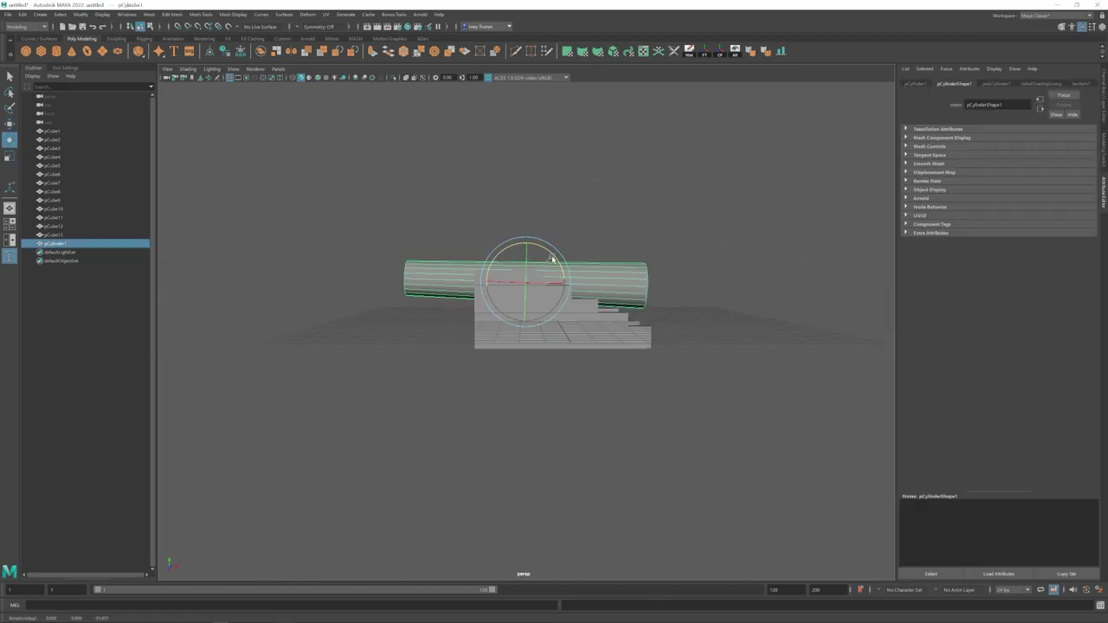
{"action": "left_click_drag", "start_coordinate": [523, 313], "coordinate": [523, 306]}
{"action": "left_click_drag", "start_coordinate": [523, 306], "coordinate": [616, 376], "text": "alt"}
Step: Extend the barrel's muzzle end and scale up the end vertices over the steps so the barrel tapers
{"action": "middle_click_drag", "start_coordinate": [615, 376], "coordinate": [560, 404], "text": "alt"}
{"action": "right_click_drag", "start_coordinate": [528, 294], "coordinate": [481, 292]}
{"action": "left_click_drag", "start_coordinate": [417, 249], "coordinate": [485, 342]}
{"action": "left_click_drag", "start_coordinate": [478, 300], "coordinate": [387, 306]}
{"action": "left_click_drag", "start_coordinate": [725, 288], "coordinate": [734, 287]}
{"action": "mouse_move", "coordinate": [654, 296]}
{"action": "left_mouse_down", "text": "alt"}
{"action": "mouse_move", "coordinate": [709, 323]}
{"action": "mouse_move", "coordinate": [648, 300]}
{"action": "left_mouse_up", "text": "alt"}
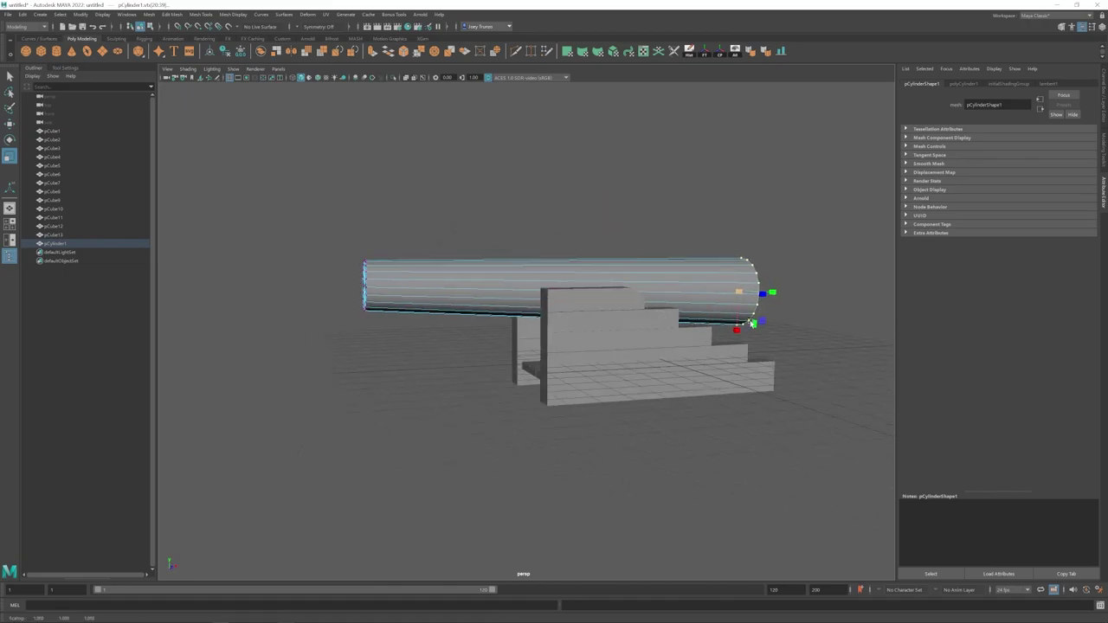
{"action": "left_click_drag", "start_coordinate": [737, 292], "coordinate": [710, 310], "text": "alt"}
{"action": "left_click_drag", "start_coordinate": [710, 312], "coordinate": [691, 331], "text": "alt"}
{"action": "middle_click_drag", "start_coordinate": [691, 331], "coordinate": [606, 336], "text": "alt"}
{"action": "left_click_drag", "start_coordinate": [606, 336], "coordinate": [684, 329], "text": "alt"}
{"action": "right_click_drag", "start_coordinate": [477, 311], "coordinate": [491, 304], "text": "alt"}
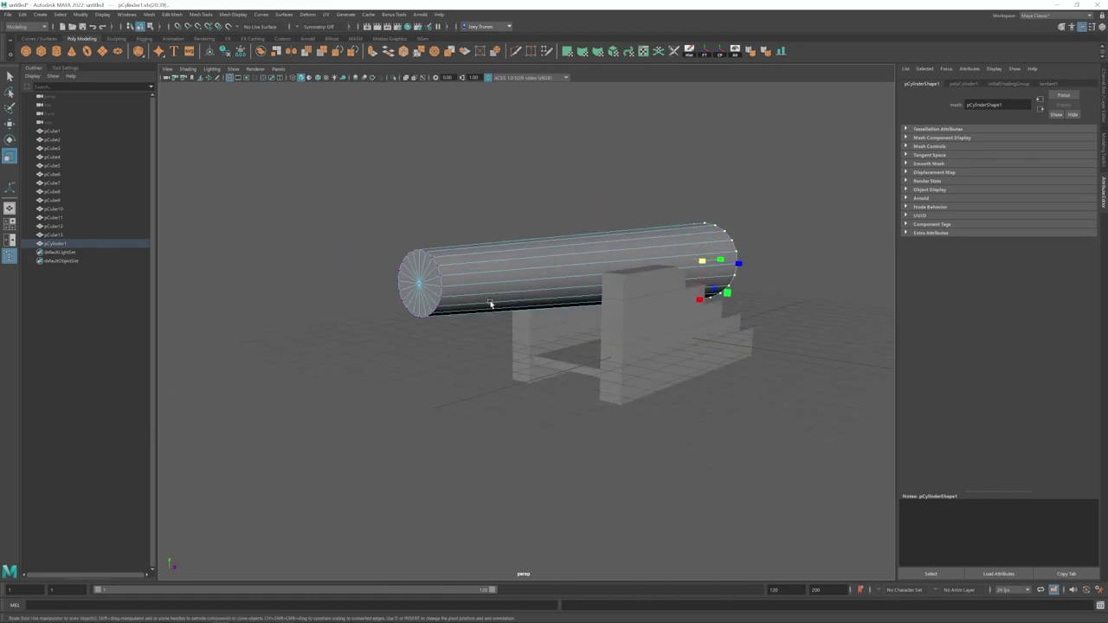
Step: Delete the cap faces at the barrel's muzzle end to leave the cylinder open
{"action": "middle_click_drag", "start_coordinate": [490, 304], "coordinate": [544, 321], "text": "alt"}
{"action": "key", "text": "w"}
{"action": "right_click_drag", "start_coordinate": [520, 318], "coordinate": [518, 282]}
{"action": "double_click", "coordinate": [501, 306]}
{"action": "left_click_drag", "start_coordinate": [499, 308], "coordinate": [397, 448], "text": "alt"}
{"action": "left_click_drag", "start_coordinate": [379, 385], "coordinate": [423, 368], "text": "alt"}
{"action": "right_click_drag", "start_coordinate": [422, 318], "coordinate": [413, 295]}
{"action": "left_click", "coordinate": [384, 333]}
{"action": "key", "text": "Delete"}
Step: Extrude the open muzzle border edges and shape them into a raised rim around the barrel's mouth
{"action": "double_click", "coordinate": [393, 335]}
{"action": "key", "text": "r"}
{"action": "left_click_drag", "start_coordinate": [383, 334], "coordinate": [383, 337], "text": "shift"}
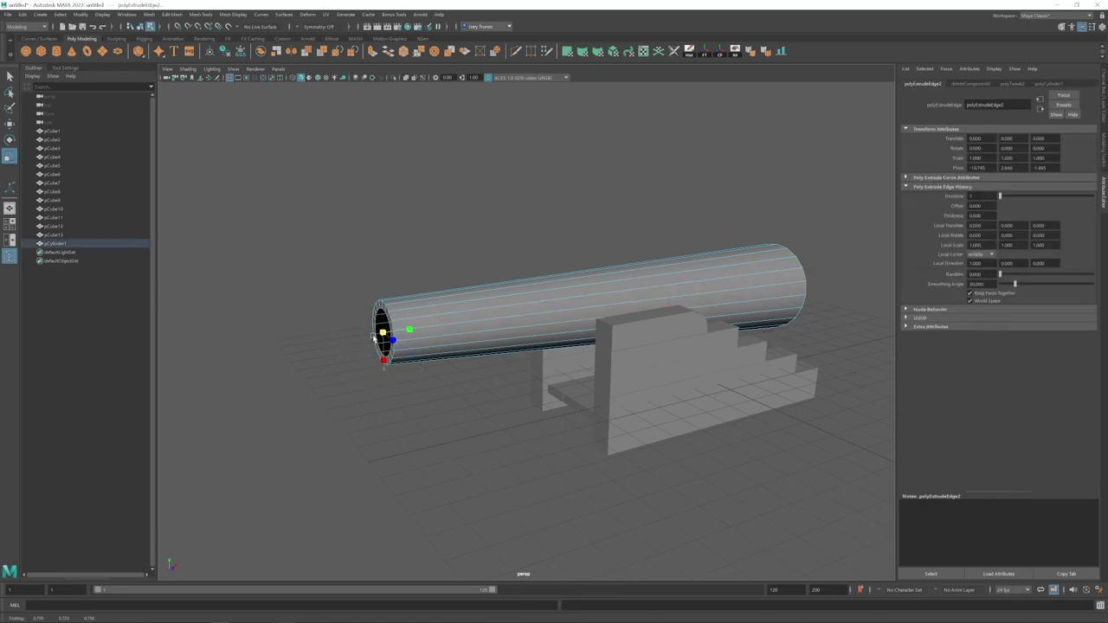
{"action": "key", "text": "ctrl+z"}
{"action": "right_click_drag", "start_coordinate": [380, 342], "coordinate": [459, 381], "text": "alt"}
{"action": "middle_click_drag", "start_coordinate": [458, 381], "coordinate": [598, 399], "text": "alt"}
{"action": "left_click_drag", "start_coordinate": [477, 353], "coordinate": [490, 357]}
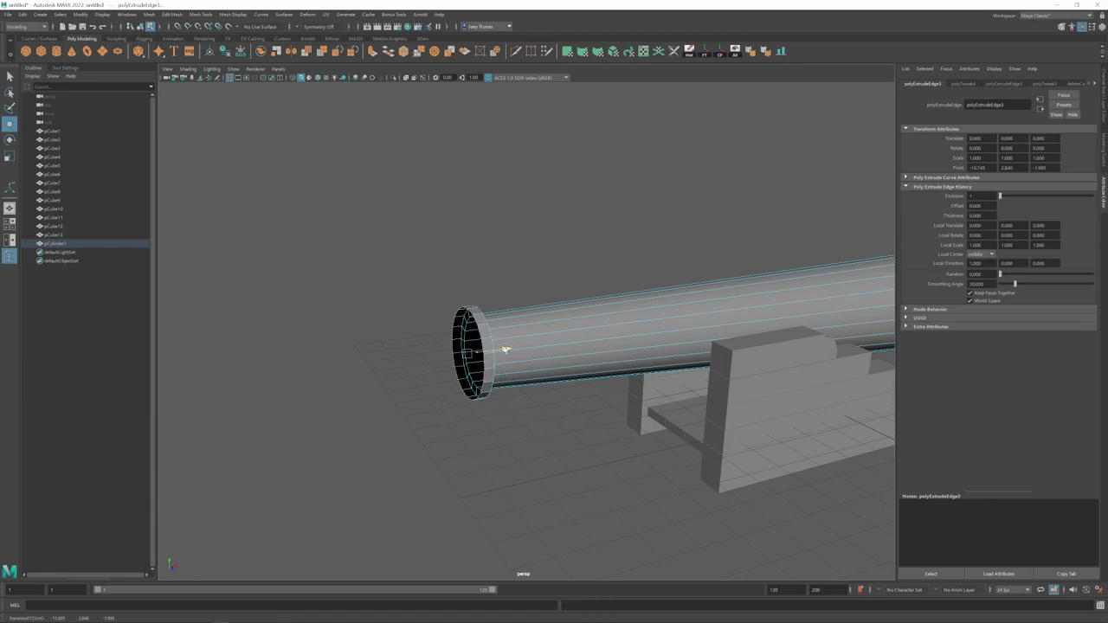
Step: Extrude the muzzle's inner border edge deep into the barrel to form the hollow bore
{"action": "key", "text": "w"}
{"action": "left_click_drag", "start_coordinate": [499, 351], "coordinate": [684, 324], "text": "shift"}
{"action": "key", "text": "ctrl+e"}
{"action": "key", "text": "w"}
{"action": "right_click_drag", "start_coordinate": [684, 325], "coordinate": [494, 364], "text": "alt"}
{"action": "left_click_drag", "start_coordinate": [494, 364], "coordinate": [557, 355], "text": "alt"}
{"action": "double_click", "coordinate": [501, 352]}
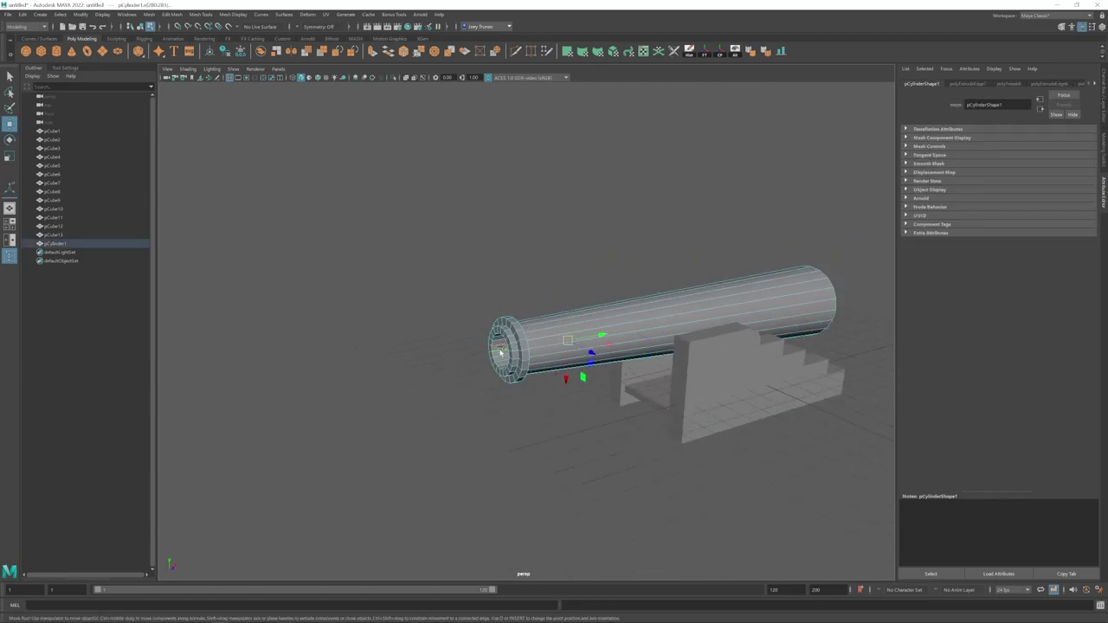
Step: Bevel the edge loop where the muzzle rim meets the barrel with a fraction of 1 and several segments
{"action": "right_click_drag", "start_coordinate": [563, 333], "coordinate": [610, 303]}
{"action": "left_click", "coordinate": [605, 262]}
{"action": "left_click_drag", "start_coordinate": [605, 261], "coordinate": [520, 294], "text": "alt"}
{"action": "left_click", "coordinate": [511, 295]}
{"action": "right_click_drag", "start_coordinate": [481, 330], "coordinate": [554, 355], "text": "alt"}
{"action": "right_click_drag", "start_coordinate": [521, 346], "coordinate": [521, 324]}
{"action": "double_click", "coordinate": [473, 339]}
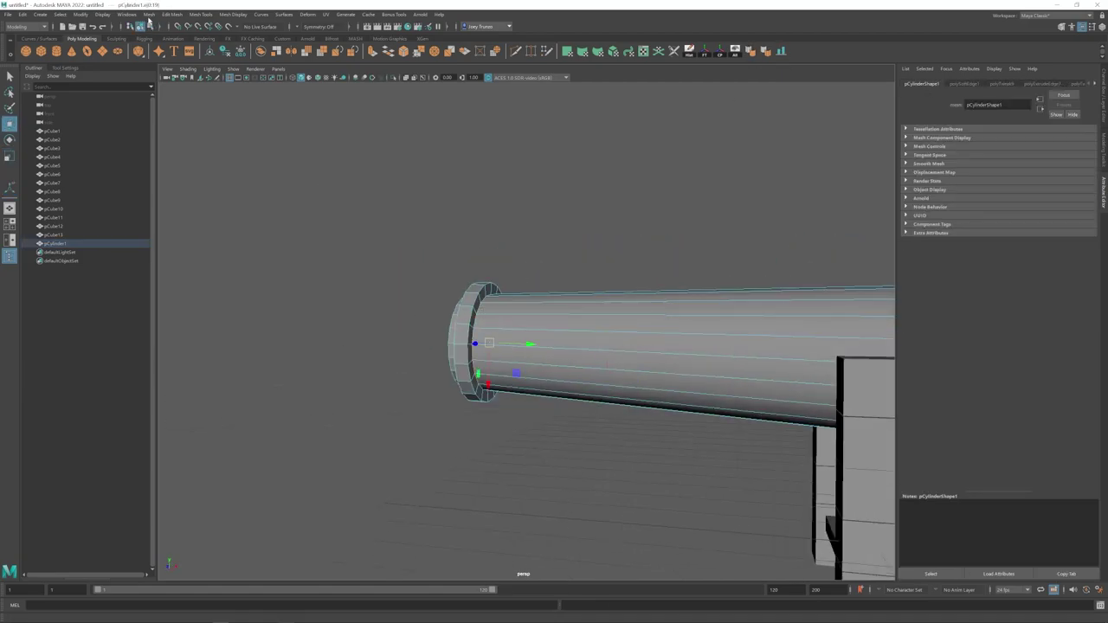
{"action": "left_click", "coordinate": [172, 14]}
{"action": "left_click", "coordinate": [179, 47]}
{"action": "left_click_drag", "start_coordinate": [1016, 176], "coordinate": [1053, 173]}
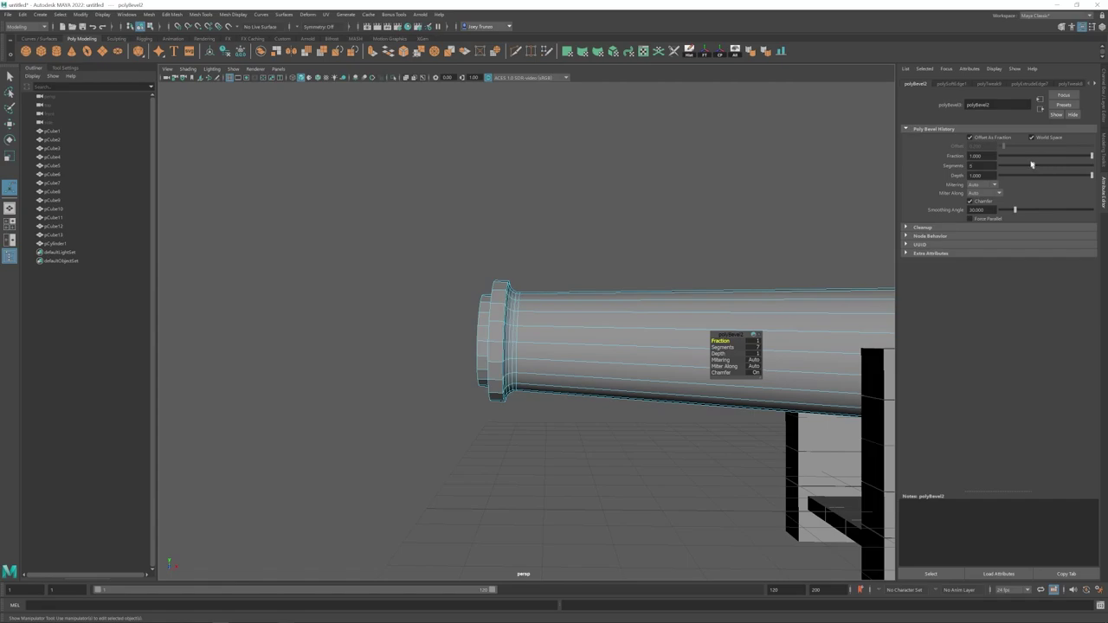
Step: Adjust the beveled loops behind the muzzle rim into a longer flare and soften the barrel's edges
{"action": "left_click_drag", "start_coordinate": [549, 252], "coordinate": [597, 264], "text": "alt"}
{"action": "right_click_drag", "start_coordinate": [563, 282], "coordinate": [623, 310], "text": "alt"}
{"action": "left_click_drag", "start_coordinate": [623, 310], "coordinate": [519, 303], "text": "alt"}
{"action": "left_click", "coordinate": [470, 302]}
{"action": "right_click_drag", "start_coordinate": [591, 363], "coordinate": [524, 339], "text": "alt"}
{"action": "mouse_move", "coordinate": [477, 326]}
{"action": "left_mouse_down"}
{"action": "mouse_move", "coordinate": [523, 328]}
{"action": "mouse_move", "coordinate": [488, 326]}
{"action": "mouse_move", "coordinate": [513, 363]}
{"action": "mouse_move", "coordinate": [476, 346]}
{"action": "left_mouse_up"}
{"action": "key", "text": "w"}
{"action": "right_click_drag", "start_coordinate": [476, 346], "coordinate": [501, 352], "text": "alt"}
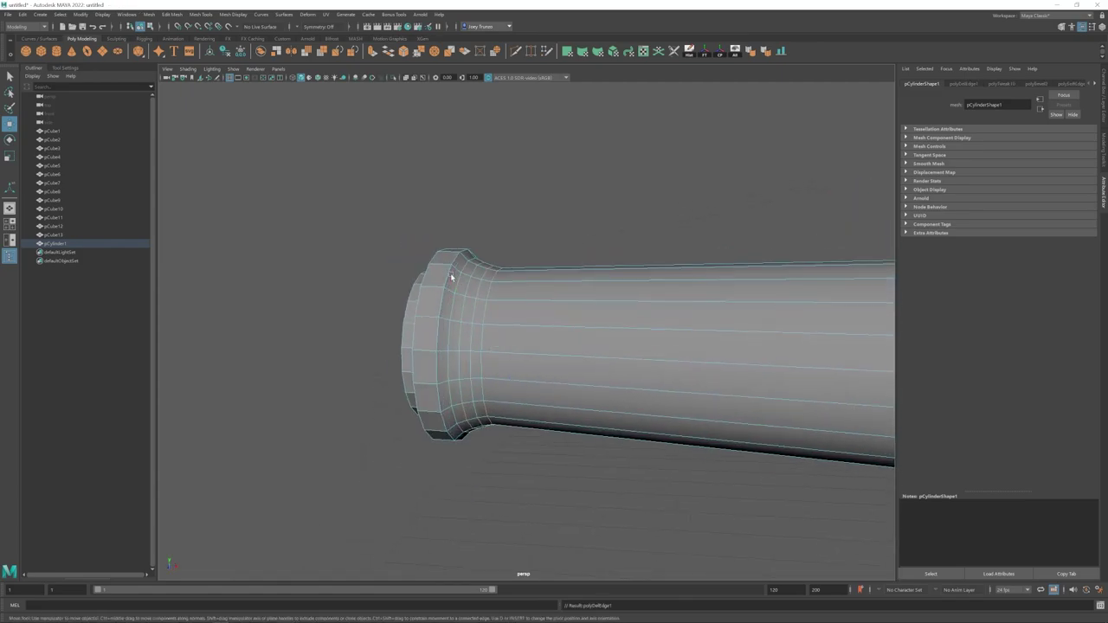
Step: Bevel the rear edge loop of the muzzle rim with extra segments and adjust the loop behind it
{"action": "left_click", "coordinate": [171, 15]}
{"action": "left_click", "coordinate": [177, 41]}
{"action": "left_click_drag", "start_coordinate": [1001, 165], "coordinate": [1011, 166]}
{"action": "left_click_drag", "start_coordinate": [539, 282], "coordinate": [577, 280], "text": "alt"}
{"action": "double_click", "coordinate": [496, 334]}
{"action": "key", "text": "r"}
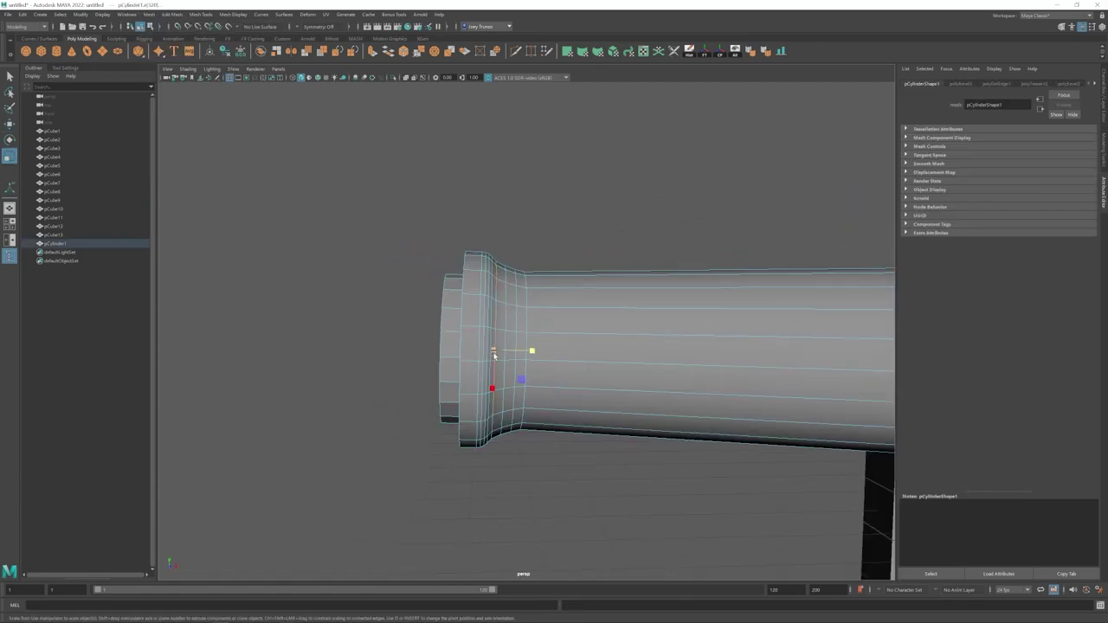
{"action": "key", "text": "w"}
{"action": "left_click", "coordinate": [441, 376]}
{"action": "right_click_drag", "start_coordinate": [494, 352], "coordinate": [525, 361], "text": "alt"}
{"action": "left_click", "coordinate": [554, 338]}
{"action": "left_click_drag", "start_coordinate": [525, 361], "coordinate": [490, 373], "text": "alt"}
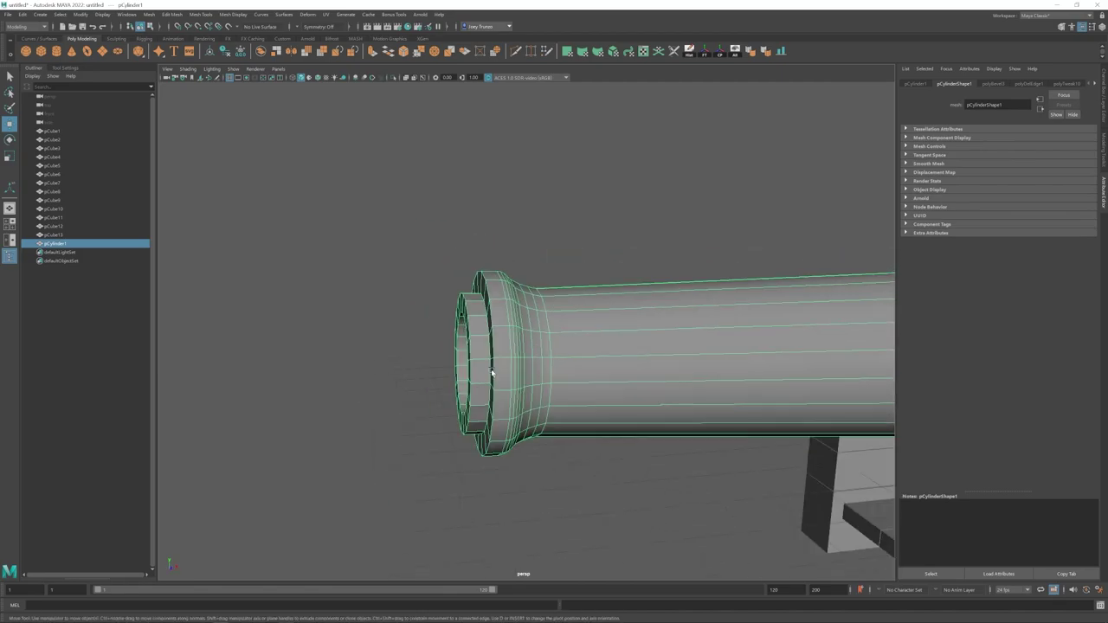
Step: Bevel the rim's front edge, and the corner between rim and muzzle lip with a fraction of 0.931 and 4 segments
{"action": "right_click_drag", "start_coordinate": [528, 363], "coordinate": [528, 333]}
{"action": "left_click", "coordinate": [541, 344]}
{"action": "key", "text": "ctrl+b"}
{"action": "left_click_drag", "start_coordinate": [513, 353], "coordinate": [578, 360], "text": "alt"}
{"action": "double_click", "coordinate": [512, 279]}
{"action": "left_click", "coordinate": [171, 14]}
{"action": "left_click", "coordinate": [178, 42]}
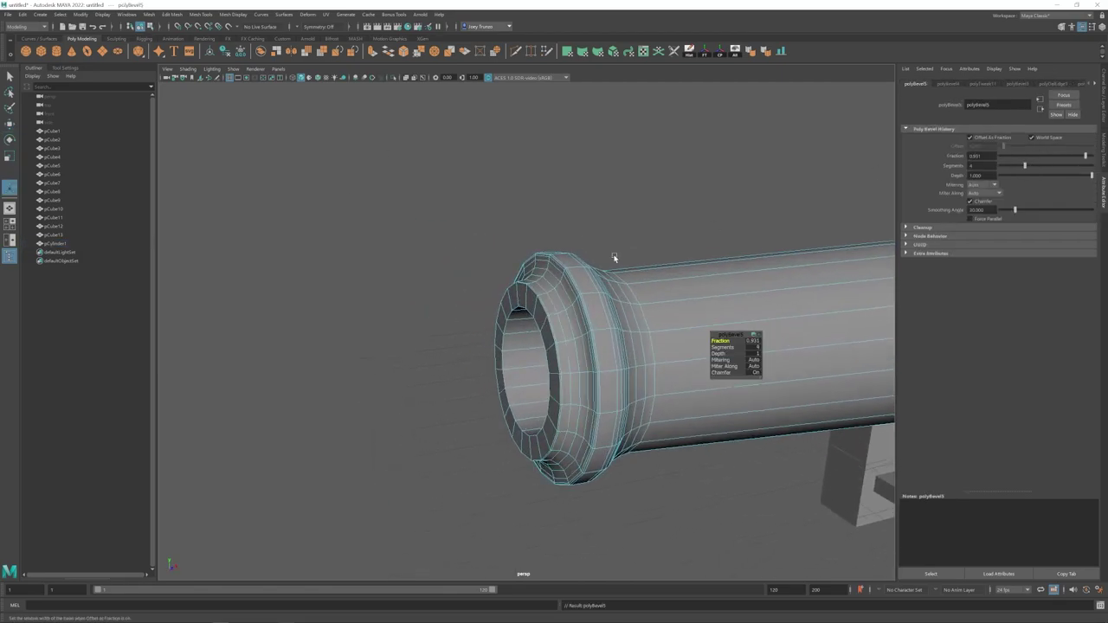
Step: Delete the surplus edge loop at the muzzle rim
{"action": "left_click_drag", "start_coordinate": [614, 259], "coordinate": [562, 312], "text": "alt"}
{"action": "double_click", "coordinate": [482, 286]}
{"action": "key", "text": "ctrl+Delete"}
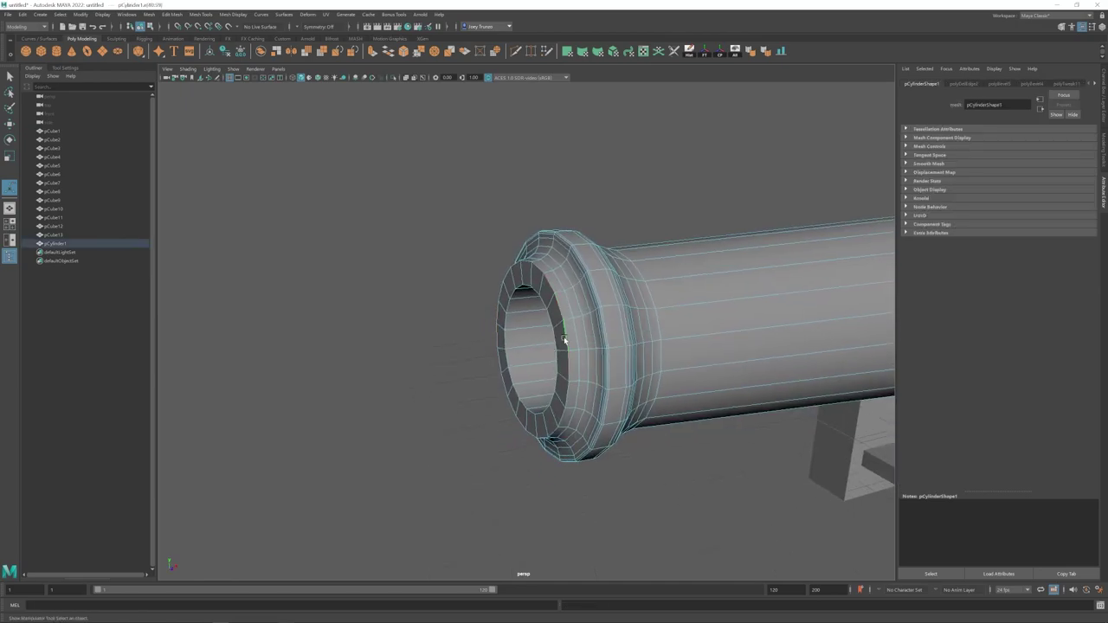
Step: Bevel the outer and inner edge loops of the muzzle lip with extra segments to round the mouth
{"action": "double_click", "coordinate": [565, 340]}
{"action": "key", "text": "ctrl+b"}
{"action": "left_click", "coordinate": [1017, 167]}
{"action": "double_click", "coordinate": [552, 313]}
{"action": "key", "text": "ctrl+b"}
{"action": "left_click_drag", "start_coordinate": [1009, 166], "coordinate": [1018, 167]}
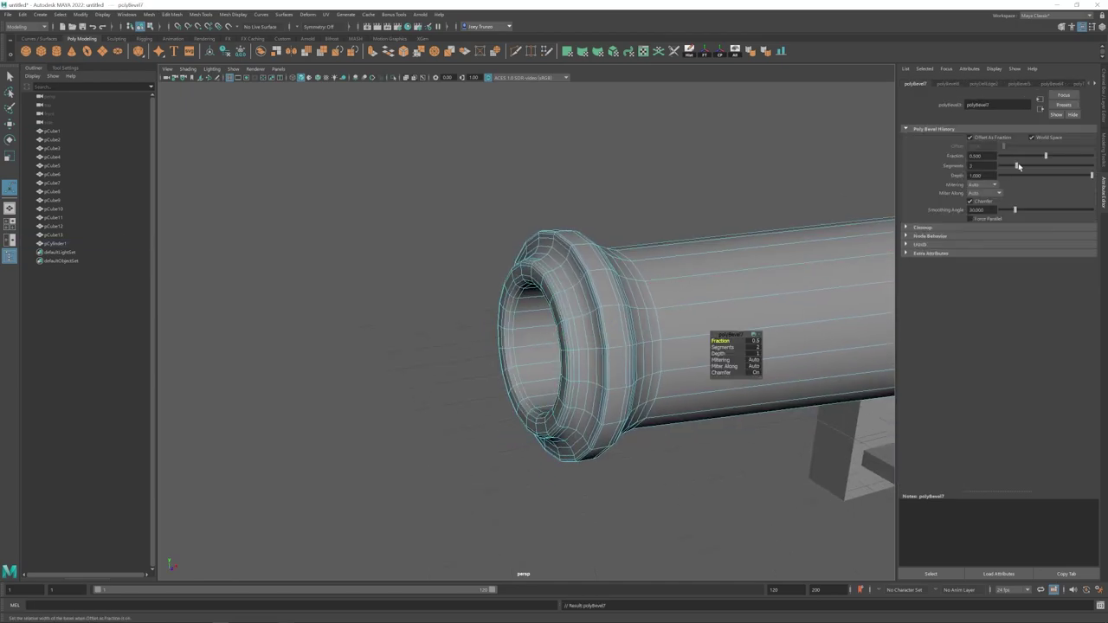
{"action": "key", "text": "w"}
Step: Reduce the fraction of the 4-segment bevel between the muzzle lip and rim to about 0.44
{"action": "scroll", "coordinate": [554, 329], "scroll_direction": "down", "scroll_amount": 10}
{"action": "left_click", "coordinate": [199, 264]}
{"action": "scroll", "coordinate": [598, 362], "scroll_direction": "up", "scroll_amount": 6}
{"action": "scroll", "coordinate": [598, 362], "scroll_direction": "up", "scroll_amount": 5}
{"action": "left_click", "coordinate": [624, 303]}
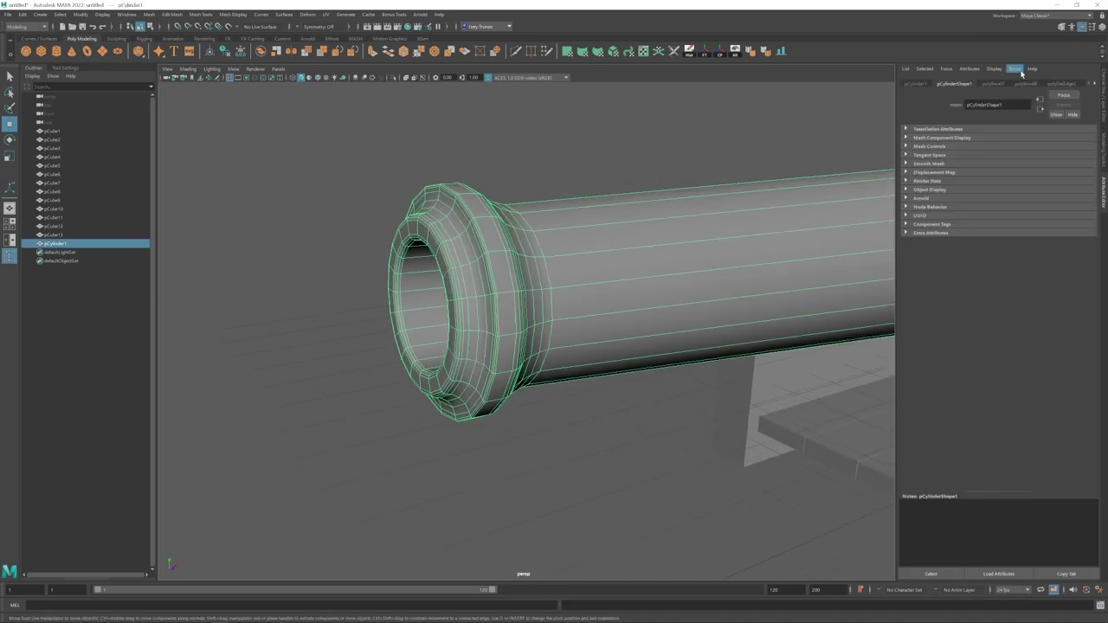
{"action": "left_click", "coordinate": [1026, 84]}
{"action": "left_click_drag", "start_coordinate": [1086, 157], "coordinate": [1042, 155]}
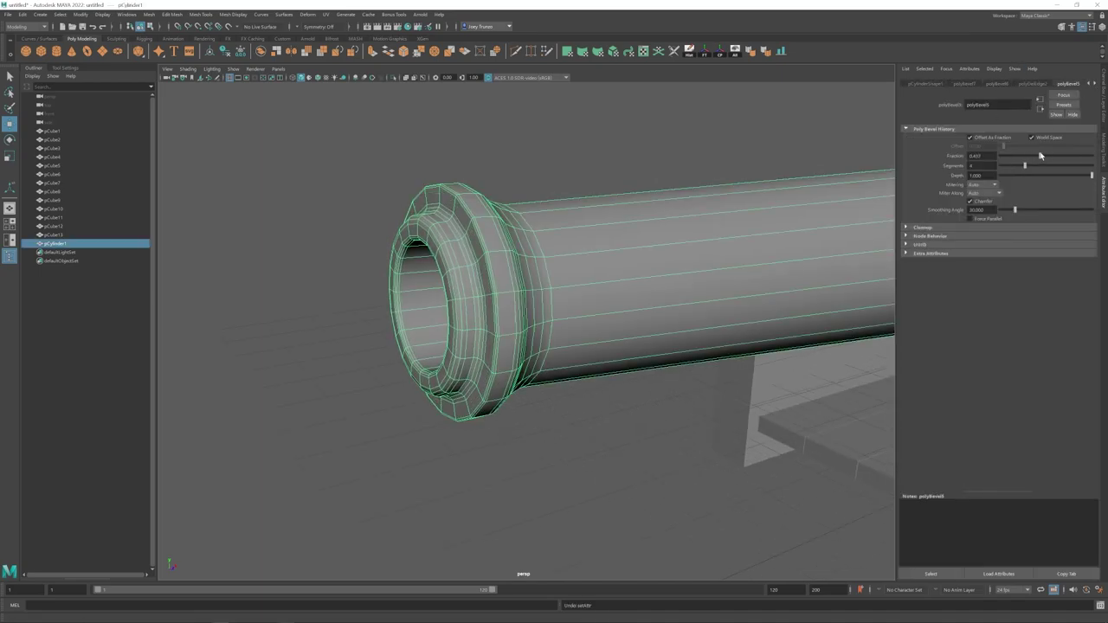
{"action": "left_click", "coordinate": [537, 433]}
{"action": "scroll", "coordinate": [522, 382], "scroll_direction": "down", "scroll_amount": 5}
{"action": "left_click_drag", "start_coordinate": [522, 382], "coordinate": [522, 376], "text": "alt"}
{"action": "scroll", "coordinate": [520, 364], "scroll_direction": "down", "scroll_amount": 5}
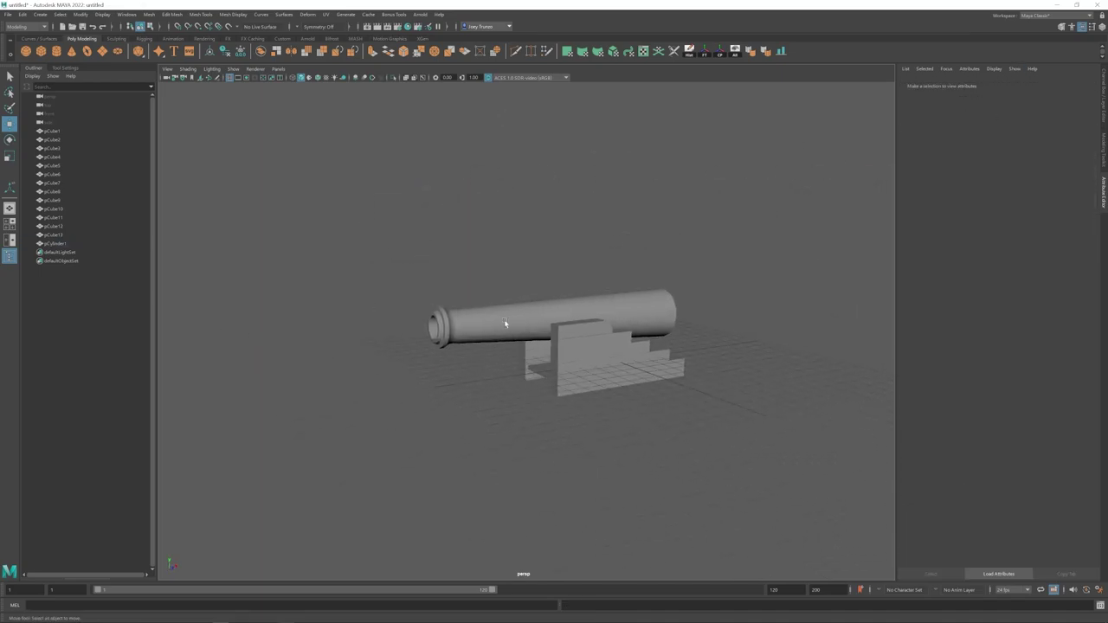
{"action": "scroll", "coordinate": [505, 323], "scroll_direction": "up", "scroll_amount": 4}
{"action": "right_click_drag", "start_coordinate": [504, 323], "coordinate": [468, 323]}
{"action": "key", "text": "r"}
{"action": "left_click_drag", "start_coordinate": [365, 278], "coordinate": [411, 336]}
{"action": "left_click", "coordinate": [589, 459]}
{"action": "left_click_drag", "start_coordinate": [597, 381], "coordinate": [594, 341], "text": "alt"}
{"action": "scroll", "coordinate": [717, 374], "scroll_direction": "up", "scroll_amount": 3}
{"action": "key", "text": "w"}
{"action": "left_click_drag", "start_coordinate": [716, 374], "coordinate": [687, 359], "text": "alt"}
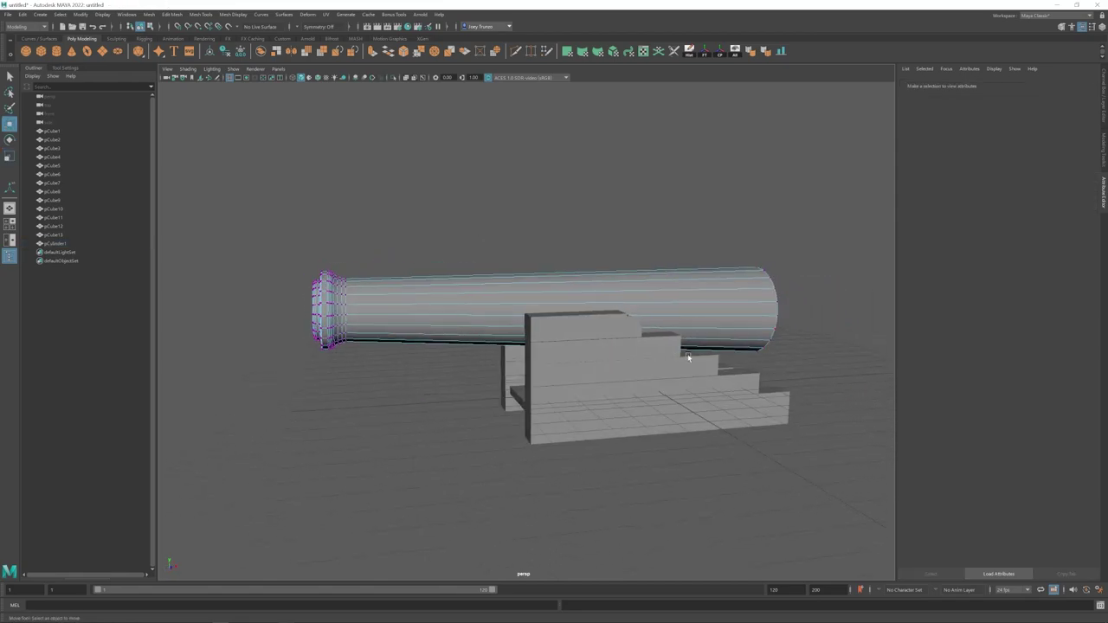
{"action": "scroll", "coordinate": [684, 346], "scroll_direction": "down", "scroll_amount": 4}
{"action": "right_click_drag", "start_coordinate": [660, 321], "coordinate": [683, 299]}
{"action": "left_click", "coordinate": [731, 351]}
Step: Bevel the outer edge loop of the barrel's breech end with 4 segments and a fraction of about 0.41
{"action": "left_click_drag", "start_coordinate": [684, 350], "coordinate": [575, 365], "text": "alt"}
{"action": "scroll", "coordinate": [575, 365], "scroll_direction": "up", "scroll_amount": 5}
{"action": "right_click_drag", "start_coordinate": [536, 334], "coordinate": [534, 291]}
{"action": "scroll", "coordinate": [568, 363], "scroll_direction": "up", "scroll_amount": 3}
{"action": "double_click", "coordinate": [575, 365]}
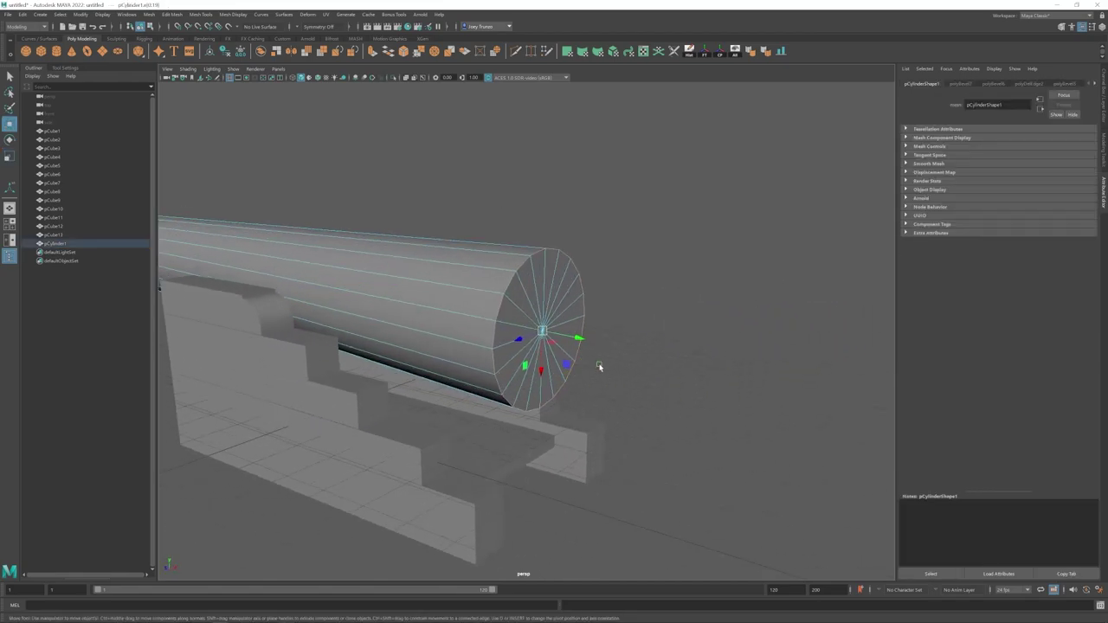
{"action": "key", "text": "ctrl+b"}
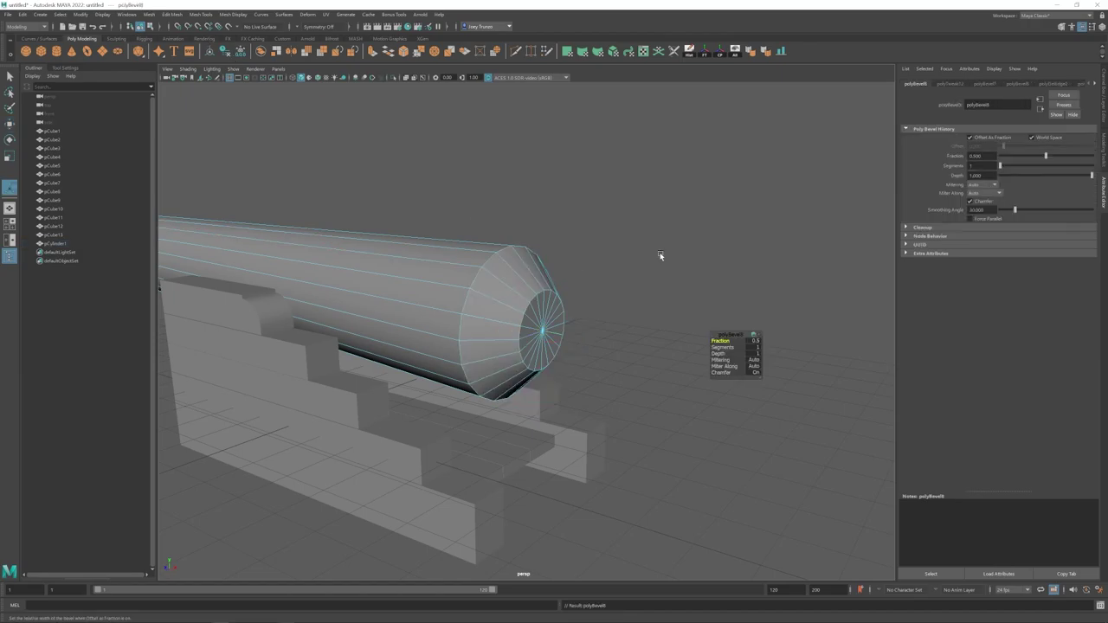
{"action": "left_click_drag", "start_coordinate": [1000, 165], "coordinate": [1025, 165]}
{"action": "left_click_drag", "start_coordinate": [1046, 157], "coordinate": [1031, 158]}
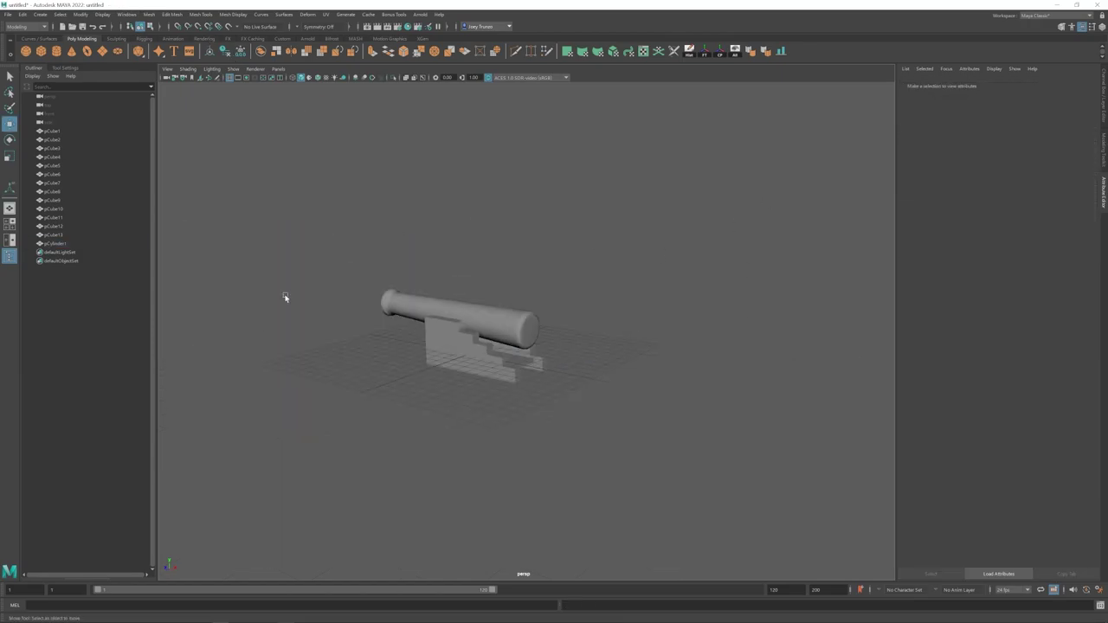
Step: Insert edge loops around the barrel's shaft with the Insert Edge Loop tool
{"action": "left_click_drag", "start_coordinate": [285, 297], "coordinate": [477, 358], "text": "alt"}
{"action": "scroll", "coordinate": [552, 315], "scroll_direction": "up", "scroll_amount": 5}
{"action": "left_click", "coordinate": [555, 315]}
{"action": "left_click_drag", "start_coordinate": [554, 316], "coordinate": [606, 290], "text": "alt"}
{"action": "left_click", "coordinate": [200, 15]}
{"action": "left_click", "coordinate": [201, 22]}
{"action": "left_click", "coordinate": [292, 8]}
{"action": "left_click", "coordinate": [199, 15]}
{"action": "left_click", "coordinate": [210, 81]}
{"action": "left_click", "coordinate": [66, 67]}
{"action": "left_click", "coordinate": [554, 233]}
{"action": "key", "text": "w"}
{"action": "scroll", "coordinate": [479, 247], "scroll_direction": "up", "scroll_amount": 3}
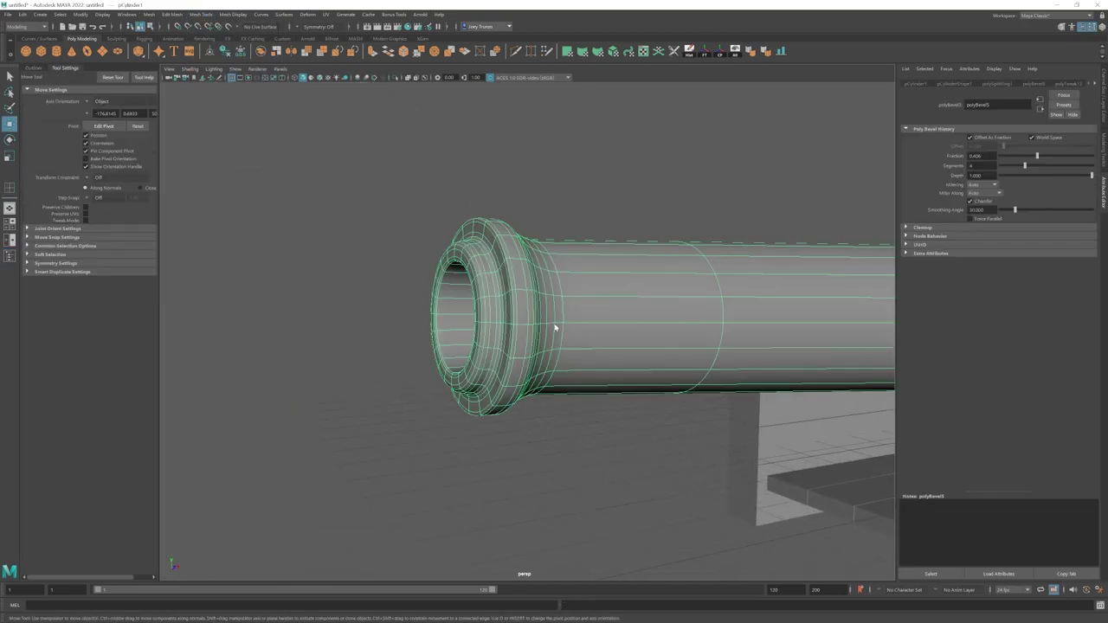
Step: Adjust the position of the edge loop at the base of the muzzle flare along the barrel
{"action": "right_click_drag", "start_coordinate": [556, 328], "coordinate": [556, 303]}
{"action": "double_click", "coordinate": [562, 322]}
{"action": "left_click_drag", "start_coordinate": [570, 319], "coordinate": [453, 329]}
{"action": "middle_click_drag", "start_coordinate": [453, 330], "coordinate": [487, 303], "text": "alt"}
{"action": "scroll", "coordinate": [487, 303], "scroll_direction": "up", "scroll_amount": 4}
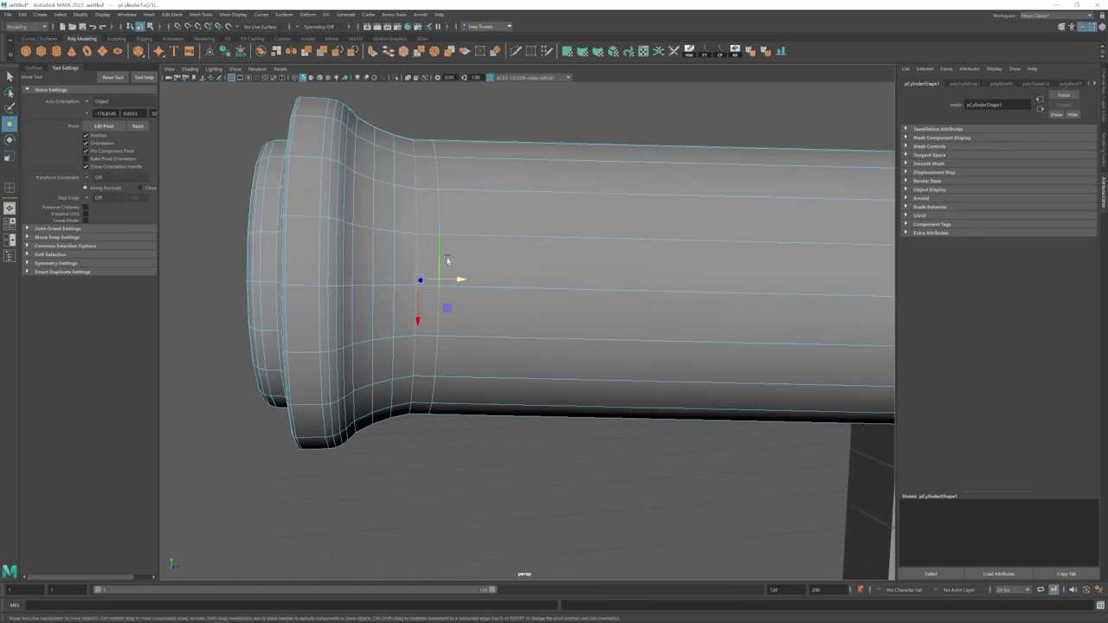
{"action": "scroll", "coordinate": [688, 321], "scroll_direction": "down", "scroll_amount": 5}
{"action": "left_click_drag", "start_coordinate": [518, 304], "coordinate": [542, 306]}
{"action": "scroll", "coordinate": [547, 308], "scroll_direction": "down", "scroll_amount": 3}
{"action": "right_click_drag", "start_coordinate": [523, 303], "coordinate": [544, 275]}
{"action": "left_click", "coordinate": [543, 265]}
{"action": "scroll", "coordinate": [543, 267], "scroll_direction": "down", "scroll_amount": 5}
{"action": "left_click_drag", "start_coordinate": [543, 267], "coordinate": [589, 363], "text": "alt"}
{"action": "scroll", "coordinate": [462, 371], "scroll_direction": "up", "scroll_amount": 4}
{"action": "scroll", "coordinate": [490, 306], "scroll_direction": "down", "scroll_amount": 6}
Step: Shorten the barrel slightly by moving the breech-end vertices, including the nearest edge loop, toward the muzzle
{"action": "left_click", "coordinate": [475, 314]}
{"action": "key", "text": "r"}
{"action": "left_click_drag", "start_coordinate": [475, 314], "coordinate": [516, 319], "text": "alt"}
{"action": "right_click_drag", "start_coordinate": [516, 319], "coordinate": [468, 317]}
{"action": "left_click_drag", "start_coordinate": [292, 245], "coordinate": [474, 385]}
{"action": "key", "text": "w"}
{"action": "left_click_drag", "start_coordinate": [544, 337], "coordinate": [561, 343], "text": "alt"}
{"action": "left_click_drag", "start_coordinate": [673, 263], "coordinate": [553, 357]}
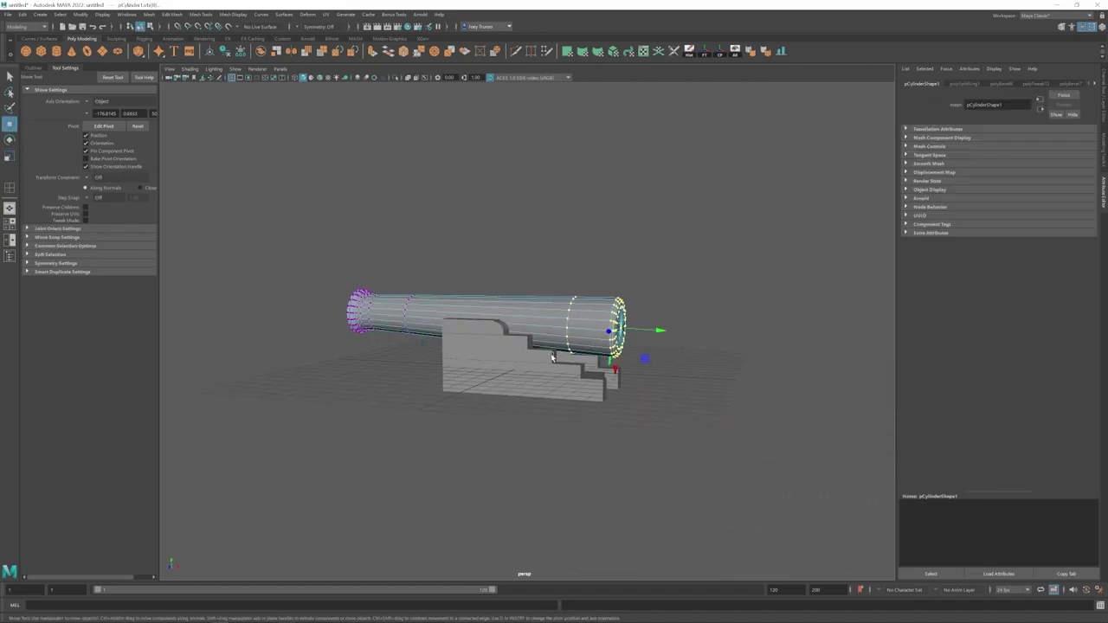
{"action": "scroll", "coordinate": [554, 356], "scroll_direction": "up", "scroll_amount": 3}
{"action": "left_click_drag", "start_coordinate": [699, 327], "coordinate": [673, 324]}
{"action": "right_click_drag", "start_coordinate": [597, 312], "coordinate": [617, 283]}
{"action": "left_click", "coordinate": [617, 269]}
Step: Insert 3 edge loops at once around the barrel's middle section using the Insert Edge Loop tool's multiple-loops option
{"action": "left_click_drag", "start_coordinate": [554, 334], "coordinate": [471, 349], "text": "alt"}
{"action": "scroll", "coordinate": [445, 332], "scroll_direction": "up", "scroll_amount": 4}
{"action": "left_click", "coordinate": [482, 306]}
{"action": "left_click", "coordinate": [233, 15]}
{"action": "left_click", "coordinate": [233, 23]}
{"action": "left_click", "coordinate": [337, 9]}
{"action": "left_click", "coordinate": [233, 15]}
{"action": "mouse_move", "coordinate": [203, 15]}
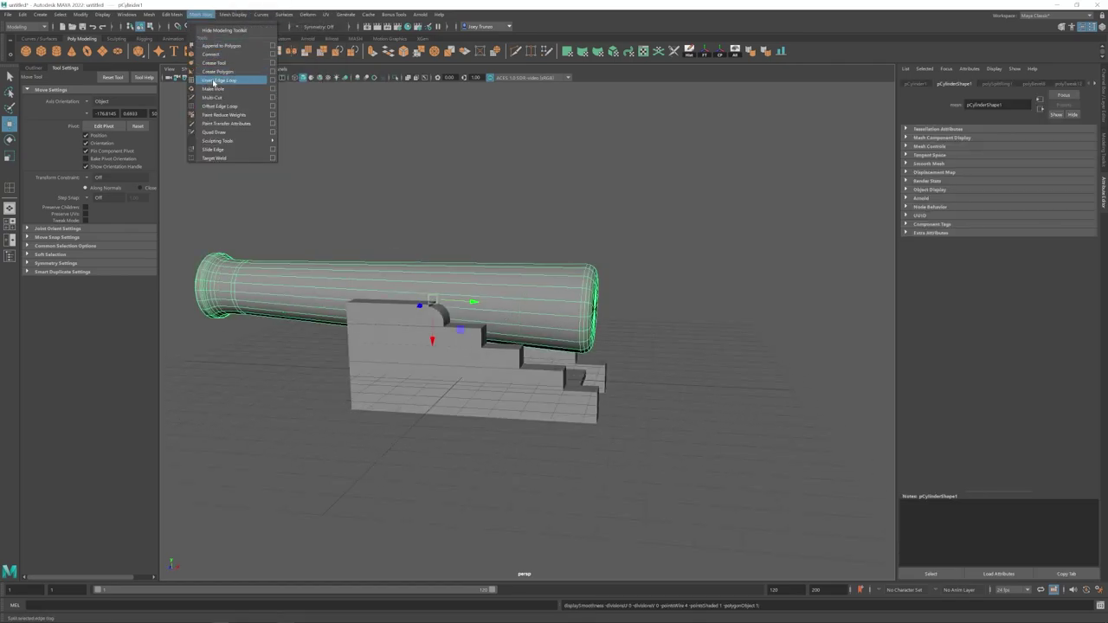
{"action": "left_click", "coordinate": [214, 82]}
{"action": "left_click", "coordinate": [85, 136]}
{"action": "left_click_drag", "start_coordinate": [102, 153], "coordinate": [72, 163]}
{"action": "type", "text": "3"}
{"action": "left_click", "coordinate": [433, 296]}
Step: Try to scale the new middle edge loops along the barrel's length, and undo the scaling
{"action": "left_click_drag", "start_coordinate": [440, 303], "coordinate": [606, 312], "text": "alt"}
{"action": "key", "text": "r"}
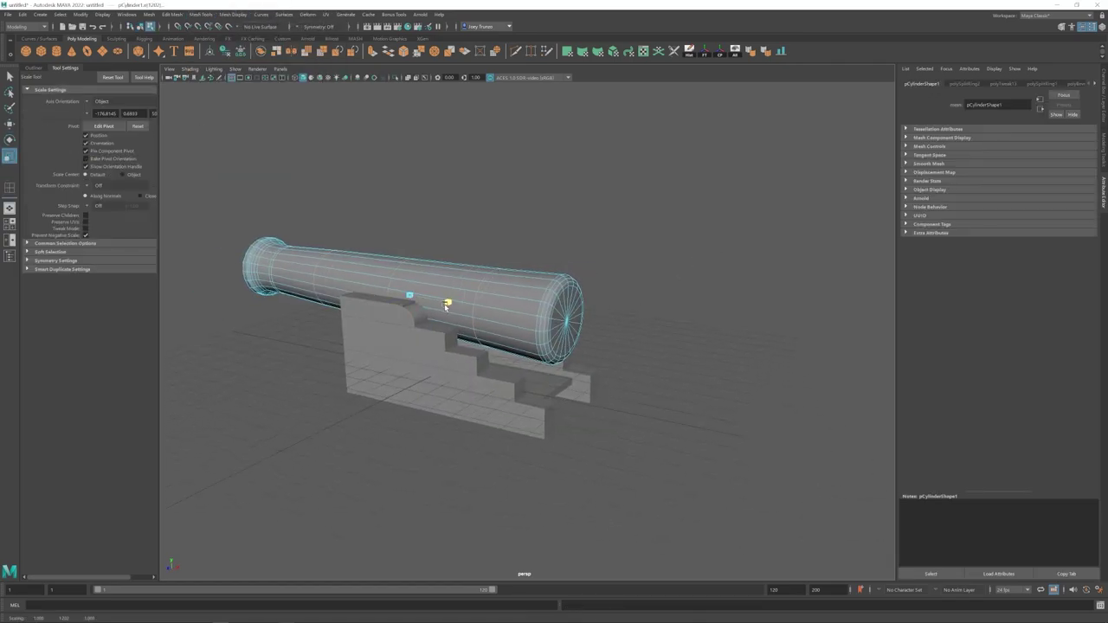
{"action": "left_click_drag", "start_coordinate": [446, 308], "coordinate": [442, 307]}
{"action": "key", "text": "ctrl+z"}
Step: Set the transform constraint to Edge and adjust the spacing of the middle edge loops along the barrel's length
{"action": "mouse_move", "coordinate": [443, 306]}
{"action": "left_mouse_down", "text": "alt"}
{"action": "mouse_move", "coordinate": [497, 303]}
{"action": "mouse_move", "coordinate": [433, 322]}
{"action": "left_mouse_up", "text": "alt"}
{"action": "left_click", "coordinate": [1103, 150]}
{"action": "right_click_drag", "start_coordinate": [433, 322], "coordinate": [396, 327], "text": "alt"}
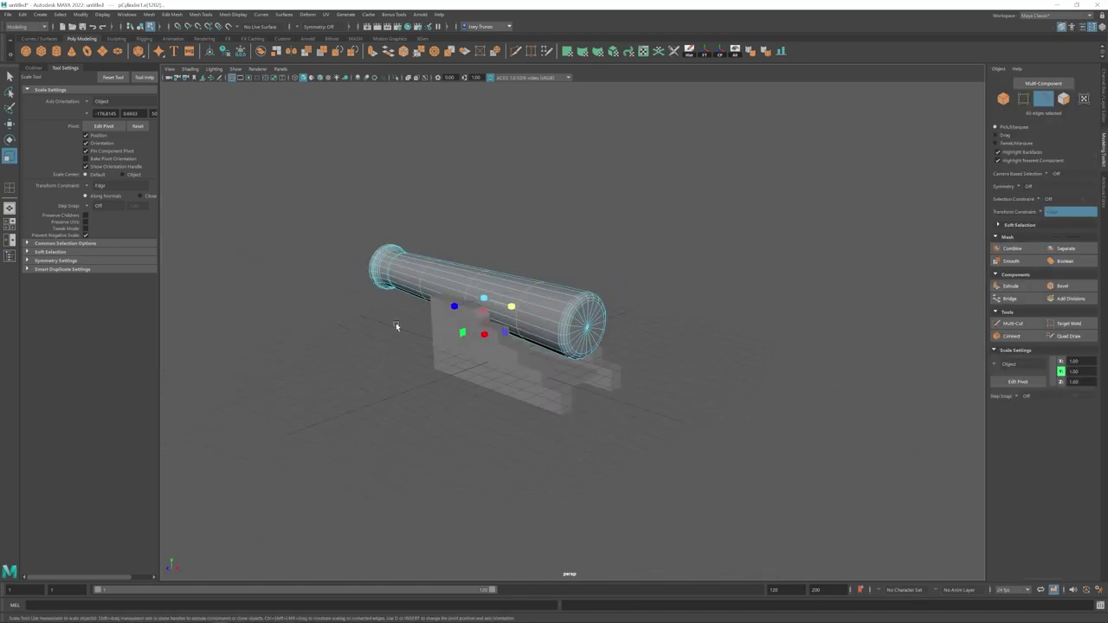
{"action": "left_click_drag", "start_coordinate": [396, 326], "coordinate": [536, 333], "text": "alt"}
{"action": "right_click_drag", "start_coordinate": [537, 334], "coordinate": [559, 351], "text": "alt"}
{"action": "key", "text": "w"}
{"action": "left_click_drag", "start_coordinate": [558, 350], "coordinate": [531, 320], "text": "alt"}
{"action": "key", "text": "r"}
{"action": "left_click_drag", "start_coordinate": [531, 320], "coordinate": [540, 322]}
{"action": "mouse_move", "coordinate": [540, 321]}
{"action": "left_mouse_down", "text": "alt"}
{"action": "mouse_move", "coordinate": [527, 323]}
{"action": "mouse_move", "coordinate": [535, 327]}
{"action": "left_mouse_up", "text": "alt"}
{"action": "key", "text": "w"}
{"action": "key", "text": "r"}
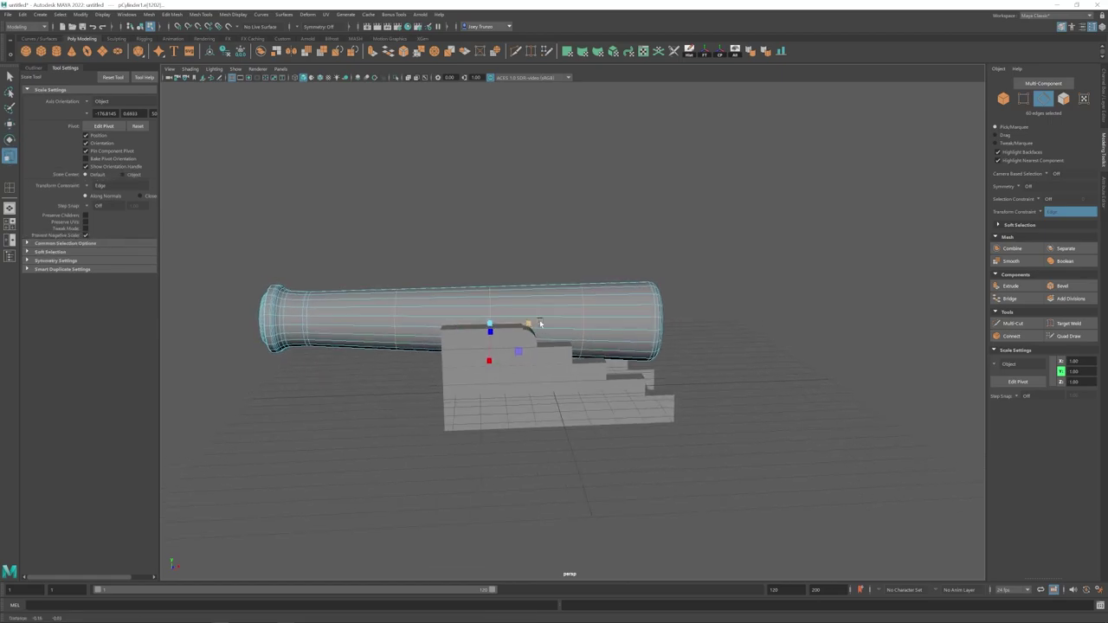
{"action": "middle_click_drag", "start_coordinate": [530, 326], "coordinate": [571, 326], "text": "alt"}
{"action": "key", "text": "ctrl+z"}
{"action": "mouse_move", "coordinate": [567, 324]}
{"action": "left_mouse_down", "text": "alt"}
{"action": "mouse_move", "coordinate": [547, 339]}
{"action": "mouse_move", "coordinate": [573, 330]}
{"action": "left_mouse_up", "text": "alt"}
{"action": "right_click_drag", "start_coordinate": [573, 330], "coordinate": [582, 329], "text": "alt"}
{"action": "key", "text": "w"}
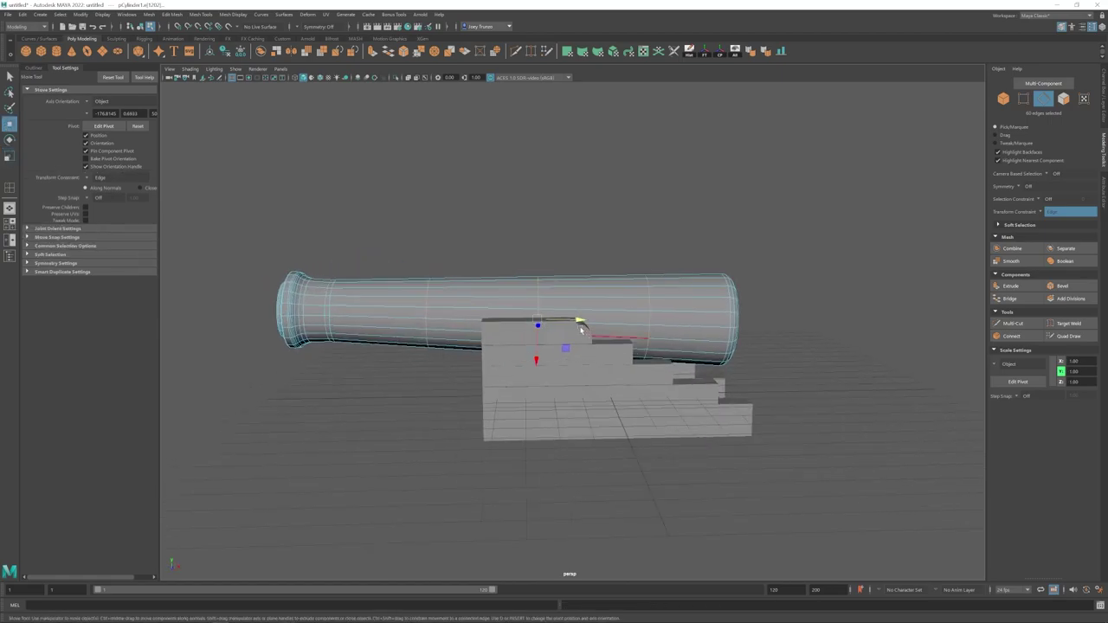
Step: Bevel the three middle edge loops into narrow bands around the barrel, with a fraction of about 0.21
{"action": "left_click_drag", "start_coordinate": [578, 327], "coordinate": [550, 343], "text": "alt"}
{"action": "key", "text": "r"}
{"action": "key", "text": "w"}
{"action": "left_click_drag", "start_coordinate": [555, 343], "coordinate": [471, 367]}
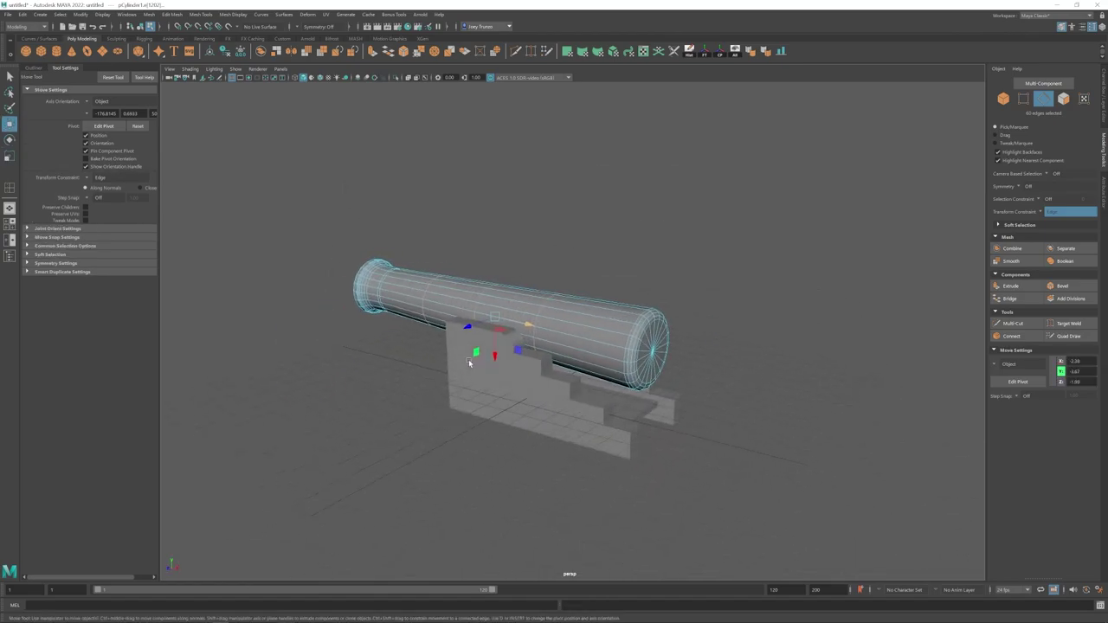
{"action": "right_click_drag", "start_coordinate": [470, 366], "coordinate": [511, 367], "text": "alt"}
{"action": "key", "text": "r"}
{"action": "left_click_drag", "start_coordinate": [498, 364], "coordinate": [567, 357], "text": "alt"}
{"action": "left_click", "coordinate": [171, 15]}
{"action": "left_click_drag", "start_coordinate": [1046, 156], "coordinate": [1020, 157]}
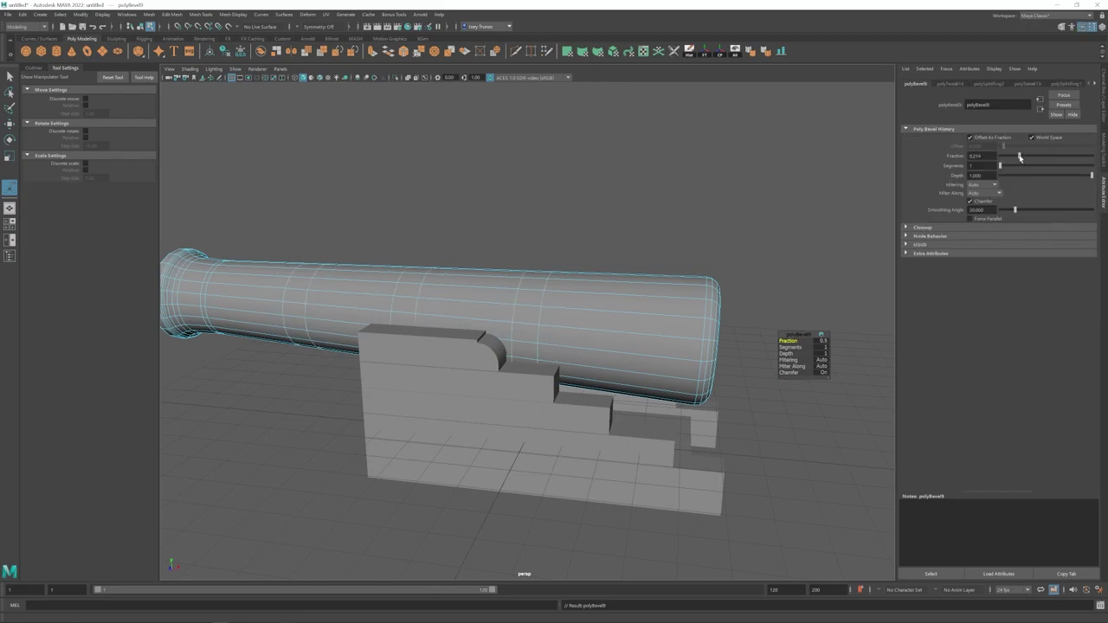
{"action": "left_click_drag", "start_coordinate": [662, 318], "coordinate": [597, 324], "text": "alt"}
Step: Insert an edge loop in the middle of each of the three barrel bands and bevel the new loops
{"action": "left_click", "coordinate": [201, 14]}
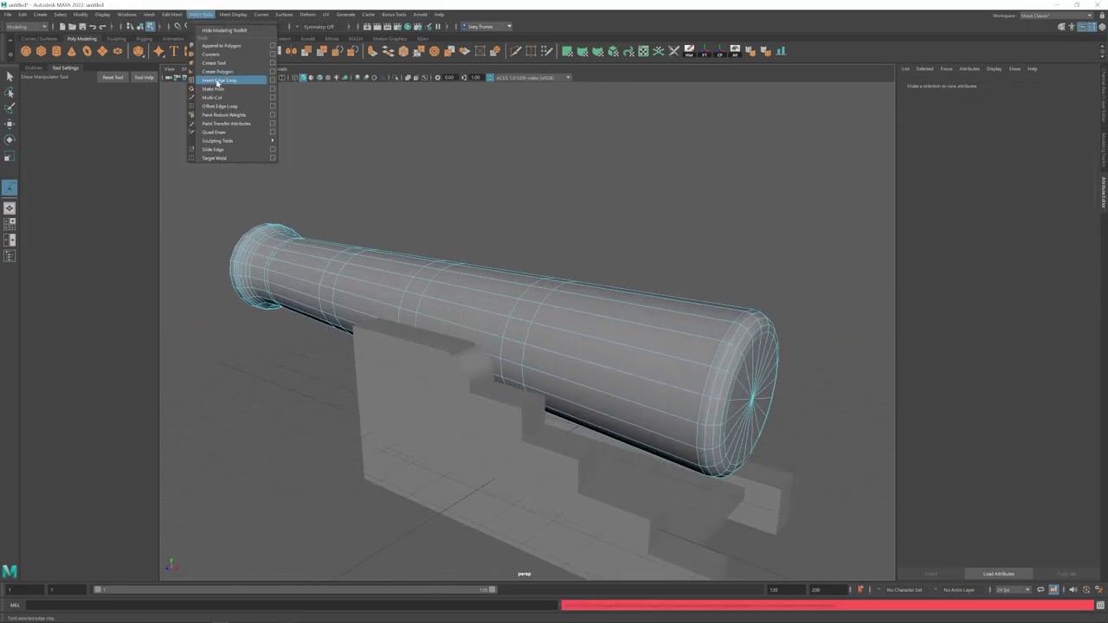
{"action": "left_click", "coordinate": [218, 82]}
{"action": "left_click", "coordinate": [358, 279]}
{"action": "key", "text": "w"}
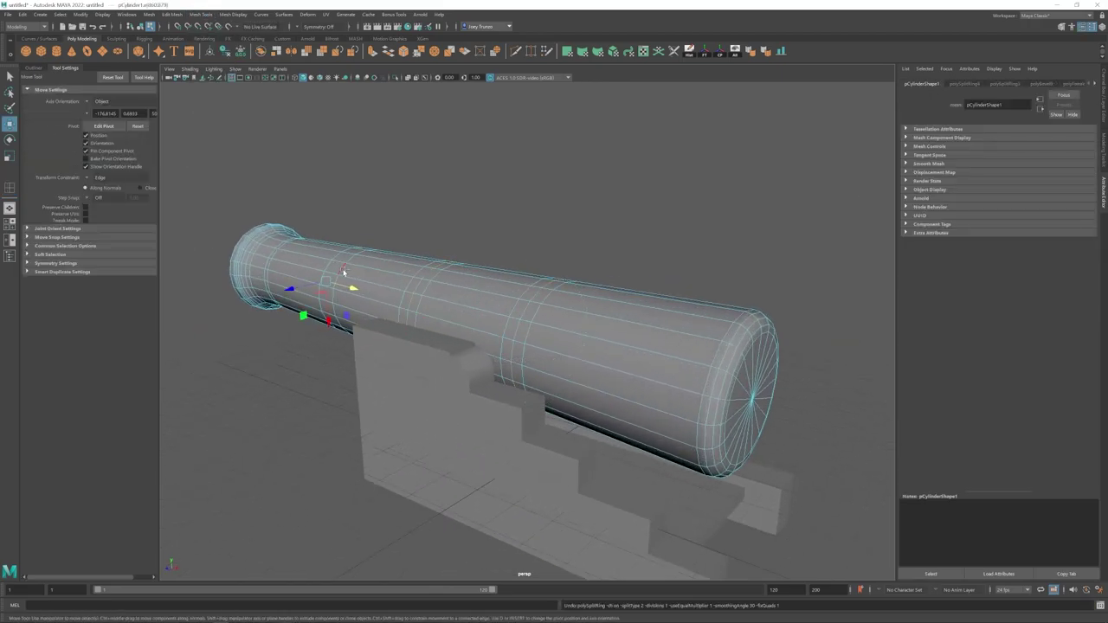
{"action": "left_click", "coordinate": [171, 15]}
{"action": "left_click", "coordinate": [177, 47]}
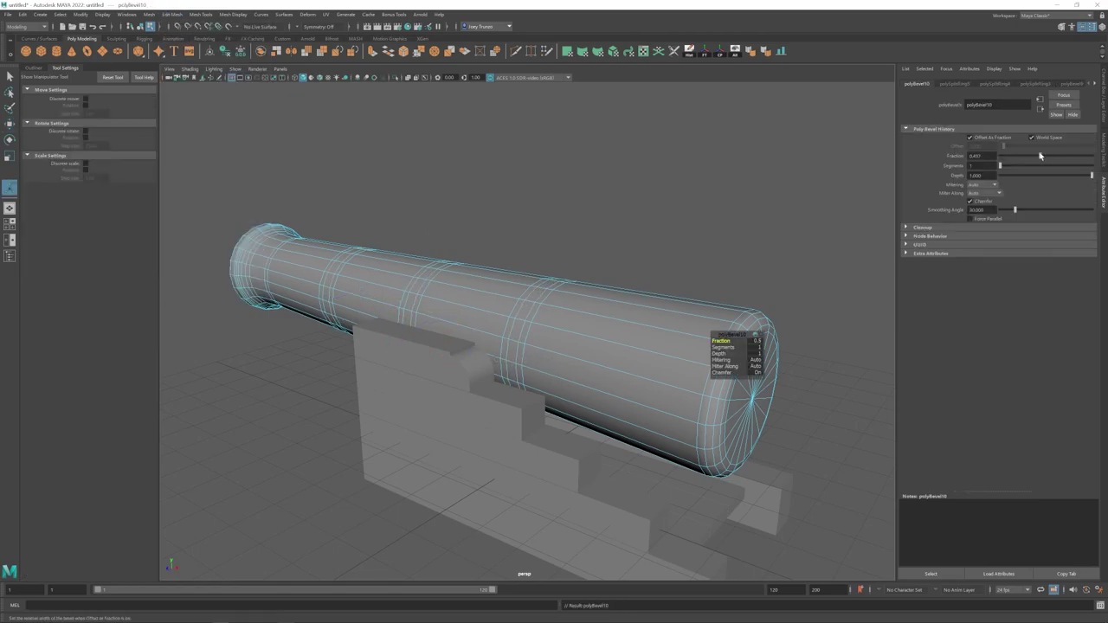
{"action": "key", "text": "w"}
Step: Insert additional edge loops around the barrel just ahead of the rounded breech, using equal distance from edge
{"action": "right_click_drag", "start_coordinate": [529, 298], "coordinate": [554, 273]}
{"action": "scroll", "coordinate": [537, 276], "scroll_direction": "down", "scroll_amount": 5}
{"action": "middle_click_drag", "start_coordinate": [663, 351], "coordinate": [563, 328], "text": "alt"}
{"action": "scroll", "coordinate": [566, 329], "scroll_direction": "up", "scroll_amount": 5}
{"action": "left_click", "coordinate": [201, 15]}
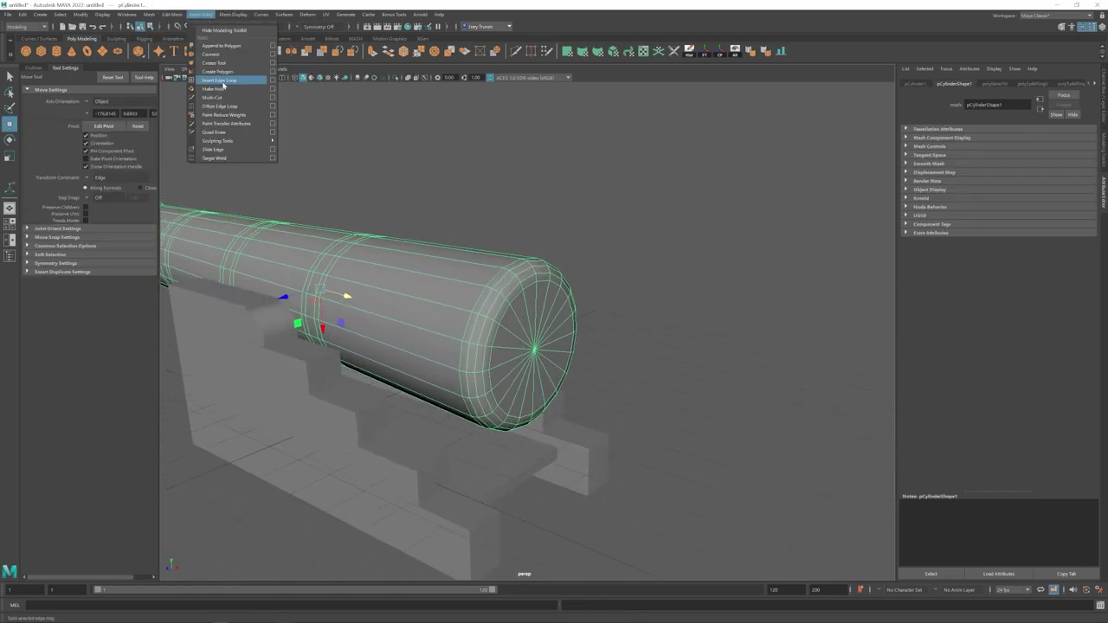
{"action": "left_click", "coordinate": [222, 81]}
{"action": "left_click", "coordinate": [469, 286]}
{"action": "scroll", "coordinate": [451, 290], "scroll_direction": "up", "scroll_amount": 3}
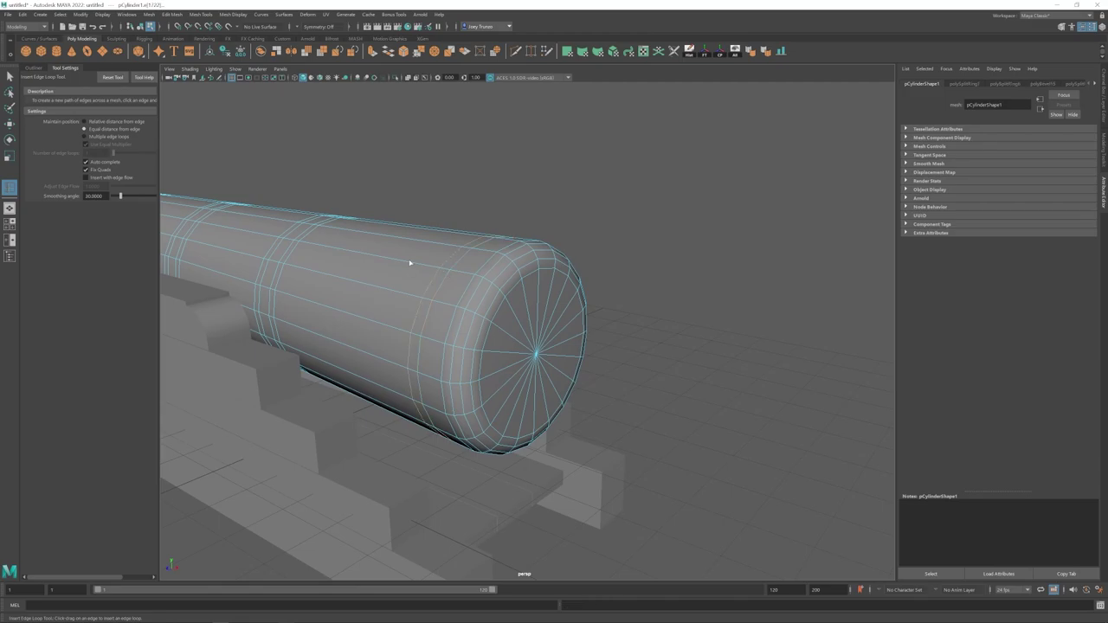
{"action": "left_click", "coordinate": [420, 268]}
{"action": "left_click_drag", "start_coordinate": [433, 281], "coordinate": [493, 325], "text": "alt"}
{"action": "key", "text": "w"}
{"action": "scroll", "coordinate": [577, 226], "scroll_direction": "down", "scroll_amount": 3}
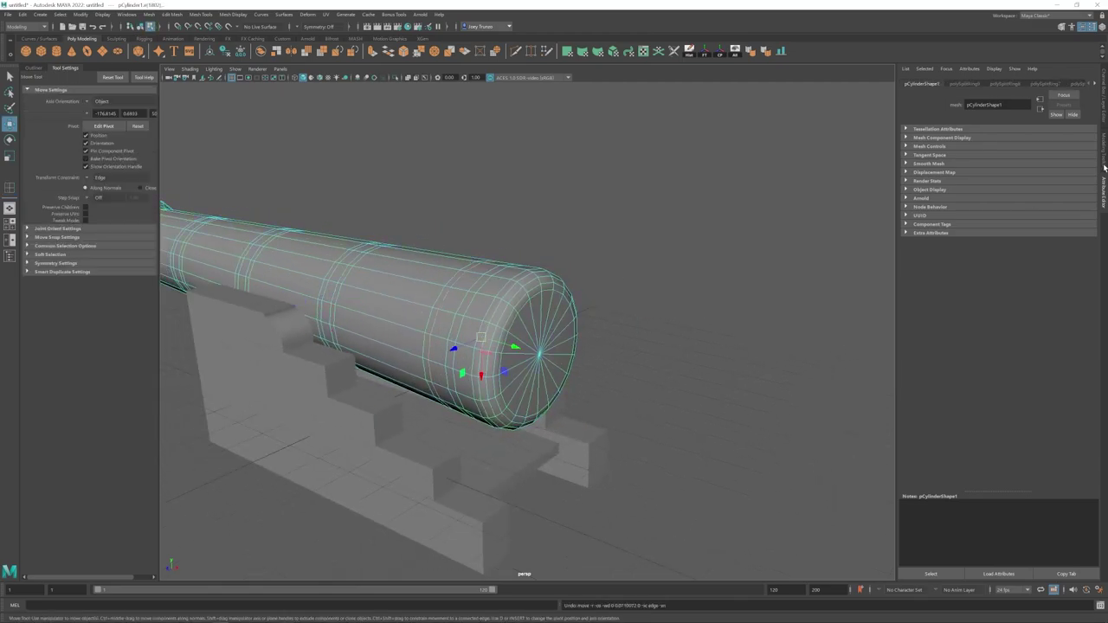
Step: Select the central face rings of the three beveled bands around the barrel
{"action": "left_click", "coordinate": [1104, 154]}
{"action": "right_click_drag", "start_coordinate": [557, 352], "coordinate": [582, 329]}
{"action": "left_click_drag", "start_coordinate": [582, 329], "coordinate": [649, 334], "text": "alt"}
{"action": "right_click_drag", "start_coordinate": [649, 334], "coordinate": [686, 372], "text": "alt"}
{"action": "left_click", "coordinate": [636, 433]}
{"action": "right_click_drag", "start_coordinate": [625, 244], "coordinate": [624, 280]}
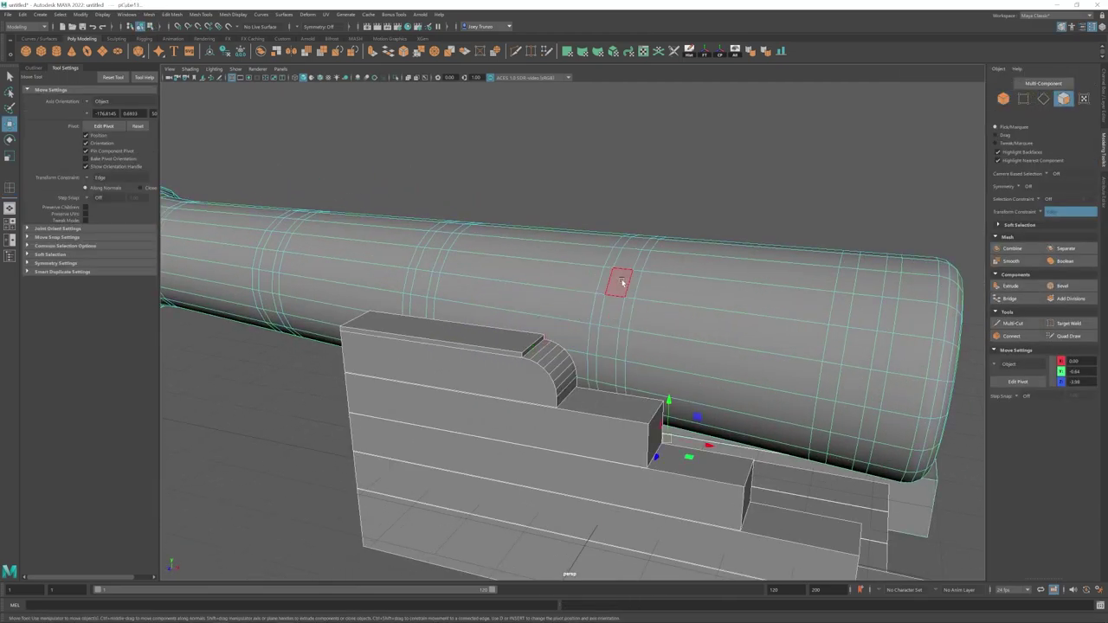
{"action": "left_click", "coordinate": [623, 279]}
{"action": "double_click", "coordinate": [629, 259], "text": "shift"}
{"action": "left_click", "coordinate": [429, 258], "text": "shift"}
Step: Try to scale the selected face rings with the axis orientation set to Component, and undo the scaling
{"action": "key", "text": "r"}
{"action": "left_click", "coordinate": [108, 101]}
{"action": "left_click", "coordinate": [111, 120]}
{"action": "left_click_drag", "start_coordinate": [450, 259], "coordinate": [481, 275], "text": "alt"}
{"action": "left_click_drag", "start_coordinate": [476, 289], "coordinate": [597, 299], "text": "shift"}
{"action": "key", "text": "ctrl+z"}
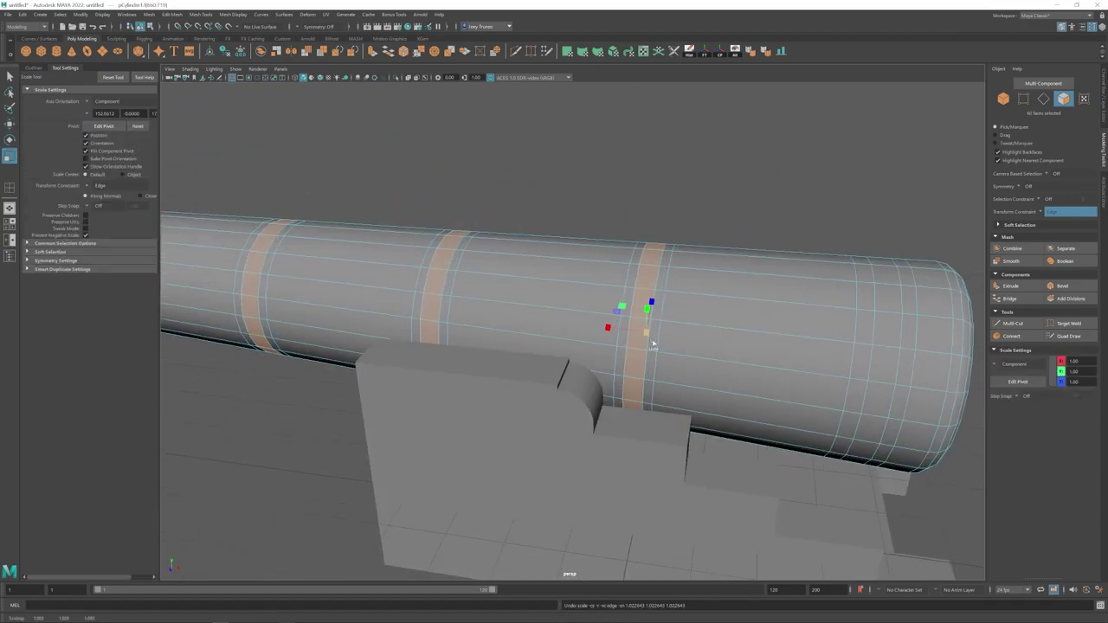
{"action": "left_click_drag", "start_coordinate": [653, 344], "coordinate": [620, 348], "text": "alt"}
{"action": "key", "text": "ctrl+z"}
Step: Extrude the three selected face rings outward into raised bands, undoing the extra scaling along the barrel
{"action": "key", "text": "ctrl+e"}
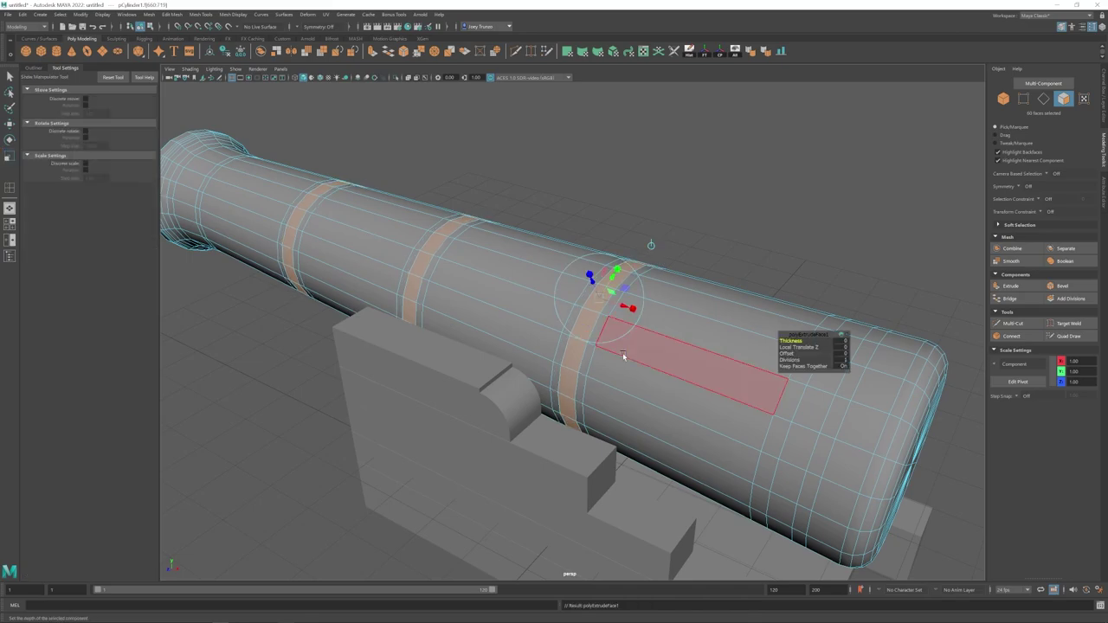
{"action": "key", "text": "r"}
{"action": "left_click_drag", "start_coordinate": [464, 297], "coordinate": [547, 323]}
{"action": "scroll", "coordinate": [581, 297], "scroll_direction": "up", "scroll_amount": 2}
{"action": "key", "text": "ctrl+z"}
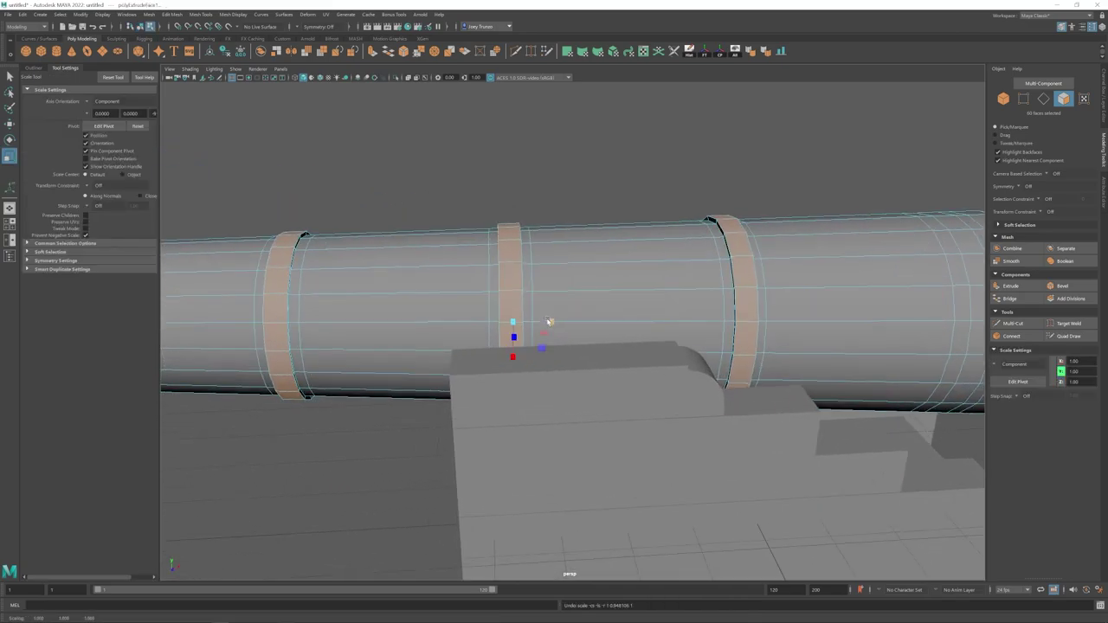
Step: Set the scale axis orientation to Object and narrow the outer faces of the raised rings along the barrel
{"action": "middle_click_drag", "start_coordinate": [558, 277], "coordinate": [613, 271], "text": "alt"}
{"action": "left_click", "coordinate": [89, 102]}
{"action": "left_click", "coordinate": [90, 103]}
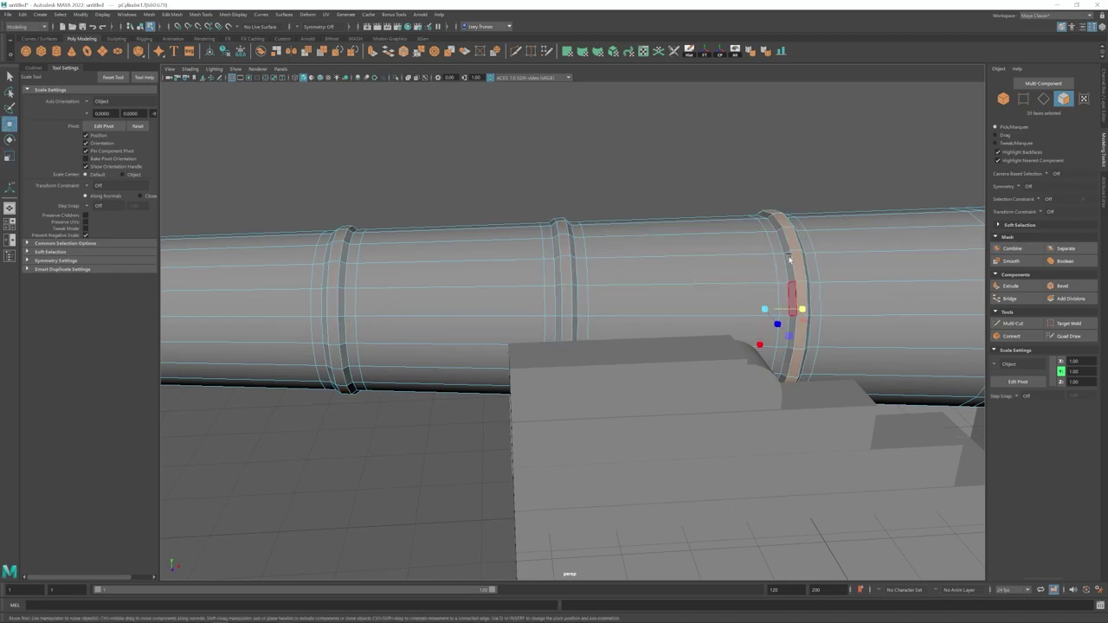
{"action": "key", "text": "w"}
Step: Preview the barrel with its raised rings in smooth mesh display, and return to the unsmoothed display
{"action": "key", "text": "3"}
{"action": "left_click", "coordinate": [692, 156]}
{"action": "scroll", "coordinate": [506, 351], "scroll_direction": "down", "scroll_amount": 5}
{"action": "scroll", "coordinate": [615, 386], "scroll_direction": "up", "scroll_amount": 5}
{"action": "left_click", "coordinate": [615, 386]}
{"action": "key", "text": "1"}
Step: Adjust the spacing of the edge loops flanking the raised rings by scaling them along the barrel
{"action": "left_click_drag", "start_coordinate": [615, 387], "coordinate": [562, 290], "text": "alt"}
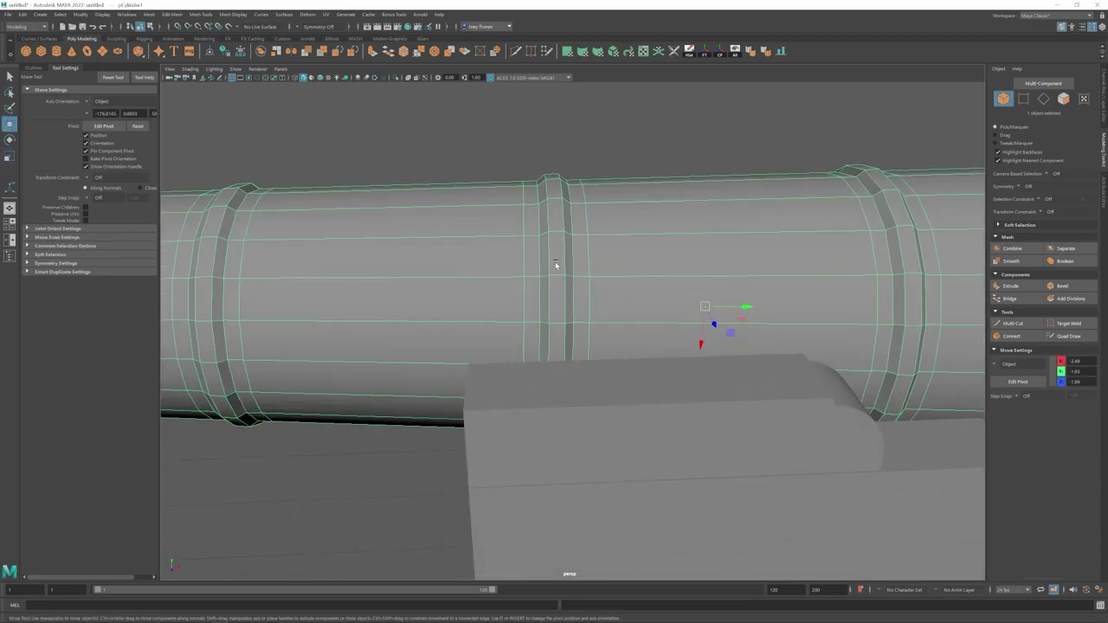
{"action": "double_click", "coordinate": [538, 220]}
{"action": "key", "text": "r"}
{"action": "middle_click_drag", "start_coordinate": [203, 257], "coordinate": [417, 254], "text": "alt"}
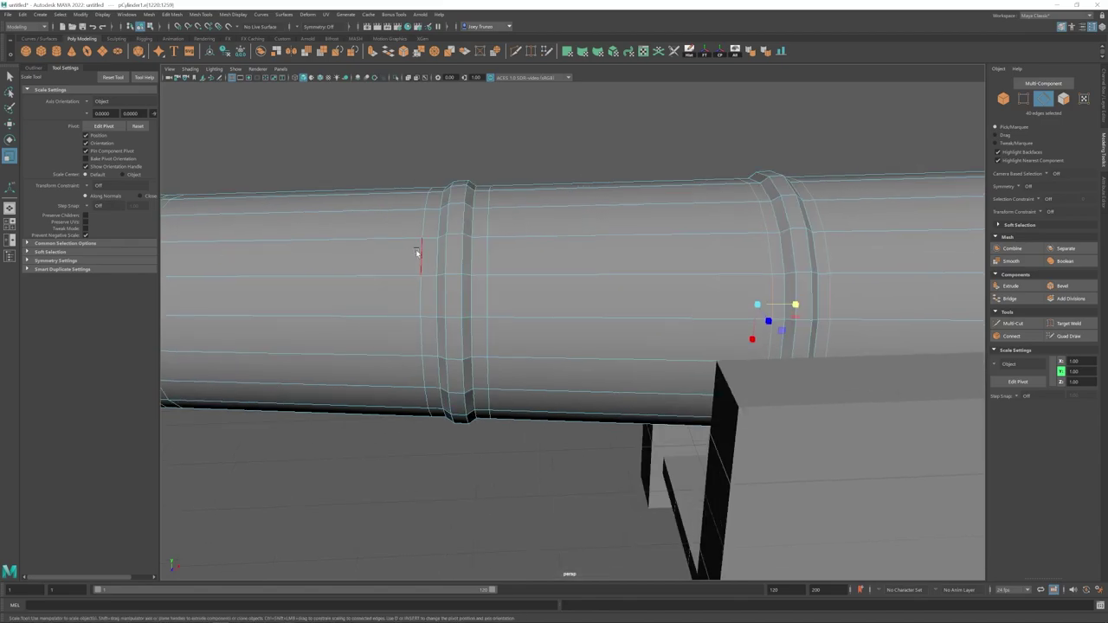
{"action": "middle_click_drag", "start_coordinate": [705, 308], "coordinate": [372, 303], "text": "alt"}
{"action": "double_click", "coordinate": [672, 266]}
{"action": "key", "text": "w"}
{"action": "scroll", "coordinate": [595, 241], "scroll_direction": "down", "scroll_amount": 3}
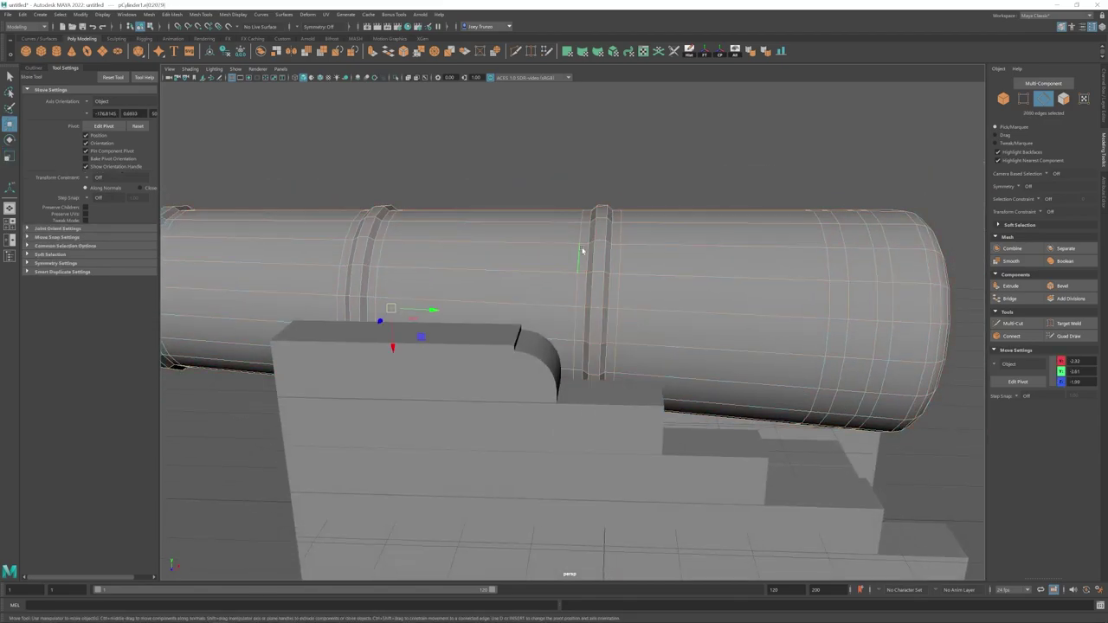
Step: Select the faces of the three raised rings and their bases, excluding the plain barrel sections between them
{"action": "key", "text": "F8"}
{"action": "scroll", "coordinate": [548, 228], "scroll_direction": "up", "scroll_amount": 3}
{"action": "scroll", "coordinate": [549, 269], "scroll_direction": "down", "scroll_amount": 10}
{"action": "key", "text": "F11"}
{"action": "left_click_drag", "start_coordinate": [366, 251], "coordinate": [589, 411]}
{"action": "left_click_drag", "start_coordinate": [724, 431], "coordinate": [775, 438], "text": "alt"}
{"action": "scroll", "coordinate": [775, 438], "scroll_direction": "up", "scroll_amount": 3}
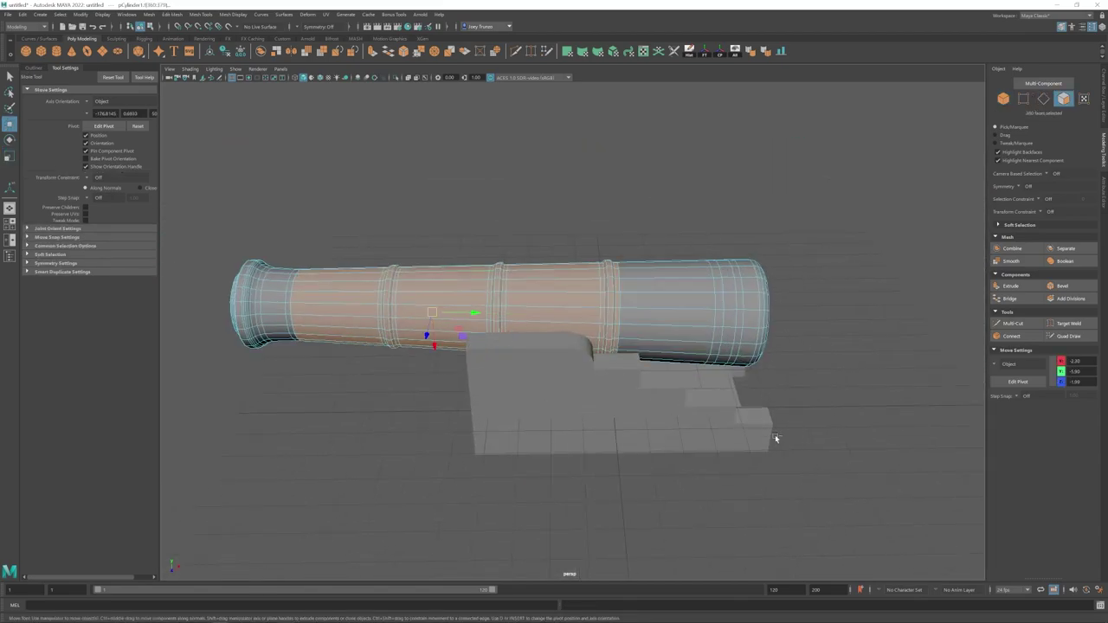
{"action": "left_click_drag", "start_coordinate": [329, 245], "coordinate": [347, 378], "text": "ctrl"}
{"action": "left_click_drag", "start_coordinate": [597, 485], "coordinate": [525, 443], "text": "alt"}
{"action": "scroll", "coordinate": [524, 442], "scroll_direction": "up", "scroll_amount": 4}
Step: Extrude the selected ring faces and scale them outward into a stepped profile, checking the smooth preview
{"action": "key", "text": "ctrl+e"}
{"action": "key", "text": "r"}
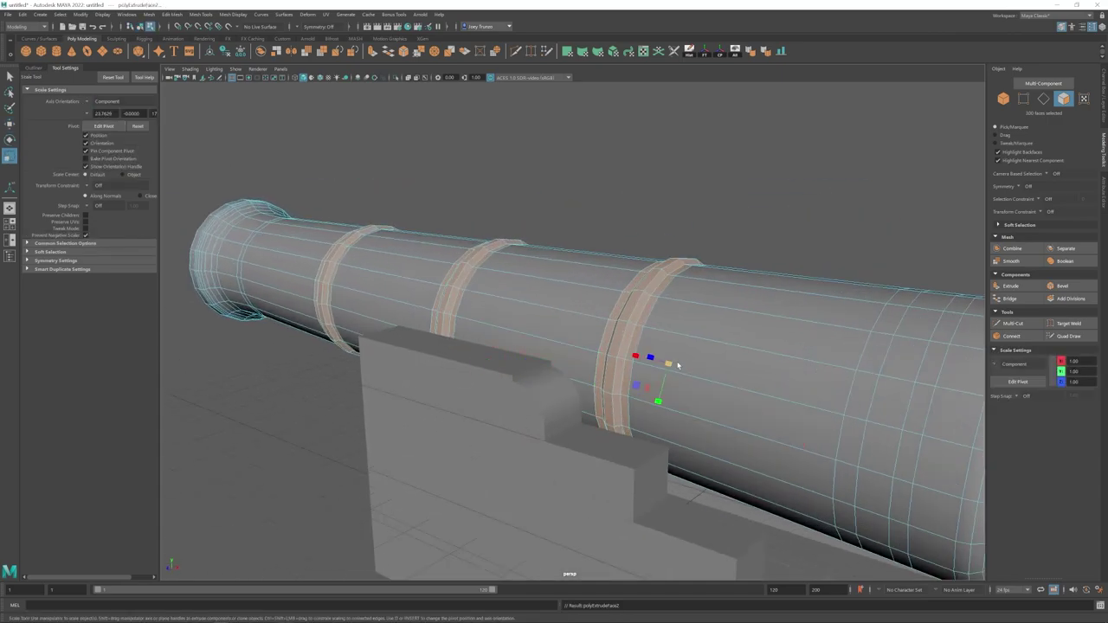
{"action": "left_click_drag", "start_coordinate": [676, 364], "coordinate": [736, 356], "text": "alt"}
{"action": "left_click_drag", "start_coordinate": [662, 345], "coordinate": [736, 314]}
{"action": "scroll", "coordinate": [574, 350], "scroll_direction": "down", "scroll_amount": 4}
{"action": "scroll", "coordinate": [653, 329], "scroll_direction": "up", "scroll_amount": 4}
{"action": "key", "text": "3"}
{"action": "key", "text": "1"}
Step: Bevel the edges of the raised rings with a fraction of about 0.22 and increase the number of segments
{"action": "key", "text": "F10"}
{"action": "left_click_drag", "start_coordinate": [227, 281], "coordinate": [320, 286], "text": "alt"}
{"action": "left_click", "coordinate": [171, 14]}
{"action": "left_click", "coordinate": [184, 46]}
{"action": "left_click", "coordinate": [1104, 192]}
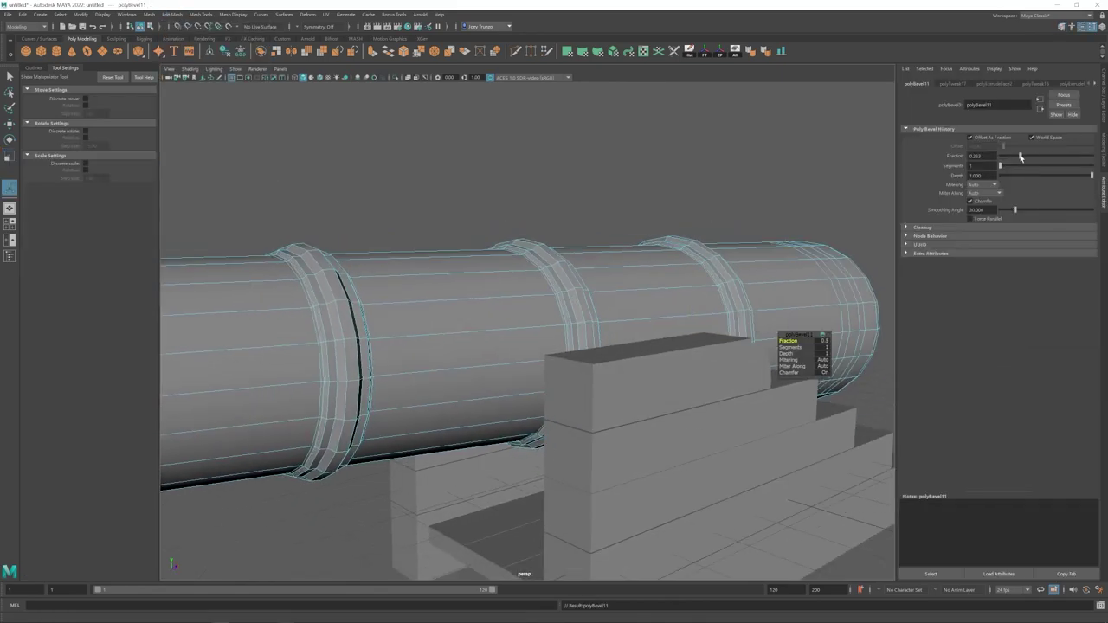
{"action": "left_click_drag", "start_coordinate": [1000, 166], "coordinate": [1007, 166]}
Step: Inspect the whole cannon with the barrel in smooth mesh preview
{"action": "key", "text": "3"}
{"action": "key", "text": "q"}
{"action": "left_click", "coordinate": [495, 142]}
{"action": "scroll", "coordinate": [498, 225], "scroll_direction": "down", "scroll_amount": 8}
{"action": "left_click_drag", "start_coordinate": [606, 347], "coordinate": [502, 371], "text": "alt"}
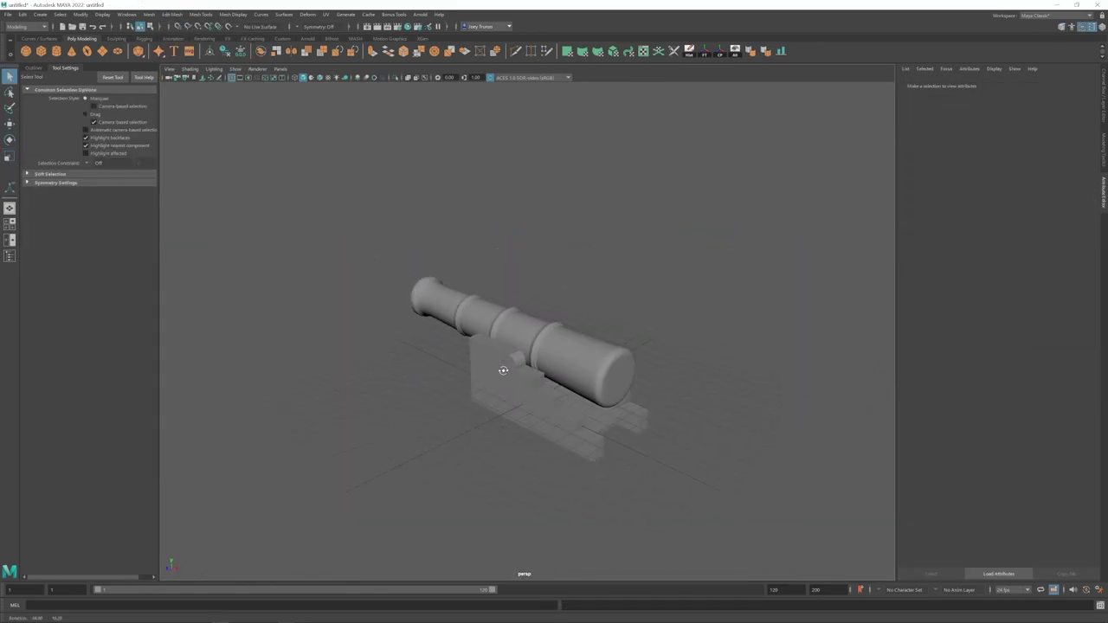
{"action": "scroll", "coordinate": [597, 424], "scroll_direction": "up", "scroll_amount": 6}
{"action": "left_click_drag", "start_coordinate": [597, 424], "coordinate": [606, 431], "text": "alt"}
Step: Return the barrel to unsmoothed display and insert edge loops in the sections between the raised rings, using multiple edge loops
{"action": "left_click", "coordinate": [586, 343]}
{"action": "scroll", "coordinate": [584, 342], "scroll_direction": "up", "scroll_amount": 4}
{"action": "key", "text": "1"}
{"action": "left_click_drag", "start_coordinate": [511, 357], "coordinate": [563, 294], "text": "alt"}
{"action": "scroll", "coordinate": [556, 347], "scroll_direction": "up", "scroll_amount": 6}
{"action": "key", "text": "F10"}
{"action": "left_click", "coordinate": [200, 15]}
{"action": "left_click", "coordinate": [216, 81]}
{"action": "left_click", "coordinate": [656, 287]}
{"action": "left_click", "coordinate": [403, 282]}
{"action": "key", "text": "2"}
{"action": "scroll", "coordinate": [531, 323], "scroll_direction": "down", "scroll_amount": 6}
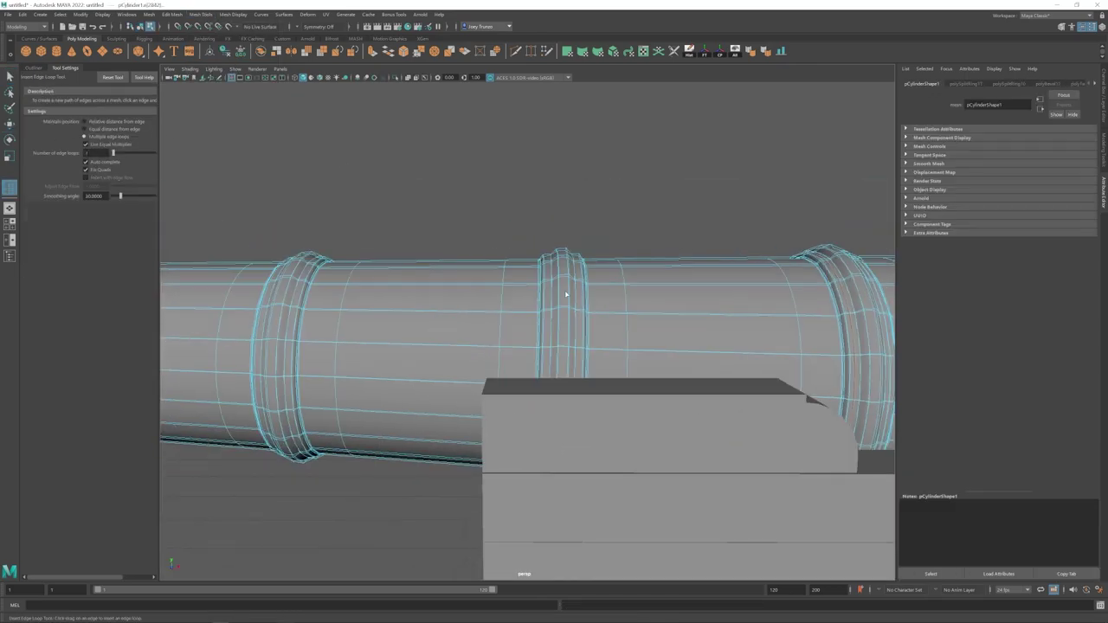
Step: Insert single edge loops along the stepped sides of the raised rings, with the number of edge loops set to 1
{"action": "scroll", "coordinate": [563, 295], "scroll_direction": "up", "scroll_amount": 7}
{"action": "left_click_drag", "start_coordinate": [640, 311], "coordinate": [693, 270], "text": "alt"}
{"action": "left_click", "coordinate": [591, 263]}
{"action": "left_click_drag", "start_coordinate": [591, 263], "coordinate": [519, 302], "text": "alt"}
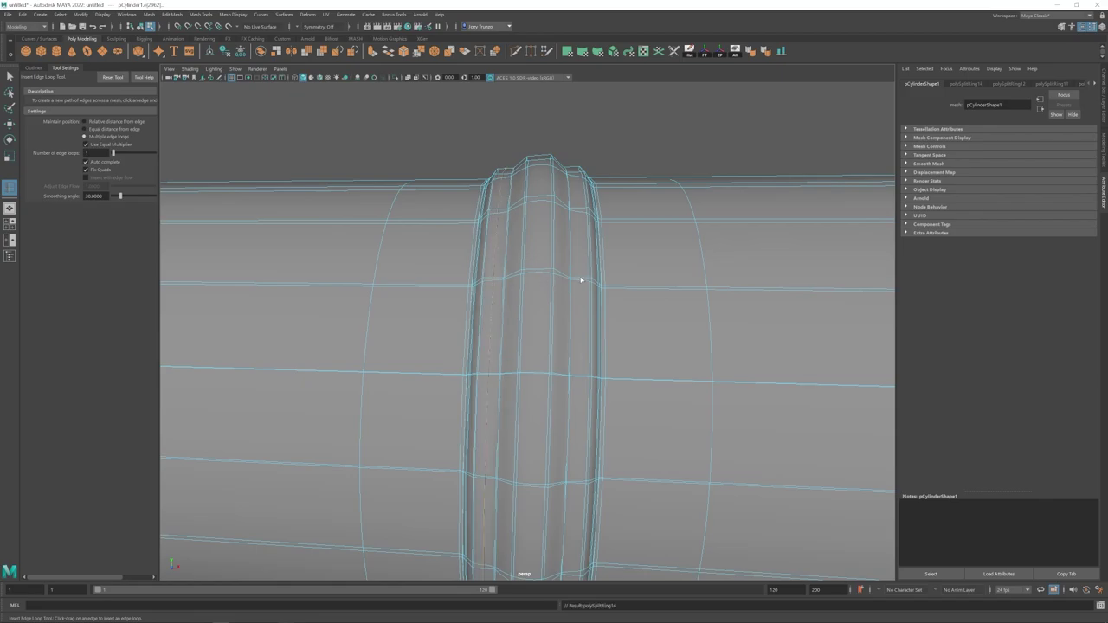
{"action": "key", "text": "w"}
Step: Examine the ring shapes on the whole cannon with the barrel in smooth mesh preview
{"action": "key", "text": "F8"}
{"action": "key", "text": "3"}
{"action": "scroll", "coordinate": [581, 347], "scroll_direction": "down", "scroll_amount": 8}
{"action": "left_click", "coordinate": [620, 236]}
{"action": "middle_click_drag", "start_coordinate": [580, 380], "coordinate": [435, 364], "text": "alt"}
{"action": "left_click_drag", "start_coordinate": [435, 363], "coordinate": [446, 359], "text": "alt"}
{"action": "left_click", "coordinate": [490, 322]}
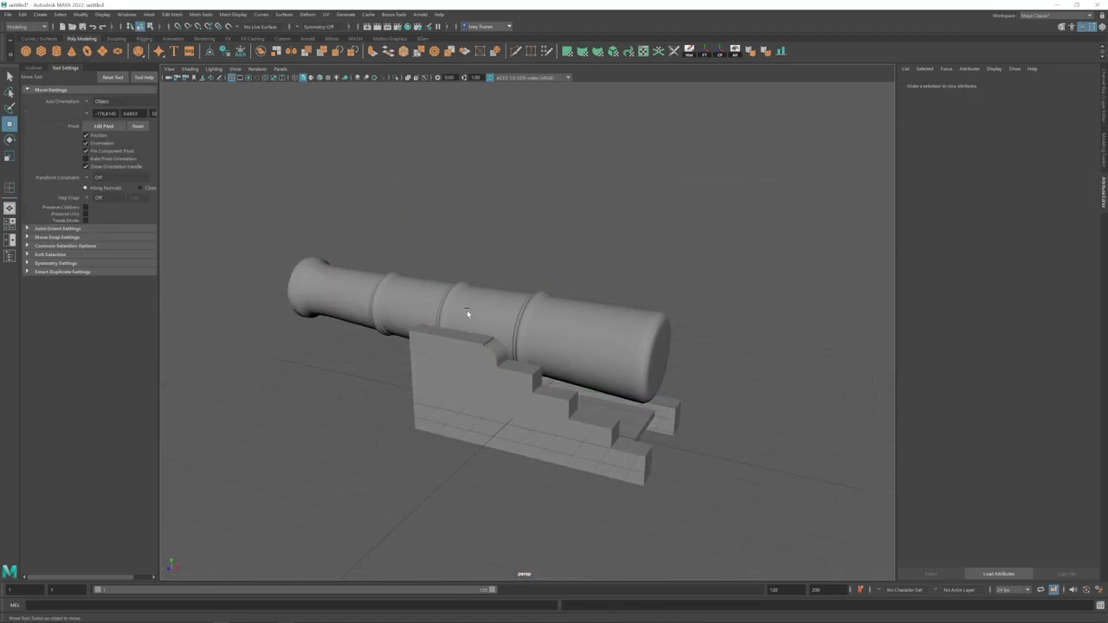
{"action": "mouse_move", "coordinate": [468, 314]}
{"action": "left_mouse_down", "text": "alt"}
{"action": "mouse_move", "coordinate": [427, 316]}
{"action": "mouse_move", "coordinate": [454, 314]}
{"action": "left_mouse_up", "text": "alt"}
{"action": "scroll", "coordinate": [455, 313], "scroll_direction": "down", "scroll_amount": 6}
Step: Return the barrel to unsmoothed display at its rear end
{"action": "left_click", "coordinate": [1104, 150]}
{"action": "scroll", "coordinate": [528, 303], "scroll_direction": "up", "scroll_amount": 8}
{"action": "left_click_drag", "start_coordinate": [528, 303], "coordinate": [499, 300], "text": "alt"}
{"action": "left_click", "coordinate": [500, 300]}
{"action": "key", "text": "1"}
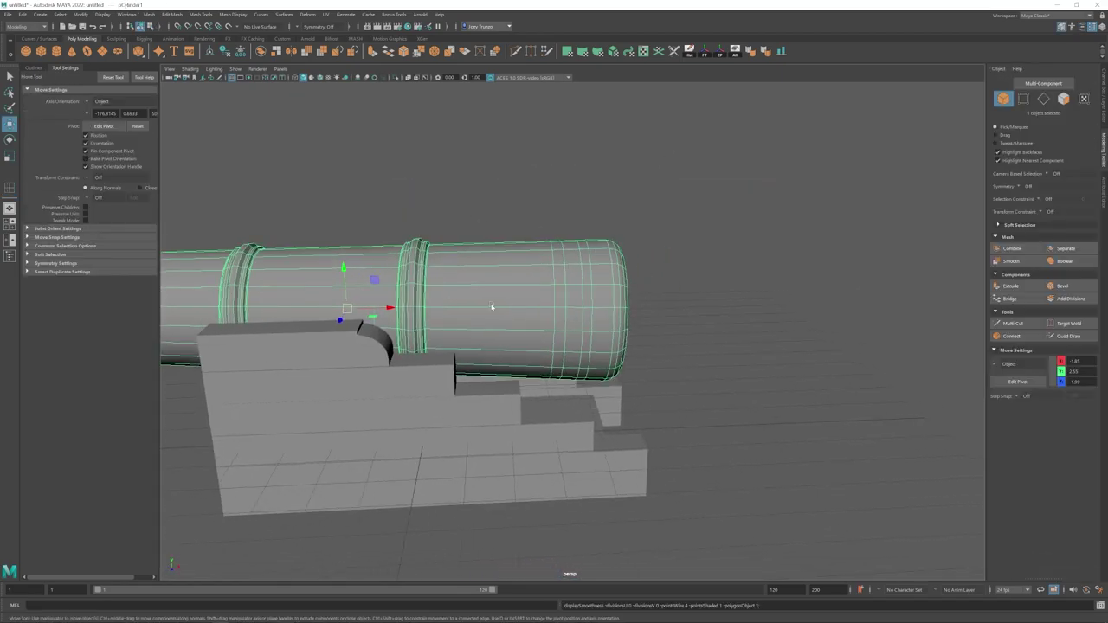
{"action": "right_click_drag", "start_coordinate": [492, 307], "coordinate": [553, 292], "text": "alt"}
{"action": "middle_click_drag", "start_coordinate": [554, 292], "coordinate": [490, 299], "text": "alt"}
{"action": "left_click", "coordinate": [490, 300]}
Step: Set the transform constraint to Edge and scale the edge loops near the barrel's rear end along its length
{"action": "left_click", "coordinate": [492, 298]}
{"action": "right_click_drag", "start_coordinate": [506, 246], "coordinate": [506, 219]}
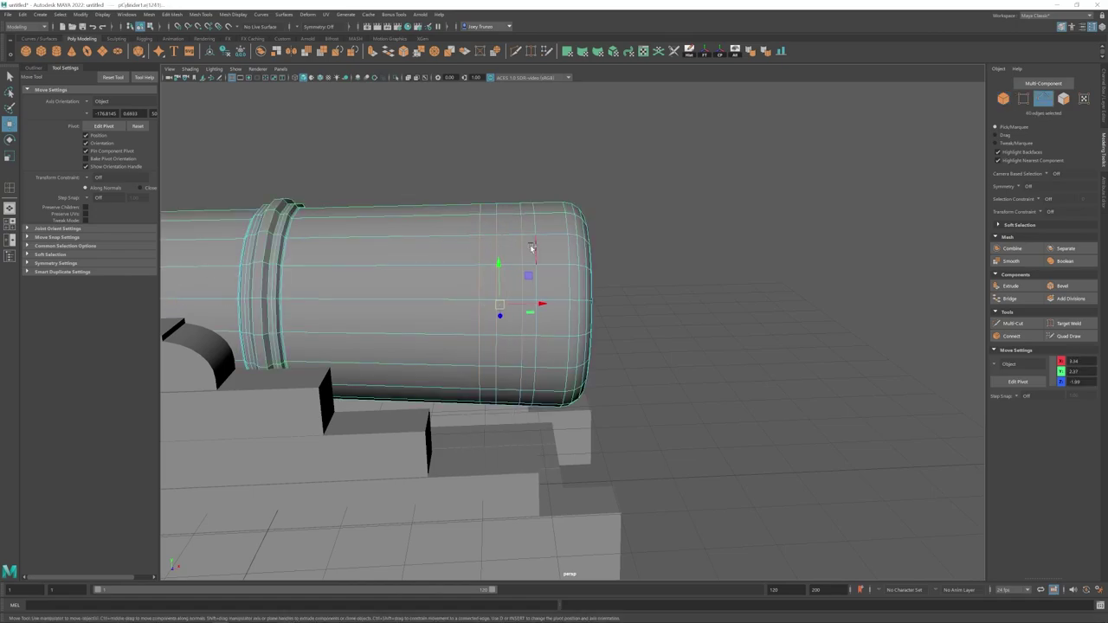
{"action": "double_click", "coordinate": [535, 248], "text": "shift"}
{"action": "double_click", "coordinate": [497, 248], "text": "shift"}
{"action": "left_click", "coordinate": [1103, 192]}
{"action": "left_click", "coordinate": [1103, 150]}
{"action": "left_click", "coordinate": [1063, 212]}
{"action": "left_click", "coordinate": [1064, 225]}
{"action": "key", "text": "r"}
{"action": "left_click_drag", "start_coordinate": [492, 303], "coordinate": [503, 303]}
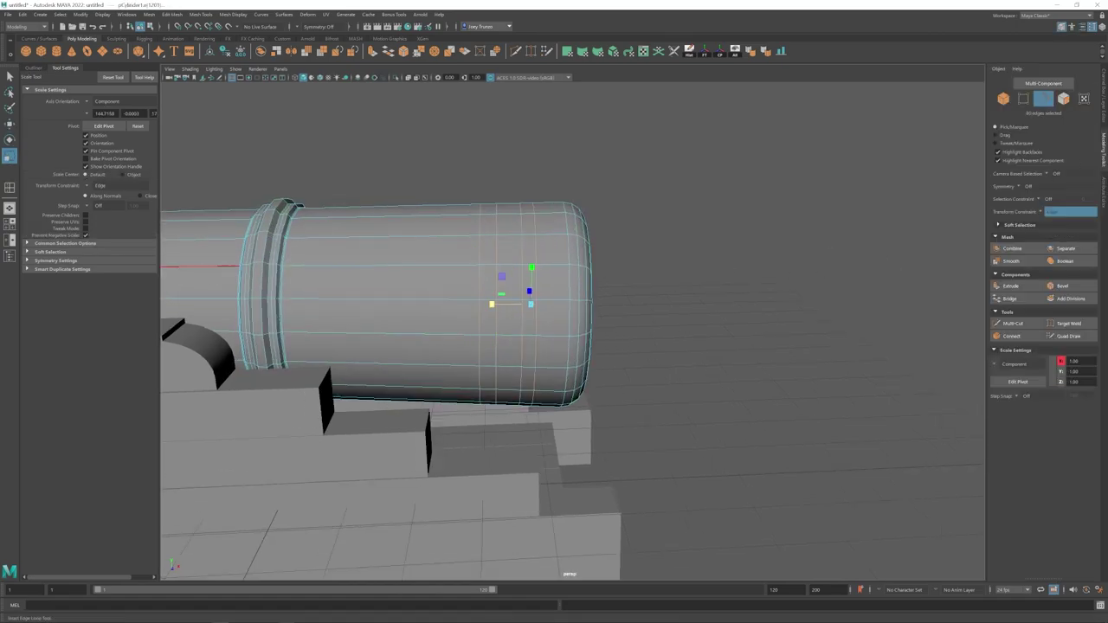
{"action": "right_click_drag", "start_coordinate": [531, 304], "coordinate": [549, 320], "text": "alt"}
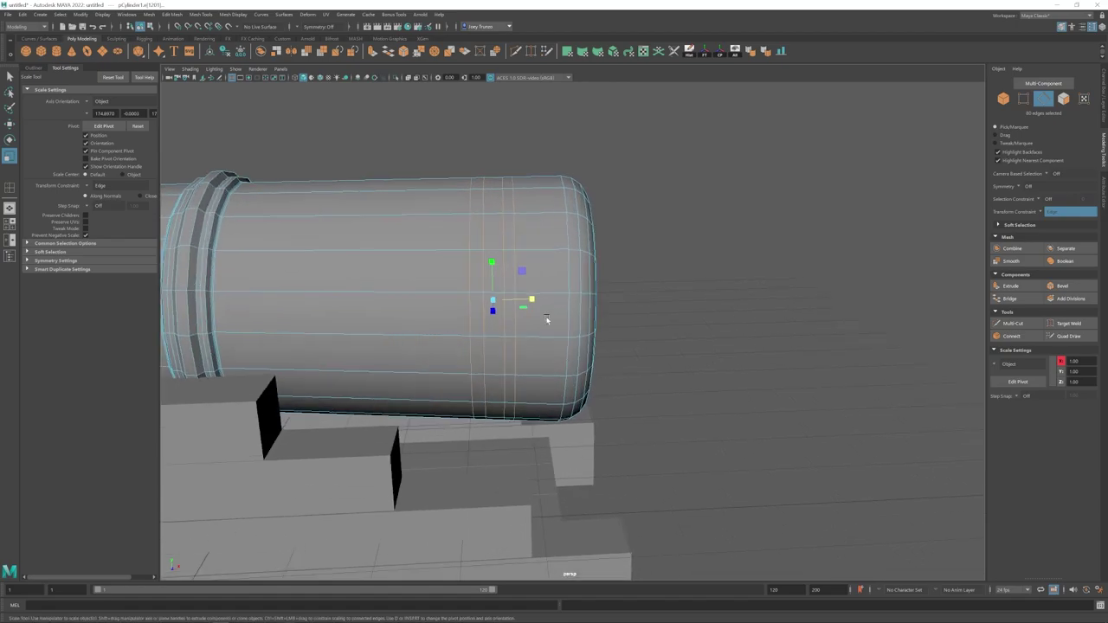
Step: Adjust the vertex rows of the edge loops near the barrel's rear end
{"action": "middle_click_drag", "start_coordinate": [284, 305], "coordinate": [477, 302], "text": "alt"}
{"action": "right_click_drag", "start_coordinate": [478, 302], "coordinate": [444, 302], "text": "alt"}
{"action": "right_click_drag", "start_coordinate": [442, 290], "coordinate": [398, 290]}
{"action": "left_click_drag", "start_coordinate": [390, 136], "coordinate": [489, 433]}
{"action": "key", "text": "w"}
{"action": "middle_click_drag", "start_coordinate": [693, 299], "coordinate": [508, 303], "text": "alt"}
{"action": "right_click_drag", "start_coordinate": [507, 303], "coordinate": [541, 303], "text": "alt"}
Step: Extrude the narrow face band between the rear edge loops outward into a raised ring, with the transform constraint off
{"action": "right_click_drag", "start_coordinate": [476, 260], "coordinate": [476, 230]}
{"action": "left_click", "coordinate": [473, 228]}
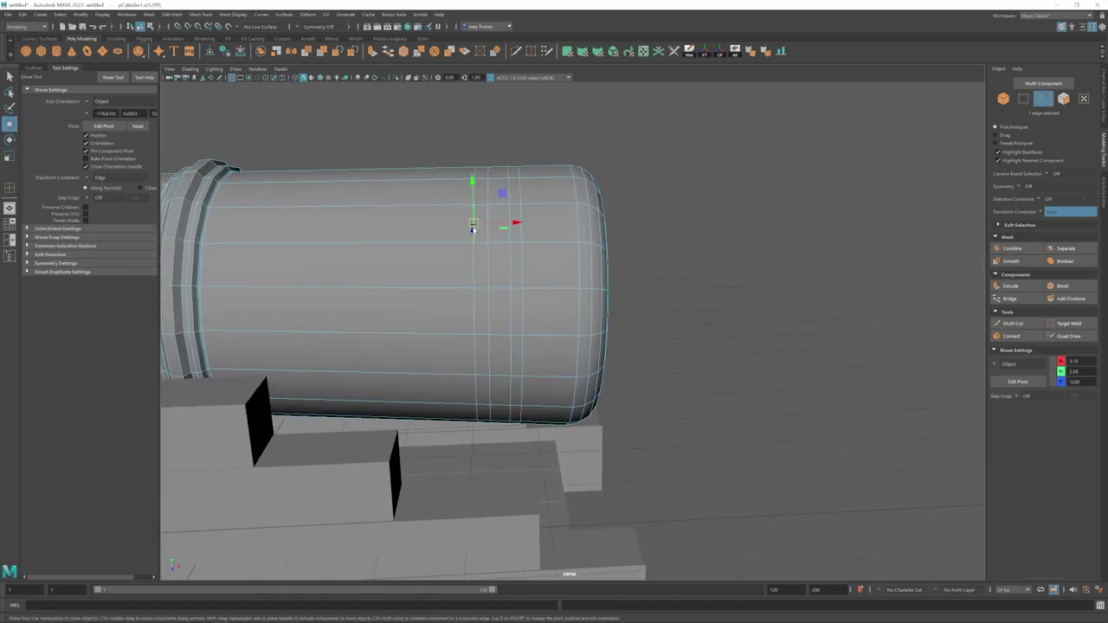
{"action": "double_click", "coordinate": [501, 266], "text": "shift"}
{"action": "key", "text": "ctrl+e"}
{"action": "key", "text": "r"}
{"action": "left_click_drag", "start_coordinate": [500, 267], "coordinate": [424, 299], "text": "alt"}
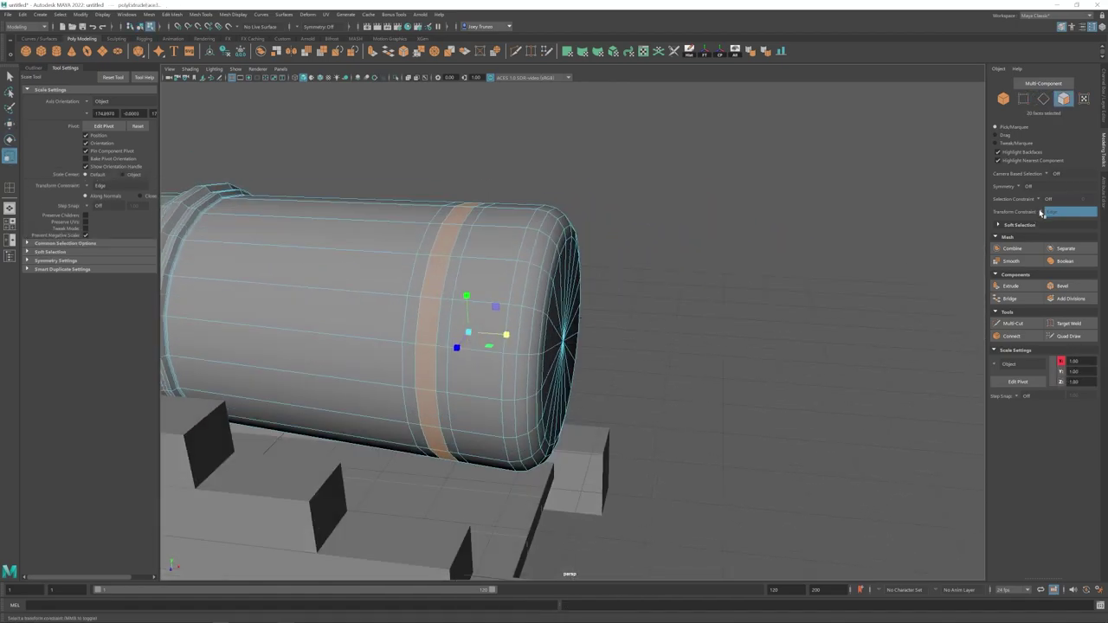
{"action": "left_click_drag", "start_coordinate": [492, 333], "coordinate": [505, 300], "text": "alt"}
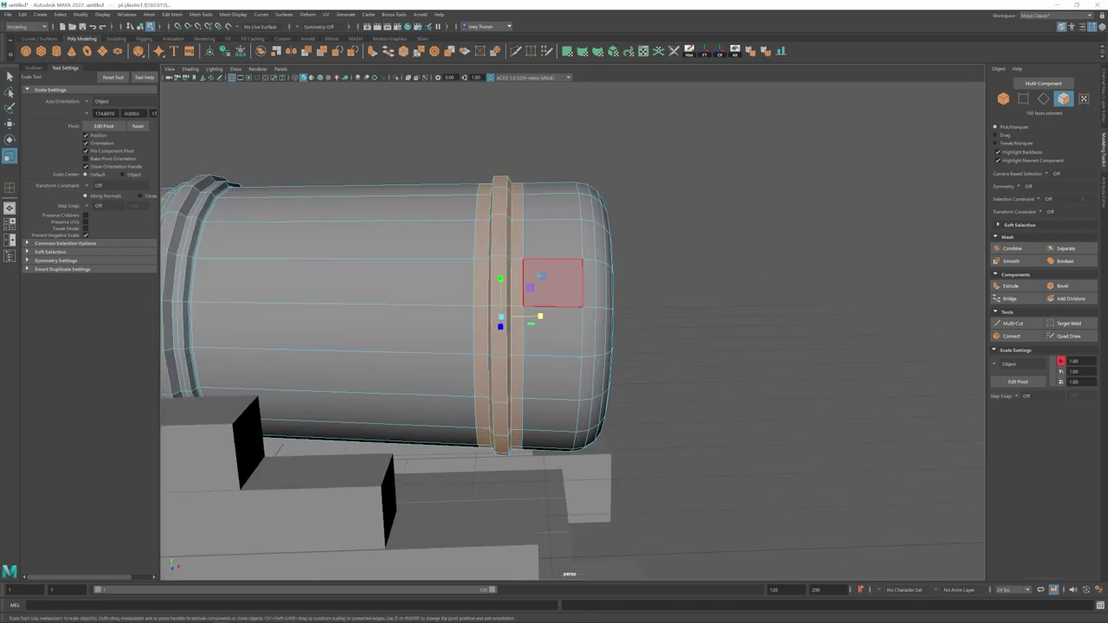
Step: Extrude the rear ring together with its neighbouring face bands outward to give it a stepped profile
{"action": "key", "text": "ctrl+e"}
{"action": "left_click_drag", "start_coordinate": [540, 303], "coordinate": [481, 306], "text": "alt"}
{"action": "left_click_drag", "start_coordinate": [481, 307], "coordinate": [571, 311], "text": "alt"}
{"action": "right_click_drag", "start_coordinate": [519, 285], "coordinate": [589, 285], "text": "alt"}
{"action": "key", "text": "w"}
Step: Bevel the edge loops on both outer sides of the rear ring and adjust the bevel width
{"action": "right_click_drag", "start_coordinate": [537, 227], "coordinate": [537, 198]}
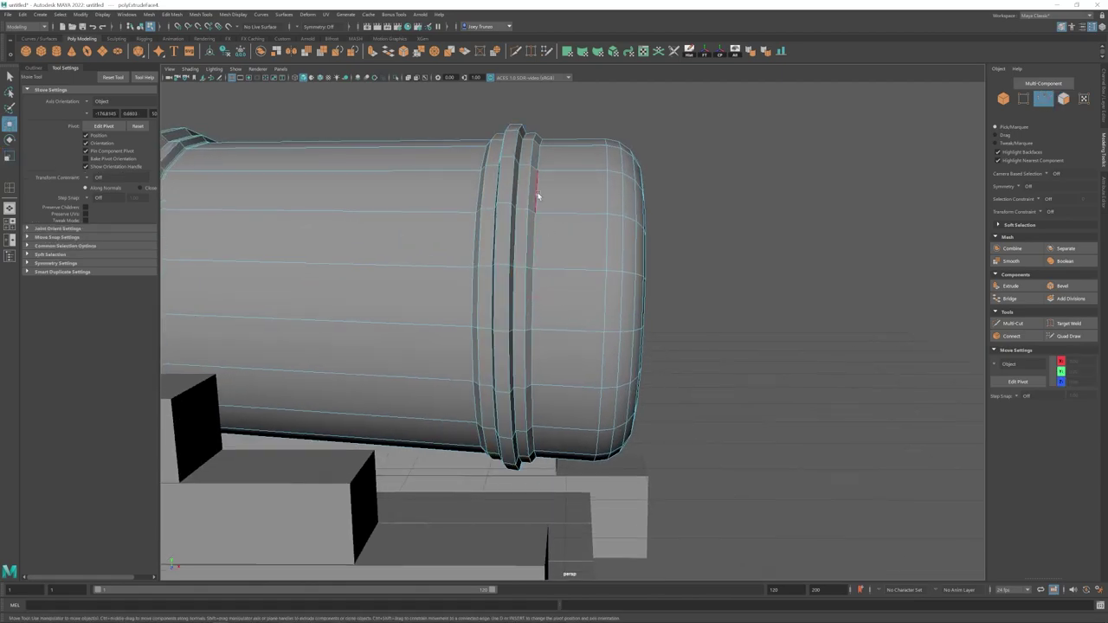
{"action": "double_click", "coordinate": [538, 196]}
{"action": "double_click", "coordinate": [481, 197], "text": "shift"}
{"action": "left_click", "coordinate": [171, 14]}
{"action": "left_click", "coordinate": [181, 43]}
{"action": "left_click", "coordinate": [1104, 193]}
{"action": "left_click_drag", "start_coordinate": [1002, 166], "coordinate": [1011, 167]}
Step: Select the edge loops of the rear ring's raised middle band and scale them apart along the barrel
{"action": "key", "text": "w"}
{"action": "right_click_drag", "start_coordinate": [608, 316], "coordinate": [673, 446]}
{"action": "left_click", "coordinate": [658, 273]}
{"action": "left_click", "coordinate": [673, 446]}
{"action": "left_click", "coordinate": [574, 167]}
{"action": "double_click", "coordinate": [572, 201], "text": "shift"}
{"action": "key", "text": "r"}
{"action": "left_click_drag", "start_coordinate": [568, 311], "coordinate": [594, 307]}
{"action": "key", "text": "w"}
Step: Insert single edge loops along the stepped sides of the rear ring, with the number of edge loops set to 1
{"action": "left_click", "coordinate": [175, 14]}
{"action": "mouse_move", "coordinate": [201, 14]}
{"action": "left_click", "coordinate": [214, 75]}
{"action": "left_click", "coordinate": [559, 191]}
{"action": "left_click", "coordinate": [589, 194]}
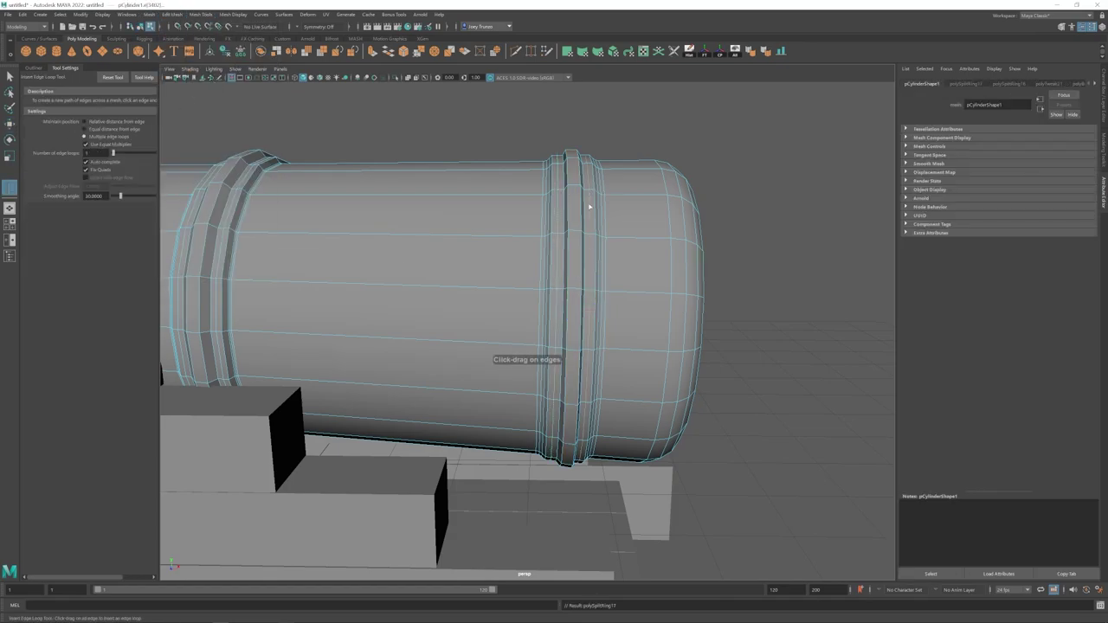
{"action": "left_click", "coordinate": [794, 205]}
{"action": "left_click", "coordinate": [549, 213]}
Step: Examine the rear ring and the whole barrel in smooth mesh preview
{"action": "key", "text": "w"}
{"action": "key", "text": "3"}
{"action": "left_click", "coordinate": [745, 252]}
{"action": "right_click_drag", "start_coordinate": [744, 251], "coordinate": [371, 438], "text": "alt"}
{"action": "left_click_drag", "start_coordinate": [371, 438], "coordinate": [501, 354], "text": "alt"}
{"action": "middle_click_drag", "start_coordinate": [500, 354], "coordinate": [415, 360], "text": "alt"}
{"action": "right_click_drag", "start_coordinate": [415, 359], "coordinate": [551, 338], "text": "alt"}
{"action": "left_click", "coordinate": [551, 339]}
{"action": "left_click_drag", "start_coordinate": [552, 338], "coordinate": [536, 286], "text": "alt"}
Step: Return the barrel to unsmoothed display and move the vertices of its rear end closer to the rear ring
{"action": "key", "text": "1"}
{"action": "right_click_drag", "start_coordinate": [537, 287], "coordinate": [535, 234]}
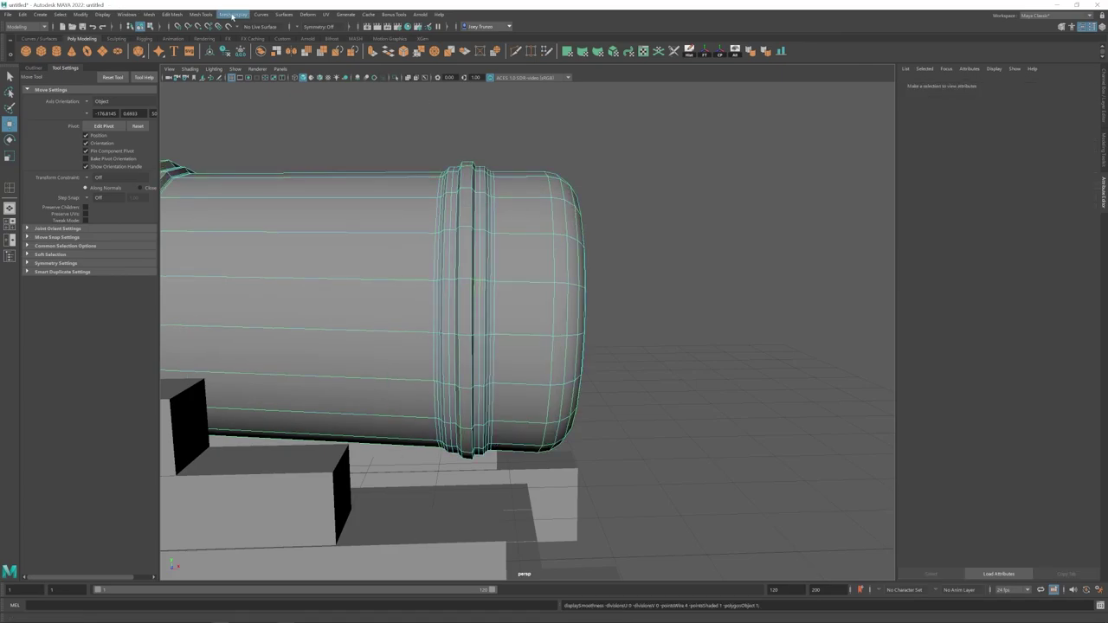
{"action": "left_click_drag", "start_coordinate": [639, 154], "coordinate": [523, 485]}
{"action": "left_click_drag", "start_coordinate": [594, 312], "coordinate": [577, 313]}
{"action": "left_click", "coordinate": [640, 277]}
{"action": "left_click", "coordinate": [528, 260]}
Step: Try to scale the vertices of the barrel's rear end along its length, and undo the scaling
{"action": "left_click_drag", "start_coordinate": [463, 351], "coordinate": [423, 346], "text": "alt"}
{"action": "right_click_drag", "start_coordinate": [440, 196], "coordinate": [394, 194]}
{"action": "left_click_drag", "start_coordinate": [632, 124], "coordinate": [503, 493]}
{"action": "key", "text": "r"}
{"action": "left_click_drag", "start_coordinate": [576, 316], "coordinate": [628, 326]}
{"action": "key", "text": "ctrl+z"}
Step: Try to reshape the rear-end vertices around a custom pivot placed near the rear ring
{"action": "left_click", "coordinate": [1104, 151]}
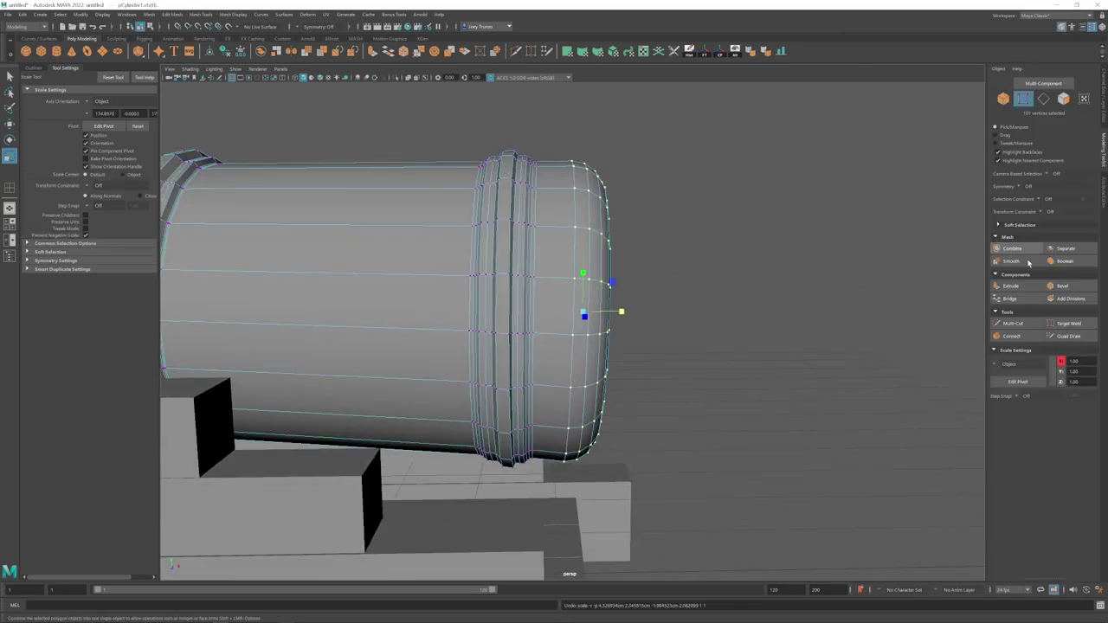
{"action": "left_click", "coordinate": [1059, 227]}
{"action": "mouse_move", "coordinate": [728, 322]}
{"action": "left_mouse_down", "text": "alt"}
{"action": "mouse_move", "coordinate": [586, 334]}
{"action": "mouse_move", "coordinate": [736, 316]}
{"action": "left_mouse_up", "text": "alt"}
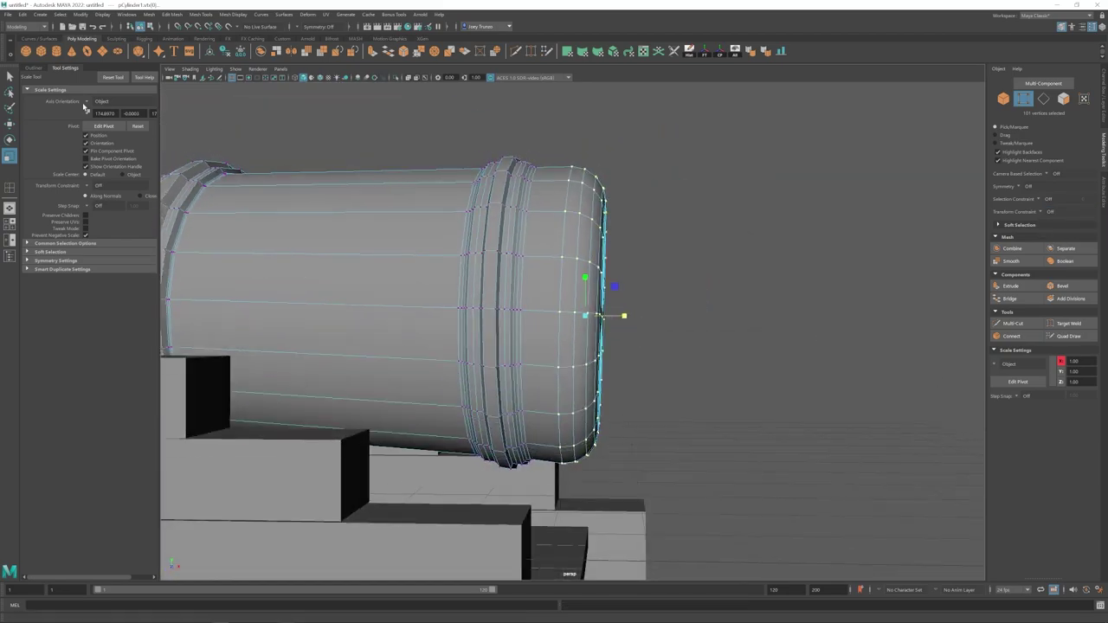
{"action": "left_click_drag", "start_coordinate": [570, 330], "coordinate": [575, 331], "text": "alt"}
{"action": "key", "text": "d"}
{"action": "left_click", "coordinate": [551, 312]}
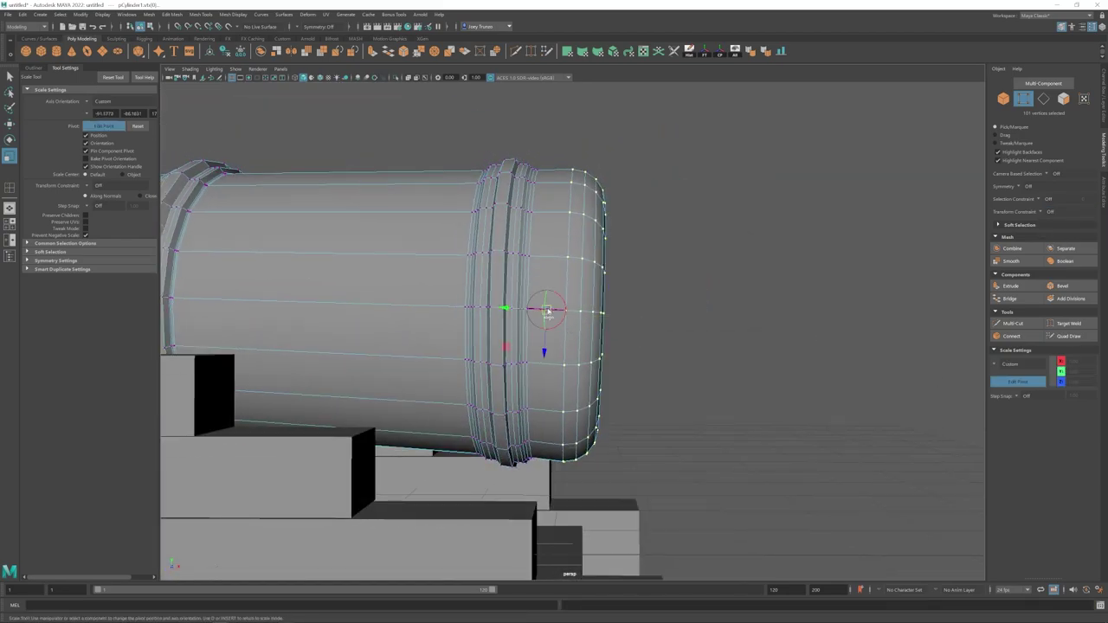
{"action": "left_click_drag", "start_coordinate": [507, 309], "coordinate": [479, 308]}
{"action": "left_click_drag", "start_coordinate": [615, 329], "coordinate": [485, 384], "text": "alt"}
Step: Undo the custom pivot attempt on the barrel's rear-end vertices
{"action": "key", "text": "e"}
{"action": "key", "text": "w"}
{"action": "key", "text": "ctrl+z"}
{"action": "key", "text": "ctrl+z"}
{"action": "key", "text": "ctrl+z"}
{"action": "key", "text": "ctrl+z"}
{"action": "key", "text": "ctrl+z"}
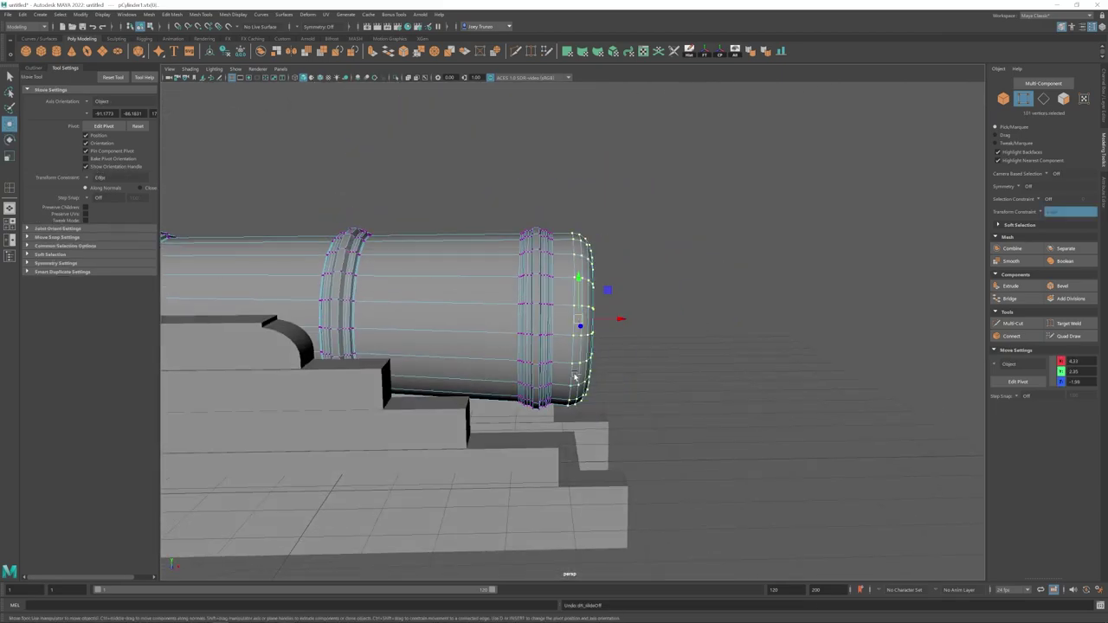
Step: Extend and reshape the rounded rear end of the barrel behind the rear ring by adjusting its edge loops
{"action": "key", "text": "F8"}
{"action": "left_click", "coordinate": [736, 286]}
{"action": "mouse_move", "coordinate": [536, 346]}
{"action": "left_mouse_down", "text": "alt"}
{"action": "mouse_move", "coordinate": [445, 371]}
{"action": "mouse_move", "coordinate": [549, 346]}
{"action": "left_mouse_up", "text": "alt"}
{"action": "left_click", "coordinate": [549, 346]}
{"action": "left_click_drag", "start_coordinate": [641, 334], "coordinate": [629, 374], "text": "alt"}
{"action": "key", "text": "F8"}
{"action": "scroll", "coordinate": [588, 348], "scroll_direction": "down", "scroll_amount": 5}
{"action": "key", "text": "r"}
{"action": "key", "text": "e"}
{"action": "left_click_drag", "start_coordinate": [534, 313], "coordinate": [573, 294]}
{"action": "key", "text": "w"}
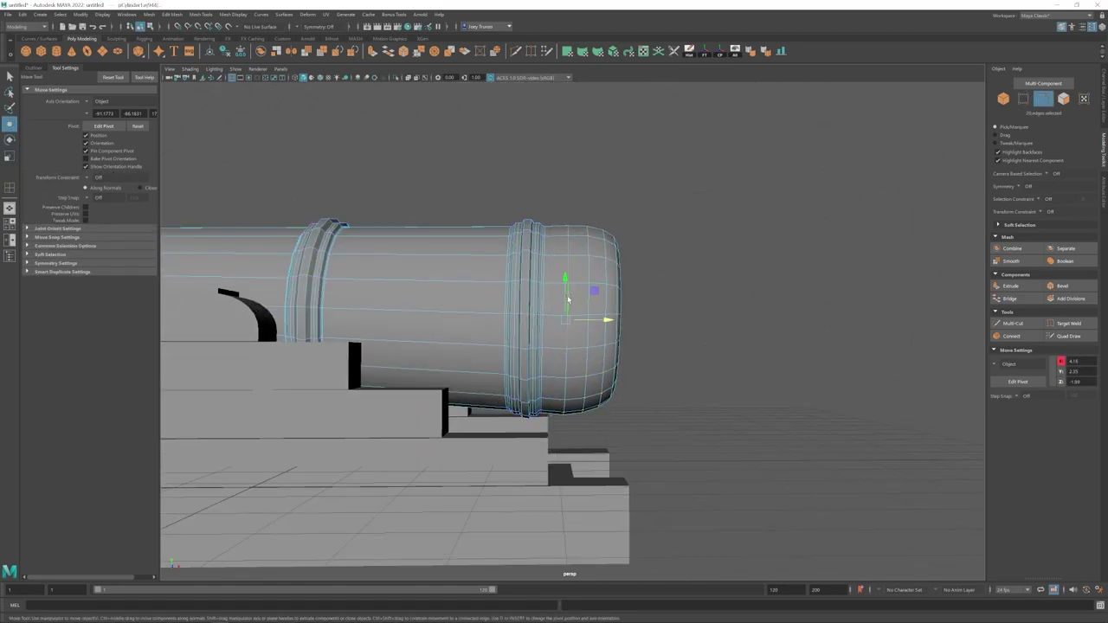
Step: Select the cap faces at the barrel's rear end and delete them
{"action": "left_click_drag", "start_coordinate": [636, 316], "coordinate": [488, 338], "text": "alt"}
{"action": "scroll", "coordinate": [600, 381], "scroll_direction": "down", "scroll_amount": 5}
{"action": "key", "text": "F8"}
{"action": "left_click", "coordinate": [600, 387]}
{"action": "scroll", "coordinate": [617, 379], "scroll_direction": "up", "scroll_amount": 5}
{"action": "left_click", "coordinate": [572, 337]}
{"action": "key", "text": "F11"}
{"action": "left_click_drag", "start_coordinate": [520, 294], "coordinate": [565, 339]}
{"action": "left_click_drag", "start_coordinate": [520, 340], "coordinate": [623, 339], "text": "alt"}
{"action": "left_click_drag", "start_coordinate": [557, 253], "coordinate": [616, 430]}
{"action": "key", "text": "Delete"}
Step: Extrude the open rear border edge loop inward to a small hole and move it outward along the barrel
{"action": "key", "text": "F10"}
{"action": "left_click", "coordinate": [547, 288]}
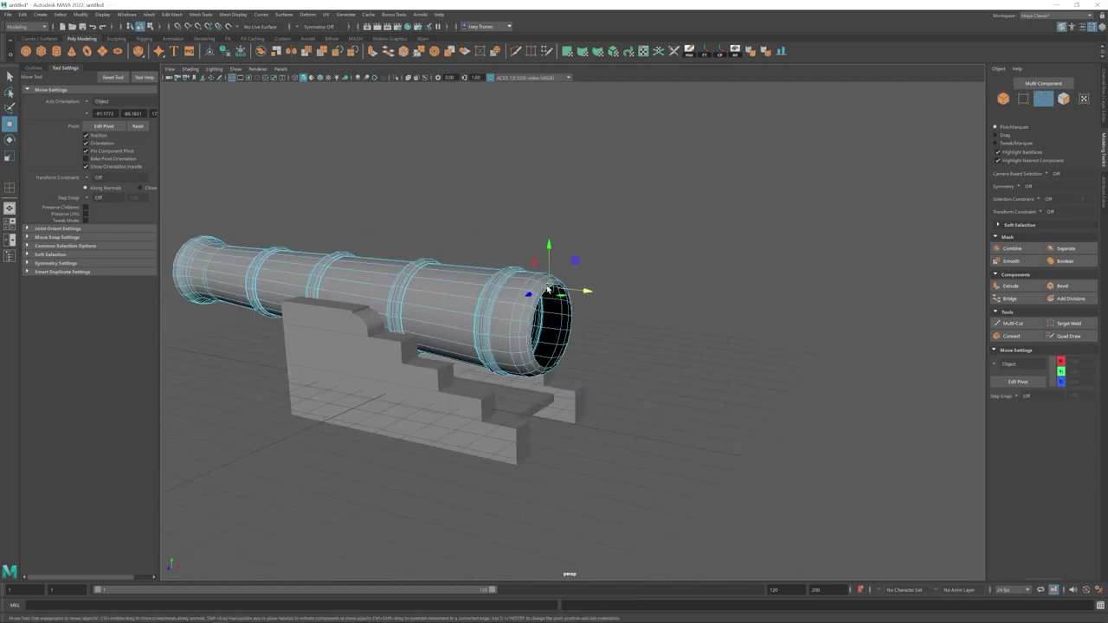
{"action": "double_click", "coordinate": [548, 289]}
{"action": "key", "text": "r"}
{"action": "left_click_drag", "start_coordinate": [553, 328], "coordinate": [520, 327], "text": "shift"}
{"action": "key", "text": "w"}
{"action": "left_click_drag", "start_coordinate": [587, 333], "coordinate": [595, 333]}
{"action": "key", "text": "r"}
{"action": "left_click_drag", "start_coordinate": [607, 408], "coordinate": [702, 410], "text": "alt"}
Step: Scale and shift an edge loop on the barrel's rear end to round it into a dome
{"action": "left_click", "coordinate": [539, 270]}
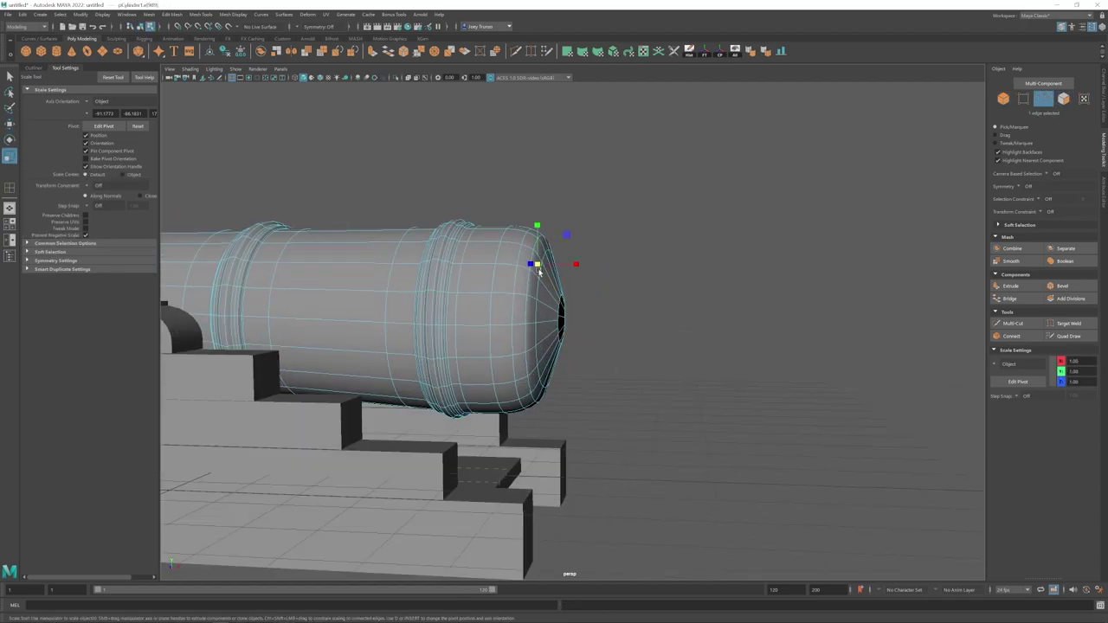
{"action": "left_click_drag", "start_coordinate": [509, 311], "coordinate": [518, 313]}
{"action": "key", "text": "w"}
{"action": "left_click_drag", "start_coordinate": [582, 319], "coordinate": [493, 345]}
{"action": "key", "text": "F8"}
{"action": "scroll", "coordinate": [554, 331], "scroll_direction": "down", "scroll_amount": 5}
{"action": "left_click", "coordinate": [497, 342]}
{"action": "scroll", "coordinate": [511, 334], "scroll_direction": "up", "scroll_amount": 5}
{"action": "key", "text": "F10"}
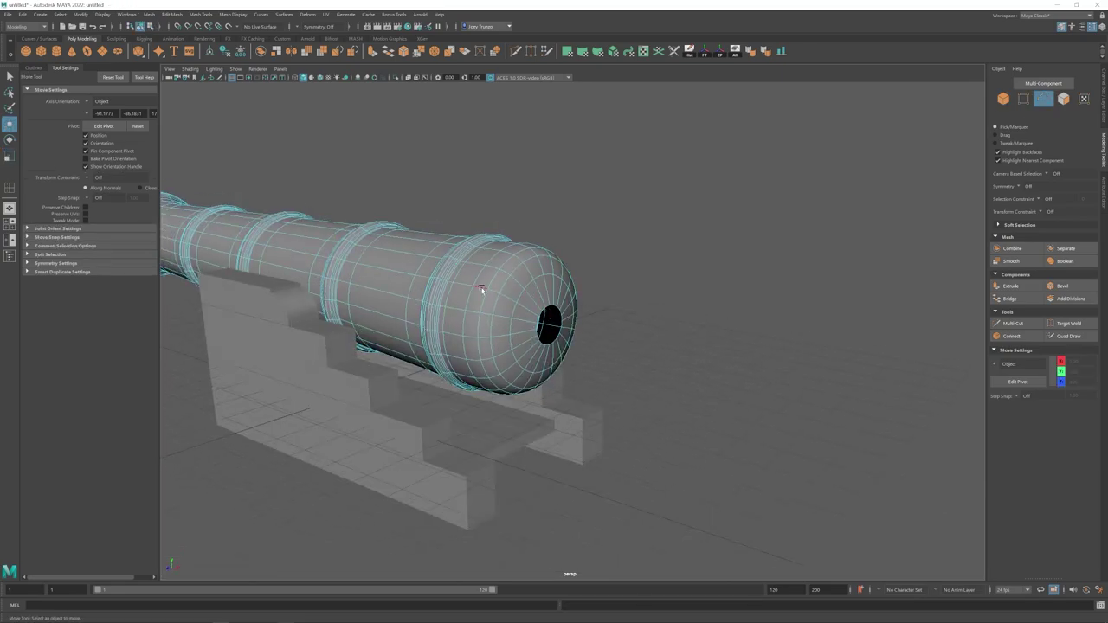
Step: Reposition the vertex rows behind the rear ring along the barrel to shorten the gap between ring and dome
{"action": "left_click_drag", "start_coordinate": [483, 290], "coordinate": [523, 306], "text": "alt"}
{"action": "key", "text": "F9"}
{"action": "left_click_drag", "start_coordinate": [468, 213], "coordinate": [521, 417]}
{"action": "left_click_drag", "start_coordinate": [526, 316], "coordinate": [562, 318]}
{"action": "key", "text": "r"}
{"action": "mouse_move", "coordinate": [562, 318]}
{"action": "left_mouse_down", "text": "alt"}
{"action": "mouse_move", "coordinate": [519, 334]}
{"action": "mouse_move", "coordinate": [576, 317]}
{"action": "mouse_move", "coordinate": [551, 318]}
{"action": "left_mouse_up", "text": "alt"}
{"action": "key", "text": "w"}
{"action": "mouse_move", "coordinate": [550, 317]}
{"action": "left_mouse_down", "text": "alt"}
{"action": "mouse_move", "coordinate": [520, 327]}
{"action": "mouse_move", "coordinate": [563, 317]}
{"action": "left_mouse_up", "text": "alt"}
{"action": "key", "text": "F10"}
{"action": "key", "text": "r"}
{"action": "key", "text": "w"}
Step: Extrude and scale the face band on the dome beside the rear ring to form a stepped lip
{"action": "key", "text": "F11"}
{"action": "left_click", "coordinate": [538, 261]}
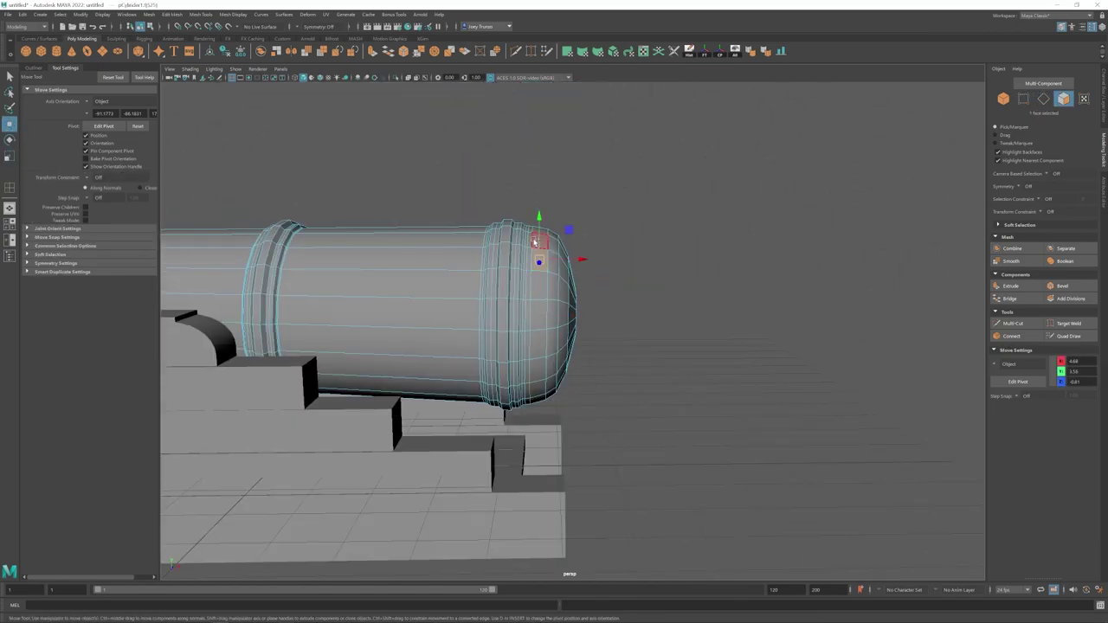
{"action": "left_click_drag", "start_coordinate": [552, 267], "coordinate": [514, 285], "text": "alt"}
{"action": "key", "text": "r"}
{"action": "left_click_drag", "start_coordinate": [529, 313], "coordinate": [590, 300], "text": "shift"}
{"action": "key", "text": "F10"}
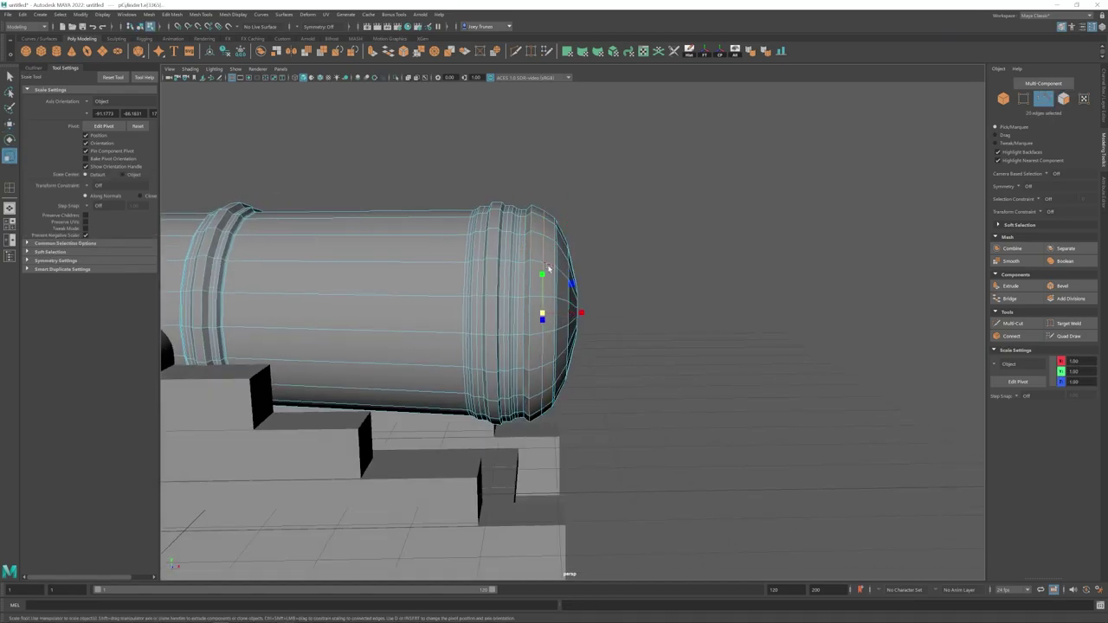
Step: Scale the narrow face band between the rear ring and the dome, and reposition the neighbouring edge loop along the barrel
{"action": "key", "text": "F11"}
{"action": "left_click_drag", "start_coordinate": [554, 305], "coordinate": [517, 315], "text": "alt"}
{"action": "scroll", "coordinate": [546, 298], "scroll_direction": "up", "scroll_amount": 2}
{"action": "left_click", "coordinate": [510, 222]}
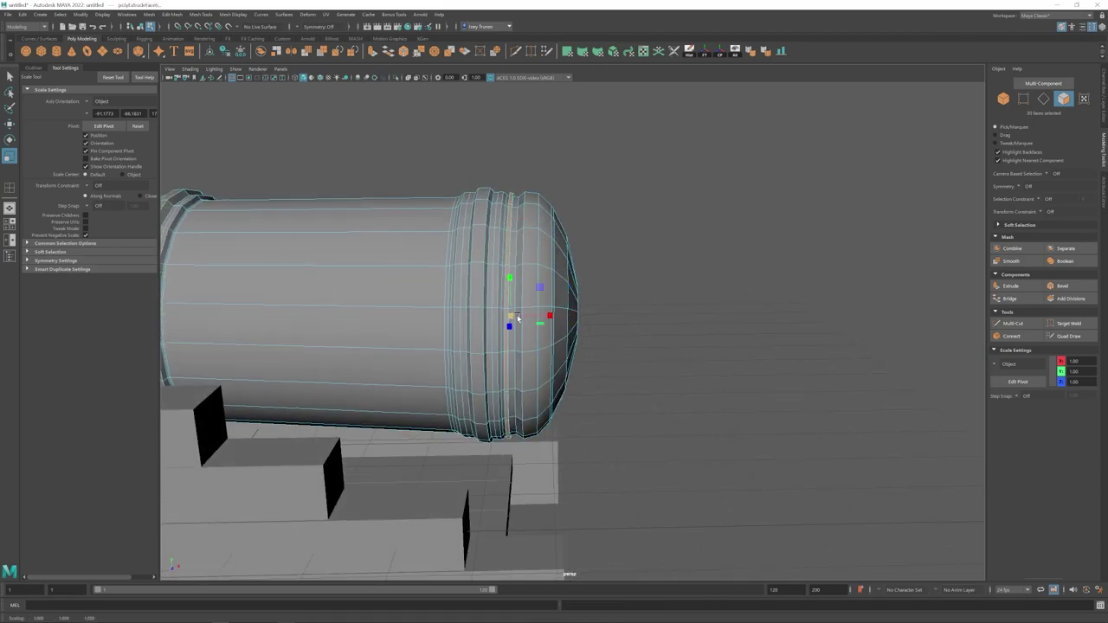
{"action": "key", "text": "F10"}
{"action": "left_click_drag", "start_coordinate": [549, 258], "coordinate": [525, 265], "text": "alt"}
{"action": "double_click", "coordinate": [481, 259]}
{"action": "key", "text": "w"}
{"action": "key", "text": "F8"}
Step: Delete the surplus edge loop on the barrel's rear end and preview the barrel smoothed
{"action": "key", "text": "3"}
{"action": "left_click", "coordinate": [722, 297]}
{"action": "scroll", "coordinate": [568, 361], "scroll_direction": "up", "scroll_amount": 4}
{"action": "left_click_drag", "start_coordinate": [722, 297], "coordinate": [423, 384], "text": "alt"}
{"action": "left_click", "coordinate": [569, 361]}
{"action": "key", "text": "1"}
{"action": "key", "text": "F10"}
{"action": "scroll", "coordinate": [563, 260], "scroll_direction": "down", "scroll_amount": 2}
{"action": "key", "text": "ctrl+Delete"}
{"action": "key", "text": "r"}
{"action": "key", "text": "r"}
{"action": "key", "text": "F8"}
{"action": "key", "text": "3"}
{"action": "left_click", "coordinate": [759, 217]}
{"action": "scroll", "coordinate": [760, 217], "scroll_direction": "down", "scroll_amount": 8}
{"action": "scroll", "coordinate": [584, 464], "scroll_direction": "up", "scroll_amount": 6}
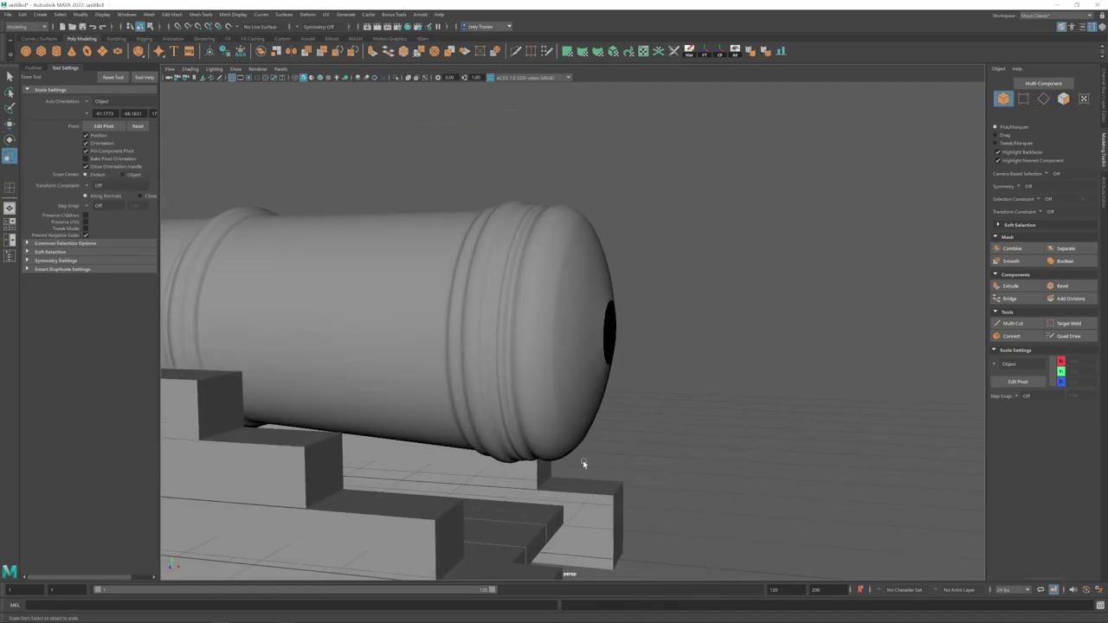
Step: Select the face loop around the dome's outer edge and check the barrel's rear end in smooth preview
{"action": "left_click_drag", "start_coordinate": [584, 464], "coordinate": [545, 511], "text": "alt"}
{"action": "left_click", "coordinate": [522, 352]}
{"action": "key", "text": "1"}
{"action": "scroll", "coordinate": [520, 337], "scroll_direction": "up", "scroll_amount": 2}
{"action": "right_click_drag", "start_coordinate": [517, 305], "coordinate": [517, 337]}
{"action": "left_click", "coordinate": [500, 302]}
{"action": "left_click", "coordinate": [524, 251], "text": "shift"}
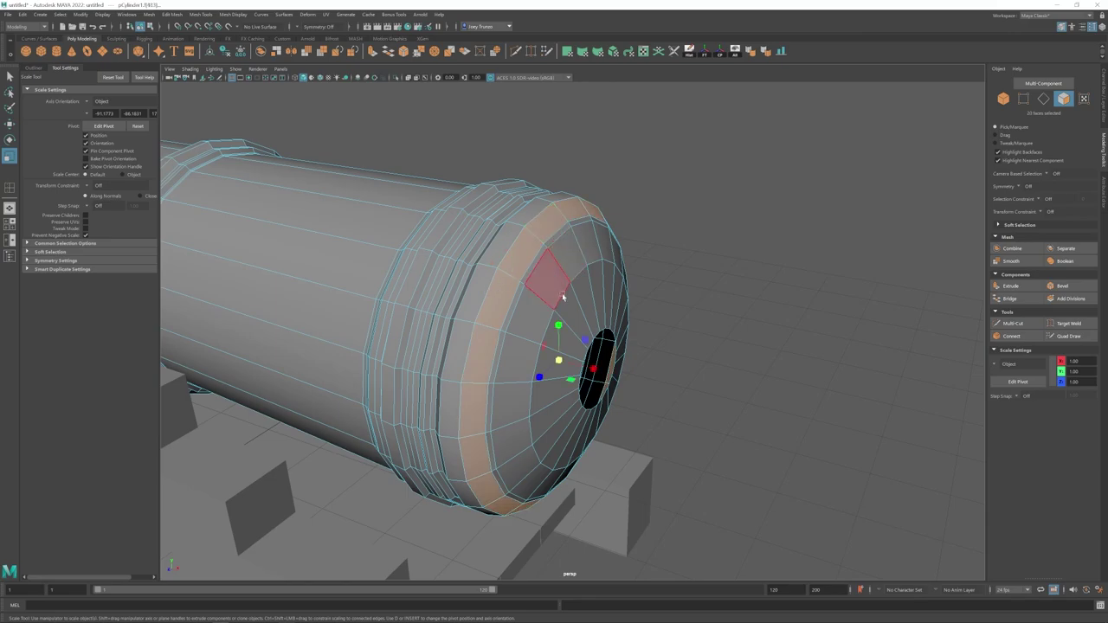
{"action": "mouse_move", "coordinate": [563, 297]}
{"action": "left_mouse_down", "text": "alt"}
{"action": "mouse_move", "coordinate": [533, 290]}
{"action": "mouse_move", "coordinate": [565, 277]}
{"action": "left_mouse_up", "text": "alt"}
{"action": "double_click", "coordinate": [512, 283], "text": "shift"}
{"action": "key", "text": "F8"}
{"action": "key", "text": "3"}
{"action": "scroll", "coordinate": [565, 346], "scroll_direction": "down", "scroll_amount": 8}
{"action": "mouse_move", "coordinate": [554, 368]}
{"action": "left_mouse_down", "text": "alt"}
{"action": "mouse_move", "coordinate": [515, 363]}
{"action": "mouse_move", "coordinate": [559, 355]}
{"action": "left_mouse_up", "text": "alt"}
{"action": "scroll", "coordinate": [562, 346], "scroll_direction": "up", "scroll_amount": 6}
Step: Move the edge loop at the dome's outer edge slightly rearward along the barrel and preview it smoothed
{"action": "left_click", "coordinate": [567, 338]}
{"action": "key", "text": "1"}
{"action": "right_click_drag", "start_coordinate": [576, 332], "coordinate": [577, 303]}
{"action": "double_click", "coordinate": [591, 334]}
{"action": "key", "text": "w"}
{"action": "left_click_drag", "start_coordinate": [619, 349], "coordinate": [627, 349]}
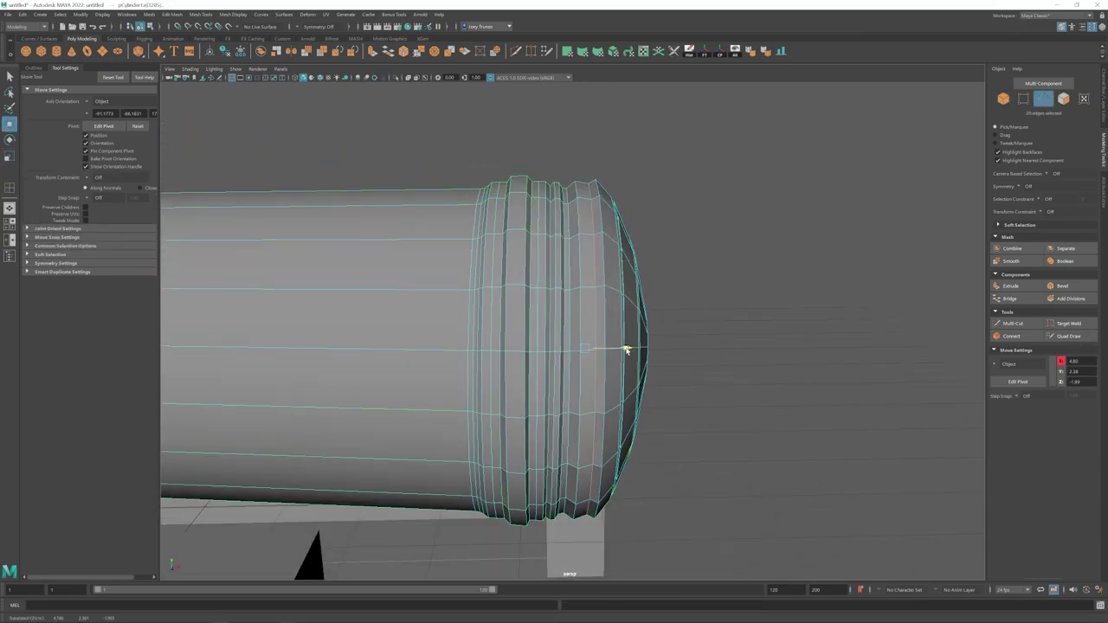
{"action": "key", "text": "F8"}
{"action": "key", "text": "3"}
{"action": "scroll", "coordinate": [532, 359], "scroll_direction": "down", "scroll_amount": 6}
{"action": "mouse_move", "coordinate": [532, 359]}
{"action": "left_mouse_down", "text": "alt"}
{"action": "mouse_move", "coordinate": [410, 359]}
{"action": "mouse_move", "coordinate": [549, 369]}
{"action": "left_mouse_up", "text": "alt"}
{"action": "scroll", "coordinate": [487, 358], "scroll_direction": "down", "scroll_amount": 3}
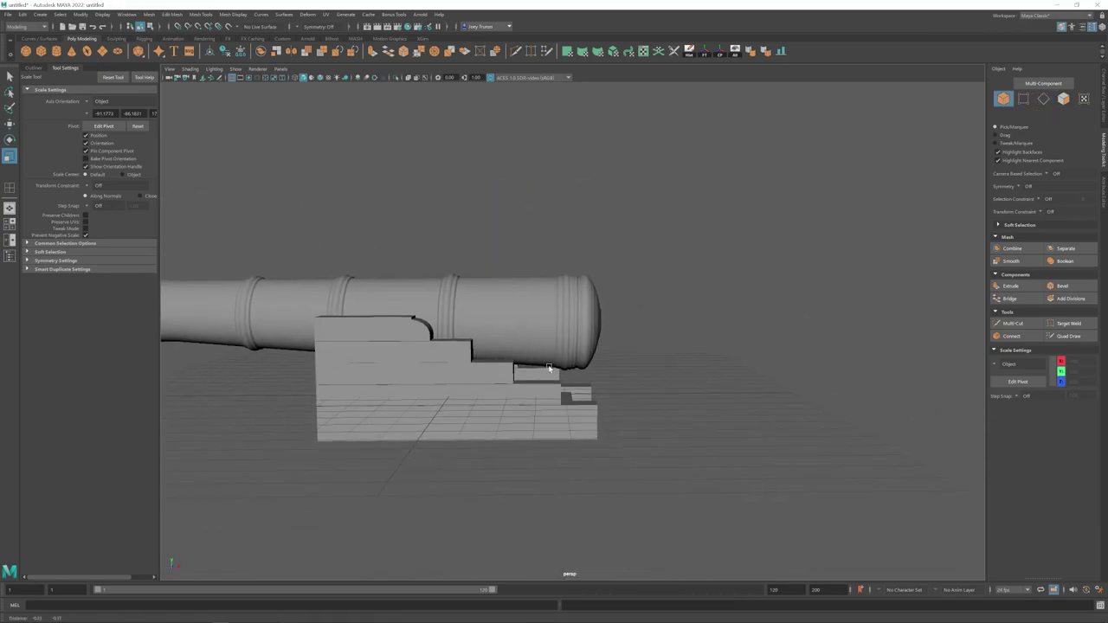
Step: Reposition the group of edge loops on the dome along the barrel's axis in the front view, and return to perspective
{"action": "key", "text": "space"}
{"action": "left_click", "coordinate": [410, 438]}
{"action": "key", "text": "space"}
{"action": "middle_click_drag", "start_coordinate": [874, 486], "coordinate": [766, 533], "text": "alt"}
{"action": "scroll", "coordinate": [766, 533], "scroll_direction": "up", "scroll_amount": 6}
{"action": "scroll", "coordinate": [765, 533], "scroll_direction": "down", "scroll_amount": 4}
{"action": "right_click_drag", "start_coordinate": [601, 290], "coordinate": [566, 286]}
{"action": "scroll", "coordinate": [645, 338], "scroll_direction": "up", "scroll_amount": 2}
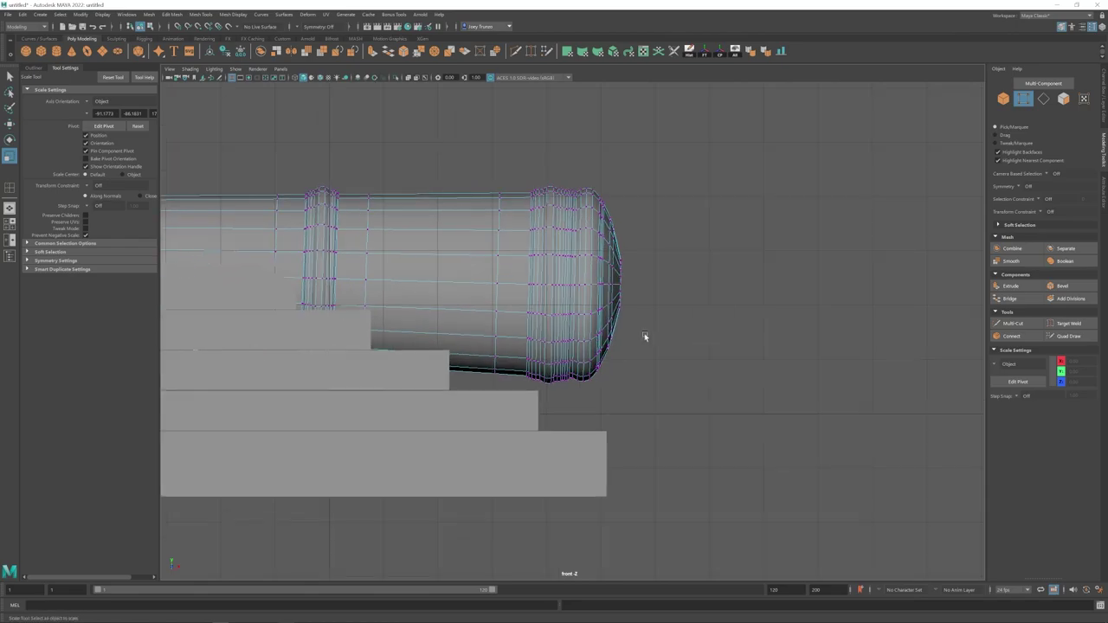
{"action": "scroll", "coordinate": [581, 317], "scroll_direction": "up", "scroll_amount": 2}
{"action": "scroll", "coordinate": [582, 303], "scroll_direction": "down", "scroll_amount": 6}
{"action": "scroll", "coordinate": [594, 249], "scroll_direction": "up", "scroll_amount": 7}
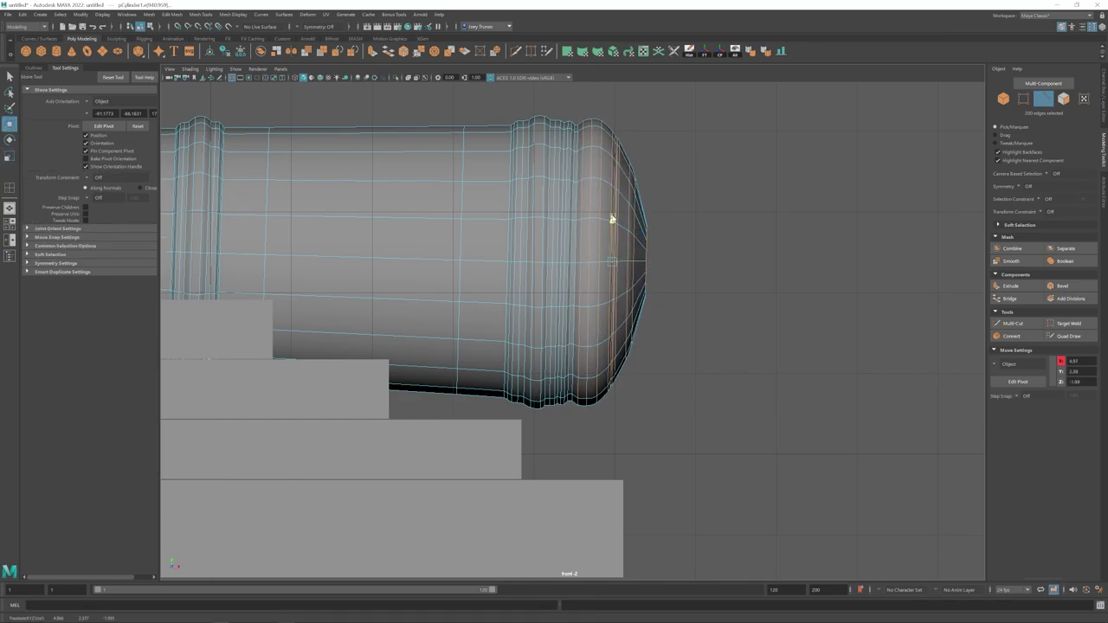
{"action": "key", "text": "e"}
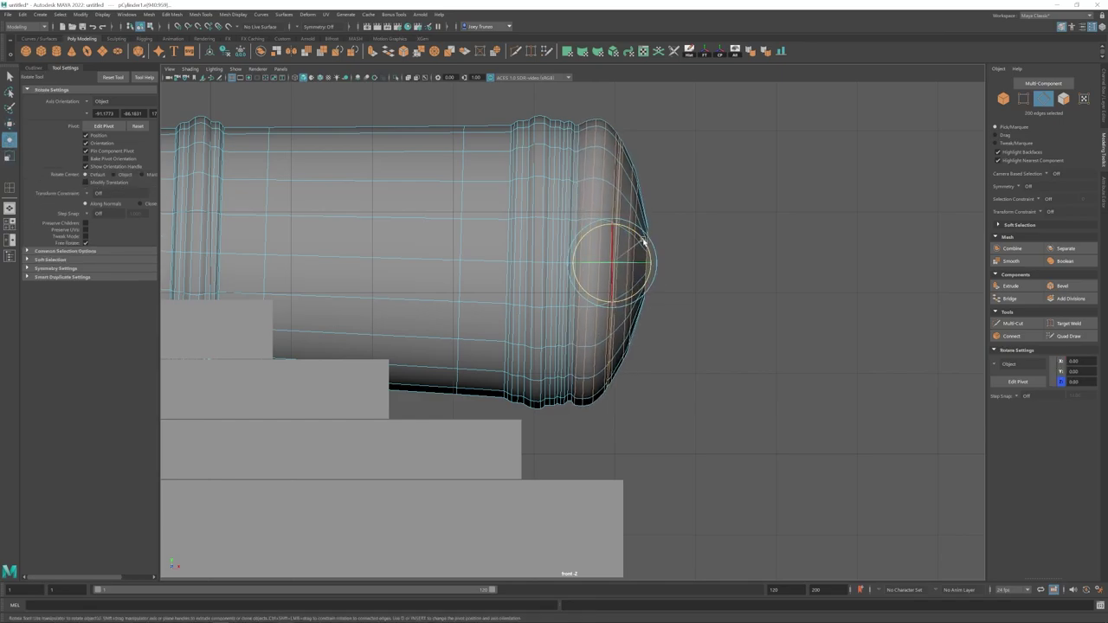
{"action": "key", "text": "w"}
{"action": "key", "text": "space"}
{"action": "key", "text": "space"}
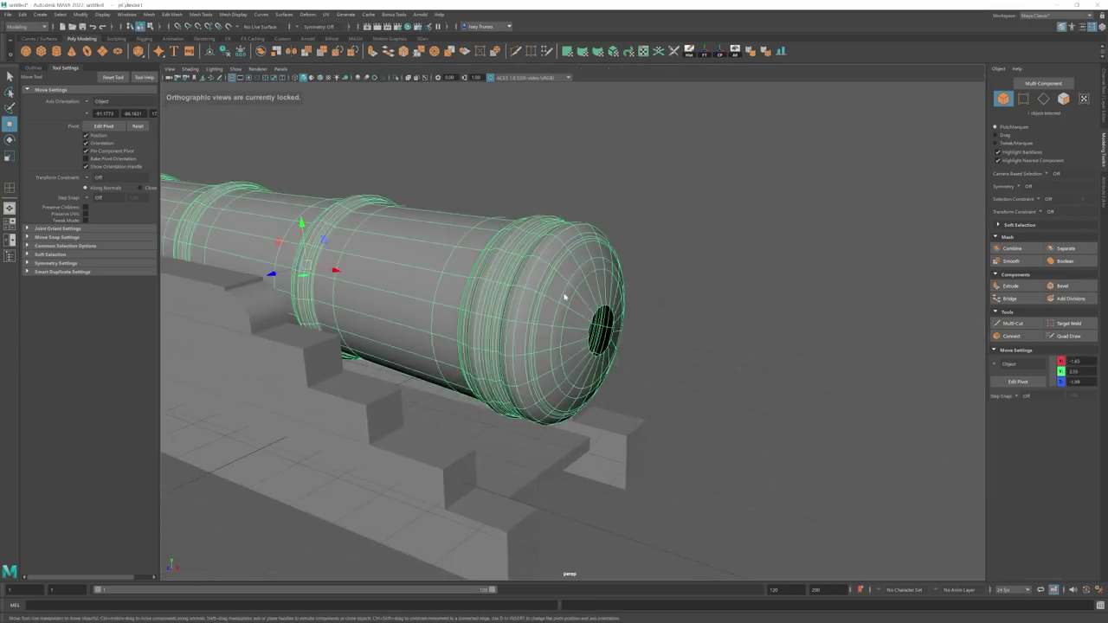
Step: Adjust the edge loop around the dome's shoulder and check the rear end in smooth preview
{"action": "key", "text": "r"}
{"action": "left_click_drag", "start_coordinate": [607, 288], "coordinate": [705, 234], "text": "alt"}
{"action": "key", "text": "F8"}
{"action": "left_click", "coordinate": [678, 336]}
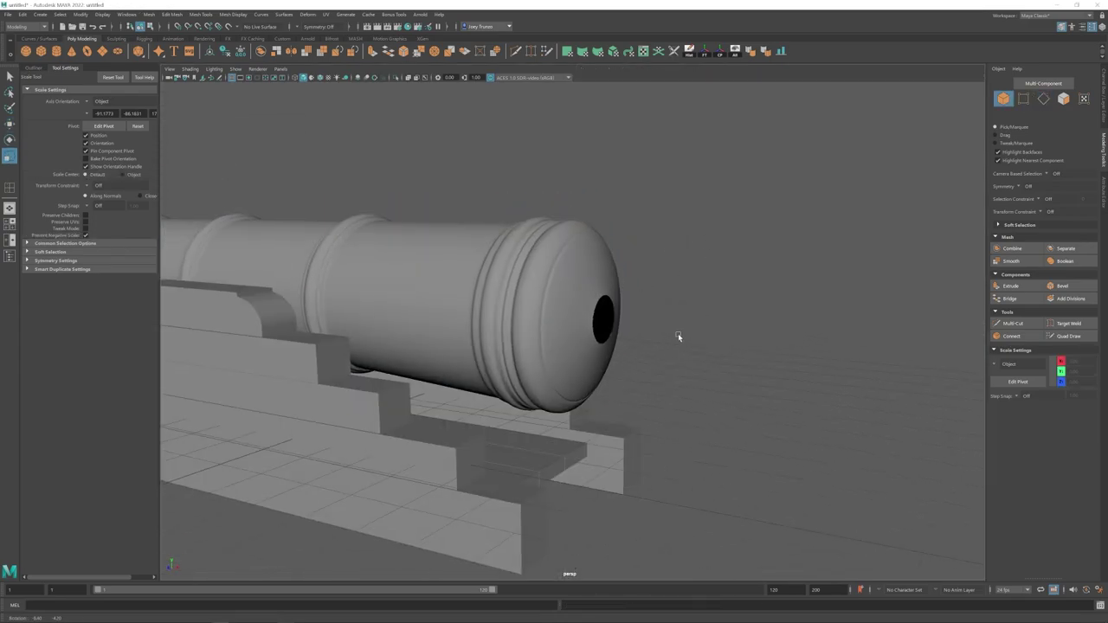
{"action": "left_click_drag", "start_coordinate": [558, 327], "coordinate": [563, 268], "text": "alt"}
{"action": "scroll", "coordinate": [562, 268], "scroll_direction": "up", "scroll_amount": 3}
{"action": "left_click", "coordinate": [563, 268]}
{"action": "key", "text": "1"}
{"action": "key", "text": "F8"}
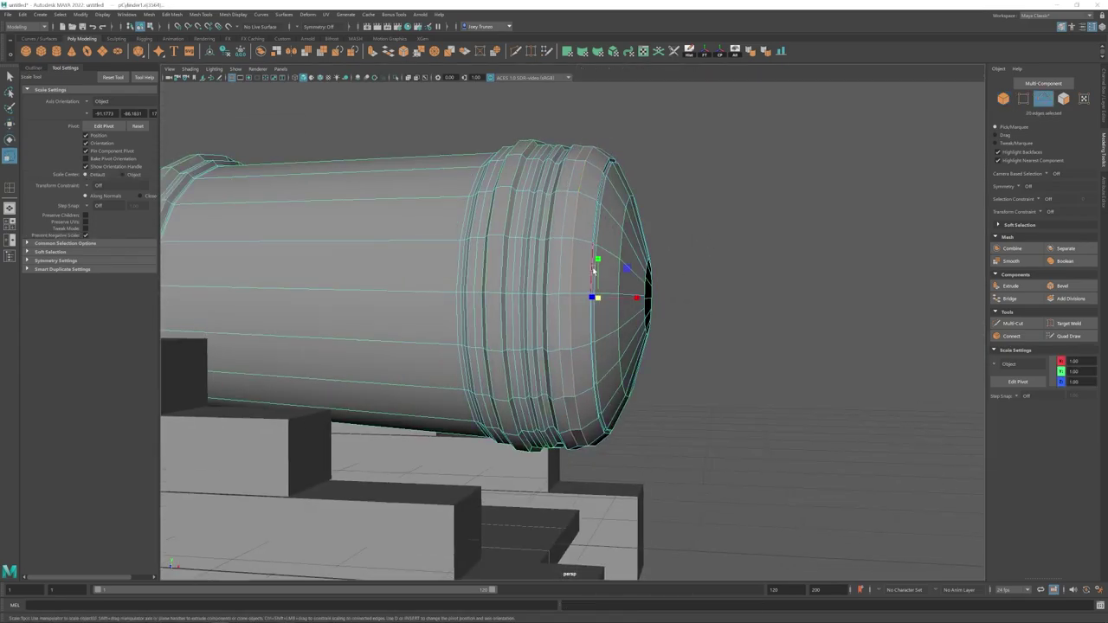
{"action": "key", "text": "F8"}
{"action": "key", "text": "3"}
{"action": "left_click", "coordinate": [675, 260]}
Step: Move and scale the border edge loop of the dome's rear hole, and preview it smoothed
{"action": "right_click_drag", "start_coordinate": [600, 241], "coordinate": [586, 373], "text": "alt"}
{"action": "left_click", "coordinate": [551, 305]}
{"action": "left_click_drag", "start_coordinate": [586, 373], "coordinate": [613, 308], "text": "alt"}
{"action": "key", "text": "w"}
{"action": "left_click_drag", "start_coordinate": [613, 308], "coordinate": [604, 329]}
{"action": "key", "text": "1"}
{"action": "key", "text": "r"}
{"action": "left_click_drag", "start_coordinate": [568, 322], "coordinate": [554, 325]}
{"action": "key", "text": "3"}
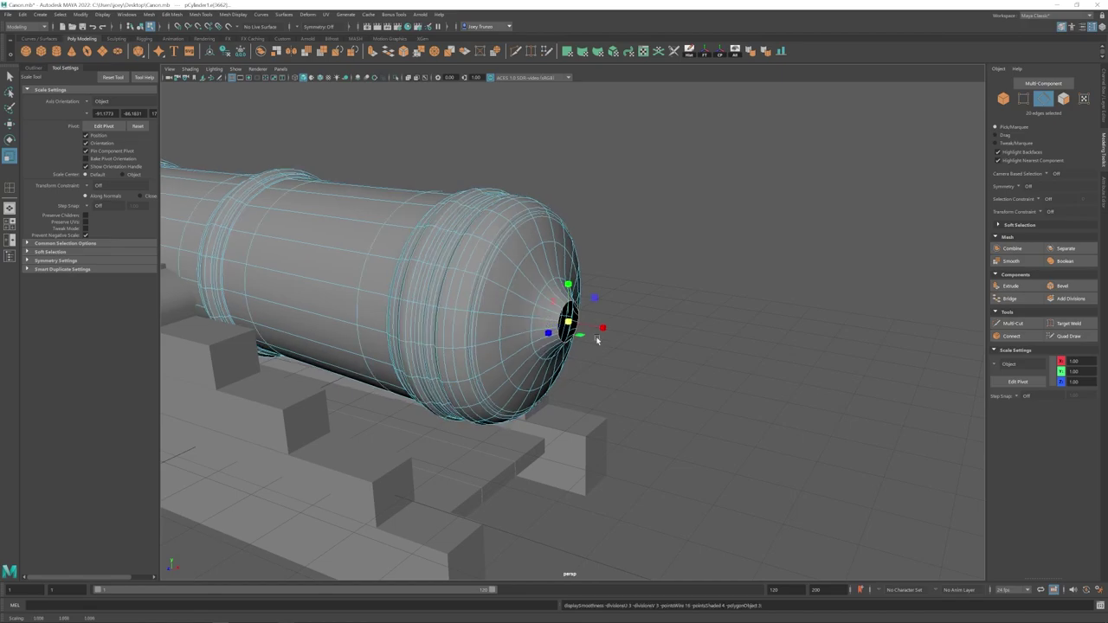
Step: Extrude the rear hole's border edges outward several times, scaling them into a tapered neck with a rounded knob
{"action": "key", "text": "1"}
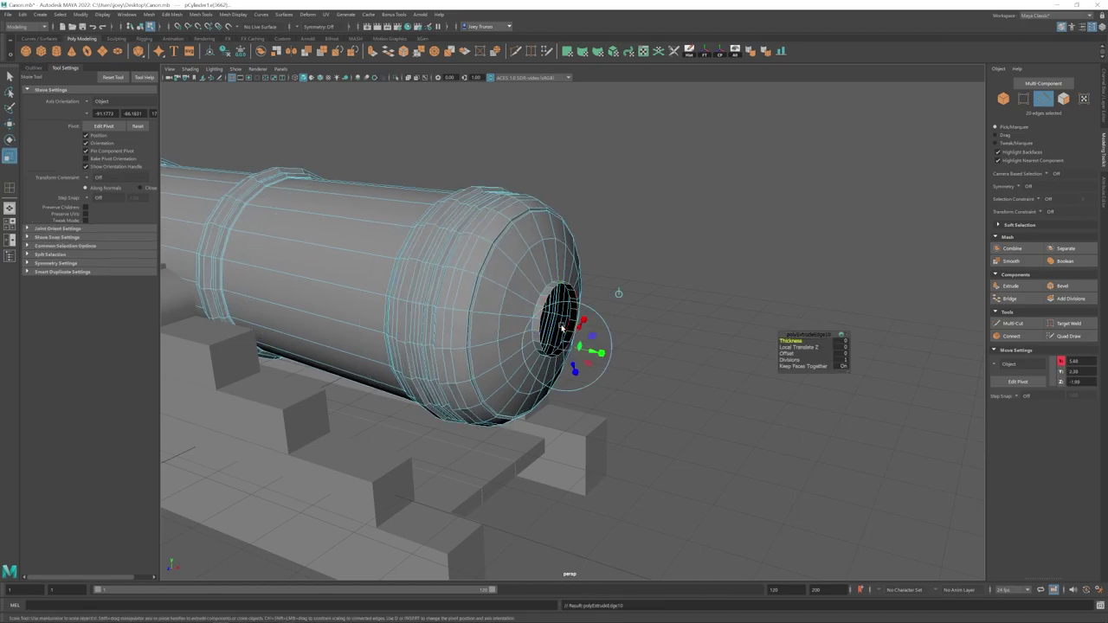
{"action": "left_click_drag", "start_coordinate": [617, 336], "coordinate": [614, 358], "text": "alt"}
{"action": "key", "text": "r"}
{"action": "mouse_move", "coordinate": [587, 317]}
{"action": "left_mouse_down", "text": "shift"}
{"action": "mouse_move", "coordinate": [625, 321]}
{"action": "mouse_move", "coordinate": [593, 321]}
{"action": "left_mouse_up", "text": "shift"}
{"action": "key", "text": "w"}
{"action": "key", "text": "w"}
{"action": "left_click_drag", "start_coordinate": [595, 321], "coordinate": [663, 314], "text": "alt"}
{"action": "left_click_drag", "start_coordinate": [664, 314], "coordinate": [630, 335], "text": "alt"}
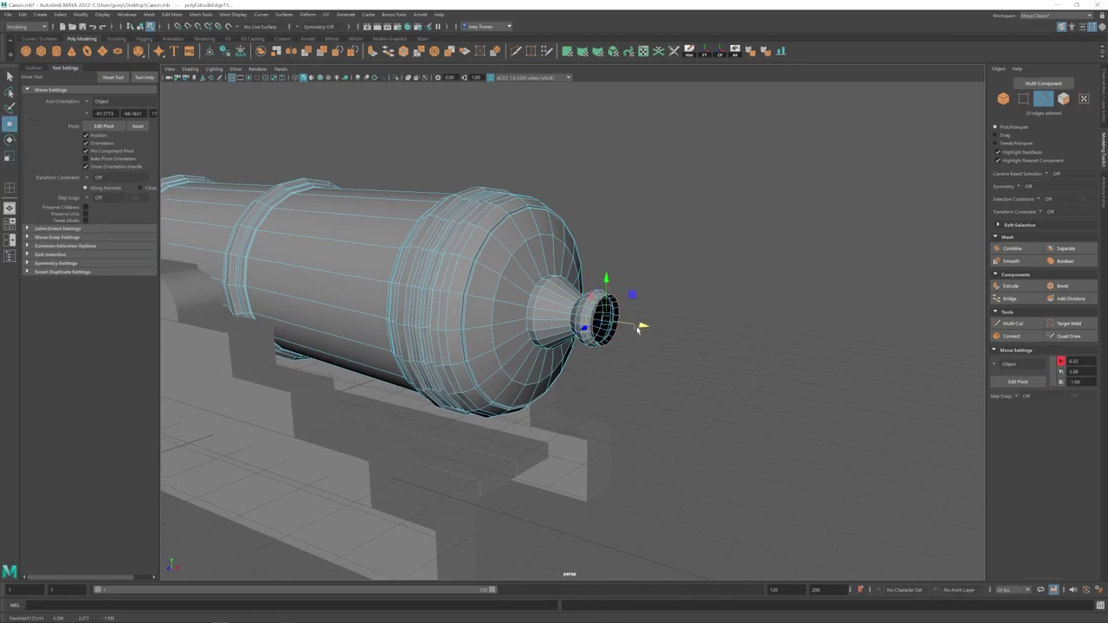
{"action": "left_click_drag", "start_coordinate": [645, 330], "coordinate": [646, 330]}
{"action": "left_click_drag", "start_coordinate": [647, 330], "coordinate": [617, 326], "text": "alt"}
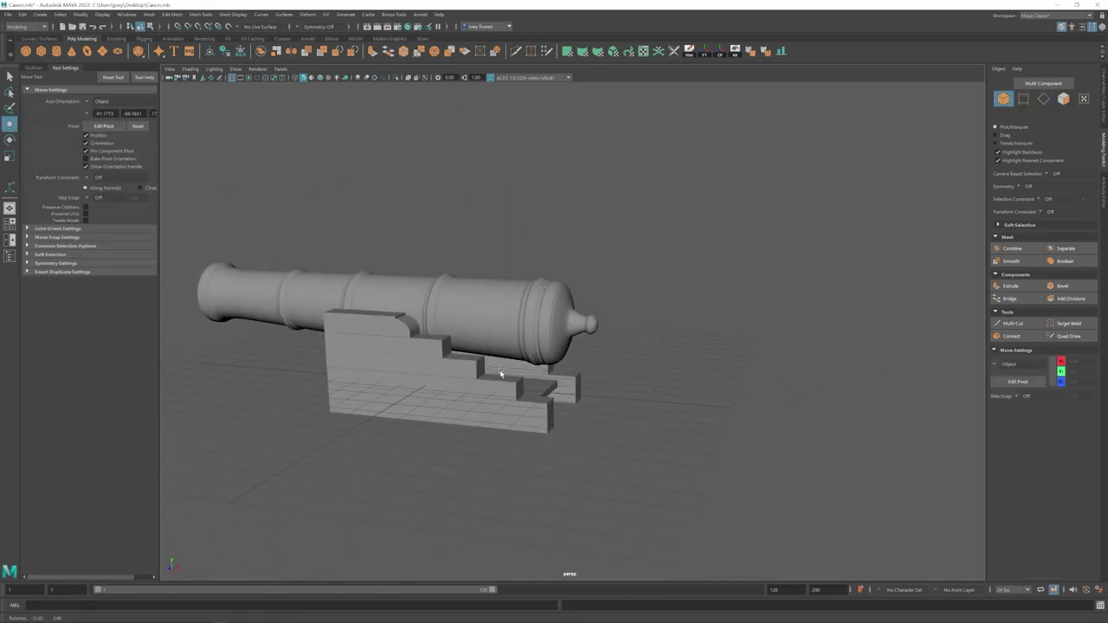
Step: Move the centre vertex of the knob's closed tip slightly outward and preview the knob smoothed
{"action": "scroll", "coordinate": [526, 398], "scroll_direction": "up", "scroll_amount": 10}
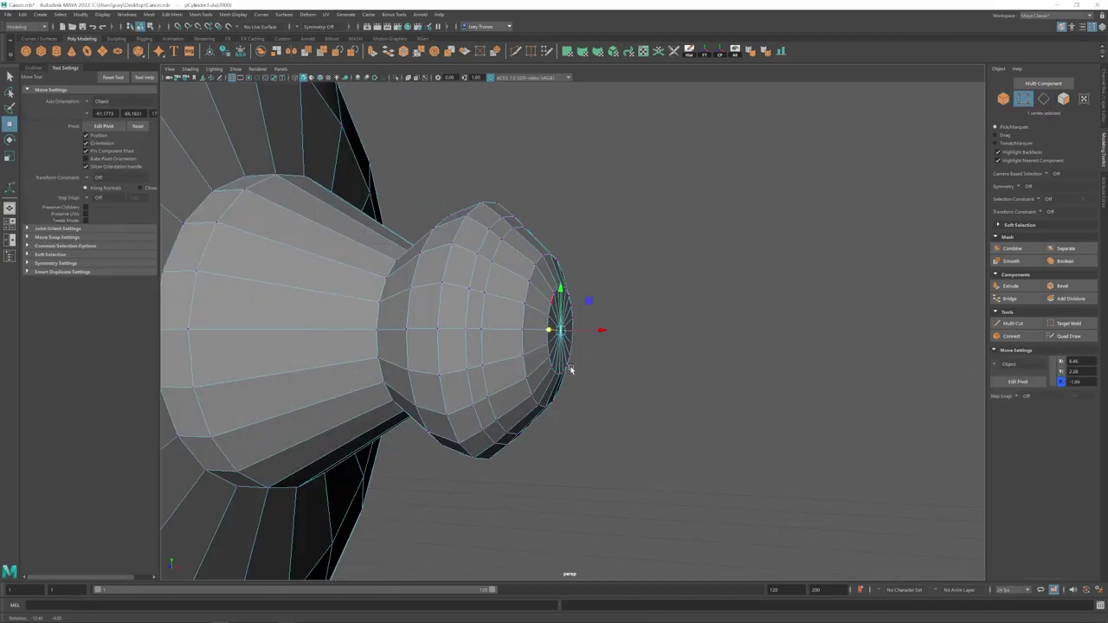
{"action": "left_click_drag", "start_coordinate": [569, 372], "coordinate": [600, 367], "text": "alt"}
{"action": "left_click_drag", "start_coordinate": [613, 337], "coordinate": [615, 337]}
{"action": "key", "text": "3"}
{"action": "key", "text": "F8"}
{"action": "scroll", "coordinate": [628, 279], "scroll_direction": "down", "scroll_amount": 3}
{"action": "left_click_drag", "start_coordinate": [628, 279], "coordinate": [576, 296], "text": "alt"}
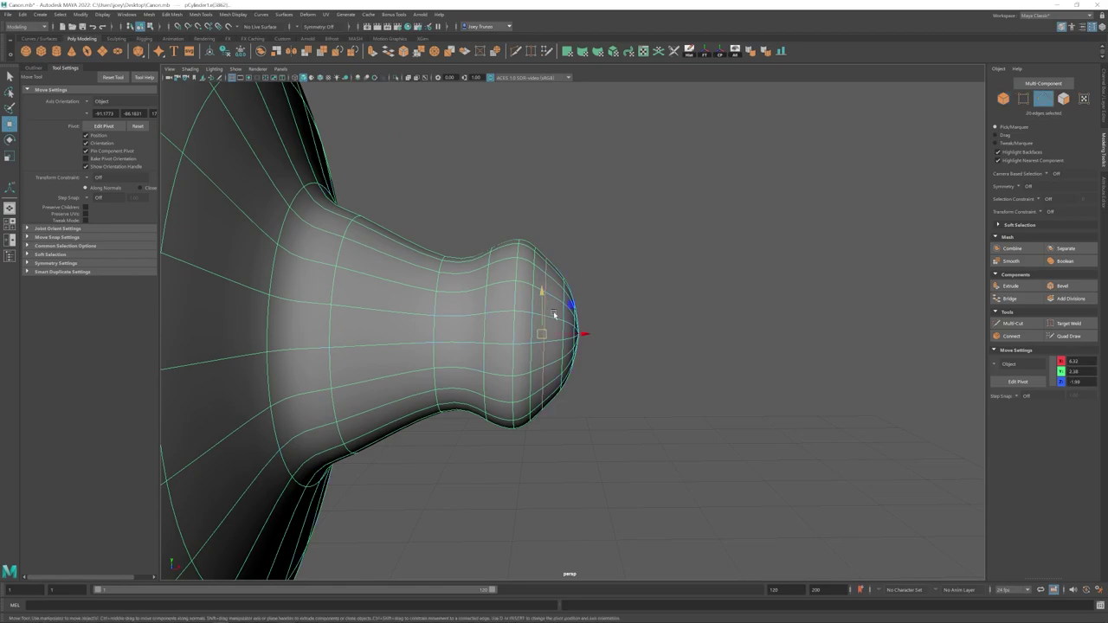
Step: Scale and shift the edge loop near the knob's tip to round the knob more evenly
{"action": "key", "text": "r"}
{"action": "mouse_move", "coordinate": [586, 334]}
{"action": "left_mouse_down"}
{"action": "mouse_move", "coordinate": [632, 344]}
{"action": "mouse_move", "coordinate": [584, 335]}
{"action": "left_mouse_up"}
{"action": "key", "text": "w"}
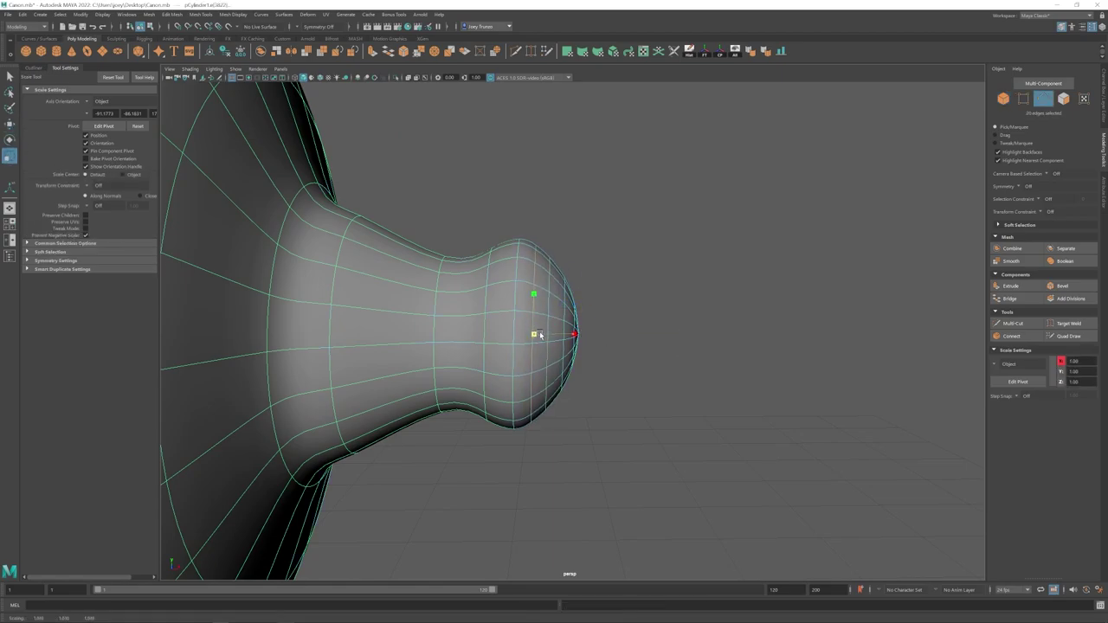
{"action": "key", "text": "w"}
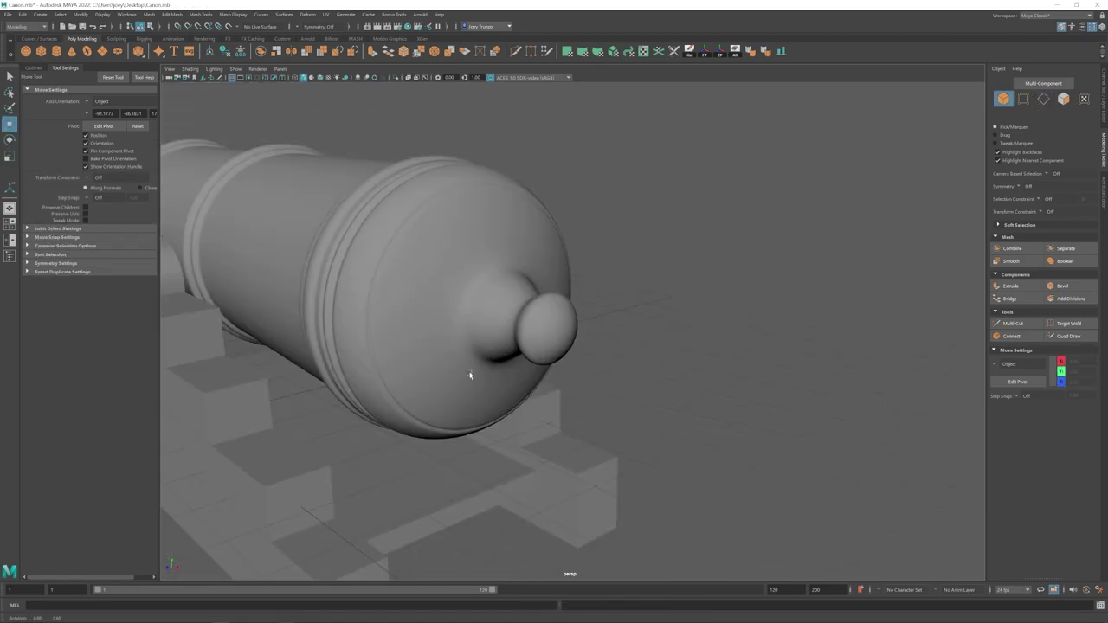
Step: Bevel an edge loop near the tip of the knob
{"action": "left_click_drag", "start_coordinate": [471, 372], "coordinate": [696, 416], "text": "alt"}
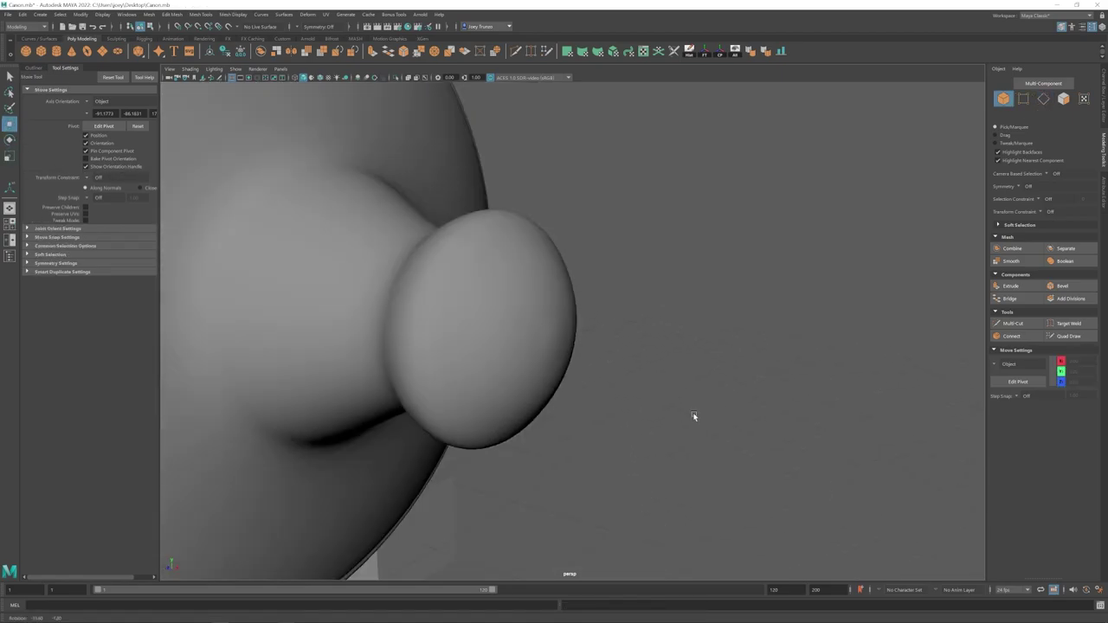
{"action": "left_click", "coordinate": [523, 314]}
{"action": "left_click", "coordinate": [167, 18]}
{"action": "left_click", "coordinate": [178, 43]}
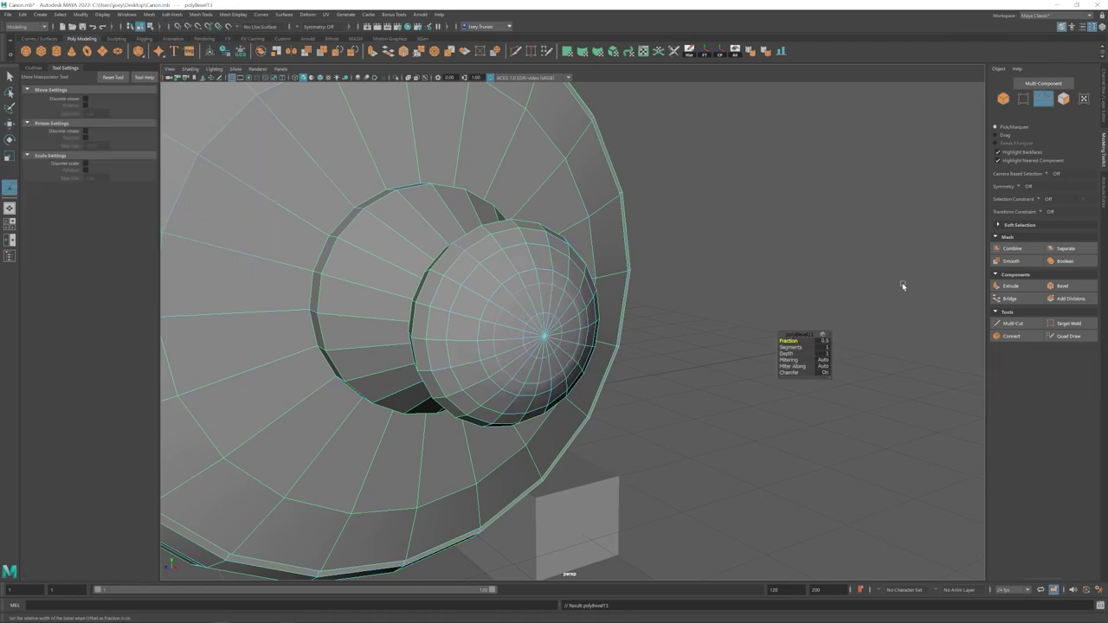
{"action": "left_click", "coordinate": [1104, 192]}
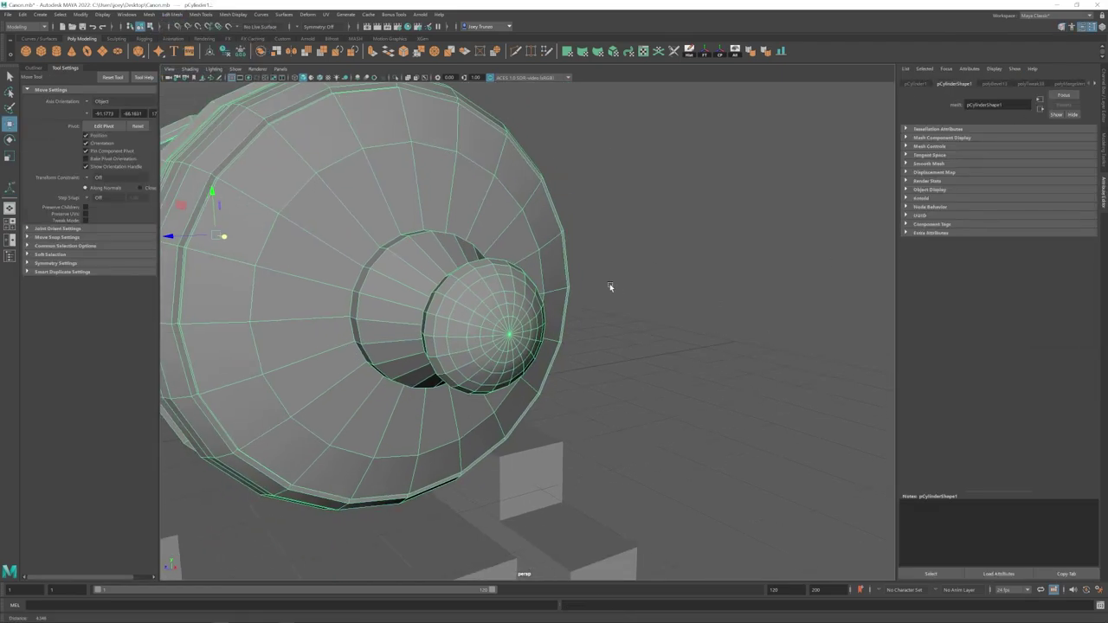
Step: Shift the knob's tip vertex along the barrel's axis and check the smoothed cannon
{"action": "mouse_move", "coordinate": [612, 286]}
{"action": "left_mouse_down", "text": "alt"}
{"action": "mouse_move", "coordinate": [375, 384]}
{"action": "mouse_move", "coordinate": [455, 410]}
{"action": "left_mouse_up", "text": "alt"}
{"action": "left_click", "coordinate": [473, 347]}
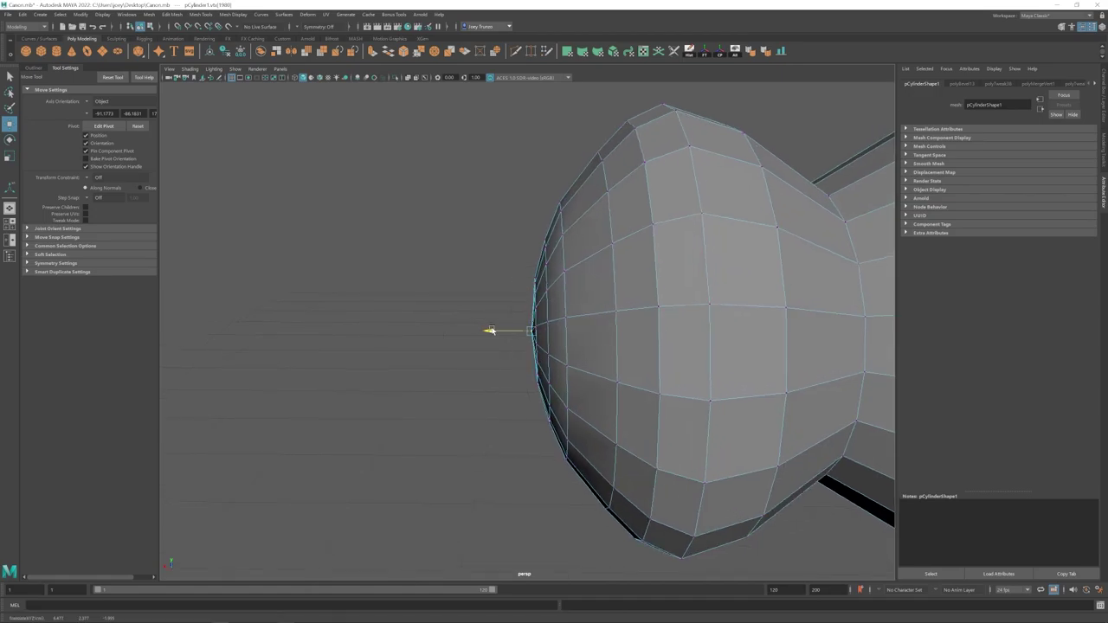
{"action": "scroll", "coordinate": [485, 364], "scroll_direction": "down", "scroll_amount": 5}
{"action": "left_click", "coordinate": [477, 408]}
{"action": "left_click_drag", "start_coordinate": [477, 408], "coordinate": [538, 330], "text": "alt"}
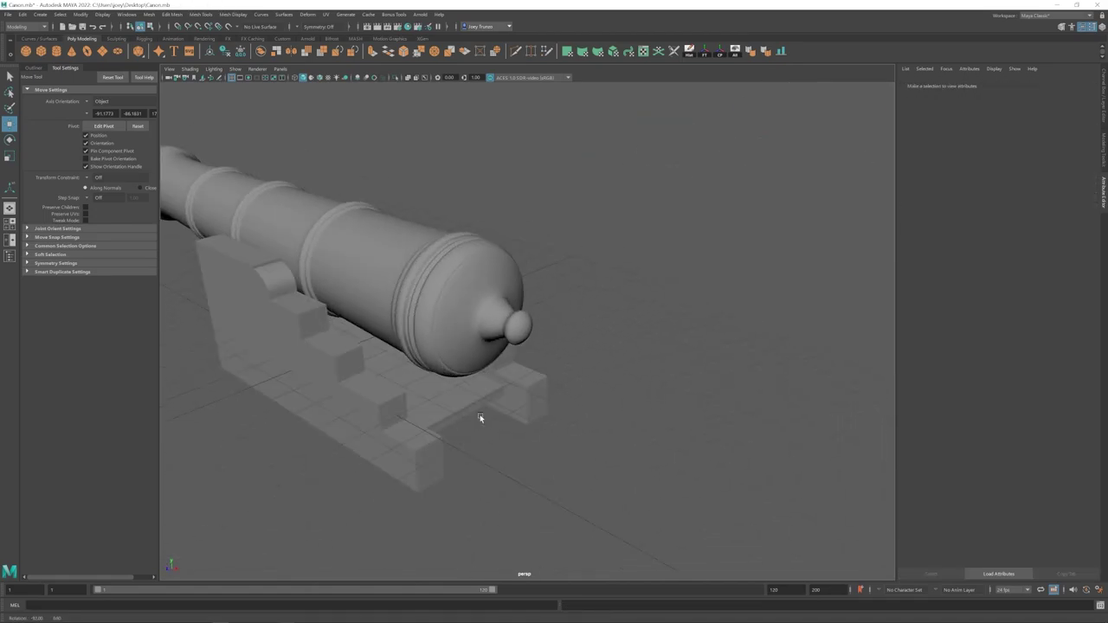
{"action": "left_click_drag", "start_coordinate": [482, 416], "coordinate": [515, 407], "text": "alt"}
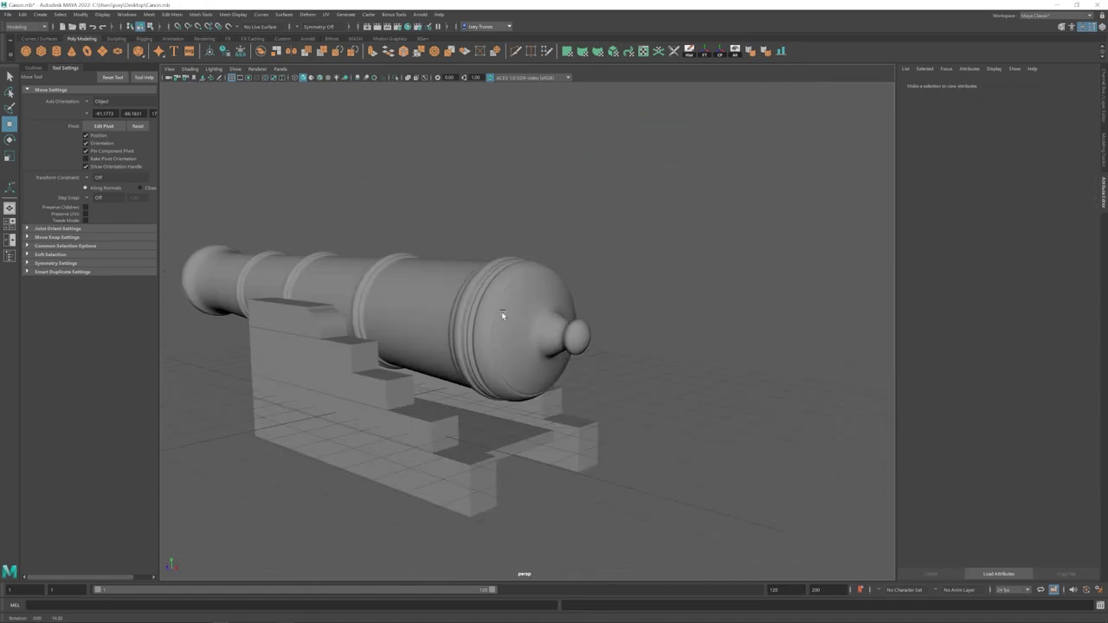
Step: Insert a single edge loop across the dome's faces around the neck, using the multiple edge loops setting
{"action": "left_click", "coordinate": [507, 316]}
{"action": "left_click_drag", "start_coordinate": [508, 316], "coordinate": [502, 240], "text": "alt"}
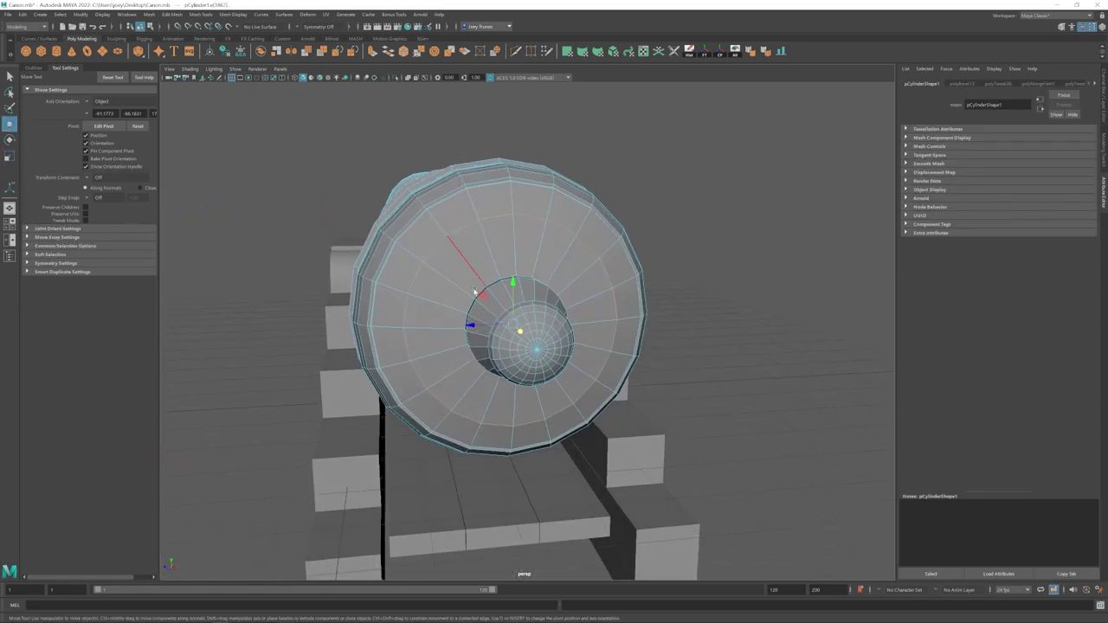
{"action": "left_click", "coordinate": [200, 14]}
{"action": "left_click", "coordinate": [226, 69]}
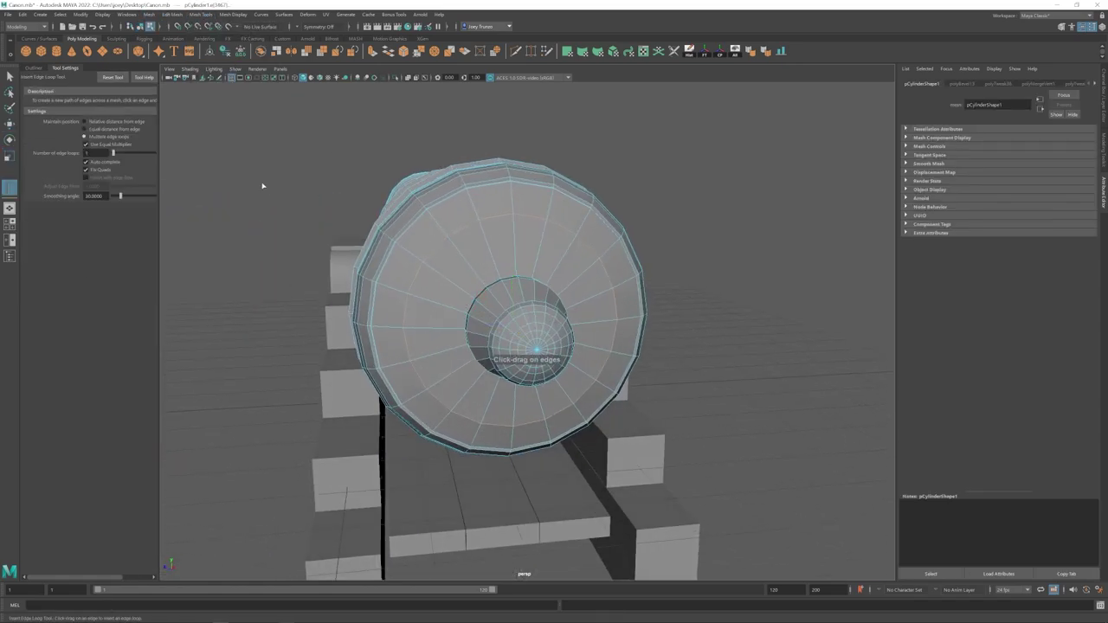
{"action": "left_click_drag", "start_coordinate": [260, 186], "coordinate": [502, 279], "text": "alt"}
Step: Extrude the ring of faces around the neck's base on the dome with an offset of 0.2
{"action": "right_click_drag", "start_coordinate": [514, 247], "coordinate": [514, 267]}
{"action": "left_click_drag", "start_coordinate": [514, 254], "coordinate": [531, 274], "text": "alt"}
{"action": "left_click", "coordinate": [503, 246]}
{"action": "left_click_drag", "start_coordinate": [513, 236], "coordinate": [562, 284], "text": "alt"}
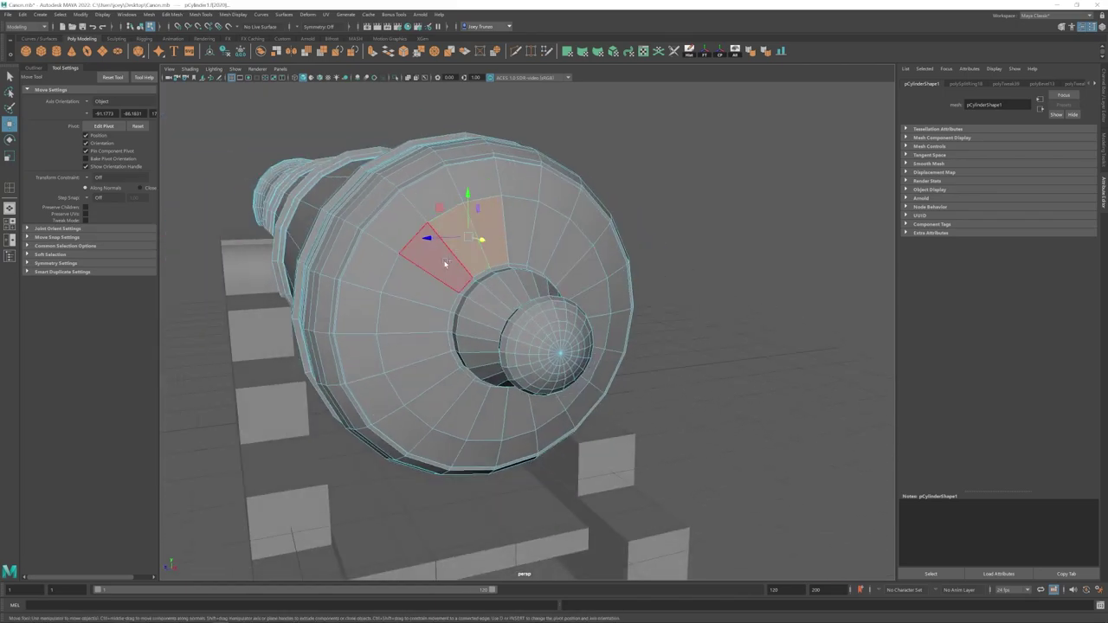
{"action": "double_click", "coordinate": [445, 265], "text": "shift"}
{"action": "left_click_drag", "start_coordinate": [467, 297], "coordinate": [376, 243], "text": "alt"}
{"action": "scroll", "coordinate": [377, 243], "scroll_direction": "up", "scroll_amount": 3}
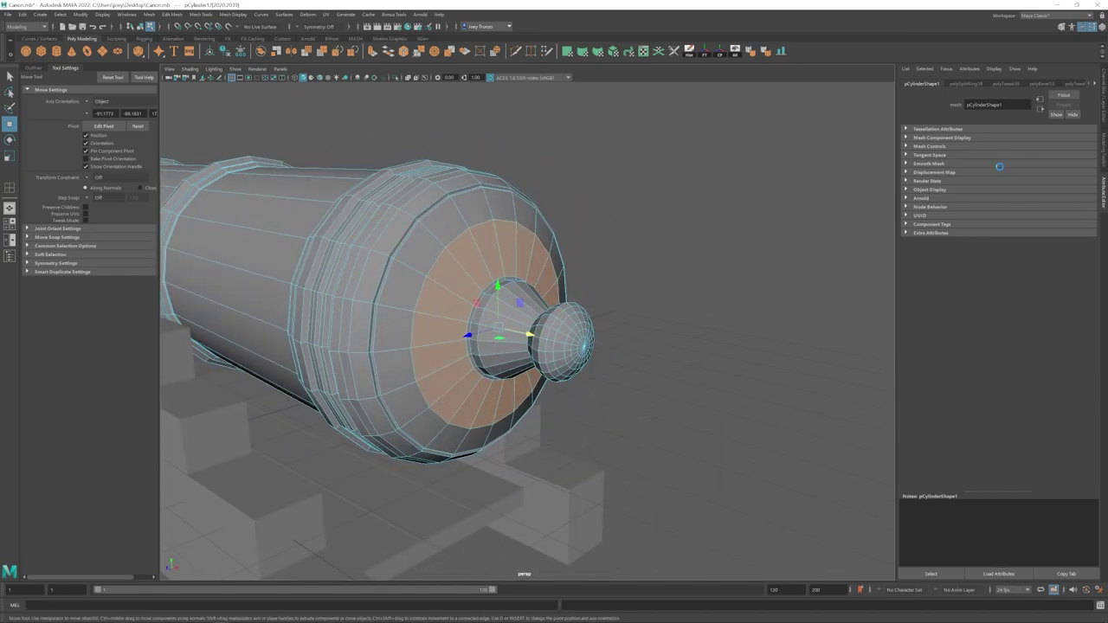
{"action": "key", "text": "ctrl+e"}
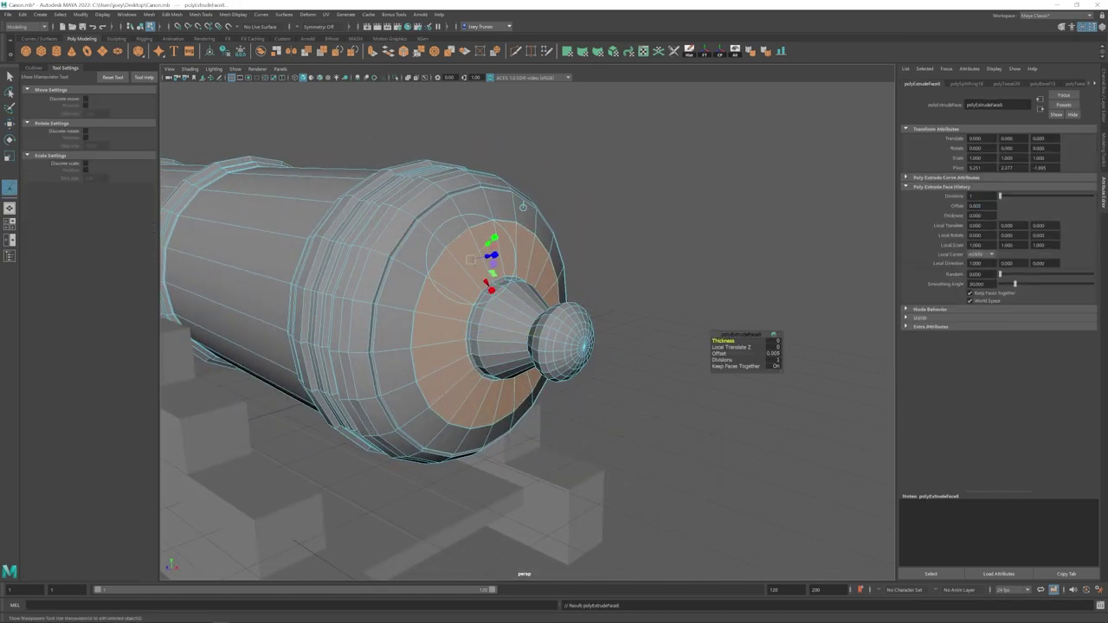
{"action": "type", "text": "0.2"}
{"action": "key", "text": "Return"}
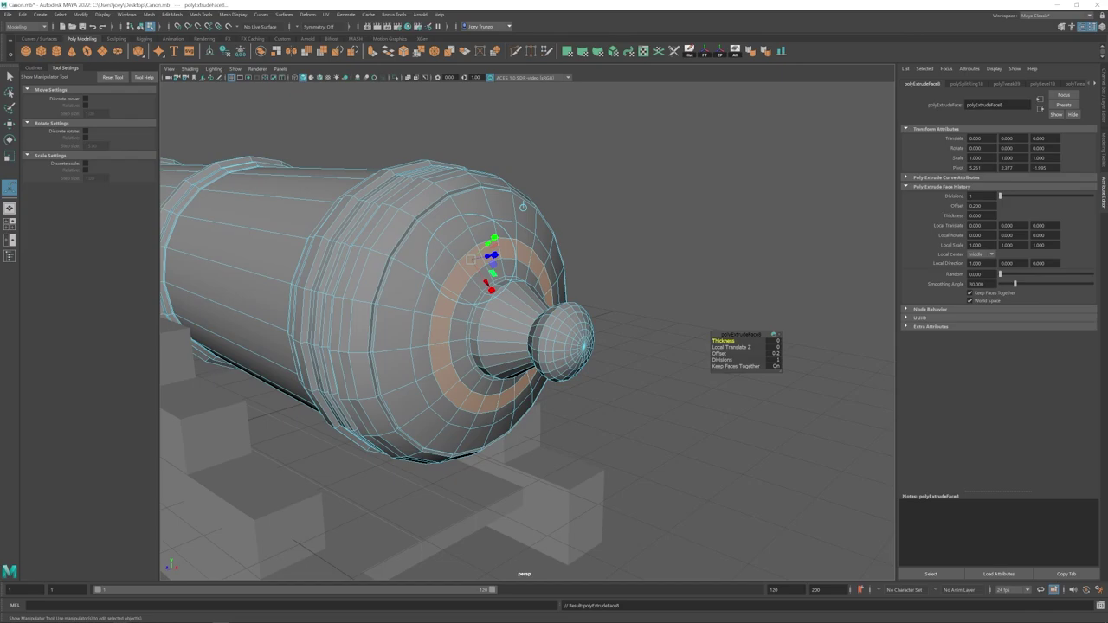
Step: Undo the extrusion's offset changes, turn off Keep Faces Together and set the offset to 0.1
{"action": "left_click_drag", "start_coordinate": [629, 248], "coordinate": [554, 303], "text": "alt"}
{"action": "scroll", "coordinate": [586, 259], "scroll_direction": "up", "scroll_amount": 5}
{"action": "scroll", "coordinate": [488, 312], "scroll_direction": "down", "scroll_amount": 2}
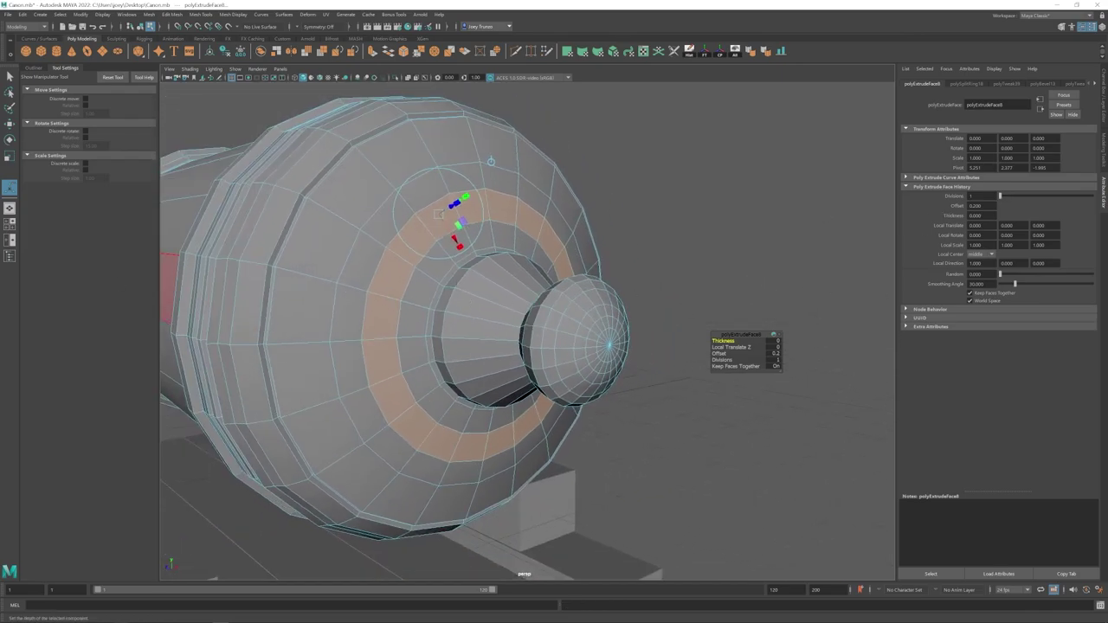
{"action": "left_click_drag", "start_coordinate": [730, 353], "coordinate": [726, 348]}
{"action": "key", "text": "ctrl+z"}
{"action": "key", "text": "ctrl+z"}
{"action": "key", "text": "ctrl+z"}
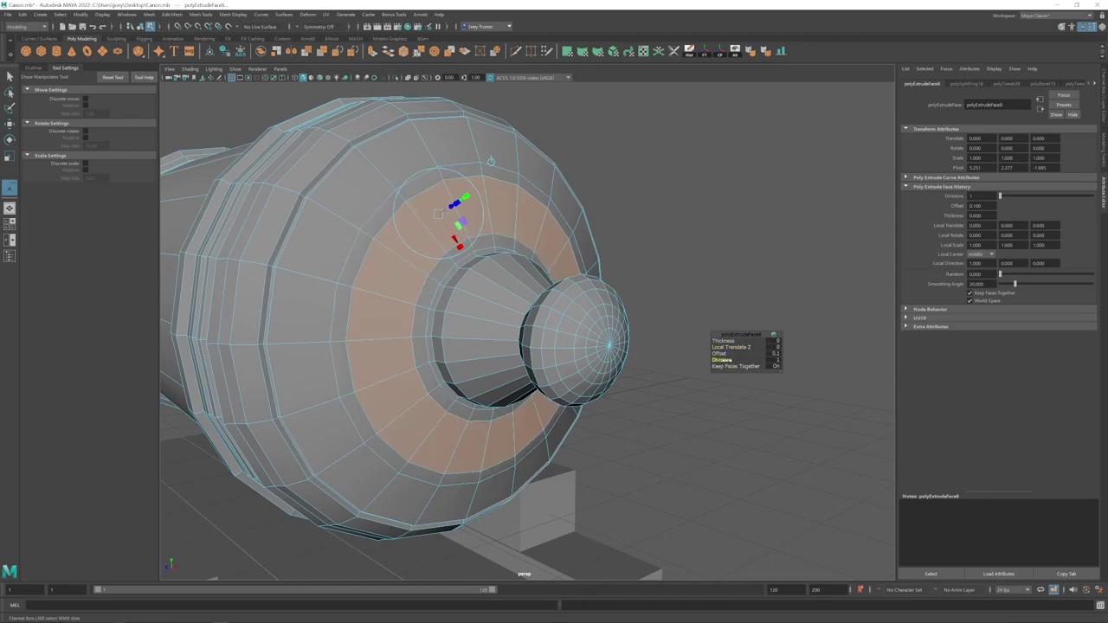
{"action": "key", "text": "ctrl+z"}
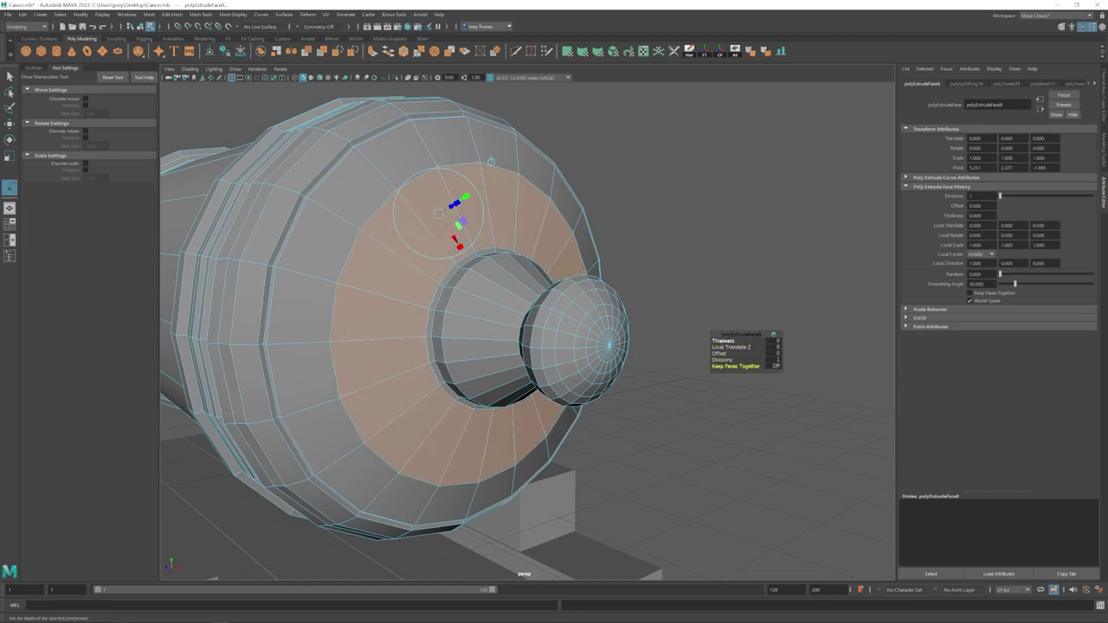
{"action": "left_click_drag", "start_coordinate": [721, 353], "coordinate": [721, 354]}
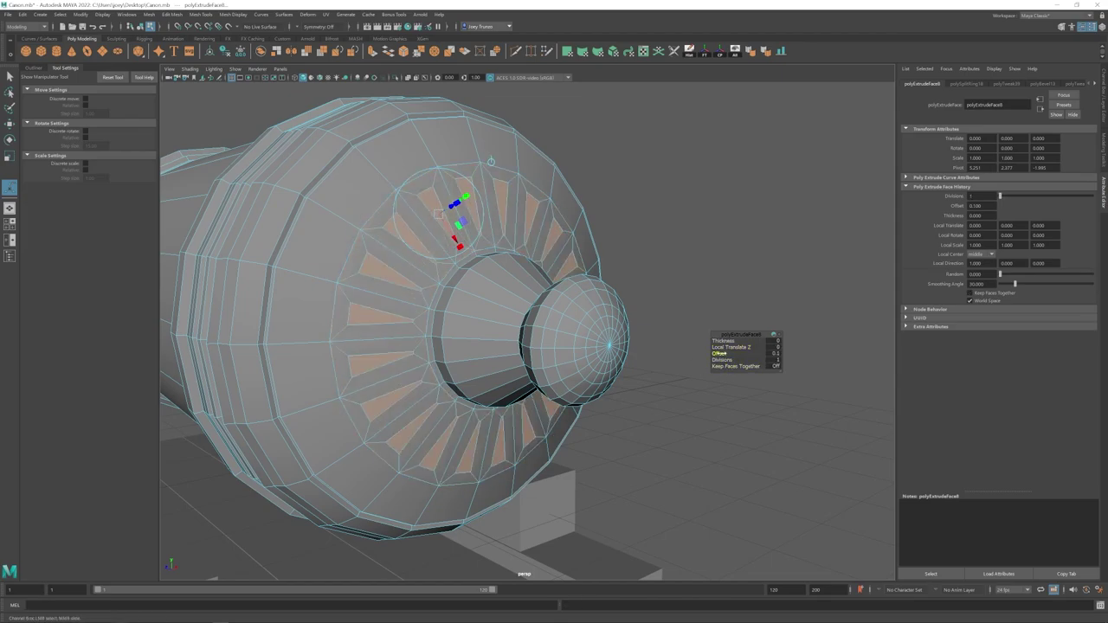
Step: Select the radial edges between the inset panels all around the dome's neck
{"action": "left_click_drag", "start_coordinate": [427, 321], "coordinate": [409, 243], "text": "alt"}
{"action": "scroll", "coordinate": [372, 333], "scroll_direction": "down", "scroll_amount": 5}
{"action": "scroll", "coordinate": [416, 346], "scroll_direction": "up", "scroll_amount": 5}
{"action": "right_click_drag", "start_coordinate": [408, 240], "coordinate": [410, 218]}
{"action": "scroll", "coordinate": [381, 203], "scroll_direction": "up", "scroll_amount": 5}
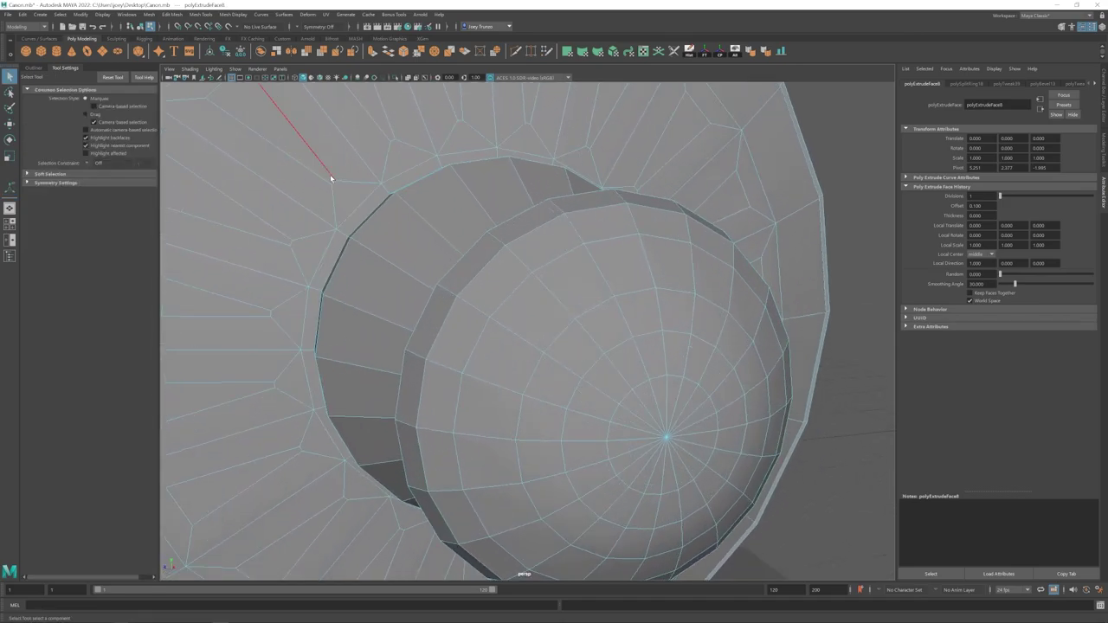
{"action": "left_click", "coordinate": [290, 244]}
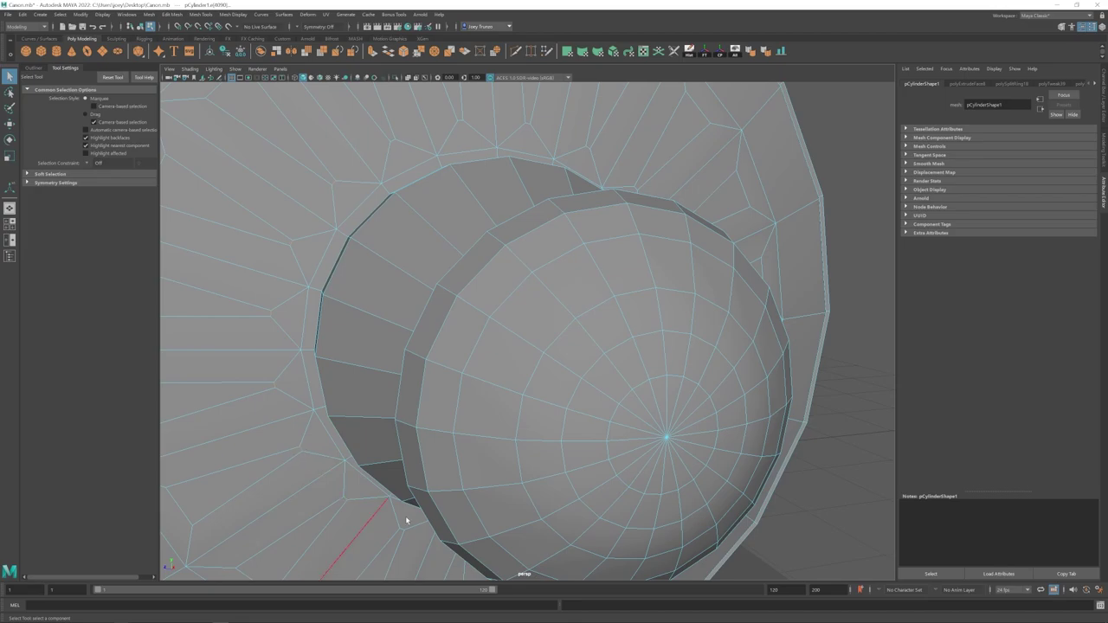
{"action": "left_click_drag", "start_coordinate": [405, 516], "coordinate": [376, 363], "text": "alt"}
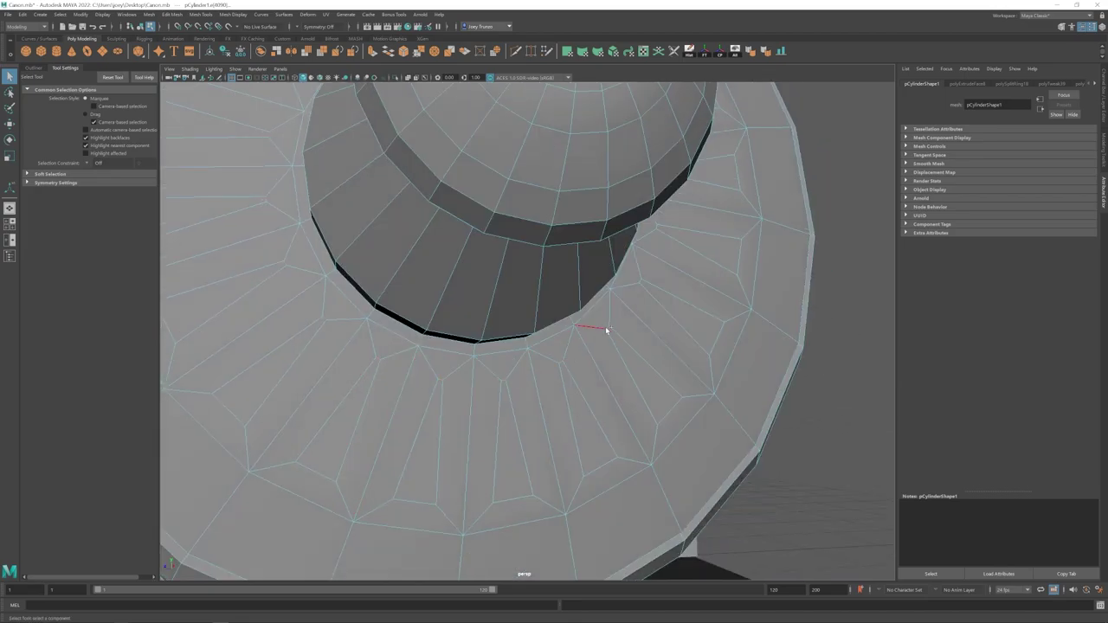
{"action": "left_click_drag", "start_coordinate": [700, 258], "coordinate": [584, 246], "text": "alt"}
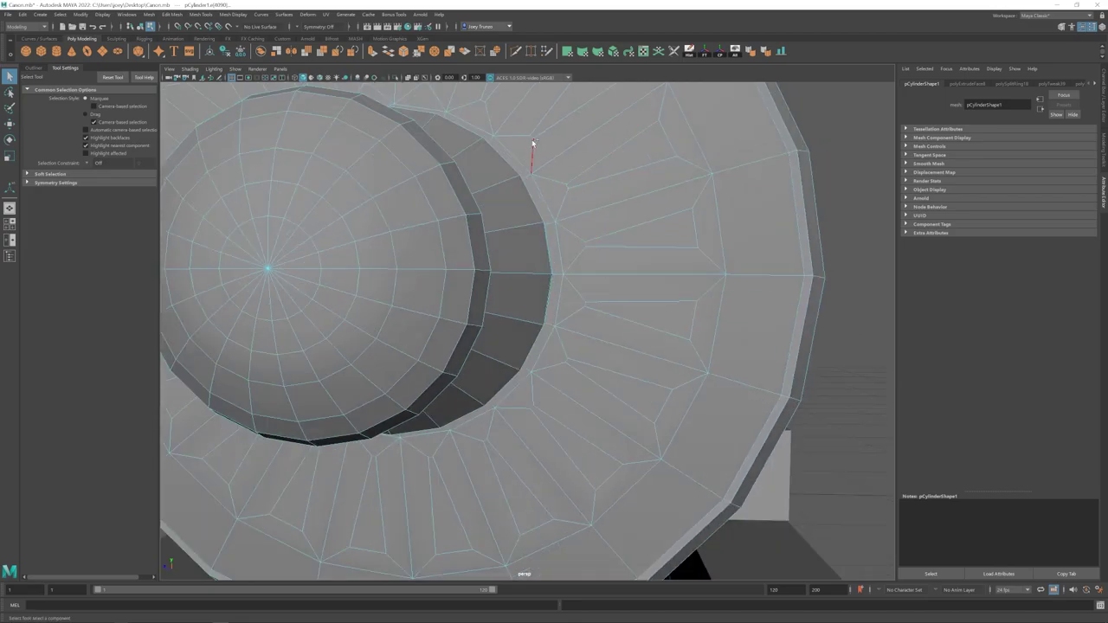
{"action": "left_click_drag", "start_coordinate": [484, 104], "coordinate": [542, 203], "text": "alt"}
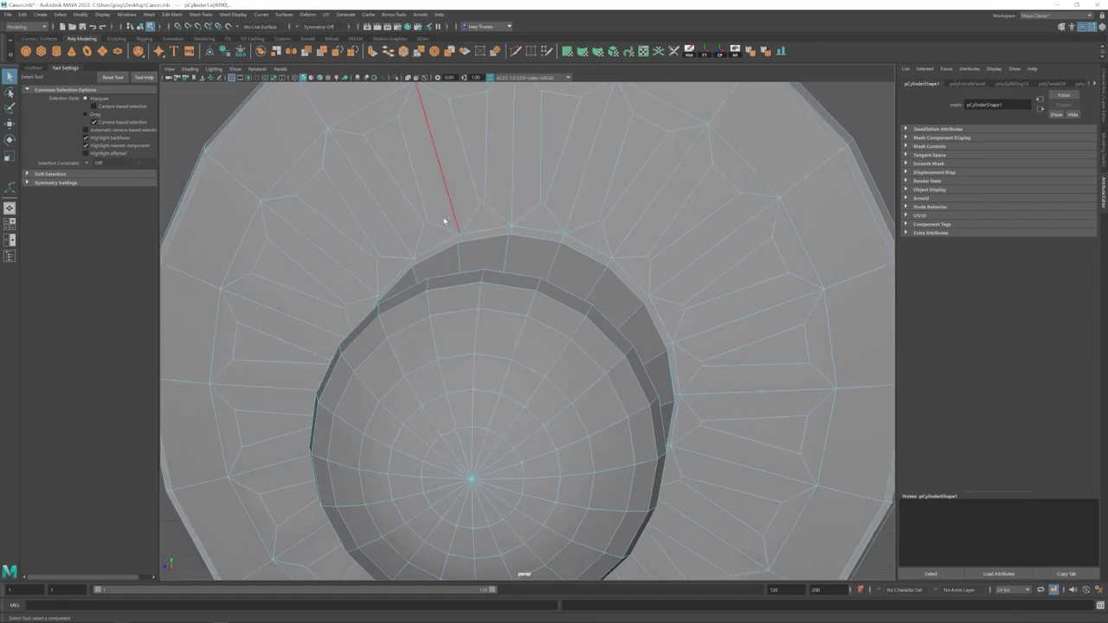
Step: Try to scale the selected radial edges with the axis orientation set to Component
{"action": "key", "text": "r"}
{"action": "left_click", "coordinate": [104, 103]}
{"action": "left_click", "coordinate": [106, 123]}
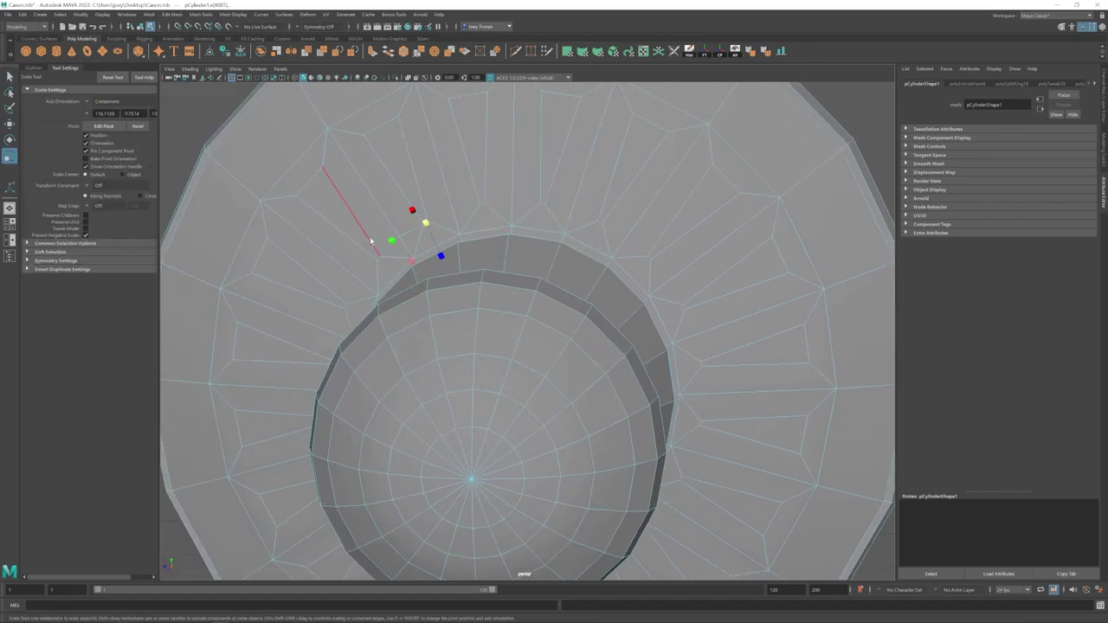
{"action": "left_click_drag", "start_coordinate": [389, 241], "coordinate": [315, 269]}
{"action": "left_click_drag", "start_coordinate": [177, 297], "coordinate": [177, 297]}
Step: Check the scaled radial edges around the dome and undo the scaling
{"action": "left_click_drag", "start_coordinate": [285, 301], "coordinate": [418, 306], "text": "alt"}
{"action": "right_click_drag", "start_coordinate": [418, 307], "coordinate": [246, 273], "text": "alt"}
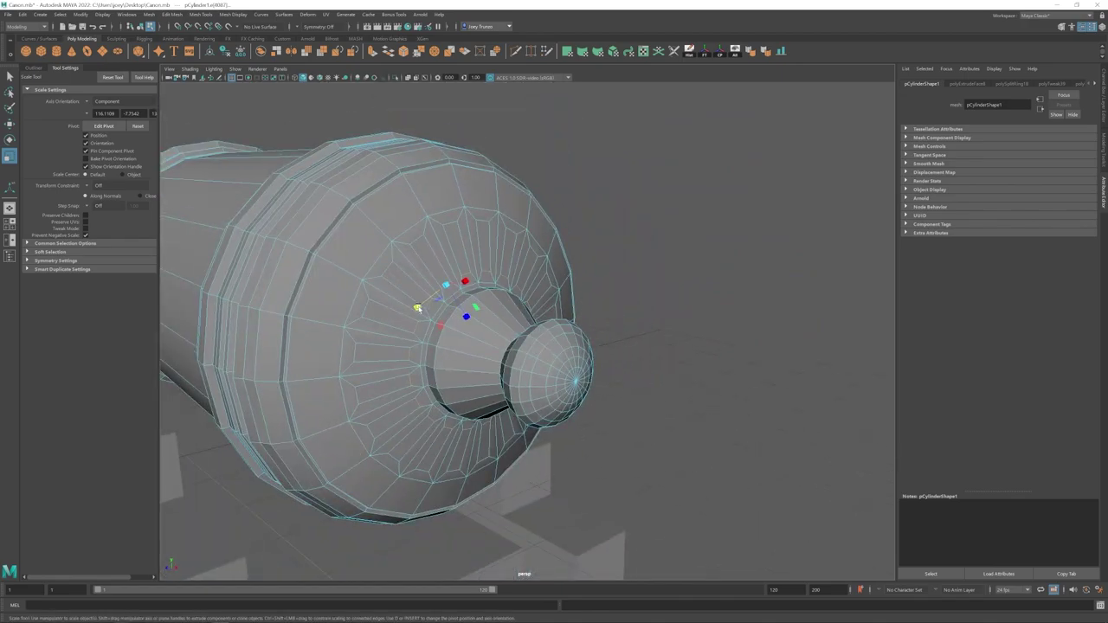
{"action": "middle_click_drag", "start_coordinate": [417, 305], "coordinate": [472, 320], "text": "alt"}
{"action": "left_click_drag", "start_coordinate": [473, 320], "coordinate": [518, 327], "text": "alt"}
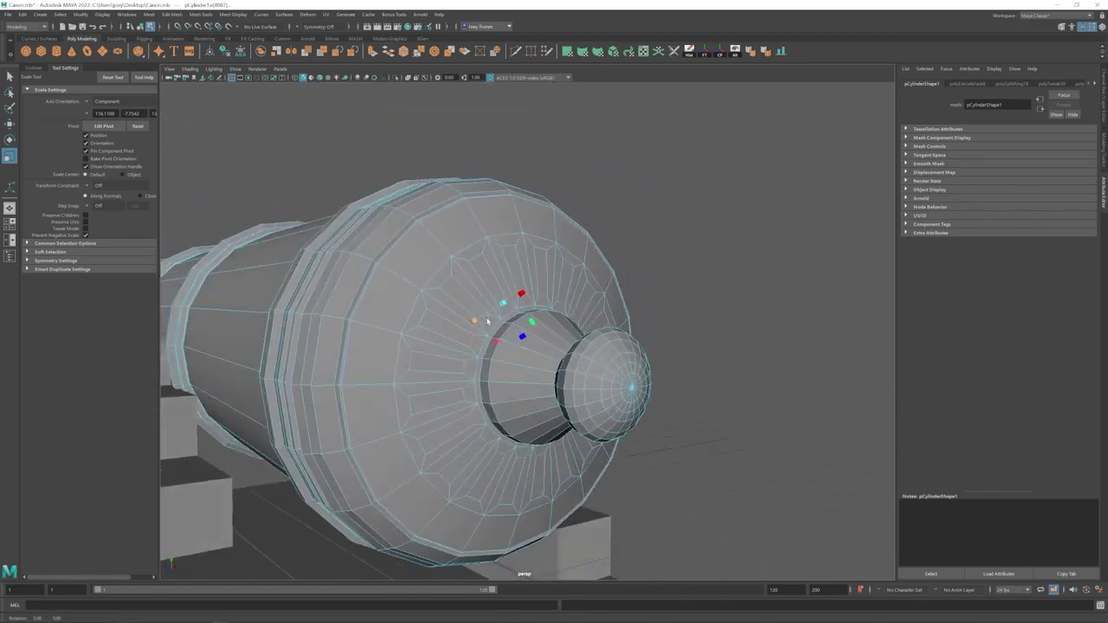
{"action": "right_click_drag", "start_coordinate": [518, 326], "coordinate": [501, 325], "text": "alt"}
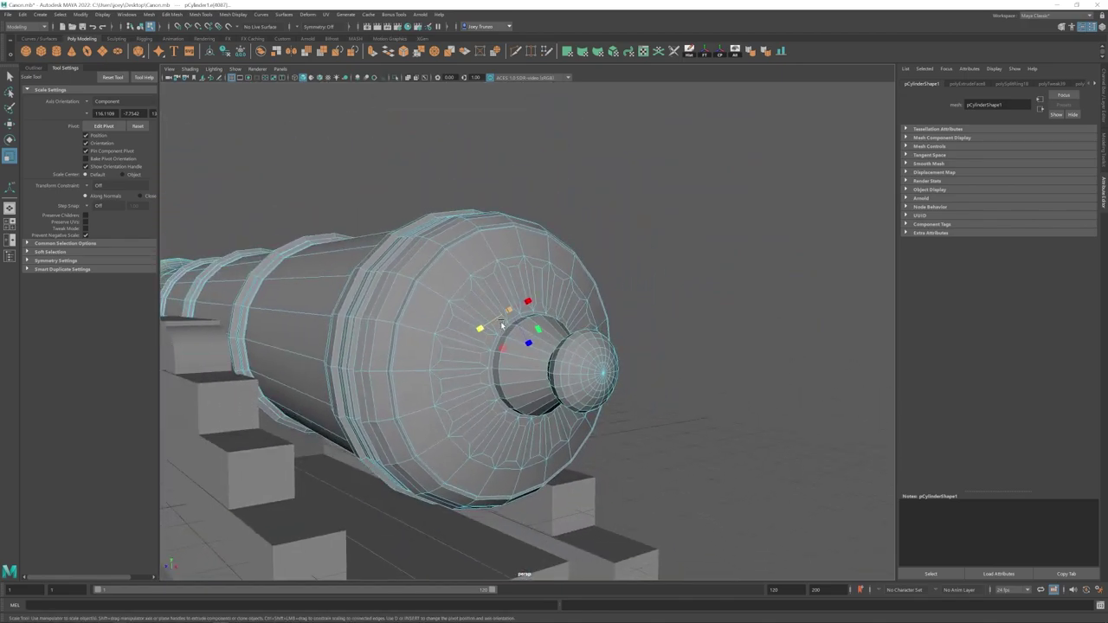
{"action": "left_click_drag", "start_coordinate": [497, 323], "coordinate": [441, 320], "text": "alt"}
{"action": "right_click_drag", "start_coordinate": [442, 320], "coordinate": [490, 333], "text": "alt"}
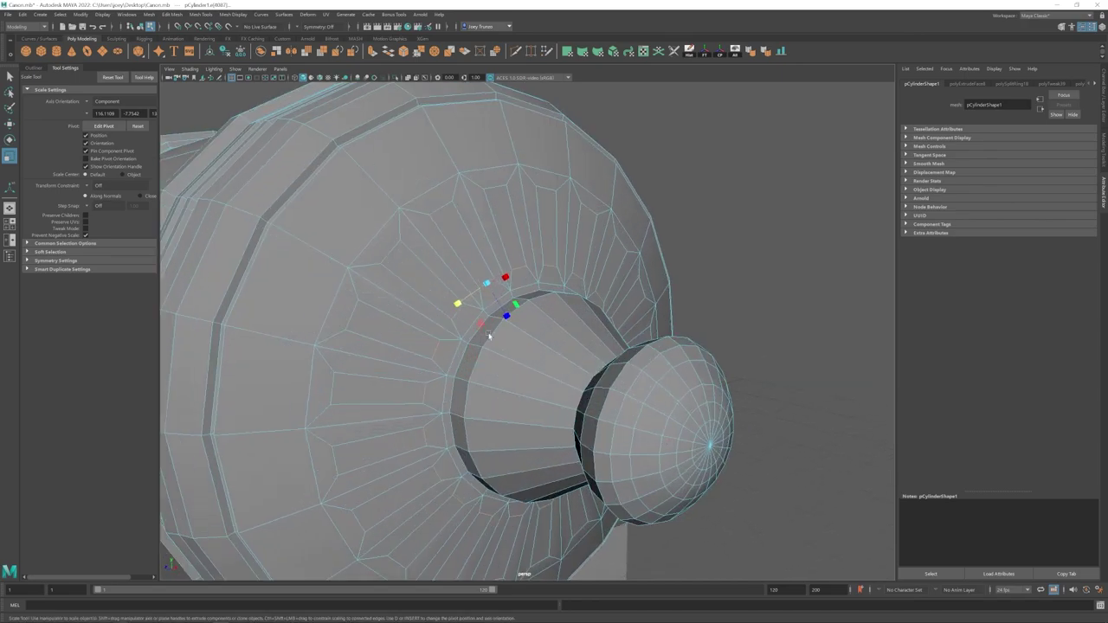
{"action": "key", "text": "ctrl+z"}
{"action": "key", "text": "ctrl+z"}
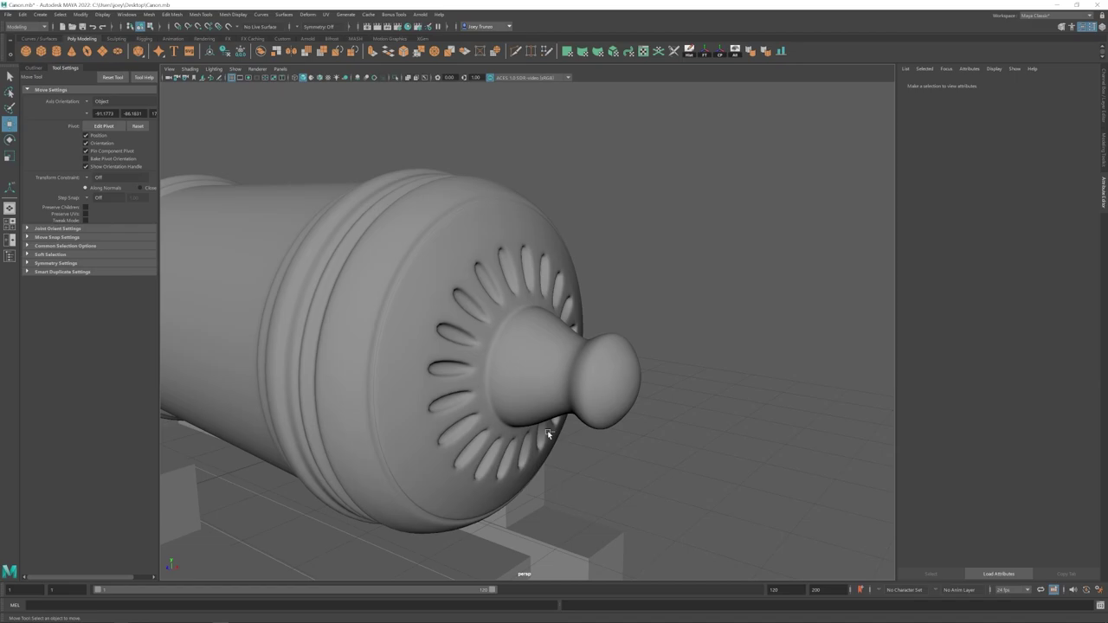
Step: Weld the neighbouring inset vertices beside the dome's uppermost spoke using Target Weld with merging to center
{"action": "left_click", "coordinate": [547, 431]}
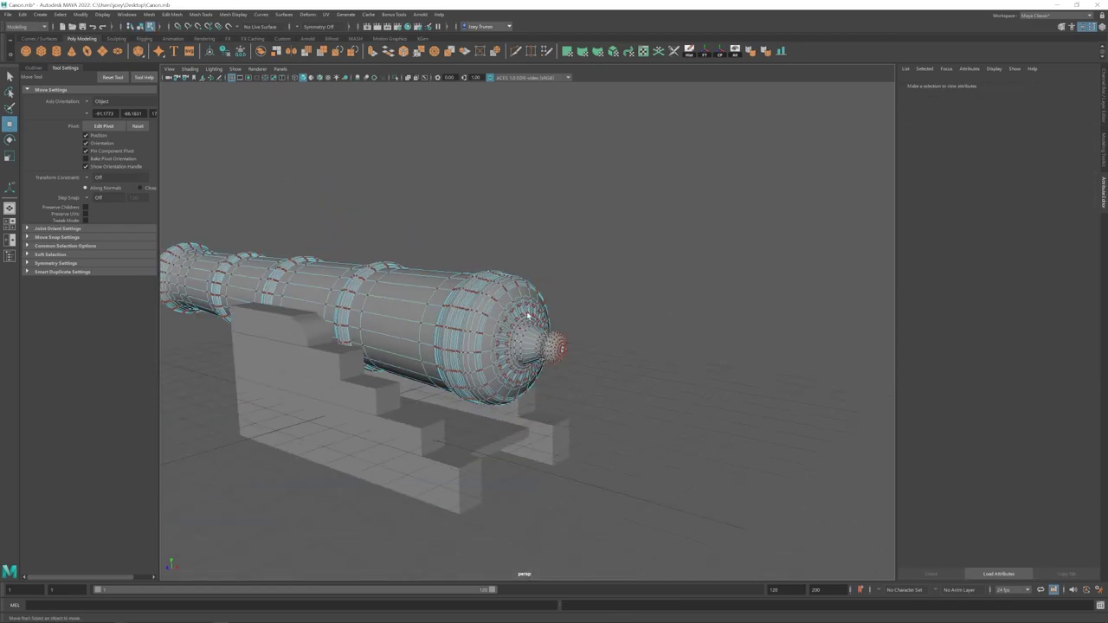
{"action": "right_click_drag", "start_coordinate": [518, 303], "coordinate": [559, 288]}
{"action": "left_click", "coordinate": [624, 433]}
{"action": "right_click_drag", "start_coordinate": [623, 433], "coordinate": [687, 476], "text": "alt"}
{"action": "key", "text": "ctrl+z"}
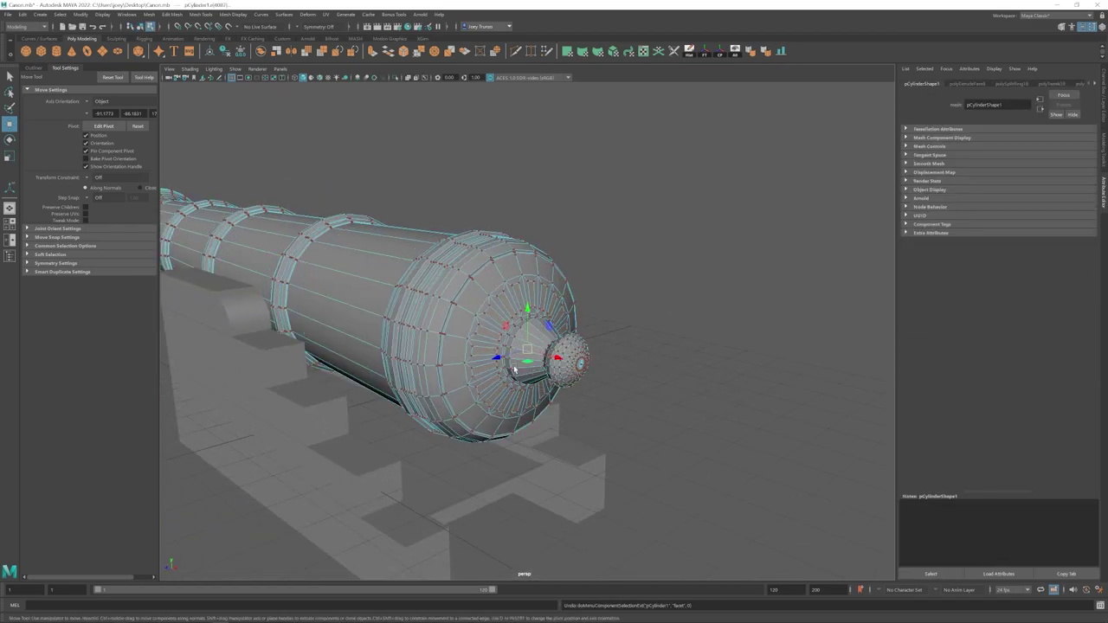
{"action": "scroll", "coordinate": [505, 441], "scroll_direction": "up", "scroll_amount": 5}
{"action": "left_click", "coordinate": [530, 51]}
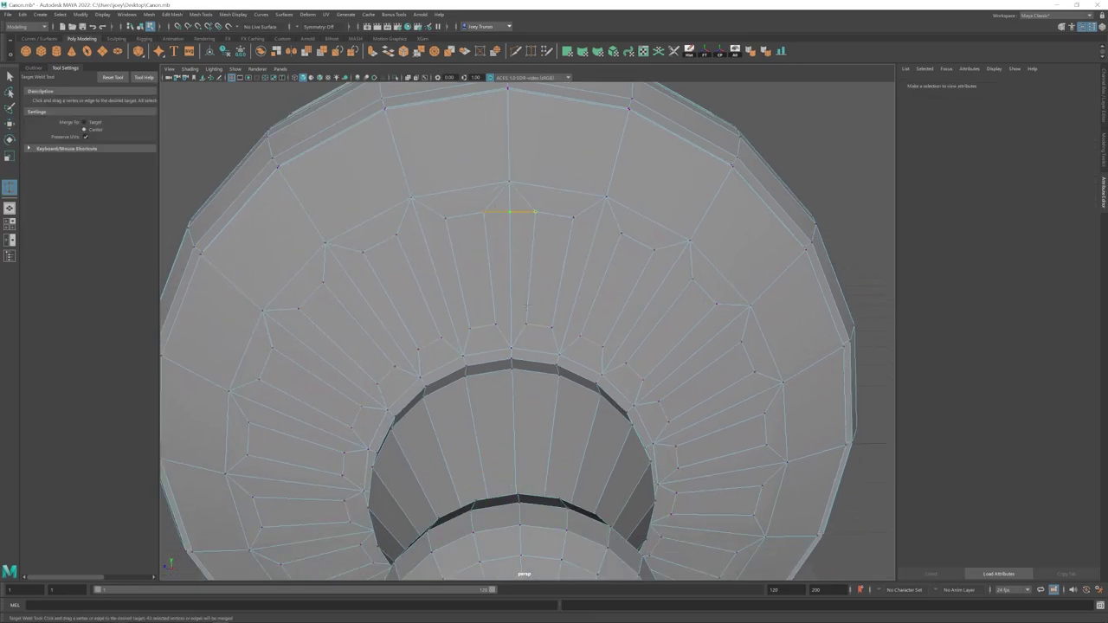
{"action": "left_click_drag", "start_coordinate": [526, 325], "coordinate": [496, 325]}
Step: Weld further pairs of neighbouring inset vertices around the dome to join the panels in twos
{"action": "left_click_drag", "start_coordinate": [554, 303], "coordinate": [549, 282], "text": "alt"}
{"action": "scroll", "coordinate": [548, 282], "scroll_direction": "down", "scroll_amount": 3}
{"action": "middle_click_drag", "start_coordinate": [589, 268], "coordinate": [556, 248], "text": "alt"}
{"action": "left_click_drag", "start_coordinate": [616, 237], "coordinate": [586, 216]}
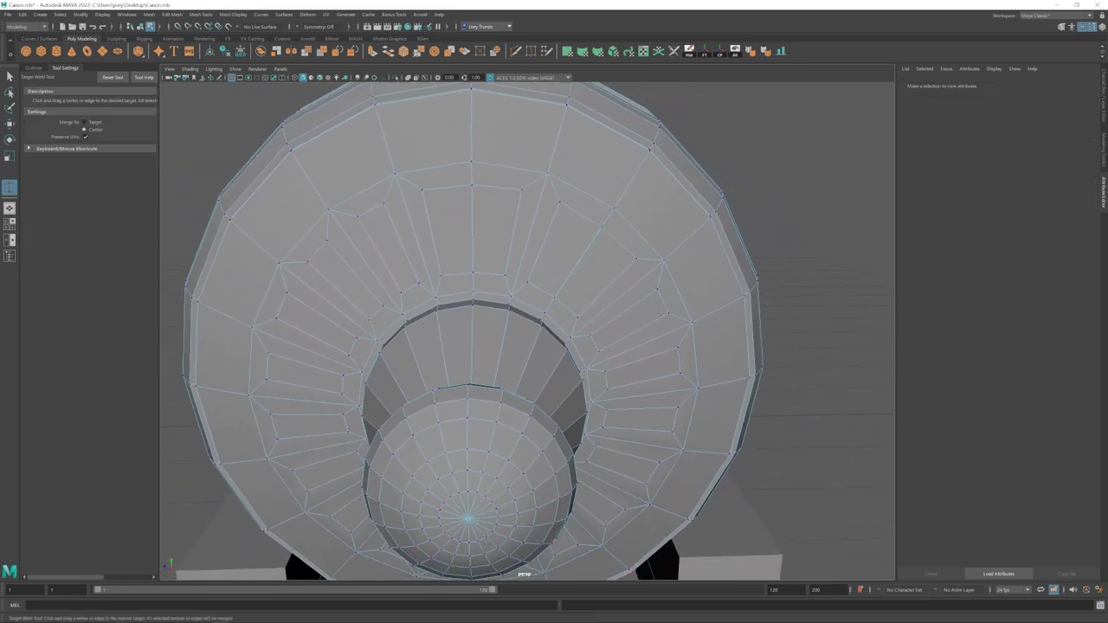
{"action": "left_click_drag", "start_coordinate": [595, 447], "coordinate": [599, 309], "text": "alt"}
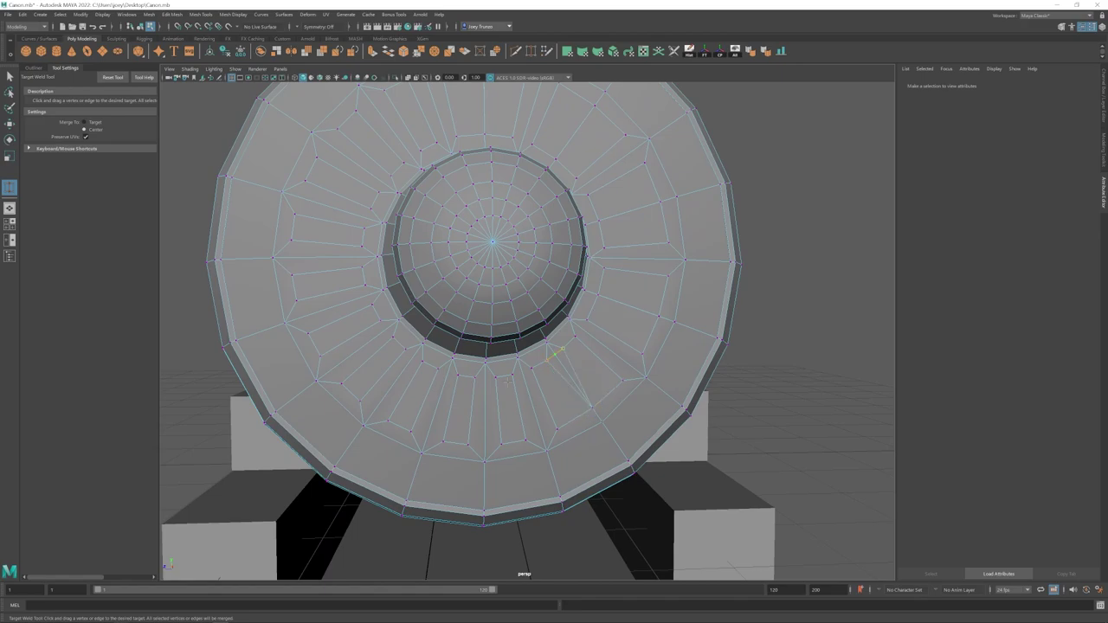
{"action": "left_click_drag", "start_coordinate": [296, 301], "coordinate": [305, 319]}
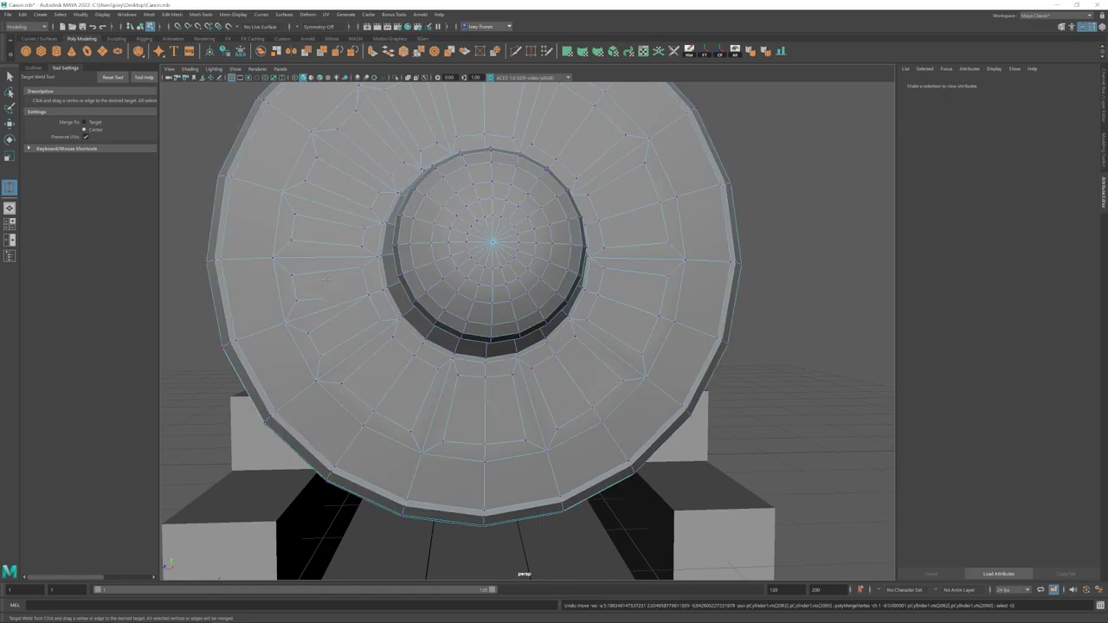
Step: Delete the faces of every second spoke between the inset panels around the dome
{"action": "middle_click_drag", "start_coordinate": [585, 180], "coordinate": [593, 216], "text": "alt"}
{"action": "right_click_drag", "start_coordinate": [494, 95], "coordinate": [494, 126]}
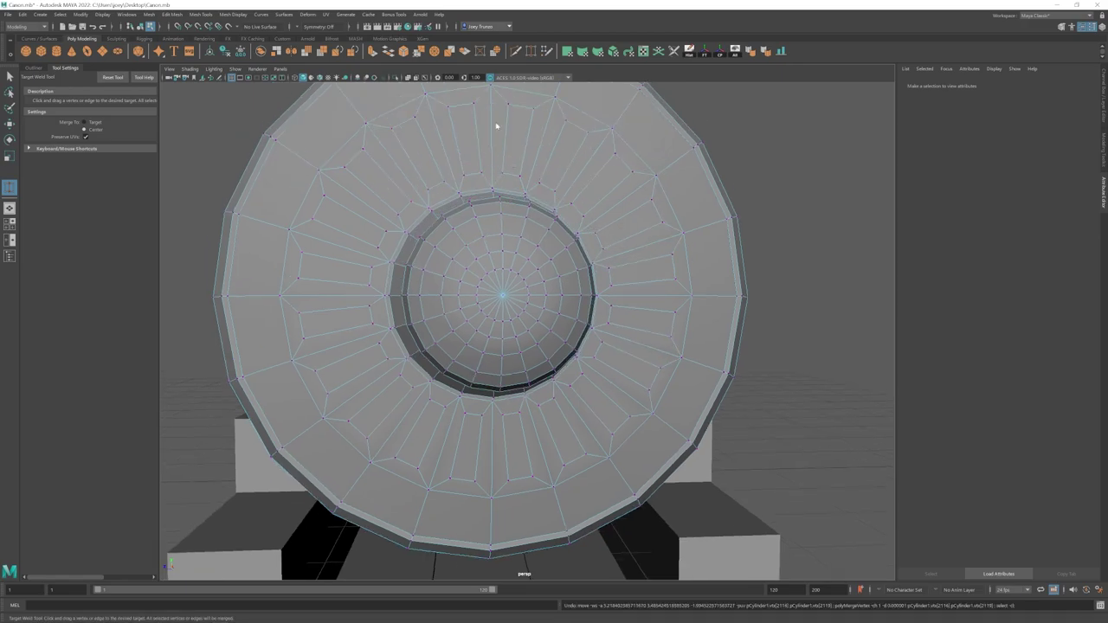
{"action": "key", "text": "w"}
{"action": "left_click", "coordinate": [482, 127]}
{"action": "left_click", "coordinate": [501, 132], "text": "shift"}
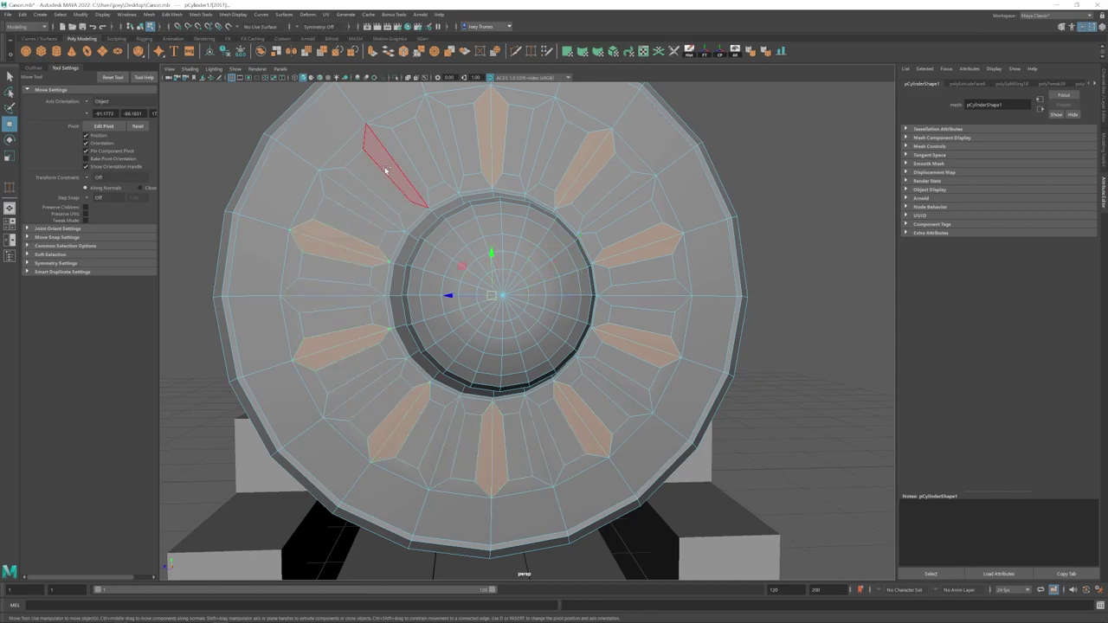
{"action": "key", "text": "Delete"}
Step: Close the gaps of the deleted spokes by welding their opposite vertices together with Target Weld, merging to center
{"action": "left_click", "coordinate": [531, 51]}
{"action": "right_click_drag", "start_coordinate": [514, 114], "coordinate": [473, 114]}
{"action": "left_click_drag", "start_coordinate": [475, 105], "coordinate": [508, 105]}
{"action": "left_click_drag", "start_coordinate": [480, 169], "coordinate": [502, 169]}
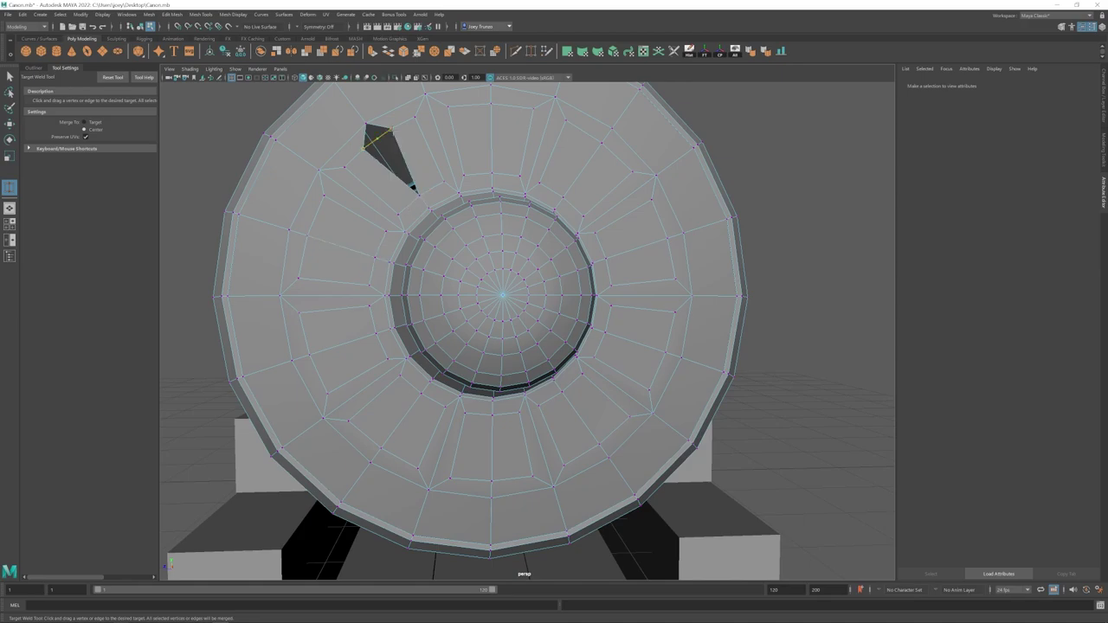
{"action": "left_click_drag", "start_coordinate": [364, 148], "coordinate": [390, 129]}
Step: Extrude the paired panel faces all around the dome inward along the barrel's axis
{"action": "key", "text": "w"}
{"action": "right_click_drag", "start_coordinate": [389, 131], "coordinate": [389, 174]}
{"action": "left_click", "coordinate": [378, 166]}
{"action": "left_click", "coordinate": [403, 156], "text": "shift"}
{"action": "left_click", "coordinate": [472, 141], "text": "shift"}
{"action": "left_click", "coordinate": [511, 142], "text": "shift"}
{"action": "left_click", "coordinate": [569, 168], "text": "shift"}
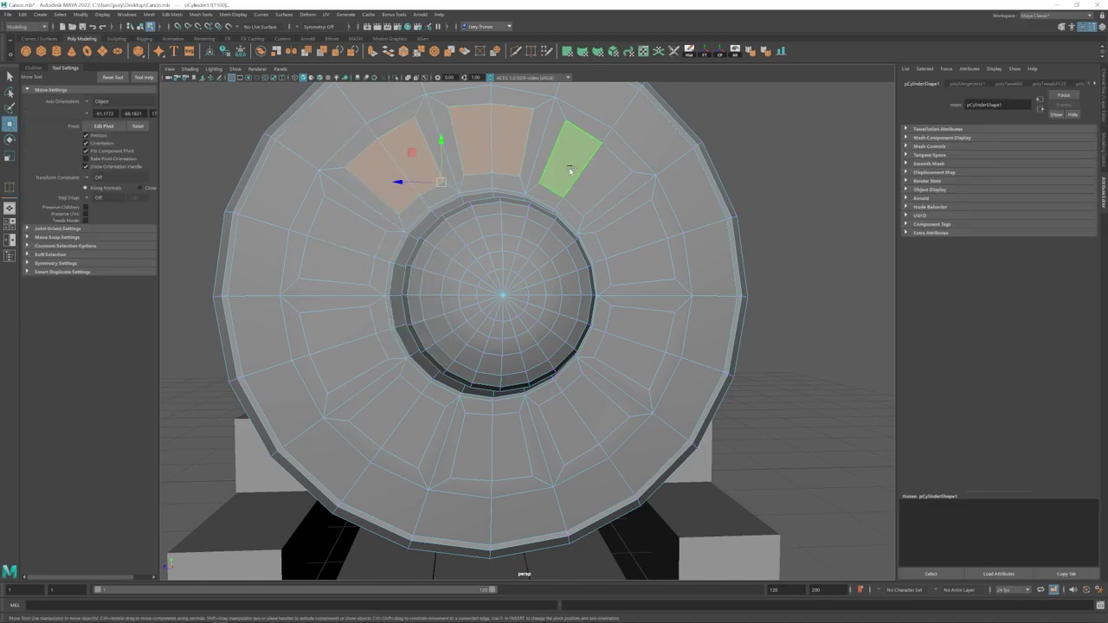
{"action": "left_click", "coordinate": [498, 450], "text": "shift"}
{"action": "left_click", "coordinate": [479, 450], "text": "shift"}
{"action": "left_click", "coordinate": [410, 426], "text": "shift"}
{"action": "left_click", "coordinate": [391, 410], "text": "shift"}
{"action": "left_click", "coordinate": [344, 361], "text": "shift"}
{"action": "left_click", "coordinate": [343, 331], "text": "shift"}
{"action": "left_click", "coordinate": [348, 265], "text": "shift"}
{"action": "left_click", "coordinate": [359, 245], "text": "shift"}
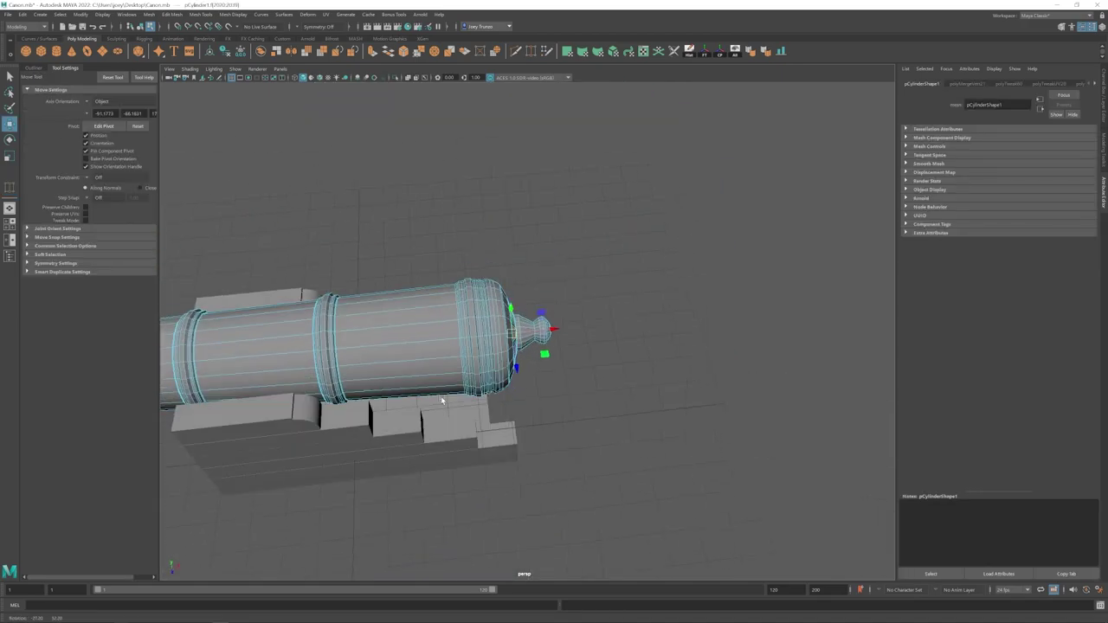
{"action": "scroll", "coordinate": [495, 475], "scroll_direction": "down", "scroll_amount": 5}
{"action": "scroll", "coordinate": [496, 475], "scroll_direction": "up", "scroll_amount": 8}
{"action": "left_click_drag", "start_coordinate": [495, 475], "coordinate": [519, 381], "text": "alt"}
{"action": "left_click_drag", "start_coordinate": [528, 323], "coordinate": [450, 346], "text": "shift"}
Step: Examine the recessed dome panels in smoothed display
{"action": "right_click_drag", "start_coordinate": [450, 347], "coordinate": [485, 316]}
{"action": "key", "text": "3"}
{"action": "left_click", "coordinate": [485, 416]}
{"action": "scroll", "coordinate": [448, 372], "scroll_direction": "down", "scroll_amount": 6}
{"action": "scroll", "coordinate": [406, 302], "scroll_direction": "up", "scroll_amount": 8}
{"action": "left_click_drag", "start_coordinate": [448, 372], "coordinate": [424, 251], "text": "alt"}
Step: Select the vertices at the outer ends of the dome's panels from the side view, excluding those elsewhere on the barrel
{"action": "left_click", "coordinate": [407, 302]}
{"action": "key", "text": "1"}
{"action": "right_click_drag", "start_coordinate": [424, 249], "coordinate": [400, 249]}
{"action": "left_click_drag", "start_coordinate": [413, 250], "coordinate": [652, 493], "text": "alt"}
{"action": "scroll", "coordinate": [496, 274], "scroll_direction": "down", "scroll_amount": 4}
{"action": "key", "text": "space"}
{"action": "key", "text": "space"}
{"action": "scroll", "coordinate": [602, 251], "scroll_direction": "up", "scroll_amount": 10}
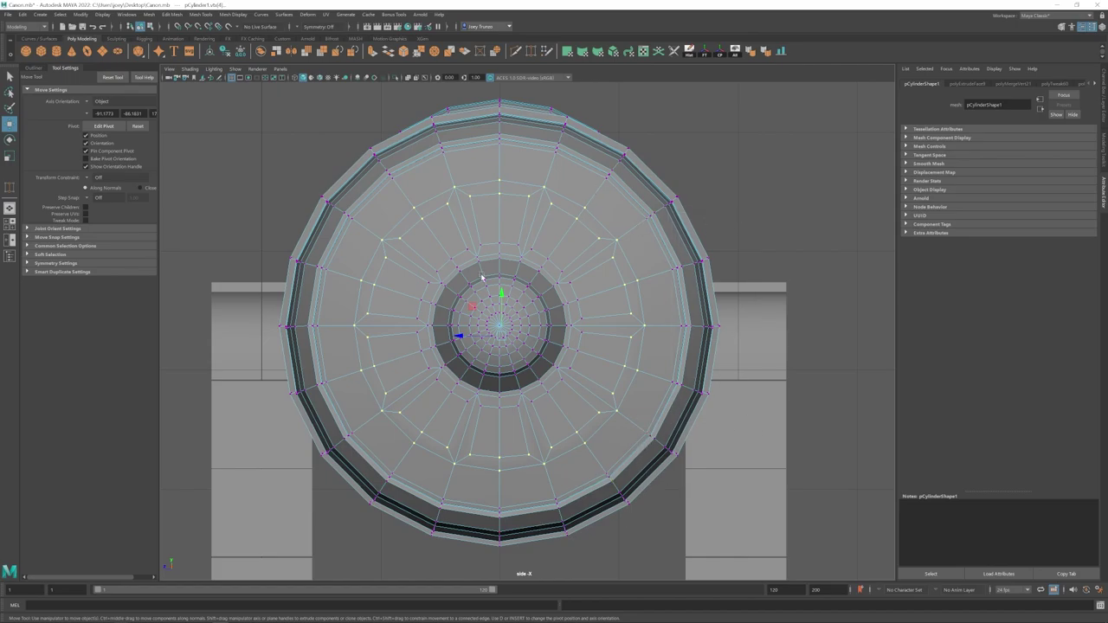
{"action": "key", "text": "space"}
{"action": "key", "text": "space"}
{"action": "left_click_drag", "start_coordinate": [730, 208], "coordinate": [832, 227], "text": "alt"}
{"action": "left_click_drag", "start_coordinate": [272, 185], "coordinate": [576, 435], "text": "ctrl"}
Step: Try to scale the selected panel vertices with the transform constraint set to Edge
{"action": "left_click_drag", "start_coordinate": [567, 420], "coordinate": [544, 386], "text": "alt"}
{"action": "right_click_drag", "start_coordinate": [545, 386], "coordinate": [925, 247], "text": "alt"}
{"action": "key", "text": "r"}
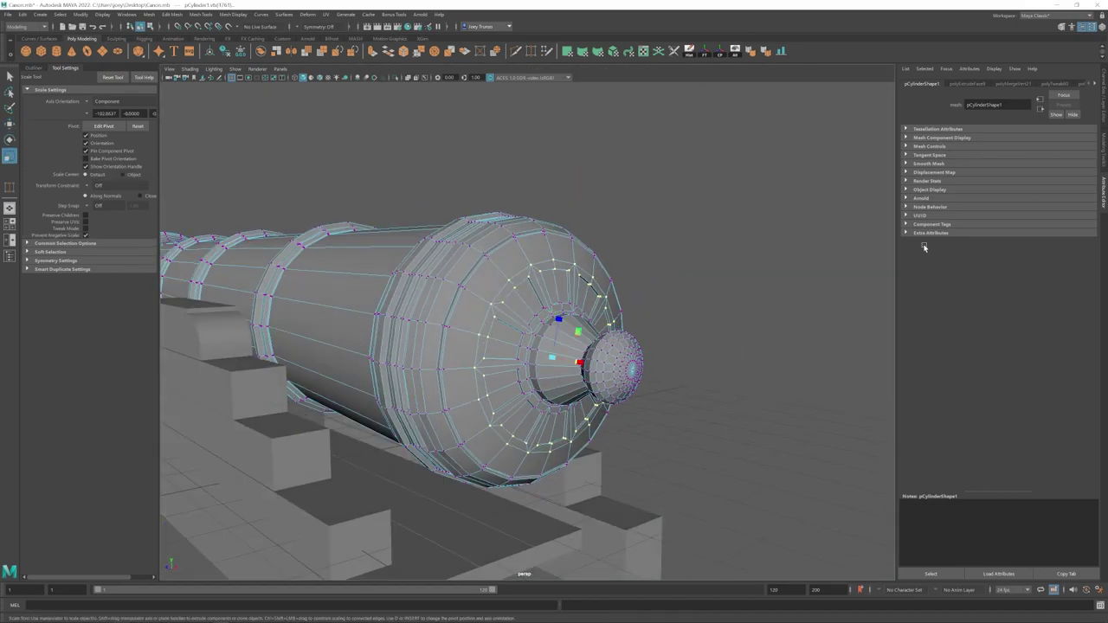
{"action": "left_click", "coordinate": [1104, 151]}
{"action": "left_click_drag", "start_coordinate": [618, 382], "coordinate": [613, 362]}
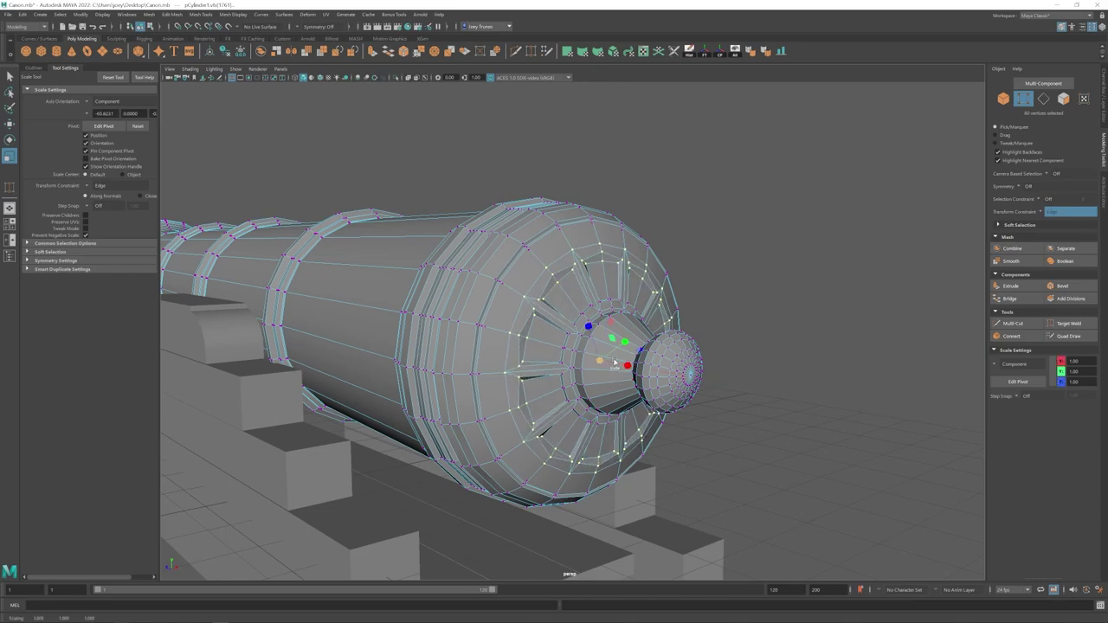
{"action": "key", "text": "ctrl+z"}
Step: Nudge the selected panel vertices with the Move tool and check the smoothed dome
{"action": "left_click_drag", "start_coordinate": [609, 367], "coordinate": [645, 366], "text": "alt"}
{"action": "key", "text": "w"}
{"action": "mouse_move", "coordinate": [610, 362]}
{"action": "left_mouse_down"}
{"action": "mouse_move", "coordinate": [569, 368]}
{"action": "mouse_move", "coordinate": [612, 365]}
{"action": "left_mouse_up"}
{"action": "key", "text": "3"}
{"action": "key", "text": "r"}
{"action": "key", "text": "w"}
{"action": "left_click_drag", "start_coordinate": [613, 364], "coordinate": [554, 373], "text": "alt"}
{"action": "left_click", "coordinate": [712, 257]}
{"action": "right_click_drag", "start_coordinate": [713, 257], "coordinate": [537, 462], "text": "alt"}
{"action": "key", "text": "F8"}
{"action": "left_click_drag", "start_coordinate": [511, 388], "coordinate": [545, 376], "text": "alt"}
Step: Shift the recessed panel faces around the dome slightly along the barrel's axis
{"action": "right_click_drag", "start_coordinate": [545, 375], "coordinate": [545, 409]}
{"action": "key", "text": "1"}
{"action": "left_click_drag", "start_coordinate": [544, 376], "coordinate": [533, 405], "text": "alt"}
{"action": "left_click", "coordinate": [528, 278]}
{"action": "left_click", "coordinate": [553, 267], "text": "shift"}
{"action": "left_click_drag", "start_coordinate": [654, 271], "coordinate": [666, 275], "text": "shift"}
{"action": "left_click_drag", "start_coordinate": [690, 314], "coordinate": [693, 327], "text": "shift"}
{"action": "left_click_drag", "start_coordinate": [693, 373], "coordinate": [687, 387], "text": "shift"}
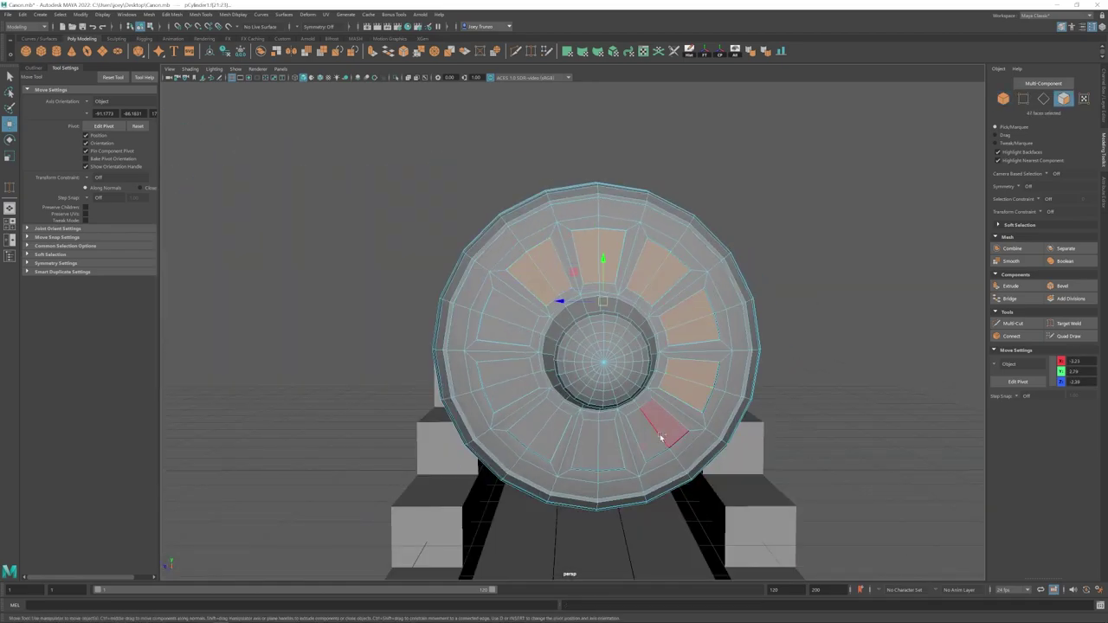
{"action": "left_click_drag", "start_coordinate": [505, 333], "coordinate": [504, 335], "text": "shift"}
{"action": "left_click_drag", "start_coordinate": [505, 336], "coordinate": [641, 347], "text": "alt"}
{"action": "left_click_drag", "start_coordinate": [267, 228], "coordinate": [649, 506], "text": "ctrl"}
{"action": "left_click_drag", "start_coordinate": [606, 498], "coordinate": [633, 470], "text": "alt"}
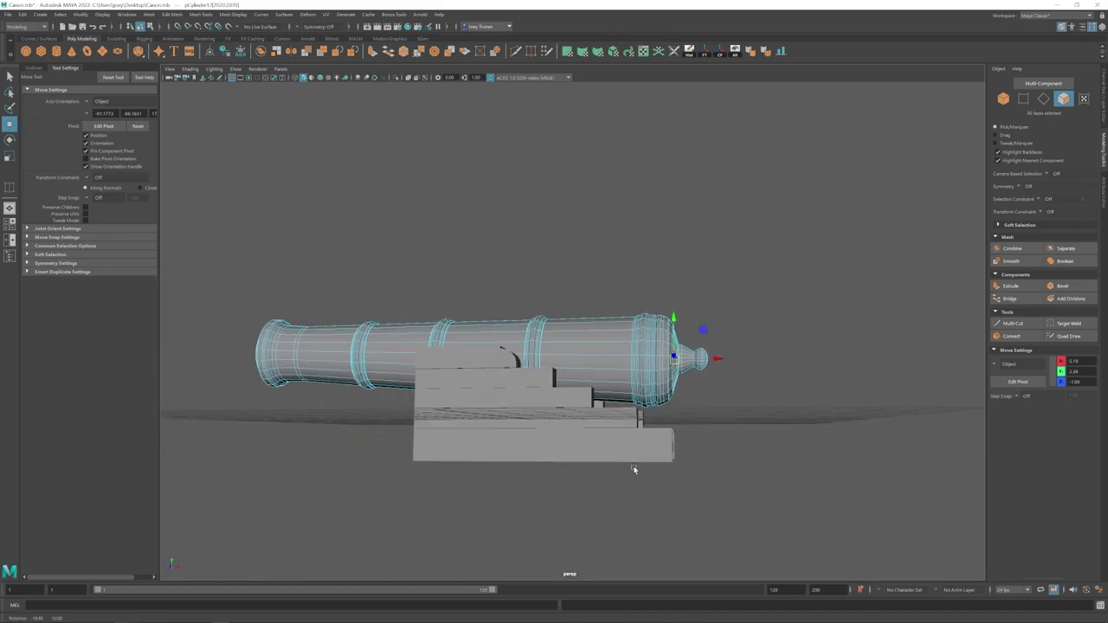
{"action": "right_click_drag", "start_coordinate": [633, 470], "coordinate": [704, 477], "text": "alt"}
{"action": "left_click_drag", "start_coordinate": [703, 477], "coordinate": [623, 451], "text": "alt"}
{"action": "left_click_drag", "start_coordinate": [664, 362], "coordinate": [666, 365]}
Step: Return to object mode and view the whole smoothed cannon from a distance
{"action": "right_click_drag", "start_coordinate": [666, 365], "coordinate": [700, 332]}
{"action": "key", "text": "3"}
{"action": "left_click", "coordinate": [699, 298]}
{"action": "right_click_drag", "start_coordinate": [641, 312], "coordinate": [354, 346], "text": "alt"}
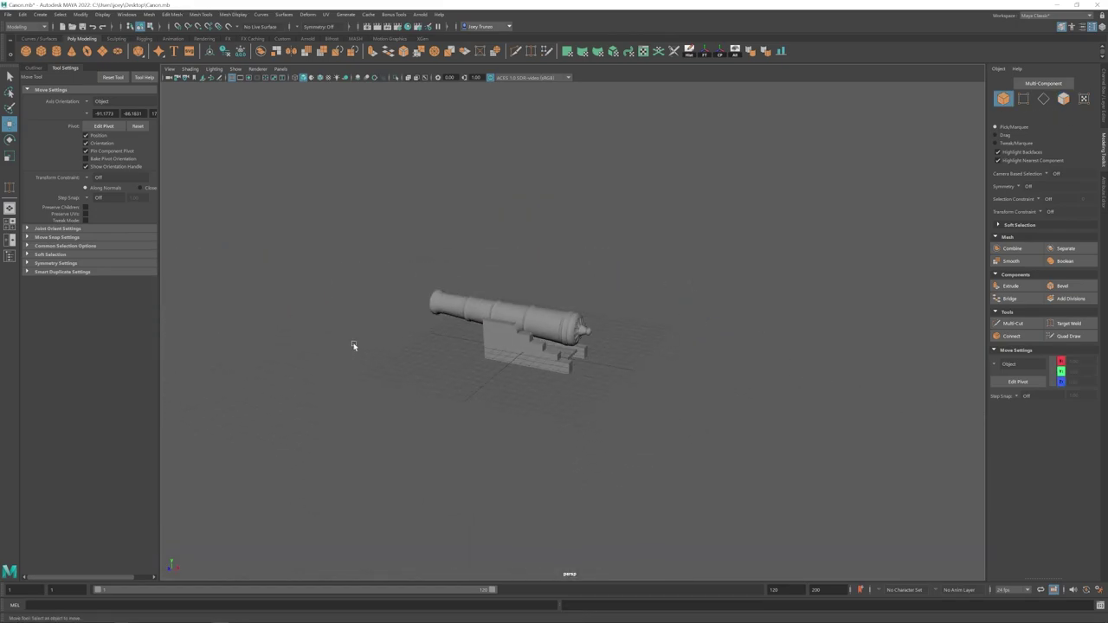
{"action": "left_click_drag", "start_coordinate": [353, 346], "coordinate": [327, 349], "text": "alt"}
Step: Move the edge loop where the neck meets the knob along the axis toward the knob
{"action": "right_click_drag", "start_coordinate": [327, 349], "coordinate": [663, 425], "text": "alt"}
{"action": "left_click_drag", "start_coordinate": [663, 425], "coordinate": [524, 334], "text": "alt"}
{"action": "left_click", "coordinate": [518, 325]}
{"action": "key", "text": "1"}
{"action": "right_click_drag", "start_coordinate": [518, 329], "coordinate": [517, 299]}
{"action": "left_click", "coordinate": [509, 330]}
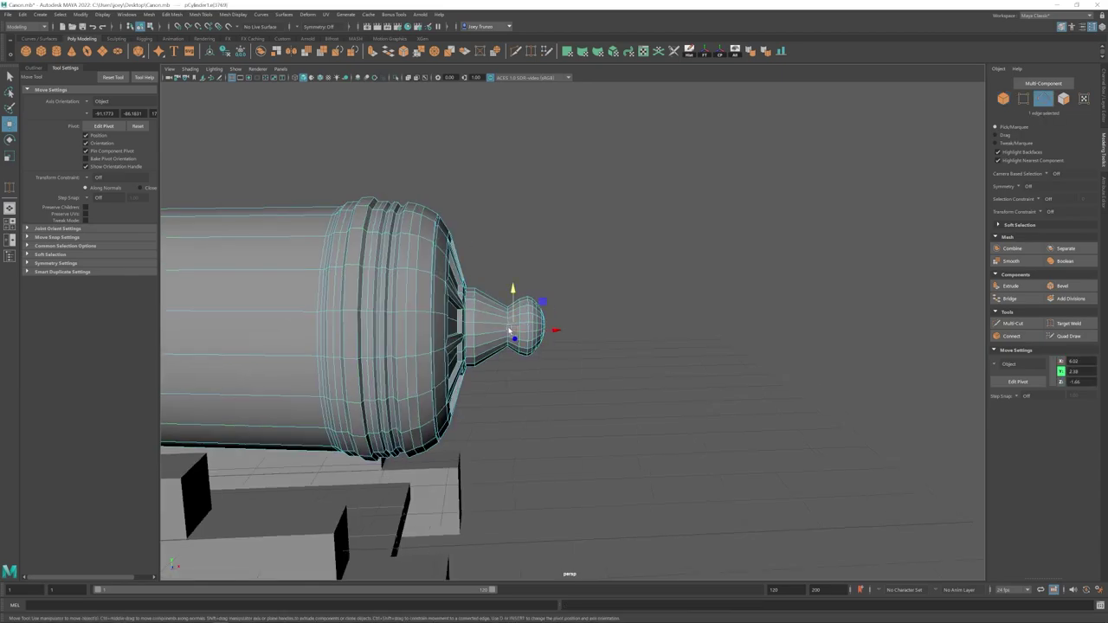
{"action": "key", "text": "q"}
{"action": "double_click", "coordinate": [508, 341]}
{"action": "key", "text": "w"}
{"action": "left_click_drag", "start_coordinate": [546, 327], "coordinate": [558, 332]}
{"action": "key", "text": "3"}
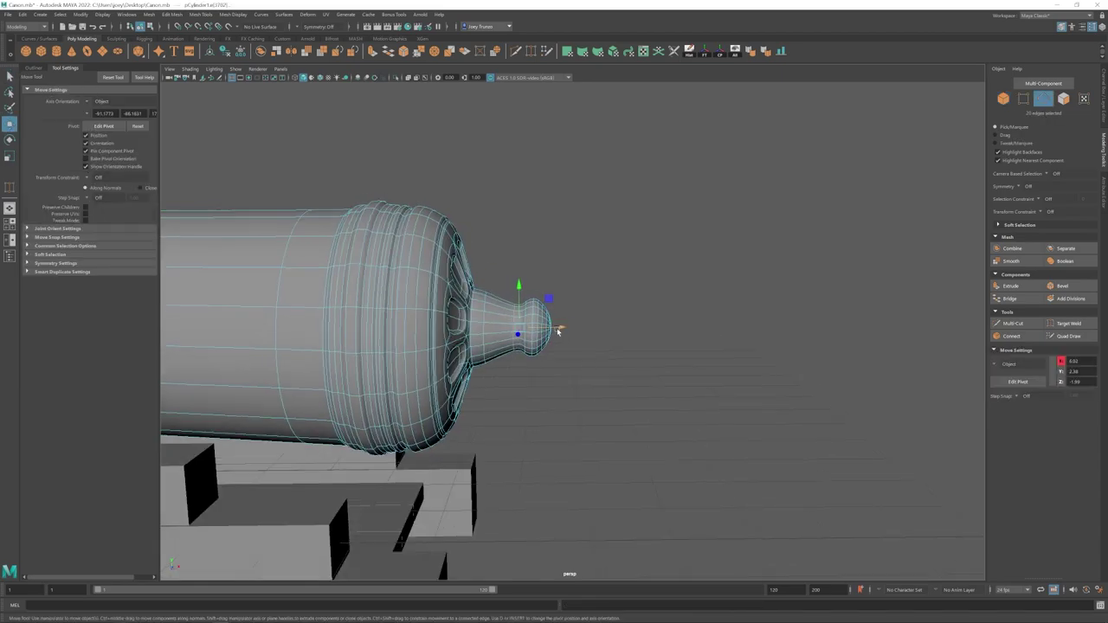
Step: Bevel the edge loop between neck and knob, reduce the bevel's size, and check the smoothed result
{"action": "key", "text": "1"}
{"action": "left_click", "coordinate": [172, 15]}
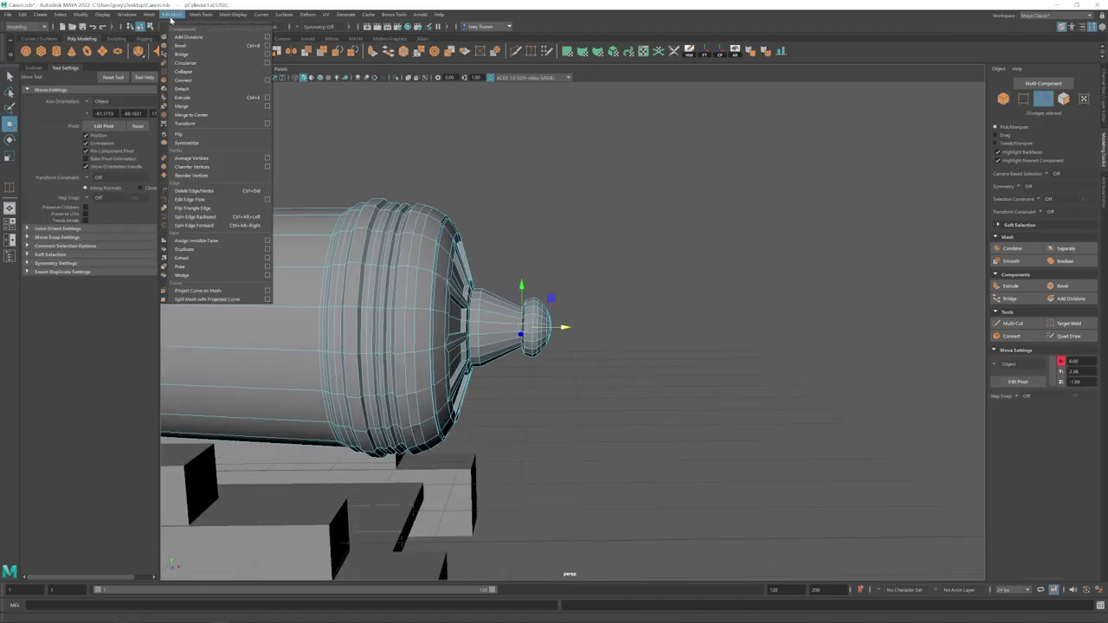
{"action": "left_click", "coordinate": [183, 45]}
{"action": "left_click", "coordinate": [1104, 192]}
{"action": "left_click_drag", "start_coordinate": [1045, 157], "coordinate": [1032, 157]}
{"action": "key", "text": "3"}
{"action": "key", "text": "q"}
{"action": "left_click", "coordinate": [556, 390]}
{"action": "scroll", "coordinate": [555, 389], "scroll_direction": "down", "scroll_amount": 5}
{"action": "mouse_move", "coordinate": [576, 385]}
{"action": "left_mouse_down", "text": "alt"}
{"action": "mouse_move", "coordinate": [549, 401]}
{"action": "mouse_move", "coordinate": [563, 378]}
{"action": "left_mouse_up", "text": "alt"}
{"action": "scroll", "coordinate": [563, 378], "scroll_direction": "up", "scroll_amount": 5}
Step: Stretch the vertices of the knob's rounded end along the barrel's axis and nudge them back toward the neck
{"action": "left_click", "coordinate": [416, 309]}
{"action": "key", "text": "1"}
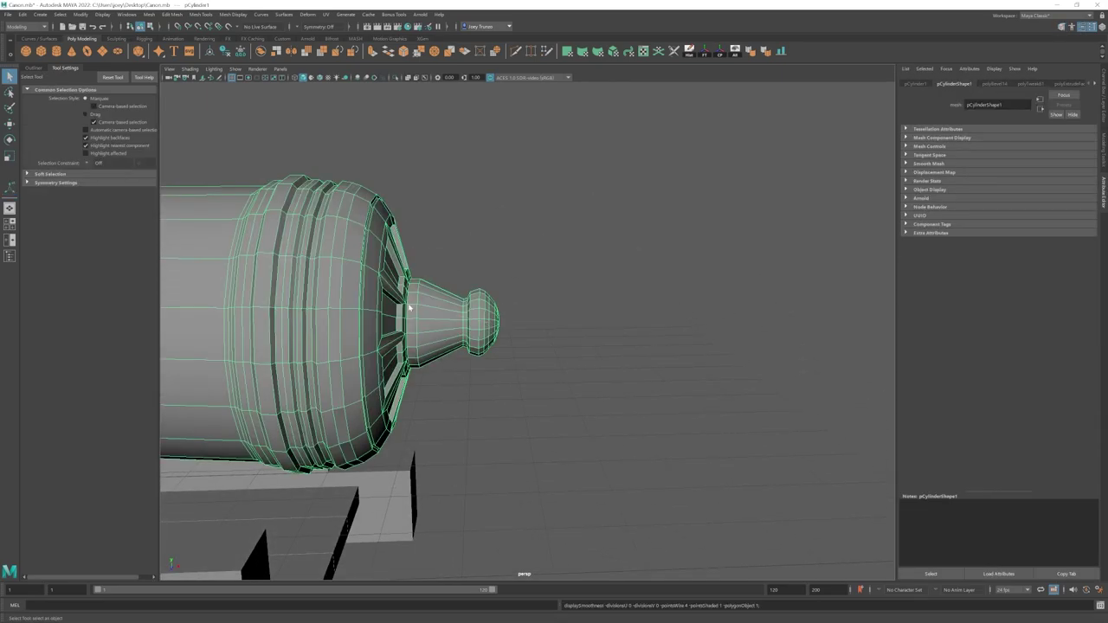
{"action": "right_click_drag", "start_coordinate": [416, 309], "coordinate": [368, 309]}
{"action": "left_click_drag", "start_coordinate": [539, 254], "coordinate": [477, 423]}
{"action": "key", "text": "r"}
{"action": "left_click", "coordinate": [105, 101]}
{"action": "left_click", "coordinate": [105, 109]}
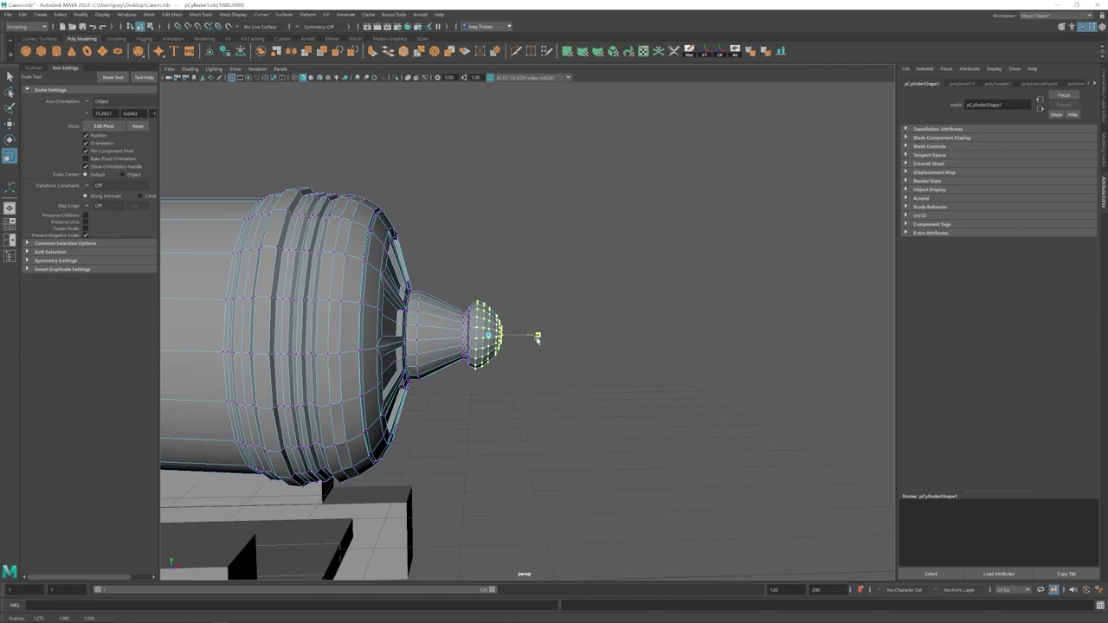
{"action": "key", "text": "w"}
{"action": "left_click_drag", "start_coordinate": [533, 339], "coordinate": [530, 338]}
Step: Scale the vertices at the knob's tip slightly along the barrel's axis and return to object mode
{"action": "left_click_drag", "start_coordinate": [545, 300], "coordinate": [493, 383]}
{"action": "left_click_drag", "start_coordinate": [554, 407], "coordinate": [573, 417], "text": "alt"}
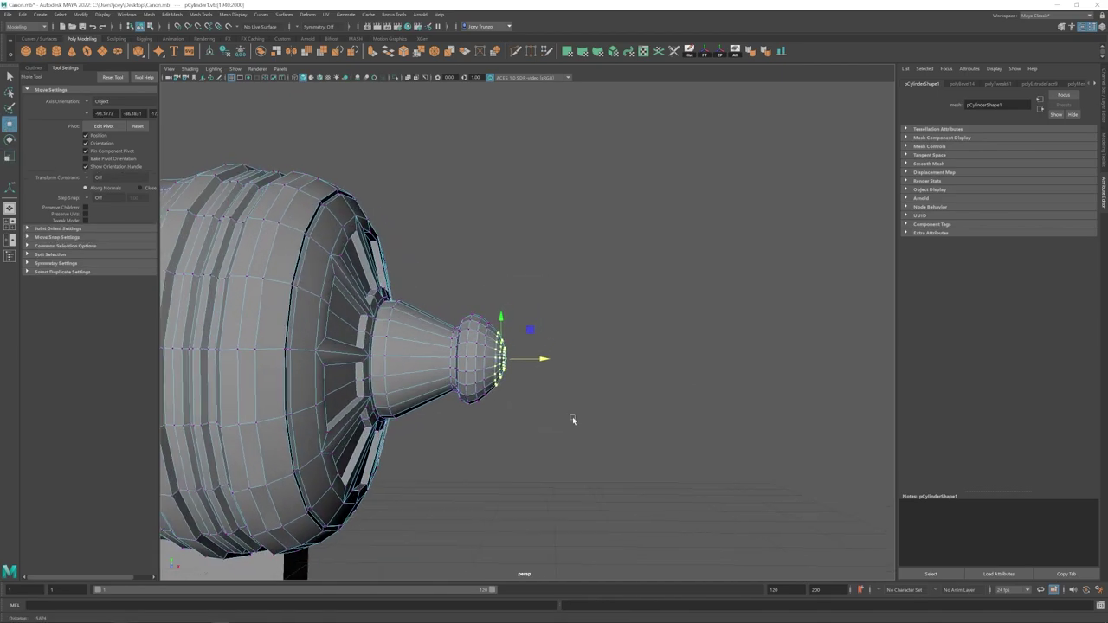
{"action": "key", "text": "r"}
{"action": "mouse_move", "coordinate": [534, 359]}
{"action": "left_mouse_down"}
{"action": "mouse_move", "coordinate": [552, 364]}
{"action": "mouse_move", "coordinate": [532, 358]}
{"action": "left_mouse_up"}
{"action": "key", "text": "w"}
{"action": "right_click_drag", "start_coordinate": [467, 355], "coordinate": [515, 324]}
{"action": "left_click", "coordinate": [554, 416]}
{"action": "left_click_drag", "start_coordinate": [554, 416], "coordinate": [442, 416], "text": "alt"}
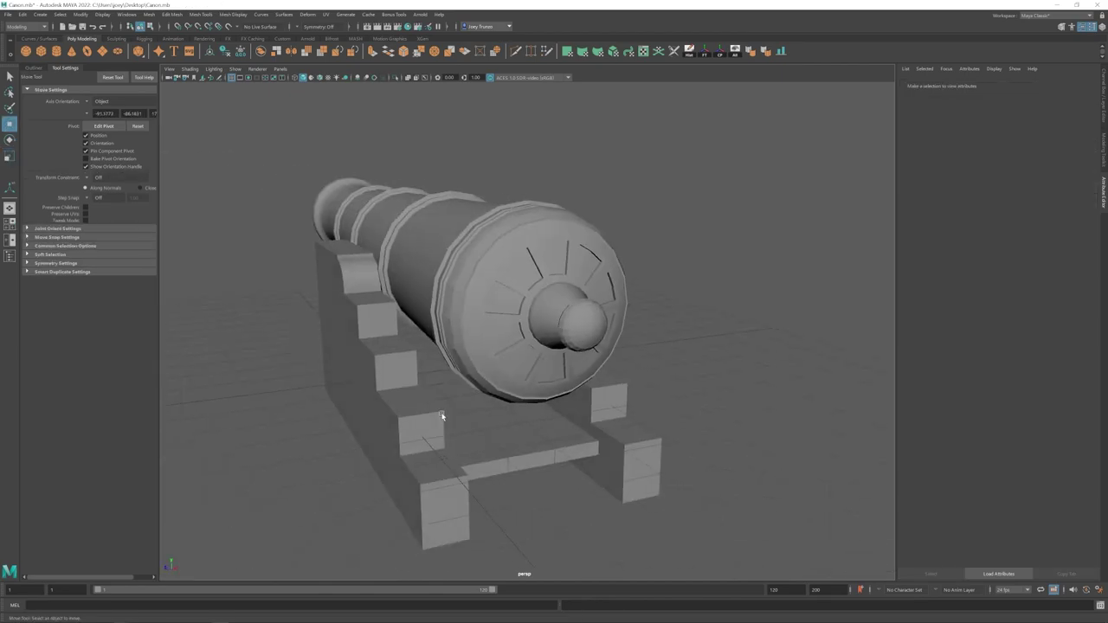
Step: Check the barrel in smooth preview, return to the unsmoothed mesh, and examine the neck behind the domed rear
{"action": "left_click", "coordinate": [468, 286]}
{"action": "key", "text": "3"}
{"action": "scroll", "coordinate": [389, 371], "scroll_direction": "down", "scroll_amount": 5}
{"action": "left_click", "coordinate": [425, 261]}
{"action": "key", "text": "1"}
{"action": "left_click_drag", "start_coordinate": [425, 262], "coordinate": [454, 223], "text": "alt"}
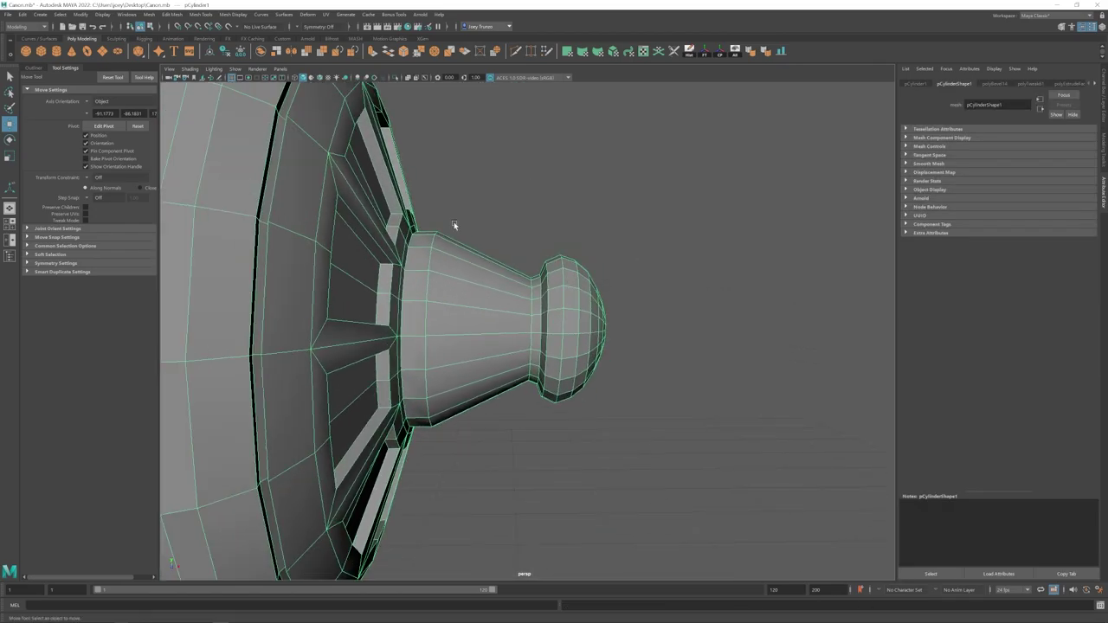
Step: Scale the edge loop near the neck's base, show the barrel smoothed, and return to object mode
{"action": "right_click_drag", "start_coordinate": [454, 222], "coordinate": [453, 187]}
{"action": "double_click", "coordinate": [429, 277]}
{"action": "key", "text": "r"}
{"action": "mouse_move", "coordinate": [437, 331]}
{"action": "left_mouse_down"}
{"action": "mouse_move", "coordinate": [368, 334]}
{"action": "mouse_move", "coordinate": [448, 343]}
{"action": "left_mouse_up"}
{"action": "double_click", "coordinate": [405, 327]}
{"action": "key", "text": "3"}
{"action": "scroll", "coordinate": [425, 320], "scroll_direction": "down", "scroll_amount": 4}
{"action": "key", "text": "w"}
{"action": "right_click_drag", "start_coordinate": [459, 347], "coordinate": [498, 318]}
{"action": "left_click", "coordinate": [498, 415]}
Step: Inspect the smoothed cannon from several sides and save the scene
{"action": "left_click_drag", "start_coordinate": [520, 412], "coordinate": [484, 415], "text": "alt"}
{"action": "scroll", "coordinate": [484, 415], "scroll_direction": "down", "scroll_amount": 8}
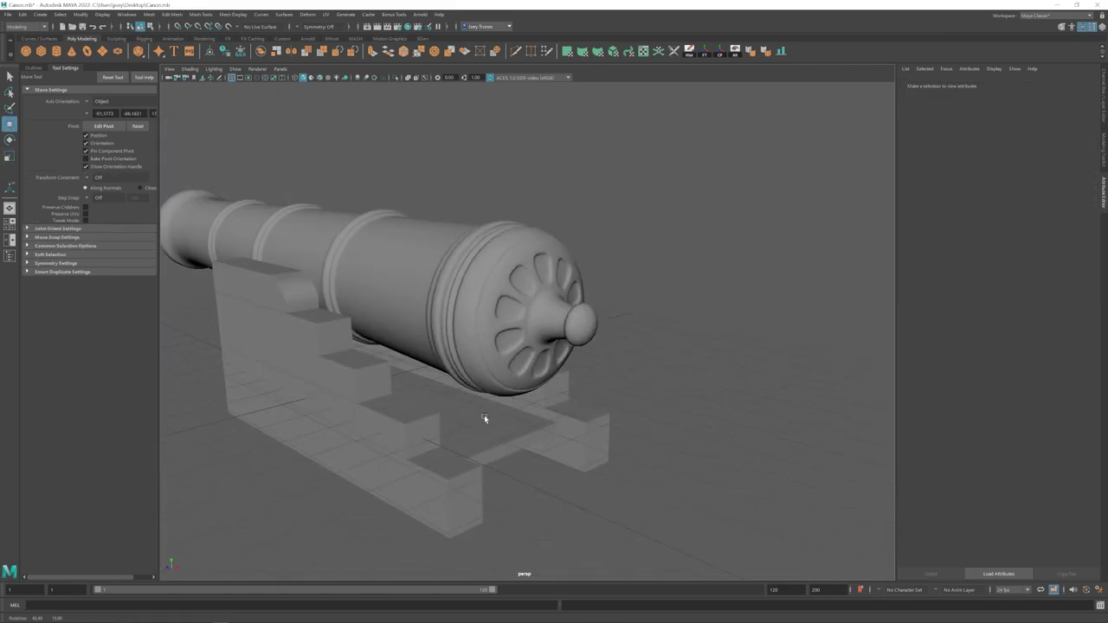
{"action": "scroll", "coordinate": [435, 365], "scroll_direction": "up", "scroll_amount": 3}
{"action": "left_click_drag", "start_coordinate": [435, 366], "coordinate": [492, 362], "text": "alt"}
{"action": "scroll", "coordinate": [332, 340], "scroll_direction": "down", "scroll_amount": 5}
{"action": "scroll", "coordinate": [491, 362], "scroll_direction": "up", "scroll_amount": 5}
{"action": "left_click_drag", "start_coordinate": [411, 343], "coordinate": [494, 274], "text": "alt"}
{"action": "scroll", "coordinate": [426, 344], "scroll_direction": "up", "scroll_amount": 5}
{"action": "key", "text": "ctrl+s"}
{"action": "scroll", "coordinate": [433, 345], "scroll_direction": "down", "scroll_amount": 5}
{"action": "scroll", "coordinate": [554, 294], "scroll_direction": "down", "scroll_amount": 3}
Step: Add a block and position it on the carriage's base beneath the barrel's rear
{"action": "left_click", "coordinate": [633, 284]}
{"action": "left_click_drag", "start_coordinate": [493, 274], "coordinate": [606, 329], "text": "alt"}
{"action": "middle_click_drag", "start_coordinate": [606, 328], "coordinate": [450, 278], "text": "alt"}
{"action": "left_click", "coordinate": [552, 383]}
{"action": "left_click", "coordinate": [526, 324]}
{"action": "left_click_drag", "start_coordinate": [554, 342], "coordinate": [495, 336], "text": "alt"}
{"action": "key", "text": "ctrl+d"}
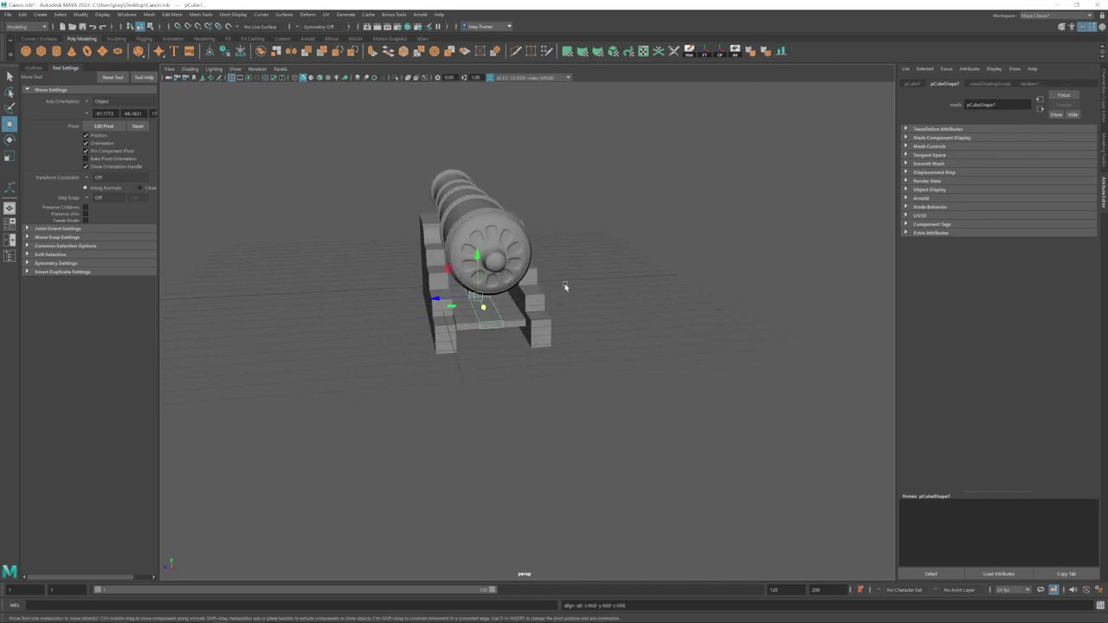
{"action": "left_click_drag", "start_coordinate": [563, 286], "coordinate": [632, 303], "text": "alt"}
{"action": "left_click_drag", "start_coordinate": [472, 327], "coordinate": [533, 336]}
{"action": "scroll", "coordinate": [520, 329], "scroll_direction": "up", "scroll_amount": 5}
{"action": "left_click_drag", "start_coordinate": [483, 291], "coordinate": [522, 246]}
Step: Lower the block's top vertices on the muzzle side to slope it into a wedge
{"action": "right_click_drag", "start_coordinate": [511, 266], "coordinate": [465, 265]}
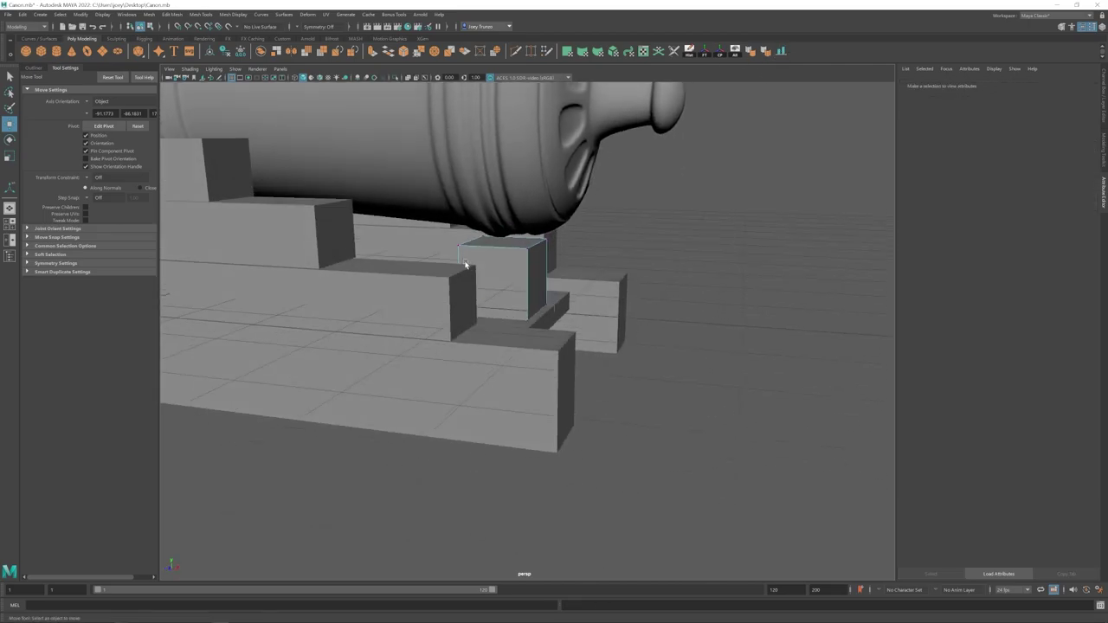
{"action": "left_click_drag", "start_coordinate": [446, 227], "coordinate": [531, 260]}
{"action": "left_click_drag", "start_coordinate": [530, 259], "coordinate": [550, 285], "text": "alt"}
{"action": "left_click_drag", "start_coordinate": [401, 267], "coordinate": [507, 395]}
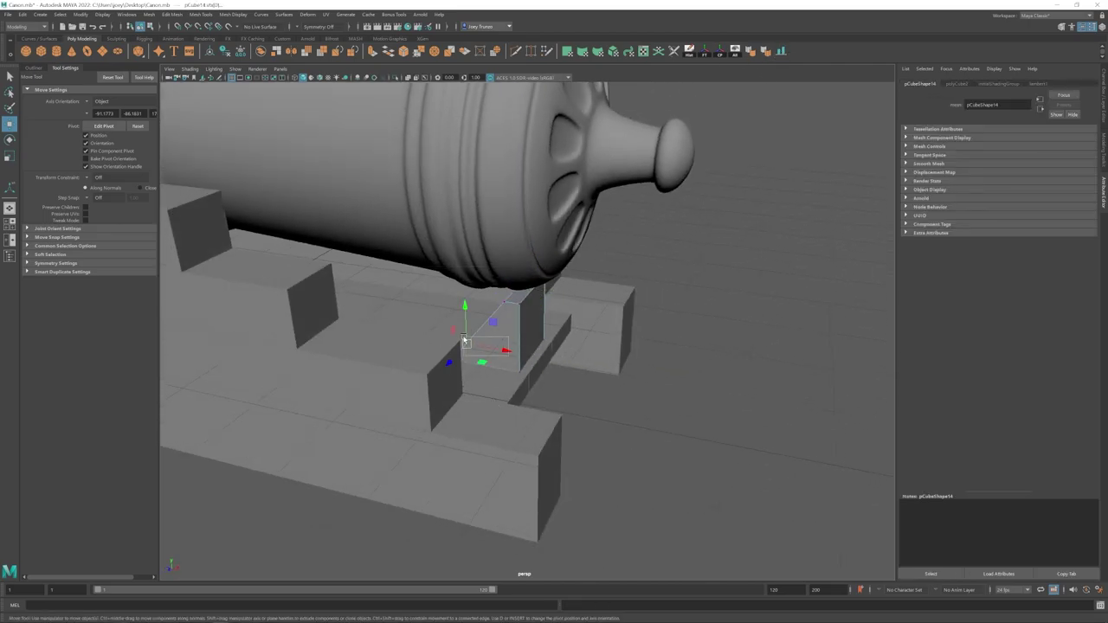
{"action": "left_click_drag", "start_coordinate": [462, 344], "coordinate": [464, 345]}
{"action": "scroll", "coordinate": [485, 346], "scroll_direction": "down", "scroll_amount": 5}
{"action": "left_click_drag", "start_coordinate": [572, 345], "coordinate": [494, 386], "text": "alt"}
{"action": "scroll", "coordinate": [489, 320], "scroll_direction": "up", "scroll_amount": 2}
Step: Adjust the height of the wedge's top rear vertices to fit against the barrel's underside
{"action": "left_click", "coordinate": [502, 314]}
{"action": "key", "text": "r"}
{"action": "key", "text": "w"}
{"action": "left_click", "coordinate": [596, 321]}
{"action": "left_click_drag", "start_coordinate": [585, 364], "coordinate": [676, 299], "text": "alt"}
{"action": "left_click", "coordinate": [594, 321]}
{"action": "left_click_drag", "start_coordinate": [605, 321], "coordinate": [576, 323], "text": "alt"}
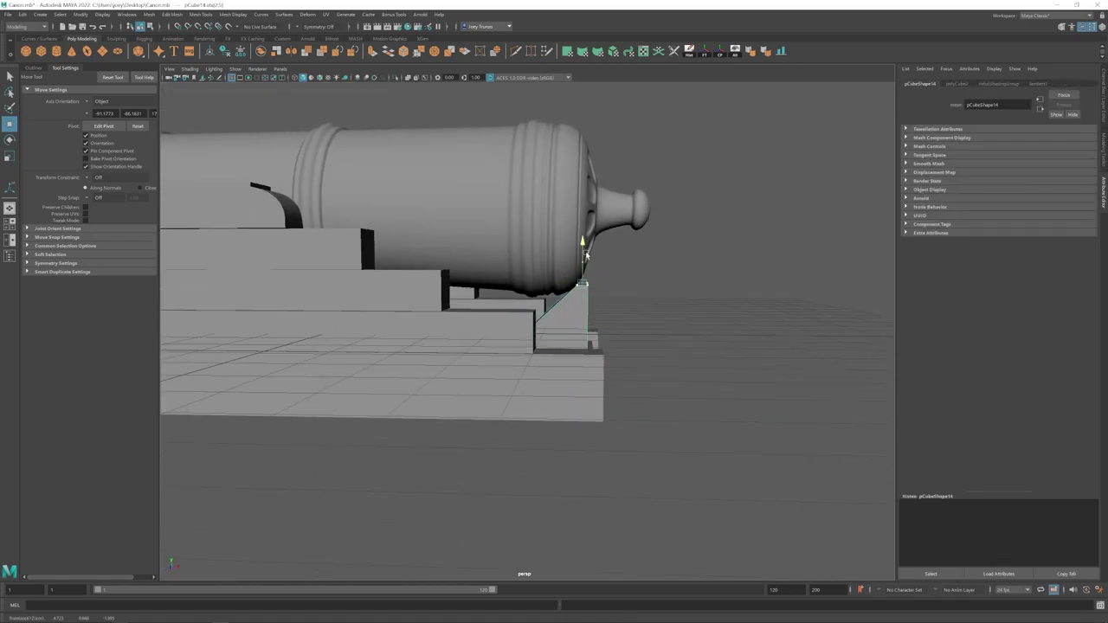
{"action": "left_click_drag", "start_coordinate": [590, 245], "coordinate": [589, 246]}
{"action": "left_click_drag", "start_coordinate": [461, 403], "coordinate": [456, 425], "text": "alt"}
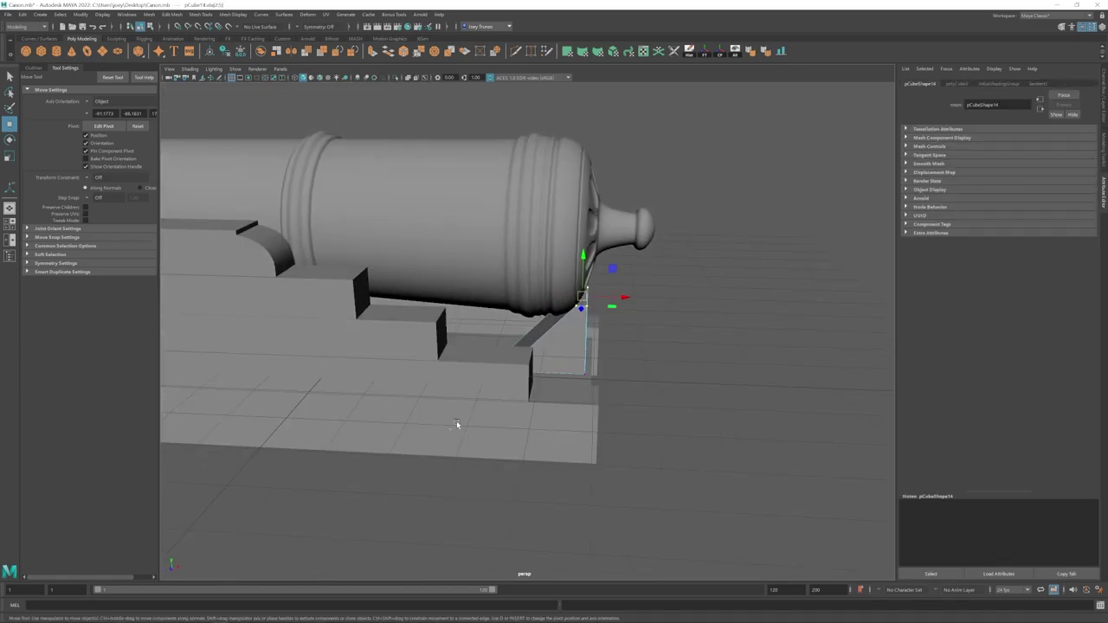
{"action": "left_click_drag", "start_coordinate": [494, 346], "coordinate": [495, 346]}
Step: Select the vertices at the wedge's rear end and move them slightly backward along the carriage
{"action": "right_click_drag", "start_coordinate": [573, 350], "coordinate": [600, 340]}
{"action": "left_click_drag", "start_coordinate": [606, 341], "coordinate": [556, 371], "text": "alt"}
{"action": "left_click", "coordinate": [561, 367]}
{"action": "right_click_drag", "start_coordinate": [590, 277], "coordinate": [589, 277]}
{"action": "left_click_drag", "start_coordinate": [428, 348], "coordinate": [595, 410]}
{"action": "left_click_drag", "start_coordinate": [579, 374], "coordinate": [644, 372], "text": "alt"}
{"action": "right_click_drag", "start_coordinate": [563, 399], "coordinate": [523, 399]}
{"action": "left_click_drag", "start_coordinate": [691, 290], "coordinate": [535, 485]}
{"action": "left_click_drag", "start_coordinate": [633, 384], "coordinate": [646, 388]}
Step: Adjust the wedge's width by scaling its vertices across the carriage
{"action": "scroll", "coordinate": [563, 390], "scroll_direction": "down", "scroll_amount": 5}
{"action": "left_click_drag", "start_coordinate": [497, 390], "coordinate": [452, 197], "text": "alt"}
{"action": "left_click", "coordinate": [761, 204]}
{"action": "left_click_drag", "start_coordinate": [580, 186], "coordinate": [548, 187], "text": "alt"}
{"action": "left_click_drag", "start_coordinate": [675, 197], "coordinate": [619, 368], "text": "shift"}
{"action": "key", "text": "r"}
{"action": "left_click_drag", "start_coordinate": [573, 285], "coordinate": [571, 287]}
{"action": "left_click_drag", "start_coordinate": [511, 192], "coordinate": [569, 192], "text": "alt"}
{"action": "left_click_drag", "start_coordinate": [554, 284], "coordinate": [548, 286]}
{"action": "key", "text": "w"}
Step: Examine how the wedge sits between the carriage's sides and beneath the barrel, from the rear and the side
{"action": "left_click", "coordinate": [645, 368]}
{"action": "left_click_drag", "start_coordinate": [640, 364], "coordinate": [598, 346], "text": "alt"}
{"action": "left_click", "coordinate": [581, 279]}
{"action": "left_click_drag", "start_coordinate": [554, 186], "coordinate": [504, 387]}
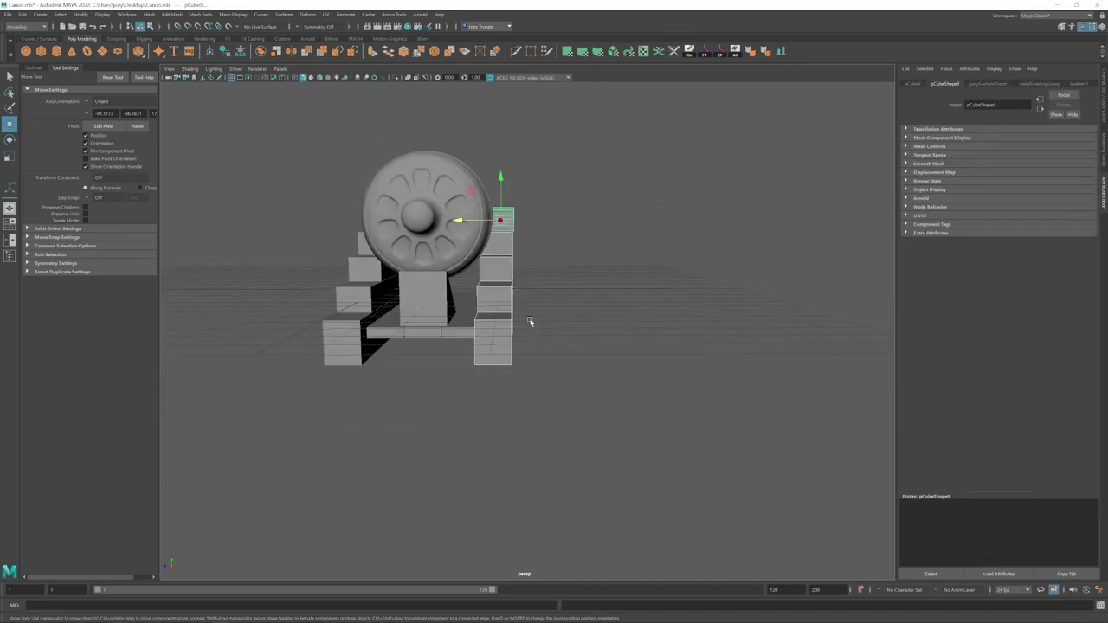
{"action": "left_click", "coordinate": [305, 282]}
{"action": "left_click_drag", "start_coordinate": [312, 276], "coordinate": [432, 278], "text": "alt"}
{"action": "left_click", "coordinate": [599, 316]}
{"action": "middle_click_drag", "start_coordinate": [606, 309], "coordinate": [547, 318], "text": "alt"}
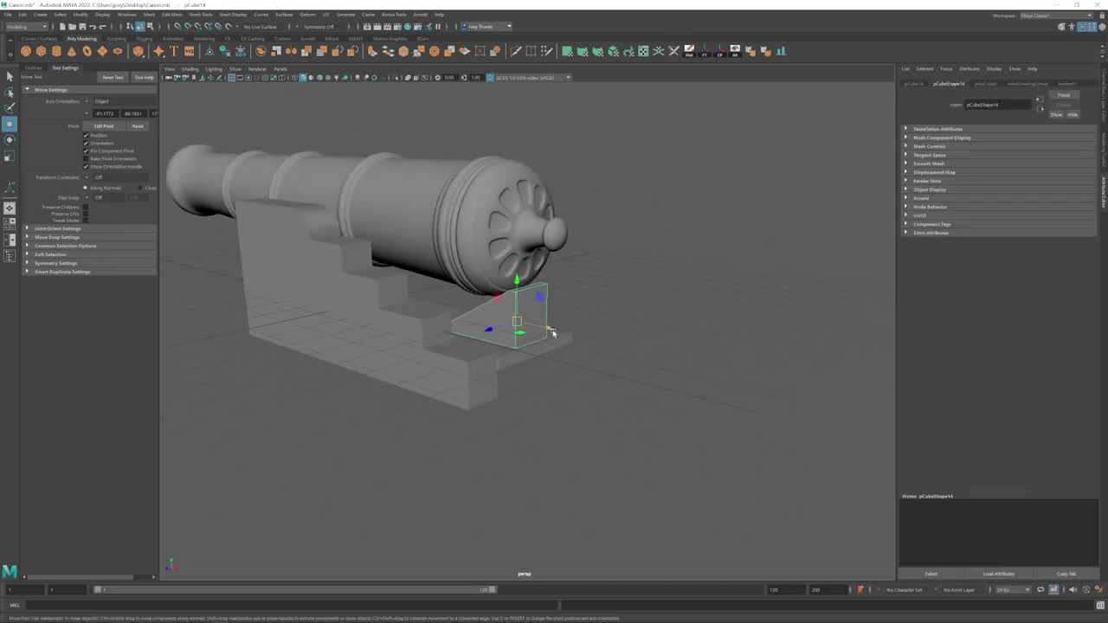
{"action": "left_click_drag", "start_coordinate": [553, 333], "coordinate": [571, 349], "text": "alt"}
{"action": "right_click_drag", "start_coordinate": [337, 238], "coordinate": [542, 367], "text": "alt"}
{"action": "left_click", "coordinate": [201, 15]}
{"action": "left_click", "coordinate": [269, 21]}
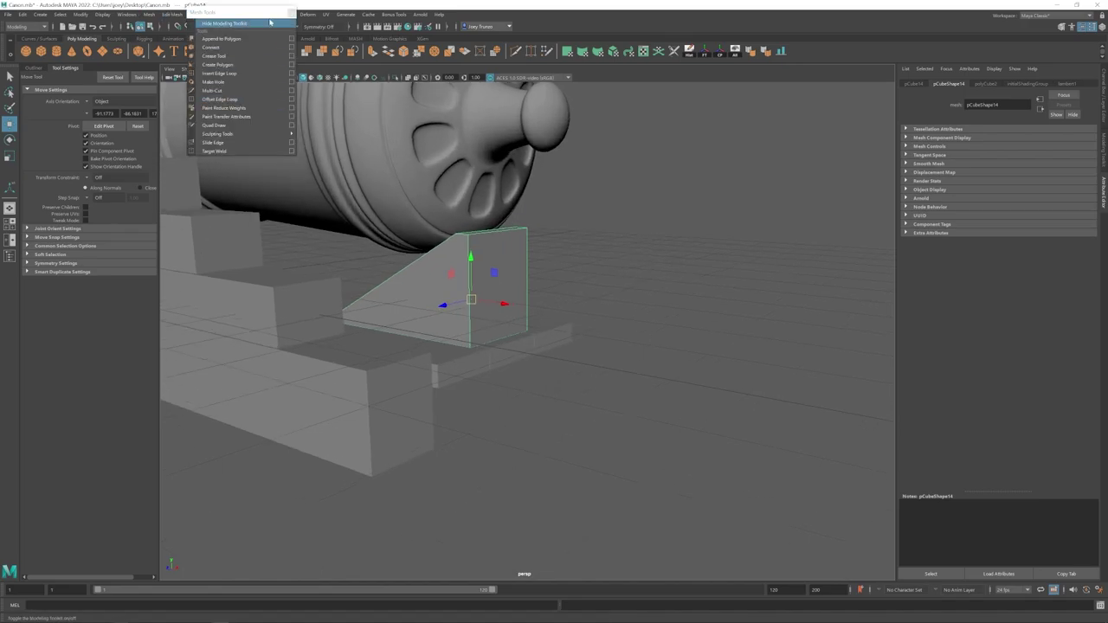
{"action": "left_click", "coordinate": [292, 13]}
{"action": "key", "text": "r"}
{"action": "left_click_drag", "start_coordinate": [432, 299], "coordinate": [339, 293], "text": "alt"}
{"action": "right_click_drag", "start_coordinate": [432, 320], "coordinate": [351, 296], "text": "alt"}
{"action": "right_click_drag", "start_coordinate": [433, 286], "coordinate": [502, 311], "text": "alt"}
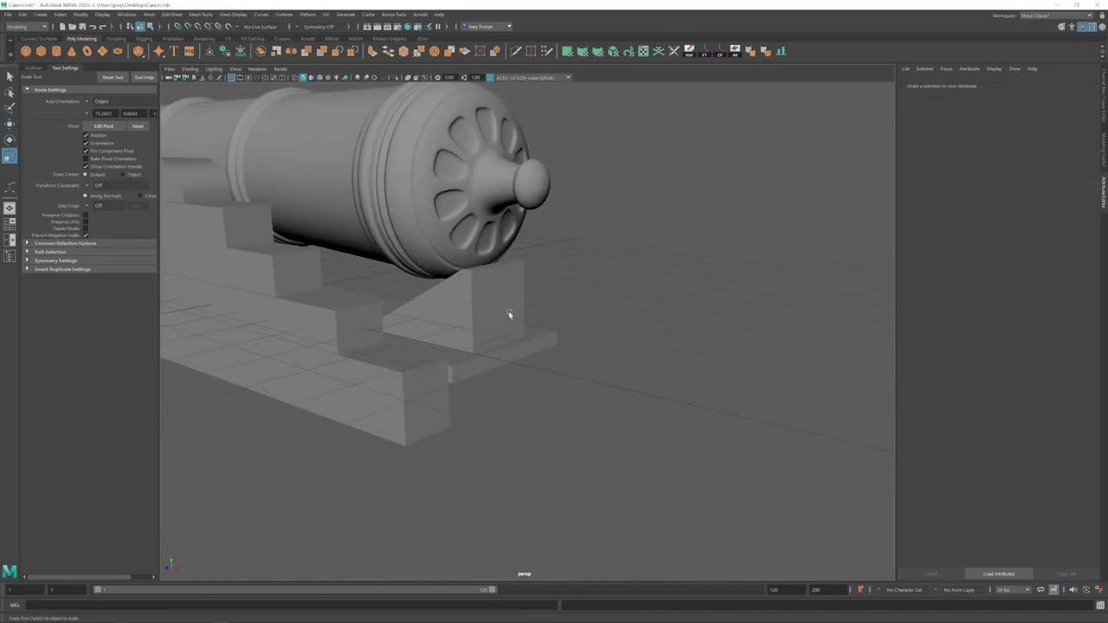
Step: Move the rear end vertices of the carriage's base planks and bottom side rails slightly farther back
{"action": "left_click", "coordinate": [509, 314]}
{"action": "left_click_drag", "start_coordinate": [390, 299], "coordinate": [466, 283], "text": "alt"}
{"action": "right_click_drag", "start_coordinate": [466, 283], "coordinate": [563, 299], "text": "alt"}
{"action": "key", "text": "F9"}
{"action": "left_click", "coordinate": [706, 268]}
{"action": "left_click_drag", "start_coordinate": [654, 286], "coordinate": [580, 303], "text": "alt"}
{"action": "right_click_drag", "start_coordinate": [597, 381], "coordinate": [576, 372], "text": "alt"}
{"action": "left_click", "coordinate": [554, 334]}
{"action": "left_click_drag", "start_coordinate": [584, 325], "coordinate": [595, 329]}
{"action": "middle_click_drag", "start_coordinate": [595, 346], "coordinate": [536, 318], "text": "alt"}
{"action": "left_click", "coordinate": [546, 324]}
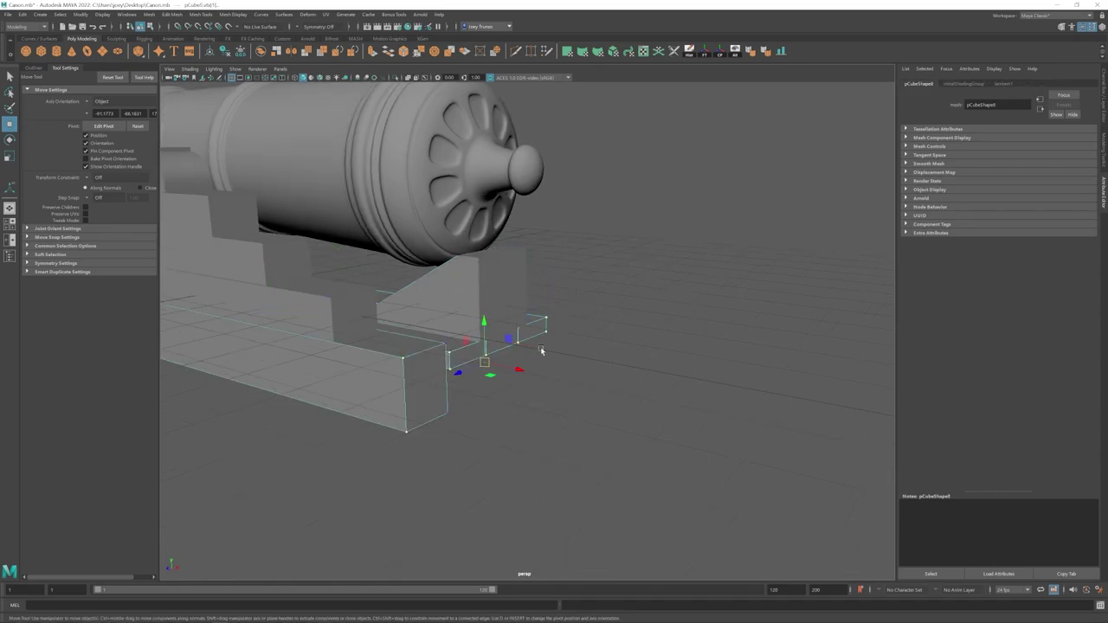
{"action": "left_click_drag", "start_coordinate": [541, 350], "coordinate": [626, 352], "text": "alt"}
{"action": "left_click_drag", "start_coordinate": [626, 356], "coordinate": [639, 360]}
{"action": "right_click_drag", "start_coordinate": [639, 361], "coordinate": [485, 348], "text": "alt"}
Step: Nudge the wedge block and its top rear vertices into place beneath the barrel and clear the selection
{"action": "left_click_drag", "start_coordinate": [485, 348], "coordinate": [508, 355], "text": "alt"}
{"action": "left_click", "coordinate": [569, 320]}
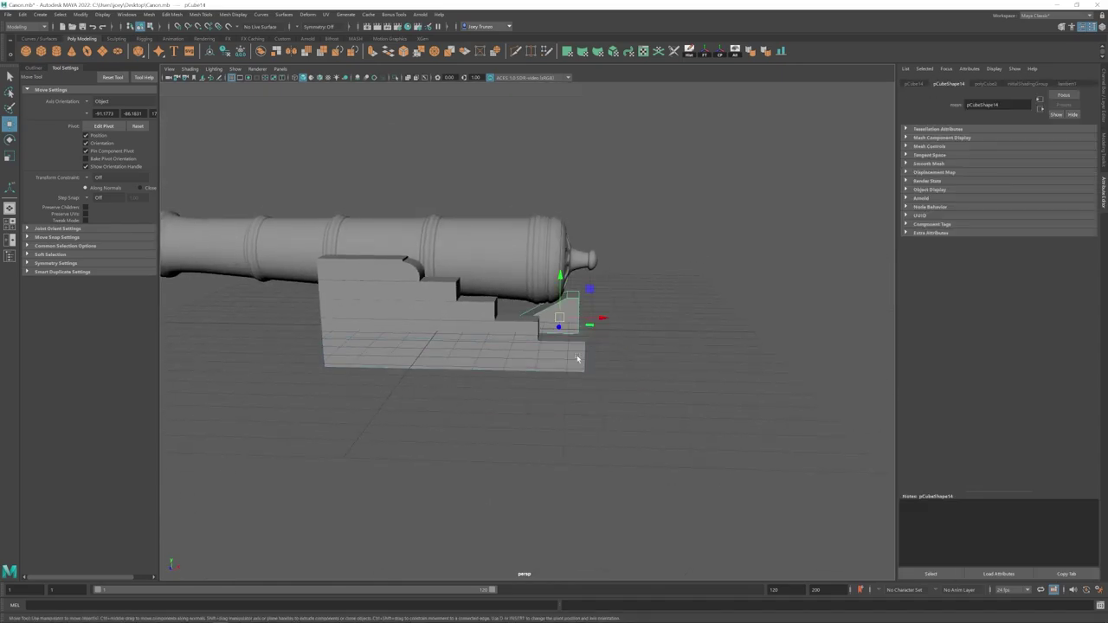
{"action": "mouse_move", "coordinate": [585, 327]}
{"action": "left_mouse_down"}
{"action": "mouse_move", "coordinate": [574, 327]}
{"action": "mouse_move", "coordinate": [585, 329]}
{"action": "left_mouse_up"}
{"action": "left_click_drag", "start_coordinate": [532, 371], "coordinate": [549, 349], "text": "alt"}
{"action": "right_click_drag", "start_coordinate": [548, 349], "coordinate": [648, 343], "text": "alt"}
{"action": "left_click_drag", "start_coordinate": [648, 344], "coordinate": [638, 343], "text": "alt"}
{"action": "left_click_drag", "start_coordinate": [631, 287], "coordinate": [595, 309]}
{"action": "left_click_drag", "start_coordinate": [611, 260], "coordinate": [611, 261]}
{"action": "right_click_drag", "start_coordinate": [529, 238], "coordinate": [485, 259], "text": "alt"}
{"action": "left_click", "coordinate": [584, 235]}
{"action": "left_click", "coordinate": [598, 251]}
Step: Insert an edge loop around the barrel between the two rings above the carriage's top step
{"action": "left_click_drag", "start_coordinate": [597, 259], "coordinate": [494, 337], "text": "alt"}
{"action": "right_click_drag", "start_coordinate": [494, 338], "coordinate": [554, 303], "text": "alt"}
{"action": "left_click", "coordinate": [477, 227]}
{"action": "left_click_drag", "start_coordinate": [477, 228], "coordinate": [528, 227], "text": "alt"}
{"action": "left_click", "coordinate": [231, 16]}
{"action": "left_click", "coordinate": [227, 84]}
{"action": "left_click_drag", "start_coordinate": [498, 303], "coordinate": [514, 299], "text": "alt"}
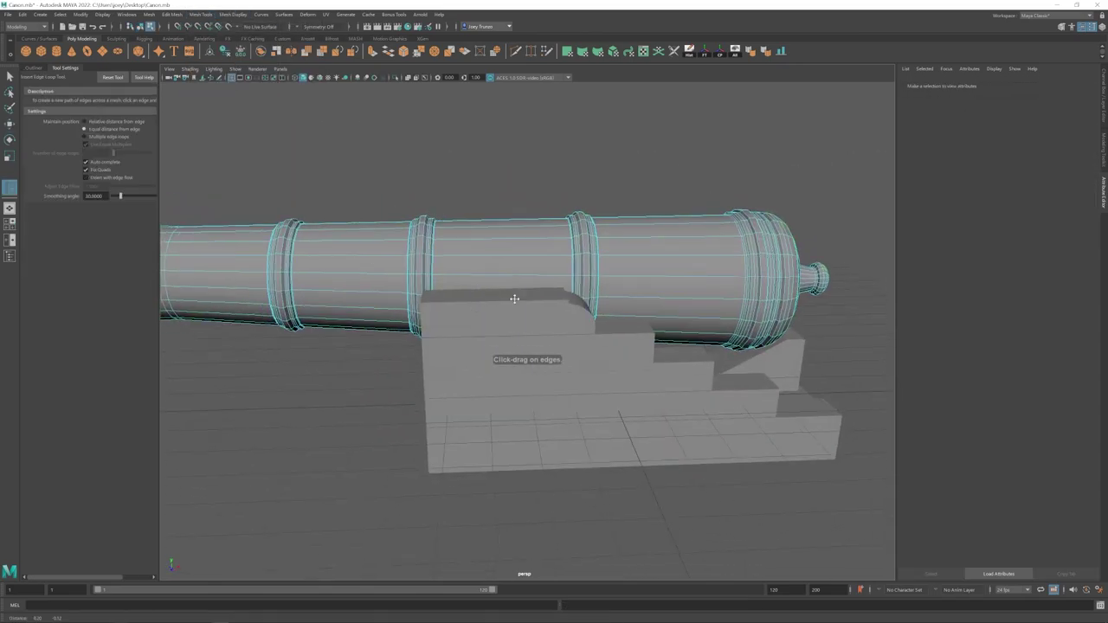
{"action": "middle_click_drag", "start_coordinate": [514, 299], "coordinate": [517, 264], "text": "alt"}
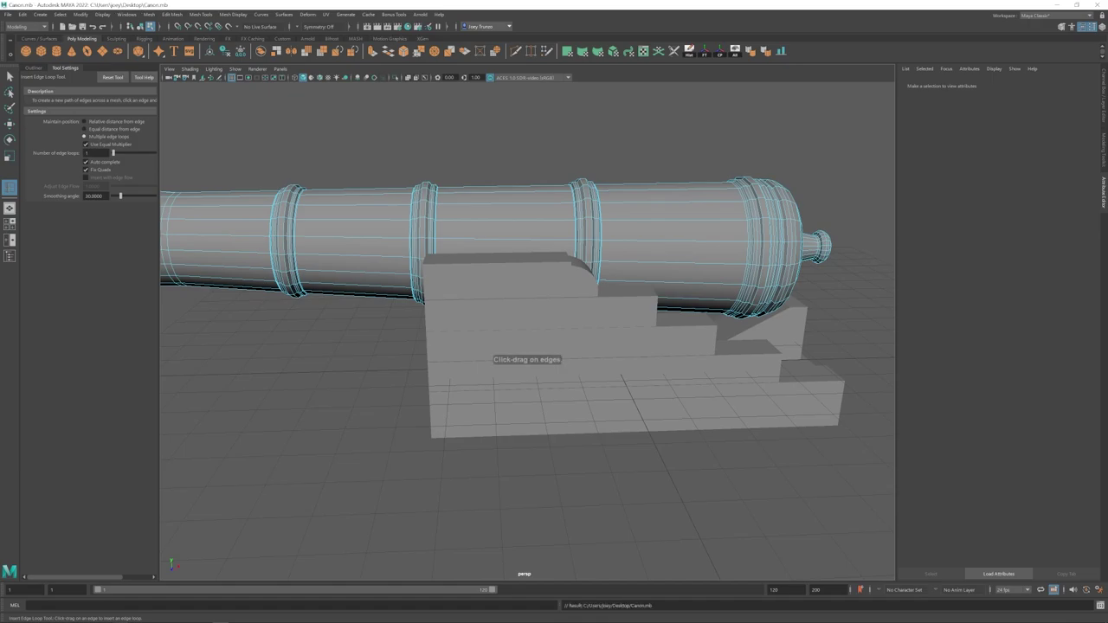
{"action": "key", "text": "w"}
{"action": "middle_click_drag", "start_coordinate": [518, 255], "coordinate": [491, 269], "text": "alt"}
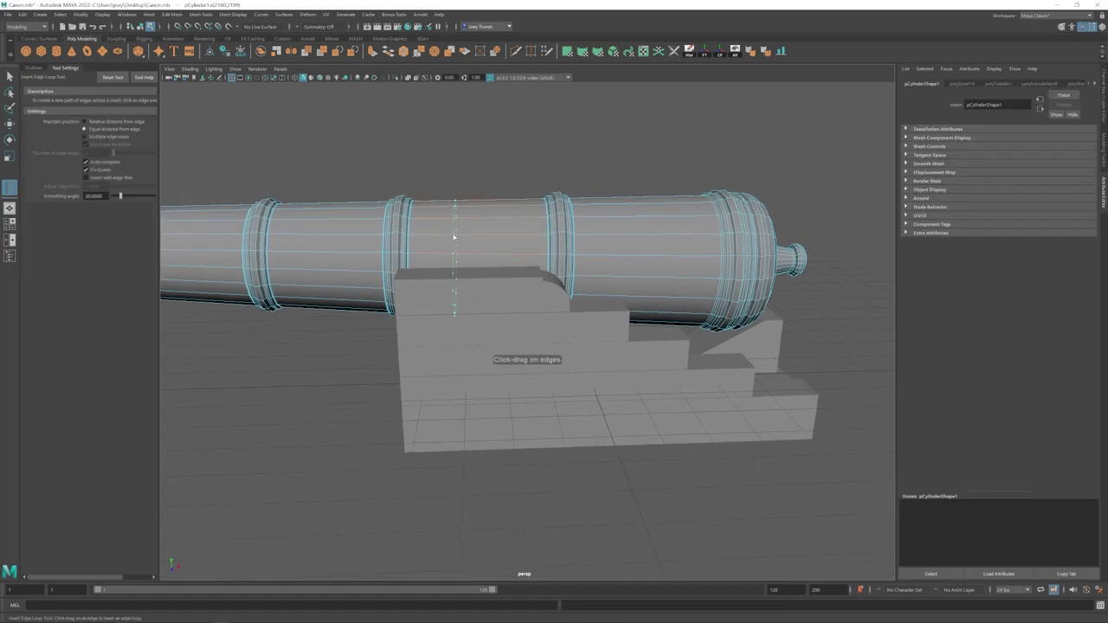
{"action": "left_click_drag", "start_coordinate": [454, 237], "coordinate": [455, 239]}
Step: Add more closely spaced edge loops around the barrel beside the first one above the carriage's top step
{"action": "middle_click_drag", "start_coordinate": [455, 242], "coordinate": [482, 245], "text": "alt"}
{"action": "left_click_drag", "start_coordinate": [482, 245], "coordinate": [485, 242], "text": "alt"}
{"action": "middle_click_drag", "start_coordinate": [457, 262], "coordinate": [486, 269], "text": "alt"}
{"action": "right_click_drag", "start_coordinate": [486, 270], "coordinate": [510, 290], "text": "alt"}
{"action": "key", "text": "w"}
{"action": "left_click_drag", "start_coordinate": [514, 287], "coordinate": [598, 294], "text": "alt"}
{"action": "right_click_drag", "start_coordinate": [597, 294], "coordinate": [621, 386], "text": "alt"}
{"action": "left_click_drag", "start_coordinate": [621, 387], "coordinate": [497, 250], "text": "alt"}
{"action": "left_click", "coordinate": [388, 277]}
{"action": "left_click", "coordinate": [497, 250]}
{"action": "key", "text": "w"}
{"action": "mouse_move", "coordinate": [433, 279]}
{"action": "left_mouse_down", "text": "alt"}
{"action": "mouse_move", "coordinate": [485, 276]}
{"action": "mouse_move", "coordinate": [525, 242]}
{"action": "mouse_move", "coordinate": [511, 281]}
{"action": "mouse_move", "coordinate": [448, 279]}
{"action": "left_mouse_up", "text": "alt"}
Step: Isolate the barrel in the perspective view for face editing
{"action": "key", "text": "F9"}
{"action": "scroll", "coordinate": [524, 263], "scroll_direction": "down", "scroll_amount": 1}
{"action": "left_click", "coordinate": [398, 78]}
{"action": "left_click", "coordinate": [397, 79]}
{"action": "key", "text": "F8"}
{"action": "left_click", "coordinate": [755, 206]}
{"action": "left_click", "coordinate": [475, 286]}
{"action": "left_click", "coordinate": [398, 79]}
Step: Select the square patch of side faces between the new edge loops on the barrel
{"action": "left_click_drag", "start_coordinate": [530, 278], "coordinate": [477, 287], "text": "alt"}
{"action": "right_click_drag", "start_coordinate": [477, 288], "coordinate": [479, 315]}
{"action": "left_click_drag", "start_coordinate": [479, 315], "coordinate": [574, 296], "text": "alt"}
{"action": "key", "text": "space"}
{"action": "key", "text": "space"}
{"action": "key", "text": "f"}
{"action": "scroll", "coordinate": [542, 346], "scroll_direction": "up", "scroll_amount": 6}
{"action": "scroll", "coordinate": [544, 321], "scroll_direction": "down", "scroll_amount": 6}
{"action": "key", "text": "space"}
{"action": "key", "text": "space"}
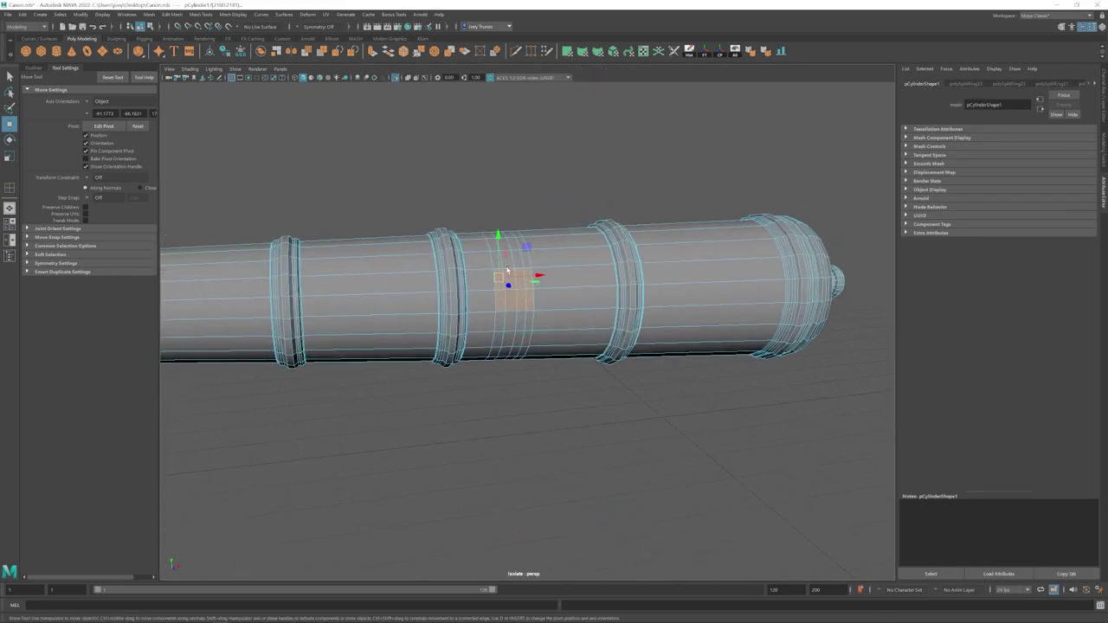
{"action": "left_click", "coordinate": [436, 51]}
{"action": "mouse_move", "coordinate": [498, 275]}
{"action": "left_mouse_down", "text": "alt"}
{"action": "mouse_move", "coordinate": [547, 283]}
{"action": "mouse_move", "coordinate": [475, 280]}
{"action": "mouse_move", "coordinate": [495, 288]}
{"action": "left_mouse_up", "text": "alt"}
{"action": "scroll", "coordinate": [543, 314], "scroll_direction": "up", "scroll_amount": 3}
{"action": "key", "text": "ctrl+z"}
{"action": "key", "text": "ctrl+z"}
Step: Select the square face patch between the new loops in the wireframe front view and Circularize it
{"action": "key", "text": "space"}
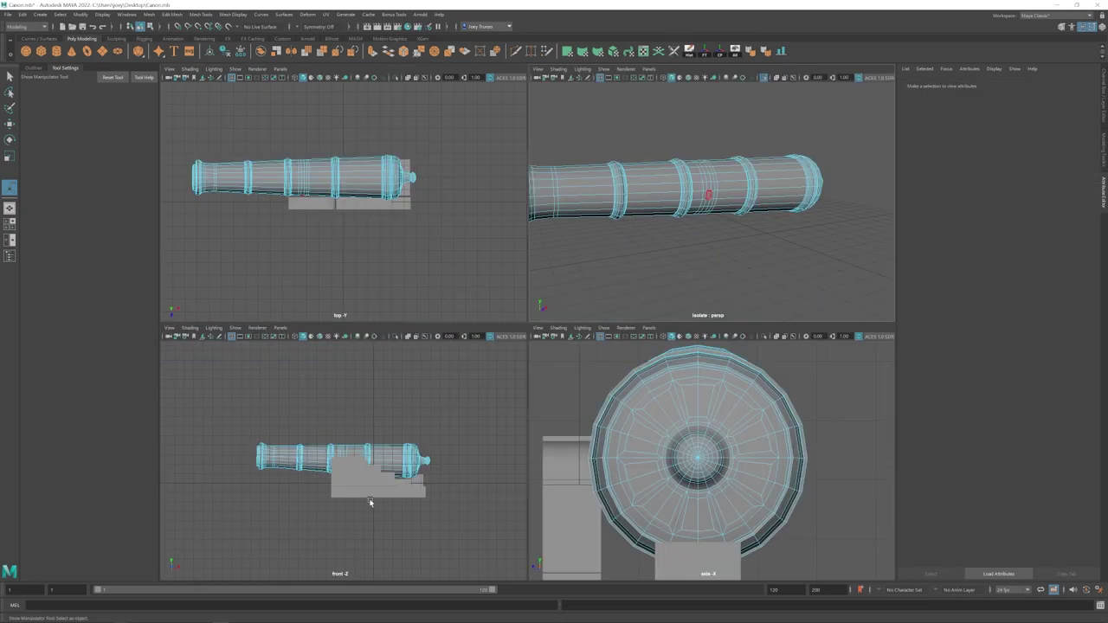
{"action": "key", "text": "space"}
{"action": "scroll", "coordinate": [504, 310], "scroll_direction": "up", "scroll_amount": 6}
{"action": "key", "text": "4"}
{"action": "left_click", "coordinate": [545, 332]}
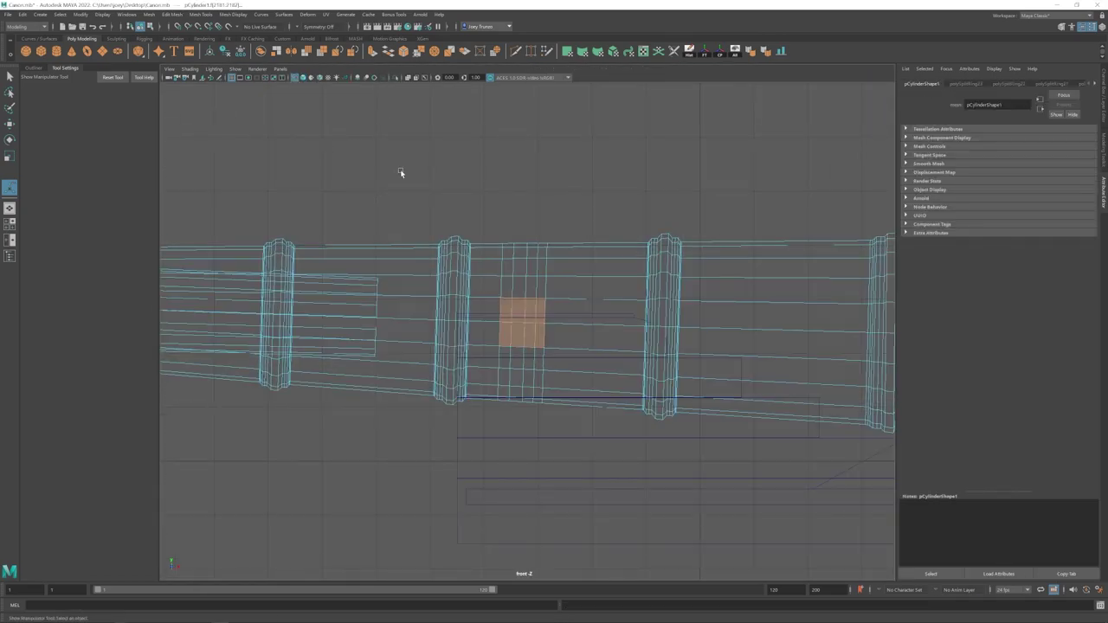
{"action": "left_click", "coordinate": [496, 54]}
Step: Extrude the circular patches outward from the barrel's sides by scaling them across the barrel to form trunnions
{"action": "key", "text": "space"}
{"action": "key", "text": "space"}
{"action": "left_click_drag", "start_coordinate": [649, 276], "coordinate": [561, 292], "text": "alt"}
{"action": "left_click_drag", "start_coordinate": [692, 294], "coordinate": [578, 294], "text": "alt"}
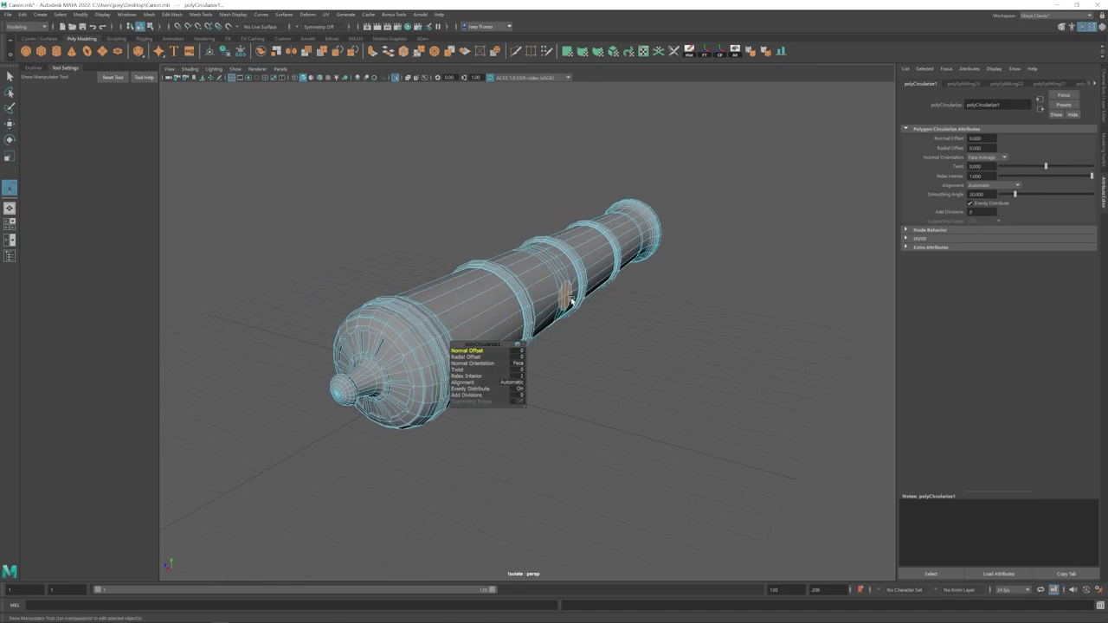
{"action": "key", "text": "ctrl+e"}
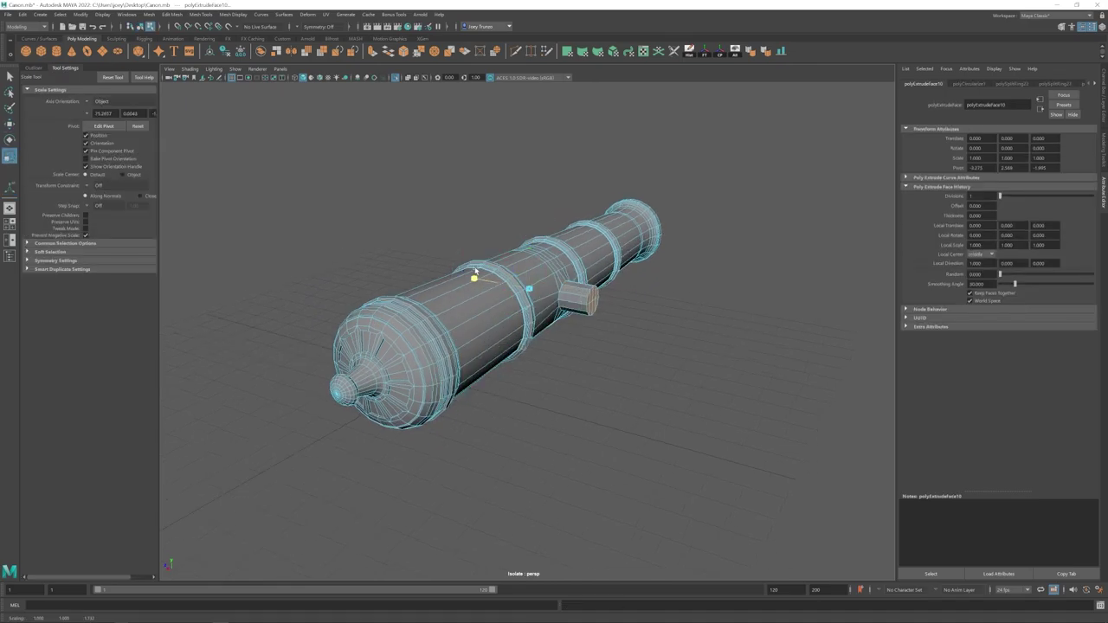
{"action": "left_click_drag", "start_coordinate": [475, 270], "coordinate": [480, 272]}
Step: Show the carriage again and scale the trunnion ends outward until they extend past the carriage's sides
{"action": "key", "text": "ctrl+1"}
{"action": "left_click_drag", "start_coordinate": [346, 251], "coordinate": [494, 225], "text": "alt"}
{"action": "scroll", "coordinate": [520, 260], "scroll_direction": "up", "scroll_amount": 4}
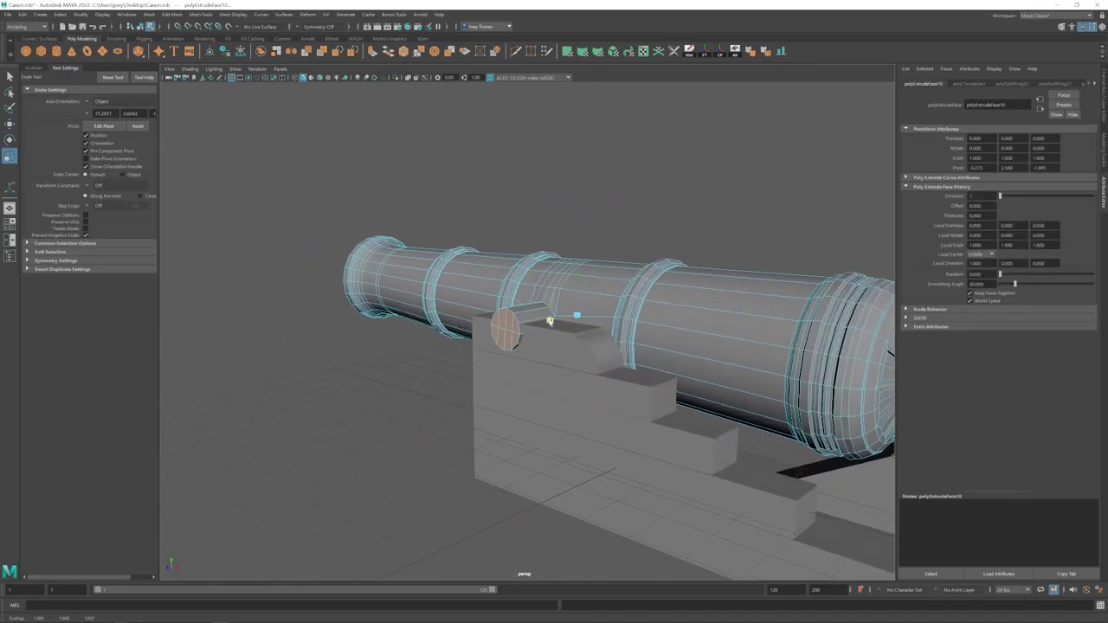
{"action": "left_click_drag", "start_coordinate": [550, 321], "coordinate": [551, 321]}
Step: Return to object mode and adjust the barrel's height above the carriage
{"action": "left_click_drag", "start_coordinate": [551, 322], "coordinate": [586, 327], "text": "alt"}
{"action": "right_click_drag", "start_coordinate": [586, 326], "coordinate": [611, 291]}
{"action": "key", "text": "w"}
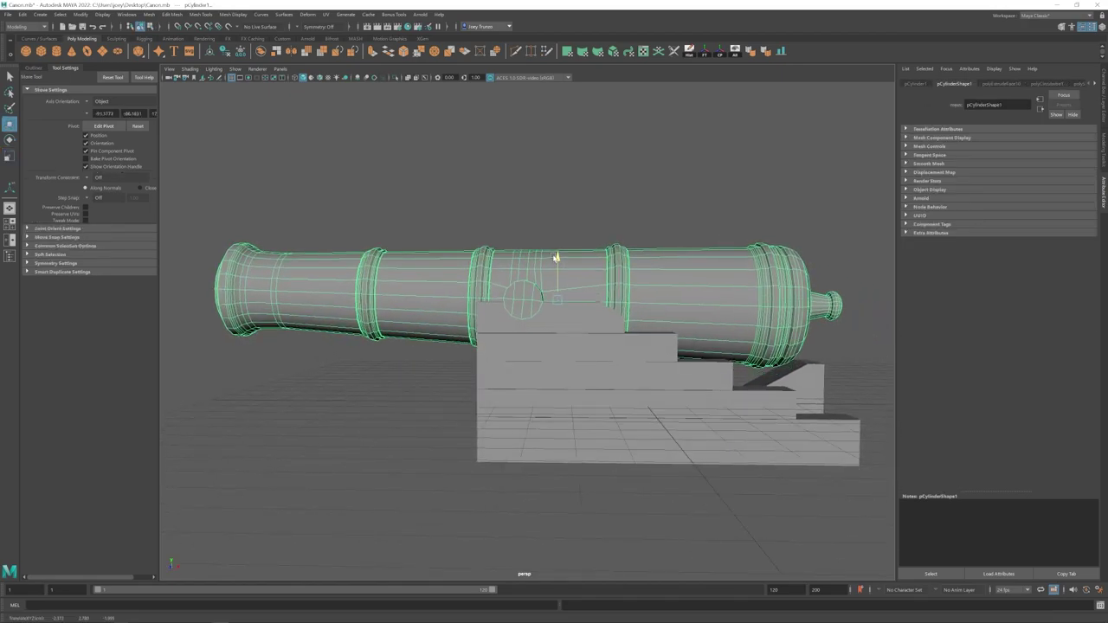
{"action": "left_click_drag", "start_coordinate": [554, 258], "coordinate": [554, 258]}
Step: Tilt the barrel slightly and reposition it so the trunnions rest on the carriage's top step
{"action": "scroll", "coordinate": [597, 329], "scroll_direction": "down", "scroll_amount": 4}
{"action": "left_click_drag", "start_coordinate": [636, 331], "coordinate": [531, 313], "text": "alt"}
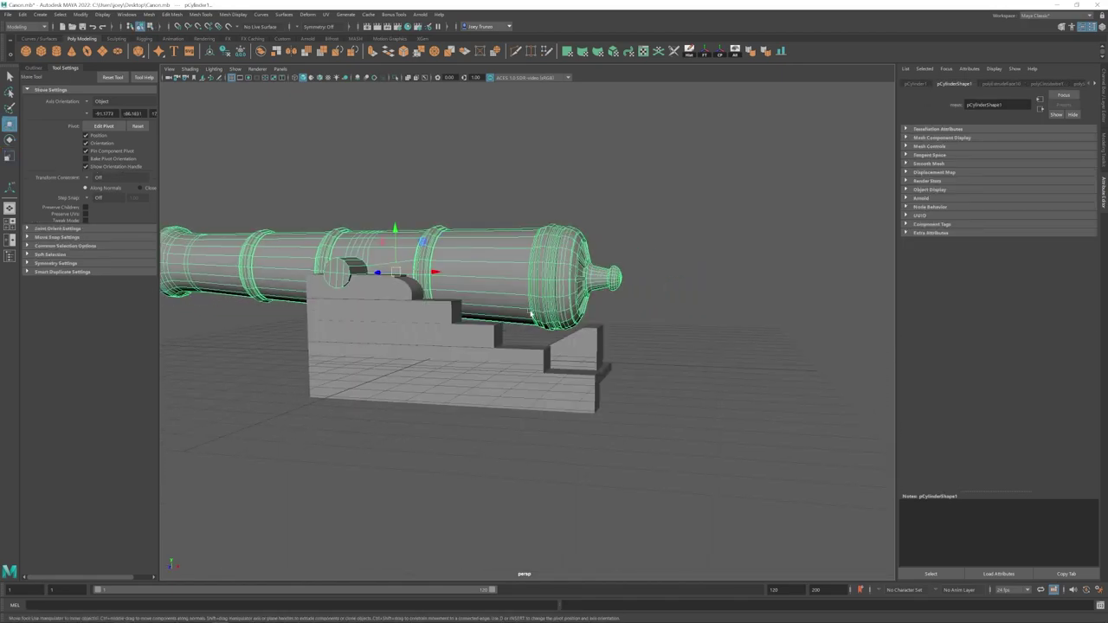
{"action": "key", "text": "e"}
{"action": "left_click_drag", "start_coordinate": [427, 255], "coordinate": [430, 262]}
{"action": "left_click_drag", "start_coordinate": [430, 262], "coordinate": [465, 273], "text": "alt"}
{"action": "middle_click_drag", "start_coordinate": [465, 273], "coordinate": [502, 280], "text": "alt"}
{"action": "key", "text": "w"}
{"action": "left_click_drag", "start_coordinate": [459, 279], "coordinate": [396, 321]}
Step: Select the wedge at the rear of the carriage and adjust its position lengthwise beneath the barrel
{"action": "middle_click_drag", "start_coordinate": [395, 321], "coordinate": [447, 321], "text": "alt"}
{"action": "left_click", "coordinate": [606, 212]}
{"action": "left_click_drag", "start_coordinate": [620, 282], "coordinate": [513, 293], "text": "alt"}
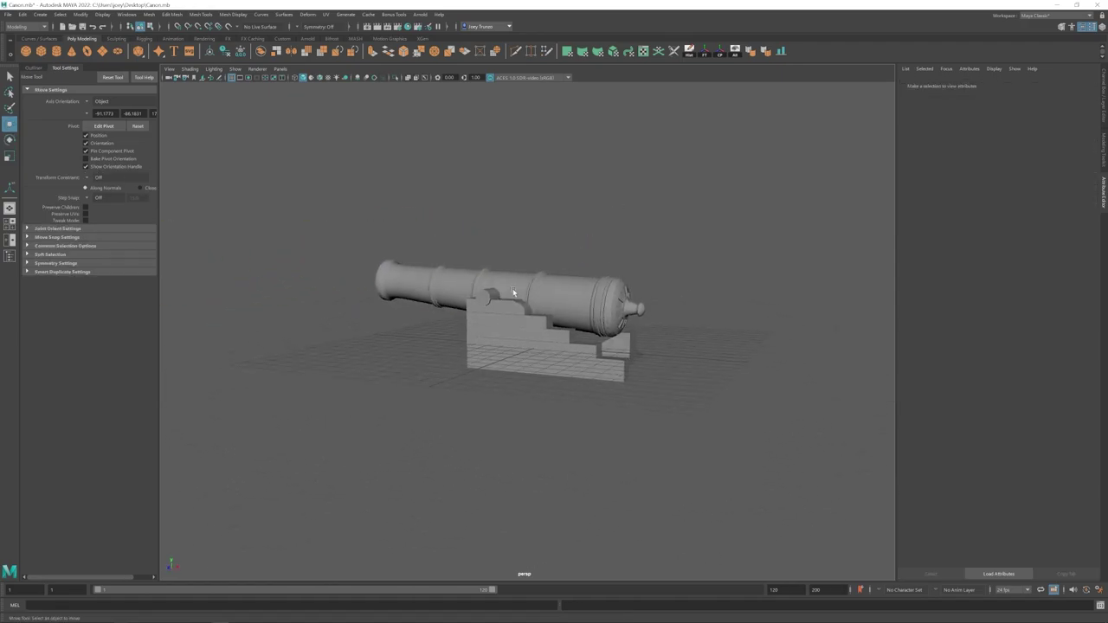
{"action": "right_click_drag", "start_coordinate": [477, 321], "coordinate": [547, 350], "text": "alt"}
{"action": "left_click_drag", "start_coordinate": [547, 351], "coordinate": [473, 370], "text": "alt"}
{"action": "left_click", "coordinate": [599, 376]}
{"action": "left_click_drag", "start_coordinate": [599, 376], "coordinate": [681, 368], "text": "alt"}
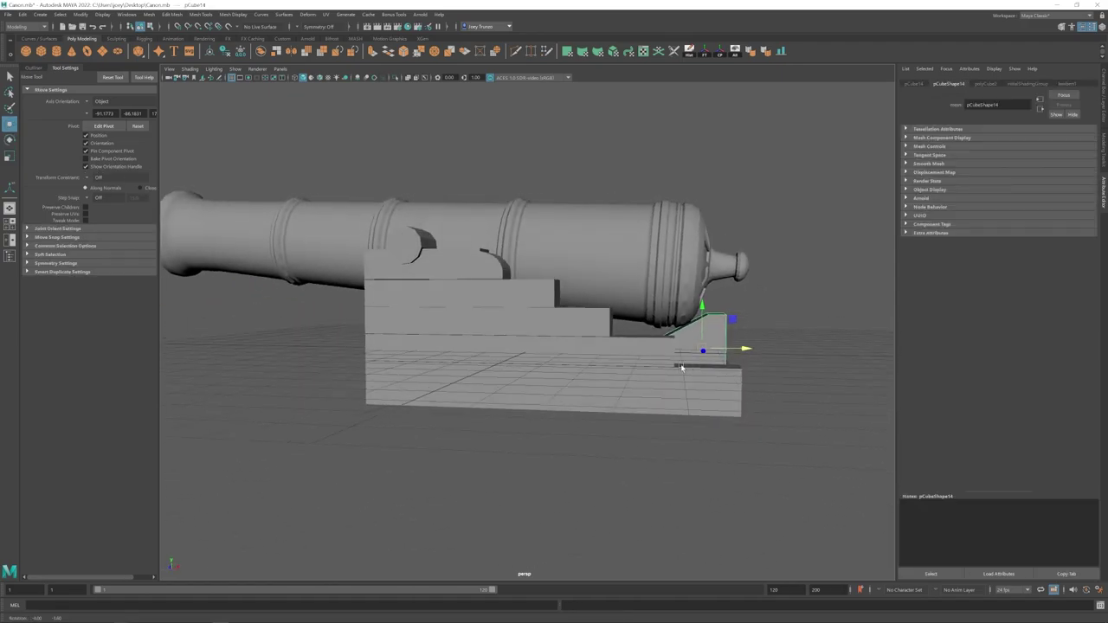
Step: Duplicate the barrel, isolate it and extract the trunnion faces from the copy
{"action": "left_click_drag", "start_coordinate": [491, 258], "coordinate": [503, 269], "text": "alt"}
{"action": "middle_click_drag", "start_coordinate": [504, 269], "coordinate": [613, 308], "text": "alt"}
{"action": "left_click", "coordinate": [611, 301]}
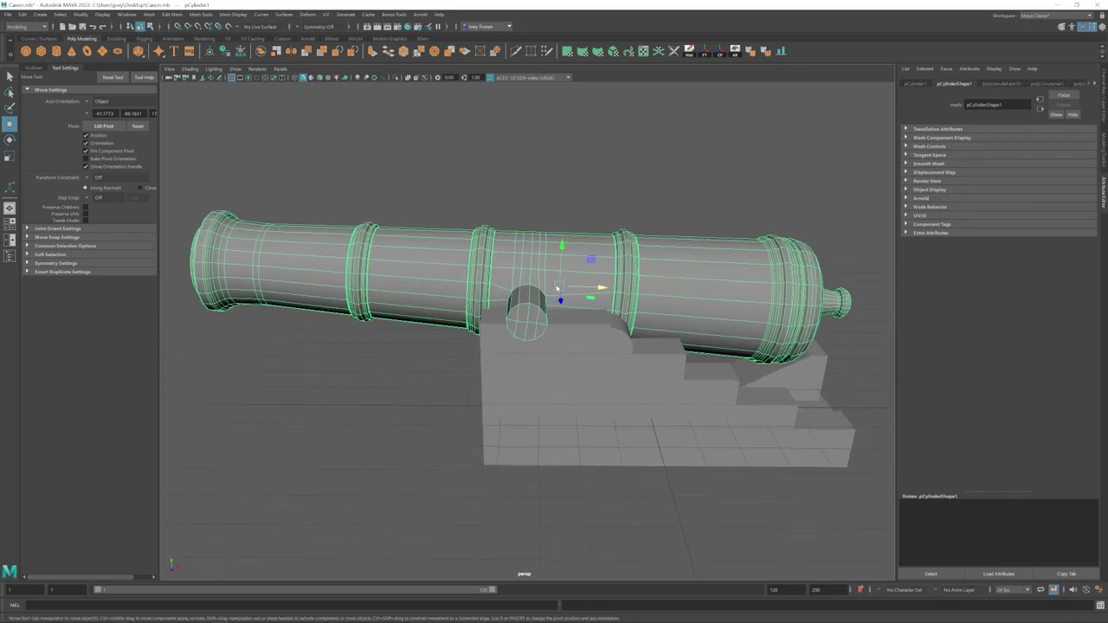
{"action": "left_click_drag", "start_coordinate": [611, 301], "coordinate": [549, 310], "text": "alt"}
{"action": "left_click", "coordinate": [396, 78]}
{"action": "left_click_drag", "start_coordinate": [435, 161], "coordinate": [507, 385], "text": "alt"}
{"action": "left_click", "coordinate": [171, 15]}
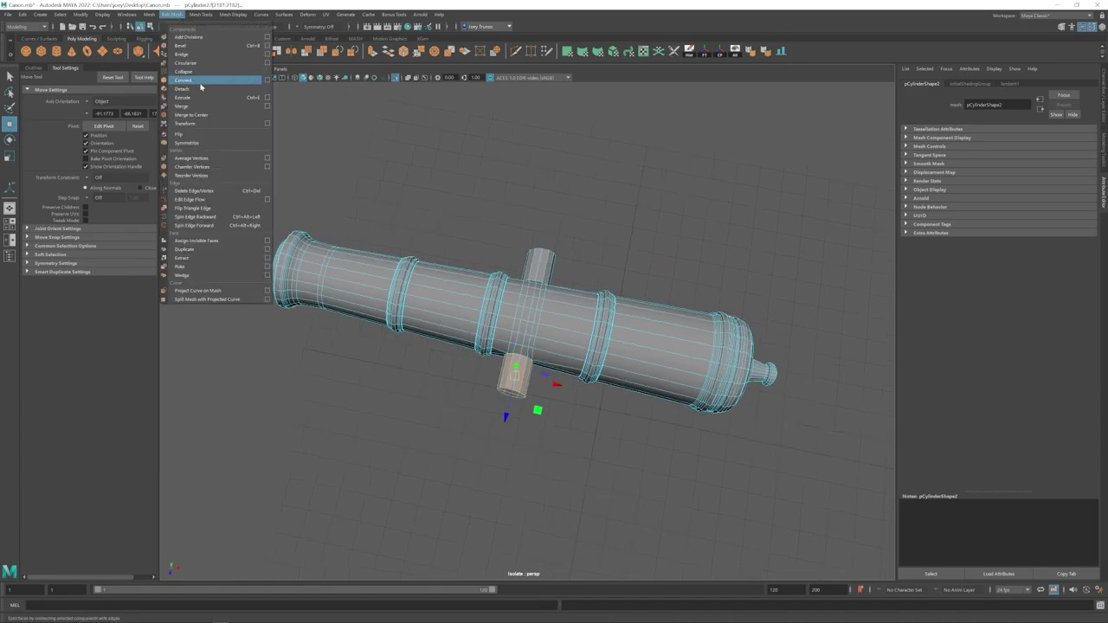
{"action": "left_click", "coordinate": [194, 258]}
Step: Keep only the extracted trunnion from the barrel copy, delete its history and show the full cannon again
{"action": "key", "text": "w"}
{"action": "left_click", "coordinate": [602, 284]}
{"action": "left_click", "coordinate": [597, 316]}
{"action": "left_click", "coordinate": [689, 51]}
{"action": "left_click", "coordinate": [396, 78]}
{"action": "left_click", "coordinate": [554, 316]}
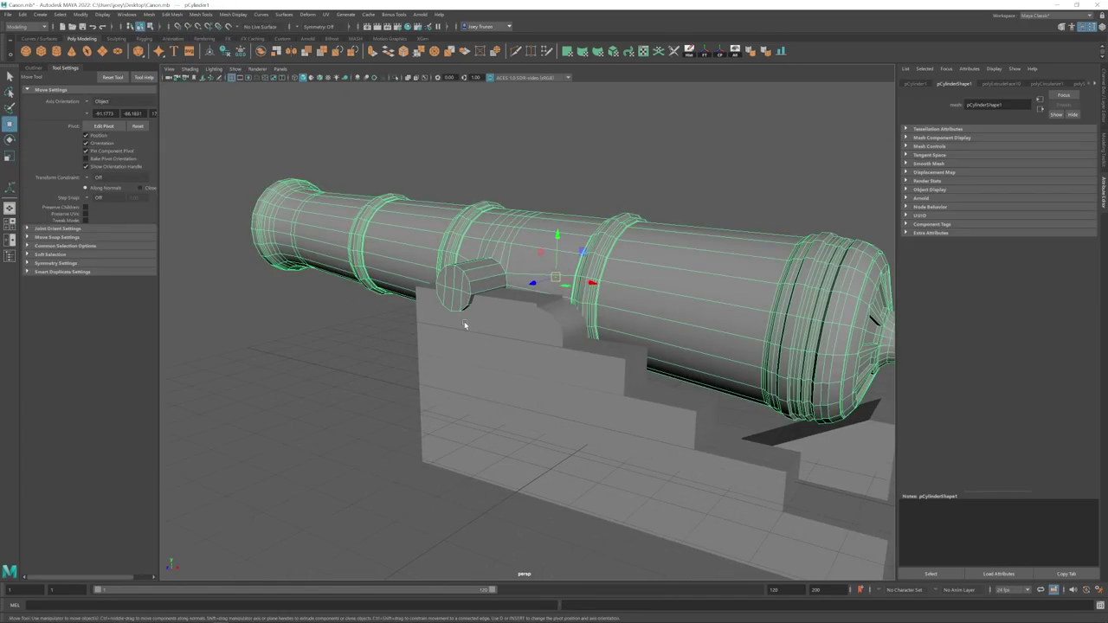
Step: Select the extracted trunnion piece over the carriage's top step and center its pivot
{"action": "left_click_drag", "start_coordinate": [465, 323], "coordinate": [506, 331], "text": "alt"}
{"action": "left_click", "coordinate": [485, 319]}
{"action": "left_click", "coordinate": [720, 51]}
{"action": "middle_click_drag", "start_coordinate": [457, 337], "coordinate": [471, 335], "text": "alt"}
{"action": "left_click_drag", "start_coordinate": [470, 335], "coordinate": [517, 350], "text": "alt"}
{"action": "key", "text": "r"}
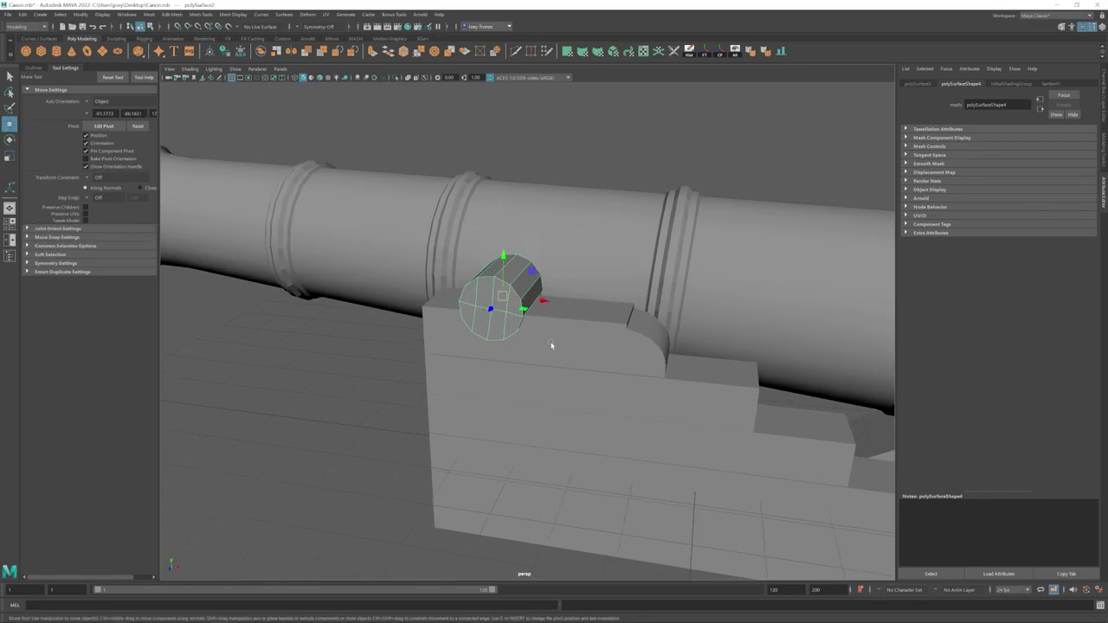
Step: Subtract the trunnion copy from the carriage's top block with a Boolean difference to cut a rounded notch
{"action": "left_click", "coordinate": [253, 46]}
{"action": "key", "text": "ctrl+z"}
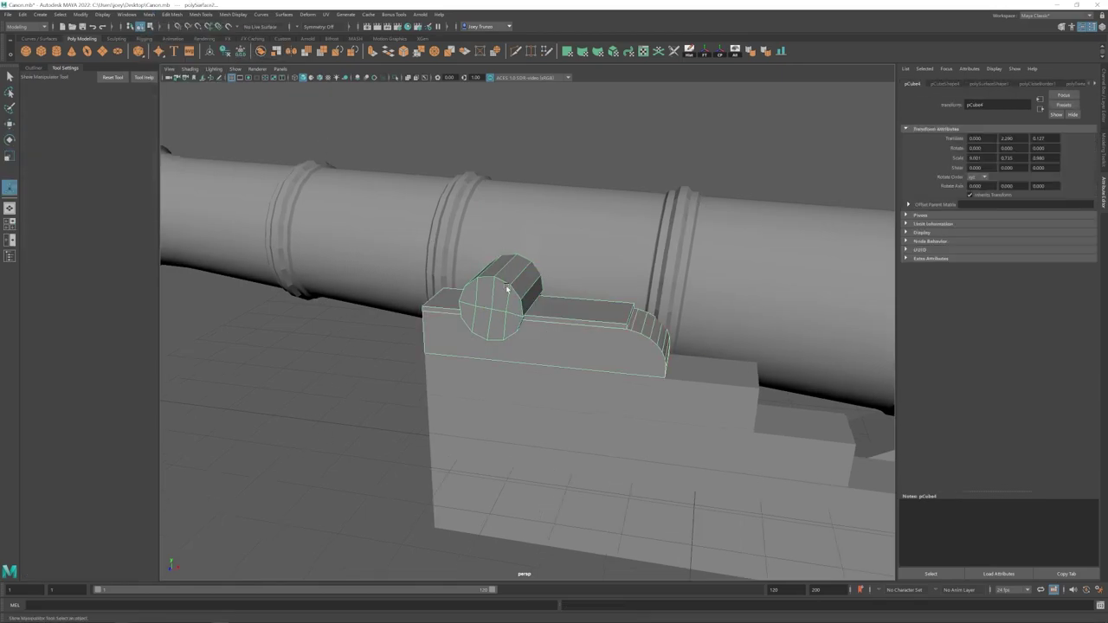
{"action": "key", "text": "g"}
{"action": "key", "text": "q"}
{"action": "left_click", "coordinate": [534, 332]}
Step: Isolate the notched block and insert edge loops across its underside in line with the notch's corner points
{"action": "left_click_drag", "start_coordinate": [534, 331], "coordinate": [468, 350], "text": "alt"}
{"action": "left_click", "coordinate": [396, 78]}
{"action": "key", "text": "w"}
{"action": "left_click_drag", "start_coordinate": [387, 295], "coordinate": [428, 273], "text": "alt"}
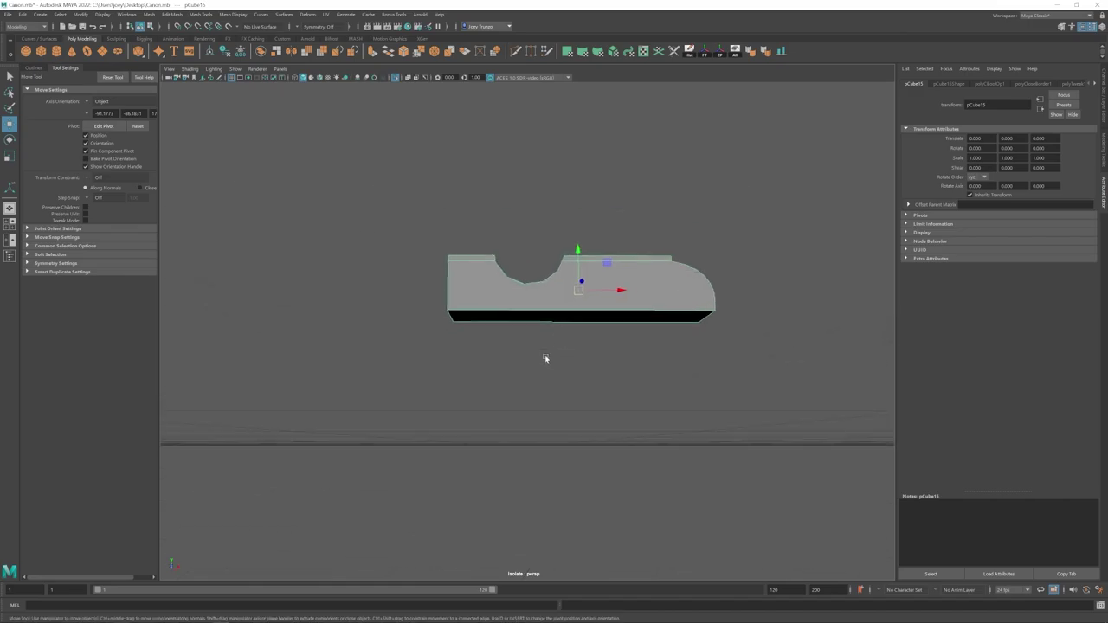
{"action": "left_click_drag", "start_coordinate": [546, 357], "coordinate": [524, 304], "text": "alt"}
{"action": "left_click", "coordinate": [200, 14]}
{"action": "left_click", "coordinate": [222, 81]}
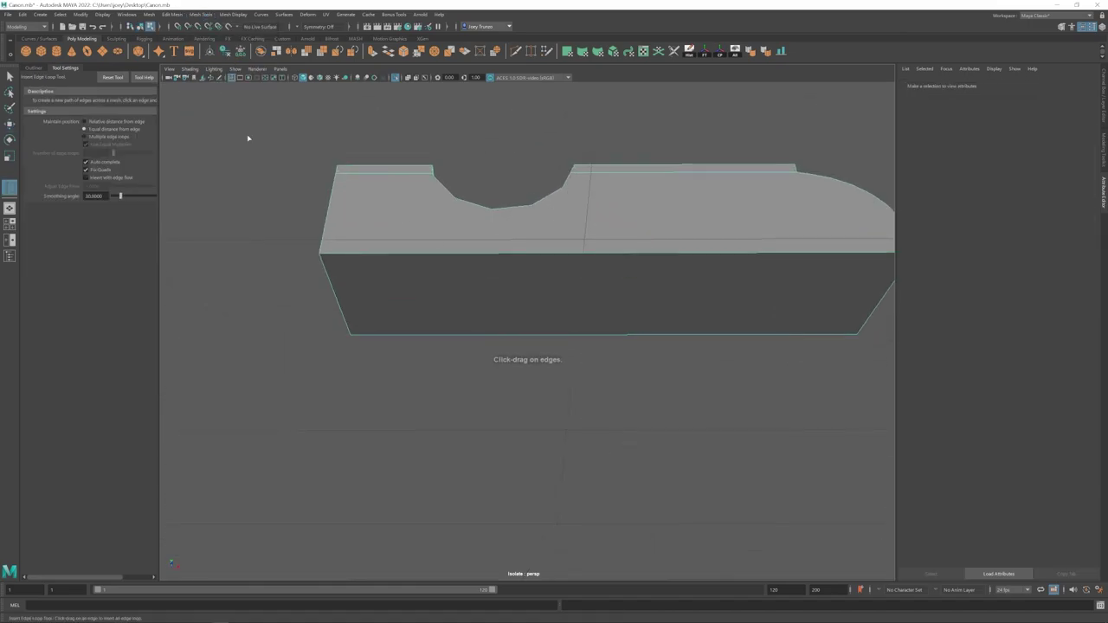
{"action": "left_click", "coordinate": [496, 254]}
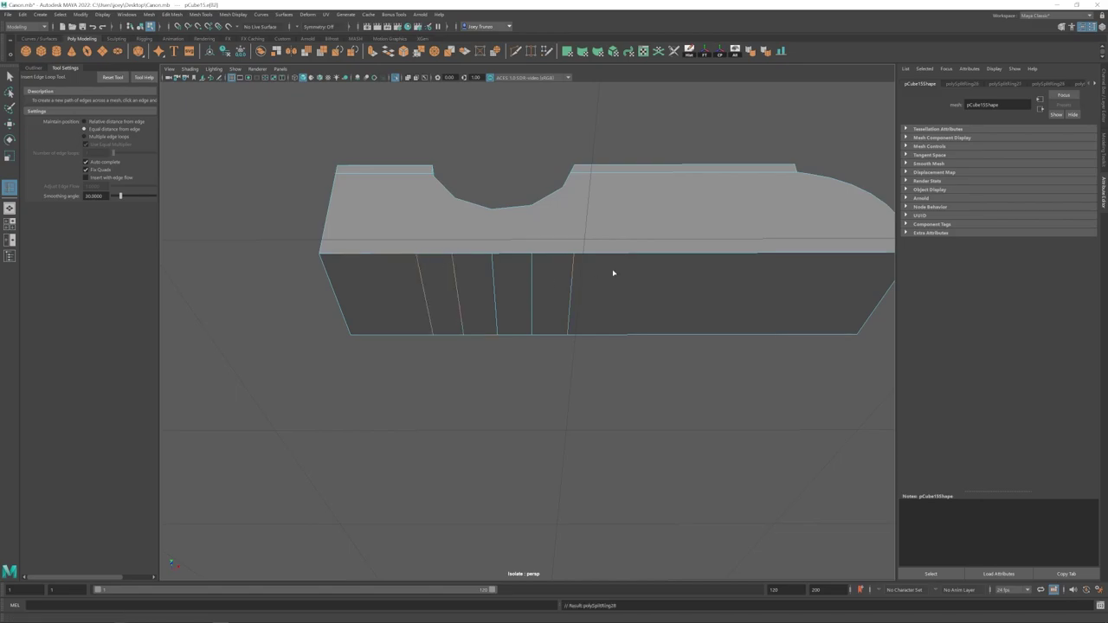
Step: Cut edges from the notch's corner points down to the bottom edge on the block's side with Multi-Cut
{"action": "right_click", "coordinate": [492, 254]}
{"action": "left_click", "coordinate": [531, 206]}
{"action": "middle_click_drag", "start_coordinate": [853, 263], "coordinate": [741, 266], "text": "alt"}
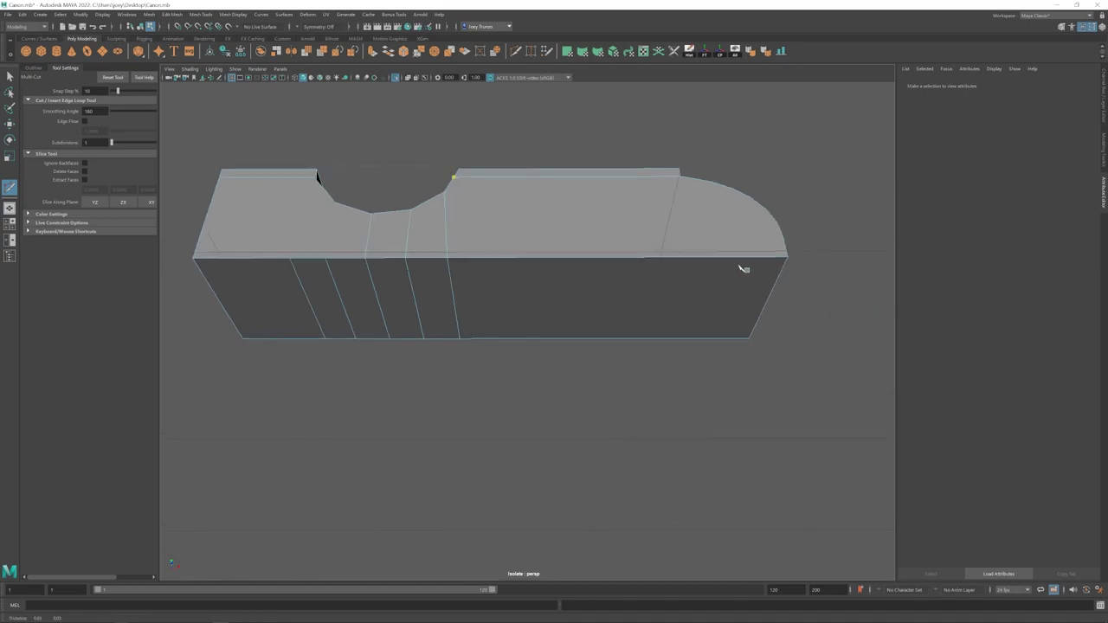
{"action": "key", "text": "w"}
{"action": "middle_click_drag", "start_coordinate": [384, 265], "coordinate": [579, 266], "text": "alt"}
Step: Use Target Weld on the closely spaced vertices at the notch's upper corner
{"action": "key", "text": "g"}
{"action": "key", "text": "g"}
{"action": "left_click_drag", "start_coordinate": [537, 187], "coordinate": [542, 357], "text": "alt"}
{"action": "key", "text": "w"}
{"action": "left_click_drag", "start_coordinate": [569, 320], "coordinate": [600, 338], "text": "alt"}
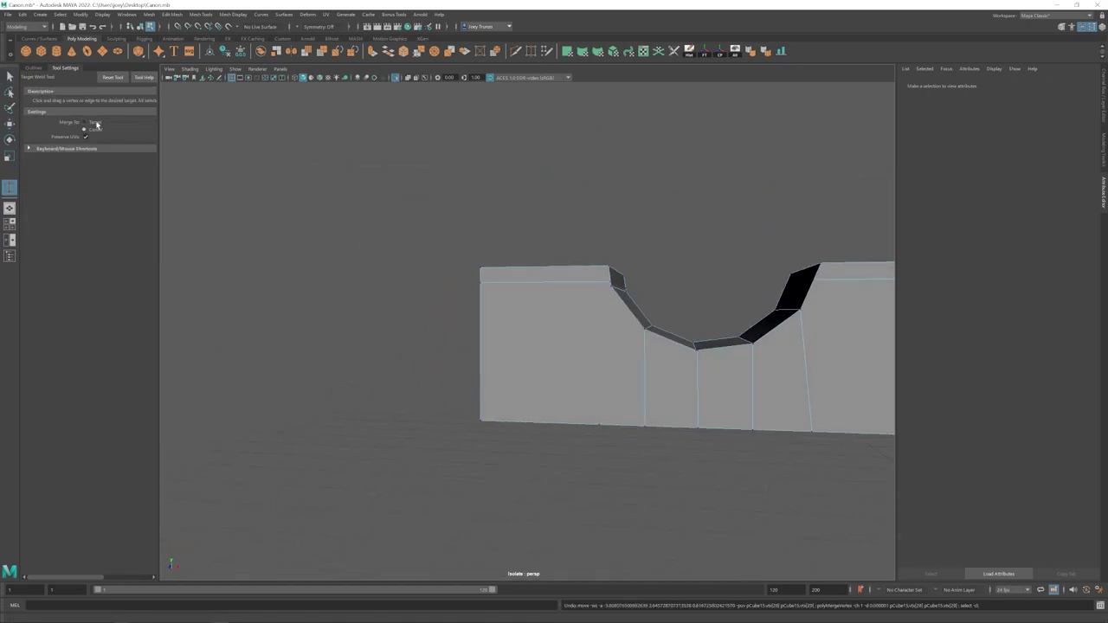
Step: Cut a diagonal edge across the block's side and a vertical edge from the rounded end's start to the bottom
{"action": "left_click", "coordinate": [514, 54]}
{"action": "left_click_drag", "start_coordinate": [597, 441], "coordinate": [633, 391], "text": "alt"}
{"action": "scroll", "coordinate": [633, 390], "scroll_direction": "down", "scroll_amount": 4}
{"action": "middle_click_drag", "start_coordinate": [839, 346], "coordinate": [609, 341], "text": "alt"}
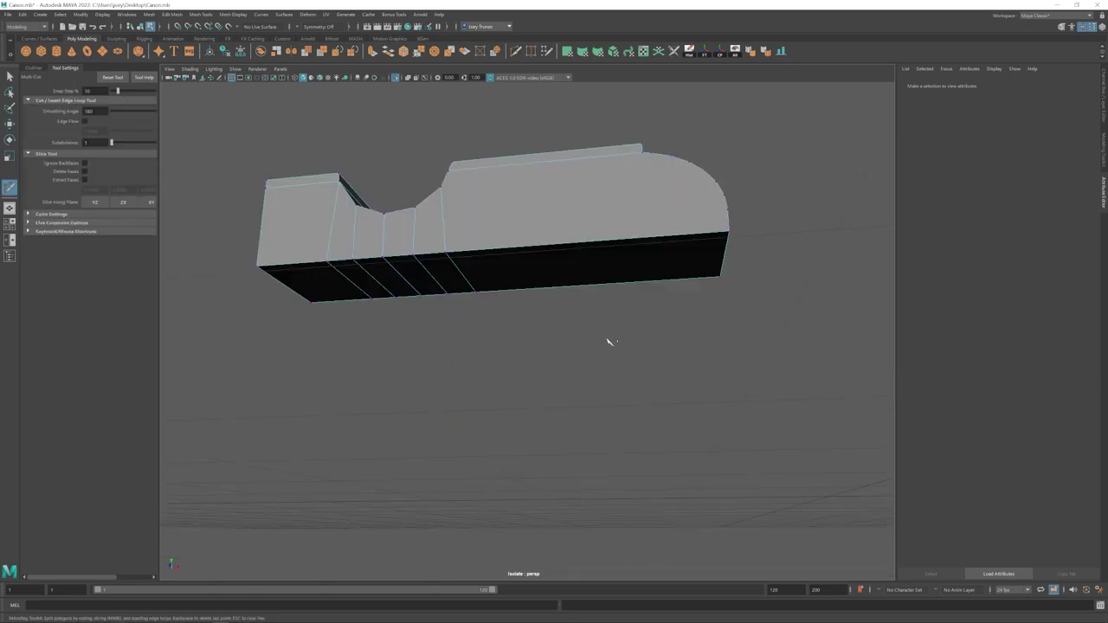
{"action": "left_click_drag", "start_coordinate": [609, 341], "coordinate": [598, 333], "text": "alt"}
{"action": "left_click", "coordinate": [635, 186]}
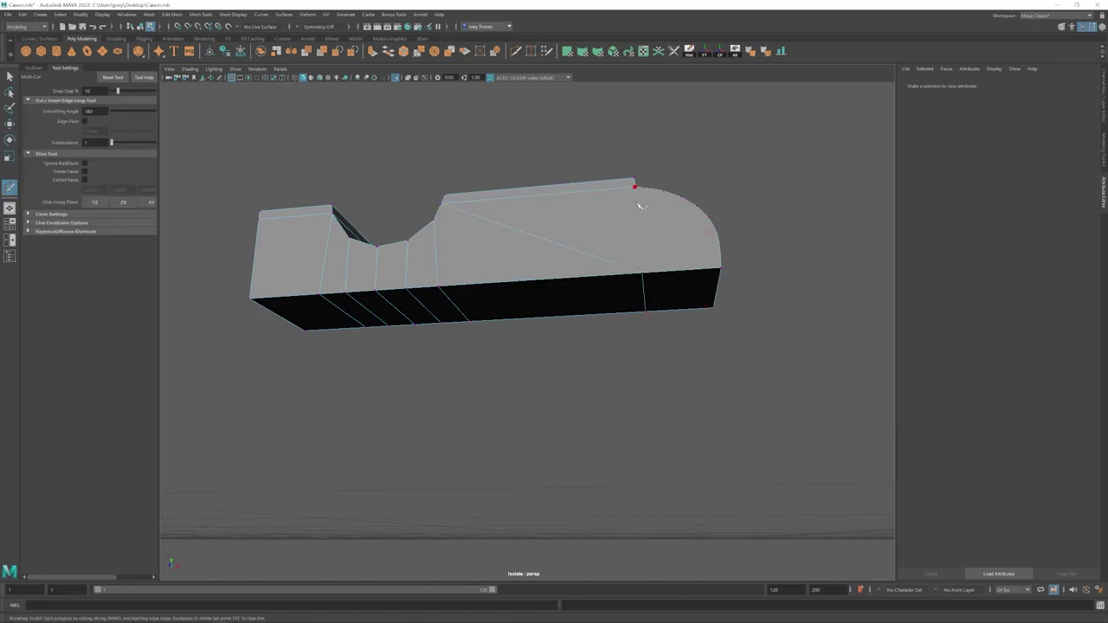
{"action": "left_click", "coordinate": [642, 273]}
{"action": "key", "text": "w"}
Step: Move the vertex at the start of the rounded end along the block's length
{"action": "left_click_drag", "start_coordinate": [642, 273], "coordinate": [658, 244], "text": "alt"}
{"action": "left_click", "coordinate": [609, 236]}
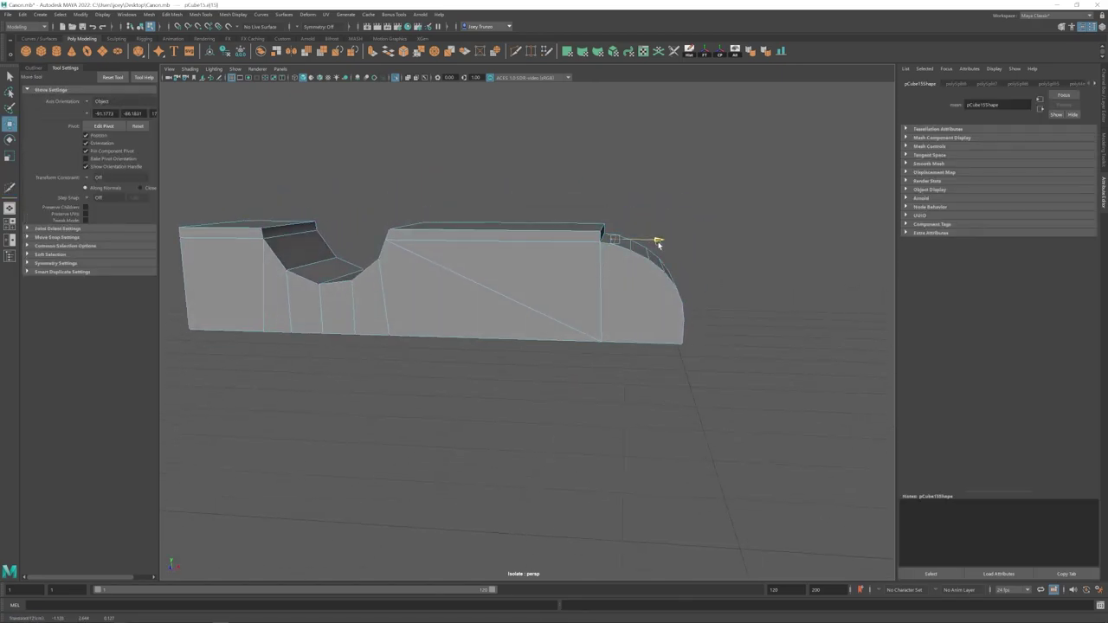
{"action": "mouse_move", "coordinate": [591, 284]}
{"action": "left_mouse_down", "text": "alt"}
{"action": "mouse_move", "coordinate": [624, 301]}
{"action": "mouse_move", "coordinate": [635, 291]}
{"action": "mouse_move", "coordinate": [522, 302]}
{"action": "mouse_move", "coordinate": [507, 287]}
{"action": "left_mouse_up", "text": "alt"}
Step: Cut a vertical edge from the rounded end's start down to the bottom edge on the block's opposite side
{"action": "key", "text": "g"}
{"action": "left_click", "coordinate": [444, 221]}
{"action": "left_click_drag", "start_coordinate": [446, 227], "coordinate": [438, 195], "text": "alt"}
{"action": "left_click", "coordinate": [427, 317]}
{"action": "key", "text": "w"}
{"action": "key", "text": "g"}
Step: Cut the diagonal edge and the edges from the notch points to the bottom on the block's opposite side
{"action": "left_click_drag", "start_coordinate": [645, 264], "coordinate": [663, 233], "text": "alt"}
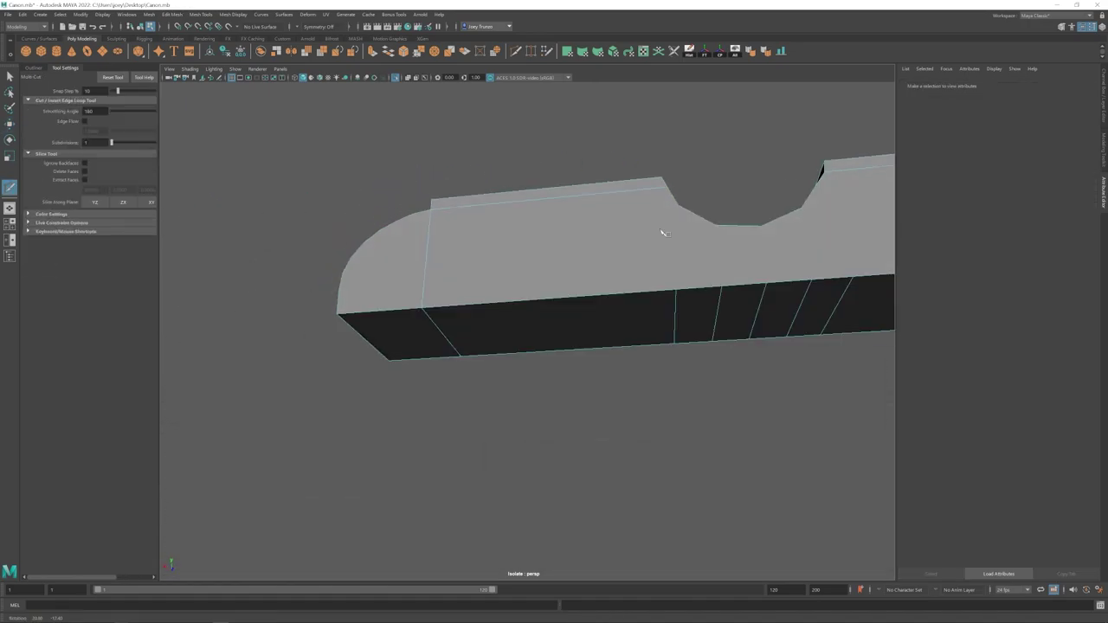
{"action": "middle_click_drag", "start_coordinate": [664, 233], "coordinate": [626, 229], "text": "alt"}
{"action": "left_click", "coordinate": [641, 200]}
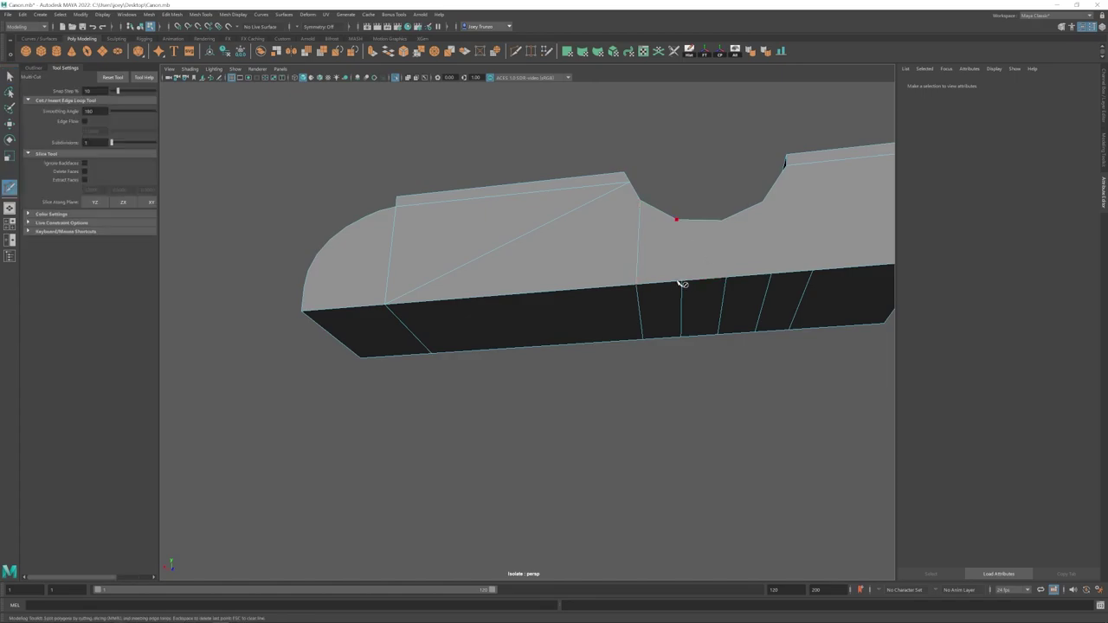
{"action": "left_click", "coordinate": [786, 164]}
{"action": "left_click", "coordinate": [812, 270]}
{"action": "key", "text": "q"}
{"action": "right_click_drag", "start_coordinate": [812, 271], "coordinate": [756, 300], "text": "alt"}
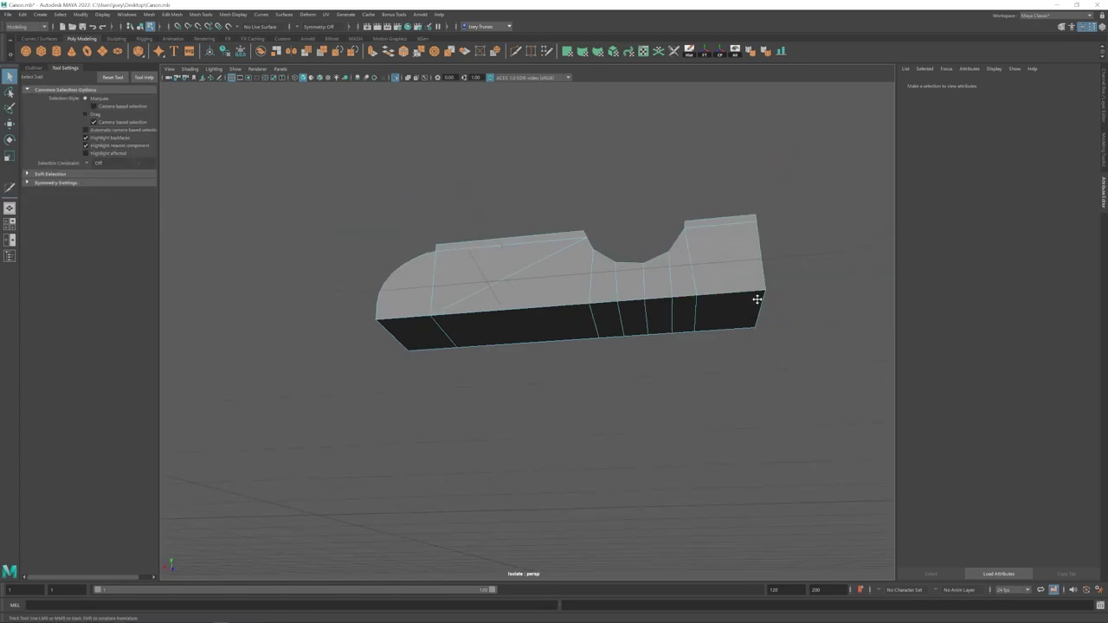
Step: Return the block to object mode and examine its notch and side cuts from both ends
{"action": "left_click_drag", "start_coordinate": [757, 300], "coordinate": [465, 279], "text": "alt"}
{"action": "key", "text": "w"}
{"action": "left_click", "coordinate": [606, 299]}
{"action": "key", "text": "F8"}
{"action": "middle_click_drag", "start_coordinate": [465, 280], "coordinate": [508, 301], "text": "alt"}
{"action": "right_click_drag", "start_coordinate": [373, 327], "coordinate": [439, 332], "text": "alt"}
{"action": "left_click_drag", "start_coordinate": [438, 332], "coordinate": [411, 347], "text": "alt"}
{"action": "middle_click_drag", "start_coordinate": [525, 332], "coordinate": [502, 328], "text": "alt"}
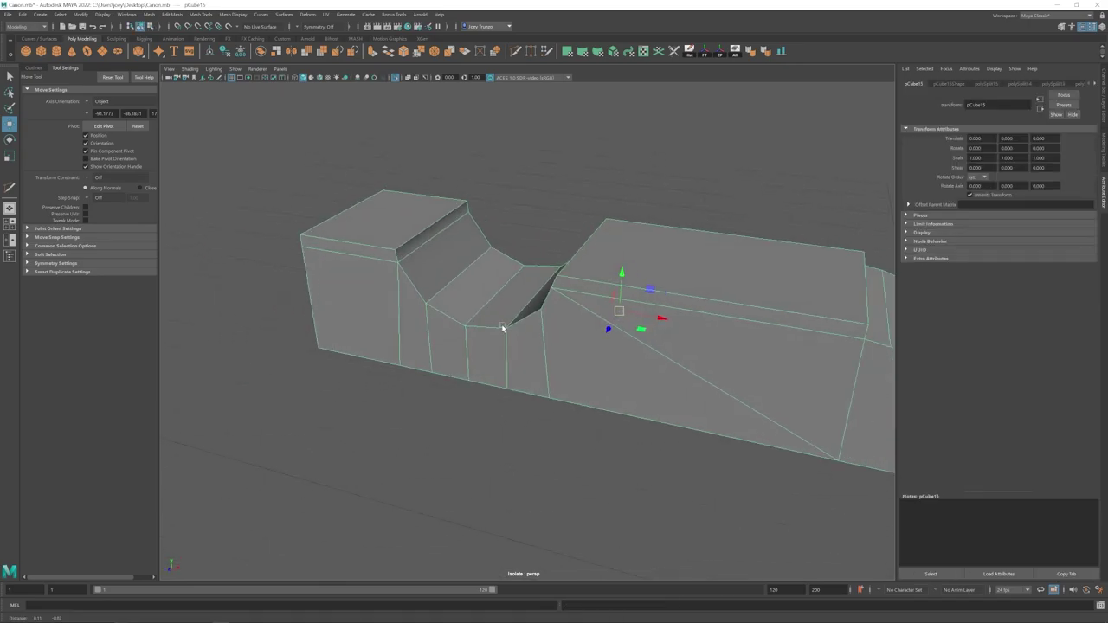
Step: Select the edge runs bordering the trunnion notch on both sides of the block
{"action": "left_click_drag", "start_coordinate": [502, 328], "coordinate": [516, 301], "text": "alt"}
{"action": "right_click_drag", "start_coordinate": [516, 301], "coordinate": [524, 257]}
{"action": "left_click_drag", "start_coordinate": [525, 257], "coordinate": [534, 304], "text": "alt"}
{"action": "key", "text": "w"}
{"action": "double_click", "coordinate": [516, 266]}
{"action": "middle_click_drag", "start_coordinate": [475, 260], "coordinate": [540, 251], "text": "alt"}
{"action": "right_click_drag", "start_coordinate": [540, 252], "coordinate": [554, 203], "text": "alt"}
{"action": "left_click_drag", "start_coordinate": [484, 260], "coordinate": [322, 322], "text": "alt"}
{"action": "key", "text": "w"}
{"action": "double_click", "coordinate": [442, 299]}
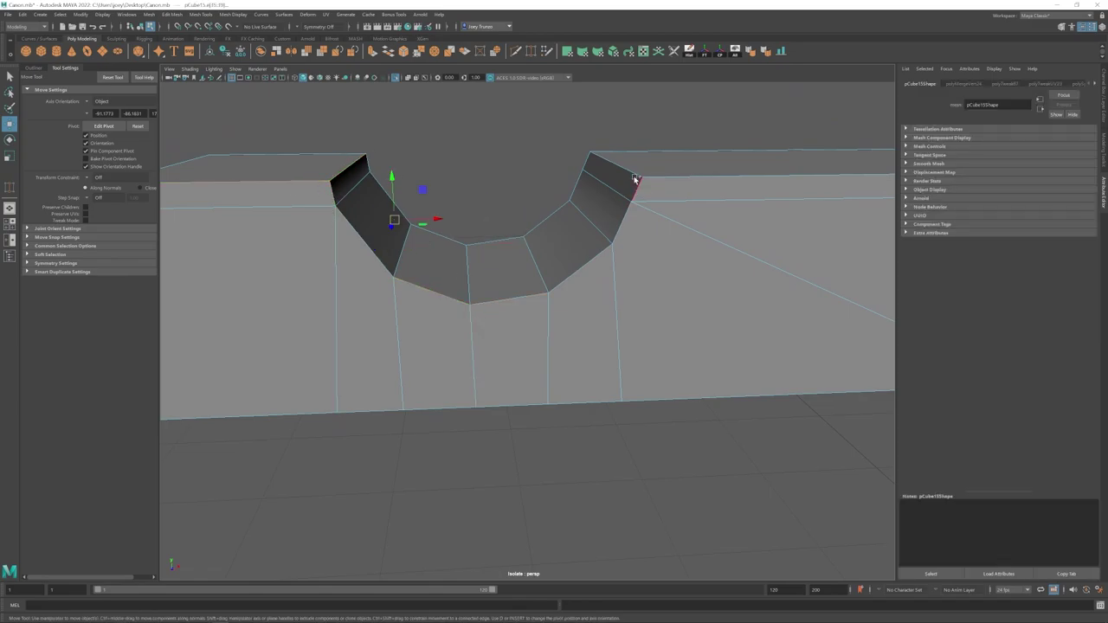
{"action": "mouse_move", "coordinate": [173, 15]}
{"action": "left_click", "coordinate": [179, 46]}
{"action": "key", "text": "ctrl+z"}
{"action": "scroll", "coordinate": [630, 259], "scroll_direction": "down", "scroll_amount": 1}
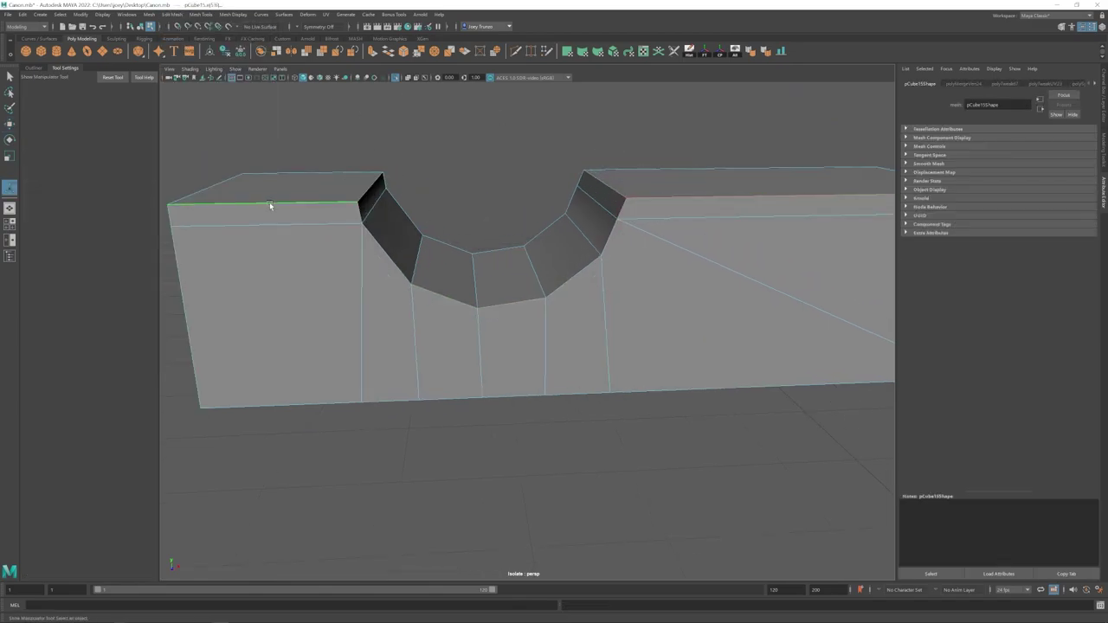
Step: Add the block's remaining outline edges to the selection, along the top, base, rounded end and corners
{"action": "double_click", "coordinate": [302, 408], "text": "shift"}
{"action": "scroll", "coordinate": [451, 364], "scroll_direction": "down", "scroll_amount": 3}
{"action": "left_click_drag", "start_coordinate": [606, 351], "coordinate": [493, 362], "text": "alt"}
{"action": "key", "text": "g"}
{"action": "key", "text": "ctrl+z"}
{"action": "left_click_drag", "start_coordinate": [522, 435], "coordinate": [513, 321], "text": "alt"}
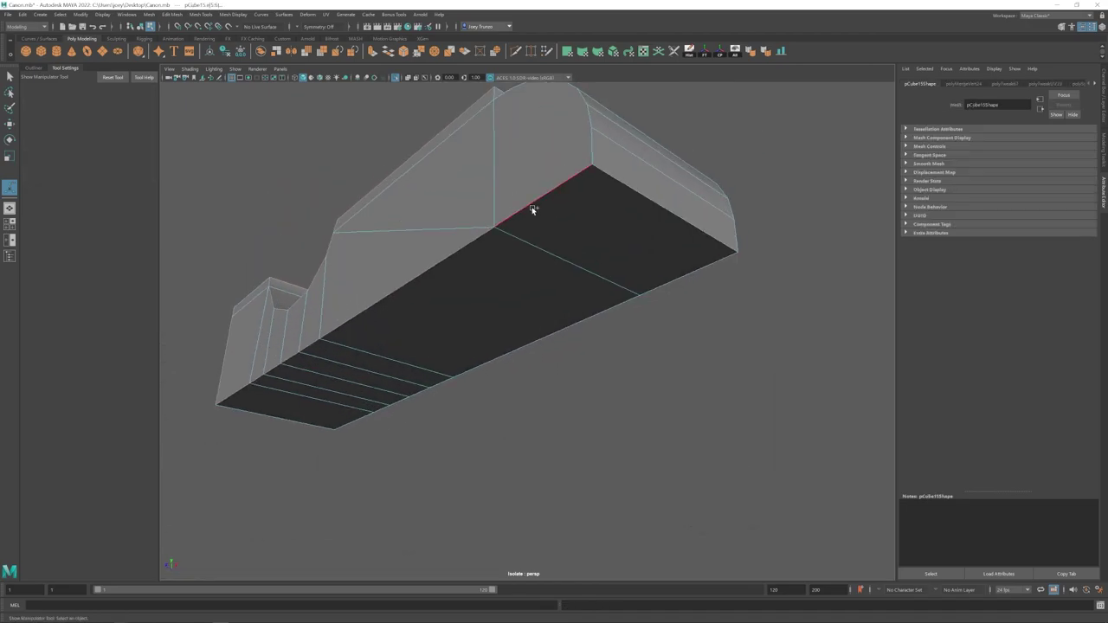
{"action": "left_click", "coordinate": [532, 208], "text": "shift"}
{"action": "key", "text": "g"}
{"action": "left_click_drag", "start_coordinate": [572, 244], "coordinate": [608, 322], "text": "alt"}
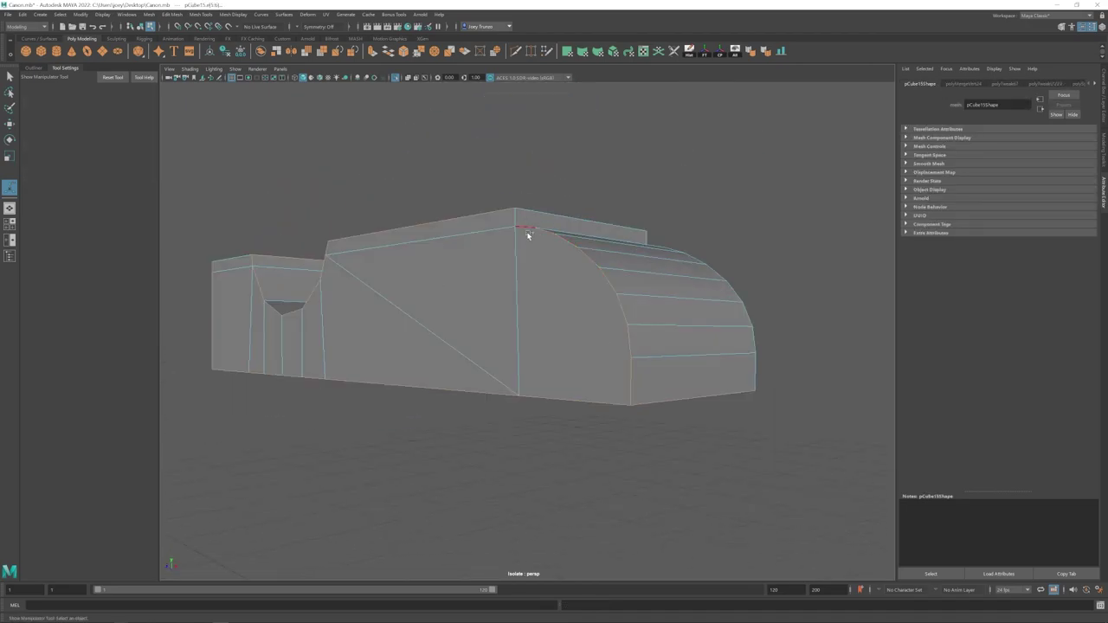
{"action": "left_click_drag", "start_coordinate": [616, 265], "coordinate": [434, 254], "text": "alt"}
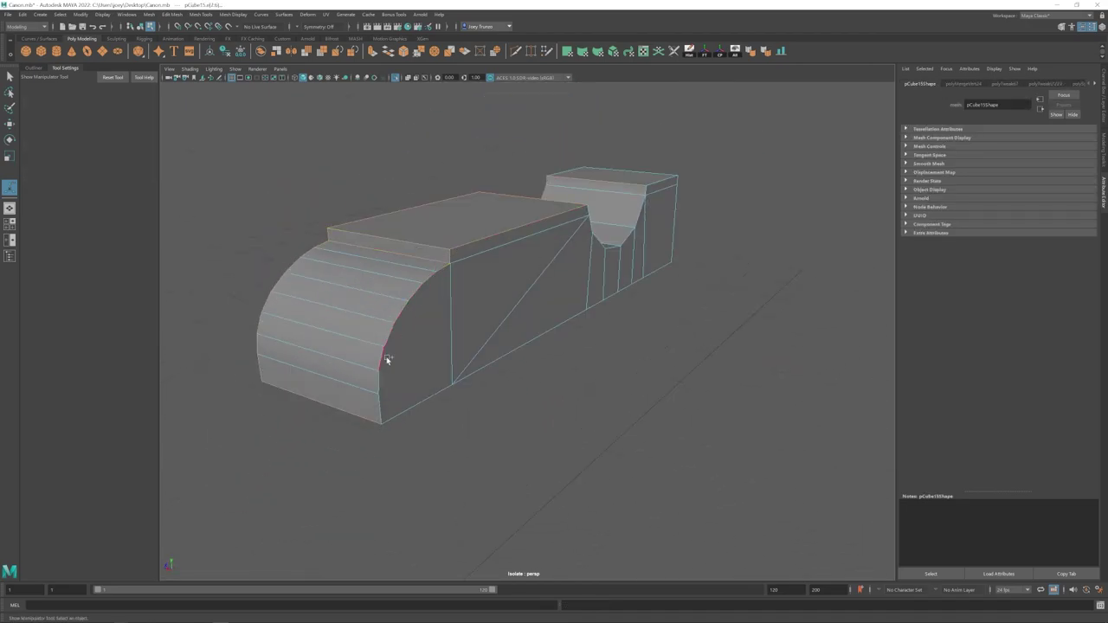
{"action": "left_click_drag", "start_coordinate": [627, 342], "coordinate": [380, 299], "text": "alt"}
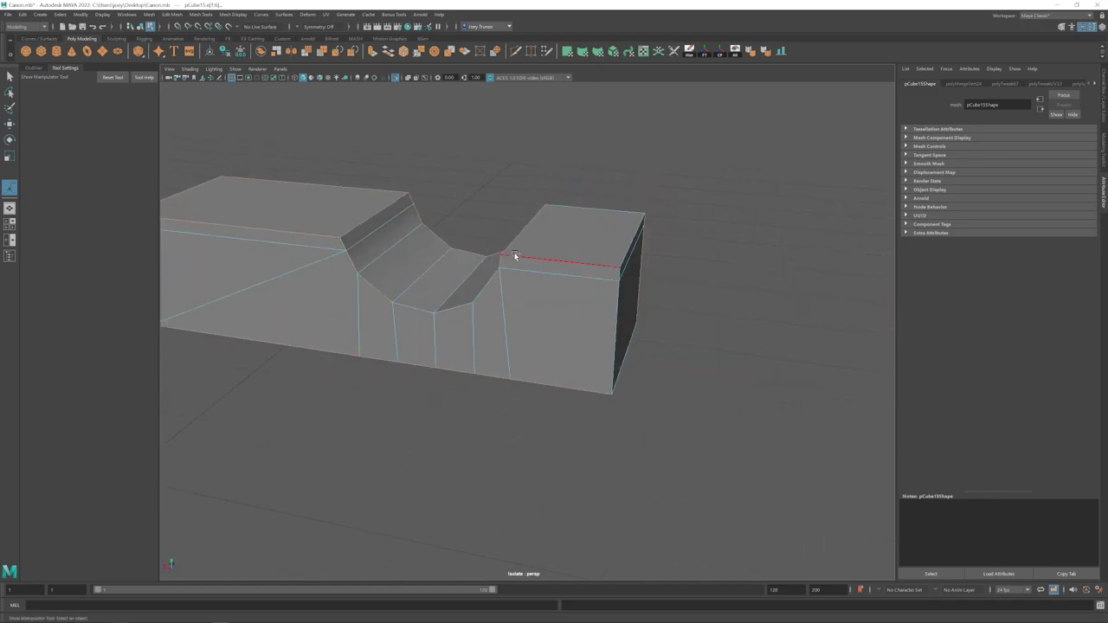
{"action": "left_click_drag", "start_coordinate": [645, 297], "coordinate": [482, 408], "text": "alt"}
Step: Bevel the selected outline edges of the notched block with two segments and return to object mode
{"action": "key", "text": "ctrl+b"}
{"action": "left_click_drag", "start_coordinate": [1002, 165], "coordinate": [1010, 166]}
{"action": "left_click_drag", "start_coordinate": [606, 303], "coordinate": [381, 317], "text": "alt"}
{"action": "key", "text": "q"}
{"action": "key", "text": "F8"}
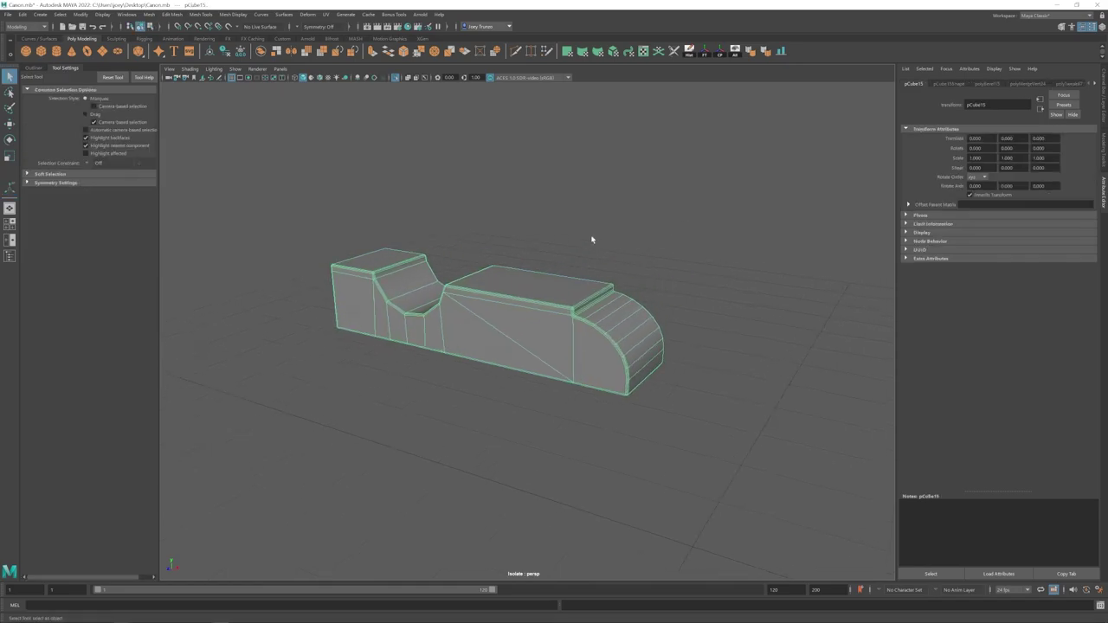
Step: Turn on smooth preview for the notched block and show the rest of the cannon again
{"action": "key", "text": "3"}
{"action": "left_click", "coordinate": [594, 240]}
{"action": "right_click_drag", "start_coordinate": [594, 240], "coordinate": [558, 399], "text": "alt"}
{"action": "key", "text": "ctrl+1"}
Step: Bevel the plank directly below the notched block narrowly with two segments and save the scene
{"action": "right_click_drag", "start_coordinate": [548, 319], "coordinate": [606, 408], "text": "alt"}
{"action": "left_click", "coordinate": [469, 331]}
{"action": "left_click_drag", "start_coordinate": [605, 409], "coordinate": [557, 349], "text": "alt"}
{"action": "key", "text": "w"}
{"action": "key", "text": "ctrl+b"}
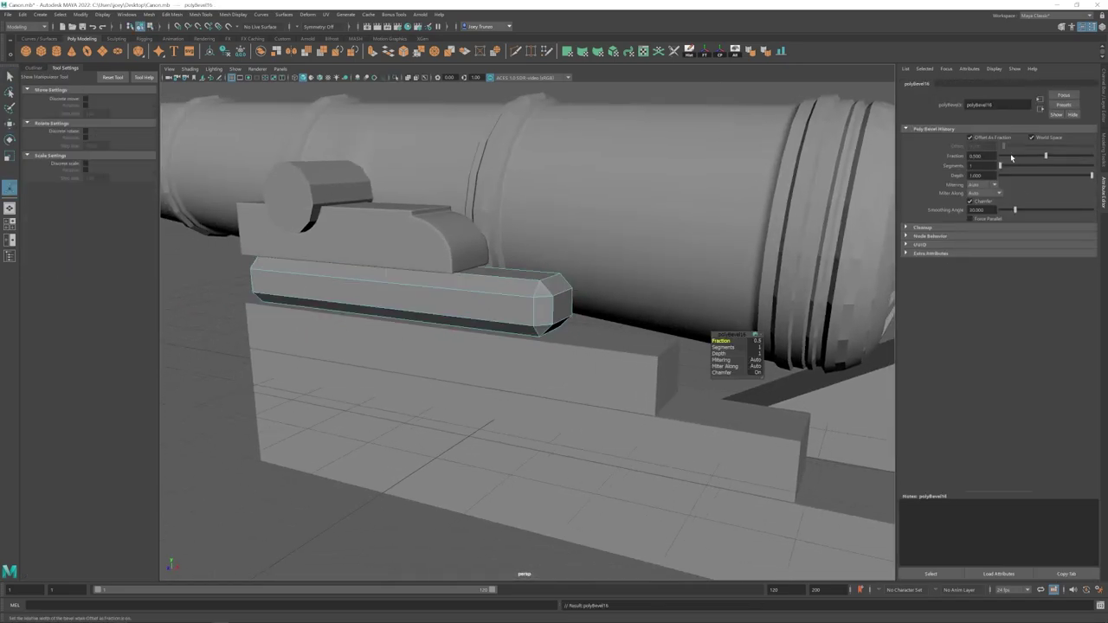
{"action": "key", "text": "w"}
{"action": "left_click", "coordinate": [619, 373]}
{"action": "key", "text": "ctrl+s"}
{"action": "right_click_drag", "start_coordinate": [554, 325], "coordinate": [461, 316], "text": "alt"}
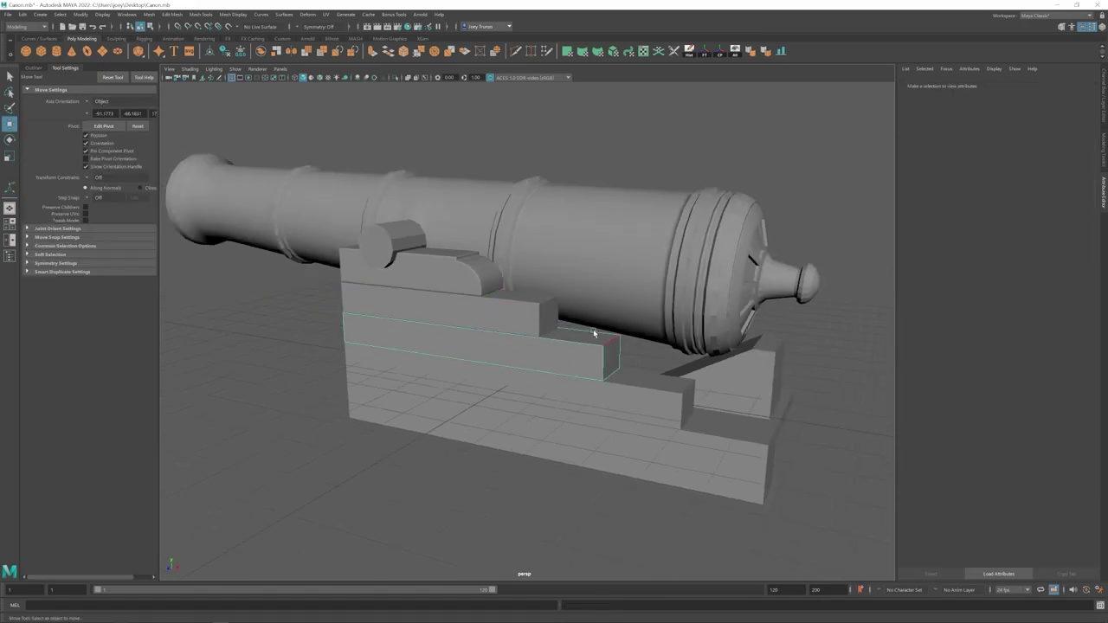
Step: Bevel the edges of the next two carriage planks down with two segments each
{"action": "key", "text": "ctrl+b"}
{"action": "right_click_drag", "start_coordinate": [635, 380], "coordinate": [630, 356]}
{"action": "left_click_drag", "start_coordinate": [625, 349], "coordinate": [770, 442]}
{"action": "key", "text": "ctrl+b"}
{"action": "key", "text": "w"}
{"action": "middle_click_drag", "start_coordinate": [586, 394], "coordinate": [532, 302], "text": "alt"}
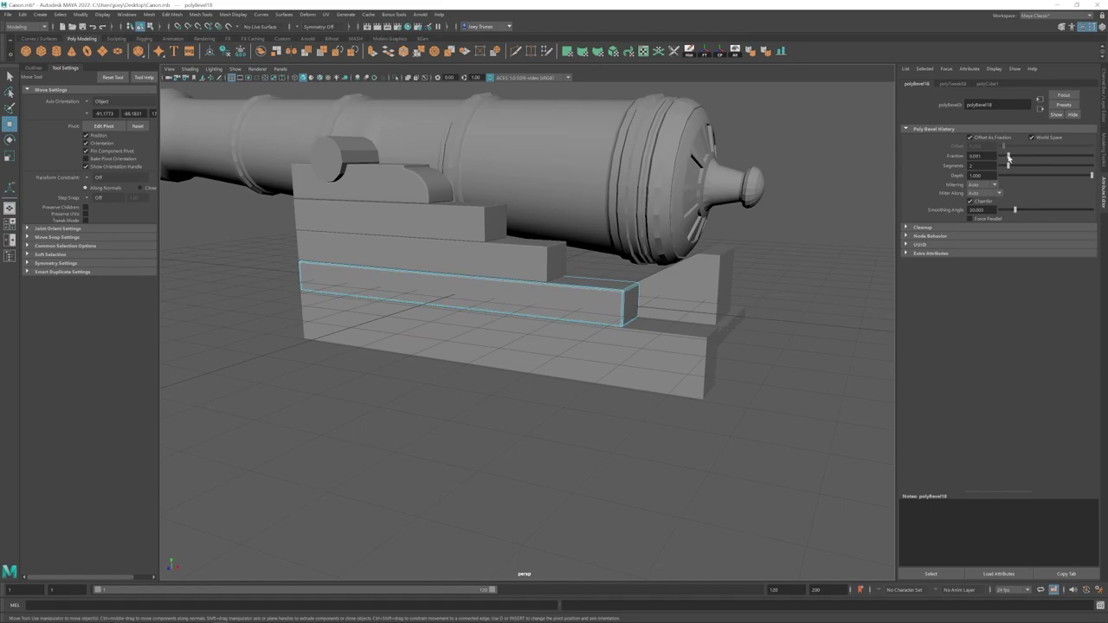
Step: Select all edges of the lowest carriage plank and bevel them narrowly with two segments
{"action": "right_click_drag", "start_coordinate": [661, 344], "coordinate": [653, 290]}
{"action": "left_click_drag", "start_coordinate": [201, 245], "coordinate": [794, 460]}
{"action": "key", "text": "ctrl+b"}
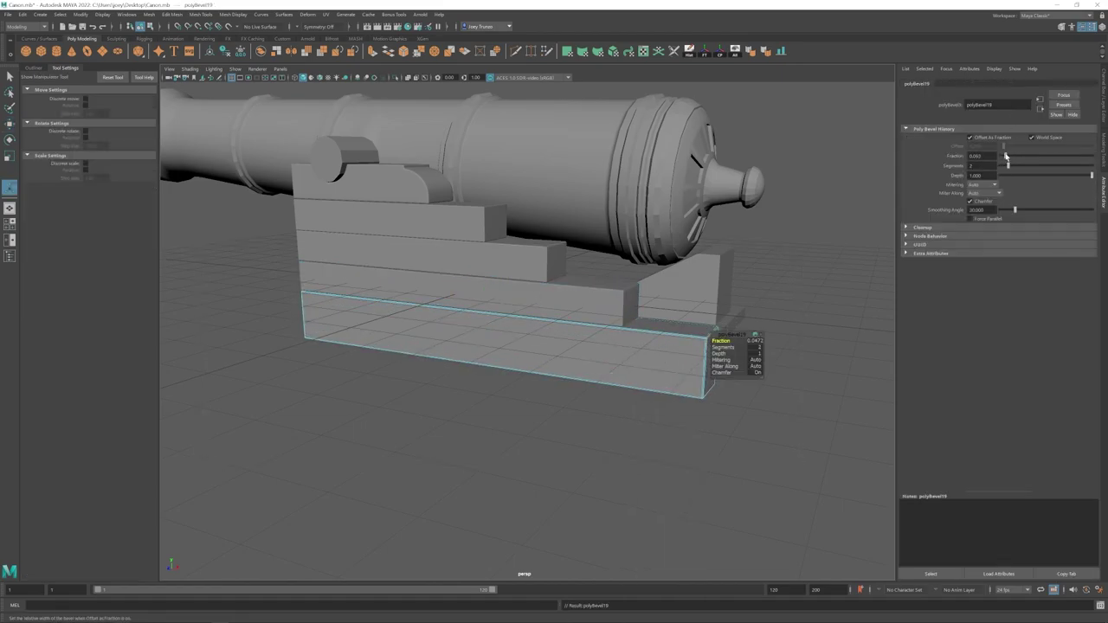
{"action": "key", "text": "w"}
{"action": "left_click", "coordinate": [564, 433]}
Step: Slightly reduce the bevel fraction of the plank directly below the notched block
{"action": "scroll", "coordinate": [564, 367], "scroll_direction": "down", "scroll_amount": 5}
{"action": "scroll", "coordinate": [529, 340], "scroll_direction": "up", "scroll_amount": 5}
{"action": "left_click", "coordinate": [485, 284]}
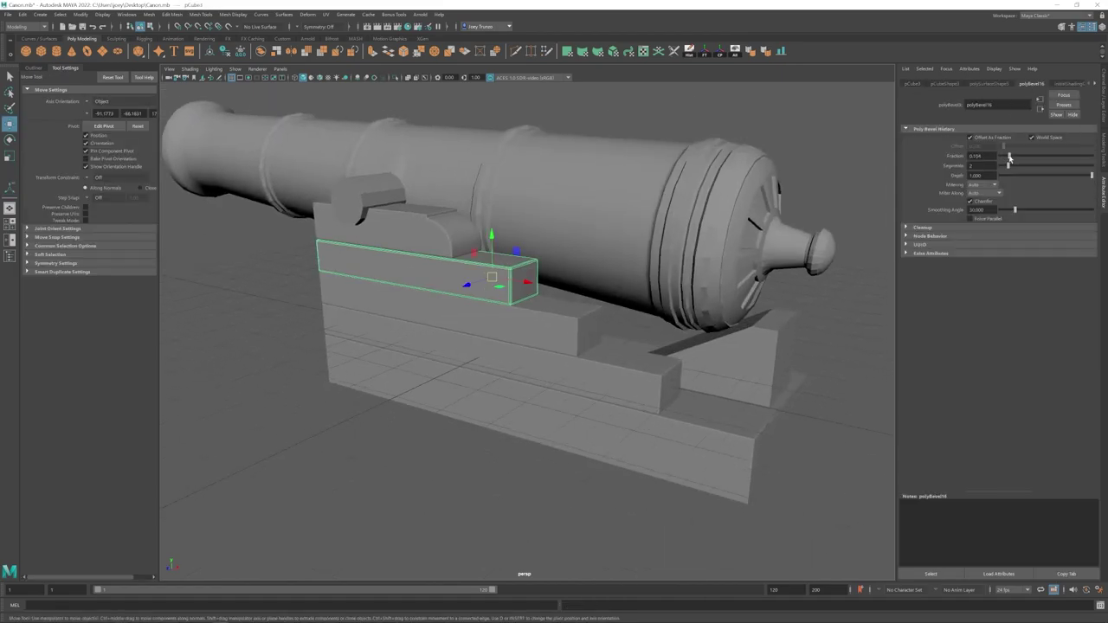
{"action": "left_click_drag", "start_coordinate": [1010, 157], "coordinate": [1008, 157]}
{"action": "left_click", "coordinate": [463, 485]}
Step: Select the four stacked carriage planks together and turn on their smooth preview
{"action": "left_click_drag", "start_coordinate": [462, 485], "coordinate": [500, 428], "text": "alt"}
{"action": "left_click", "coordinate": [449, 346]}
{"action": "left_click", "coordinate": [441, 317], "text": "shift"}
{"action": "left_click", "coordinate": [435, 286], "text": "shift"}
{"action": "mouse_move", "coordinate": [434, 338]}
{"action": "left_mouse_down", "text": "alt"}
{"action": "mouse_move", "coordinate": [485, 326]}
{"action": "mouse_move", "coordinate": [438, 374]}
{"action": "mouse_move", "coordinate": [395, 361]}
{"action": "mouse_move", "coordinate": [418, 341]}
{"action": "left_mouse_up", "text": "alt"}
{"action": "left_click", "coordinate": [439, 387], "text": "shift"}
{"action": "left_click", "coordinate": [395, 362]}
{"action": "scroll", "coordinate": [418, 342], "scroll_direction": "down", "scroll_amount": 4}
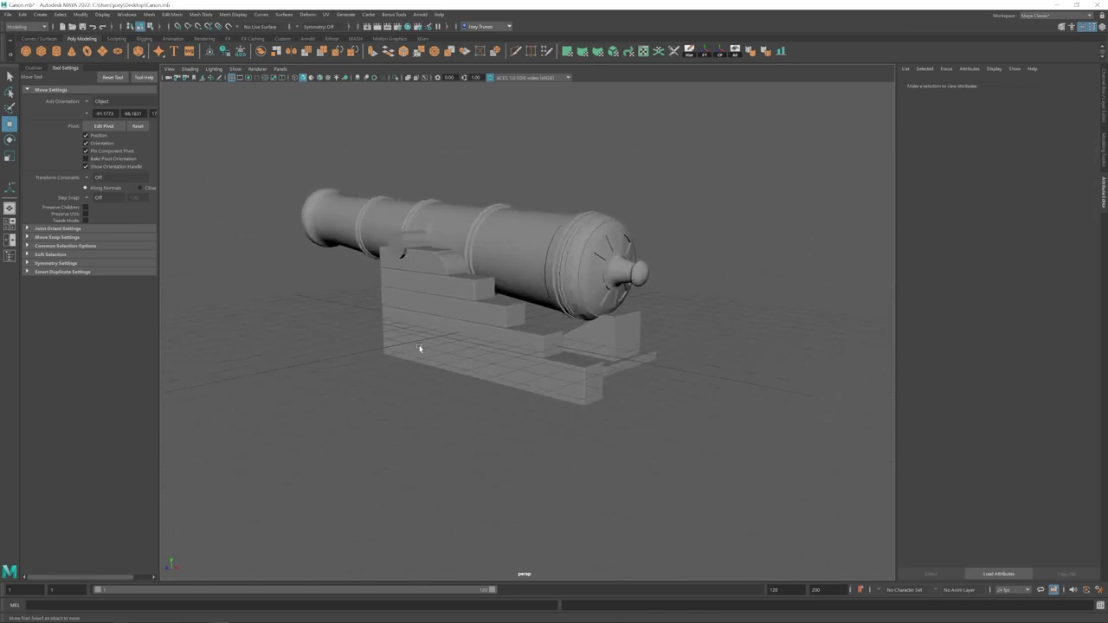
Step: Select the edge loop where the trunnion meets the barrel and isolate the barrel
{"action": "middle_click_drag", "start_coordinate": [419, 348], "coordinate": [594, 430], "text": "alt"}
{"action": "scroll", "coordinate": [594, 430], "scroll_direction": "up", "scroll_amount": 6}
{"action": "left_click", "coordinate": [511, 242]}
{"action": "right_click_drag", "start_coordinate": [511, 243], "coordinate": [510, 195]}
{"action": "double_click", "coordinate": [503, 255]}
{"action": "mouse_move", "coordinate": [502, 255]}
{"action": "left_mouse_down", "text": "alt"}
{"action": "mouse_move", "coordinate": [528, 292]}
{"action": "mouse_move", "coordinate": [503, 234]}
{"action": "left_mouse_up", "text": "alt"}
{"action": "scroll", "coordinate": [502, 235], "scroll_direction": "up", "scroll_amount": 4}
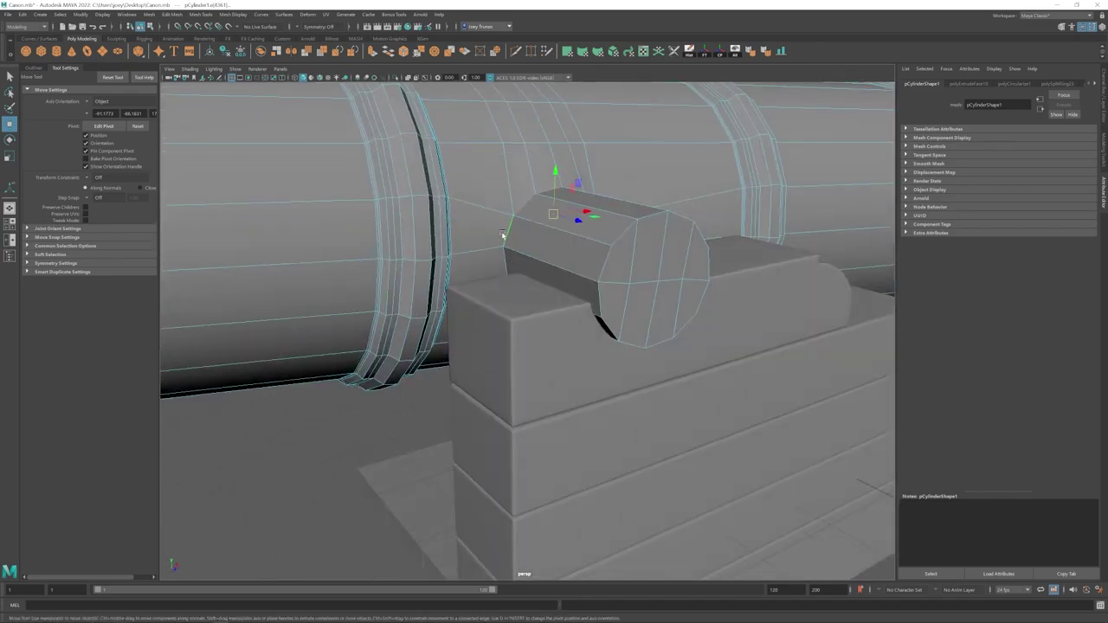
{"action": "key", "text": "F8"}
{"action": "key", "text": "ctrl+1"}
{"action": "key", "text": "F8"}
Step: Add the remaining base and end loops of both trunnions to the selection and bevel them with two segments
{"action": "left_click_drag", "start_coordinate": [571, 327], "coordinate": [521, 240], "text": "alt"}
{"action": "left_click_drag", "start_coordinate": [673, 189], "coordinate": [403, 277], "text": "alt"}
{"action": "mouse_move", "coordinate": [438, 340]}
{"action": "left_mouse_down", "text": "alt"}
{"action": "mouse_move", "coordinate": [526, 395]}
{"action": "mouse_move", "coordinate": [531, 295]}
{"action": "left_mouse_up", "text": "alt"}
{"action": "left_click_drag", "start_coordinate": [449, 296], "coordinate": [621, 343], "text": "alt"}
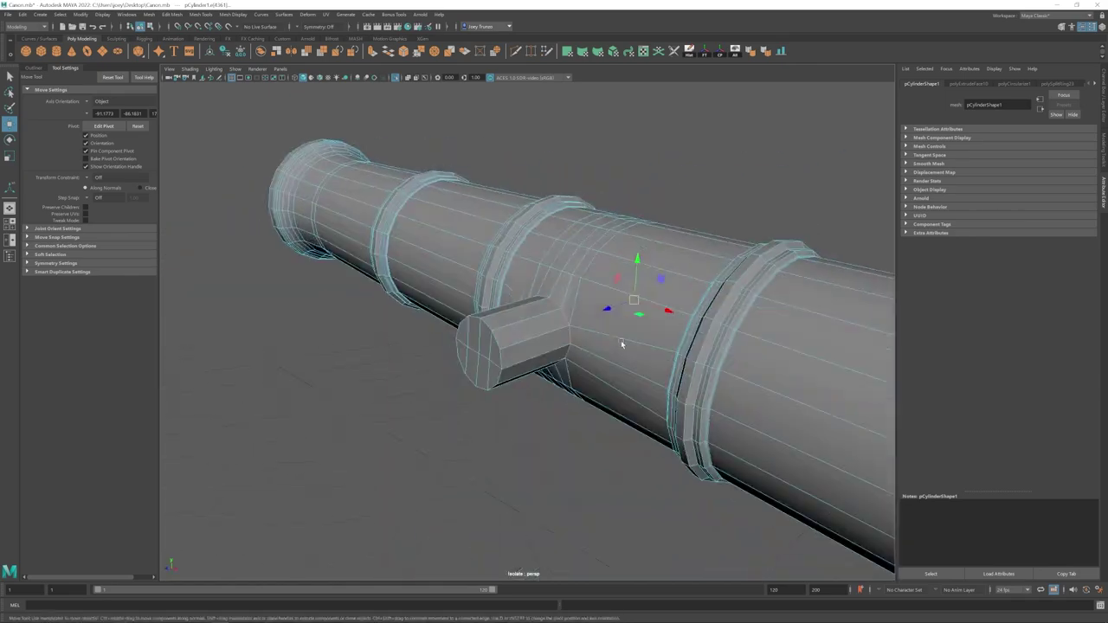
{"action": "left_click", "coordinate": [171, 13]}
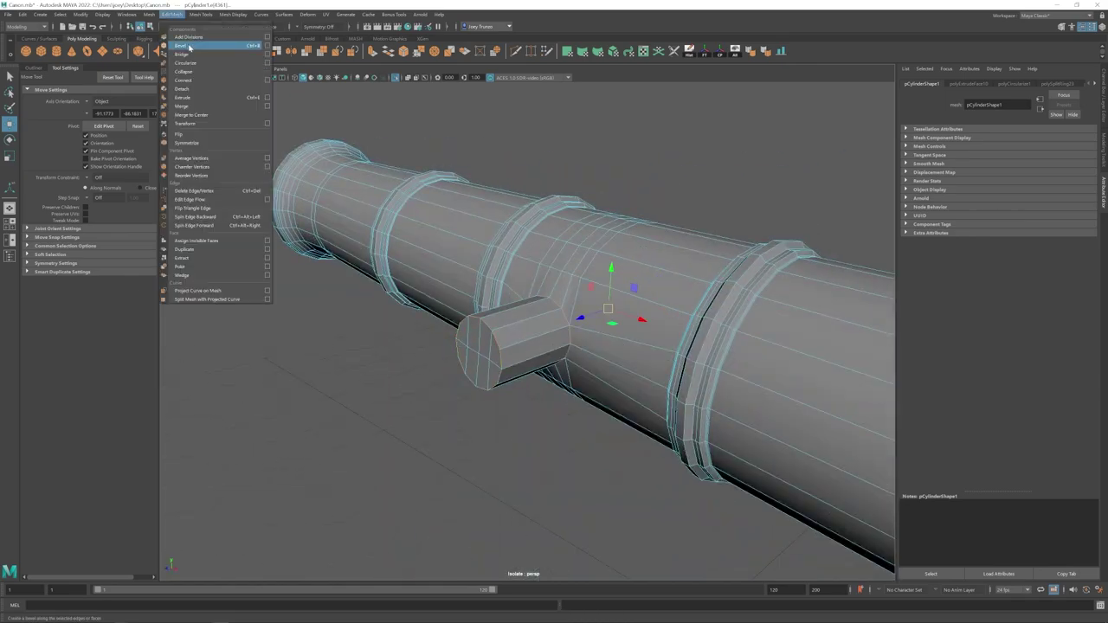
{"action": "left_click", "coordinate": [181, 45]}
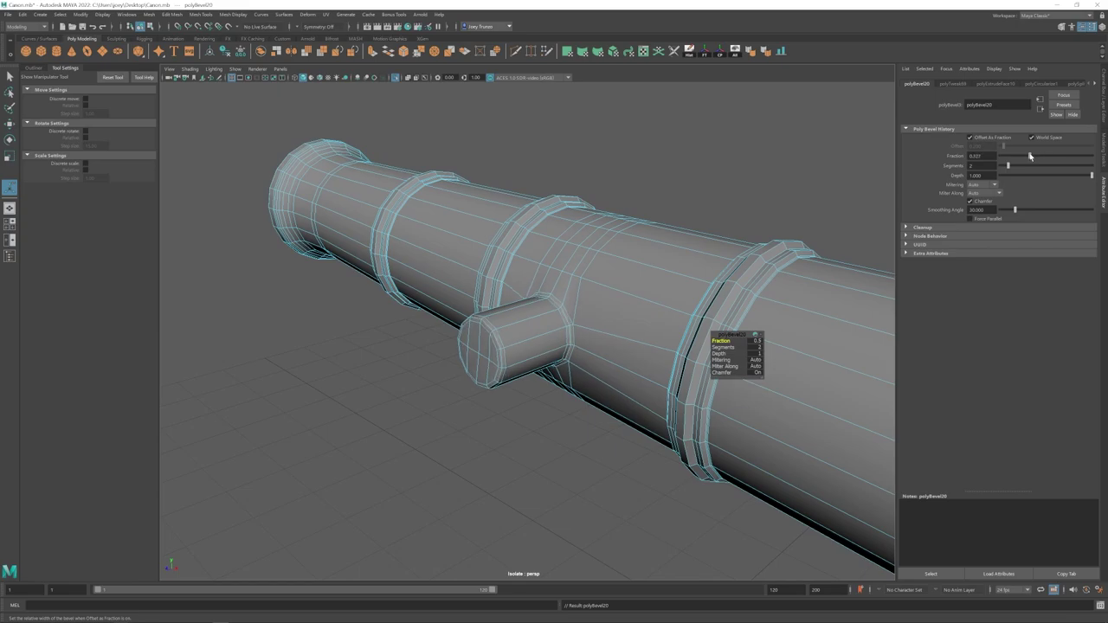
{"action": "key", "text": "q"}
Step: Check the bevelled trunnions on the barrel in smooth preview
{"action": "key", "text": "3"}
{"action": "left_click", "coordinate": [739, 225]}
{"action": "left_click_drag", "start_coordinate": [739, 225], "coordinate": [526, 322], "text": "alt"}
{"action": "left_click", "coordinate": [612, 314]}
{"action": "key", "text": "1"}
Step: Bevel the edge loops around the bases of both trunnions
{"action": "key", "text": "w"}
{"action": "right_click_drag", "start_coordinate": [527, 322], "coordinate": [534, 256], "text": "alt"}
{"action": "double_click", "coordinate": [534, 282]}
{"action": "left_click_drag", "start_coordinate": [535, 282], "coordinate": [507, 324], "text": "alt"}
{"action": "left_click_drag", "start_coordinate": [579, 305], "coordinate": [428, 279], "text": "alt"}
{"action": "left_click_drag", "start_coordinate": [513, 241], "coordinate": [534, 328], "text": "alt"}
{"action": "left_click", "coordinate": [172, 15]}
{"action": "left_click", "coordinate": [186, 38]}
{"action": "left_click", "coordinate": [564, 304]}
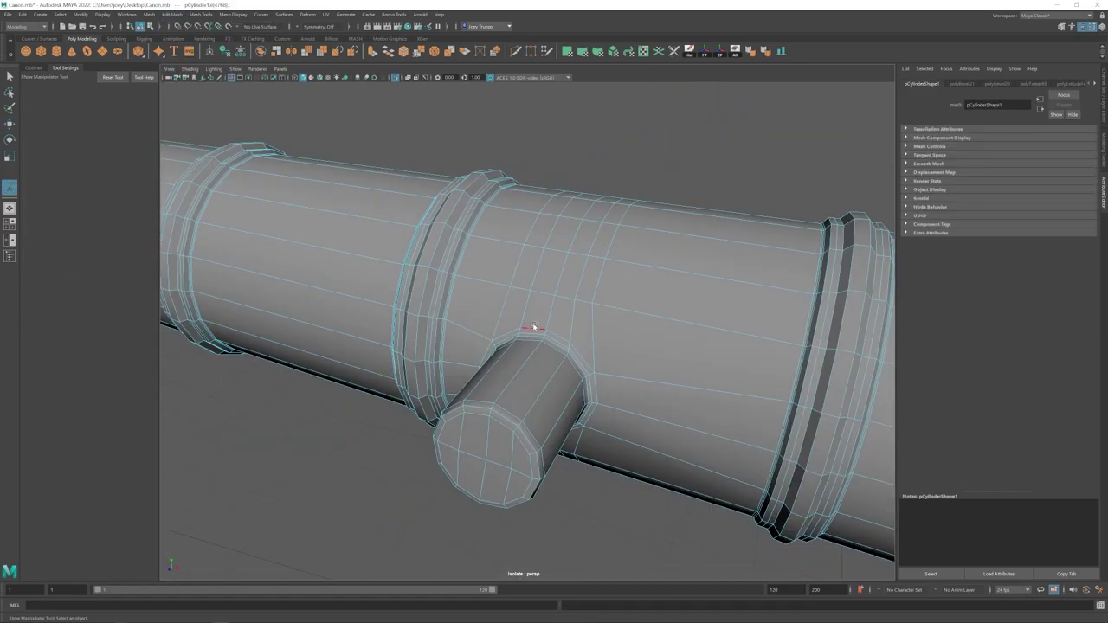
Step: Select the outer edge loops around the trunnion bases and adjust them with the Scale tool
{"action": "double_click", "coordinate": [595, 389]}
{"action": "left_click_drag", "start_coordinate": [580, 441], "coordinate": [593, 312], "text": "alt"}
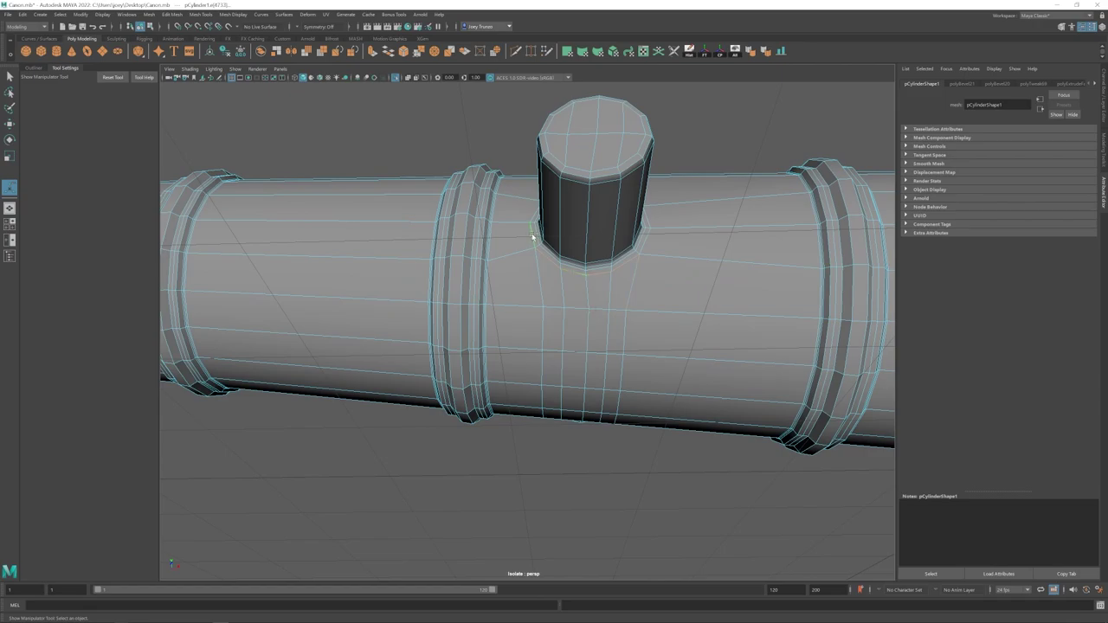
{"action": "left_click_drag", "start_coordinate": [532, 235], "coordinate": [543, 306], "text": "alt"}
{"action": "double_click", "coordinate": [537, 295]}
{"action": "key", "text": "r"}
{"action": "left_click", "coordinate": [1104, 150]}
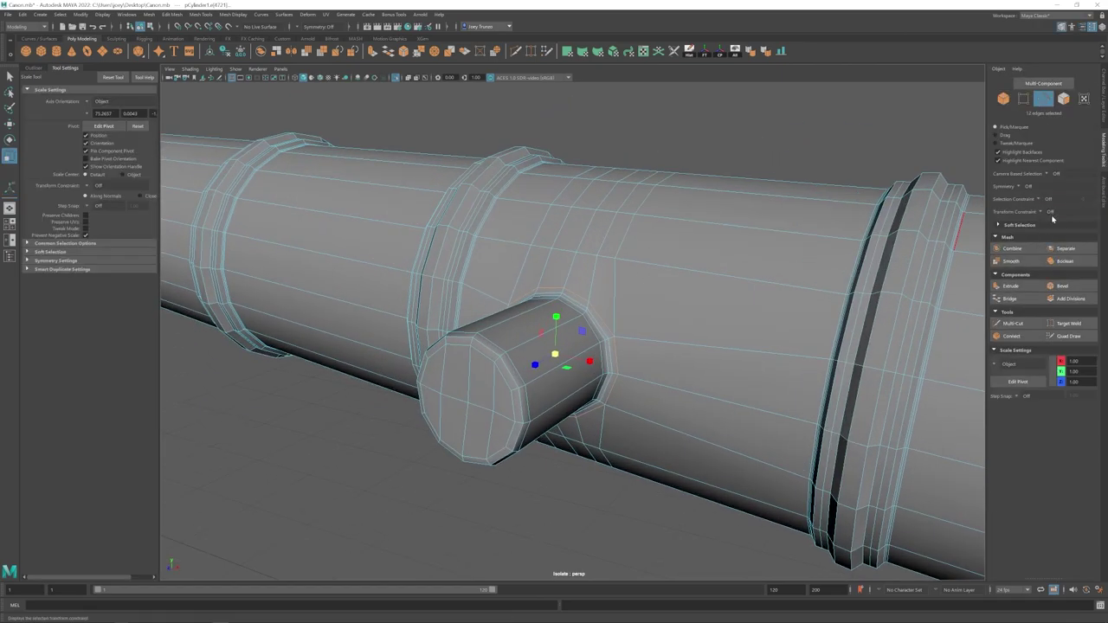
{"action": "left_click_drag", "start_coordinate": [559, 347], "coordinate": [546, 299], "text": "alt"}
{"action": "double_click", "coordinate": [526, 284]}
{"action": "left_click", "coordinate": [498, 327], "text": "shift"}
{"action": "left_click_drag", "start_coordinate": [524, 424], "coordinate": [509, 377], "text": "alt"}
{"action": "left_click_drag", "start_coordinate": [495, 261], "coordinate": [611, 296], "text": "alt"}
{"action": "key", "text": "w"}
Step: Check the trunnion joints on the barrel in smooth preview
{"action": "right_click_drag", "start_coordinate": [684, 303], "coordinate": [784, 264]}
{"action": "key", "text": "3"}
{"action": "left_click", "coordinate": [766, 439]}
Step: Move the vertex just above the trunnion's base along the Z axis
{"action": "left_click_drag", "start_coordinate": [766, 439], "coordinate": [586, 379], "text": "alt"}
{"action": "left_click", "coordinate": [584, 363]}
{"action": "key", "text": "1"}
{"action": "right_click_drag", "start_coordinate": [586, 380], "coordinate": [587, 334]}
{"action": "right_click_drag", "start_coordinate": [587, 379], "coordinate": [533, 380]}
{"action": "left_click", "coordinate": [583, 379]}
{"action": "left_click_drag", "start_coordinate": [584, 380], "coordinate": [593, 328], "text": "alt"}
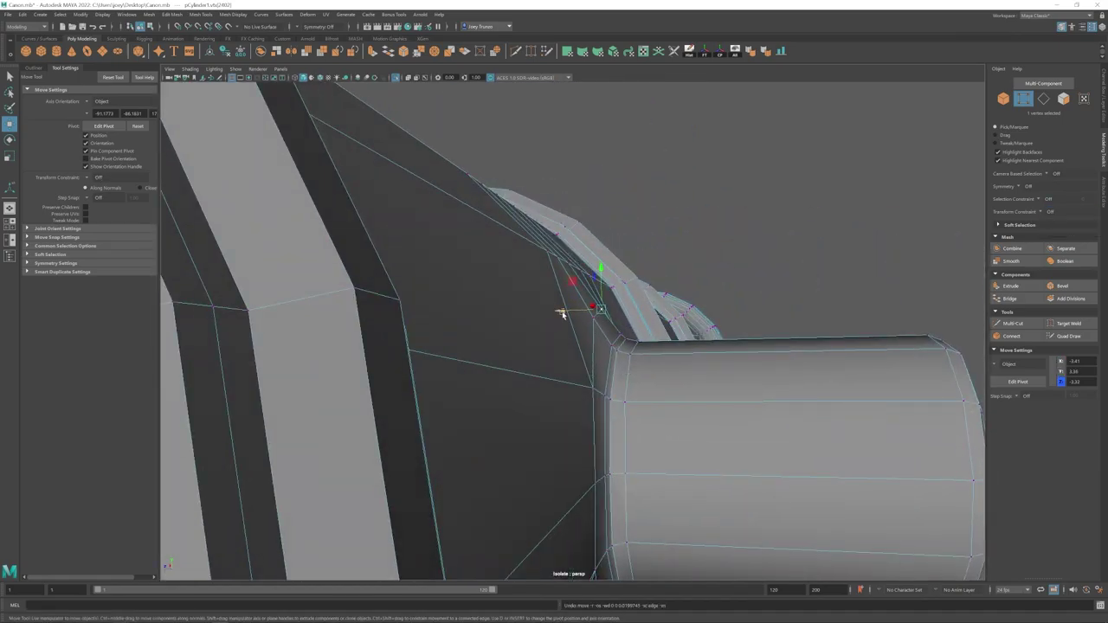
{"action": "left_click", "coordinate": [595, 318]}
Step: Move the two vertices above the trunnion's base vertically to even out the smoothed joint
{"action": "left_click_drag", "start_coordinate": [676, 333], "coordinate": [612, 397], "text": "alt"}
{"action": "left_click_drag", "start_coordinate": [626, 233], "coordinate": [632, 233]}
{"action": "left_click_drag", "start_coordinate": [613, 367], "coordinate": [572, 353], "text": "alt"}
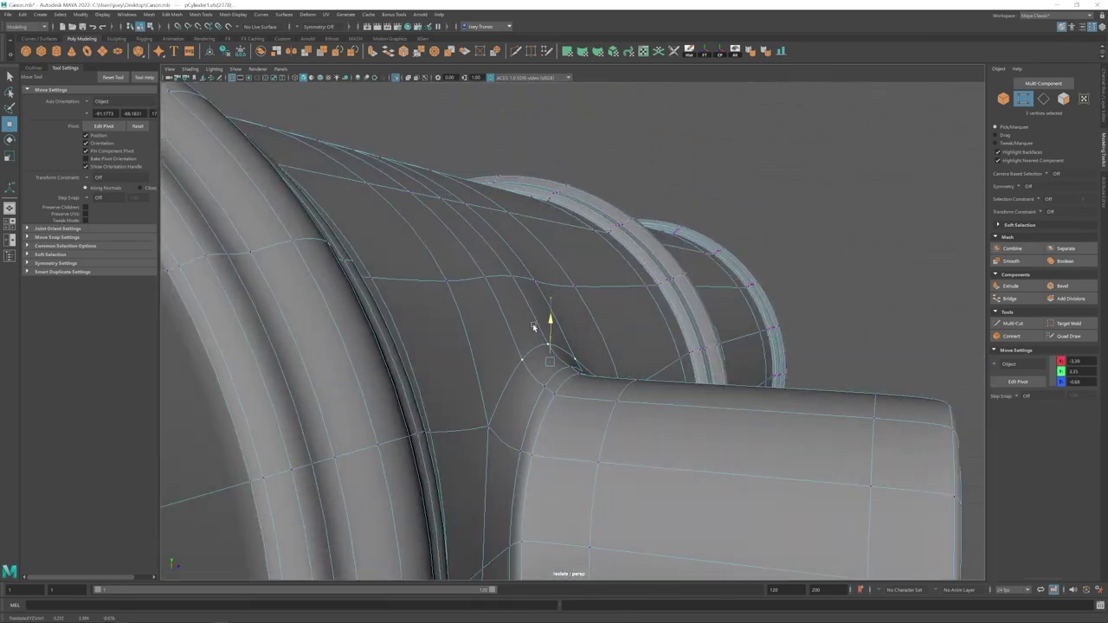
{"action": "scroll", "coordinate": [533, 328], "scroll_direction": "down", "scroll_amount": 3}
{"action": "right_click_drag", "start_coordinate": [533, 328], "coordinate": [597, 290]}
{"action": "left_click", "coordinate": [908, 302]}
{"action": "scroll", "coordinate": [866, 321], "scroll_direction": "down", "scroll_amount": 5}
Step: Select the edge loop beside the trunnion's base and inspect the joint in other views
{"action": "left_click_drag", "start_coordinate": [865, 320], "coordinate": [611, 338], "text": "alt"}
{"action": "left_click", "coordinate": [596, 324]}
{"action": "key", "text": "1"}
{"action": "right_click_drag", "start_coordinate": [611, 338], "coordinate": [612, 290]}
{"action": "double_click", "coordinate": [634, 301]}
{"action": "left_click_drag", "start_coordinate": [634, 301], "coordinate": [600, 353], "text": "alt"}
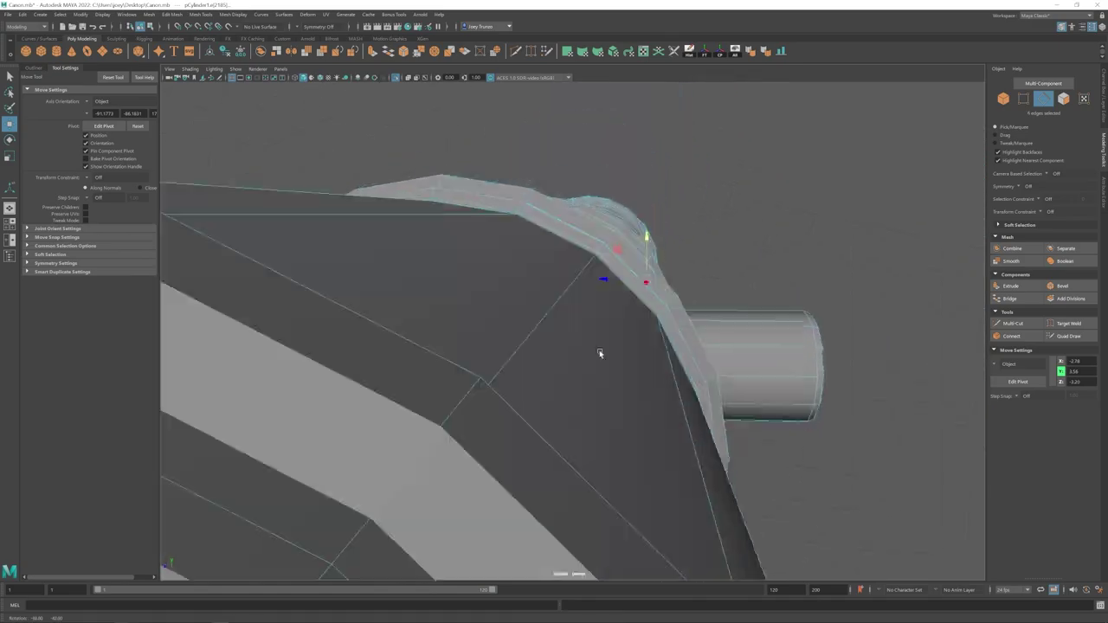
{"action": "key", "text": "space"}
{"action": "key", "text": "space"}
{"action": "key", "text": "4"}
{"action": "key", "text": "space"}
{"action": "key", "text": "space"}
Step: Move the barrel vertex at the corner of the trunnion's base along the Z axis
{"action": "left_click_drag", "start_coordinate": [597, 299], "coordinate": [604, 345], "text": "alt"}
{"action": "right_click_drag", "start_coordinate": [605, 345], "coordinate": [571, 348]}
{"action": "left_click_drag", "start_coordinate": [525, 337], "coordinate": [519, 274], "text": "alt"}
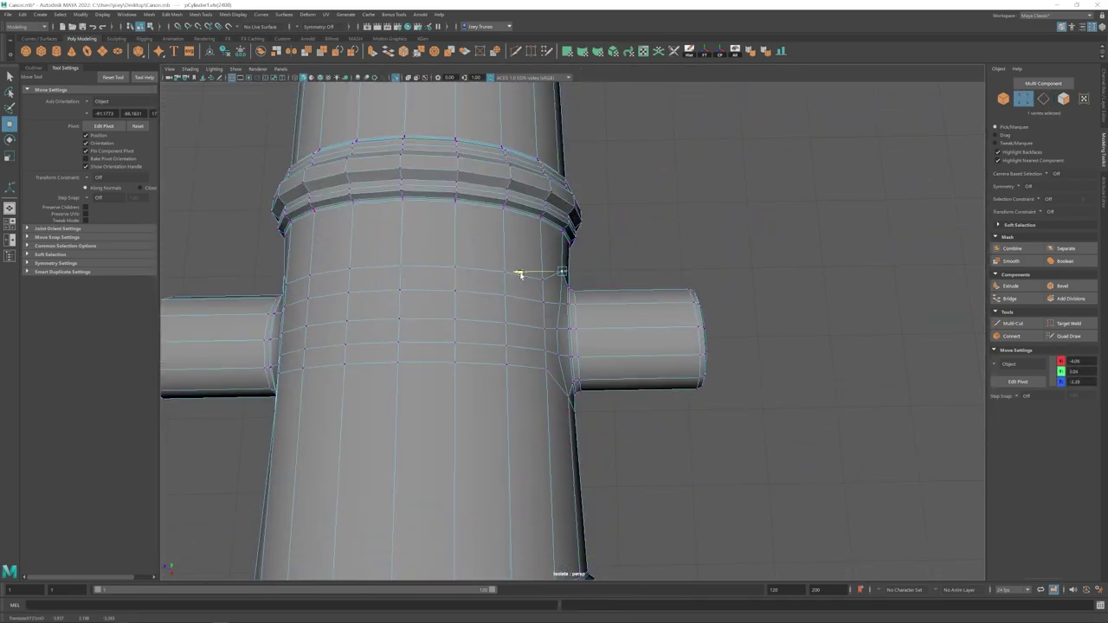
Step: Move the edge loop around the trunnion's base along the Z axis
{"action": "left_click_drag", "start_coordinate": [525, 355], "coordinate": [529, 295], "text": "alt"}
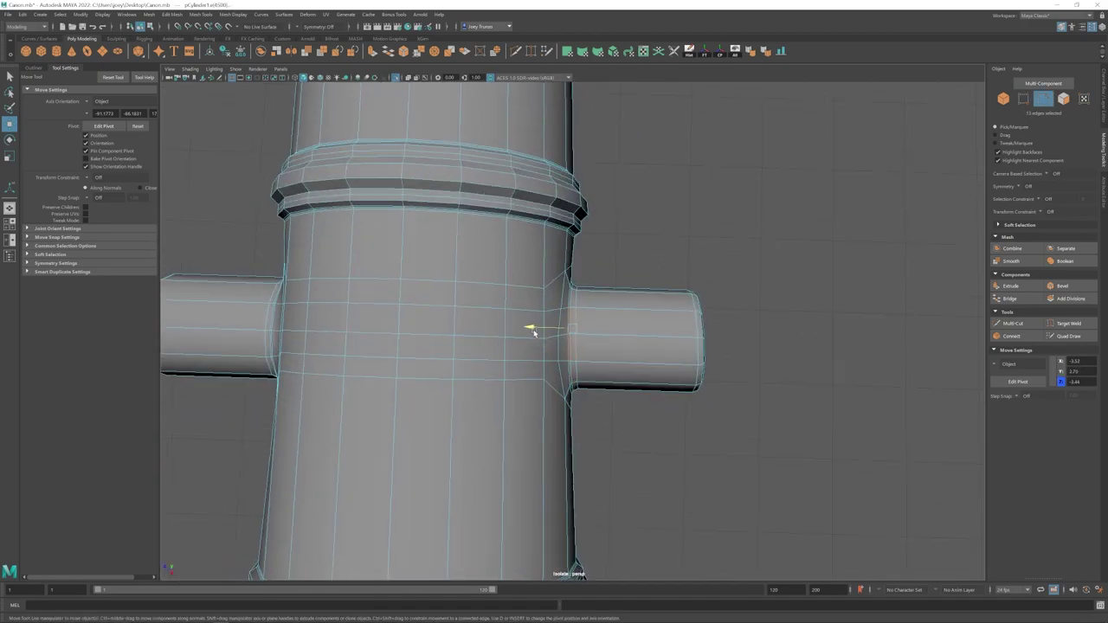
{"action": "left_click_drag", "start_coordinate": [589, 374], "coordinate": [555, 315], "text": "alt"}
{"action": "key", "text": "q"}
{"action": "key", "text": "w"}
Step: Move individual vertices of the loop around the trunnion's base along Z to follow the barrel's curve
{"action": "left_click_drag", "start_coordinate": [554, 315], "coordinate": [598, 325]}
{"action": "key", "text": "F9"}
{"action": "left_click", "coordinate": [594, 316]}
{"action": "left_click_drag", "start_coordinate": [598, 280], "coordinate": [598, 275]}
{"action": "left_click_drag", "start_coordinate": [598, 294], "coordinate": [598, 306], "text": "alt"}
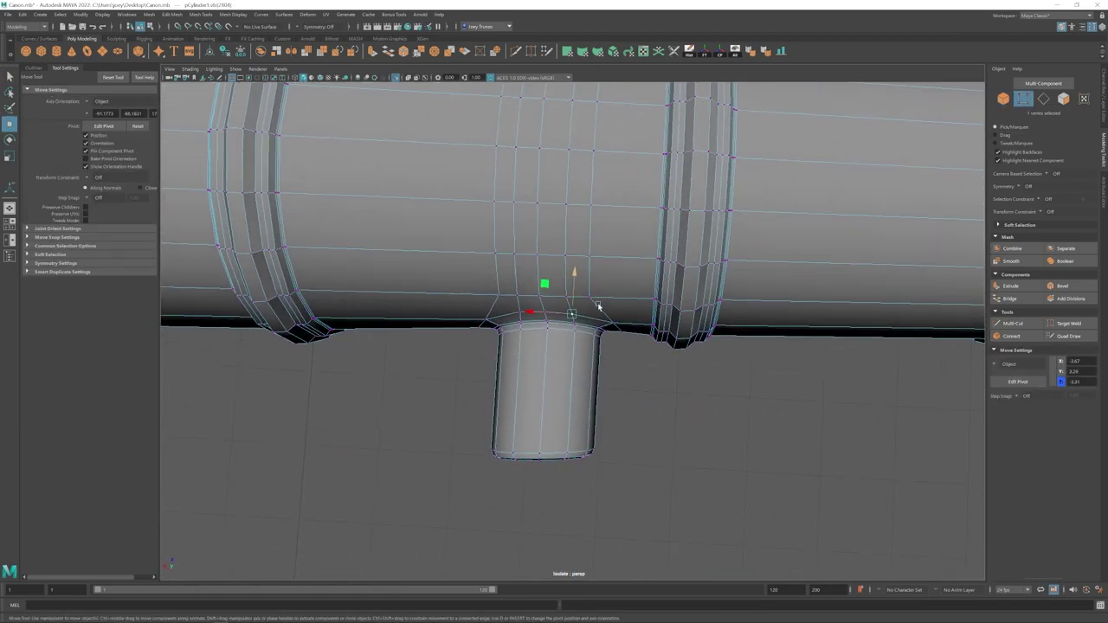
Step: Adjust the remaining vertices at the outer corners of the loop around the trunnion's base along Z
{"action": "left_click", "coordinate": [517, 311]}
{"action": "left_click_drag", "start_coordinate": [515, 309], "coordinate": [493, 317], "text": "alt"}
{"action": "left_click", "coordinate": [486, 322]}
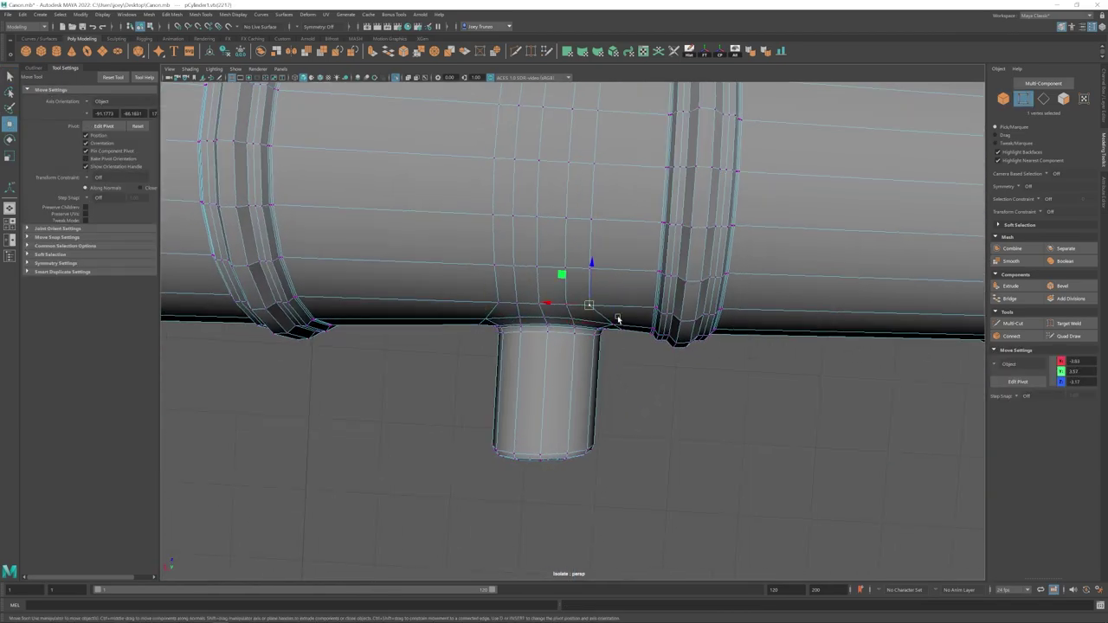
{"action": "scroll", "coordinate": [514, 425], "scroll_direction": "down", "scroll_amount": 8}
{"action": "left_click_drag", "start_coordinate": [618, 320], "coordinate": [472, 301], "text": "alt"}
{"action": "key", "text": "F8"}
{"action": "key", "text": "F9"}
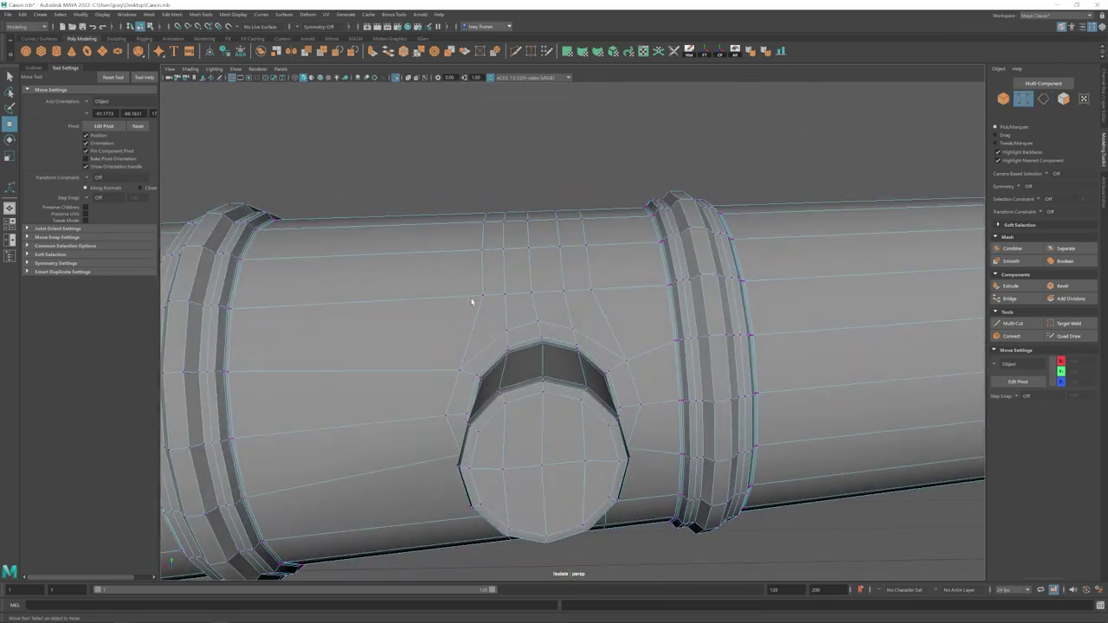
Step: Reposition the barrel vertices above the trunnion and compare the joint with and without smooth preview
{"action": "left_click_drag", "start_coordinate": [491, 250], "coordinate": [489, 249]}
{"action": "mouse_move", "coordinate": [516, 299]}
{"action": "left_mouse_down", "text": "alt"}
{"action": "mouse_move", "coordinate": [534, 317]}
{"action": "mouse_move", "coordinate": [507, 347]}
{"action": "mouse_move", "coordinate": [554, 327]}
{"action": "mouse_move", "coordinate": [520, 290]}
{"action": "left_mouse_up", "text": "alt"}
{"action": "left_click", "coordinate": [528, 279]}
{"action": "left_click", "coordinate": [522, 277]}
{"action": "left_click_drag", "start_coordinate": [522, 277], "coordinate": [574, 230], "text": "alt"}
{"action": "left_click_drag", "start_coordinate": [561, 191], "coordinate": [560, 190]}
{"action": "left_click_drag", "start_coordinate": [538, 339], "coordinate": [553, 314], "text": "alt"}
{"action": "left_click", "coordinate": [588, 312]}
{"action": "left_click_drag", "start_coordinate": [553, 315], "coordinate": [546, 285], "text": "alt"}
{"action": "key", "text": "3"}
{"action": "key", "text": "1"}
Step: Try to scale the two vertices on either side of the trunnion's base
{"action": "left_click", "coordinate": [523, 369]}
{"action": "left_click", "coordinate": [638, 361], "text": "shift"}
{"action": "key", "text": "r"}
{"action": "left_click_drag", "start_coordinate": [638, 361], "coordinate": [501, 267], "text": "alt"}
{"action": "key", "text": "ctrl+z"}
{"action": "key", "text": "ctrl+z"}
{"action": "key", "text": "ctrl+z"}
Step: Set the transform constraint to Edge and slide the vertices directly above the trunnion along their edges
{"action": "left_click", "coordinate": [598, 251], "text": "shift"}
{"action": "left_click_drag", "start_coordinate": [598, 251], "coordinate": [530, 194], "text": "alt"}
{"action": "left_click", "coordinate": [1042, 212]}
{"action": "left_click", "coordinate": [1056, 224]}
{"action": "left_click", "coordinate": [576, 215]}
{"action": "key", "text": "w"}
{"action": "left_click_drag", "start_coordinate": [536, 220], "coordinate": [558, 249]}
{"action": "left_click", "coordinate": [578, 250]}
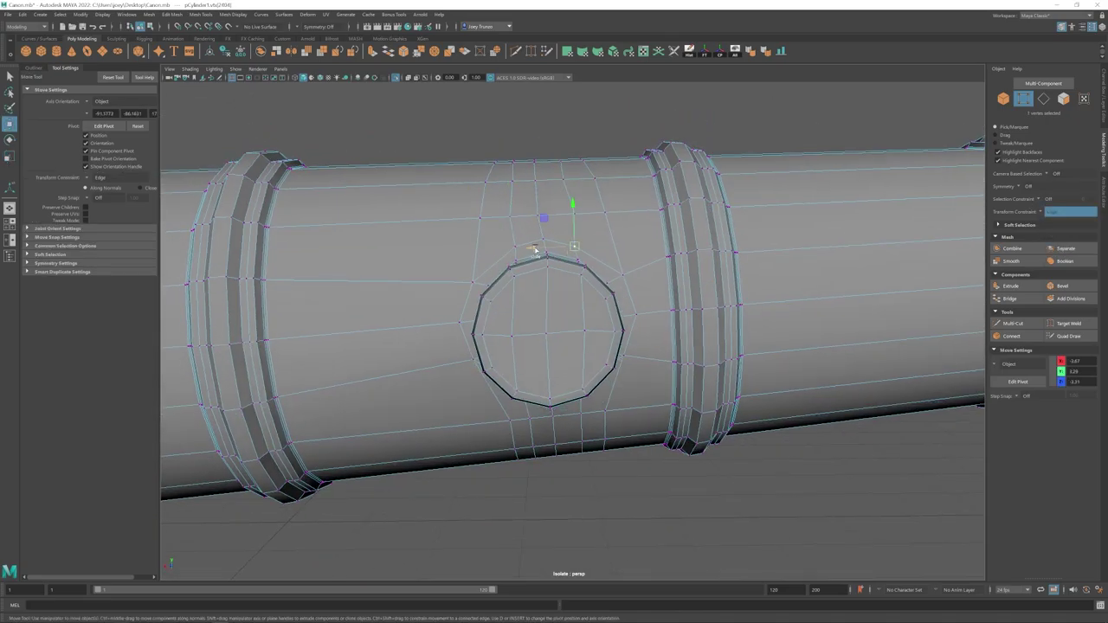
Step: Slide vertices on the barrel's surface between the two trunnions to even out the edge spacing
{"action": "left_click_drag", "start_coordinate": [475, 253], "coordinate": [582, 227], "text": "alt"}
{"action": "left_click_drag", "start_coordinate": [590, 221], "coordinate": [606, 303]}
{"action": "left_click", "coordinate": [664, 271]}
{"action": "left_click_drag", "start_coordinate": [567, 309], "coordinate": [530, 299]}
{"action": "left_click_drag", "start_coordinate": [588, 275], "coordinate": [592, 305]}
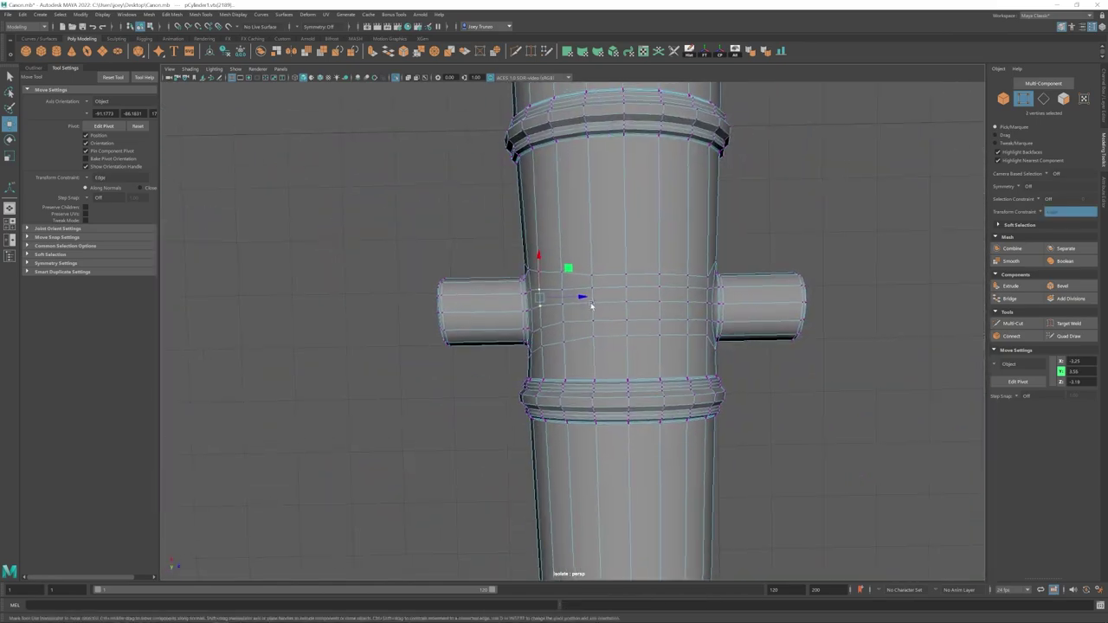
Step: Move all vertices of the opposite trunnion and its base along its axis and check the smoothed joint
{"action": "middle_click_drag", "start_coordinate": [657, 332], "coordinate": [509, 344], "text": "alt"}
{"action": "left_click_drag", "start_coordinate": [699, 253], "coordinate": [554, 384]}
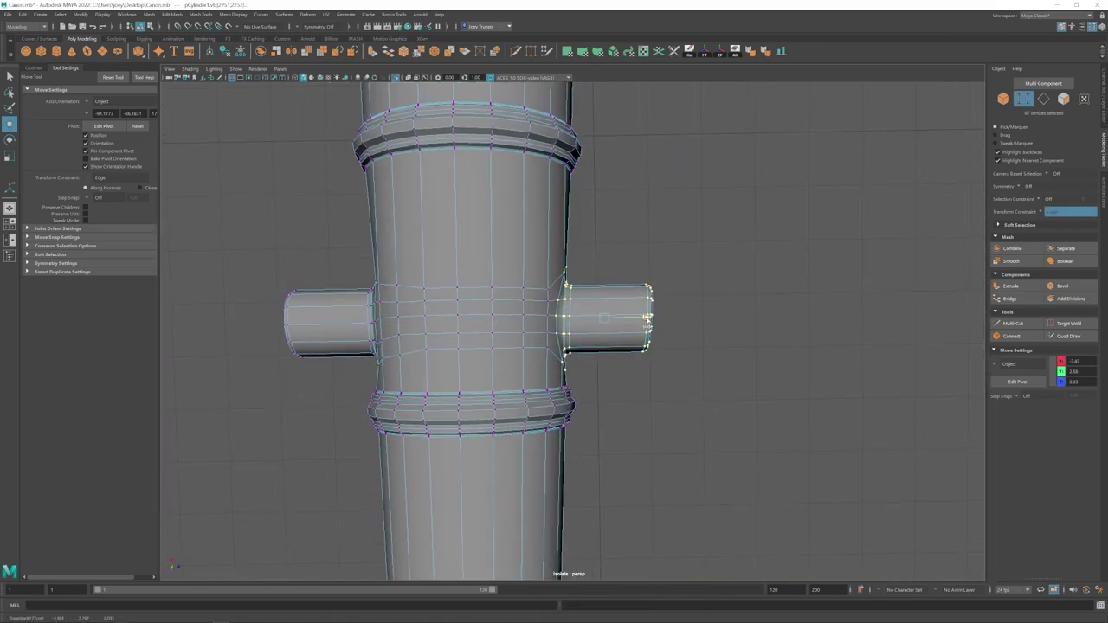
{"action": "left_click_drag", "start_coordinate": [606, 346], "coordinate": [552, 307], "text": "alt"}
{"action": "right_click_drag", "start_coordinate": [551, 307], "coordinate": [597, 268]}
{"action": "left_click", "coordinate": [692, 259]}
{"action": "key", "text": "3"}
{"action": "left_click_drag", "start_coordinate": [494, 338], "coordinate": [540, 288], "text": "alt"}
{"action": "scroll", "coordinate": [540, 288], "scroll_direction": "up", "scroll_amount": 3}
{"action": "left_click", "coordinate": [540, 288]}
{"action": "key", "text": "1"}
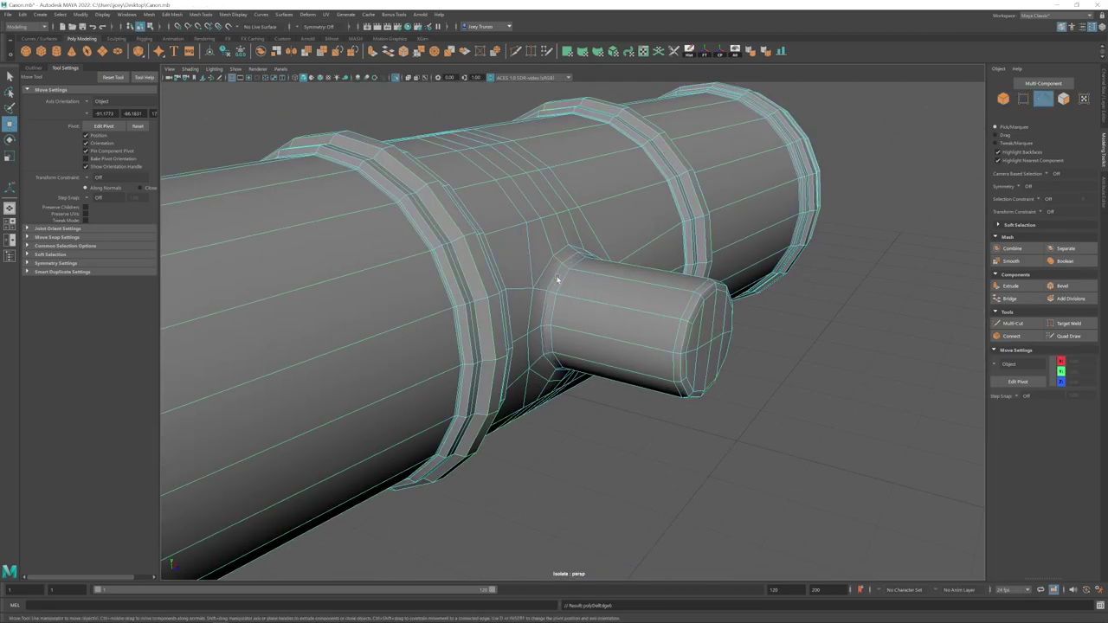
Step: Move two vertices beneath the trunnion's base along the Y axis
{"action": "right_click_drag", "start_coordinate": [558, 280], "coordinate": [603, 242]}
{"action": "key", "text": "3"}
{"action": "left_click_drag", "start_coordinate": [558, 280], "coordinate": [554, 341], "text": "alt"}
{"action": "left_click", "coordinate": [554, 341]}
{"action": "key", "text": "1"}
{"action": "left_click_drag", "start_coordinate": [687, 395], "coordinate": [485, 364], "text": "alt"}
{"action": "right_click_drag", "start_coordinate": [484, 363], "coordinate": [485, 320]}
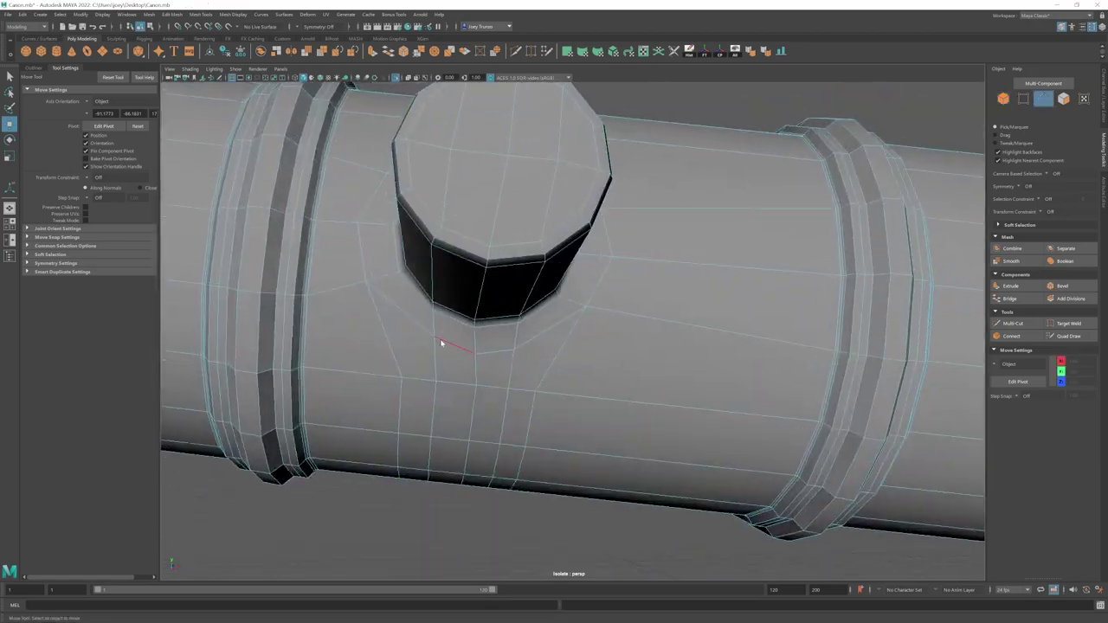
{"action": "left_click_drag", "start_coordinate": [441, 339], "coordinate": [487, 321], "text": "alt"}
{"action": "left_click_drag", "start_coordinate": [487, 320], "coordinate": [486, 299]}
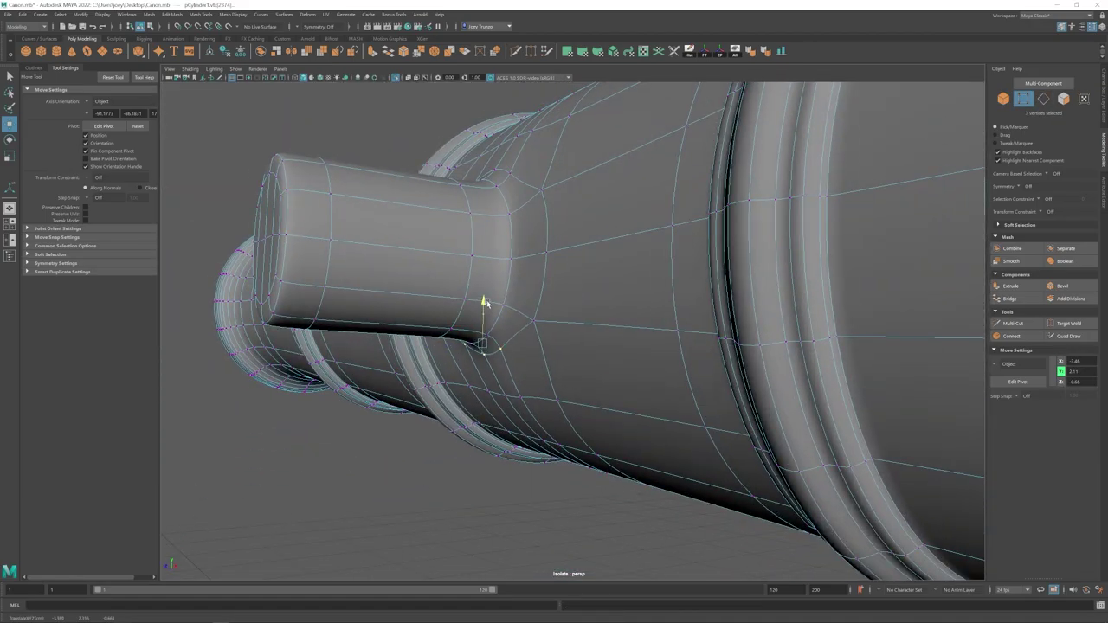
Step: Preview the smoothed underside of the joint and reposition individual vertices below the trunnion's base
{"action": "right_click_drag", "start_coordinate": [487, 299], "coordinate": [533, 263]}
{"action": "left_click", "coordinate": [554, 484]}
{"action": "key", "text": "3"}
{"action": "left_click_drag", "start_coordinate": [554, 485], "coordinate": [526, 396], "text": "alt"}
{"action": "left_click", "coordinate": [526, 396]}
{"action": "key", "text": "1"}
{"action": "right_click_drag", "start_coordinate": [527, 396], "coordinate": [475, 396]}
{"action": "left_click_drag", "start_coordinate": [475, 395], "coordinate": [598, 320], "text": "alt"}
{"action": "left_click", "coordinate": [575, 356]}
{"action": "left_click", "coordinate": [454, 403]}
{"action": "left_click_drag", "start_coordinate": [496, 405], "coordinate": [473, 404]}
{"action": "left_click_drag", "start_coordinate": [465, 462], "coordinate": [493, 420], "text": "alt"}
Step: Inspect the smoothed joint, change the transform constraint and nudge the barrel vertices beside the trunnion's base
{"action": "right_click_drag", "start_coordinate": [445, 279], "coordinate": [492, 244]}
{"action": "key", "text": "3"}
{"action": "left_click", "coordinate": [695, 488]}
{"action": "left_click_drag", "start_coordinate": [695, 487], "coordinate": [606, 381], "text": "alt"}
{"action": "right_click_drag", "start_coordinate": [611, 262], "coordinate": [559, 263]}
{"action": "key", "text": "1"}
{"action": "left_click_drag", "start_coordinate": [560, 262], "coordinate": [632, 459], "text": "alt"}
{"action": "left_click", "coordinate": [516, 275]}
{"action": "left_click", "coordinate": [554, 265], "text": "shift"}
{"action": "left_click_drag", "start_coordinate": [591, 271], "coordinate": [519, 285], "text": "alt"}
{"action": "left_click", "coordinate": [1057, 215]}
{"action": "left_click", "coordinate": [532, 365]}
{"action": "key", "text": "3"}
{"action": "left_click", "coordinate": [539, 227]}
{"action": "left_click_drag", "start_coordinate": [497, 229], "coordinate": [500, 228]}
{"action": "left_click_drag", "start_coordinate": [499, 228], "coordinate": [501, 228]}
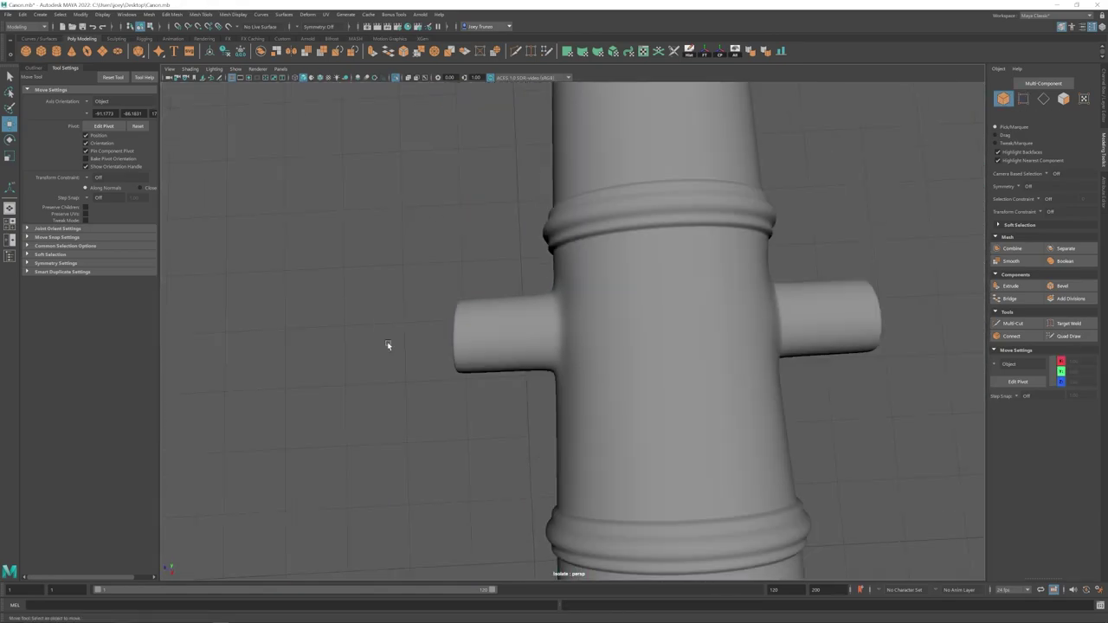
Step: Slide individual vertices above the trunnion along X with the Edge constraint to align them with the neighbouring edges
{"action": "left_click_drag", "start_coordinate": [389, 345], "coordinate": [528, 299], "text": "alt"}
{"action": "key", "text": "1"}
{"action": "right_click_drag", "start_coordinate": [571, 290], "coordinate": [530, 289]}
{"action": "left_click", "coordinate": [547, 287]}
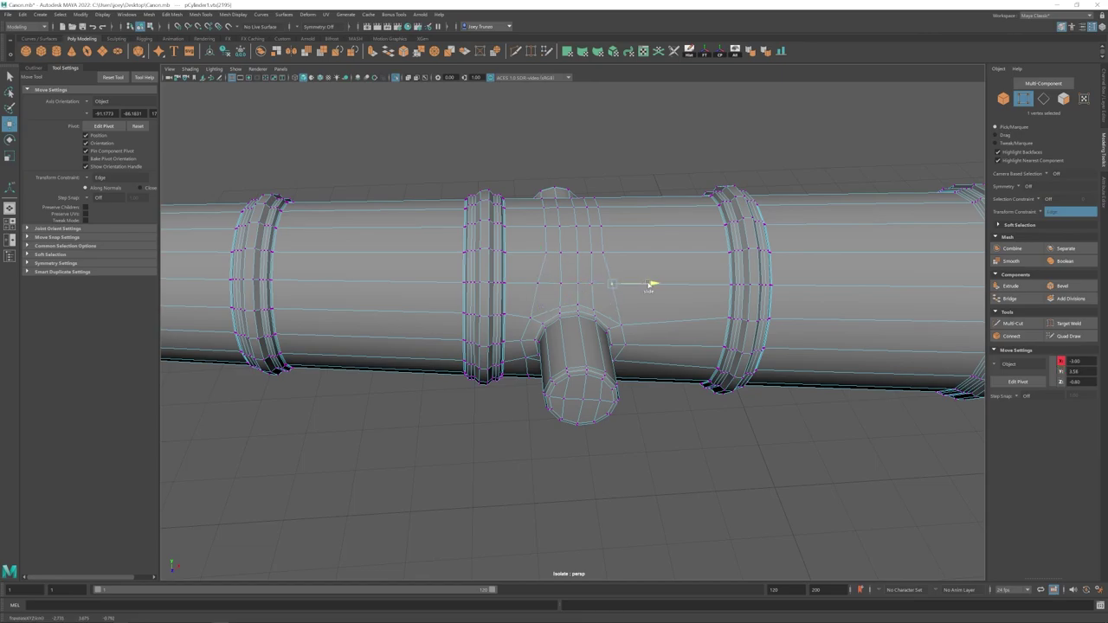
{"action": "left_click", "coordinate": [546, 256]}
{"action": "left_click_drag", "start_coordinate": [604, 253], "coordinate": [579, 250], "text": "alt"}
{"action": "left_click", "coordinate": [562, 279]}
{"action": "left_click_drag", "start_coordinate": [578, 259], "coordinate": [576, 290], "text": "alt"}
{"action": "left_click", "coordinate": [572, 300]}
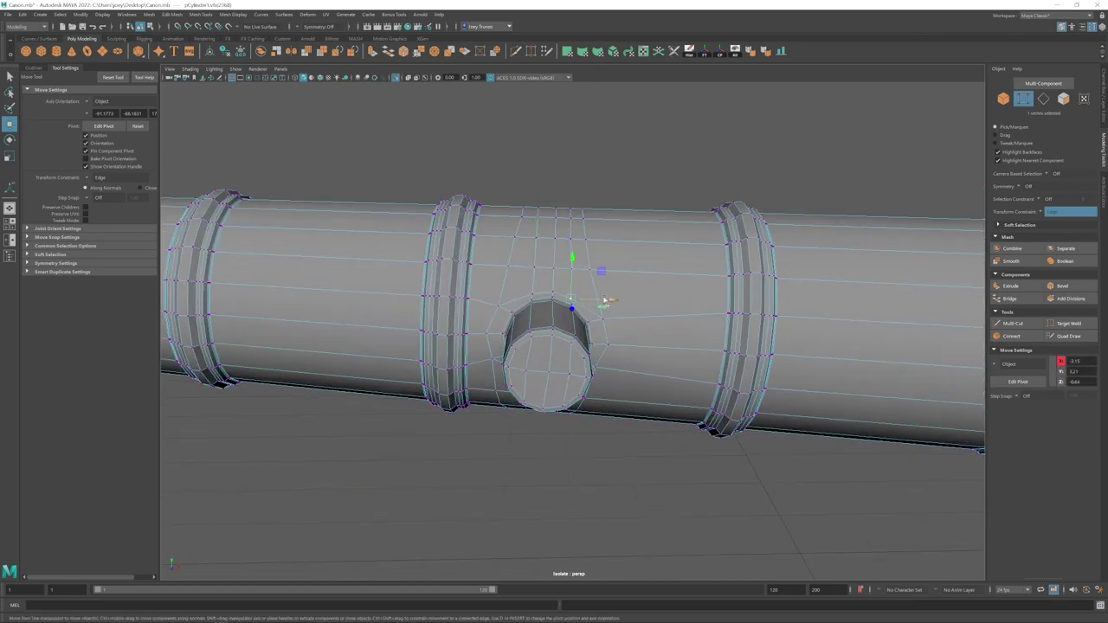
Step: Examine the smoothed trunnion joint and the overall barrel shape from several angles
{"action": "key", "text": "3"}
{"action": "right_click_drag", "start_coordinate": [606, 299], "coordinate": [648, 277]}
{"action": "left_click", "coordinate": [675, 484]}
{"action": "left_click_drag", "start_coordinate": [606, 381], "coordinate": [573, 374], "text": "alt"}
{"action": "left_click", "coordinate": [562, 361]}
{"action": "key", "text": "1"}
{"action": "scroll", "coordinate": [575, 374], "scroll_direction": "up", "scroll_amount": 3}
{"action": "right_click_drag", "start_coordinate": [589, 375], "coordinate": [590, 348]}
{"action": "left_click_drag", "start_coordinate": [649, 340], "coordinate": [494, 317]}
{"action": "left_click", "coordinate": [629, 338]}
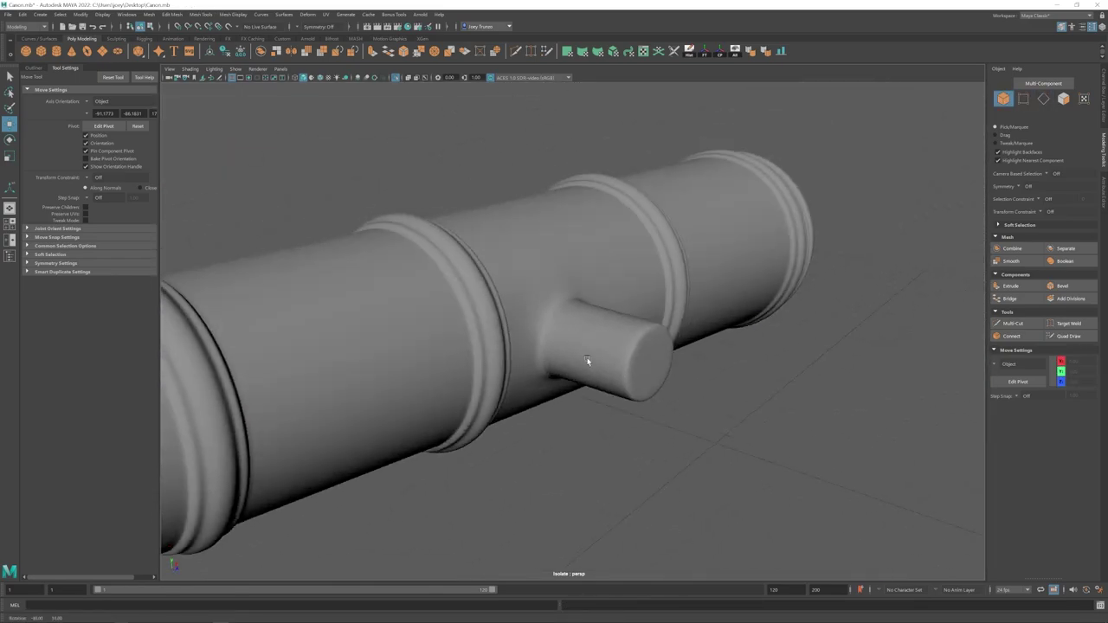
{"action": "left_click_drag", "start_coordinate": [611, 367], "coordinate": [500, 367], "text": "alt"}
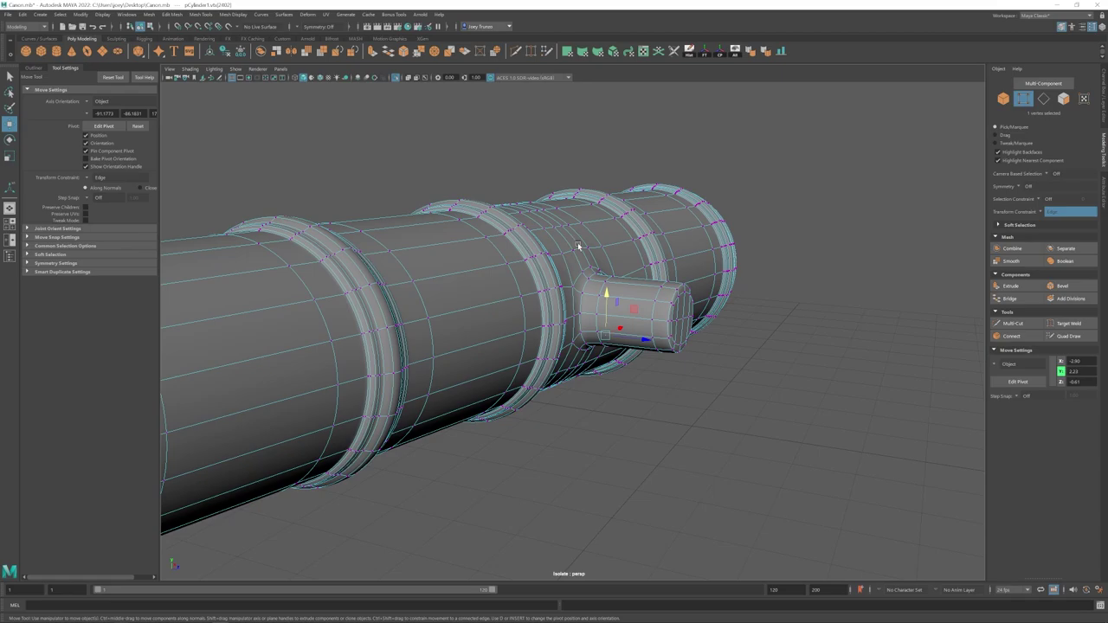
{"action": "left_click_drag", "start_coordinate": [576, 247], "coordinate": [591, 241], "text": "alt"}
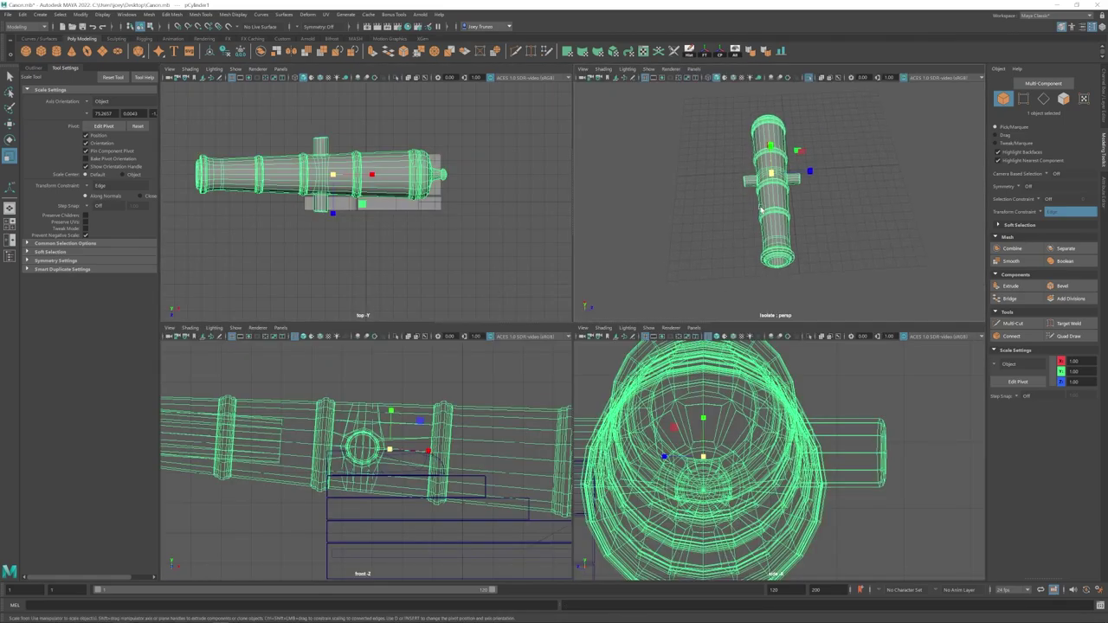
{"action": "right_click_drag", "start_coordinate": [761, 209], "coordinate": [734, 205]}
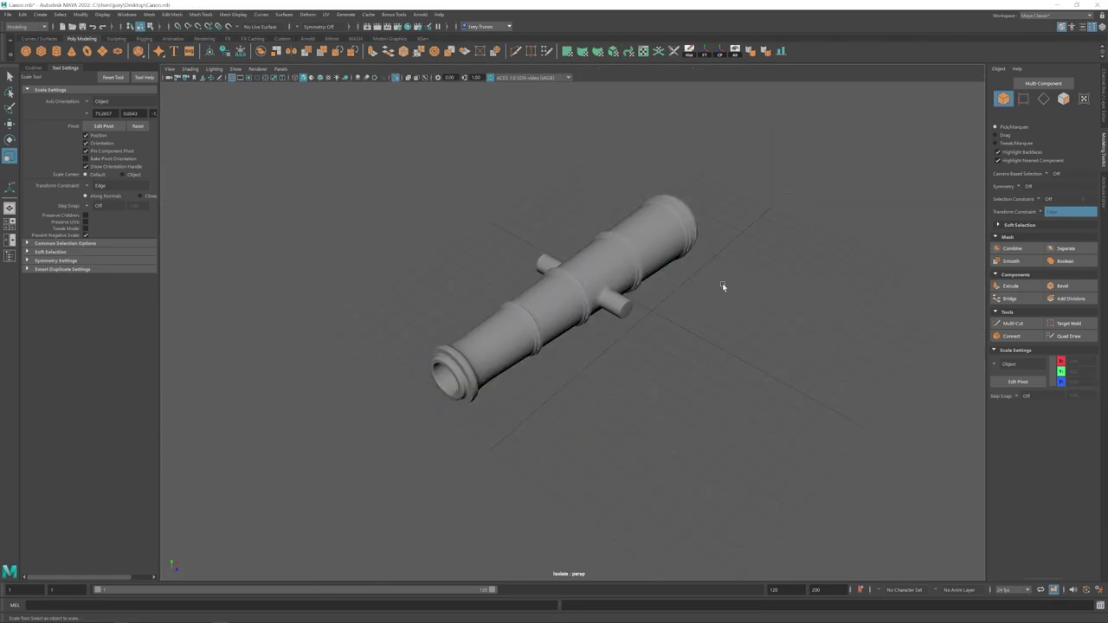
{"action": "mouse_move", "coordinate": [722, 287]}
{"action": "left_mouse_down", "text": "alt"}
{"action": "mouse_move", "coordinate": [648, 341]}
{"action": "mouse_move", "coordinate": [607, 347]}
{"action": "left_mouse_up", "text": "alt"}
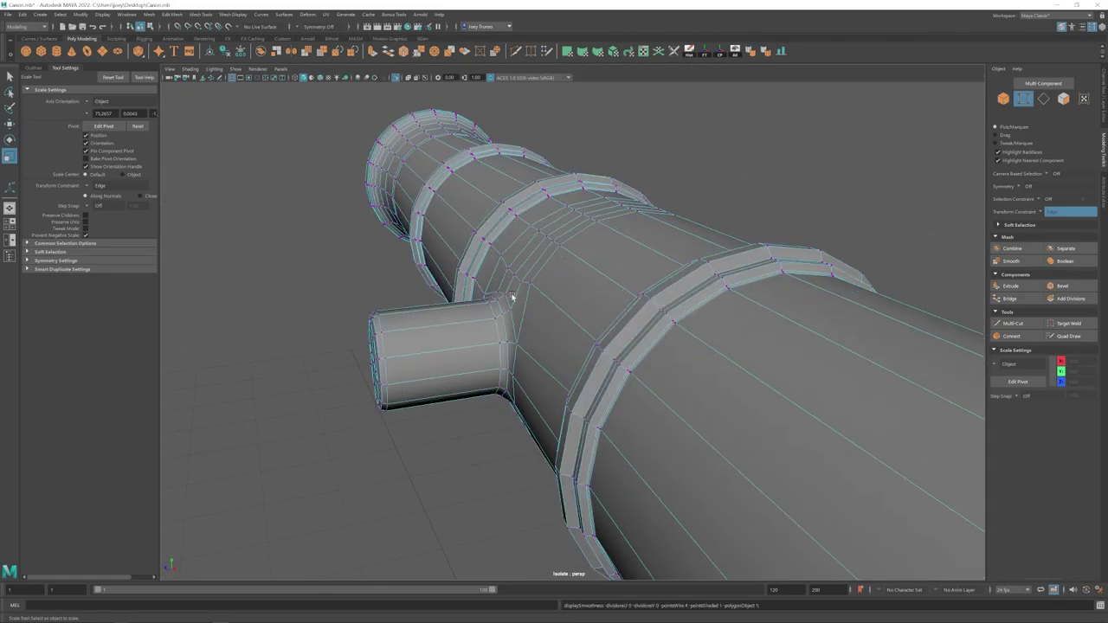
Step: Move single vertices between the trunnion's base and the neighbouring ring to refine the barrel's surface
{"action": "left_click_drag", "start_coordinate": [511, 297], "coordinate": [490, 243], "text": "alt"}
{"action": "left_click", "coordinate": [490, 243]}
{"action": "key", "text": "w"}
{"action": "left_click_drag", "start_coordinate": [576, 297], "coordinate": [487, 327]}
{"action": "left_click", "coordinate": [419, 312]}
{"action": "left_click_drag", "start_coordinate": [419, 272], "coordinate": [417, 279]}
{"action": "left_click_drag", "start_coordinate": [635, 323], "coordinate": [593, 299], "text": "alt"}
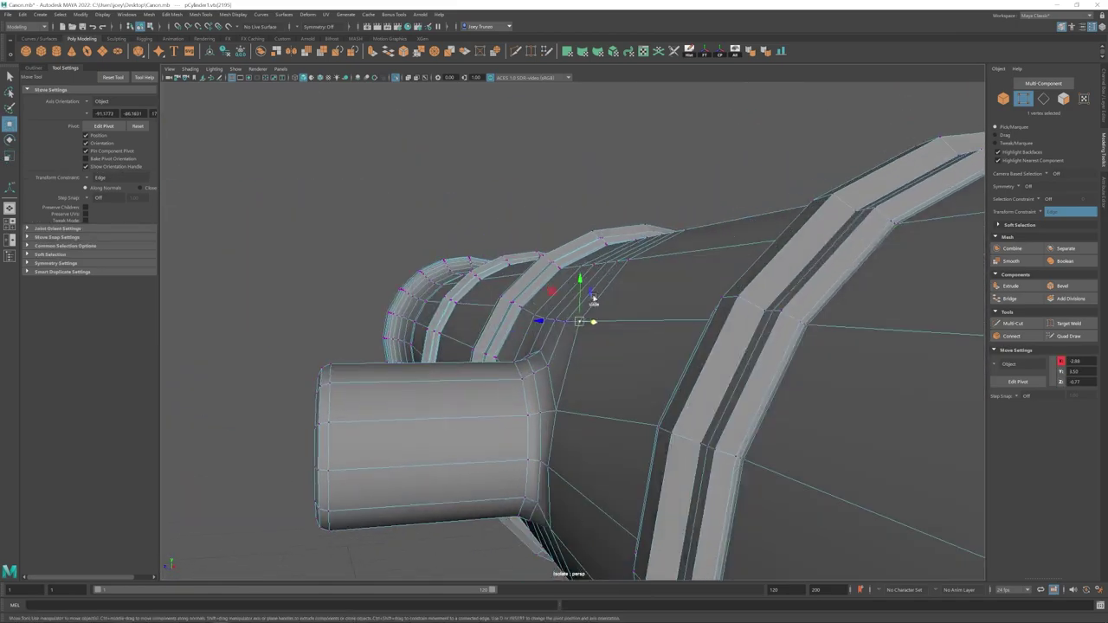
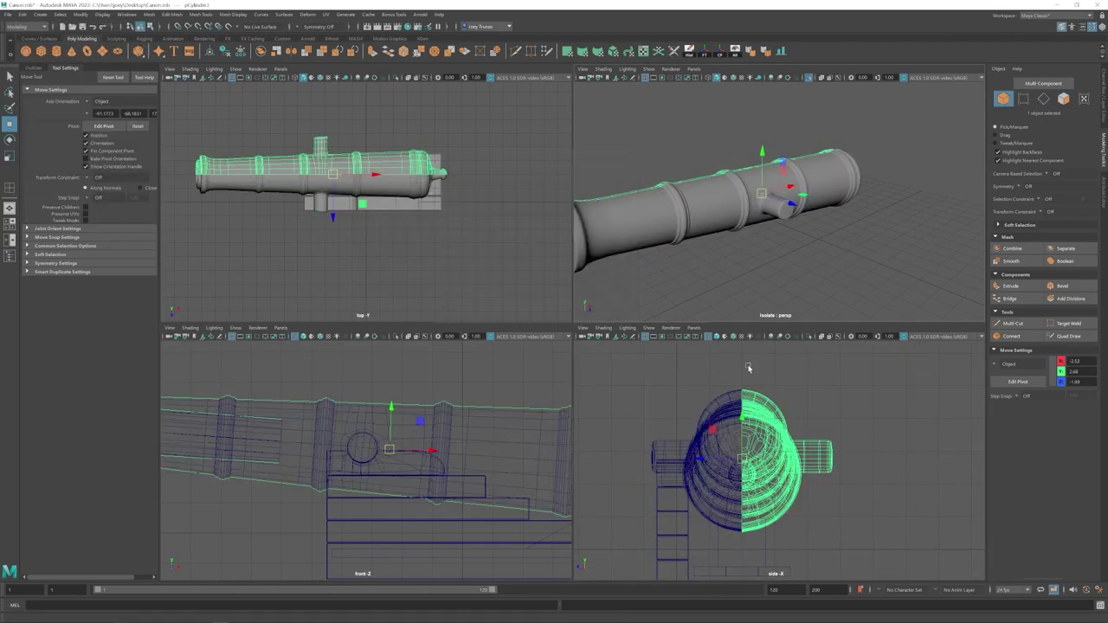
Step: Select the centre-line vertices in the side view and combine the barrel pieces into one mesh
{"action": "key", "text": "F9"}
{"action": "left_click_drag", "start_coordinate": [728, 374], "coordinate": [745, 562]}
{"action": "right_click_drag", "start_coordinate": [793, 414], "coordinate": [952, 498], "text": "alt"}
{"action": "middle_click_drag", "start_coordinate": [653, 467], "coordinate": [699, 452], "text": "alt"}
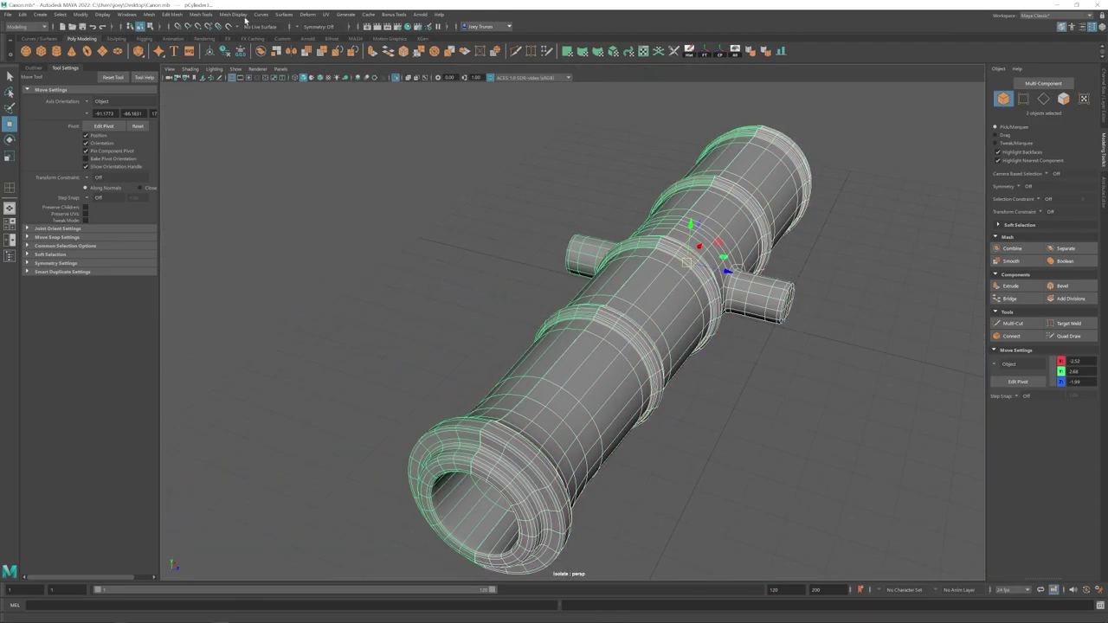
{"action": "left_click", "coordinate": [149, 14]}
{"action": "left_click", "coordinate": [165, 46]}
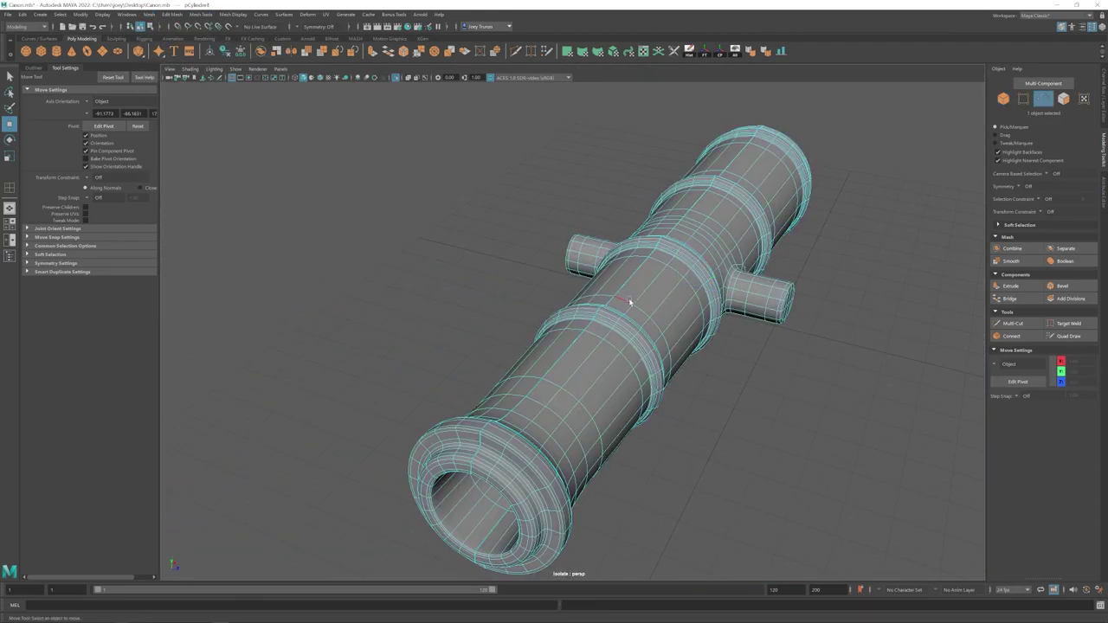
Step: Select the open border edges along the seam between the barrel halves and bridge the gap
{"action": "left_click_drag", "start_coordinate": [622, 284], "coordinate": [838, 238], "text": "alt"}
{"action": "scroll", "coordinate": [690, 317], "scroll_direction": "up", "scroll_amount": 10}
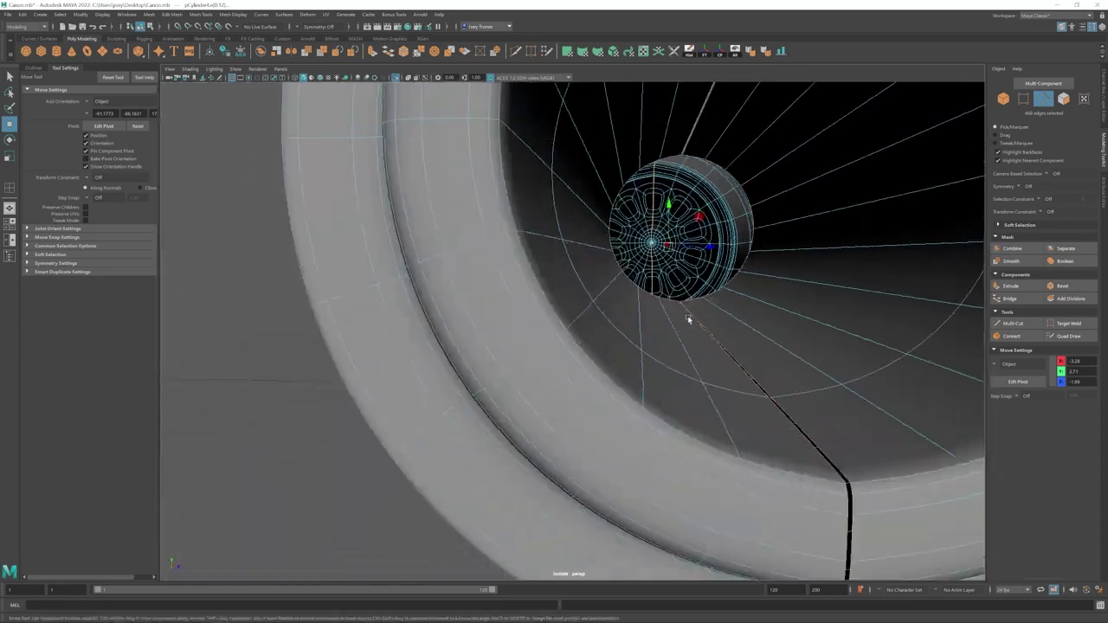
{"action": "left_click_drag", "start_coordinate": [690, 317], "coordinate": [653, 208], "text": "alt"}
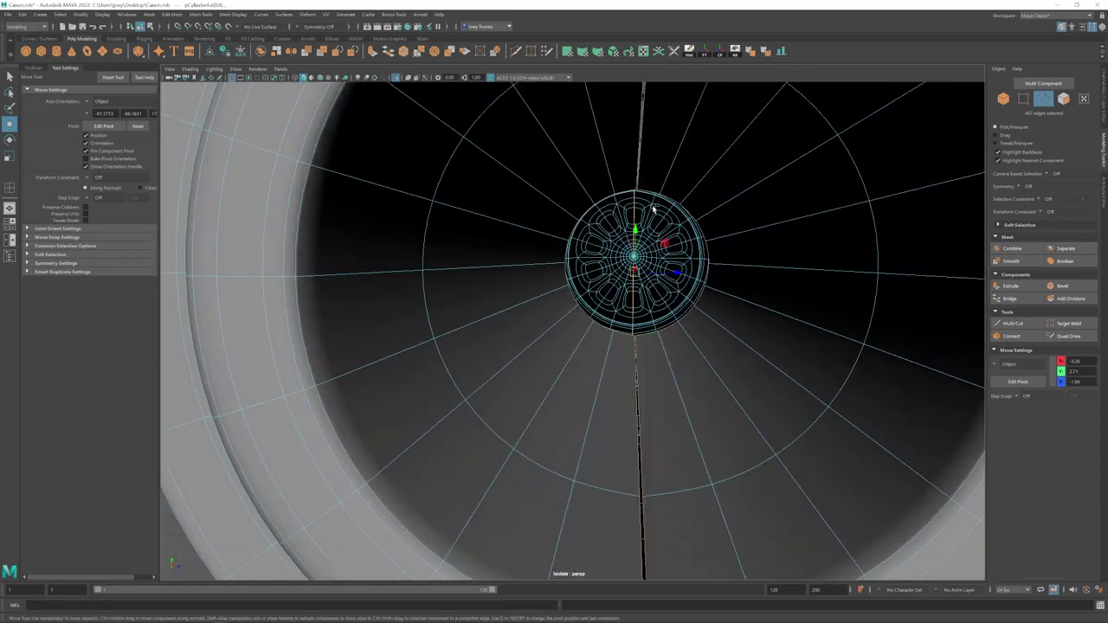
{"action": "left_click", "coordinate": [181, 16]}
{"action": "left_click", "coordinate": [178, 55]}
{"action": "key", "text": "1"}
{"action": "left_click", "coordinate": [626, 383]}
{"action": "scroll", "coordinate": [605, 391], "scroll_direction": "down", "scroll_amount": 10}
{"action": "left_click_drag", "start_coordinate": [579, 275], "coordinate": [542, 337], "text": "alt"}
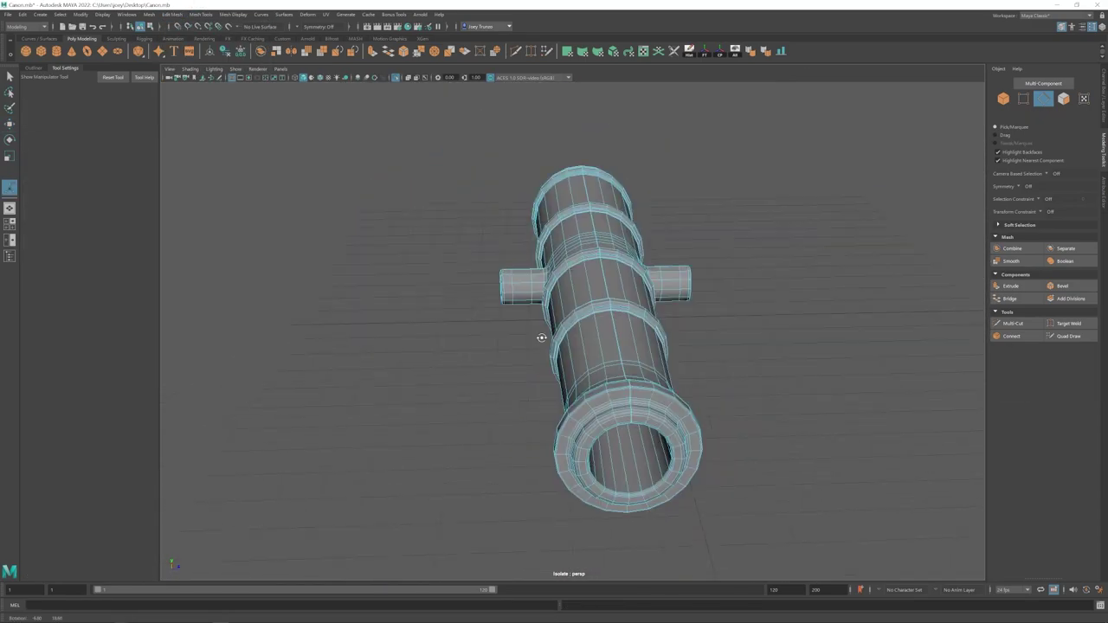
Step: Turn on smooth preview for the joined barrel and inspect it from the muzzle to the breech
{"action": "scroll", "coordinate": [541, 338], "scroll_direction": "up", "scroll_amount": 3}
{"action": "left_click", "coordinate": [674, 461]}
{"action": "left_click_drag", "start_coordinate": [645, 398], "coordinate": [597, 419], "text": "alt"}
{"action": "key", "text": "w"}
{"action": "right_click_drag", "start_coordinate": [596, 419], "coordinate": [636, 385]}
{"action": "key", "text": "3"}
{"action": "left_click", "coordinate": [768, 395]}
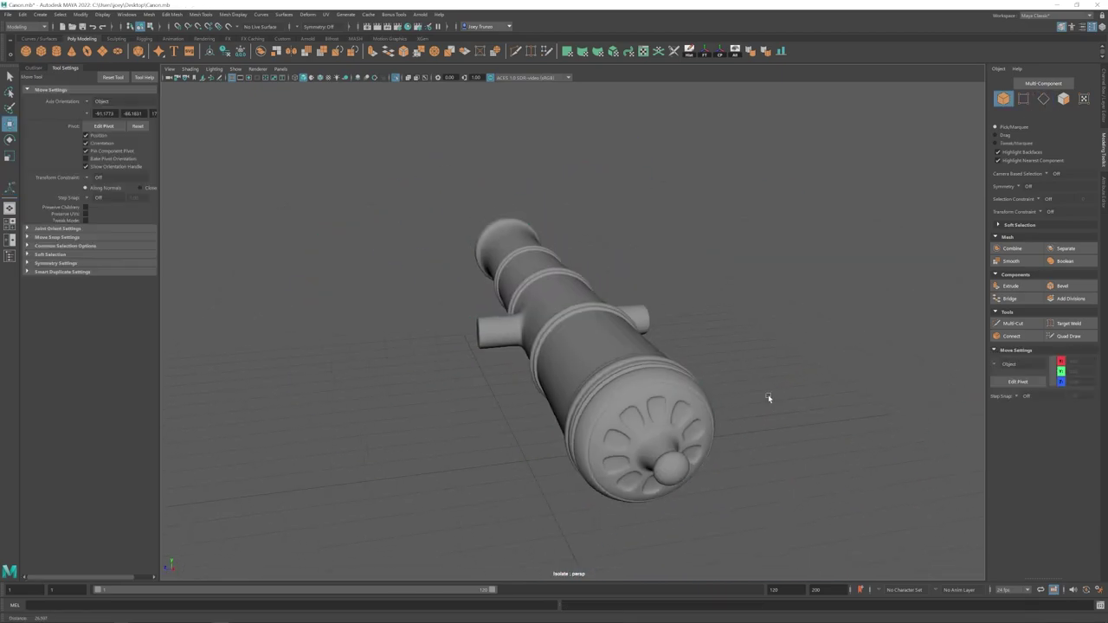
{"action": "left_click_drag", "start_coordinate": [768, 396], "coordinate": [590, 360], "text": "alt"}
Step: Leave isolation to show the carriage with the barrel and save the scene
{"action": "key", "text": "ctrl+1"}
{"action": "scroll", "coordinate": [579, 348], "scroll_direction": "down", "scroll_amount": 5}
{"action": "scroll", "coordinate": [590, 360], "scroll_direction": "up", "scroll_amount": 4}
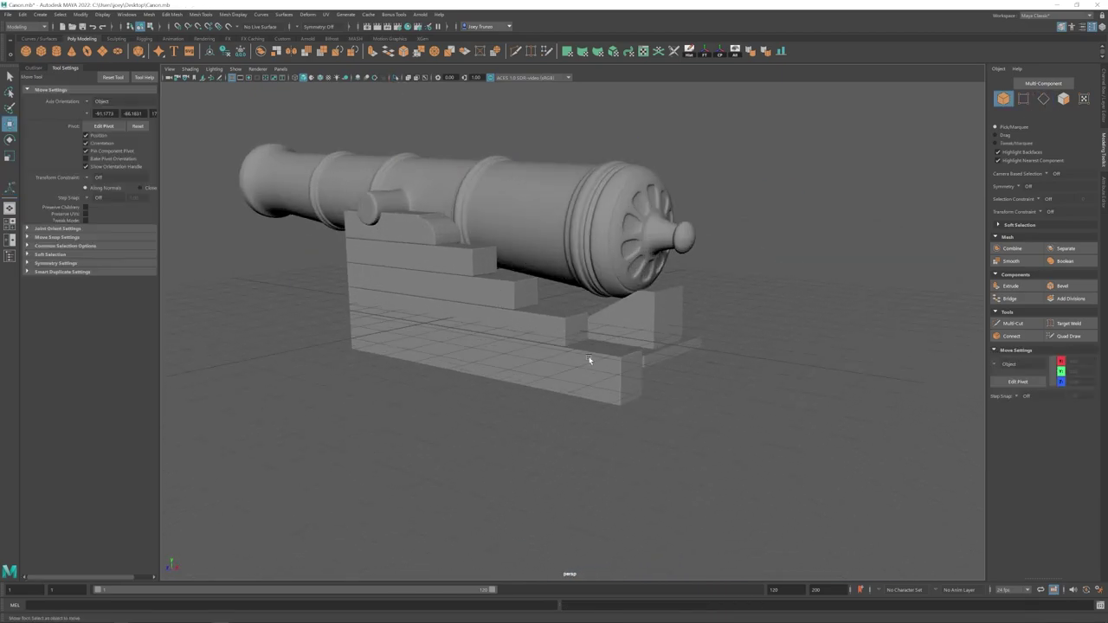
{"action": "key", "text": "ctrl+s"}
{"action": "scroll", "coordinate": [515, 309], "scroll_direction": "down", "scroll_amount": 2}
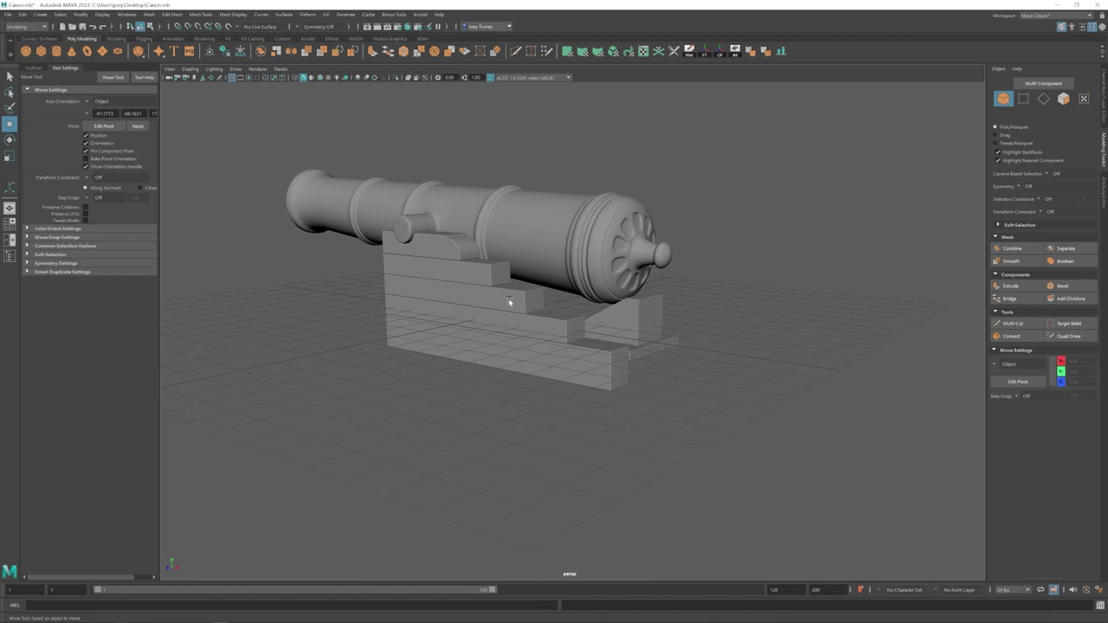
Step: Select the barrel and examine how its breech end sits over the carriage in perspective and front views
{"action": "left_click_drag", "start_coordinate": [522, 296], "coordinate": [647, 314], "text": "alt"}
{"action": "middle_click_drag", "start_coordinate": [647, 313], "coordinate": [540, 303], "text": "alt"}
{"action": "left_click", "coordinate": [598, 279]}
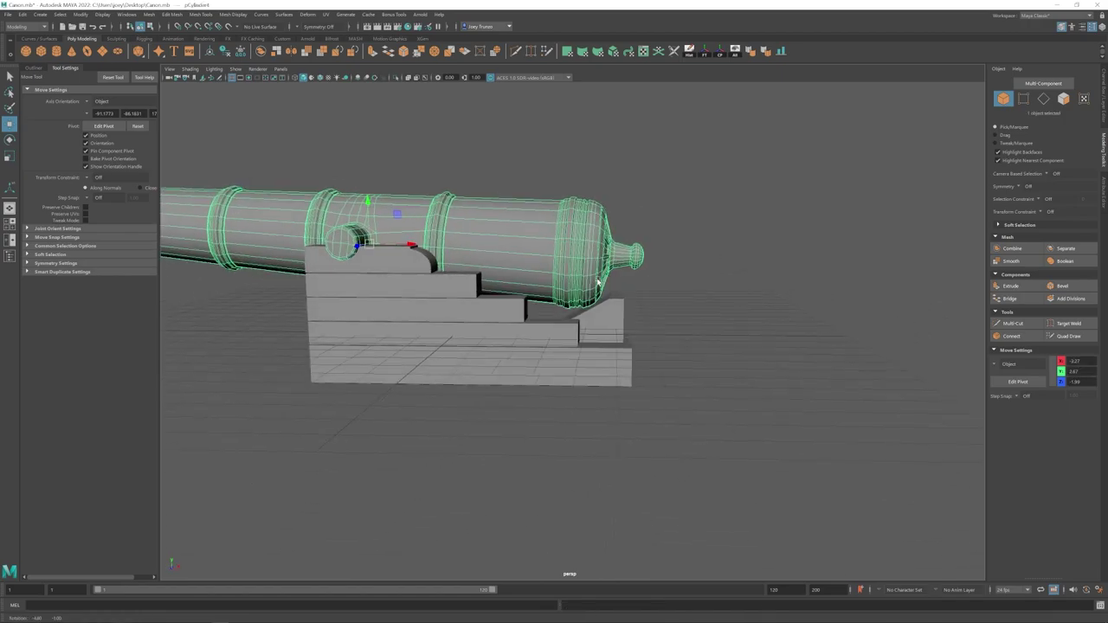
{"action": "key", "text": "space"}
{"action": "key", "text": "space"}
{"action": "scroll", "coordinate": [710, 352], "scroll_direction": "down", "scroll_amount": 7}
{"action": "middle_click_drag", "start_coordinate": [676, 329], "coordinate": [548, 322], "text": "alt"}
{"action": "middle_click_drag", "start_coordinate": [613, 331], "coordinate": [523, 322], "text": "alt"}
{"action": "scroll", "coordinate": [523, 322], "scroll_direction": "up", "scroll_amount": 4}
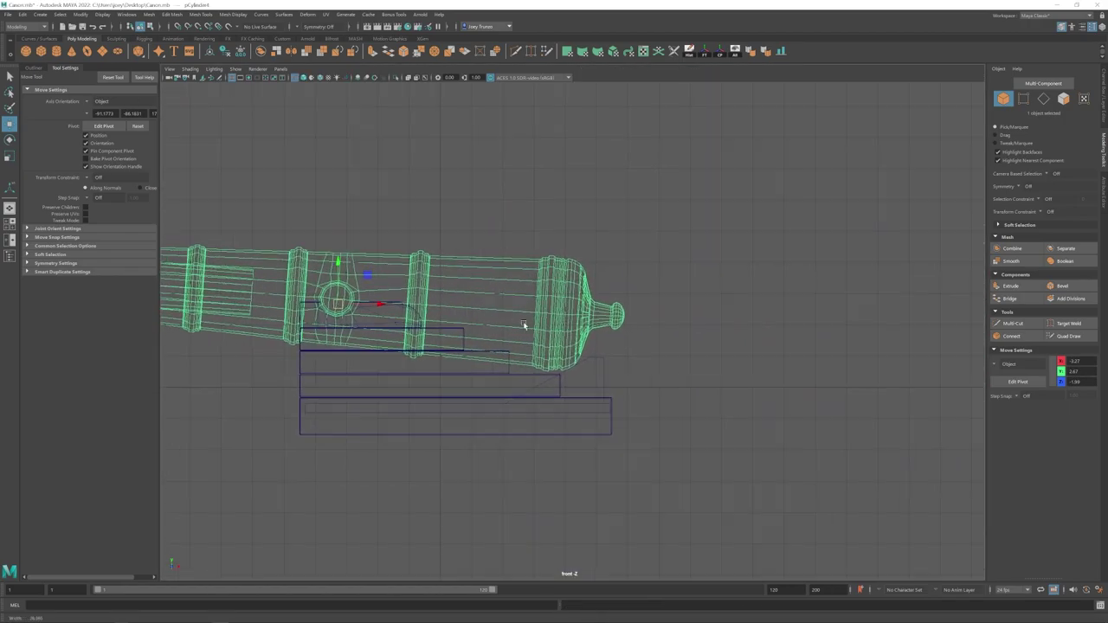
{"action": "key", "text": "space"}
{"action": "key", "text": "space"}
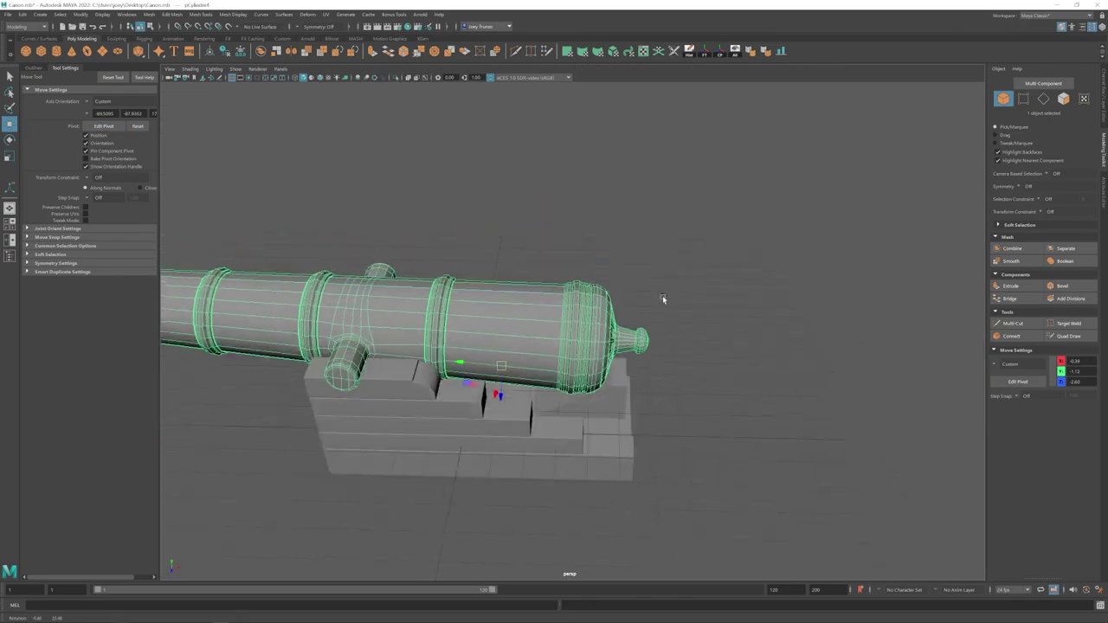
Step: Select the vertices of the barrel's breech face and knob and scale them along the barrel's length
{"action": "left_click_drag", "start_coordinate": [662, 299], "coordinate": [653, 215], "text": "alt"}
{"action": "key", "text": "F9"}
{"action": "key", "text": "space"}
{"action": "key", "text": "space"}
{"action": "left_click_drag", "start_coordinate": [789, 128], "coordinate": [580, 480]}
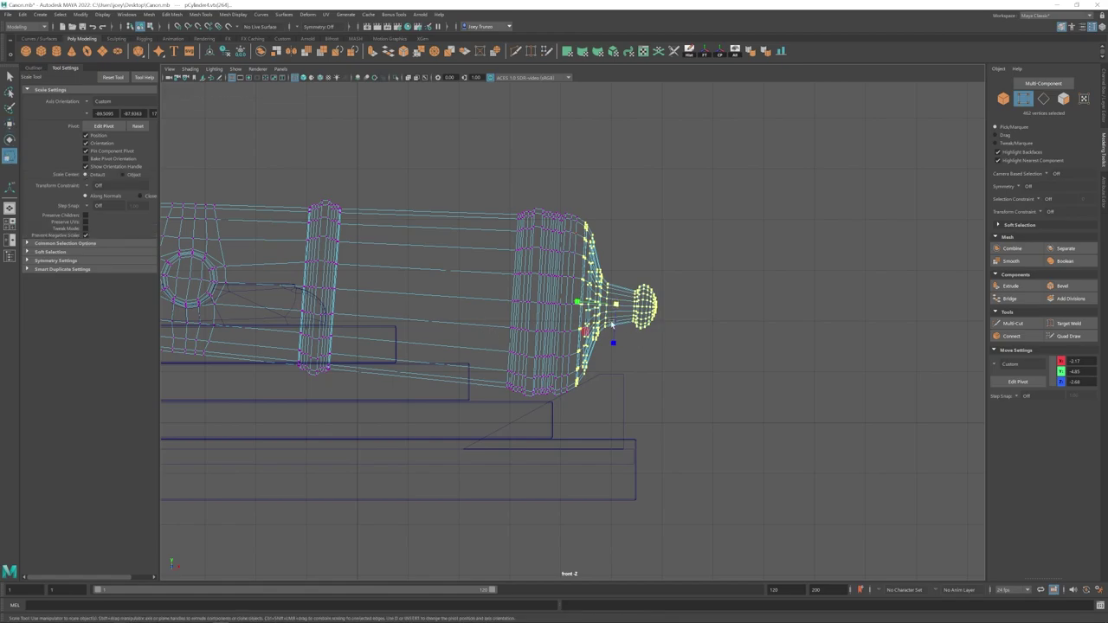
{"action": "key", "text": "space"}
{"action": "key", "text": "space"}
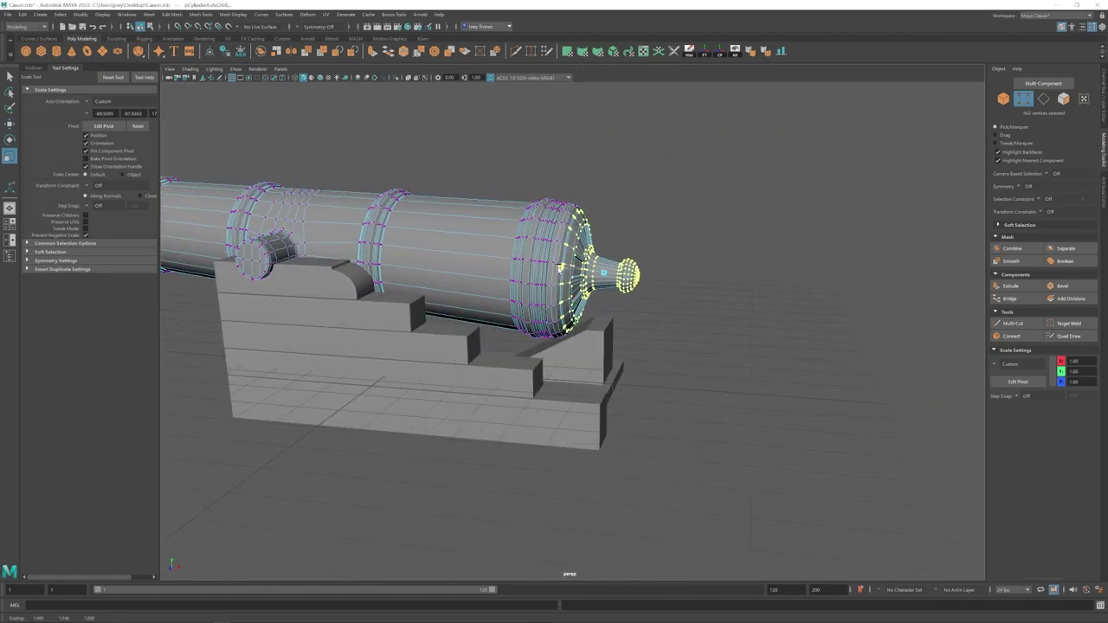
{"action": "left_click_drag", "start_coordinate": [521, 270], "coordinate": [525, 270]}
{"action": "left_click", "coordinate": [525, 270]}
{"action": "left_click_drag", "start_coordinate": [525, 270], "coordinate": [550, 268], "text": "alt"}
{"action": "key", "text": "w"}
{"action": "key", "text": "ctrl+z"}
Step: Move the vertices of the breech face and neck, without the knob, along the barrel's axis
{"action": "key", "text": "space"}
{"action": "key", "text": "space"}
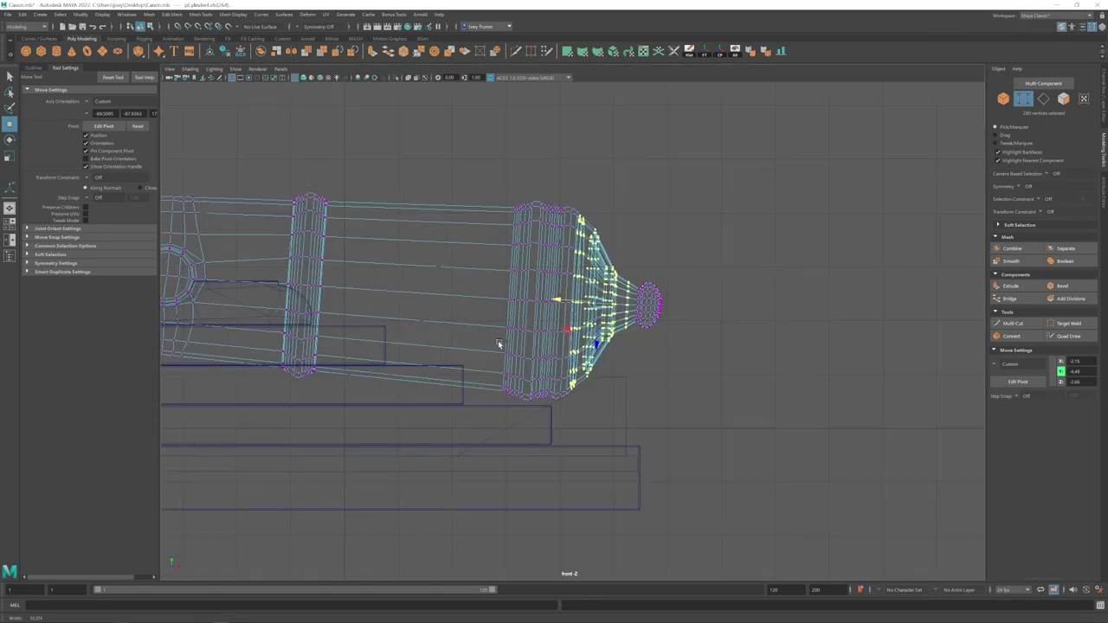
{"action": "right_click_drag", "start_coordinate": [497, 344], "coordinate": [635, 317], "text": "alt"}
{"action": "key", "text": "e"}
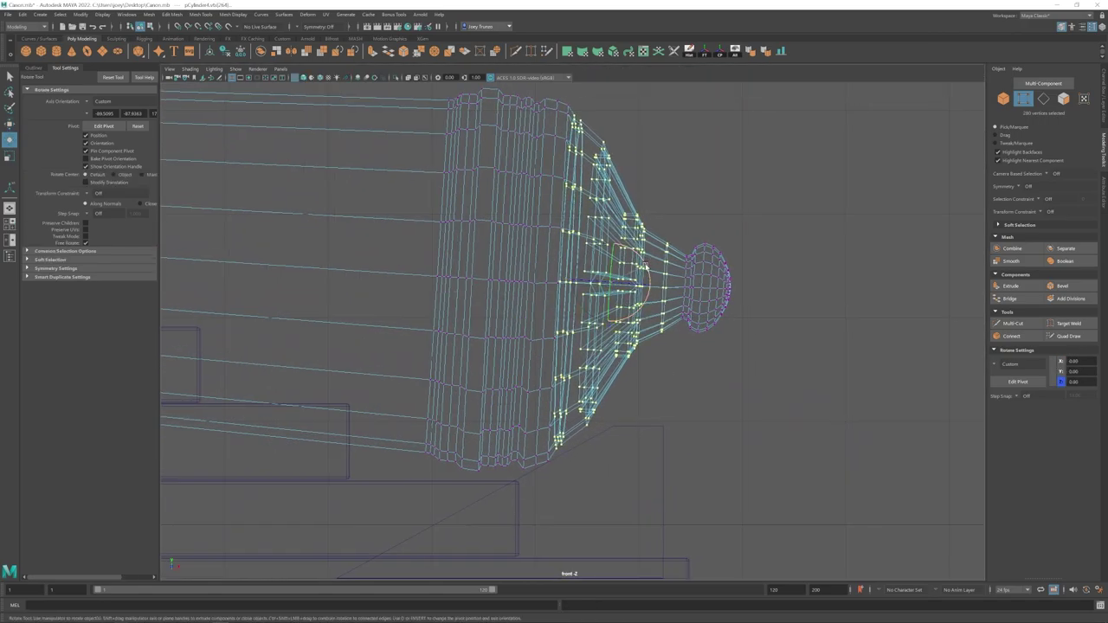
{"action": "key", "text": "w"}
{"action": "key", "text": "space"}
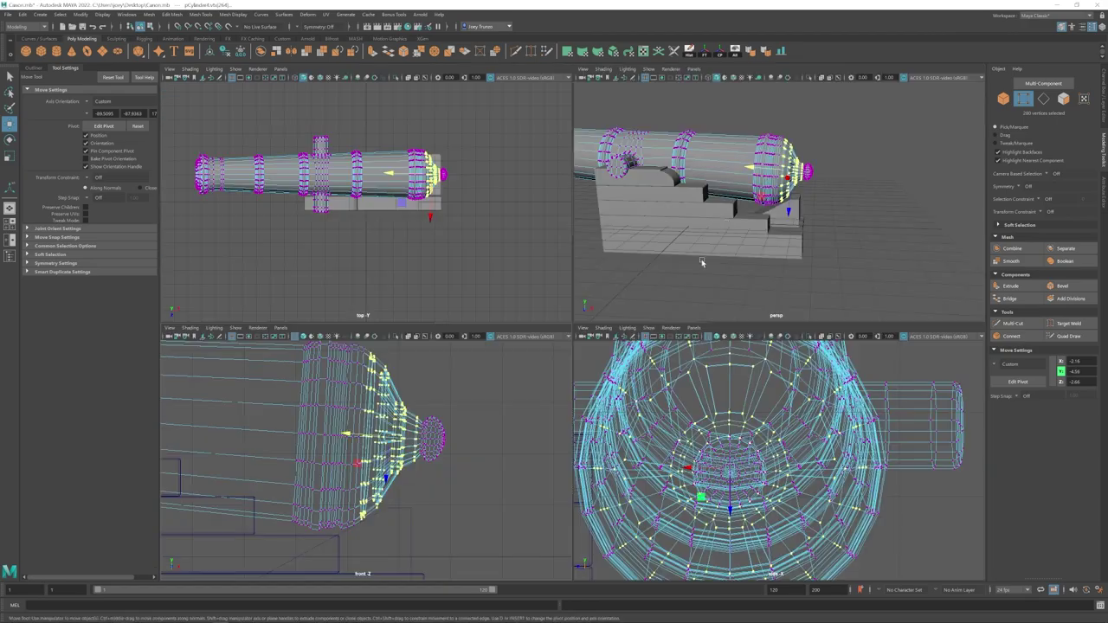
Step: Move the knob vertices along the barrel's axis to adjust the neck length and return the barrel to object mode
{"action": "key", "text": "space"}
{"action": "right_click_drag", "start_coordinate": [703, 263], "coordinate": [700, 298], "text": "alt"}
{"action": "left_click_drag", "start_coordinate": [612, 283], "coordinate": [614, 282]}
{"action": "mouse_move", "coordinate": [616, 281]}
{"action": "left_mouse_down", "text": "alt"}
{"action": "mouse_move", "coordinate": [637, 272]}
{"action": "mouse_move", "coordinate": [601, 284]}
{"action": "left_mouse_up", "text": "alt"}
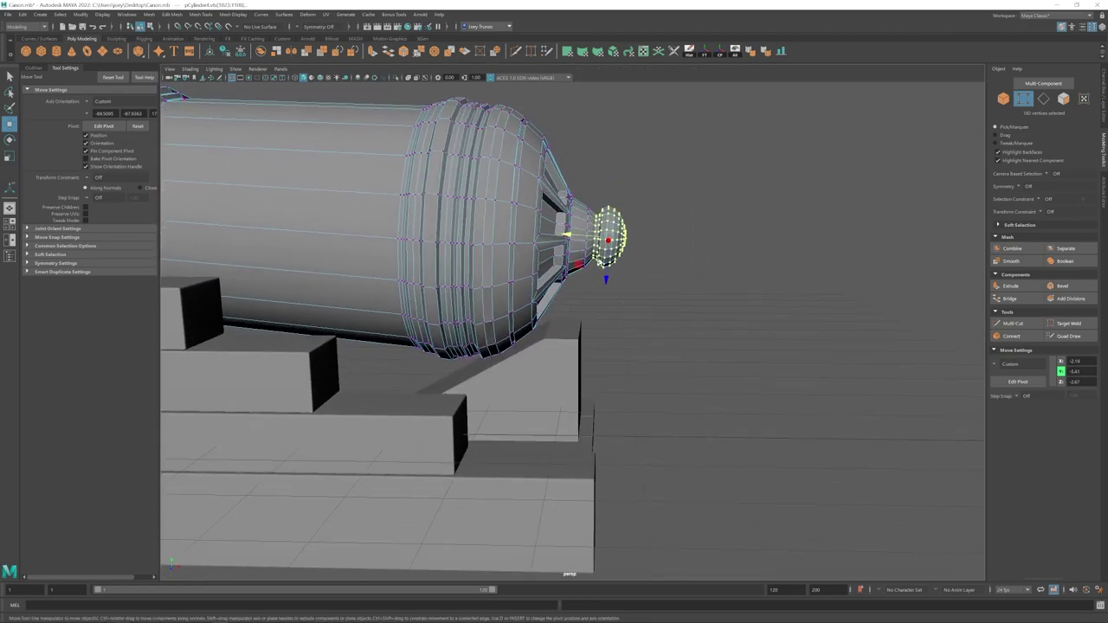
{"action": "right_click_drag", "start_coordinate": [603, 236], "coordinate": [636, 238]}
{"action": "right_click_drag", "start_coordinate": [636, 238], "coordinate": [597, 268], "text": "alt"}
{"action": "left_click_drag", "start_coordinate": [598, 267], "coordinate": [514, 285], "text": "alt"}
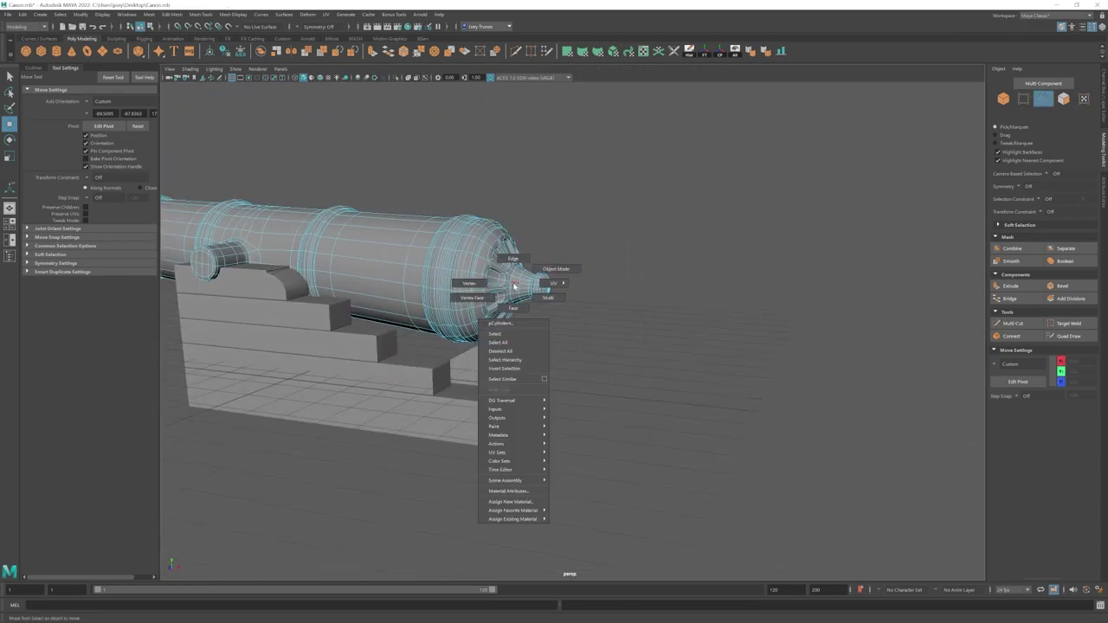
{"action": "right_click_drag", "start_coordinate": [514, 286], "coordinate": [556, 267]}
{"action": "right_click_drag", "start_coordinate": [557, 267], "coordinate": [528, 251], "text": "alt"}
Step: Select the wedge block beneath the breech and position it along the rear of the carriage
{"action": "left_click", "coordinate": [617, 252]}
{"action": "left_click_drag", "start_coordinate": [617, 252], "coordinate": [645, 275], "text": "alt"}
{"action": "left_click", "coordinate": [622, 319]}
{"action": "right_click_drag", "start_coordinate": [622, 319], "coordinate": [679, 337], "text": "alt"}
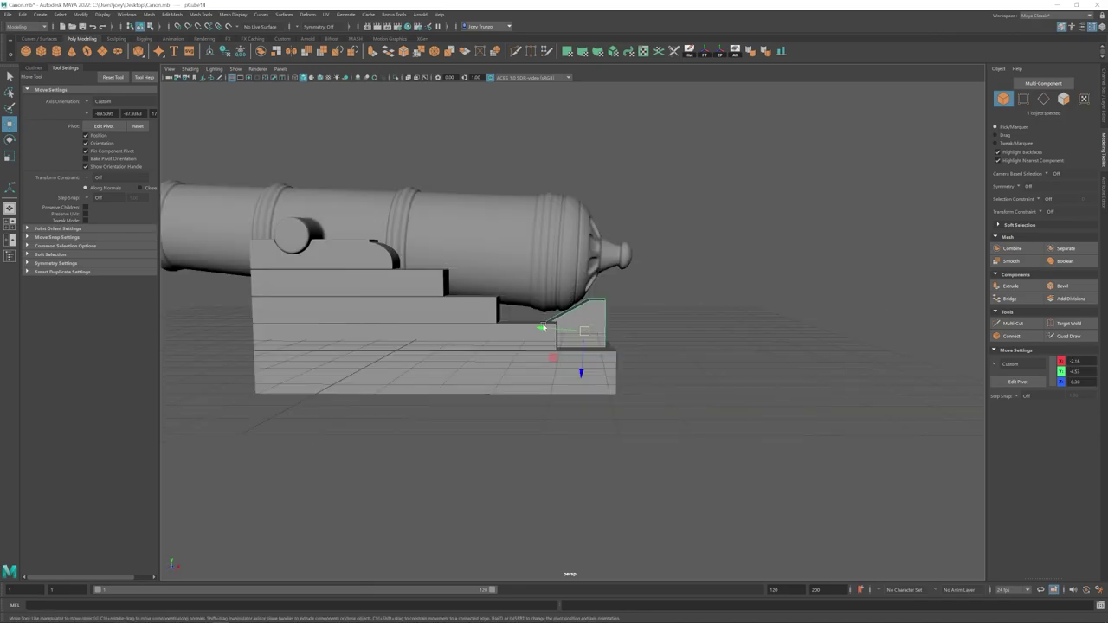
{"action": "left_click", "coordinate": [680, 351]}
{"action": "left_click_drag", "start_coordinate": [680, 350], "coordinate": [589, 374], "text": "alt"}
{"action": "right_click_drag", "start_coordinate": [589, 374], "coordinate": [558, 343], "text": "alt"}
{"action": "mouse_move", "coordinate": [558, 343]}
{"action": "middle_mouse_down", "text": "alt"}
{"action": "mouse_move", "coordinate": [663, 366]}
{"action": "mouse_move", "coordinate": [567, 356]}
{"action": "middle_mouse_up", "text": "alt"}
{"action": "left_click", "coordinate": [663, 366]}
{"action": "right_click_drag", "start_coordinate": [567, 357], "coordinate": [658, 354], "text": "alt"}
{"action": "left_click_drag", "start_coordinate": [658, 355], "coordinate": [559, 329], "text": "alt"}
Step: Insert three evenly spaced edge loops across the wedge block's rear face using multiple edge loops
{"action": "left_click", "coordinate": [200, 14]}
{"action": "left_click", "coordinate": [215, 76]}
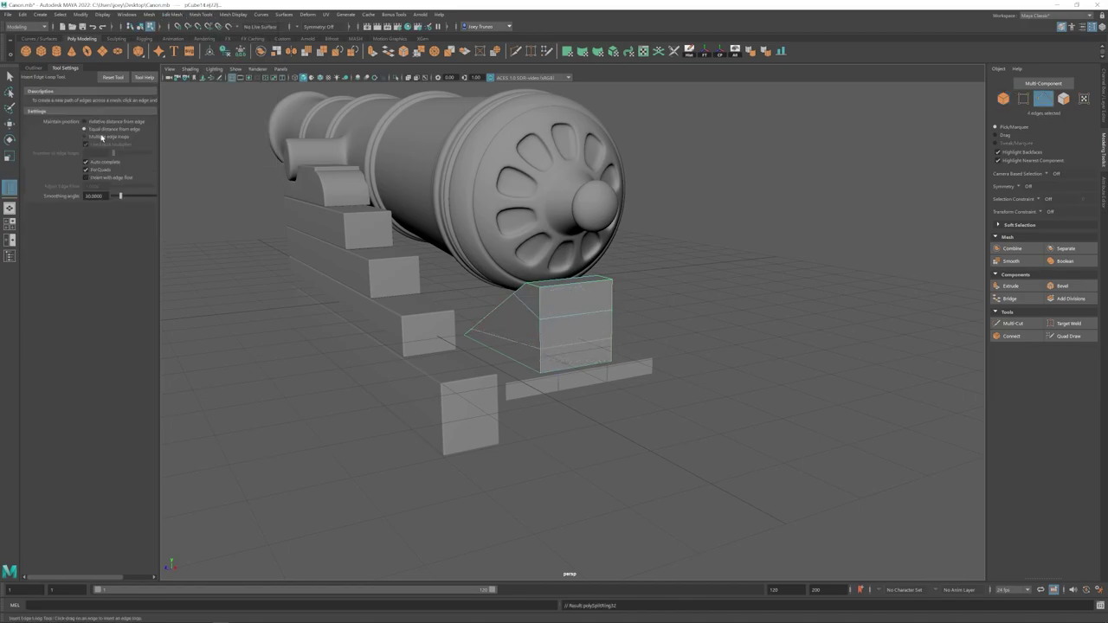
{"action": "left_click", "coordinate": [581, 310]}
{"action": "key", "text": "w"}
{"action": "key", "text": "g"}
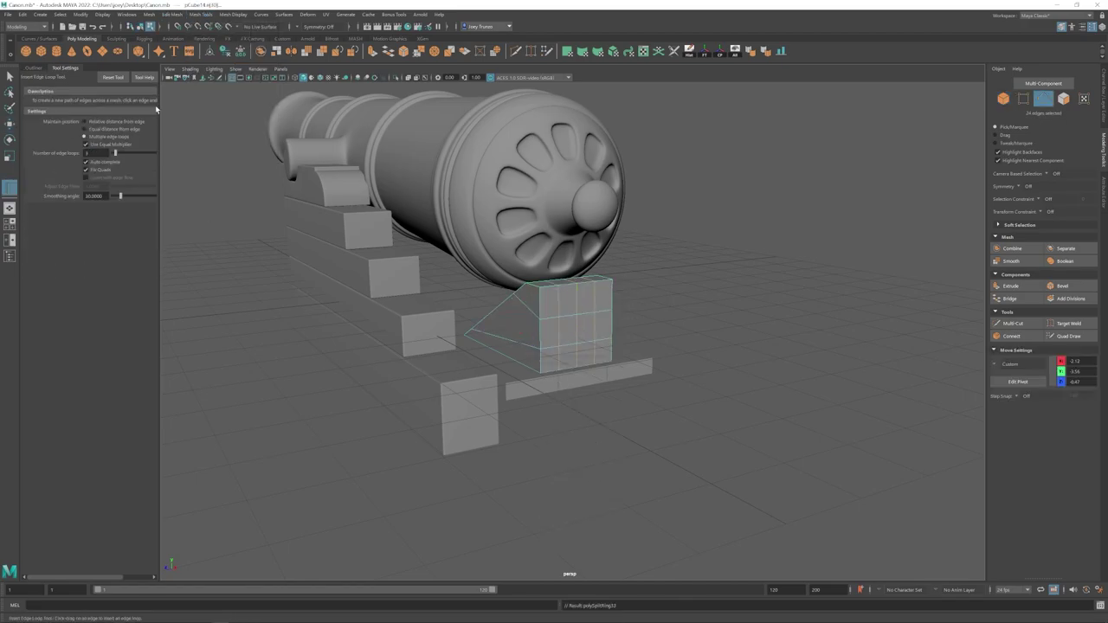
{"action": "left_click", "coordinate": [558, 300]}
Step: Set the move axis orientation to Object and raise the middle horizontal edge loop on the wedge block's rear face
{"action": "left_click_drag", "start_coordinate": [581, 344], "coordinate": [621, 328], "text": "alt"}
{"action": "left_click", "coordinate": [541, 341]}
{"action": "key", "text": "w"}
{"action": "left_click", "coordinate": [105, 167]}
{"action": "left_click_drag", "start_coordinate": [727, 246], "coordinate": [697, 241], "text": "alt"}
{"action": "key", "text": "ctrl+z"}
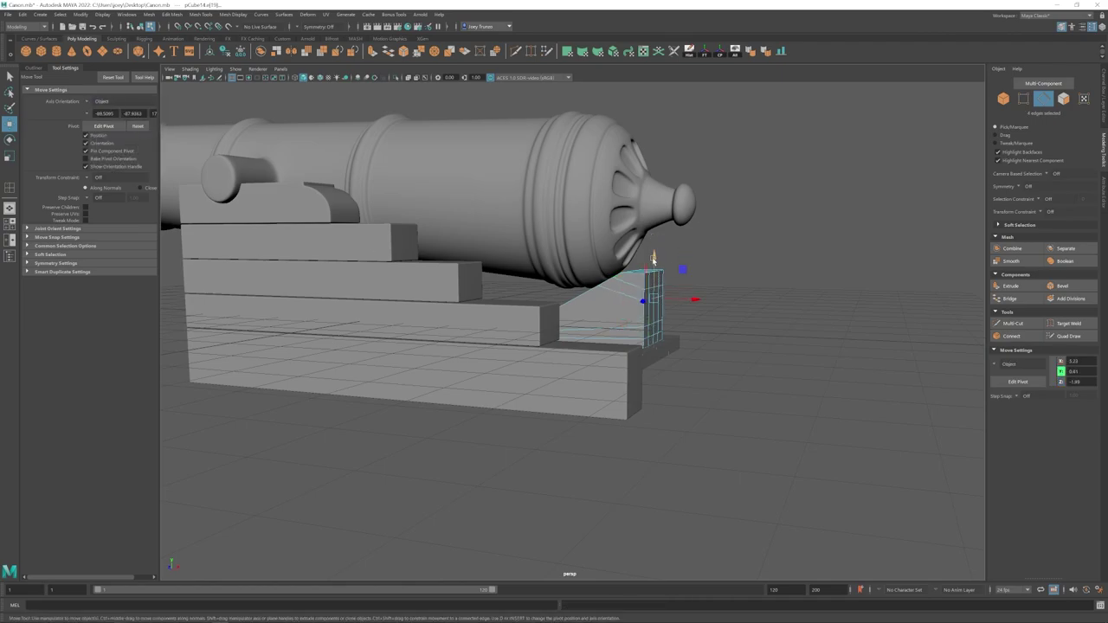
{"action": "left_click_drag", "start_coordinate": [653, 258], "coordinate": [574, 326], "text": "alt"}
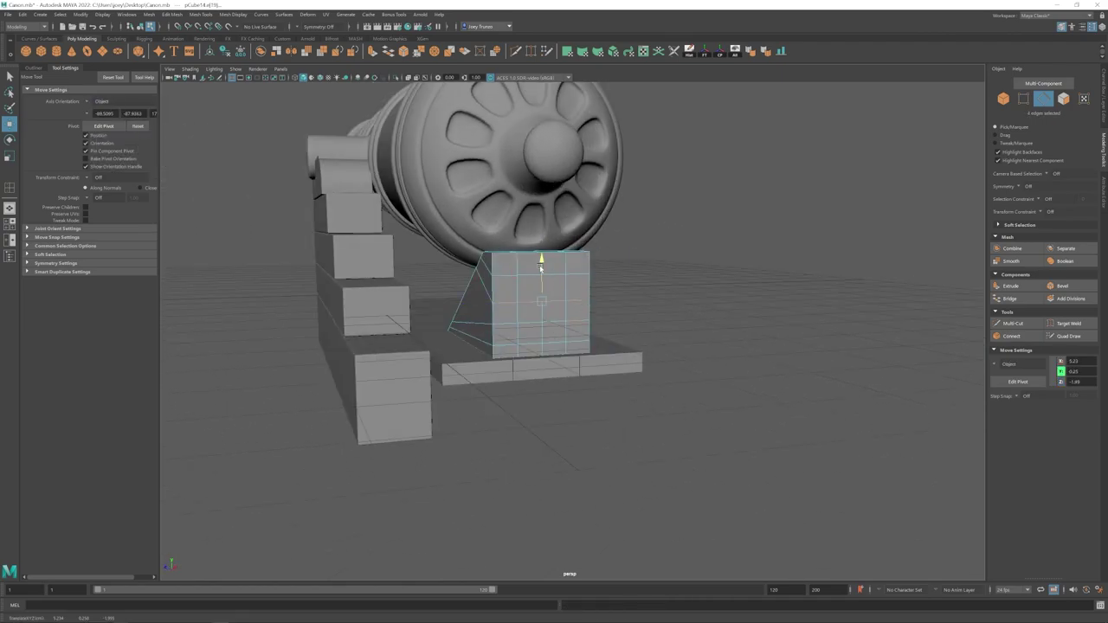
{"action": "left_click_drag", "start_coordinate": [541, 268], "coordinate": [542, 264]}
{"action": "left_click_drag", "start_coordinate": [542, 286], "coordinate": [569, 349], "text": "alt"}
{"action": "scroll", "coordinate": [459, 264], "scroll_direction": "up", "scroll_amount": 2}
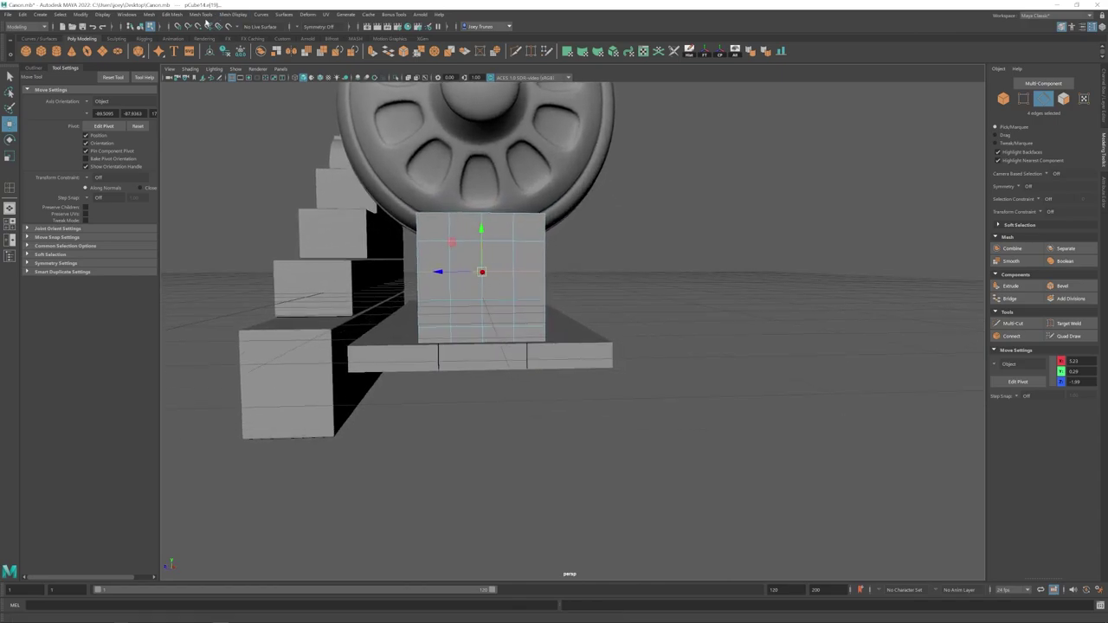
Step: Adjust the vertical spacing of the horizontal edge loops around the wedge block
{"action": "left_click", "coordinate": [204, 16]}
{"action": "left_click", "coordinate": [564, 322]}
{"action": "middle_click_drag", "start_coordinate": [563, 322], "coordinate": [562, 308], "text": "alt"}
{"action": "scroll", "coordinate": [491, 225], "scroll_direction": "up", "scroll_amount": 1}
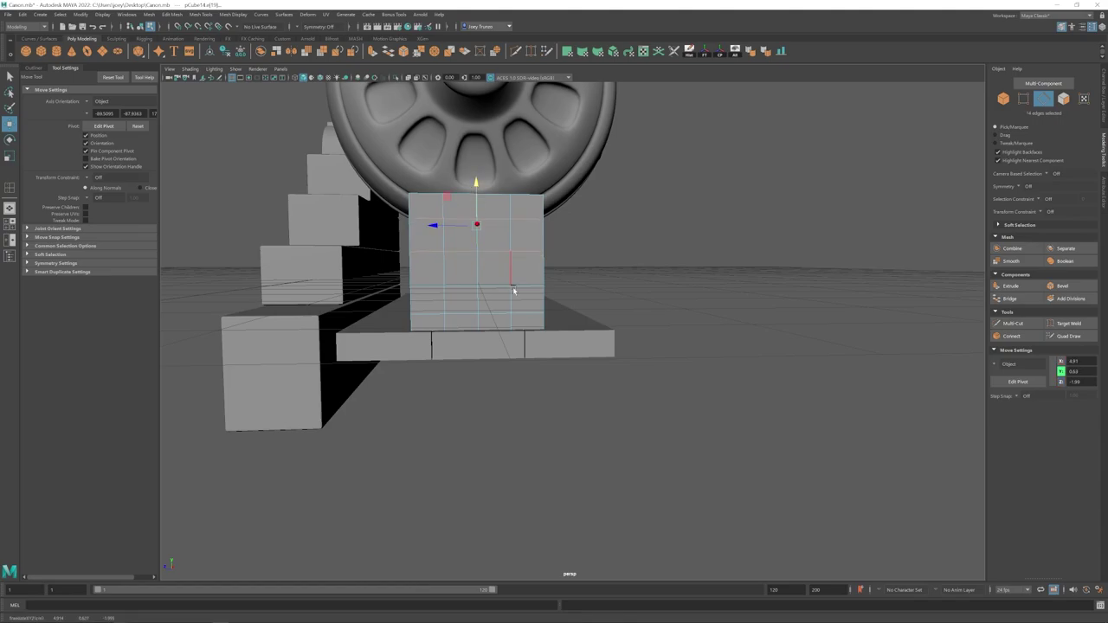
{"action": "left_click", "coordinate": [201, 15]}
{"action": "left_click", "coordinate": [219, 73]}
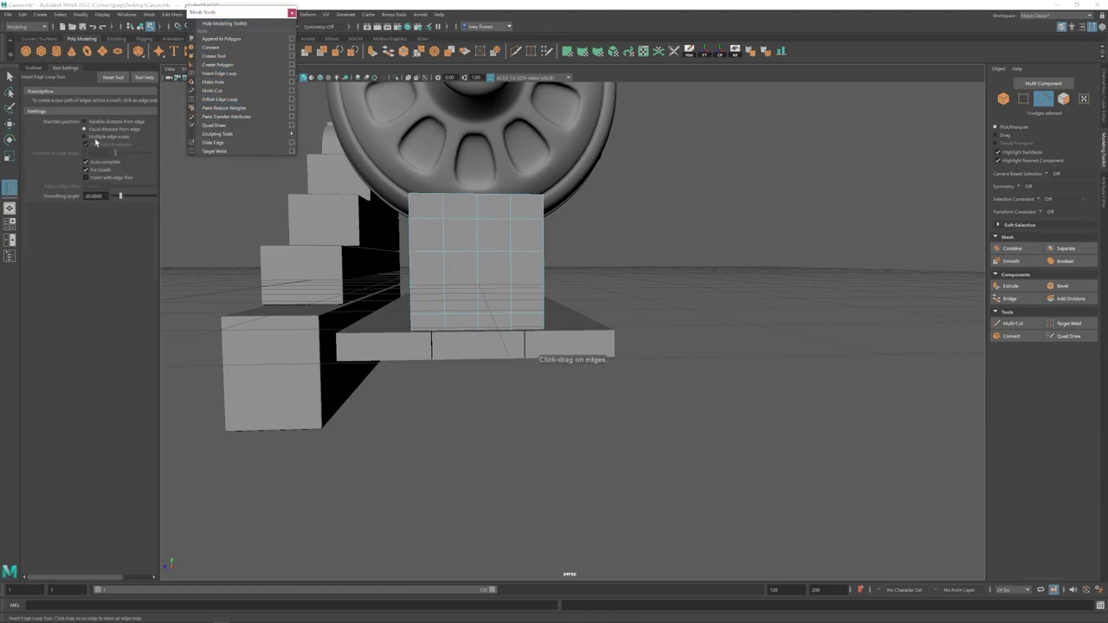
{"action": "key", "text": "w"}
{"action": "left_click_drag", "start_coordinate": [433, 294], "coordinate": [539, 319], "text": "alt"}
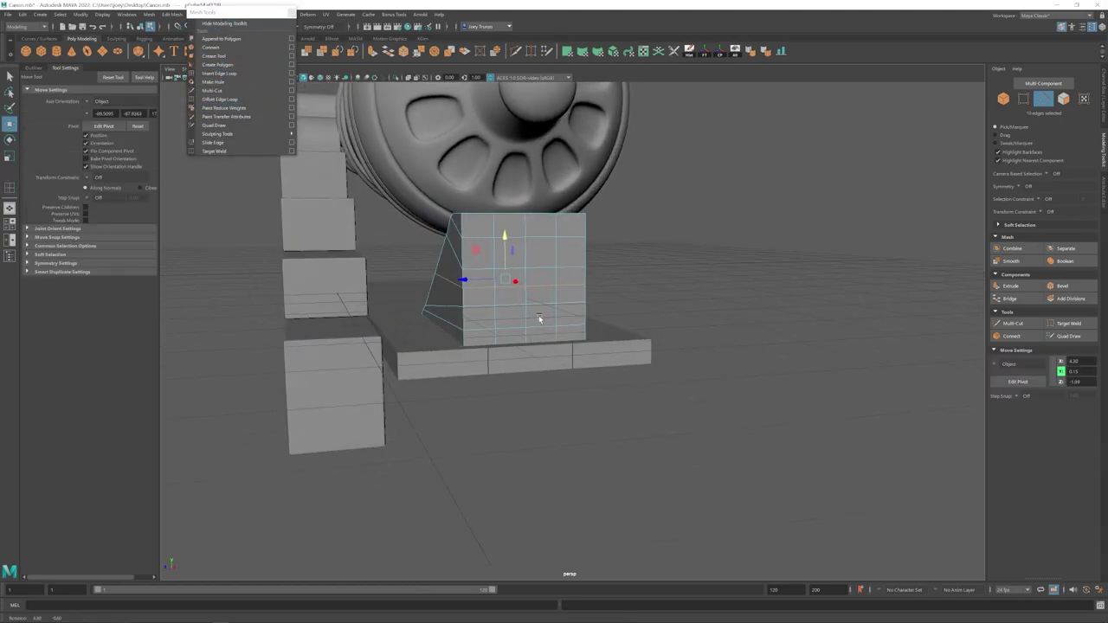
Step: Try adding extra vertical edge loops in the outer columns of the wedge block's rear face
{"action": "key", "text": "g"}
{"action": "left_click", "coordinate": [480, 292]}
{"action": "left_click", "coordinate": [571, 287]}
{"action": "key", "text": "w"}
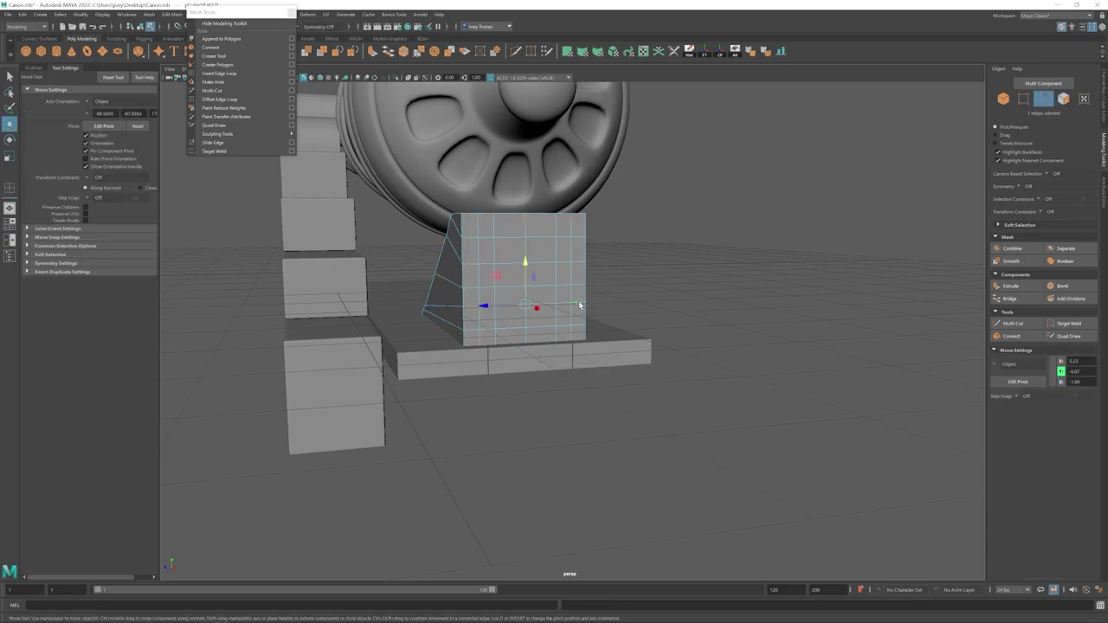
{"action": "left_click_drag", "start_coordinate": [545, 306], "coordinate": [515, 310], "text": "alt"}
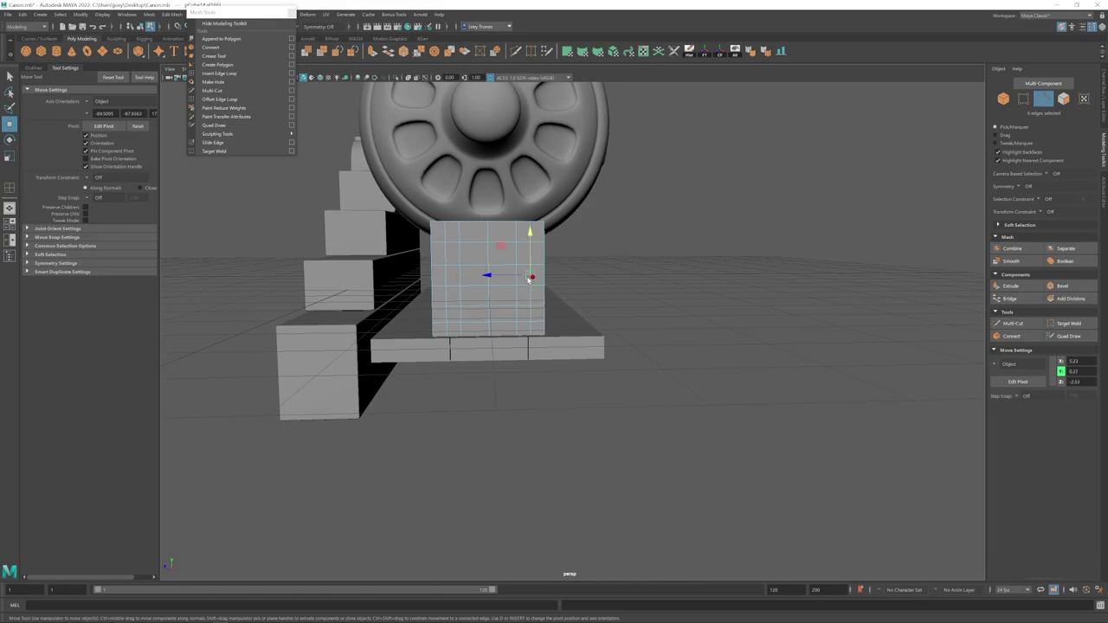
Step: Insert edge loops one at a time on the wedge block's rear face and circularize the central faces
{"action": "left_click", "coordinate": [229, 73]}
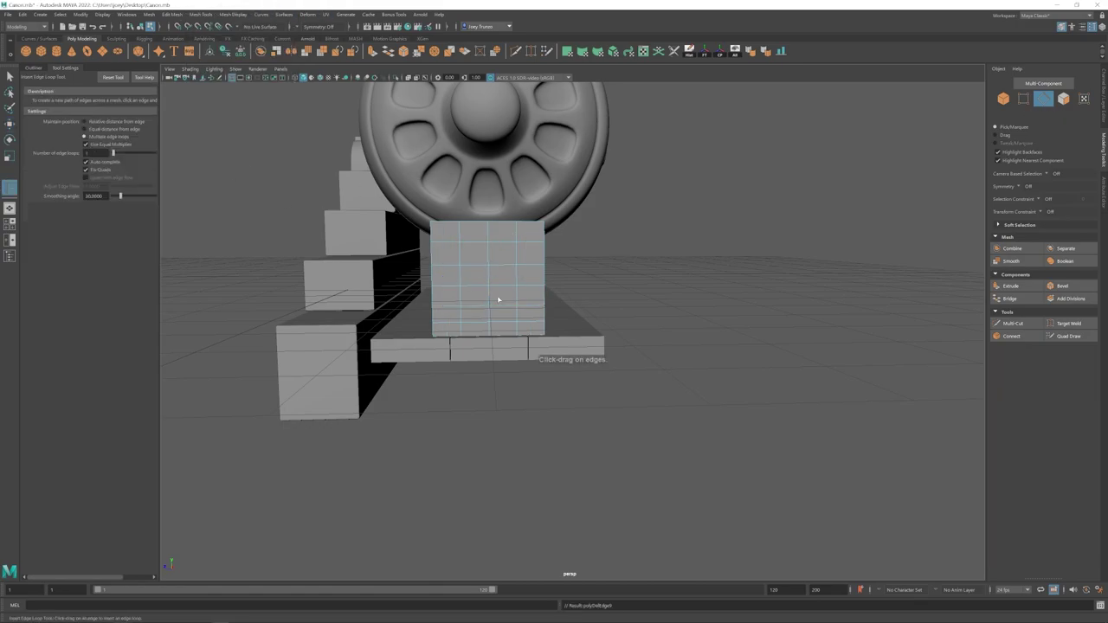
{"action": "key", "text": "w"}
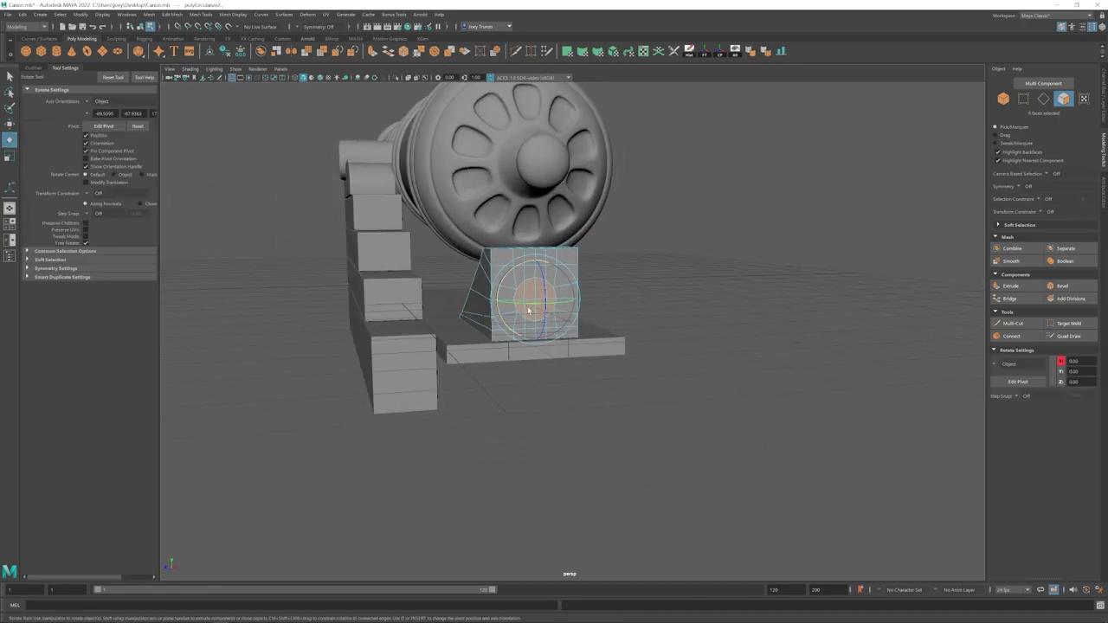
{"action": "left_click_drag", "start_coordinate": [528, 310], "coordinate": [534, 325], "text": "alt"}
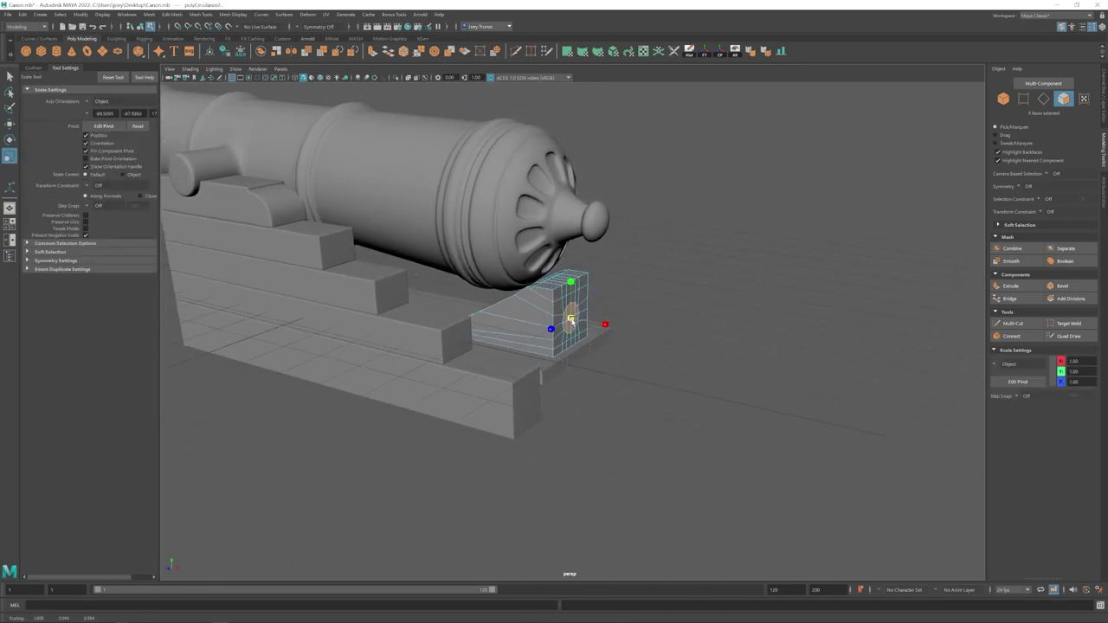
{"action": "middle_click_drag", "start_coordinate": [579, 334], "coordinate": [508, 326], "text": "alt"}
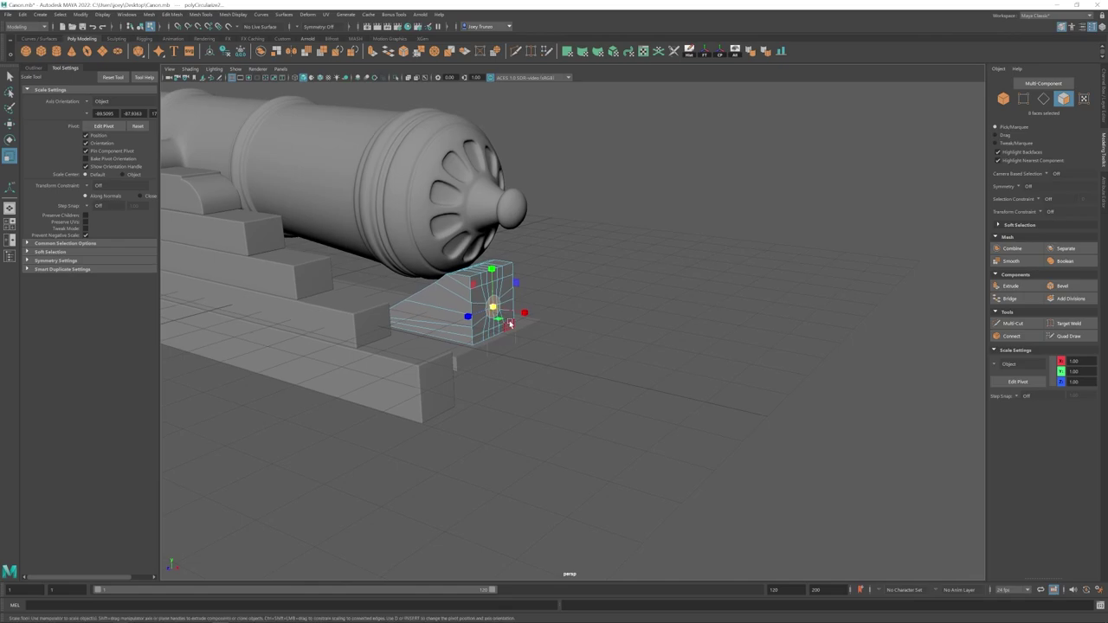
Step: Extrude the circular faces straight out from the wedge block to form a long cylindrical handle
{"action": "left_click_drag", "start_coordinate": [599, 354], "coordinate": [580, 349]}
{"action": "scroll", "coordinate": [429, 327], "scroll_direction": "down", "scroll_amount": 5}
{"action": "scroll", "coordinate": [430, 329], "scroll_direction": "up", "scroll_amount": 7}
{"action": "key", "text": "ctrl+z"}
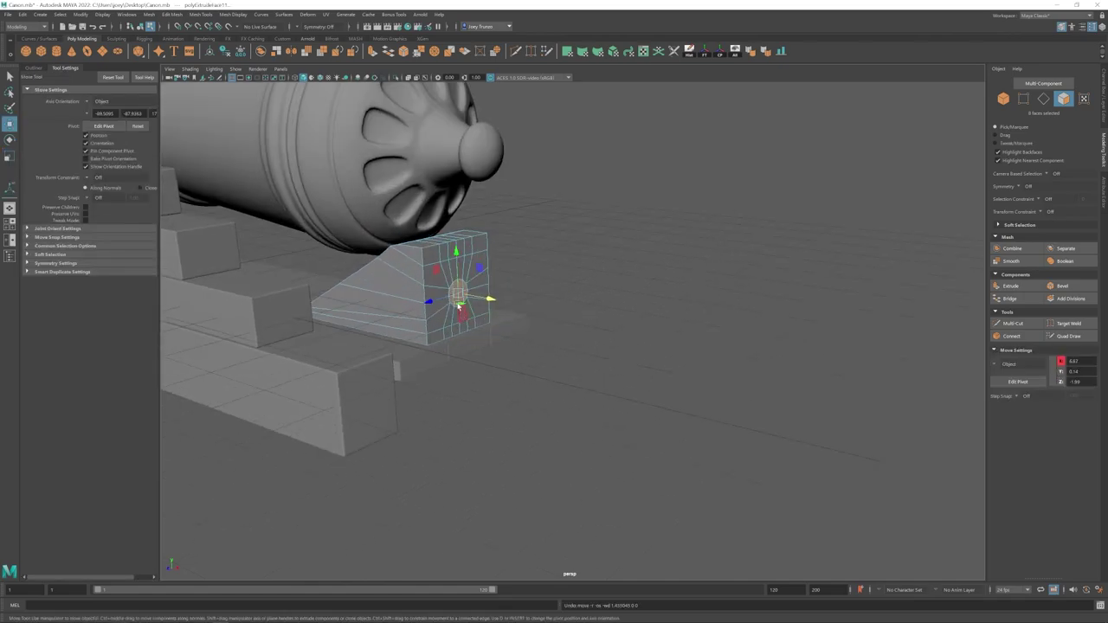
{"action": "key", "text": "w"}
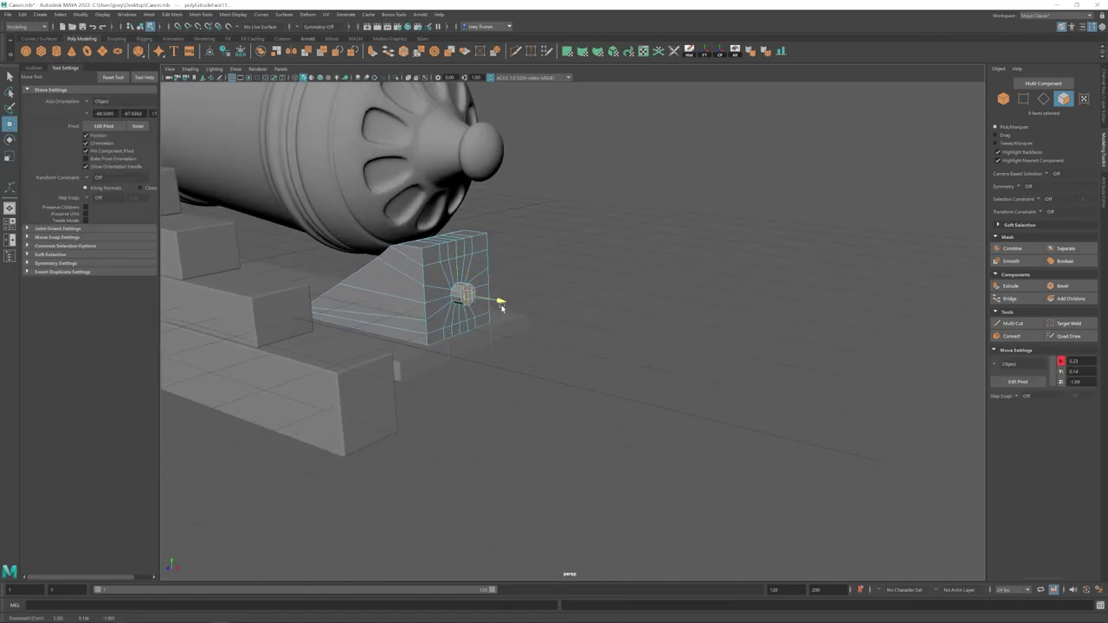
{"action": "left_click_drag", "start_coordinate": [588, 352], "coordinate": [588, 354]}
{"action": "scroll", "coordinate": [584, 360], "scroll_direction": "up", "scroll_amount": 3}
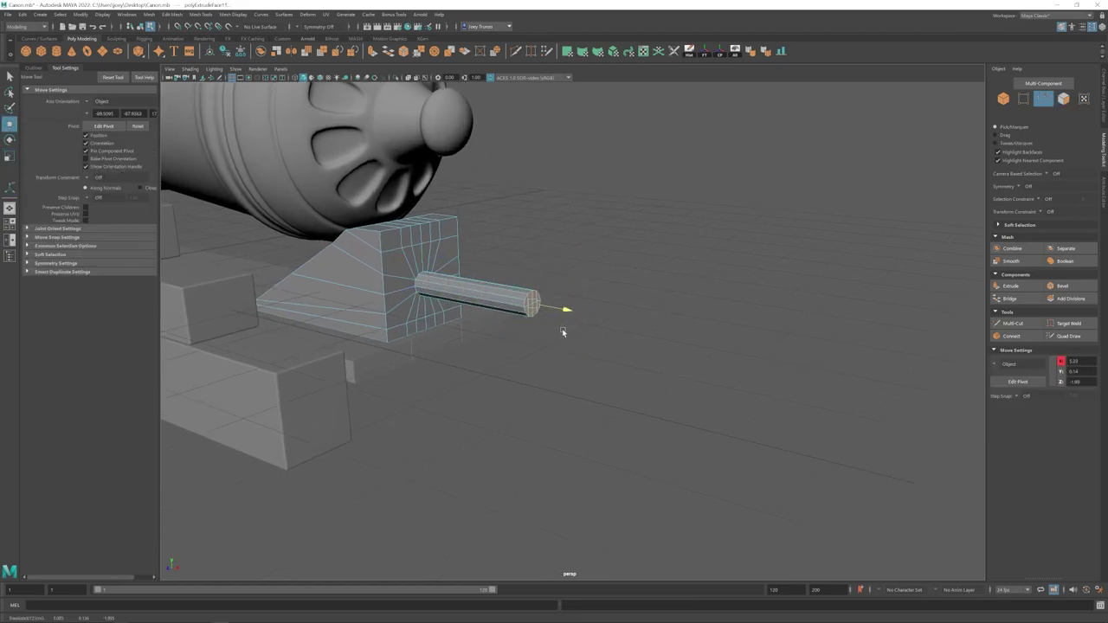
Step: Insert four evenly spaced edge loops along the wedge block's handle
{"action": "left_click_drag", "start_coordinate": [562, 331], "coordinate": [564, 332]}
{"action": "scroll", "coordinate": [555, 323], "scroll_direction": "up", "scroll_amount": 4}
{"action": "left_click", "coordinate": [201, 15]}
{"action": "left_click", "coordinate": [193, 109]}
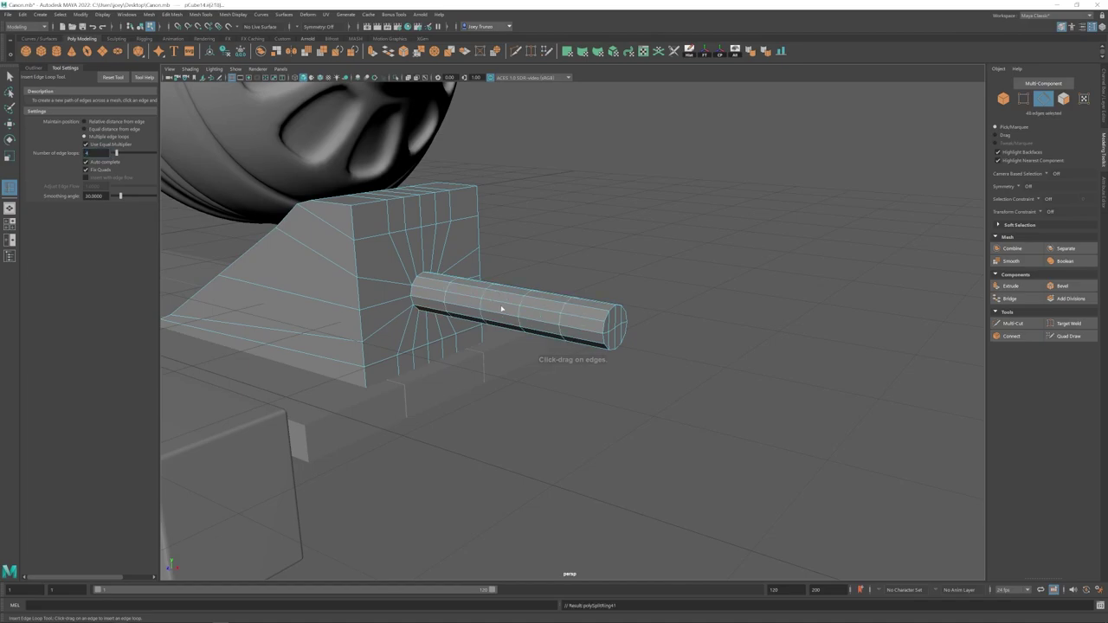
{"action": "key", "text": "w"}
Step: Move the handle's edge loops closer to the block, leaving one near the tip, and bevel them with a reduced fraction
{"action": "left_click_drag", "start_coordinate": [501, 309], "coordinate": [626, 244], "text": "alt"}
{"action": "key", "text": "r"}
{"action": "key", "text": "w"}
{"action": "left_click_drag", "start_coordinate": [635, 244], "coordinate": [573, 262]}
{"action": "double_click", "coordinate": [649, 256], "text": "shift"}
{"action": "left_click", "coordinate": [171, 15]}
{"action": "left_click", "coordinate": [181, 46]}
{"action": "left_click", "coordinate": [1104, 198]}
{"action": "left_click_drag", "start_coordinate": [1046, 156], "coordinate": [1038, 157]}
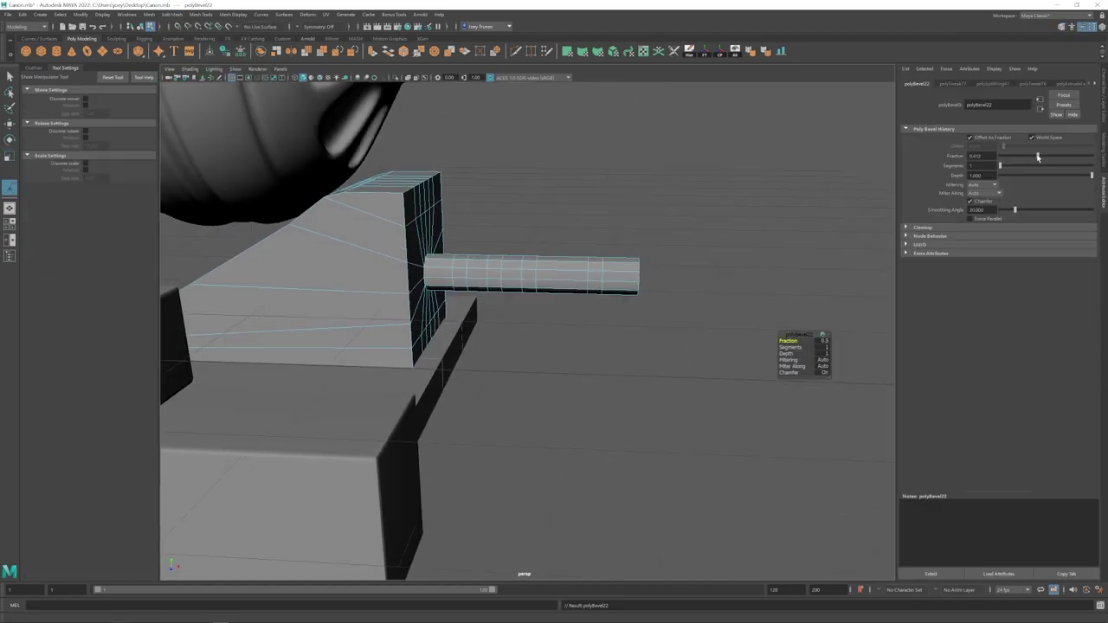
Step: Extrude the four beveled face rings on the handle and scale them with Component axis orientation to form grooves
{"action": "key", "text": "w"}
{"action": "left_click", "coordinate": [462, 273]}
{"action": "key", "text": "q"}
{"action": "double_click", "coordinate": [462, 281], "text": "shift"}
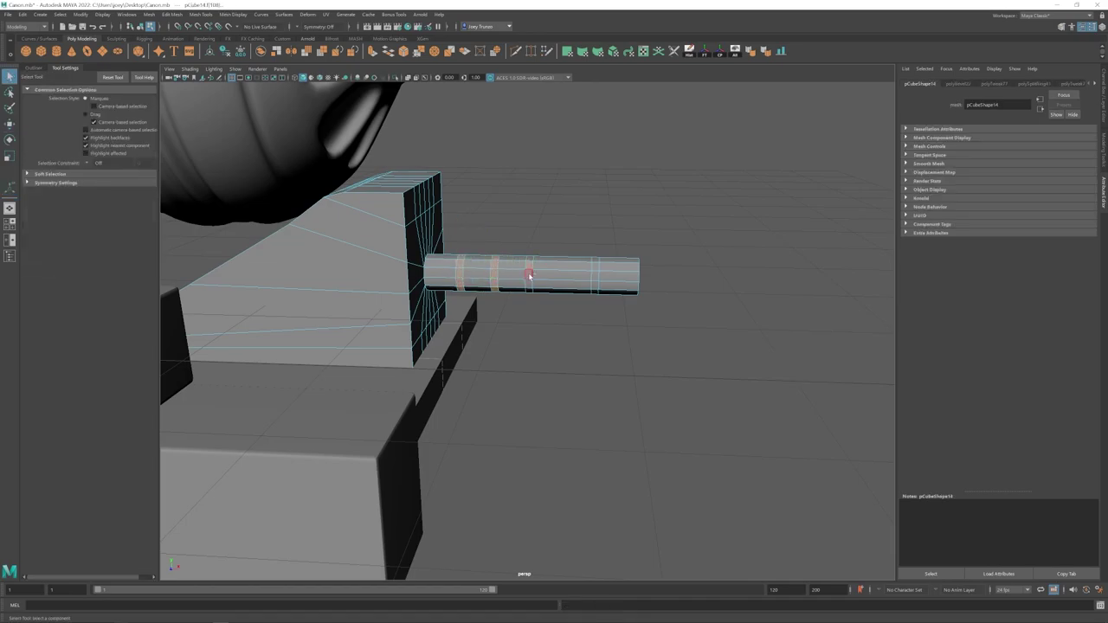
{"action": "key", "text": "ctrl+e"}
{"action": "key", "text": "r"}
{"action": "left_click_drag", "start_coordinate": [529, 275], "coordinate": [528, 274]}
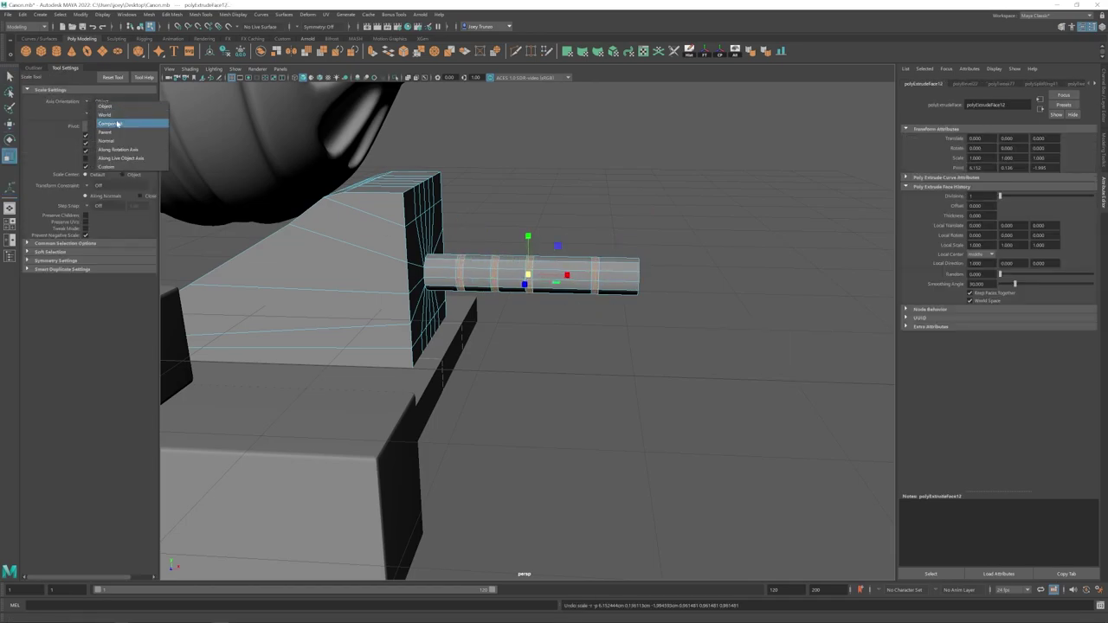
{"action": "left_click", "coordinate": [118, 124]}
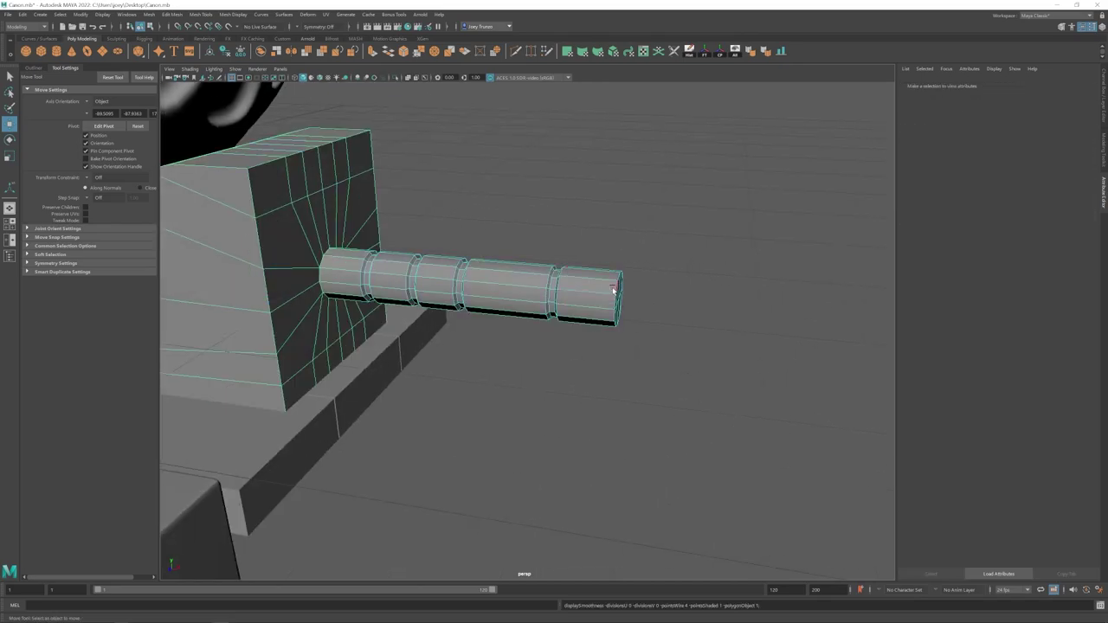
Step: Bevel the handle's end rim with a reduced fraction and bevel the edge where the handle meets the wedge block
{"action": "key", "text": "ctrl+b"}
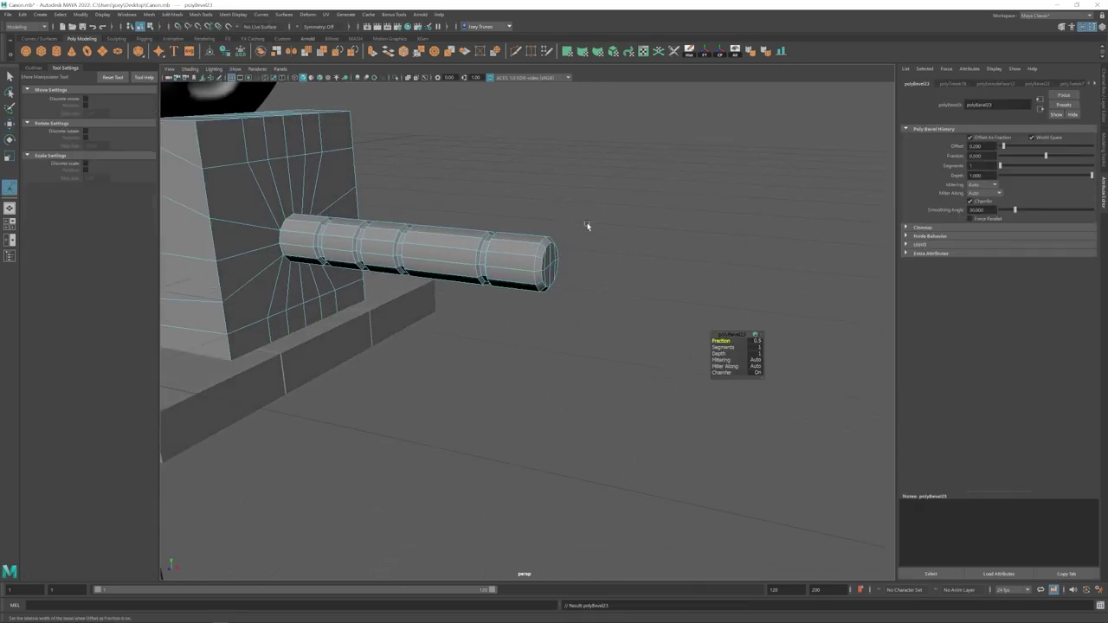
{"action": "left_click_drag", "start_coordinate": [1043, 157], "coordinate": [1019, 156]}
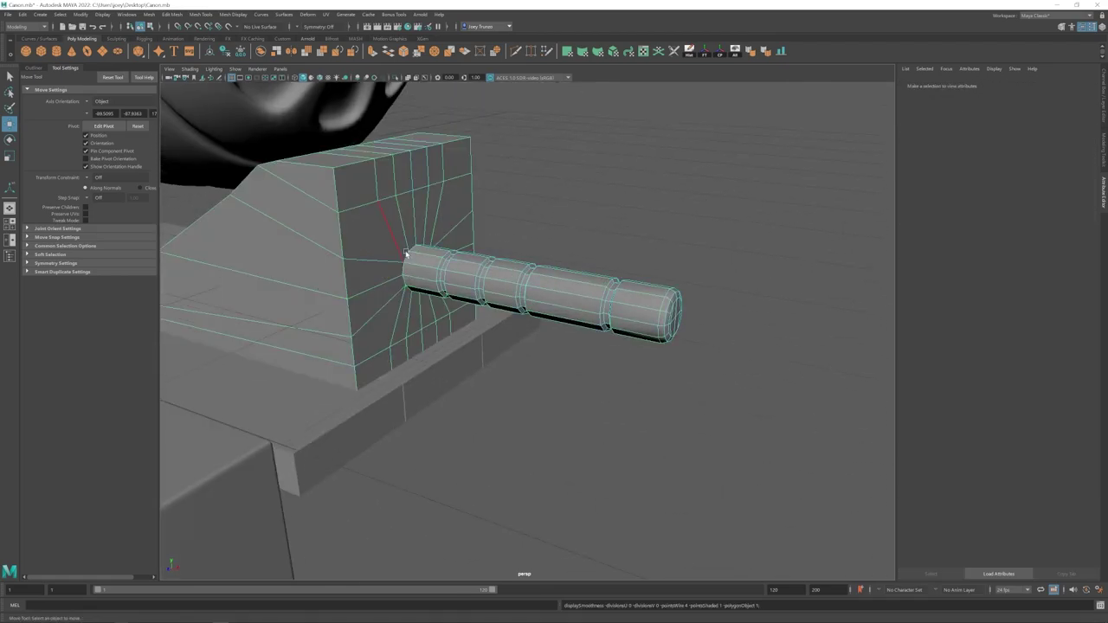
{"action": "left_click", "coordinate": [405, 268]}
{"action": "scroll", "coordinate": [372, 205], "scroll_direction": "up", "scroll_amount": 2}
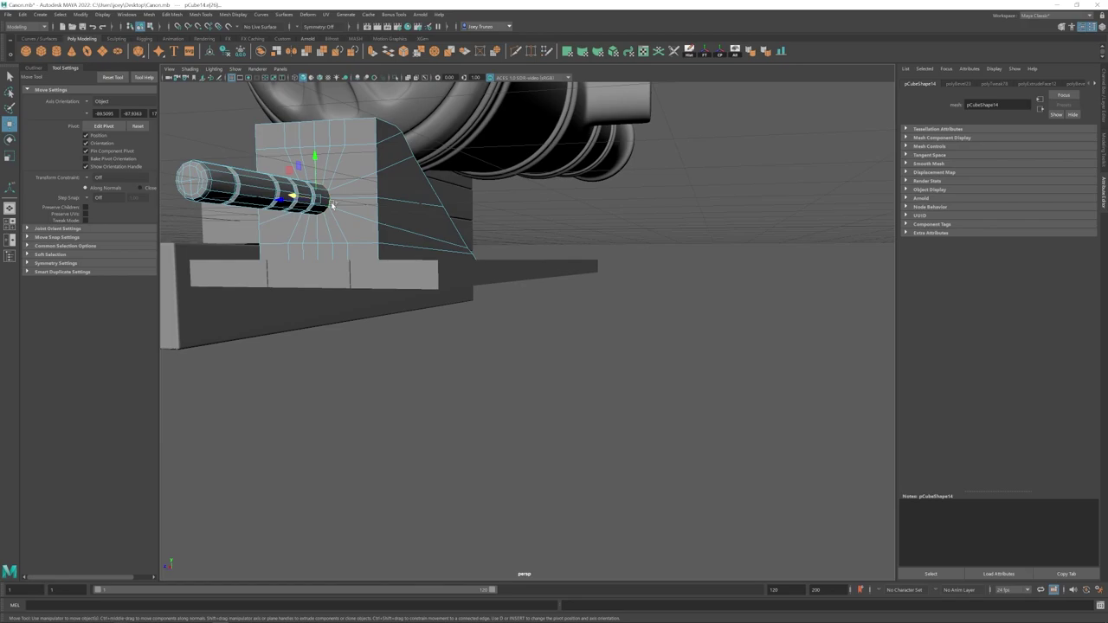
{"action": "left_click", "coordinate": [171, 14]}
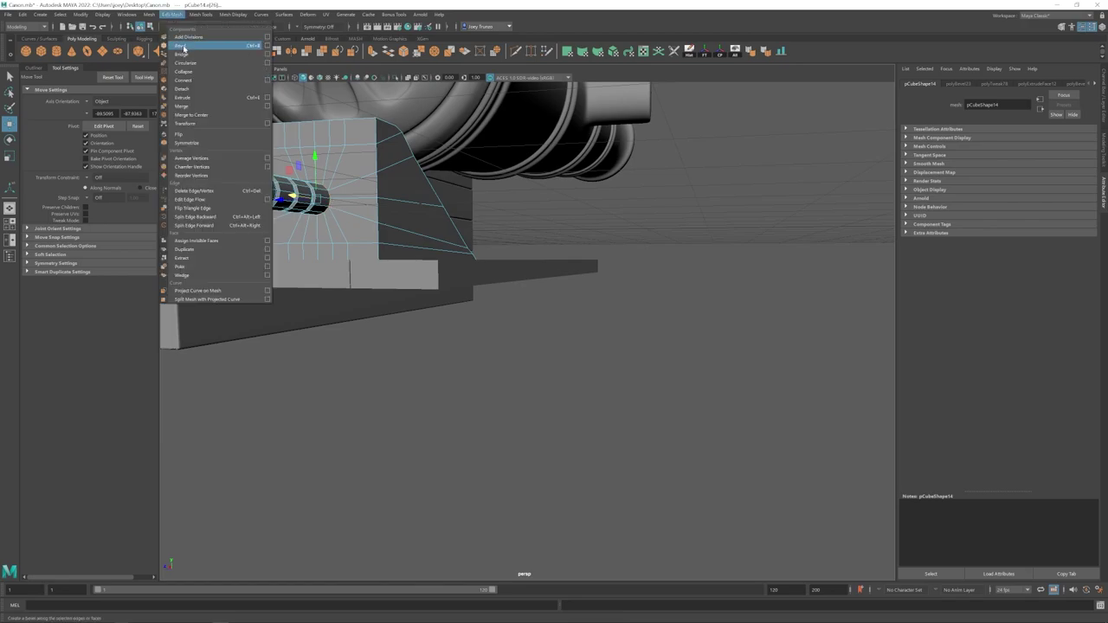
{"action": "left_click", "coordinate": [199, 47]}
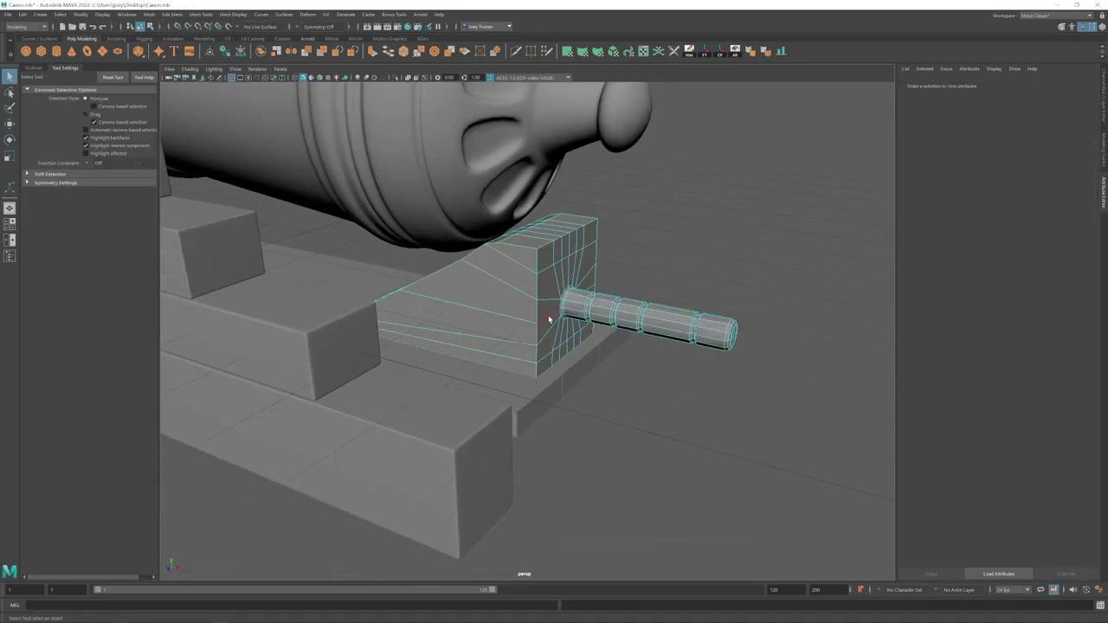
Step: Reposition the wedge block's upper bend vertices in the front view so its slope sits below the barrel
{"action": "left_click", "coordinate": [517, 247]}
{"action": "left_click", "coordinate": [518, 249]}
{"action": "left_click_drag", "start_coordinate": [518, 249], "coordinate": [561, 300], "text": "alt"}
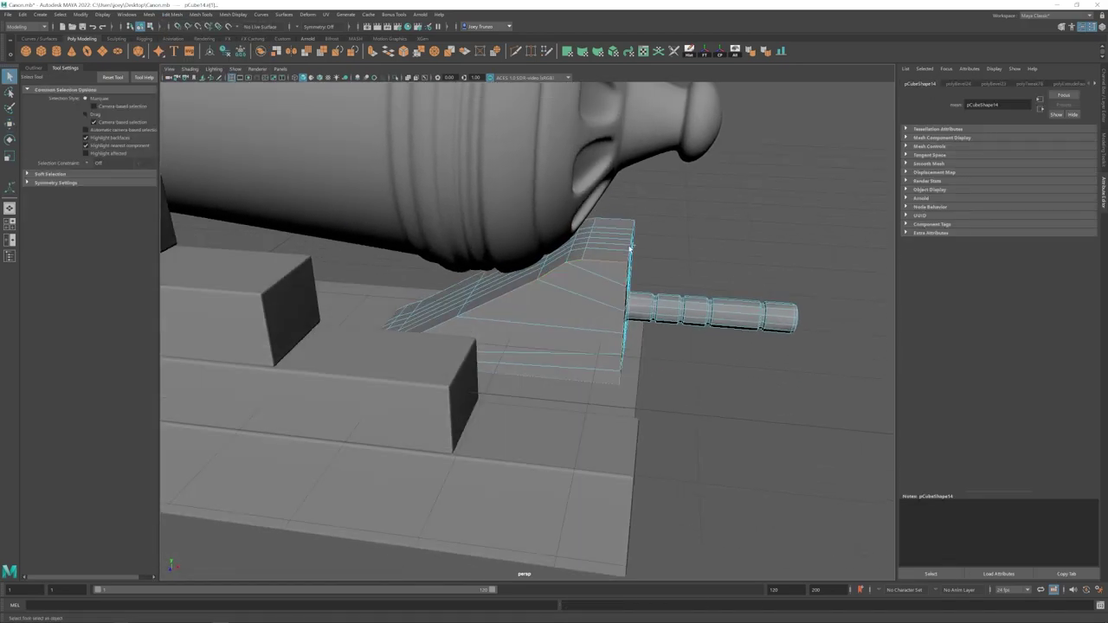
{"action": "left_click_drag", "start_coordinate": [630, 250], "coordinate": [458, 313], "text": "alt"}
{"action": "left_click_drag", "start_coordinate": [465, 253], "coordinate": [496, 265], "text": "alt"}
{"action": "key", "text": "w"}
{"action": "key", "text": "F9"}
{"action": "mouse_move", "coordinate": [494, 238]}
{"action": "left_mouse_down"}
{"action": "mouse_move", "coordinate": [513, 256]}
{"action": "mouse_move", "coordinate": [502, 243]}
{"action": "left_mouse_up"}
{"action": "key", "text": "space"}
{"action": "key", "text": "space"}
{"action": "middle_click_drag", "start_coordinate": [379, 551], "coordinate": [465, 391], "text": "alt"}
{"action": "mouse_move", "coordinate": [408, 377]}
{"action": "left_mouse_down"}
{"action": "mouse_move", "coordinate": [429, 395]}
{"action": "mouse_move", "coordinate": [428, 369]}
{"action": "left_mouse_up"}
{"action": "middle_click_drag", "start_coordinate": [476, 329], "coordinate": [429, 338], "text": "alt"}
{"action": "left_click_drag", "start_coordinate": [448, 317], "coordinate": [466, 343]}
{"action": "middle_click_drag", "start_coordinate": [626, 250], "coordinate": [557, 264], "text": "alt"}
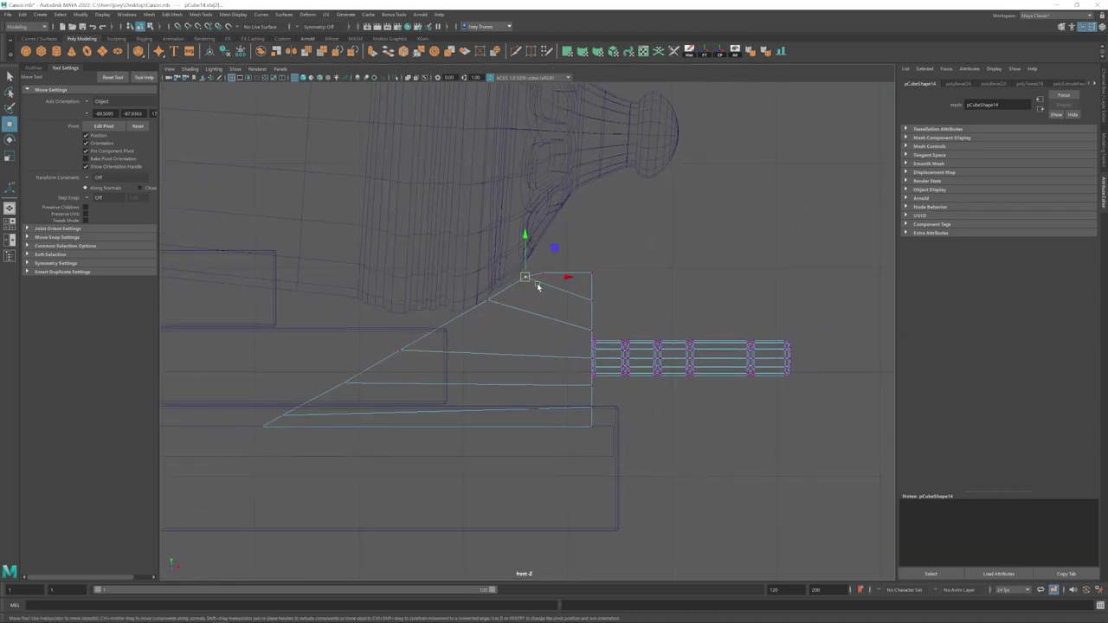
Step: Delete the unneeded edge across the top of the wedge block beside the bend
{"action": "key", "text": "space"}
{"action": "key", "text": "space"}
{"action": "left_click_drag", "start_coordinate": [575, 314], "coordinate": [556, 309], "text": "alt"}
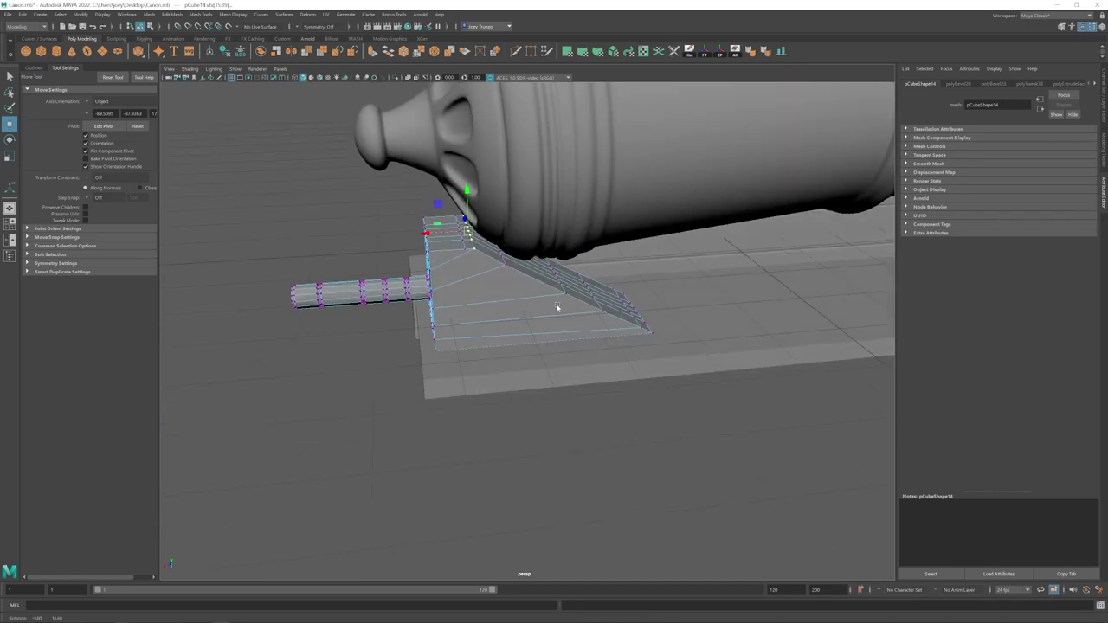
{"action": "right_click_drag", "start_coordinate": [556, 310], "coordinate": [554, 273]}
{"action": "mouse_move", "coordinate": [465, 255]}
{"action": "left_mouse_down", "text": "alt"}
{"action": "mouse_move", "coordinate": [465, 219]}
{"action": "mouse_move", "coordinate": [475, 253]}
{"action": "left_mouse_up", "text": "alt"}
{"action": "left_click", "coordinate": [465, 220]}
{"action": "key", "text": "ctrl+Delete"}
{"action": "mouse_move", "coordinate": [475, 253]}
{"action": "left_mouse_down", "text": "alt"}
{"action": "mouse_move", "coordinate": [561, 277]}
{"action": "mouse_move", "coordinate": [474, 246]}
{"action": "left_mouse_up", "text": "alt"}
Step: Bevel the wedge block's outer edges with a reduced fraction and check the smoothed preview
{"action": "left_click_drag", "start_coordinate": [488, 325], "coordinate": [448, 247], "text": "alt"}
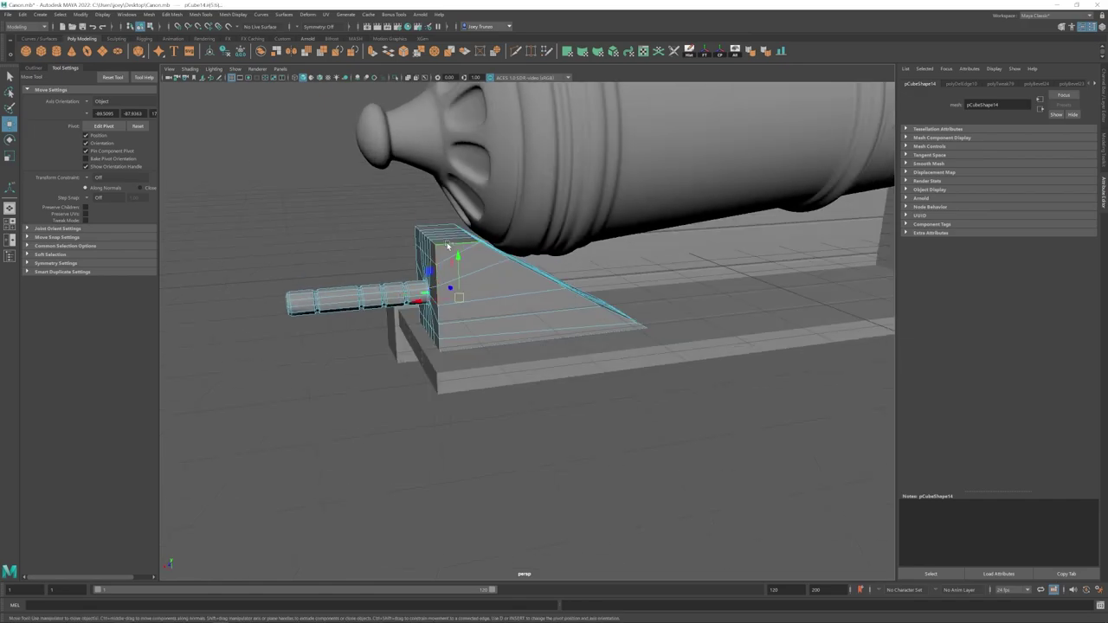
{"action": "left_click_drag", "start_coordinate": [626, 332], "coordinate": [508, 324], "text": "alt"}
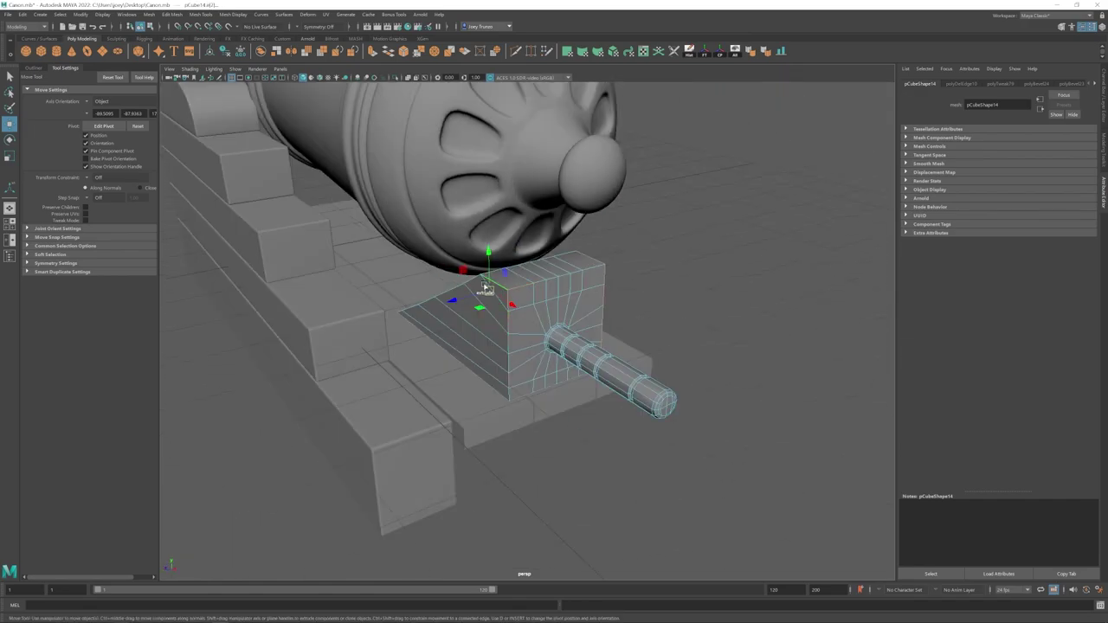
{"action": "left_click_drag", "start_coordinate": [519, 401], "coordinate": [376, 275], "text": "alt"}
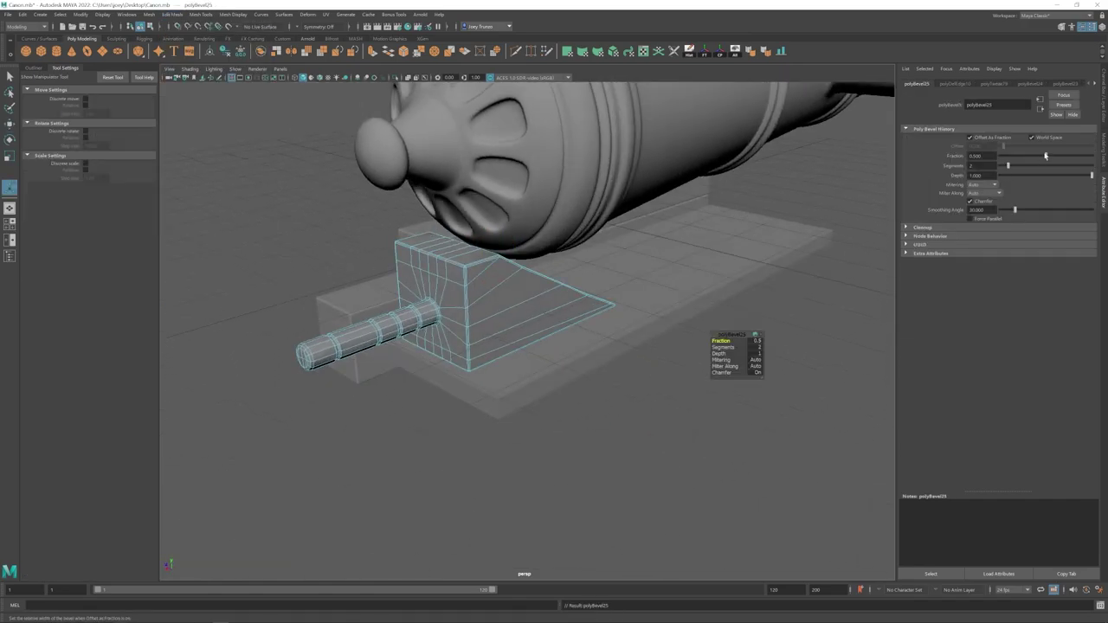
{"action": "middle_click_drag", "start_coordinate": [645, 337], "coordinate": [675, 336]}
{"action": "left_click_drag", "start_coordinate": [680, 336], "coordinate": [550, 281], "text": "alt"}
{"action": "key", "text": "q"}
{"action": "left_click", "coordinate": [342, 220]}
{"action": "key", "text": "3"}
{"action": "key", "text": "1"}
Step: Bevel the remaining side edges of the wedge block with a fraction of 0.072
{"action": "double_click", "coordinate": [477, 243]}
{"action": "left_click_drag", "start_coordinate": [477, 243], "coordinate": [455, 256], "text": "alt"}
{"action": "key", "text": "ctrl+b"}
{"action": "key", "text": "q"}
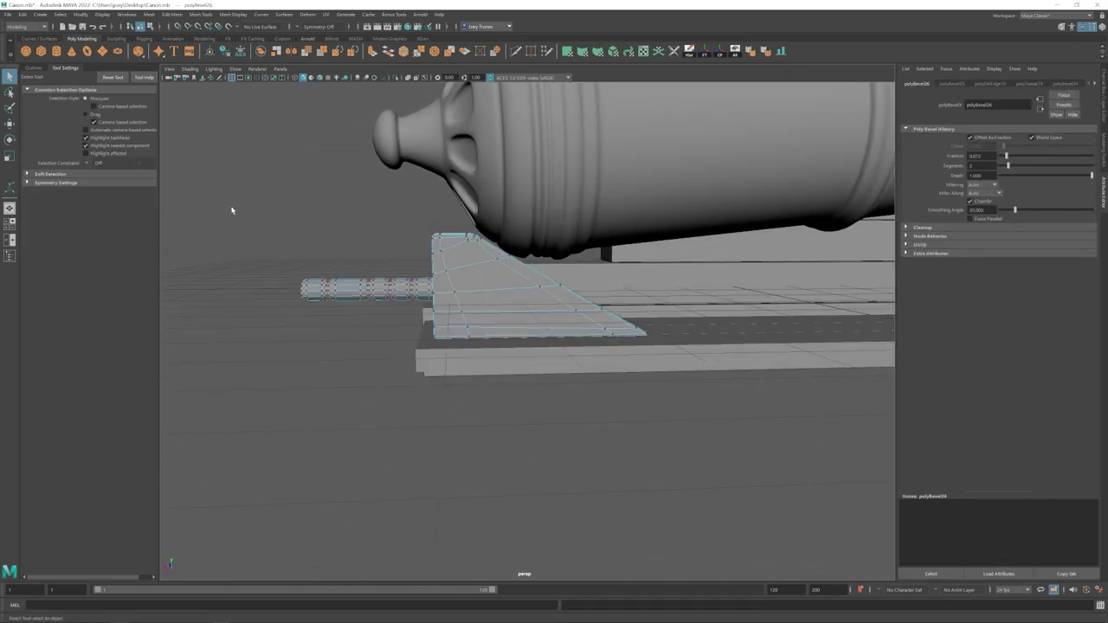
{"action": "left_click", "coordinate": [233, 208]}
Step: Bevel the edges of the bed plank next to the stepped carriage side and adjust the bevel settings
{"action": "scroll", "coordinate": [463, 329], "scroll_direction": "down", "scroll_amount": 5}
{"action": "key", "text": "w"}
{"action": "left_click_drag", "start_coordinate": [463, 329], "coordinate": [466, 352], "text": "alt"}
{"action": "scroll", "coordinate": [467, 352], "scroll_direction": "up", "scroll_amount": 2}
{"action": "middle_click_drag", "start_coordinate": [424, 350], "coordinate": [479, 356], "text": "alt"}
{"action": "left_click_drag", "start_coordinate": [480, 355], "coordinate": [445, 352], "text": "alt"}
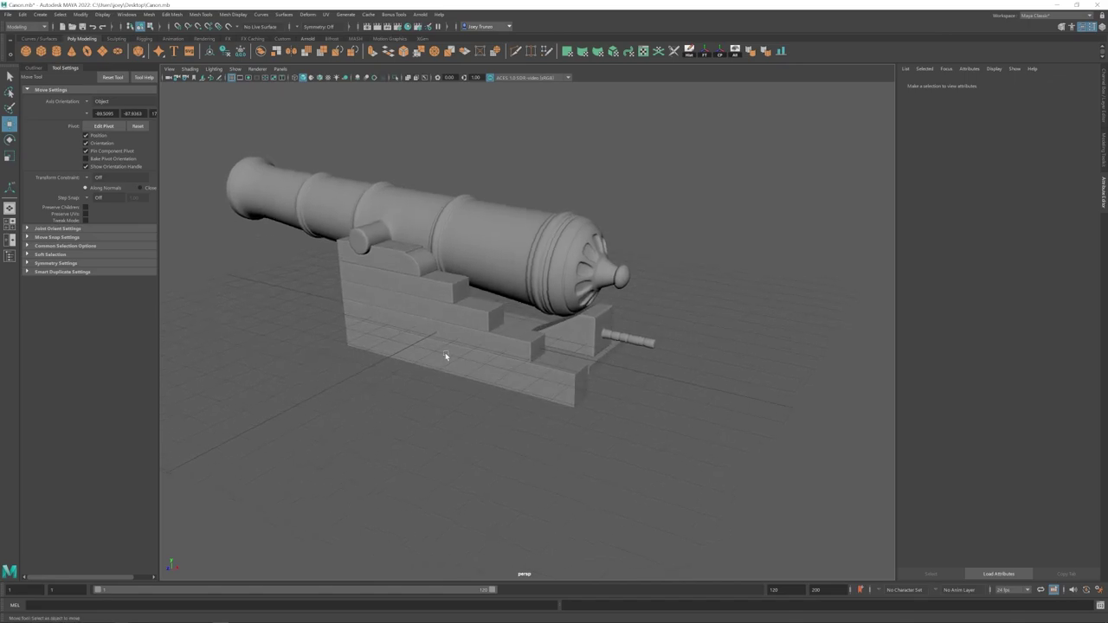
{"action": "scroll", "coordinate": [445, 353], "scroll_direction": "up", "scroll_amount": 3}
{"action": "middle_click_drag", "start_coordinate": [572, 463], "coordinate": [564, 408], "text": "alt"}
{"action": "left_click_drag", "start_coordinate": [597, 368], "coordinate": [515, 368], "text": "alt"}
{"action": "left_click_drag", "start_coordinate": [523, 324], "coordinate": [443, 267], "text": "alt"}
{"action": "left_click", "coordinate": [490, 294]}
{"action": "left_click", "coordinate": [171, 15]}
{"action": "left_click", "coordinate": [183, 45]}
{"action": "left_click_drag", "start_coordinate": [1004, 165], "coordinate": [1036, 156]}
Step: Scale the beveled bed plank slightly along its height
{"action": "key", "text": "w"}
{"action": "left_click", "coordinate": [491, 275]}
{"action": "key", "text": "r"}
{"action": "left_click_drag", "start_coordinate": [484, 220], "coordinate": [484, 224]}
{"action": "left_click", "coordinate": [563, 355]}
Step: Try duplicating the beveled bed plank and placing the copies side by side beneath the wedge block
{"action": "left_click_drag", "start_coordinate": [568, 353], "coordinate": [512, 348], "text": "alt"}
{"action": "scroll", "coordinate": [512, 348], "scroll_direction": "up", "scroll_amount": 5}
{"action": "middle_click_drag", "start_coordinate": [520, 342], "coordinate": [487, 302], "text": "alt"}
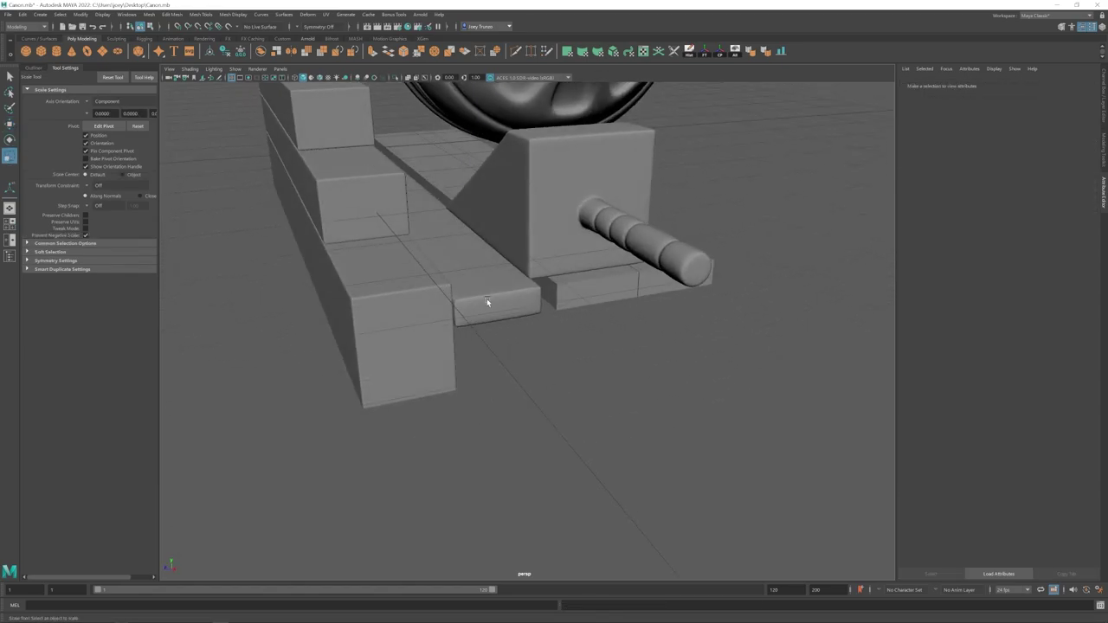
{"action": "left_click", "coordinate": [487, 302]}
{"action": "left_click_drag", "start_coordinate": [488, 302], "coordinate": [552, 295], "text": "alt"}
{"action": "key", "text": "ctrl+d"}
{"action": "key", "text": "w"}
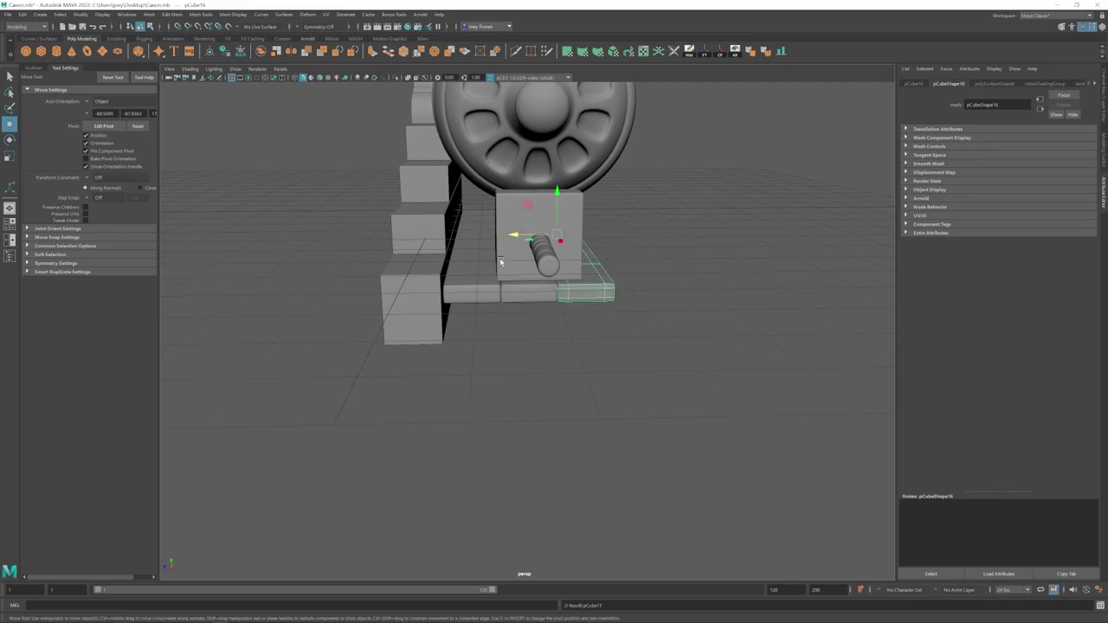
{"action": "scroll", "coordinate": [500, 264], "scroll_direction": "down", "scroll_amount": 4}
{"action": "left_click_drag", "start_coordinate": [497, 275], "coordinate": [506, 329], "text": "alt"}
{"action": "middle_click_drag", "start_coordinate": [507, 329], "coordinate": [548, 338], "text": "alt"}
Step: Undo the bed plank duplicates and their placement
{"action": "key", "text": "ctrl+z"}
{"action": "key", "text": "ctrl+z"}
{"action": "key", "text": "ctrl+z"}
{"action": "key", "text": "ctrl+z"}
{"action": "key", "text": "ctrl+z"}
{"action": "key", "text": "ctrl+z"}
Step: Widen the bed plank and duplicate it twice at equal spacing across the carriage bed
{"action": "left_click_drag", "start_coordinate": [498, 290], "coordinate": [530, 286], "text": "alt"}
{"action": "key", "text": "r"}
{"action": "left_click_drag", "start_coordinate": [527, 231], "coordinate": [495, 272]}
{"action": "key", "text": "w"}
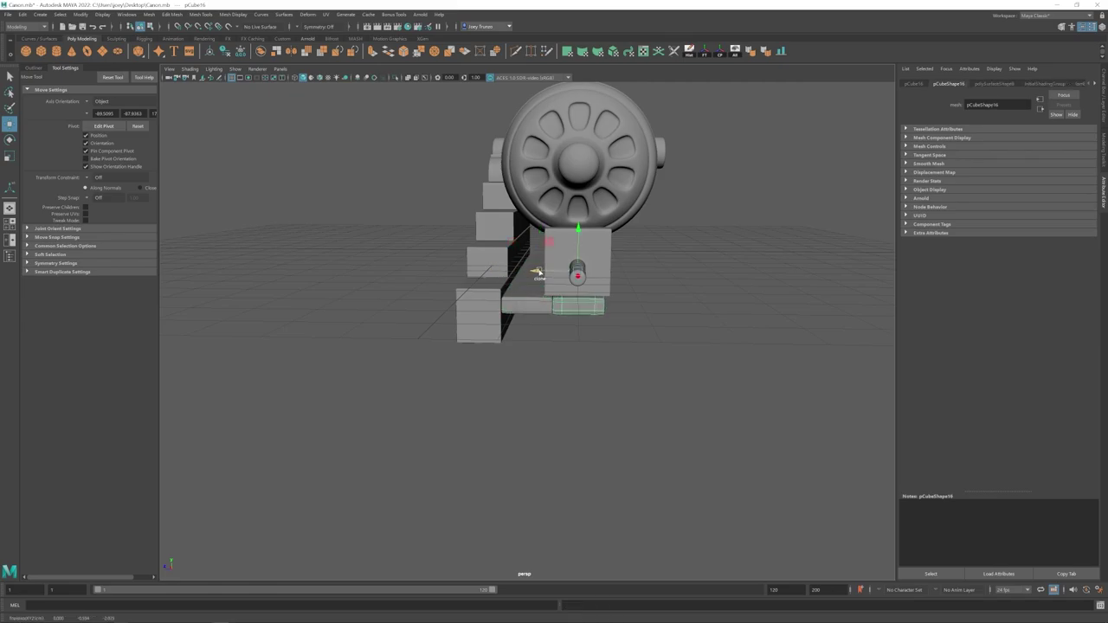
{"action": "key", "text": "shift+d"}
{"action": "left_click", "coordinate": [710, 324]}
Step: Select all three bed planks and scale them along their height to make them thicker
{"action": "left_click_drag", "start_coordinate": [710, 324], "coordinate": [675, 329], "text": "alt"}
{"action": "scroll", "coordinate": [675, 329], "scroll_direction": "down", "scroll_amount": 3}
{"action": "left_click", "coordinate": [558, 319]}
{"action": "left_click", "coordinate": [582, 314], "text": "shift"}
{"action": "left_click_drag", "start_coordinate": [582, 314], "coordinate": [602, 309], "text": "alt"}
{"action": "key", "text": "r"}
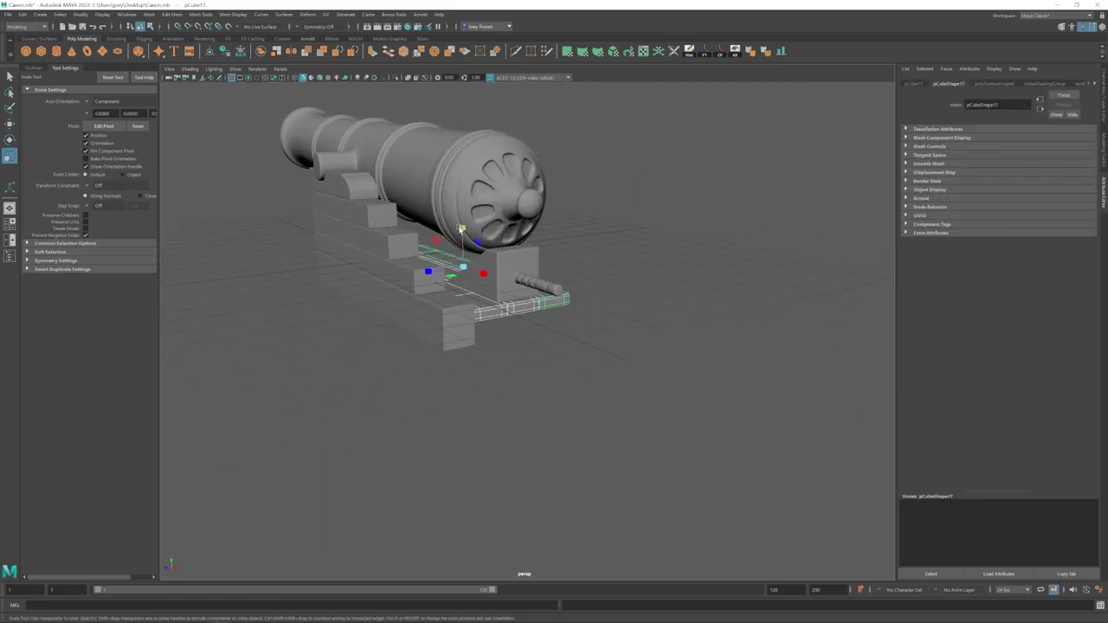
{"action": "left_click_drag", "start_coordinate": [461, 230], "coordinate": [456, 208], "text": "alt"}
Step: Move the three bed planks vertically to sit beneath the wedge block and clear the selection
{"action": "scroll", "coordinate": [455, 210], "scroll_direction": "up", "scroll_amount": 5}
{"action": "middle_click_drag", "start_coordinate": [456, 210], "coordinate": [515, 282], "text": "alt"}
{"action": "key", "text": "w"}
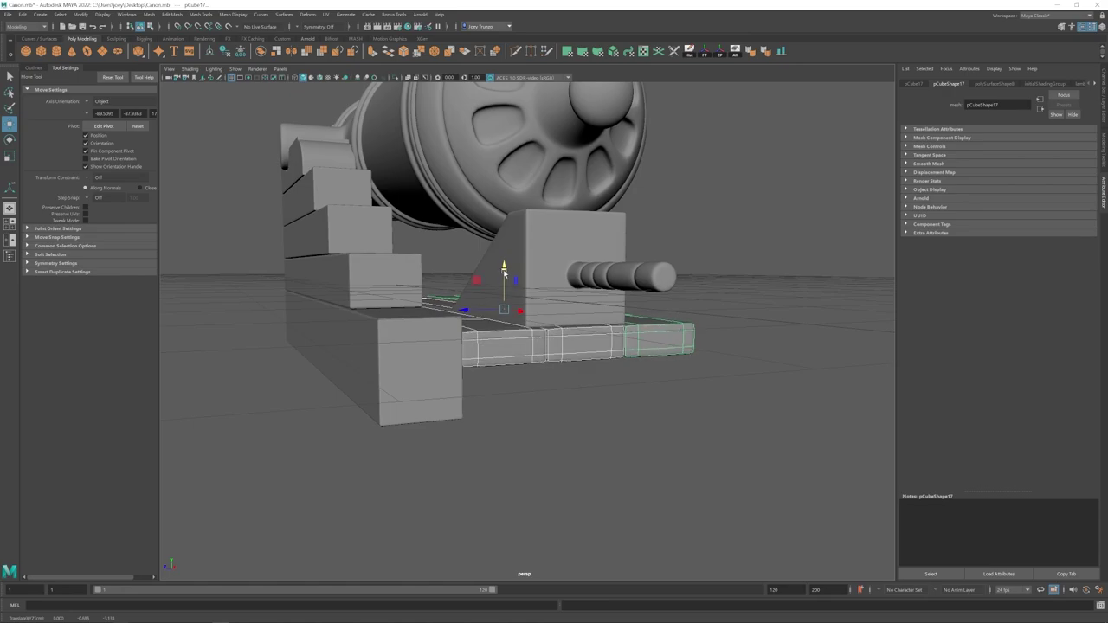
{"action": "left_click", "coordinate": [517, 398]}
{"action": "scroll", "coordinate": [522, 327], "scroll_direction": "down", "scroll_amount": 10}
{"action": "left_click_drag", "start_coordinate": [523, 327], "coordinate": [528, 349], "text": "alt"}
{"action": "scroll", "coordinate": [528, 347], "scroll_direction": "up", "scroll_amount": 2}
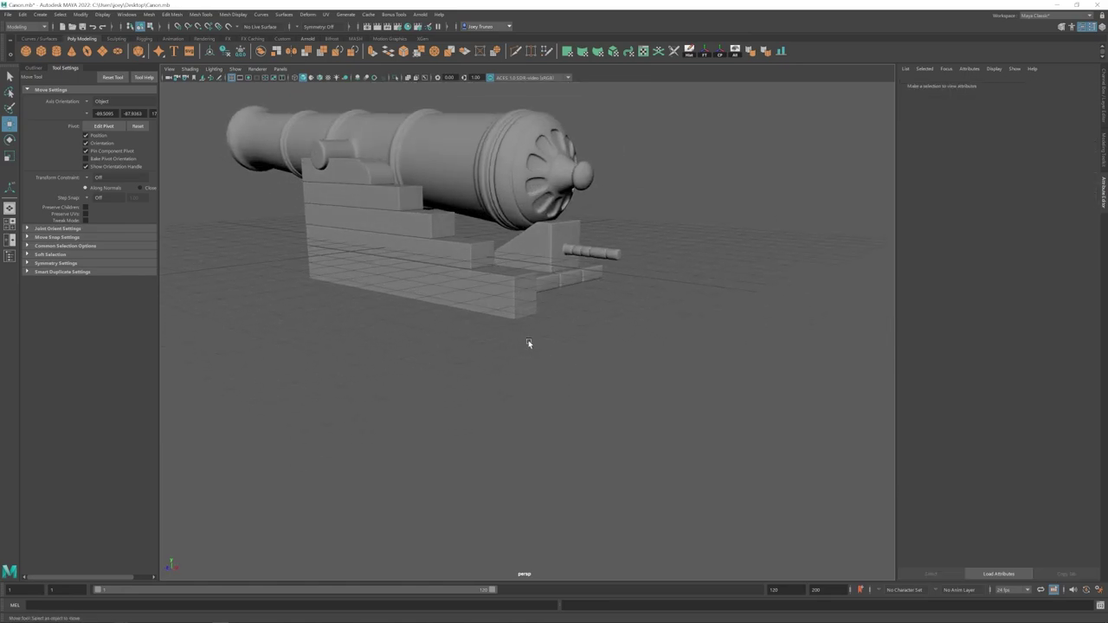
Step: Move the cross beam beneath the carriage's rear planks and scale it along the carriage's width
{"action": "left_click_drag", "start_coordinate": [378, 281], "coordinate": [364, 289], "text": "alt"}
{"action": "left_click", "coordinate": [563, 287]}
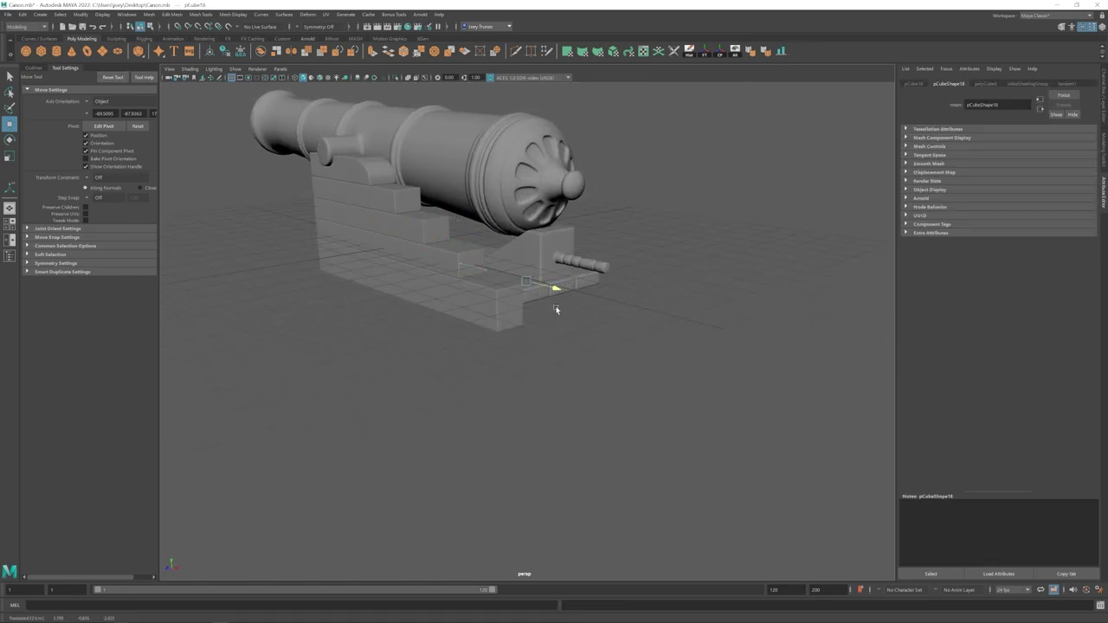
{"action": "left_click_drag", "start_coordinate": [543, 261], "coordinate": [544, 272]}
{"action": "left_click_drag", "start_coordinate": [544, 272], "coordinate": [509, 297], "text": "alt"}
{"action": "key", "text": "r"}
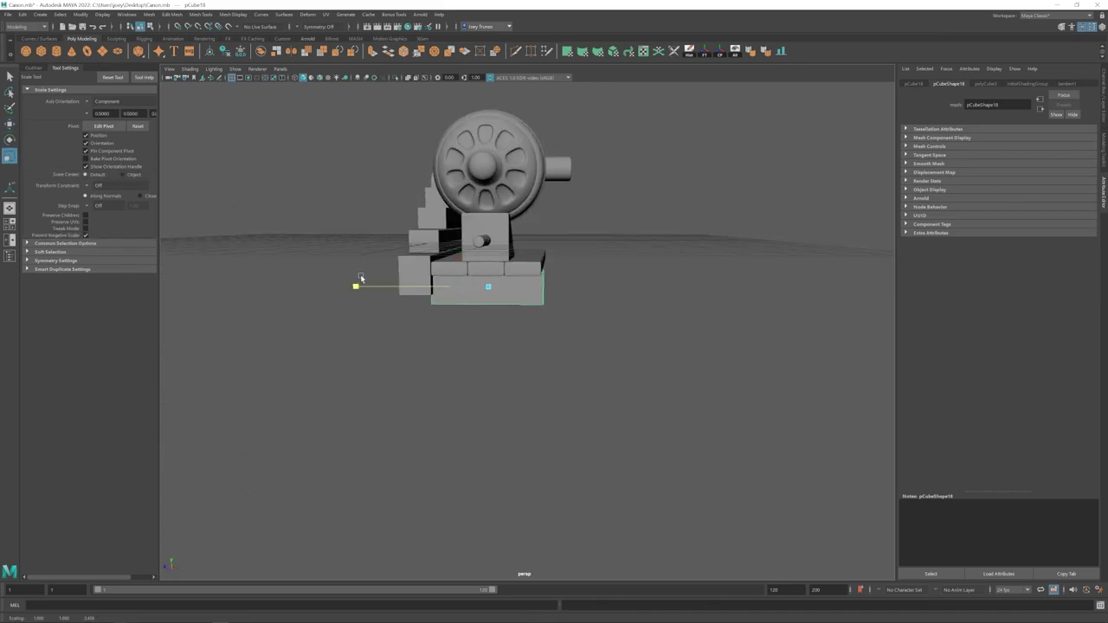
{"action": "left_click_drag", "start_coordinate": [361, 278], "coordinate": [363, 278]}
{"action": "left_click_drag", "start_coordinate": [364, 278], "coordinate": [391, 305], "text": "alt"}
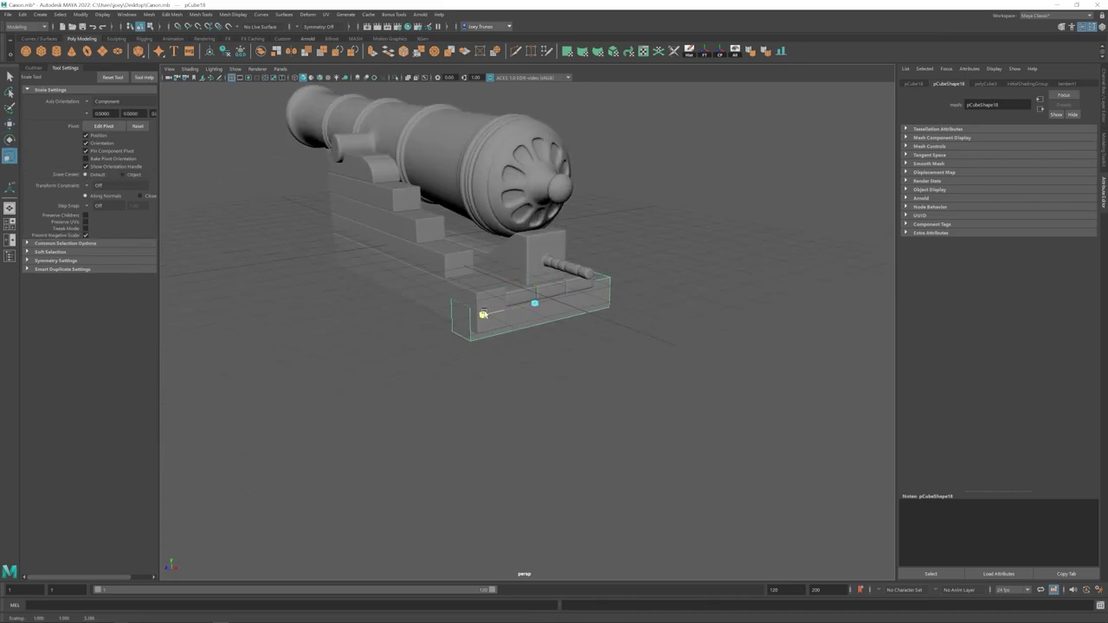
{"action": "left_click_drag", "start_coordinate": [485, 313], "coordinate": [483, 315]}
{"action": "left_click_drag", "start_coordinate": [507, 315], "coordinate": [586, 301], "text": "alt"}
{"action": "key", "text": "w"}
{"action": "left_click_drag", "start_coordinate": [569, 308], "coordinate": [502, 320], "text": "alt"}
{"action": "left_click", "coordinate": [446, 330]}
Step: Add a polygon cylinder and rotate it into a wheel's orientation near the carriage's rear end
{"action": "left_click", "coordinate": [56, 51]}
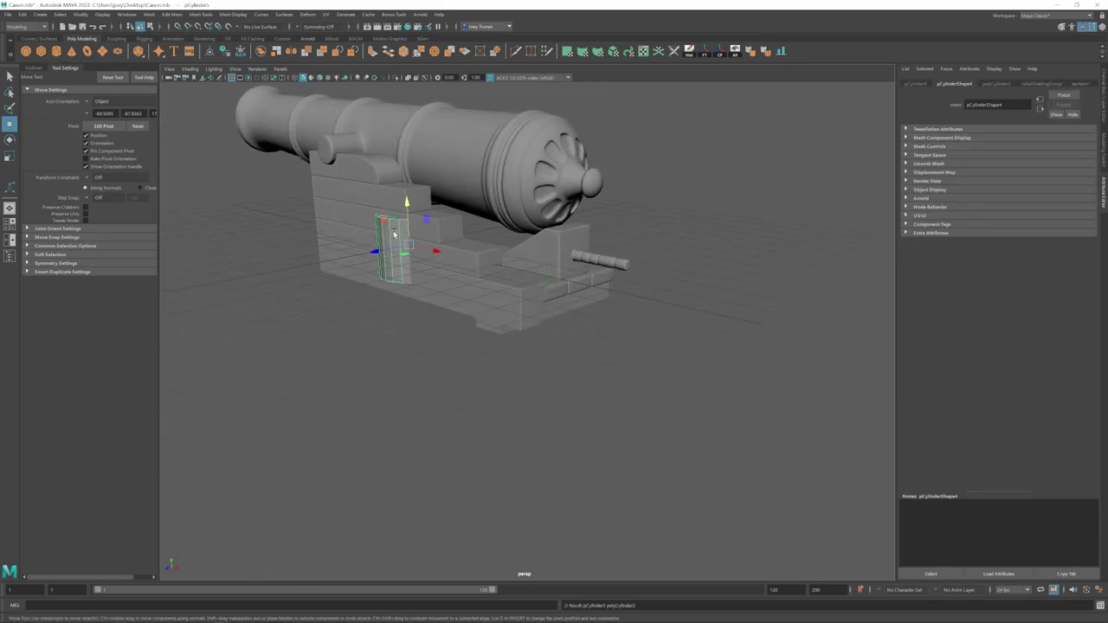
{"action": "key", "text": "e"}
{"action": "left_click_drag", "start_coordinate": [389, 218], "coordinate": [446, 281]}
{"action": "key", "text": "w"}
{"action": "key", "text": "r"}
{"action": "key", "text": "w"}
Step: Scale the cylinder into a wheel shape and move it alongside the carriage's rear side plank
{"action": "left_click_drag", "start_coordinate": [489, 305], "coordinate": [472, 328], "text": "alt"}
{"action": "key", "text": "r"}
{"action": "left_click_drag", "start_coordinate": [415, 324], "coordinate": [403, 326]}
{"action": "scroll", "coordinate": [404, 326], "scroll_direction": "up", "scroll_amount": 1}
{"action": "middle_click_drag", "start_coordinate": [404, 327], "coordinate": [456, 313], "text": "alt"}
{"action": "key", "text": "w"}
{"action": "left_click_drag", "start_coordinate": [458, 312], "coordinate": [404, 311]}
{"action": "left_click", "coordinate": [403, 311]}
{"action": "scroll", "coordinate": [494, 326], "scroll_direction": "down", "scroll_amount": 5}
{"action": "scroll", "coordinate": [527, 378], "scroll_direction": "up", "scroll_amount": 6}
{"action": "left_click_drag", "start_coordinate": [532, 382], "coordinate": [529, 382], "text": "alt"}
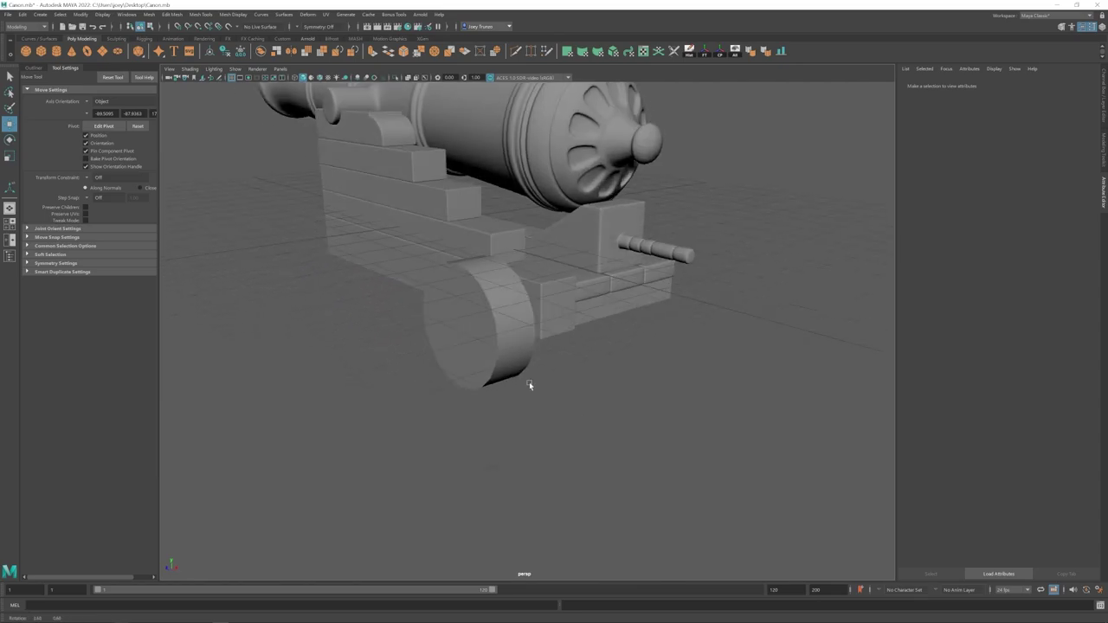
Step: Nudge the wheel into a better position beside the rear of the carriage
{"action": "left_click", "coordinate": [502, 357]}
{"action": "mouse_move", "coordinate": [445, 329]}
{"action": "left_mouse_down"}
{"action": "mouse_move", "coordinate": [402, 323]}
{"action": "mouse_move", "coordinate": [451, 322]}
{"action": "left_mouse_up"}
{"action": "left_click", "coordinate": [453, 322]}
{"action": "scroll", "coordinate": [453, 321], "scroll_direction": "down", "scroll_amount": 5}
Step: Set the wheel cylinder's cap subdivisions to 3 and delete the innermost faces of both caps
{"action": "left_click", "coordinate": [497, 327]}
{"action": "scroll", "coordinate": [546, 341], "scroll_direction": "up", "scroll_amount": 5}
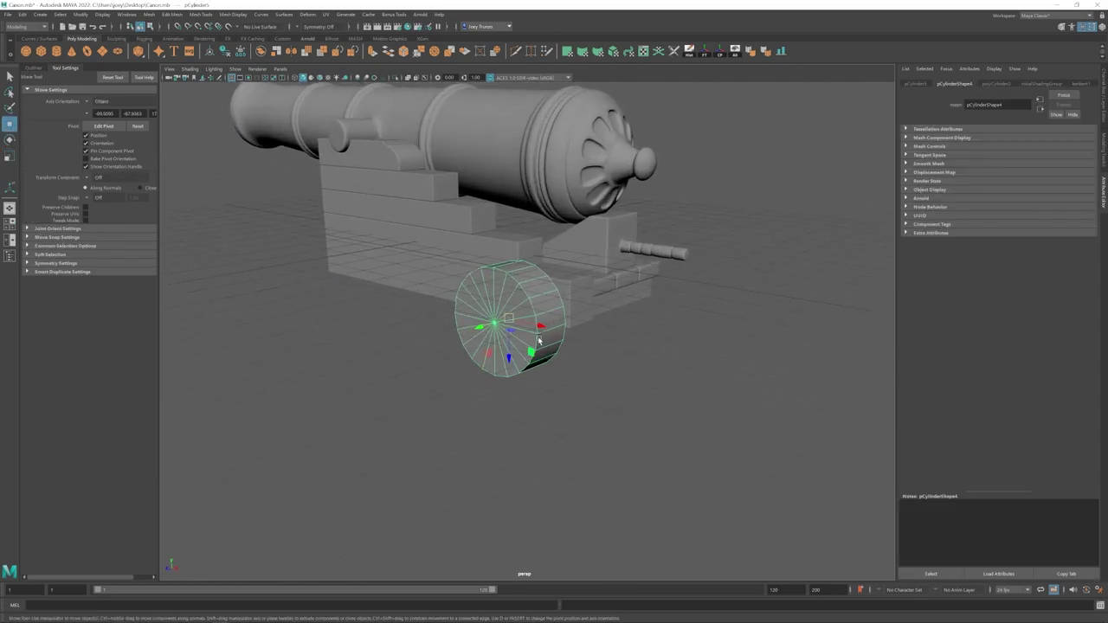
{"action": "left_click_drag", "start_coordinate": [538, 339], "coordinate": [528, 282], "text": "alt"}
{"action": "left_click", "coordinate": [997, 84]}
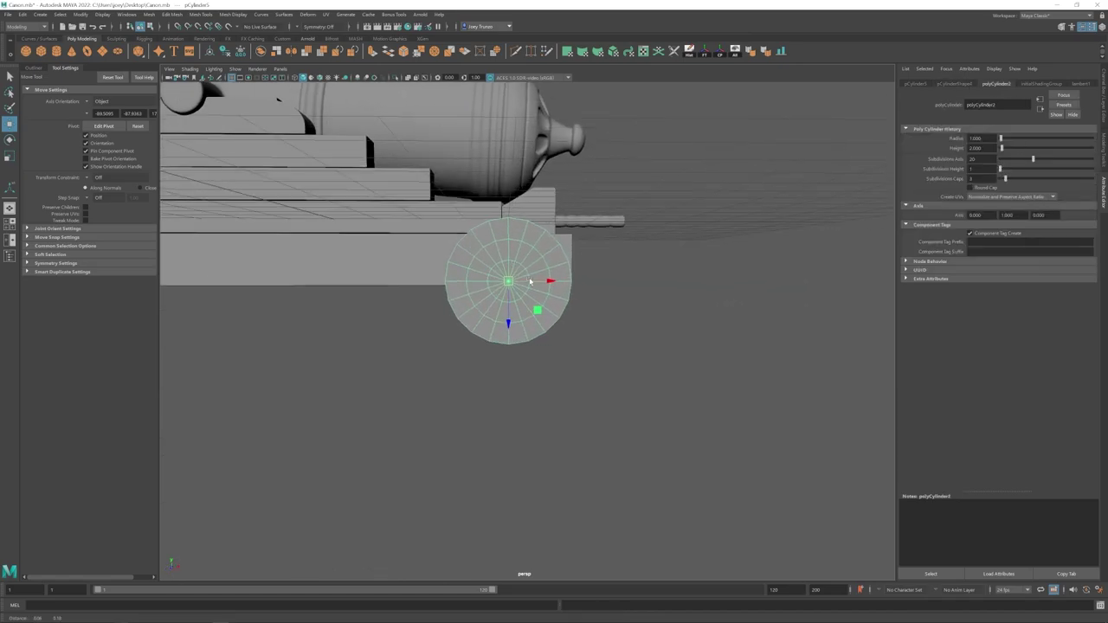
{"action": "right_click_drag", "start_coordinate": [529, 281], "coordinate": [528, 316]}
{"action": "left_click_drag", "start_coordinate": [515, 273], "coordinate": [502, 289]}
{"action": "key", "text": "Delete"}
Step: Bridge the two open edge loops at the wheel's center to form a through hole
{"action": "right_click_drag", "start_coordinate": [506, 291], "coordinate": [512, 260]}
{"action": "right_click_drag", "start_coordinate": [512, 260], "coordinate": [667, 344], "text": "alt"}
{"action": "left_click_drag", "start_coordinate": [668, 345], "coordinate": [656, 339], "text": "alt"}
{"action": "double_click", "coordinate": [505, 168]}
{"action": "double_click", "coordinate": [502, 184], "text": "shift"}
{"action": "left_click", "coordinate": [172, 15]}
{"action": "left_click", "coordinate": [184, 53]}
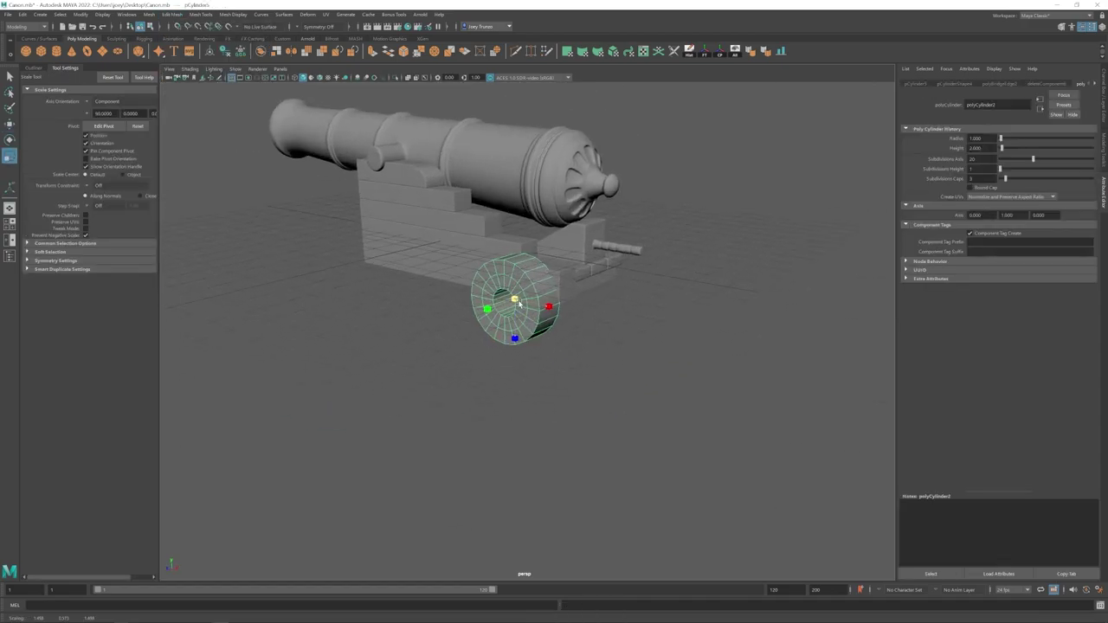
Step: Scale the wheel and reposition it against the outside of the carriage's rear end
{"action": "right_click_drag", "start_coordinate": [519, 303], "coordinate": [571, 310], "text": "alt"}
{"action": "key", "text": "w"}
{"action": "left_click_drag", "start_coordinate": [455, 299], "coordinate": [439, 303]}
{"action": "left_click_drag", "start_coordinate": [537, 311], "coordinate": [494, 316], "text": "alt"}
{"action": "right_click_drag", "start_coordinate": [494, 315], "coordinate": [564, 343], "text": "alt"}
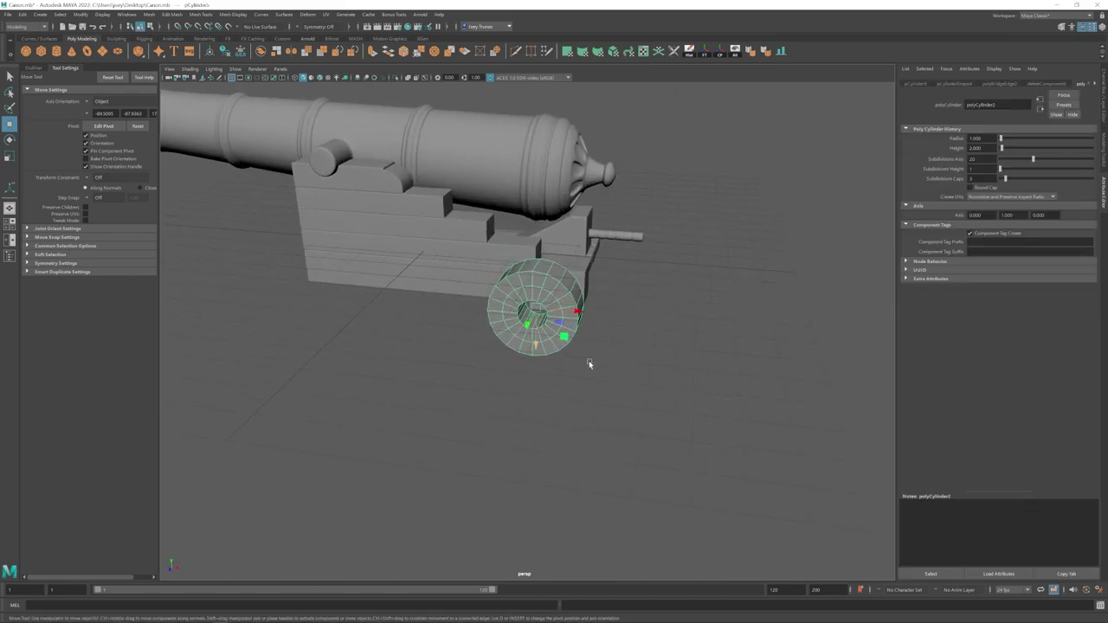
{"action": "left_click_drag", "start_coordinate": [589, 363], "coordinate": [598, 361], "text": "alt"}
{"action": "left_click_drag", "start_coordinate": [582, 316], "coordinate": [573, 317]}
{"action": "left_click_drag", "start_coordinate": [585, 323], "coordinate": [569, 343], "text": "alt"}
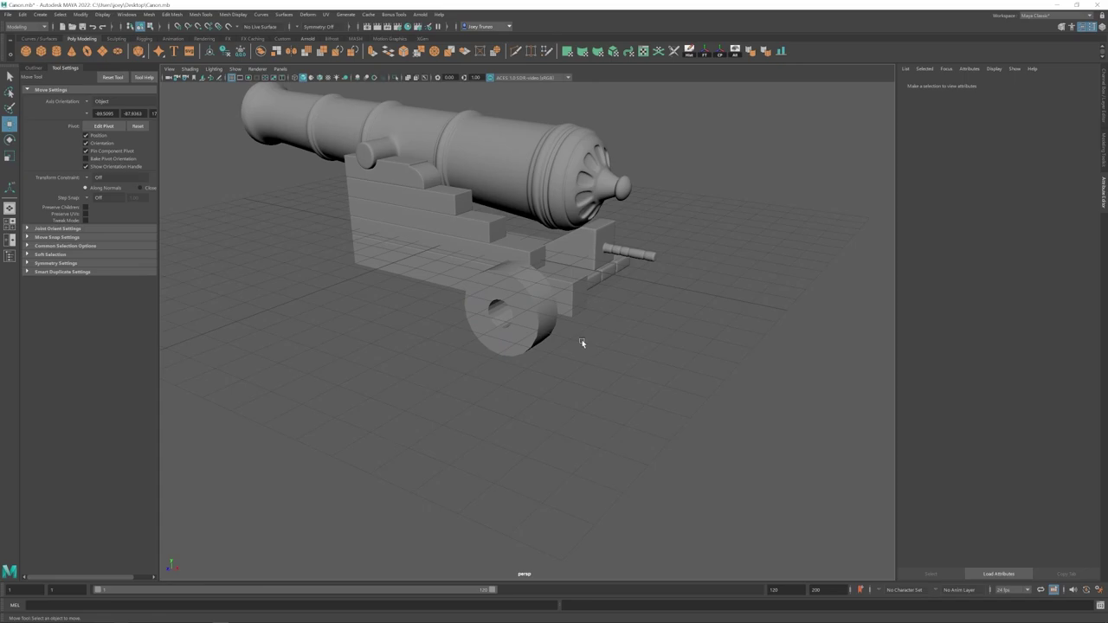
{"action": "left_click_drag", "start_coordinate": [581, 341], "coordinate": [594, 346], "text": "alt"}
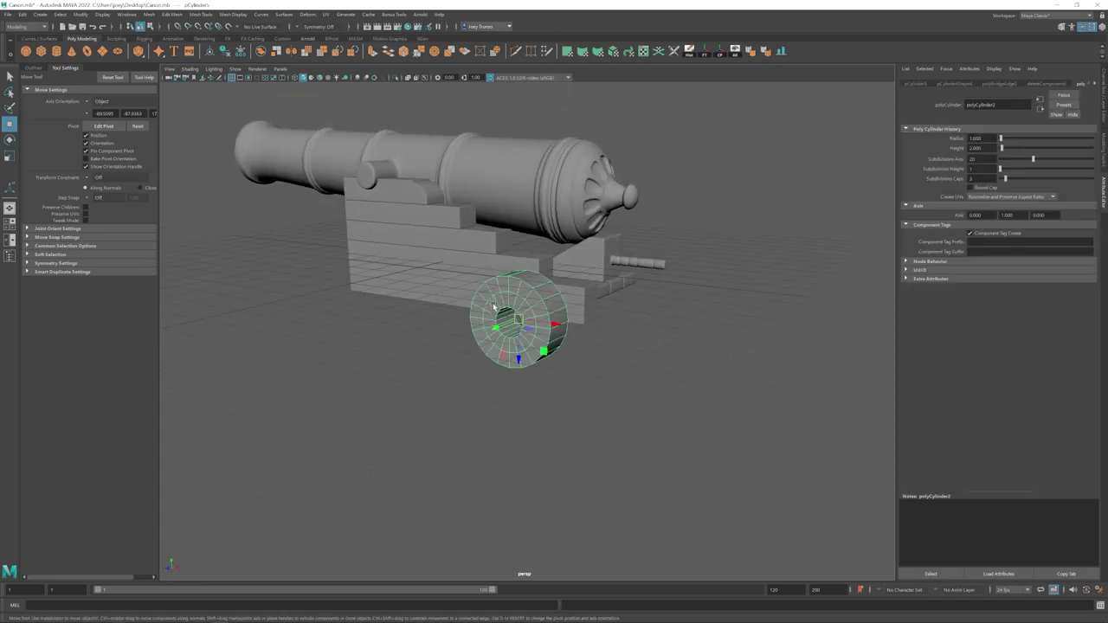
{"action": "key", "text": "f"}
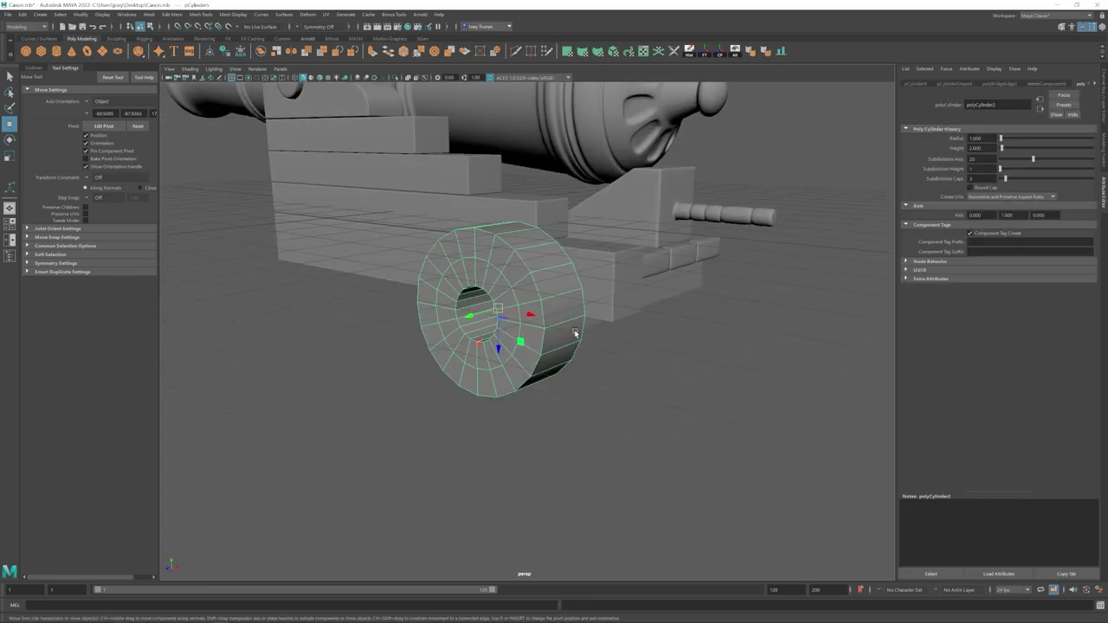
{"action": "right_click_drag", "start_coordinate": [548, 318], "coordinate": [447, 313], "text": "alt"}
{"action": "left_click_drag", "start_coordinate": [447, 313], "coordinate": [441, 310], "text": "alt"}
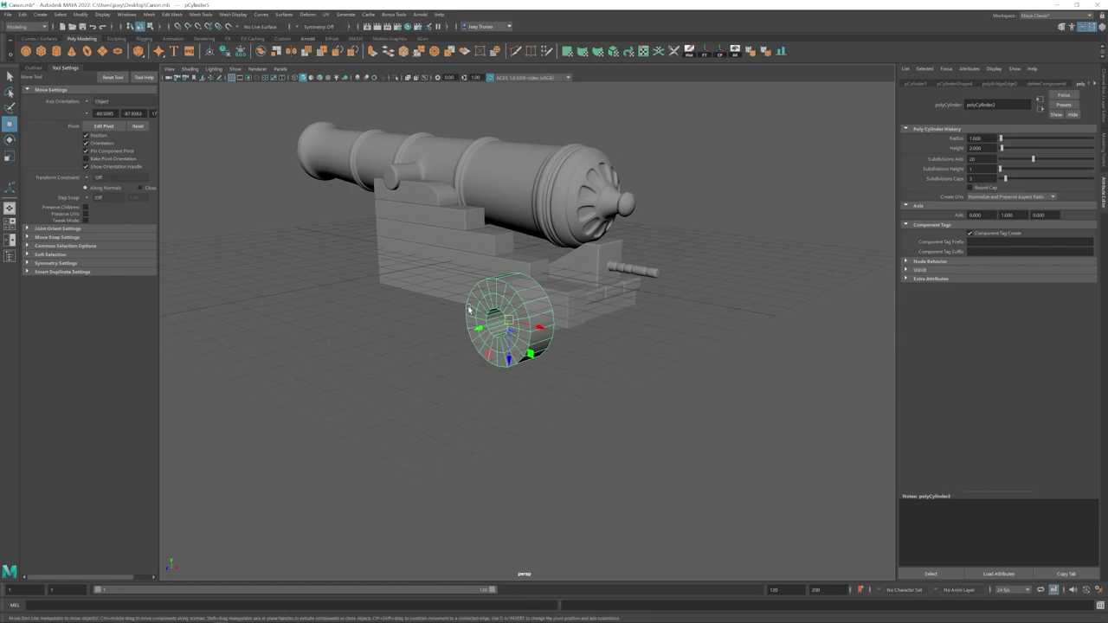
{"action": "mouse_move", "coordinate": [467, 309]}
{"action": "left_mouse_down", "text": "alt"}
{"action": "mouse_move", "coordinate": [501, 312]}
{"action": "mouse_move", "coordinate": [473, 317]}
{"action": "left_mouse_up", "text": "alt"}
{"action": "scroll", "coordinate": [435, 190], "scroll_direction": "up", "scroll_amount": 2}
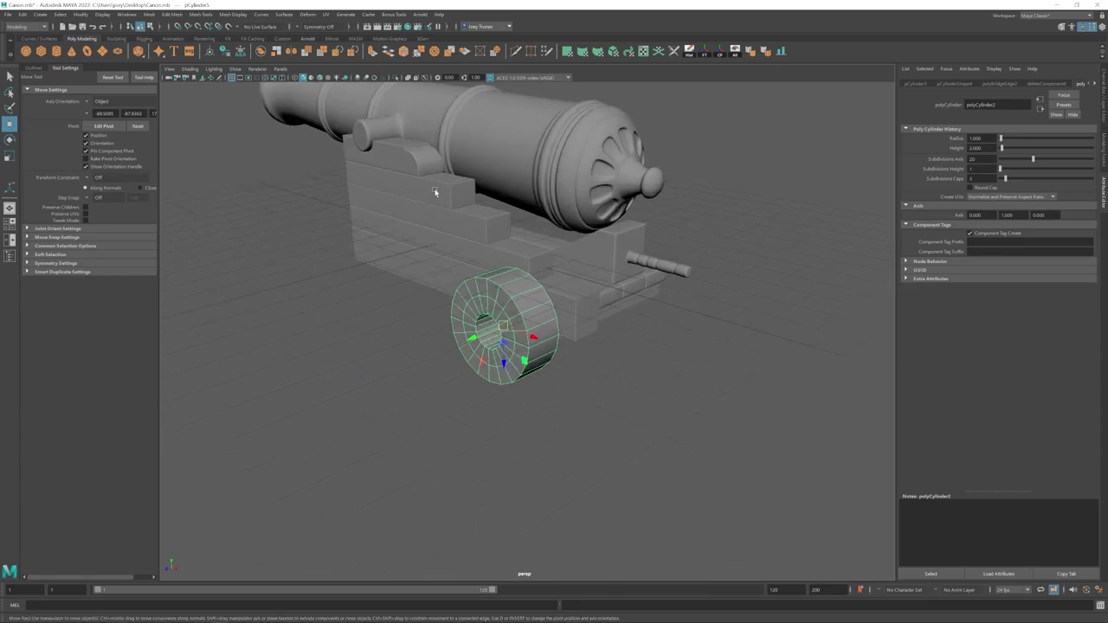
Step: Select the stepped side planks together and switch them to vertex editing
{"action": "left_click_drag", "start_coordinate": [435, 190], "coordinate": [430, 193], "text": "alt"}
{"action": "scroll", "coordinate": [430, 193], "scroll_direction": "up", "scroll_amount": 1}
{"action": "left_click", "coordinate": [499, 179]}
{"action": "left_click", "coordinate": [500, 211], "text": "shift"}
{"action": "left_click", "coordinate": [508, 258], "text": "shift"}
{"action": "left_click", "coordinate": [513, 317], "text": "shift"}
{"action": "right_click_drag", "start_coordinate": [500, 251], "coordinate": [446, 250]}
{"action": "left_click_drag", "start_coordinate": [446, 285], "coordinate": [398, 232], "text": "alt"}
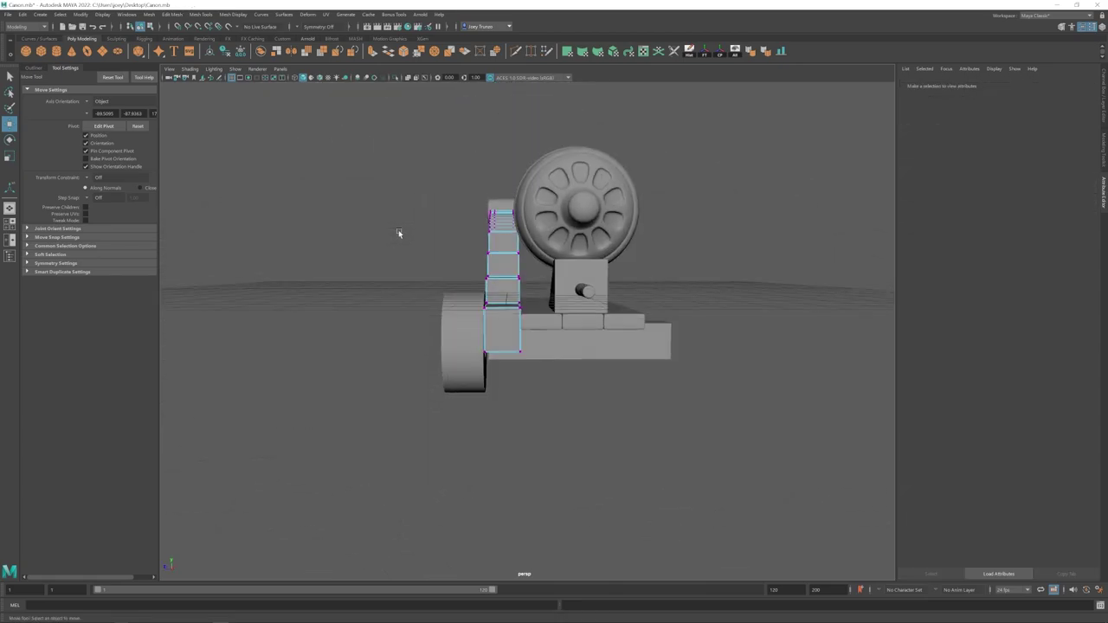
Step: Select the side planks' vertices and shift them along the carriage's width, leaving vertex editing when done
{"action": "key", "text": "space"}
{"action": "key", "text": "space"}
{"action": "right_click_drag", "start_coordinate": [755, 502], "coordinate": [381, 476], "text": "alt"}
{"action": "middle_click_drag", "start_coordinate": [381, 476], "coordinate": [539, 389], "text": "alt"}
{"action": "left_click_drag", "start_coordinate": [480, 550], "coordinate": [480, 551]}
{"action": "key", "text": "space"}
{"action": "key", "text": "space"}
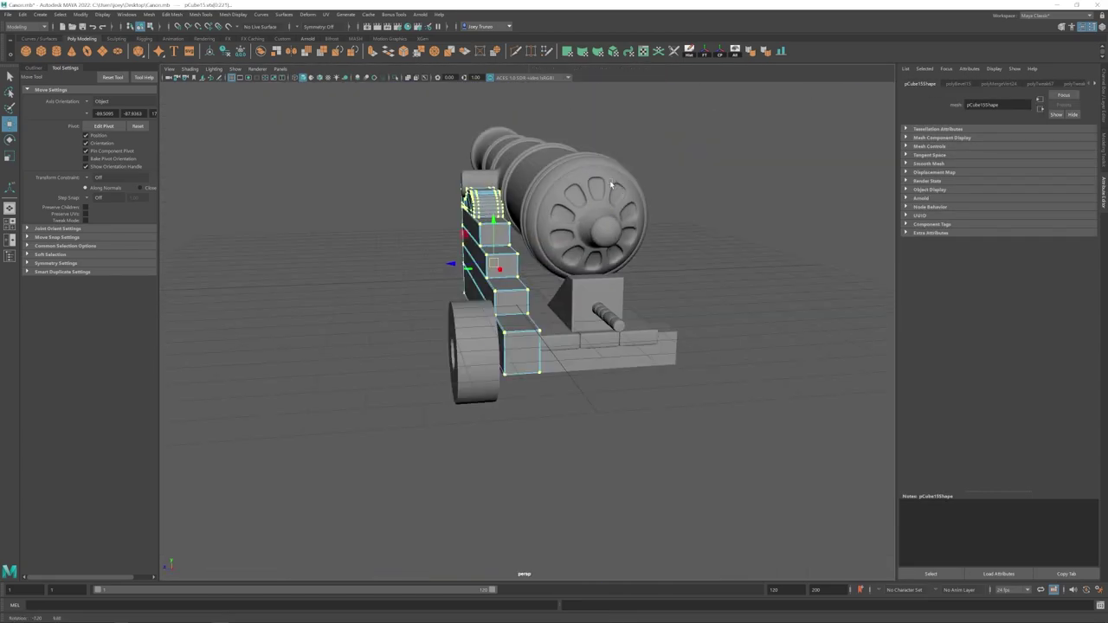
{"action": "scroll", "coordinate": [611, 183], "scroll_direction": "up", "scroll_amount": 5}
{"action": "left_click_drag", "start_coordinate": [537, 263], "coordinate": [532, 265]}
{"action": "right_click_drag", "start_coordinate": [576, 212], "coordinate": [619, 174]}
{"action": "scroll", "coordinate": [699, 234], "scroll_direction": "down", "scroll_amount": 5}
{"action": "left_click", "coordinate": [700, 234]}
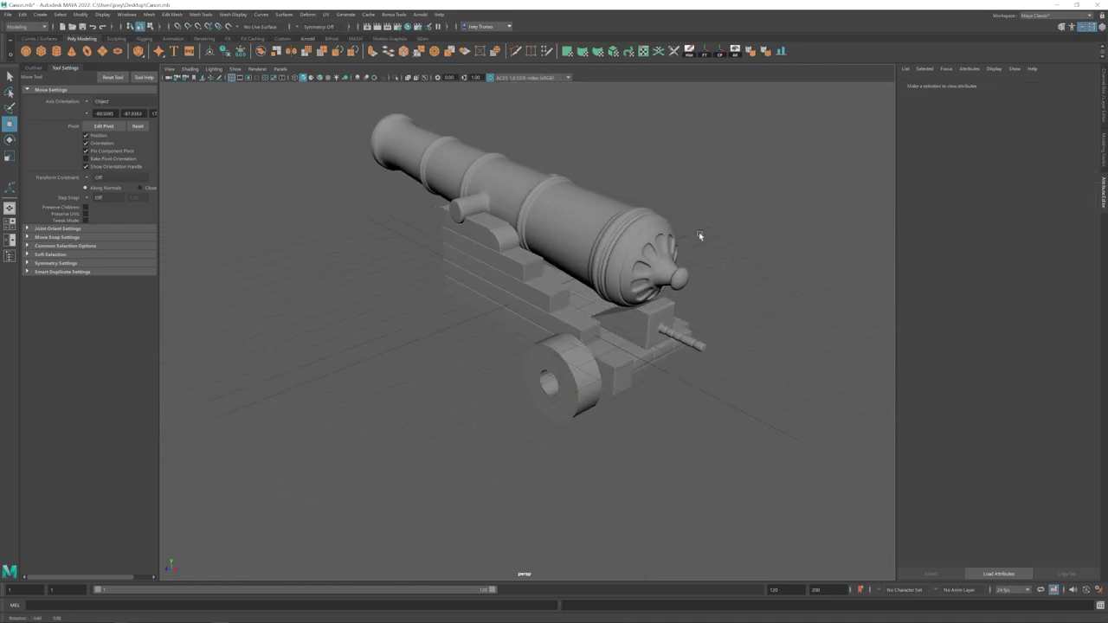
{"action": "scroll", "coordinate": [482, 252], "scroll_direction": "up", "scroll_amount": 4}
{"action": "left_click_drag", "start_coordinate": [483, 252], "coordinate": [536, 343], "text": "alt"}
{"action": "left_click", "coordinate": [523, 340]}
{"action": "scroll", "coordinate": [536, 343], "scroll_direction": "up", "scroll_amount": 4}
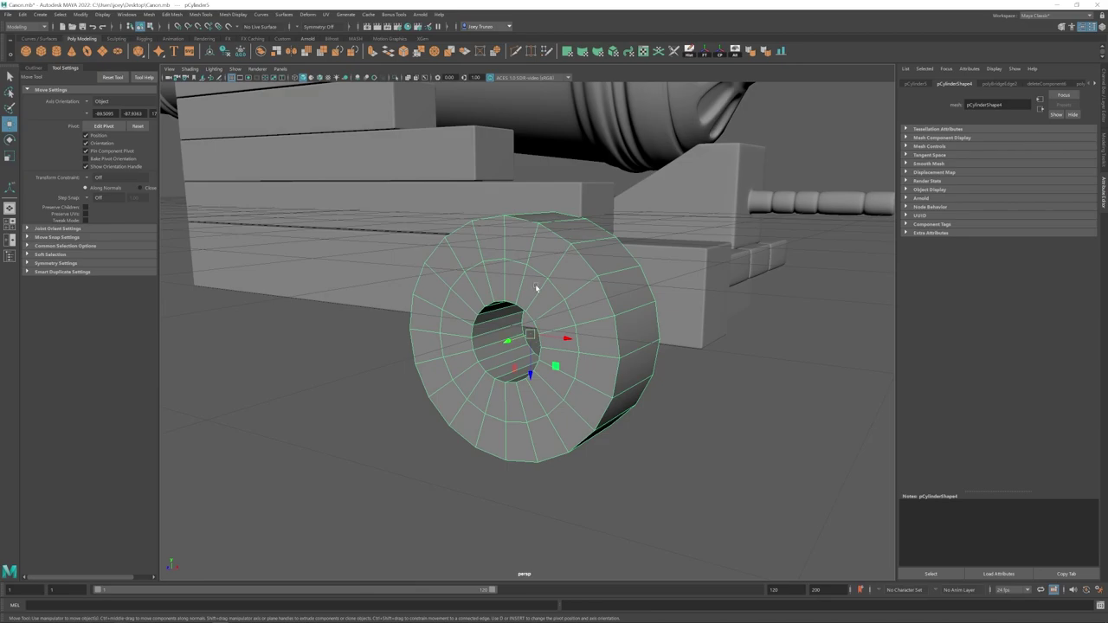
{"action": "left_click_drag", "start_coordinate": [536, 288], "coordinate": [611, 272], "text": "alt"}
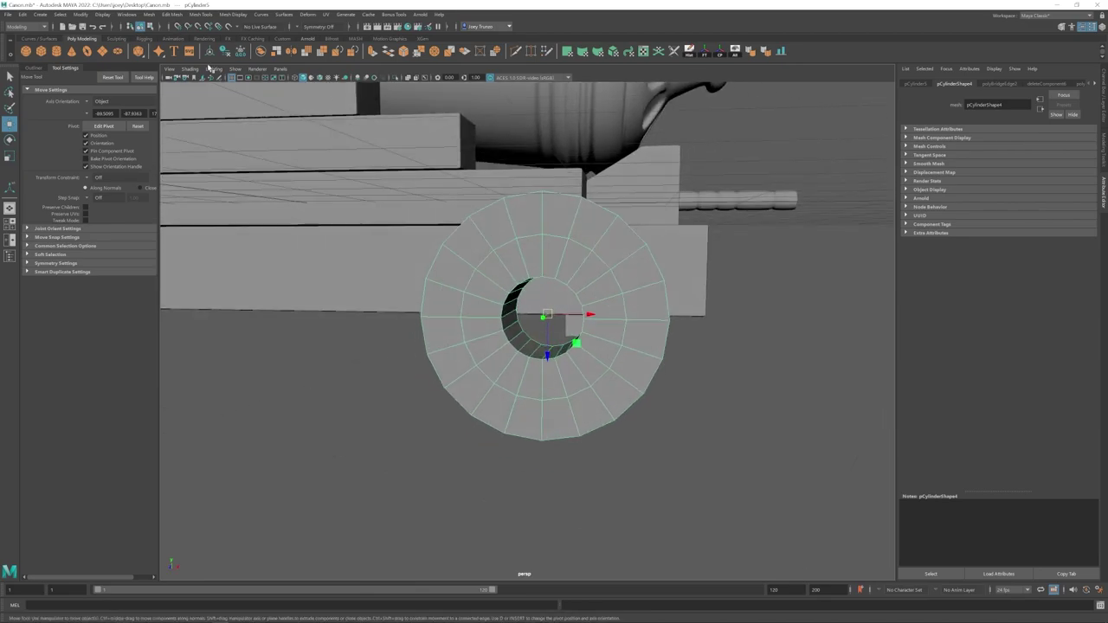
{"action": "left_click", "coordinate": [201, 15]}
{"action": "left_click", "coordinate": [212, 77]}
{"action": "key", "text": "w"}
Step: Adjust the wheel's thickness by moving the vertices of its outer face along the axle direction, and save the scene
{"action": "scroll", "coordinate": [554, 299], "scroll_direction": "up", "scroll_amount": 2}
{"action": "left_click_drag", "start_coordinate": [497, 248], "coordinate": [502, 242], "text": "alt"}
{"action": "left_click_drag", "start_coordinate": [578, 319], "coordinate": [509, 353], "text": "alt"}
{"action": "scroll", "coordinate": [509, 352], "scroll_direction": "down", "scroll_amount": 4}
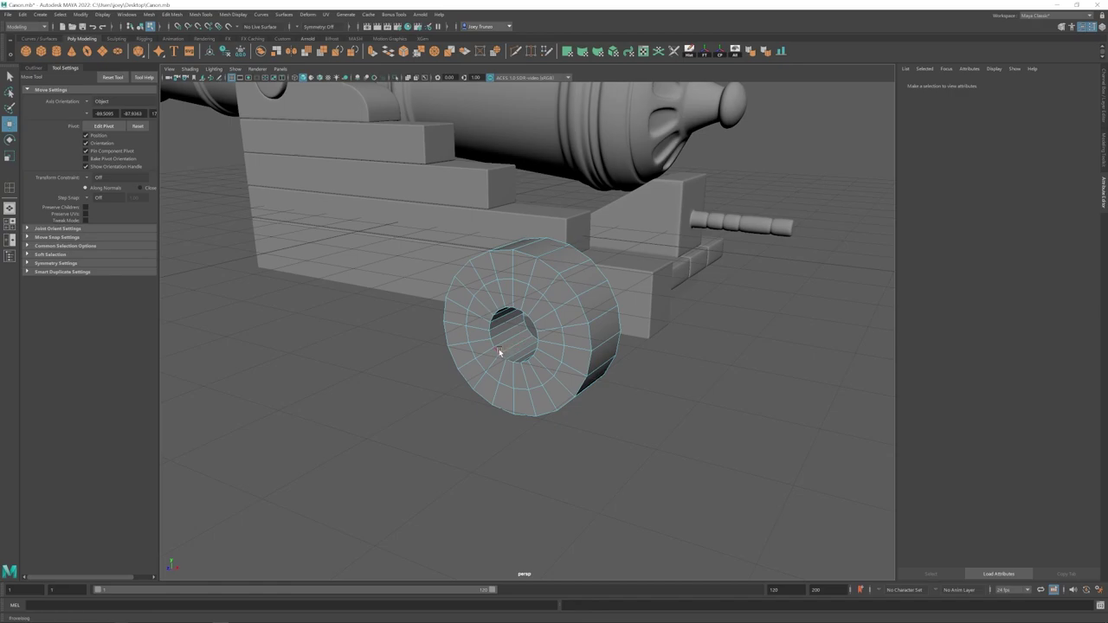
{"action": "left_click_drag", "start_coordinate": [529, 344], "coordinate": [476, 338], "text": "alt"}
{"action": "left_click_drag", "start_coordinate": [411, 200], "coordinate": [501, 473]}
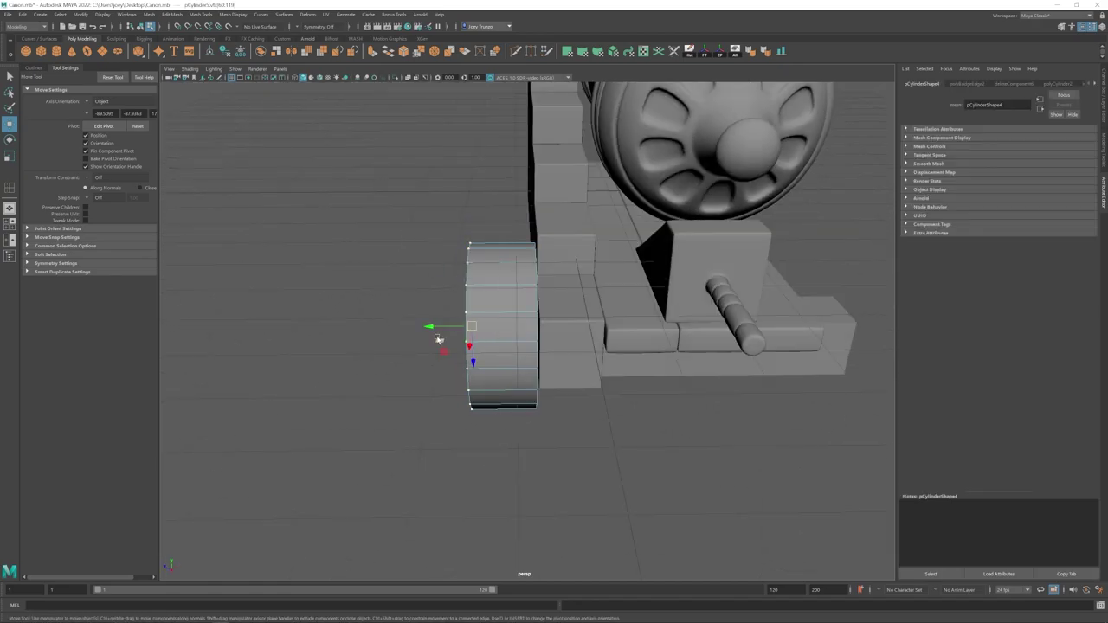
{"action": "left_click_drag", "start_coordinate": [435, 342], "coordinate": [490, 339], "text": "alt"}
{"action": "key", "text": "F8"}
{"action": "left_click", "coordinate": [569, 383]}
{"action": "scroll", "coordinate": [569, 383], "scroll_direction": "down", "scroll_amount": 5}
{"action": "scroll", "coordinate": [578, 411], "scroll_direction": "up", "scroll_amount": 5}
{"action": "key", "text": "ctrl+s"}
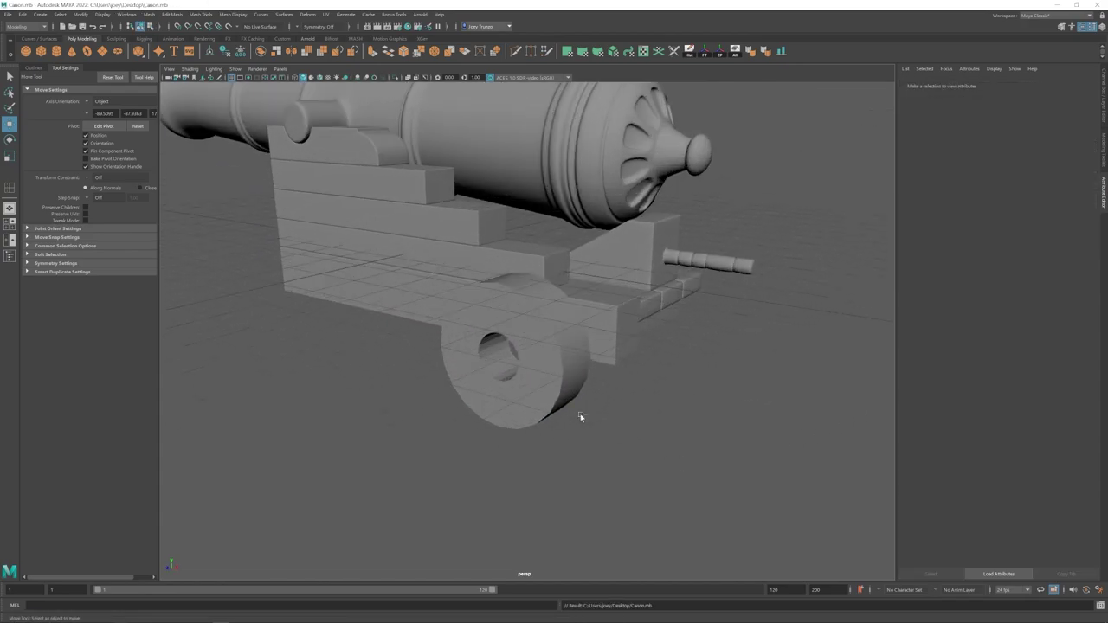
Step: Add a polygon cylinder, align it to the wheel, and fit it as an axle through the wheel's hole
{"action": "left_click", "coordinate": [559, 391]}
{"action": "left_click_drag", "start_coordinate": [558, 392], "coordinate": [568, 340], "text": "alt"}
{"action": "left_click", "coordinate": [56, 51]}
{"action": "left_click", "coordinate": [515, 259], "text": "shift"}
{"action": "left_click", "coordinate": [80, 15]}
{"action": "left_click_drag", "start_coordinate": [511, 281], "coordinate": [475, 328], "text": "alt"}
{"action": "key", "text": "e"}
{"action": "key", "text": "r"}
{"action": "key", "text": "w"}
{"action": "left_click_drag", "start_coordinate": [455, 304], "coordinate": [549, 261]}
Step: Scale the edge loop on the wheel's outer face inward so it sits close around the hole
{"action": "right_click_drag", "start_coordinate": [549, 262], "coordinate": [548, 232]}
{"action": "double_click", "coordinate": [546, 242]}
{"action": "key", "text": "r"}
{"action": "left_click_drag", "start_coordinate": [529, 303], "coordinate": [550, 284]}
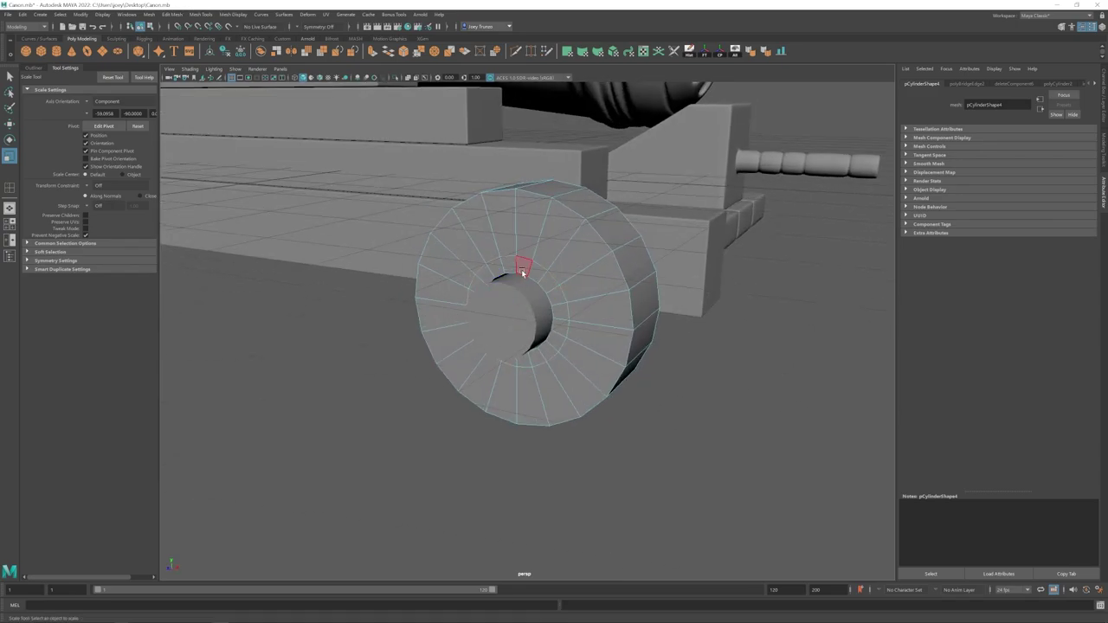
Step: Extrude the ring of faces around the wheel's hole and pull it outward to form a collar
{"action": "double_click", "coordinate": [538, 280], "text": "shift"}
{"action": "key", "text": "ctrl+e"}
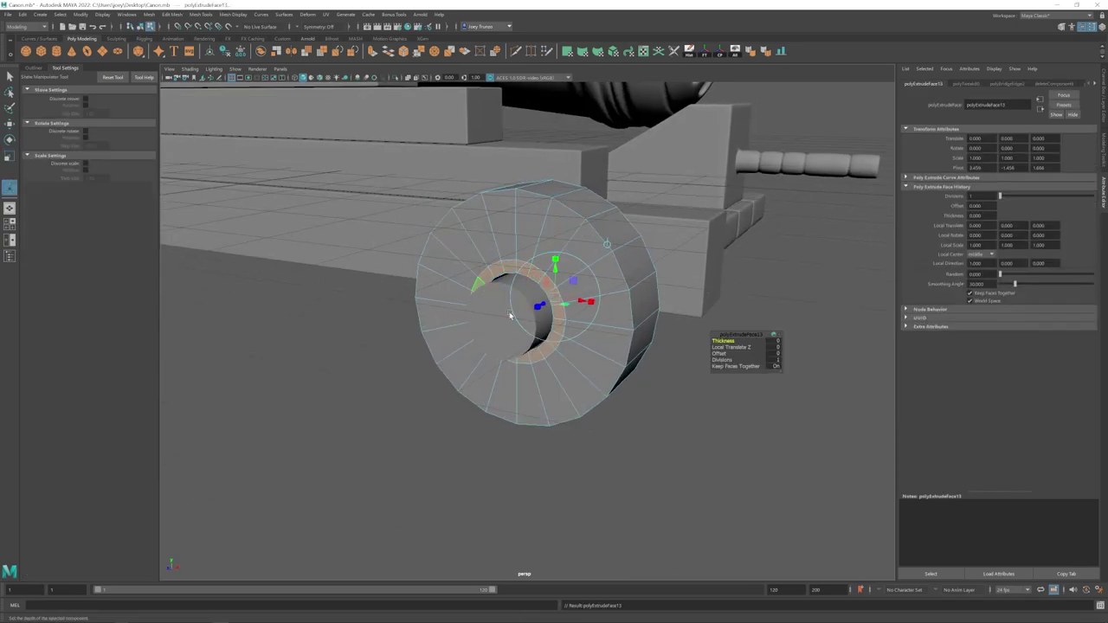
{"action": "key", "text": "w"}
{"action": "left_click_drag", "start_coordinate": [539, 279], "coordinate": [474, 332], "text": "alt"}
{"action": "scroll", "coordinate": [464, 330], "scroll_direction": "down", "scroll_amount": 3}
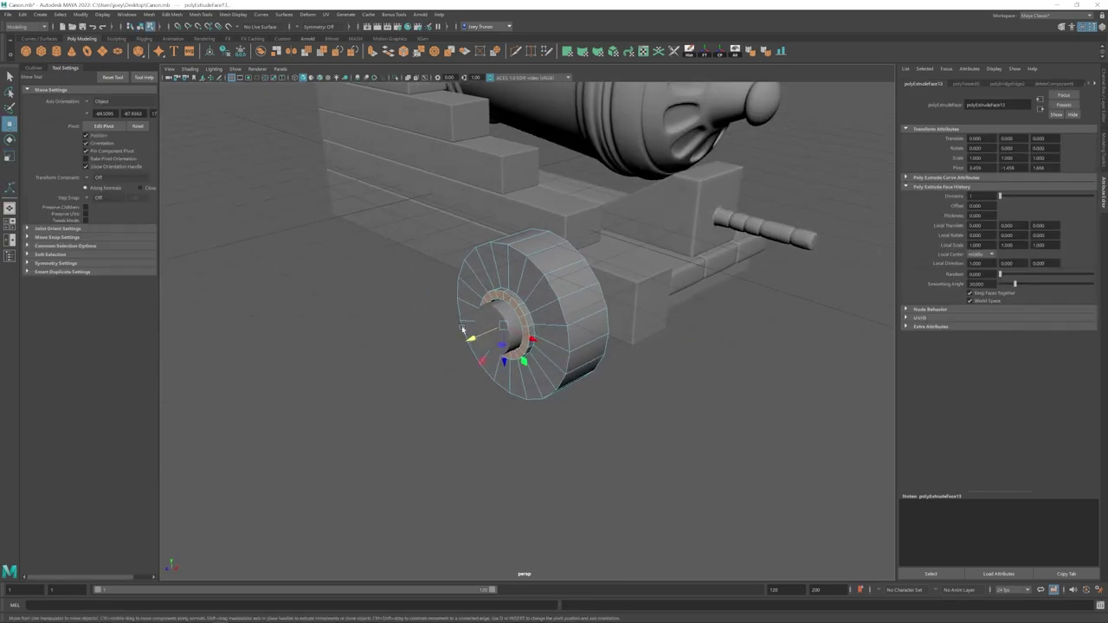
{"action": "left_click_drag", "start_coordinate": [509, 299], "coordinate": [484, 321], "text": "alt"}
{"action": "scroll", "coordinate": [491, 303], "scroll_direction": "up", "scroll_amount": 3}
Step: Select the ring of faces along the collar's outer side and adjust its shape by scaling
{"action": "left_click", "coordinate": [505, 278]}
{"action": "double_click", "coordinate": [497, 273], "text": "shift"}
{"action": "key", "text": "r"}
{"action": "left_click_drag", "start_coordinate": [483, 321], "coordinate": [520, 277], "text": "alt"}
{"action": "scroll", "coordinate": [523, 263], "scroll_direction": "up", "scroll_amount": 3}
{"action": "key", "text": "w"}
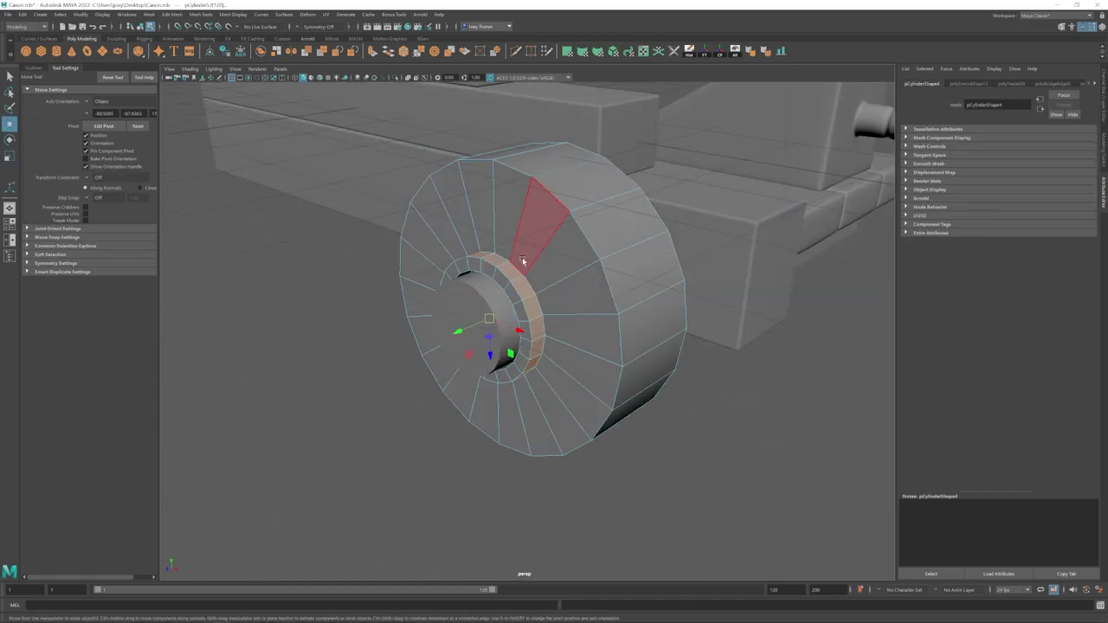
Step: Try beveling the wheel's rim and collar edges and preview the mesh smoothed
{"action": "mouse_move", "coordinate": [499, 288]}
{"action": "left_mouse_down", "text": "alt"}
{"action": "mouse_move", "coordinate": [574, 277]}
{"action": "mouse_move", "coordinate": [519, 284]}
{"action": "left_mouse_up", "text": "alt"}
{"action": "left_click", "coordinate": [172, 15]}
{"action": "left_click", "coordinate": [184, 41]}
{"action": "key", "text": "q"}
{"action": "key", "text": "F8"}
{"action": "left_click", "coordinate": [452, 400]}
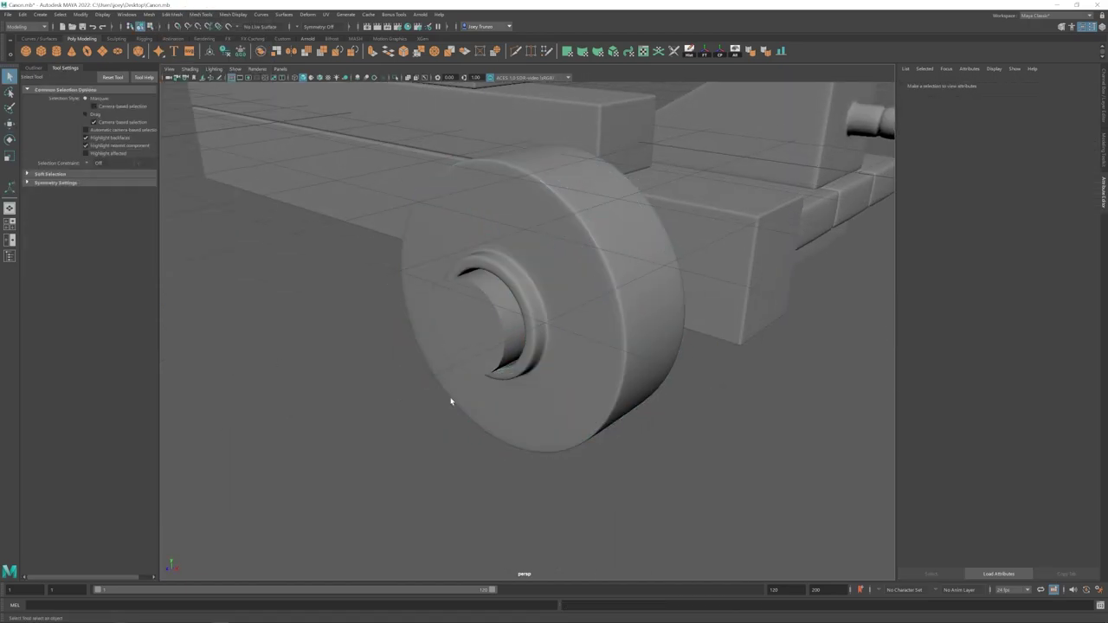
Step: Undo the smooth preview and the bevel on the wheel's rim and collar edges
{"action": "left_click_drag", "start_coordinate": [453, 401], "coordinate": [535, 302], "text": "alt"}
{"action": "left_click", "coordinate": [532, 299]}
{"action": "right_click_drag", "start_coordinate": [528, 297], "coordinate": [512, 272]}
{"action": "left_click_drag", "start_coordinate": [510, 272], "coordinate": [519, 275], "text": "alt"}
{"action": "scroll", "coordinate": [523, 279], "scroll_direction": "up", "scroll_amount": 2}
{"action": "key", "text": "ctrl+z"}
{"action": "key", "text": "ctrl+z"}
{"action": "key", "text": "ctrl+z"}
{"action": "key", "text": "ctrl+z"}
{"action": "key", "text": "ctrl+z"}
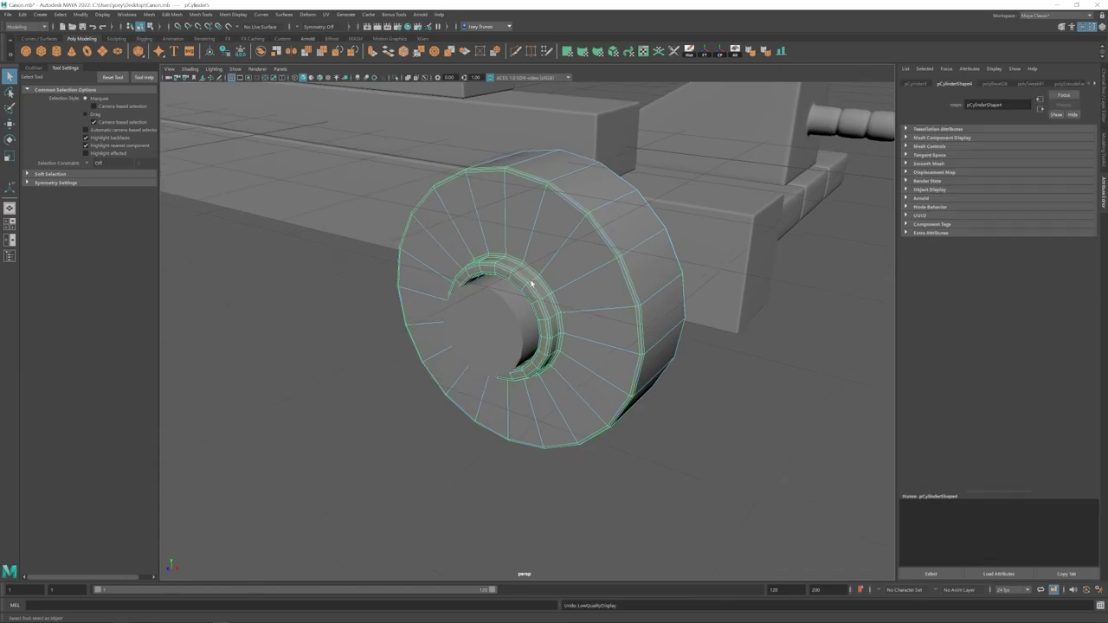
Step: Bevel the wheel's collar edges with a reduced fraction, check the smoothed preview, and return to unsmoothed display
{"action": "key", "text": "ctrl+b"}
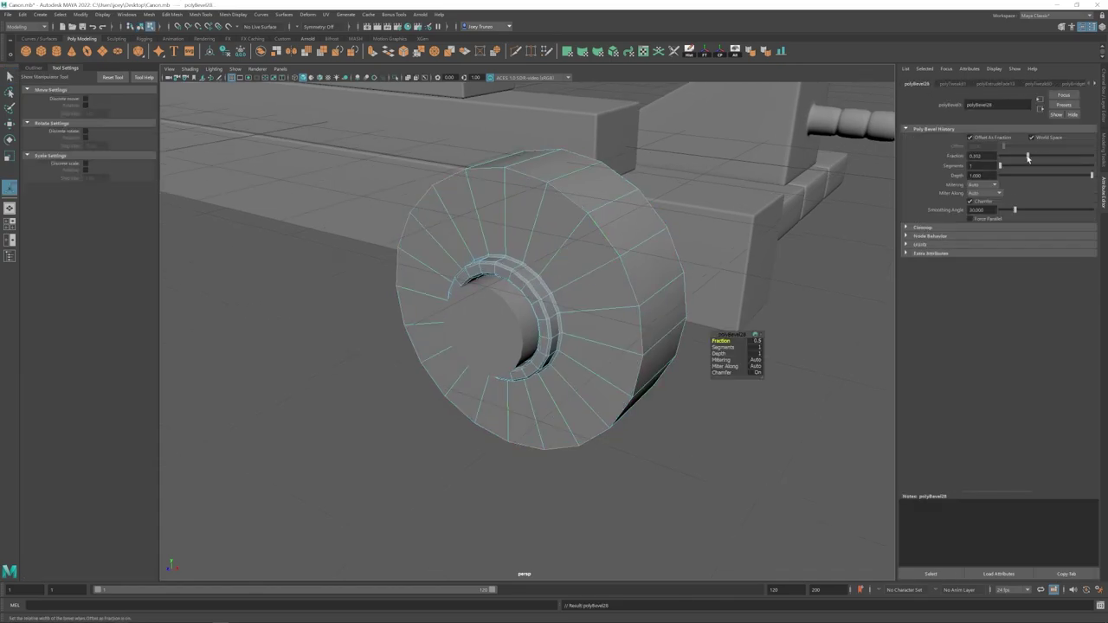
{"action": "left_click_drag", "start_coordinate": [1014, 159], "coordinate": [1009, 159]}
{"action": "key", "text": "3"}
{"action": "key", "text": "q"}
{"action": "scroll", "coordinate": [520, 295], "scroll_direction": "down", "scroll_amount": 4}
{"action": "left_click", "coordinate": [525, 299]}
{"action": "key", "text": "1"}
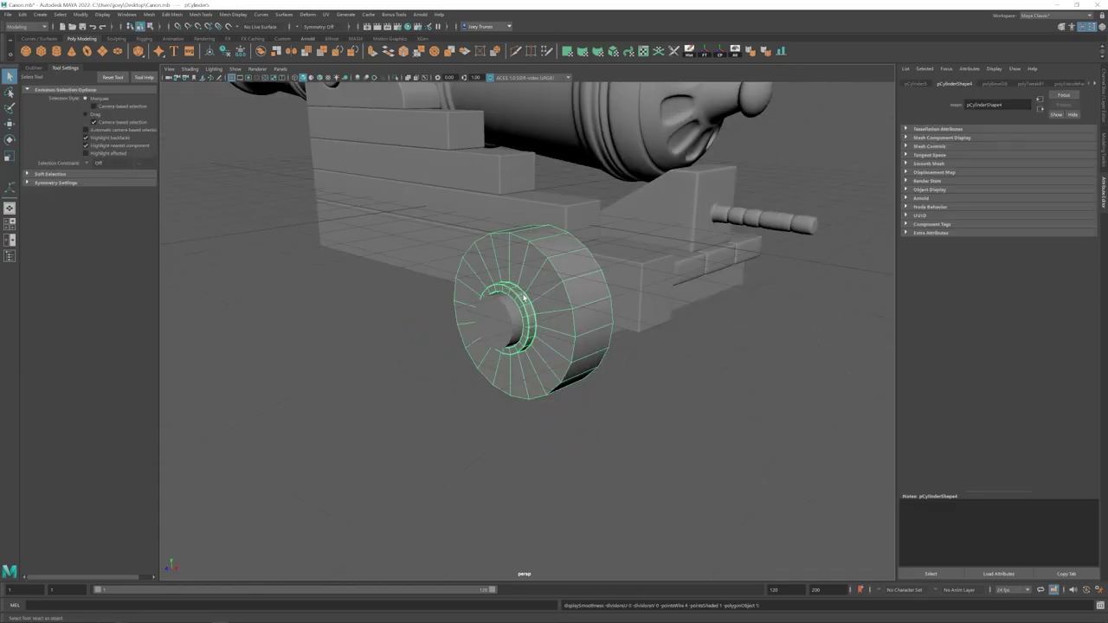
Step: Select the edge loops around the wheel's collar, checking them in wireframe, and scale them slightly
{"action": "right_click_drag", "start_coordinate": [525, 299], "coordinate": [523, 270]}
{"action": "scroll", "coordinate": [557, 278], "scroll_direction": "up", "scroll_amount": 9}
{"action": "double_click", "coordinate": [501, 174]}
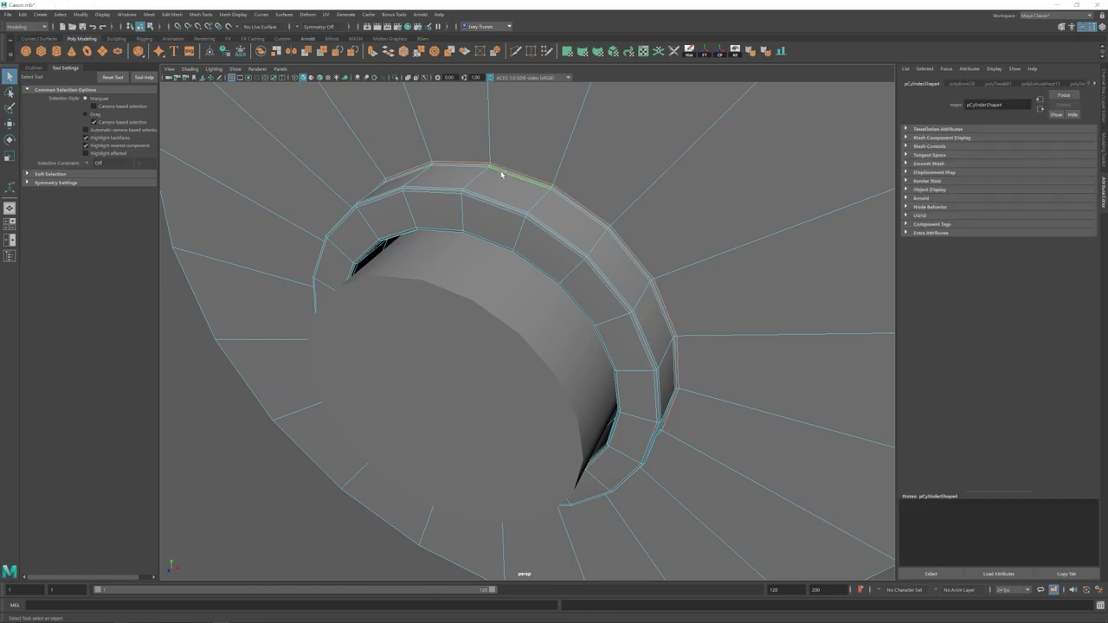
{"action": "double_click", "coordinate": [399, 236], "text": "shift"}
{"action": "left_click_drag", "start_coordinate": [400, 238], "coordinate": [368, 208], "text": "alt"}
{"action": "scroll", "coordinate": [355, 204], "scroll_direction": "up", "scroll_amount": 8}
{"action": "left_click", "coordinate": [295, 78]}
{"action": "scroll", "coordinate": [519, 173], "scroll_direction": "down", "scroll_amount": 8}
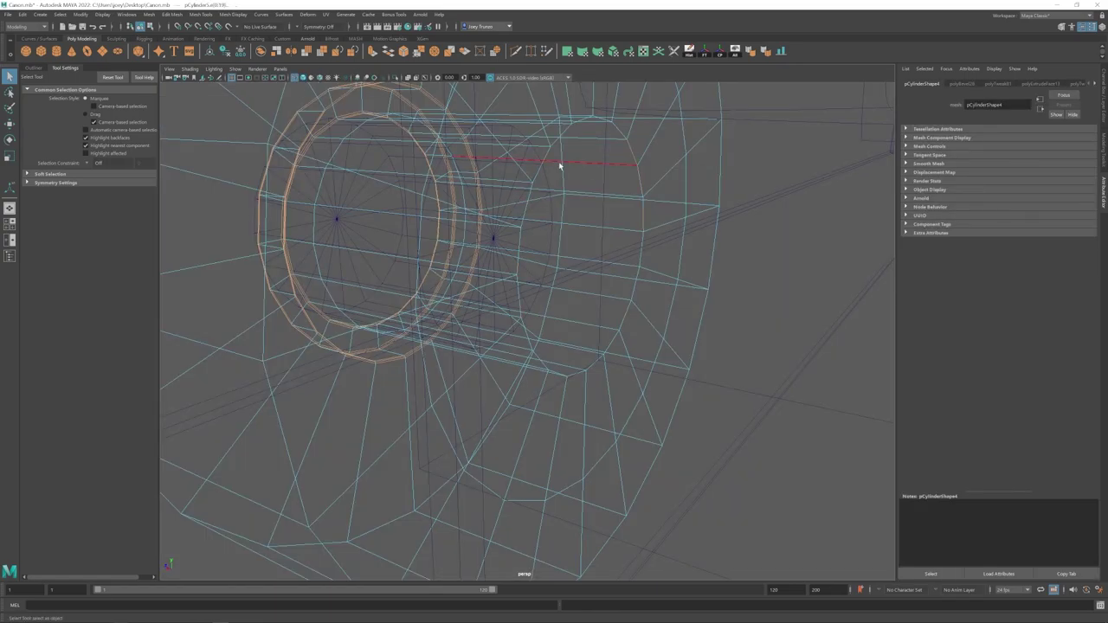
{"action": "left_click_drag", "start_coordinate": [559, 165], "coordinate": [597, 199], "text": "alt"}
{"action": "key", "text": "r"}
{"action": "left_click_drag", "start_coordinate": [574, 252], "coordinate": [559, 252]}
{"action": "left_click", "coordinate": [303, 78]}
{"action": "scroll", "coordinate": [571, 311], "scroll_direction": "down", "scroll_amount": 4}
Step: Preview the wheel smoothed, return to the unsmoothed display, and bevel its rim edges with a reduced fraction
{"action": "key", "text": "3"}
{"action": "left_click", "coordinate": [355, 378]}
{"action": "scroll", "coordinate": [355, 378], "scroll_direction": "down", "scroll_amount": 6}
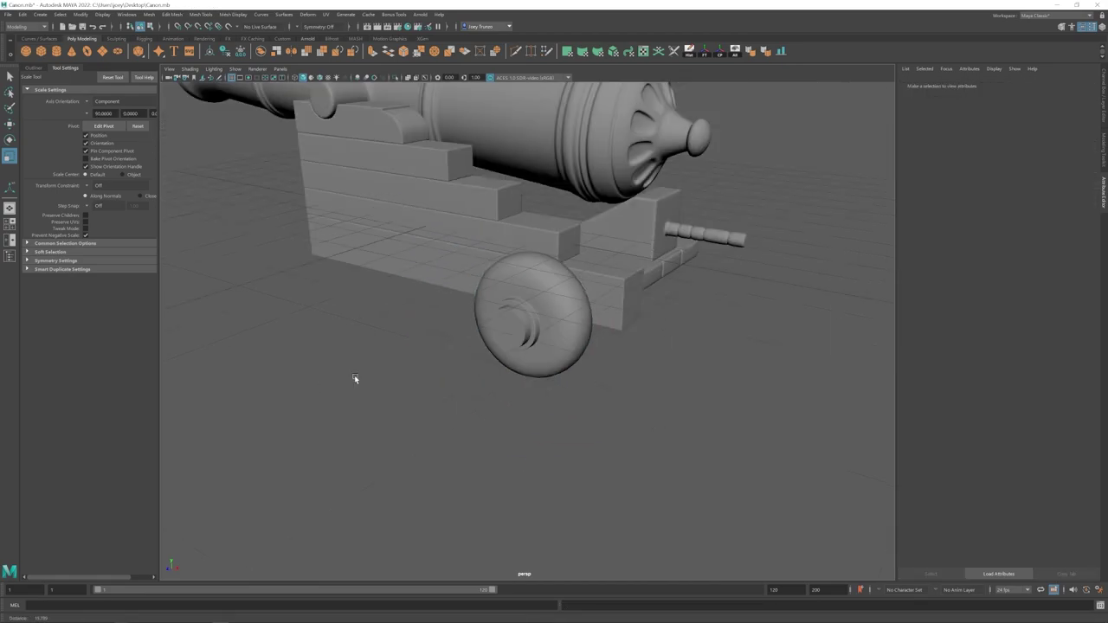
{"action": "left_click_drag", "start_coordinate": [355, 378], "coordinate": [336, 378], "text": "alt"}
{"action": "left_click", "coordinate": [517, 326]}
{"action": "right_click_drag", "start_coordinate": [558, 302], "coordinate": [561, 272]}
{"action": "key", "text": "1"}
{"action": "left_click", "coordinate": [166, 16]}
{"action": "left_click", "coordinate": [177, 43]}
{"action": "left_click_drag", "start_coordinate": [1047, 156], "coordinate": [1031, 156]}
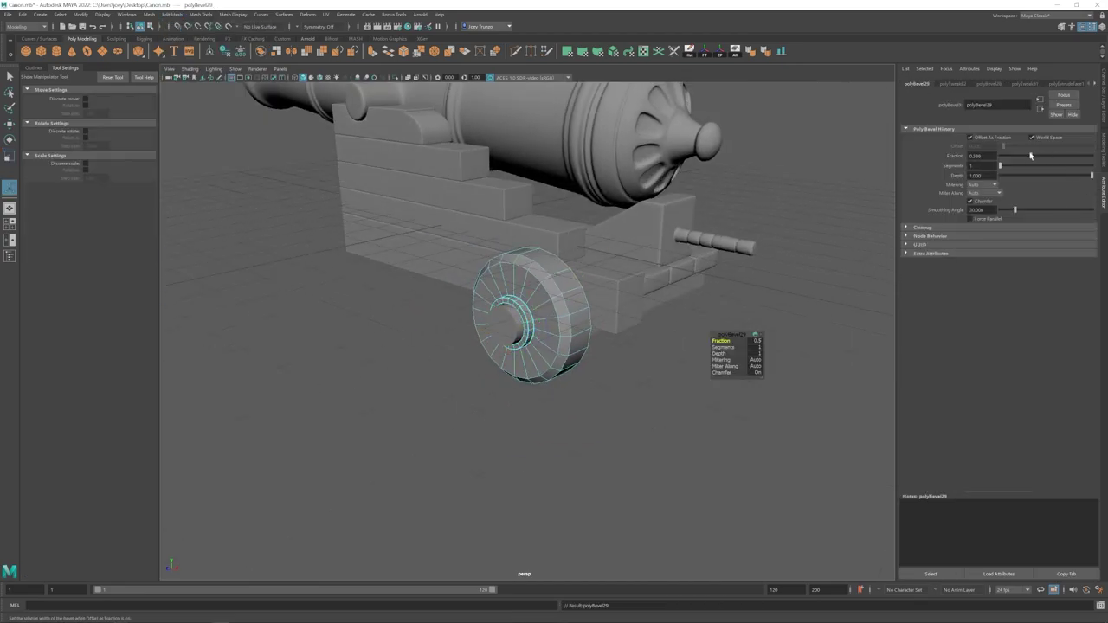
{"action": "right_click_drag", "start_coordinate": [537, 299], "coordinate": [566, 278]}
{"action": "key", "text": "q"}
{"action": "left_click", "coordinate": [621, 463]}
Step: Select the wheel and adjust its position along the axle beside the carriage
{"action": "scroll", "coordinate": [621, 462], "scroll_direction": "down", "scroll_amount": 5}
{"action": "left_click_drag", "start_coordinate": [563, 378], "coordinate": [505, 387], "text": "alt"}
{"action": "scroll", "coordinate": [505, 386], "scroll_direction": "up", "scroll_amount": 6}
{"action": "left_click", "coordinate": [515, 289]}
{"action": "key", "text": "w"}
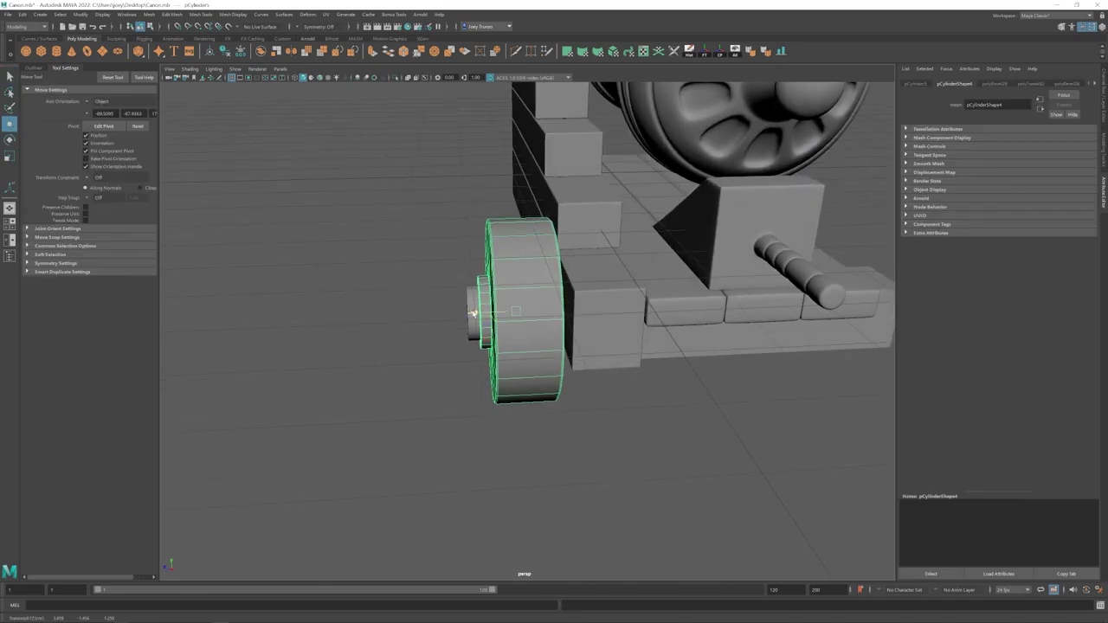
{"action": "left_click_drag", "start_coordinate": [447, 300], "coordinate": [520, 312], "text": "alt"}
{"action": "left_click", "coordinate": [446, 287]}
{"action": "left_click", "coordinate": [512, 321]}
Step: Bevel the edge loop around the axle's outer end with a reduced fraction
{"action": "left_click_drag", "start_coordinate": [498, 379], "coordinate": [488, 349], "text": "alt"}
{"action": "scroll", "coordinate": [488, 303], "scroll_direction": "up", "scroll_amount": 6}
{"action": "right_click_drag", "start_coordinate": [487, 290], "coordinate": [488, 257]}
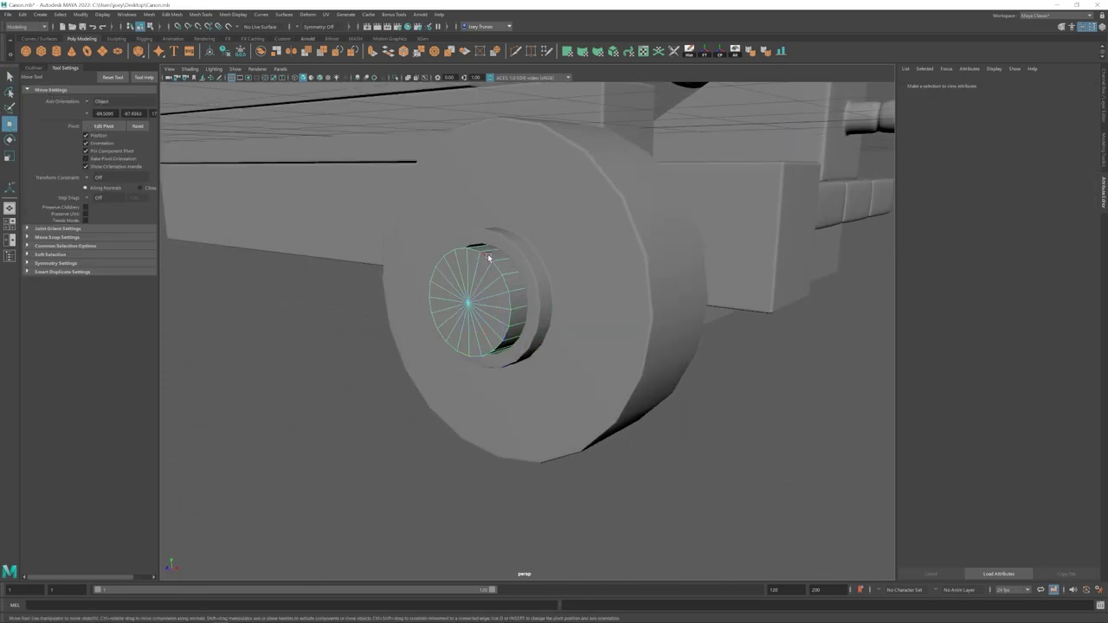
{"action": "double_click", "coordinate": [488, 253]}
{"action": "left_click", "coordinate": [172, 15]}
{"action": "left_click", "coordinate": [183, 45]}
{"action": "left_click_drag", "start_coordinate": [1046, 156], "coordinate": [1022, 167]}
{"action": "scroll", "coordinate": [554, 282], "scroll_direction": "down", "scroll_amount": 4}
{"action": "left_click_drag", "start_coordinate": [554, 278], "coordinate": [529, 308], "text": "alt"}
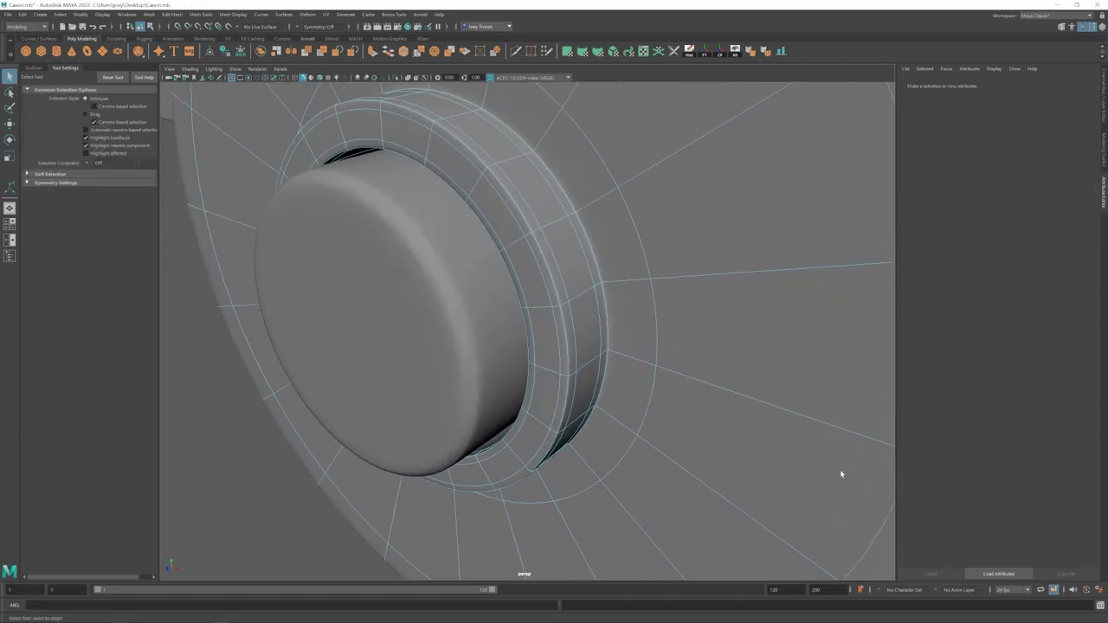
Step: Select the collar's front and back edge loops on the wheel and fine-tune their size by scaling
{"action": "right_click_drag", "start_coordinate": [545, 205], "coordinate": [537, 149]}
{"action": "double_click", "coordinate": [537, 156]}
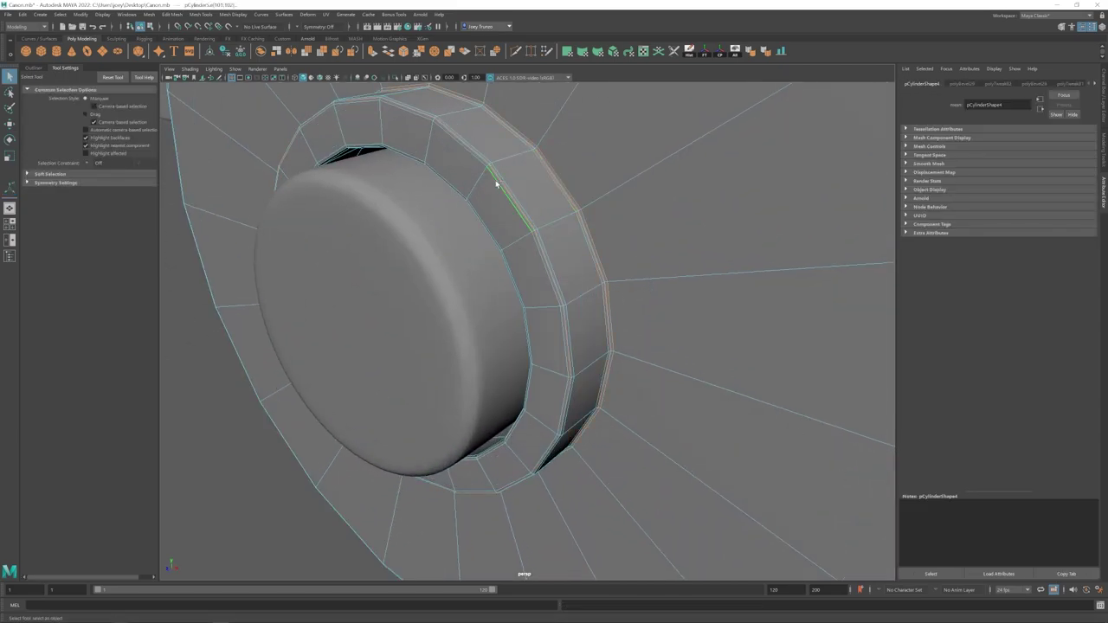
{"action": "left_click_drag", "start_coordinate": [353, 168], "coordinate": [324, 130], "text": "alt"}
{"action": "key", "text": "4"}
{"action": "double_click", "coordinate": [324, 96], "text": "shift"}
{"action": "key", "text": "r"}
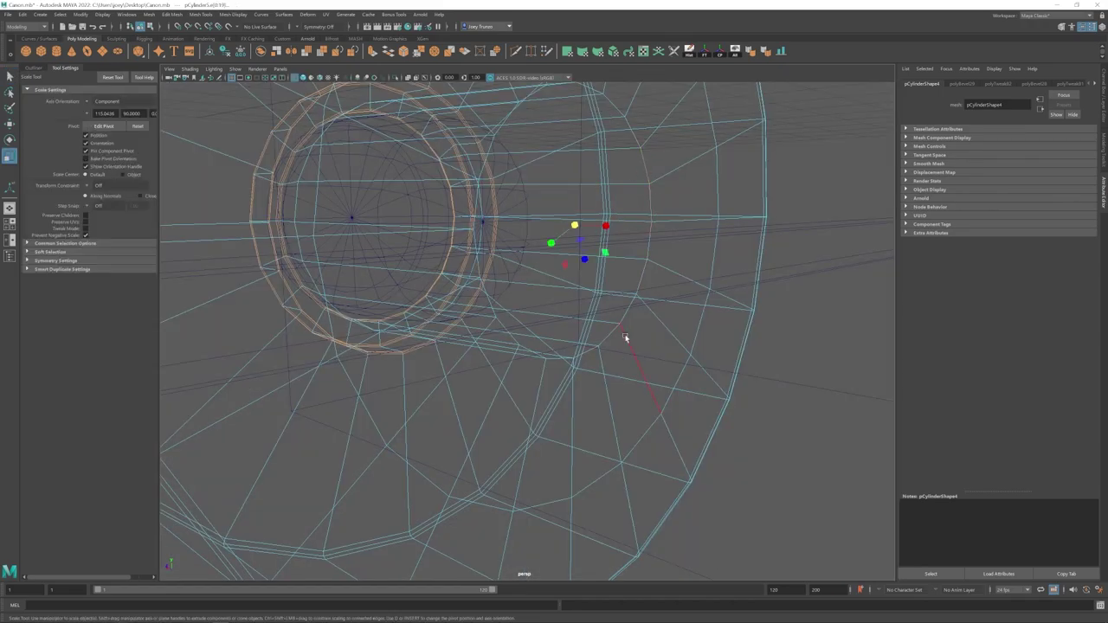
{"action": "scroll", "coordinate": [626, 339], "scroll_direction": "down", "scroll_amount": 3}
{"action": "left_click_drag", "start_coordinate": [626, 339], "coordinate": [597, 303], "text": "alt"}
{"action": "key", "text": "5"}
{"action": "left_click_drag", "start_coordinate": [578, 260], "coordinate": [566, 260]}
{"action": "right_click_drag", "start_coordinate": [567, 260], "coordinate": [606, 227]}
{"action": "key", "text": "w"}
{"action": "scroll", "coordinate": [567, 259], "scroll_direction": "down", "scroll_amount": 3}
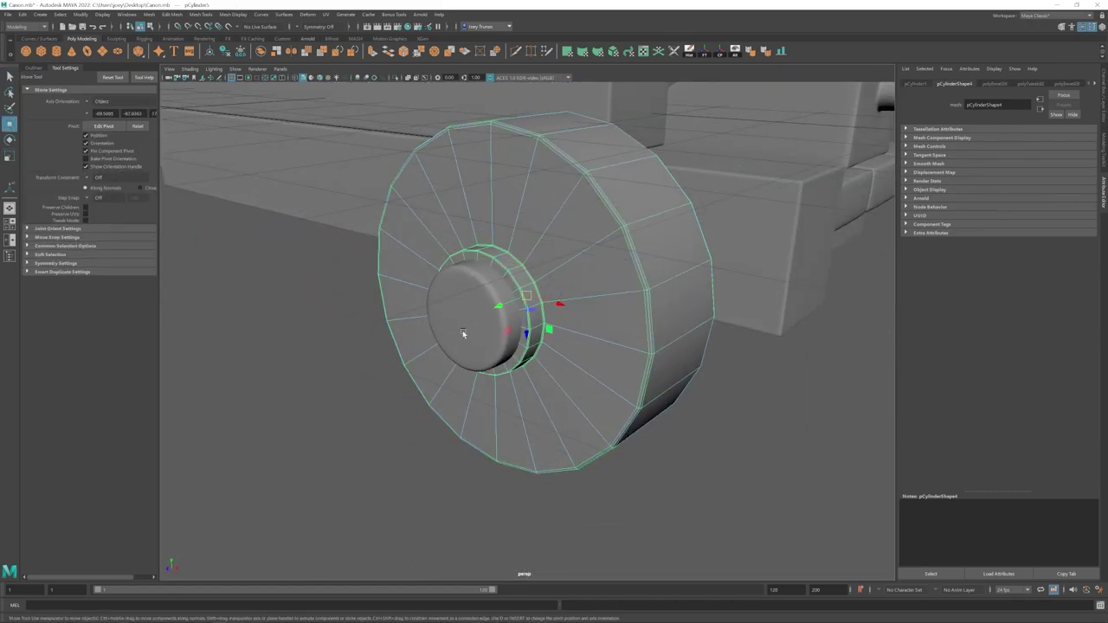
Step: Scale the axle cylinder slightly along its length
{"action": "left_click", "coordinate": [463, 329]}
{"action": "key", "text": "r"}
{"action": "left_click_drag", "start_coordinate": [498, 307], "coordinate": [494, 307]}
{"action": "left_click", "coordinate": [526, 235]}
{"action": "right_click_drag", "start_coordinate": [452, 367], "coordinate": [611, 411], "text": "alt"}
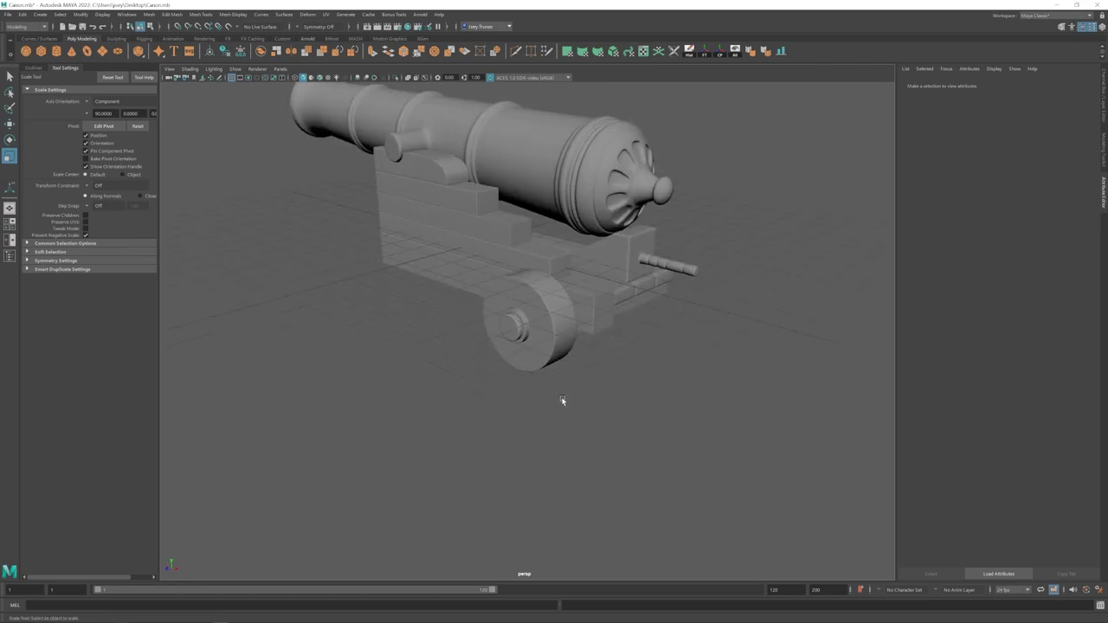
Step: Select the vertices at the axle's outer end and move them outward to lengthen the protruding part
{"action": "left_click_drag", "start_coordinate": [563, 400], "coordinate": [433, 371], "text": "alt"}
{"action": "right_click_drag", "start_coordinate": [433, 371], "coordinate": [486, 351], "text": "alt"}
{"action": "middle_click_drag", "start_coordinate": [487, 351], "coordinate": [520, 333], "text": "alt"}
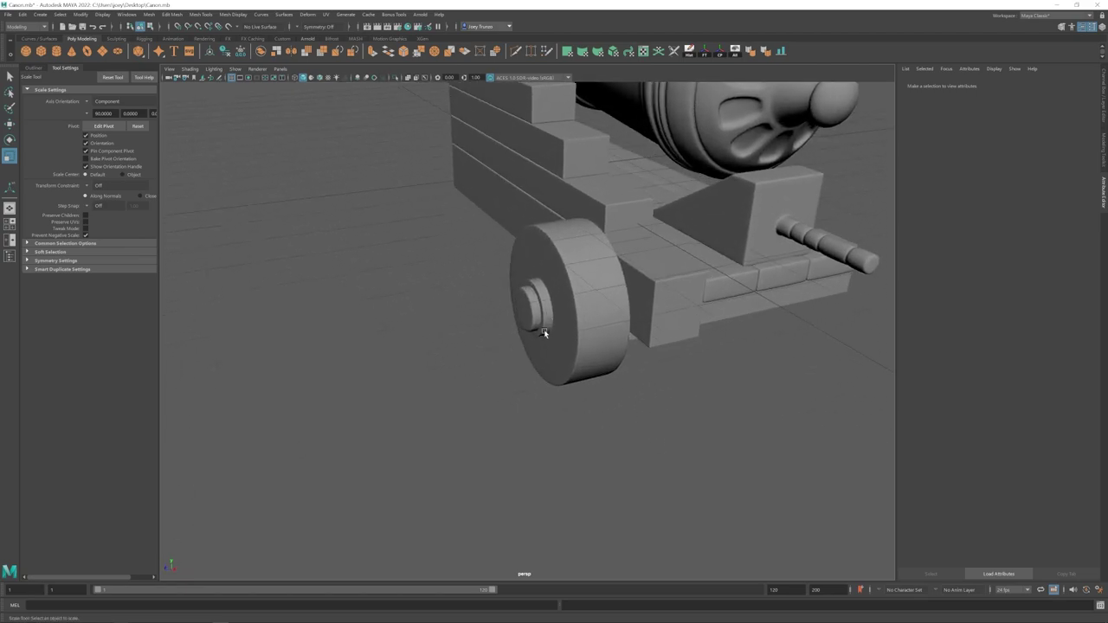
{"action": "right_click_drag", "start_coordinate": [543, 329], "coordinate": [609, 332], "text": "alt"}
{"action": "left_click_drag", "start_coordinate": [610, 332], "coordinate": [579, 300], "text": "alt"}
{"action": "left_click", "coordinate": [526, 281]}
{"action": "right_click_drag", "start_coordinate": [526, 281], "coordinate": [487, 283]}
{"action": "key", "text": "w"}
{"action": "left_click_drag", "start_coordinate": [541, 363], "coordinate": [485, 340], "text": "alt"}
{"action": "left_click_drag", "start_coordinate": [447, 215], "coordinate": [533, 357]}
{"action": "left_click_drag", "start_coordinate": [467, 283], "coordinate": [454, 283]}
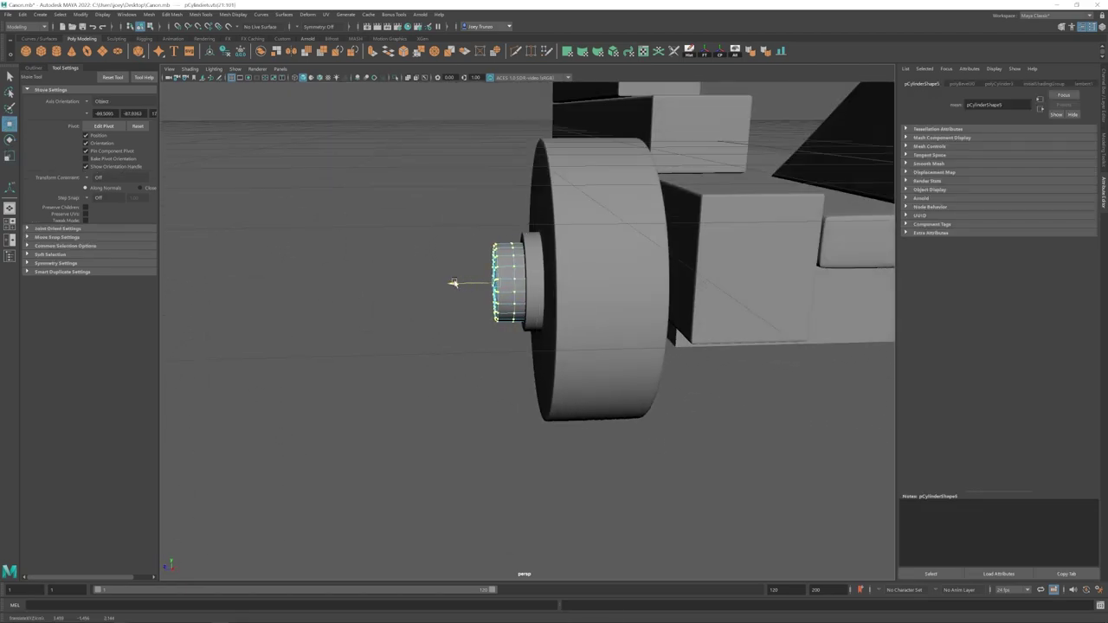
{"action": "right_click_drag", "start_coordinate": [491, 256], "coordinate": [525, 287]}
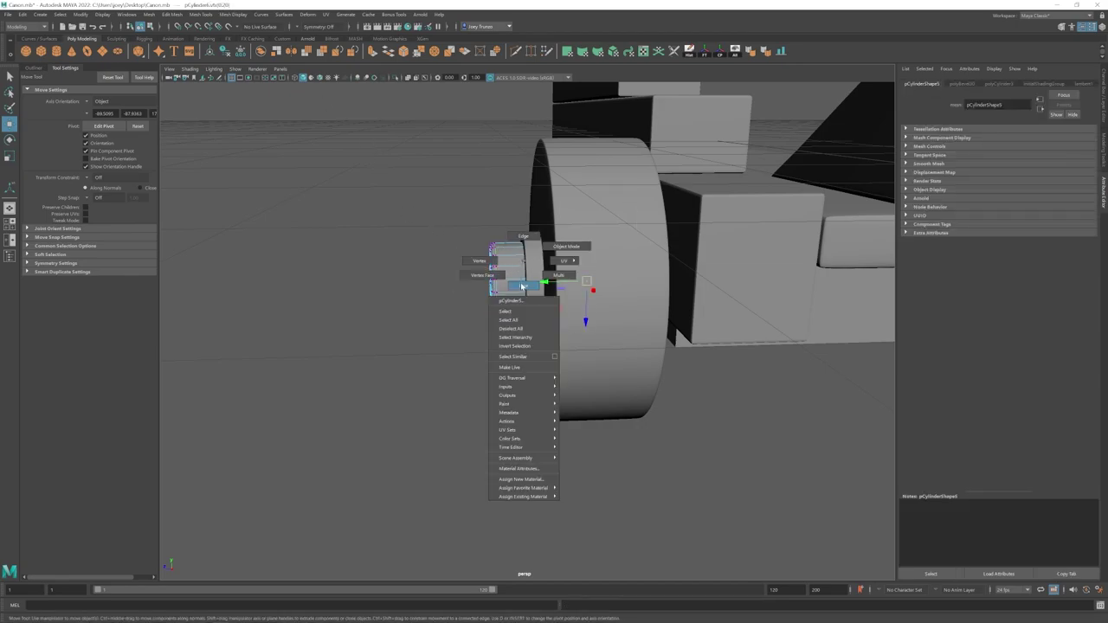
{"action": "left_click", "coordinate": [447, 293]}
Step: Create a polygon cylinder aligned to the axle and scale it down into a thin vertical pin
{"action": "left_click_drag", "start_coordinate": [447, 292], "coordinate": [481, 315], "text": "alt"}
{"action": "mouse_move", "coordinate": [481, 315]}
{"action": "right_mouse_down", "text": "alt"}
{"action": "mouse_move", "coordinate": [421, 317]}
{"action": "mouse_move", "coordinate": [431, 289]}
{"action": "mouse_move", "coordinate": [469, 298]}
{"action": "right_mouse_up", "text": "alt"}
{"action": "left_click", "coordinate": [56, 54]}
{"action": "left_click", "coordinate": [502, 333], "text": "shift"}
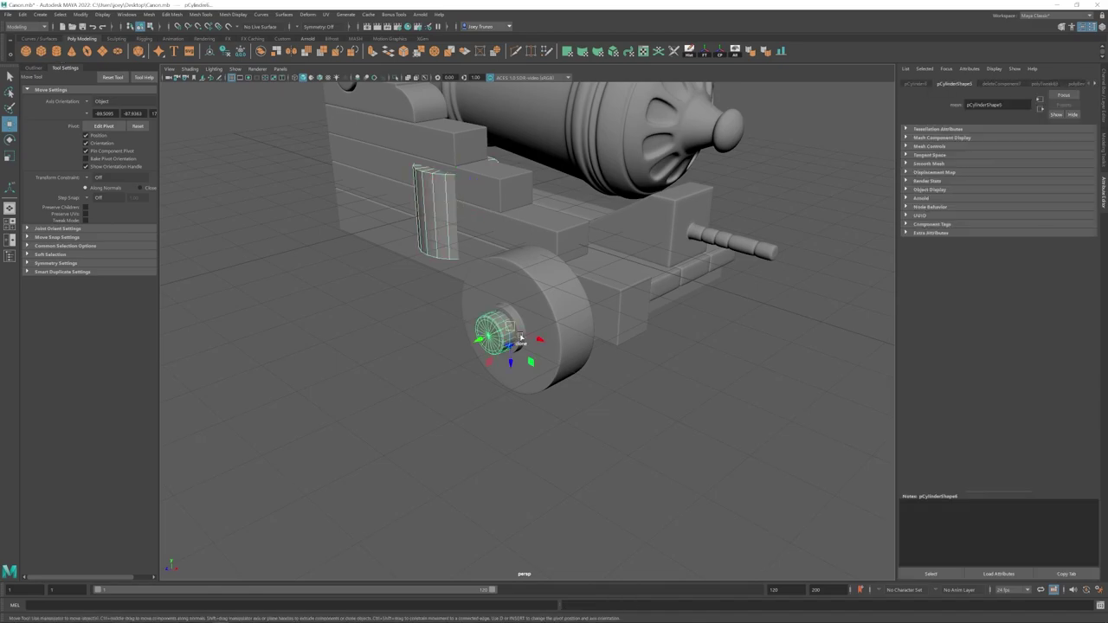
{"action": "right_click_drag", "start_coordinate": [521, 337], "coordinate": [525, 298], "text": "alt"}
{"action": "left_click", "coordinate": [523, 297]}
{"action": "key", "text": "r"}
{"action": "left_click_drag", "start_coordinate": [523, 274], "coordinate": [436, 279]}
{"action": "left_click_drag", "start_coordinate": [523, 188], "coordinate": [523, 214]}
{"action": "left_click_drag", "start_coordinate": [523, 214], "coordinate": [474, 226], "text": "alt"}
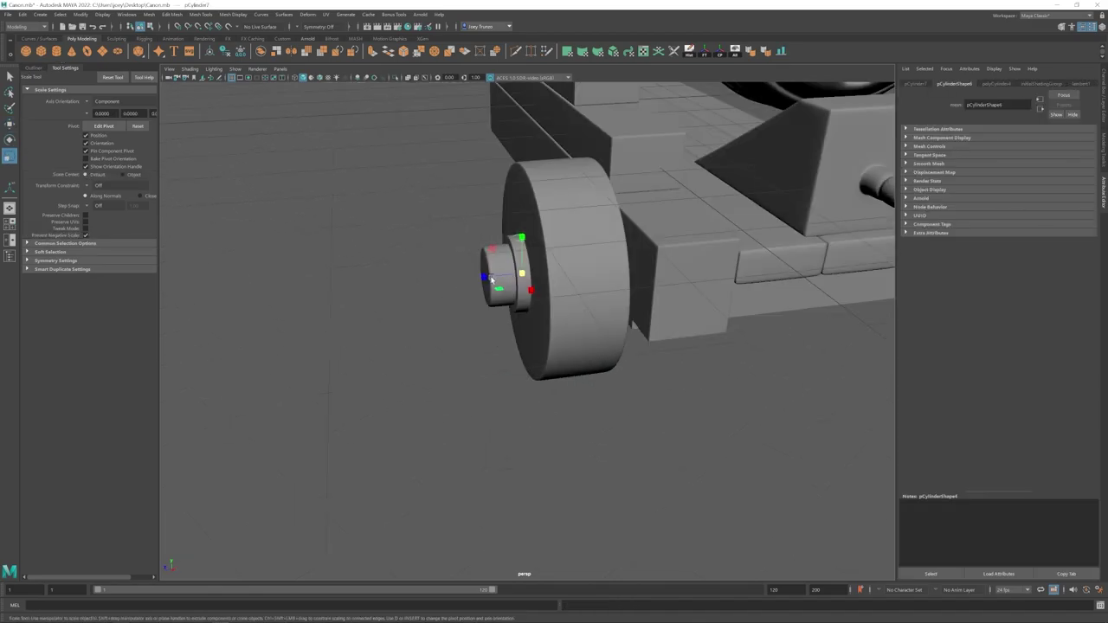
Step: Move the pin outward along the axle and refine its scale so both ends protrude from the axle
{"action": "key", "text": "w"}
{"action": "left_click_drag", "start_coordinate": [482, 278], "coordinate": [516, 267]}
{"action": "key", "text": "r"}
{"action": "left_click_drag", "start_coordinate": [507, 281], "coordinate": [489, 283]}
{"action": "mouse_move", "coordinate": [507, 245]}
{"action": "left_mouse_down"}
{"action": "mouse_move", "coordinate": [507, 232]}
{"action": "mouse_move", "coordinate": [506, 246]}
{"action": "left_mouse_up"}
{"action": "left_click", "coordinate": [606, 390]}
{"action": "right_click_drag", "start_coordinate": [606, 389], "coordinate": [467, 376], "text": "alt"}
{"action": "left_click_drag", "start_coordinate": [518, 348], "coordinate": [509, 361], "text": "alt"}
{"action": "right_click_drag", "start_coordinate": [513, 344], "coordinate": [716, 433], "text": "alt"}
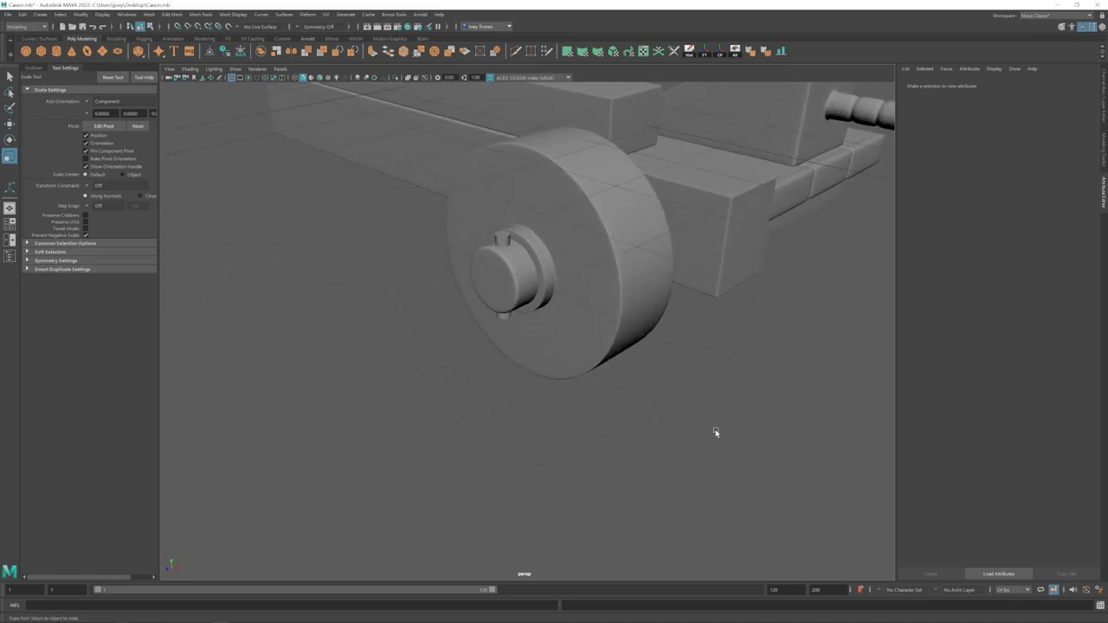
Step: Bevel the edge loops around the pin's upper and lower ends
{"action": "left_click_drag", "start_coordinate": [716, 433], "coordinate": [695, 428], "text": "alt"}
{"action": "key", "text": "w"}
{"action": "right_click_drag", "start_coordinate": [505, 251], "coordinate": [597, 251]}
{"action": "middle_click_drag", "start_coordinate": [485, 112], "coordinate": [511, 191], "text": "alt"}
{"action": "double_click", "coordinate": [524, 150]}
{"action": "double_click", "coordinate": [530, 434], "text": "shift"}
{"action": "left_click", "coordinate": [176, 16]}
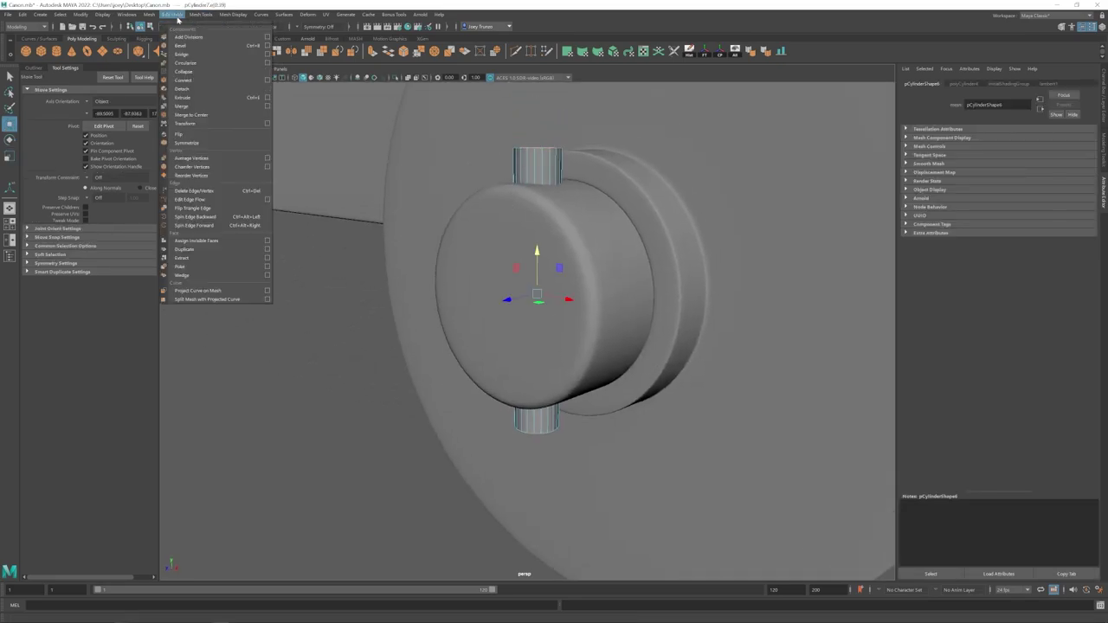
{"action": "left_click", "coordinate": [182, 45]}
{"action": "left_click", "coordinate": [343, 226]}
{"action": "right_click_drag", "start_coordinate": [606, 303], "coordinate": [490, 338], "text": "alt"}
{"action": "right_click_drag", "start_coordinate": [529, 289], "coordinate": [558, 264]}
{"action": "key", "text": "w"}
Step: Inspect the wheel parts, select the wheel, axle and pin together, and group them
{"action": "left_click", "coordinate": [450, 381]}
{"action": "mouse_move", "coordinate": [554, 381]}
{"action": "right_mouse_down", "text": "alt"}
{"action": "mouse_move", "coordinate": [468, 385]}
{"action": "mouse_move", "coordinate": [543, 385]}
{"action": "right_mouse_up", "text": "alt"}
{"action": "left_click_drag", "start_coordinate": [571, 378], "coordinate": [515, 339], "text": "alt"}
{"action": "left_click", "coordinate": [509, 331]}
{"action": "left_click", "coordinate": [459, 380]}
{"action": "left_click", "coordinate": [522, 331]}
{"action": "right_click_drag", "start_coordinate": [537, 372], "coordinate": [481, 357], "text": "alt"}
{"action": "left_click", "coordinate": [468, 389]}
{"action": "mouse_move", "coordinate": [476, 368]}
{"action": "left_mouse_down", "text": "alt"}
{"action": "mouse_move", "coordinate": [422, 341]}
{"action": "mouse_move", "coordinate": [472, 388]}
{"action": "left_mouse_up", "text": "alt"}
{"action": "left_click_drag", "start_coordinate": [516, 363], "coordinate": [582, 305]}
{"action": "key", "text": "ctrl+g"}
Step: Bevel the edge loop on the wheel's inner side, facing the carriage
{"action": "left_click", "coordinate": [596, 357]}
{"action": "mouse_move", "coordinate": [587, 343]}
{"action": "left_mouse_down", "text": "alt"}
{"action": "mouse_move", "coordinate": [578, 298]}
{"action": "mouse_move", "coordinate": [592, 348]}
{"action": "left_mouse_up", "text": "alt"}
{"action": "left_click", "coordinate": [542, 334]}
{"action": "right_click_drag", "start_coordinate": [542, 335], "coordinate": [630, 385], "text": "alt"}
{"action": "double_click", "coordinate": [608, 419]}
{"action": "left_click", "coordinate": [172, 14]}
{"action": "left_click", "coordinate": [178, 46]}
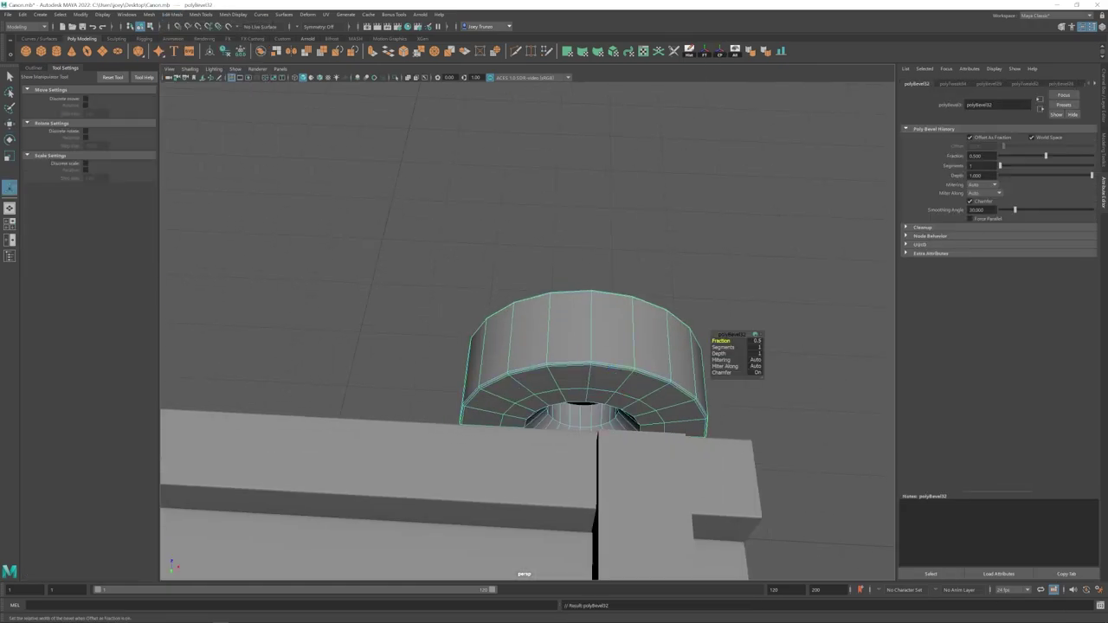
{"action": "key", "text": "w"}
{"action": "right_click_drag", "start_coordinate": [671, 348], "coordinate": [703, 322]}
{"action": "right_click_drag", "start_coordinate": [703, 322], "coordinate": [576, 303], "text": "alt"}
Step: Move the crossbeam under the carriage into line with the rear wheel and adjust its length
{"action": "left_click", "coordinate": [556, 426]}
{"action": "left_click_drag", "start_coordinate": [557, 426], "coordinate": [567, 446], "text": "alt"}
{"action": "left_click_drag", "start_coordinate": [599, 419], "coordinate": [582, 418]}
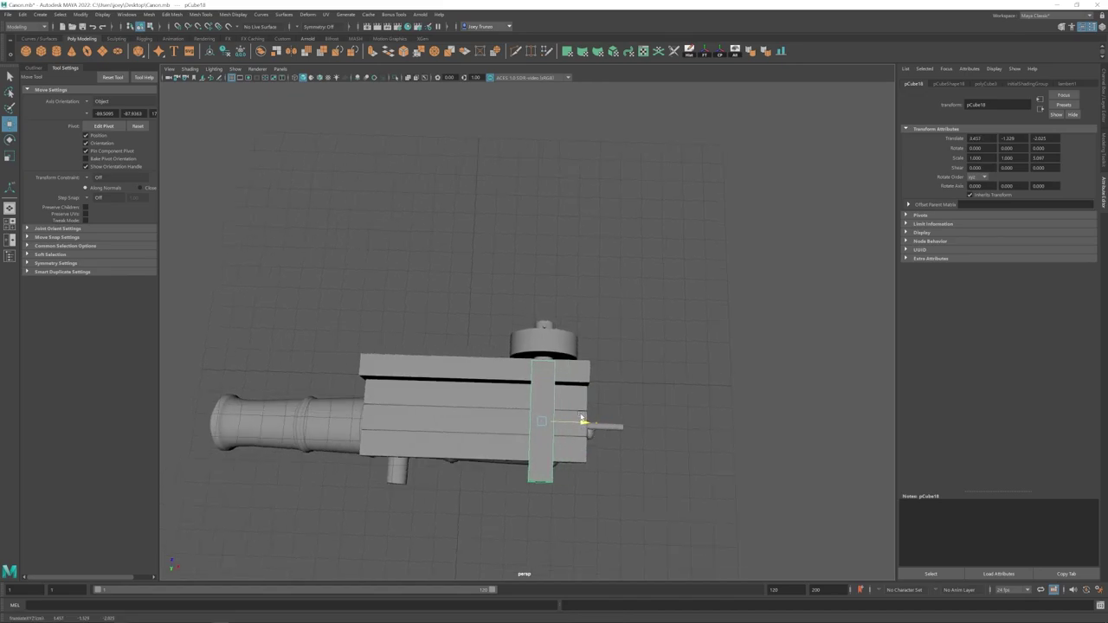
{"action": "left_click_drag", "start_coordinate": [542, 382], "coordinate": [542, 384]}
{"action": "left_click_drag", "start_coordinate": [544, 386], "coordinate": [597, 442], "text": "alt"}
Step: Duplicate the rear wheel assembly and move the copy beneath the front of the carriage
{"action": "key", "text": "w"}
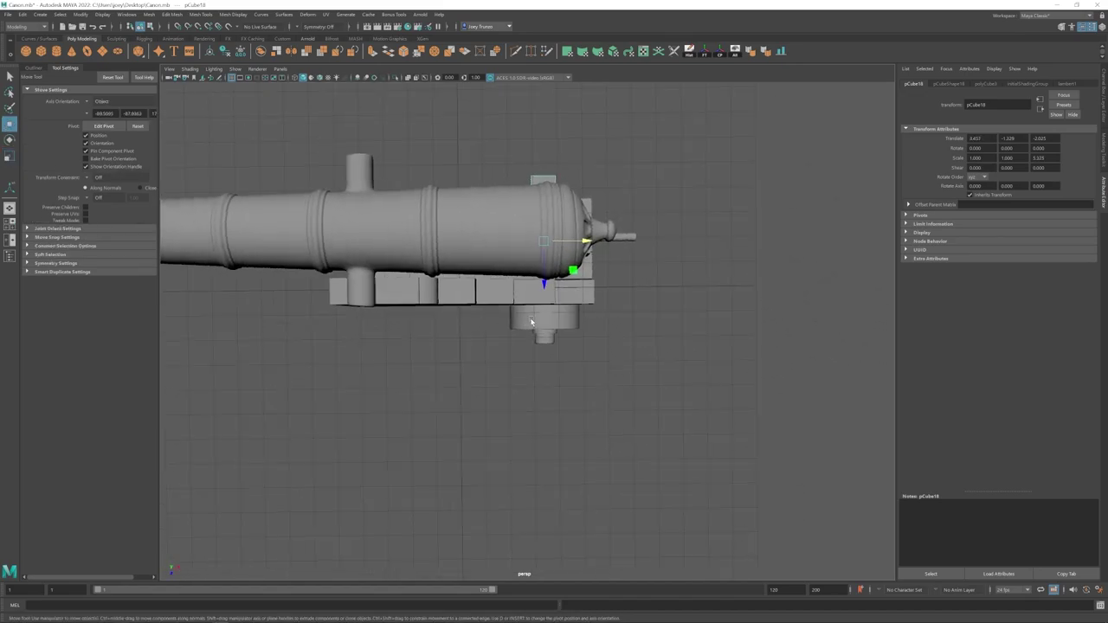
{"action": "left_click_drag", "start_coordinate": [566, 247], "coordinate": [424, 247]}
{"action": "left_click_drag", "start_coordinate": [513, 364], "coordinate": [519, 313], "text": "alt"}
{"action": "left_click", "coordinate": [648, 384]}
{"action": "right_click_drag", "start_coordinate": [649, 384], "coordinate": [526, 336], "text": "alt"}
{"action": "left_click_drag", "start_coordinate": [526, 336], "coordinate": [497, 350], "text": "alt"}
{"action": "right_click_drag", "start_coordinate": [497, 350], "coordinate": [551, 397], "text": "alt"}
{"action": "left_click_drag", "start_coordinate": [551, 397], "coordinate": [528, 395], "text": "alt"}
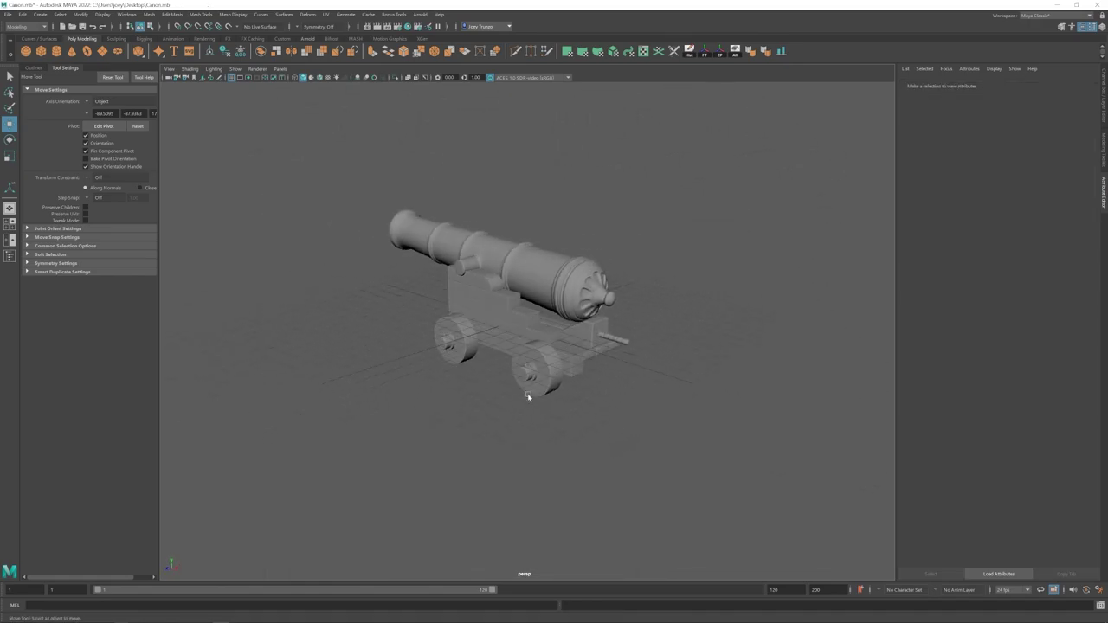
{"action": "left_click", "coordinate": [559, 365]}
{"action": "right_click_drag", "start_coordinate": [528, 395], "coordinate": [552, 390], "text": "alt"}
{"action": "left_click", "coordinate": [606, 416]}
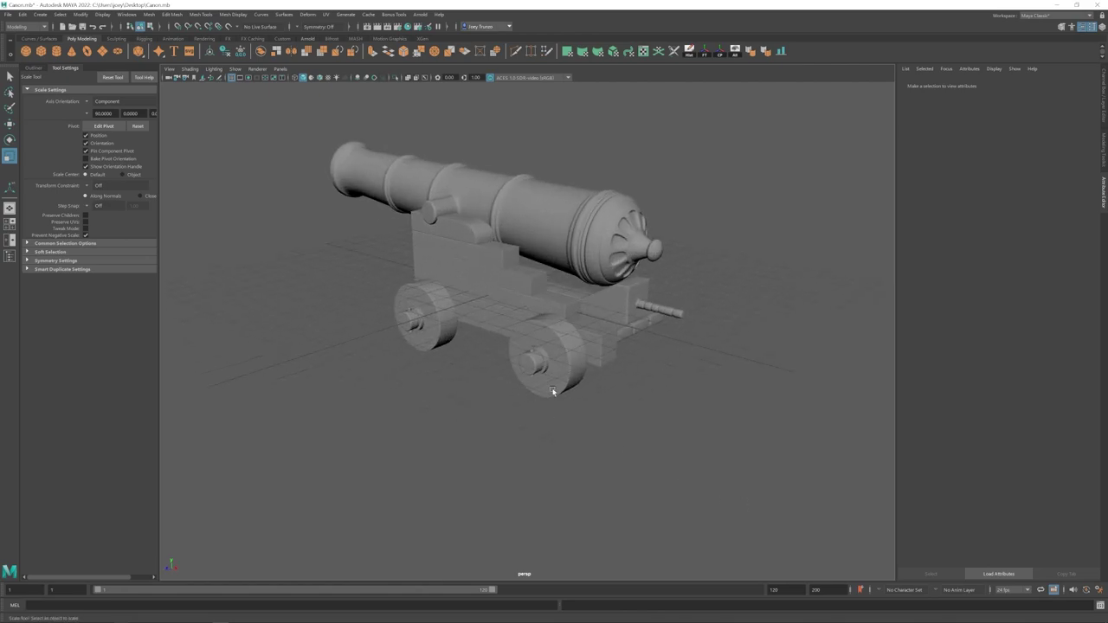
Step: Select the carriage-side vertices of both wheels in the side view and move them slightly away from the carriage
{"action": "left_click", "coordinate": [537, 354]}
{"action": "left_click", "coordinate": [448, 309], "text": "shift"}
{"action": "right_click_drag", "start_coordinate": [448, 309], "coordinate": [390, 309]}
{"action": "left_click_drag", "start_coordinate": [389, 309], "coordinate": [442, 331], "text": "alt"}
{"action": "key", "text": "space"}
{"action": "left_click_drag", "start_coordinate": [683, 622], "coordinate": [683, 621]}
{"action": "key", "text": "w"}
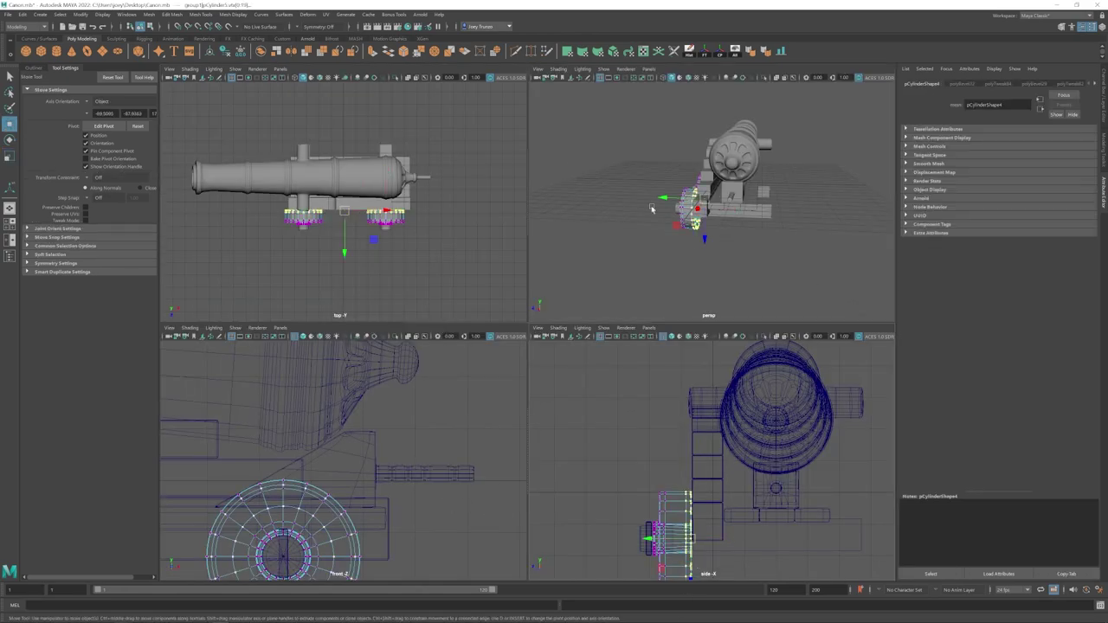
{"action": "middle_click_drag", "start_coordinate": [680, 546], "coordinate": [690, 461], "text": "alt"}
{"action": "right_click_drag", "start_coordinate": [690, 461], "coordinate": [744, 467], "text": "alt"}
{"action": "left_click_drag", "start_coordinate": [659, 451], "coordinate": [654, 451]}
{"action": "key", "text": "space"}
{"action": "left_click_drag", "start_coordinate": [727, 230], "coordinate": [792, 277], "text": "alt"}
{"action": "left_click", "coordinate": [641, 373]}
{"action": "right_click_drag", "start_coordinate": [641, 372], "coordinate": [562, 369], "text": "alt"}
{"action": "middle_click_drag", "start_coordinate": [562, 368], "coordinate": [564, 393], "text": "alt"}
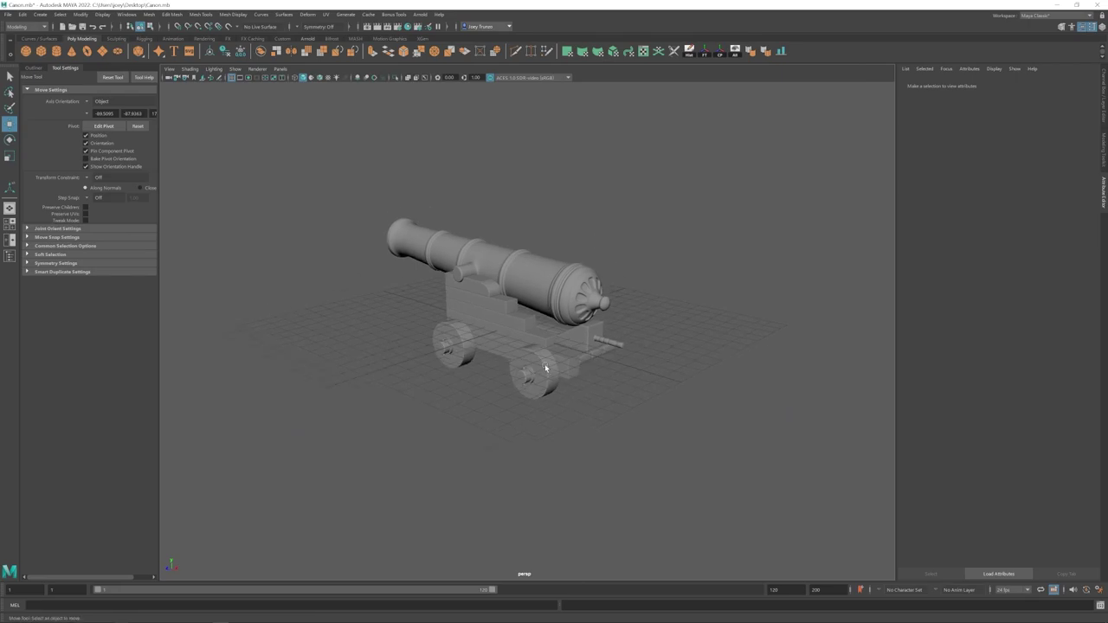
Step: Create a polygon cube on the carriage's upper step behind the barrel's trunnion and flatten it into a thin plate
{"action": "left_click_drag", "start_coordinate": [432, 340], "coordinate": [466, 348], "text": "alt"}
{"action": "right_click_drag", "start_coordinate": [466, 348], "coordinate": [511, 372], "text": "alt"}
{"action": "middle_click_drag", "start_coordinate": [510, 372], "coordinate": [488, 370], "text": "alt"}
{"action": "mouse_move", "coordinate": [488, 370]}
{"action": "left_mouse_down", "text": "alt"}
{"action": "mouse_move", "coordinate": [469, 366]}
{"action": "mouse_move", "coordinate": [499, 369]}
{"action": "left_mouse_up", "text": "alt"}
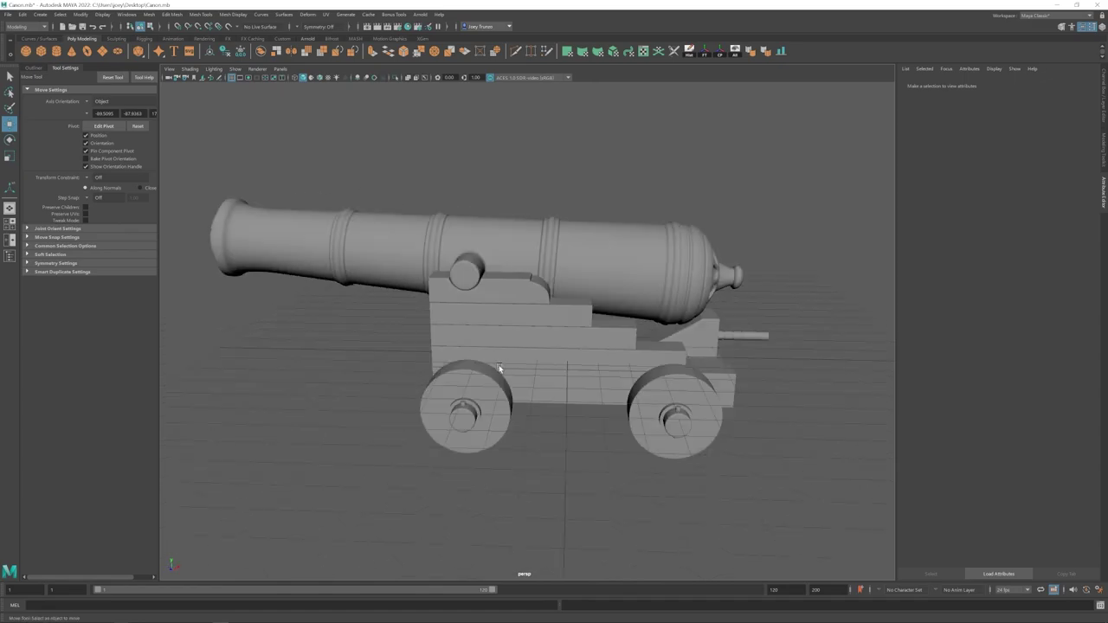
{"action": "scroll", "coordinate": [497, 366], "scroll_direction": "up", "scroll_amount": 6}
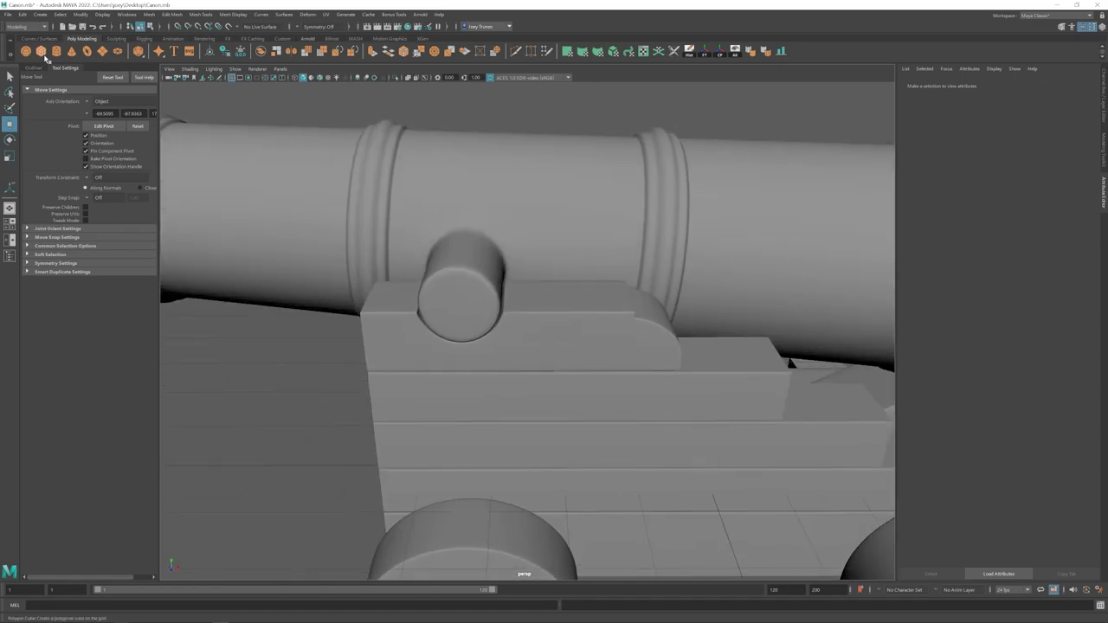
{"action": "left_click", "coordinate": [42, 53]}
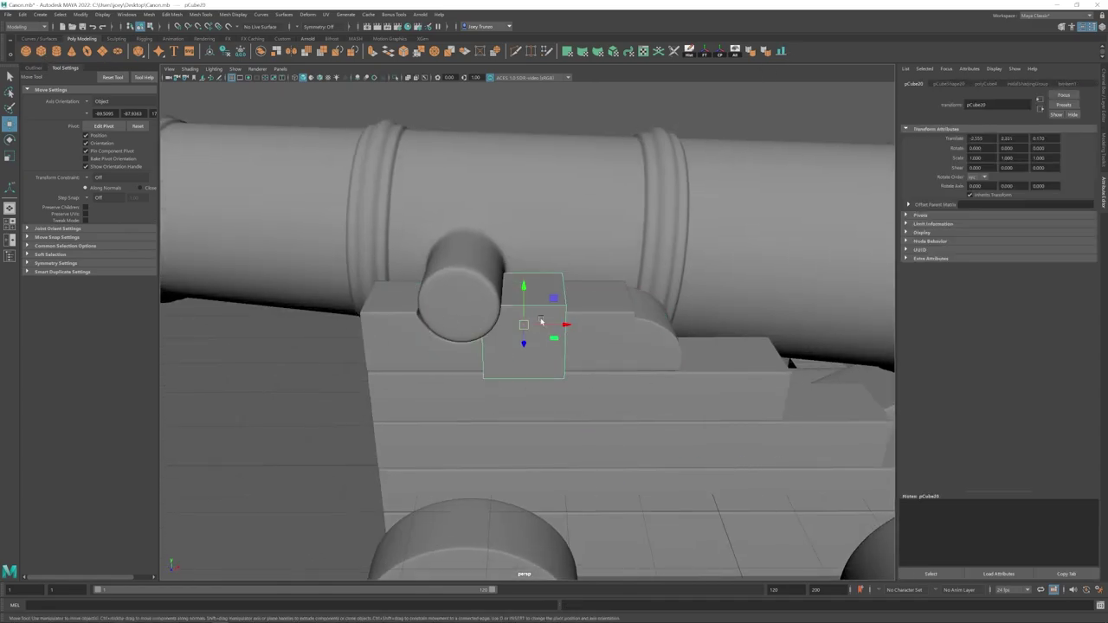
{"action": "key", "text": "r"}
{"action": "left_click_drag", "start_coordinate": [523, 290], "coordinate": [521, 326]}
{"action": "left_click_drag", "start_coordinate": [527, 263], "coordinate": [527, 265]}
{"action": "left_click_drag", "start_coordinate": [527, 265], "coordinate": [481, 293], "text": "alt"}
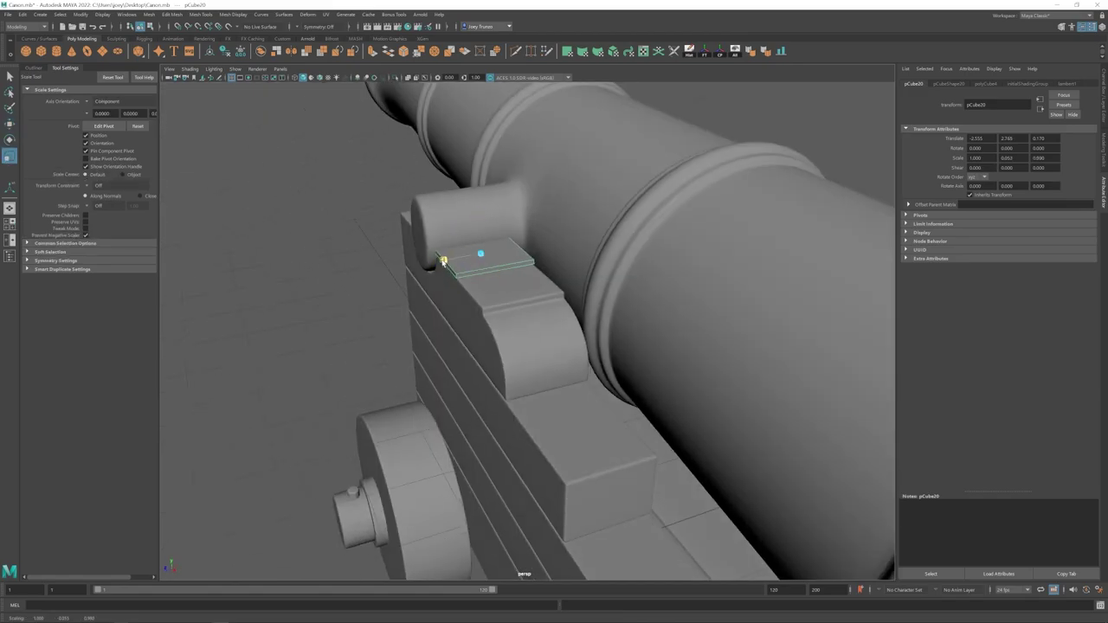
Step: Narrow the plate to fit the upper step's width and set it on the surface just behind the trunnion
{"action": "key", "text": "w"}
{"action": "left_click_drag", "start_coordinate": [443, 261], "coordinate": [571, 315], "text": "alt"}
{"action": "scroll", "coordinate": [572, 314], "scroll_direction": "up", "scroll_amount": 3}
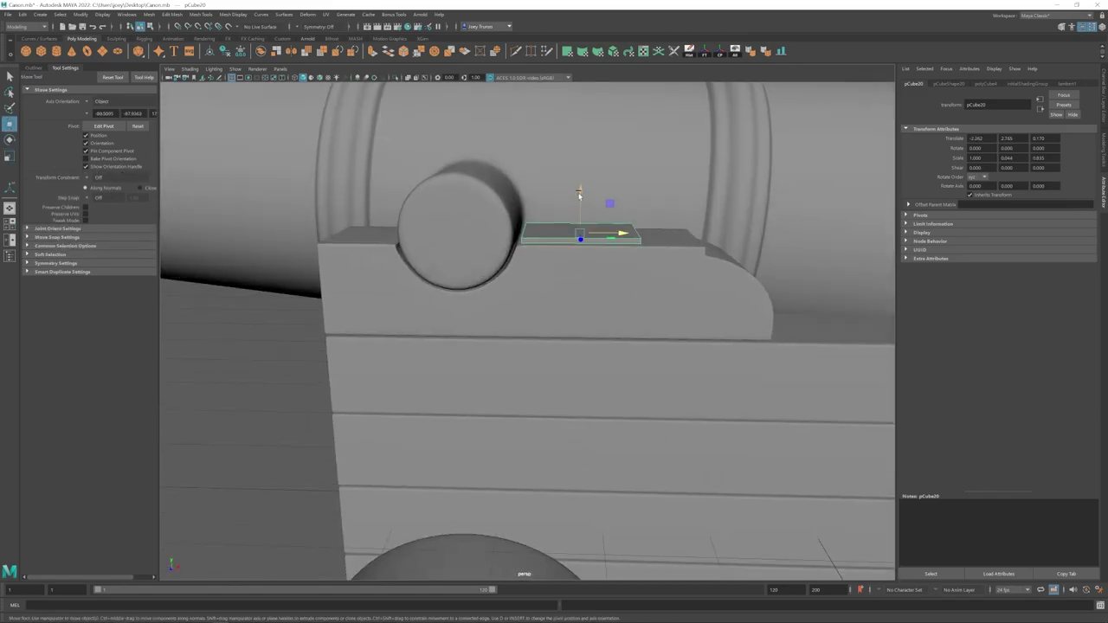
{"action": "left_click_drag", "start_coordinate": [580, 196], "coordinate": [580, 197]}
{"action": "left_click_drag", "start_coordinate": [578, 216], "coordinate": [566, 260], "text": "alt"}
Step: Move the vertices at the plate's trunnion-side end slightly away from the trunnion
{"action": "right_click_drag", "start_coordinate": [566, 260], "coordinate": [519, 258]}
{"action": "left_click_drag", "start_coordinate": [510, 216], "coordinate": [550, 273]}
{"action": "left_click_drag", "start_coordinate": [565, 247], "coordinate": [573, 248]}
{"action": "right_click_drag", "start_coordinate": [571, 248], "coordinate": [571, 223]}
{"action": "left_click_drag", "start_coordinate": [530, 248], "coordinate": [547, 250], "text": "alt"}
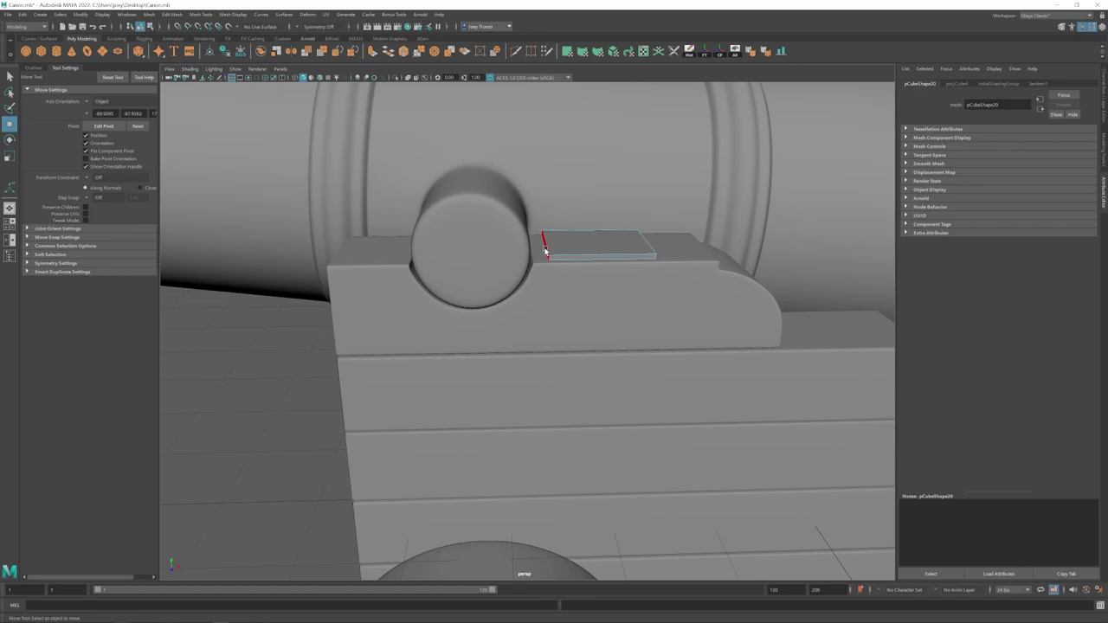
Step: Create a polygon cylinder for the trunnion strap and bring it to the barrel's trunnion
{"action": "left_click", "coordinate": [464, 224]}
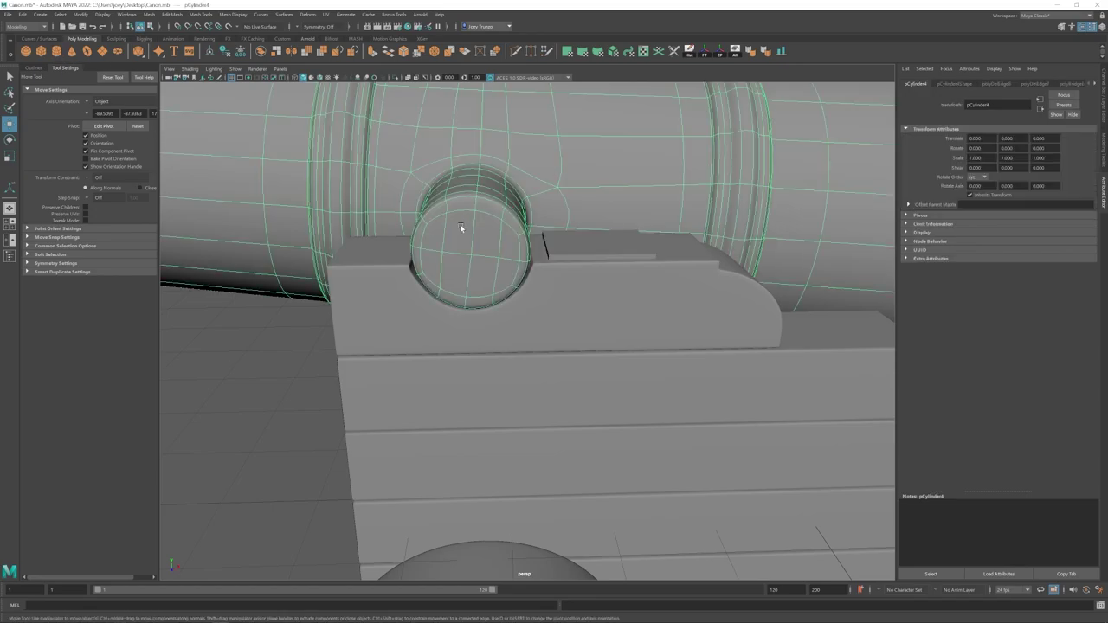
{"action": "scroll", "coordinate": [460, 228], "scroll_direction": "down", "scroll_amount": 5}
{"action": "left_click_drag", "start_coordinate": [461, 228], "coordinate": [484, 221], "text": "alt"}
{"action": "left_click", "coordinate": [511, 184]}
{"action": "left_click", "coordinate": [58, 54]}
{"action": "left_click_drag", "start_coordinate": [544, 290], "coordinate": [504, 334], "text": "alt"}
{"action": "left_click", "coordinate": [766, 52]}
{"action": "key", "text": "e"}
{"action": "key", "text": "r"}
{"action": "scroll", "coordinate": [505, 335], "scroll_direction": "up", "scroll_amount": 5}
{"action": "left_click_drag", "start_coordinate": [600, 274], "coordinate": [398, 215]}
Step: Adjust the cylinder's size and position so that it wraps closely around the trunnion
{"action": "key", "text": "w"}
{"action": "key", "text": "r"}
{"action": "key", "text": "w"}
{"action": "key", "text": "r"}
{"action": "left_click_drag", "start_coordinate": [398, 215], "coordinate": [462, 211], "text": "alt"}
{"action": "key", "text": "w"}
{"action": "left_click_drag", "start_coordinate": [502, 209], "coordinate": [432, 251]}
{"action": "key", "text": "r"}
{"action": "left_click_drag", "start_coordinate": [386, 223], "coordinate": [389, 224]}
{"action": "left_click_drag", "start_coordinate": [372, 273], "coordinate": [425, 259], "text": "alt"}
Step: Delete the cylinder's end caps and lower half, leaving an open half shell over the trunnion
{"action": "key", "text": "w"}
{"action": "right_click_drag", "start_coordinate": [286, 367], "coordinate": [288, 393]}
{"action": "left_click_drag", "start_coordinate": [425, 345], "coordinate": [612, 229]}
{"action": "left_click_drag", "start_coordinate": [612, 228], "coordinate": [547, 252], "text": "alt"}
{"action": "key", "text": "Delete"}
{"action": "left_click_drag", "start_coordinate": [407, 317], "coordinate": [465, 296], "text": "alt"}
{"action": "left_click_drag", "start_coordinate": [481, 242], "coordinate": [542, 195]}
{"action": "left_click_drag", "start_coordinate": [542, 196], "coordinate": [520, 227], "text": "alt"}
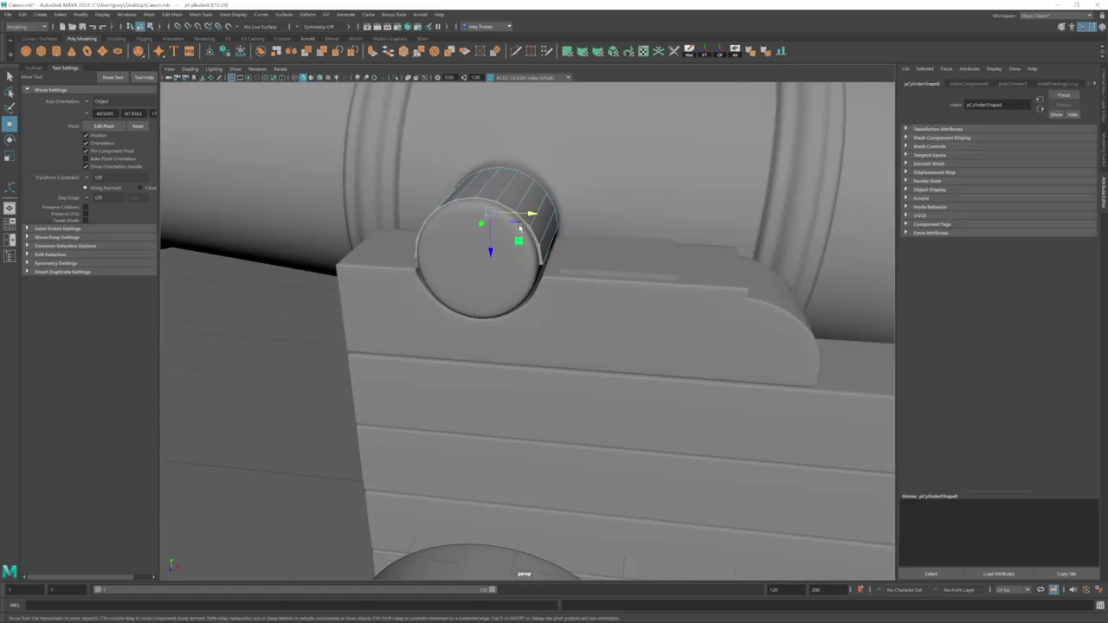
Step: Extrude the half shell's faces outward with a small thickness to form a solid strap
{"action": "right_click_drag", "start_coordinate": [576, 261], "coordinate": [597, 241]}
{"action": "left_click", "coordinate": [585, 272]}
{"action": "left_click_drag", "start_coordinate": [537, 317], "coordinate": [525, 297], "text": "alt"}
{"action": "scroll", "coordinate": [525, 296], "scroll_direction": "up", "scroll_amount": 4}
{"action": "left_click", "coordinate": [458, 163]}
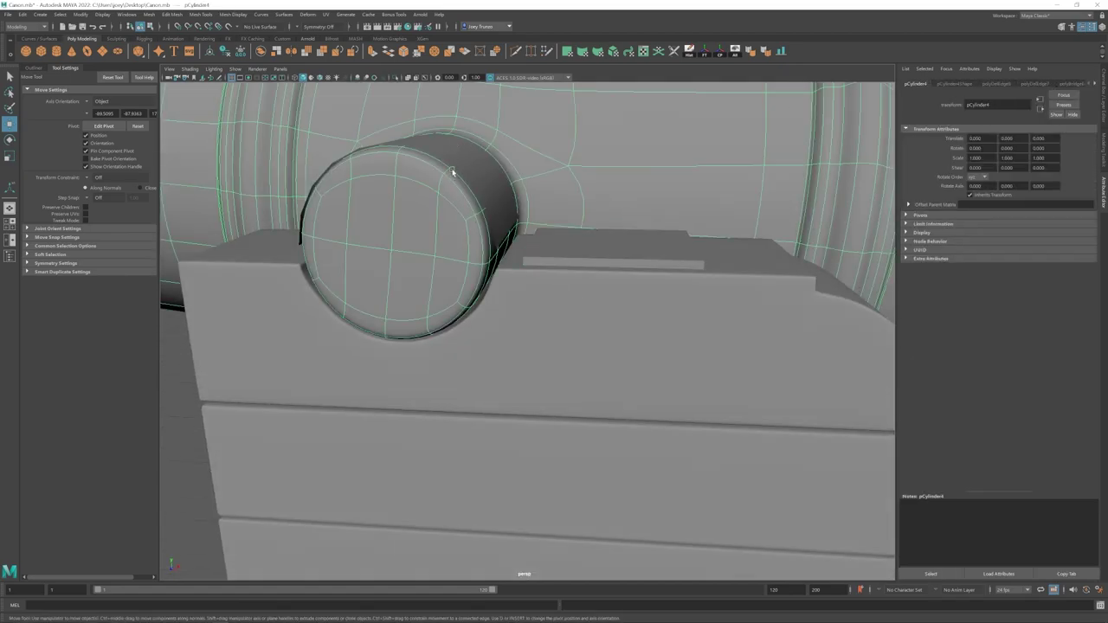
{"action": "left_click", "coordinate": [453, 168]}
{"action": "key", "text": "ctrl+e"}
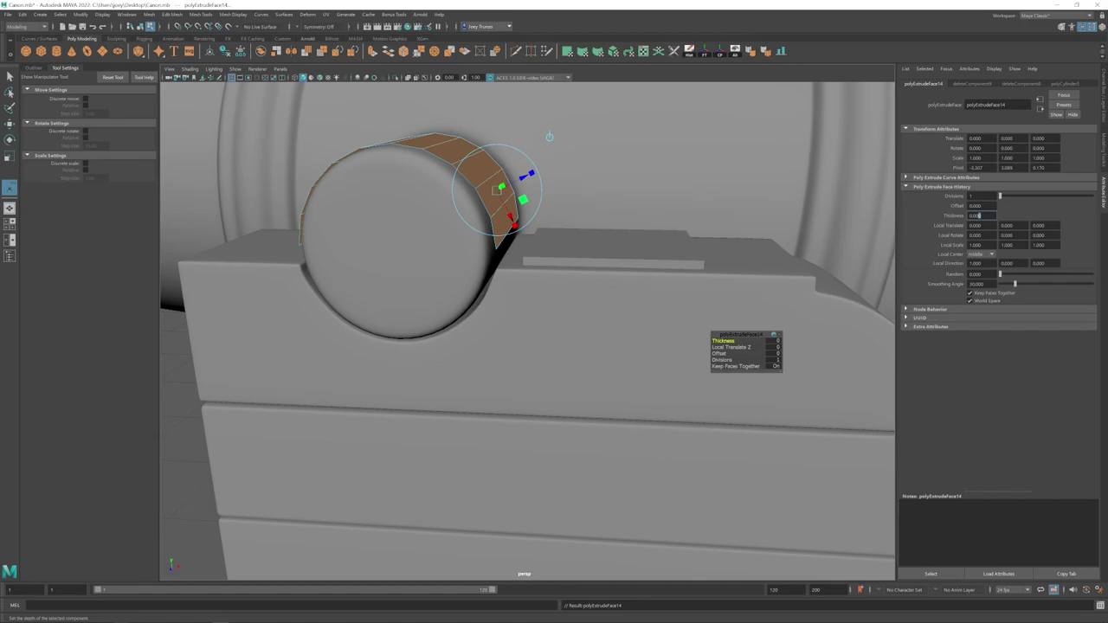
{"action": "key", "text": "w"}
{"action": "scroll", "coordinate": [616, 272], "scroll_direction": "down", "scroll_amount": 2}
{"action": "left_click_drag", "start_coordinate": [617, 272], "coordinate": [581, 276], "text": "alt"}
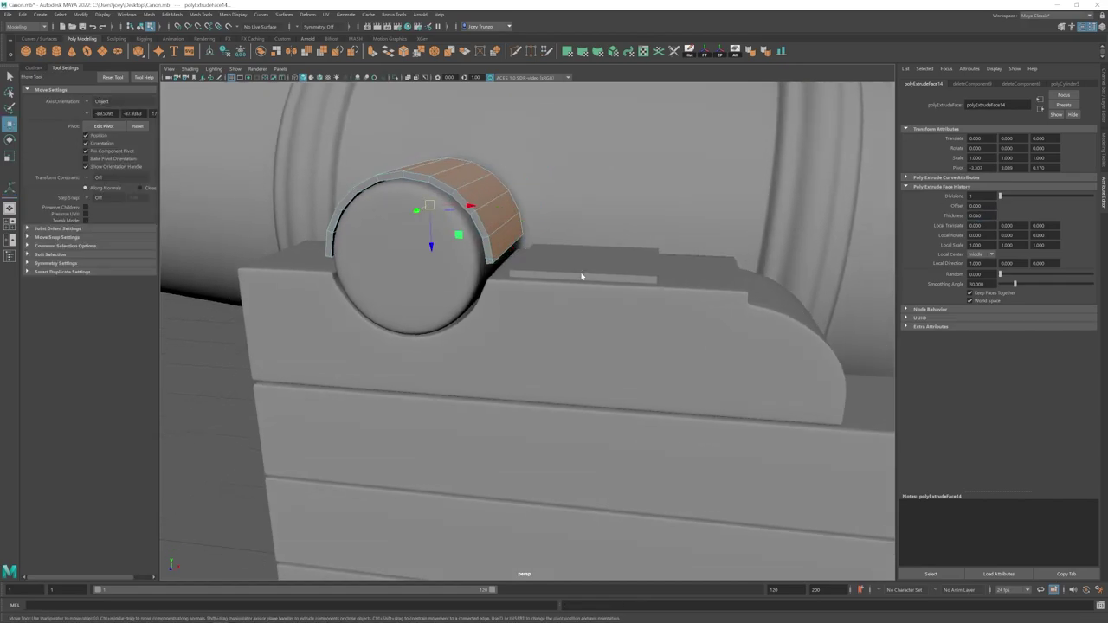
Step: Combine the flat plate and the curved strap into one mesh
{"action": "right_click_drag", "start_coordinate": [534, 407], "coordinate": [558, 385]}
{"action": "left_click", "coordinate": [570, 261]}
{"action": "left_click", "coordinate": [501, 207], "text": "shift"}
{"action": "left_click", "coordinate": [149, 15]}
{"action": "left_click", "coordinate": [161, 45]}
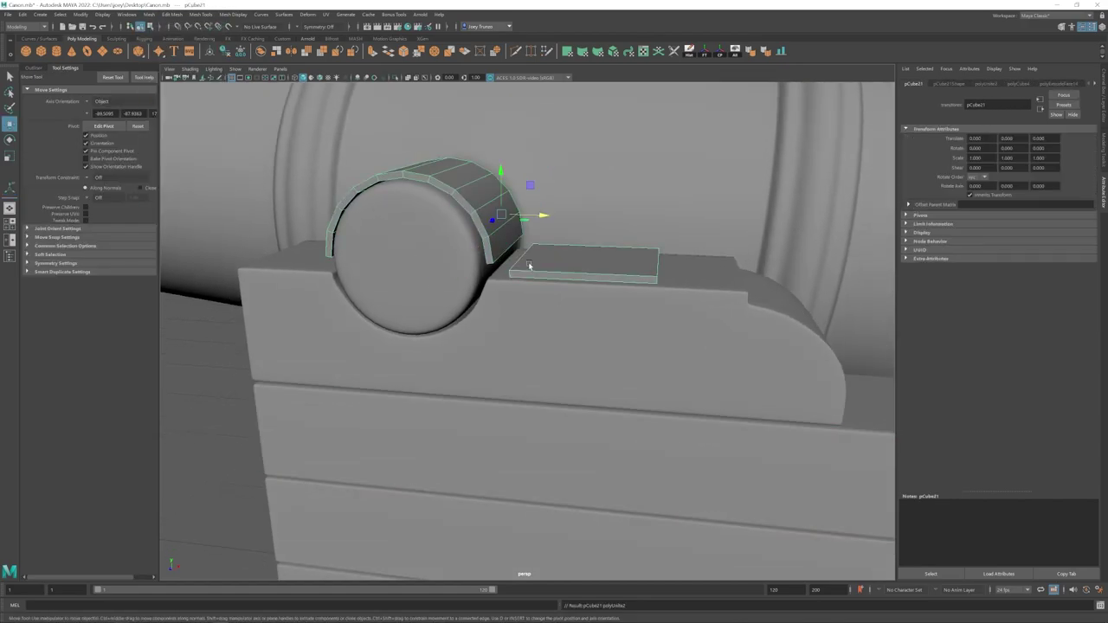
Step: Delete the facing end faces of the curved strap and flat plate and select the open edges between them
{"action": "right_click_drag", "start_coordinate": [530, 266], "coordinate": [526, 294]}
{"action": "left_click_drag", "start_coordinate": [519, 296], "coordinate": [494, 227], "text": "alt"}
{"action": "right_click_drag", "start_coordinate": [557, 267], "coordinate": [557, 243]}
{"action": "left_click", "coordinate": [541, 247]}
{"action": "mouse_move", "coordinate": [557, 257]}
{"action": "left_mouse_down", "text": "alt"}
{"action": "mouse_move", "coordinate": [555, 268]}
{"action": "mouse_move", "coordinate": [565, 246]}
{"action": "left_mouse_up", "text": "alt"}
{"action": "scroll", "coordinate": [565, 246], "scroll_direction": "up", "scroll_amount": 5}
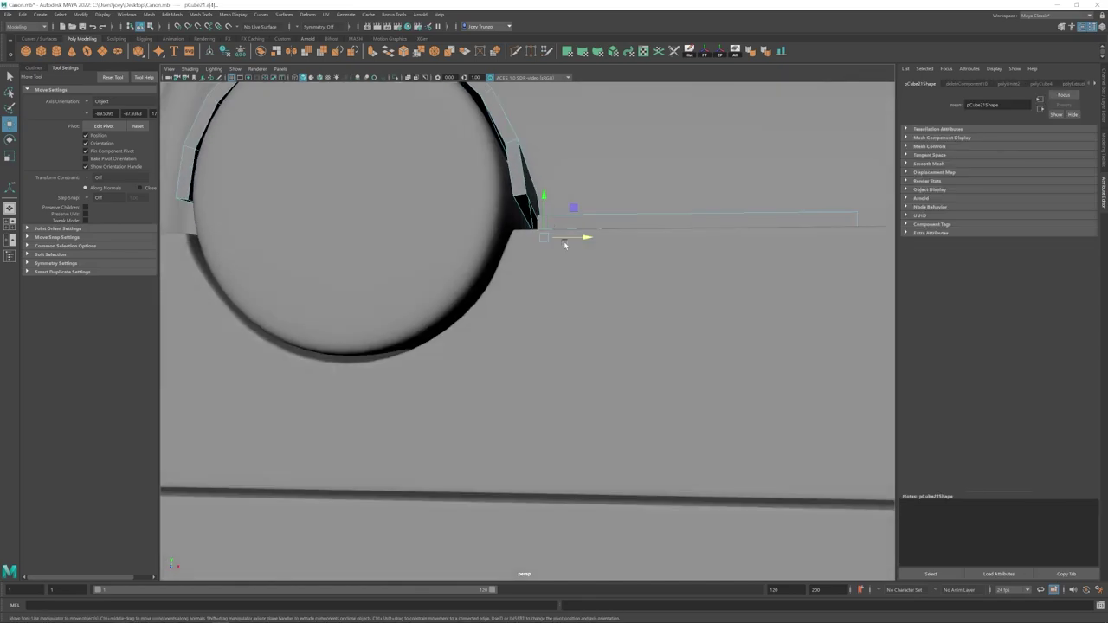
Step: Try to bridge the open edges between the curved strap and the flat plate
{"action": "left_click", "coordinate": [173, 15]}
{"action": "left_click", "coordinate": [177, 49]}
{"action": "left_click_drag", "start_coordinate": [589, 294], "coordinate": [402, 368], "text": "alt"}
{"action": "key", "text": "ctrl+z"}
Step: Straighten the curved strap's side vertex rows in the top view by scaling them along the object axis
{"action": "right_click_drag", "start_coordinate": [467, 260], "coordinate": [340, 191], "text": "alt"}
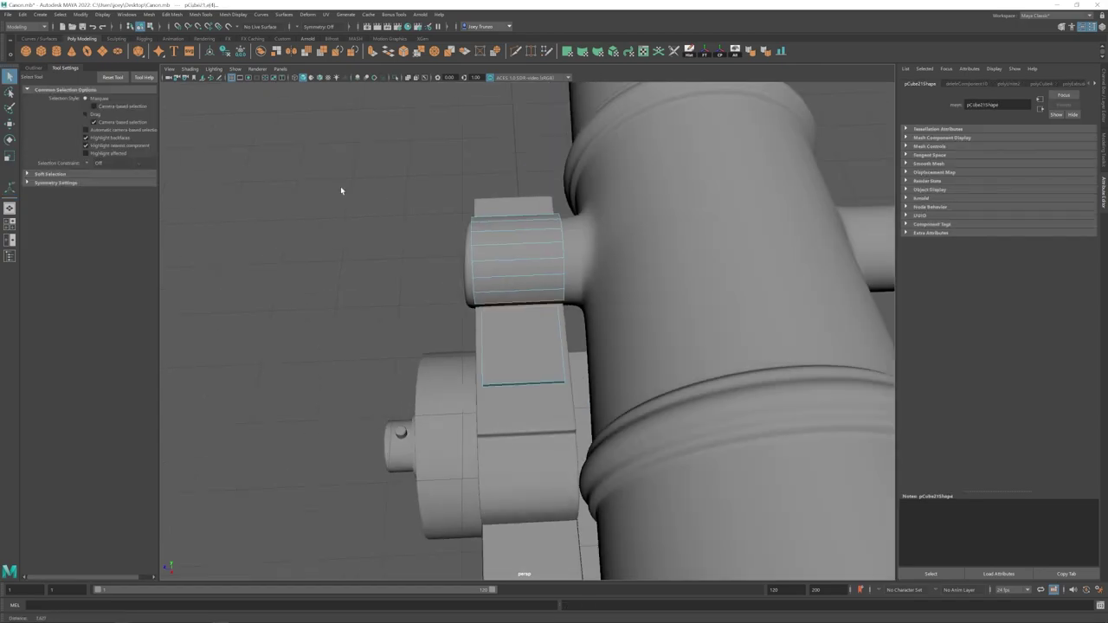
{"action": "key", "text": "space"}
{"action": "key", "text": "space"}
{"action": "right_click_drag", "start_coordinate": [286, 215], "coordinate": [485, 251], "text": "alt"}
{"action": "middle_click_drag", "start_coordinate": [537, 251], "coordinate": [443, 253], "text": "alt"}
{"action": "right_click_drag", "start_coordinate": [468, 260], "coordinate": [416, 258]}
{"action": "left_click_drag", "start_coordinate": [388, 184], "coordinate": [546, 397]}
{"action": "key", "text": "r"}
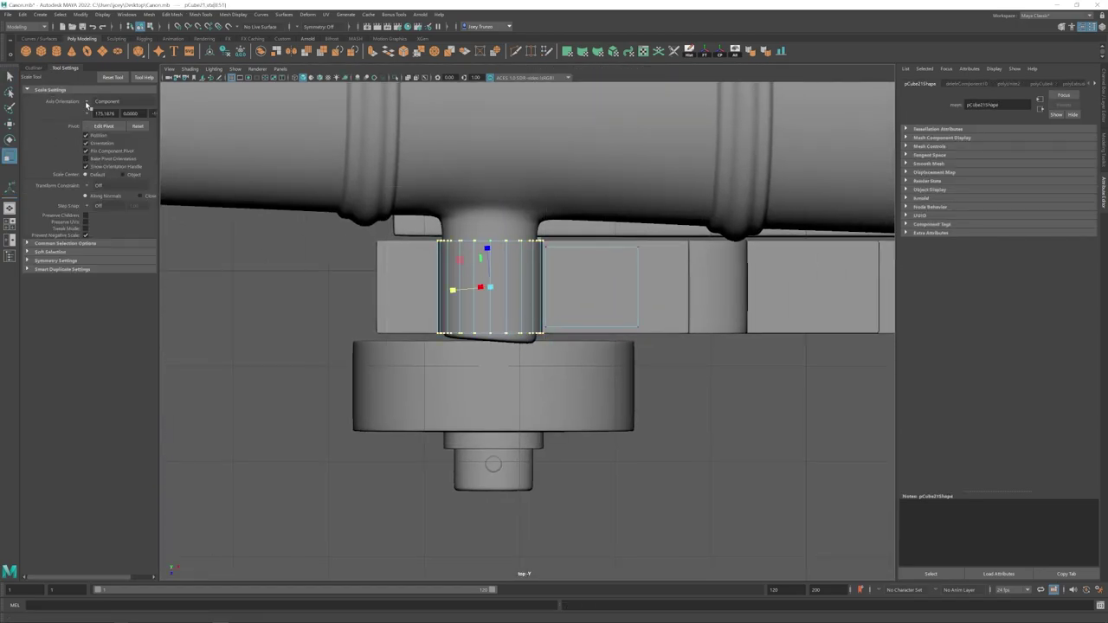
{"action": "key", "text": "space"}
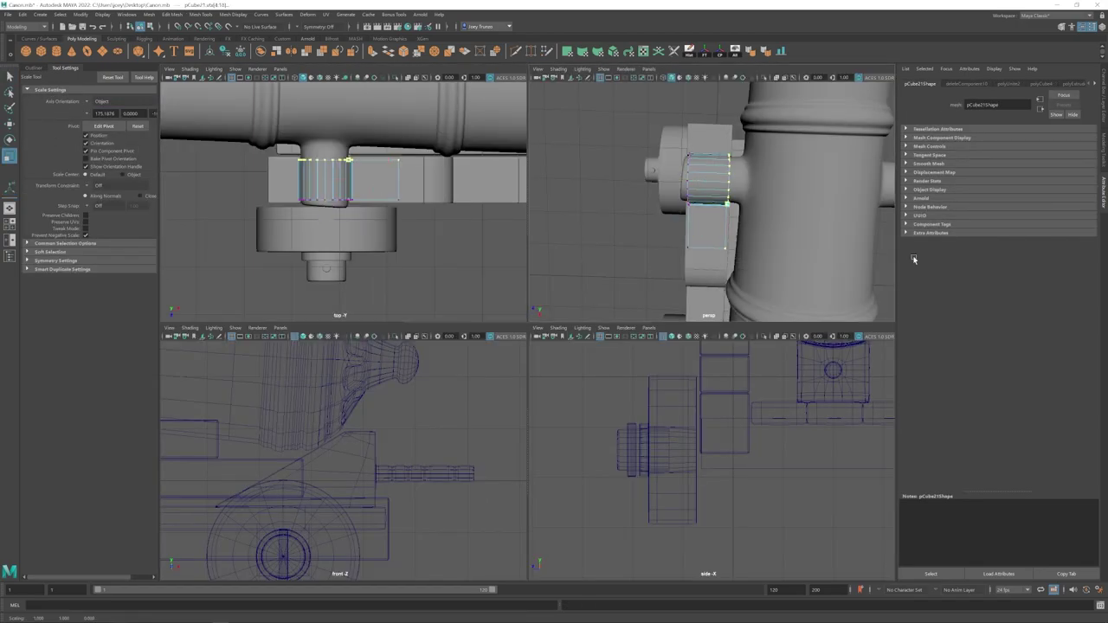
{"action": "key", "text": "space"}
{"action": "left_click_drag", "start_coordinate": [627, 291], "coordinate": [535, 177], "text": "alt"}
Step: Bridge the open edges between the curved strap and the flat plate
{"action": "key", "text": "w"}
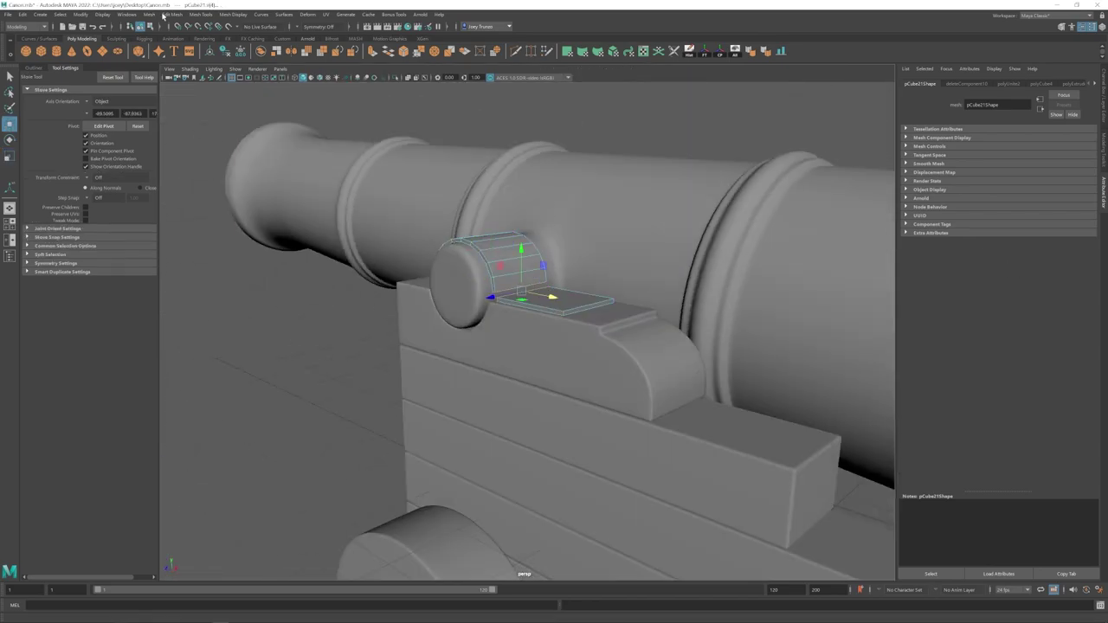
{"action": "left_click", "coordinate": [173, 15]}
{"action": "left_click", "coordinate": [177, 49]}
{"action": "right_click_drag", "start_coordinate": [487, 322], "coordinate": [579, 347], "text": "alt"}
{"action": "left_click_drag", "start_coordinate": [579, 347], "coordinate": [577, 358], "text": "alt"}
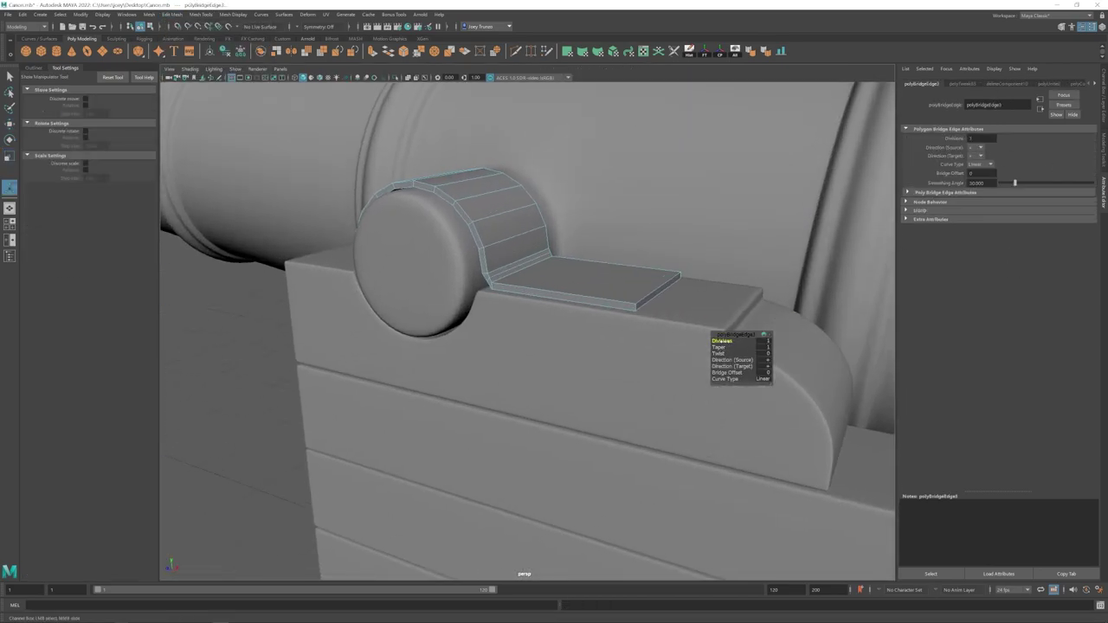
Step: Adjust the edge at the bend between strap and plate and check the shape in smooth preview
{"action": "left_click_drag", "start_coordinate": [520, 298], "coordinate": [564, 286], "text": "alt"}
{"action": "key", "text": "w"}
{"action": "right_click_drag", "start_coordinate": [485, 259], "coordinate": [550, 238], "text": "alt"}
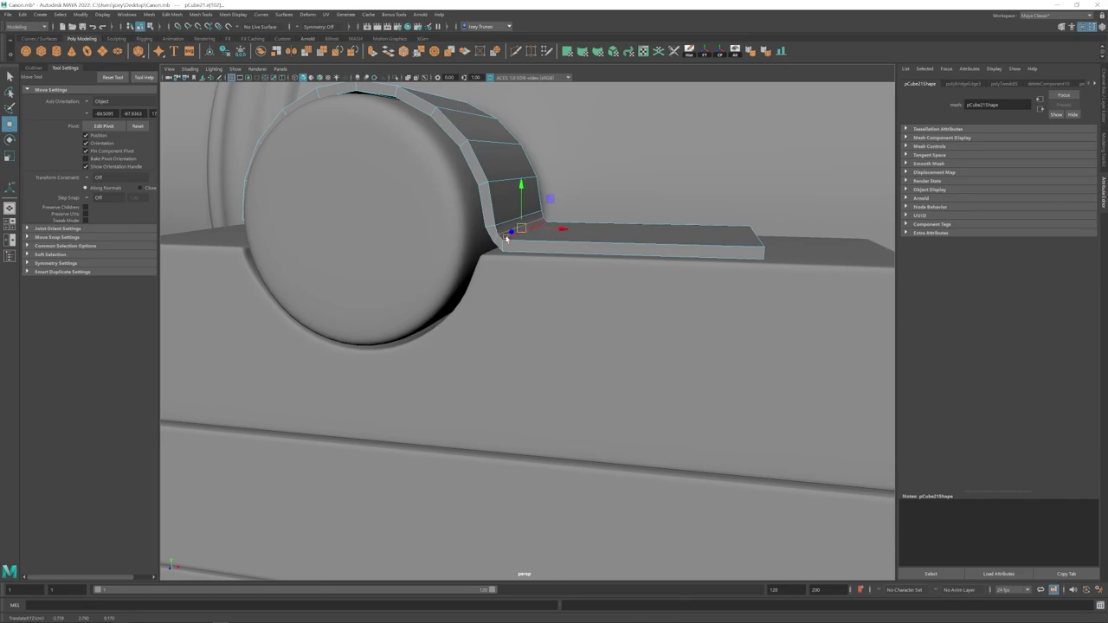
{"action": "key", "text": "3"}
{"action": "left_click_drag", "start_coordinate": [569, 238], "coordinate": [578, 316], "text": "alt"}
{"action": "key", "text": "1"}
{"action": "right_click_drag", "start_coordinate": [578, 316], "coordinate": [389, 381], "text": "alt"}
{"action": "left_click_drag", "start_coordinate": [389, 381], "coordinate": [447, 408], "text": "alt"}
{"action": "left_click", "coordinate": [448, 408]}
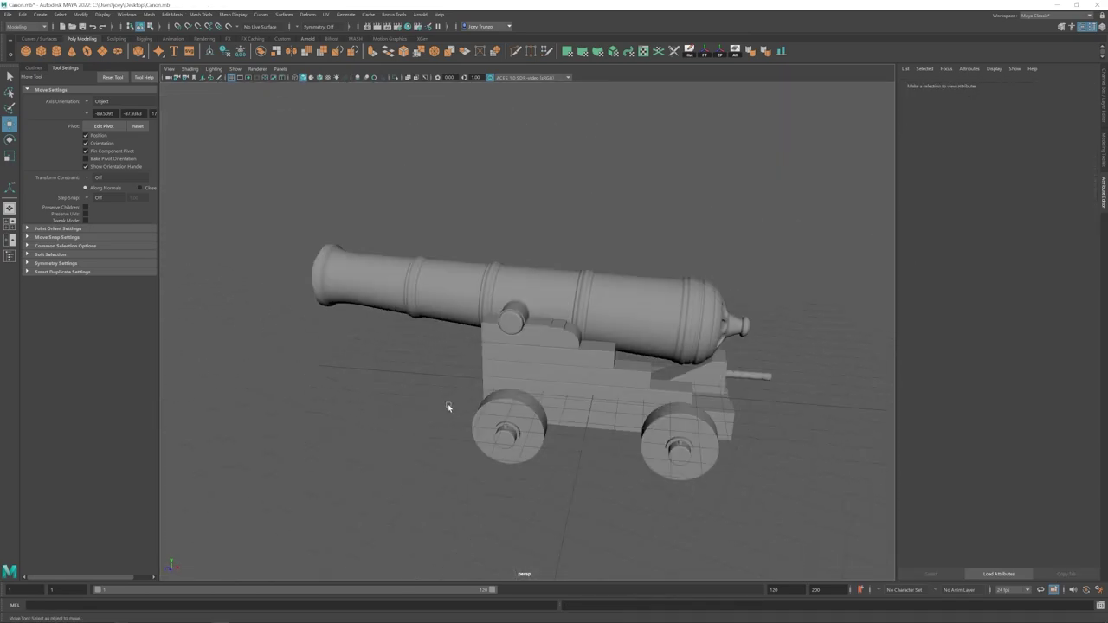
Step: Move the vertices at the strap's lower bend in the front view to refine its curve around the trunnion
{"action": "right_click_drag", "start_coordinate": [530, 406], "coordinate": [736, 428], "text": "alt"}
{"action": "left_click_drag", "start_coordinate": [736, 428], "coordinate": [542, 348], "text": "alt"}
{"action": "left_click", "coordinate": [567, 297]}
{"action": "key", "text": "space"}
{"action": "key", "text": "f"}
{"action": "middle_click_drag", "start_coordinate": [336, 467], "coordinate": [390, 401], "text": "alt"}
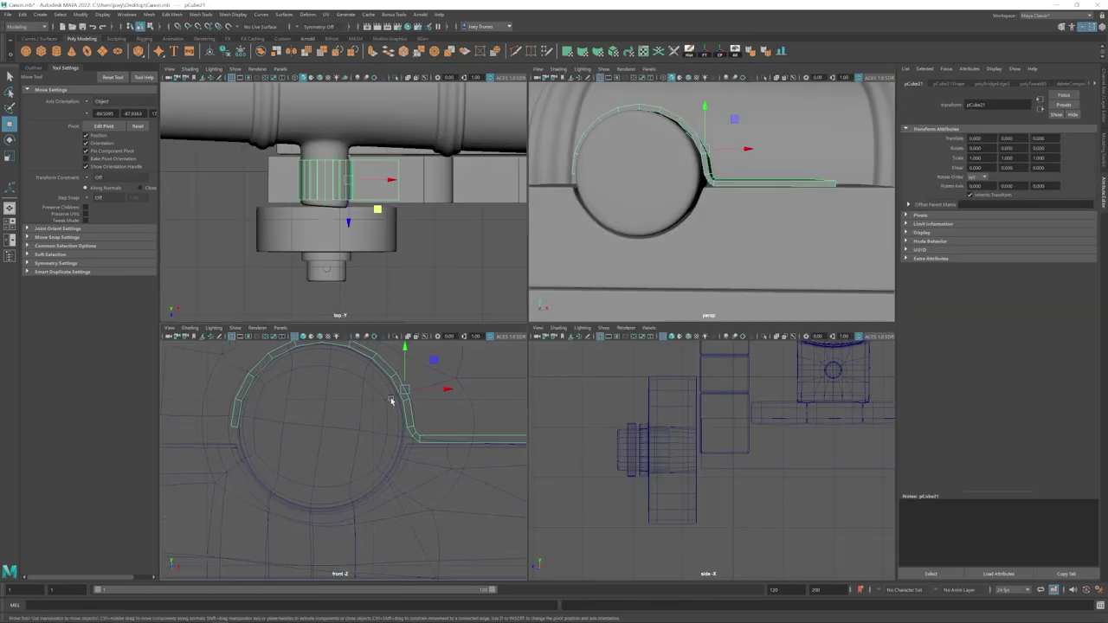
{"action": "right_click_drag", "start_coordinate": [390, 400], "coordinate": [499, 567], "text": "alt"}
{"action": "middle_click_drag", "start_coordinate": [500, 568], "coordinate": [547, 517], "text": "alt"}
{"action": "key", "text": "f"}
{"action": "right_click_drag", "start_coordinate": [361, 502], "coordinate": [378, 519], "text": "alt"}
{"action": "middle_click_drag", "start_coordinate": [378, 519], "coordinate": [375, 477], "text": "alt"}
{"action": "right_click_drag", "start_coordinate": [376, 477], "coordinate": [356, 462]}
{"action": "left_click_drag", "start_coordinate": [361, 512], "coordinate": [381, 484]}
{"action": "left_click_drag", "start_coordinate": [403, 466], "coordinate": [401, 468]}
{"action": "key", "text": "space"}
Step: Mirror a duplicate of the strap's rear half to the trunnion's front side and combine both halves
{"action": "left_click_drag", "start_coordinate": [591, 281], "coordinate": [529, 339], "text": "alt"}
{"action": "right_click_drag", "start_coordinate": [529, 338], "coordinate": [454, 338], "text": "alt"}
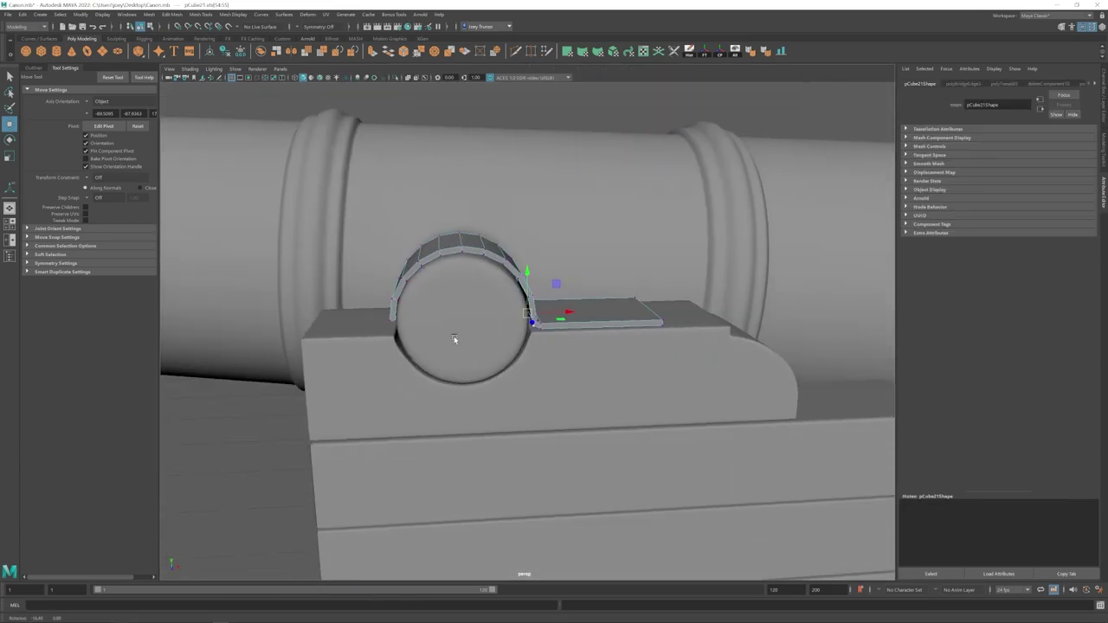
{"action": "left_click_drag", "start_coordinate": [455, 338], "coordinate": [514, 331], "text": "alt"}
{"action": "key", "text": "ctrl+d"}
{"action": "key", "text": "e"}
{"action": "key", "text": "w"}
{"action": "left_click_drag", "start_coordinate": [512, 297], "coordinate": [418, 299]}
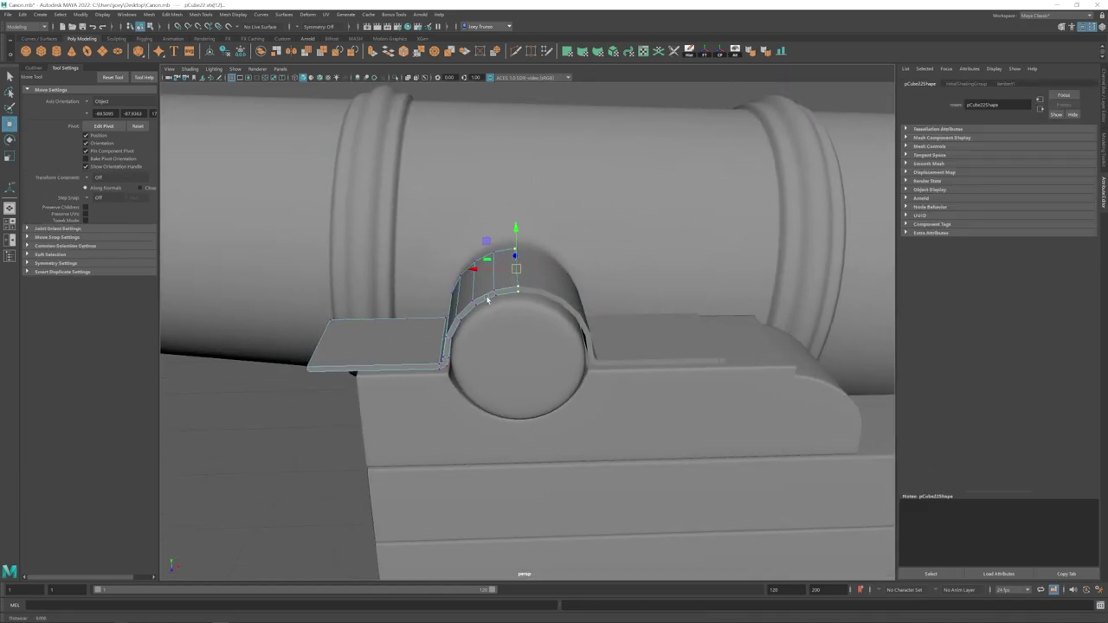
{"action": "scroll", "coordinate": [473, 250], "scroll_direction": "up", "scroll_amount": 5}
{"action": "left_click", "coordinate": [149, 14]}
{"action": "key", "text": "Escape"}
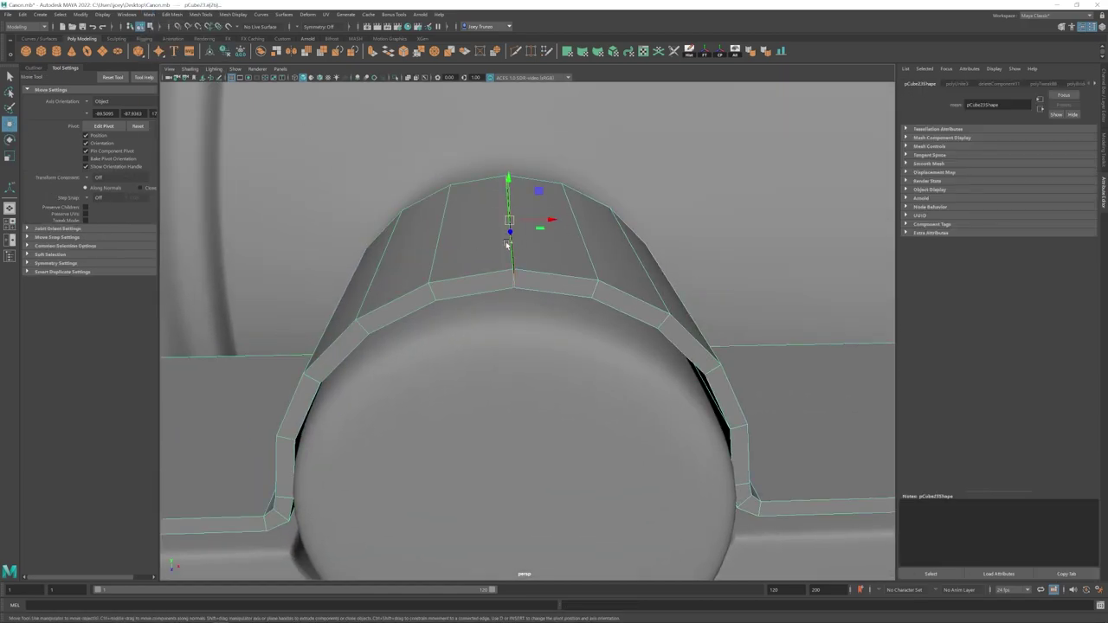
Step: Bridge the open seam at the top of the strap and delete the surplus edges there
{"action": "left_click", "coordinate": [149, 13]}
{"action": "mouse_move", "coordinate": [173, 14]}
{"action": "left_click", "coordinate": [180, 56]}
{"action": "left_click", "coordinate": [504, 243]}
{"action": "key", "text": "ctrl+Delete"}
{"action": "scroll", "coordinate": [504, 243], "scroll_direction": "down", "scroll_amount": 6}
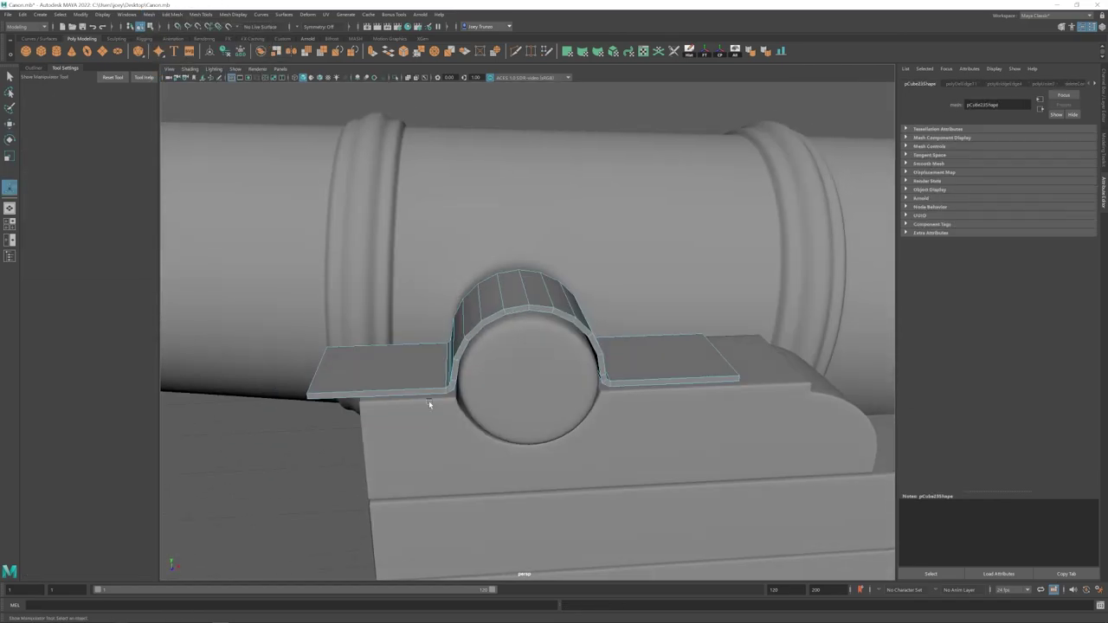
Step: Shorten the strap's front flange to the carriage's front edge and extend the rear flange farther back
{"action": "left_click_drag", "start_coordinate": [435, 299], "coordinate": [493, 301]}
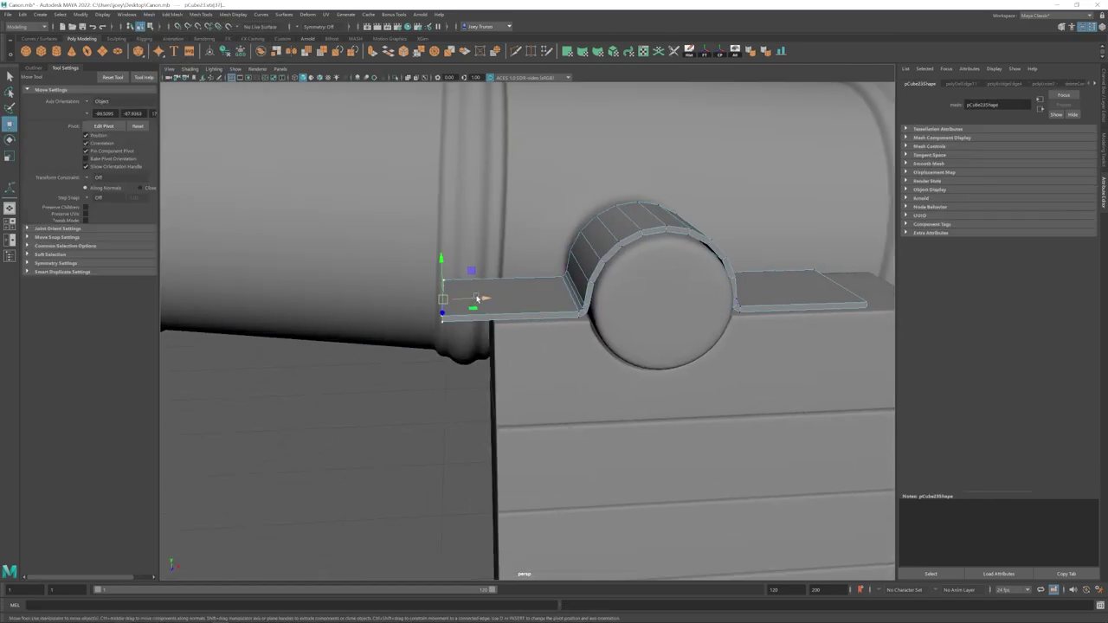
{"action": "left_click_drag", "start_coordinate": [645, 323], "coordinate": [498, 327], "text": "alt"}
{"action": "scroll", "coordinate": [489, 332], "scroll_direction": "down", "scroll_amount": 5}
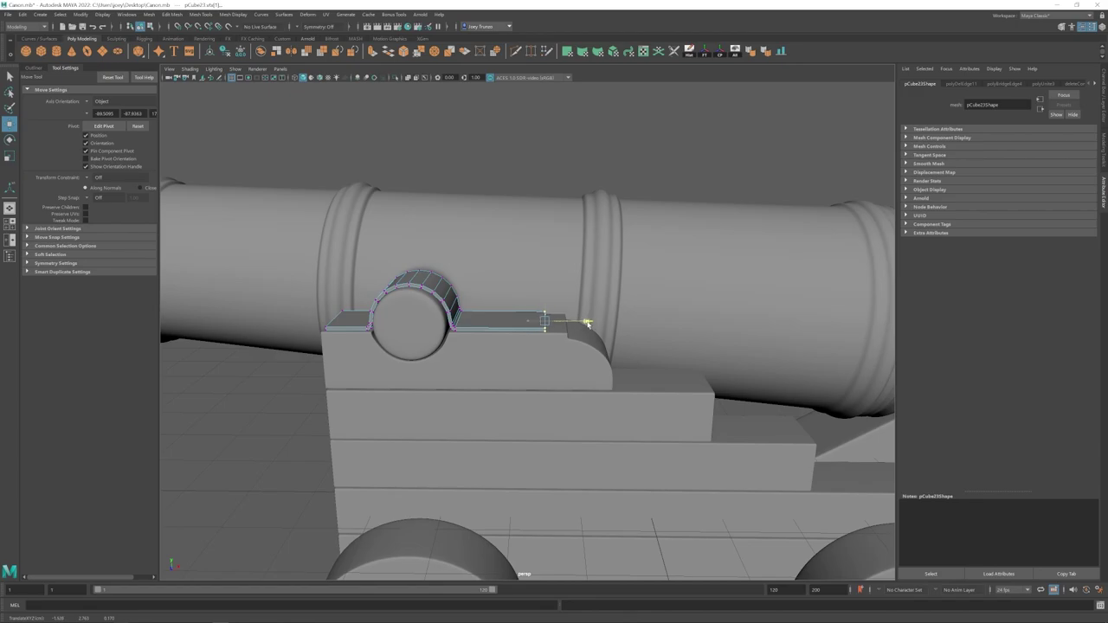
Step: Select the outer faces of the strap's arch without the flat flanges and raise them slightly
{"action": "left_click_drag", "start_coordinate": [582, 328], "coordinate": [509, 305], "text": "alt"}
{"action": "right_click_drag", "start_coordinate": [508, 281], "coordinate": [507, 304]}
{"action": "left_click_drag", "start_coordinate": [507, 304], "coordinate": [579, 300], "text": "alt"}
{"action": "scroll", "coordinate": [554, 303], "scroll_direction": "up", "scroll_amount": 5}
{"action": "left_click", "coordinate": [548, 305]}
{"action": "double_click", "coordinate": [281, 305], "text": "shift"}
{"action": "middle_click_drag", "start_coordinate": [423, 256], "coordinate": [459, 257], "text": "alt"}
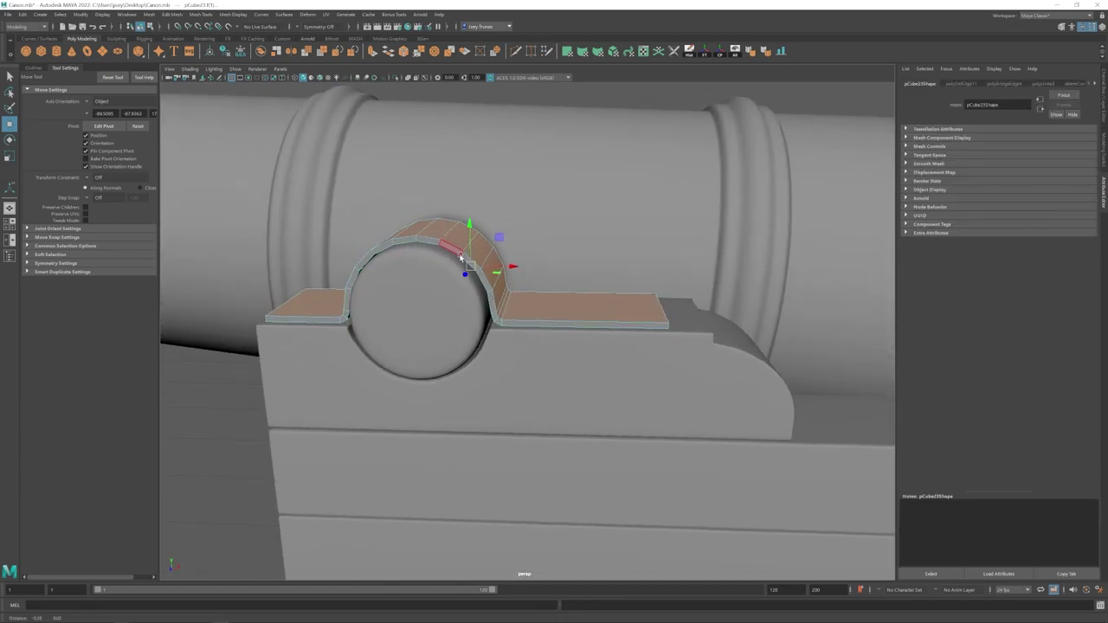
{"action": "left_click", "coordinate": [322, 305], "text": "ctrl"}
{"action": "left_click", "coordinate": [598, 306], "text": "ctrl"}
{"action": "left_click_drag", "start_coordinate": [460, 257], "coordinate": [470, 247], "text": "alt"}
{"action": "left_click", "coordinate": [446, 227]}
{"action": "left_click_drag", "start_coordinate": [520, 288], "coordinate": [392, 322], "text": "alt"}
{"action": "left_click_drag", "start_coordinate": [465, 231], "coordinate": [398, 222], "text": "alt"}
{"action": "scroll", "coordinate": [467, 251], "scroll_direction": "down", "scroll_amount": 4}
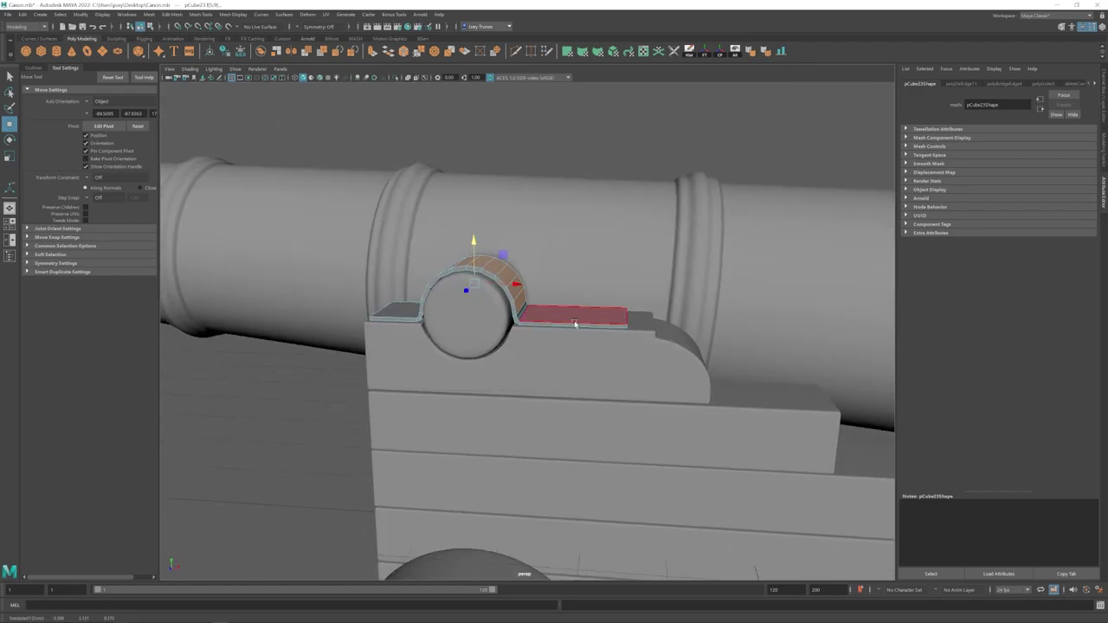
{"action": "left_click_drag", "start_coordinate": [575, 324], "coordinate": [520, 343], "text": "alt"}
{"action": "scroll", "coordinate": [519, 343], "scroll_direction": "down", "scroll_amount": 8}
{"action": "left_click", "coordinate": [372, 376]}
Step: Select the strap's outer border edges, including its end corners, and bevel them
{"action": "scroll", "coordinate": [519, 333], "scroll_direction": "up", "scroll_amount": 10}
{"action": "double_click", "coordinate": [511, 343]}
{"action": "double_click", "coordinate": [595, 313], "text": "shift"}
{"action": "left_click_drag", "start_coordinate": [596, 314], "coordinate": [441, 327], "text": "alt"}
{"action": "left_click_drag", "start_coordinate": [561, 262], "coordinate": [676, 249], "text": "alt"}
{"action": "left_click", "coordinate": [573, 369], "text": "shift"}
{"action": "left_click_drag", "start_coordinate": [383, 357], "coordinate": [519, 329], "text": "alt"}
{"action": "left_click", "coordinate": [370, 372], "text": "shift"}
{"action": "left_click", "coordinate": [172, 15]}
{"action": "left_click", "coordinate": [191, 41]}
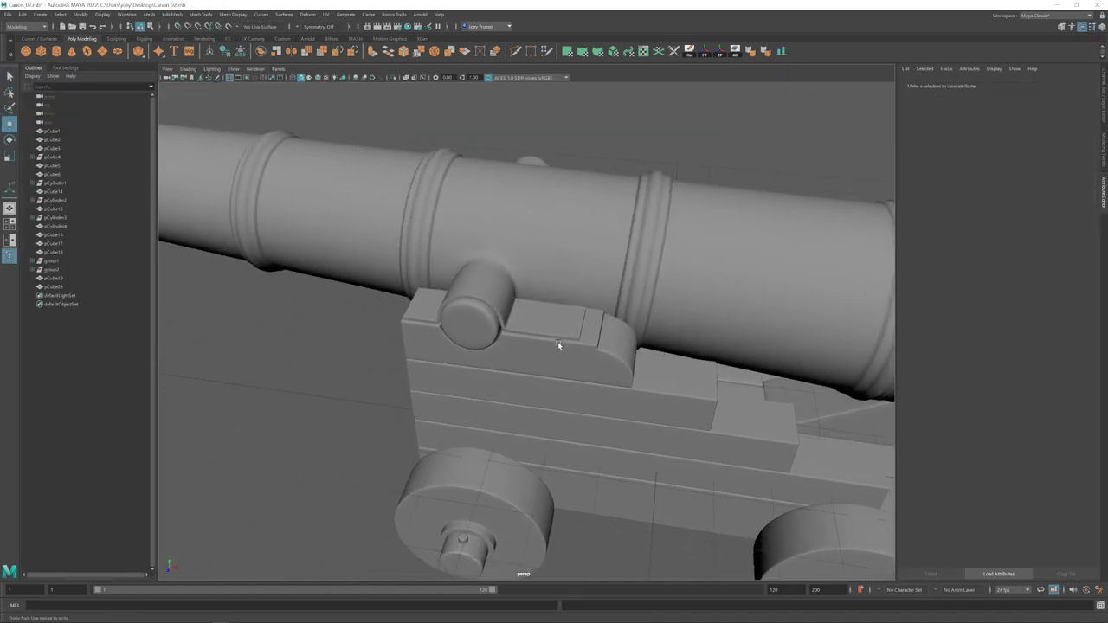
Step: Create a torus, align it to the metal strap and select it alone
{"action": "scroll", "coordinate": [557, 344], "scroll_direction": "up", "scroll_amount": 4}
{"action": "left_click", "coordinate": [86, 51]}
{"action": "left_click", "coordinate": [561, 305], "text": "shift"}
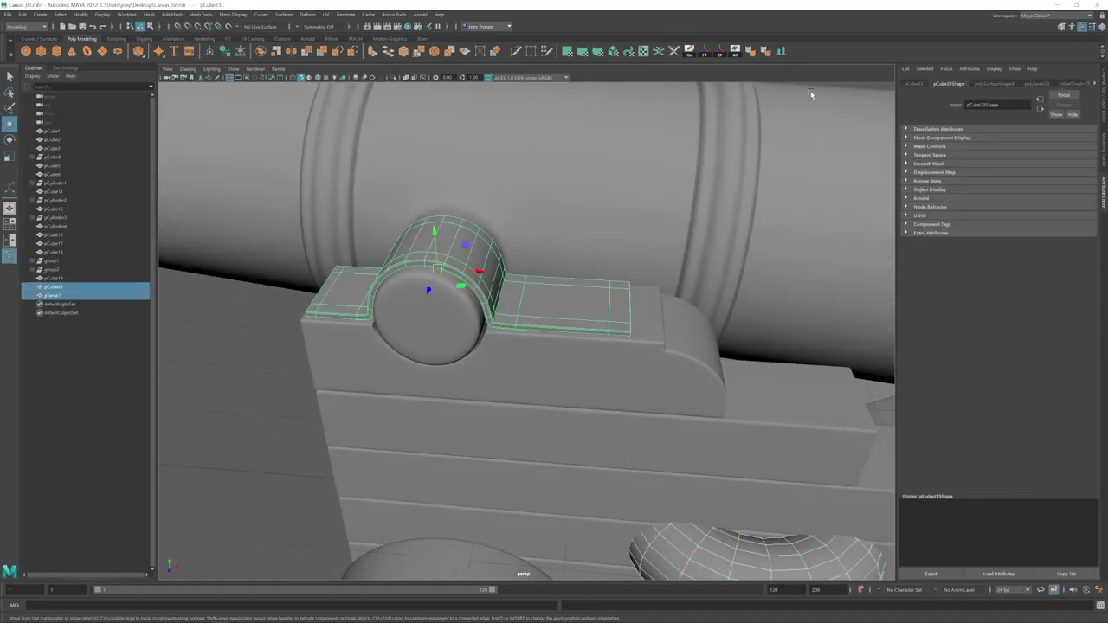
{"action": "left_click", "coordinate": [735, 51]}
{"action": "scroll", "coordinate": [523, 333], "scroll_direction": "down", "scroll_amount": 5}
{"action": "left_click", "coordinate": [523, 332]}
{"action": "left_click_drag", "start_coordinate": [523, 332], "coordinate": [490, 352], "text": "alt"}
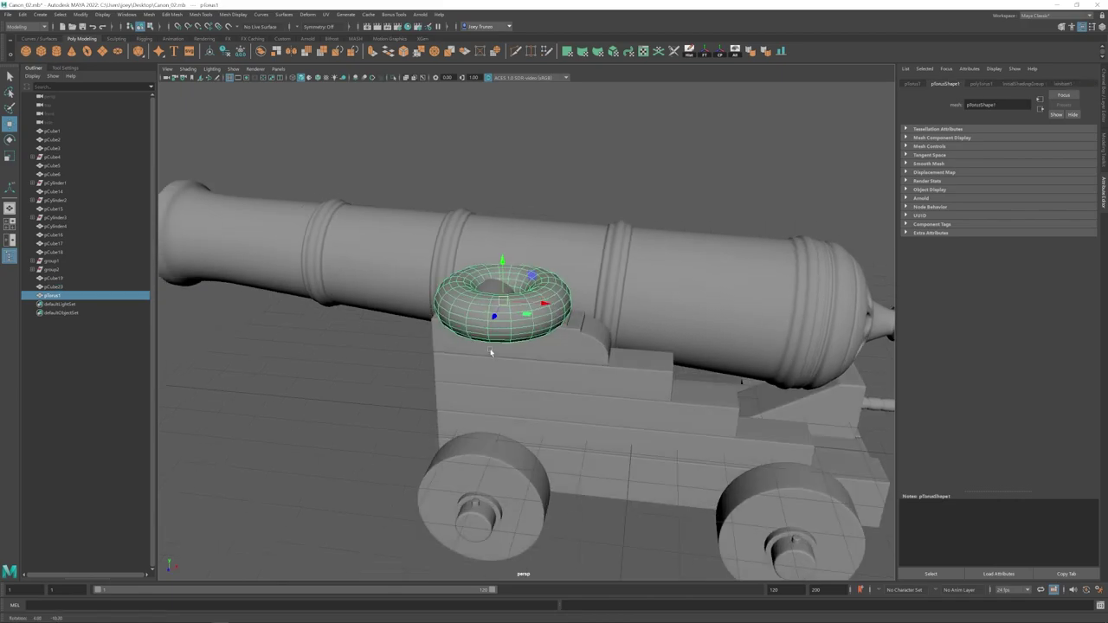
Step: Stand the torus upright, raise its radius to about 1.9 for a thinner ring and scale it down
{"action": "scroll", "coordinate": [492, 350], "scroll_direction": "up", "scroll_amount": 3}
{"action": "key", "text": "e"}
{"action": "left_click_drag", "start_coordinate": [504, 289], "coordinate": [399, 322]}
{"action": "left_click", "coordinate": [981, 84]}
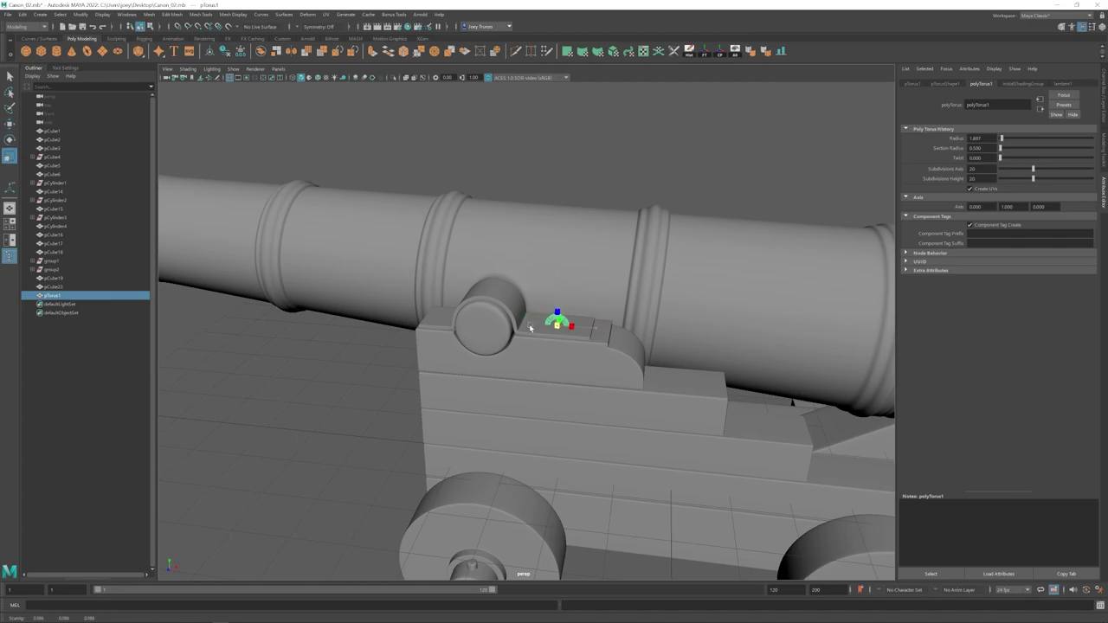
Step: Place the small ring on the strap's rear flange, just behind the trunnion
{"action": "left_click_drag", "start_coordinate": [530, 329], "coordinate": [557, 341], "text": "alt"}
{"action": "scroll", "coordinate": [557, 341], "scroll_direction": "up", "scroll_amount": 4}
{"action": "key", "text": "w"}
{"action": "left_click_drag", "start_coordinate": [597, 258], "coordinate": [551, 299]}
{"action": "scroll", "coordinate": [596, 262], "scroll_direction": "down", "scroll_amount": 4}
{"action": "left_click_drag", "start_coordinate": [561, 271], "coordinate": [572, 256]}
Step: Delete the lower half of the ring's faces, leaving an open arch
{"action": "scroll", "coordinate": [571, 256], "scroll_direction": "up", "scroll_amount": 5}
{"action": "right_click_drag", "start_coordinate": [567, 260], "coordinate": [567, 299]}
{"action": "left_click_drag", "start_coordinate": [519, 346], "coordinate": [497, 351], "text": "alt"}
{"action": "left_click_drag", "start_coordinate": [462, 365], "coordinate": [615, 280]}
{"action": "key", "text": "Delete"}
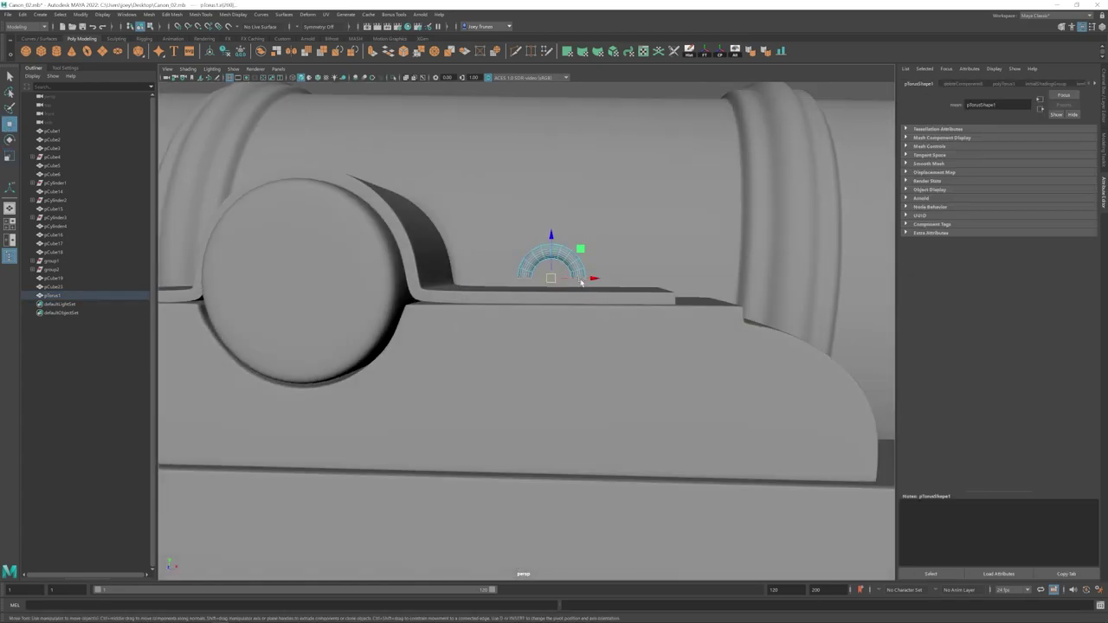
Step: Extrude the arch's open ends downward into straight legs that meet the strap's flange
{"action": "left_click_drag", "start_coordinate": [552, 236], "coordinate": [498, 325], "text": "shift"}
{"action": "right_click_drag", "start_coordinate": [526, 299], "coordinate": [558, 268]}
{"action": "scroll", "coordinate": [490, 376], "scroll_direction": "down", "scroll_amount": 6}
{"action": "scroll", "coordinate": [437, 344], "scroll_direction": "down", "scroll_amount": 3}
{"action": "left_click", "coordinate": [438, 344]}
{"action": "left_click_drag", "start_coordinate": [490, 376], "coordinate": [477, 331], "text": "alt"}
{"action": "scroll", "coordinate": [437, 345], "scroll_direction": "up", "scroll_amount": 3}
{"action": "left_click", "coordinate": [525, 327]}
{"action": "scroll", "coordinate": [497, 338], "scroll_direction": "up", "scroll_amount": 5}
{"action": "left_click", "coordinate": [551, 437]}
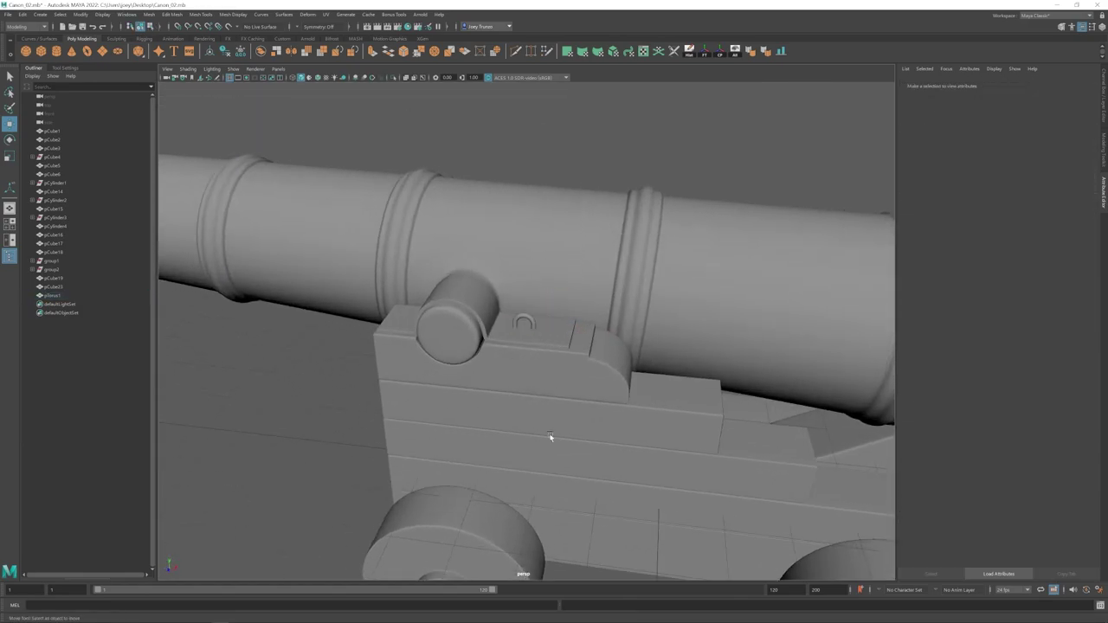
{"action": "scroll", "coordinate": [510, 343], "scroll_direction": "up", "scroll_amount": 6}
{"action": "left_click", "coordinate": [518, 258]}
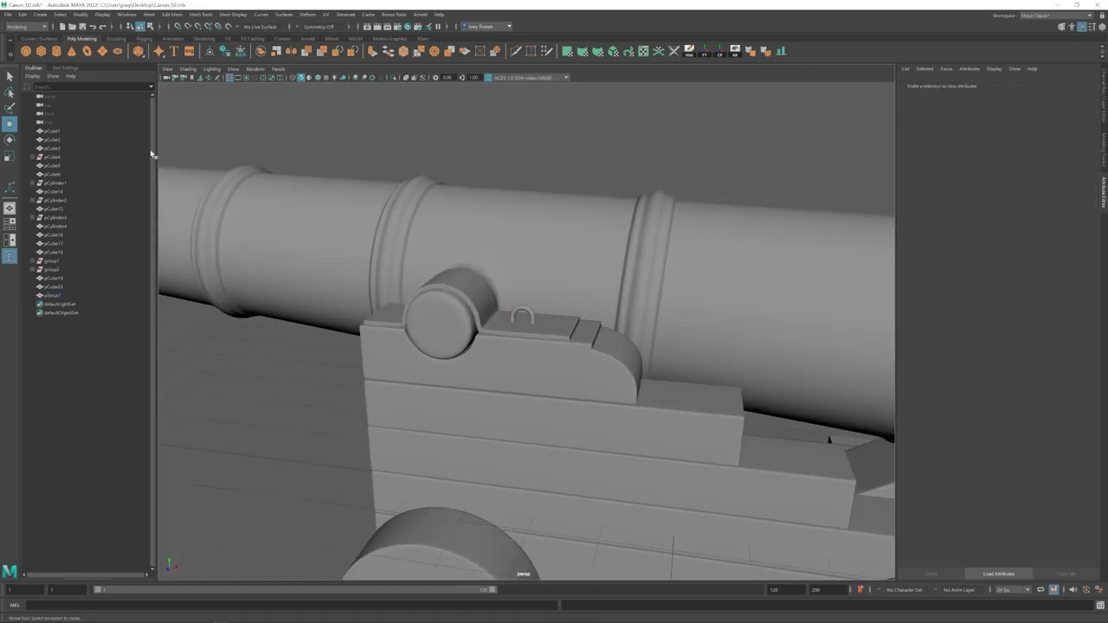
Step: Create a thin square plate and a sphere cut in half, flattened into a small dome on the plate
{"action": "left_click", "coordinate": [41, 52]}
{"action": "left_click_drag", "start_coordinate": [679, 471], "coordinate": [683, 375]}
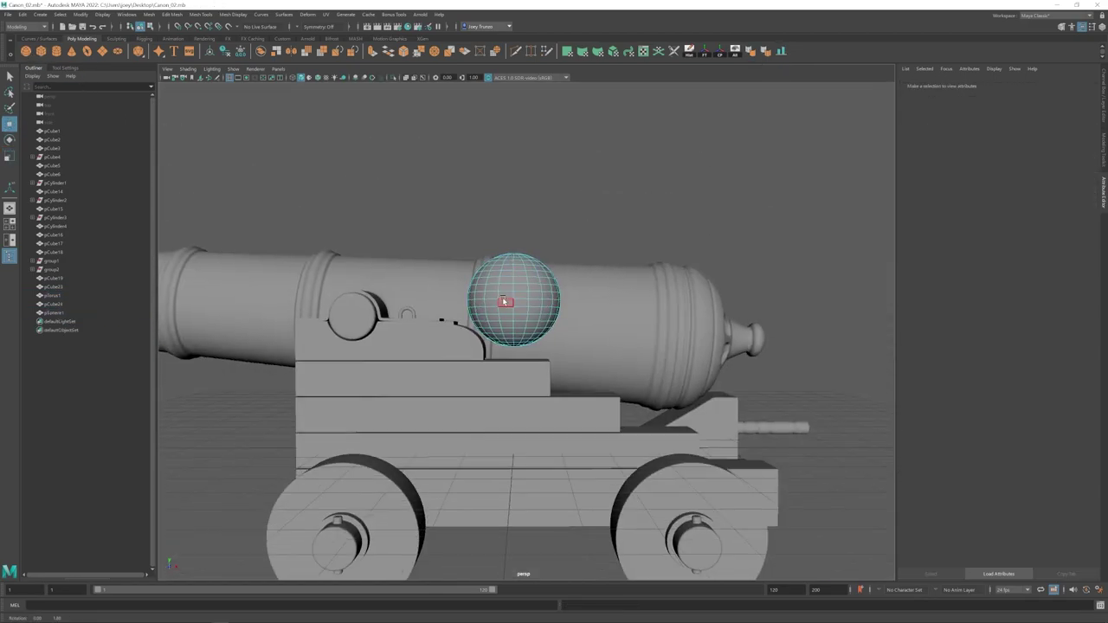
{"action": "key", "text": "space"}
{"action": "left_click_drag", "start_coordinate": [435, 427], "coordinate": [433, 429]}
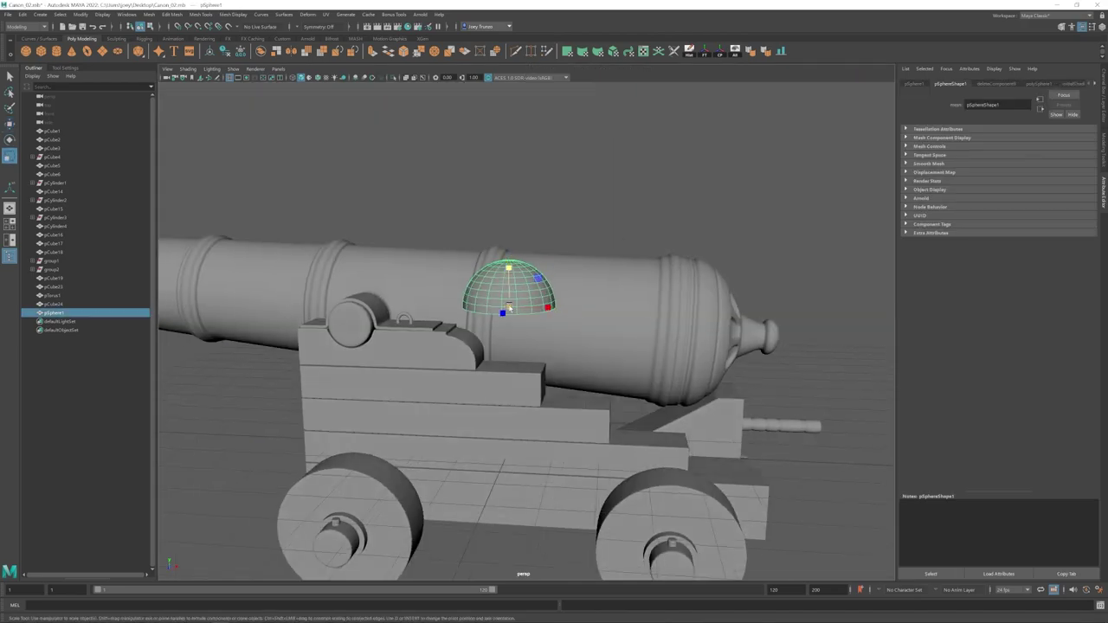
{"action": "scroll", "coordinate": [559, 275], "scroll_direction": "up", "scroll_amount": 3}
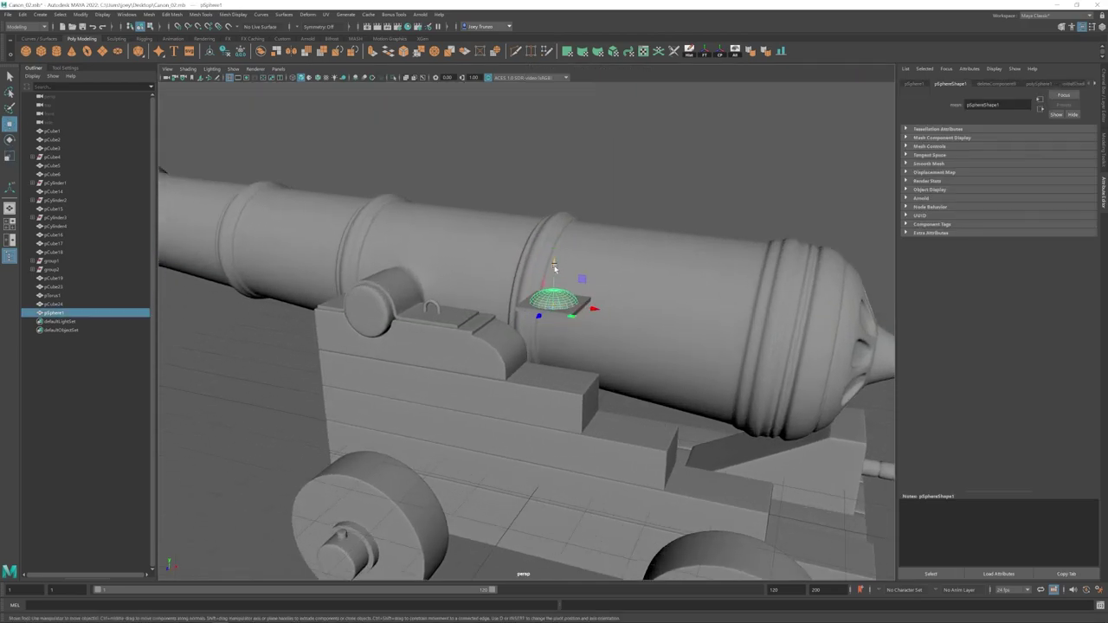
Step: Bevel the square plate's edges with 2 segments
{"action": "left_click", "coordinate": [525, 307]}
{"action": "right_click_drag", "start_coordinate": [524, 307], "coordinate": [534, 272]}
{"action": "key", "text": "r"}
{"action": "left_click", "coordinate": [171, 15]}
{"action": "left_click", "coordinate": [177, 42]}
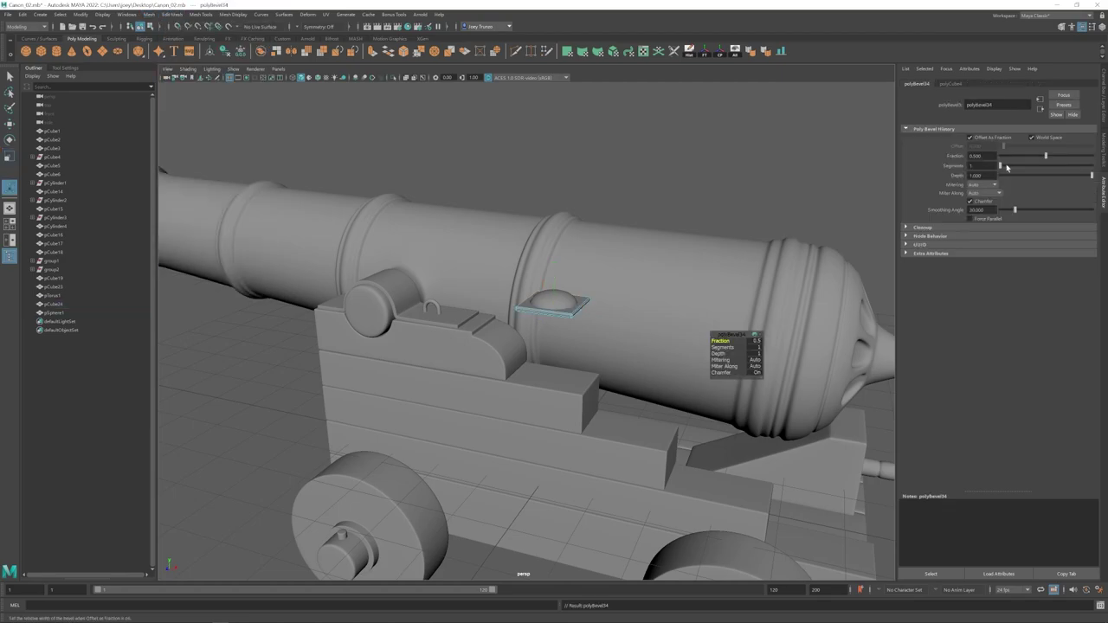
{"action": "key", "text": "w"}
{"action": "left_click", "coordinate": [675, 165]}
Step: Group the dome and square plate, shrink the group and place it on the strap behind the loop
{"action": "scroll", "coordinate": [552, 324], "scroll_direction": "down", "scroll_amount": 3}
{"action": "left_click_drag", "start_coordinate": [552, 324], "coordinate": [540, 334], "text": "alt"}
{"action": "left_click", "coordinate": [543, 317]}
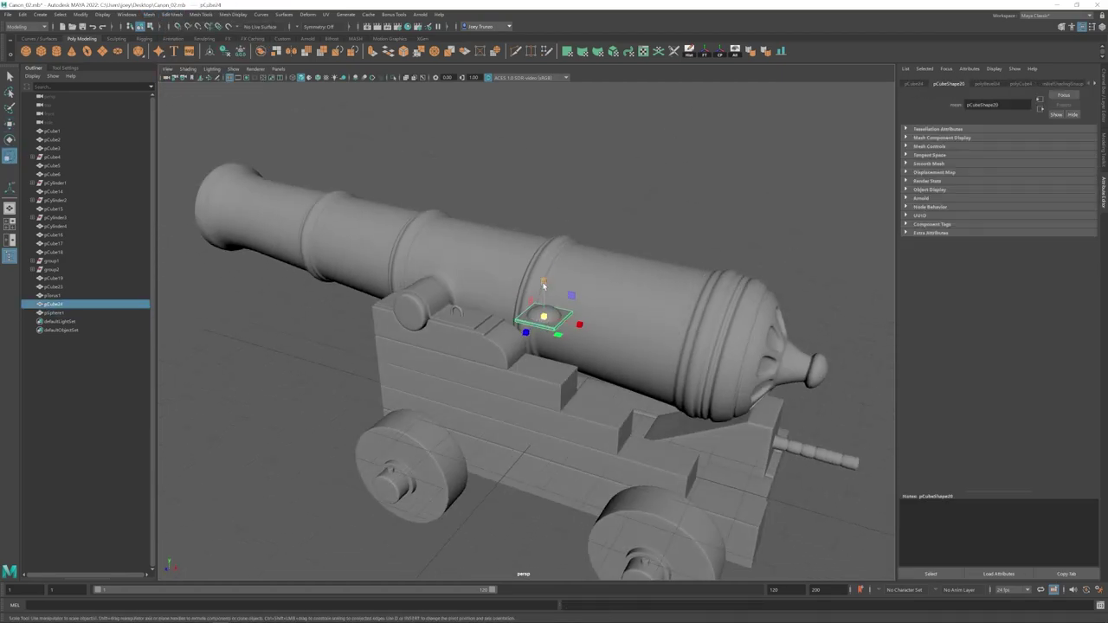
{"action": "key", "text": "ctrl+g"}
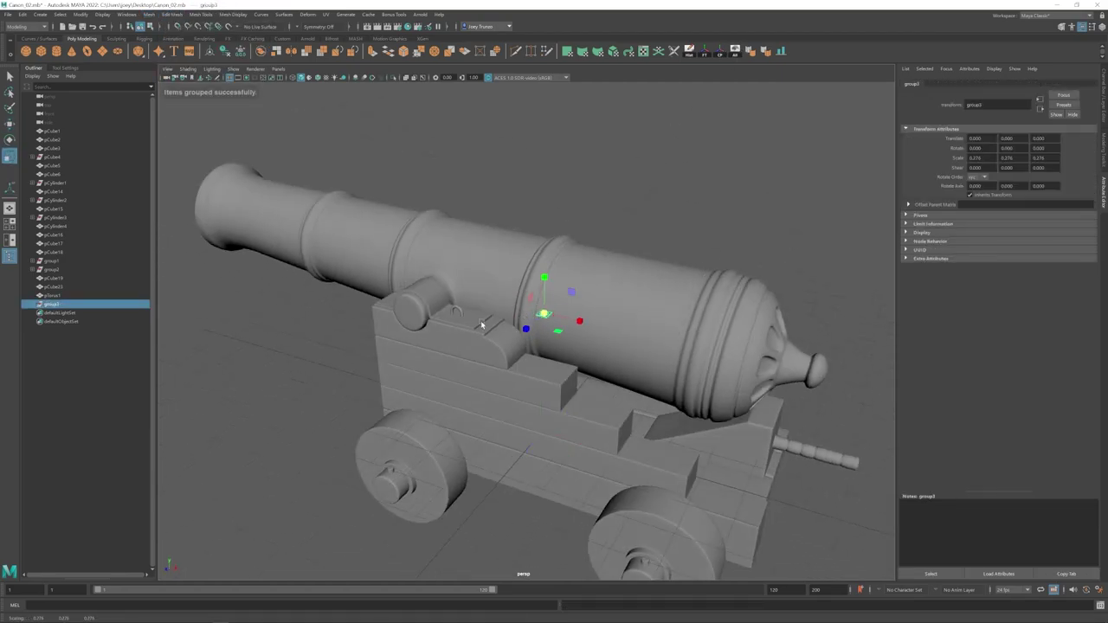
{"action": "left_click", "coordinate": [459, 310], "text": "shift"}
{"action": "scroll", "coordinate": [422, 284], "scroll_direction": "up", "scroll_amount": 5}
{"action": "left_click_drag", "start_coordinate": [399, 258], "coordinate": [399, 261]}
{"action": "left_click_drag", "start_coordinate": [400, 260], "coordinate": [438, 245], "text": "alt"}
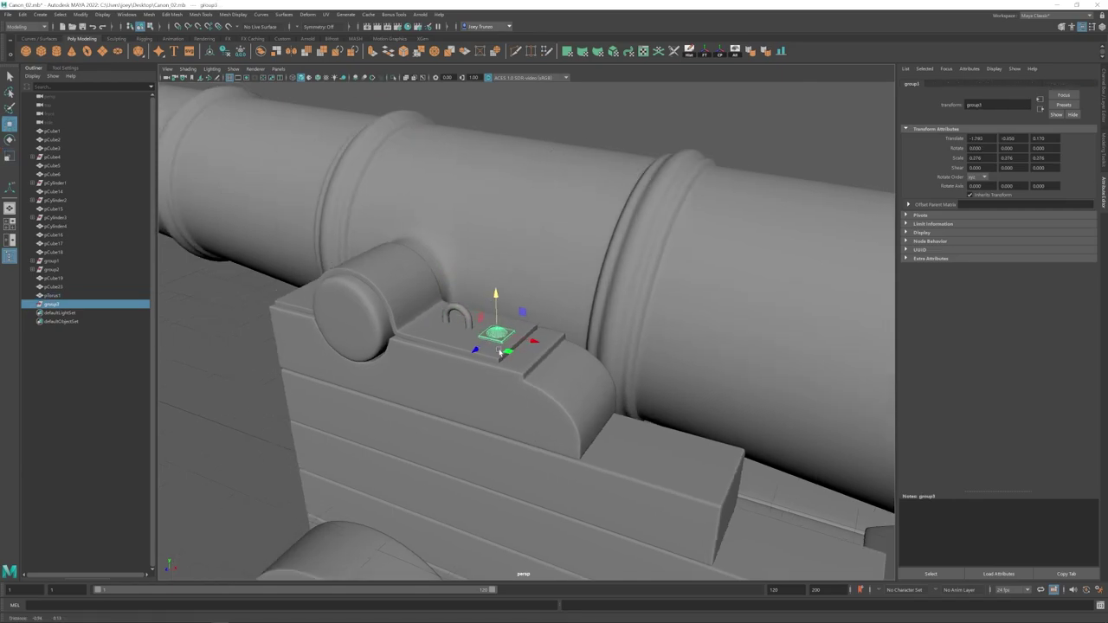
Step: Resize the square plate under the dome and rotate both parts 45 degrees about the vertical axis
{"action": "scroll", "coordinate": [438, 243], "scroll_direction": "up", "scroll_amount": 5}
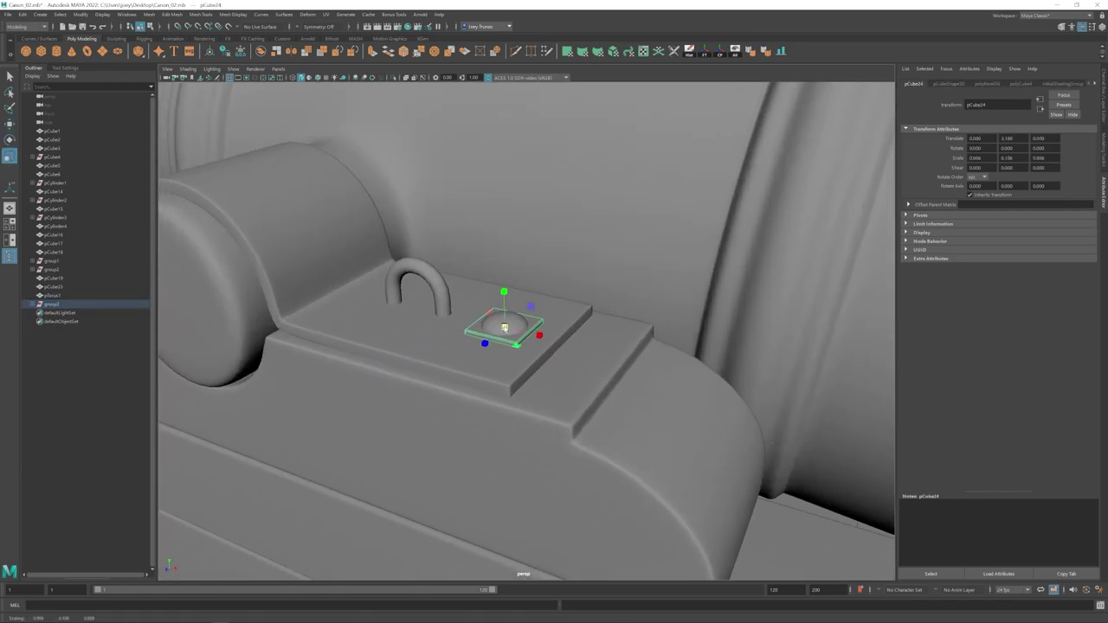
{"action": "scroll", "coordinate": [504, 326], "scroll_direction": "down", "scroll_amount": 1}
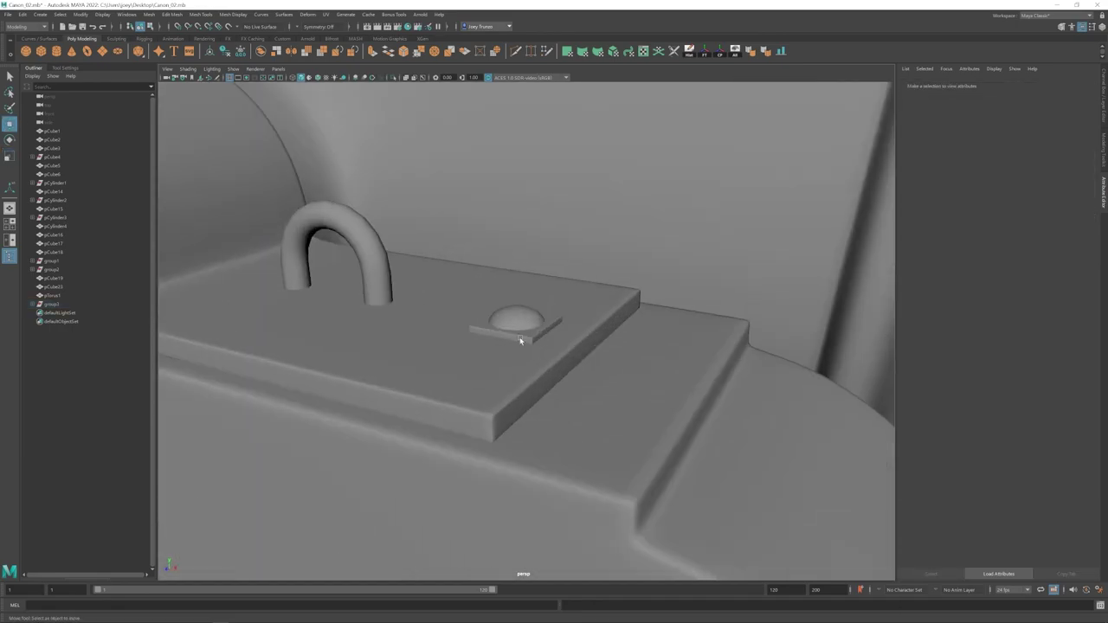
{"action": "left_click", "coordinate": [522, 339]}
{"action": "key", "text": "r"}
{"action": "left_click_drag", "start_coordinate": [522, 340], "coordinate": [504, 320], "text": "alt"}
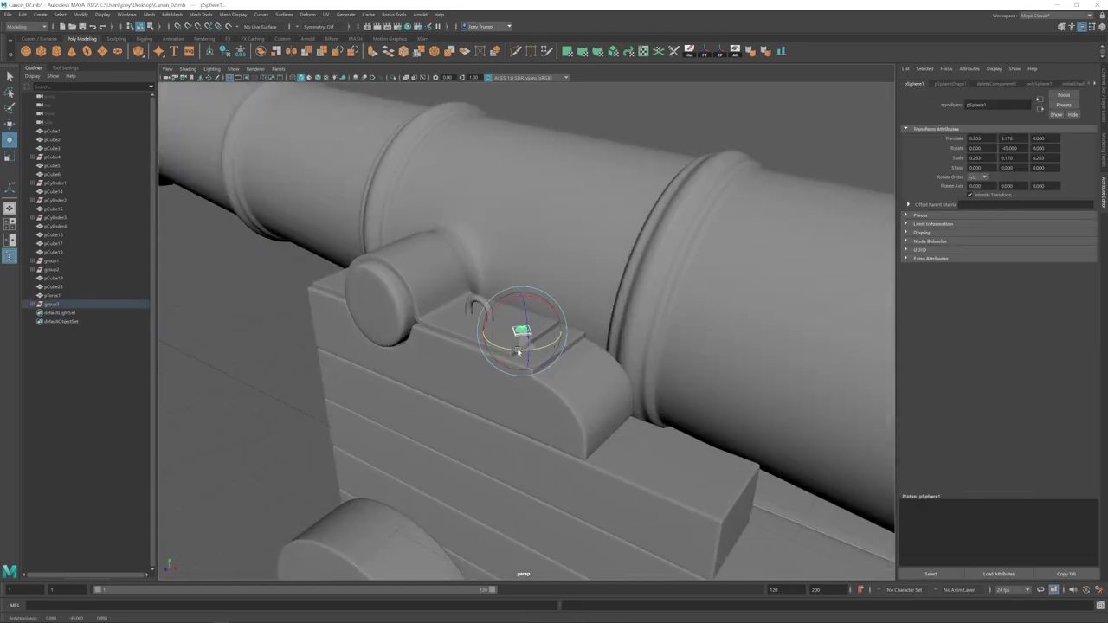
{"action": "key", "text": "w"}
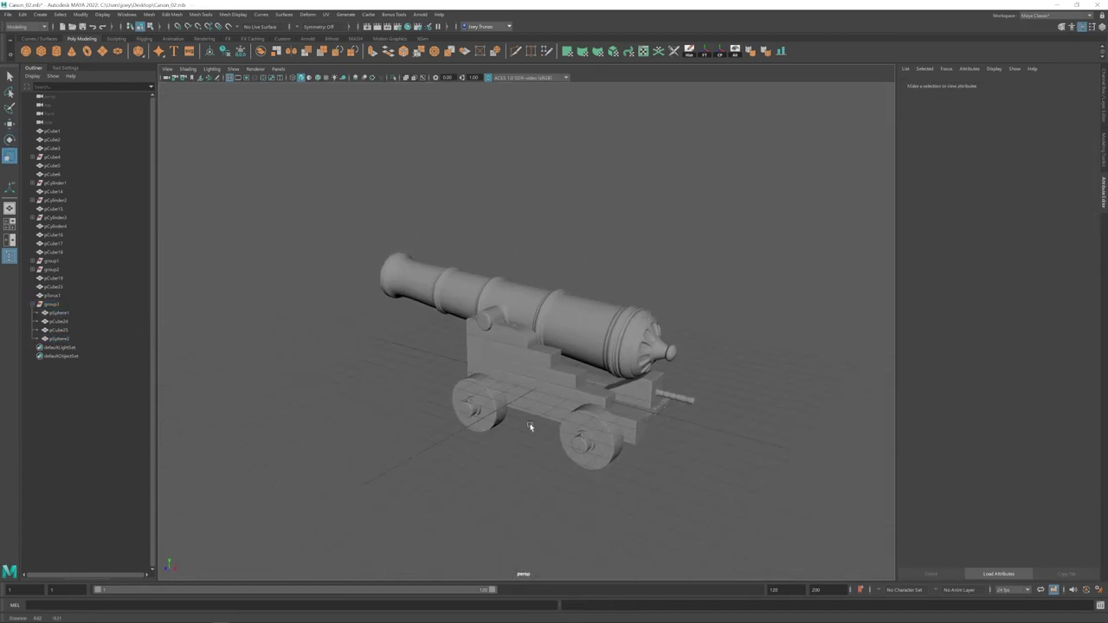
Step: Move one square plate out beside the carriage and delete the domes and the duplicate plate
{"action": "middle_click_drag", "start_coordinate": [530, 425], "coordinate": [511, 411], "text": "alt"}
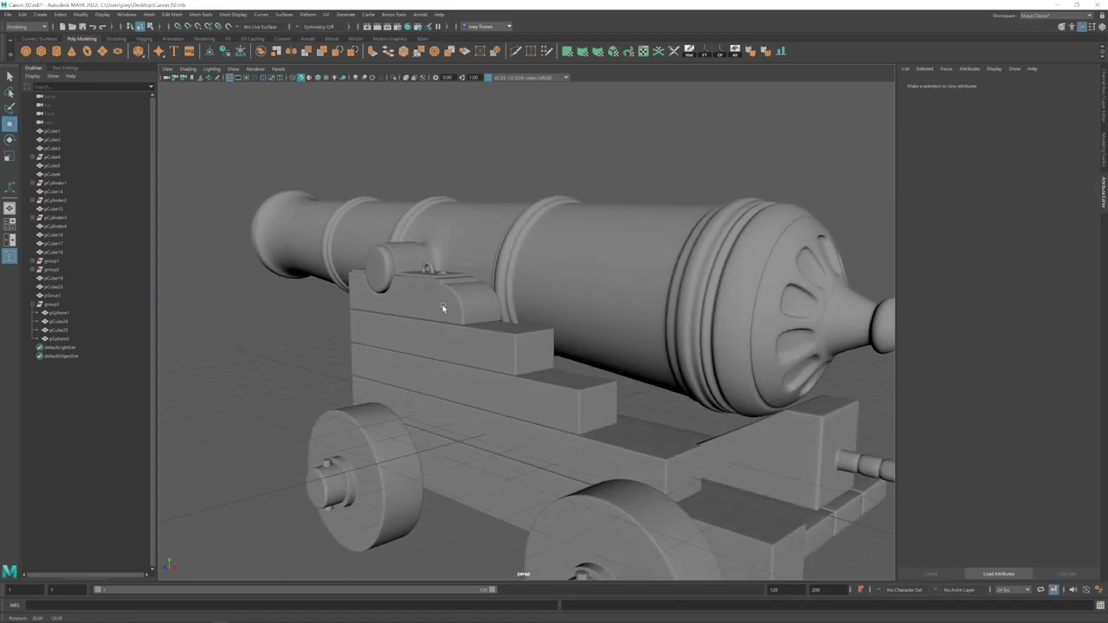
{"action": "left_click_drag", "start_coordinate": [456, 308], "coordinate": [511, 329], "text": "alt"}
{"action": "right_click_drag", "start_coordinate": [510, 329], "coordinate": [556, 309], "text": "alt"}
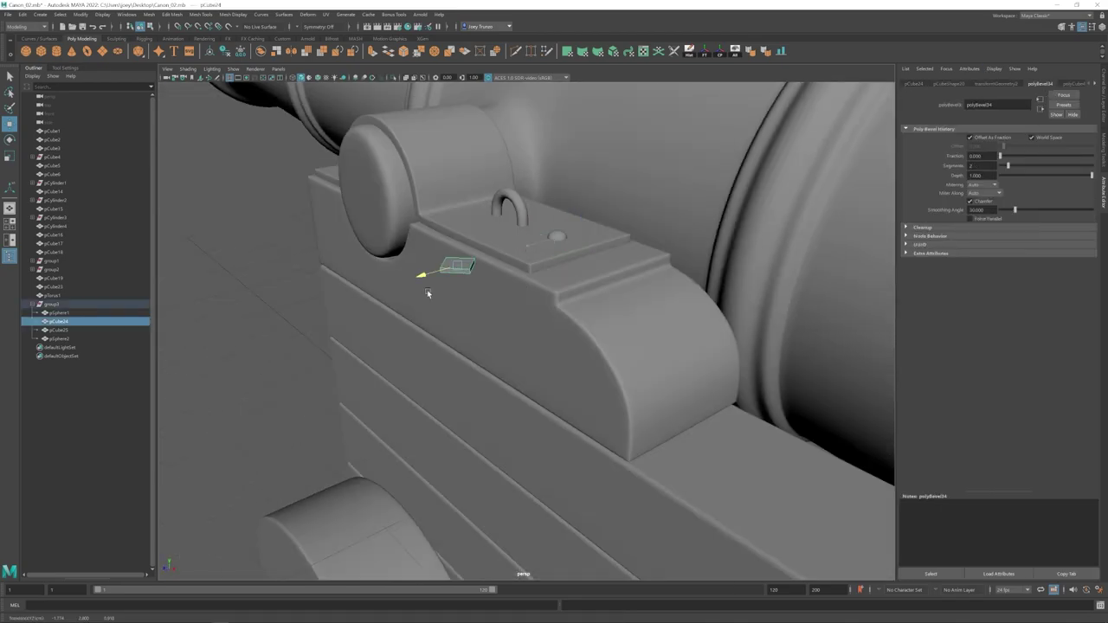
{"action": "left_click", "coordinate": [521, 257]}
{"action": "key", "text": "Delete"}
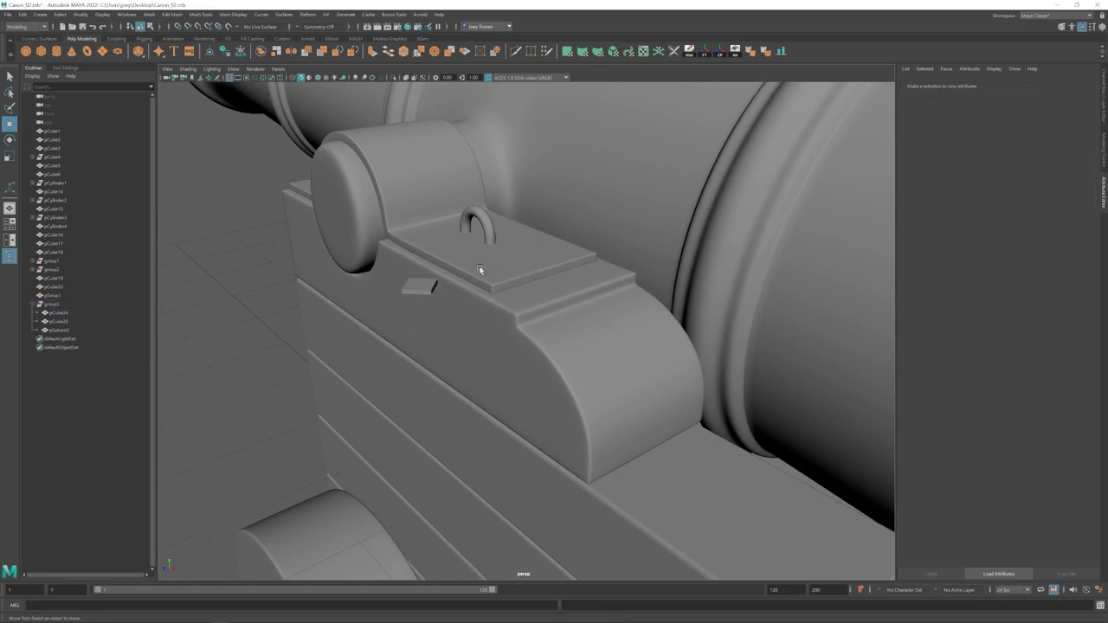
{"action": "left_click_drag", "start_coordinate": [413, 296], "coordinate": [489, 264], "text": "alt"}
{"action": "key", "text": "q"}
{"action": "left_click_drag", "start_coordinate": [371, 258], "coordinate": [334, 234]}
{"action": "key", "text": "Delete"}
{"action": "left_click_drag", "start_coordinate": [559, 314], "coordinate": [496, 346], "text": "alt"}
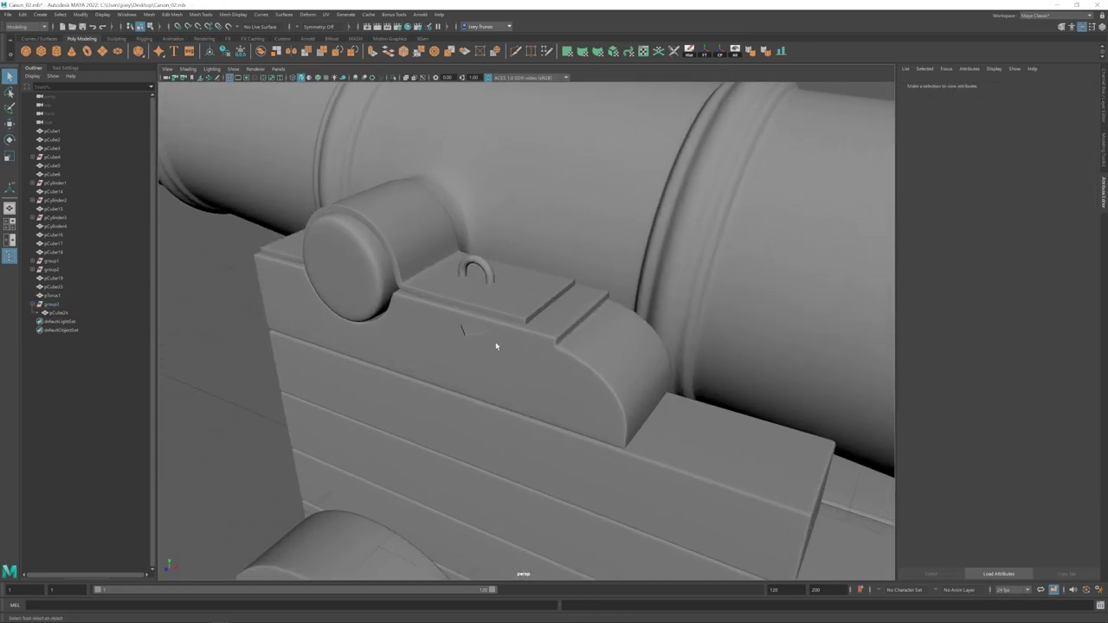
Step: Create a cylinder aligned to the remaining square plate and flatten it into a thin disc
{"action": "left_click", "coordinate": [56, 51]}
{"action": "left_click", "coordinate": [467, 331], "text": "shift"}
{"action": "scroll", "coordinate": [519, 300], "scroll_direction": "down", "scroll_amount": 2}
{"action": "key", "text": "r"}
{"action": "left_click_drag", "start_coordinate": [485, 279], "coordinate": [483, 335]}
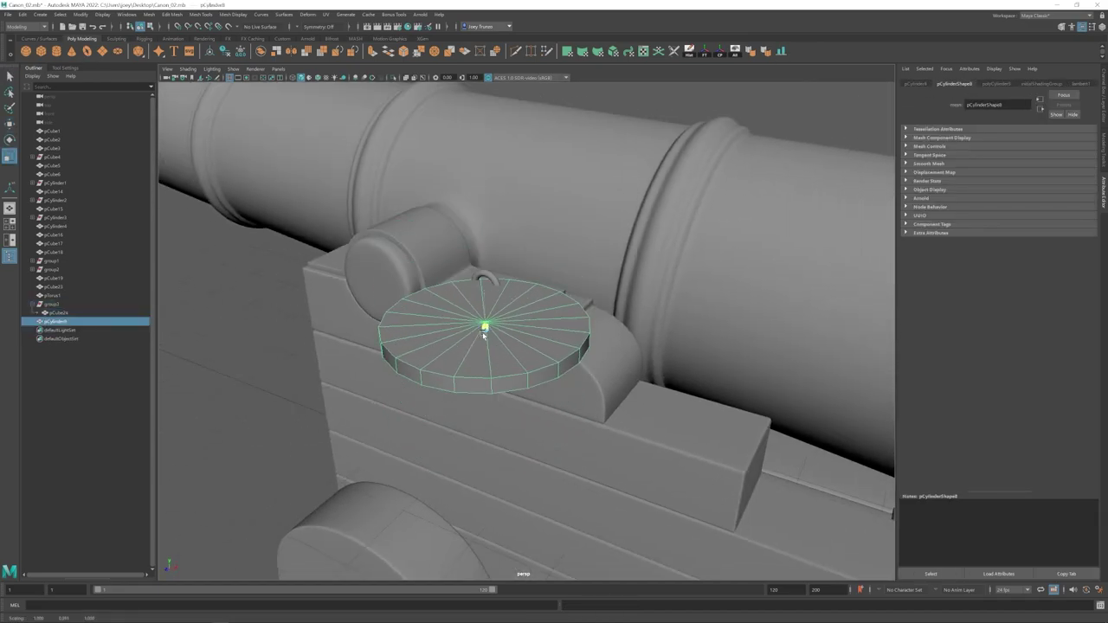
Step: Duplicate the disc, set the copy's axis subdivisions to 6 and raise the hexagon above the round washer
{"action": "left_click", "coordinate": [996, 84]}
{"action": "left_click_drag", "start_coordinate": [981, 159], "coordinate": [934, 161]}
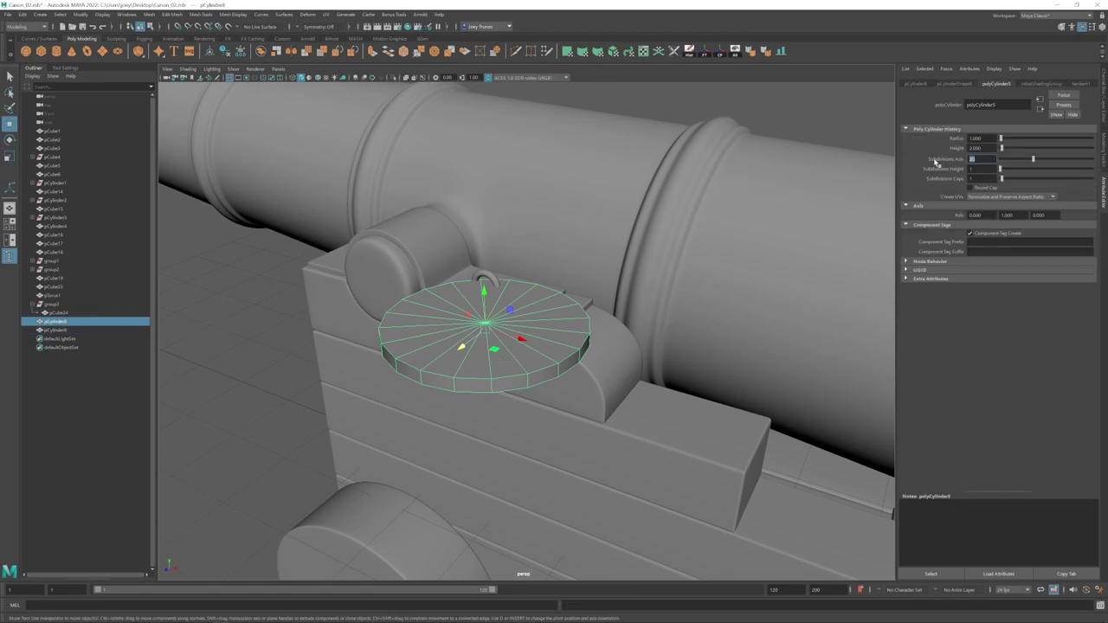
{"action": "right_click_drag", "start_coordinate": [535, 325], "coordinate": [573, 296]}
{"action": "left_click", "coordinate": [463, 325]}
{"action": "key", "text": "w"}
{"action": "left_click_drag", "start_coordinate": [484, 295], "coordinate": [484, 293]}
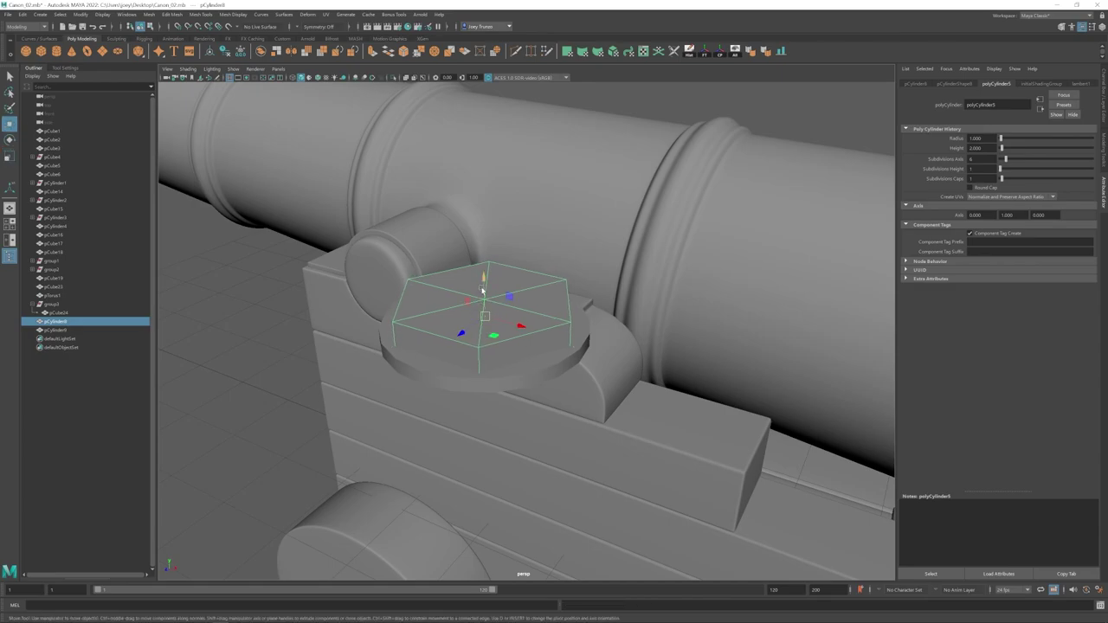
Step: Scale the hexagonal nut to fit the round washer and bevel the washer's rim edge
{"action": "scroll", "coordinate": [487, 286], "scroll_direction": "down", "scroll_amount": 3}
{"action": "left_click", "coordinate": [503, 344]}
{"action": "key", "text": "r"}
{"action": "mouse_move", "coordinate": [482, 293]}
{"action": "left_mouse_down", "text": "alt"}
{"action": "mouse_move", "coordinate": [485, 273]}
{"action": "mouse_move", "coordinate": [496, 278]}
{"action": "left_mouse_up", "text": "alt"}
{"action": "right_click_drag", "start_coordinate": [528, 339], "coordinate": [488, 294]}
{"action": "double_click", "coordinate": [528, 333]}
{"action": "key", "text": "ctrl+b"}
{"action": "key", "text": "w"}
Step: Bevel the hexagonal nut's edges with 2 segments and a fraction of about 0.245
{"action": "left_click", "coordinate": [514, 303]}
{"action": "left_click", "coordinate": [487, 296]}
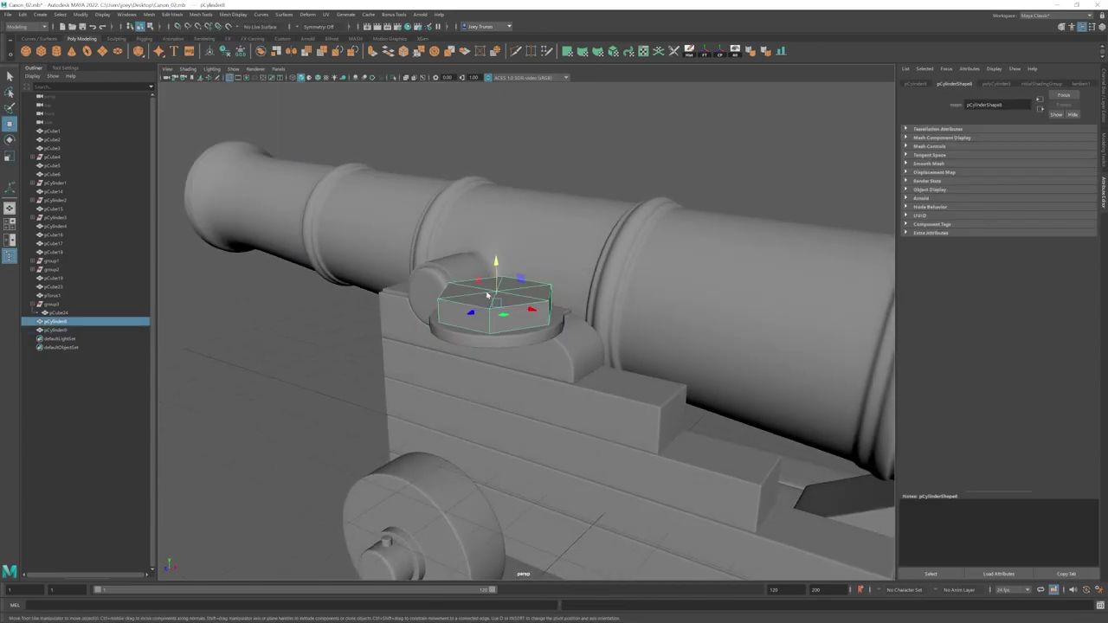
{"action": "left_click_drag", "start_coordinate": [1001, 165], "coordinate": [1009, 165]}
{"action": "left_click_drag", "start_coordinate": [1046, 156], "coordinate": [1021, 157]}
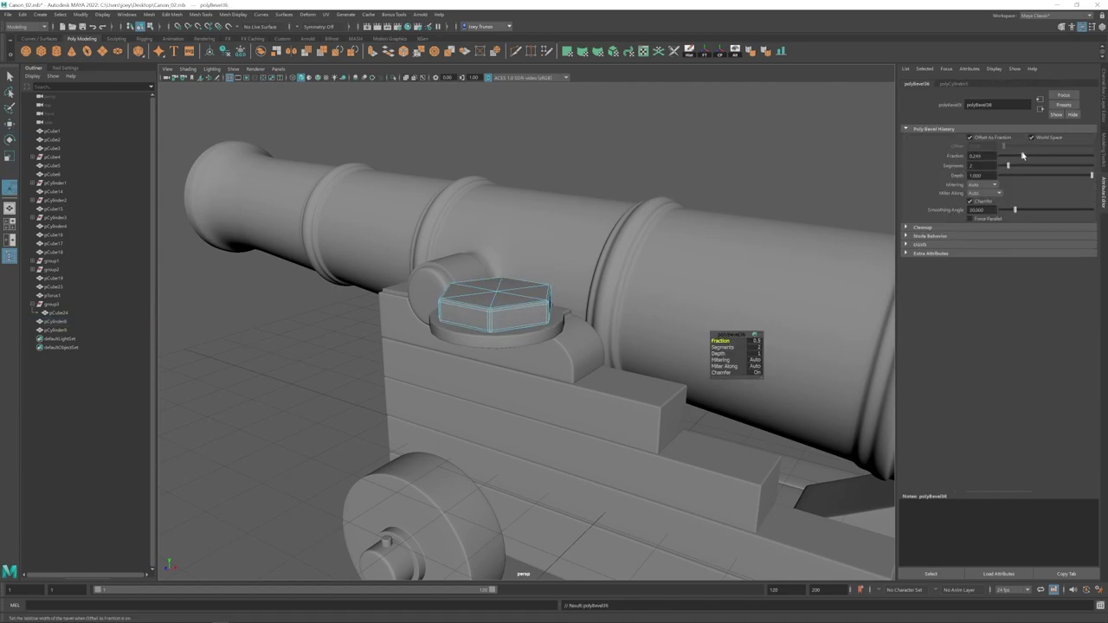
{"action": "key", "text": "w"}
{"action": "right_click_drag", "start_coordinate": [475, 322], "coordinate": [498, 305]}
Step: Group the nut and washer, scale the group down and seat it on the strap's rear flange behind the loop
{"action": "scroll", "coordinate": [494, 331], "scroll_direction": "down", "scroll_amount": 1}
{"action": "key", "text": "ctrl+g"}
{"action": "key", "text": "r"}
{"action": "left_click_drag", "start_coordinate": [499, 318], "coordinate": [440, 318]}
{"action": "left_click_drag", "start_coordinate": [576, 260], "coordinate": [554, 276], "text": "alt"}
{"action": "scroll", "coordinate": [525, 282], "scroll_direction": "up", "scroll_amount": 4}
{"action": "key", "text": "r"}
{"action": "key", "text": "w"}
{"action": "mouse_move", "coordinate": [526, 282]}
{"action": "left_mouse_down"}
{"action": "mouse_move", "coordinate": [507, 282]}
{"action": "mouse_move", "coordinate": [526, 277]}
{"action": "left_mouse_up"}
Step: Adjust the hexagonal nut's size and height so it sits on the washer
{"action": "scroll", "coordinate": [526, 286], "scroll_direction": "down", "scroll_amount": 6}
{"action": "left_click", "coordinate": [352, 389]}
{"action": "scroll", "coordinate": [581, 413], "scroll_direction": "up", "scroll_amount": 4}
{"action": "left_click_drag", "start_coordinate": [581, 413], "coordinate": [527, 312], "text": "alt"}
{"action": "scroll", "coordinate": [527, 311], "scroll_direction": "up", "scroll_amount": 10}
{"action": "left_click", "coordinate": [528, 368]}
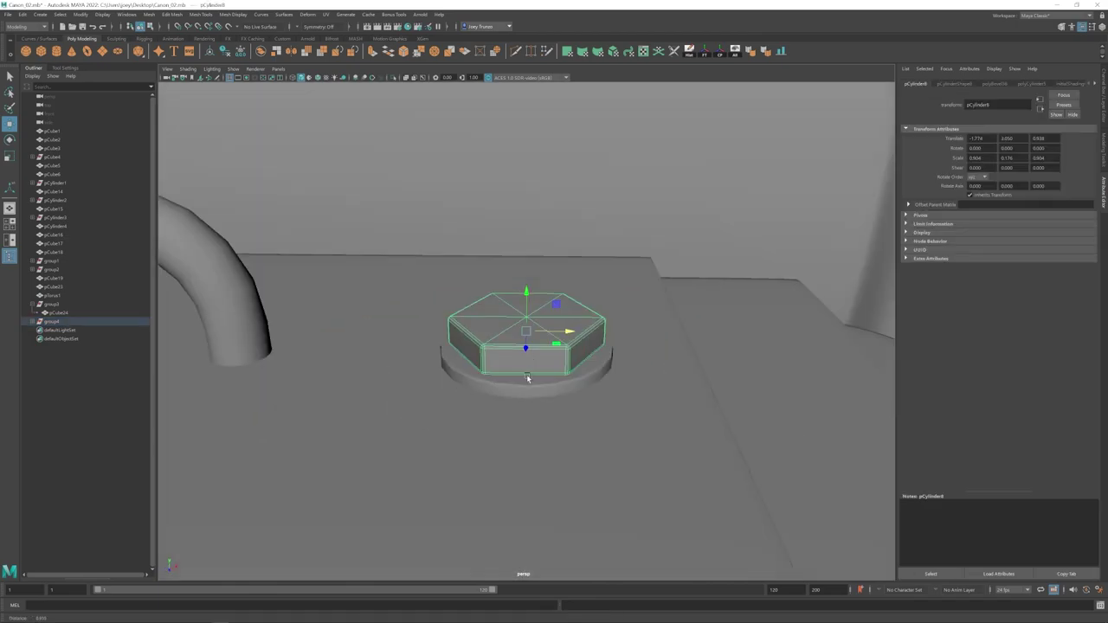
{"action": "key", "text": "r"}
{"action": "key", "text": "w"}
{"action": "left_click_drag", "start_coordinate": [527, 378], "coordinate": [526, 297], "text": "alt"}
{"action": "left_click_drag", "start_coordinate": [526, 297], "coordinate": [537, 443], "text": "alt"}
{"action": "scroll", "coordinate": [537, 443], "scroll_direction": "down", "scroll_amount": 8}
Step: Duplicate the nut and washer group and move the copy onto the strap's front flange
{"action": "key", "text": "Up"}
{"action": "left_click", "coordinate": [571, 452], "text": "shift"}
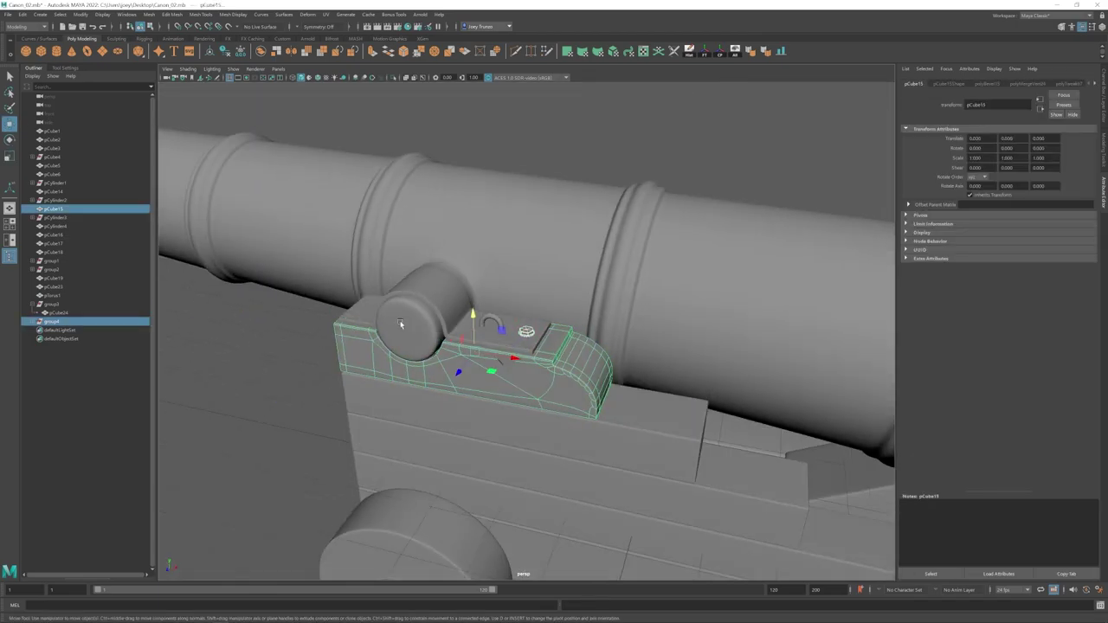
{"action": "left_click_drag", "start_coordinate": [570, 339], "coordinate": [381, 316]}
{"action": "left_click_drag", "start_coordinate": [381, 316], "coordinate": [462, 339], "text": "alt"}
{"action": "left_click", "coordinate": [371, 391]}
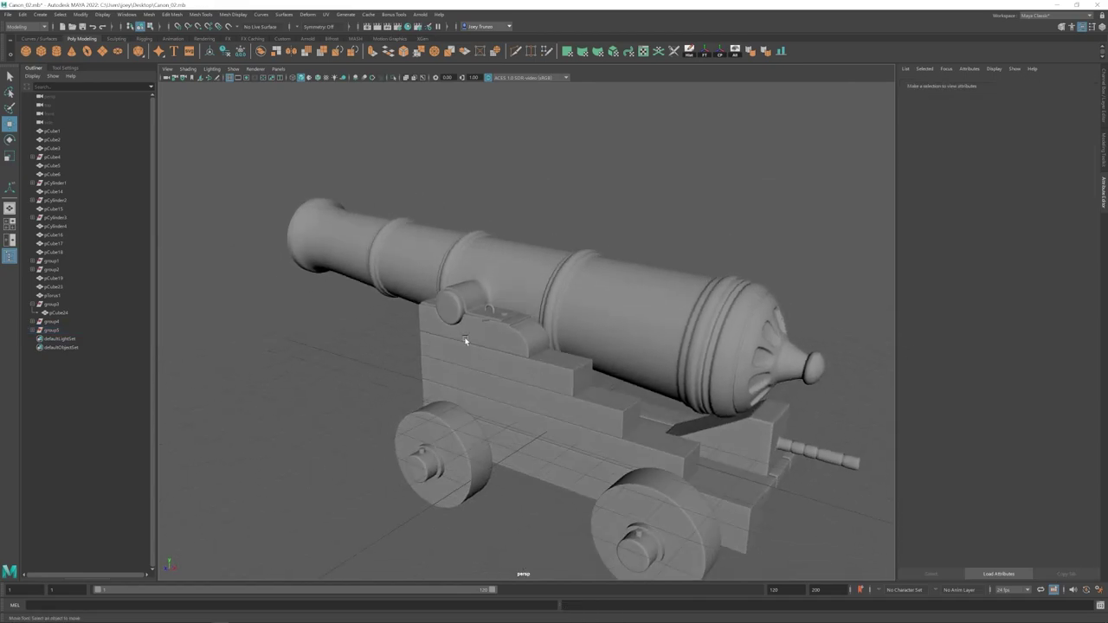
Step: Rotate the leftover square plate 90 degrees to stand upright and enlarge it to a scale of 2.037
{"action": "scroll", "coordinate": [462, 339], "scroll_direction": "up", "scroll_amount": 6}
{"action": "left_click", "coordinate": [586, 313]}
{"action": "key", "text": "e"}
{"action": "key", "text": "f"}
{"action": "left_click_drag", "start_coordinate": [561, 324], "coordinate": [519, 355], "text": "alt"}
{"action": "left_click_drag", "start_coordinate": [495, 324], "coordinate": [593, 299]}
{"action": "scroll", "coordinate": [502, 310], "scroll_direction": "down", "scroll_amount": 8}
{"action": "key", "text": "r"}
{"action": "left_click_drag", "start_coordinate": [594, 299], "coordinate": [576, 314], "text": "alt"}
Step: Place the diamond-shaped plate flat against the carriage's outer side, near the front edge below the strap
{"action": "middle_click_drag", "start_coordinate": [576, 313], "coordinate": [714, 303], "text": "alt"}
{"action": "key", "text": "w"}
{"action": "left_click_drag", "start_coordinate": [706, 274], "coordinate": [736, 294]}
{"action": "left_click_drag", "start_coordinate": [545, 274], "coordinate": [541, 273]}
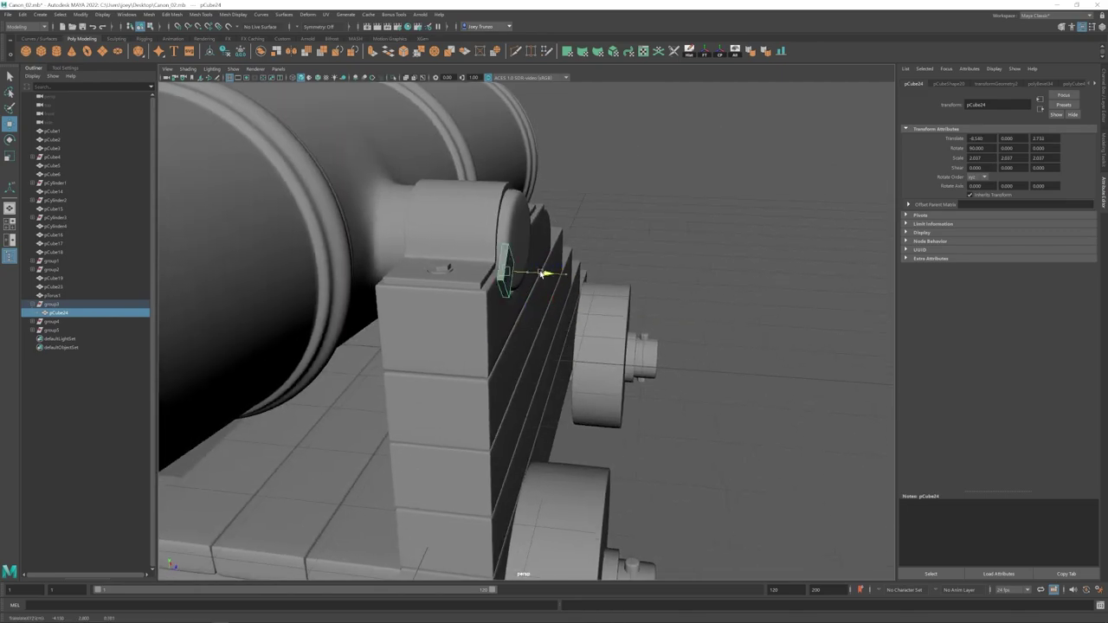
{"action": "left_click_drag", "start_coordinate": [499, 310], "coordinate": [499, 339]}
{"action": "left_click_drag", "start_coordinate": [684, 394], "coordinate": [557, 383], "text": "alt"}
{"action": "middle_click_drag", "start_coordinate": [557, 383], "coordinate": [555, 346], "text": "alt"}
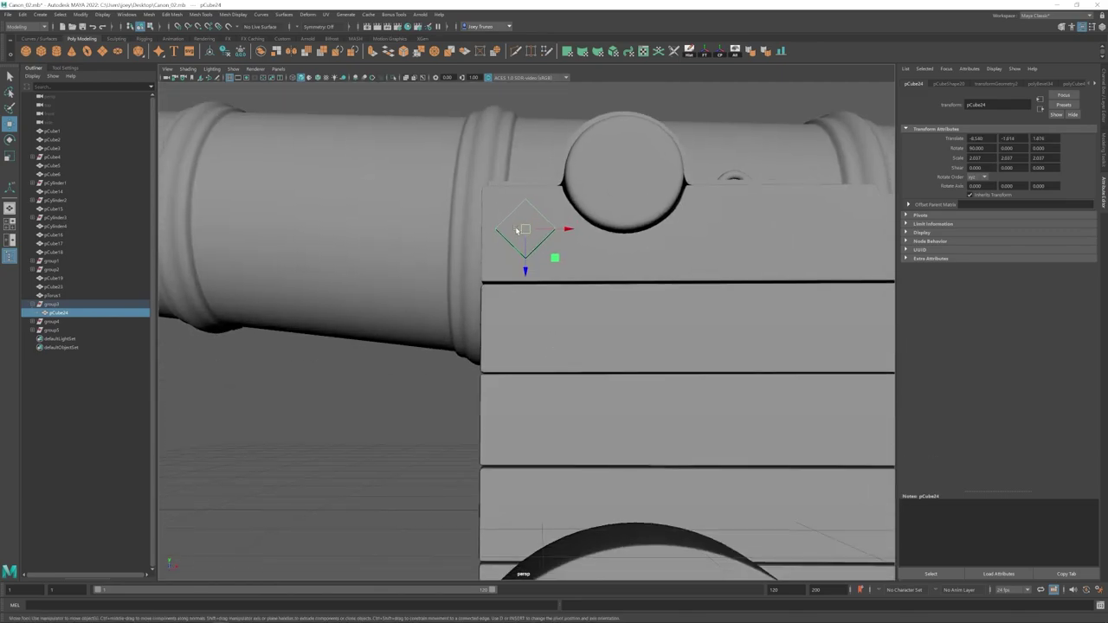
Step: Extrude the diamond plate's lower faces downward twice, narrowing them into a neck and flaring them out again below it
{"action": "right_click_drag", "start_coordinate": [511, 231], "coordinate": [510, 261]}
{"action": "left_click", "coordinate": [511, 244]}
{"action": "key", "text": "ctrl+e"}
{"action": "left_click_drag", "start_coordinate": [539, 248], "coordinate": [522, 316]}
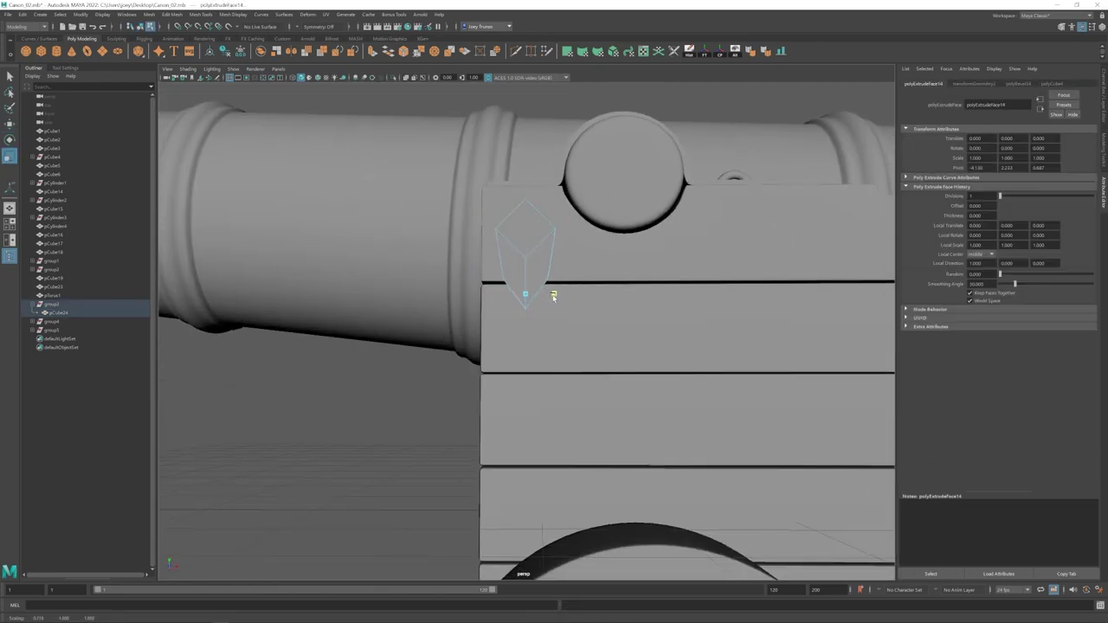
{"action": "mouse_move", "coordinate": [546, 274]}
{"action": "left_mouse_down", "text": "alt"}
{"action": "mouse_move", "coordinate": [574, 287]}
{"action": "mouse_move", "coordinate": [533, 278]}
{"action": "mouse_move", "coordinate": [558, 259]}
{"action": "left_mouse_up", "text": "alt"}
{"action": "key", "text": "ctrl+e"}
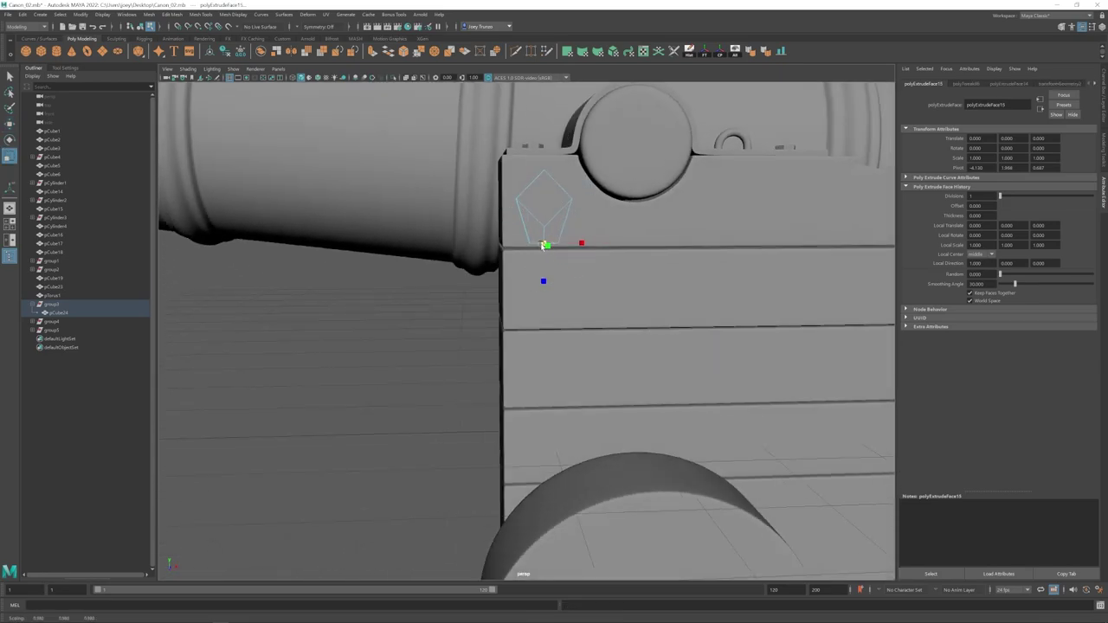
{"action": "left_click_drag", "start_coordinate": [546, 303], "coordinate": [547, 318]}
{"action": "scroll", "coordinate": [546, 318], "scroll_direction": "down", "scroll_amount": 3}
{"action": "middle_click_drag", "start_coordinate": [546, 318], "coordinate": [546, 290], "text": "alt"}
Step: Extrude the plate's bottom faces down the carriage side to form a long strip reaching behind the front wheel
{"action": "key", "text": "ctrl+e"}
{"action": "left_click_drag", "start_coordinate": [537, 284], "coordinate": [539, 486]}
{"action": "left_click_drag", "start_coordinate": [238, 302], "coordinate": [416, 301], "text": "alt"}
{"action": "middle_click_drag", "start_coordinate": [416, 301], "coordinate": [433, 221], "text": "alt"}
{"action": "left_click_drag", "start_coordinate": [539, 405], "coordinate": [527, 433], "text": "alt"}
{"action": "scroll", "coordinate": [554, 372], "scroll_direction": "down", "scroll_amount": 3}
Step: Adjust the vertices along one side of the strip in an orthographic view to straighten its outline
{"action": "left_click", "coordinate": [569, 356]}
{"action": "key", "text": "r"}
{"action": "left_click_drag", "start_coordinate": [569, 377], "coordinate": [601, 364], "text": "alt"}
{"action": "right_click", "coordinate": [566, 322]}
{"action": "right_click_drag", "start_coordinate": [567, 326], "coordinate": [523, 321]}
{"action": "key", "text": "space"}
{"action": "key", "text": "space"}
{"action": "middle_click_drag", "start_coordinate": [695, 390], "coordinate": [733, 392], "text": "alt"}
{"action": "scroll", "coordinate": [733, 392], "scroll_direction": "down", "scroll_amount": 4}
{"action": "left_click_drag", "start_coordinate": [524, 251], "coordinate": [587, 501]}
{"action": "left_click_drag", "start_coordinate": [503, 372], "coordinate": [519, 374]}
{"action": "key", "text": "space"}
{"action": "key", "text": "space"}
{"action": "right_click_drag", "start_coordinate": [597, 303], "coordinate": [639, 273]}
{"action": "key", "text": "w"}
{"action": "left_click_drag", "start_coordinate": [710, 290], "coordinate": [572, 323], "text": "alt"}
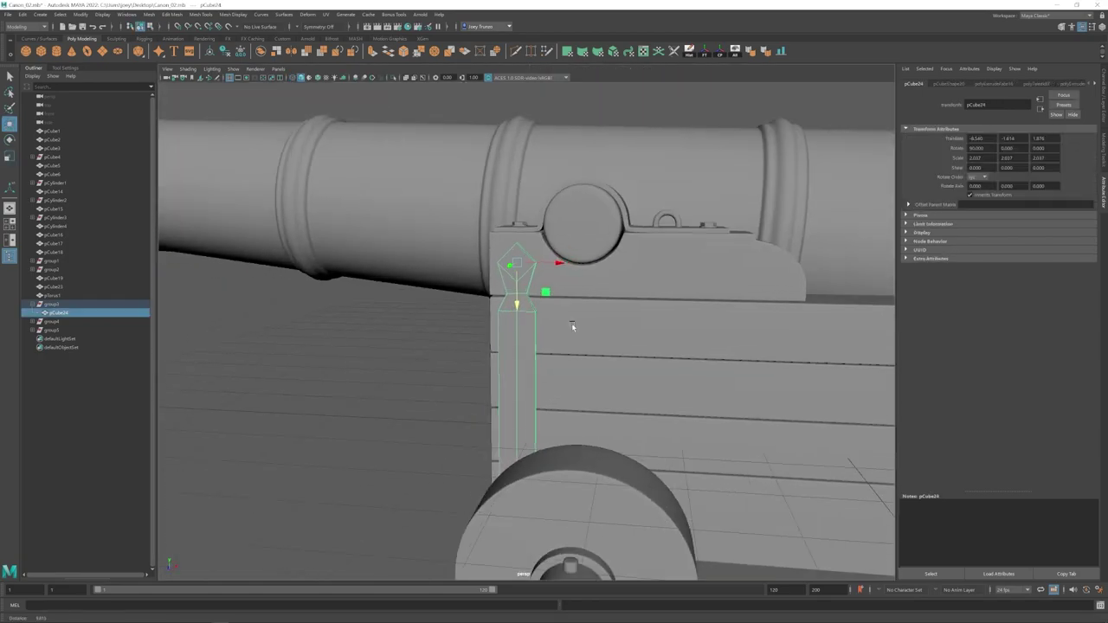
Step: Level the diamond's central vertices with its side corners, and raise and narrow the row of neck vertices
{"action": "scroll", "coordinate": [563, 316], "scroll_direction": "up", "scroll_amount": 4}
{"action": "right_click_drag", "start_coordinate": [514, 267], "coordinate": [472, 266]}
{"action": "left_click", "coordinate": [514, 263]}
{"action": "left_click_drag", "start_coordinate": [514, 303], "coordinate": [518, 275]}
{"action": "scroll", "coordinate": [530, 275], "scroll_direction": "up", "scroll_amount": 3}
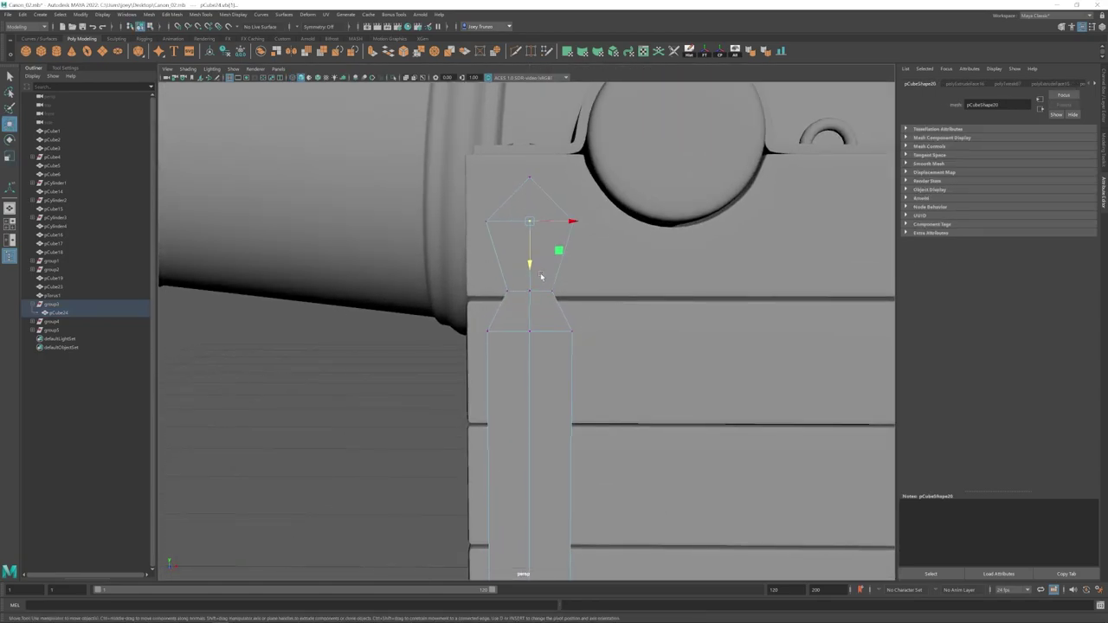
{"action": "middle_click_drag", "start_coordinate": [539, 274], "coordinate": [528, 258], "text": "alt"}
{"action": "left_click_drag", "start_coordinate": [481, 257], "coordinate": [557, 283]}
{"action": "left_click_drag", "start_coordinate": [519, 305], "coordinate": [520, 301]}
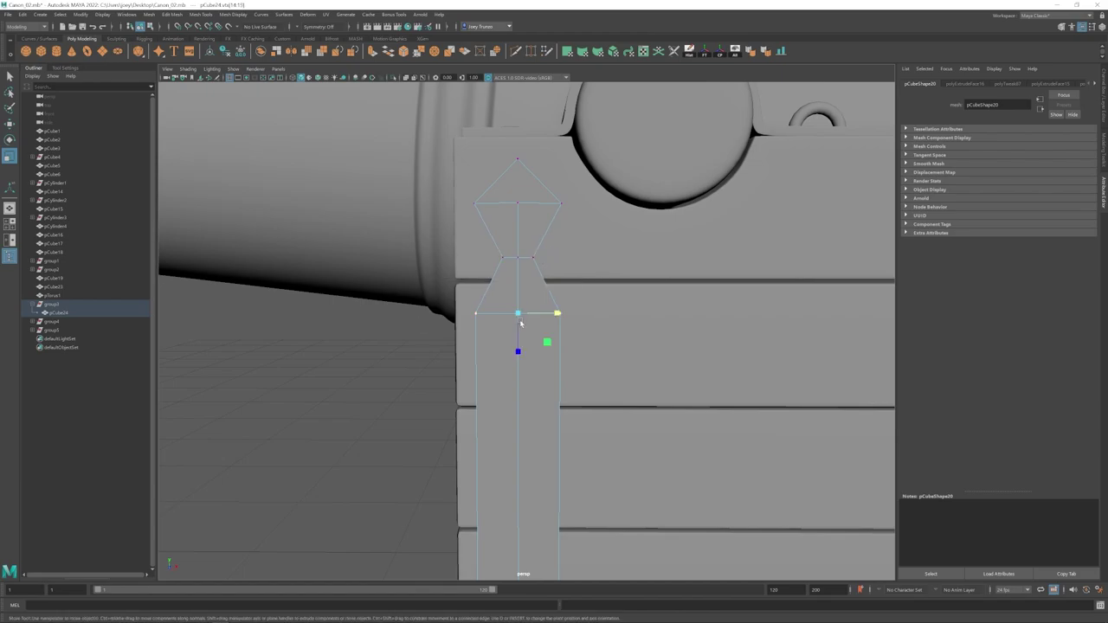
Step: Raise the vertices where the neck meets the long strip to shorten the ornamental head
{"action": "key", "text": "w"}
{"action": "left_click", "coordinate": [520, 339]}
{"action": "key", "text": "ctrl+z"}
{"action": "left_click_drag", "start_coordinate": [520, 344], "coordinate": [537, 323]}
{"action": "scroll", "coordinate": [522, 281], "scroll_direction": "down", "scroll_amount": 3}
{"action": "mouse_move", "coordinate": [522, 280]}
{"action": "left_mouse_down", "text": "alt"}
{"action": "mouse_move", "coordinate": [578, 313]}
{"action": "mouse_move", "coordinate": [526, 287]}
{"action": "left_mouse_up", "text": "alt"}
Step: Bevel the neck edges with 4 segments and a fraction of 0.515 to round the narrowing
{"action": "right_click_drag", "start_coordinate": [526, 287], "coordinate": [524, 261]}
{"action": "left_click", "coordinate": [172, 14]}
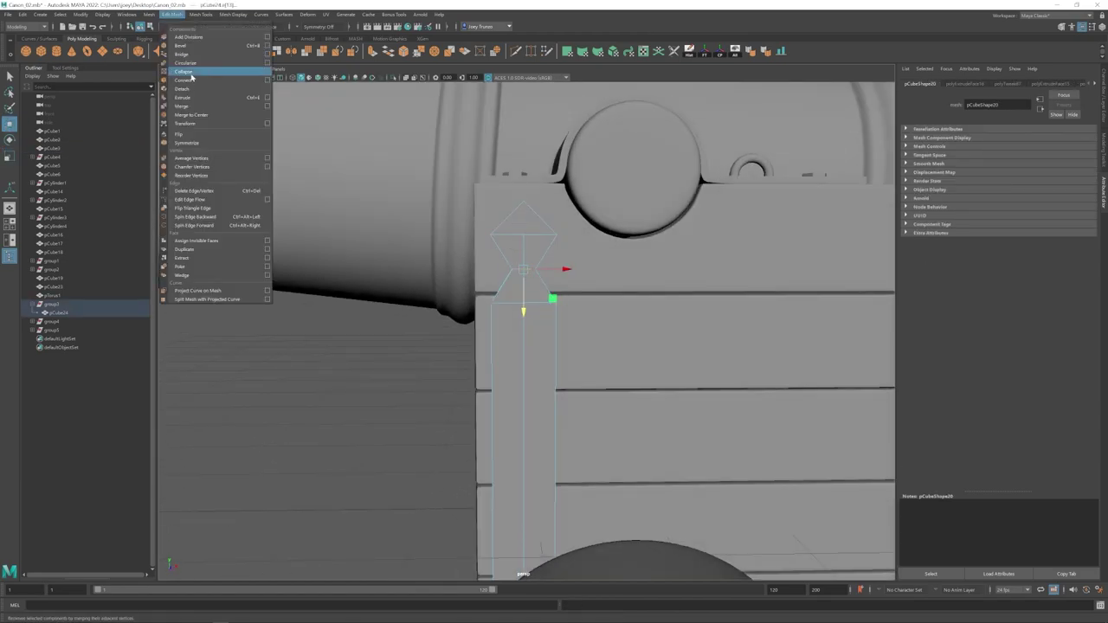
{"action": "left_click", "coordinate": [181, 45]}
{"action": "scroll", "coordinate": [475, 301], "scroll_direction": "down", "scroll_amount": 2}
{"action": "left_click_drag", "start_coordinate": [484, 308], "coordinate": [600, 358], "text": "alt"}
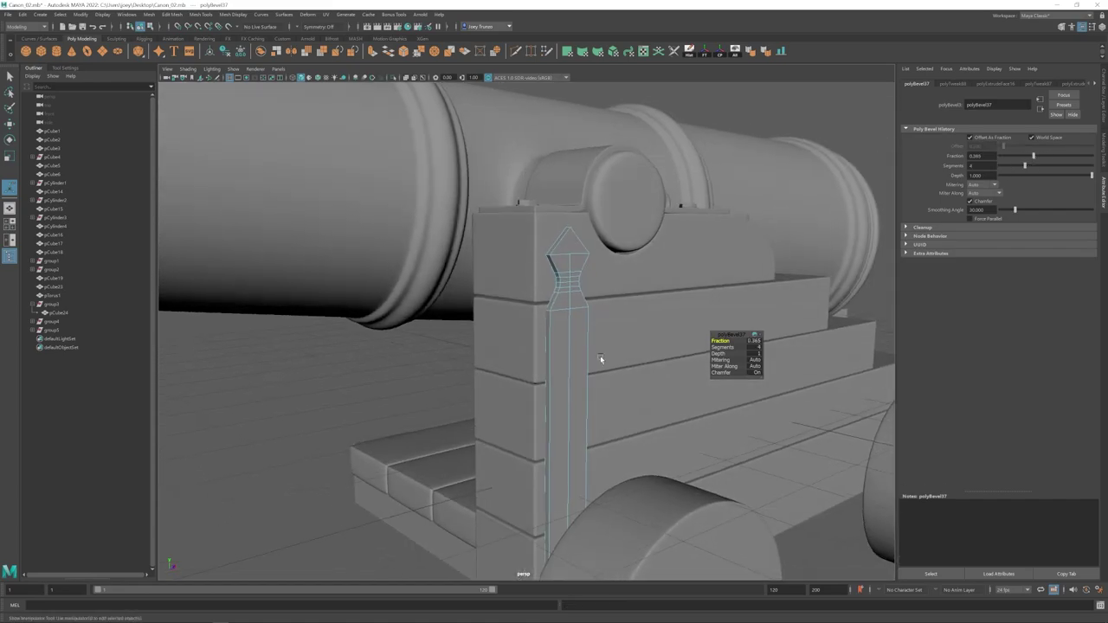
{"action": "left_click_drag", "start_coordinate": [710, 342], "coordinate": [596, 315], "text": "alt"}
{"action": "left_click_drag", "start_coordinate": [1033, 156], "coordinate": [1048, 155]}
{"action": "left_click_drag", "start_coordinate": [550, 289], "coordinate": [525, 286], "text": "alt"}
{"action": "key", "text": "w"}
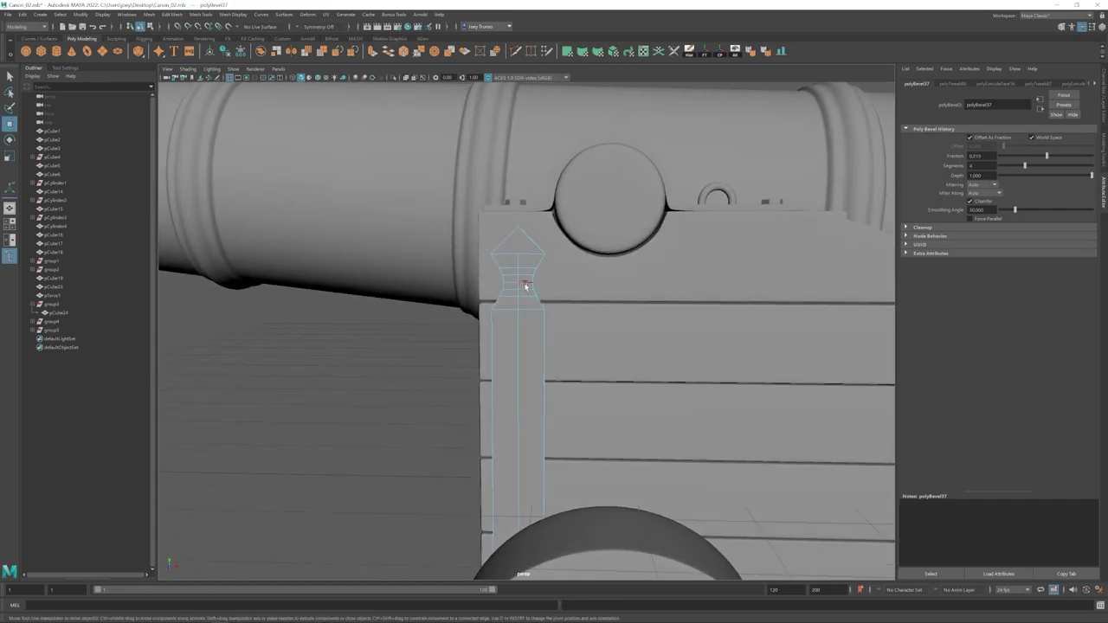
Step: Scale the whole strip plate down to 1.417 on the front end of the carriage side
{"action": "scroll", "coordinate": [525, 286], "scroll_direction": "down", "scroll_amount": 5}
{"action": "right_click_drag", "start_coordinate": [522, 343], "coordinate": [539, 321]}
{"action": "key", "text": "r"}
{"action": "scroll", "coordinate": [525, 292], "scroll_direction": "up", "scroll_amount": 2}
{"action": "scroll", "coordinate": [485, 291], "scroll_direction": "down", "scroll_amount": 4}
{"action": "left_click_drag", "start_coordinate": [485, 291], "coordinate": [539, 405], "text": "alt"}
{"action": "left_click", "coordinate": [493, 349]}
{"action": "scroll", "coordinate": [496, 350], "scroll_direction": "up", "scroll_amount": 5}
{"action": "left_click", "coordinate": [496, 350]}
{"action": "scroll", "coordinate": [496, 351], "scroll_direction": "up", "scroll_amount": 5}
{"action": "left_click_drag", "start_coordinate": [496, 351], "coordinate": [576, 369], "text": "alt"}
Step: Bevel the edges at the diamond's side corners and the strip's shoulder with 2 segments and a fraction of 0.162
{"action": "right_click_drag", "start_coordinate": [575, 369], "coordinate": [571, 349]}
{"action": "key", "text": "w"}
{"action": "left_click_drag", "start_coordinate": [535, 262], "coordinate": [610, 271], "text": "alt"}
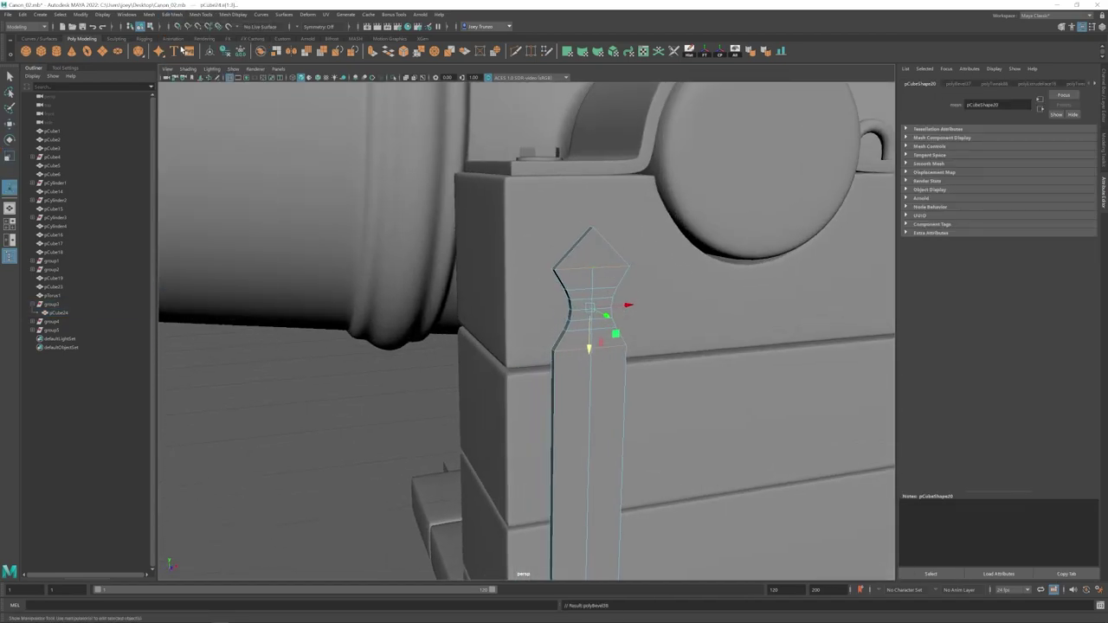
{"action": "left_click_drag", "start_coordinate": [1046, 155], "coordinate": [1016, 156]}
{"action": "left_click_drag", "start_coordinate": [1001, 165], "coordinate": [1009, 165]}
{"action": "left_click_drag", "start_coordinate": [598, 368], "coordinate": [537, 346], "text": "alt"}
{"action": "key", "text": "w"}
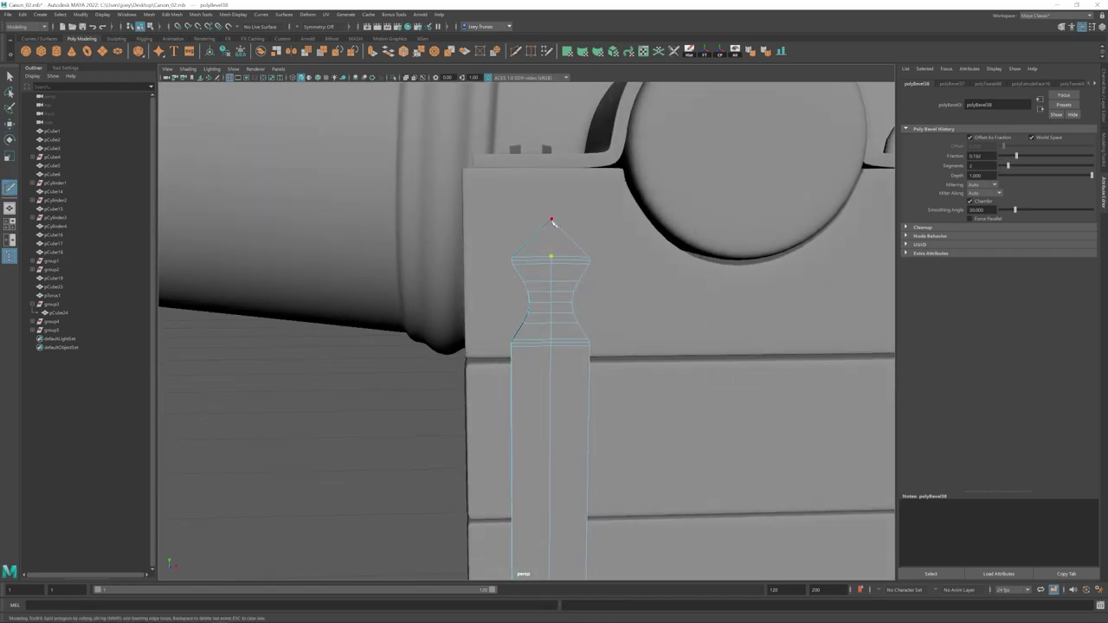
Step: Cut an edge from the diamond's tip down to its central vertex with the Multi-Cut tool
{"action": "left_click", "coordinate": [551, 220]}
{"action": "key", "text": "w"}
{"action": "left_click_drag", "start_coordinate": [552, 223], "coordinate": [685, 417], "text": "alt"}
Step: Select the strip plate's long vertical edges and bevel them
{"action": "left_click", "coordinate": [492, 436]}
{"action": "scroll", "coordinate": [492, 437], "scroll_direction": "down", "scroll_amount": 5}
{"action": "left_click", "coordinate": [514, 420]}
{"action": "scroll", "coordinate": [514, 420], "scroll_direction": "up", "scroll_amount": 5}
{"action": "left_click_drag", "start_coordinate": [514, 420], "coordinate": [565, 255], "text": "alt"}
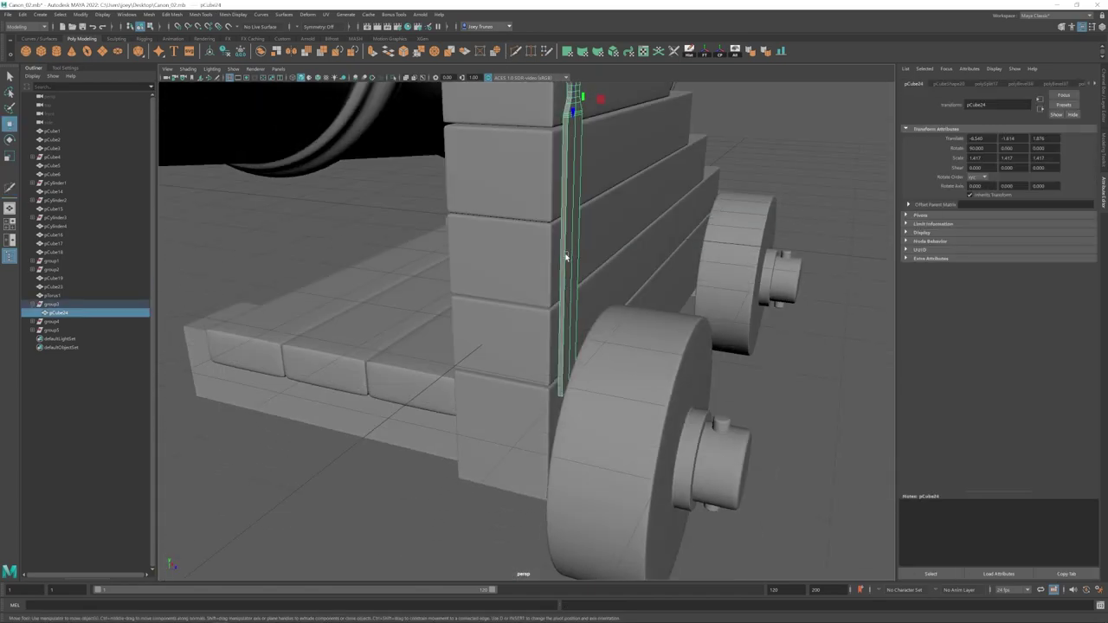
{"action": "right_click_drag", "start_coordinate": [565, 256], "coordinate": [564, 232]}
{"action": "left_click_drag", "start_coordinate": [564, 430], "coordinate": [548, 297], "text": "alt"}
{"action": "left_click_drag", "start_coordinate": [564, 252], "coordinate": [542, 295], "text": "alt"}
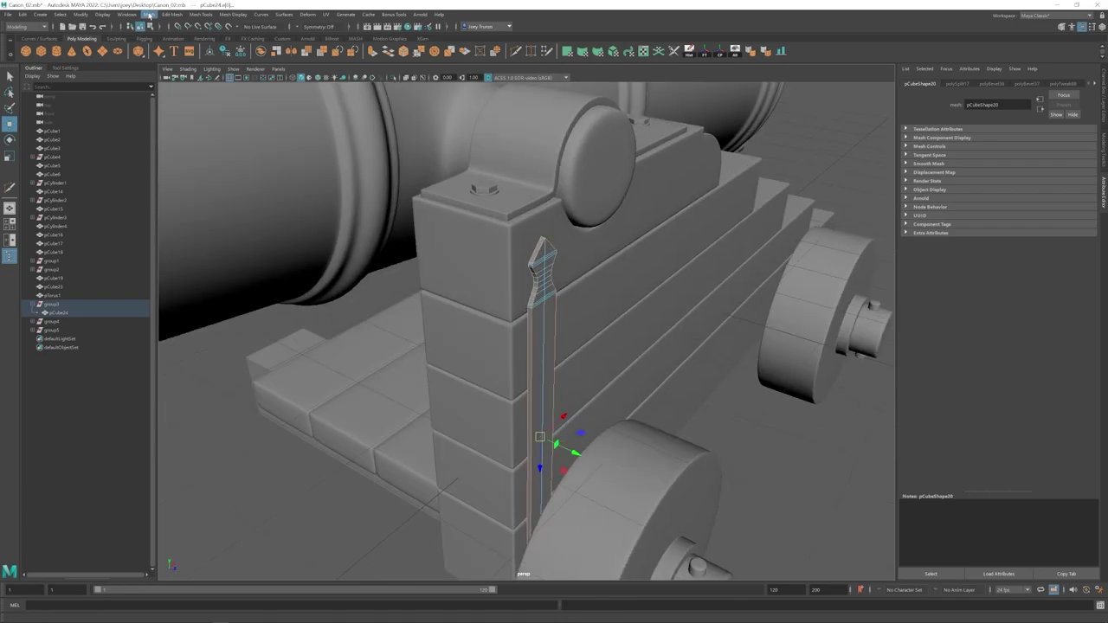
{"action": "left_click", "coordinate": [171, 15]}
{"action": "left_click", "coordinate": [176, 46]}
{"action": "key", "text": "w"}
{"action": "left_click", "coordinate": [818, 502]}
Step: Create a polygon sphere, snap it onto the strip plate and rotate it 90 degrees about X
{"action": "left_click_drag", "start_coordinate": [818, 502], "coordinate": [509, 369], "text": "alt"}
{"action": "left_click", "coordinate": [472, 339]}
{"action": "middle_click_drag", "start_coordinate": [509, 369], "coordinate": [556, 401], "text": "alt"}
{"action": "right_click_drag", "start_coordinate": [556, 401], "coordinate": [632, 416], "text": "alt"}
{"action": "left_click", "coordinate": [323, 234]}
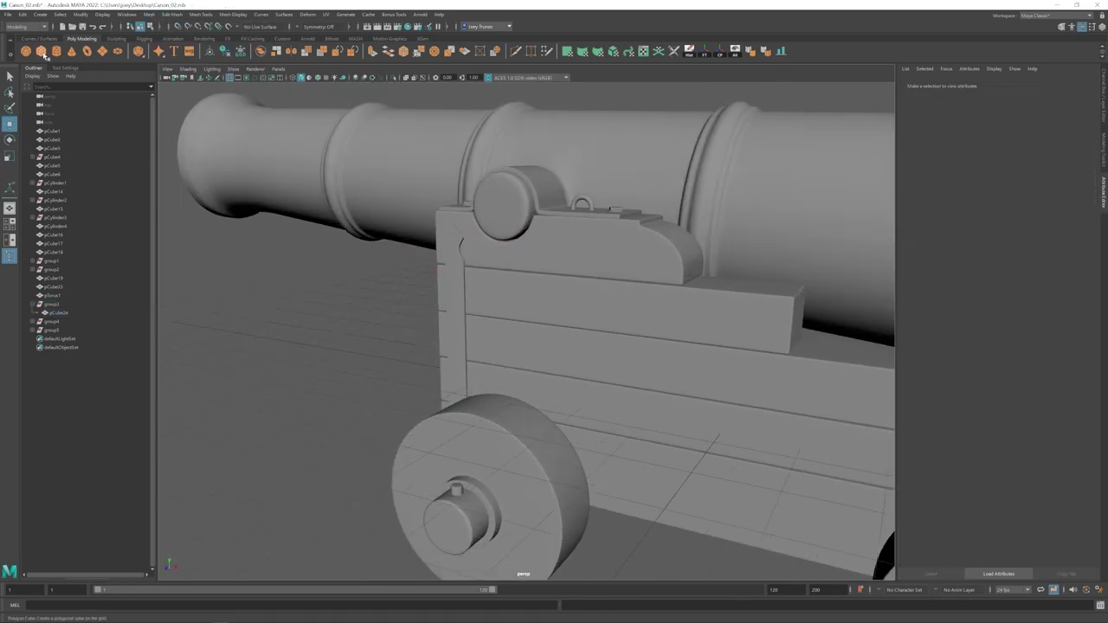
{"action": "left_click", "coordinate": [26, 51]}
{"action": "left_click", "coordinate": [452, 329], "text": "shift"}
{"action": "left_click", "coordinate": [781, 51]}
{"action": "left_click", "coordinate": [438, 316]}
{"action": "key", "text": "e"}
{"action": "left_click_drag", "start_coordinate": [428, 353], "coordinate": [676, 216], "text": "alt"}
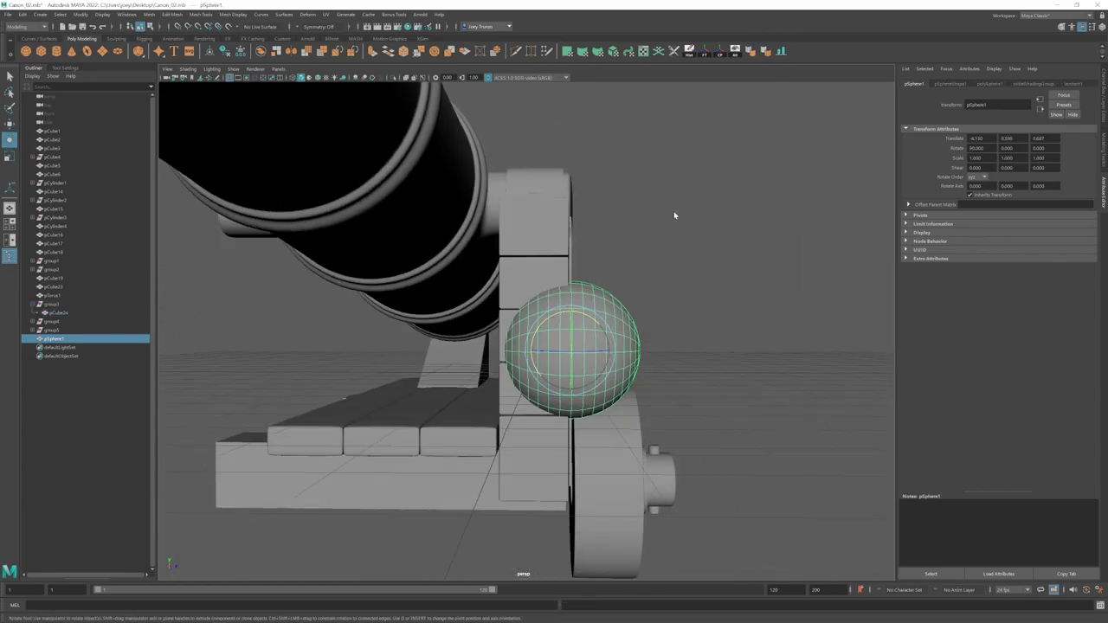
Step: Delete the half of the sphere's faces that lies toward the carriage to leave a dome
{"action": "right_click_drag", "start_coordinate": [598, 324], "coordinate": [598, 372]}
{"action": "left_click_drag", "start_coordinate": [484, 260], "coordinate": [567, 433]}
{"action": "key", "text": "Delete"}
{"action": "left_click_drag", "start_coordinate": [626, 297], "coordinate": [445, 334], "text": "alt"}
{"action": "right_click_drag", "start_coordinate": [446, 334], "coordinate": [478, 284]}
Step: Shrink the dome to a small flattened rivet head and move it up onto the plate's diamond tip
{"action": "key", "text": "r"}
{"action": "left_click_drag", "start_coordinate": [428, 346], "coordinate": [389, 340]}
{"action": "left_click_drag", "start_coordinate": [388, 340], "coordinate": [515, 349], "text": "alt"}
{"action": "key", "text": "w"}
{"action": "left_click_drag", "start_coordinate": [460, 382], "coordinate": [465, 272]}
{"action": "key", "text": "f"}
{"action": "scroll", "coordinate": [524, 344], "scroll_direction": "down", "scroll_amount": 5}
{"action": "left_click_drag", "start_coordinate": [424, 364], "coordinate": [535, 402], "text": "alt"}
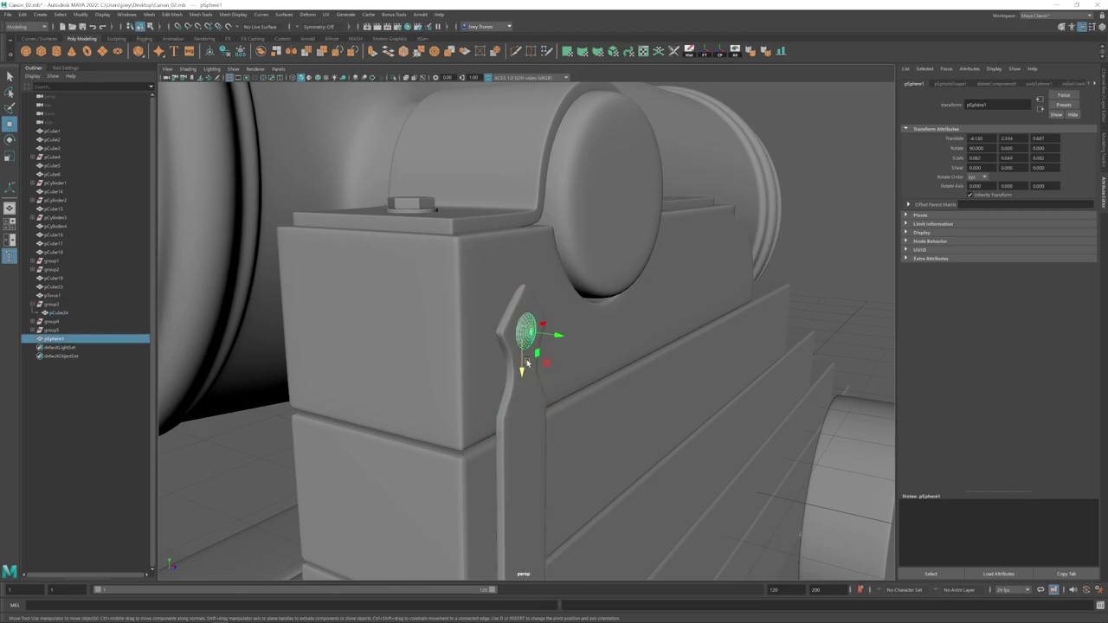
Step: Bevel the plate's outer rim edge loop with 2 segments and reduce the bevel fraction
{"action": "left_click_drag", "start_coordinate": [527, 363], "coordinate": [520, 299], "text": "alt"}
{"action": "left_click", "coordinate": [542, 290]}
{"action": "scroll", "coordinate": [549, 287], "scroll_direction": "up", "scroll_amount": 5}
{"action": "right_click_drag", "start_coordinate": [519, 299], "coordinate": [519, 260]}
{"action": "double_click", "coordinate": [511, 340]}
{"action": "left_click_drag", "start_coordinate": [511, 340], "coordinate": [554, 485], "text": "alt"}
{"action": "left_click", "coordinate": [172, 15]}
{"action": "left_click", "coordinate": [177, 41]}
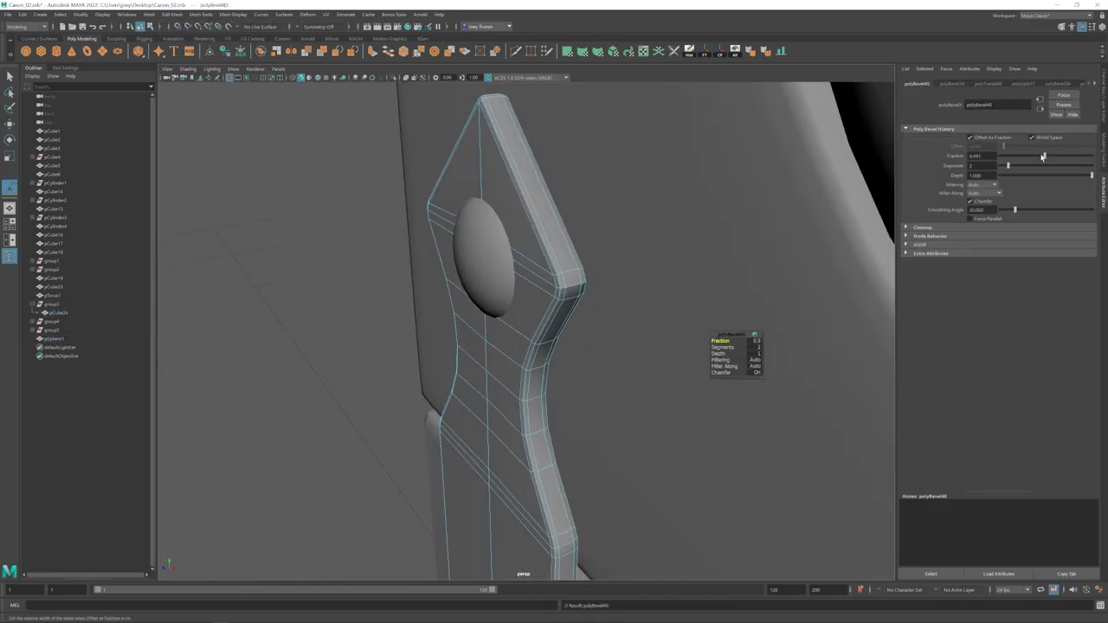
{"action": "left_click_drag", "start_coordinate": [1042, 158], "coordinate": [1013, 156]}
{"action": "left_click_drag", "start_coordinate": [554, 347], "coordinate": [555, 280], "text": "alt"}
Step: Increase the rivet head's depth to a Y scale of 0.053 so it protrudes more from the plate
{"action": "right_click_drag", "start_coordinate": [554, 280], "coordinate": [597, 243]}
{"action": "left_click_drag", "start_coordinate": [554, 294], "coordinate": [551, 369], "text": "alt"}
{"action": "scroll", "coordinate": [551, 369], "scroll_direction": "down", "scroll_amount": 5}
{"action": "left_click", "coordinate": [534, 266]}
{"action": "key", "text": "w"}
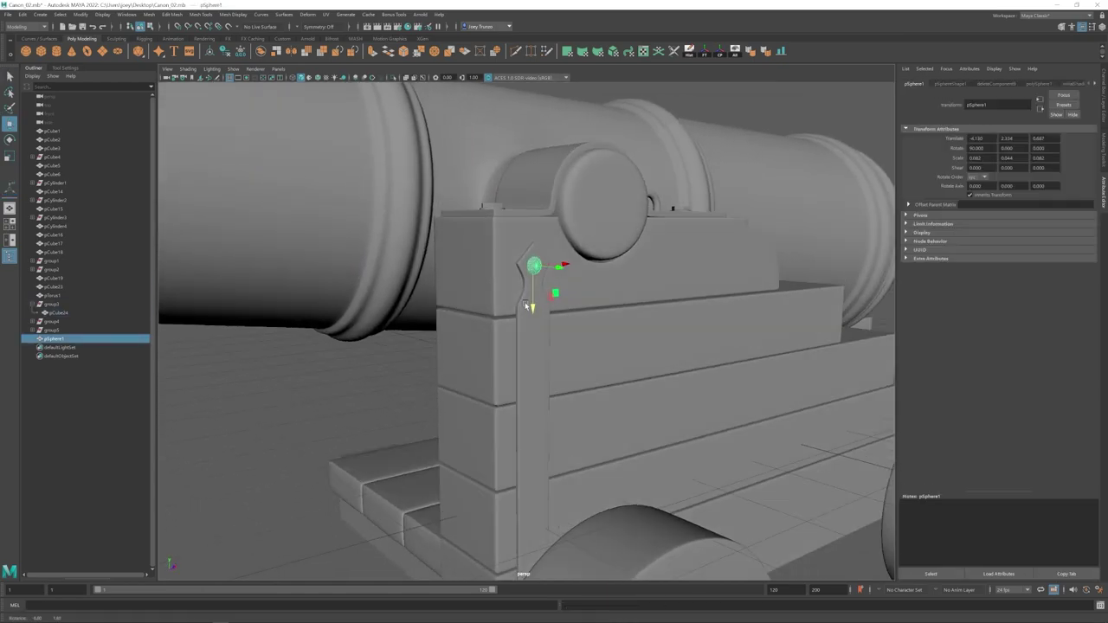
{"action": "left_click_drag", "start_coordinate": [526, 304], "coordinate": [563, 364], "text": "alt"}
{"action": "key", "text": "r"}
{"action": "left_click_drag", "start_coordinate": [569, 238], "coordinate": [576, 240]}
{"action": "key", "text": "w"}
Step: Duplicate the rivet three times and space the copies down the length of the strip
{"action": "scroll", "coordinate": [571, 347], "scroll_direction": "down", "scroll_amount": 4}
{"action": "left_click_drag", "start_coordinate": [597, 381], "coordinate": [624, 327], "text": "alt"}
{"action": "key", "text": "ctrl+d"}
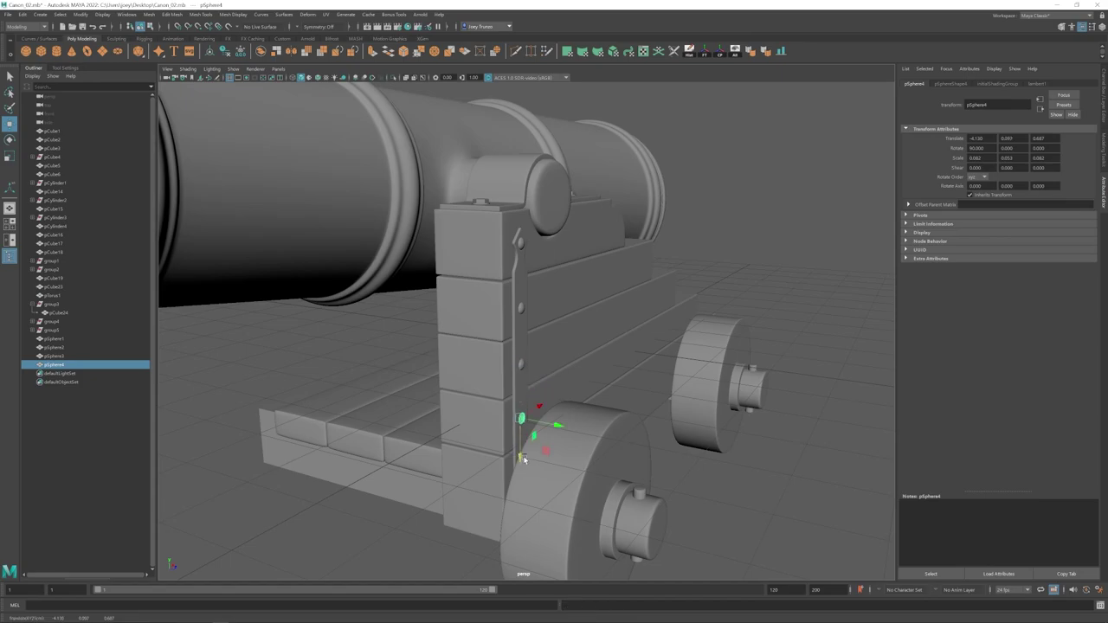
{"action": "scroll", "coordinate": [456, 415], "scroll_direction": "down", "scroll_amount": 5}
{"action": "left_click_drag", "start_coordinate": [524, 460], "coordinate": [424, 389], "text": "alt"}
{"action": "scroll", "coordinate": [500, 361], "scroll_direction": "up", "scroll_amount": 4}
Step: Group the strip plate with its four rivets, then duplicate the group and move the copy 5.615 along X above the rear wheel
{"action": "left_click_drag", "start_coordinate": [460, 285], "coordinate": [448, 305], "text": "alt"}
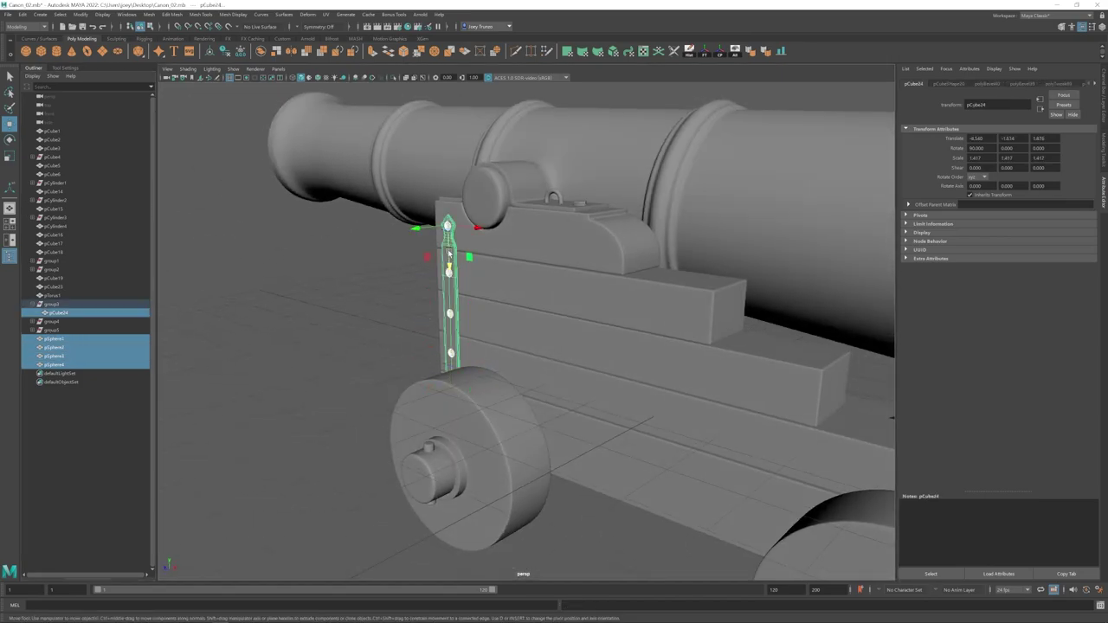
{"action": "left_click", "coordinate": [721, 52]}
{"action": "scroll", "coordinate": [519, 337], "scroll_direction": "down", "scroll_amount": 4}
{"action": "left_click_drag", "start_coordinate": [498, 338], "coordinate": [517, 333], "text": "alt"}
{"action": "key", "text": "ctrl+d"}
{"action": "left_click_drag", "start_coordinate": [683, 423], "coordinate": [702, 427]}
{"action": "middle_click_drag", "start_coordinate": [702, 427], "coordinate": [635, 378], "text": "alt"}
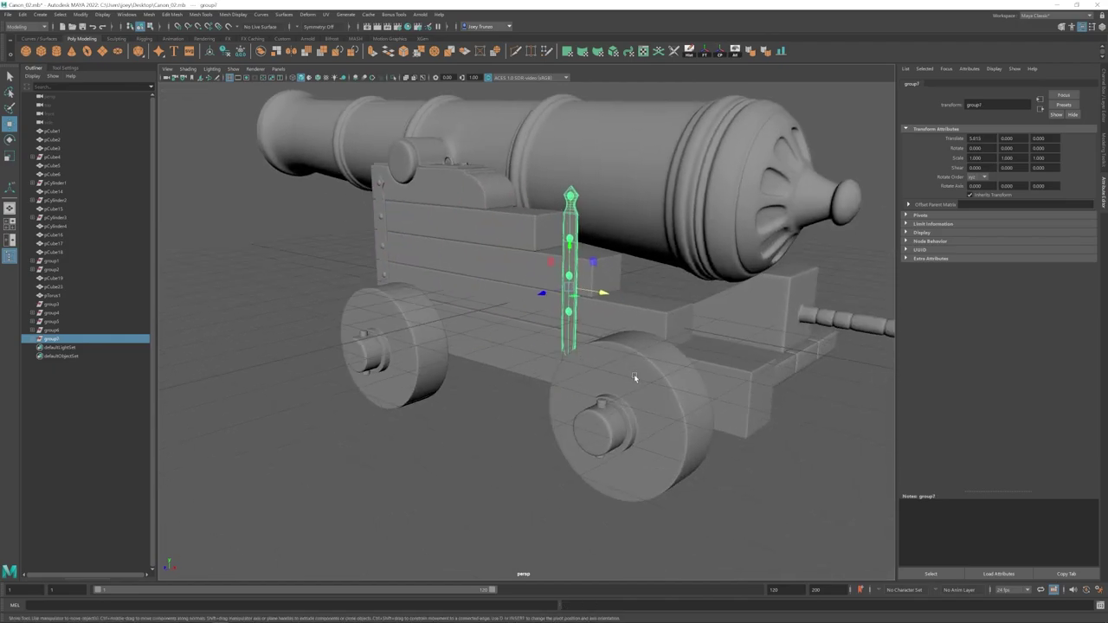
Step: Select the bottom border edges of the copied strip behind the rear wheel and move them lower
{"action": "left_click", "coordinate": [569, 334]}
{"action": "left_click_drag", "start_coordinate": [572, 336], "coordinate": [621, 346], "text": "alt"}
{"action": "scroll", "coordinate": [623, 347], "scroll_direction": "up", "scroll_amount": 4}
{"action": "right_click_drag", "start_coordinate": [639, 321], "coordinate": [642, 343]}
{"action": "left_click_drag", "start_coordinate": [643, 341], "coordinate": [655, 314], "text": "alt"}
{"action": "right_click_drag", "start_coordinate": [653, 306], "coordinate": [654, 283]}
{"action": "scroll", "coordinate": [653, 333], "scroll_direction": "up", "scroll_amount": 6}
{"action": "left_click", "coordinate": [525, 334]}
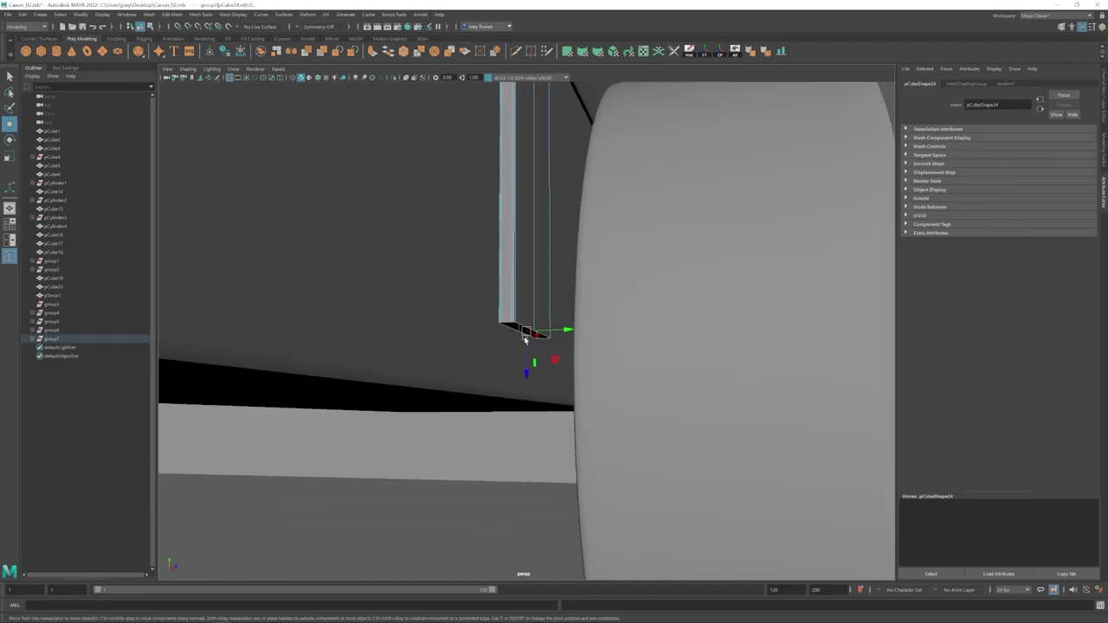
{"action": "left_click_drag", "start_coordinate": [532, 364], "coordinate": [530, 386]}
Step: Extrude the copied strip's bottom border edges in two stages so it bends inward under the carriage
{"action": "left_click_drag", "start_coordinate": [484, 381], "coordinate": [433, 381], "text": "alt"}
{"action": "mouse_move", "coordinate": [536, 379]}
{"action": "left_mouse_down", "text": "shift"}
{"action": "mouse_move", "coordinate": [537, 390]}
{"action": "mouse_move", "coordinate": [547, 378]}
{"action": "mouse_move", "coordinate": [524, 390]}
{"action": "left_mouse_up", "text": "shift"}
{"action": "key", "text": "e"}
{"action": "key", "text": "w"}
{"action": "key", "text": "w"}
{"action": "left_click_drag", "start_coordinate": [518, 401], "coordinate": [518, 407]}
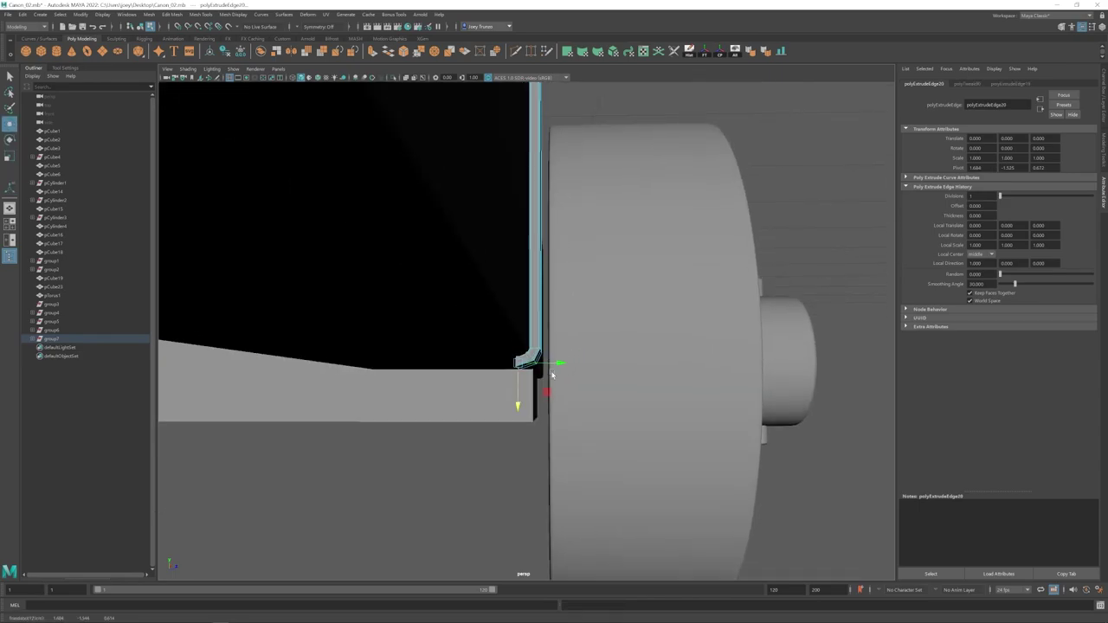
{"action": "key", "text": "w"}
{"action": "scroll", "coordinate": [562, 365], "scroll_direction": "down", "scroll_amount": 8}
{"action": "left_click_drag", "start_coordinate": [554, 365], "coordinate": [381, 441], "text": "alt"}
{"action": "scroll", "coordinate": [520, 303], "scroll_direction": "up", "scroll_amount": 3}
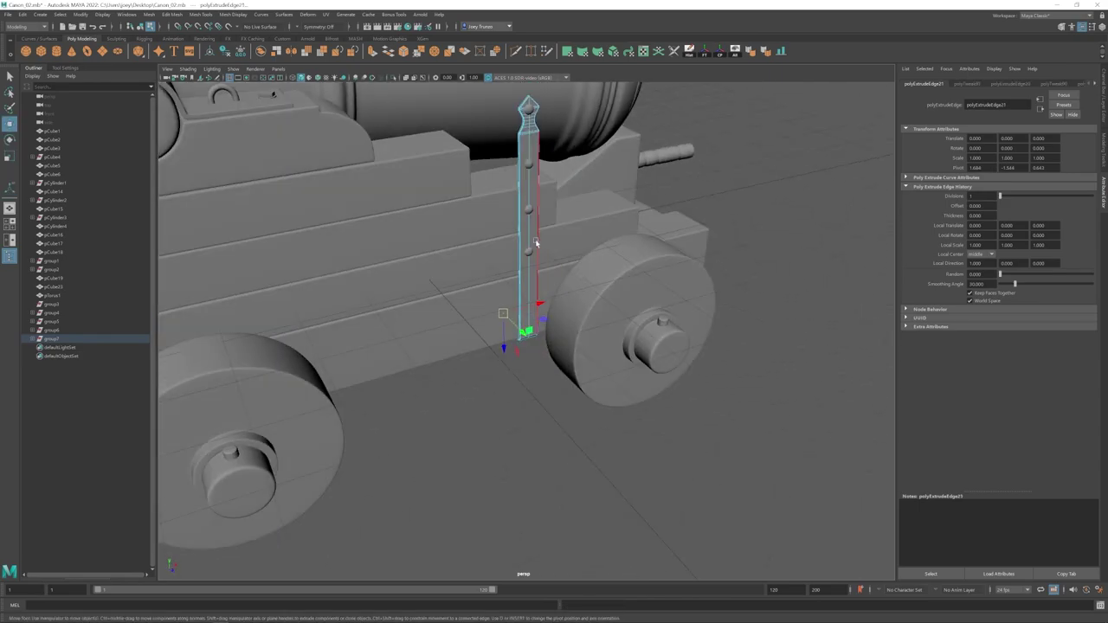
{"action": "right_click_drag", "start_coordinate": [535, 239], "coordinate": [490, 239]}
{"action": "left_click_drag", "start_coordinate": [554, 346], "coordinate": [607, 314], "text": "alt"}
{"action": "key", "text": "F8"}
Step: Bevel the edge loops at the bent bottom corner of the copied strip
{"action": "scroll", "coordinate": [607, 315], "scroll_direction": "up", "scroll_amount": 6}
{"action": "left_click_drag", "start_coordinate": [611, 424], "coordinate": [619, 371], "text": "alt"}
{"action": "left_click", "coordinate": [535, 329]}
{"action": "left_click_drag", "start_coordinate": [554, 390], "coordinate": [545, 336], "text": "alt"}
{"action": "right_click_drag", "start_coordinate": [544, 337], "coordinate": [544, 299]}
{"action": "double_click", "coordinate": [528, 366]}
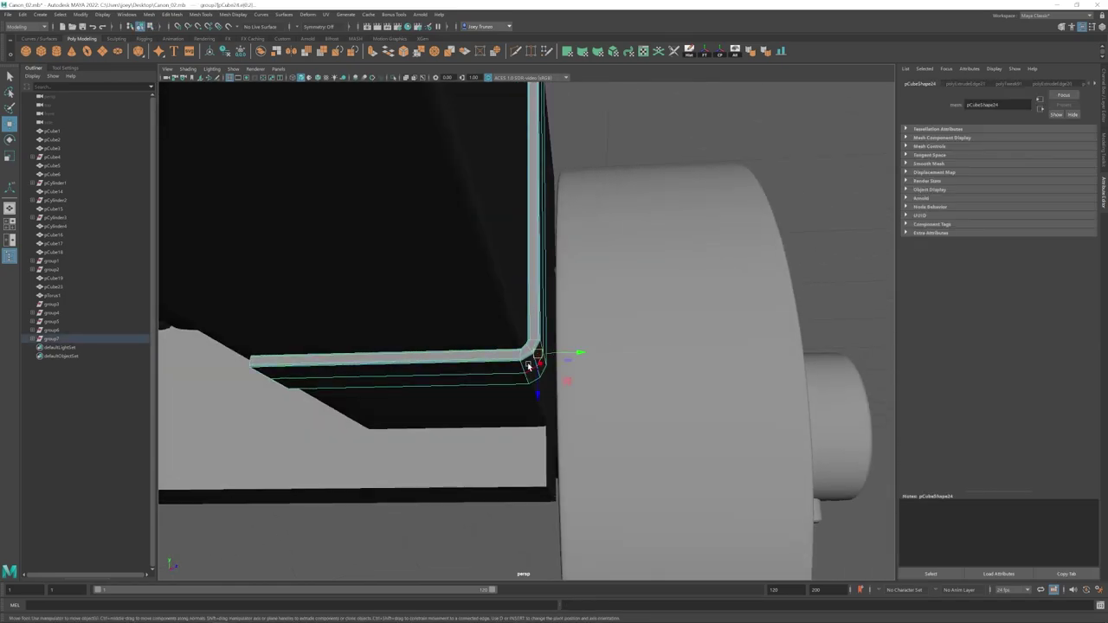
{"action": "double_click", "coordinate": [537, 359], "text": "shift"}
{"action": "left_click", "coordinate": [172, 13]}
{"action": "left_click", "coordinate": [180, 46]}
{"action": "double_click", "coordinate": [529, 369]}
{"action": "double_click", "coordinate": [538, 367], "text": "shift"}
{"action": "key", "text": "g"}
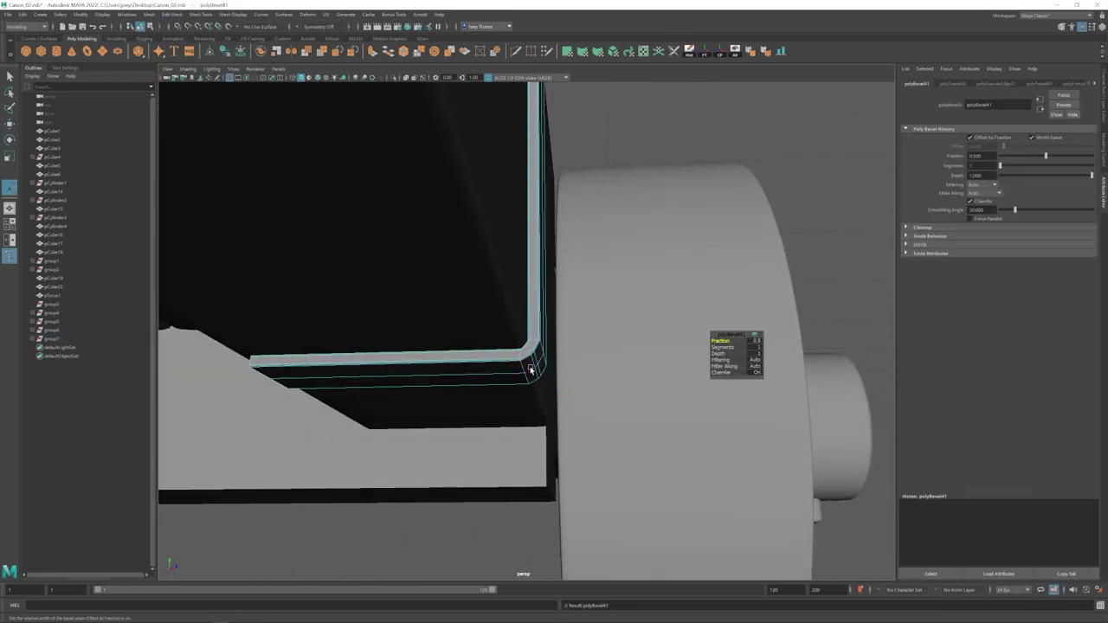
{"action": "key", "text": "ctrl+z"}
{"action": "key", "text": "ctrl+z"}
{"action": "key", "text": "ctrl+z"}
{"action": "key", "text": "e"}
{"action": "key", "text": "F8"}
{"action": "left_click", "coordinate": [845, 161]}
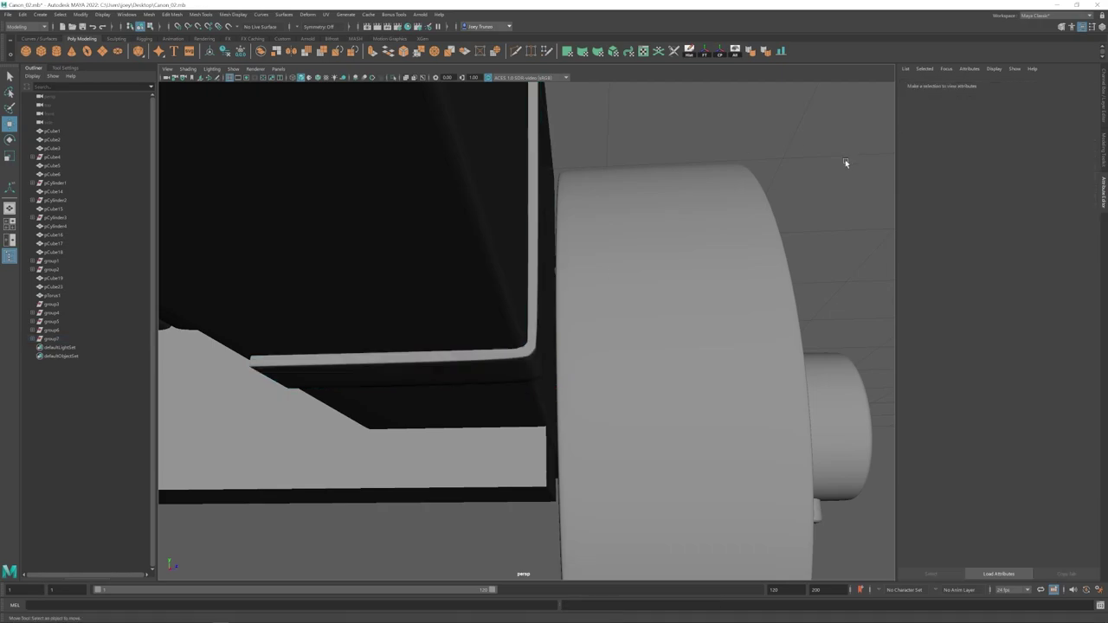
Step: Lower the top vertices of the copied strip to shorten it to the height of the lower carriage step
{"action": "scroll", "coordinate": [606, 277], "scroll_direction": "down", "scroll_amount": 8}
{"action": "left_click_drag", "start_coordinate": [623, 277], "coordinate": [554, 351], "text": "alt"}
{"action": "left_click", "coordinate": [526, 254]}
{"action": "left_click", "coordinate": [511, 381]}
{"action": "scroll", "coordinate": [511, 381], "scroll_direction": "down", "scroll_amount": 8}
{"action": "scroll", "coordinate": [537, 285], "scroll_direction": "up", "scroll_amount": 8}
{"action": "right_click_drag", "start_coordinate": [529, 208], "coordinate": [485, 207]}
{"action": "left_click_drag", "start_coordinate": [502, 139], "coordinate": [554, 220]}
{"action": "left_click_drag", "start_coordinate": [527, 217], "coordinate": [526, 204]}
{"action": "key", "text": "q"}
{"action": "key", "text": "F8"}
{"action": "left_click", "coordinate": [616, 263]}
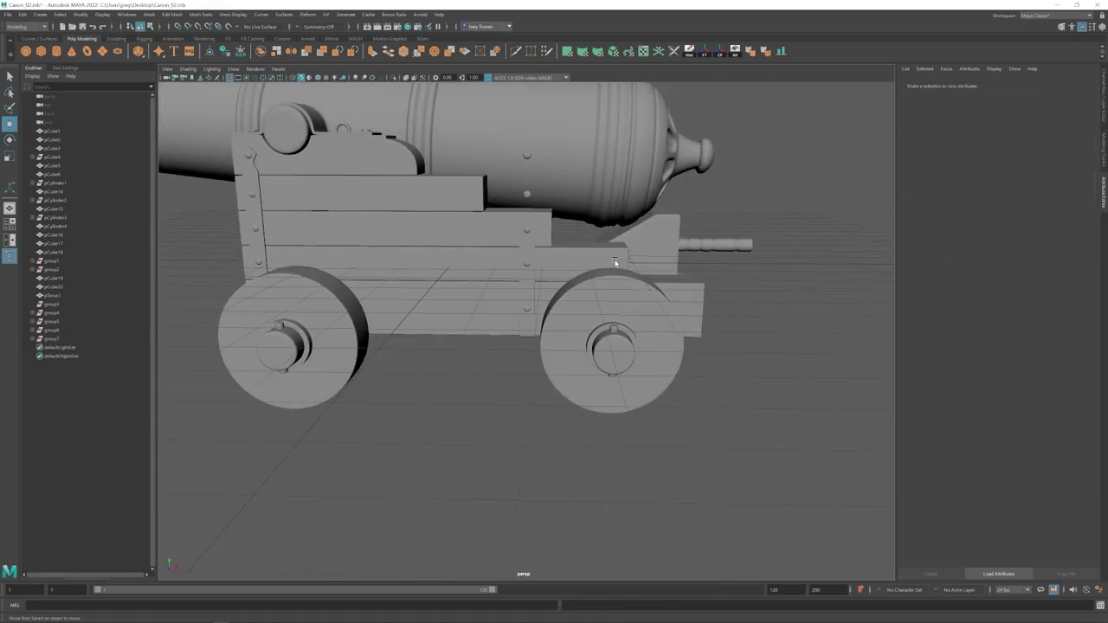
Step: Delete the two rivets floating above the shortened strip
{"action": "left_click", "coordinate": [527, 157]}
{"action": "left_click", "coordinate": [526, 194], "text": "shift"}
{"action": "key", "text": "Delete"}
{"action": "right_click_drag", "start_coordinate": [524, 208], "coordinate": [390, 265], "text": "alt"}
{"action": "left_click_drag", "start_coordinate": [555, 316], "coordinate": [468, 337], "text": "alt"}
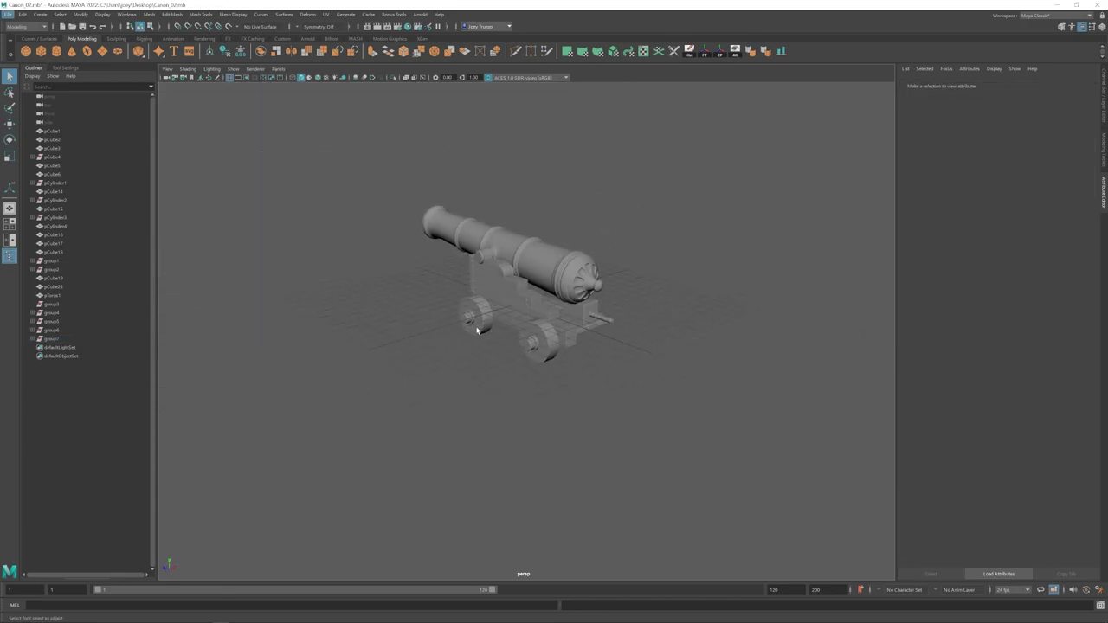
Step: Select the neck vertices beneath the pointed tips of the front strip and the copied rear strip
{"action": "right_click_drag", "start_coordinate": [478, 330], "coordinate": [537, 312], "text": "alt"}
{"action": "middle_click_drag", "start_coordinate": [537, 311], "coordinate": [540, 335], "text": "alt"}
{"action": "left_click", "coordinate": [529, 303]}
{"action": "left_click_drag", "start_coordinate": [393, 259], "coordinate": [511, 229], "text": "alt"}
{"action": "left_click", "coordinate": [407, 416]}
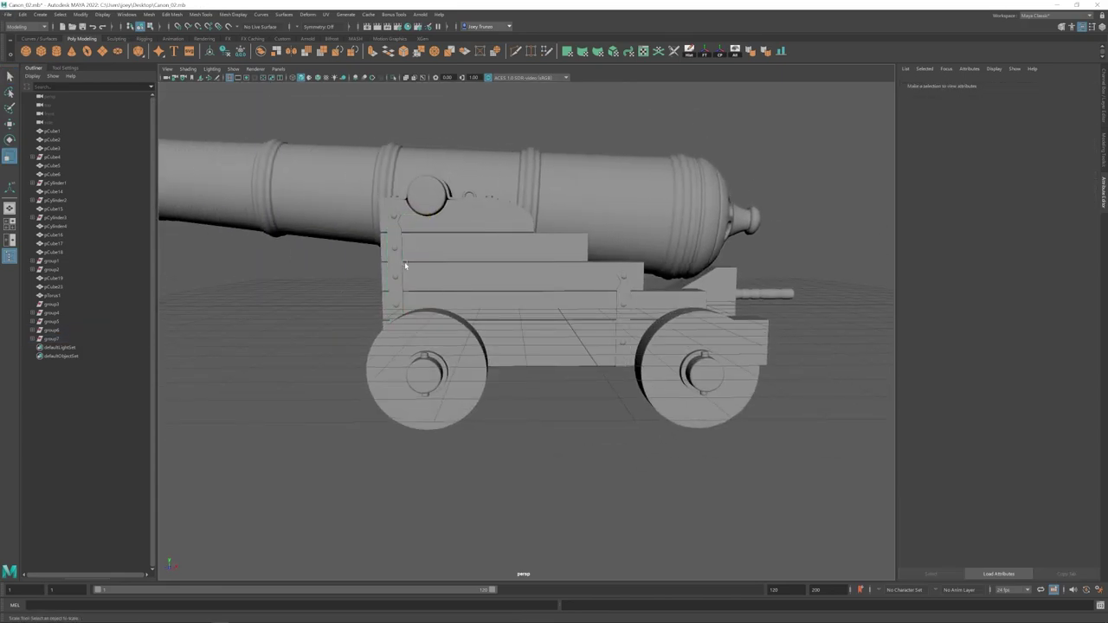
{"action": "left_click", "coordinate": [404, 262]}
{"action": "right_click_drag", "start_coordinate": [404, 262], "coordinate": [658, 312], "text": "alt"}
{"action": "right_click_drag", "start_coordinate": [653, 320], "coordinate": [606, 320]}
{"action": "key", "text": "w"}
{"action": "middle_click_drag", "start_coordinate": [737, 365], "coordinate": [583, 391], "text": "alt"}
{"action": "left_click_drag", "start_coordinate": [459, 204], "coordinate": [528, 216]}
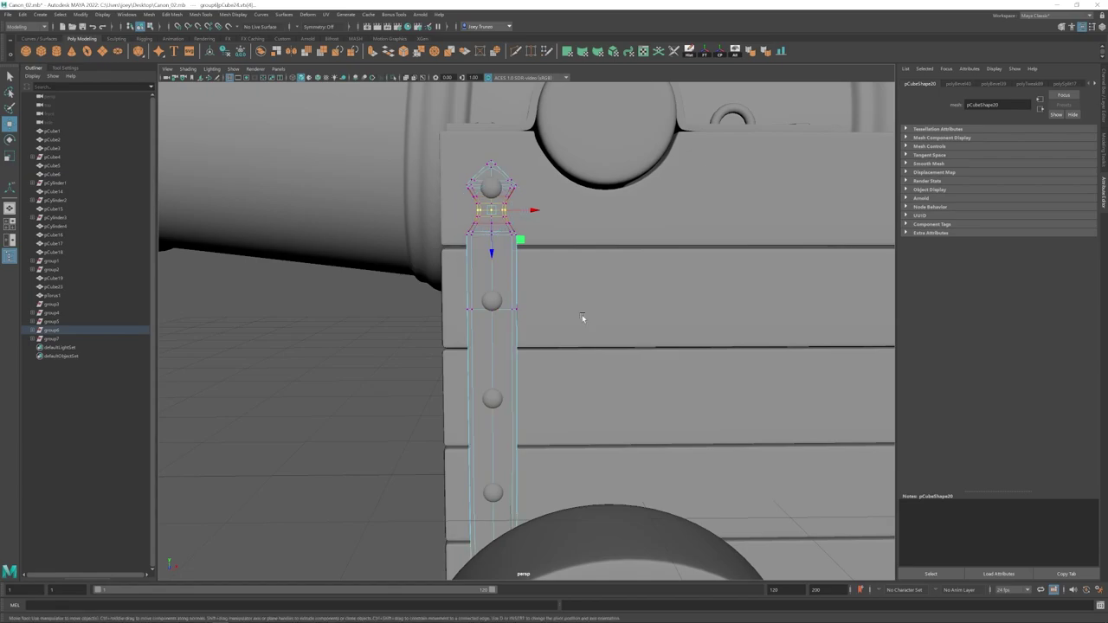
{"action": "right_click_drag", "start_coordinate": [582, 314], "coordinate": [510, 325], "text": "alt"}
{"action": "middle_click_drag", "start_coordinate": [779, 381], "coordinate": [525, 305], "text": "alt"}
{"action": "left_click_drag", "start_coordinate": [559, 287], "coordinate": [513, 279]}
{"action": "middle_click_drag", "start_coordinate": [389, 299], "coordinate": [776, 354], "text": "alt"}
{"action": "left_click_drag", "start_coordinate": [475, 213], "coordinate": [435, 218], "text": "shift"}
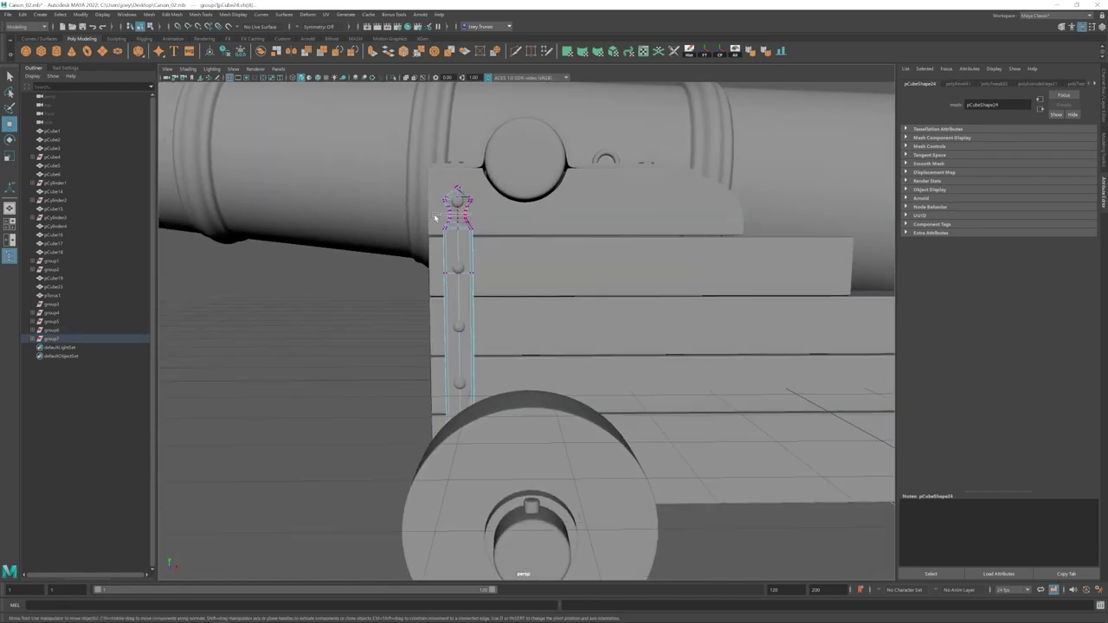
Step: Show the Move tool's settings, reset its custom pivot, and clear the selection
{"action": "left_click", "coordinate": [65, 67]}
{"action": "left_click", "coordinate": [137, 126]}
{"action": "right_click_drag", "start_coordinate": [379, 240], "coordinate": [459, 251], "text": "alt"}
{"action": "left_click_drag", "start_coordinate": [518, 240], "coordinate": [544, 240]}
{"action": "key", "text": "w"}
{"action": "right_click_drag", "start_coordinate": [544, 260], "coordinate": [352, 358], "text": "alt"}
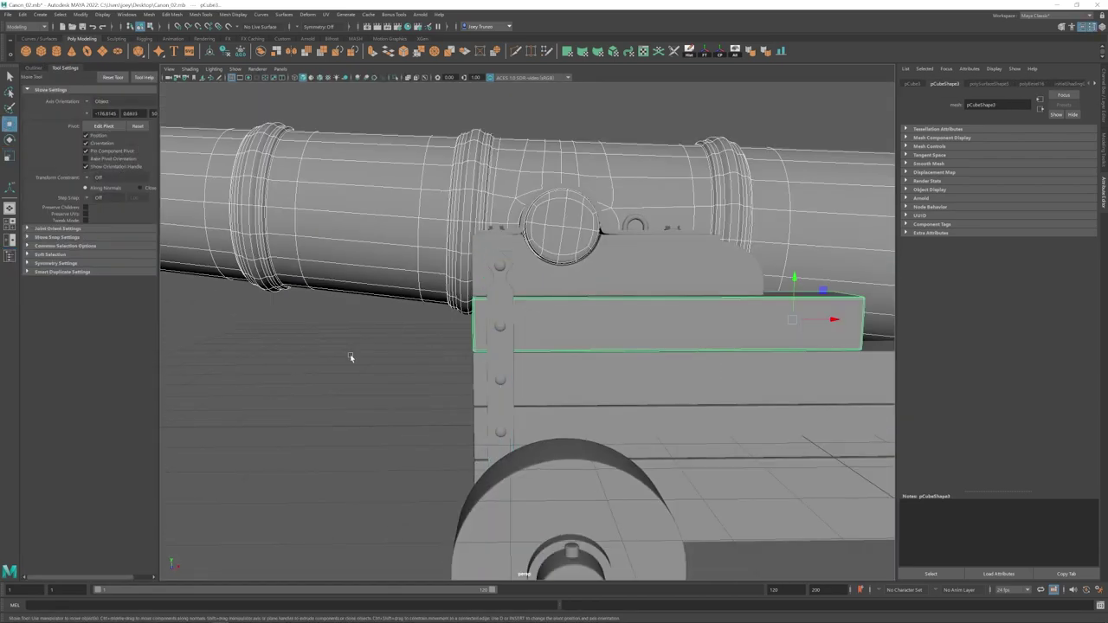
{"action": "left_click", "coordinate": [351, 359]}
Step: Inspect the whole cannon and carriage with both side strips from several angles
{"action": "left_click_drag", "start_coordinate": [814, 416], "coordinate": [650, 456], "text": "alt"}
{"action": "right_click_drag", "start_coordinate": [650, 456], "coordinate": [505, 383], "text": "alt"}
{"action": "left_click_drag", "start_coordinate": [505, 383], "coordinate": [504, 393], "text": "alt"}
{"action": "middle_click_drag", "start_coordinate": [505, 393], "coordinate": [485, 382], "text": "alt"}
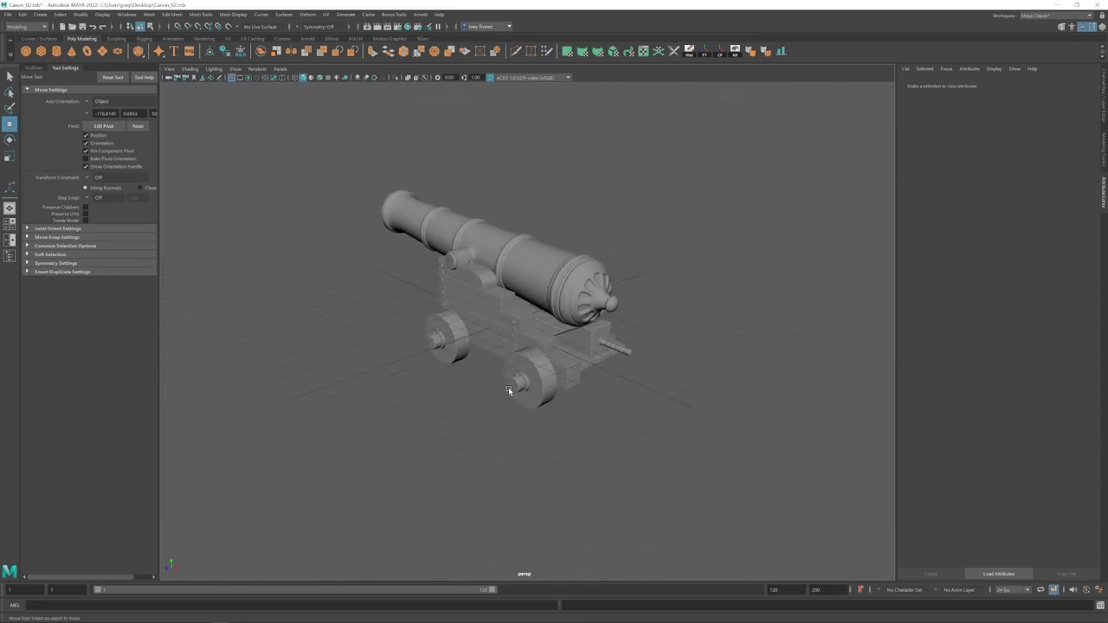
{"action": "left_click_drag", "start_coordinate": [510, 392], "coordinate": [510, 361], "text": "alt"}
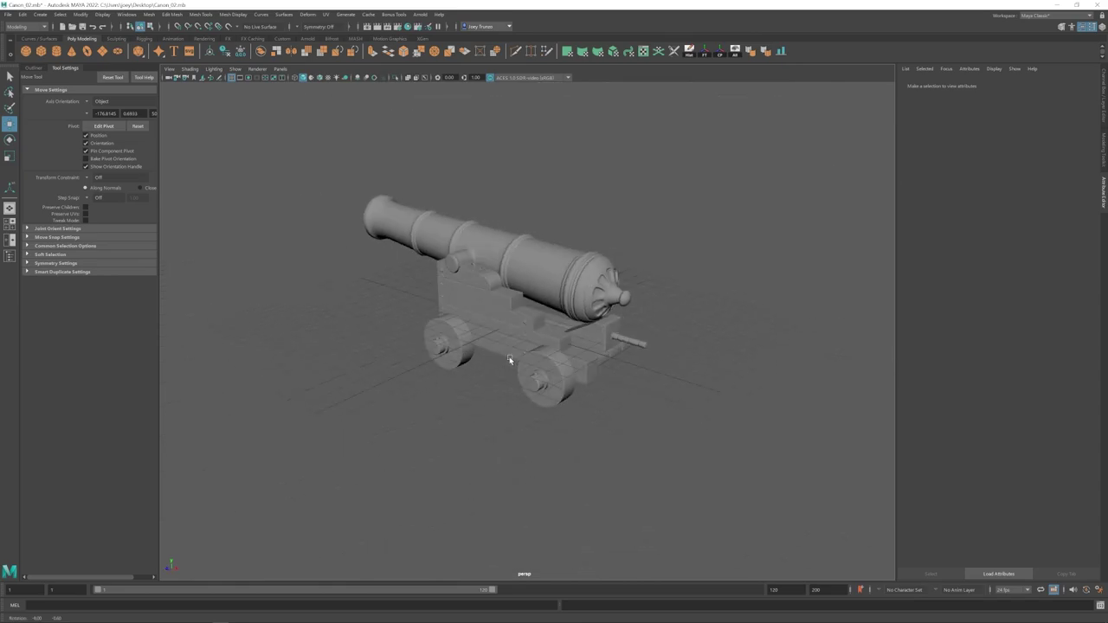
{"action": "right_click_drag", "start_coordinate": [509, 361], "coordinate": [517, 390], "text": "alt"}
{"action": "middle_click_drag", "start_coordinate": [517, 390], "coordinate": [490, 381], "text": "alt"}
{"action": "left_click_drag", "start_coordinate": [489, 337], "coordinate": [510, 313], "text": "alt"}
Step: Remove the faces of the pointed tip from the rear strip, leaving an open straight upper border
{"action": "left_click", "coordinate": [512, 303]}
{"action": "mouse_move", "coordinate": [511, 313]}
{"action": "right_mouse_down", "text": "alt"}
{"action": "mouse_move", "coordinate": [537, 319]}
{"action": "mouse_move", "coordinate": [510, 323]}
{"action": "right_mouse_up", "text": "alt"}
{"action": "left_click_drag", "start_coordinate": [513, 322], "coordinate": [586, 268], "text": "alt"}
{"action": "left_click_drag", "start_coordinate": [582, 212], "coordinate": [464, 372]}
{"action": "left_click_drag", "start_coordinate": [466, 371], "coordinate": [605, 328]}
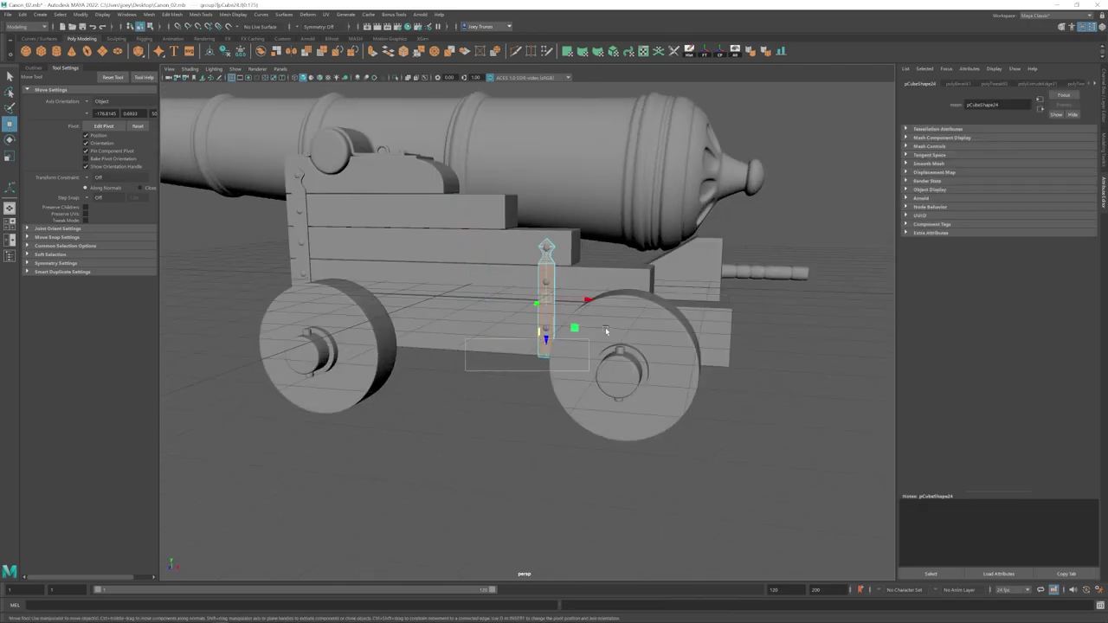
Step: Extrude the rear strip's top border edges in two stages so the strip bends over the carriage step
{"action": "double_click", "coordinate": [548, 267]}
{"action": "left_click_drag", "start_coordinate": [548, 266], "coordinate": [511, 290], "text": "alt"}
{"action": "right_click_drag", "start_coordinate": [511, 290], "coordinate": [520, 295], "text": "alt"}
{"action": "key", "text": "f"}
{"action": "left_click_drag", "start_coordinate": [520, 323], "coordinate": [472, 303], "text": "alt"}
{"action": "left_click_drag", "start_coordinate": [527, 369], "coordinate": [486, 315], "text": "shift"}
{"action": "key", "text": "e"}
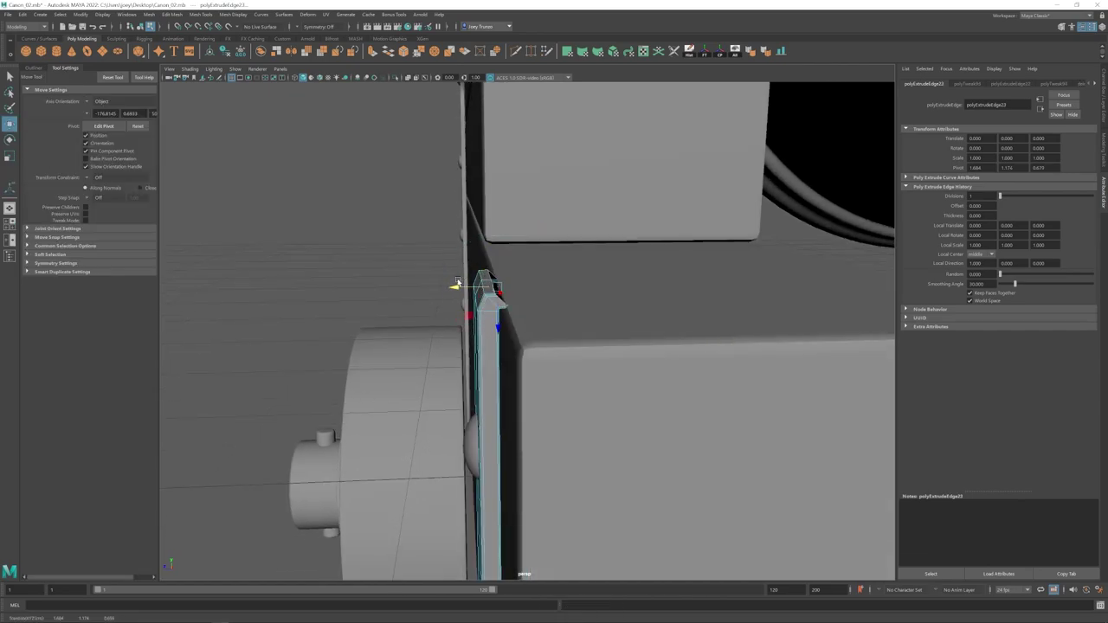
{"action": "left_click_drag", "start_coordinate": [546, 257], "coordinate": [543, 262]}
{"action": "key", "text": "w"}
{"action": "left_click_drag", "start_coordinate": [513, 293], "coordinate": [540, 302], "text": "alt"}
{"action": "right_click_drag", "start_coordinate": [540, 302], "coordinate": [522, 305], "text": "alt"}
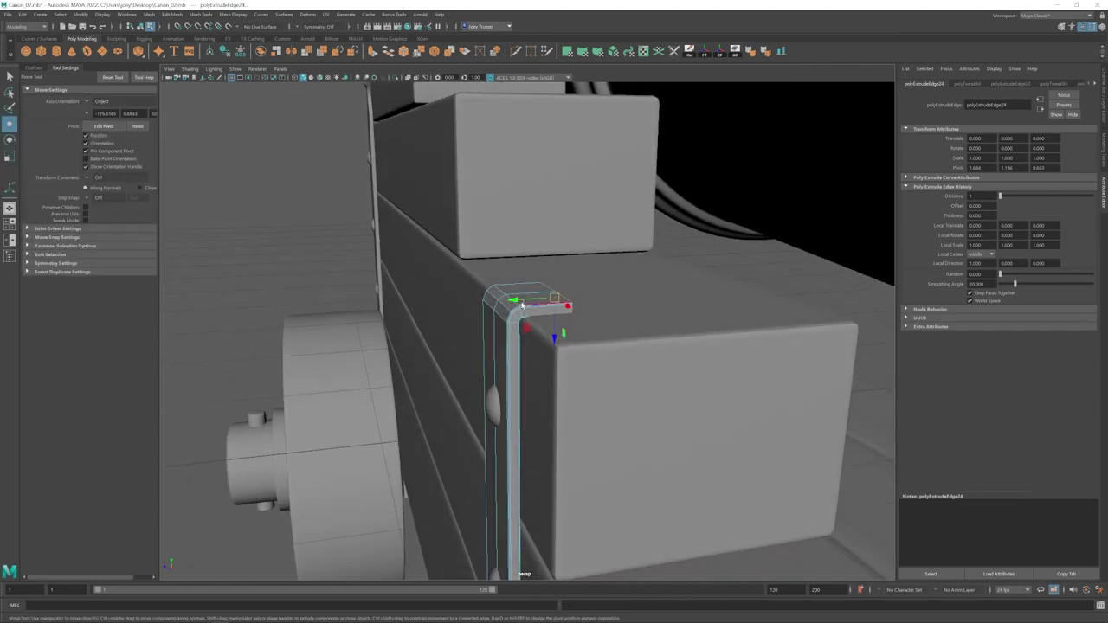
{"action": "left_click_drag", "start_coordinate": [716, 275], "coordinate": [582, 286]}
{"action": "right_click_drag", "start_coordinate": [582, 286], "coordinate": [519, 305], "text": "alt"}
Step: Mirror a copy of the bent strip to the block's inner side and bridge the halves across the top, removing leftover seam edges
{"action": "key", "text": "F8"}
{"action": "left_click", "coordinate": [719, 53]}
{"action": "left_click_drag", "start_coordinate": [582, 299], "coordinate": [574, 357], "text": "alt"}
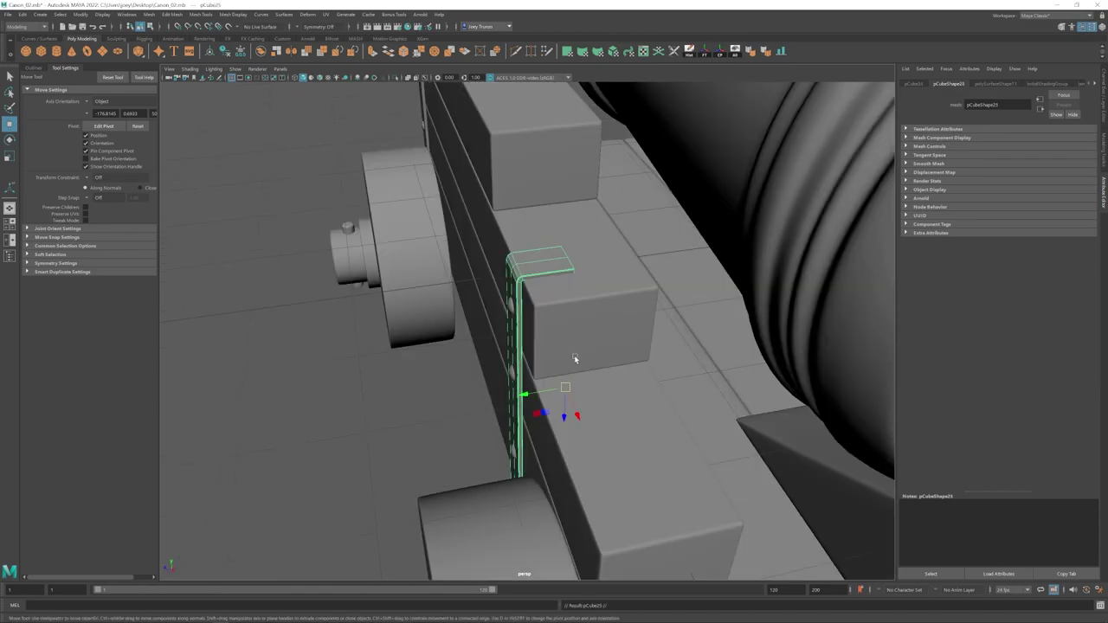
{"action": "key", "text": "w"}
{"action": "right_click_drag", "start_coordinate": [542, 272], "coordinate": [547, 229], "text": "shift"}
{"action": "double_click", "coordinate": [575, 260]}
{"action": "right_click_drag", "start_coordinate": [580, 264], "coordinate": [447, 329], "text": "shift"}
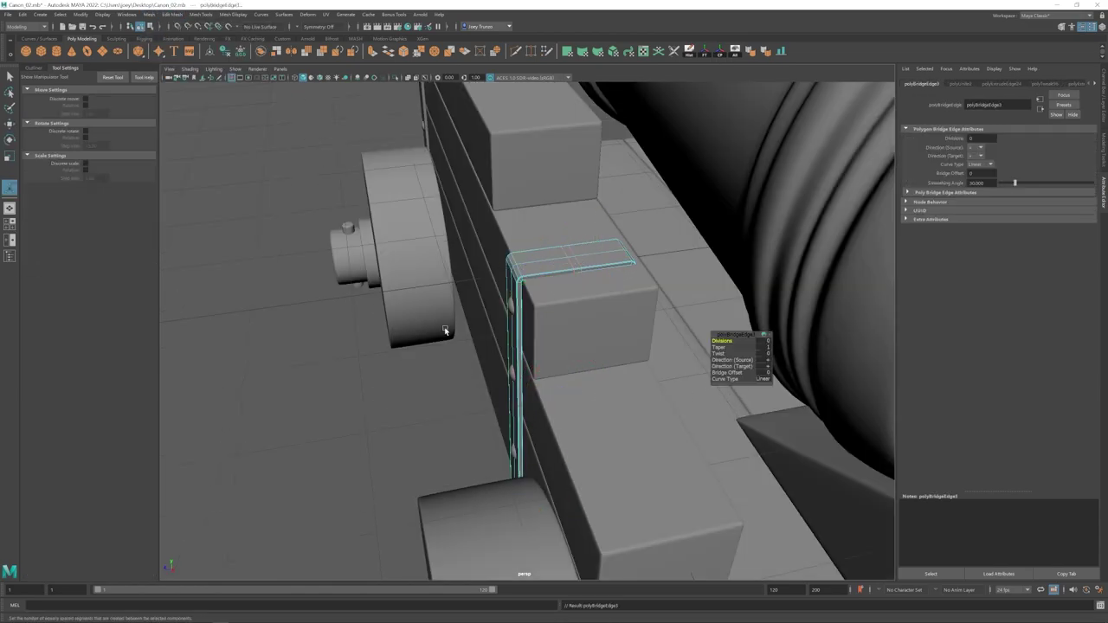
{"action": "key", "text": "ctrl+Delete"}
Step: Adjust the vertices of the mirrored half so the strip fits around the carriage side's width
{"action": "key", "text": "w"}
{"action": "left_click_drag", "start_coordinate": [606, 298], "coordinate": [549, 287], "text": "alt"}
{"action": "right_click_drag", "start_coordinate": [549, 287], "coordinate": [511, 287]}
{"action": "left_click_drag", "start_coordinate": [549, 286], "coordinate": [571, 299], "text": "alt"}
{"action": "left_click_drag", "start_coordinate": [714, 219], "coordinate": [563, 578]}
{"action": "left_click_drag", "start_coordinate": [598, 406], "coordinate": [628, 386], "text": "alt"}
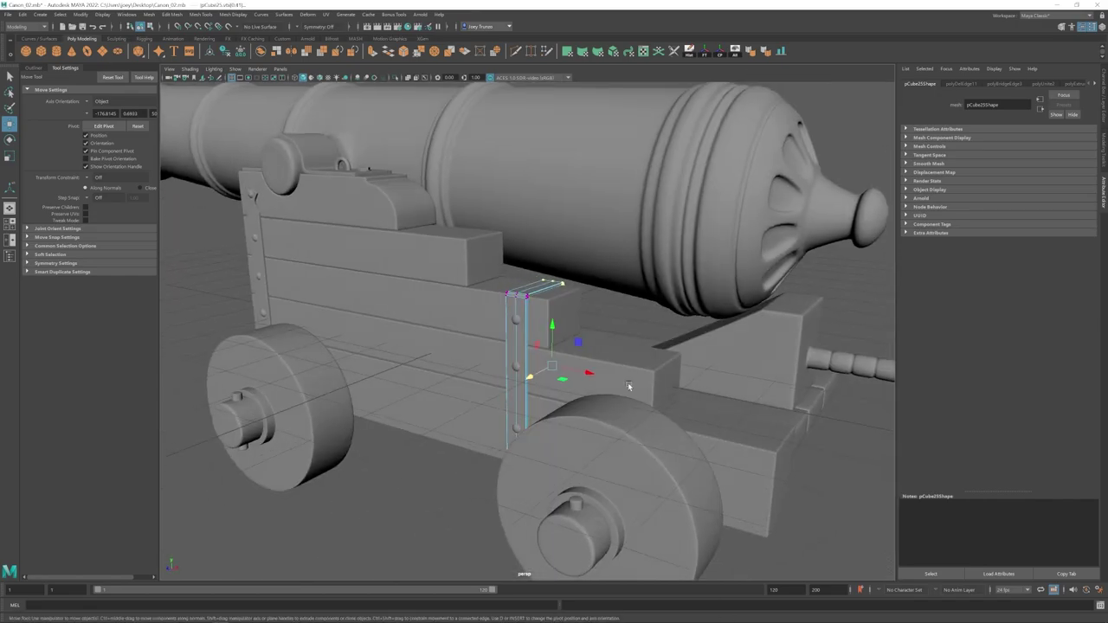
{"action": "key", "text": "F8"}
{"action": "left_click", "coordinate": [433, 467]}
Step: Rotate a rivet to face upward and place it on the top plate of the rear strip
{"action": "right_click_drag", "start_coordinate": [468, 346], "coordinate": [589, 390], "text": "alt"}
{"action": "left_click", "coordinate": [505, 310]}
{"action": "key", "text": "e"}
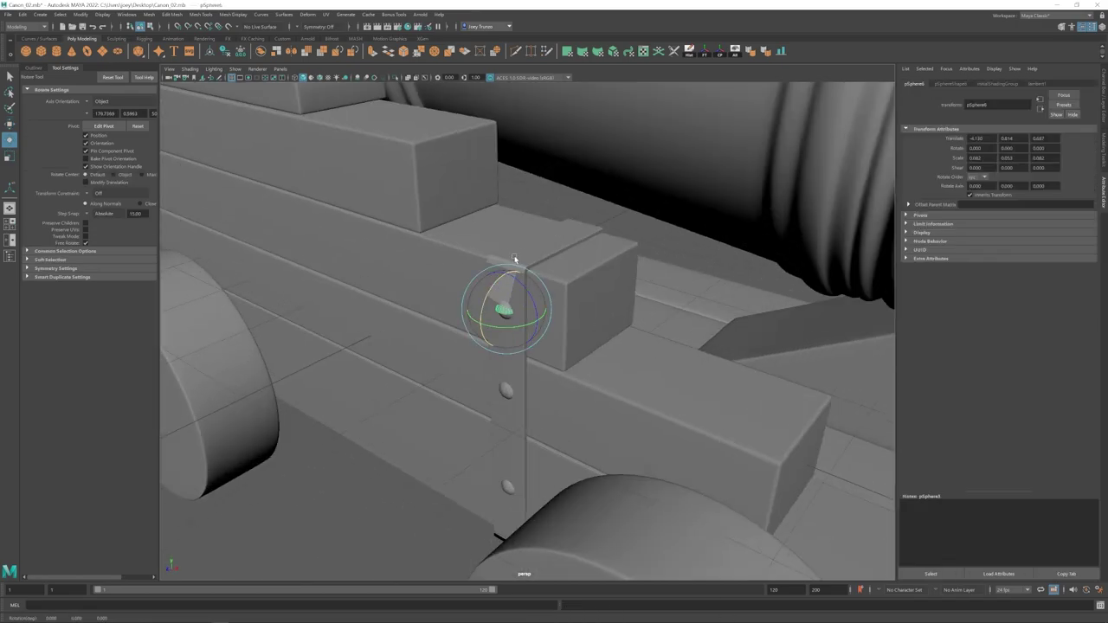
{"action": "left_click_drag", "start_coordinate": [531, 246], "coordinate": [523, 250]}
{"action": "right_click_drag", "start_coordinate": [523, 347], "coordinate": [410, 490], "text": "alt"}
{"action": "left_click", "coordinate": [411, 490]}
{"action": "left_click_drag", "start_coordinate": [410, 490], "coordinate": [509, 467], "text": "alt"}
{"action": "left_click_drag", "start_coordinate": [511, 374], "coordinate": [539, 284]}
{"action": "left_click", "coordinate": [561, 277], "text": "ctrl"}
{"action": "left_click", "coordinate": [557, 308], "text": "ctrl"}
{"action": "left_click_drag", "start_coordinate": [564, 381], "coordinate": [529, 356], "text": "alt"}
{"action": "left_click", "coordinate": [578, 459]}
Step: Inspect the finished rear strip and the back of the carriage from several angles
{"action": "left_click_drag", "start_coordinate": [579, 459], "coordinate": [555, 440], "text": "alt"}
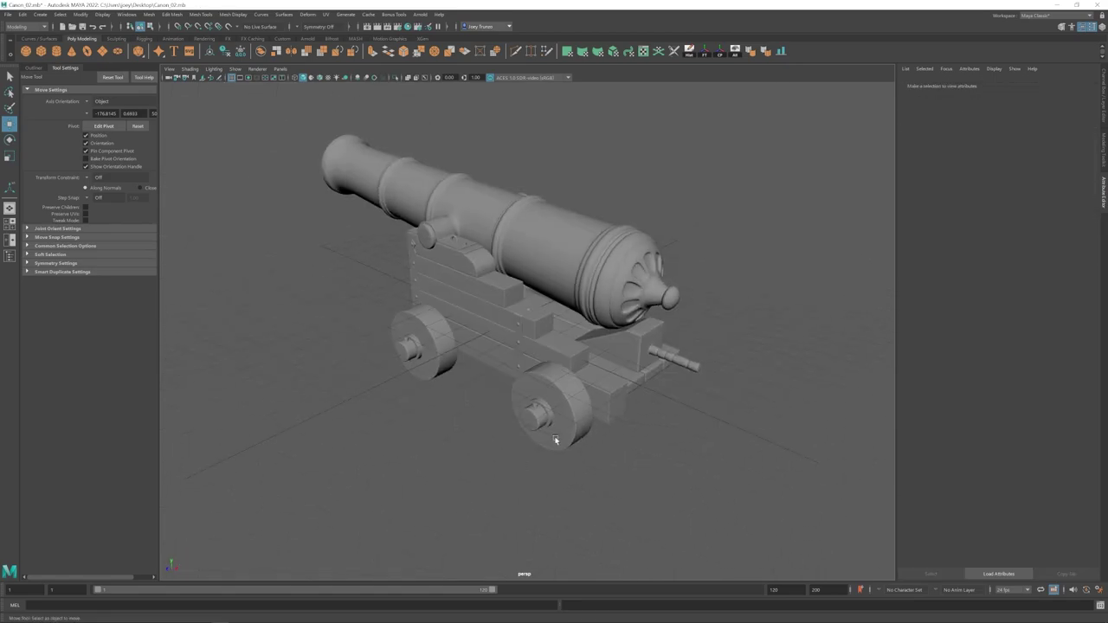
{"action": "middle_click_drag", "start_coordinate": [576, 417], "coordinate": [567, 391], "text": "alt"}
{"action": "mouse_move", "coordinate": [530, 378]}
{"action": "left_mouse_down", "text": "alt"}
{"action": "mouse_move", "coordinate": [549, 390]}
{"action": "mouse_move", "coordinate": [527, 375]}
{"action": "left_mouse_up", "text": "alt"}
{"action": "middle_click_drag", "start_coordinate": [564, 380], "coordinate": [509, 357], "text": "alt"}
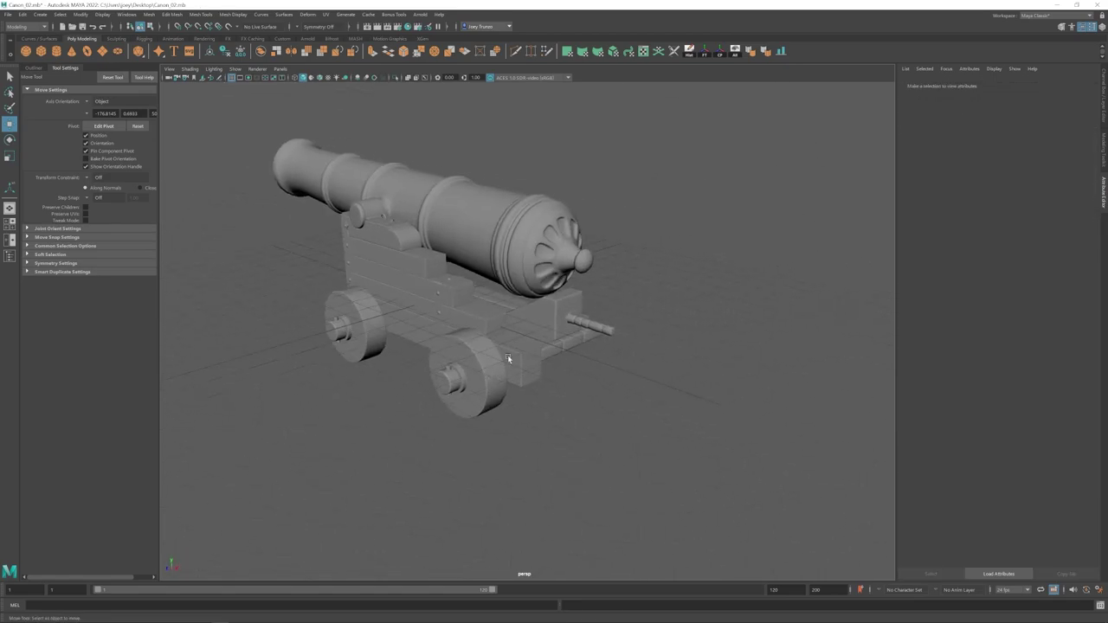
{"action": "left_click_drag", "start_coordinate": [565, 356], "coordinate": [582, 342], "text": "alt"}
{"action": "left_click_drag", "start_coordinate": [444, 432], "coordinate": [466, 411], "text": "alt"}
{"action": "left_click", "coordinate": [499, 334]}
{"action": "mouse_move", "coordinate": [589, 342]}
{"action": "left_mouse_down", "text": "alt"}
{"action": "mouse_move", "coordinate": [549, 303]}
{"action": "mouse_move", "coordinate": [579, 339]}
{"action": "left_mouse_up", "text": "alt"}
{"action": "left_click", "coordinate": [521, 362]}
{"action": "key", "text": "ctrl+z"}
{"action": "key", "text": "ctrl+z"}
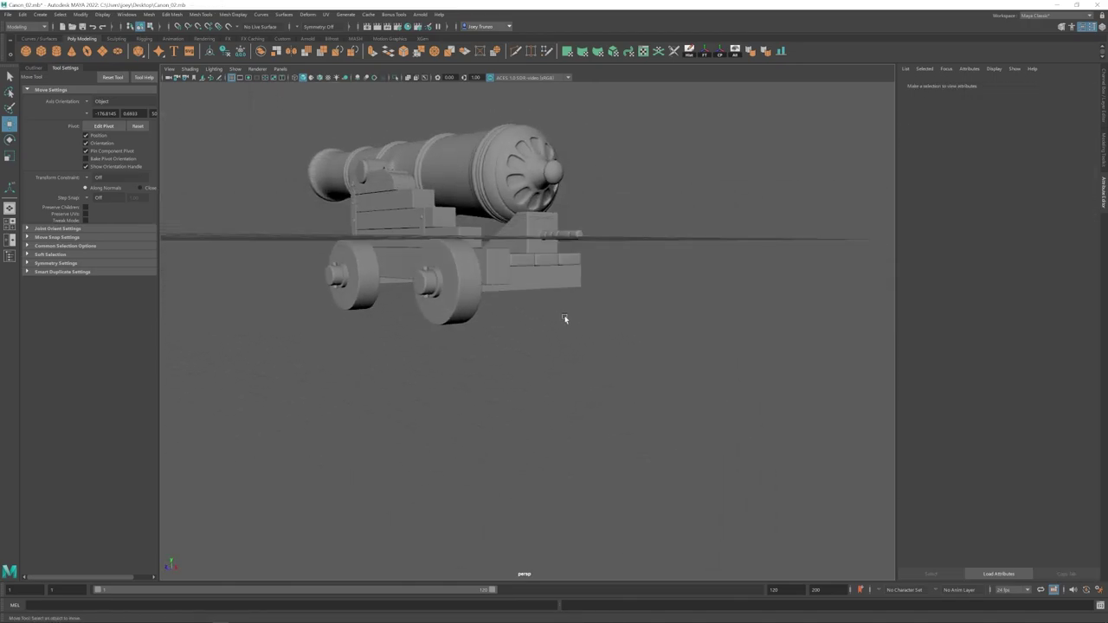
{"action": "mouse_move", "coordinate": [563, 318]}
{"action": "left_mouse_down", "text": "alt"}
{"action": "mouse_move", "coordinate": [539, 345]}
{"action": "mouse_move", "coordinate": [550, 325]}
{"action": "left_mouse_up", "text": "alt"}
Step: Create a thin cube plate with an X scale of 0.087 at the carriage's rear and align a new torus to it
{"action": "left_click", "coordinate": [424, 243]}
{"action": "key", "text": "Delete"}
{"action": "left_click", "coordinate": [87, 51]}
{"action": "left_click_drag", "start_coordinate": [372, 261], "coordinate": [571, 301]}
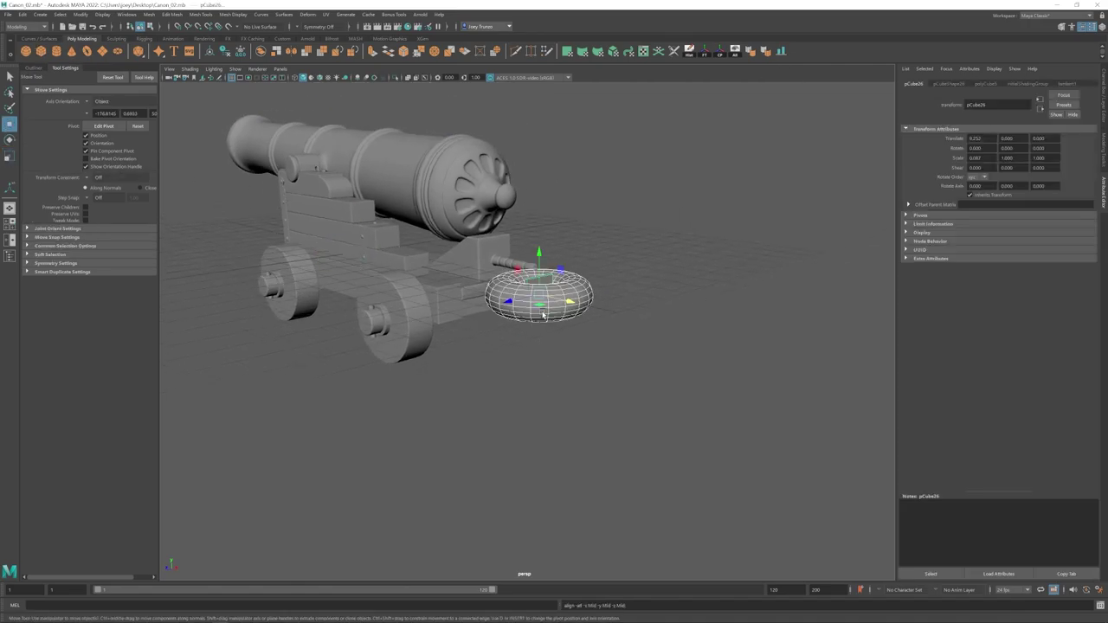
Step: Turn the torus upright and reshape it into a small, thin ring using a larger radius and reduced scale
{"action": "key", "text": "r"}
{"action": "key", "text": "e"}
{"action": "left_click", "coordinate": [981, 84]}
{"action": "left_click_drag", "start_coordinate": [1000, 139], "coordinate": [1003, 139]}
{"action": "key", "text": "r"}
{"action": "left_click_drag", "start_coordinate": [540, 296], "coordinate": [381, 284]}
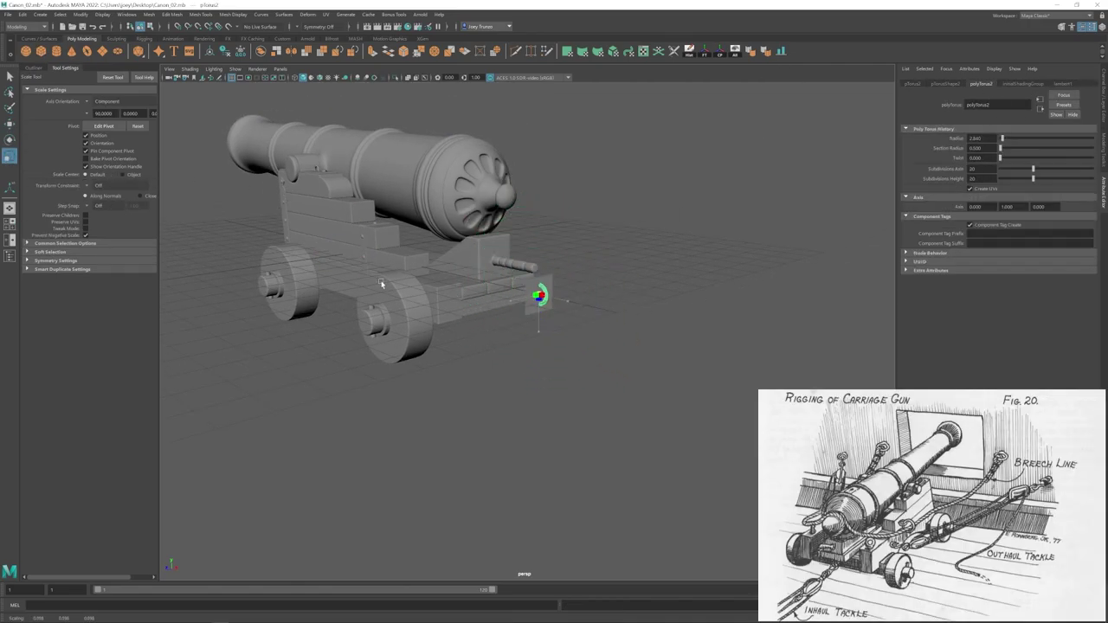
Step: Move the ring outward so it stands just behind the rear plate
{"action": "left_click_drag", "start_coordinate": [554, 334], "coordinate": [597, 331], "text": "alt"}
{"action": "key", "text": "w"}
{"action": "left_click_drag", "start_coordinate": [623, 275], "coordinate": [648, 277]}
{"action": "left_click_drag", "start_coordinate": [597, 332], "coordinate": [629, 318], "text": "alt"}
{"action": "left_click", "coordinate": [629, 318]}
{"action": "right_click_drag", "start_coordinate": [629, 318], "coordinate": [554, 346], "text": "alt"}
{"action": "left_click_drag", "start_coordinate": [554, 347], "coordinate": [557, 310], "text": "alt"}
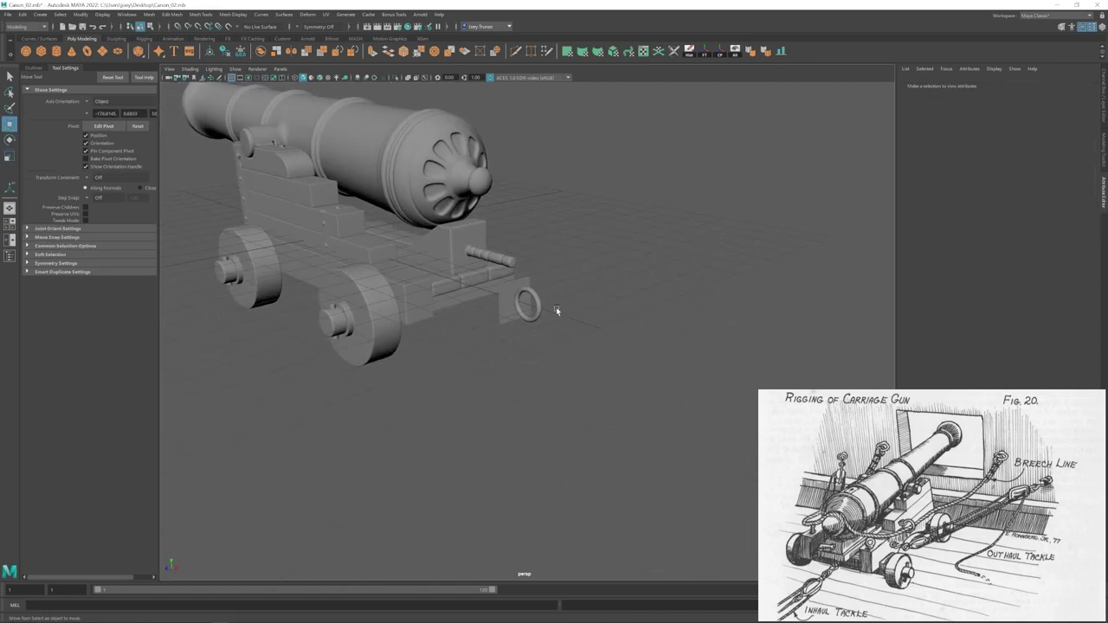
Step: Create a cylinder aligned to the rear ring and turn it to point from the plate through the ring
{"action": "right_click_drag", "start_coordinate": [557, 309], "coordinate": [580, 305], "text": "alt"}
{"action": "left_click", "coordinate": [274, 230]}
{"action": "left_click", "coordinate": [506, 298], "text": "shift"}
{"action": "left_click", "coordinate": [56, 52]}
{"action": "key", "text": "e"}
{"action": "left_click_drag", "start_coordinate": [381, 261], "coordinate": [554, 284]}
{"action": "left_click", "coordinate": [546, 306]}
{"action": "left_click", "coordinate": [531, 281]}
{"action": "key", "text": "f"}
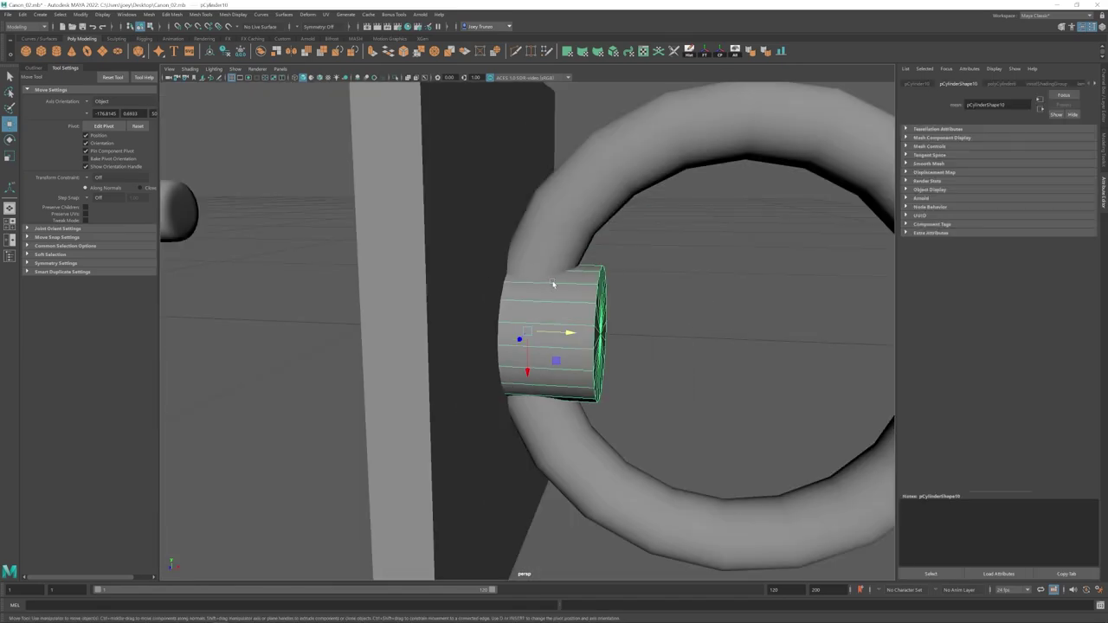
Step: Bevel the edge loop around the connecting cylinder's outer end
{"action": "right_click_drag", "start_coordinate": [554, 285], "coordinate": [554, 253]}
{"action": "double_click", "coordinate": [604, 301]}
{"action": "left_click", "coordinate": [171, 15]}
{"action": "left_click", "coordinate": [180, 45]}
{"action": "left_click_drag", "start_coordinate": [732, 340], "coordinate": [761, 344]}
{"action": "key", "text": "w"}
Step: Resize the square rear plate behind the cylinder and ring
{"action": "left_click", "coordinate": [591, 207]}
{"action": "left_click", "coordinate": [751, 312]}
{"action": "right_click_drag", "start_coordinate": [752, 312], "coordinate": [439, 369], "text": "alt"}
{"action": "left_click", "coordinate": [514, 335]}
{"action": "left_click_drag", "start_coordinate": [514, 335], "coordinate": [482, 321], "text": "alt"}
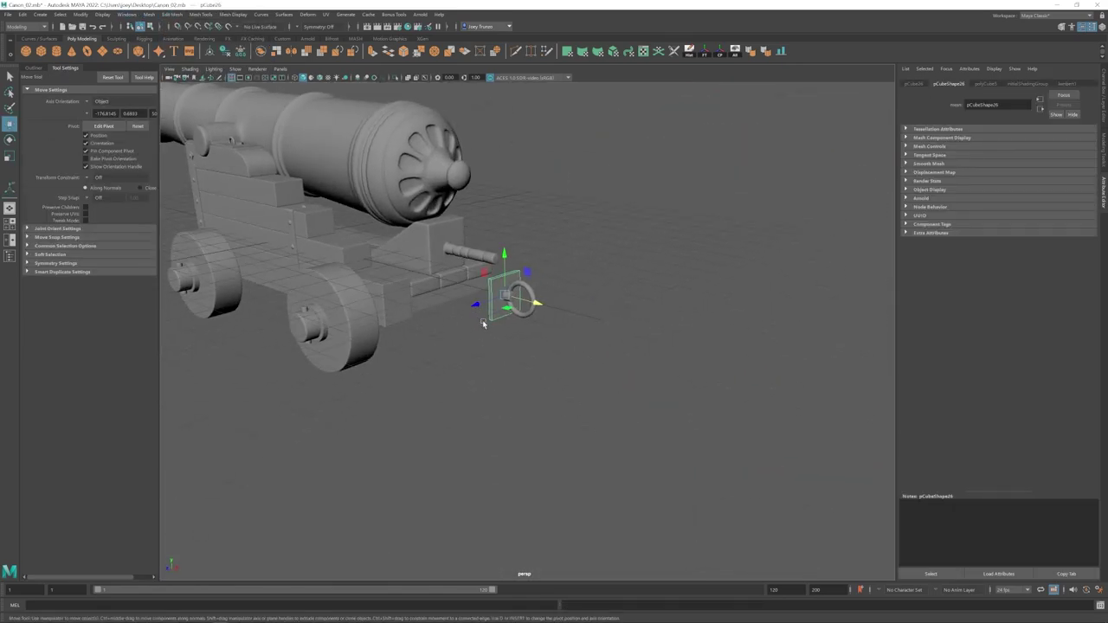
{"action": "right_click_drag", "start_coordinate": [483, 320], "coordinate": [509, 293], "text": "alt"}
{"action": "key", "text": "r"}
{"action": "left_click_drag", "start_coordinate": [490, 272], "coordinate": [474, 274]}
{"action": "left_click_drag", "start_coordinate": [475, 274], "coordinate": [495, 278], "text": "alt"}
Step: Group the plate, cylinder and ring into one rear mount
{"action": "left_click", "coordinate": [561, 318]}
{"action": "right_click_drag", "start_coordinate": [561, 319], "coordinate": [511, 299], "text": "alt"}
{"action": "left_click_drag", "start_coordinate": [554, 265], "coordinate": [498, 332]}
{"action": "key", "text": "ctrl+g"}
{"action": "left_click_drag", "start_coordinate": [498, 332], "coordinate": [574, 314], "text": "alt"}
{"action": "left_click_drag", "start_coordinate": [497, 309], "coordinate": [464, 289], "text": "alt"}
{"action": "right_click_drag", "start_coordinate": [464, 290], "coordinate": [470, 358], "text": "alt"}
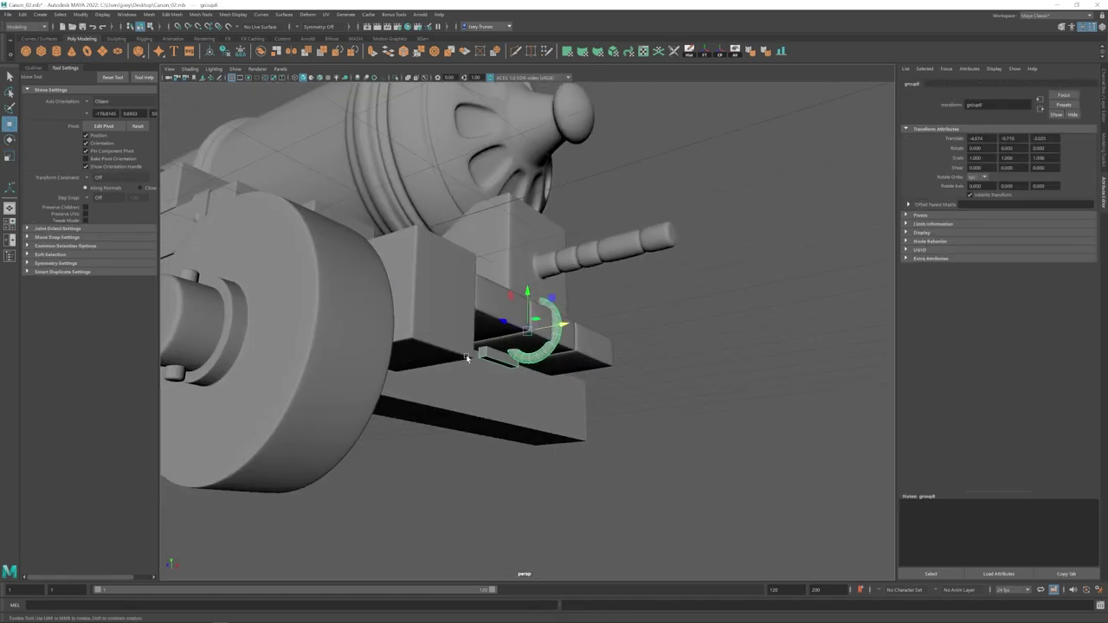
Step: Scale the mount group to about 0.641 and move it against the middle of the carriage's rear crosspiece
{"action": "left_click_drag", "start_coordinate": [470, 358], "coordinate": [481, 340], "text": "alt"}
{"action": "key", "text": "r"}
{"action": "mouse_move", "coordinate": [537, 369]}
{"action": "left_mouse_down"}
{"action": "mouse_move", "coordinate": [525, 373]}
{"action": "mouse_move", "coordinate": [538, 381]}
{"action": "left_mouse_up"}
{"action": "key", "text": "w"}
{"action": "left_click_drag", "start_coordinate": [556, 368], "coordinate": [524, 404]}
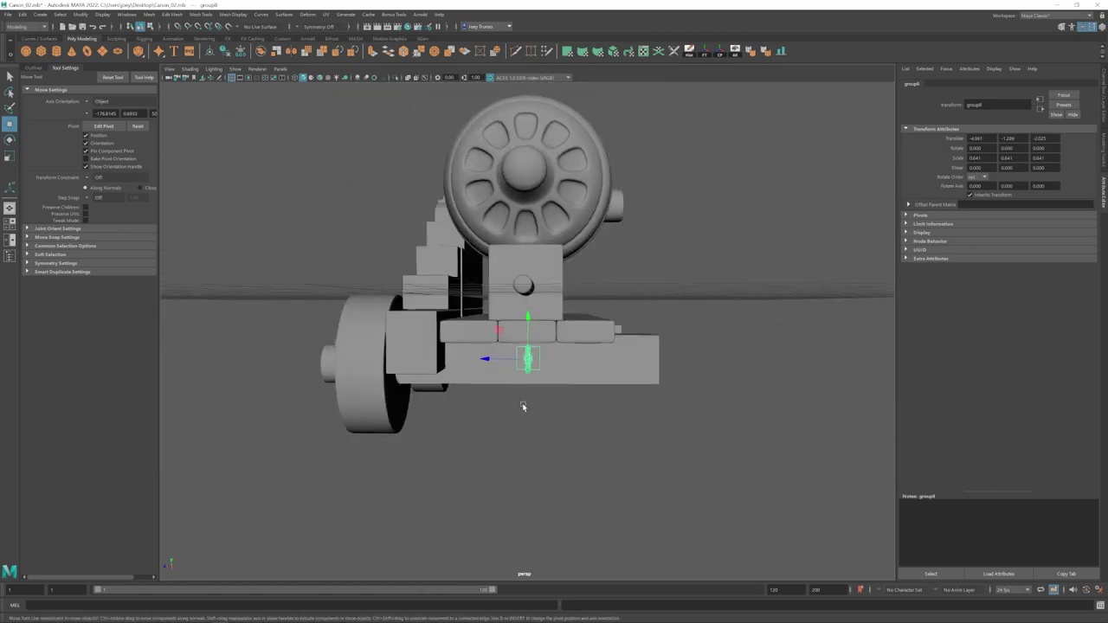
Step: Group the rear mount's ring and tilt it so it hangs down from the cylinder
{"action": "right_click_drag", "start_coordinate": [524, 404], "coordinate": [433, 413], "text": "alt"}
{"action": "left_click", "coordinate": [433, 413]}
{"action": "left_click_drag", "start_coordinate": [433, 413], "coordinate": [554, 383], "text": "alt"}
{"action": "right_click_drag", "start_coordinate": [555, 383], "coordinate": [594, 364], "text": "alt"}
{"action": "left_click", "coordinate": [536, 293]}
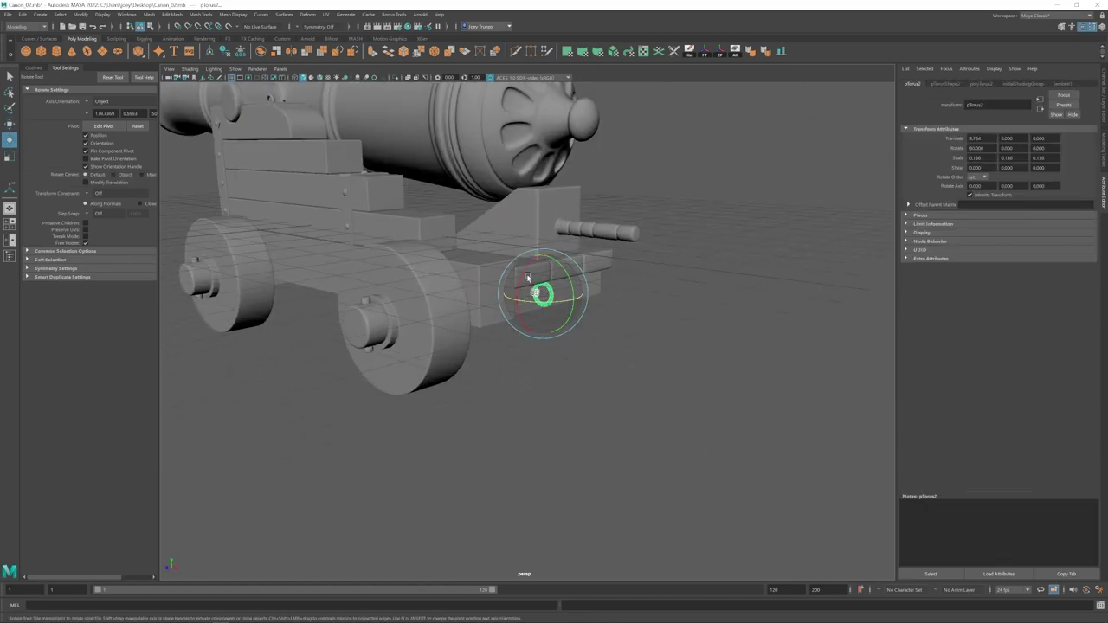
{"action": "key", "text": "ctrl+h"}
{"action": "key", "text": "ctrl+z"}
{"action": "key", "text": "g"}
{"action": "key", "text": "ctrl+z"}
{"action": "key", "text": "ctrl+g"}
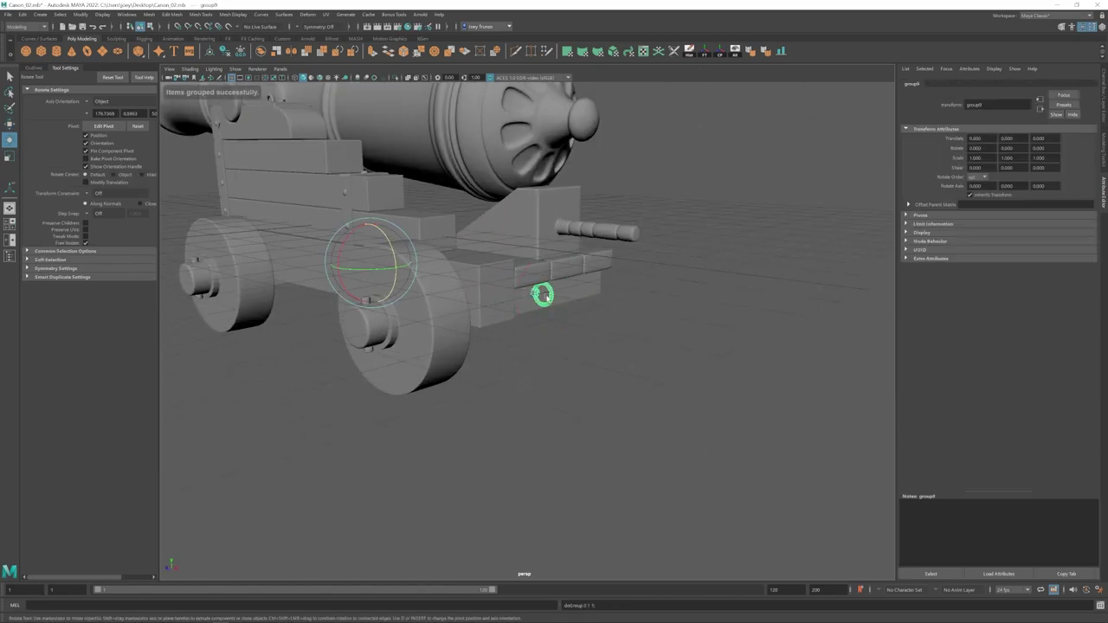
{"action": "left_click_drag", "start_coordinate": [515, 277], "coordinate": [513, 288]}
{"action": "left_click", "coordinate": [451, 432]}
{"action": "right_click_drag", "start_coordinate": [513, 287], "coordinate": [540, 476], "text": "alt"}
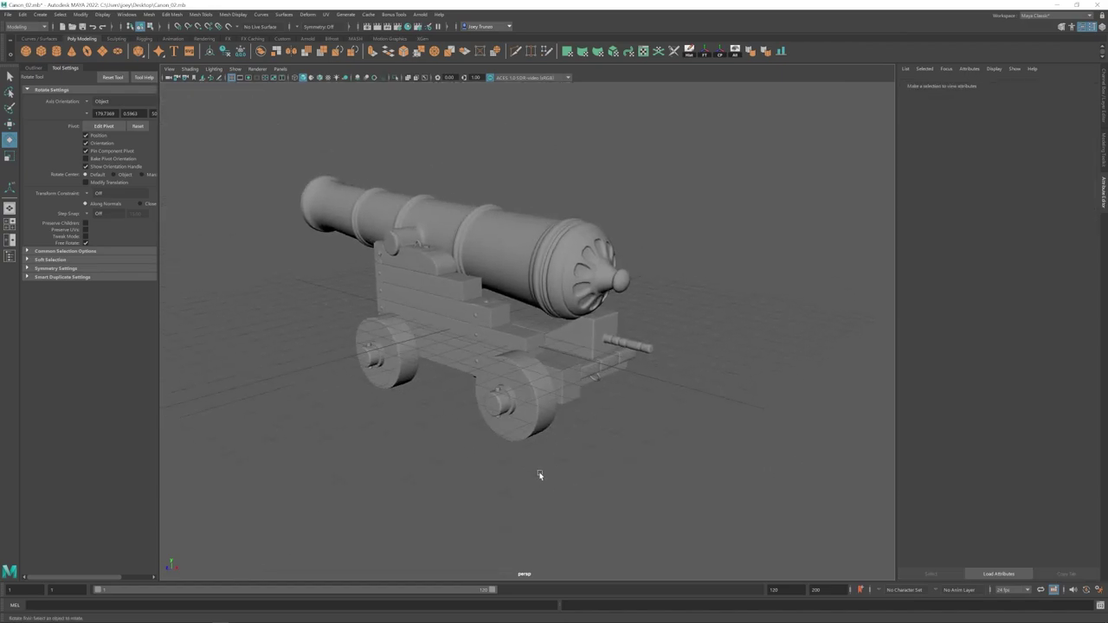
Step: Shorten the wedge's turned handle behind the breech by scaling and shifting its vertices
{"action": "left_click_drag", "start_coordinate": [539, 475], "coordinate": [611, 451], "text": "alt"}
{"action": "left_click", "coordinate": [586, 302]}
{"action": "right_click_drag", "start_coordinate": [623, 268], "coordinate": [579, 268]}
{"action": "left_click_drag", "start_coordinate": [578, 268], "coordinate": [589, 252], "text": "alt"}
{"action": "right_click_drag", "start_coordinate": [589, 252], "coordinate": [668, 341], "text": "alt"}
{"action": "left_click_drag", "start_coordinate": [668, 341], "coordinate": [530, 288]}
{"action": "key", "text": "r"}
{"action": "left_click_drag", "start_coordinate": [632, 312], "coordinate": [625, 313]}
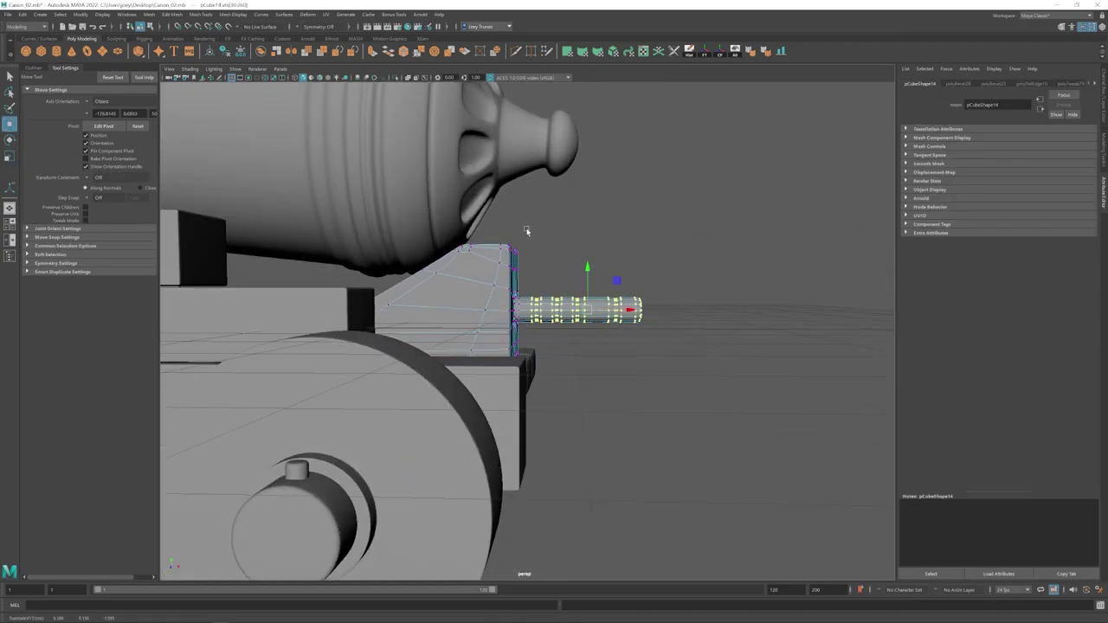
{"action": "key", "text": "ctrl+z"}
{"action": "key", "text": "ctrl+z"}
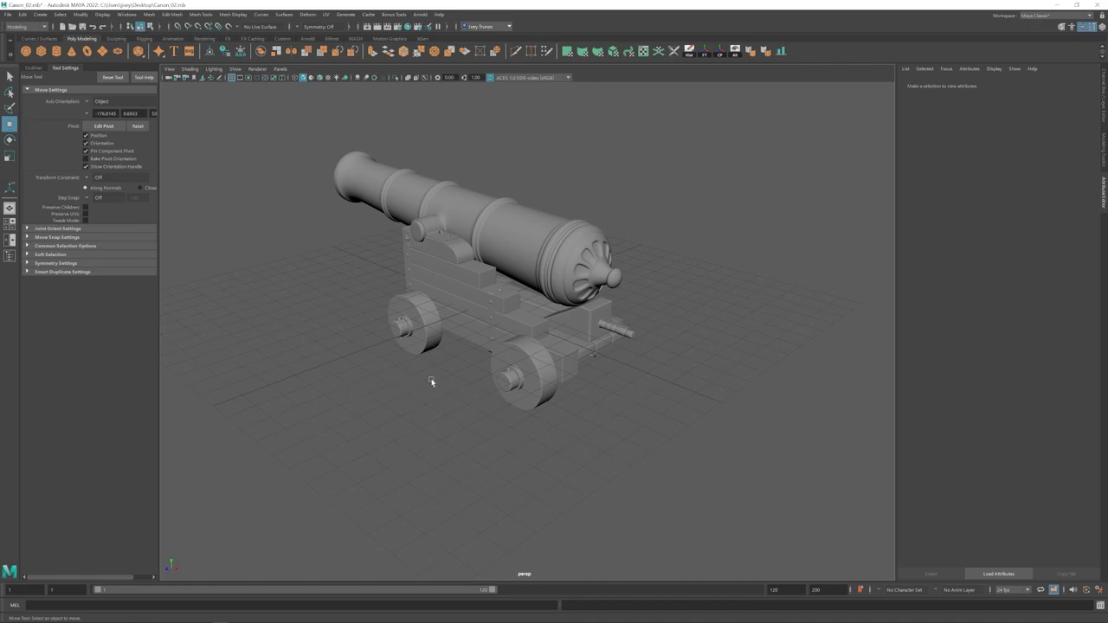
Step: Duplicate the rear ring mount and place the copy beside the carriage, turned to face outward
{"action": "left_click_drag", "start_coordinate": [431, 382], "coordinate": [516, 357], "text": "alt"}
{"action": "right_click_drag", "start_coordinate": [517, 356], "coordinate": [593, 392], "text": "alt"}
{"action": "left_click", "coordinate": [557, 303]}
{"action": "left_click_drag", "start_coordinate": [511, 276], "coordinate": [467, 314], "text": "alt"}
{"action": "right_click_drag", "start_coordinate": [467, 314], "coordinate": [424, 317], "text": "alt"}
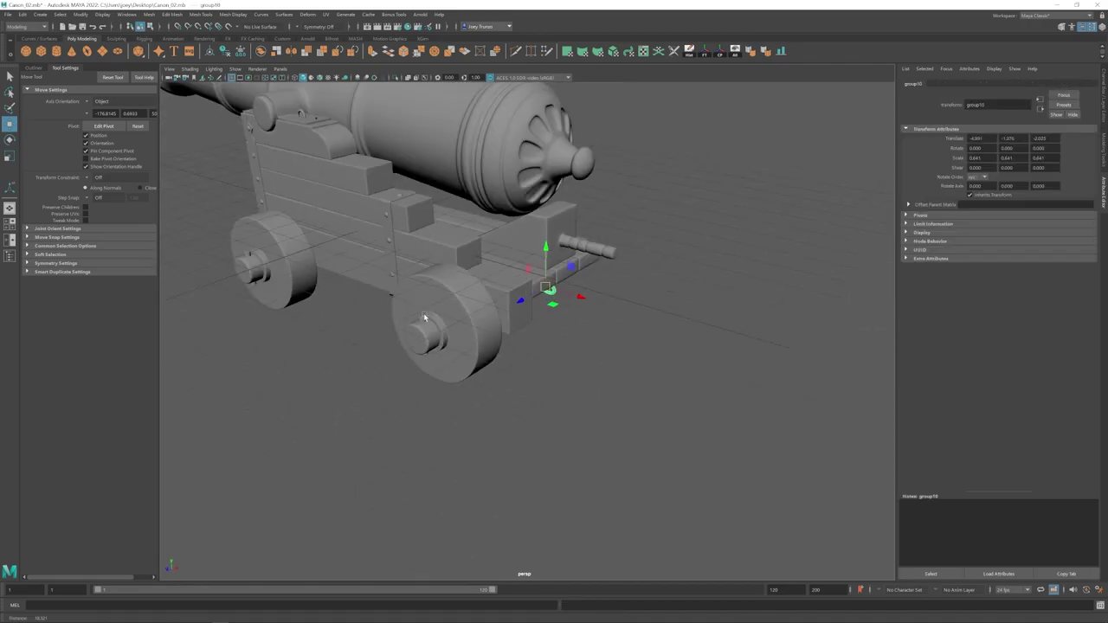
{"action": "left_click_drag", "start_coordinate": [359, 409], "coordinate": [425, 381], "text": "alt"}
{"action": "left_click", "coordinate": [425, 381]}
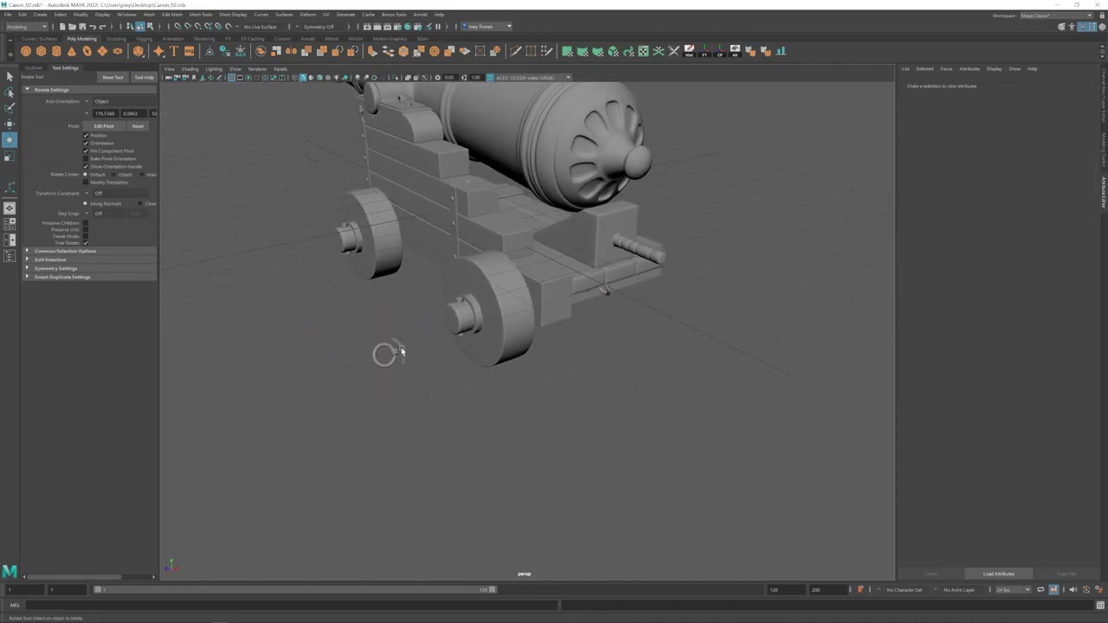
Step: Bevel all edges of the duplicated mount's plate
{"action": "left_click", "coordinate": [401, 350]}
{"action": "key", "text": "f"}
{"action": "right_click_drag", "start_coordinate": [485, 225], "coordinate": [485, 184]}
{"action": "left_click_drag", "start_coordinate": [415, 139], "coordinate": [697, 528]}
{"action": "key", "text": "ctrl+b"}
{"action": "key", "text": "w"}
{"action": "right_click_drag", "start_coordinate": [762, 318], "coordinate": [684, 317], "text": "alt"}
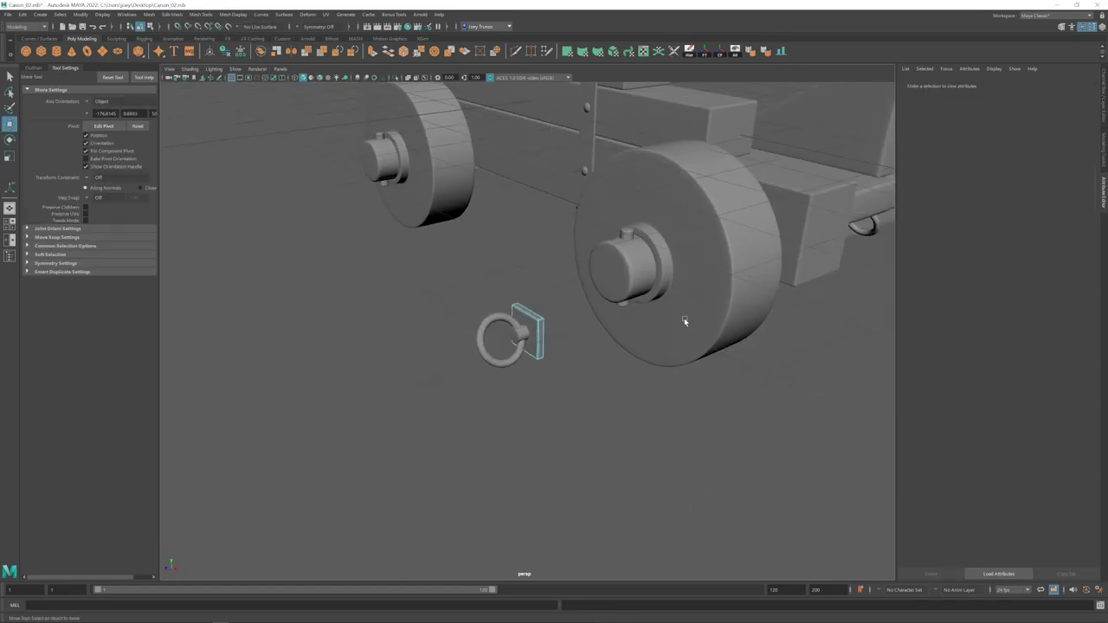
Step: Try to align the duplicated mount's group to the upper side plank
{"action": "right_click_drag", "start_coordinate": [537, 334], "coordinate": [572, 298]}
{"action": "left_click_drag", "start_coordinate": [572, 285], "coordinate": [537, 346]}
{"action": "key", "text": "Up"}
{"action": "right_click_drag", "start_coordinate": [536, 346], "coordinate": [453, 299], "text": "alt"}
{"action": "left_click", "coordinate": [780, 54]}
{"action": "left_click", "coordinate": [472, 208], "text": "shift"}
{"action": "right_click_drag", "start_coordinate": [441, 208], "coordinate": [519, 234], "text": "alt"}
{"action": "middle_click_drag", "start_coordinate": [347, 117], "coordinate": [427, 226], "text": "alt"}
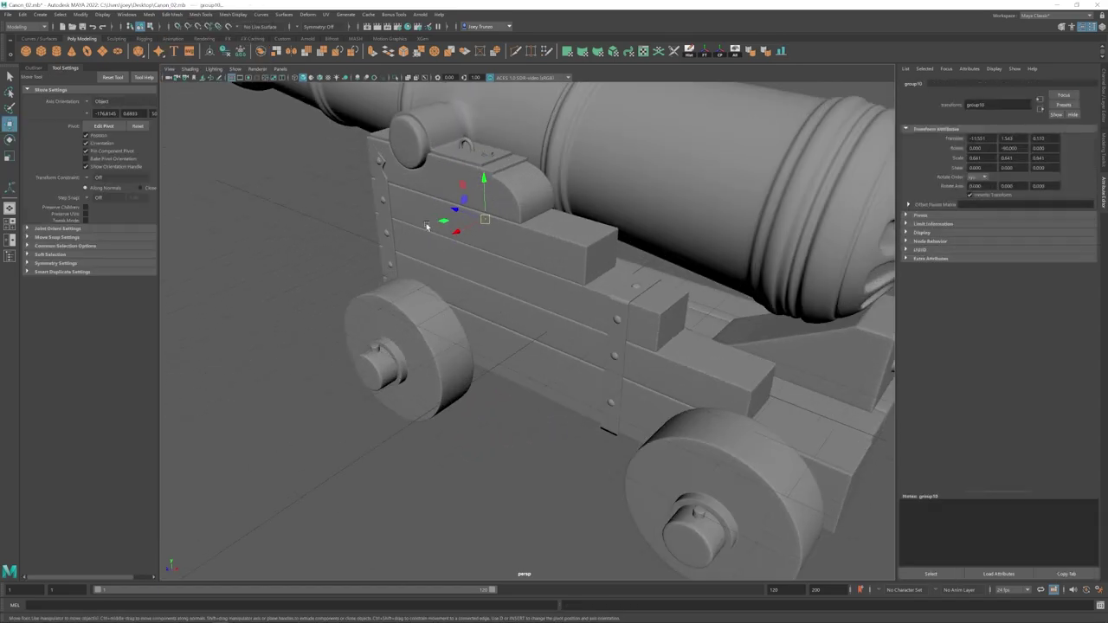
{"action": "key", "text": "ctrl+z"}
{"action": "key", "text": "ctrl+z"}
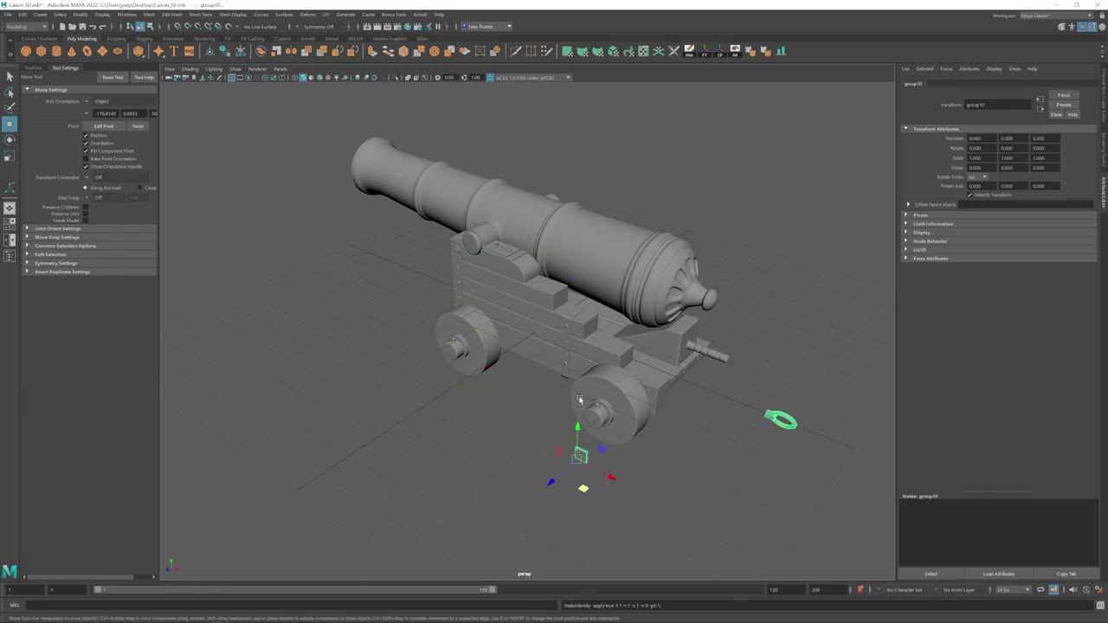
{"action": "scroll", "coordinate": [580, 399], "scroll_direction": "up", "scroll_amount": 1}
{"action": "key", "text": "ctrl+z"}
Step: Parent the plate pCube26 under group9 with its ring and align the group to the upper side plank
{"action": "left_click", "coordinate": [33, 68]}
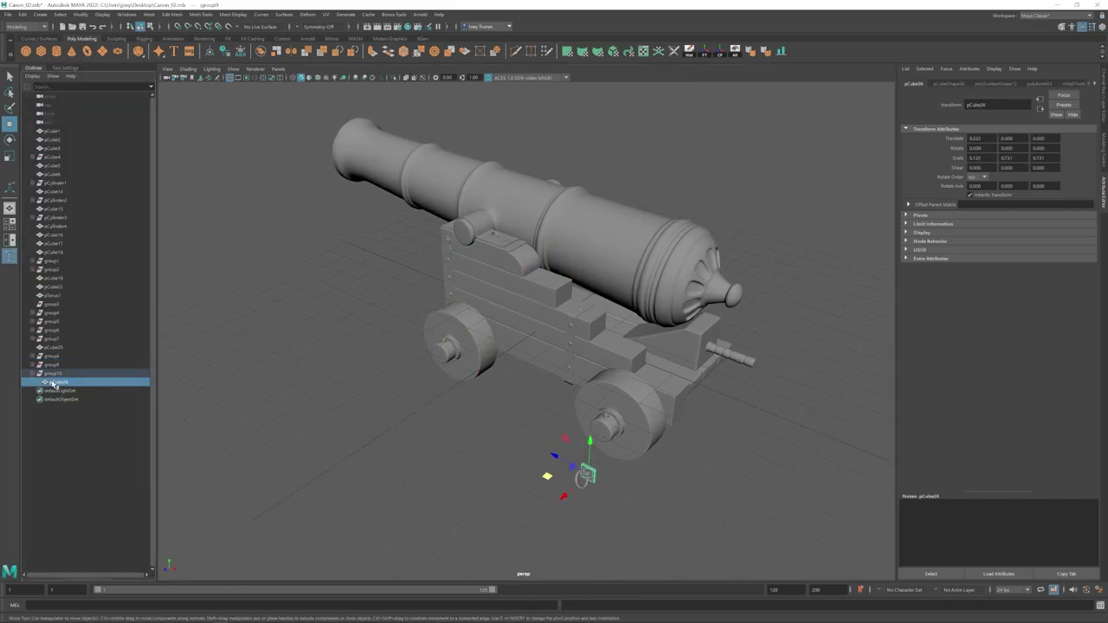
{"action": "middle_click_drag", "start_coordinate": [53, 384], "coordinate": [52, 366]}
{"action": "left_click", "coordinate": [53, 366]}
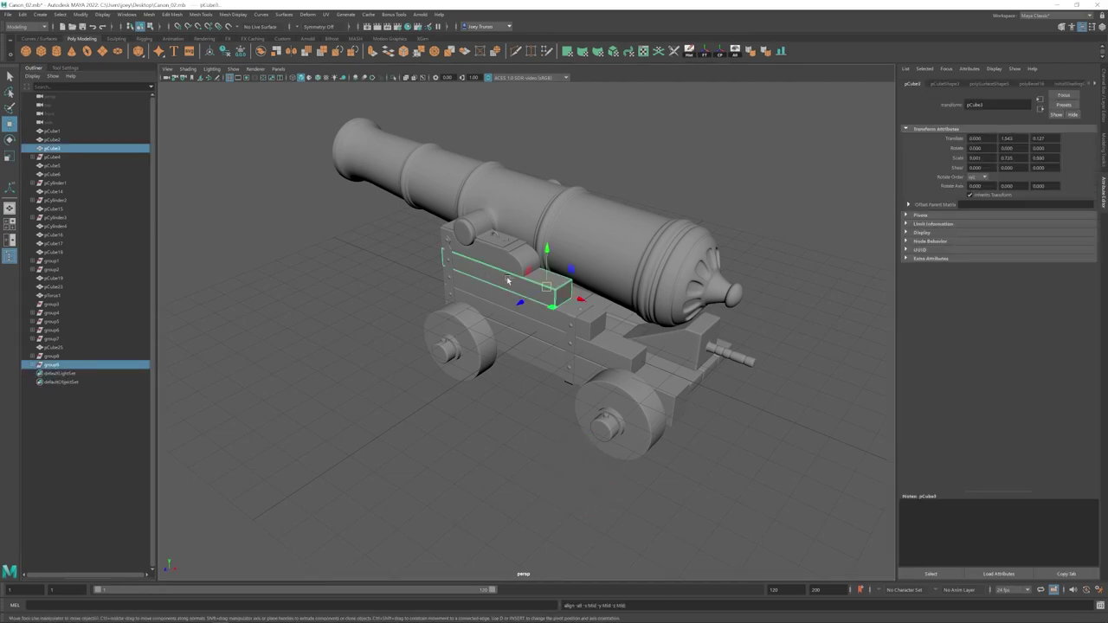
Step: Rotate the mount's square plate into a diamond and move the mount onto the upper side plank near the front metal strip
{"action": "key", "text": "f"}
{"action": "key", "text": "e"}
{"action": "left_click", "coordinate": [589, 275]}
{"action": "key", "text": "Up"}
{"action": "scroll", "coordinate": [525, 391], "scroll_direction": "down", "scroll_amount": 6}
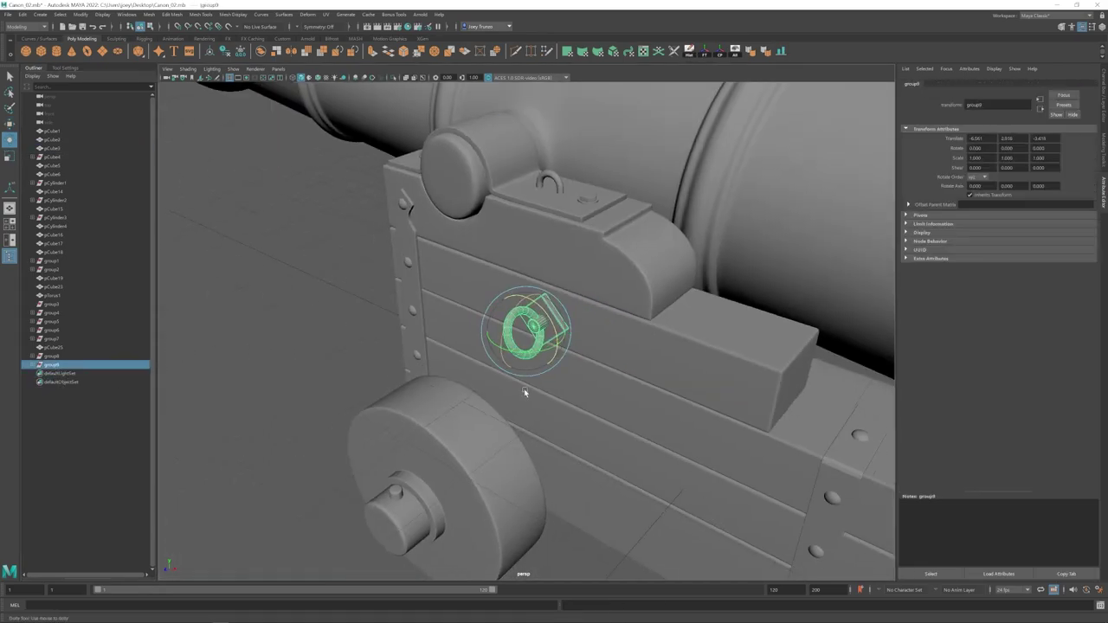
{"action": "key", "text": "w"}
{"action": "left_click_drag", "start_coordinate": [524, 391], "coordinate": [526, 327], "text": "alt"}
{"action": "left_click_drag", "start_coordinate": [554, 346], "coordinate": [467, 363], "text": "alt"}
{"action": "left_click_drag", "start_coordinate": [474, 312], "coordinate": [471, 313]}
{"action": "left_click_drag", "start_coordinate": [407, 333], "coordinate": [492, 346], "text": "alt"}
{"action": "left_click_drag", "start_coordinate": [493, 267], "coordinate": [492, 272]}
{"action": "left_click", "coordinate": [329, 355]}
Step: Tilt the side mount's ring so it rests on its cylinder
{"action": "scroll", "coordinate": [329, 354], "scroll_direction": "down", "scroll_amount": 6}
{"action": "left_click_drag", "start_coordinate": [485, 407], "coordinate": [541, 381], "text": "alt"}
{"action": "scroll", "coordinate": [487, 341], "scroll_direction": "up", "scroll_amount": 8}
{"action": "scroll", "coordinate": [484, 339], "scroll_direction": "up", "scroll_amount": 3}
{"action": "left_click", "coordinate": [451, 292]}
{"action": "key", "text": "e"}
{"action": "mouse_move", "coordinate": [451, 292]}
{"action": "left_mouse_down", "text": "alt"}
{"action": "mouse_move", "coordinate": [393, 305]}
{"action": "mouse_move", "coordinate": [433, 298]}
{"action": "left_mouse_up", "text": "alt"}
{"action": "left_click_drag", "start_coordinate": [433, 298], "coordinate": [410, 307]}
{"action": "key", "text": "w"}
Step: Duplicate the side ring, then turn and lower the copy so it links through the first ring
{"action": "mouse_move", "coordinate": [410, 307]}
{"action": "left_mouse_down", "text": "alt"}
{"action": "mouse_move", "coordinate": [422, 291]}
{"action": "mouse_move", "coordinate": [400, 301]}
{"action": "left_mouse_up", "text": "alt"}
{"action": "left_click_drag", "start_coordinate": [234, 304], "coordinate": [339, 310], "text": "alt"}
{"action": "left_click_drag", "start_coordinate": [491, 283], "coordinate": [475, 339]}
{"action": "key", "text": "w"}
{"action": "left_click_drag", "start_coordinate": [475, 340], "coordinate": [519, 381], "text": "alt"}
{"action": "key", "text": "e"}
{"action": "key", "text": "w"}
Step: Set the Move tool's axis orientation to World and position the second ring to hang straight down from the first
{"action": "left_click", "coordinate": [69, 69]}
{"action": "left_click", "coordinate": [104, 102]}
{"action": "left_click", "coordinate": [106, 111]}
{"action": "left_click_drag", "start_coordinate": [485, 338], "coordinate": [528, 336], "text": "alt"}
{"action": "left_click_drag", "start_coordinate": [529, 336], "coordinate": [537, 367]}
{"action": "mouse_move", "coordinate": [537, 367]}
{"action": "left_mouse_down"}
{"action": "mouse_move", "coordinate": [522, 329]}
{"action": "mouse_move", "coordinate": [541, 378]}
{"action": "left_mouse_up"}
{"action": "scroll", "coordinate": [522, 329], "scroll_direction": "down", "scroll_amount": 10}
{"action": "left_click", "coordinate": [554, 415]}
{"action": "scroll", "coordinate": [541, 379], "scroll_direction": "up", "scroll_amount": 5}
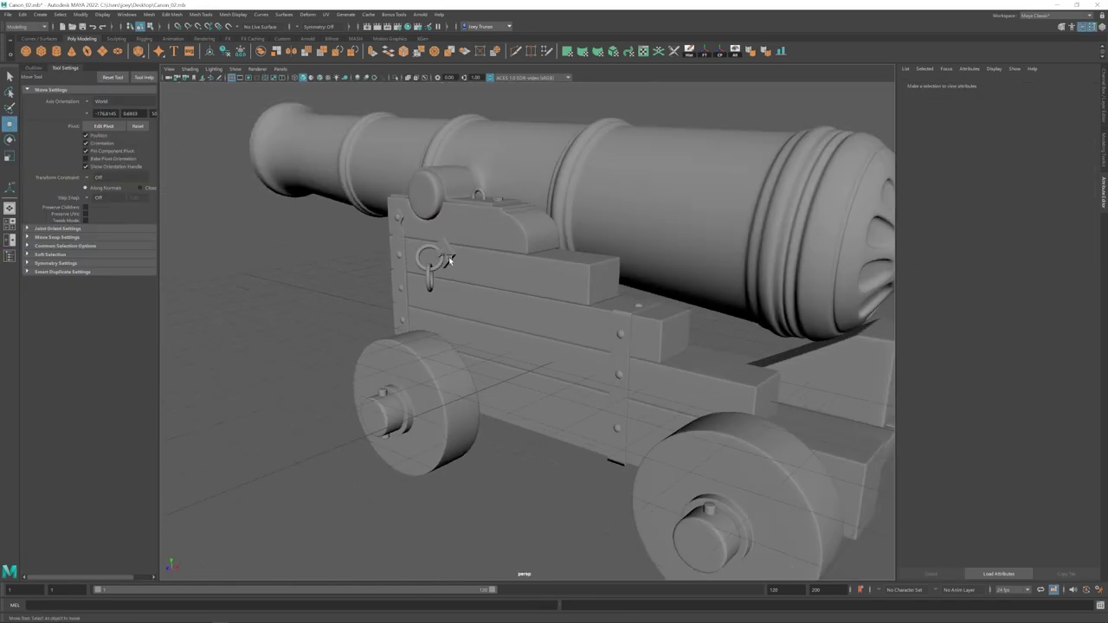
Step: Duplicate the side ring mount and move the copy to a lower plank just behind the front wheel
{"action": "left_click", "coordinate": [451, 258]}
{"action": "key", "text": "Up"}
{"action": "left_click_drag", "start_coordinate": [498, 273], "coordinate": [522, 277], "text": "alt"}
{"action": "left_click_drag", "start_coordinate": [522, 286], "coordinate": [512, 277], "text": "alt"}
{"action": "left_click_drag", "start_coordinate": [513, 278], "coordinate": [509, 303], "text": "alt"}
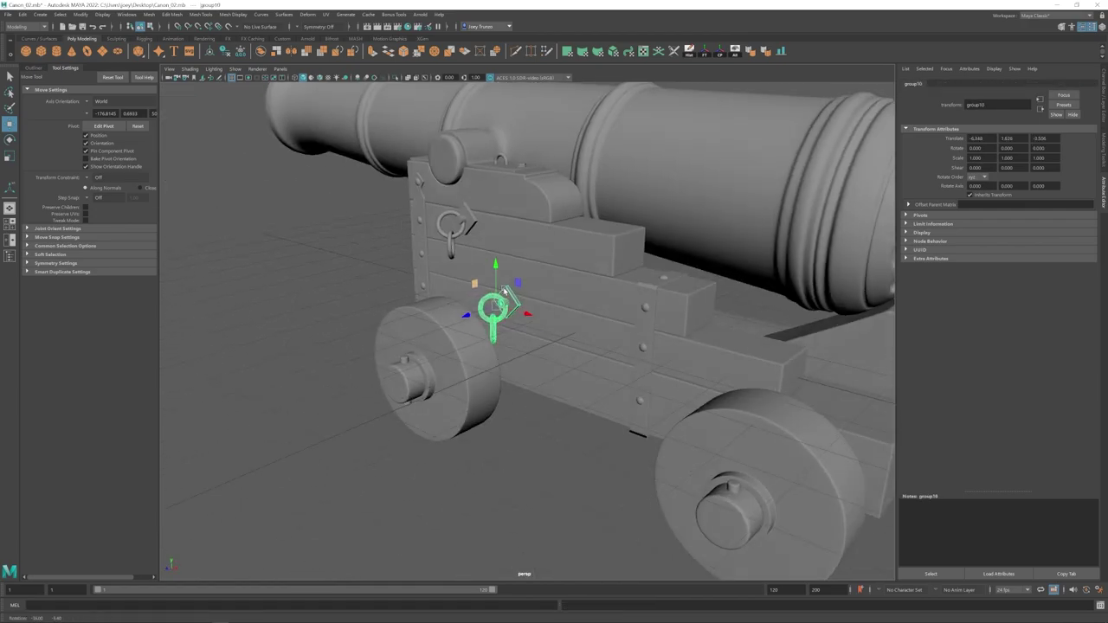
Step: Remove the linked second ring from the lower mount copy and select its remaining ring for rotation
{"action": "left_click", "coordinate": [540, 511]}
{"action": "scroll", "coordinate": [539, 494], "scroll_direction": "down", "scroll_amount": 5}
{"action": "left_click_drag", "start_coordinate": [542, 429], "coordinate": [504, 387], "text": "alt"}
{"action": "scroll", "coordinate": [504, 381], "scroll_direction": "up", "scroll_amount": 5}
{"action": "left_click", "coordinate": [505, 306]}
{"action": "key", "text": "e"}
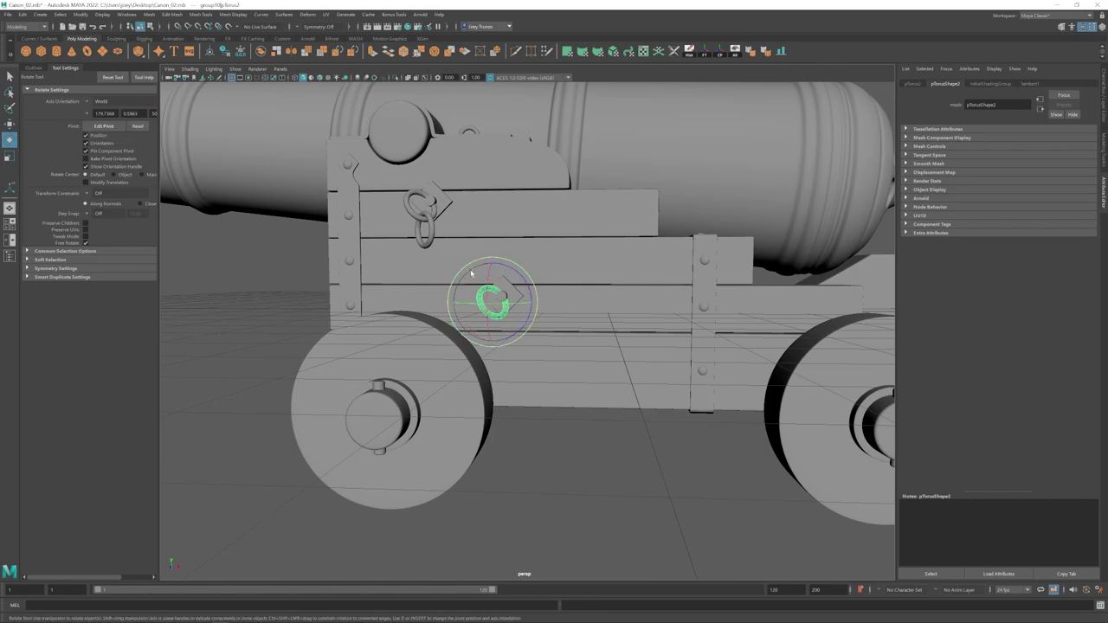
Step: Rotate and move the lower mount's ring so it hangs straight down from its cylinder
{"action": "left_click_drag", "start_coordinate": [471, 273], "coordinate": [511, 313], "text": "alt"}
{"action": "key", "text": "w"}
{"action": "scroll", "coordinate": [513, 317], "scroll_direction": "up", "scroll_amount": 5}
{"action": "left_click_drag", "start_coordinate": [496, 239], "coordinate": [436, 277]}
{"action": "key", "text": "e"}
{"action": "left_click_drag", "start_coordinate": [435, 277], "coordinate": [511, 398], "text": "alt"}
{"action": "left_click_drag", "start_coordinate": [511, 398], "coordinate": [455, 303]}
{"action": "left_click_drag", "start_coordinate": [454, 303], "coordinate": [451, 258]}
{"action": "key", "text": "w"}
{"action": "left_click_drag", "start_coordinate": [450, 258], "coordinate": [504, 272], "text": "alt"}
{"action": "key", "text": "e"}
{"action": "scroll", "coordinate": [507, 275], "scroll_direction": "down", "scroll_amount": 10}
{"action": "left_click", "coordinate": [535, 364]}
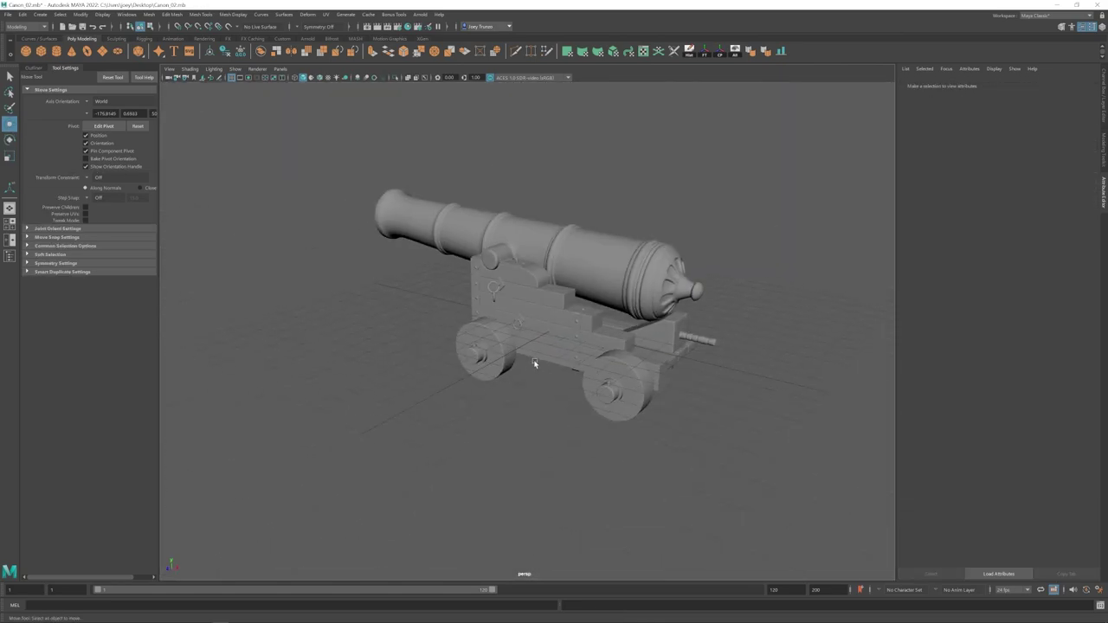
Step: Insert a vertical edge loop in the lowest side plank just behind the front wheel
{"action": "left_click_drag", "start_coordinate": [534, 364], "coordinate": [518, 398], "text": "alt"}
{"action": "middle_click_drag", "start_coordinate": [518, 398], "coordinate": [507, 324], "text": "alt"}
{"action": "left_click", "coordinate": [437, 290]}
{"action": "left_click_drag", "start_coordinate": [507, 346], "coordinate": [573, 374], "text": "alt"}
{"action": "scroll", "coordinate": [573, 373], "scroll_direction": "up", "scroll_amount": 6}
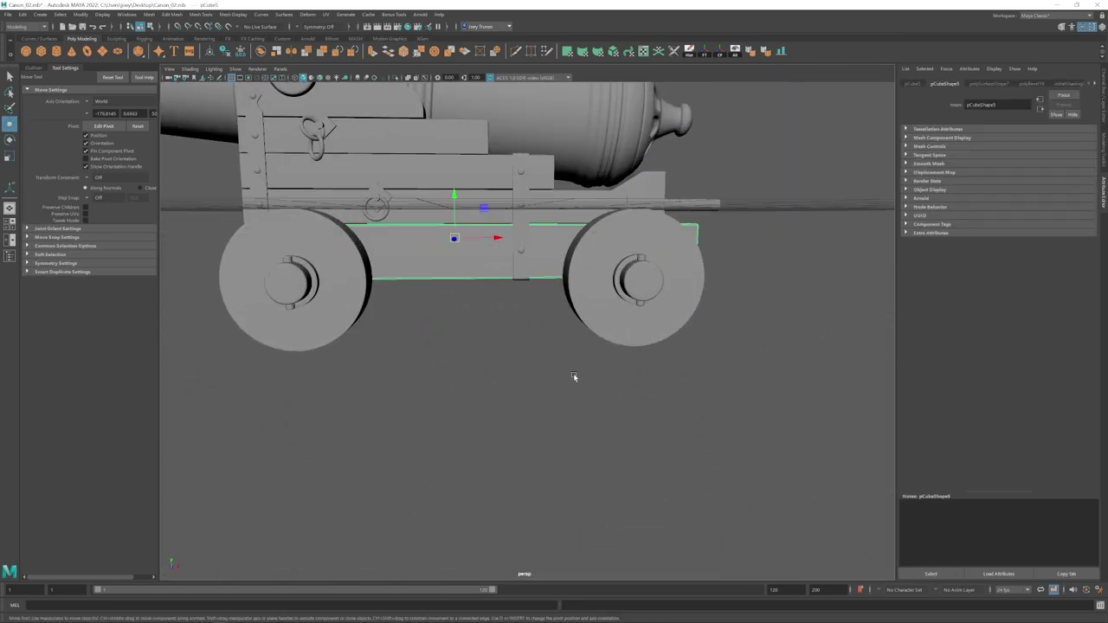
{"action": "left_click", "coordinate": [172, 14]}
{"action": "mouse_move", "coordinate": [201, 14]}
{"action": "left_click", "coordinate": [231, 79]}
{"action": "left_click", "coordinate": [382, 279]}
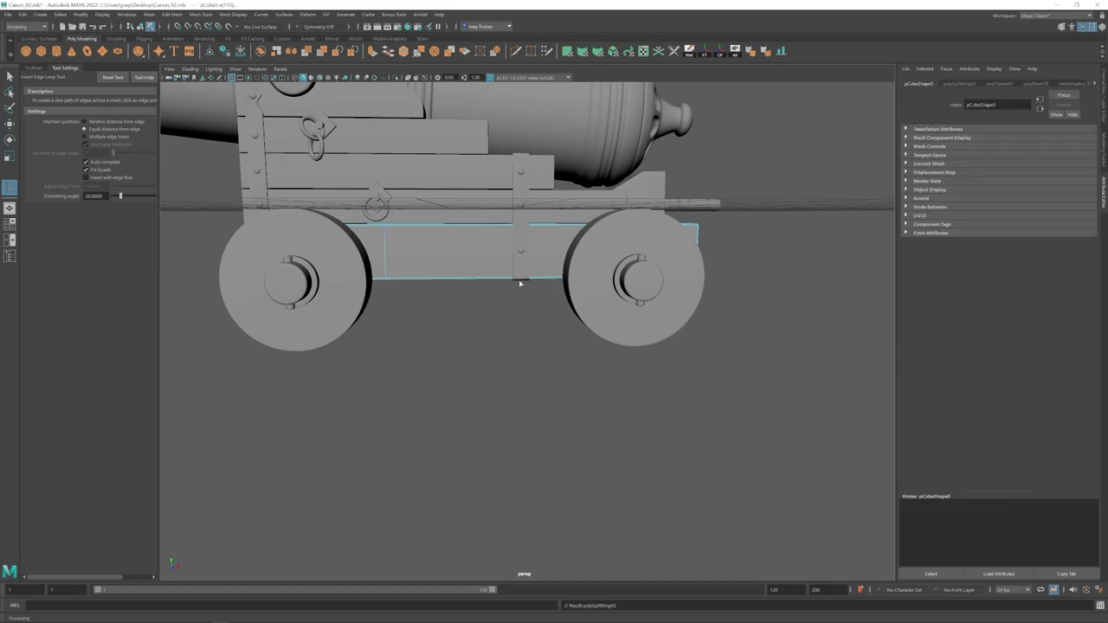
Step: Insert an edge loop in the lowest side plank beside the rear metal strip and raise the plank's middle underside into an arch
{"action": "left_click", "coordinate": [510, 280]}
{"action": "key", "text": "w"}
{"action": "middle_click_drag", "start_coordinate": [502, 286], "coordinate": [537, 285], "text": "alt"}
{"action": "double_click", "coordinate": [414, 249]}
{"action": "left_click_drag", "start_coordinate": [552, 267], "coordinate": [508, 279], "text": "alt"}
{"action": "key", "text": "F8"}
{"action": "left_click", "coordinate": [508, 234]}
{"action": "left_click_drag", "start_coordinate": [509, 235], "coordinate": [485, 424], "text": "alt"}
{"action": "left_click_drag", "start_coordinate": [534, 310], "coordinate": [540, 229], "text": "alt"}
{"action": "left_click_drag", "start_coordinate": [547, 220], "coordinate": [530, 180]}
{"action": "left_click", "coordinate": [465, 259]}
{"action": "left_click", "coordinate": [219, 80]}
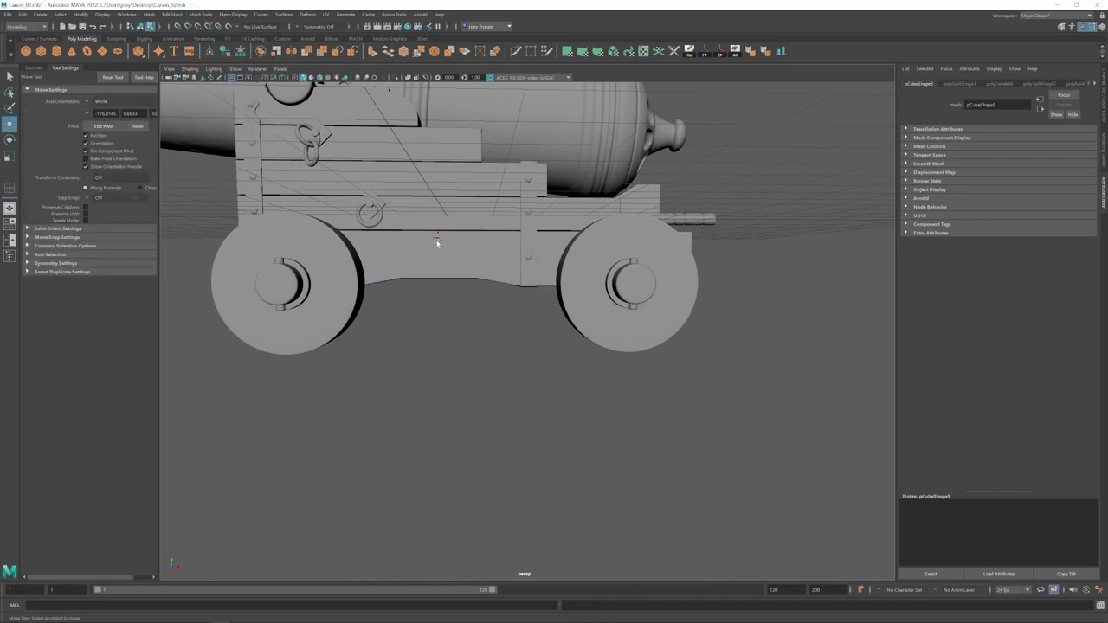
Step: Bevel the arch's edge loops on the lowest plank and lower the bevel fraction to soften the curve
{"action": "mouse_move", "coordinate": [439, 241]}
{"action": "left_mouse_down", "text": "alt"}
{"action": "mouse_move", "coordinate": [451, 292]}
{"action": "mouse_move", "coordinate": [433, 245]}
{"action": "left_mouse_up", "text": "alt"}
{"action": "key", "text": "F10"}
{"action": "double_click", "coordinate": [386, 244]}
{"action": "double_click", "coordinate": [371, 260], "text": "shift"}
{"action": "left_click", "coordinate": [171, 14]}
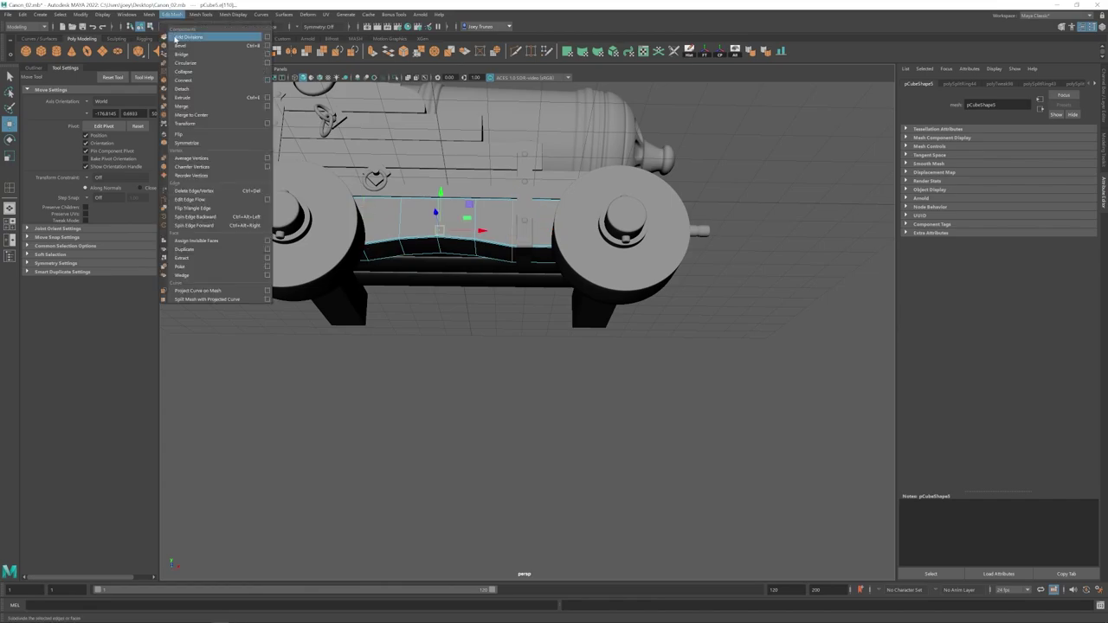
{"action": "left_click", "coordinate": [179, 44]}
{"action": "left_click_drag", "start_coordinate": [1046, 156], "coordinate": [1013, 156]}
{"action": "key", "text": "F8"}
{"action": "key", "text": "w"}
{"action": "left_click", "coordinate": [522, 346]}
Step: Move the bottom vertices of the rear metal strip to fit the lower edge of the arched plank
{"action": "scroll", "coordinate": [462, 379], "scroll_direction": "down", "scroll_amount": 4}
{"action": "left_click_drag", "start_coordinate": [525, 303], "coordinate": [567, 343], "text": "alt"}
{"action": "left_click", "coordinate": [564, 335]}
{"action": "right_click_drag", "start_coordinate": [581, 360], "coordinate": [454, 344]}
{"action": "left_click_drag", "start_coordinate": [309, 428], "coordinate": [804, 325]}
{"action": "left_click_drag", "start_coordinate": [614, 322], "coordinate": [534, 303], "text": "alt"}
{"action": "left_click_drag", "start_coordinate": [519, 330], "coordinate": [568, 320], "text": "alt"}
{"action": "key", "text": "F8"}
{"action": "scroll", "coordinate": [568, 320], "scroll_direction": "up", "scroll_amount": 3}
{"action": "left_click", "coordinate": [586, 276]}
{"action": "right_click_drag", "start_coordinate": [587, 277], "coordinate": [538, 278]}
{"action": "left_click_drag", "start_coordinate": [554, 355], "coordinate": [627, 314]}
{"action": "left_click_drag", "start_coordinate": [627, 313], "coordinate": [614, 293], "text": "alt"}
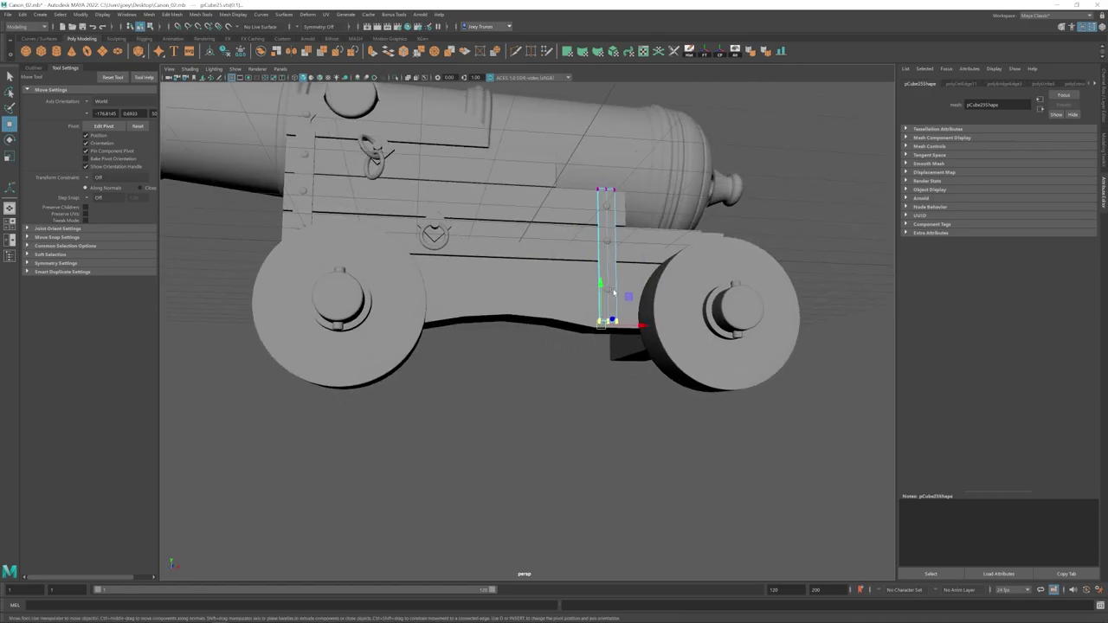
{"action": "key", "text": "F8"}
{"action": "left_click", "coordinate": [639, 428]}
Step: Slightly widen the top carriage piece beside the barrel's trunnion
{"action": "left_click_drag", "start_coordinate": [639, 427], "coordinate": [596, 321], "text": "alt"}
{"action": "left_click", "coordinate": [591, 321]}
{"action": "scroll", "coordinate": [554, 346], "scroll_direction": "down", "scroll_amount": 5}
{"action": "left_click", "coordinate": [502, 378]}
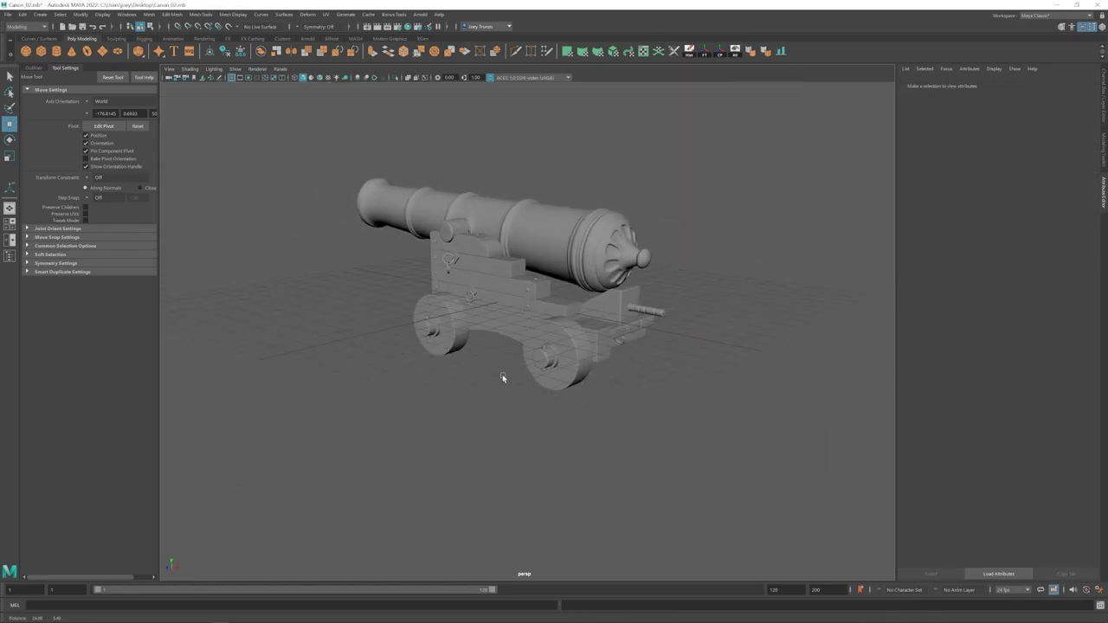
{"action": "left_click_drag", "start_coordinate": [502, 378], "coordinate": [472, 387], "text": "alt"}
{"action": "left_click_drag", "start_coordinate": [511, 348], "coordinate": [459, 398], "text": "alt"}
{"action": "scroll", "coordinate": [554, 312], "scroll_direction": "up", "scroll_amount": 5}
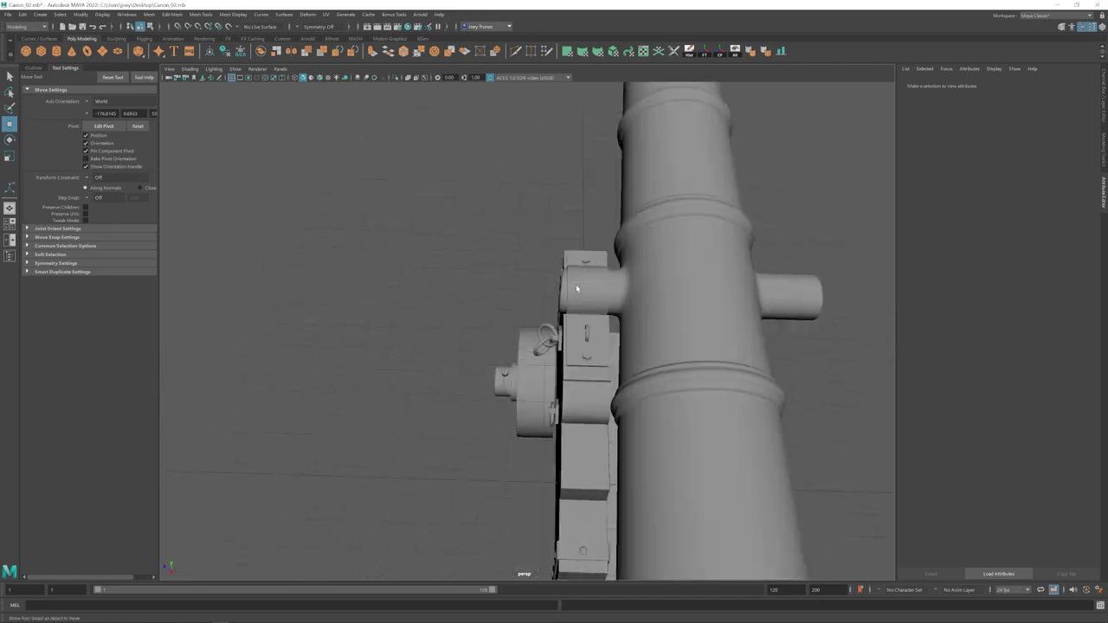
{"action": "left_click", "coordinate": [585, 347]}
{"action": "key", "text": "r"}
{"action": "left_click_drag", "start_coordinate": [561, 286], "coordinate": [554, 287]}
{"action": "left_click", "coordinate": [485, 381]}
{"action": "left_click_drag", "start_coordinate": [485, 381], "coordinate": [542, 366], "text": "alt"}
{"action": "middle_click_drag", "start_coordinate": [564, 374], "coordinate": [534, 327], "text": "alt"}
{"action": "left_click_drag", "start_coordinate": [535, 327], "coordinate": [543, 326], "text": "alt"}
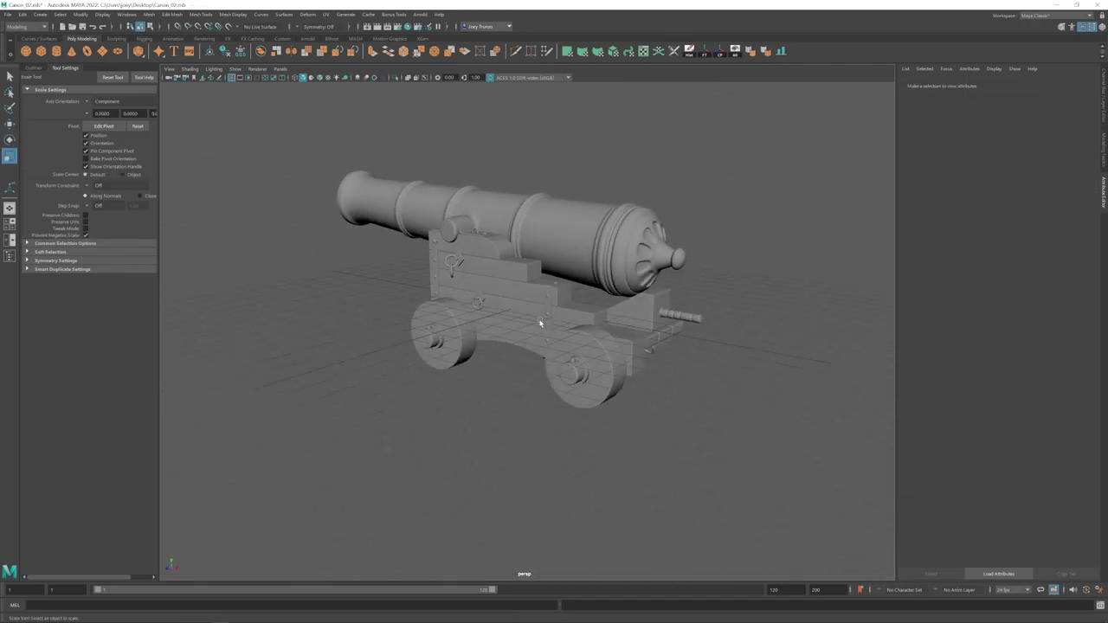
Step: Adjust the scale of the rear wheel's axle cylinder
{"action": "left_click", "coordinate": [594, 366]}
{"action": "right_click_drag", "start_coordinate": [596, 370], "coordinate": [704, 461], "text": "alt"}
{"action": "middle_click_drag", "start_coordinate": [705, 461], "coordinate": [636, 400], "text": "alt"}
{"action": "left_click", "coordinate": [441, 353]}
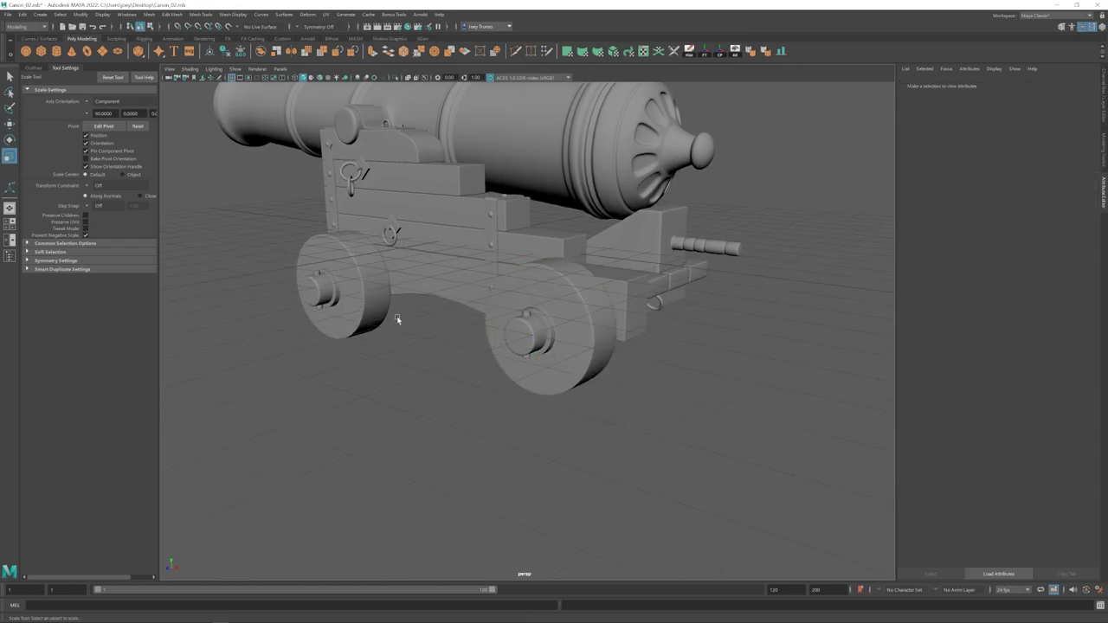
{"action": "right_click_drag", "start_coordinate": [467, 325], "coordinate": [415, 343], "text": "alt"}
{"action": "left_click_drag", "start_coordinate": [504, 353], "coordinate": [471, 365], "text": "alt"}
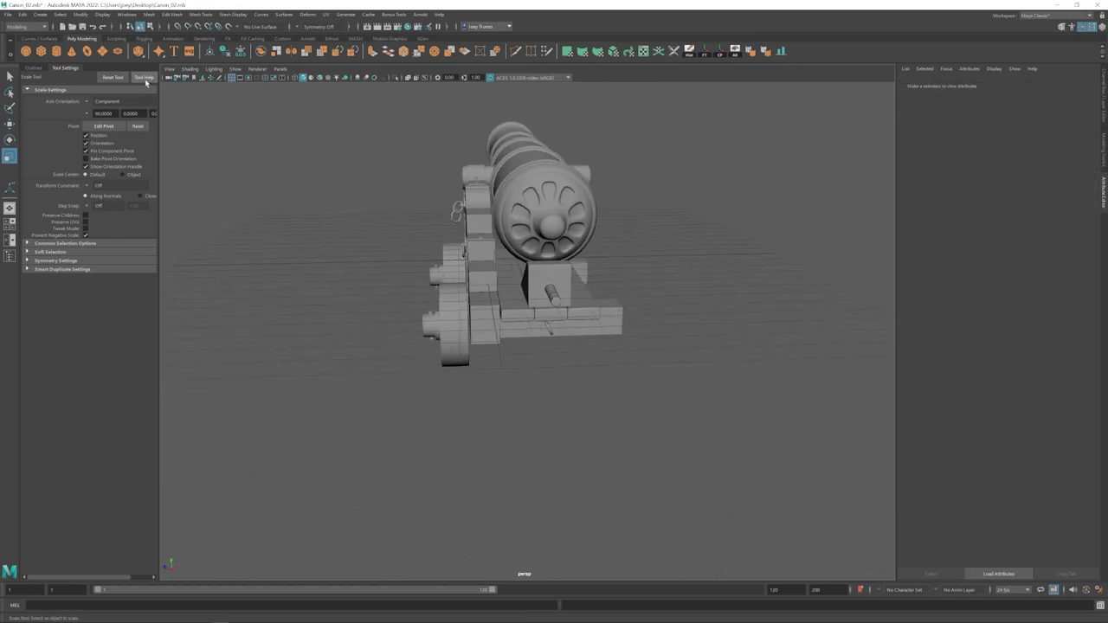
{"action": "left_click", "coordinate": [463, 323]}
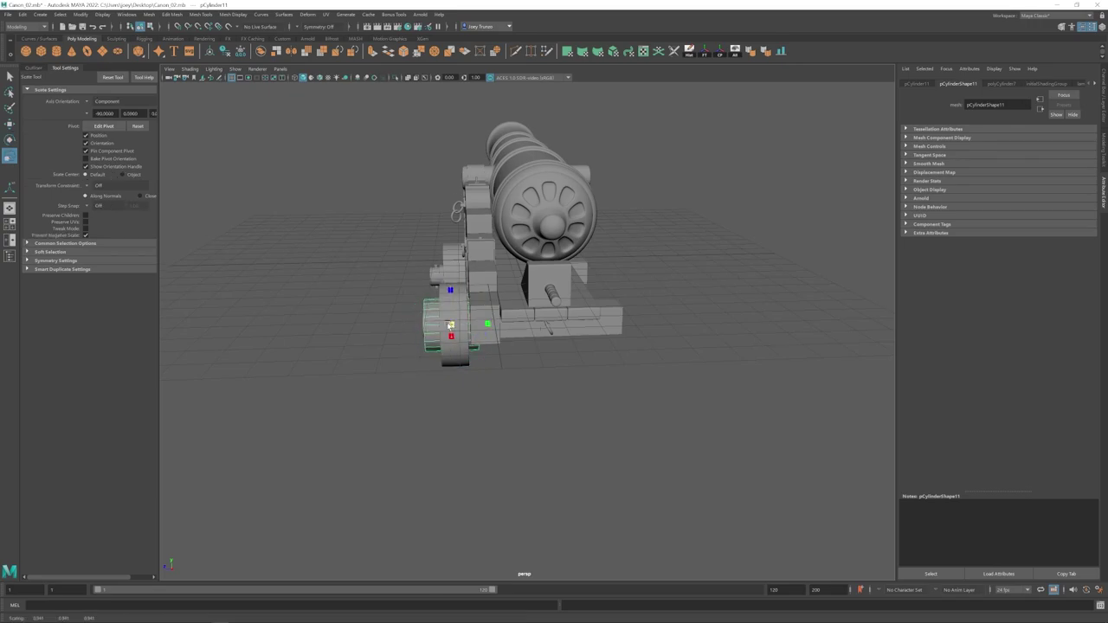
{"action": "left_click_drag", "start_coordinate": [426, 328], "coordinate": [582, 348], "text": "alt"}
{"action": "left_click", "coordinate": [583, 387]}
{"action": "left_click_drag", "start_coordinate": [584, 388], "coordinate": [494, 392], "text": "alt"}
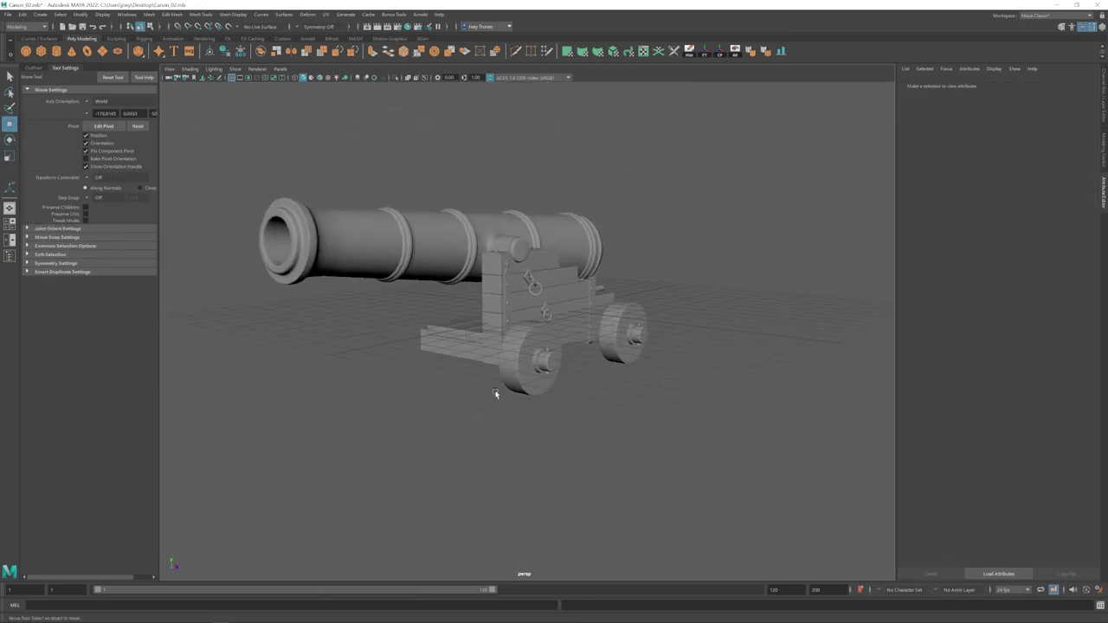
Step: Adjust the scale of the front wheel's hub
{"action": "right_click_drag", "start_coordinate": [495, 392], "coordinate": [530, 247], "text": "alt"}
{"action": "left_click", "coordinate": [532, 322]}
{"action": "key", "text": "r"}
{"action": "left_click", "coordinate": [443, 307]}
{"action": "left_click", "coordinate": [534, 163]}
{"action": "left_click", "coordinate": [804, 255]}
{"action": "right_click_drag", "start_coordinate": [803, 255], "coordinate": [519, 347], "text": "alt"}
{"action": "left_click_drag", "start_coordinate": [519, 346], "coordinate": [466, 384], "text": "alt"}
{"action": "key", "text": "r"}
{"action": "right_click_drag", "start_coordinate": [466, 384], "coordinate": [477, 434], "text": "alt"}
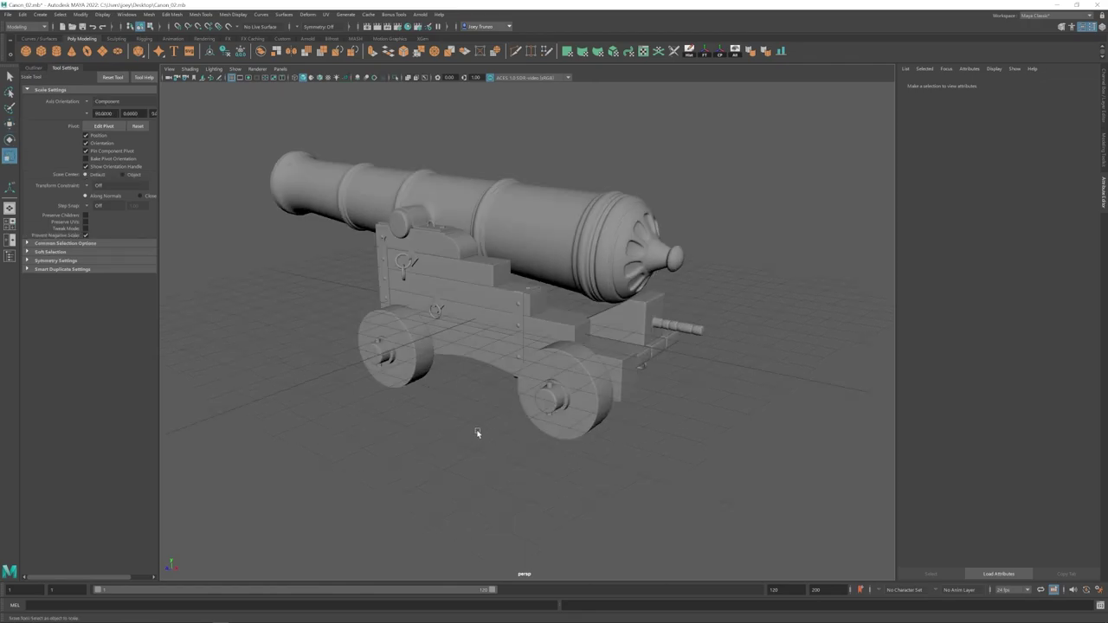
Step: Duplicate the lower side ring mount, rotate the copy -90 degrees about X and place it on top of the lowest plank's rear end
{"action": "left_click_drag", "start_coordinate": [477, 434], "coordinate": [430, 429], "text": "alt"}
{"action": "middle_click_drag", "start_coordinate": [430, 429], "coordinate": [400, 415], "text": "alt"}
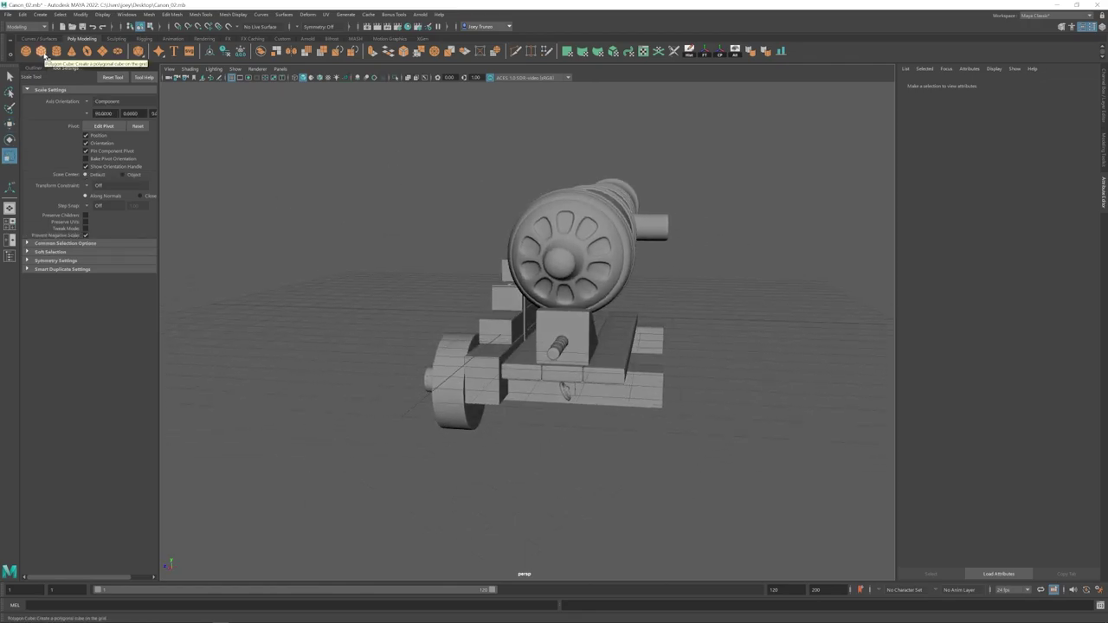
{"action": "left_click_drag", "start_coordinate": [400, 381], "coordinate": [524, 356], "text": "alt"}
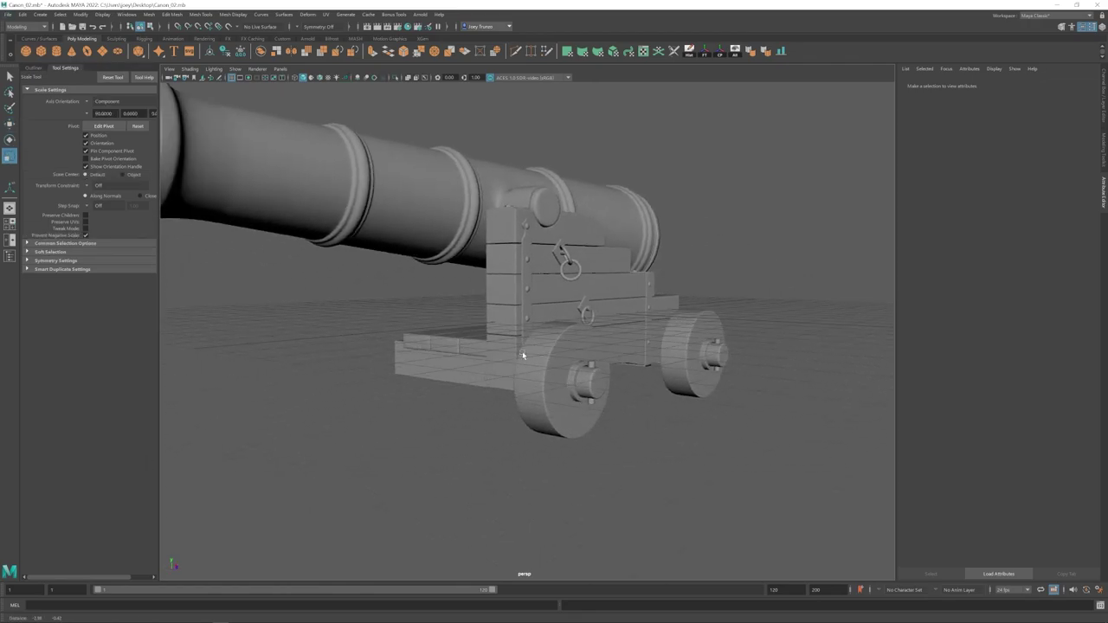
{"action": "right_click_drag", "start_coordinate": [524, 356], "coordinate": [526, 361], "text": "alt"}
{"action": "left_click_drag", "start_coordinate": [526, 360], "coordinate": [476, 353], "text": "alt"}
{"action": "right_click_drag", "start_coordinate": [476, 353], "coordinate": [486, 369], "text": "alt"}
{"action": "middle_click_drag", "start_coordinate": [487, 368], "coordinate": [423, 324], "text": "alt"}
{"action": "left_click", "coordinate": [373, 267]}
{"action": "key", "text": "Up"}
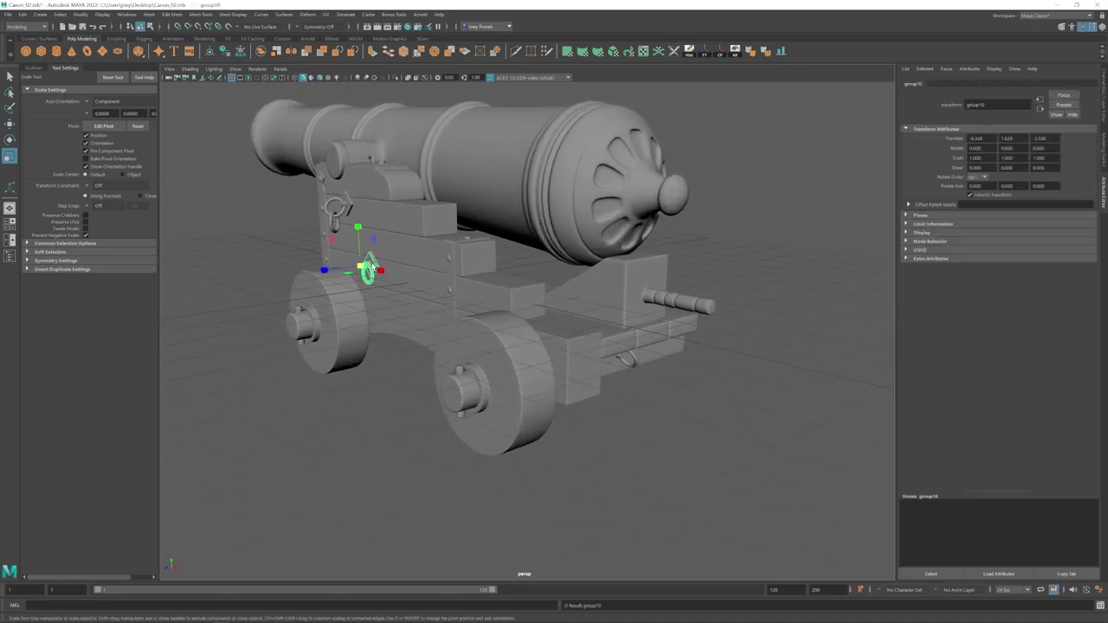
{"action": "left_click_drag", "start_coordinate": [532, 266], "coordinate": [546, 266]}
{"action": "key", "text": "w"}
{"action": "left_click_drag", "start_coordinate": [546, 267], "coordinate": [472, 362], "text": "alt"}
{"action": "right_click_drag", "start_coordinate": [472, 361], "coordinate": [494, 368], "text": "alt"}
{"action": "middle_click_drag", "start_coordinate": [472, 361], "coordinate": [537, 269], "text": "alt"}
{"action": "left_click_drag", "start_coordinate": [424, 303], "coordinate": [537, 243]}
{"action": "left_click_drag", "start_coordinate": [585, 235], "coordinate": [551, 210]}
{"action": "left_click_drag", "start_coordinate": [551, 210], "coordinate": [503, 261], "text": "alt"}
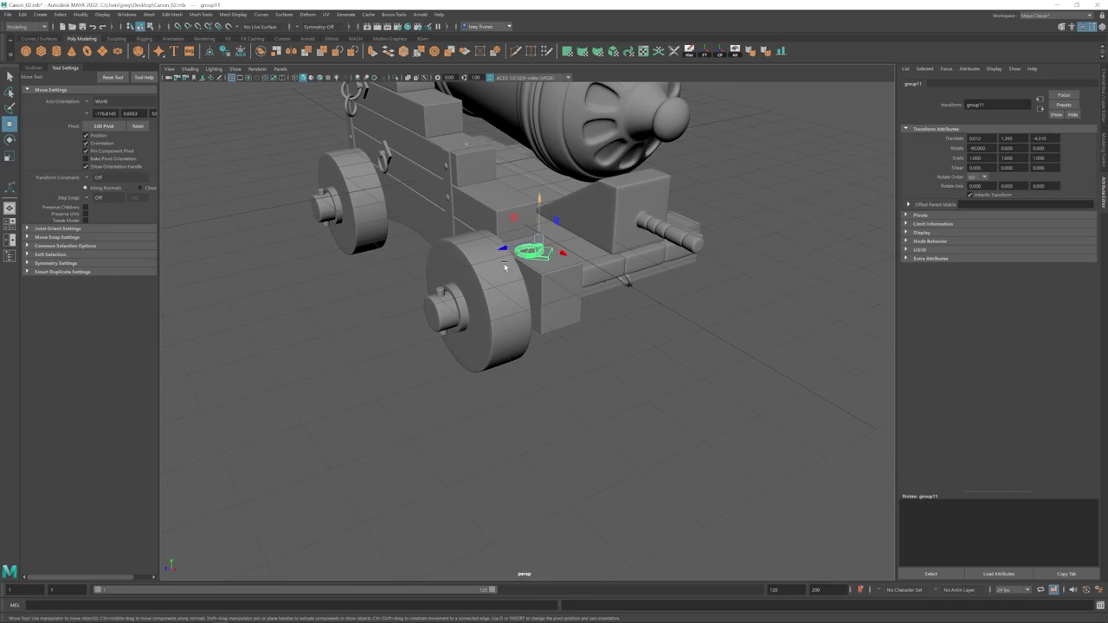
Step: Raise and rotate the copied mount's ring so it stands upright on its base
{"action": "right_click_drag", "start_coordinate": [540, 217], "coordinate": [645, 260], "text": "alt"}
{"action": "middle_click_drag", "start_coordinate": [645, 260], "coordinate": [626, 382], "text": "alt"}
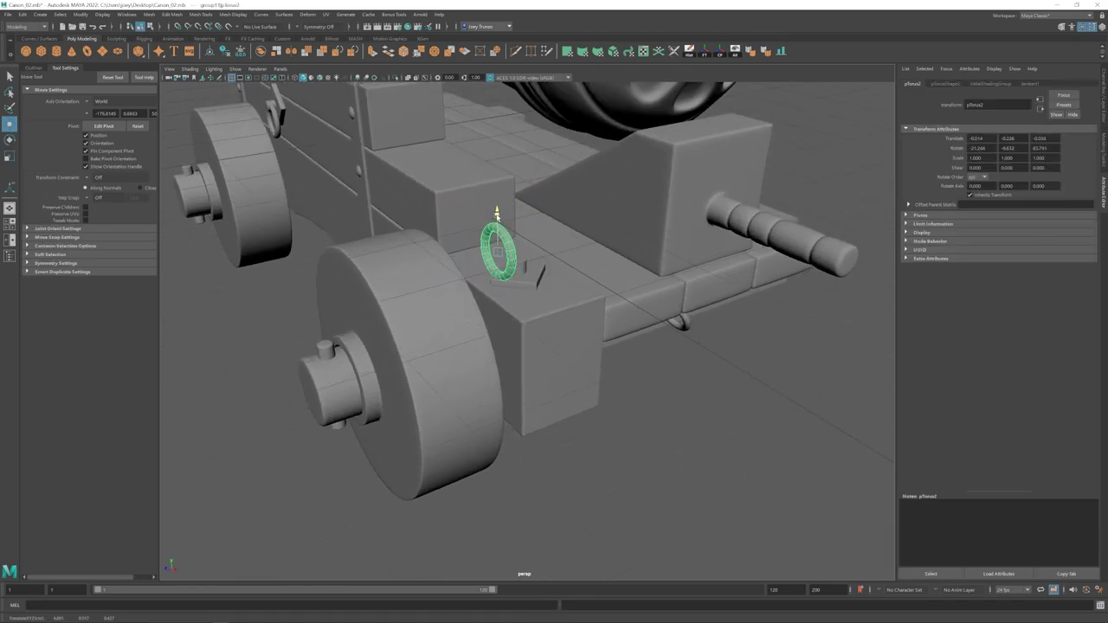
{"action": "left_click_drag", "start_coordinate": [519, 210], "coordinate": [519, 208]}
{"action": "left_click", "coordinate": [641, 407]}
{"action": "right_click_drag", "start_coordinate": [640, 407], "coordinate": [597, 325], "text": "alt"}
{"action": "left_click", "coordinate": [529, 294]}
{"action": "key", "text": "e"}
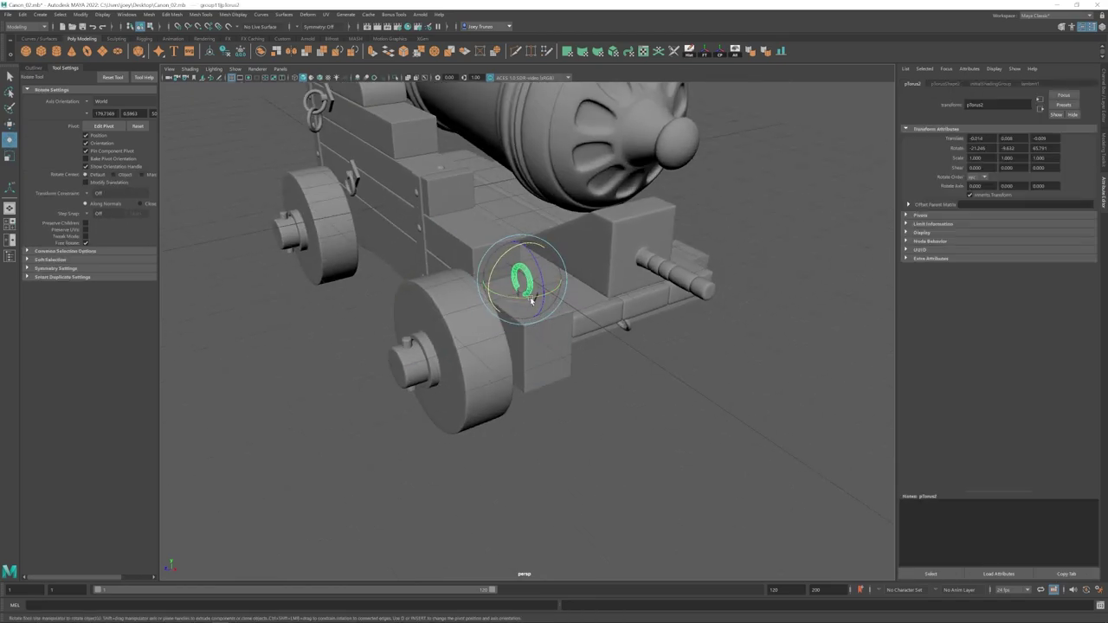
{"action": "left_click_drag", "start_coordinate": [523, 300], "coordinate": [518, 299]}
{"action": "right_click_drag", "start_coordinate": [518, 299], "coordinate": [365, 366], "text": "alt"}
{"action": "left_click", "coordinate": [366, 366]}
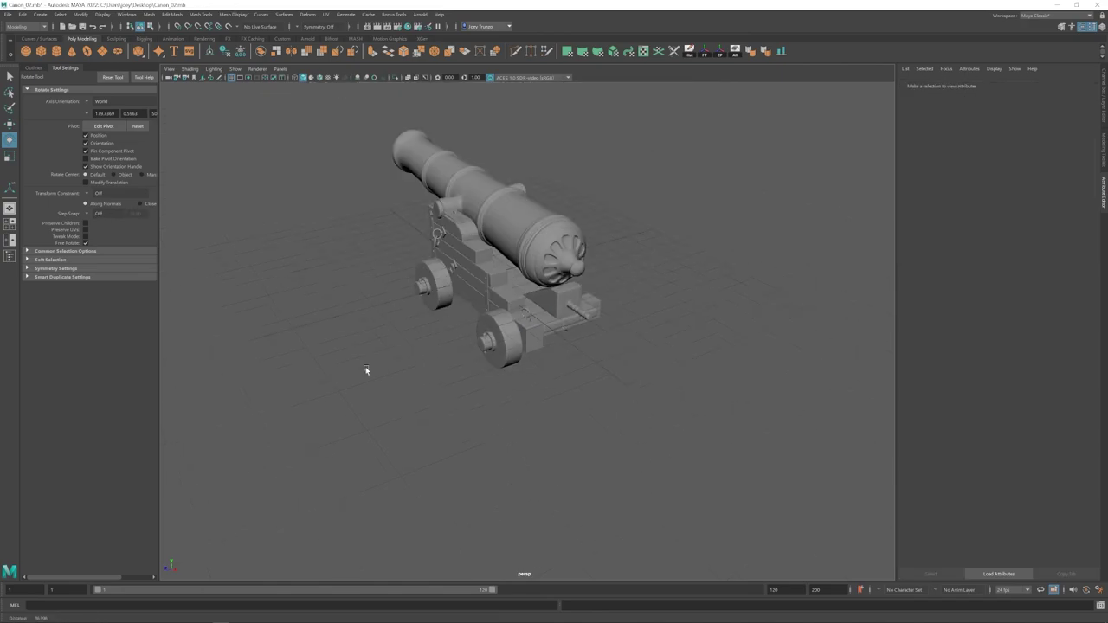
Step: Fine-tune the scale of the new ring mount on the rear plank end
{"action": "left_click_drag", "start_coordinate": [366, 368], "coordinate": [625, 357], "text": "alt"}
{"action": "right_click_drag", "start_coordinate": [625, 357], "coordinate": [736, 461], "text": "alt"}
{"action": "left_click", "coordinate": [569, 268]}
{"action": "key", "text": "r"}
{"action": "left_click_drag", "start_coordinate": [571, 269], "coordinate": [570, 270]}
{"action": "right_click_drag", "start_coordinate": [485, 346], "coordinate": [345, 366], "text": "alt"}
{"action": "left_click", "coordinate": [345, 366]}
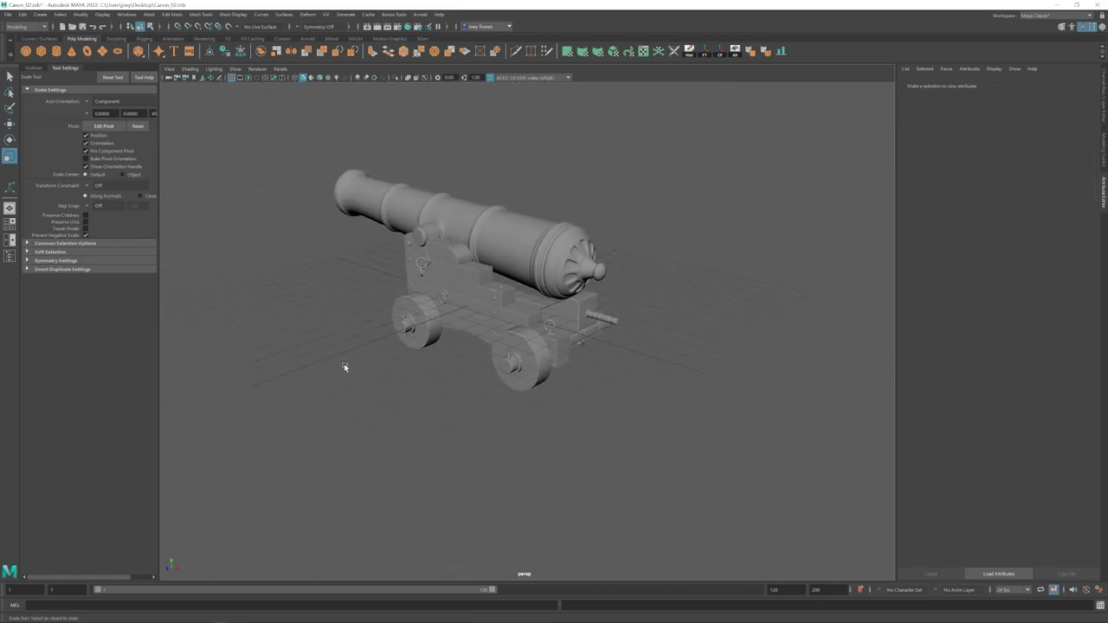
Step: Select the vertices of the barrel's front half, align the move axis with the barrel and adjust their position along it
{"action": "middle_click_drag", "start_coordinate": [381, 337], "coordinate": [441, 371], "text": "alt"}
{"action": "right_click_drag", "start_coordinate": [442, 371], "coordinate": [459, 389], "text": "alt"}
{"action": "left_click", "coordinate": [624, 370]}
{"action": "left_click", "coordinate": [459, 450]}
{"action": "key", "text": "w"}
{"action": "left_click_drag", "start_coordinate": [537, 260], "coordinate": [386, 286], "text": "alt"}
{"action": "right_click_drag", "start_coordinate": [351, 265], "coordinate": [329, 251], "text": "alt"}
{"action": "left_click_drag", "start_coordinate": [337, 147], "coordinate": [734, 487]}
{"action": "middle_click_drag", "start_coordinate": [734, 486], "coordinate": [736, 426], "text": "alt"}
{"action": "left_click", "coordinate": [727, 416]}
{"action": "left_click_drag", "start_coordinate": [417, 345], "coordinate": [554, 322], "text": "alt"}
{"action": "right_click_drag", "start_coordinate": [398, 322], "coordinate": [330, 324], "text": "alt"}
{"action": "left_click_drag", "start_coordinate": [454, 326], "coordinate": [423, 327], "text": "alt"}
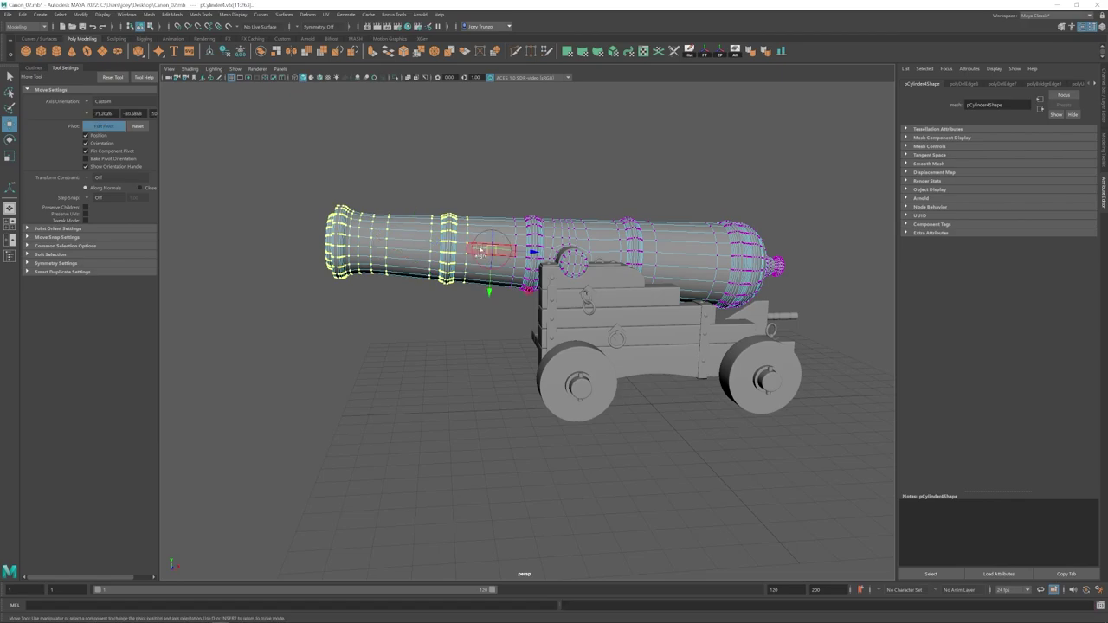
{"action": "key", "text": "F8"}
{"action": "left_click", "coordinate": [736, 192]}
Step: Create a cube beside the cannon and shape it into a tall, narrow post standing on the ground
{"action": "right_click_drag", "start_coordinate": [749, 272], "coordinate": [684, 285], "text": "alt"}
{"action": "left_click_drag", "start_coordinate": [684, 333], "coordinate": [571, 358], "text": "alt"}
{"action": "right_click_drag", "start_coordinate": [571, 358], "coordinate": [604, 362], "text": "alt"}
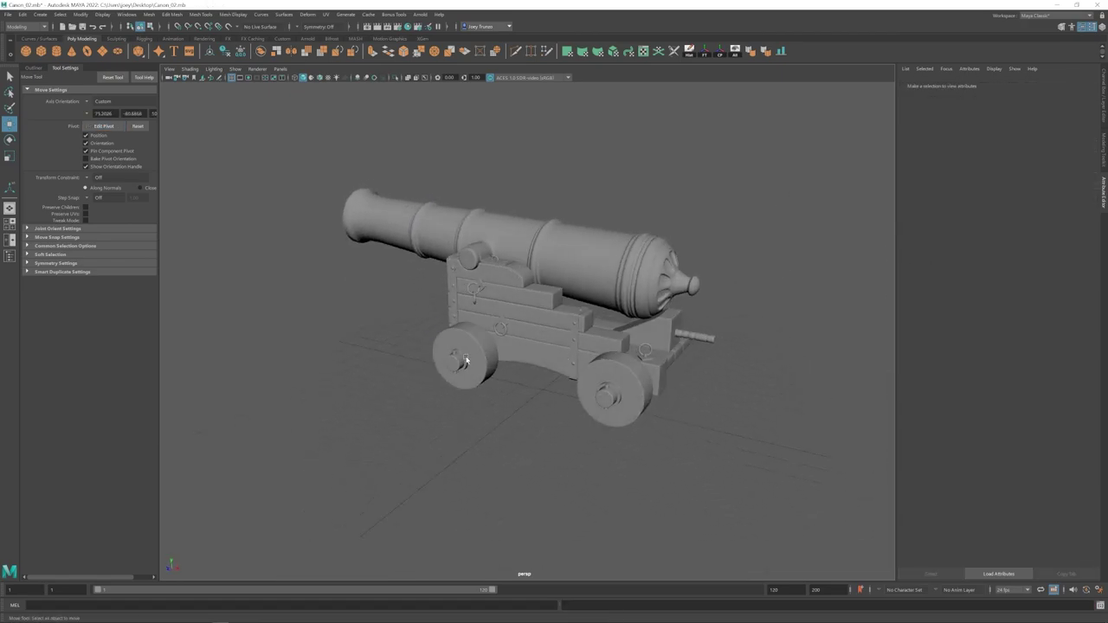
{"action": "middle_click_drag", "start_coordinate": [463, 362], "coordinate": [523, 339], "text": "alt"}
{"action": "left_click_drag", "start_coordinate": [450, 353], "coordinate": [433, 349], "text": "alt"}
{"action": "middle_click_drag", "start_coordinate": [433, 349], "coordinate": [487, 297], "text": "alt"}
{"action": "right_click_drag", "start_coordinate": [630, 299], "coordinate": [630, 323], "text": "shift"}
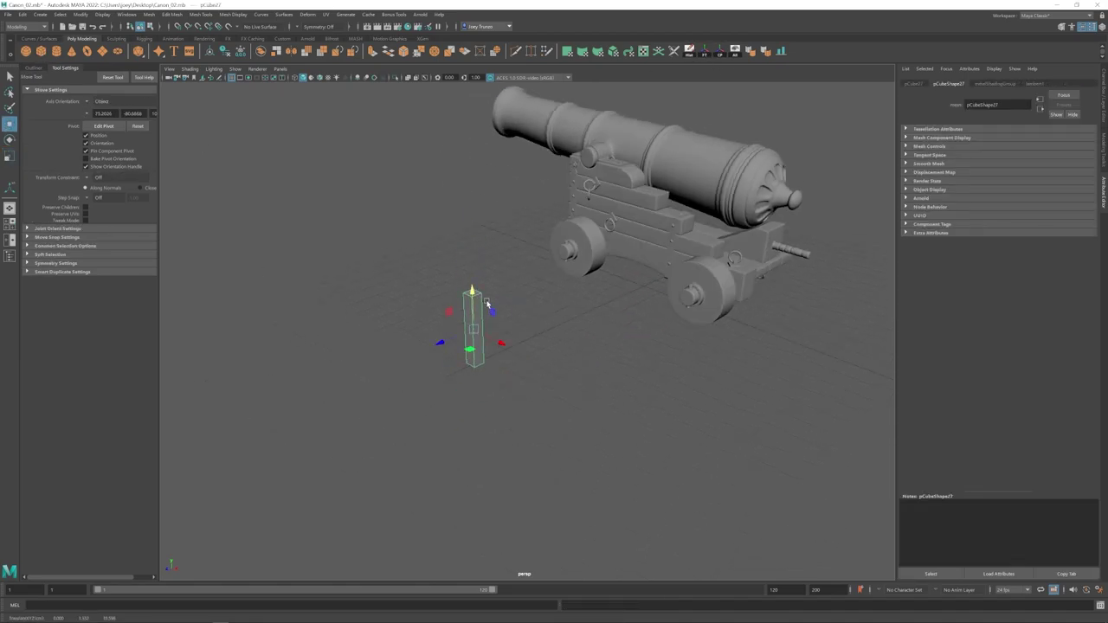
{"action": "left_click_drag", "start_coordinate": [486, 303], "coordinate": [466, 324], "text": "alt"}
Step: Duplicate the post so that four posts mark the corners of a rectangle
{"action": "key", "text": "ctrl+d"}
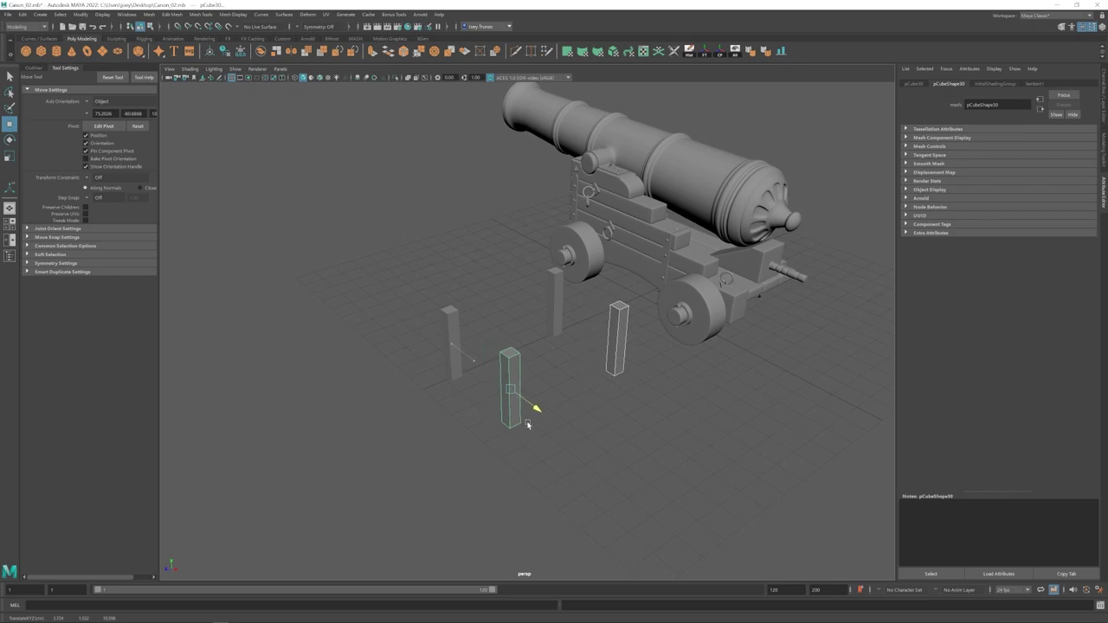
{"action": "left_click_drag", "start_coordinate": [528, 424], "coordinate": [472, 350], "text": "alt"}
{"action": "left_click_drag", "start_coordinate": [406, 217], "coordinate": [418, 263], "text": "alt"}
{"action": "left_click", "coordinate": [418, 263]}
{"action": "middle_click_drag", "start_coordinate": [450, 364], "coordinate": [451, 348], "text": "alt"}
{"action": "left_click", "coordinate": [466, 368]}
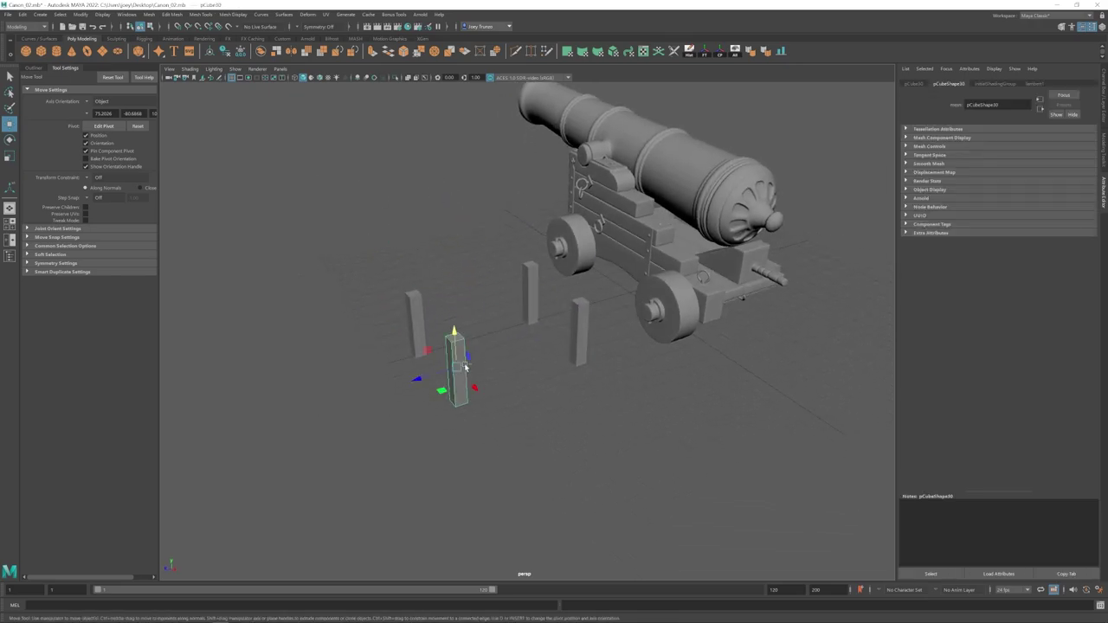
Step: Combine two neighbouring posts into one mesh and insert a horizontal edge loop in each
{"action": "left_click_drag", "start_coordinate": [567, 335], "coordinate": [559, 286], "text": "alt"}
{"action": "left_click_drag", "start_coordinate": [549, 239], "coordinate": [580, 318]}
{"action": "scroll", "coordinate": [563, 328], "scroll_direction": "up", "scroll_amount": 5}
{"action": "left_click_drag", "start_coordinate": [502, 333], "coordinate": [458, 322], "text": "alt"}
{"action": "scroll", "coordinate": [458, 322], "scroll_direction": "down", "scroll_amount": 5}
{"action": "scroll", "coordinate": [558, 366], "scroll_direction": "up", "scroll_amount": 5}
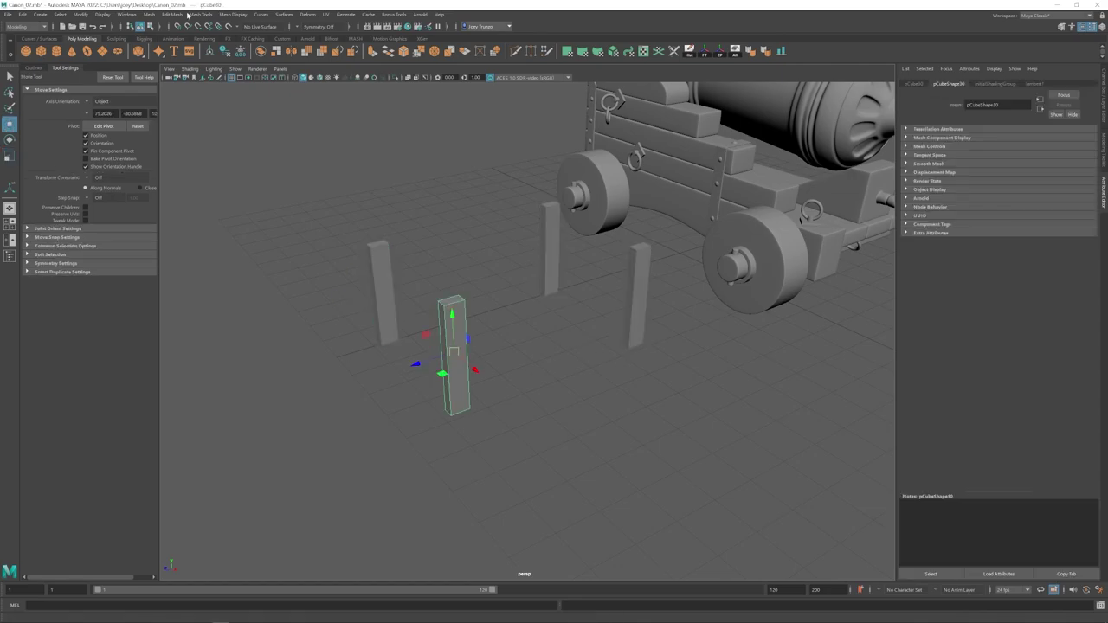
{"action": "left_click", "coordinate": [158, 46]}
{"action": "left_click", "coordinate": [200, 14]}
{"action": "left_click", "coordinate": [219, 80]}
{"action": "left_click", "coordinate": [448, 357]}
{"action": "left_click", "coordinate": [628, 303]}
Step: Adjust the height of the posts' edge loops and bevel them into widely spaced pairs with a larger fraction
{"action": "key", "text": "w"}
{"action": "left_click_drag", "start_coordinate": [552, 288], "coordinate": [559, 260]}
{"action": "left_click", "coordinate": [172, 14]}
{"action": "left_click", "coordinate": [186, 46]}
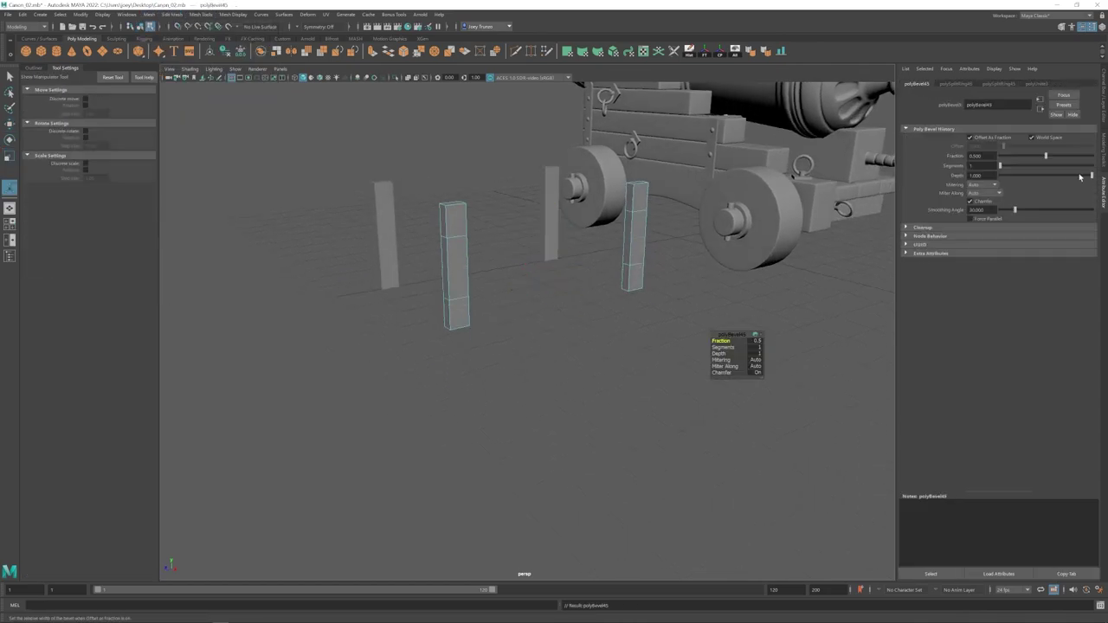
{"action": "left_click_drag", "start_coordinate": [1046, 157], "coordinate": [1066, 158]}
Step: Bridge the facing end faces of the two posts to form a rectangular side frame with top and bottom rails
{"action": "key", "text": "w"}
{"action": "left_click", "coordinate": [629, 192]}
{"action": "left_click_drag", "start_coordinate": [607, 285], "coordinate": [451, 329], "text": "alt"}
{"action": "left_click", "coordinate": [199, 300], "text": "shift"}
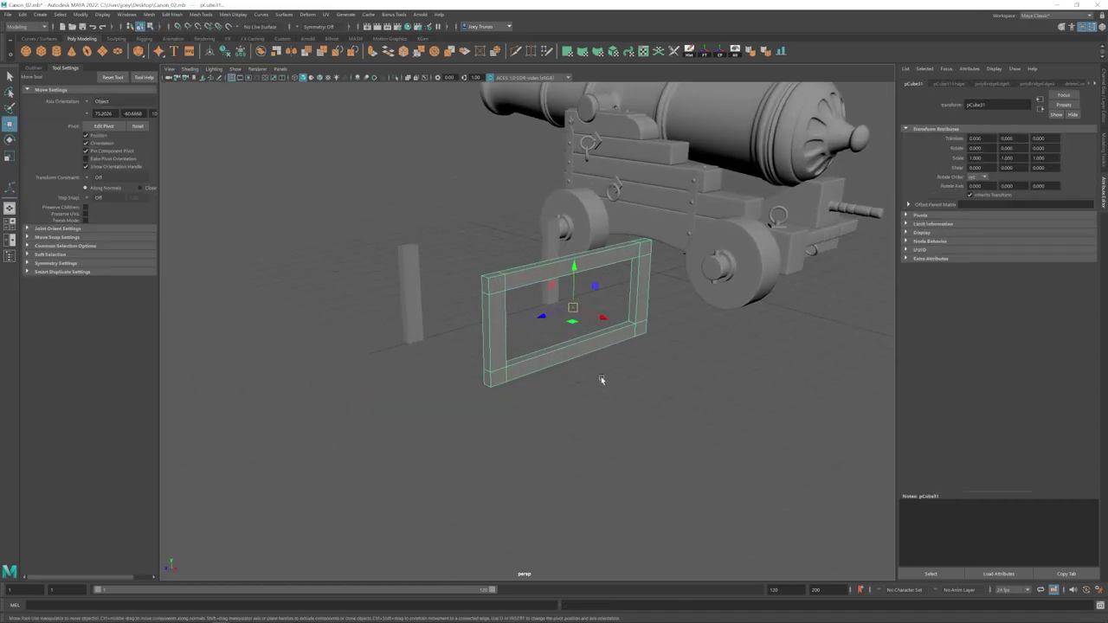
Step: Duplicate the side frame to the opposite side and fit a spare post, rotated -90 degrees about Z, as an upper crossbar between them
{"action": "left_click_drag", "start_coordinate": [602, 290], "coordinate": [511, 281]}
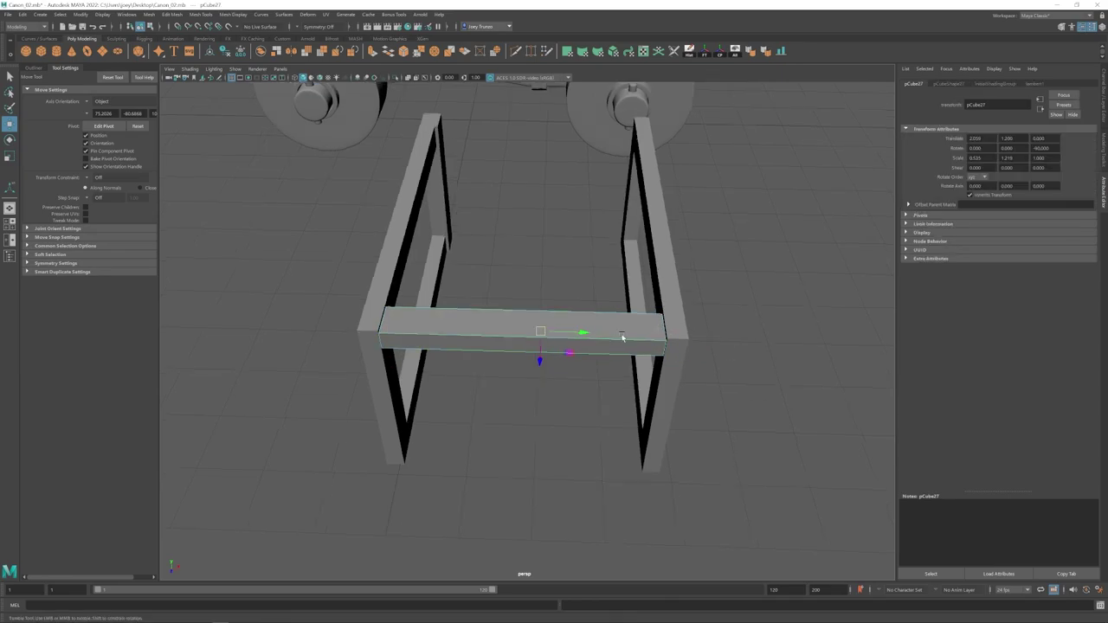
{"action": "left_click_drag", "start_coordinate": [540, 364], "coordinate": [564, 363], "text": "alt"}
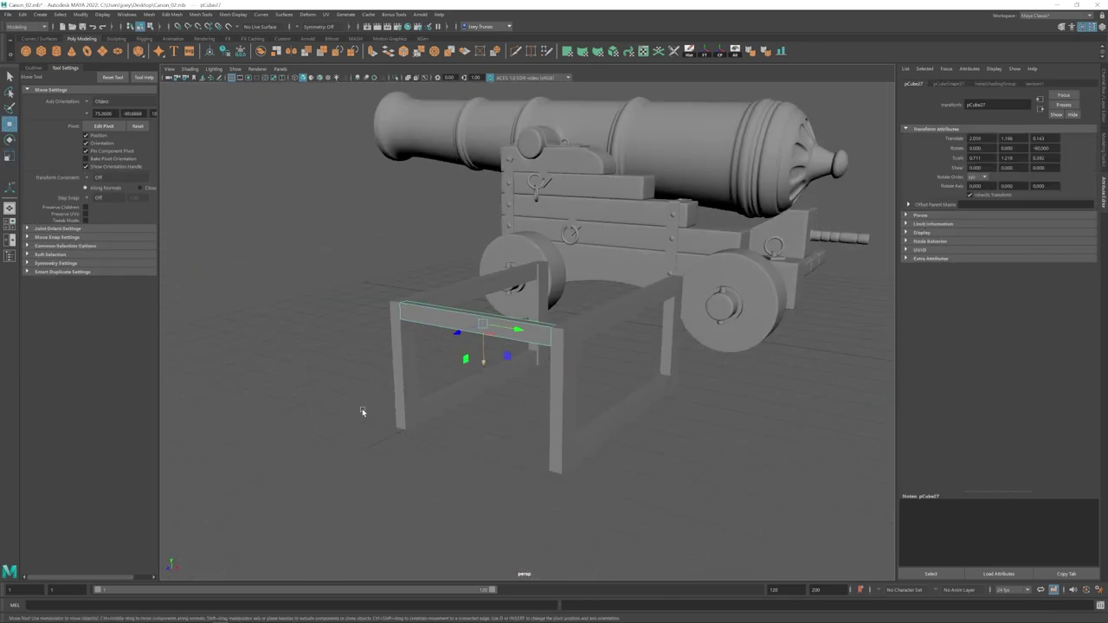
Step: Duplicate the crossbar to the remaining upper and lower ends, completing the box-shaped crate frame
{"action": "left_click_drag", "start_coordinate": [520, 390], "coordinate": [418, 311], "text": "alt"}
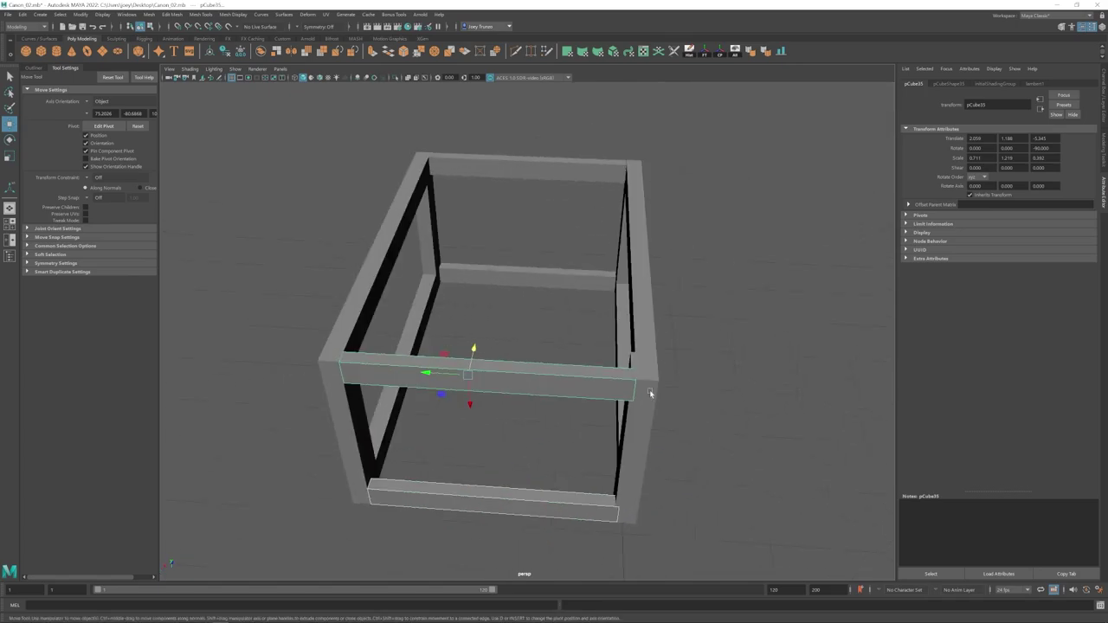
{"action": "left_click", "coordinate": [545, 384]}
{"action": "scroll", "coordinate": [544, 383], "scroll_direction": "down", "scroll_amount": 5}
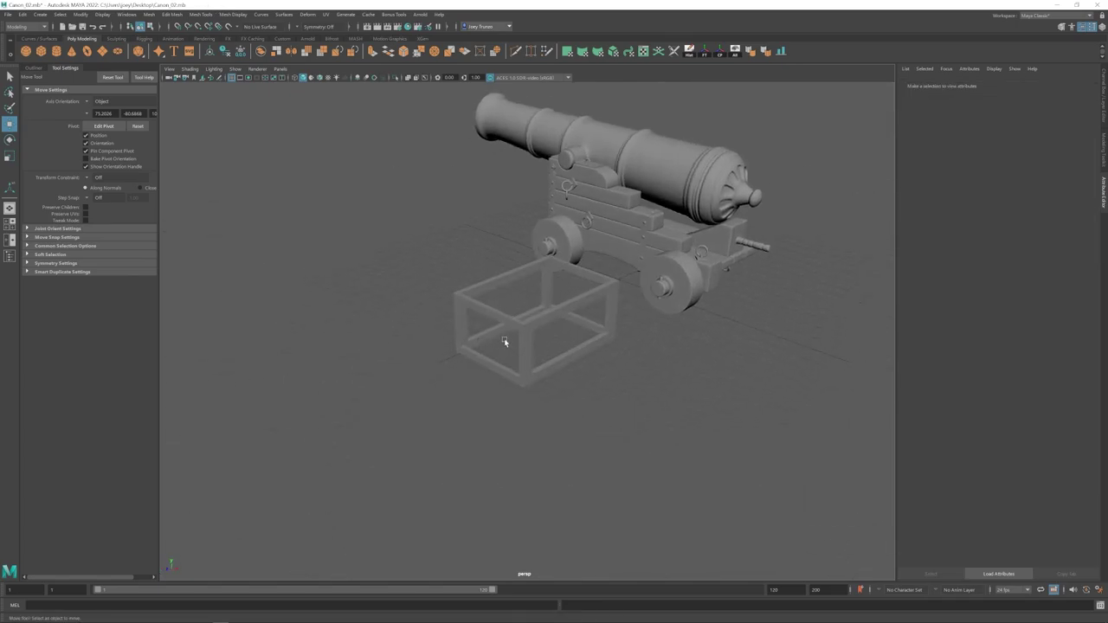
{"action": "left_click_drag", "start_coordinate": [507, 343], "coordinate": [538, 333], "text": "alt"}
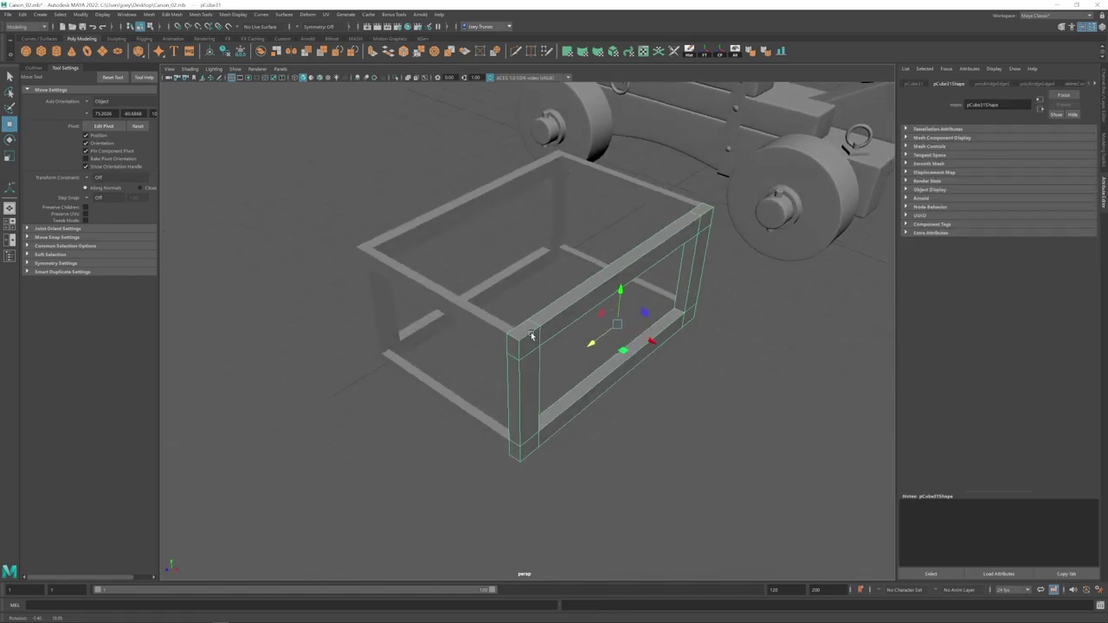
Step: Add an upright centre slat to both the near and far ends of the crate frame
{"action": "left_click", "coordinate": [455, 324]}
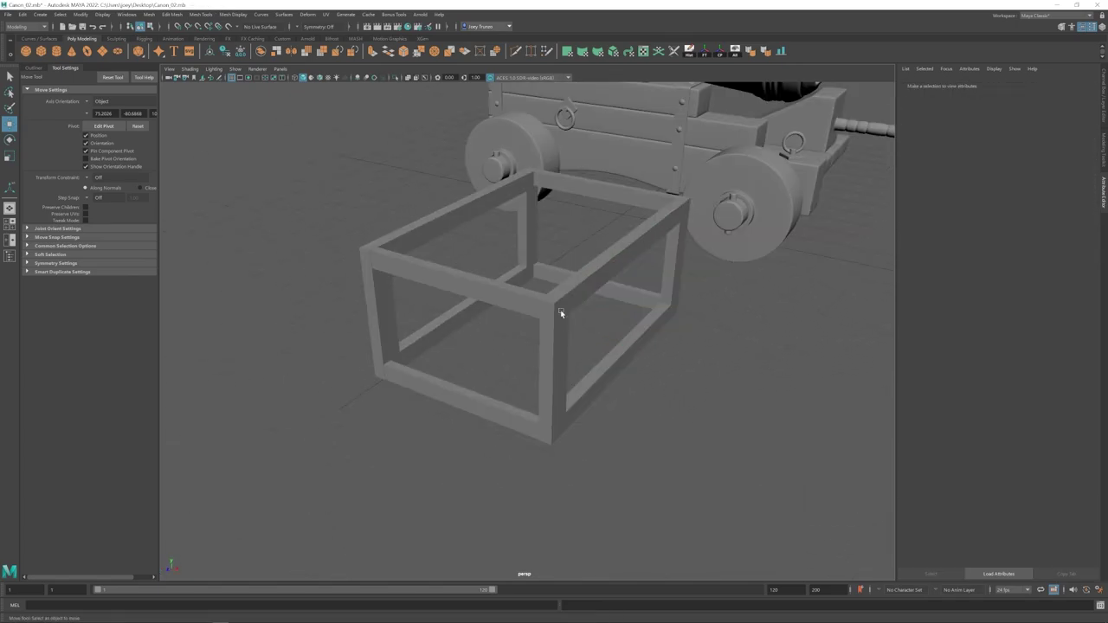
{"action": "left_click", "coordinate": [565, 232]}
{"action": "left_click_drag", "start_coordinate": [565, 232], "coordinate": [631, 248]}
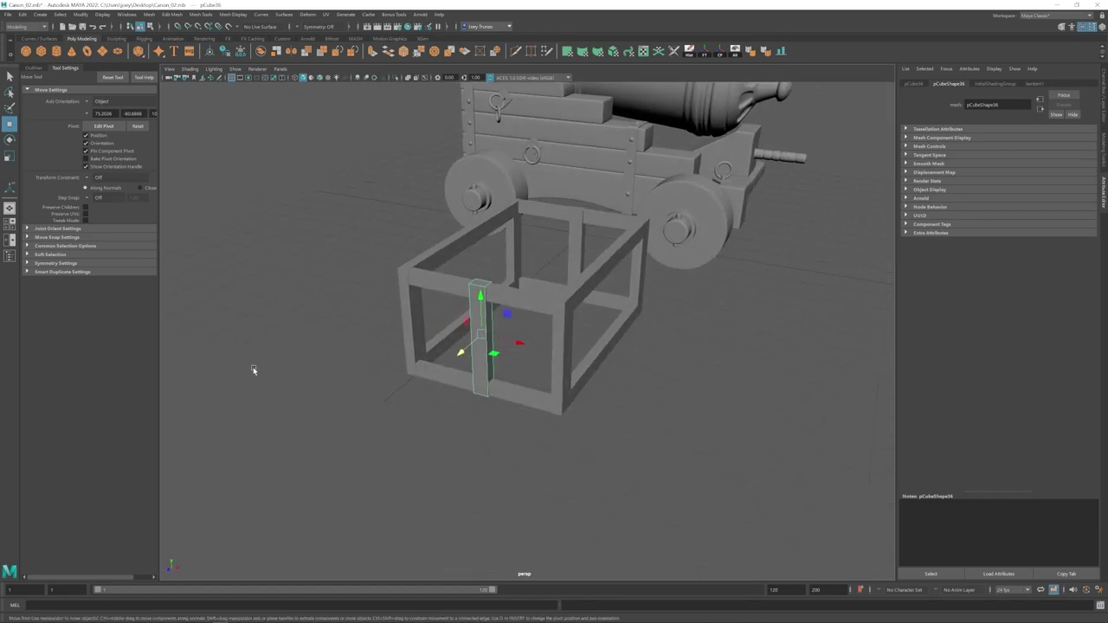
Step: Rotate and scale a flat panel to fill one long side of the crate and duplicate it to the opposite side
{"action": "left_click", "coordinate": [252, 372]}
{"action": "left_click_drag", "start_coordinate": [252, 372], "coordinate": [563, 338], "text": "alt"}
{"action": "left_click", "coordinate": [558, 324]}
{"action": "key", "text": "e"}
{"action": "left_click", "coordinate": [982, 84]}
{"action": "key", "text": "r"}
{"action": "key", "text": "w"}
{"action": "left_click_drag", "start_coordinate": [575, 338], "coordinate": [582, 359]}
{"action": "key", "text": "ctrl+d"}
{"action": "left_click_drag", "start_coordinate": [612, 322], "coordinate": [502, 304]}
Step: Duplicate the side panels, rotate them a quarter turn and scale them to fill the crate's ends
{"action": "key", "text": "e"}
{"action": "key", "text": "w"}
{"action": "mouse_move", "coordinate": [421, 277]}
{"action": "left_mouse_down", "text": "alt"}
{"action": "mouse_move", "coordinate": [510, 290]}
{"action": "mouse_move", "coordinate": [407, 277]}
{"action": "left_mouse_up", "text": "alt"}
{"action": "key", "text": "ctrl+d"}
{"action": "key", "text": "e"}
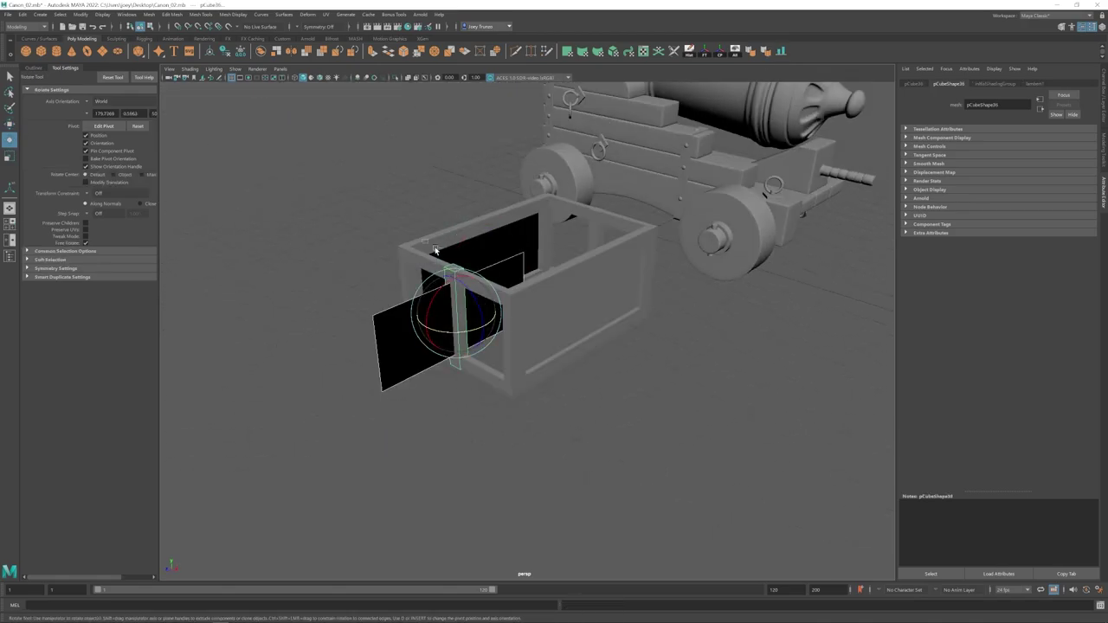
{"action": "left_click_drag", "start_coordinate": [478, 344], "coordinate": [487, 339]}
{"action": "key", "text": "r"}
{"action": "left_click_drag", "start_coordinate": [485, 338], "coordinate": [477, 380], "text": "alt"}
Step: Duplicate a panel and rotate it flat to close the crate's bottom
{"action": "key", "text": "w"}
{"action": "key", "text": "ctrl+d"}
{"action": "key", "text": "e"}
{"action": "left_click_drag", "start_coordinate": [612, 272], "coordinate": [613, 272]}
{"action": "left_click_drag", "start_coordinate": [613, 272], "coordinate": [606, 299], "text": "alt"}
{"action": "left_click", "coordinate": [655, 359]}
{"action": "scroll", "coordinate": [554, 320], "scroll_direction": "down", "scroll_amount": 4}
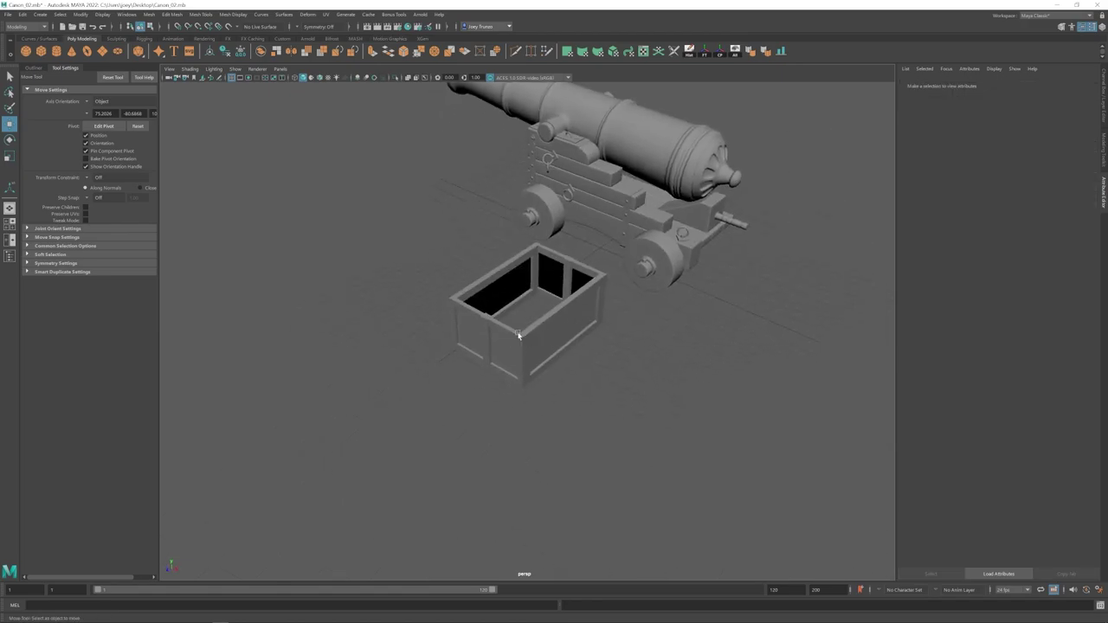
Step: Duplicate another flat panel, then scale and reposition it to fit inside the crate's frame
{"action": "scroll", "coordinate": [536, 303], "scroll_direction": "up", "scroll_amount": 4}
{"action": "left_click", "coordinate": [507, 272]}
{"action": "key", "text": "ctrl+d"}
{"action": "left_click_drag", "start_coordinate": [452, 268], "coordinate": [485, 363], "text": "alt"}
{"action": "left_click_drag", "start_coordinate": [459, 271], "coordinate": [498, 321]}
{"action": "key", "text": "r"}
{"action": "left_click_drag", "start_coordinate": [519, 310], "coordinate": [640, 260]}
{"action": "left_click_drag", "start_coordinate": [554, 277], "coordinate": [545, 346], "text": "alt"}
{"action": "left_click_drag", "start_coordinate": [540, 292], "coordinate": [541, 287]}
{"action": "left_click_drag", "start_coordinate": [519, 329], "coordinate": [597, 294], "text": "alt"}
{"action": "key", "text": "w"}
{"action": "left_click_drag", "start_coordinate": [477, 326], "coordinate": [473, 329]}
{"action": "left_click_drag", "start_coordinate": [485, 333], "coordinate": [409, 277], "text": "alt"}
Step: Adjust the size and position of the crate's panelling so it sits within the wooden frame
{"action": "left_click", "coordinate": [385, 303]}
{"action": "left_click_drag", "start_coordinate": [390, 325], "coordinate": [463, 322], "text": "alt"}
{"action": "left_click", "coordinate": [519, 299]}
{"action": "key", "text": "r"}
{"action": "key", "text": "w"}
{"action": "left_click_drag", "start_coordinate": [508, 266], "coordinate": [669, 336]}
{"action": "left_click", "coordinate": [607, 424]}
Step: Duplicate a long side frame and rotate it into an open lid hanging from the crate's back upper edge
{"action": "scroll", "coordinate": [433, 313], "scroll_direction": "up", "scroll_amount": 4}
{"action": "left_click", "coordinate": [521, 325]}
{"action": "key", "text": "ctrl+d"}
{"action": "key", "text": "ctrl+g"}
{"action": "left_click", "coordinate": [719, 52]}
{"action": "key", "text": "e"}
{"action": "left_click_drag", "start_coordinate": [651, 301], "coordinate": [612, 317]}
{"action": "left_click_drag", "start_coordinate": [612, 317], "coordinate": [641, 322], "text": "alt"}
{"action": "left_click", "coordinate": [102, 114]}
{"action": "left_click_drag", "start_coordinate": [735, 299], "coordinate": [484, 286]}
Step: Select the vertices at the open lid's outer end and scale them to adjust the lid's shape
{"action": "key", "text": "r"}
{"action": "right_click_drag", "start_coordinate": [468, 290], "coordinate": [424, 290]}
{"action": "left_click_drag", "start_coordinate": [412, 277], "coordinate": [452, 367]}
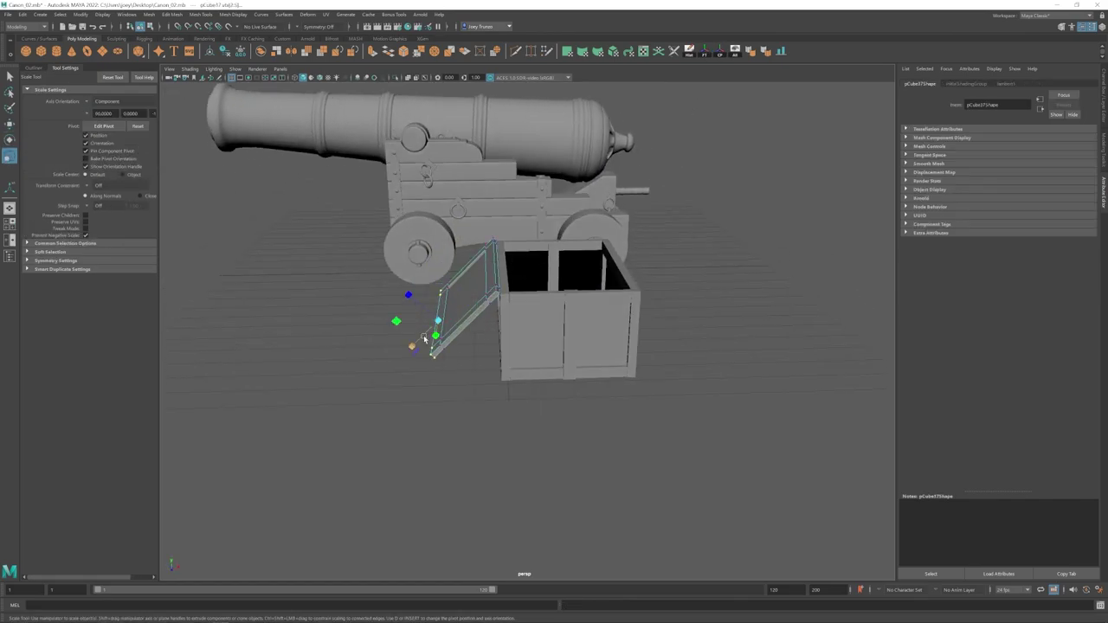
{"action": "left_click_drag", "start_coordinate": [447, 277], "coordinate": [462, 326], "text": "alt"}
{"action": "left_click", "coordinate": [462, 297]}
{"action": "left_click", "coordinate": [485, 385]}
{"action": "left_click_drag", "start_coordinate": [502, 381], "coordinate": [554, 368], "text": "alt"}
{"action": "left_click", "coordinate": [483, 354]}
{"action": "left_click", "coordinate": [455, 346]}
{"action": "left_click", "coordinate": [523, 284]}
{"action": "left_click", "coordinate": [485, 389]}
{"action": "middle_click_drag", "start_coordinate": [554, 368], "coordinate": [540, 356], "text": "alt"}
{"action": "scroll", "coordinate": [540, 357], "scroll_direction": "up", "scroll_amount": 4}
Step: Create a cube and flatten it into a small thin hinge plate on the crate's back rim, beside the lid
{"action": "left_click", "coordinate": [41, 52]}
{"action": "left_click_drag", "start_coordinate": [534, 274], "coordinate": [528, 296], "text": "alt"}
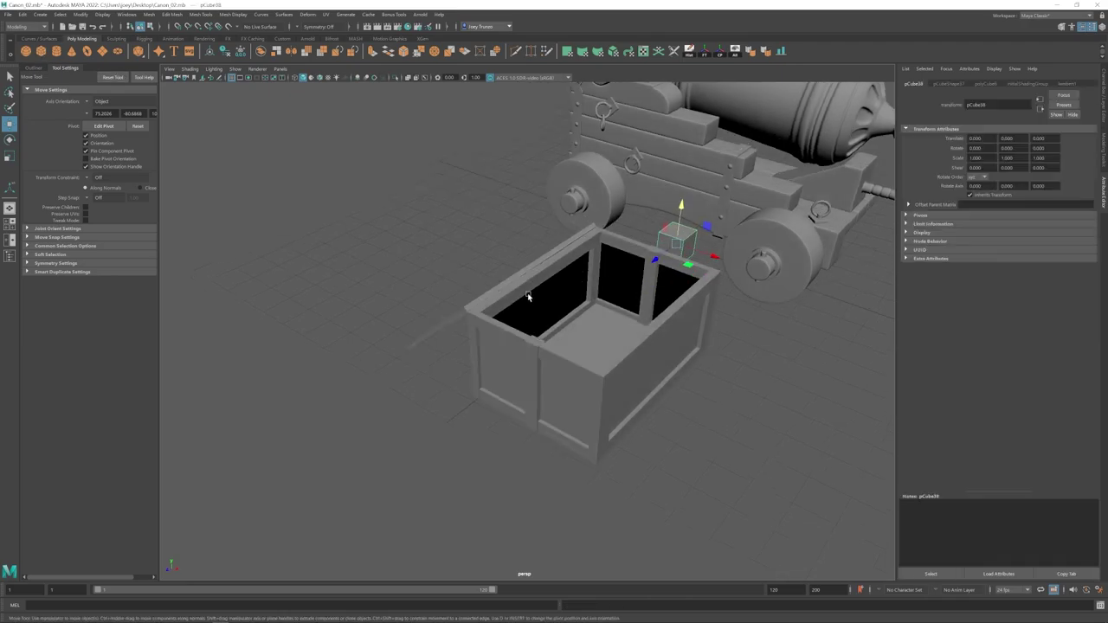
{"action": "left_click_drag", "start_coordinate": [534, 227], "coordinate": [535, 239]}
{"action": "key", "text": "r"}
{"action": "left_click_drag", "start_coordinate": [542, 275], "coordinate": [511, 276]}
{"action": "key", "text": "f"}
{"action": "left_click_drag", "start_coordinate": [551, 388], "coordinate": [562, 366], "text": "alt"}
{"action": "scroll", "coordinate": [562, 366], "scroll_direction": "down", "scroll_amount": 5}
{"action": "left_click_drag", "start_coordinate": [526, 288], "coordinate": [527, 312]}
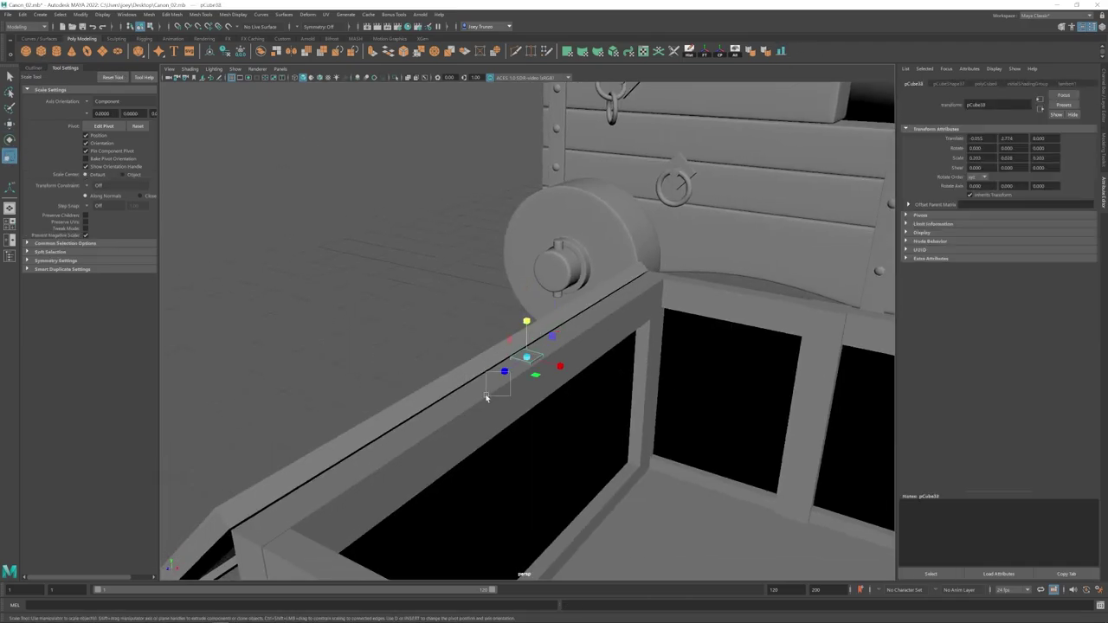
{"action": "left_click_drag", "start_coordinate": [485, 398], "coordinate": [530, 441], "text": "alt"}
{"action": "left_click_drag", "start_coordinate": [561, 357], "coordinate": [578, 312]}
Step: Delete the hinge plate's lid-facing face and extrude the plate over the gap to form a second, angled leaf
{"action": "key", "text": "w"}
{"action": "right_click_drag", "start_coordinate": [554, 279], "coordinate": [554, 303]}
{"action": "left_click", "coordinate": [540, 296]}
{"action": "key", "text": "Delete"}
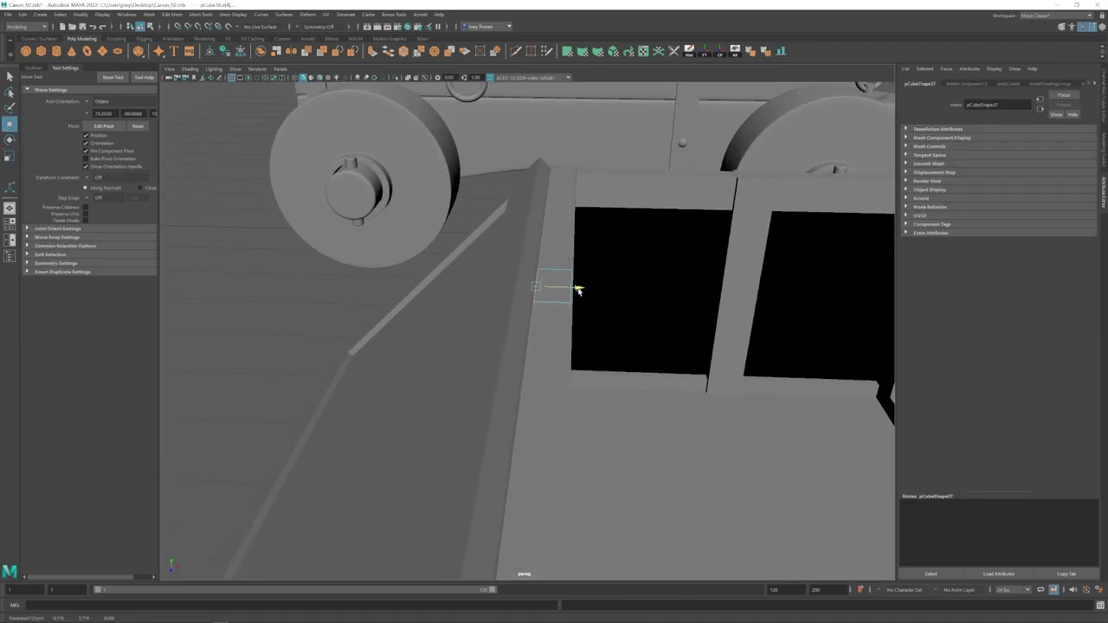
{"action": "left_click_drag", "start_coordinate": [578, 291], "coordinate": [569, 251], "text": "alt"}
{"action": "left_click_drag", "start_coordinate": [563, 262], "coordinate": [546, 216], "text": "shift"}
{"action": "key", "text": "w"}
{"action": "left_click_drag", "start_coordinate": [542, 290], "coordinate": [554, 282], "text": "alt"}
{"action": "left_click", "coordinate": [534, 291]}
{"action": "key", "text": "e"}
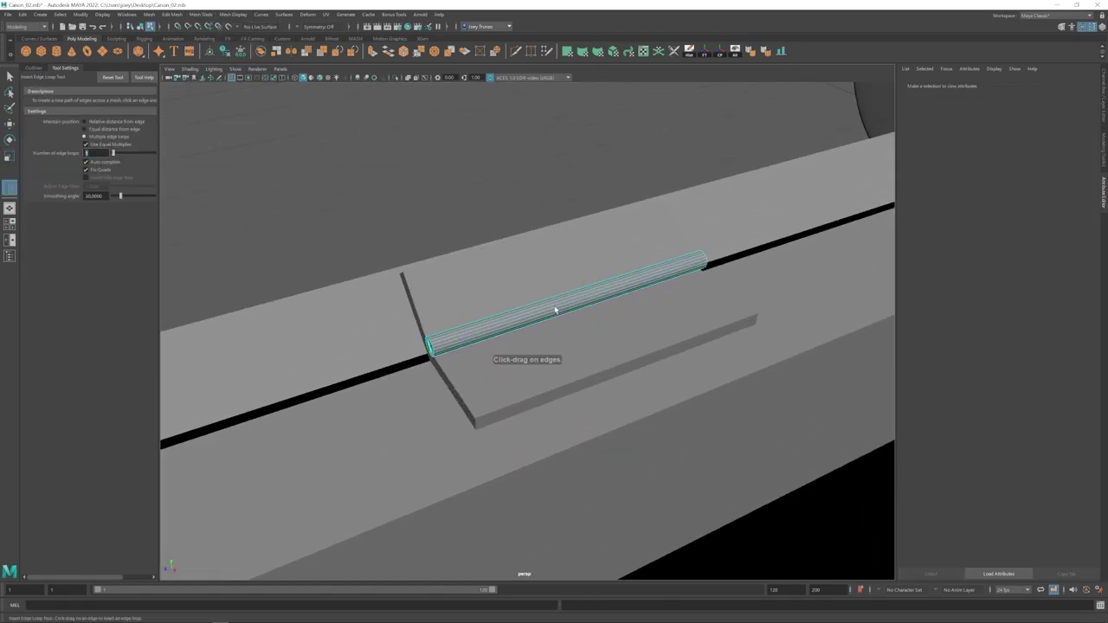
Step: Insert two evenly spaced edge loops around the hinge pin cylinder and bevel them into narrow bands
{"action": "left_click", "coordinate": [555, 310]}
{"action": "key", "text": "r"}
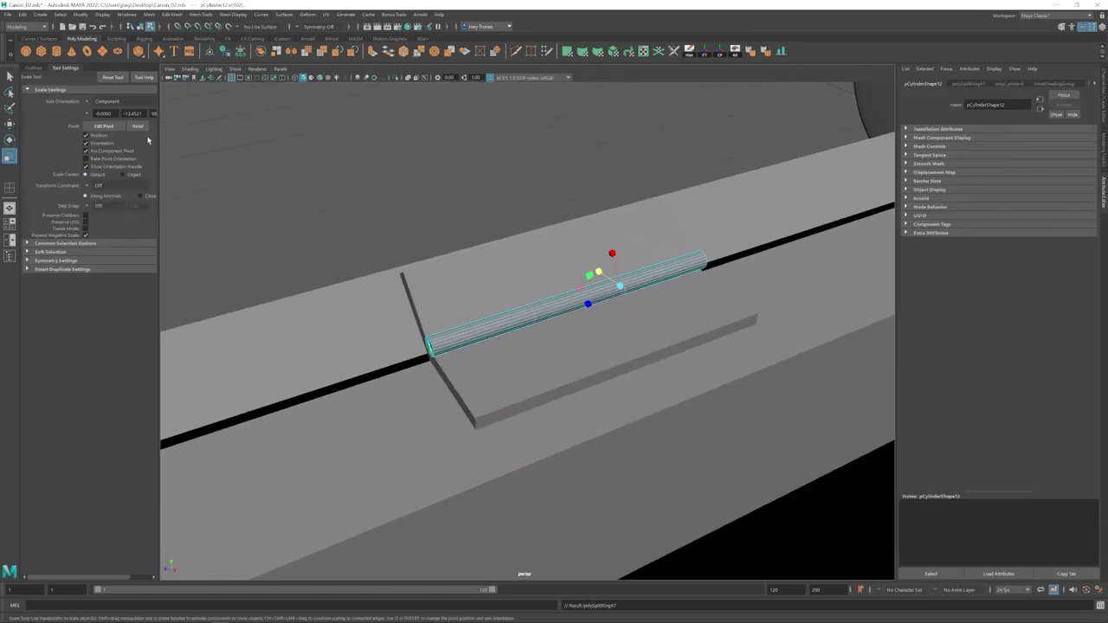
{"action": "key", "text": "ctrl+b"}
{"action": "left_click_drag", "start_coordinate": [1023, 157], "coordinate": [1016, 158]}
{"action": "key", "text": "w"}
Step: Extrude the two narrow face bands on the hinge pin and scale them inward to make grooves
{"action": "right_click_drag", "start_coordinate": [525, 308], "coordinate": [525, 344]}
{"action": "double_click", "coordinate": [523, 317], "text": "shift"}
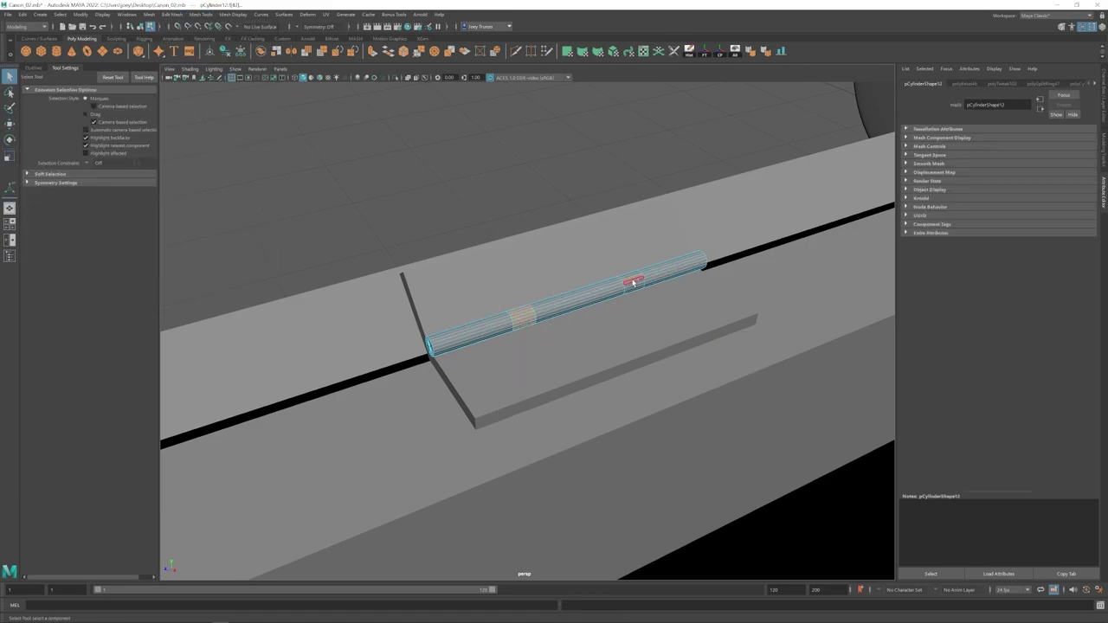
{"action": "double_click", "coordinate": [633, 282], "text": "shift"}
{"action": "key", "text": "ctrl+e"}
{"action": "key", "text": "r"}
{"action": "left_click_drag", "start_coordinate": [630, 284], "coordinate": [627, 284]}
{"action": "left_click_drag", "start_coordinate": [627, 299], "coordinate": [661, 285], "text": "alt"}
Step: Select the edge loops at the hinge pin's ends and bevel them
{"action": "key", "text": "w"}
{"action": "right_click_drag", "start_coordinate": [661, 285], "coordinate": [661, 253]}
{"action": "left_click_drag", "start_coordinate": [554, 347], "coordinate": [478, 374], "text": "alt"}
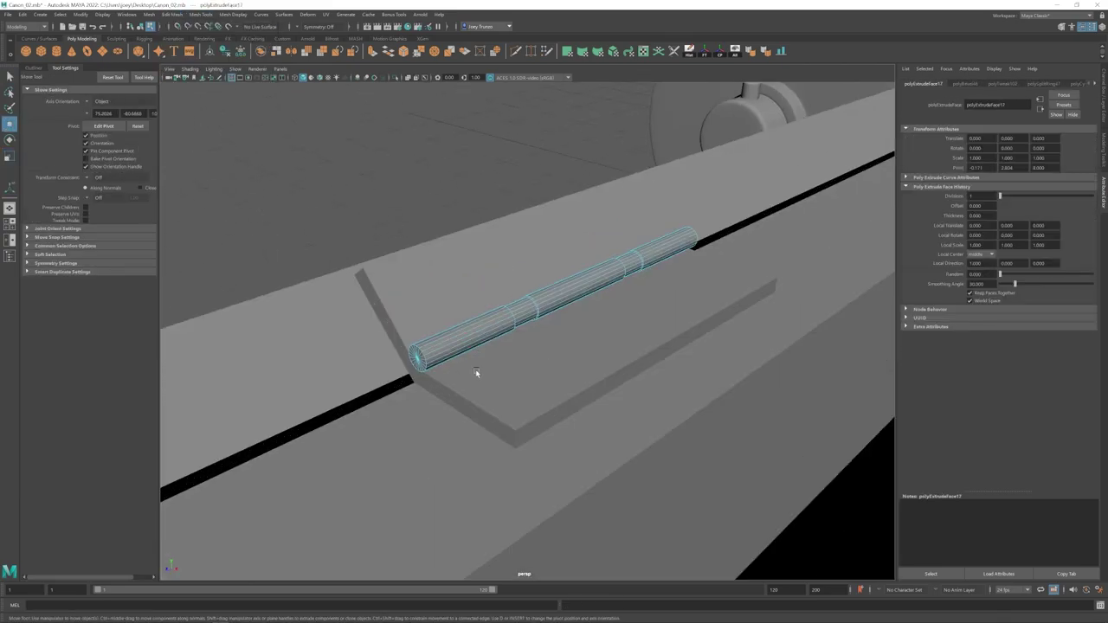
{"action": "double_click", "coordinate": [422, 360], "text": "shift"}
{"action": "left_click", "coordinate": [172, 15]}
{"action": "left_click", "coordinate": [180, 41]}
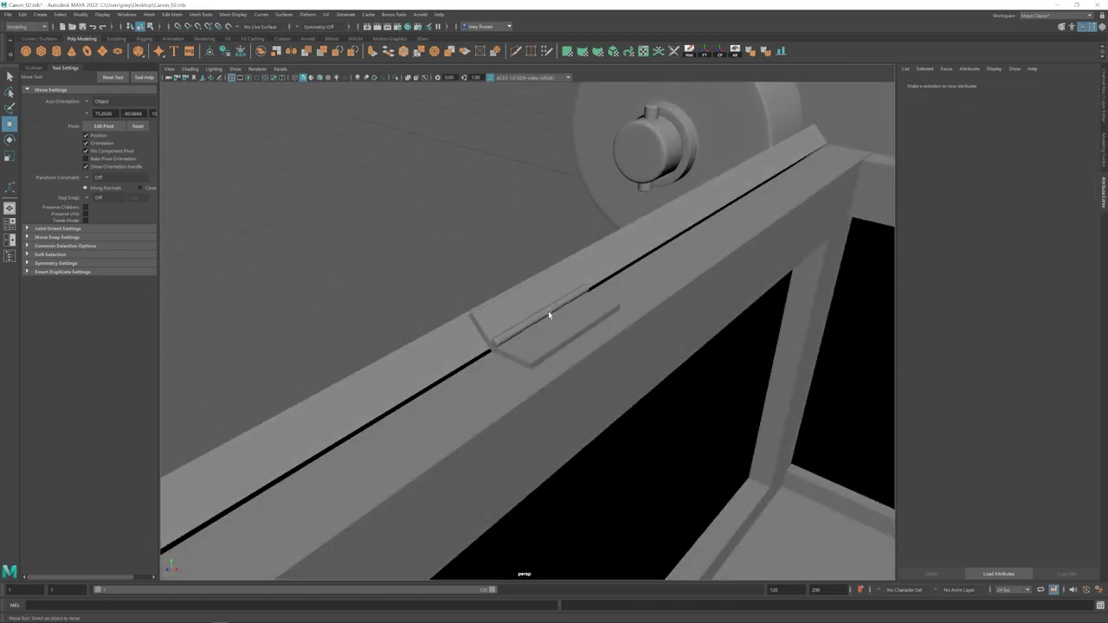
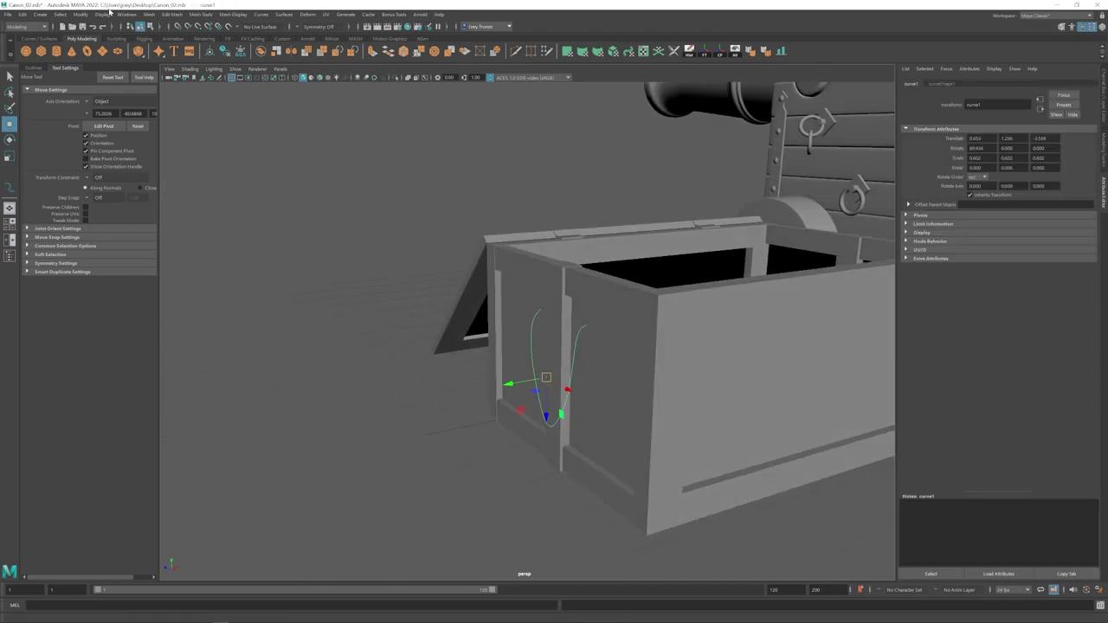
Step: Create a sweep mesh along the U-shaped curve, raising the precision to 100 and thinning the profile into a rope handle
{"action": "left_click", "coordinate": [127, 14]}
{"action": "mouse_move", "coordinate": [146, 89]}
{"action": "mouse_move", "coordinate": [85, 14]}
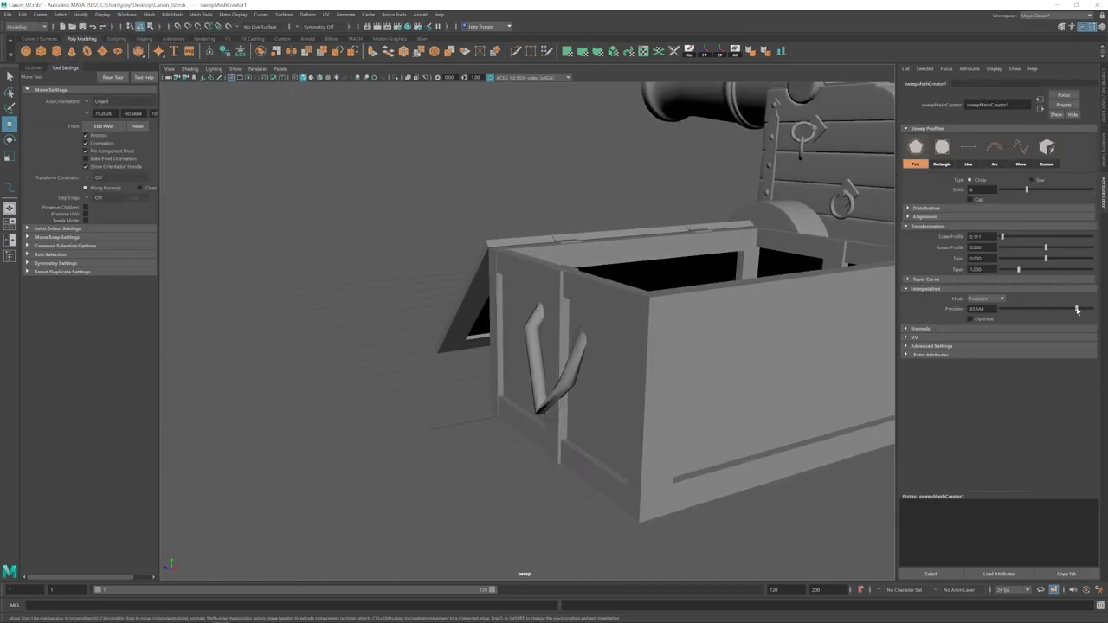
{"action": "left_click_drag", "start_coordinate": [1002, 237], "coordinate": [1001, 236]}
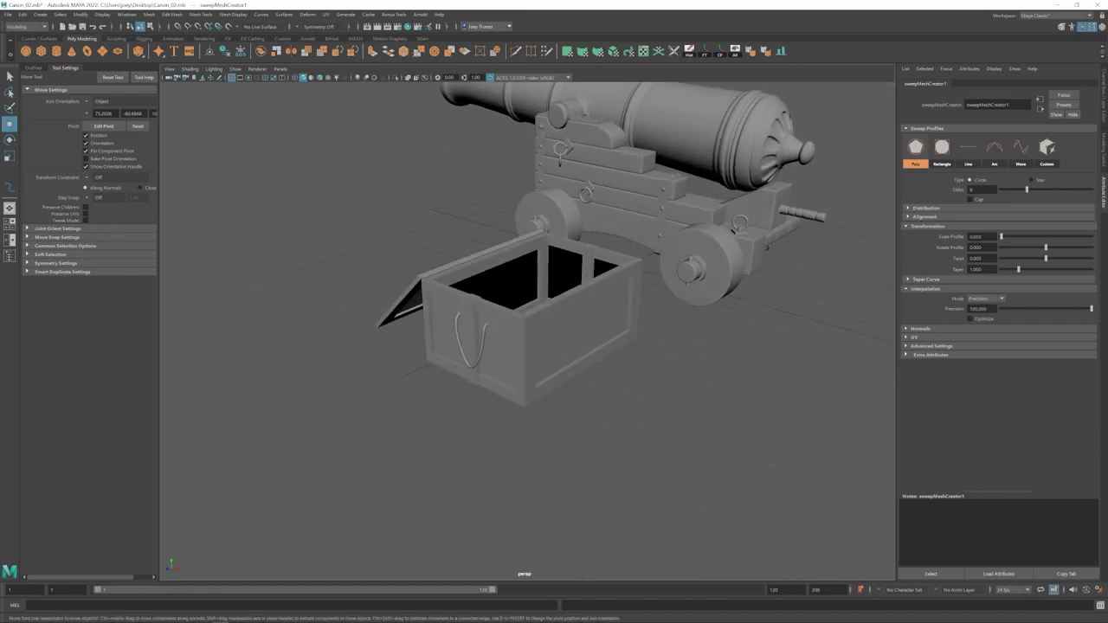
{"action": "left_click_drag", "start_coordinate": [498, 362], "coordinate": [485, 316], "text": "alt"}
Step: Duplicate the rope handle for the opposite end and select the upper tip vertices of the original
{"action": "left_click", "coordinate": [33, 67]}
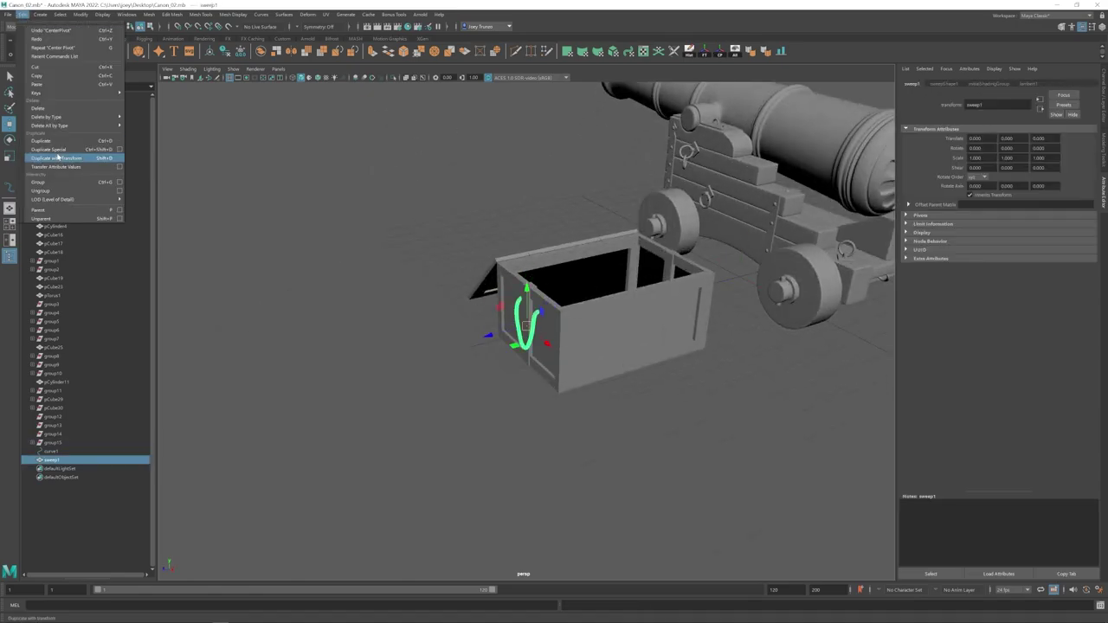
{"action": "left_click", "coordinate": [58, 157]}
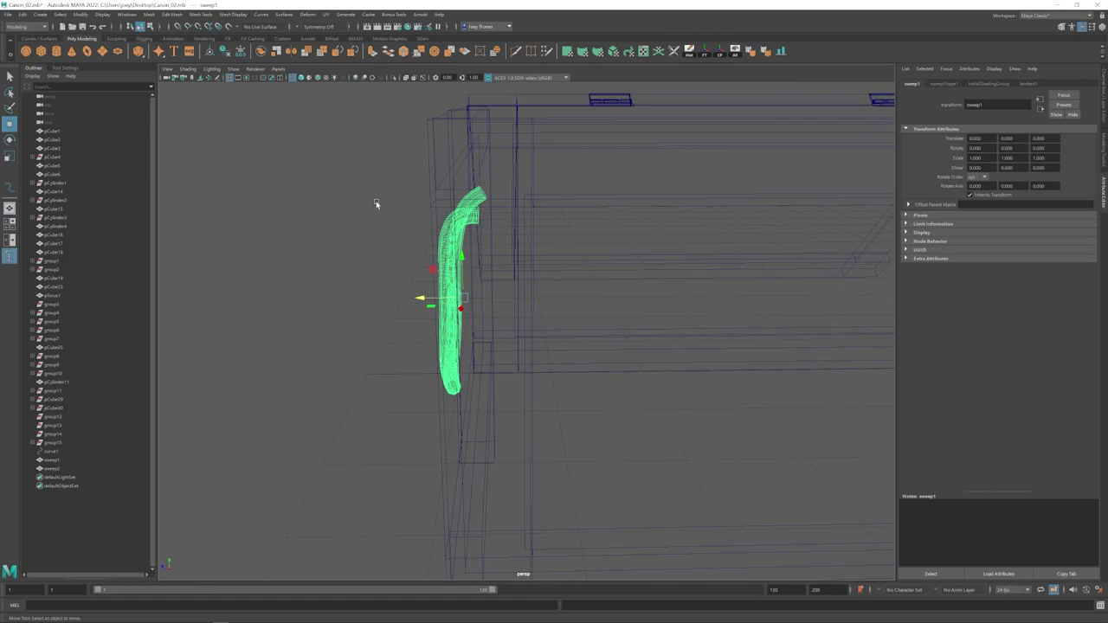
{"action": "left_click_drag", "start_coordinate": [510, 166], "coordinate": [476, 223]}
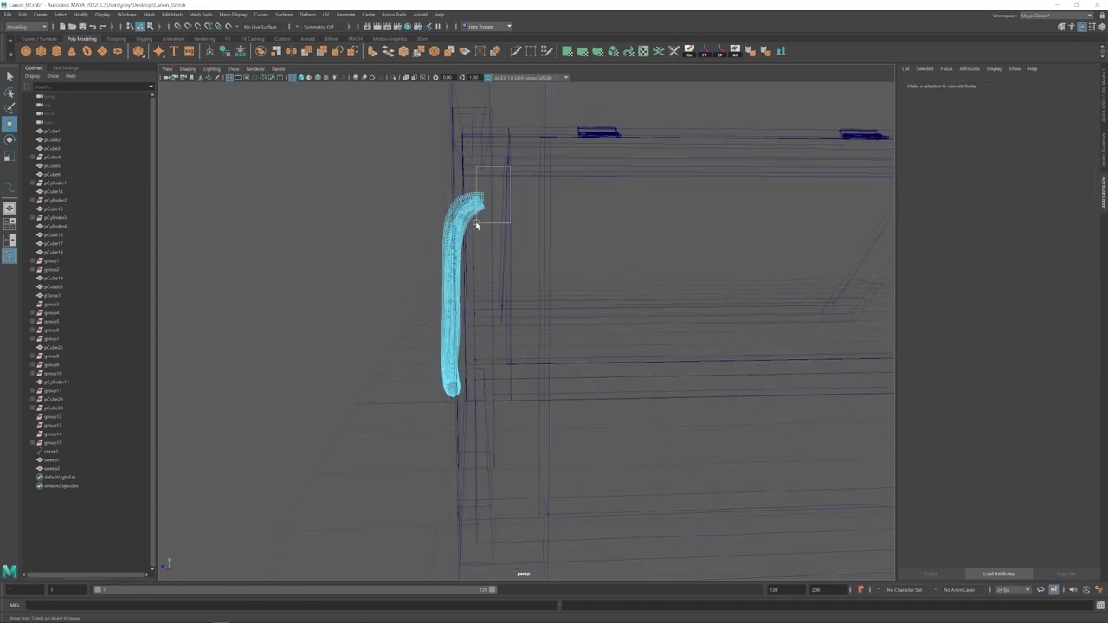
{"action": "left_click_drag", "start_coordinate": [475, 223], "coordinate": [475, 224]}
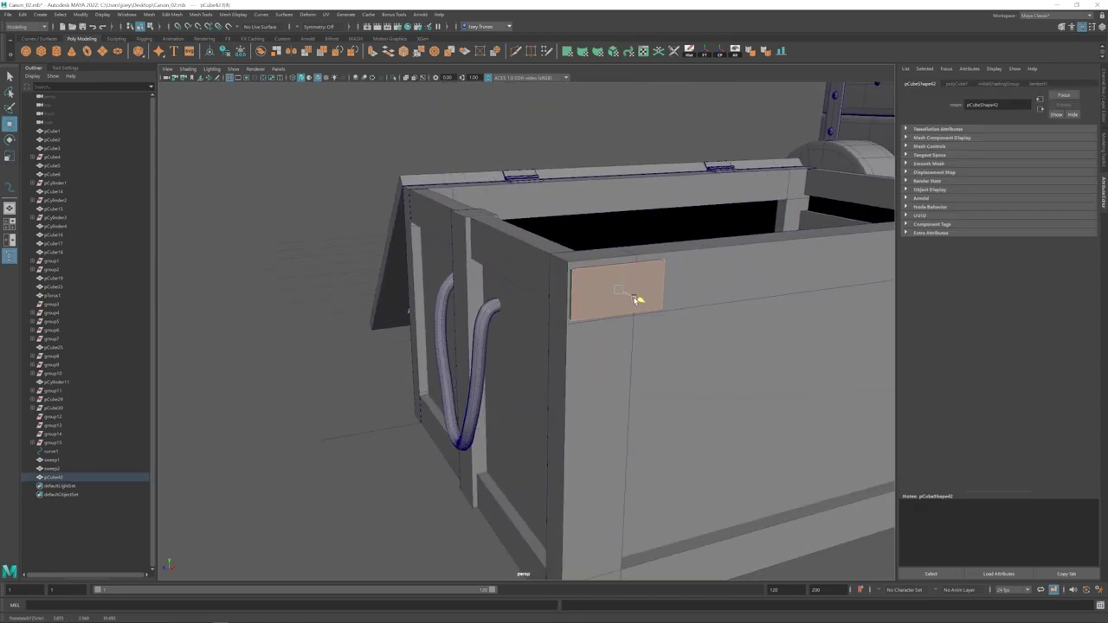
Step: Shape the thin plate at the crate's upper corner into a bracket by extruding its edge around onto the end face
{"action": "key", "text": "r"}
{"action": "left_click", "coordinate": [66, 69]}
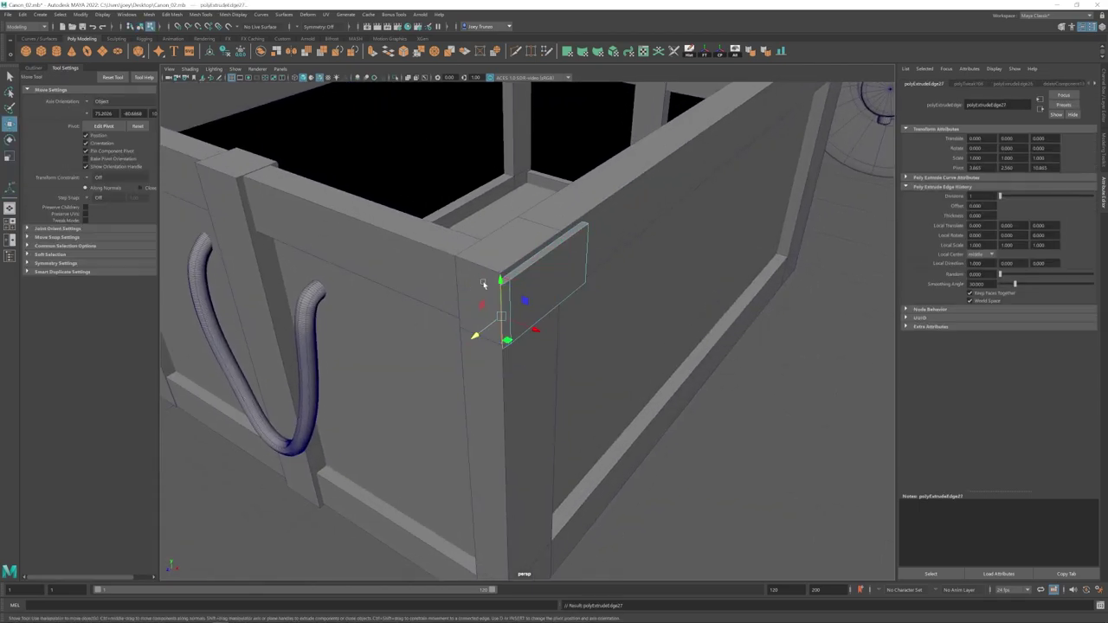
{"action": "key", "text": "e"}
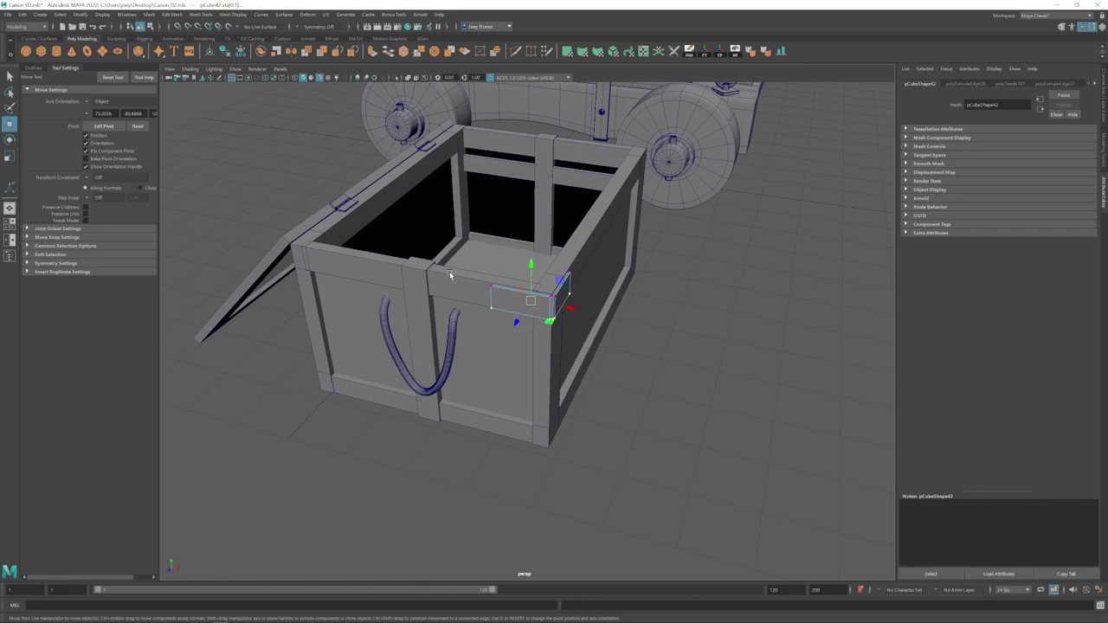
{"action": "left_click", "coordinate": [150, 14]}
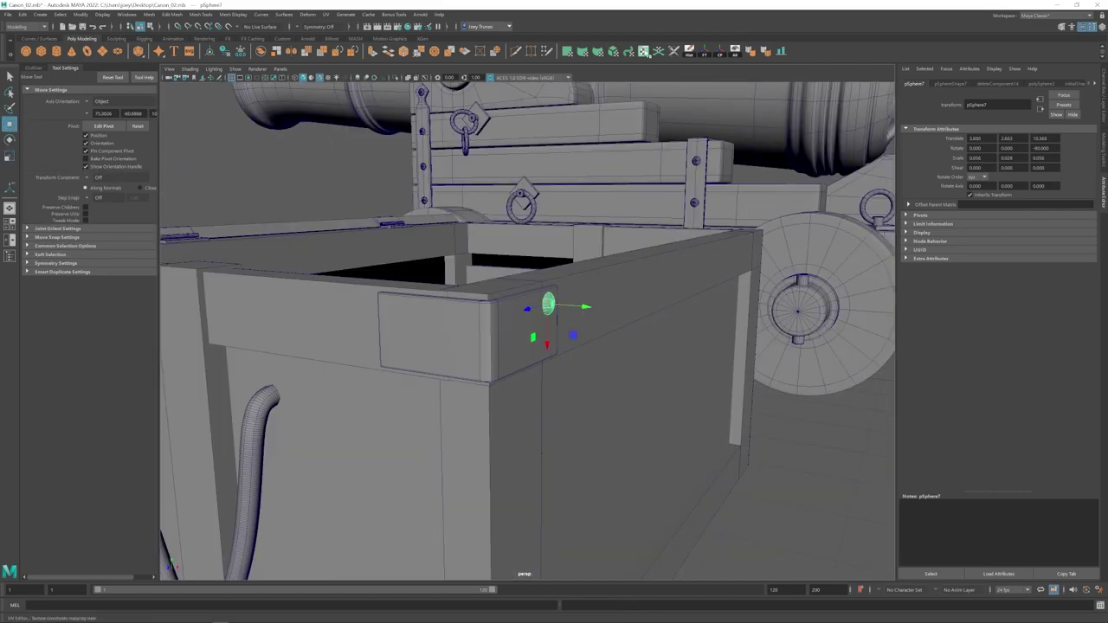
Step: Apply a planar UV projection to the bracket's rivet and reposition its UV shell in the UV Editor
{"action": "left_click", "coordinate": [647, 54]}
{"action": "left_click", "coordinate": [325, 13]}
{"action": "left_click", "coordinate": [348, 73]}
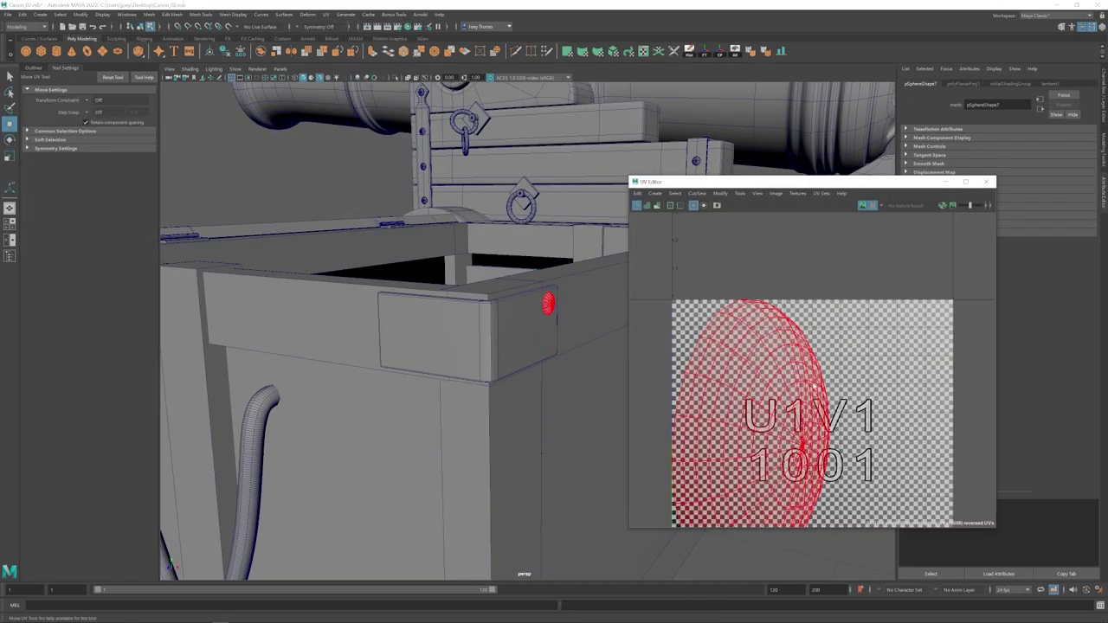
{"action": "key", "text": "r"}
{"action": "key", "text": "w"}
{"action": "left_click_drag", "start_coordinate": [765, 435], "coordinate": [764, 291]}
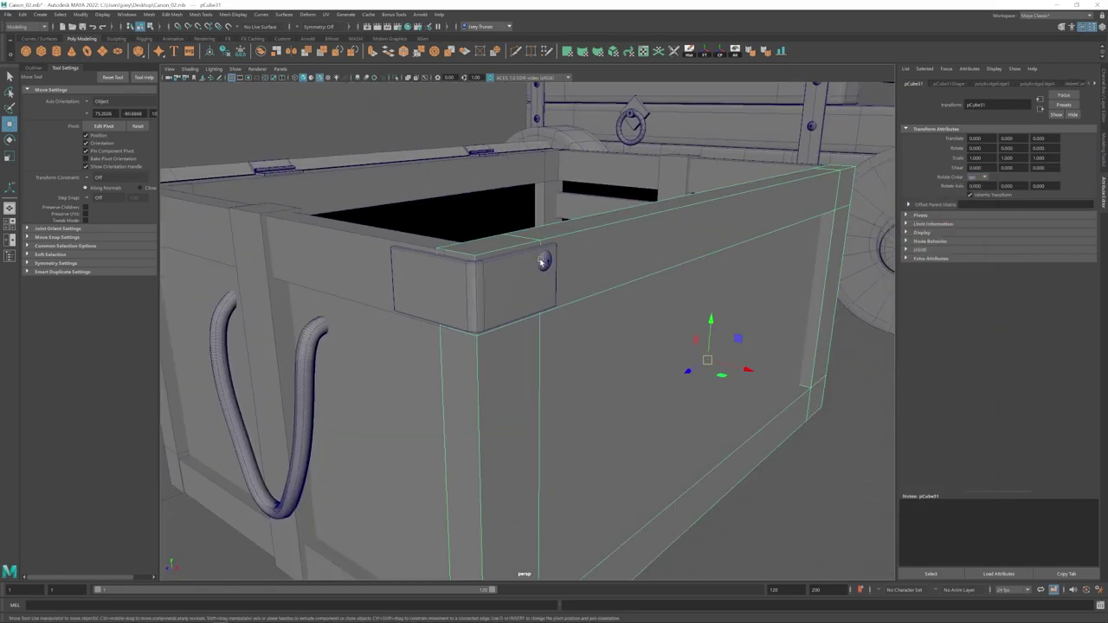
Step: Duplicate the rivet across the bracket's long-side face to build a four-rivet pattern
{"action": "scroll", "coordinate": [552, 276], "scroll_direction": "down", "scroll_amount": 2}
{"action": "left_click_drag", "start_coordinate": [551, 265], "coordinate": [535, 302], "text": "alt"}
{"action": "left_click_drag", "start_coordinate": [559, 299], "coordinate": [554, 346], "text": "alt"}
{"action": "key", "text": "w"}
{"action": "key", "text": "ctrl+d"}
{"action": "left_click_drag", "start_coordinate": [525, 309], "coordinate": [480, 313]}
{"action": "left_click_drag", "start_coordinate": [484, 255], "coordinate": [534, 322], "text": "alt"}
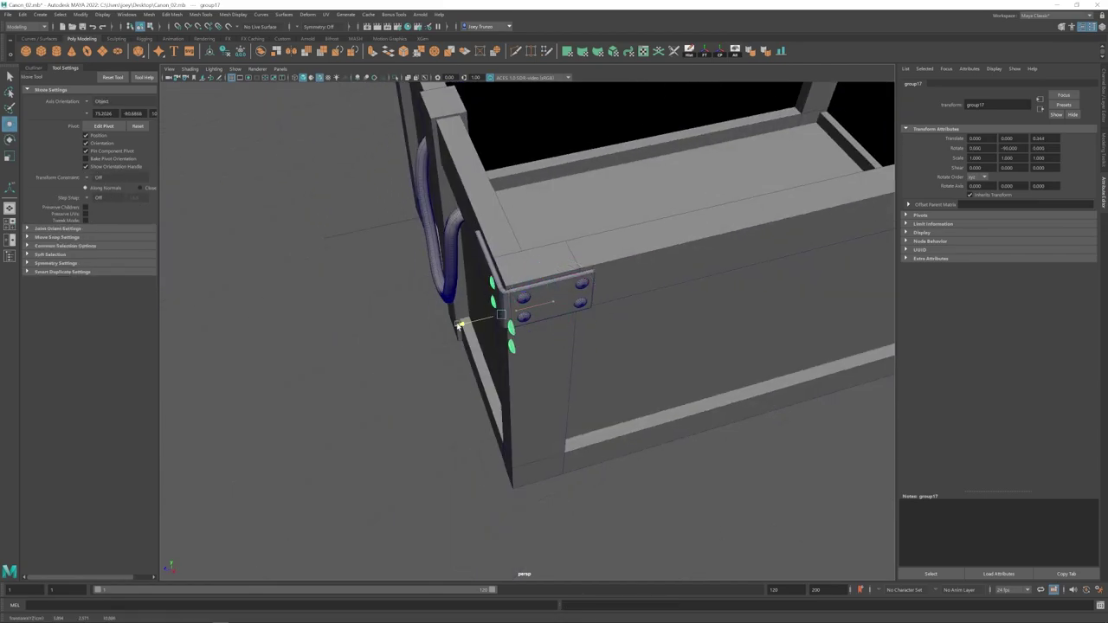
Step: Position the rotated set of four rivets on the bracket's end-side face
{"action": "left_click_drag", "start_coordinate": [459, 326], "coordinate": [458, 326]}
{"action": "left_click_drag", "start_coordinate": [458, 327], "coordinate": [526, 303], "text": "alt"}
{"action": "left_click_drag", "start_coordinate": [477, 312], "coordinate": [426, 307]}
{"action": "left_click_drag", "start_coordinate": [617, 433], "coordinate": [569, 413], "text": "alt"}
{"action": "scroll", "coordinate": [569, 413], "scroll_direction": "down", "scroll_amount": 5}
{"action": "left_click", "coordinate": [578, 485]}
Step: Group the corner bracket with its rivets, place a duplicate at the lower corner and select both bracket groups
{"action": "left_click", "coordinate": [34, 68]}
{"action": "left_click", "coordinate": [55, 495]}
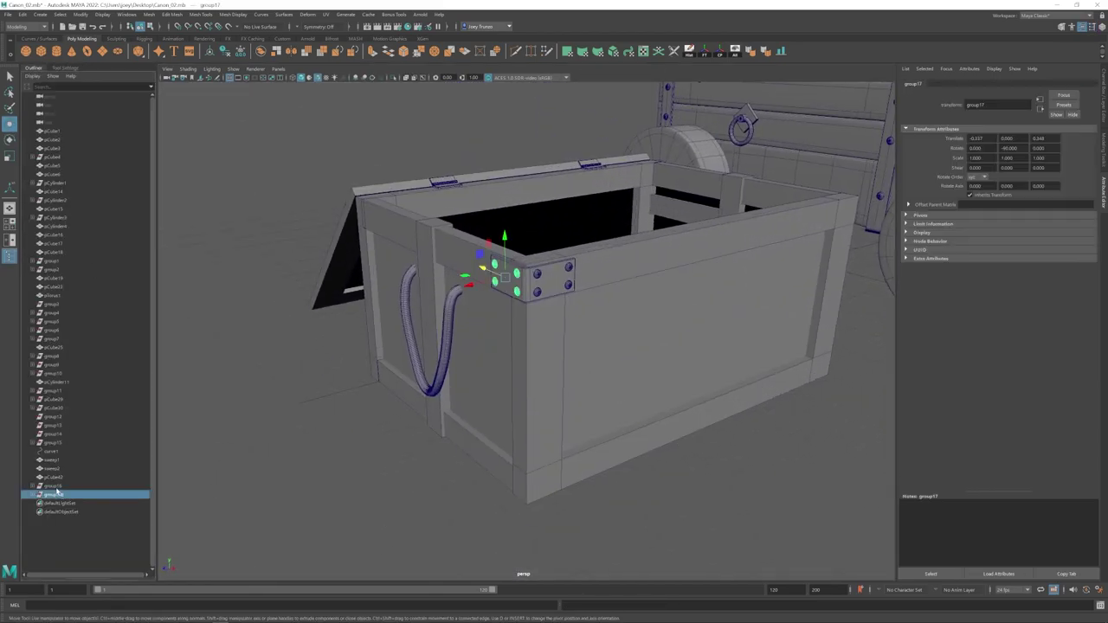
{"action": "left_click_drag", "start_coordinate": [524, 457], "coordinate": [525, 449]}
{"action": "left_click_drag", "start_coordinate": [524, 450], "coordinate": [498, 447], "text": "alt"}
{"action": "scroll", "coordinate": [498, 448], "scroll_direction": "down", "scroll_amount": 5}
{"action": "left_click", "coordinate": [54, 478], "text": "shift"}
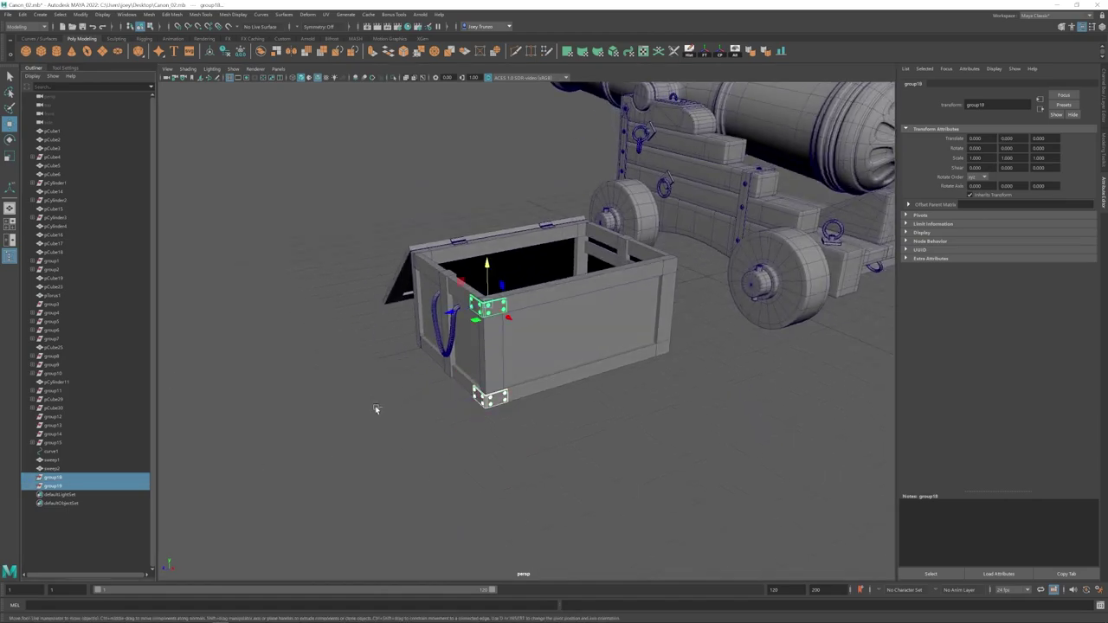
Step: Group the corner brackets and mirror-duplicate the group across the crate using Duplicate Special with a Z scale of -1
{"action": "left_click", "coordinate": [138, 116]}
{"action": "key", "text": "ctrl+d"}
{"action": "left_click_drag", "start_coordinate": [536, 346], "coordinate": [485, 364], "text": "alt"}
{"action": "left_click_drag", "start_coordinate": [269, 368], "coordinate": [445, 376]}
{"action": "scroll", "coordinate": [445, 375], "scroll_direction": "up", "scroll_amount": 5}
{"action": "left_click_drag", "start_coordinate": [419, 412], "coordinate": [520, 390]}
{"action": "scroll", "coordinate": [519, 390], "scroll_direction": "down", "scroll_amount": 5}
{"action": "left_click", "coordinate": [23, 15]}
{"action": "left_click", "coordinate": [128, 148]}
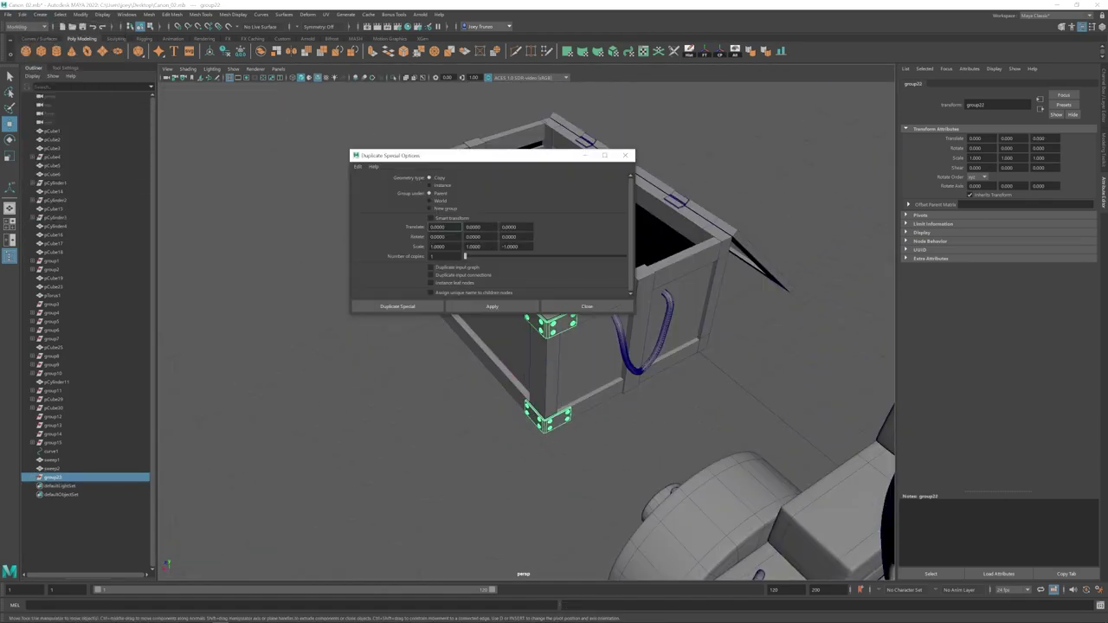
{"action": "left_click", "coordinate": [467, 307]}
{"action": "left_click", "coordinate": [587, 306]}
Step: Examine the mirrored brackets on the crate's corners from several sides
{"action": "left_click_drag", "start_coordinate": [571, 286], "coordinate": [485, 312], "text": "alt"}
{"action": "left_click_drag", "start_coordinate": [408, 243], "coordinate": [655, 222]}
{"action": "left_click_drag", "start_coordinate": [656, 259], "coordinate": [665, 322], "text": "alt"}
{"action": "scroll", "coordinate": [664, 323], "scroll_direction": "up", "scroll_amount": 5}
{"action": "left_click_drag", "start_coordinate": [538, 225], "coordinate": [441, 339]}
{"action": "scroll", "coordinate": [681, 328], "scroll_direction": "down", "scroll_amount": 10}
{"action": "left_click", "coordinate": [676, 346]}
{"action": "right_click_drag", "start_coordinate": [447, 329], "coordinate": [579, 387], "text": "alt"}
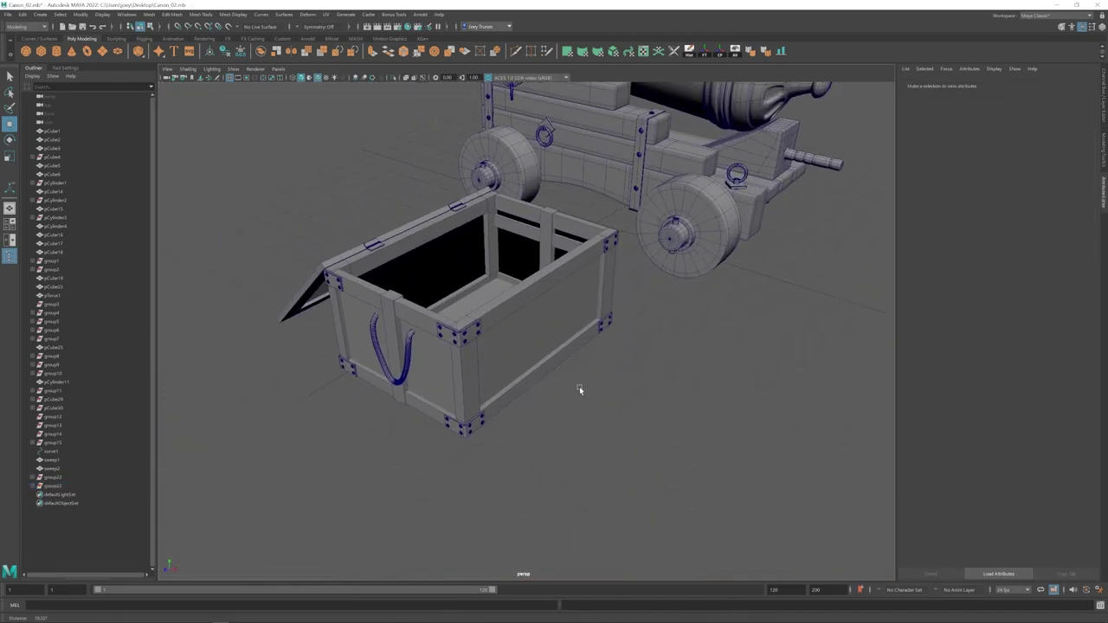
{"action": "left_click_drag", "start_coordinate": [580, 387], "coordinate": [570, 353], "text": "alt"}
Step: Bevel the selected edges of the crate's long front frame and turn off the wireframe overlay on the shaded view
{"action": "left_click", "coordinate": [497, 291]}
{"action": "scroll", "coordinate": [538, 347], "scroll_direction": "up", "scroll_amount": 3}
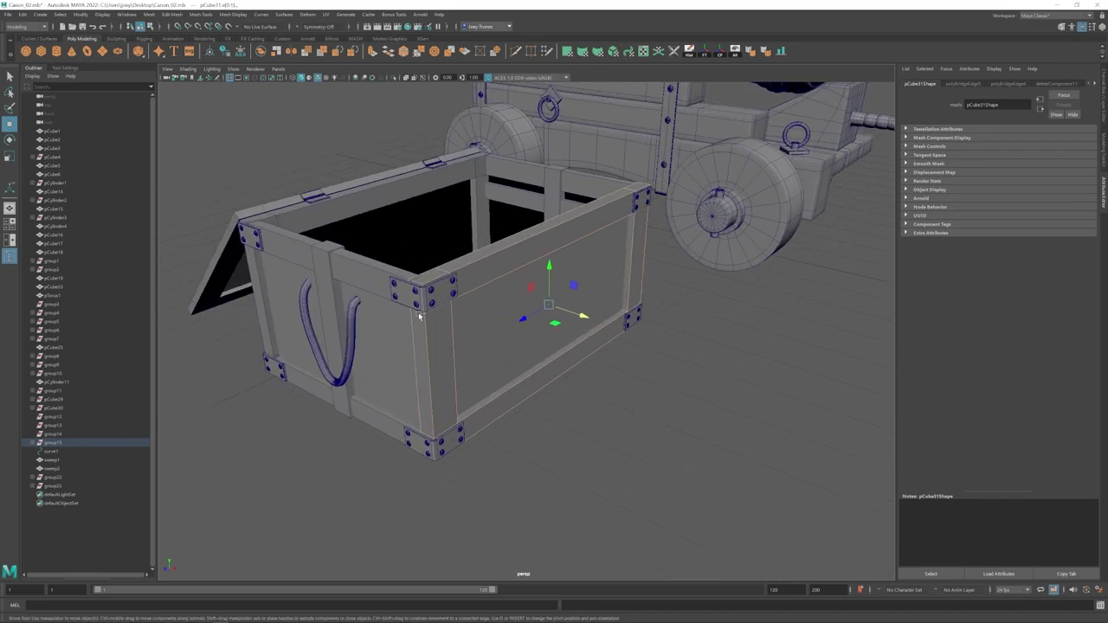
{"action": "left_click_drag", "start_coordinate": [465, 437], "coordinate": [429, 290], "text": "alt"}
{"action": "left_click_drag", "start_coordinate": [613, 313], "coordinate": [514, 208], "text": "alt"}
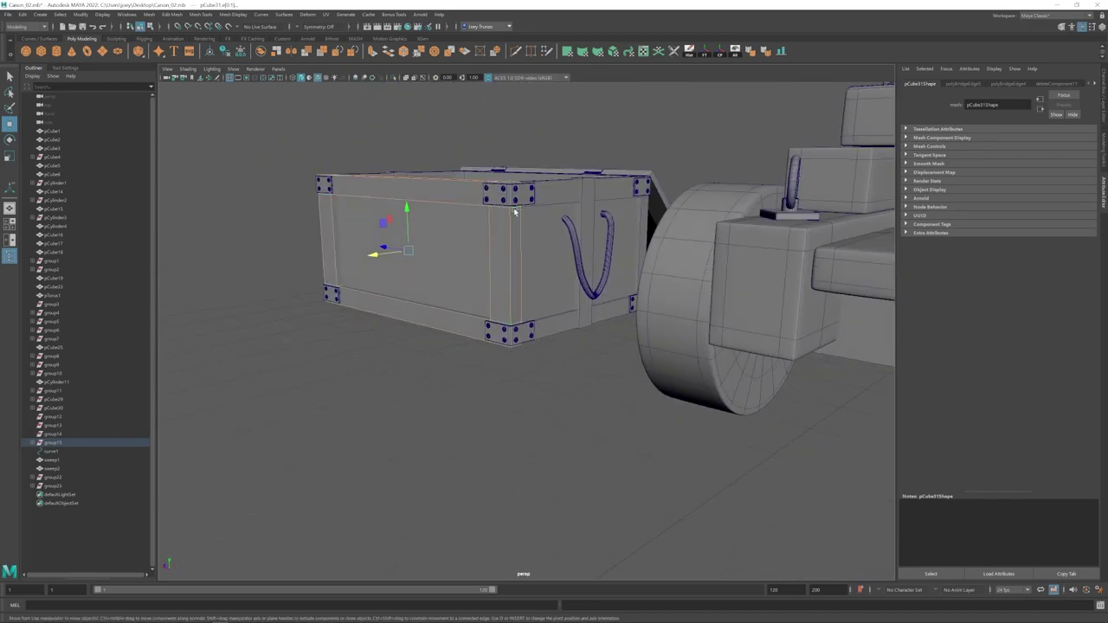
{"action": "left_click", "coordinate": [183, 46]}
{"action": "left_click_drag", "start_coordinate": [1047, 158], "coordinate": [1021, 158]}
{"action": "left_click_drag", "start_coordinate": [511, 416], "coordinate": [703, 511], "text": "alt"}
{"action": "left_click", "coordinate": [704, 511]}
{"action": "left_click", "coordinate": [318, 77]}
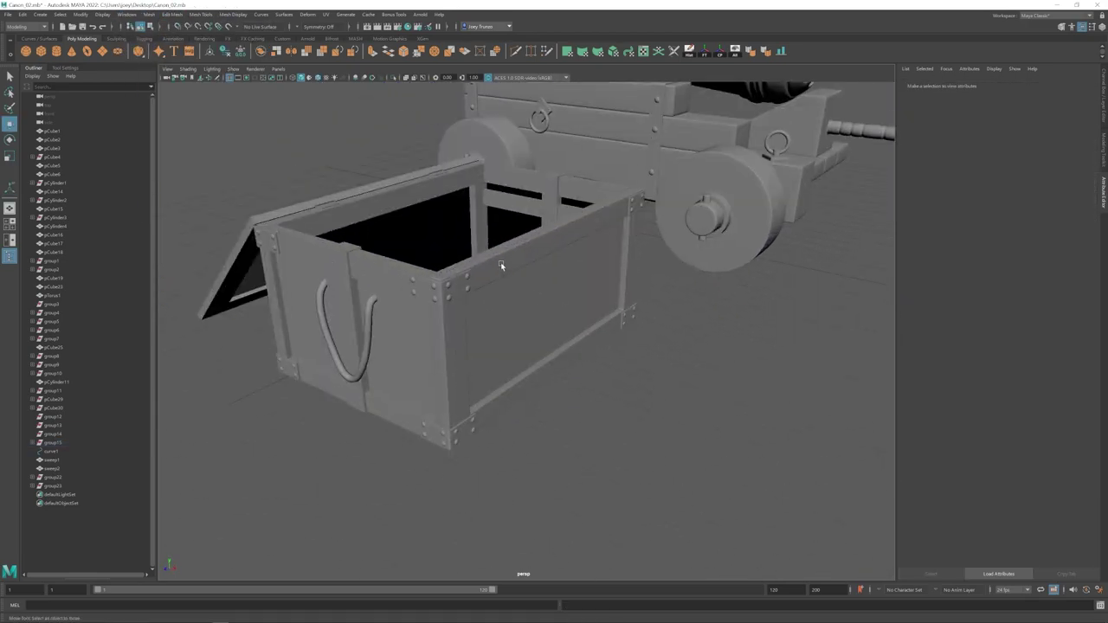
Step: Bevel the edges of the upper rail at the crate's rope-handle end
{"action": "left_click", "coordinate": [597, 338]}
{"action": "key", "text": "ctrl+d"}
{"action": "left_click_drag", "start_coordinate": [661, 344], "coordinate": [463, 281]}
{"action": "right_click_drag", "start_coordinate": [485, 303], "coordinate": [730, 398], "text": "alt"}
{"action": "middle_click_drag", "start_coordinate": [572, 519], "coordinate": [518, 307], "text": "alt"}
{"action": "middle_click_drag", "start_coordinate": [511, 304], "coordinate": [520, 307]}
{"action": "right_click_drag", "start_coordinate": [692, 389], "coordinate": [597, 346], "text": "alt"}
{"action": "left_click", "coordinate": [555, 290]}
{"action": "left_click", "coordinate": [406, 244]}
{"action": "left_click", "coordinate": [576, 303]}
{"action": "key", "text": "ctrl+b"}
{"action": "left_click_drag", "start_coordinate": [520, 390], "coordinate": [606, 364], "text": "alt"}
{"action": "key", "text": "w"}
{"action": "left_click_drag", "start_coordinate": [442, 268], "coordinate": [496, 322]}
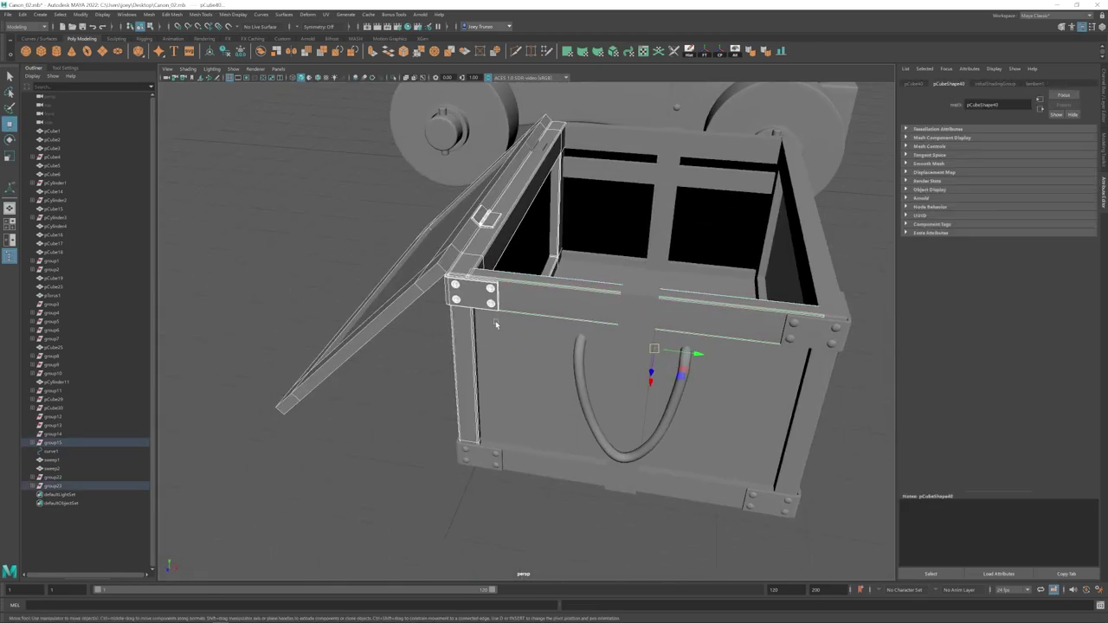
{"action": "key", "text": "ctrl+z"}
{"action": "right_click_drag", "start_coordinate": [496, 323], "coordinate": [623, 373], "text": "alt"}
{"action": "left_click_drag", "start_coordinate": [320, 173], "coordinate": [433, 290]}
{"action": "middle_click_drag", "start_coordinate": [693, 286], "coordinate": [433, 303], "text": "alt"}
{"action": "left_click_drag", "start_coordinate": [629, 226], "coordinate": [794, 400]}
{"action": "right_click_drag", "start_coordinate": [648, 295], "coordinate": [688, 268]}
{"action": "right_click_drag", "start_coordinate": [689, 268], "coordinate": [554, 234], "text": "alt"}
{"action": "left_click_drag", "start_coordinate": [606, 234], "coordinate": [570, 222], "text": "alt"}
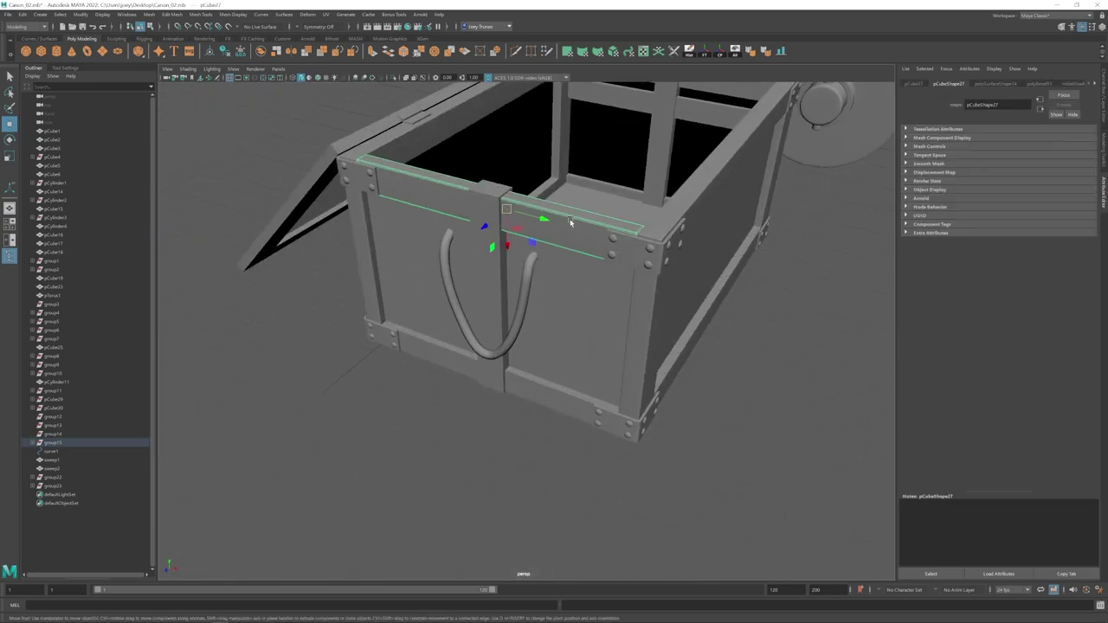
Step: Bevel the lower rail at the crate's handle end and select the upper rail at the opposite end
{"action": "left_click_drag", "start_coordinate": [511, 408], "coordinate": [511, 411]}
{"action": "left_click_drag", "start_coordinate": [511, 410], "coordinate": [522, 391], "text": "alt"}
{"action": "right_click_drag", "start_coordinate": [522, 390], "coordinate": [606, 364], "text": "alt"}
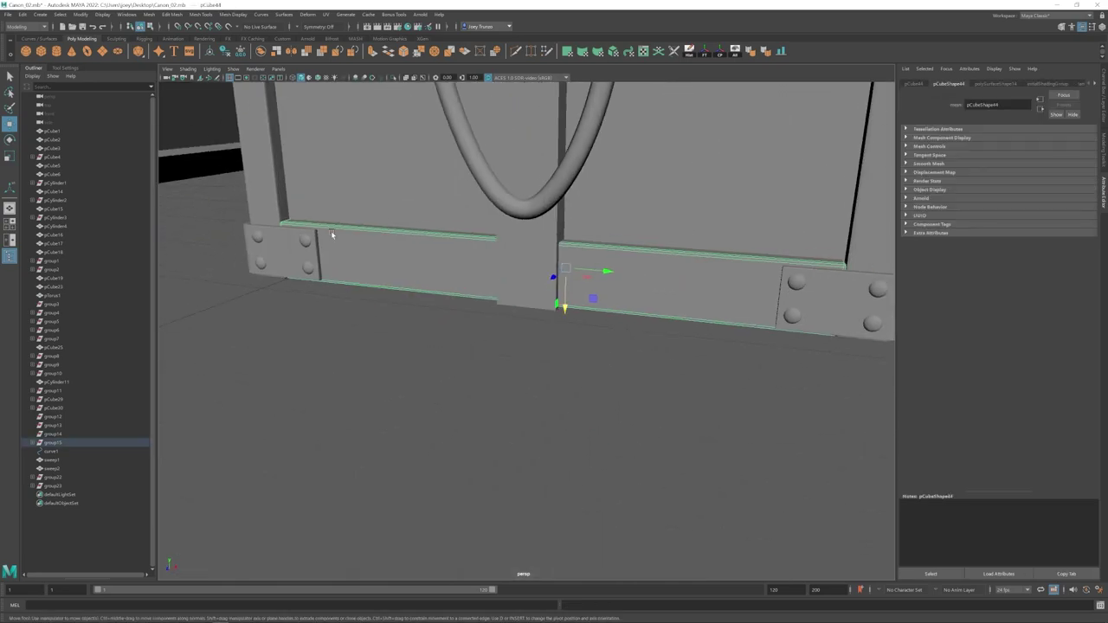
{"action": "right_click_drag", "start_coordinate": [331, 232], "coordinate": [260, 243], "text": "alt"}
{"action": "left_click", "coordinate": [485, 244]}
{"action": "left_click_drag", "start_coordinate": [552, 258], "coordinate": [534, 255], "text": "alt"}
{"action": "scroll", "coordinate": [546, 249], "scroll_direction": "up", "scroll_amount": 5}
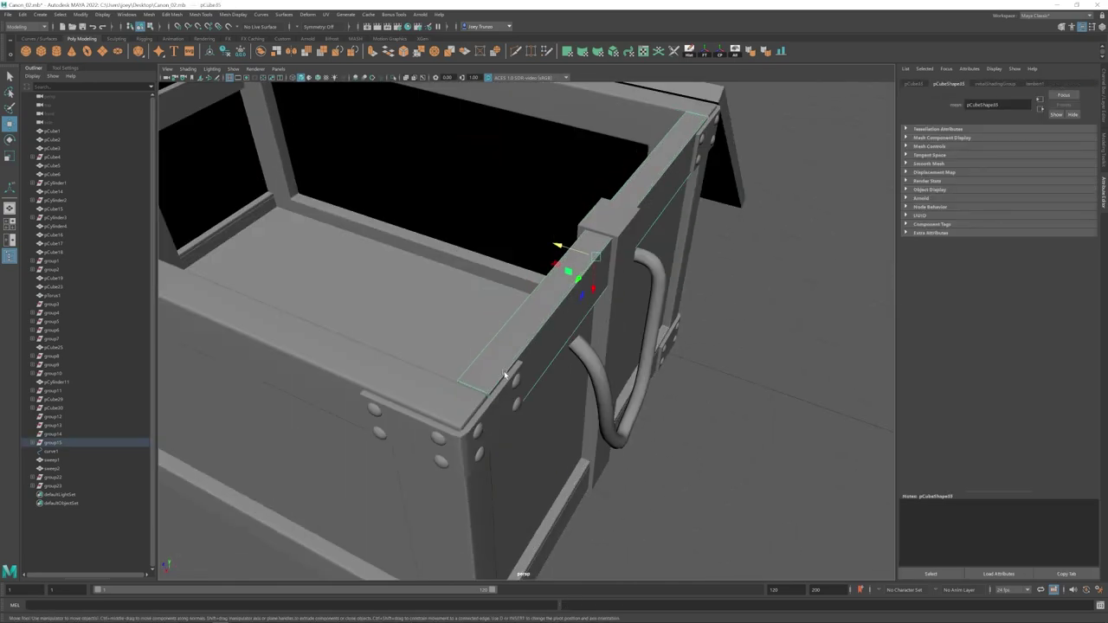
Step: Bevel the vertical centre post behind the rope handle and place a duplicate at the crate's opposite end
{"action": "left_click_drag", "start_coordinate": [505, 375], "coordinate": [410, 292], "text": "alt"}
{"action": "right_click_drag", "start_coordinate": [411, 292], "coordinate": [450, 285], "text": "alt"}
{"action": "left_click_drag", "start_coordinate": [459, 267], "coordinate": [499, 400]}
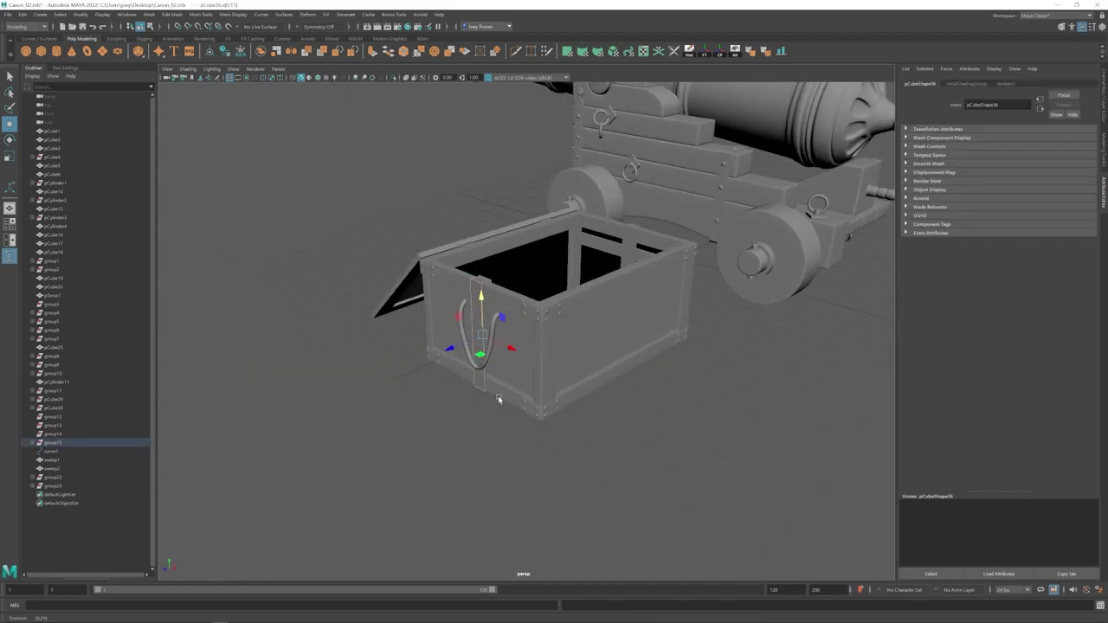
{"action": "scroll", "coordinate": [498, 399], "scroll_direction": "up", "scroll_amount": 2}
{"action": "key", "text": "ctrl+b"}
{"action": "key", "text": "w"}
{"action": "scroll", "coordinate": [483, 294], "scroll_direction": "down", "scroll_amount": 2}
{"action": "left_click", "coordinate": [480, 296]}
{"action": "key", "text": "ctrl+d"}
{"action": "left_click_drag", "start_coordinate": [482, 299], "coordinate": [519, 353], "text": "alt"}
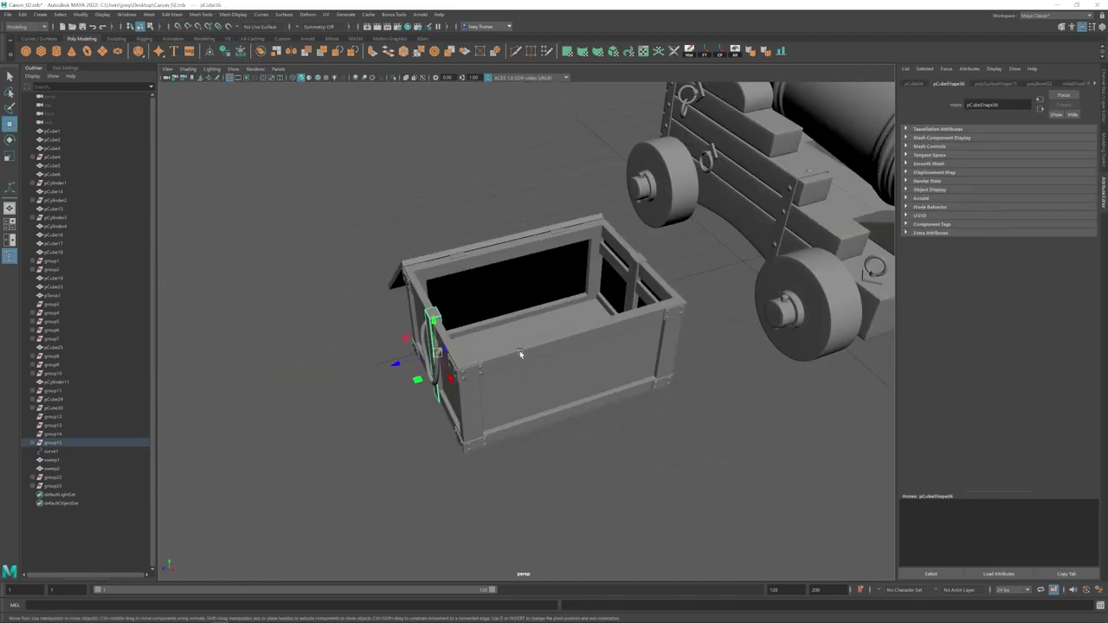
{"action": "left_click_drag", "start_coordinate": [396, 363], "coordinate": [620, 299]}
{"action": "right_click_drag", "start_coordinate": [631, 331], "coordinate": [753, 260], "text": "alt"}
Step: Create a polygon sphere for a cannonball and scale it to fit the crate
{"action": "key", "text": "q"}
{"action": "scroll", "coordinate": [773, 169], "scroll_direction": "down", "scroll_amount": 10}
{"action": "left_click", "coordinate": [762, 415]}
{"action": "left_click", "coordinate": [26, 51]}
{"action": "left_click_drag", "start_coordinate": [563, 347], "coordinate": [667, 217], "text": "alt"}
{"action": "left_click_drag", "start_coordinate": [519, 347], "coordinate": [658, 295], "text": "alt"}
{"action": "left_click_drag", "start_coordinate": [528, 265], "coordinate": [502, 268]}
{"action": "left_click_drag", "start_coordinate": [485, 316], "coordinate": [513, 328], "text": "alt"}
{"action": "key", "text": "r"}
{"action": "left_click_drag", "start_coordinate": [468, 297], "coordinate": [452, 298]}
{"action": "left_click_drag", "start_coordinate": [513, 327], "coordinate": [763, 298], "text": "alt"}
{"action": "key", "text": "w"}
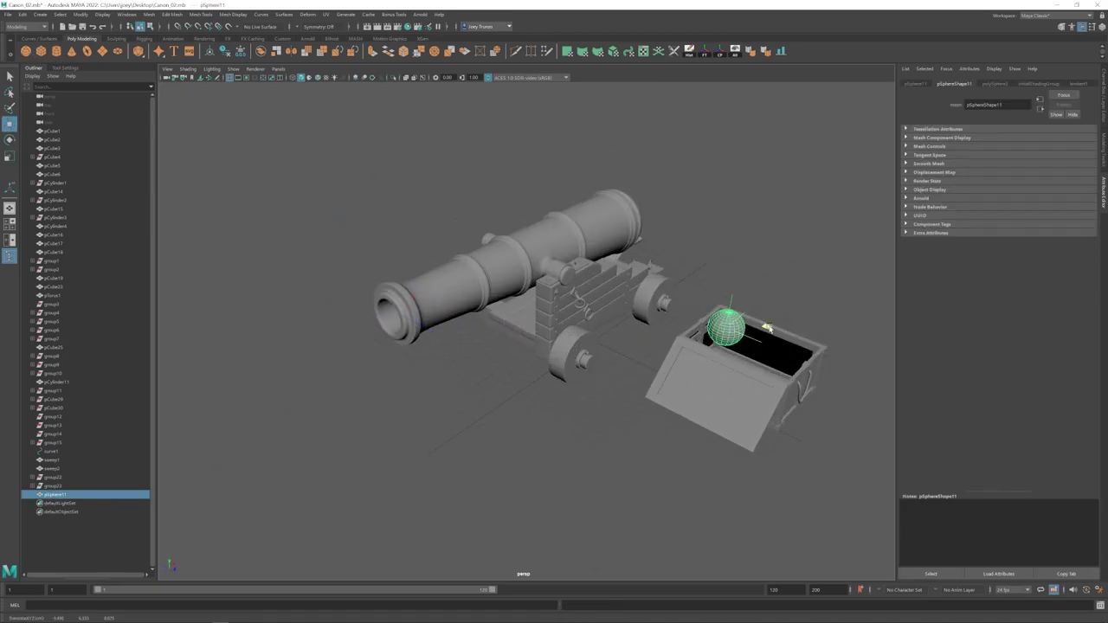
Step: Lower the cannonball sphere into the open crate and bring up its UVs in the UV Editor
{"action": "left_click_drag", "start_coordinate": [693, 320], "coordinate": [475, 311], "text": "alt"}
{"action": "left_click_drag", "start_coordinate": [487, 236], "coordinate": [487, 320]}
{"action": "key", "text": "f"}
{"action": "left_click_drag", "start_coordinate": [481, 371], "coordinate": [541, 403], "text": "alt"}
{"action": "left_click_drag", "start_coordinate": [545, 396], "coordinate": [578, 368]}
{"action": "left_click_drag", "start_coordinate": [604, 308], "coordinate": [604, 275]}
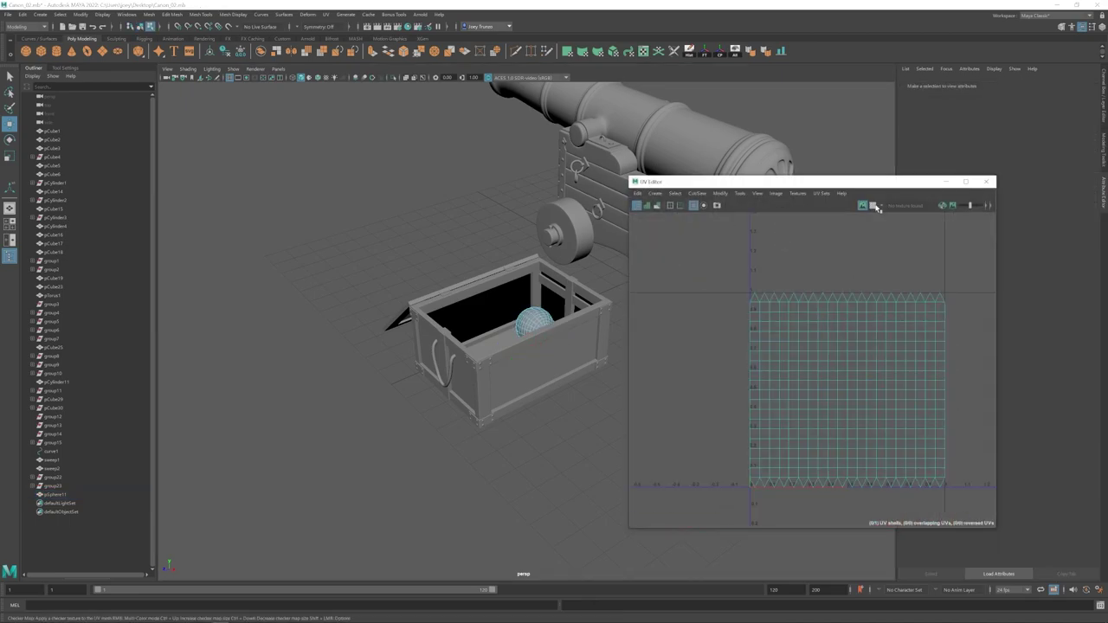
Step: Unwrap the cannonball from a planar UV projection with a cut seam and lay out its shell upright in the UV tile
{"action": "scroll", "coordinate": [519, 311], "scroll_direction": "up", "scroll_amount": 5}
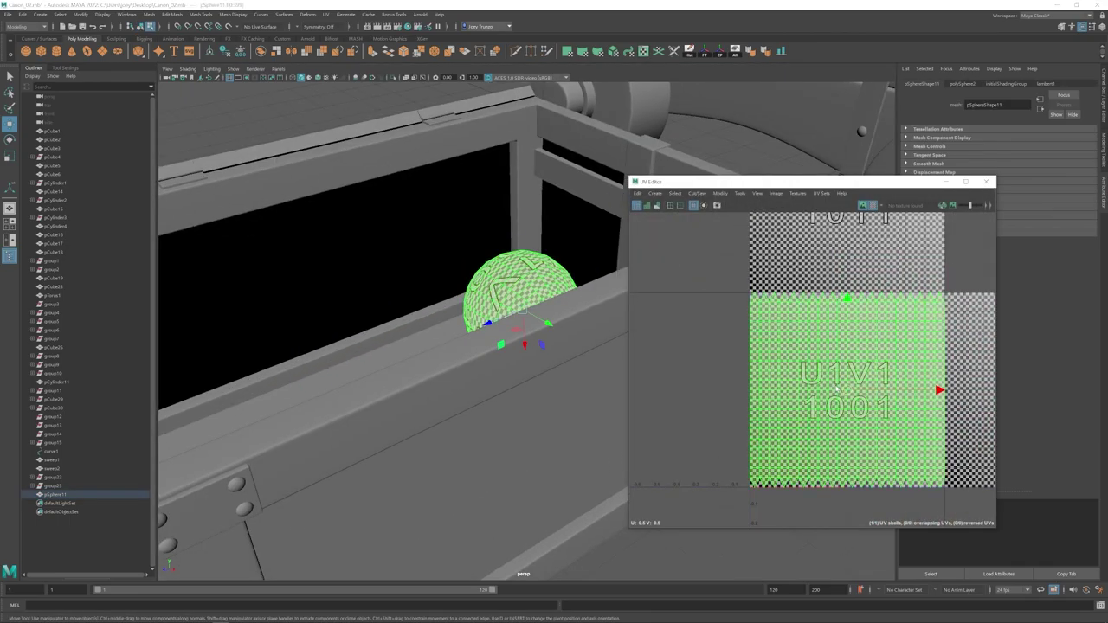
{"action": "key", "text": "ctrl+u"}
{"action": "left_click_drag", "start_coordinate": [485, 303], "coordinate": [520, 324], "text": "alt"}
{"action": "scroll", "coordinate": [524, 321], "scroll_direction": "down", "scroll_amount": 3}
{"action": "left_click", "coordinate": [873, 206]}
{"action": "scroll", "coordinate": [541, 320], "scroll_direction": "up", "scroll_amount": 6}
{"action": "right_click_drag", "start_coordinate": [545, 321], "coordinate": [541, 294]}
{"action": "left_click", "coordinate": [674, 51]}
{"action": "left_click_drag", "start_coordinate": [497, 326], "coordinate": [415, 325], "text": "alt"}
{"action": "key", "text": "w"}
{"action": "left_click", "coordinate": [326, 14]}
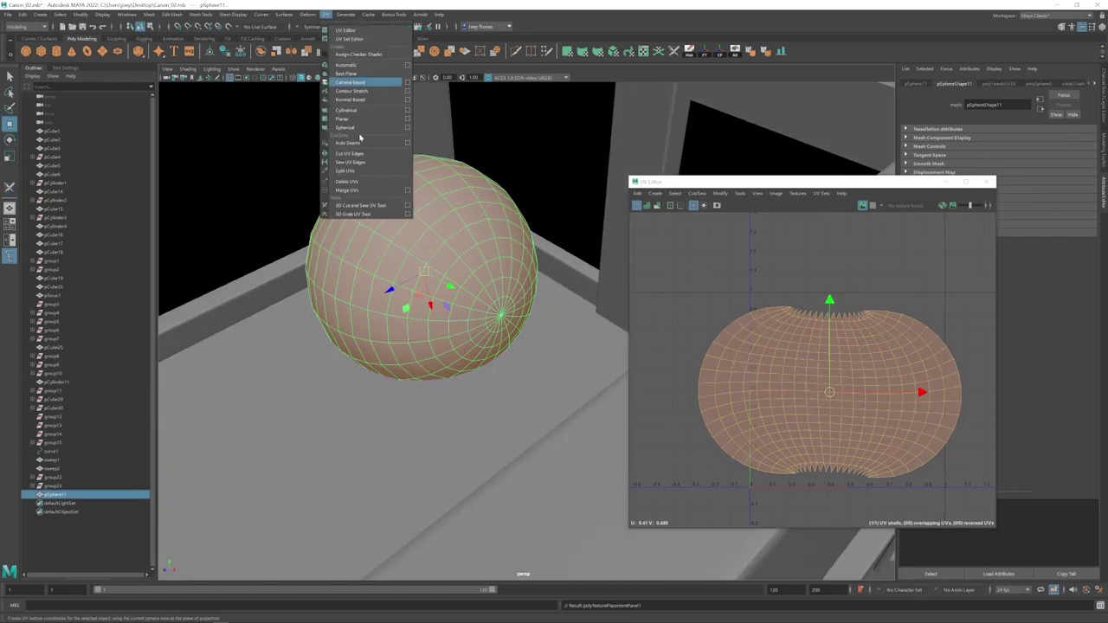
{"action": "left_click", "coordinate": [350, 127]}
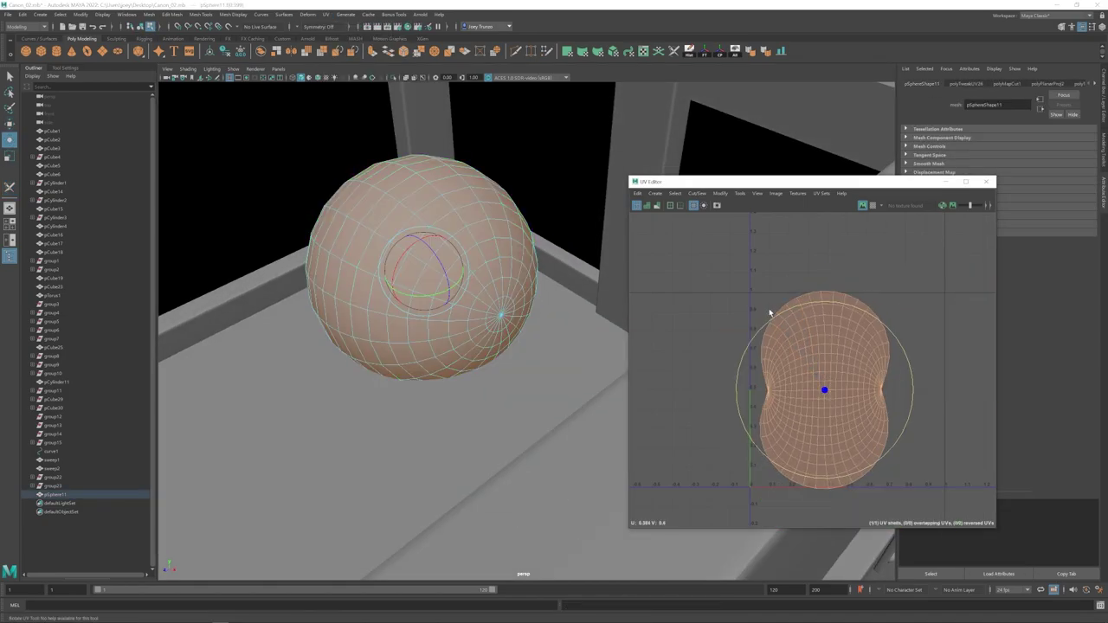
{"action": "key", "text": "ctrl+l"}
Step: Duplicate the cannonball repeatedly to fill the crate's floor with a bottom layer of balls
{"action": "right_click_drag", "start_coordinate": [511, 303], "coordinate": [546, 281]}
{"action": "key", "text": "w"}
{"action": "left_click_drag", "start_coordinate": [484, 321], "coordinate": [484, 368], "text": "alt"}
{"action": "key", "text": "ctrl+d"}
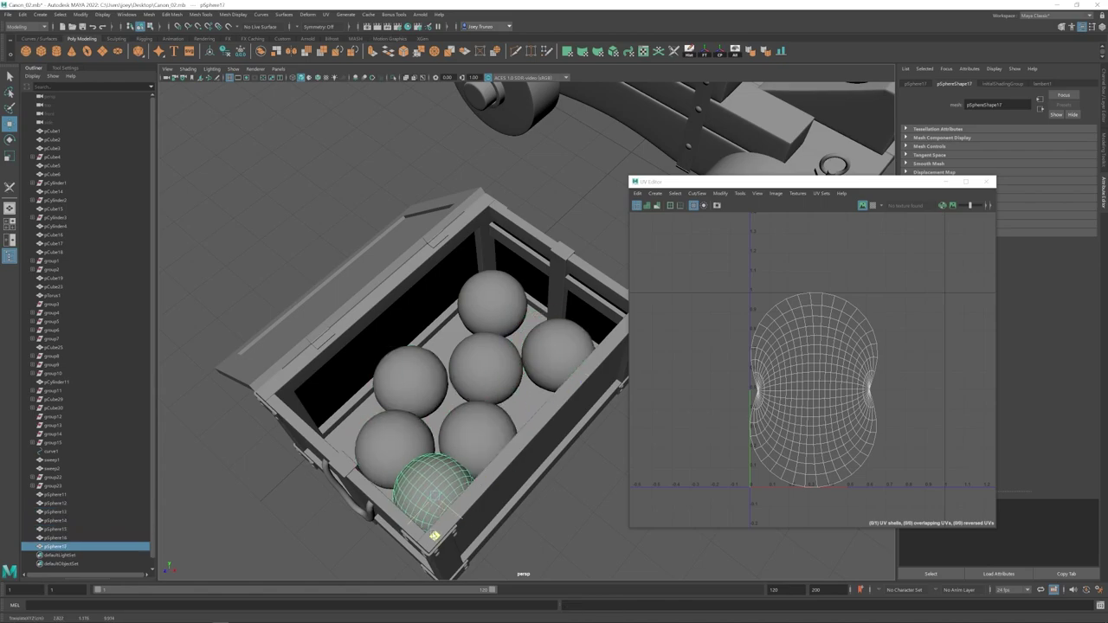
{"action": "left_click_drag", "start_coordinate": [434, 536], "coordinate": [432, 530]}
{"action": "left_click_drag", "start_coordinate": [432, 530], "coordinate": [569, 348], "text": "alt"}
{"action": "key", "text": "ctrl+d"}
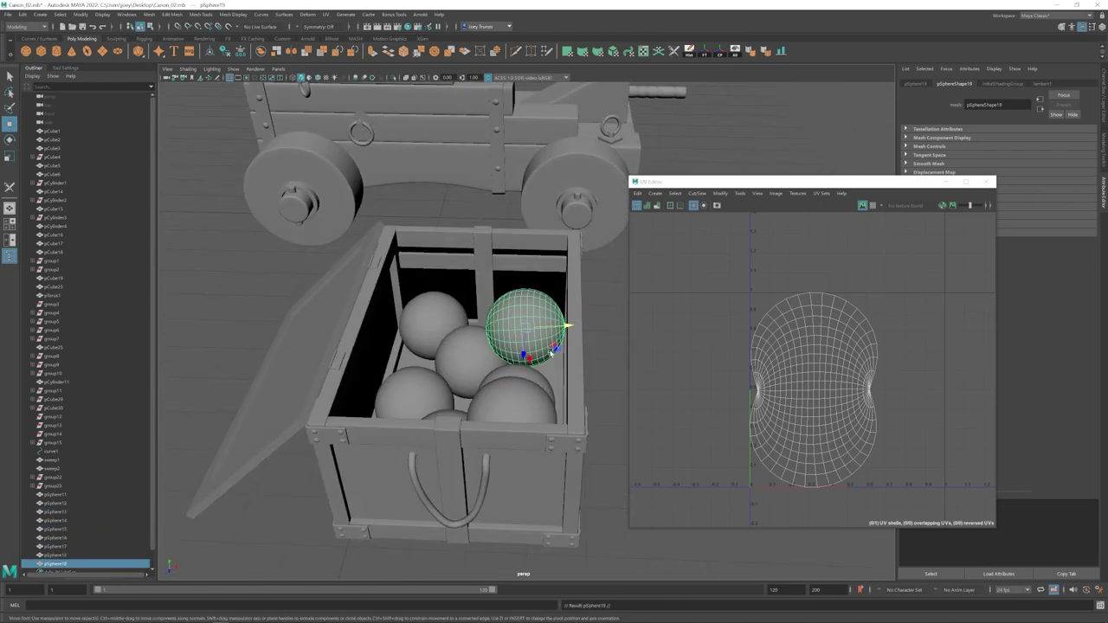
Step: Stack further cannonball duplicates as an upper layer in the crate
{"action": "left_click_drag", "start_coordinate": [487, 378], "coordinate": [422, 392], "text": "alt"}
{"action": "left_click_drag", "start_coordinate": [418, 390], "coordinate": [424, 261]}
{"action": "key", "text": "ctrl+d"}
{"action": "left_click_drag", "start_coordinate": [385, 360], "coordinate": [443, 309]}
{"action": "left_click_drag", "start_coordinate": [443, 309], "coordinate": [526, 299], "text": "alt"}
{"action": "left_click_drag", "start_coordinate": [513, 298], "coordinate": [430, 339]}
{"action": "left_click_drag", "start_coordinate": [452, 322], "coordinate": [450, 348]}
Step: Rotate individual cannonballs in the crate to vary their orientation
{"action": "key", "text": "e"}
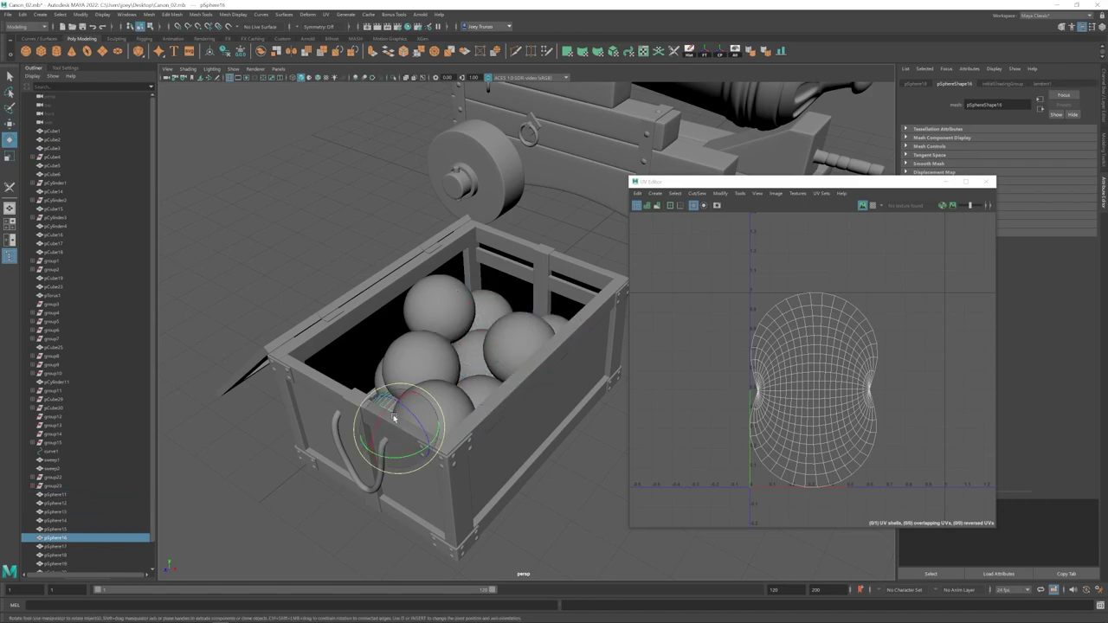
{"action": "left_click", "coordinate": [520, 467]}
{"action": "scroll", "coordinate": [468, 407], "scroll_direction": "down", "scroll_amount": 5}
{"action": "left_click_drag", "start_coordinate": [421, 384], "coordinate": [460, 408], "text": "alt"}
{"action": "scroll", "coordinate": [433, 381], "scroll_direction": "up", "scroll_amount": 3}
Step: Duplicate one of the upper cannonballs and place the copy on the ground between the crate and the carriage
{"action": "left_click", "coordinate": [380, 322]}
{"action": "key", "text": "w"}
{"action": "key", "text": "ctrl+d"}
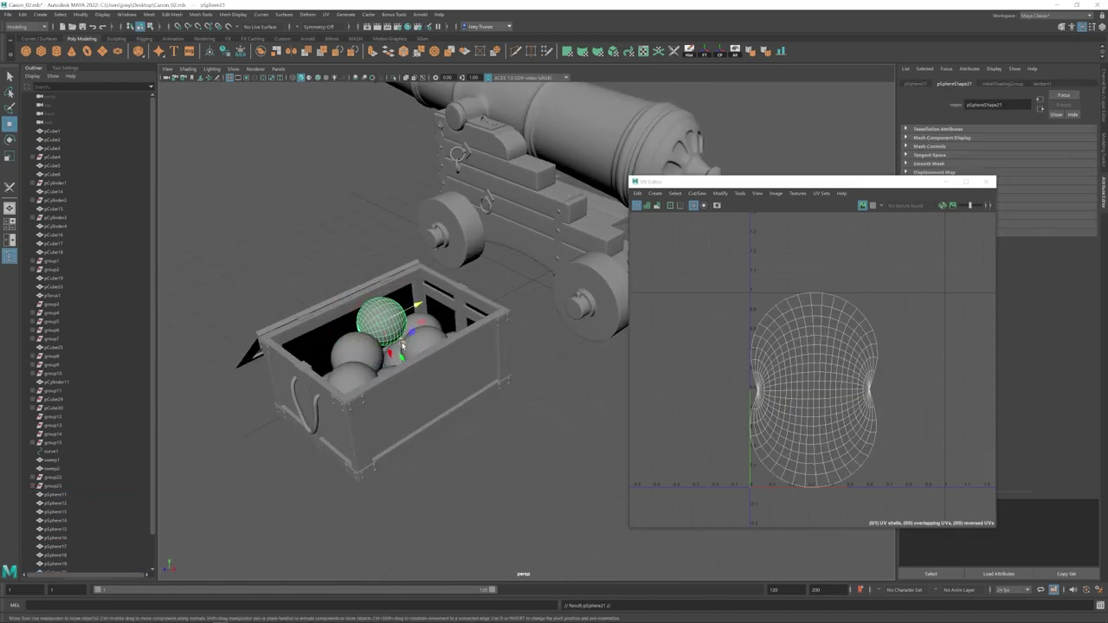
{"action": "left_click_drag", "start_coordinate": [608, 295], "coordinate": [615, 297]}
{"action": "scroll", "coordinate": [610, 303], "scroll_direction": "down", "scroll_amount": 2}
{"action": "left_click_drag", "start_coordinate": [606, 320], "coordinate": [467, 247], "text": "alt"}
{"action": "left_click_drag", "start_coordinate": [494, 405], "coordinate": [530, 502]}
{"action": "left_click_drag", "start_coordinate": [507, 328], "coordinate": [484, 247], "text": "alt"}
Step: Select the whole crate with its cannonballs and group them
{"action": "left_click", "coordinate": [65, 67]}
{"action": "left_click_drag", "start_coordinate": [392, 334], "coordinate": [401, 384], "text": "alt"}
{"action": "left_click_drag", "start_coordinate": [263, 236], "coordinate": [468, 424]}
{"action": "key", "text": "ctrl+g"}
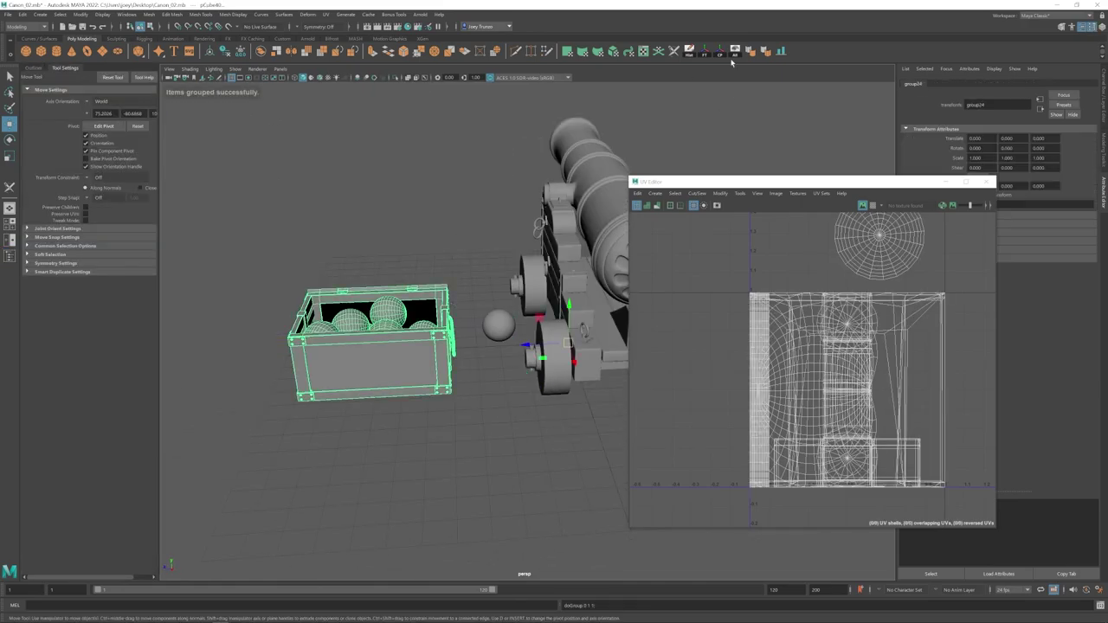
Step: Center the crate group's pivot and rotate the crate to stand at an angle beside the carriage
{"action": "left_click", "coordinate": [719, 52]}
{"action": "key", "text": "e"}
{"action": "left_click_drag", "start_coordinate": [362, 350], "coordinate": [441, 381]}
{"action": "scroll", "coordinate": [450, 347], "scroll_direction": "down", "scroll_amount": 4}
{"action": "key", "text": "w"}
{"action": "left_click", "coordinate": [485, 450]}
{"action": "scroll", "coordinate": [479, 338], "scroll_direction": "up", "scroll_amount": 3}
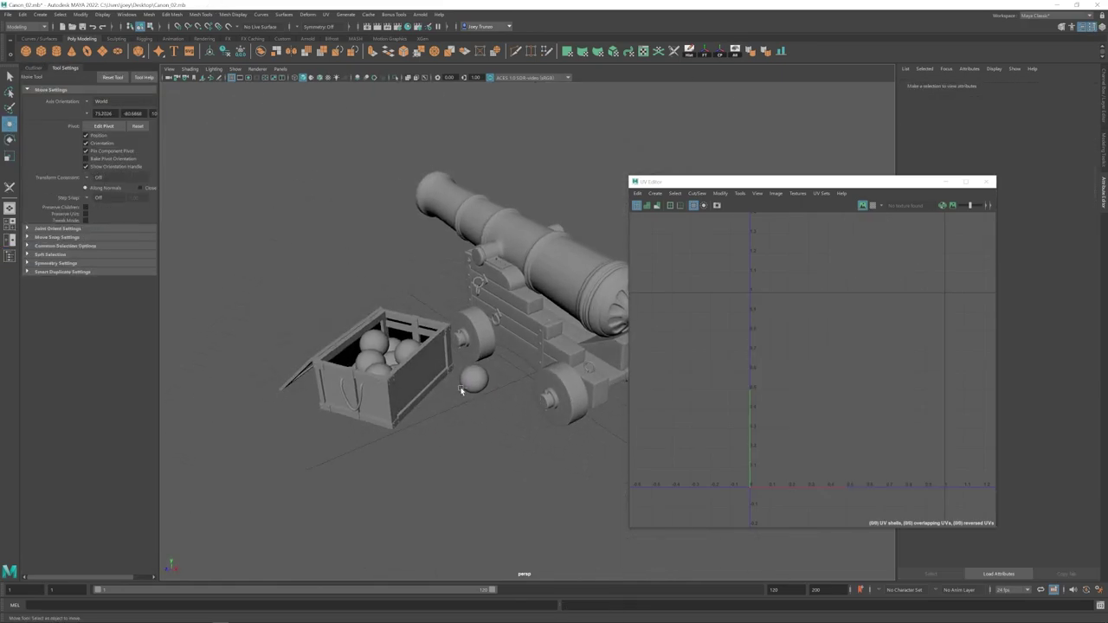
{"action": "left_click", "coordinate": [467, 382]}
{"action": "left_click", "coordinate": [543, 417]}
{"action": "scroll", "coordinate": [543, 417], "scroll_direction": "down", "scroll_amount": 5}
{"action": "left_click_drag", "start_coordinate": [543, 396], "coordinate": [442, 410], "text": "alt"}
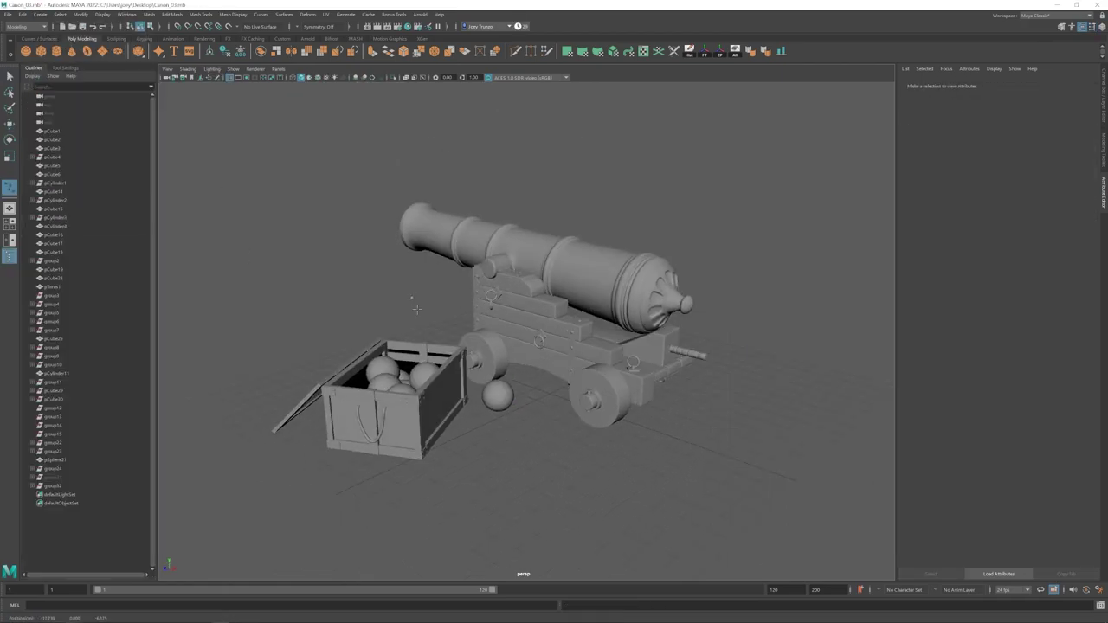
Step: Select the planks of the carriage's stepped side and mirror a grouped duplicate of them to the cannon's other side
{"action": "left_click", "coordinate": [413, 297]}
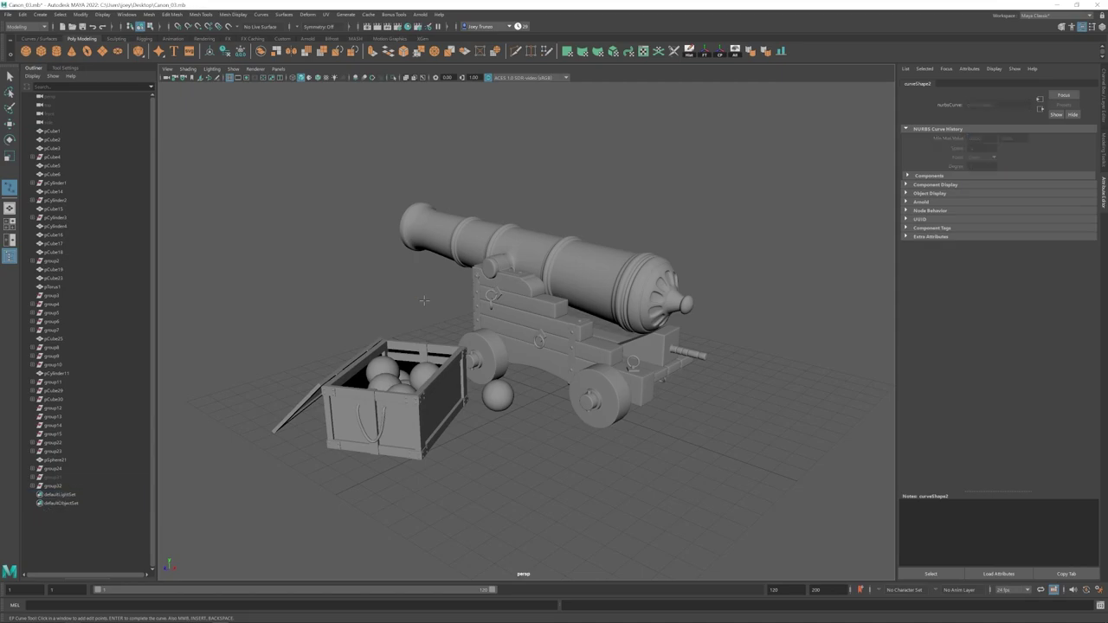
{"action": "key", "text": "w"}
{"action": "left_click", "coordinate": [518, 286]}
{"action": "left_click", "coordinate": [549, 322], "text": "shift"}
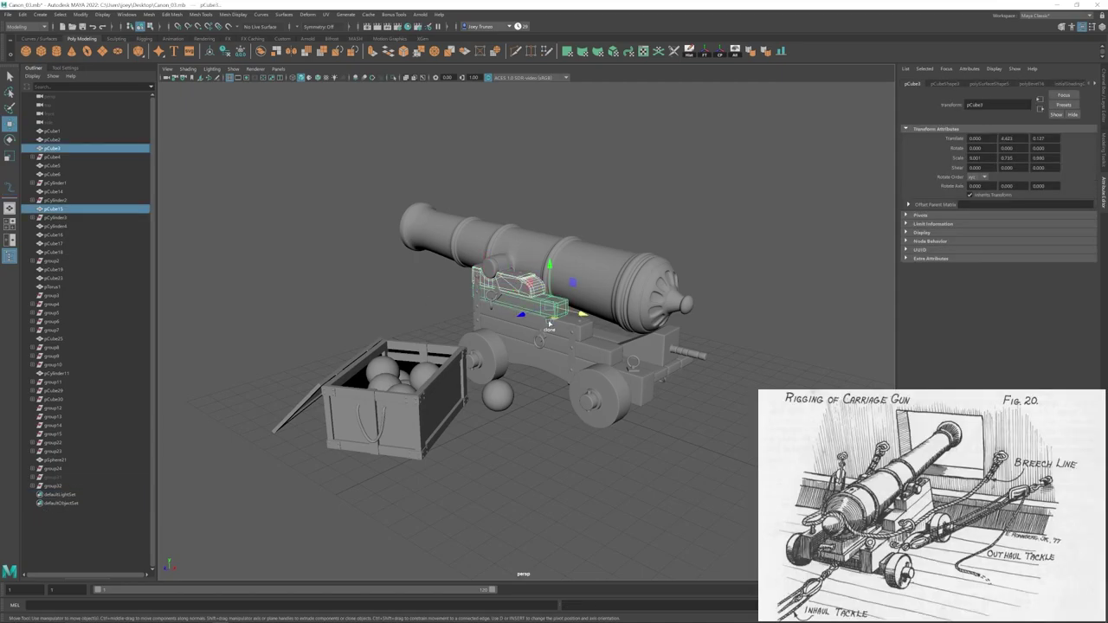
{"action": "left_click", "coordinate": [565, 370], "text": "shift"}
{"action": "mouse_move", "coordinate": [566, 370]}
{"action": "left_mouse_down", "text": "alt"}
{"action": "mouse_move", "coordinate": [476, 329]}
{"action": "mouse_move", "coordinate": [528, 326]}
{"action": "mouse_move", "coordinate": [641, 364]}
{"action": "mouse_move", "coordinate": [545, 378]}
{"action": "left_mouse_up", "text": "alt"}
{"action": "left_click", "coordinate": [480, 256], "text": "shift"}
{"action": "left_click", "coordinate": [640, 364]}
{"action": "scroll", "coordinate": [641, 363], "scroll_direction": "down", "scroll_amount": 3}
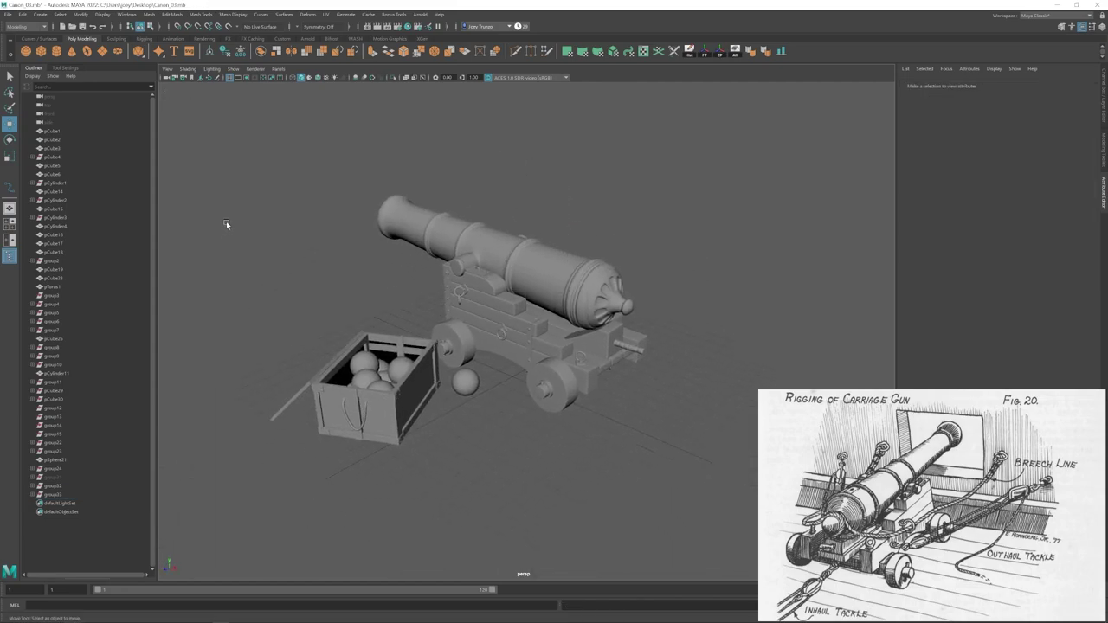
Step: Draw an EP curve on the ground from beside the crate, around the carriage's rear, ending in a loop on the far side
{"action": "left_click_drag", "start_coordinate": [459, 356], "coordinate": [393, 317], "text": "alt"}
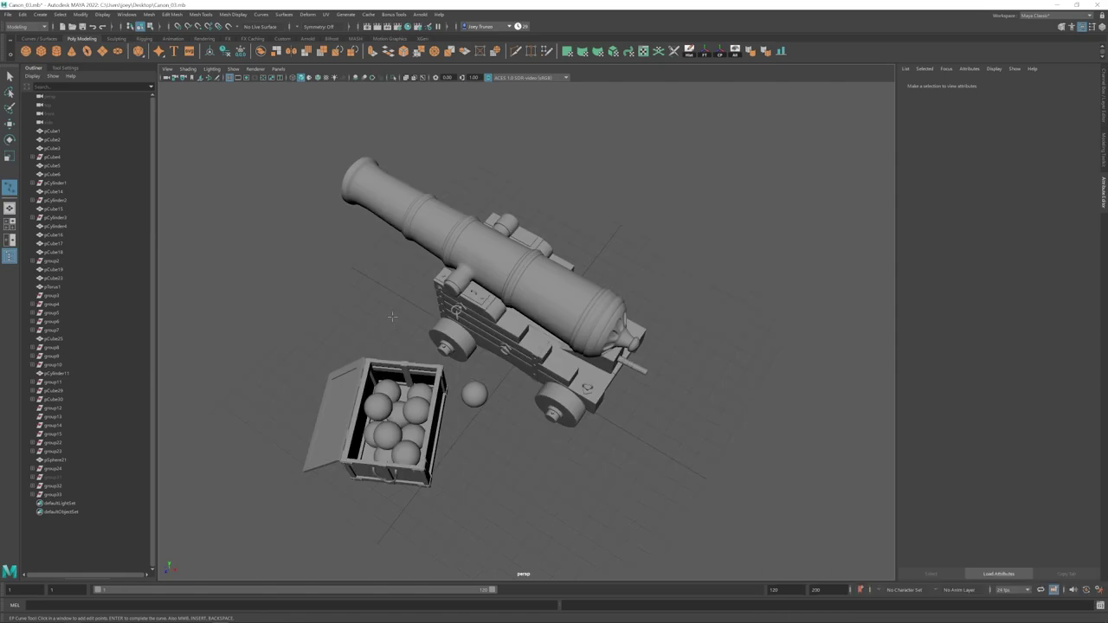
{"action": "left_click", "coordinate": [396, 321]}
{"action": "left_click", "coordinate": [379, 335]}
{"action": "left_click", "coordinate": [400, 350]}
{"action": "left_click", "coordinate": [434, 359]}
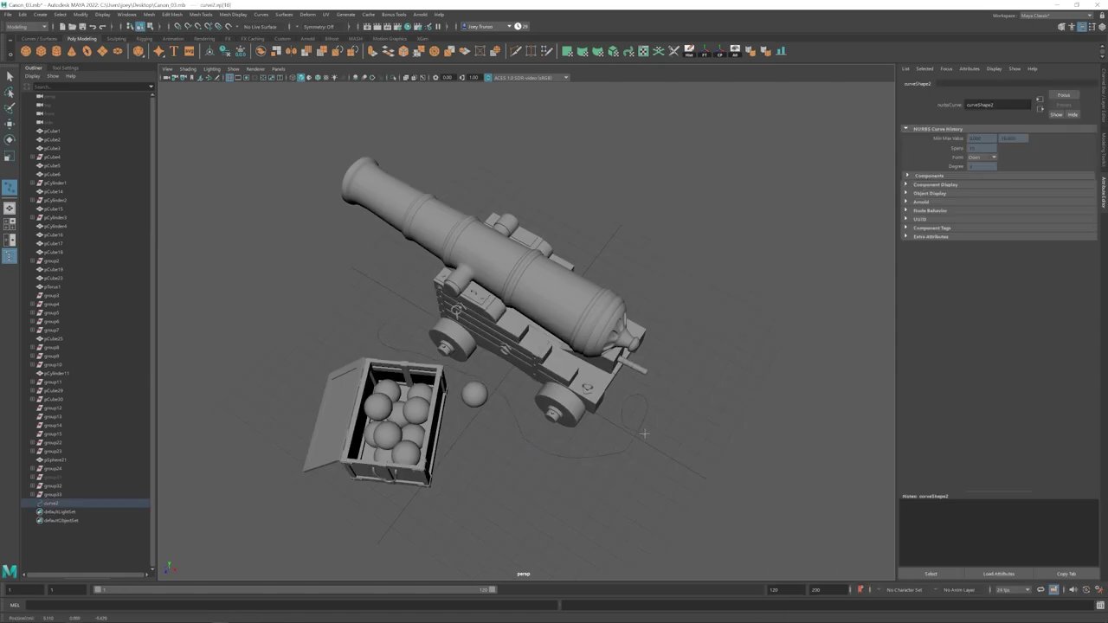
{"action": "left_click_drag", "start_coordinate": [616, 290], "coordinate": [618, 425], "text": "alt"}
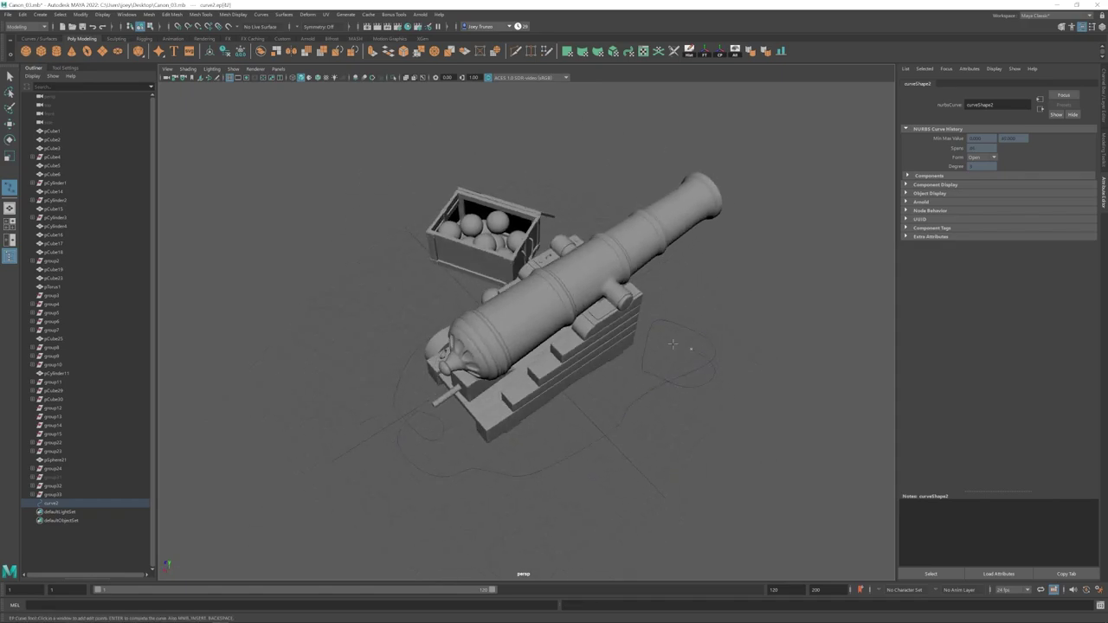
{"action": "left_click_drag", "start_coordinate": [673, 345], "coordinate": [627, 397], "text": "alt"}
{"action": "key", "text": "w"}
Step: Edit the curve's control vertices and raise its middle section from the ground to the cannon's breech
{"action": "right_click_drag", "start_coordinate": [630, 401], "coordinate": [589, 391]}
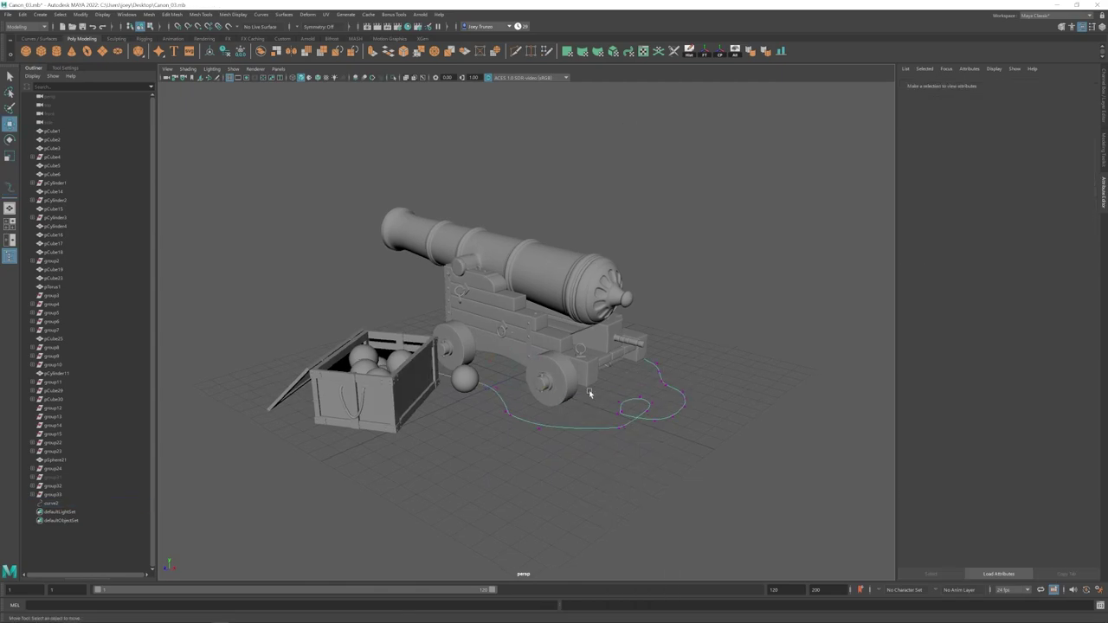
{"action": "left_click_drag", "start_coordinate": [589, 390], "coordinate": [485, 451], "text": "alt"}
{"action": "left_click_drag", "start_coordinate": [455, 347], "coordinate": [545, 412]}
{"action": "left_click_drag", "start_coordinate": [485, 411], "coordinate": [520, 218], "text": "alt"}
{"action": "left_click_drag", "start_coordinate": [520, 218], "coordinate": [445, 211], "text": "alt"}
{"action": "key", "text": "w"}
{"action": "left_click", "coordinate": [384, 210]}
{"action": "scroll", "coordinate": [406, 226], "scroll_direction": "up", "scroll_amount": 4}
{"action": "left_click", "coordinate": [500, 254]}
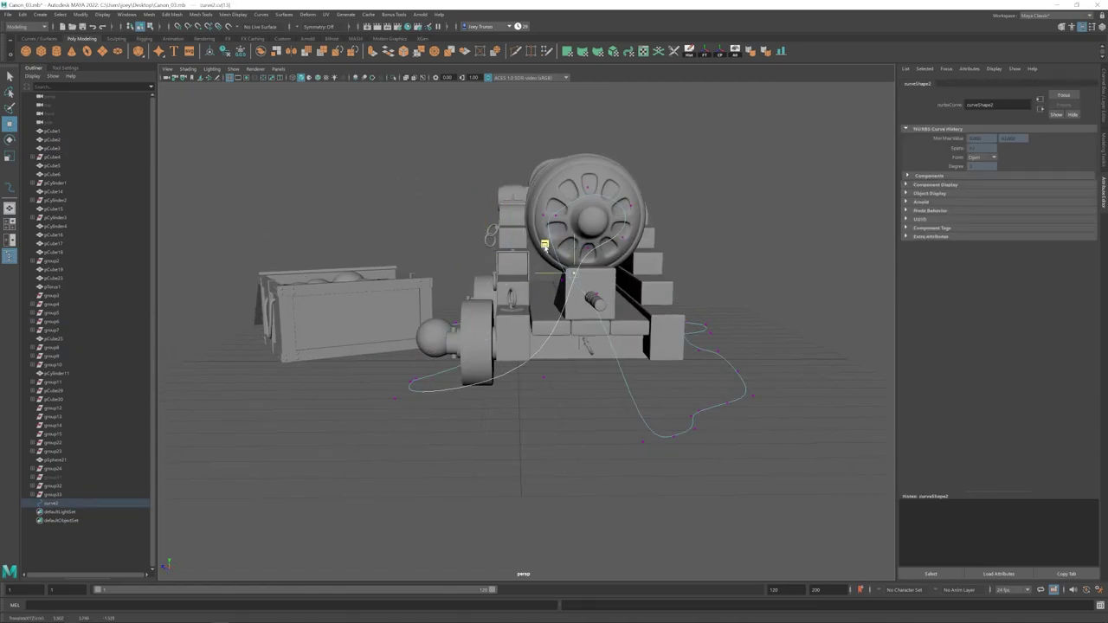
Step: Arrange the raised control vertices so the rope curve wraps around the knob at the cannon's breech
{"action": "left_click_drag", "start_coordinate": [536, 249], "coordinate": [556, 173], "text": "alt"}
{"action": "left_click_drag", "start_coordinate": [556, 173], "coordinate": [549, 195], "text": "alt"}
{"action": "left_click_drag", "start_coordinate": [557, 208], "coordinate": [545, 218]}
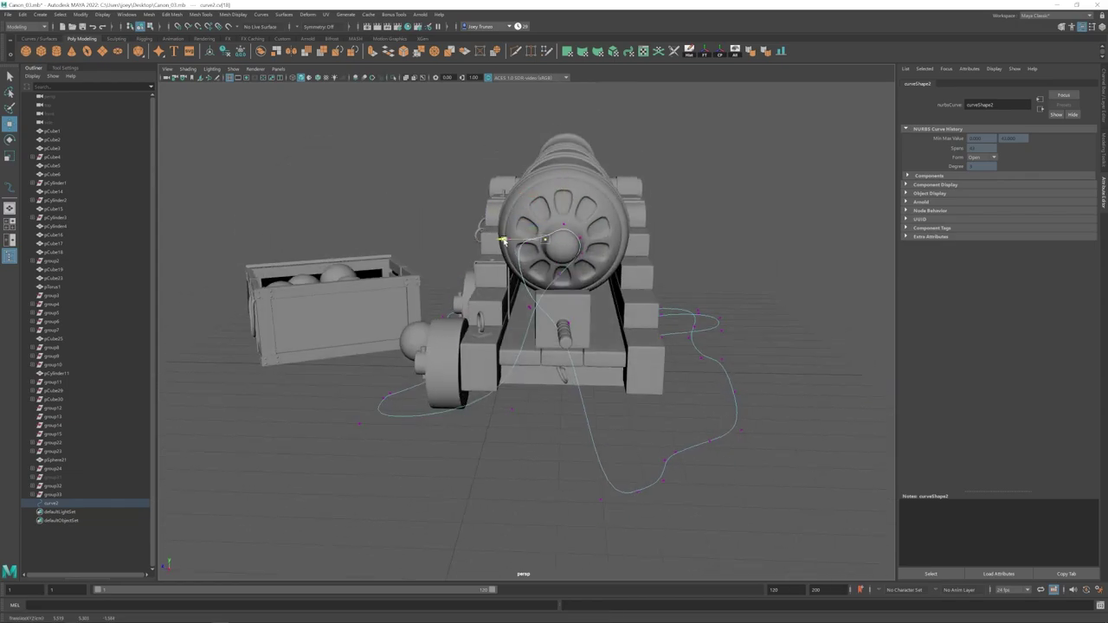
{"action": "left_click_drag", "start_coordinate": [547, 251], "coordinate": [547, 213], "text": "alt"}
{"action": "left_click_drag", "start_coordinate": [517, 226], "coordinate": [505, 243]}
{"action": "mouse_move", "coordinate": [510, 281]}
{"action": "left_mouse_down"}
{"action": "mouse_move", "coordinate": [527, 299]}
{"action": "mouse_move", "coordinate": [496, 290]}
{"action": "left_mouse_up"}
{"action": "key", "text": "ctrl+z"}
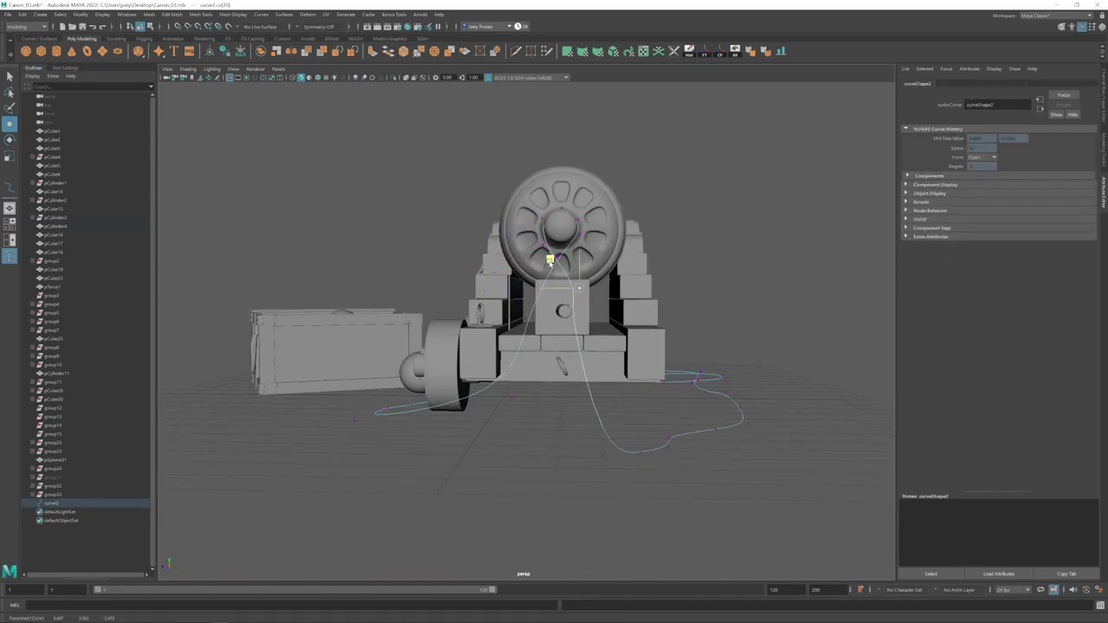
Step: Route the curve from the breech knob through the ring on the carriage's crate-side rear step
{"action": "left_click_drag", "start_coordinate": [563, 276], "coordinate": [483, 417], "text": "alt"}
{"action": "left_click", "coordinate": [384, 498]}
{"action": "left_click_drag", "start_coordinate": [381, 472], "coordinate": [503, 446], "text": "alt"}
{"action": "left_click_drag", "start_coordinate": [583, 407], "coordinate": [555, 485]}
{"action": "left_click", "coordinate": [521, 406]}
{"action": "left_click_drag", "start_coordinate": [609, 297], "coordinate": [406, 340]}
{"action": "left_click_drag", "start_coordinate": [425, 274], "coordinate": [542, 418], "text": "alt"}
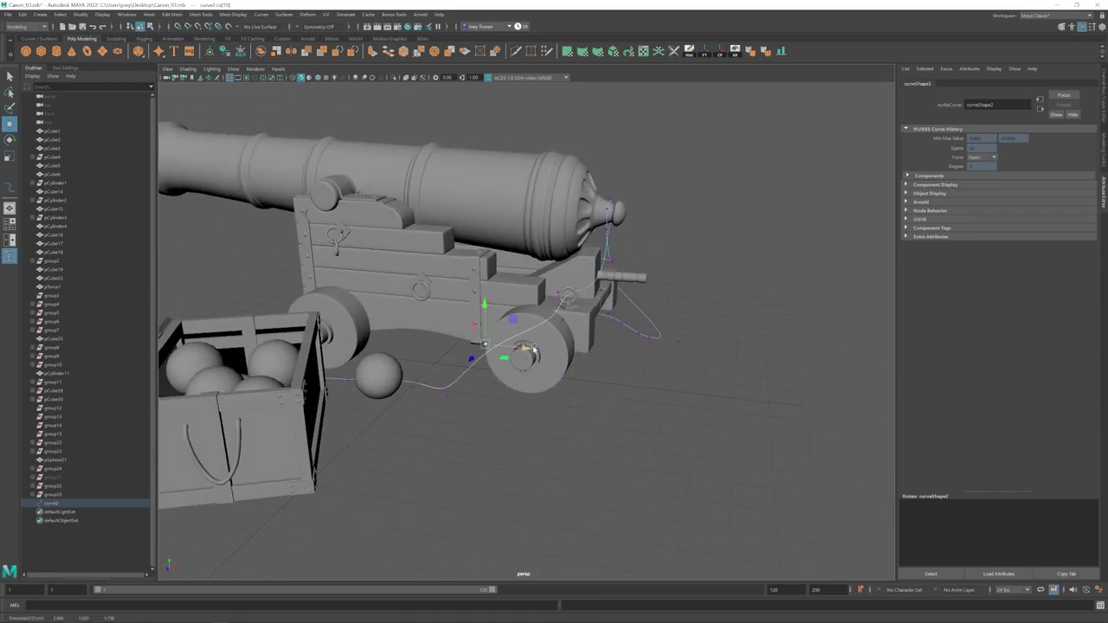
Step: Reposition the control vertices beyond the ring so the rope drapes around the crate-side rear wheel to the ground
{"action": "left_click_drag", "start_coordinate": [534, 350], "coordinate": [580, 443], "text": "alt"}
{"action": "left_click_drag", "start_coordinate": [580, 443], "coordinate": [483, 429], "text": "alt"}
{"action": "left_click_drag", "start_coordinate": [484, 429], "coordinate": [621, 398], "text": "alt"}
{"action": "left_click_drag", "start_coordinate": [653, 364], "coordinate": [485, 357], "text": "alt"}
{"action": "left_click_drag", "start_coordinate": [475, 355], "coordinate": [506, 389]}
{"action": "left_click", "coordinate": [525, 310]}
{"action": "left_click_drag", "start_coordinate": [518, 325], "coordinate": [536, 348], "text": "alt"}
Step: Shape the starting end of the rope curve on the ground between the crate and the front wheel
{"action": "middle_click_drag", "start_coordinate": [536, 348], "coordinate": [548, 381], "text": "alt"}
{"action": "left_click_drag", "start_coordinate": [542, 190], "coordinate": [518, 215]}
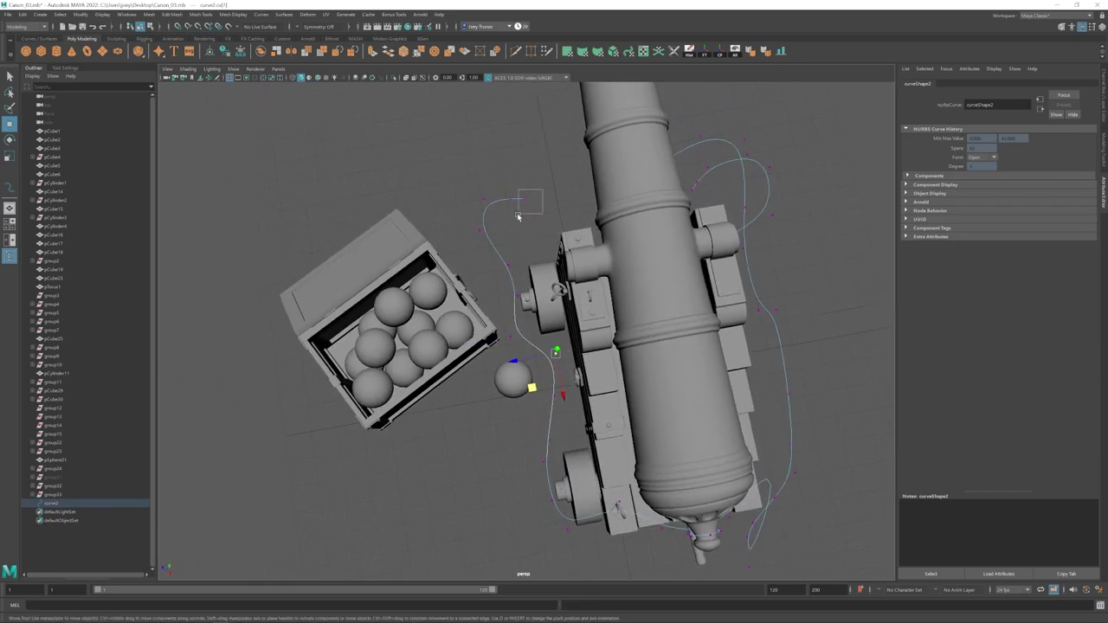
{"action": "left_click_drag", "start_coordinate": [517, 275], "coordinate": [530, 260], "text": "alt"}
{"action": "left_click_drag", "start_coordinate": [490, 248], "coordinate": [487, 227]}
{"action": "left_click", "coordinate": [498, 285]}
{"action": "scroll", "coordinate": [515, 381], "scroll_direction": "down", "scroll_amount": 3}
Step: Duplicate the rear ring bolt onto the opposite rear step of the carriage and rotate the copied ring
{"action": "left_click_drag", "start_coordinate": [510, 424], "coordinate": [542, 379], "text": "alt"}
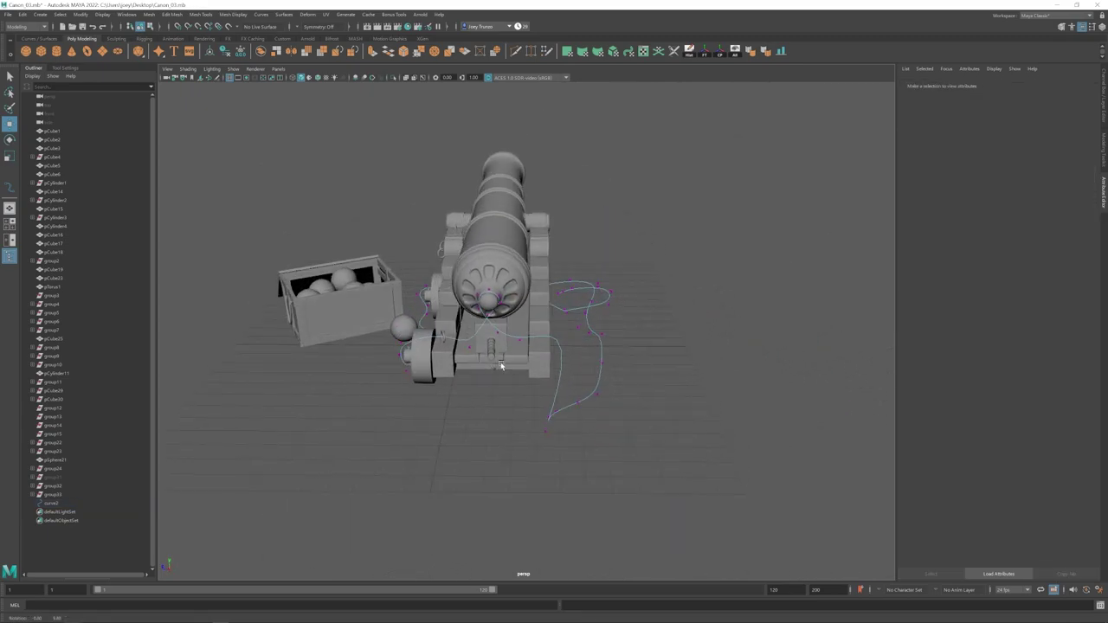
{"action": "middle_click_drag", "start_coordinate": [500, 366], "coordinate": [538, 351], "text": "alt"}
{"action": "scroll", "coordinate": [519, 346], "scroll_direction": "up", "scroll_amount": 4}
{"action": "left_click", "coordinate": [441, 324]}
{"action": "key", "text": "Up"}
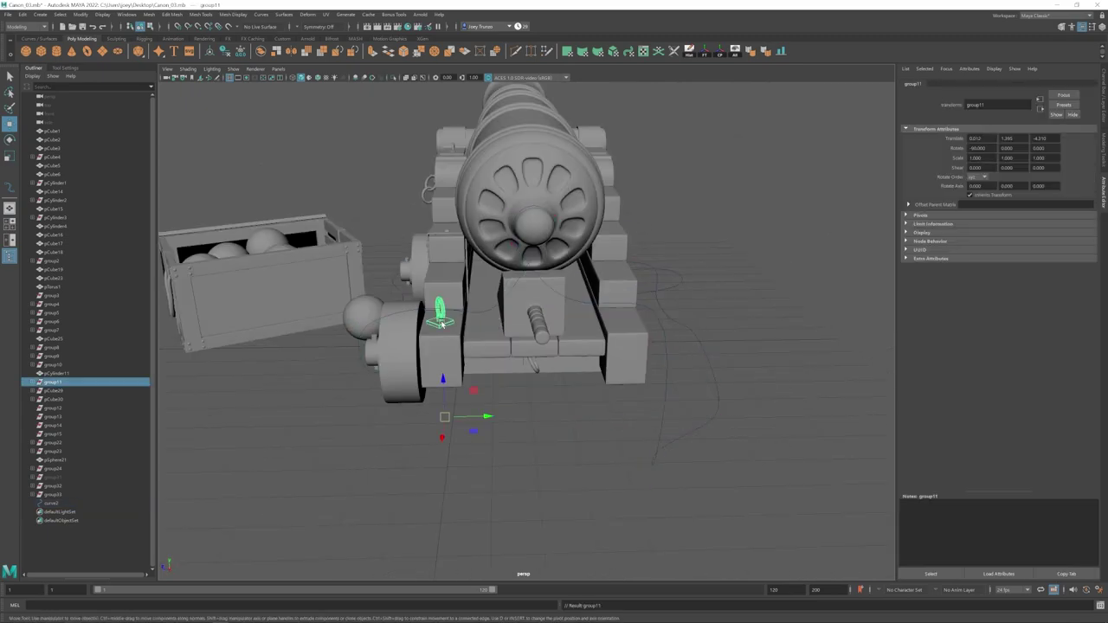
{"action": "left_click_drag", "start_coordinate": [663, 309], "coordinate": [665, 309]}
{"action": "left_click_drag", "start_coordinate": [664, 309], "coordinate": [620, 318], "text": "alt"}
{"action": "middle_click_drag", "start_coordinate": [620, 319], "coordinate": [563, 327], "text": "alt"}
{"action": "scroll", "coordinate": [562, 327], "scroll_direction": "up", "scroll_amount": 2}
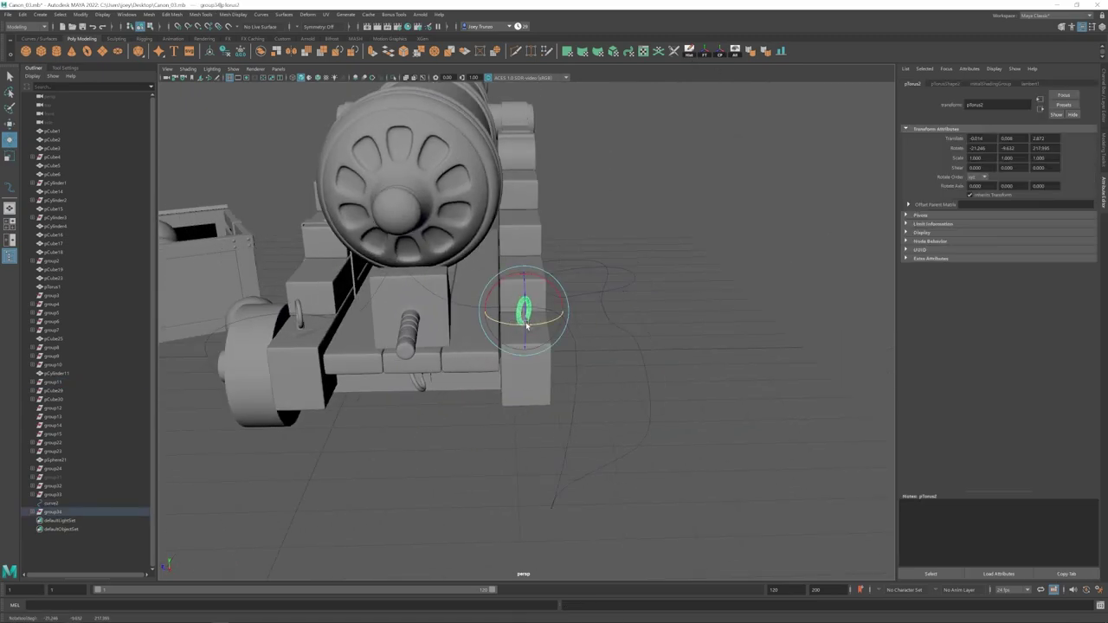
Step: Move the curve's control vertices so the rope passes through the copied ring on the far side
{"action": "left_click_drag", "start_coordinate": [526, 325], "coordinate": [451, 381], "text": "alt"}
{"action": "left_click", "coordinate": [348, 376]}
{"action": "right_click_drag", "start_coordinate": [349, 378], "coordinate": [302, 381]}
{"action": "left_click", "coordinate": [378, 269]}
{"action": "key", "text": "w"}
{"action": "left_click_drag", "start_coordinate": [338, 279], "coordinate": [334, 281]}
{"action": "left_click_drag", "start_coordinate": [353, 390], "coordinate": [364, 345], "text": "alt"}
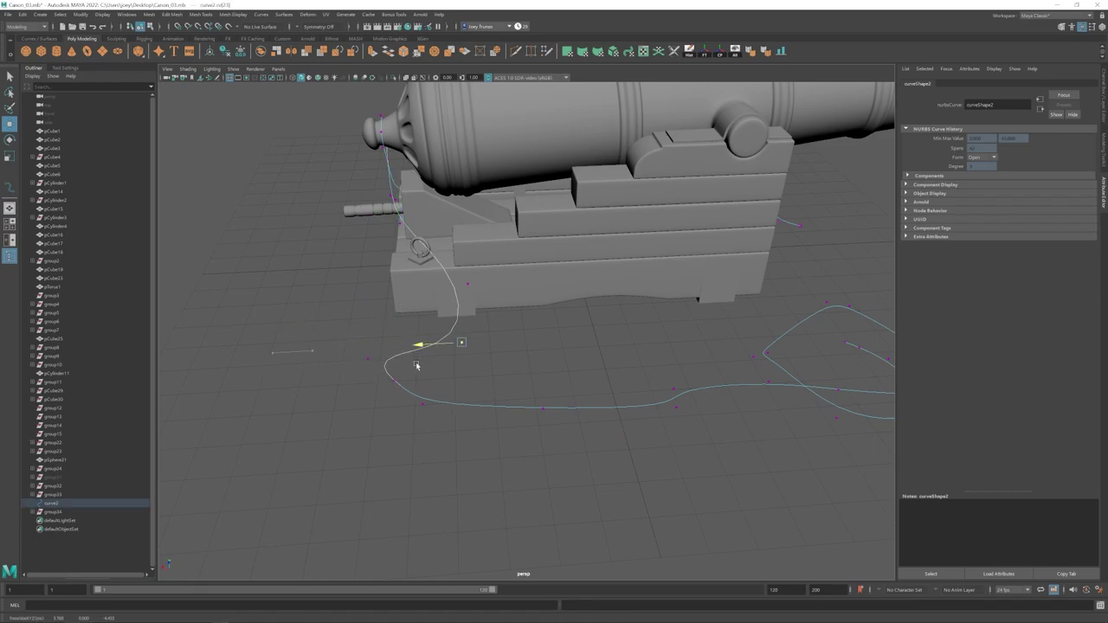
Step: Pull the curve's ground section into gentle bends close along the far side of the carriage
{"action": "left_click_drag", "start_coordinate": [450, 322], "coordinate": [520, 376], "text": "alt"}
{"action": "left_click", "coordinate": [596, 463]}
{"action": "left_click_drag", "start_coordinate": [566, 490], "coordinate": [487, 418]}
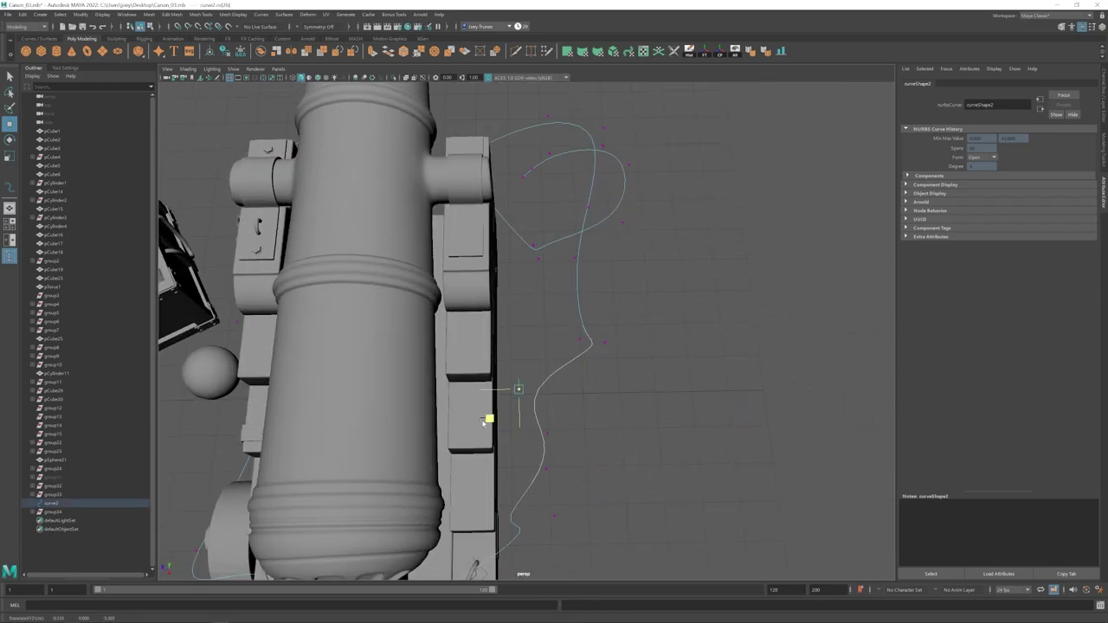
{"action": "middle_click_drag", "start_coordinate": [498, 411], "coordinate": [497, 336], "text": "alt"}
{"action": "left_click_drag", "start_coordinate": [513, 472], "coordinate": [467, 332], "text": "alt"}
Step: Mirror a duplicate of the rear wheel to the far side of the carriage
{"action": "scroll", "coordinate": [437, 374], "scroll_direction": "down", "scroll_amount": 5}
{"action": "left_click", "coordinate": [448, 329]}
{"action": "key", "text": "Up"}
{"action": "left_click_drag", "start_coordinate": [650, 330], "coordinate": [613, 322], "text": "alt"}
{"action": "left_click", "coordinate": [613, 317]}
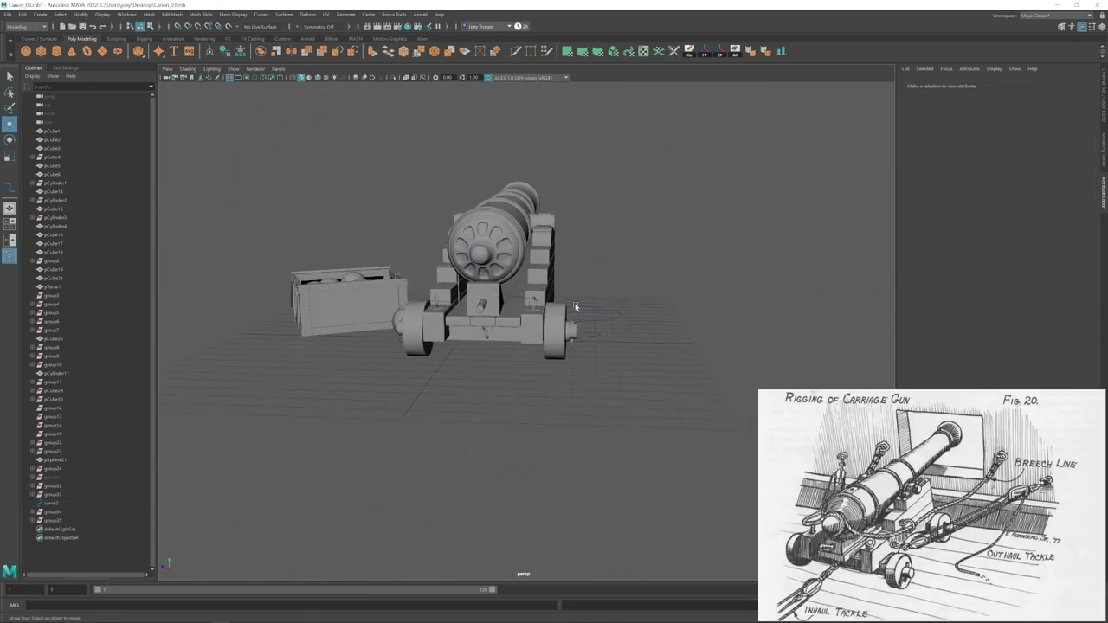
Step: Return to the curve's control vertices and adjust the rope section beside the crate-side wheels
{"action": "right_click_drag", "start_coordinate": [577, 307], "coordinate": [535, 306]}
{"action": "left_click_drag", "start_coordinate": [554, 307], "coordinate": [517, 388], "text": "alt"}
{"action": "left_click", "coordinate": [484, 320]}
{"action": "left_click", "coordinate": [562, 297]}
{"action": "left_click", "coordinate": [534, 348]}
{"action": "left_click_drag", "start_coordinate": [537, 347], "coordinate": [530, 403], "text": "alt"}
{"action": "left_click", "coordinate": [482, 355]}
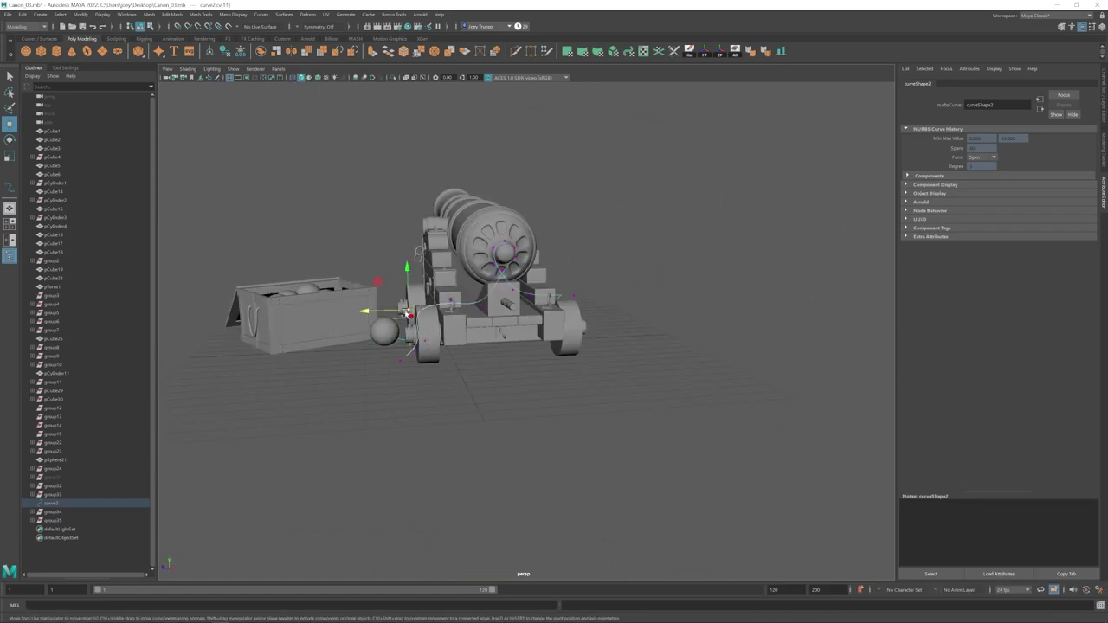
Step: Shift the curve's control vertices around the copied rear wheel on the far side
{"action": "left_click_drag", "start_coordinate": [416, 333], "coordinate": [523, 326], "text": "alt"}
{"action": "left_click", "coordinate": [599, 369]}
{"action": "left_click_drag", "start_coordinate": [639, 368], "coordinate": [650, 369]}
{"action": "left_click", "coordinate": [634, 318]}
{"action": "left_click_drag", "start_coordinate": [673, 303], "coordinate": [470, 304], "text": "alt"}
{"action": "left_click", "coordinate": [473, 363]}
Step: Reshape the end of the rope curve into a rounder loose coil on the ground at the far side
{"action": "left_click_drag", "start_coordinate": [485, 346], "coordinate": [528, 364], "text": "alt"}
{"action": "left_click", "coordinate": [513, 305]}
{"action": "left_click_drag", "start_coordinate": [476, 325], "coordinate": [504, 317]}
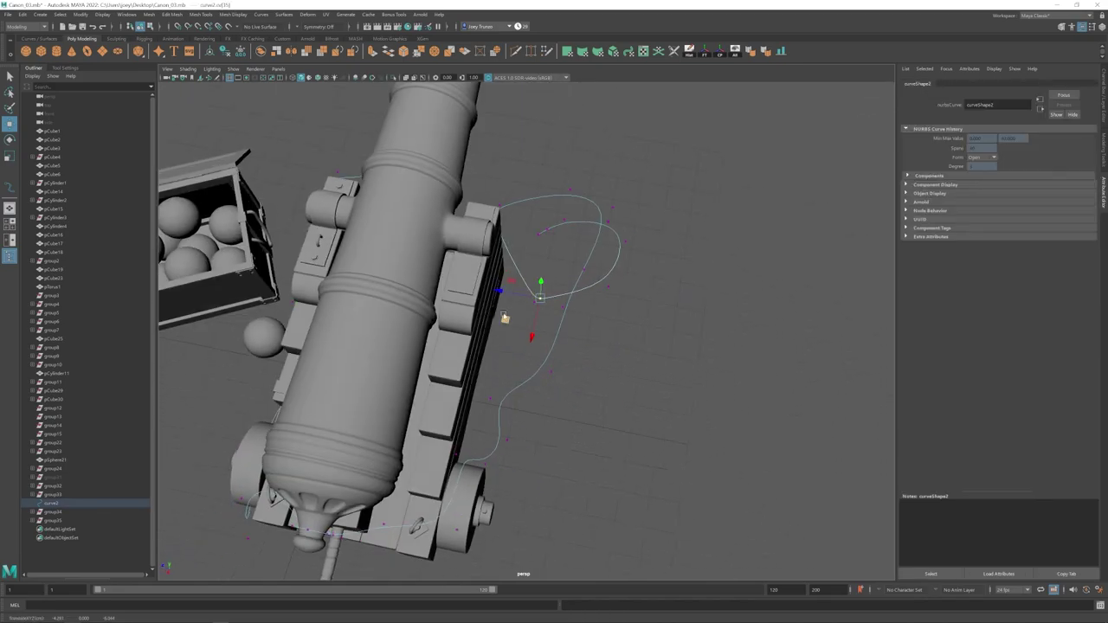
{"action": "left_click_drag", "start_coordinate": [651, 378], "coordinate": [546, 345], "text": "alt"}
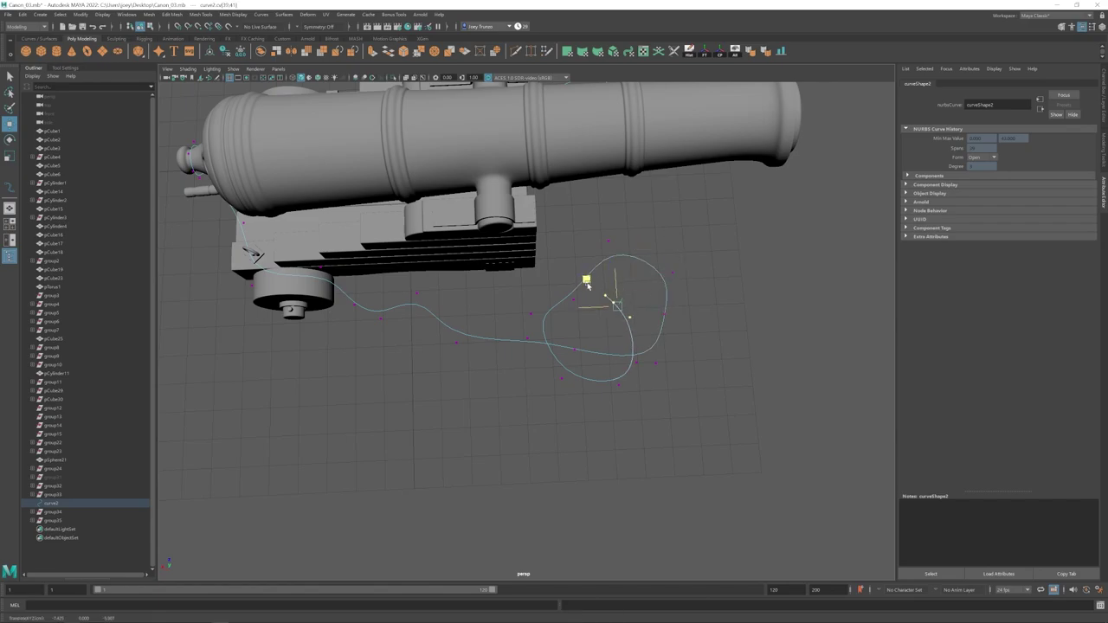
{"action": "left_click_drag", "start_coordinate": [485, 381], "coordinate": [537, 349], "text": "alt"}
{"action": "left_click", "coordinate": [523, 413]}
Step: Adjust the control vertices of the rope section between the crate-side ring and the breech knob
{"action": "scroll", "coordinate": [522, 413], "scroll_direction": "down", "scroll_amount": 5}
{"action": "left_click_drag", "start_coordinate": [522, 413], "coordinate": [589, 372], "text": "alt"}
{"action": "scroll", "coordinate": [624, 396], "scroll_direction": "up", "scroll_amount": 6}
{"action": "left_click", "coordinate": [584, 316]}
{"action": "left_click_drag", "start_coordinate": [584, 282], "coordinate": [549, 294]}
{"action": "left_click_drag", "start_coordinate": [474, 260], "coordinate": [633, 362], "text": "alt"}
{"action": "scroll", "coordinate": [633, 361], "scroll_direction": "up", "scroll_amount": 5}
{"action": "left_click", "coordinate": [642, 290]}
{"action": "left_click_drag", "start_coordinate": [688, 290], "coordinate": [678, 290]}
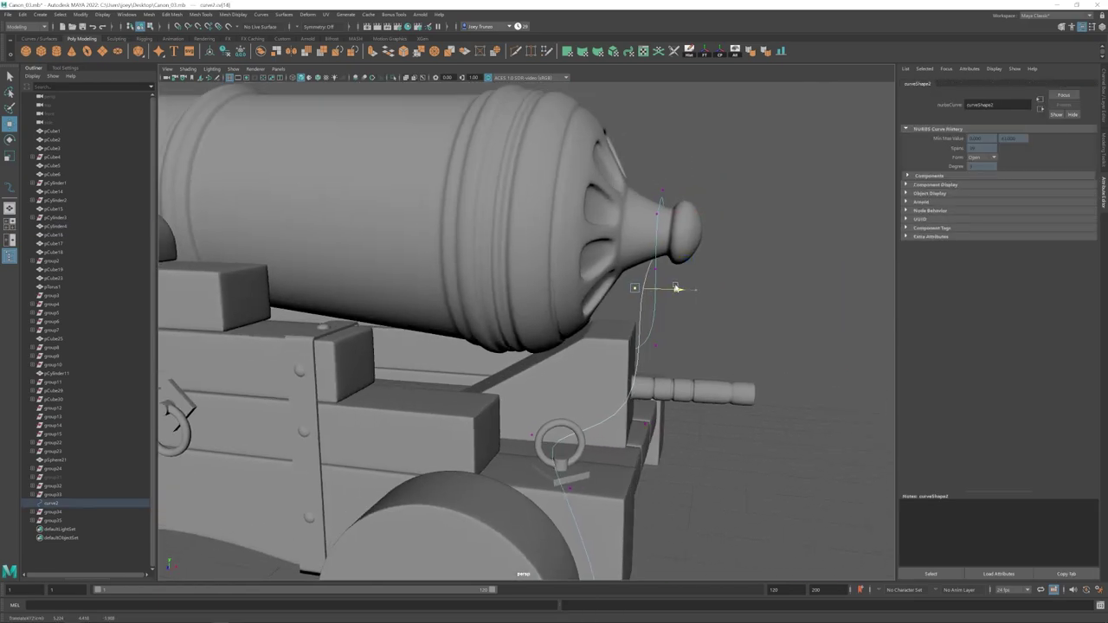
Step: Fine-tune the control vertices below the breech knob, near the handle and the crate-side ring
{"action": "mouse_move", "coordinate": [631, 345]}
{"action": "left_mouse_down", "text": "alt"}
{"action": "mouse_move", "coordinate": [668, 351]}
{"action": "mouse_move", "coordinate": [620, 331]}
{"action": "left_mouse_up", "text": "alt"}
{"action": "left_click", "coordinate": [620, 331]}
{"action": "left_click", "coordinate": [586, 339]}
{"action": "left_click", "coordinate": [583, 409]}
{"action": "left_click_drag", "start_coordinate": [612, 384], "coordinate": [600, 379]}
{"action": "left_click_drag", "start_coordinate": [600, 379], "coordinate": [366, 360], "text": "alt"}
Step: Shift a further control vertex of the rope curve sideways to refine how the rope hangs around the carriage
{"action": "scroll", "coordinate": [571, 356], "scroll_direction": "down", "scroll_amount": 3}
{"action": "left_click_drag", "start_coordinate": [321, 390], "coordinate": [583, 440], "text": "alt"}
{"action": "middle_click_drag", "start_coordinate": [584, 440], "coordinate": [571, 315], "text": "alt"}
{"action": "left_click", "coordinate": [594, 456]}
{"action": "left_click_drag", "start_coordinate": [643, 459], "coordinate": [561, 460]}
{"action": "scroll", "coordinate": [657, 374], "scroll_direction": "down", "scroll_amount": 5}
{"action": "left_click", "coordinate": [657, 374]}
{"action": "left_click_drag", "start_coordinate": [657, 374], "coordinate": [472, 350], "text": "alt"}
{"action": "scroll", "coordinate": [418, 351], "scroll_direction": "up", "scroll_amount": 4}
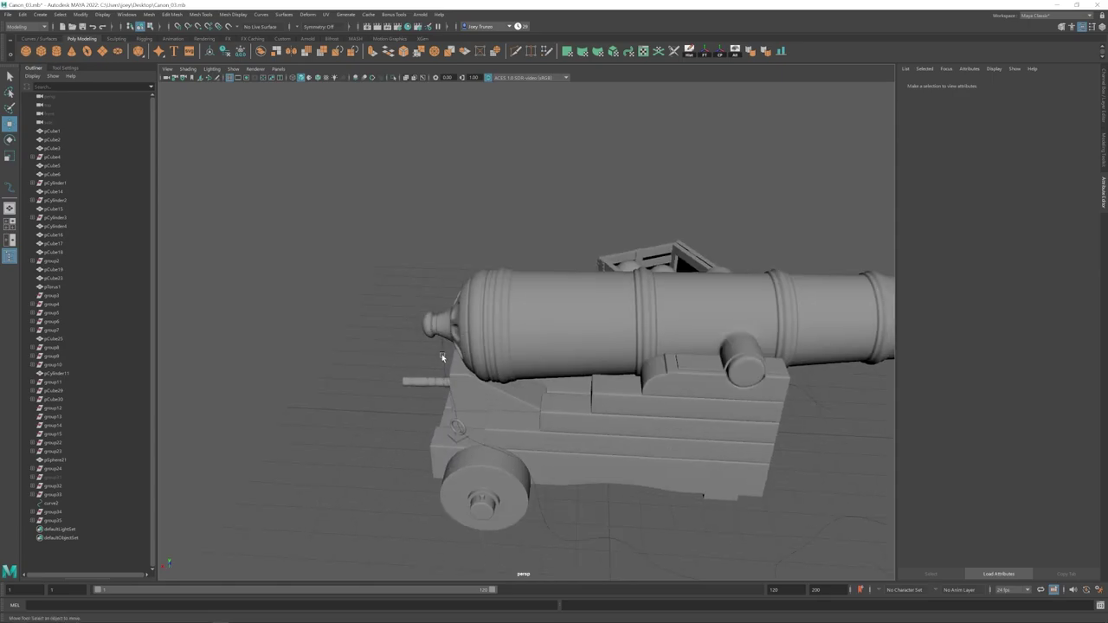
Step: Move the rope curve's vertex between the breech knob and the far-side ring backward, and leave the curve deselected
{"action": "left_click", "coordinate": [450, 402]}
{"action": "left_click_drag", "start_coordinate": [413, 402], "coordinate": [401, 400]}
{"action": "left_click_drag", "start_coordinate": [401, 400], "coordinate": [426, 405], "text": "alt"}
{"action": "scroll", "coordinate": [606, 385], "scroll_direction": "down", "scroll_amount": 4}
{"action": "left_click", "coordinate": [606, 385]}
{"action": "scroll", "coordinate": [407, 394], "scroll_direction": "up", "scroll_amount": 2}
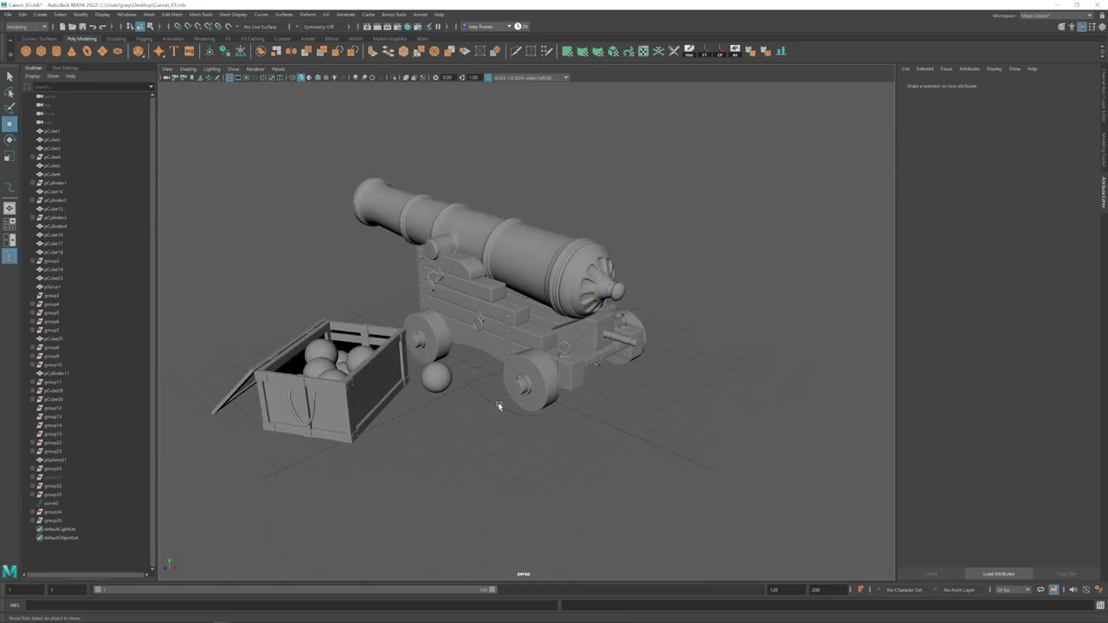
Step: Edit the rope curve's control vertices, repositioning the section that hangs from the carriage's middle side ring
{"action": "left_click_drag", "start_coordinate": [498, 405], "coordinate": [530, 436], "text": "alt"}
{"action": "right_click_drag", "start_coordinate": [581, 391], "coordinate": [556, 388]}
{"action": "left_click_drag", "start_coordinate": [556, 389], "coordinate": [597, 433], "text": "alt"}
{"action": "left_click_drag", "start_coordinate": [632, 302], "coordinate": [545, 388]}
{"action": "left_click_drag", "start_coordinate": [545, 388], "coordinate": [578, 343], "text": "alt"}
{"action": "left_click_drag", "start_coordinate": [579, 343], "coordinate": [597, 367], "text": "alt"}
{"action": "left_click", "coordinate": [496, 357]}
{"action": "left_click_drag", "start_coordinate": [528, 358], "coordinate": [573, 322], "text": "alt"}
{"action": "left_click_drag", "start_coordinate": [549, 363], "coordinate": [607, 386]}
{"action": "mouse_move", "coordinate": [527, 360]}
{"action": "left_mouse_down"}
{"action": "mouse_move", "coordinate": [497, 320]}
{"action": "mouse_move", "coordinate": [545, 352]}
{"action": "mouse_move", "coordinate": [525, 357]}
{"action": "left_mouse_up"}
Step: Move the next control vertex of the rope curve to shape its drop from the side ring
{"action": "scroll", "coordinate": [545, 352], "scroll_direction": "up", "scroll_amount": 5}
{"action": "left_click", "coordinate": [485, 341]}
{"action": "key", "text": "w"}
{"action": "left_click_drag", "start_coordinate": [525, 357], "coordinate": [571, 342], "text": "alt"}
{"action": "left_click_drag", "start_coordinate": [535, 355], "coordinate": [528, 355]}
{"action": "left_click_drag", "start_coordinate": [529, 356], "coordinate": [485, 376], "text": "alt"}
{"action": "left_click_drag", "start_coordinate": [481, 348], "coordinate": [498, 295]}
Step: Reposition another rope control vertex so the hanging section falls toward the ground beside the carriage
{"action": "key", "text": "e"}
{"action": "left_click", "coordinate": [546, 414]}
{"action": "left_click", "coordinate": [293, 78]}
{"action": "left_click", "coordinate": [514, 359]}
{"action": "left_click", "coordinate": [301, 78]}
{"action": "key", "text": "w"}
{"action": "left_click_drag", "start_coordinate": [498, 294], "coordinate": [511, 347]}
{"action": "left_click", "coordinate": [520, 371]}
Step: Shift the control vertices of the rope's loose end near the ground, between the carriage and the crate
{"action": "mouse_move", "coordinate": [491, 401]}
{"action": "left_mouse_down", "text": "alt"}
{"action": "mouse_move", "coordinate": [506, 316]}
{"action": "mouse_move", "coordinate": [386, 356]}
{"action": "mouse_move", "coordinate": [606, 389]}
{"action": "left_mouse_up", "text": "alt"}
{"action": "key", "text": "4"}
{"action": "left_click", "coordinate": [430, 429]}
{"action": "key", "text": "5"}
{"action": "mouse_move", "coordinate": [616, 383]}
{"action": "left_mouse_down"}
{"action": "mouse_move", "coordinate": [618, 314]}
{"action": "mouse_move", "coordinate": [472, 335]}
{"action": "mouse_move", "coordinate": [537, 251]}
{"action": "mouse_move", "coordinate": [546, 299]}
{"action": "left_mouse_up"}
{"action": "key", "text": "4"}
{"action": "left_click", "coordinate": [487, 292]}
{"action": "key", "text": "5"}
{"action": "mouse_move", "coordinate": [545, 299]}
{"action": "left_mouse_down"}
{"action": "mouse_move", "coordinate": [518, 304]}
{"action": "mouse_move", "coordinate": [485, 347]}
{"action": "mouse_move", "coordinate": [455, 306]}
{"action": "mouse_move", "coordinate": [509, 332]}
{"action": "mouse_move", "coordinate": [459, 325]}
{"action": "left_mouse_up"}
{"action": "left_click", "coordinate": [502, 303]}
Step: Arrange the rope's loose end along the ground past the single cannonball and behind the crate, leaving the curve deselected
{"action": "left_click_drag", "start_coordinate": [538, 258], "coordinate": [527, 258], "text": "alt"}
{"action": "left_click_drag", "start_coordinate": [526, 260], "coordinate": [539, 276]}
{"action": "left_click", "coordinate": [571, 297]}
{"action": "left_click_drag", "start_coordinate": [571, 267], "coordinate": [658, 320]}
{"action": "left_click", "coordinate": [611, 281]}
{"action": "left_click_drag", "start_coordinate": [649, 281], "coordinate": [551, 374]}
{"action": "left_click", "coordinate": [445, 363]}
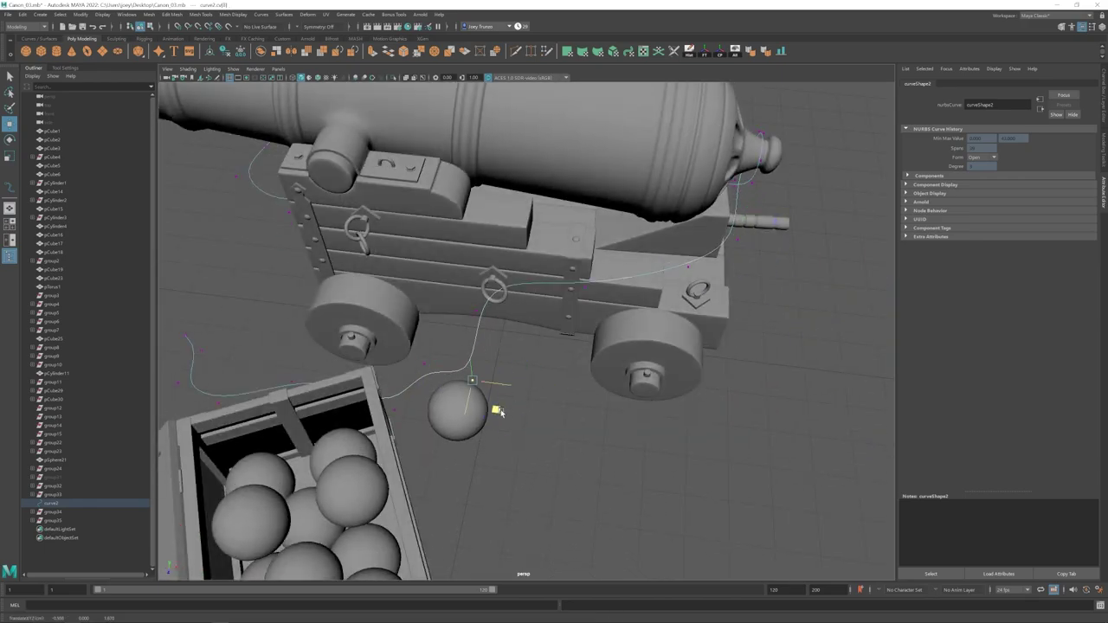
{"action": "left_click_drag", "start_coordinate": [500, 410], "coordinate": [548, 381]}
{"action": "left_click_drag", "start_coordinate": [512, 329], "coordinate": [513, 317]}
{"action": "left_click", "coordinate": [517, 364]}
{"action": "left_click_drag", "start_coordinate": [517, 364], "coordinate": [516, 412], "text": "alt"}
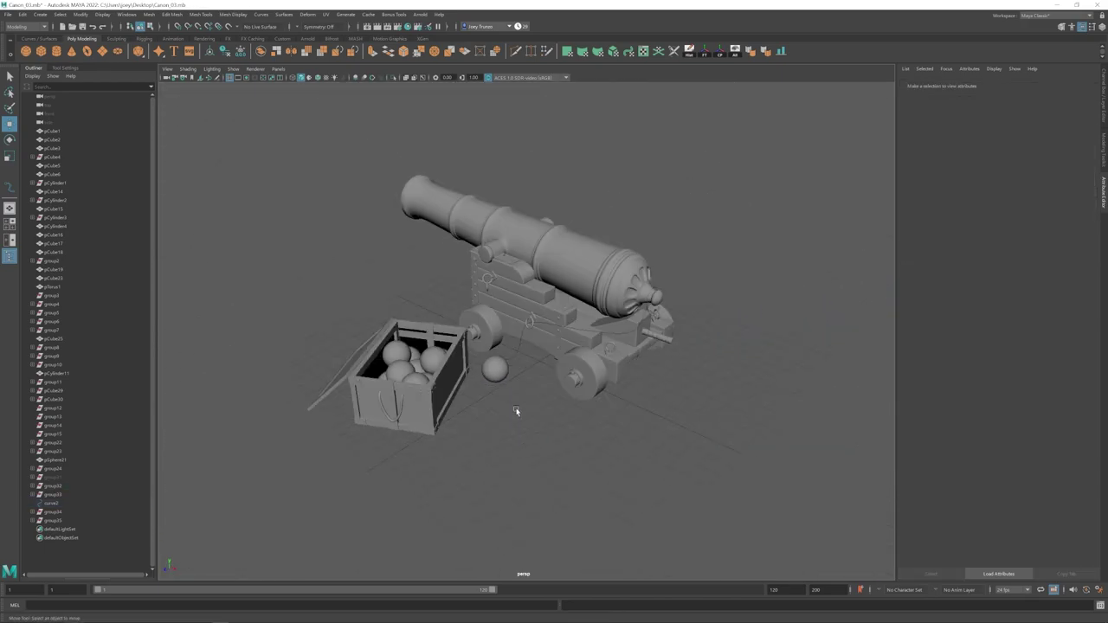
Step: Reselect the rope curve's components and adjust further control vertices of the section between the side ring and the ground
{"action": "mouse_move", "coordinate": [654, 396]}
{"action": "left_mouse_down", "text": "alt"}
{"action": "mouse_move", "coordinate": [593, 369]}
{"action": "mouse_move", "coordinate": [658, 387]}
{"action": "left_mouse_up", "text": "alt"}
{"action": "mouse_move", "coordinate": [658, 386]}
{"action": "right_mouse_down", "text": "alt"}
{"action": "mouse_move", "coordinate": [733, 364]}
{"action": "mouse_move", "coordinate": [653, 374]}
{"action": "right_mouse_up", "text": "alt"}
{"action": "left_click_drag", "start_coordinate": [654, 374], "coordinate": [511, 359], "text": "alt"}
{"action": "key", "text": "ctrl+z"}
{"action": "left_click_drag", "start_coordinate": [511, 360], "coordinate": [561, 357], "text": "alt"}
{"action": "left_click", "coordinate": [572, 312]}
{"action": "left_click_drag", "start_coordinate": [529, 303], "coordinate": [417, 261]}
{"action": "left_click_drag", "start_coordinate": [495, 272], "coordinate": [541, 433]}
{"action": "left_click_drag", "start_coordinate": [541, 433], "coordinate": [597, 411], "text": "alt"}
{"action": "left_click", "coordinate": [570, 348]}
{"action": "left_click_drag", "start_coordinate": [541, 362], "coordinate": [465, 314]}
Step: Fine-tune the remaining control vertices of the rope beside the carriage, deselect the curve and save the scene
{"action": "left_click_drag", "start_coordinate": [465, 315], "coordinate": [396, 317], "text": "alt"}
{"action": "left_click_drag", "start_coordinate": [465, 263], "coordinate": [547, 284], "text": "alt"}
{"action": "left_click_drag", "start_coordinate": [530, 276], "coordinate": [618, 400]}
{"action": "left_click", "coordinate": [496, 292]}
{"action": "left_click", "coordinate": [547, 347]}
{"action": "scroll", "coordinate": [549, 365], "scroll_direction": "down", "scroll_amount": 3}
{"action": "left_click", "coordinate": [574, 341]}
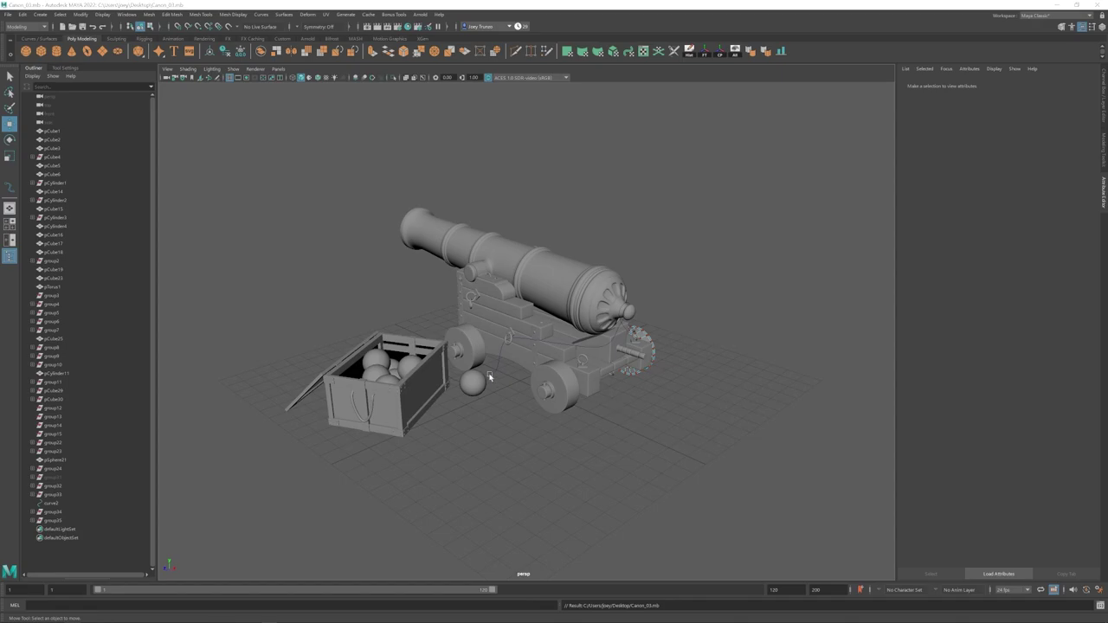
Step: Create a polygon torus behind the carriage and stand it upright with a -90° rotation about Z
{"action": "left_click_drag", "start_coordinate": [494, 388], "coordinate": [563, 363], "text": "alt"}
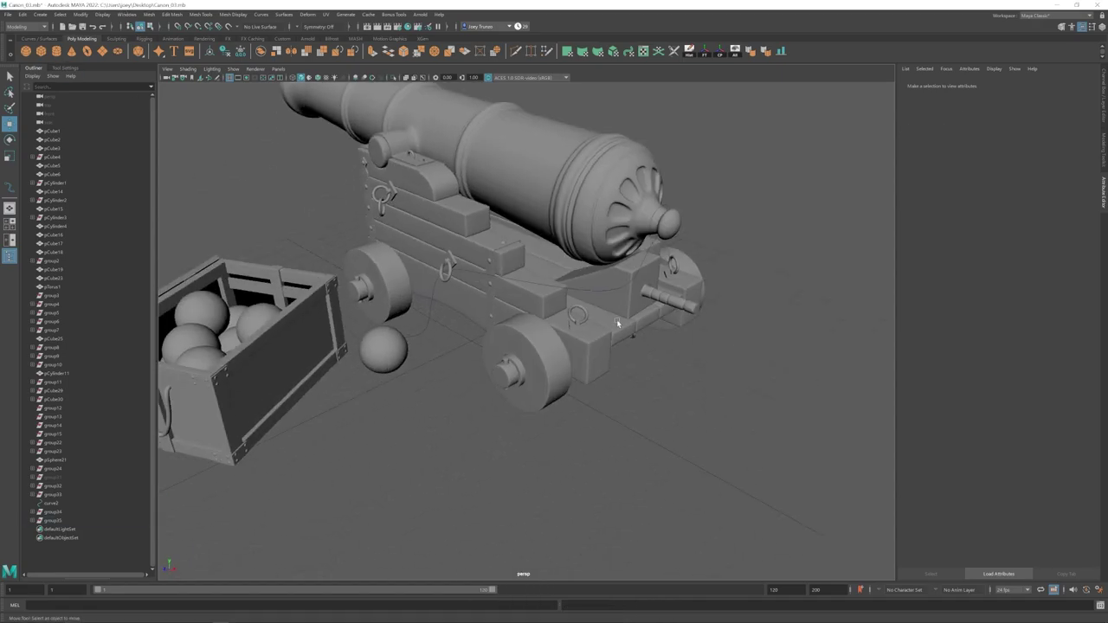
{"action": "key", "text": "e"}
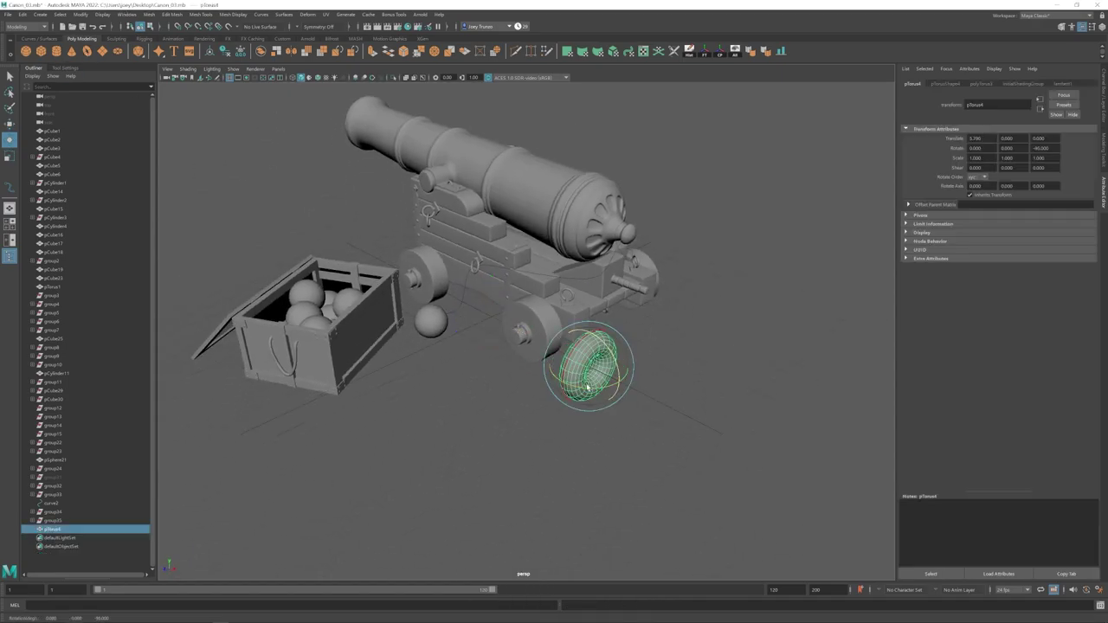
{"action": "left_click_drag", "start_coordinate": [587, 387], "coordinate": [477, 270], "text": "alt"}
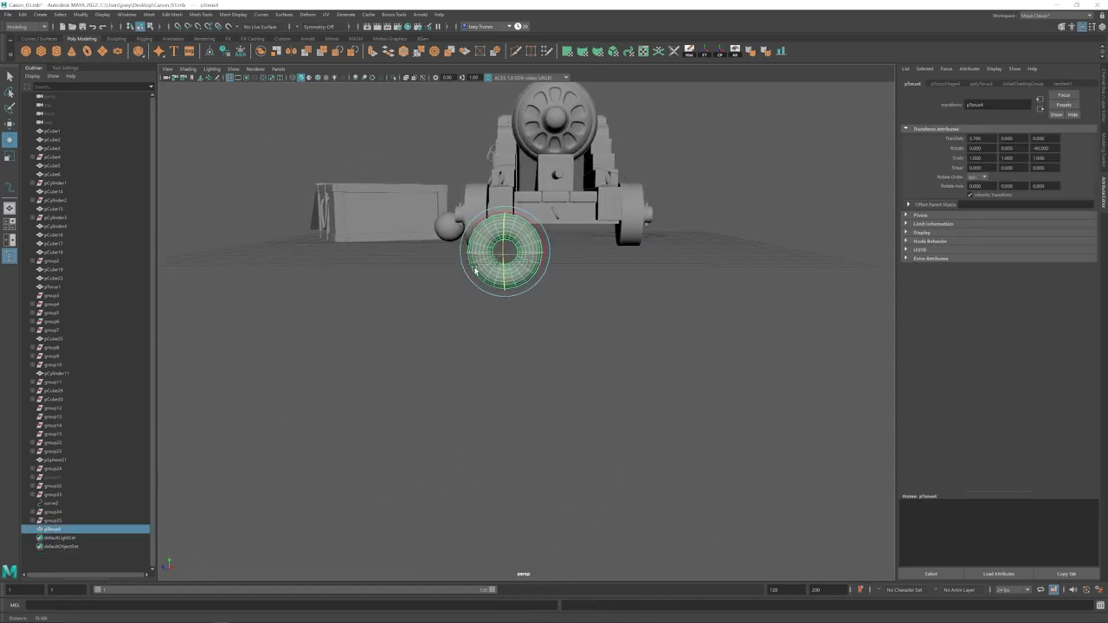
{"action": "right_click_drag", "start_coordinate": [477, 269], "coordinate": [504, 248], "text": "alt"}
Step: Set the torus radius to about 1.9
{"action": "key", "text": "w"}
{"action": "left_click", "coordinate": [981, 84]}
{"action": "left_click_drag", "start_coordinate": [1001, 140], "coordinate": [1004, 140]}
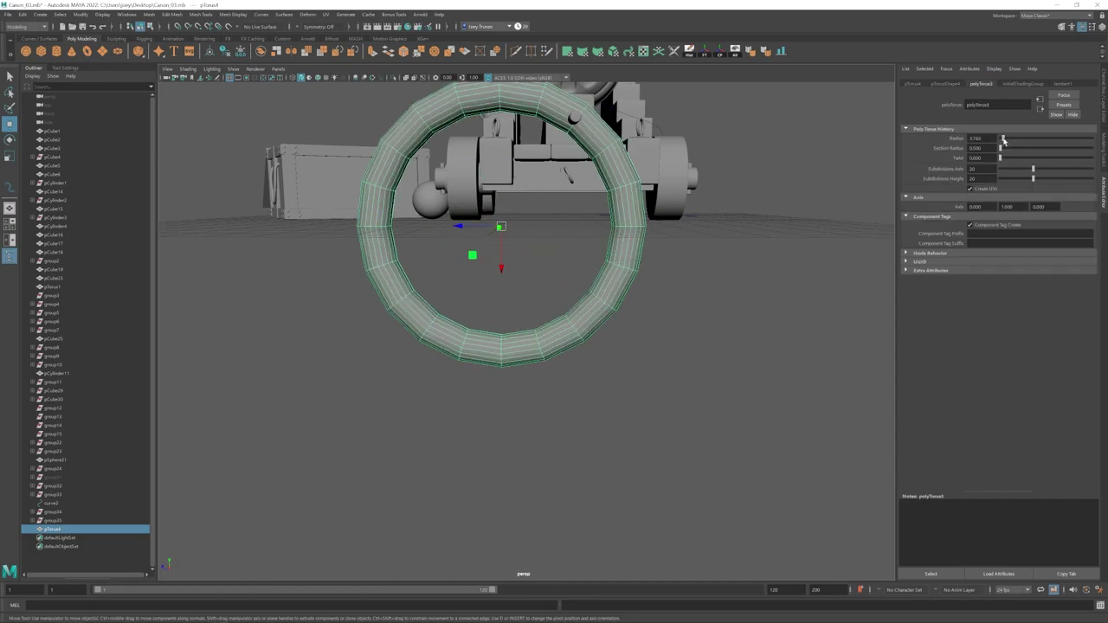
{"action": "right_click_drag", "start_coordinate": [636, 268], "coordinate": [558, 258], "text": "alt"}
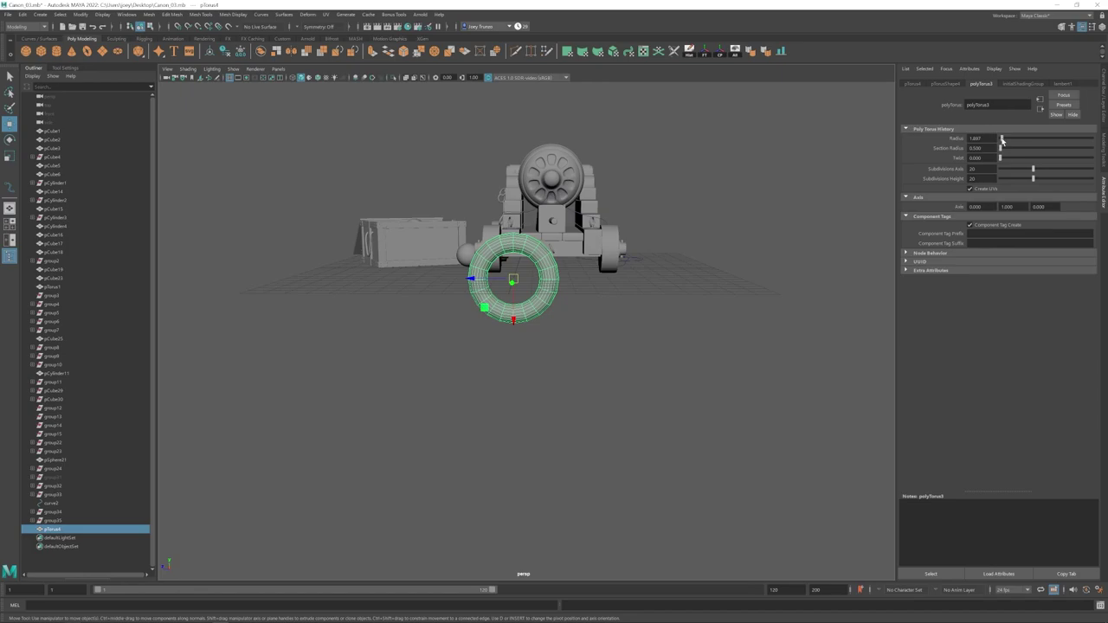
Step: Delete the faces of the torus's lower half and trim a further ring of faces from the crate-side end
{"action": "right_click_drag", "start_coordinate": [542, 283], "coordinate": [540, 284]}
{"action": "left_click_drag", "start_coordinate": [519, 364], "coordinate": [519, 339], "text": "alt"}
{"action": "left_click_drag", "start_coordinate": [362, 411], "coordinate": [611, 271]}
{"action": "key", "text": "Delete"}
{"action": "left_click_drag", "start_coordinate": [422, 296], "coordinate": [496, 258]}
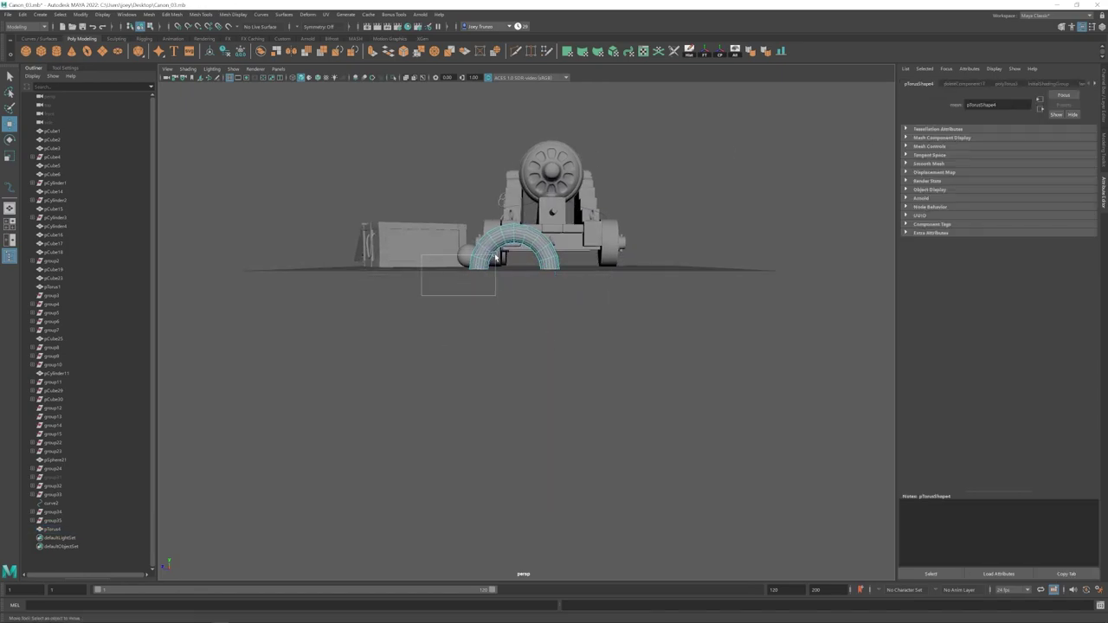
Step: Extrude the border edge at the arch's far end straight down into a long shank
{"action": "double_click", "coordinate": [551, 269]}
{"action": "key", "text": "ctrl+e"}
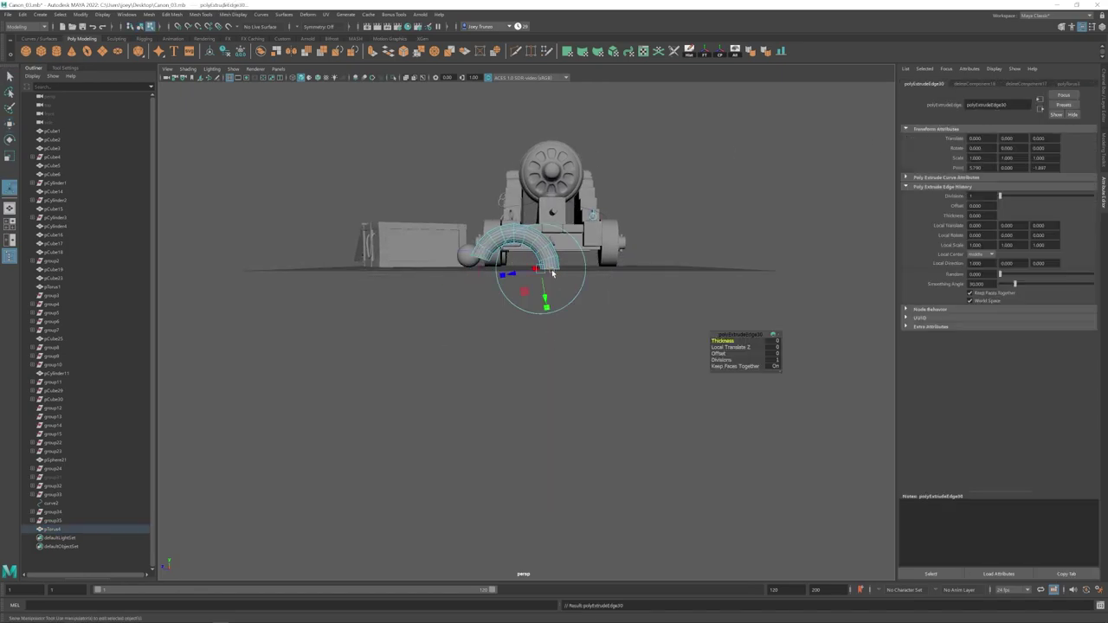
{"action": "key", "text": "w"}
{"action": "left_click_drag", "start_coordinate": [551, 302], "coordinate": [552, 370]}
{"action": "right_click_drag", "start_coordinate": [558, 333], "coordinate": [559, 247], "text": "alt"}
Step: Reshape the open short end of the hook by moving its border edge with soft selection
{"action": "left_click", "coordinate": [456, 243]}
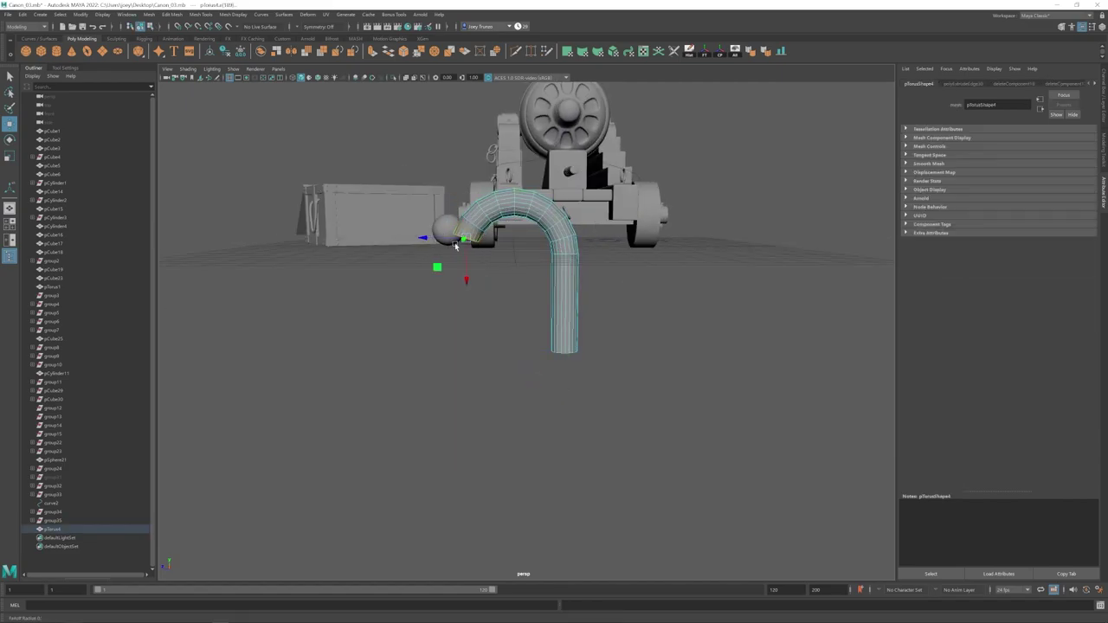
{"action": "left_click_drag", "start_coordinate": [475, 252], "coordinate": [468, 267], "text": "alt"}
{"action": "left_click_drag", "start_coordinate": [447, 264], "coordinate": [433, 231]}
{"action": "right_click_drag", "start_coordinate": [433, 230], "coordinate": [439, 229], "text": "alt"}
{"action": "key", "text": "w"}
{"action": "right_click", "coordinate": [439, 229]}
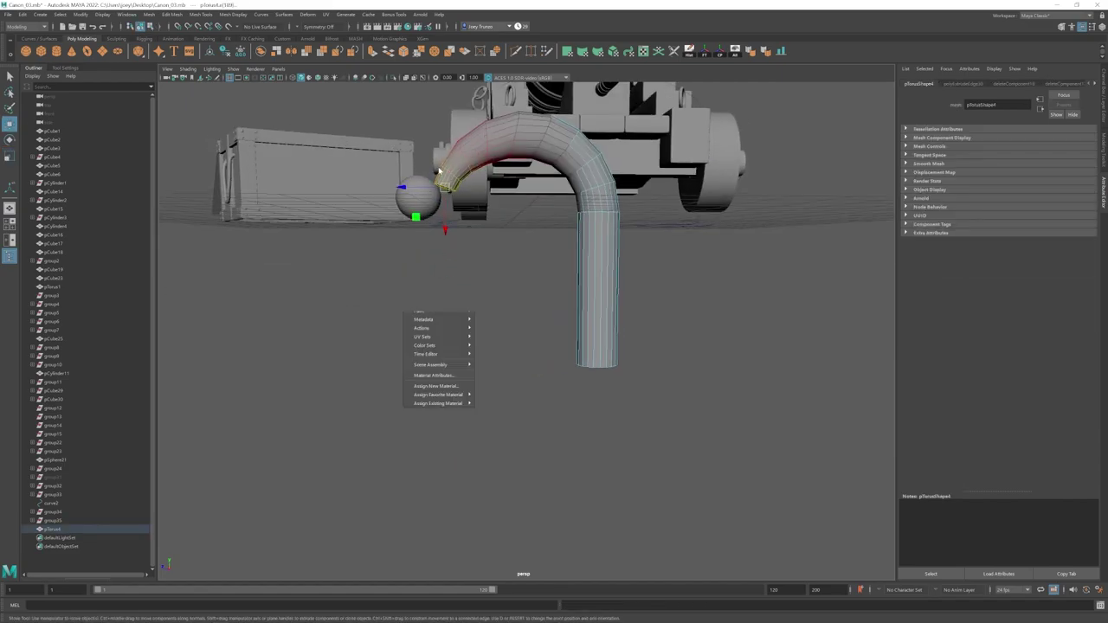
Step: Try to close the hook's short end by extruding its border edge and merging the new vertices to the center
{"action": "key", "text": "ctrl+e"}
{"action": "key", "text": "w"}
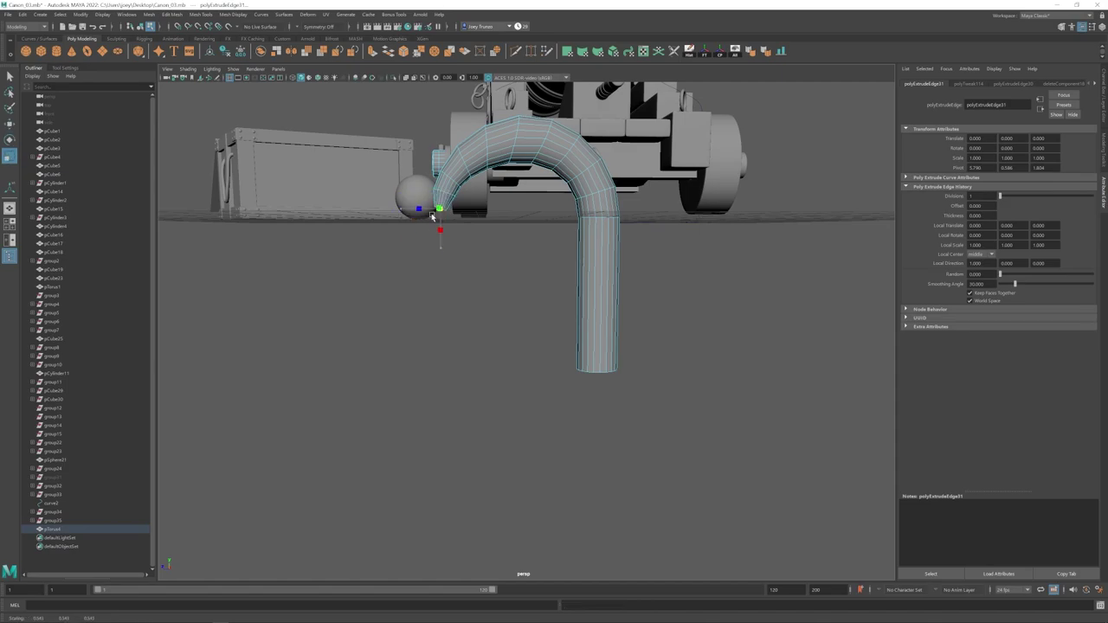
{"action": "key", "text": "w"}
{"action": "key", "text": "ctrl+z"}
{"action": "key", "text": "ctrl+z"}
{"action": "key", "text": "r"}
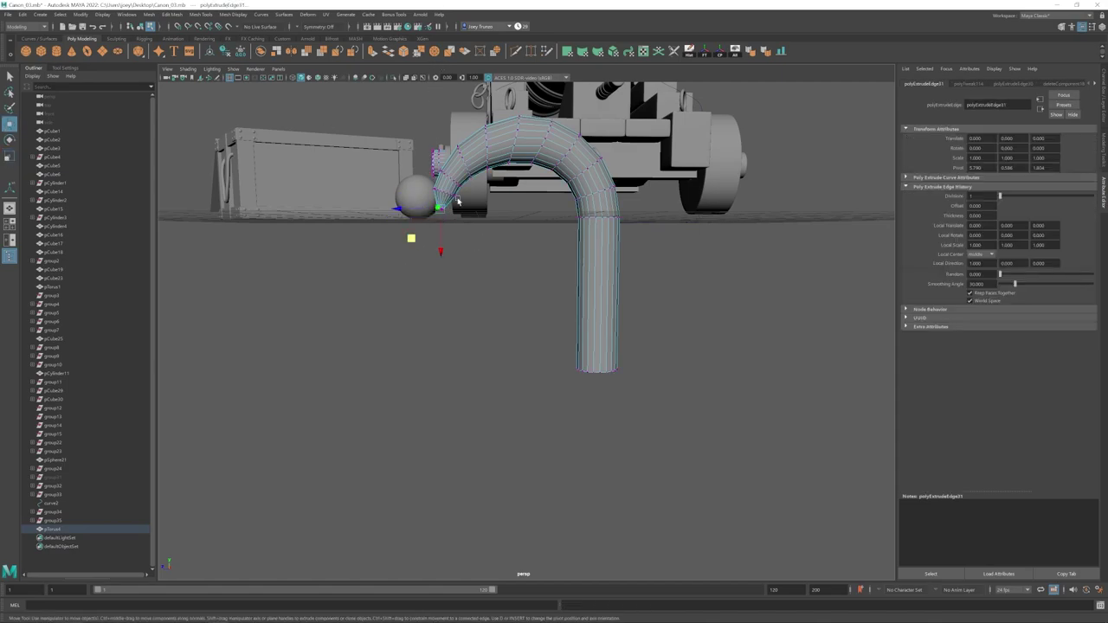
{"action": "left_click_drag", "start_coordinate": [458, 201], "coordinate": [418, 213], "text": "alt"}
{"action": "right_click_drag", "start_coordinate": [417, 213], "coordinate": [429, 85], "text": "shift"}
{"action": "left_click", "coordinate": [554, 270]}
Step: Try scaling edges along the hook with soft selection and return to object mode
{"action": "left_click_drag", "start_coordinate": [554, 270], "coordinate": [577, 302], "text": "alt"}
{"action": "left_click", "coordinate": [611, 298]}
{"action": "right_click_drag", "start_coordinate": [611, 299], "coordinate": [494, 279], "text": "alt"}
{"action": "left_click_drag", "start_coordinate": [493, 279], "coordinate": [433, 267], "text": "alt"}
{"action": "right_click_drag", "start_coordinate": [478, 251], "coordinate": [473, 225]}
{"action": "left_click", "coordinate": [474, 223]}
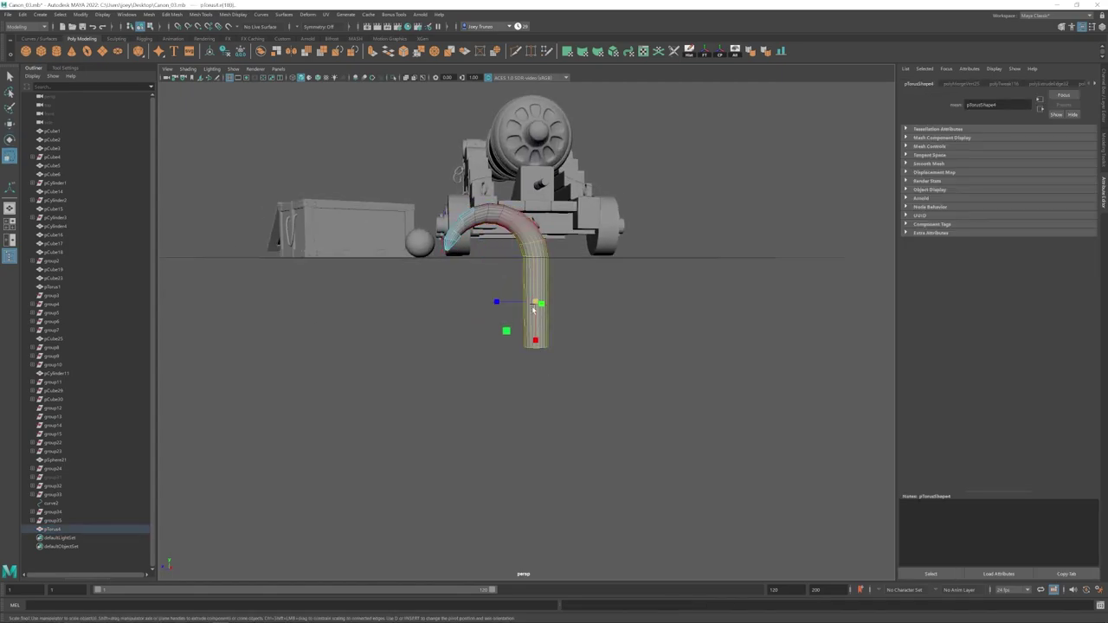
{"action": "key", "text": "w"}
{"action": "right_click_drag", "start_coordinate": [535, 309], "coordinate": [574, 278]}
{"action": "left_click", "coordinate": [606, 299]}
Step: Undo the last hook changes, try shifting its tip slightly, and return to object mode
{"action": "left_click_drag", "start_coordinate": [606, 299], "coordinate": [536, 294], "text": "alt"}
{"action": "right_click_drag", "start_coordinate": [537, 294], "coordinate": [507, 252], "text": "alt"}
{"action": "key", "text": "ctrl+z"}
{"action": "key", "text": "ctrl+z"}
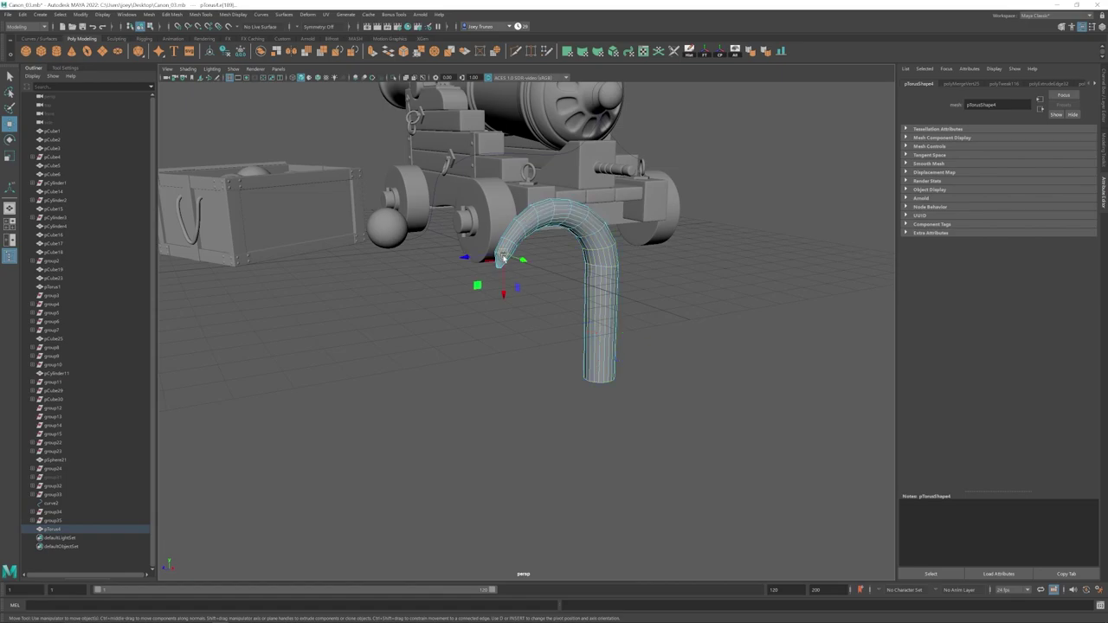
{"action": "left_click_drag", "start_coordinate": [502, 256], "coordinate": [500, 256]}
{"action": "left_click_drag", "start_coordinate": [519, 260], "coordinate": [487, 262], "text": "alt"}
{"action": "key", "text": "w"}
{"action": "right_click_drag", "start_coordinate": [511, 281], "coordinate": [554, 251]}
{"action": "right_click_drag", "start_coordinate": [658, 346], "coordinate": [611, 373], "text": "alt"}
{"action": "left_click", "coordinate": [611, 373]}
{"action": "left_click_drag", "start_coordinate": [611, 373], "coordinate": [546, 352], "text": "alt"}
{"action": "scroll", "coordinate": [533, 349], "scroll_direction": "up", "scroll_amount": 3}
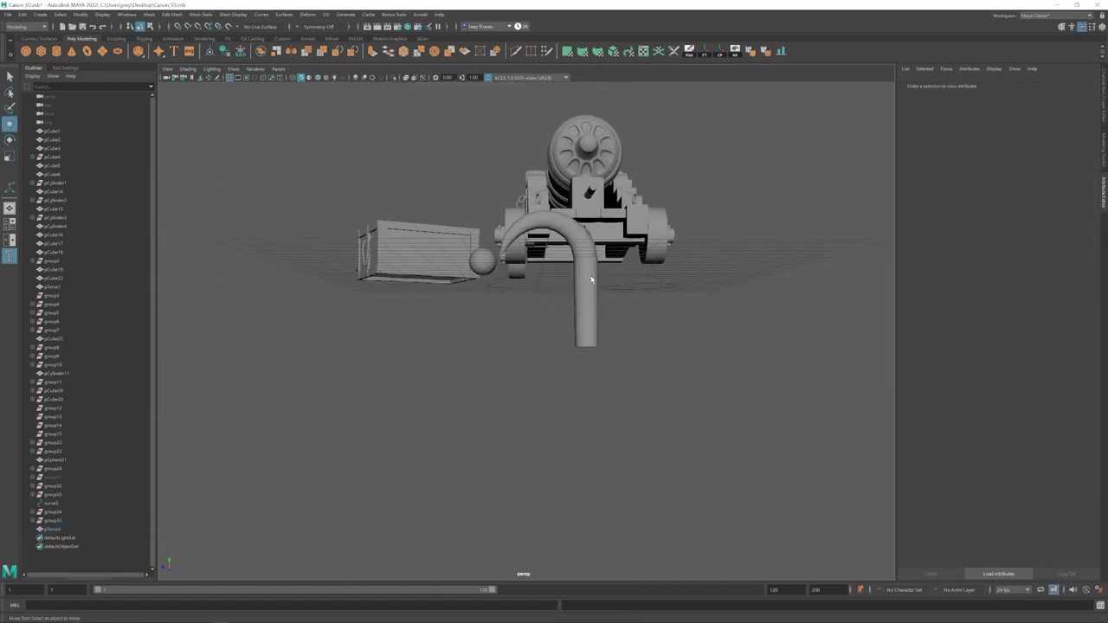
Step: Undo the hook's tip edits back to the border-edge extrusion
{"action": "left_click", "coordinate": [594, 277]}
{"action": "key", "text": "ctrl+z"}
{"action": "key", "text": "ctrl+z"}
{"action": "key", "text": "ctrl+z"}
{"action": "key", "text": "ctrl+z"}
{"action": "key", "text": "ctrl+z"}
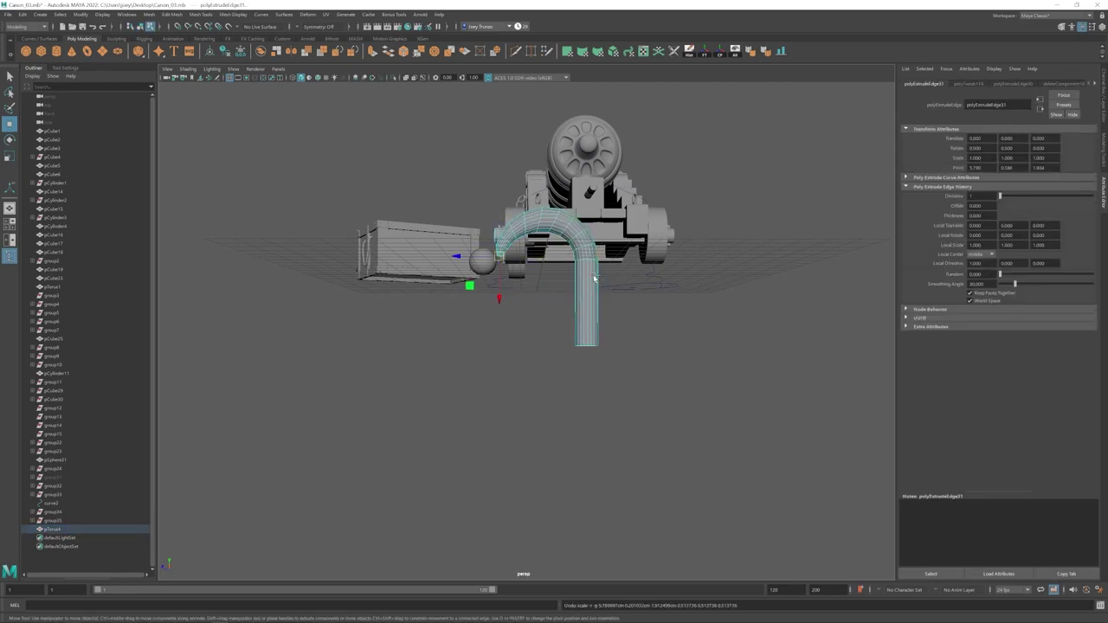
Step: Reposition the hook's open short end and close it by extruding the border edge and merging the new vertices
{"action": "left_click_drag", "start_coordinate": [594, 278], "coordinate": [530, 248], "text": "alt"}
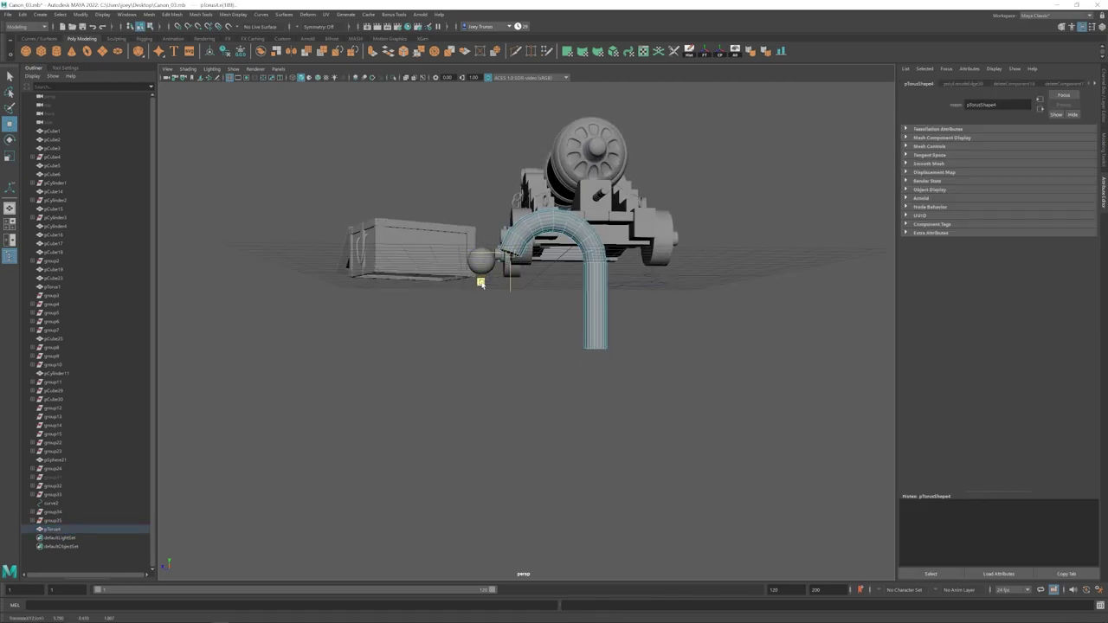
{"action": "key", "text": "ctrl+e"}
{"action": "scroll", "coordinate": [620, 354], "scroll_direction": "down", "scroll_amount": 3}
{"action": "left_click_drag", "start_coordinate": [611, 372], "coordinate": [620, 355], "text": "alt"}
{"action": "scroll", "coordinate": [620, 354], "scroll_direction": "up", "scroll_amount": 4}
{"action": "right_click_drag", "start_coordinate": [499, 237], "coordinate": [507, 258]}
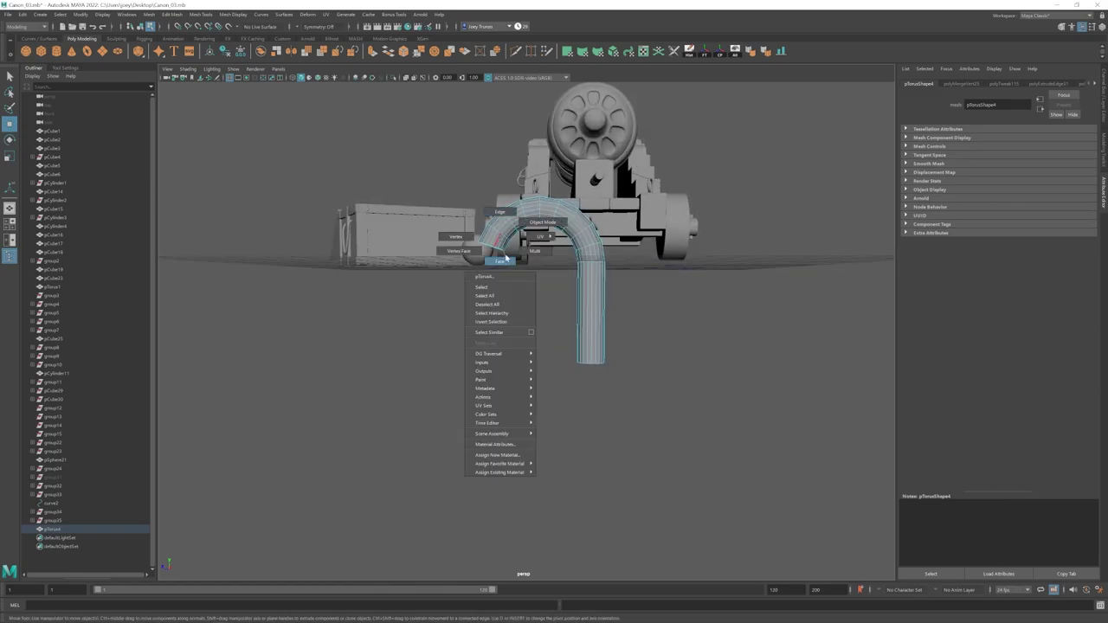
Step: Step back through the tip edits and rework the scale of the closing geometry at the hook's short end
{"action": "left_click_drag", "start_coordinate": [465, 276], "coordinate": [468, 276], "text": "shift"}
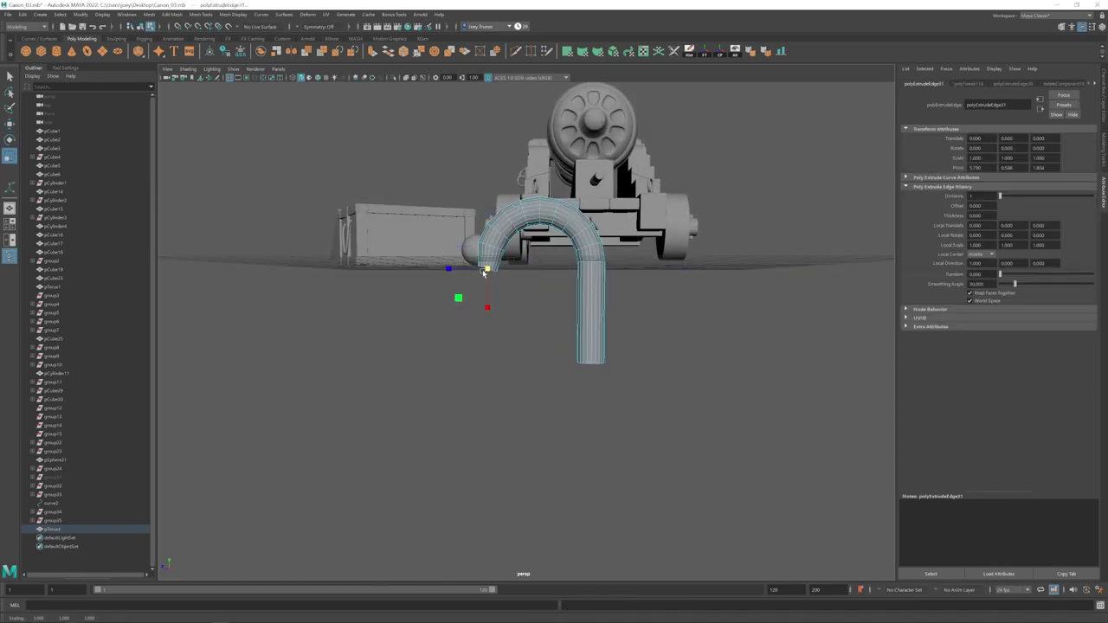
{"action": "key", "text": "ctrl+z"}
{"action": "key", "text": "ctrl+z"}
{"action": "key", "text": "ctrl+z"}
{"action": "key", "text": "ctrl+z"}
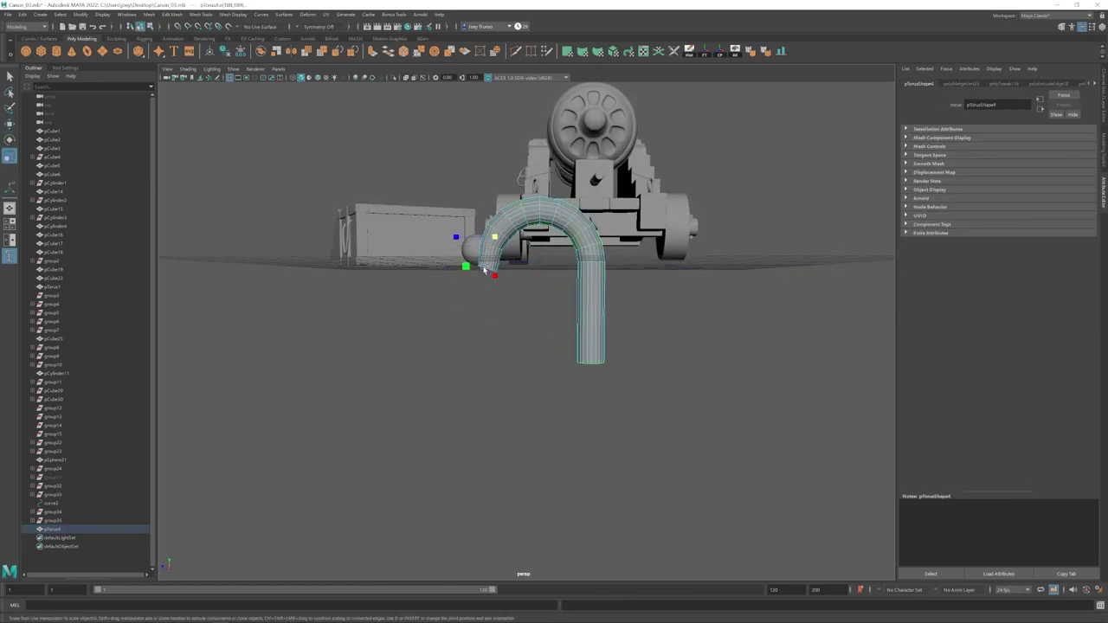
Step: Select the bent hook tube and examine its shape next to the cannon from several angles
{"action": "key", "text": "w"}
{"action": "left_click", "coordinate": [640, 337]}
{"action": "scroll", "coordinate": [600, 337], "scroll_direction": "down", "scroll_amount": 5}
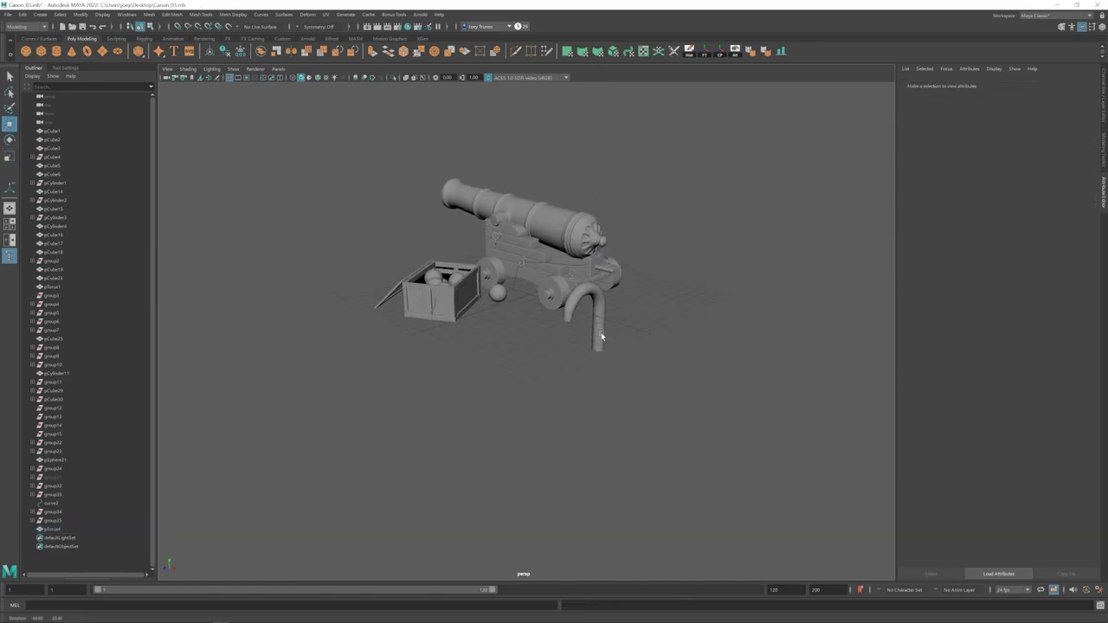
{"action": "left_click_drag", "start_coordinate": [601, 337], "coordinate": [685, 364], "text": "alt"}
{"action": "scroll", "coordinate": [640, 320], "scroll_direction": "up", "scroll_amount": 4}
{"action": "left_click", "coordinate": [596, 277]}
{"action": "left_click_drag", "start_coordinate": [597, 277], "coordinate": [511, 270], "text": "alt"}
{"action": "right_click_drag", "start_coordinate": [512, 270], "coordinate": [477, 271]}
{"action": "left_click_drag", "start_coordinate": [489, 290], "coordinate": [519, 316], "text": "alt"}
{"action": "right_click_drag", "start_coordinate": [620, 289], "coordinate": [637, 276]}
{"action": "scroll", "coordinate": [597, 295], "scroll_direction": "down", "scroll_amount": 2}
{"action": "left_click_drag", "start_coordinate": [567, 308], "coordinate": [536, 321], "text": "alt"}
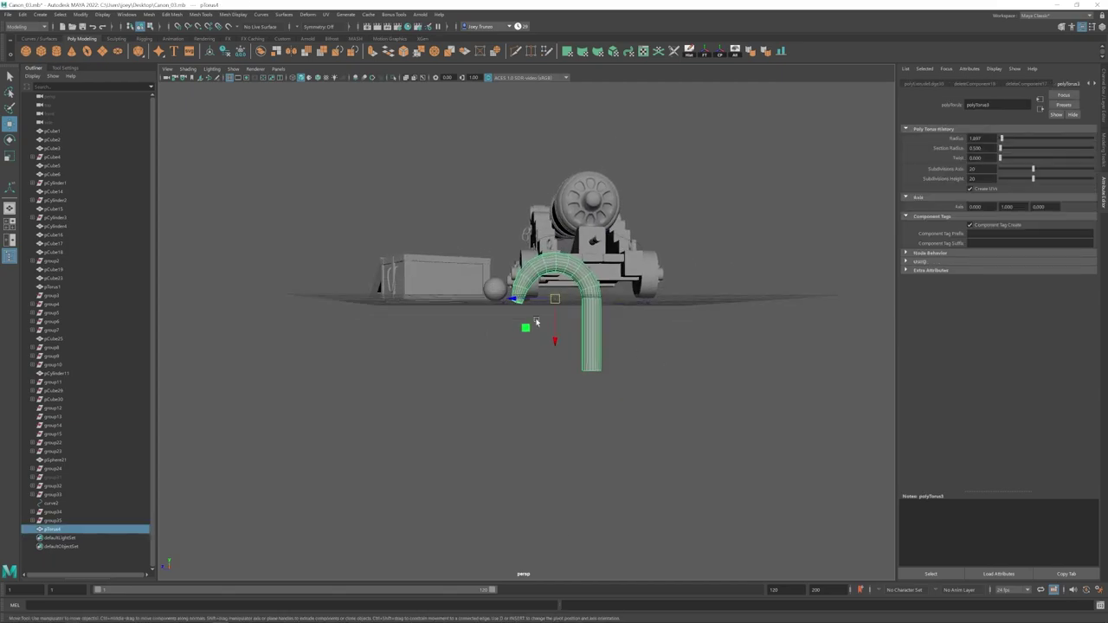
{"action": "middle_click_drag", "start_coordinate": [583, 341], "coordinate": [529, 273], "text": "alt"}
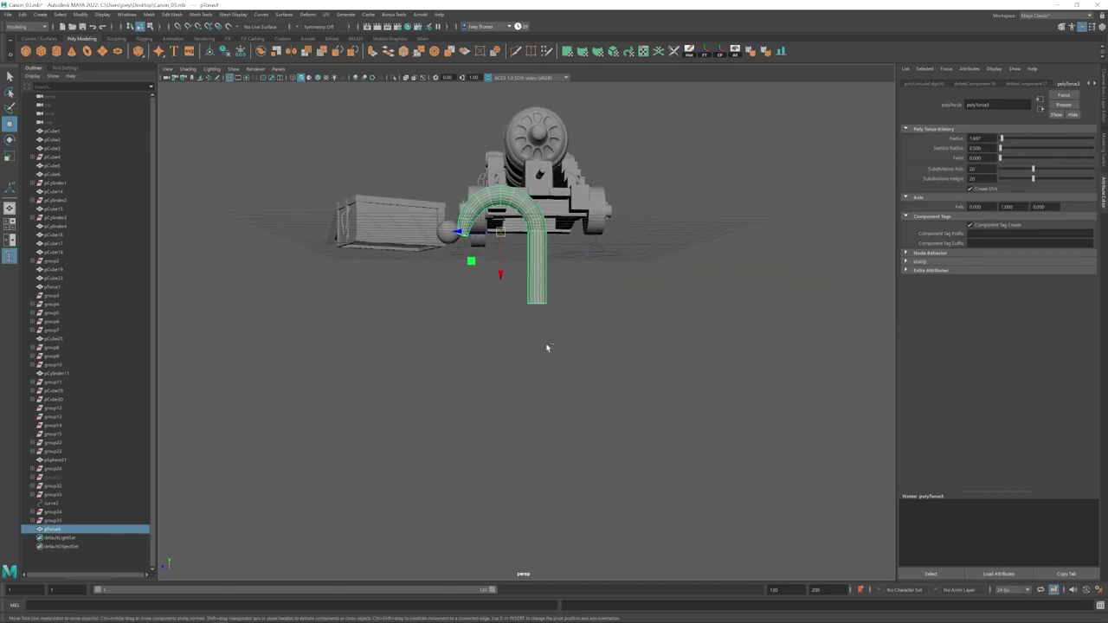
Step: Add a polygon torus and match its position and orientation to the bent hook tube
{"action": "left_click", "coordinate": [80, 15]}
{"action": "mouse_move", "coordinate": [127, 63]}
{"action": "left_click", "coordinate": [199, 72]}
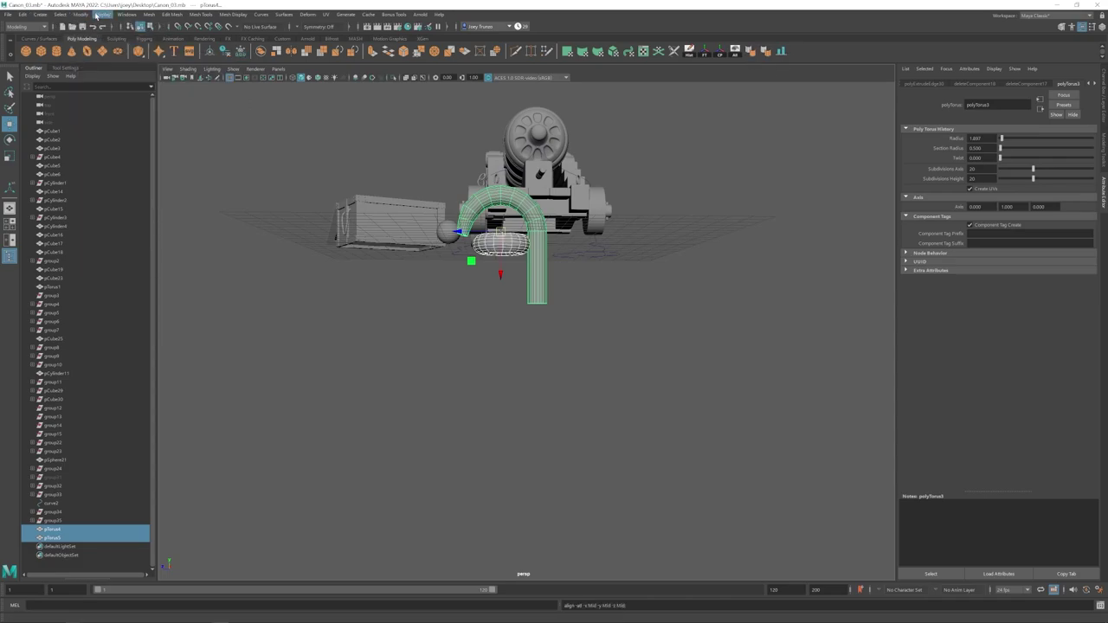
{"action": "left_click", "coordinate": [82, 14]}
{"action": "left_click", "coordinate": [199, 63]}
Step: Set the torus radius to 1.582 and move it below the straight end of the hook
{"action": "left_click_drag", "start_coordinate": [575, 320], "coordinate": [578, 305], "text": "alt"}
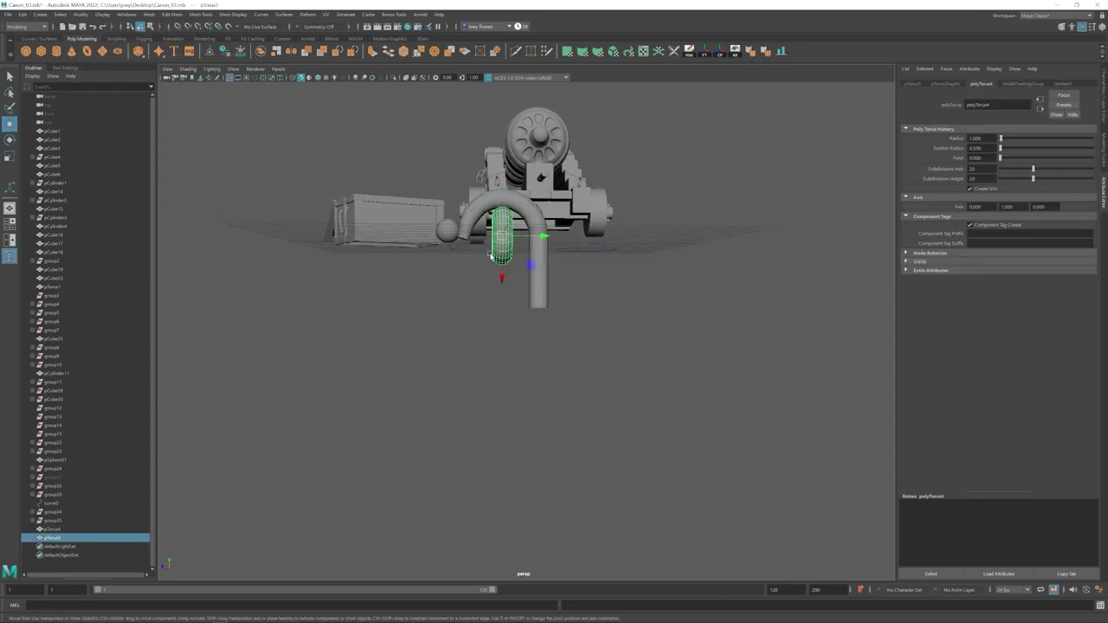
{"action": "left_click_drag", "start_coordinate": [575, 363], "coordinate": [415, 357], "text": "alt"}
{"action": "left_click_drag", "start_coordinate": [474, 334], "coordinate": [524, 330], "text": "alt"}
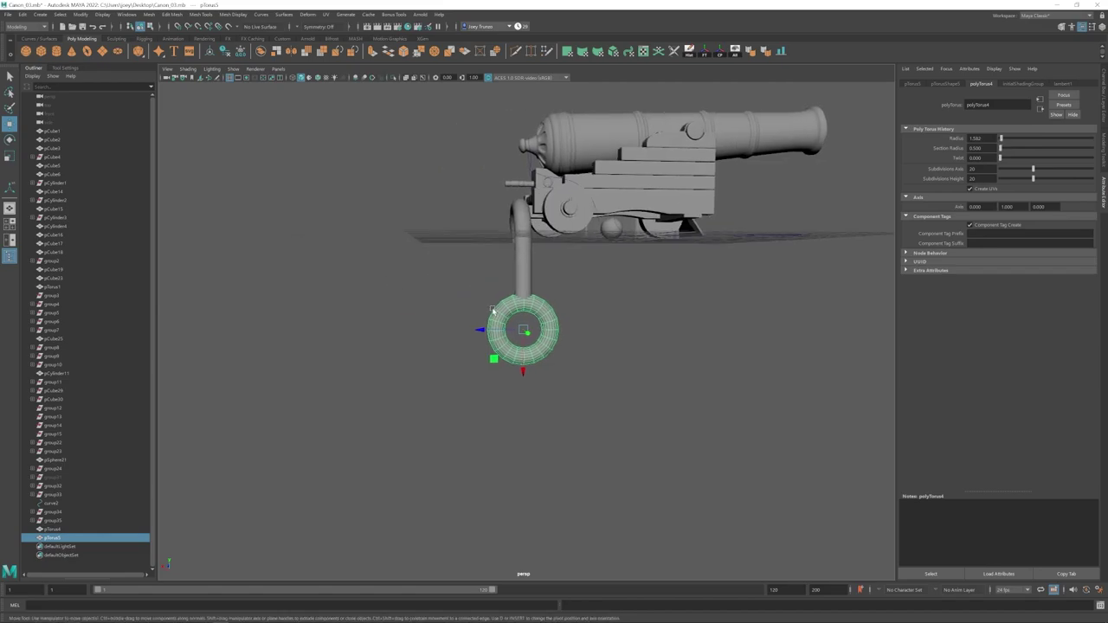
Step: Shorten the hook's straight shaft by moving its lower end vertices up, leaving a gap above the torus
{"action": "right_click_drag", "start_coordinate": [522, 275], "coordinate": [483, 275]}
{"action": "left_click_drag", "start_coordinate": [498, 290], "coordinate": [523, 300]}
{"action": "mouse_move", "coordinate": [524, 317]}
{"action": "left_mouse_down", "text": "alt"}
{"action": "mouse_move", "coordinate": [535, 308]}
{"action": "mouse_move", "coordinate": [526, 320]}
{"action": "left_mouse_up", "text": "alt"}
{"action": "mouse_move", "coordinate": [484, 322]}
{"action": "left_mouse_down", "text": "alt"}
{"action": "mouse_move", "coordinate": [517, 319]}
{"action": "mouse_move", "coordinate": [504, 323]}
{"action": "left_mouse_up", "text": "alt"}
{"action": "left_click", "coordinate": [505, 324]}
Step: Delete the torus faces near its top to open the ring below the hook shaft
{"action": "right_click_drag", "start_coordinate": [504, 324], "coordinate": [506, 354]}
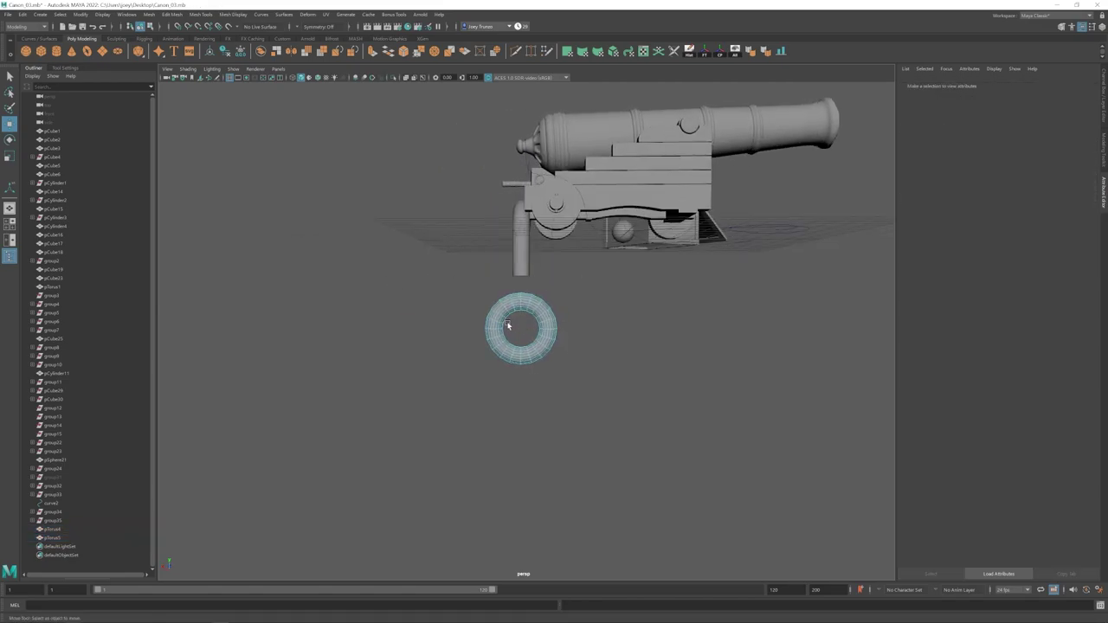
{"action": "middle_click_drag", "start_coordinate": [510, 324], "coordinate": [547, 328], "text": "alt"}
{"action": "left_click_drag", "start_coordinate": [566, 332], "coordinate": [548, 284], "text": "alt"}
{"action": "left_click_drag", "start_coordinate": [555, 270], "coordinate": [565, 302]}
{"action": "key", "text": "Delete"}
Step: Extrude one open edge loop of the ring and aim the new section up towards the hook shaft
{"action": "left_click_drag", "start_coordinate": [564, 270], "coordinate": [571, 293]}
{"action": "double_click", "coordinate": [551, 293]}
{"action": "key", "text": "ctrl+e"}
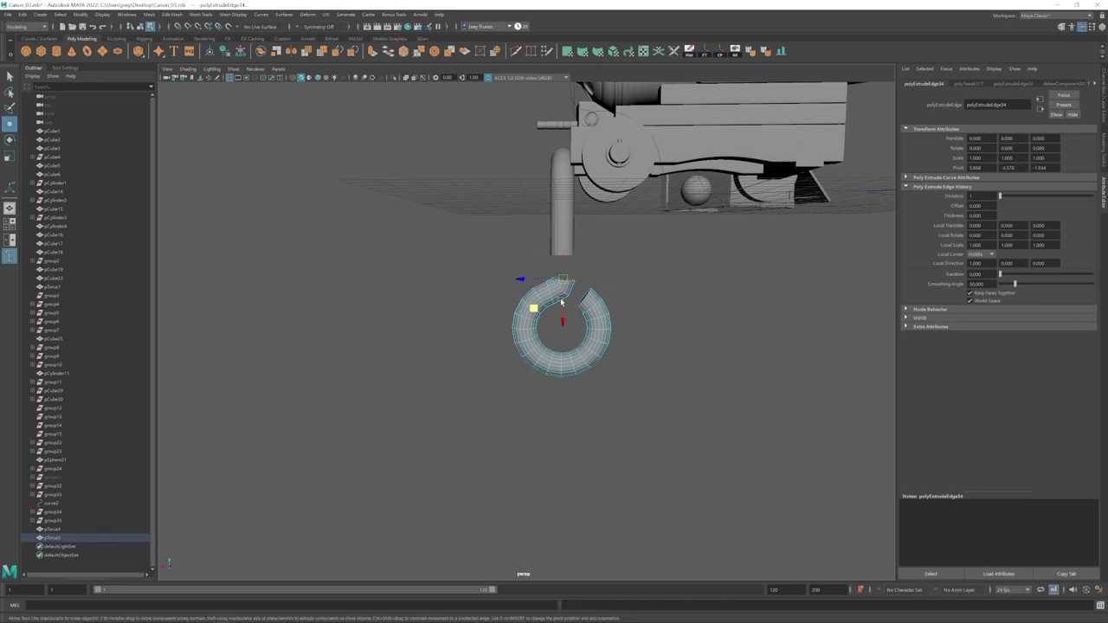
{"action": "left_click", "coordinate": [566, 307]}
{"action": "key", "text": "ctrl+z"}
Step: Line the open ring up with the hook shaft and combine both into one mesh
{"action": "right_click_drag", "start_coordinate": [589, 299], "coordinate": [626, 265]}
{"action": "left_click_drag", "start_coordinate": [520, 329], "coordinate": [519, 330]}
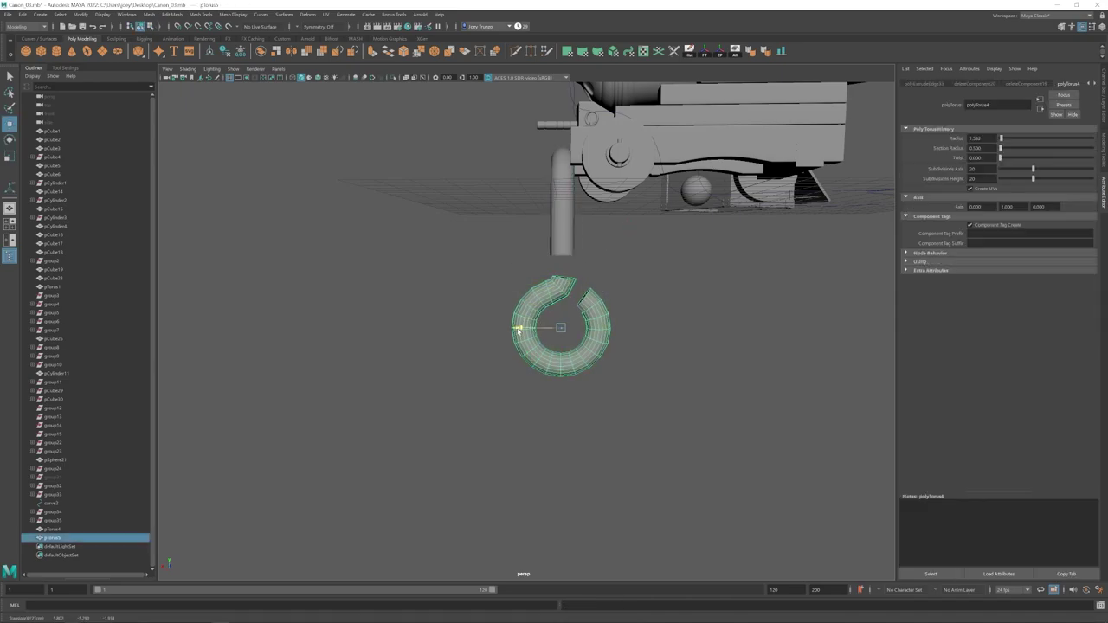
{"action": "left_click", "coordinate": [560, 243], "text": "shift"}
{"action": "left_click_drag", "start_coordinate": [559, 243], "coordinate": [496, 243], "text": "alt"}
{"action": "left_click", "coordinate": [172, 49]}
Step: Bridge the shaft's bottom border edges to the ring's extruded border edges
{"action": "right_click_drag", "start_coordinate": [565, 245], "coordinate": [564, 212]}
{"action": "double_click", "coordinate": [564, 256]}
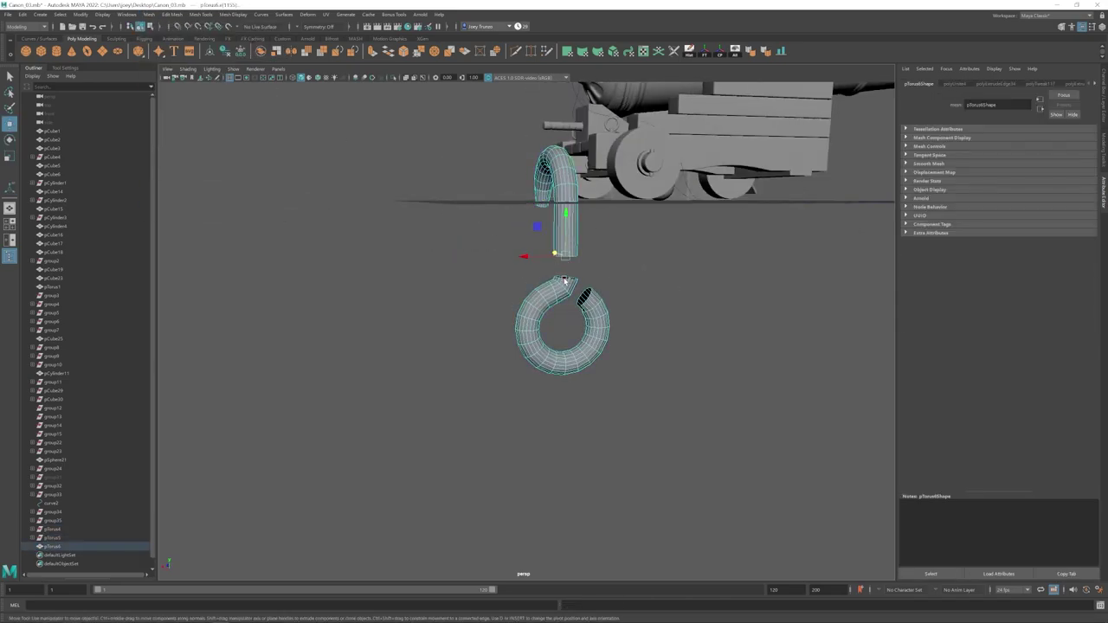
{"action": "double_click", "coordinate": [565, 279], "text": "shift"}
{"action": "left_click", "coordinate": [172, 15]}
{"action": "left_click", "coordinate": [186, 55]}
{"action": "left_click_drag", "start_coordinate": [588, 298], "coordinate": [567, 279], "text": "alt"}
{"action": "double_click", "coordinate": [565, 273]}
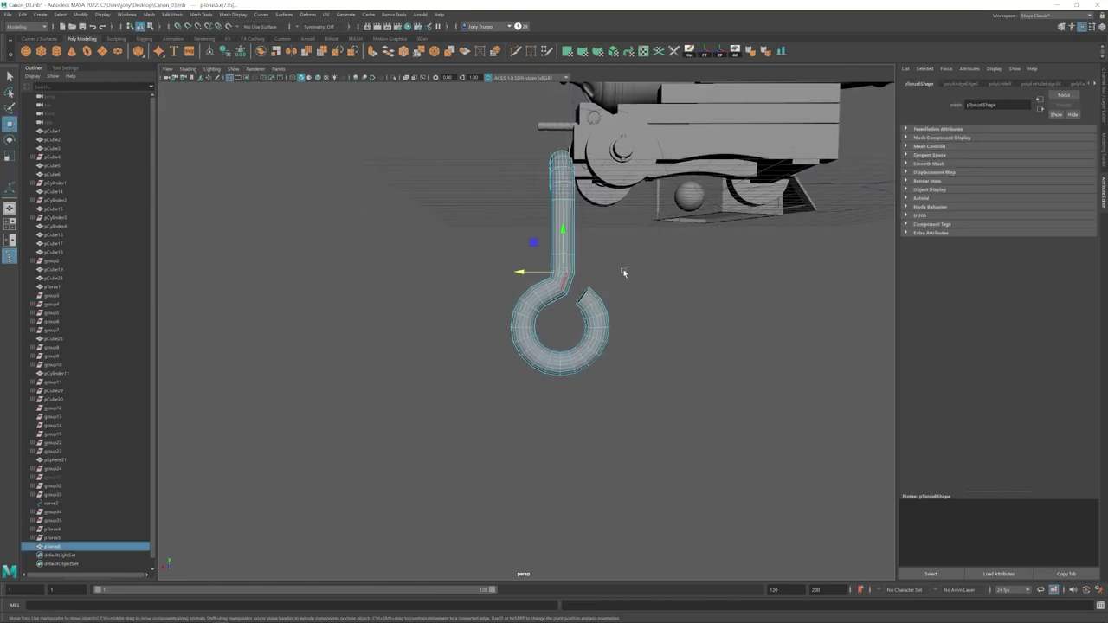
{"action": "right_click_drag", "start_coordinate": [623, 273], "coordinate": [658, 240]}
{"action": "left_click", "coordinate": [651, 276]}
{"action": "scroll", "coordinate": [534, 374], "scroll_direction": "down", "scroll_amount": 6}
Step: Bridge the two opposite edges across the notch at the ring's free end
{"action": "left_click", "coordinate": [543, 339]}
{"action": "scroll", "coordinate": [618, 338], "scroll_direction": "up", "scroll_amount": 8}
{"action": "left_click_drag", "start_coordinate": [618, 339], "coordinate": [494, 324], "text": "alt"}
{"action": "right_click_drag", "start_coordinate": [494, 324], "coordinate": [494, 289]}
{"action": "scroll", "coordinate": [517, 355], "scroll_direction": "up", "scroll_amount": 2}
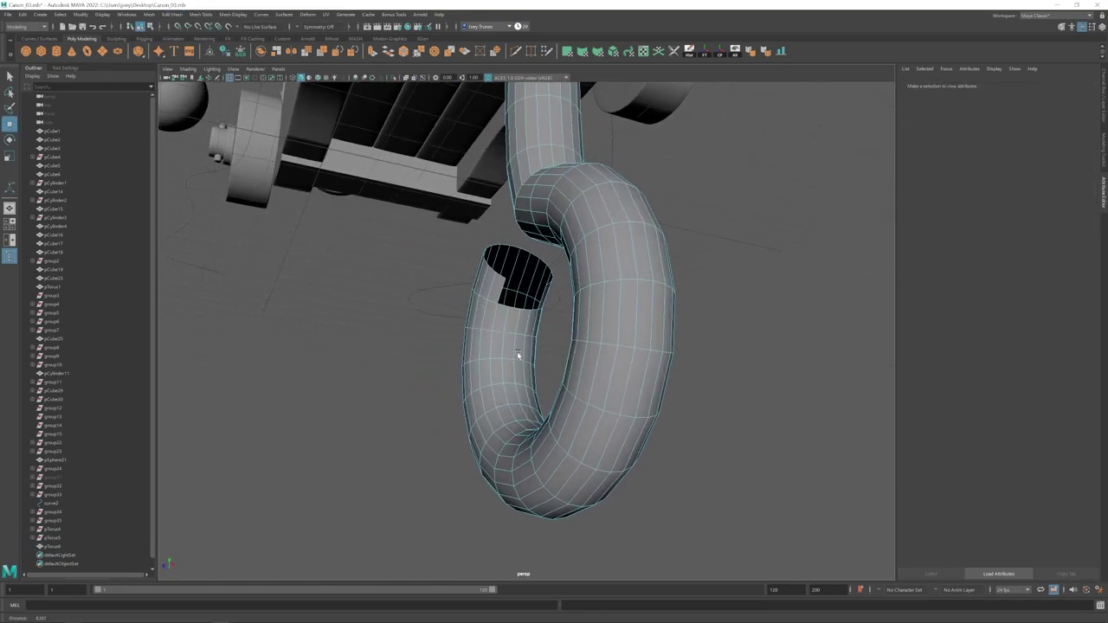
{"action": "mouse_move", "coordinate": [517, 355]}
{"action": "left_mouse_down", "text": "alt"}
{"action": "mouse_move", "coordinate": [509, 307]}
{"action": "mouse_move", "coordinate": [525, 351]}
{"action": "left_mouse_up", "text": "alt"}
{"action": "left_click_drag", "start_coordinate": [552, 332], "coordinate": [537, 377], "text": "alt"}
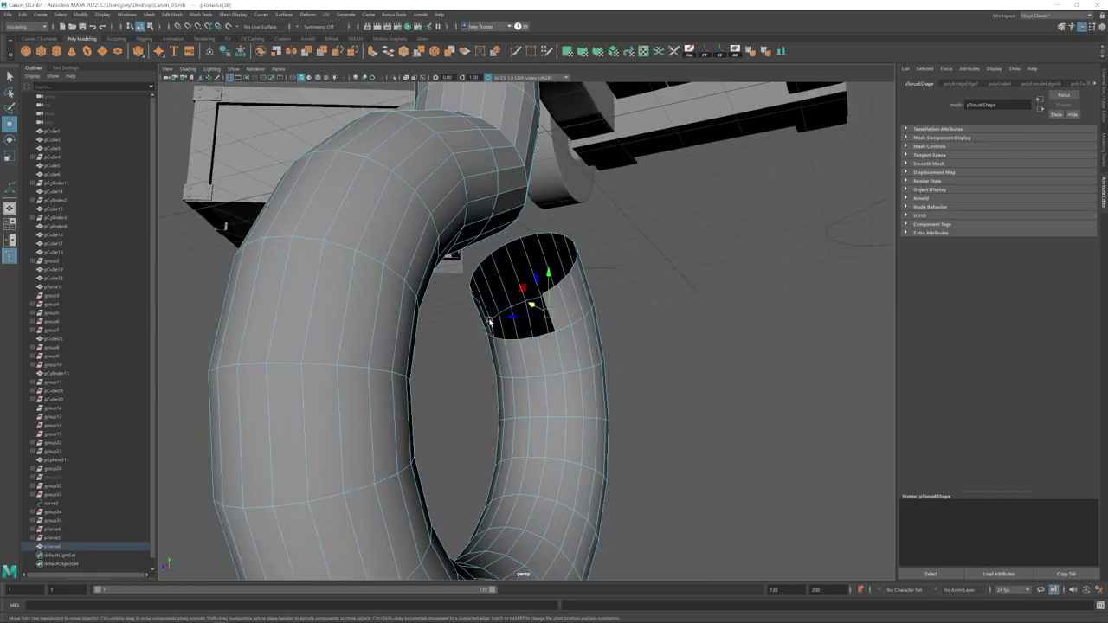
{"action": "left_click", "coordinate": [486, 320], "text": "shift"}
{"action": "left_click", "coordinate": [172, 15]}
{"action": "left_click", "coordinate": [179, 53]}
Step: Insert an edge loop across the bridged patch and move it to follow the tube's round surface
{"action": "left_click", "coordinate": [230, 14]}
{"action": "mouse_move", "coordinate": [208, 15]}
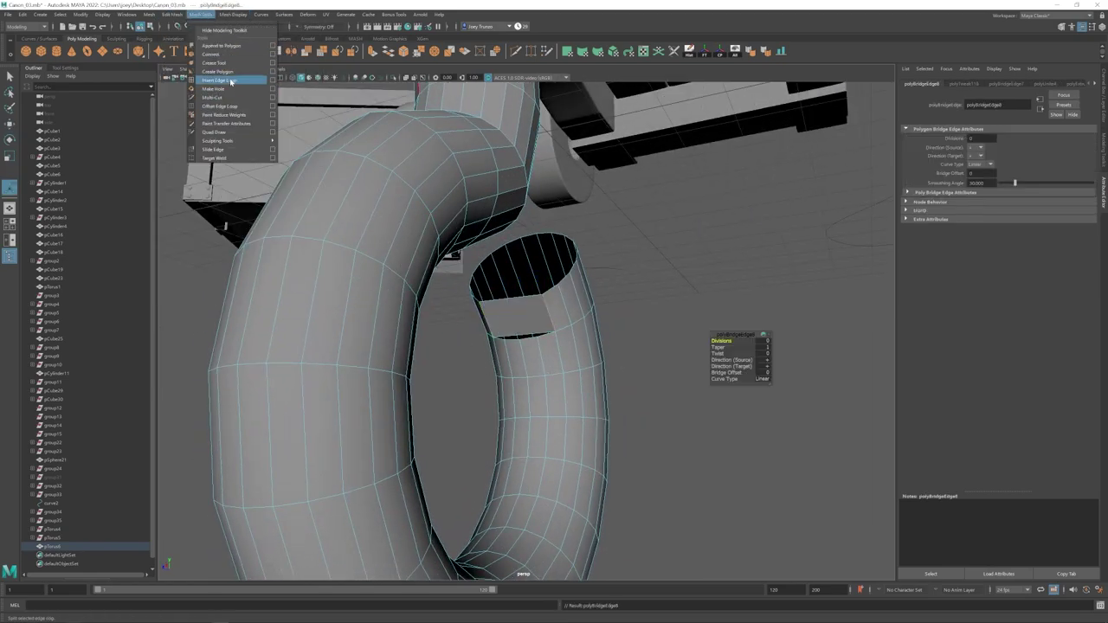
{"action": "left_click", "coordinate": [231, 79]}
{"action": "key", "text": "w"}
{"action": "left_click_drag", "start_coordinate": [509, 302], "coordinate": [563, 316], "text": "alt"}
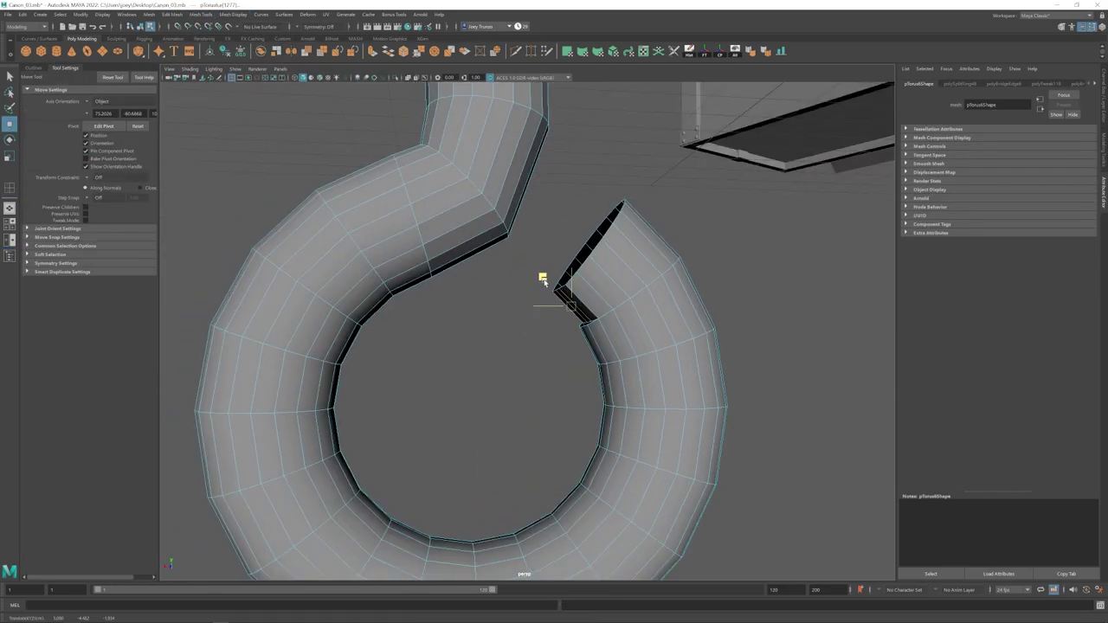
{"action": "left_click_drag", "start_coordinate": [543, 279], "coordinate": [526, 342], "text": "alt"}
{"action": "scroll", "coordinate": [504, 352], "scroll_direction": "up", "scroll_amount": 5}
Step: Merge the pairs of vertices along the seam between the bridged patch and the ring
{"action": "left_click", "coordinate": [560, 377]}
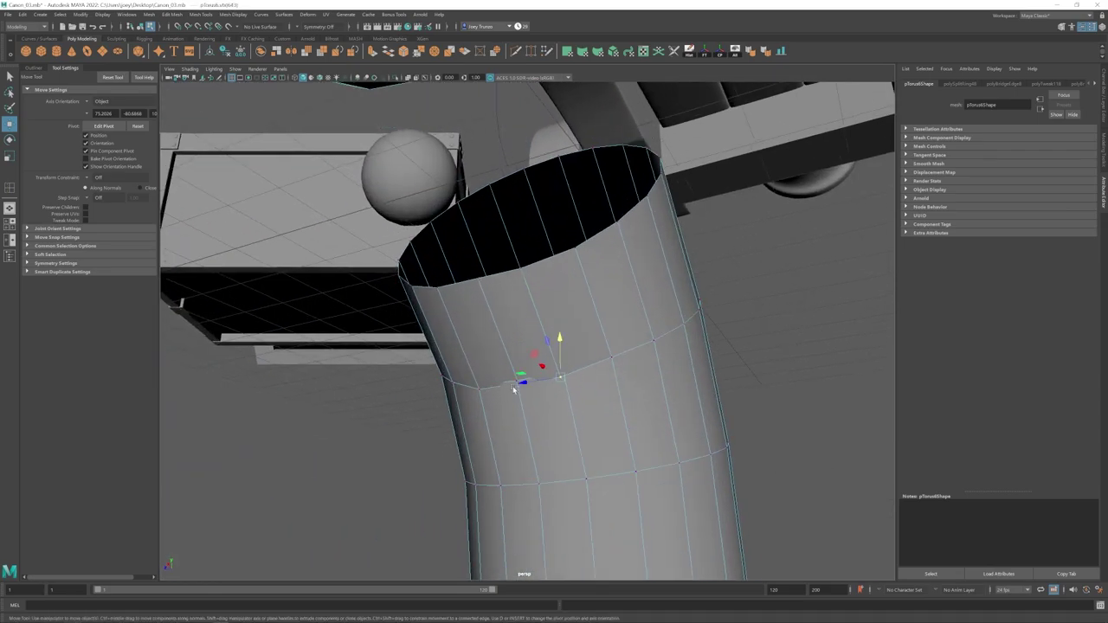
{"action": "mouse_move", "coordinate": [517, 381]}
{"action": "left_mouse_down", "text": "alt"}
{"action": "mouse_move", "coordinate": [525, 391]}
{"action": "mouse_move", "coordinate": [599, 309]}
{"action": "mouse_move", "coordinate": [528, 372]}
{"action": "left_mouse_up", "text": "alt"}
{"action": "right_click_drag", "start_coordinate": [528, 372], "coordinate": [528, 333], "text": "shift"}
{"action": "left_click_drag", "start_coordinate": [552, 367], "coordinate": [554, 374]}
{"action": "left_click_drag", "start_coordinate": [504, 378], "coordinate": [504, 384]}
{"action": "left_click_drag", "start_coordinate": [468, 378], "coordinate": [461, 399]}
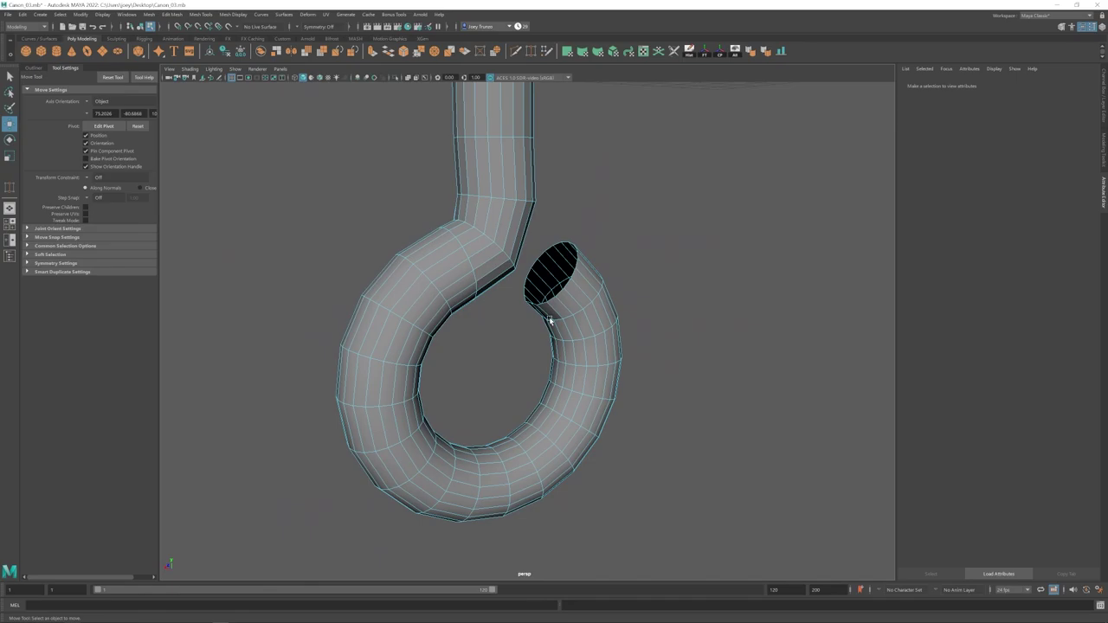
Step: Cap the ring's open free end and bevel its rim edges
{"action": "left_click", "coordinate": [532, 285]}
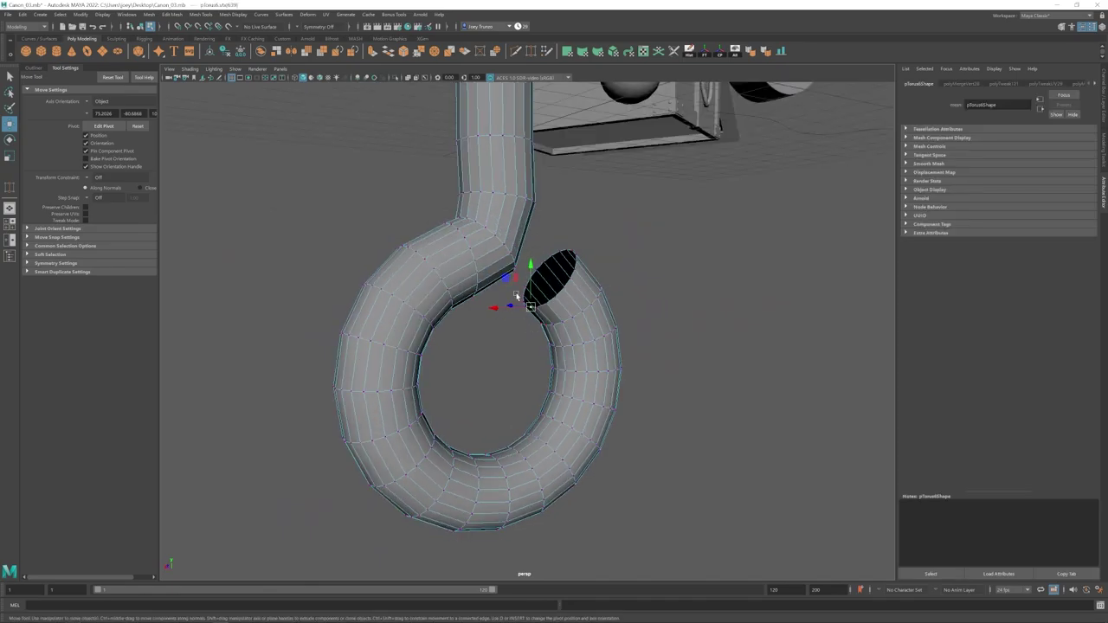
{"action": "left_click_drag", "start_coordinate": [532, 285], "coordinate": [514, 354], "text": "alt"}
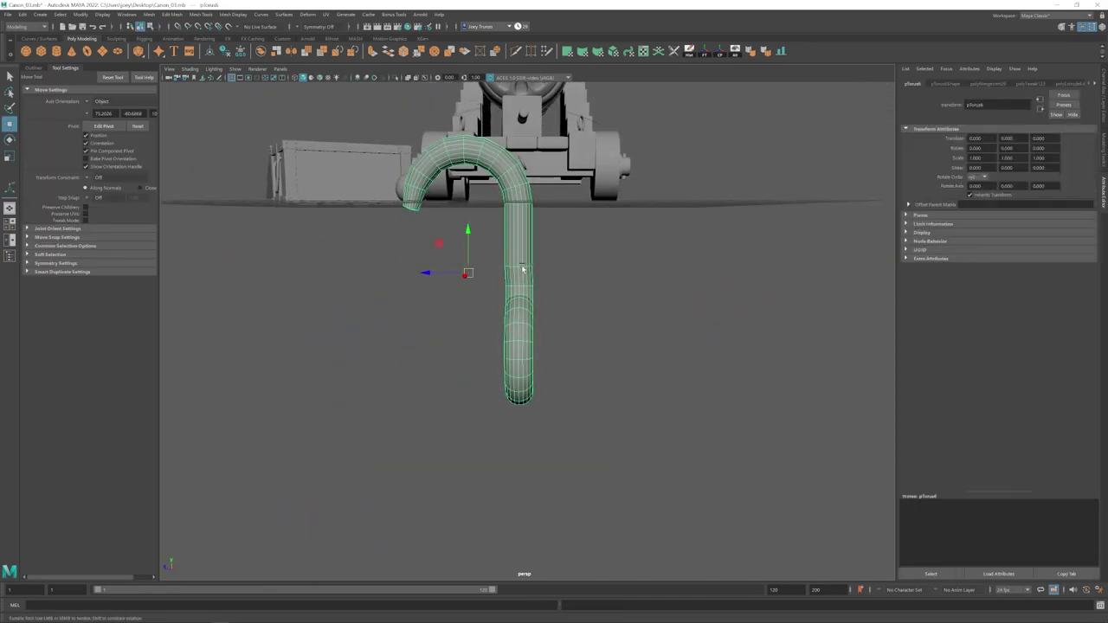
{"action": "key", "text": "F10"}
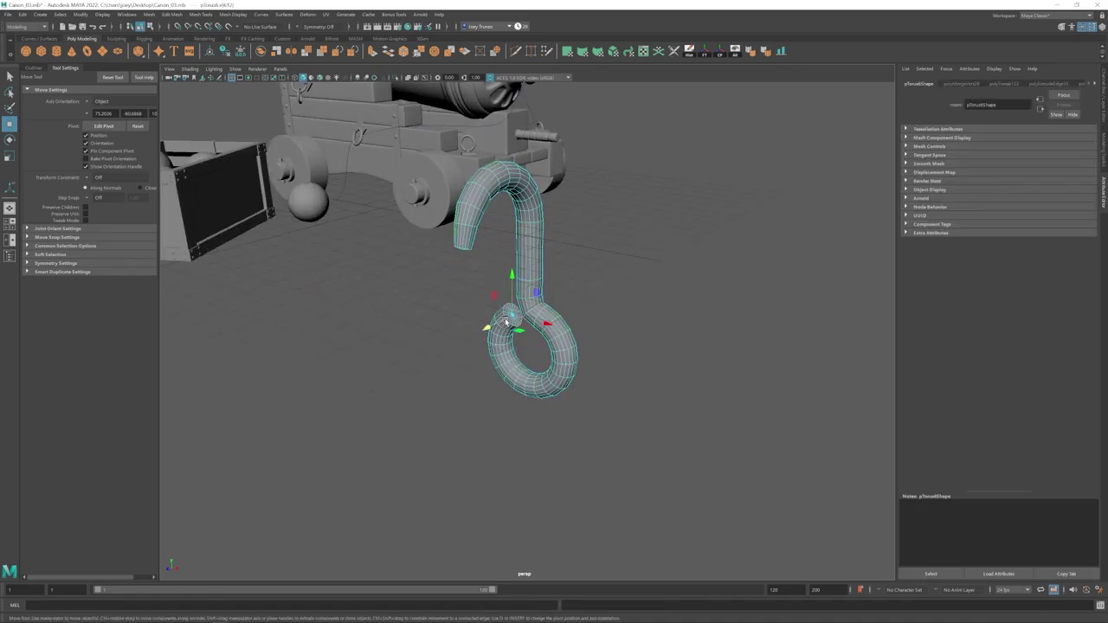
{"action": "key", "text": "ctrl+b"}
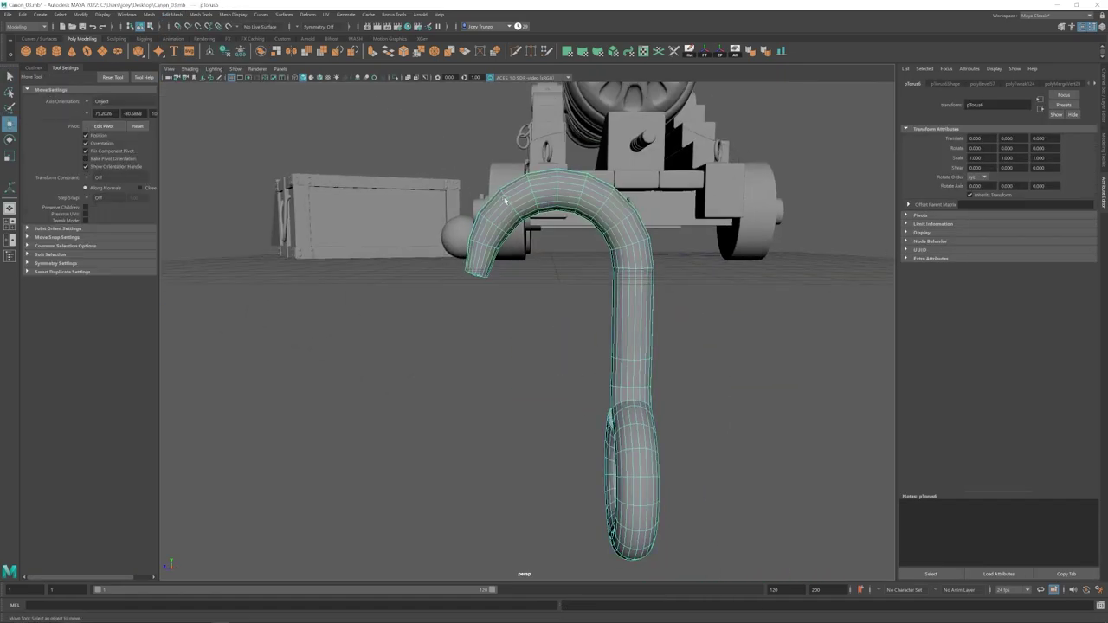
Step: Scale the hook down to 0.106, fit it through the carriage's rear ring and turn on its smooth preview
{"action": "left_click", "coordinate": [488, 234]}
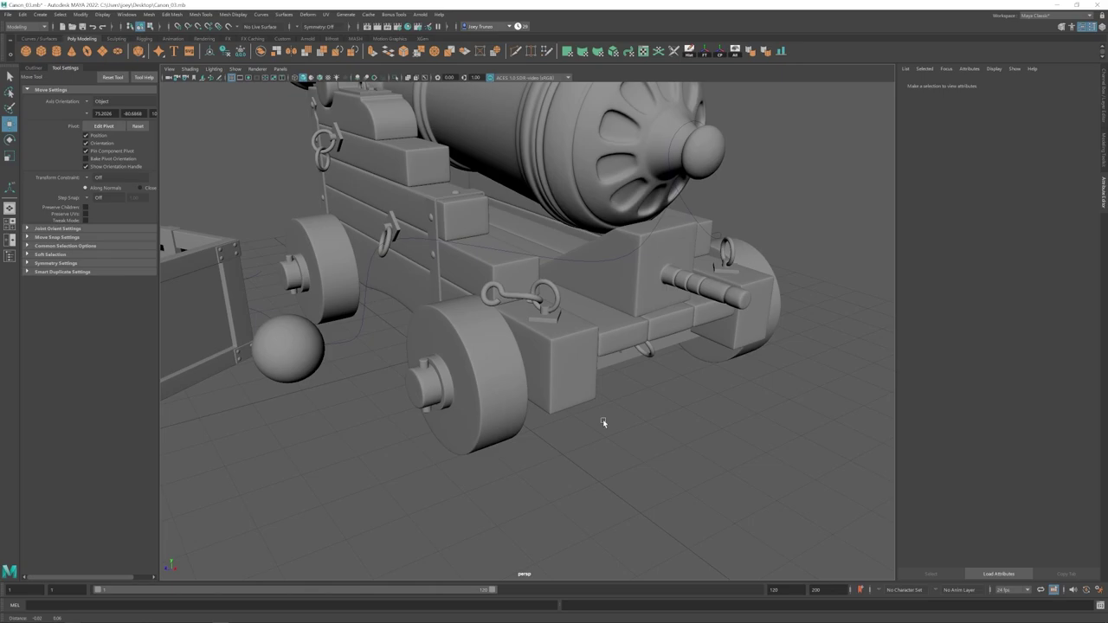
{"action": "left_click", "coordinate": [523, 336]}
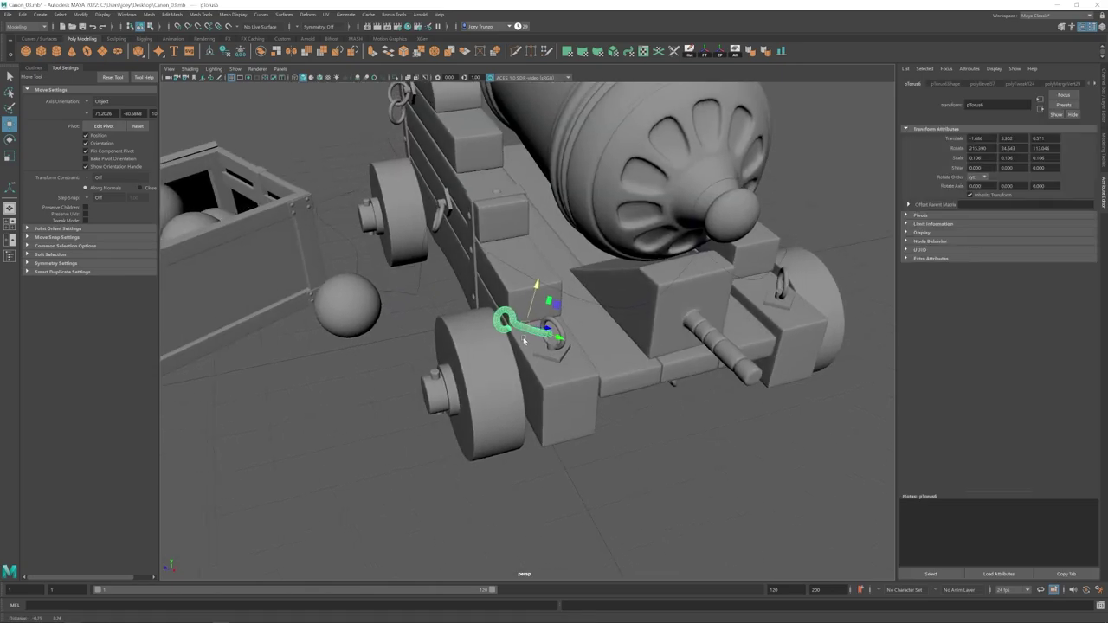
{"action": "scroll", "coordinate": [570, 359], "scroll_direction": "up", "scroll_amount": 5}
{"action": "key", "text": "F9"}
{"action": "scroll", "coordinate": [570, 359], "scroll_direction": "up", "scroll_amount": 3}
{"action": "left_click_drag", "start_coordinate": [542, 307], "coordinate": [482, 327], "text": "alt"}
{"action": "left_click_drag", "start_coordinate": [481, 327], "coordinate": [460, 312], "text": "alt"}
{"action": "key", "text": "F8"}
{"action": "scroll", "coordinate": [460, 312], "scroll_direction": "down", "scroll_amount": 5}
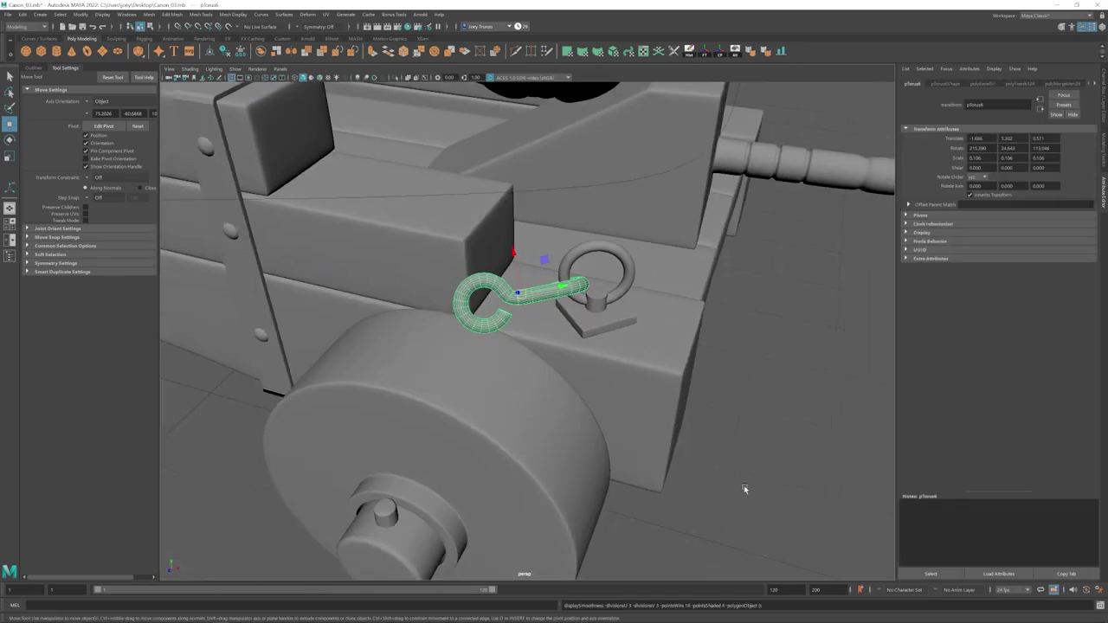
Step: Inspect the hook's fit in the rear ring up close and against the whole cannon
{"action": "left_click", "coordinate": [744, 485]}
{"action": "scroll", "coordinate": [505, 395], "scroll_direction": "down", "scroll_amount": 4}
{"action": "scroll", "coordinate": [555, 364], "scroll_direction": "up", "scroll_amount": 5}
{"action": "left_click", "coordinate": [569, 369]}
{"action": "left_click_drag", "start_coordinate": [506, 396], "coordinate": [539, 413], "text": "alt"}
{"action": "left_click", "coordinate": [171, 15]}
{"action": "left_click", "coordinate": [186, 126]}
{"action": "key", "text": "w"}
{"action": "scroll", "coordinate": [554, 372], "scroll_direction": "down", "scroll_amount": 5}
{"action": "left_click", "coordinate": [524, 396]}
{"action": "scroll", "coordinate": [599, 446], "scroll_direction": "up", "scroll_amount": 5}
{"action": "scroll", "coordinate": [598, 446], "scroll_direction": "down", "scroll_amount": 5}
{"action": "left_click_drag", "start_coordinate": [599, 446], "coordinate": [502, 418], "text": "alt"}
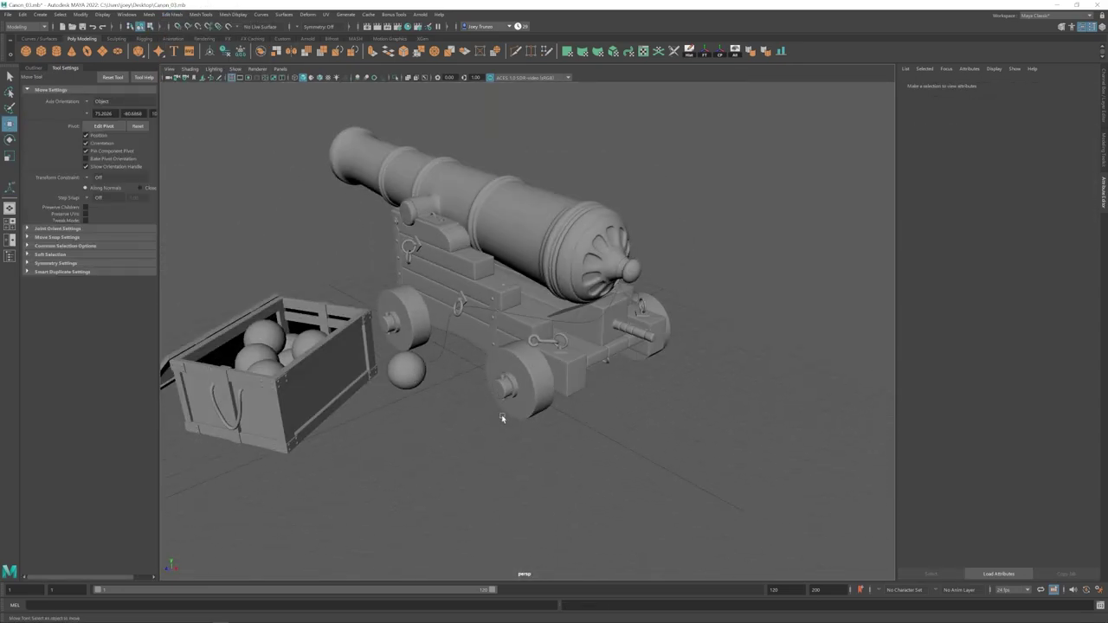
Step: Draw an open teardrop-shaped curve on the ground in front of the rear wheel
{"action": "scroll", "coordinate": [565, 407], "scroll_direction": "up", "scroll_amount": 3}
{"action": "left_click", "coordinate": [40, 14]}
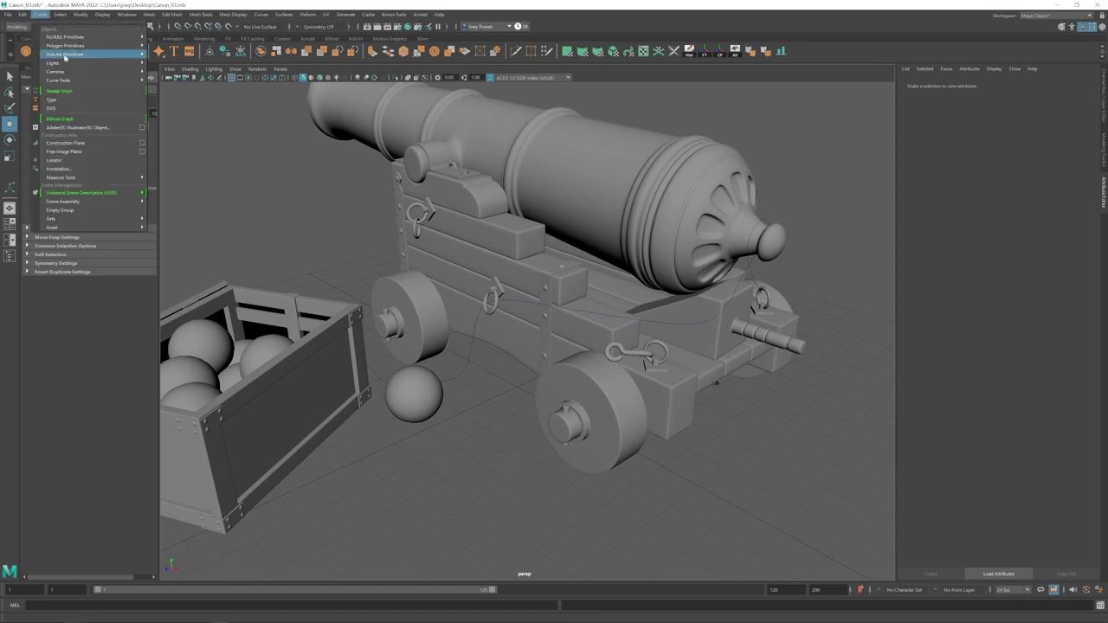
{"action": "mouse_move", "coordinate": [69, 79]}
{"action": "left_click", "coordinate": [173, 86]}
{"action": "left_click_drag", "start_coordinate": [511, 364], "coordinate": [493, 407], "text": "alt"}
{"action": "left_click", "coordinate": [466, 402]}
{"action": "left_click", "coordinate": [564, 461]}
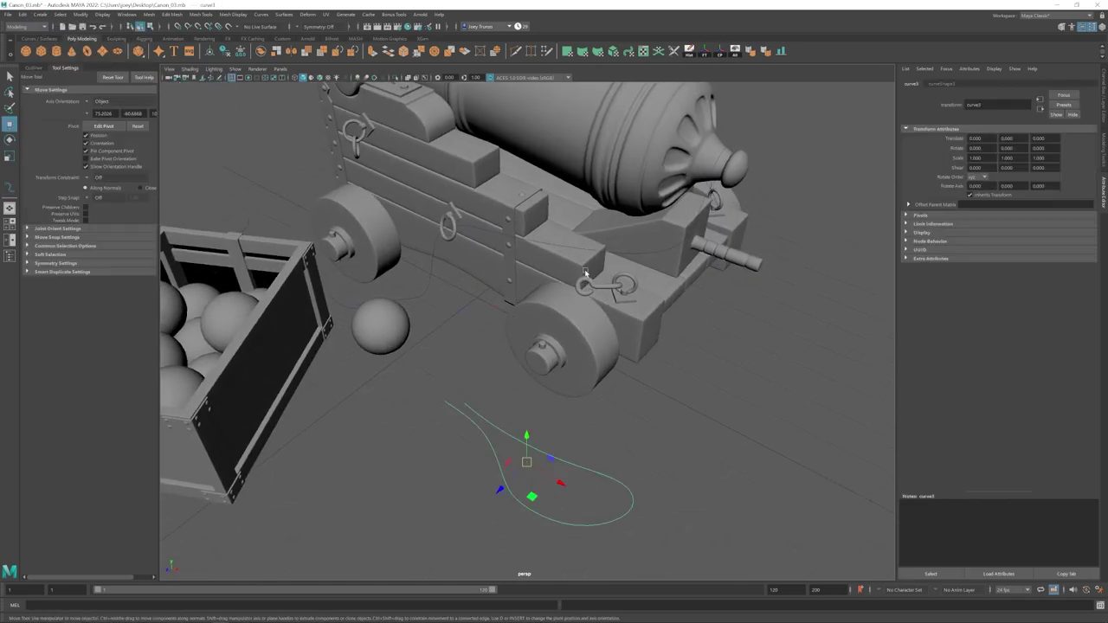
Step: Move the curve to the hook's eye, scale it down and rotate it so the loop meets the eye
{"action": "left_click_drag", "start_coordinate": [526, 462], "coordinate": [597, 285]}
{"action": "left_click_drag", "start_coordinate": [640, 346], "coordinate": [656, 316], "text": "alt"}
{"action": "left_click", "coordinate": [584, 286]}
{"action": "left_click_drag", "start_coordinate": [509, 292], "coordinate": [499, 293]}
{"action": "left_click_drag", "start_coordinate": [519, 312], "coordinate": [528, 359], "text": "alt"}
{"action": "key", "text": "e"}
{"action": "mouse_move", "coordinate": [583, 310]}
{"action": "left_mouse_down"}
{"action": "mouse_move", "coordinate": [617, 318]}
{"action": "mouse_move", "coordinate": [578, 318]}
{"action": "left_mouse_up"}
{"action": "mouse_move", "coordinate": [579, 318]}
{"action": "left_mouse_down", "text": "alt"}
{"action": "mouse_move", "coordinate": [586, 331]}
{"action": "mouse_move", "coordinate": [563, 316]}
{"action": "left_mouse_up", "text": "alt"}
Step: Move the curve's control vertices to shape the loop around the hook's eye
{"action": "right_click_drag", "start_coordinate": [554, 336], "coordinate": [519, 336]}
{"action": "left_click_drag", "start_coordinate": [544, 350], "coordinate": [567, 325]}
{"action": "left_click_drag", "start_coordinate": [567, 324], "coordinate": [584, 389], "text": "alt"}
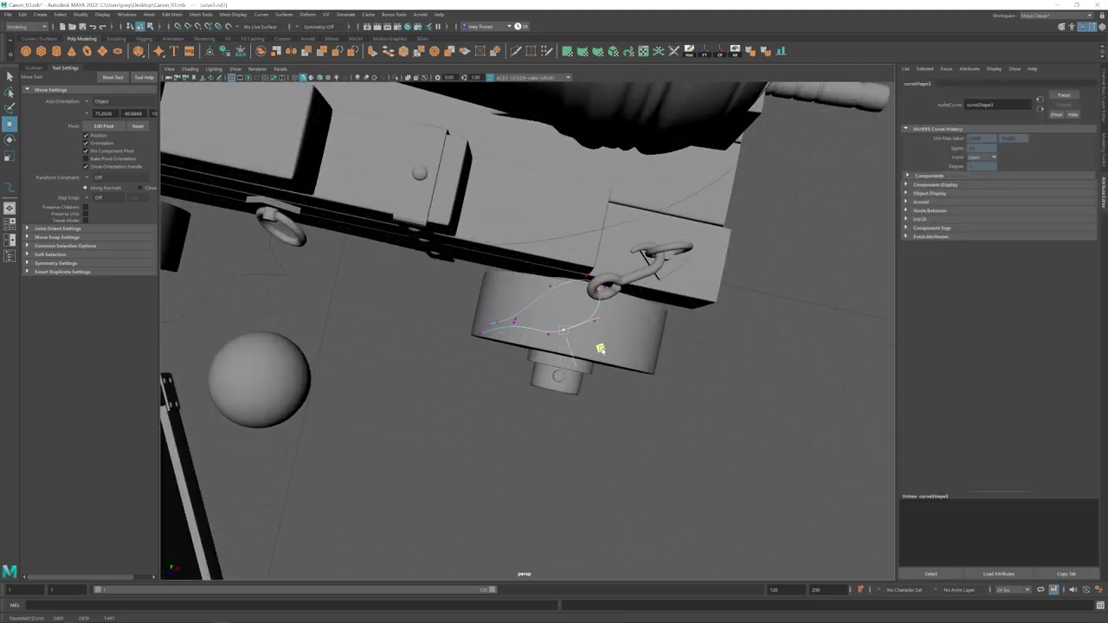
{"action": "left_click_drag", "start_coordinate": [630, 329], "coordinate": [565, 374], "text": "alt"}
{"action": "scroll", "coordinate": [549, 326], "scroll_direction": "up", "scroll_amount": 2}
{"action": "left_click_drag", "start_coordinate": [576, 338], "coordinate": [563, 327]}
{"action": "left_click_drag", "start_coordinate": [562, 327], "coordinate": [531, 364], "text": "alt"}
Step: Undo the last control vertex changes and delete the surplus control vertices from the curve
{"action": "left_click", "coordinate": [544, 452]}
{"action": "key", "text": "ctrl+z"}
{"action": "left_click_drag", "start_coordinate": [527, 434], "coordinate": [552, 420]}
{"action": "left_click", "coordinate": [531, 452]}
{"action": "key", "text": "ctrl+z"}
{"action": "key", "text": "Delete"}
Step: Reposition the remaining control vertices so the curve threads through the hook's eye and runs above the wheel
{"action": "left_click_drag", "start_coordinate": [565, 409], "coordinate": [618, 362]}
{"action": "left_click_drag", "start_coordinate": [561, 275], "coordinate": [535, 336]}
{"action": "left_click_drag", "start_coordinate": [590, 305], "coordinate": [507, 304]}
{"action": "left_click_drag", "start_coordinate": [563, 327], "coordinate": [581, 346]}
{"action": "left_click_drag", "start_coordinate": [571, 297], "coordinate": [571, 307]}
{"action": "left_click_drag", "start_coordinate": [571, 307], "coordinate": [494, 324], "text": "alt"}
{"action": "left_click_drag", "start_coordinate": [459, 281], "coordinate": [498, 272]}
Step: Rotate and lower the curve's end control vertices so both strands droop over the rear wheel
{"action": "key", "text": "e"}
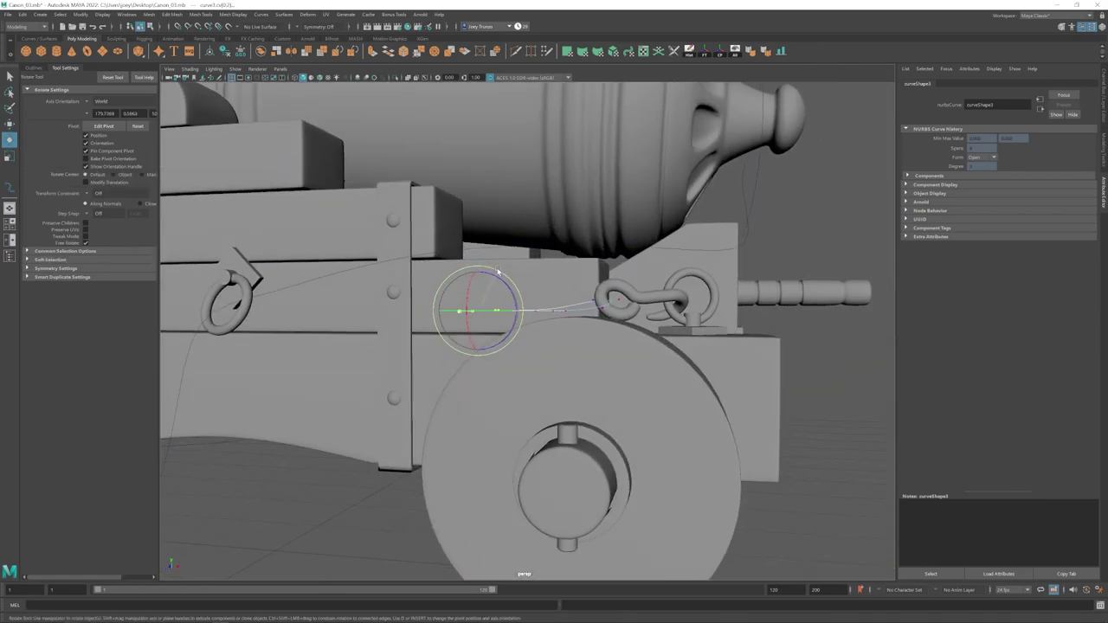
{"action": "mouse_move", "coordinate": [563, 298]}
{"action": "left_mouse_down", "text": "alt"}
{"action": "mouse_move", "coordinate": [520, 316]}
{"action": "mouse_move", "coordinate": [673, 303]}
{"action": "mouse_move", "coordinate": [554, 312]}
{"action": "left_mouse_up", "text": "alt"}
{"action": "left_click_drag", "start_coordinate": [468, 317], "coordinate": [511, 299]}
{"action": "key", "text": "e"}
{"action": "left_click_drag", "start_coordinate": [524, 311], "coordinate": [532, 336]}
{"action": "key", "text": "w"}
{"action": "scroll", "coordinate": [511, 329], "scroll_direction": "down", "scroll_amount": 5}
{"action": "key", "text": "ctrl+z"}
{"action": "left_click_drag", "start_coordinate": [532, 336], "coordinate": [502, 389]}
{"action": "scroll", "coordinate": [502, 389], "scroll_direction": "up", "scroll_amount": 6}
{"action": "scroll", "coordinate": [479, 379], "scroll_direction": "down", "scroll_amount": 4}
{"action": "left_click", "coordinate": [479, 379]}
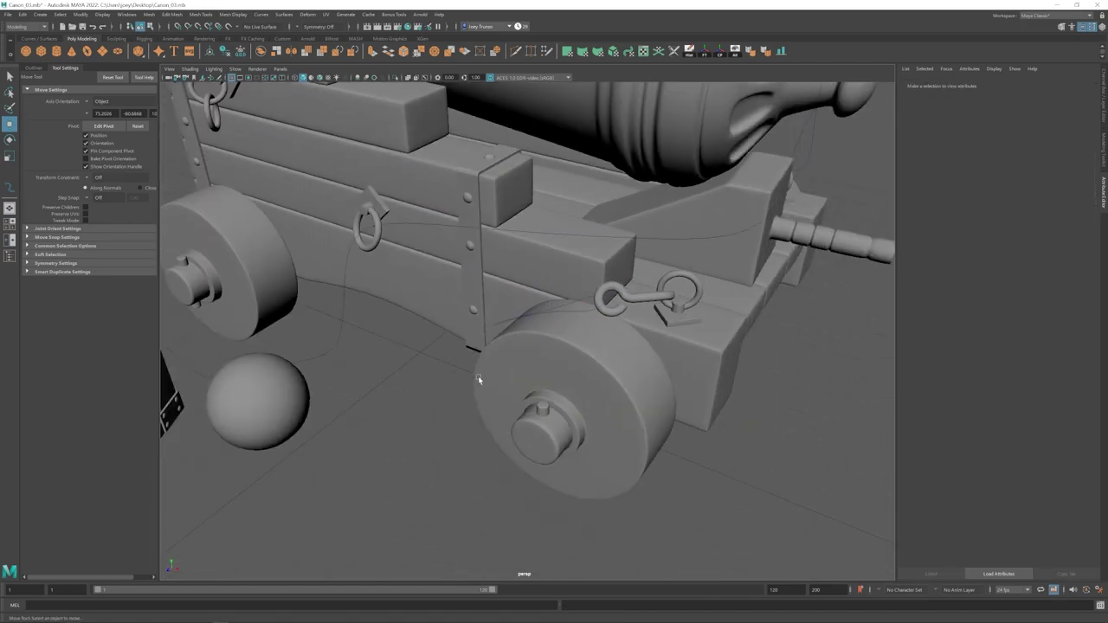
Step: Create a sweep mesh along the curve with a scale profile of 0.063 and a precision of 100
{"action": "left_click", "coordinate": [552, 316]}
{"action": "left_click", "coordinate": [40, 15]}
{"action": "left_click", "coordinate": [63, 91]}
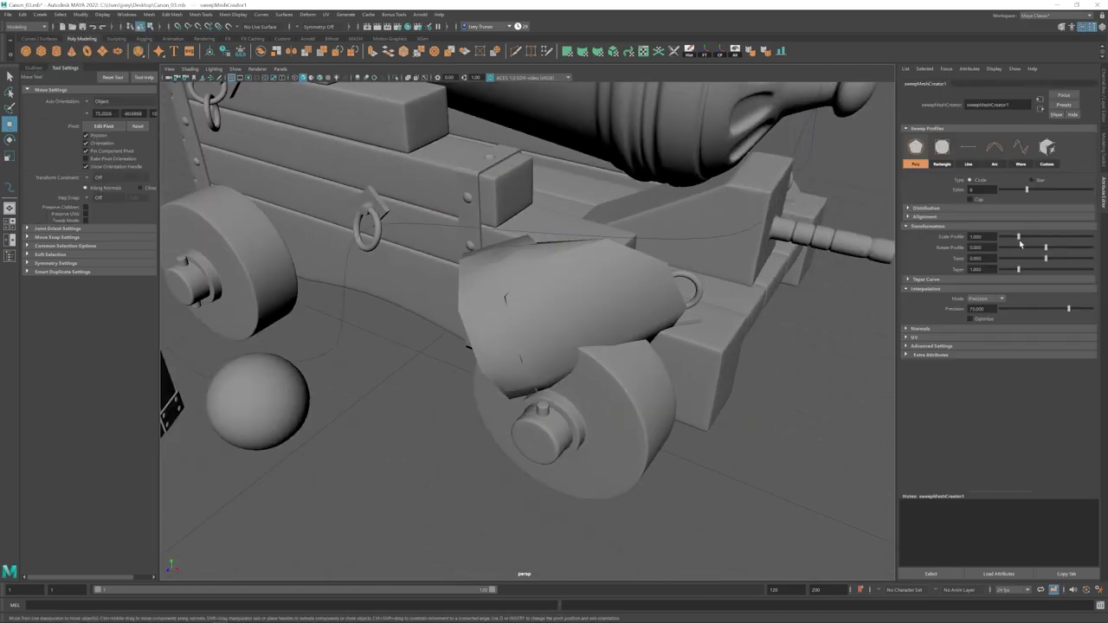
{"action": "left_click_drag", "start_coordinate": [598, 264], "coordinate": [594, 346], "text": "alt"}
{"action": "scroll", "coordinate": [603, 292], "scroll_direction": "up", "scroll_amount": 4}
Step: Fine-tune the profile settings of the rope's sweep mesh and check the rope against the whole cannon
{"action": "left_click", "coordinate": [611, 299]}
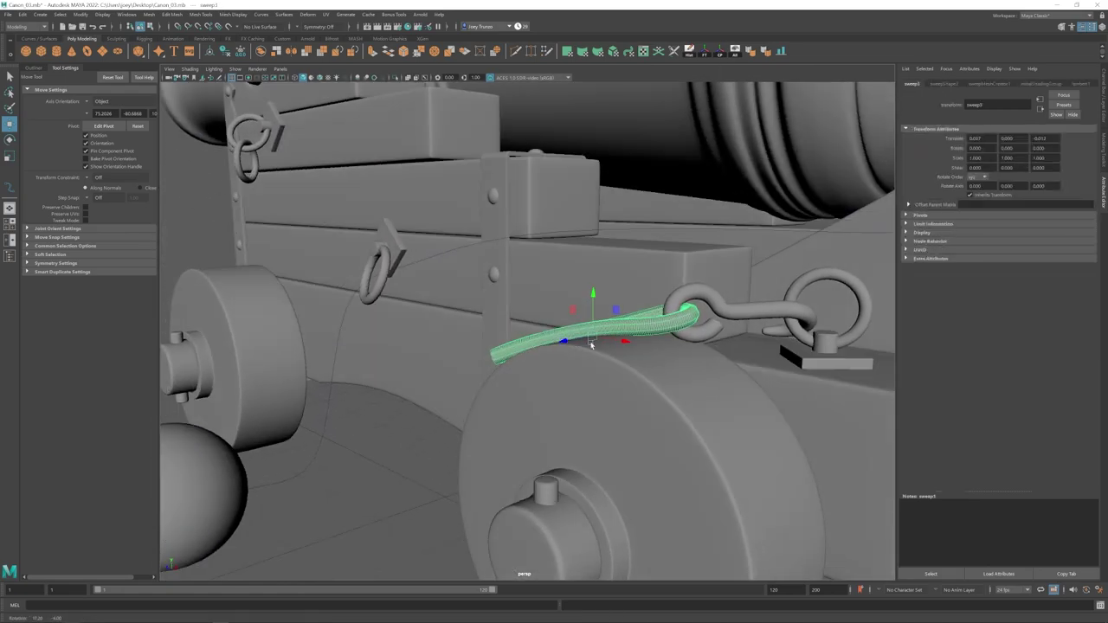
{"action": "scroll", "coordinate": [594, 345], "scroll_direction": "down", "scroll_amount": 6}
{"action": "left_click", "coordinate": [528, 399]}
{"action": "mouse_move", "coordinate": [528, 398]}
{"action": "left_mouse_down", "text": "alt"}
{"action": "mouse_move", "coordinate": [514, 407]}
{"action": "mouse_move", "coordinate": [523, 393]}
{"action": "left_mouse_up", "text": "alt"}
{"action": "right_click_drag", "start_coordinate": [523, 393], "coordinate": [687, 361], "text": "alt"}
{"action": "left_click", "coordinate": [686, 323]}
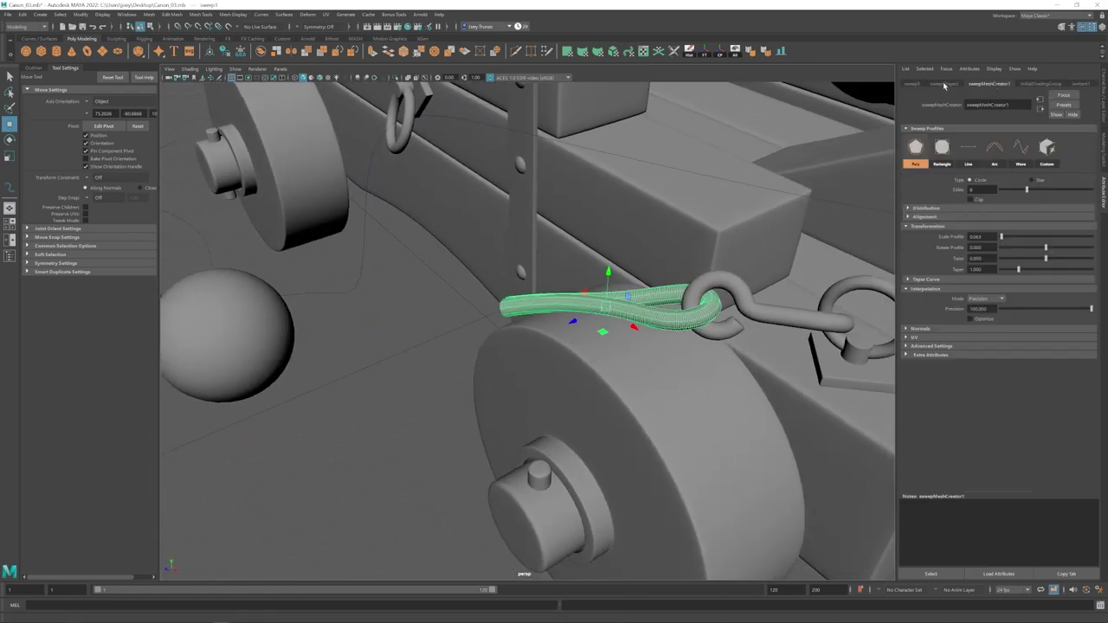
{"action": "key", "text": "BackSpace"}
{"action": "type", "text": "5"}
{"action": "key", "text": "Return"}
{"action": "scroll", "coordinate": [520, 364], "scroll_direction": "down", "scroll_amount": 6}
{"action": "left_click", "coordinate": [490, 407]}
{"action": "left_click_drag", "start_coordinate": [490, 381], "coordinate": [500, 362], "text": "alt"}
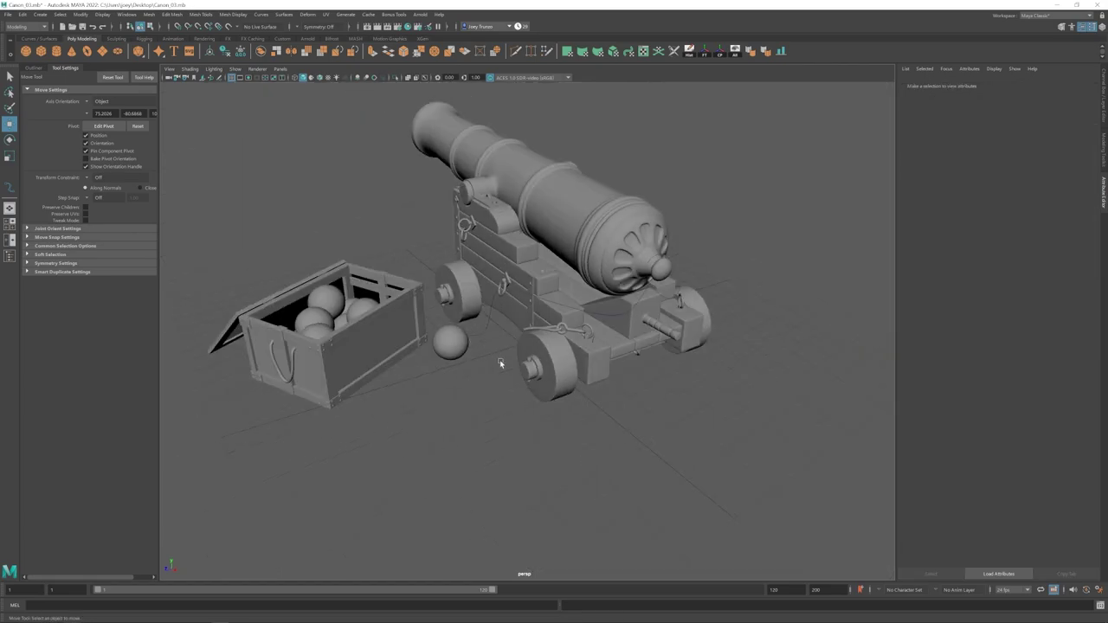
Step: Create a torus, place it on the rope above the rear wheel, then shrink and rotate it around both strands
{"action": "scroll", "coordinate": [500, 362], "scroll_direction": "up", "scroll_amount": 6}
{"action": "left_click", "coordinate": [606, 319]}
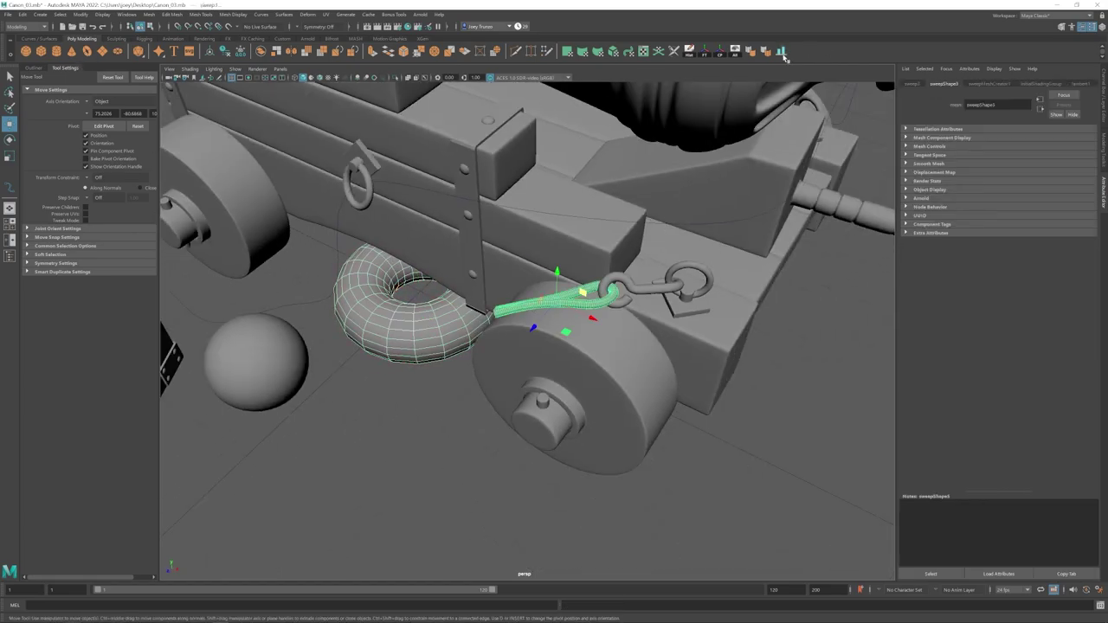
{"action": "key", "text": "r"}
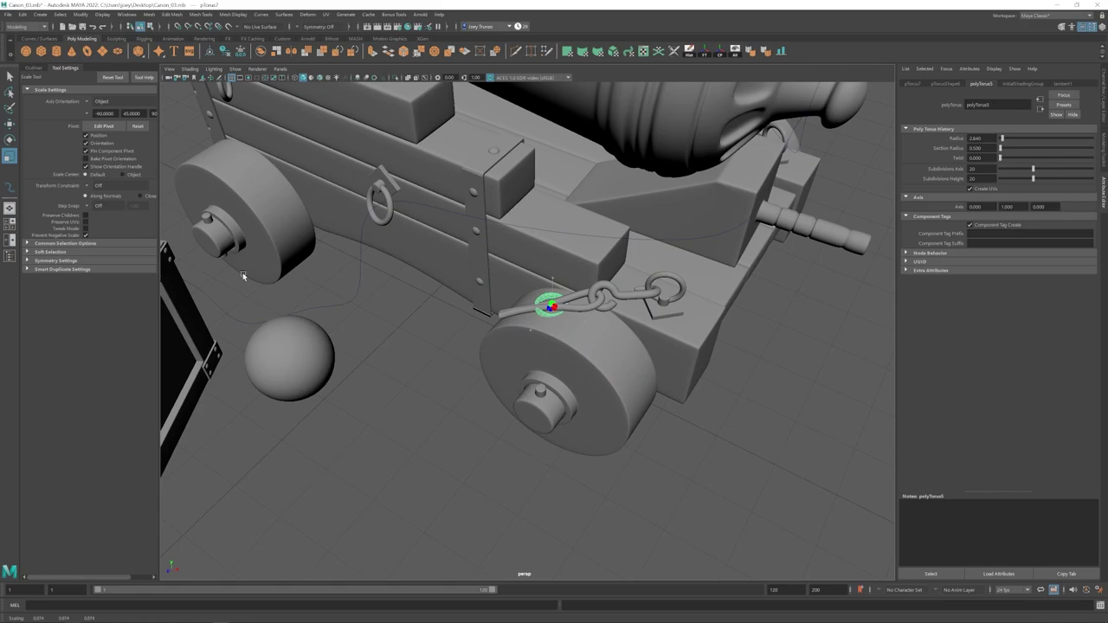
{"action": "scroll", "coordinate": [566, 252], "scroll_direction": "up", "scroll_amount": 6}
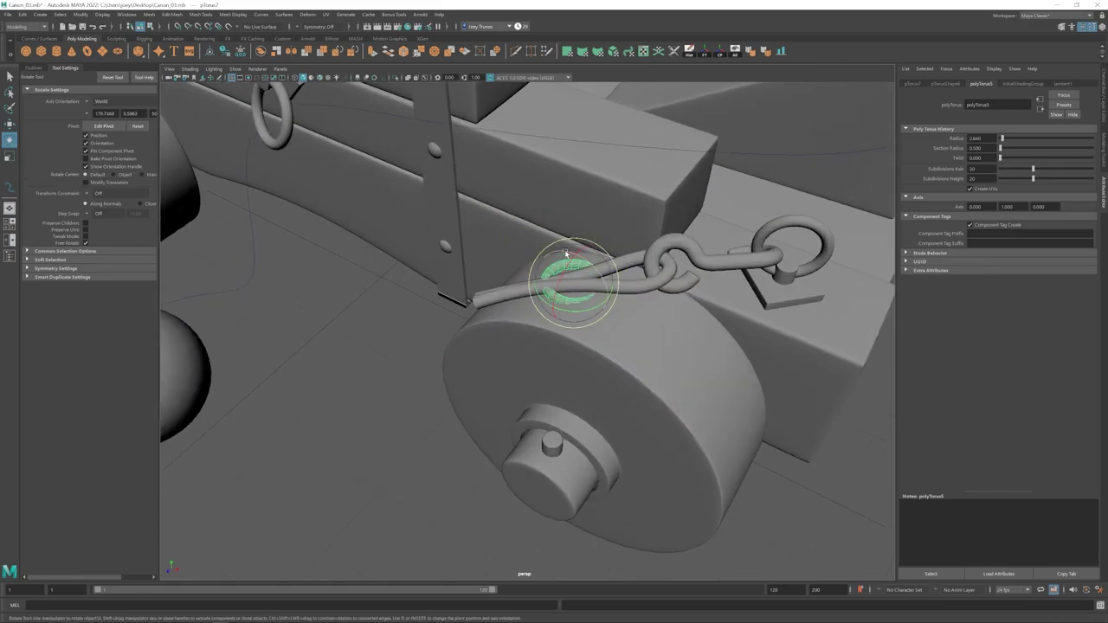
{"action": "left_click_drag", "start_coordinate": [587, 262], "coordinate": [554, 346], "text": "alt"}
{"action": "key", "text": "r"}
{"action": "left_click", "coordinate": [560, 338]}
{"action": "key", "text": "w"}
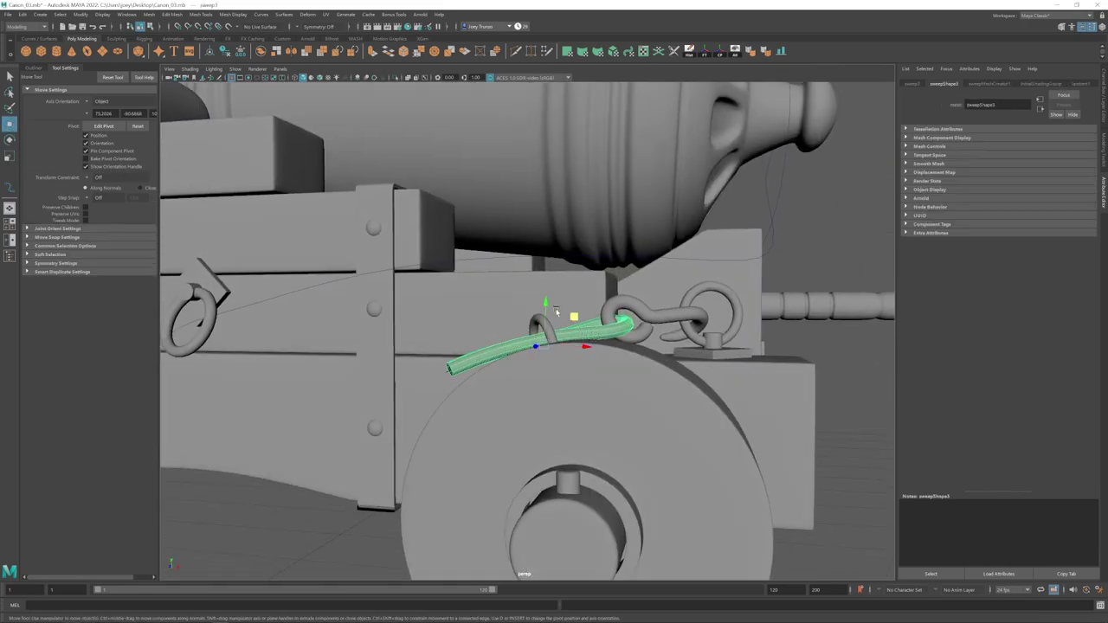
Step: Refine the torus's position, scale and radius so it wraps snugly around both rope strands
{"action": "left_click_drag", "start_coordinate": [546, 303], "coordinate": [546, 309]}
{"action": "left_click_drag", "start_coordinate": [546, 308], "coordinate": [554, 334], "text": "alt"}
{"action": "key", "text": "w"}
{"action": "key", "text": "r"}
{"action": "left_click", "coordinate": [981, 84]}
{"action": "left_click_drag", "start_coordinate": [1000, 138], "coordinate": [1002, 138]}
{"action": "left_click_drag", "start_coordinate": [554, 334], "coordinate": [559, 338], "text": "alt"}
{"action": "left_click_drag", "start_coordinate": [559, 338], "coordinate": [492, 337], "text": "alt"}
Step: Duplicate the torus along the rope into a row of ten tightly packed coils
{"action": "middle_click_drag", "start_coordinate": [527, 337], "coordinate": [578, 311], "text": "alt"}
{"action": "mouse_move", "coordinate": [639, 346]}
{"action": "left_mouse_down", "text": "alt"}
{"action": "mouse_move", "coordinate": [630, 298]}
{"action": "mouse_move", "coordinate": [642, 327]}
{"action": "left_mouse_up", "text": "alt"}
{"action": "key", "text": "w"}
{"action": "key", "text": "ctrl+d"}
{"action": "left_click_drag", "start_coordinate": [641, 323], "coordinate": [647, 276]}
{"action": "left_click_drag", "start_coordinate": [579, 349], "coordinate": [581, 355]}
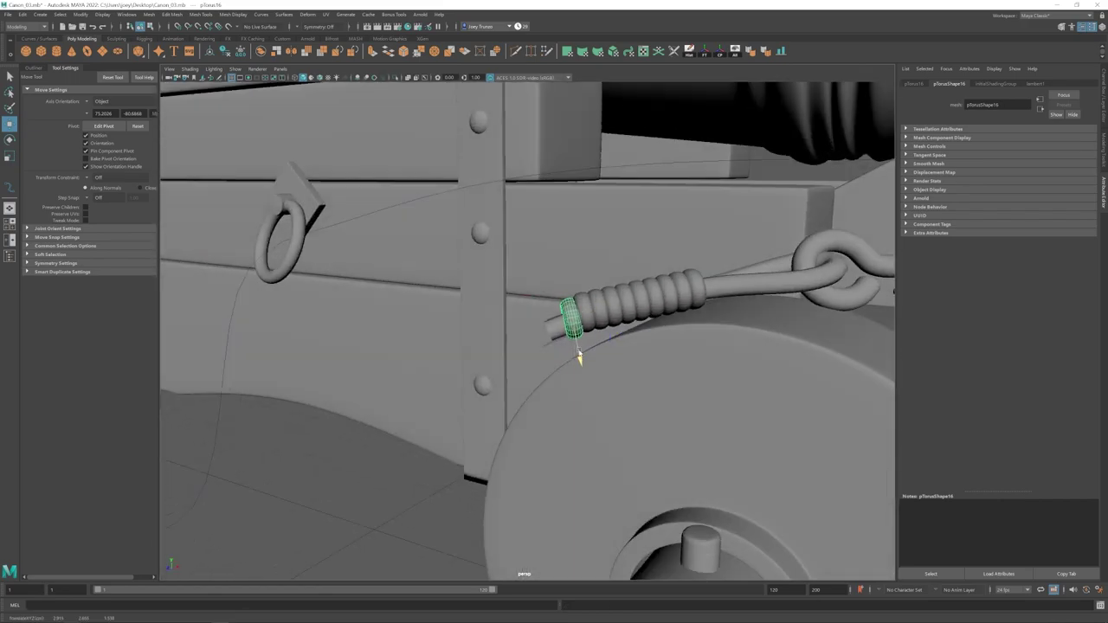
Step: Rotate and shift individual coils at the loose end so they follow the droop of the rope
{"action": "key", "text": "e"}
{"action": "left_click_drag", "start_coordinate": [590, 278], "coordinate": [582, 277]}
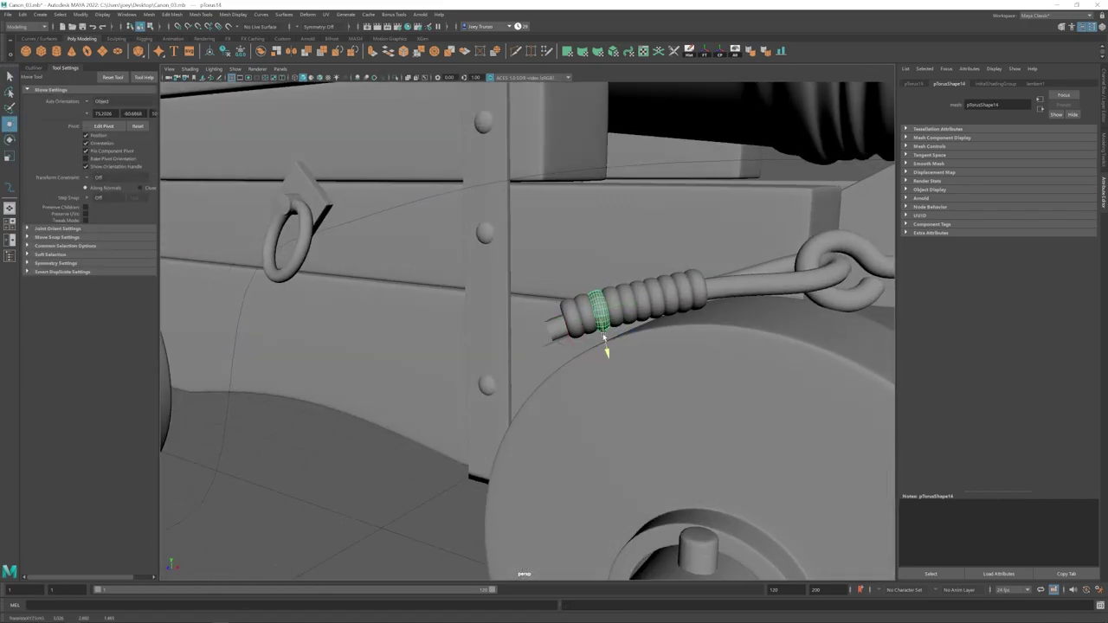
{"action": "right_click_drag", "start_coordinate": [605, 336], "coordinate": [520, 380], "text": "alt"}
{"action": "left_click", "coordinate": [518, 391]}
{"action": "left_click_drag", "start_coordinate": [518, 391], "coordinate": [531, 355], "text": "alt"}
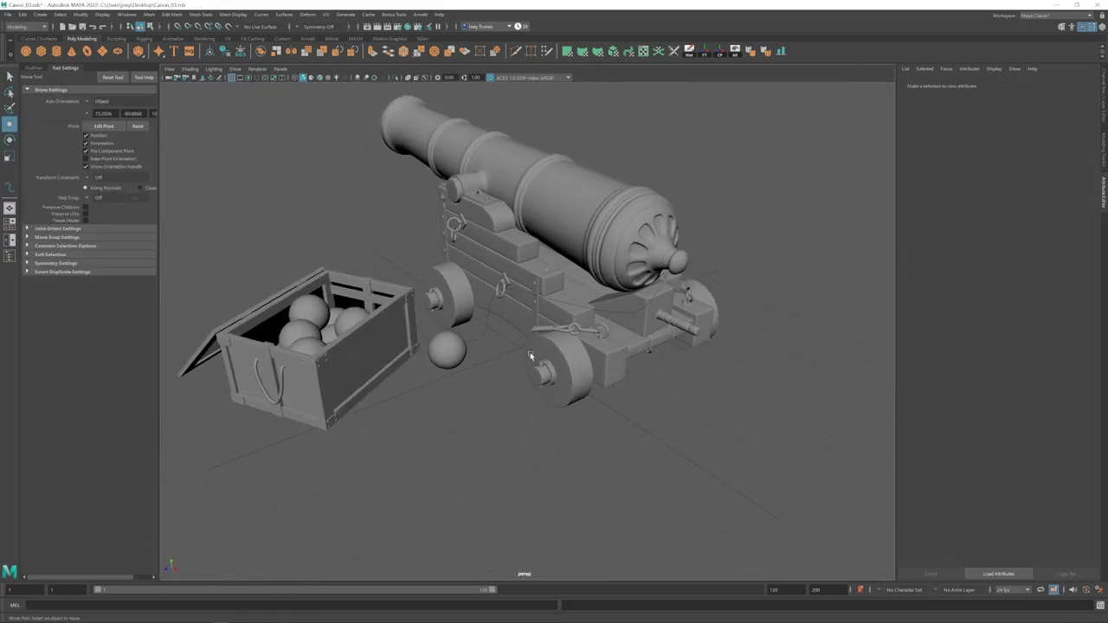
Step: Group the coil tori with the swept rope and center the group's pivot
{"action": "right_click_drag", "start_coordinate": [530, 355], "coordinate": [583, 315], "text": "alt"}
{"action": "left_click", "coordinate": [32, 68]}
{"action": "scroll", "coordinate": [60, 549], "scroll_direction": "down", "scroll_amount": 5}
{"action": "left_click", "coordinate": [59, 547]}
{"action": "left_click", "coordinate": [56, 461], "text": "shift"}
{"action": "key", "text": "ctrl+g"}
{"action": "left_click", "coordinate": [720, 52]}
Step: Scale the rope group to 1.074, then rotate and move it so the loop hangs in the hook's eye above the wheel
{"action": "key", "text": "r"}
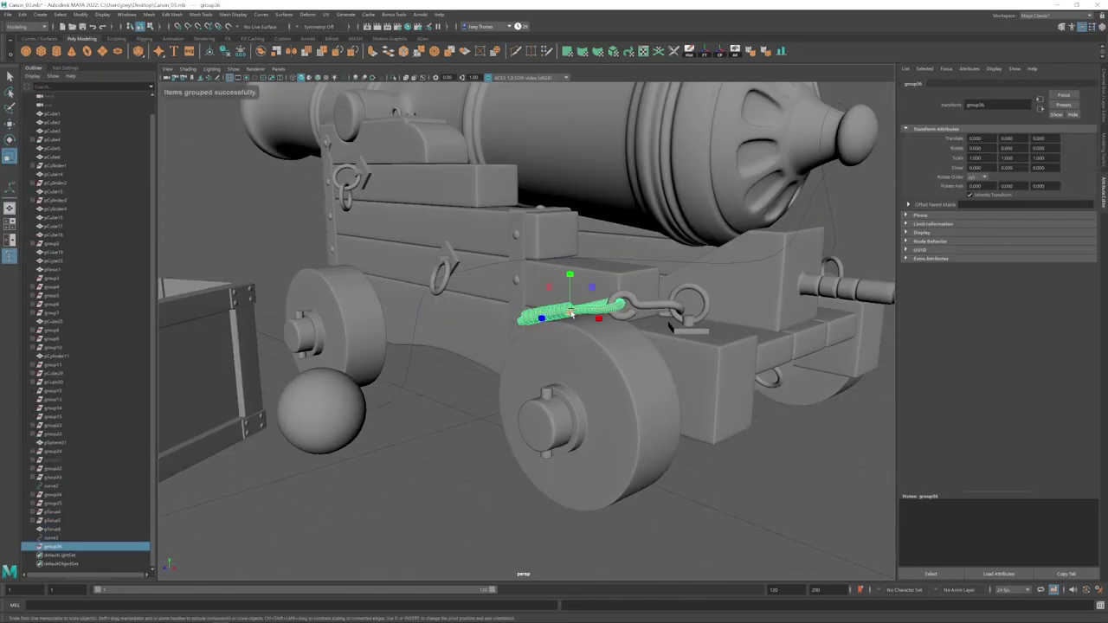
{"action": "left_click_drag", "start_coordinate": [571, 315], "coordinate": [537, 329], "text": "alt"}
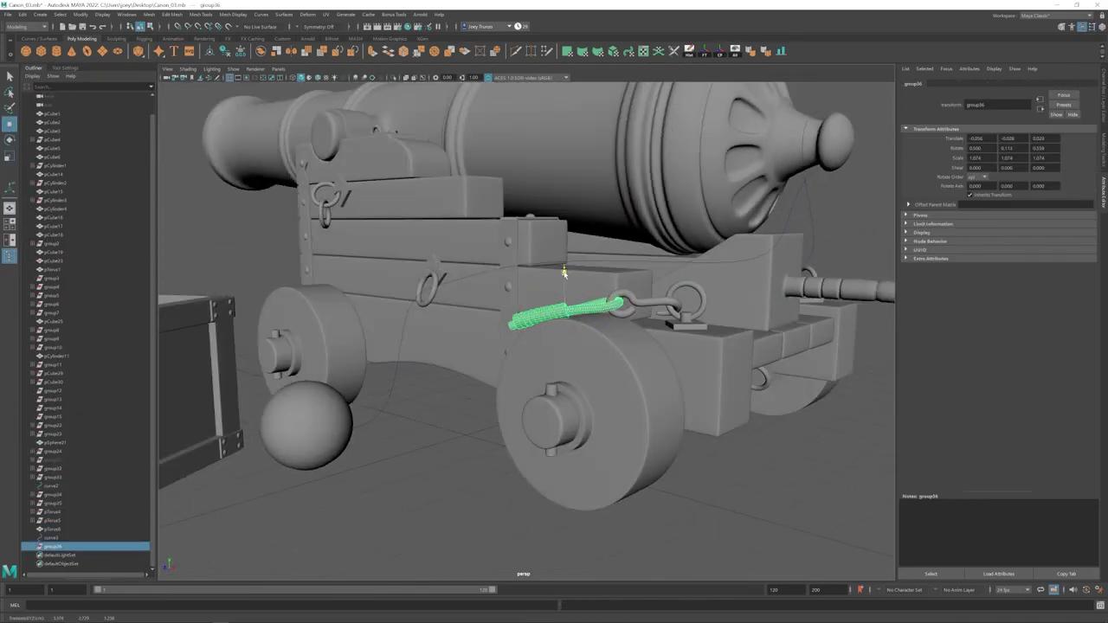
{"action": "mouse_move", "coordinate": [565, 275]}
{"action": "left_mouse_down", "text": "alt"}
{"action": "mouse_move", "coordinate": [511, 299]}
{"action": "mouse_move", "coordinate": [576, 277]}
{"action": "mouse_move", "coordinate": [564, 290]}
{"action": "left_mouse_up", "text": "alt"}
{"action": "key", "text": "e"}
{"action": "key", "text": "w"}
{"action": "left_click", "coordinate": [433, 415]}
{"action": "right_click_drag", "start_coordinate": [484, 346], "coordinate": [433, 347], "text": "alt"}
{"action": "left_click_drag", "start_coordinate": [433, 346], "coordinate": [608, 399], "text": "alt"}
{"action": "scroll", "coordinate": [608, 399], "scroll_direction": "up", "scroll_amount": 5}
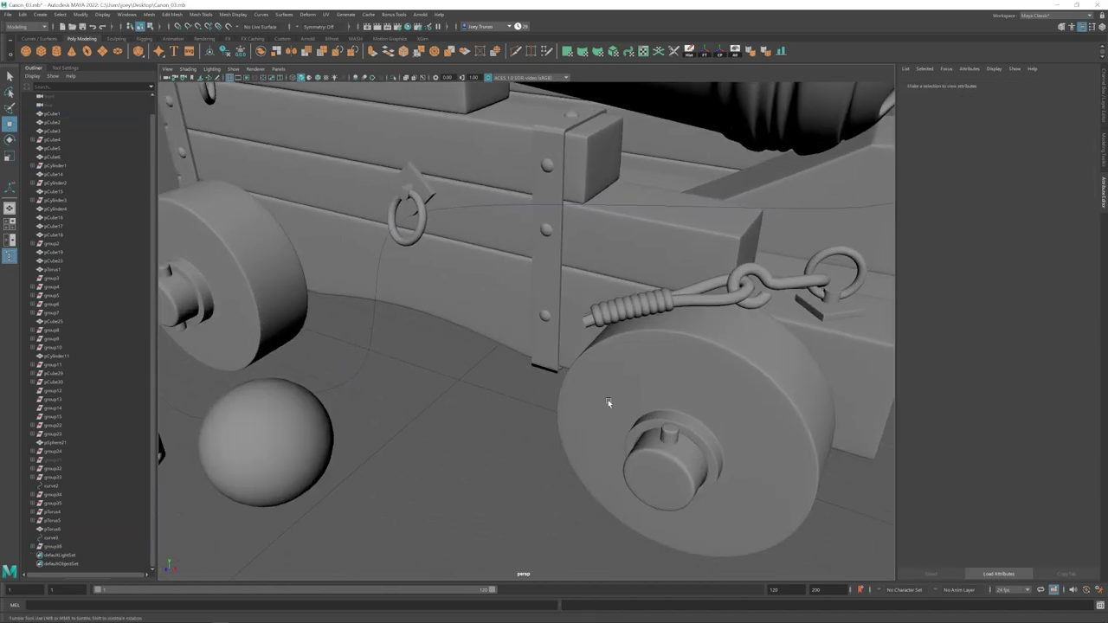
Step: Delete the rope mesh's construction history and clear the loose end protruding beyond the coils
{"action": "scroll", "coordinate": [607, 397], "scroll_direction": "down", "scroll_amount": 5}
{"action": "double_click", "coordinate": [10, 123]}
{"action": "left_click", "coordinate": [34, 69]}
{"action": "left_click", "coordinate": [57, 538]}
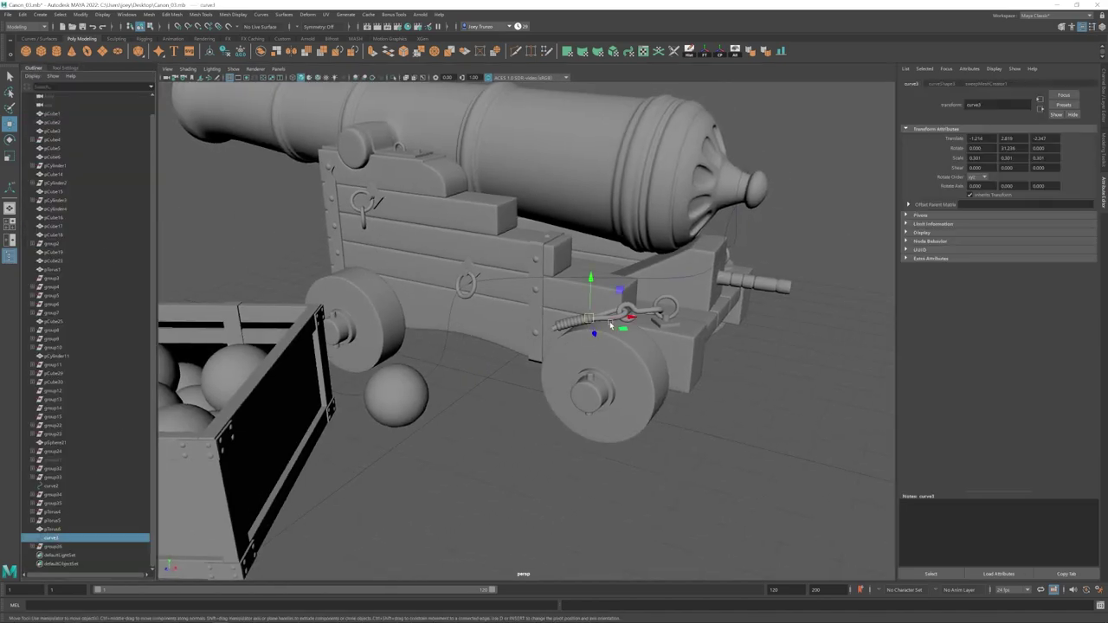
{"action": "right_click_drag", "start_coordinate": [613, 311], "coordinate": [829, 497], "text": "alt"}
{"action": "left_click_drag", "start_coordinate": [829, 497], "coordinate": [779, 528], "text": "alt"}
{"action": "key", "text": "F8"}
{"action": "left_click_drag", "start_coordinate": [475, 195], "coordinate": [675, 408]}
{"action": "key", "text": "F8"}
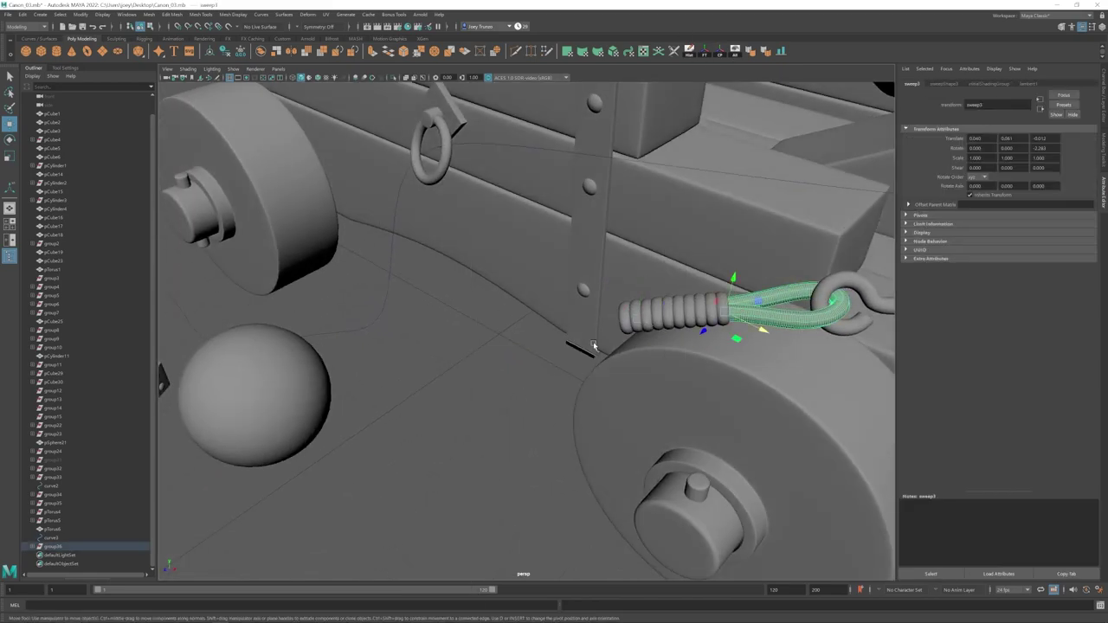
Step: Move the original rope curve out of the loop to the free end of the coils
{"action": "left_click", "coordinate": [52, 537]}
{"action": "left_click_drag", "start_coordinate": [520, 372], "coordinate": [507, 347], "text": "alt"}
{"action": "left_click", "coordinate": [393, 78]}
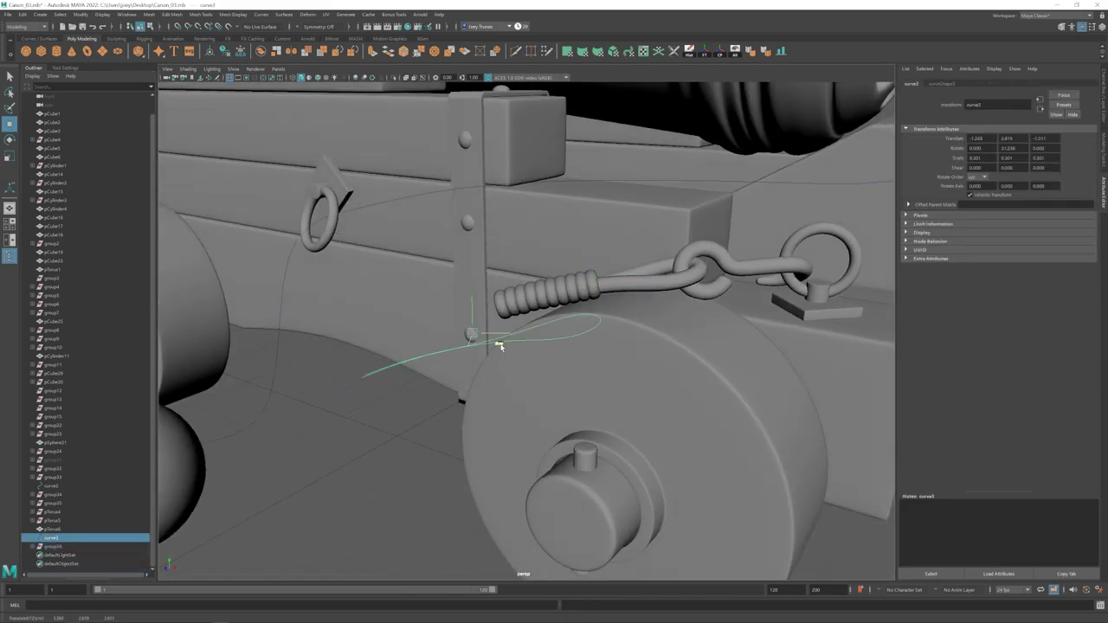
{"action": "left_click_drag", "start_coordinate": [494, 346], "coordinate": [482, 288], "text": "alt"}
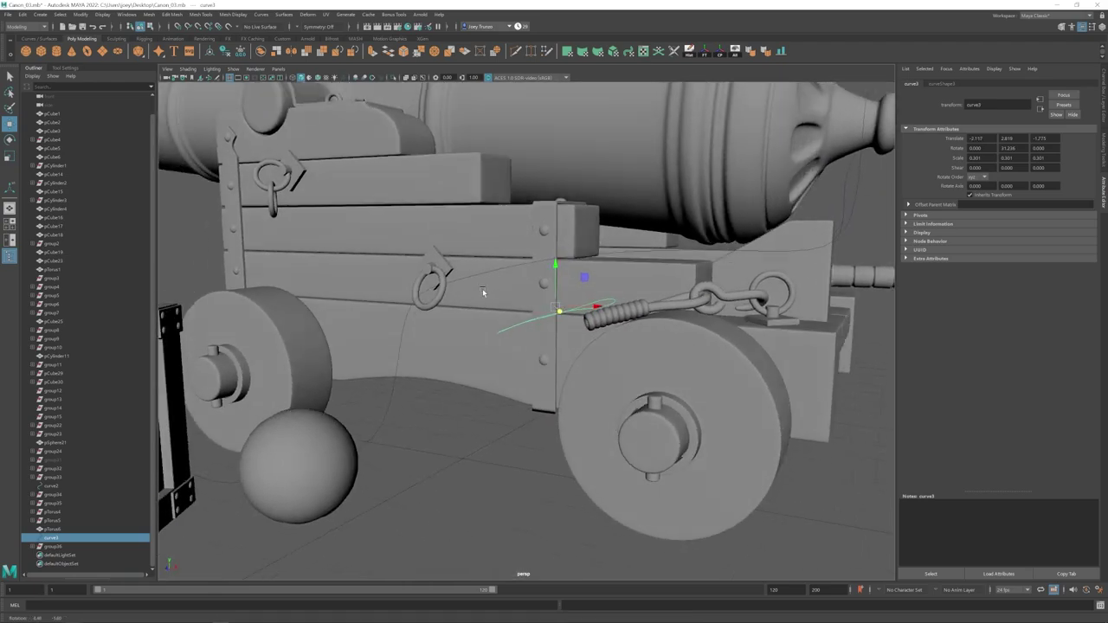
{"action": "scroll", "coordinate": [519, 312], "scroll_direction": "up", "scroll_amount": 3}
{"action": "right_click_drag", "start_coordinate": [555, 337], "coordinate": [419, 372], "text": "alt"}
{"action": "left_click_drag", "start_coordinate": [418, 372], "coordinate": [450, 433], "text": "alt"}
{"action": "right_click_drag", "start_coordinate": [450, 433], "coordinate": [593, 399], "text": "alt"}
Step: Rotate and move the control vertices of one strand to unfold the looped curve into a single strand
{"action": "key", "text": "F8"}
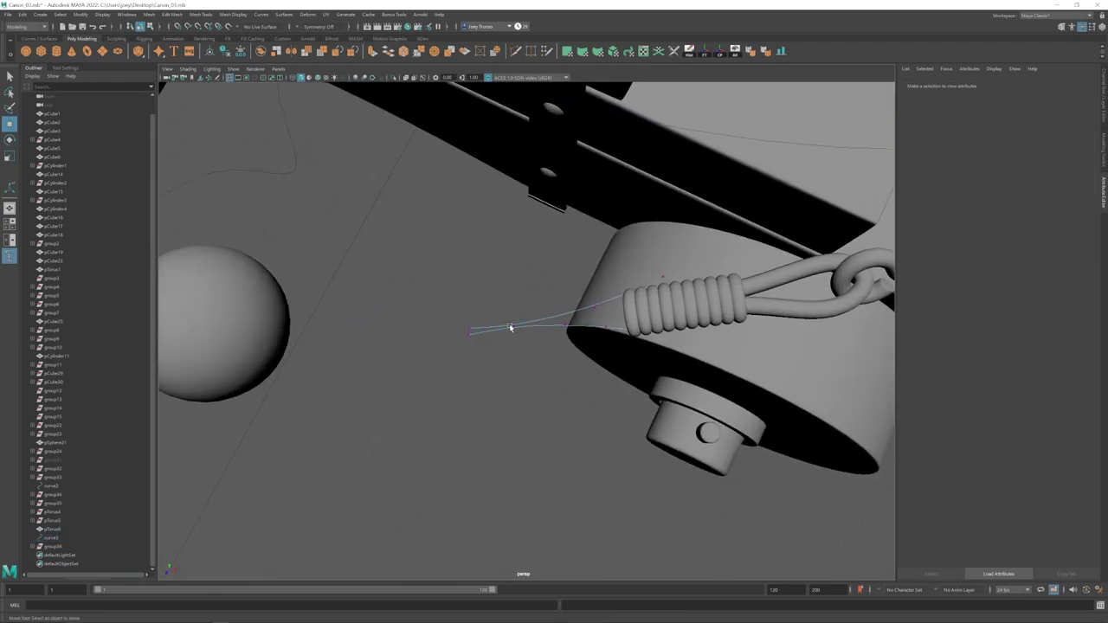
{"action": "left_click", "coordinate": [511, 327]}
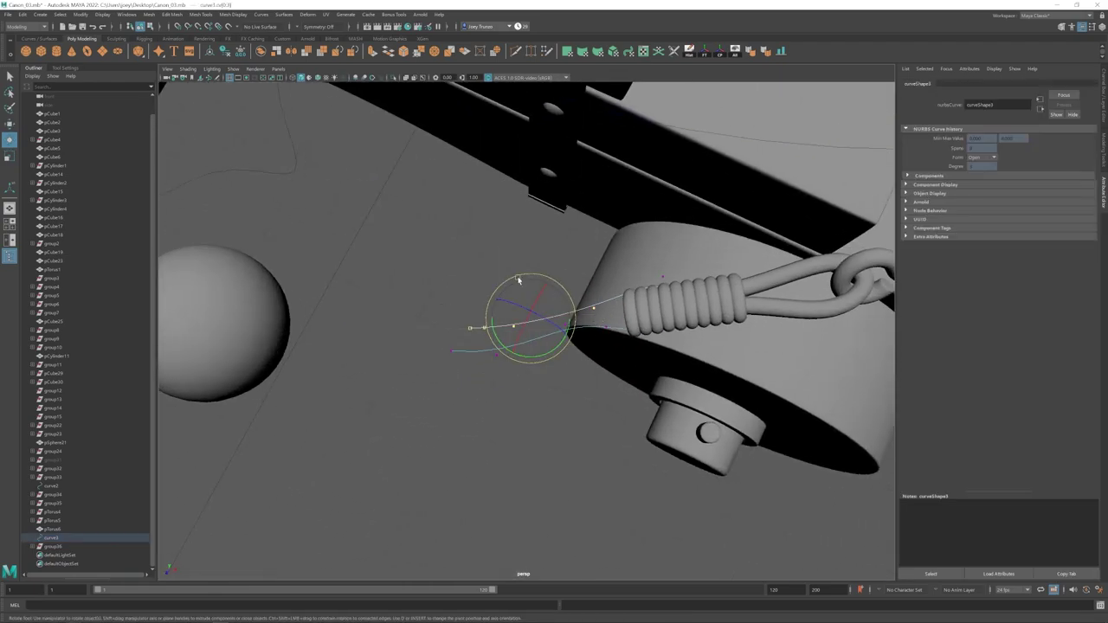
{"action": "left_click", "coordinate": [297, 79]}
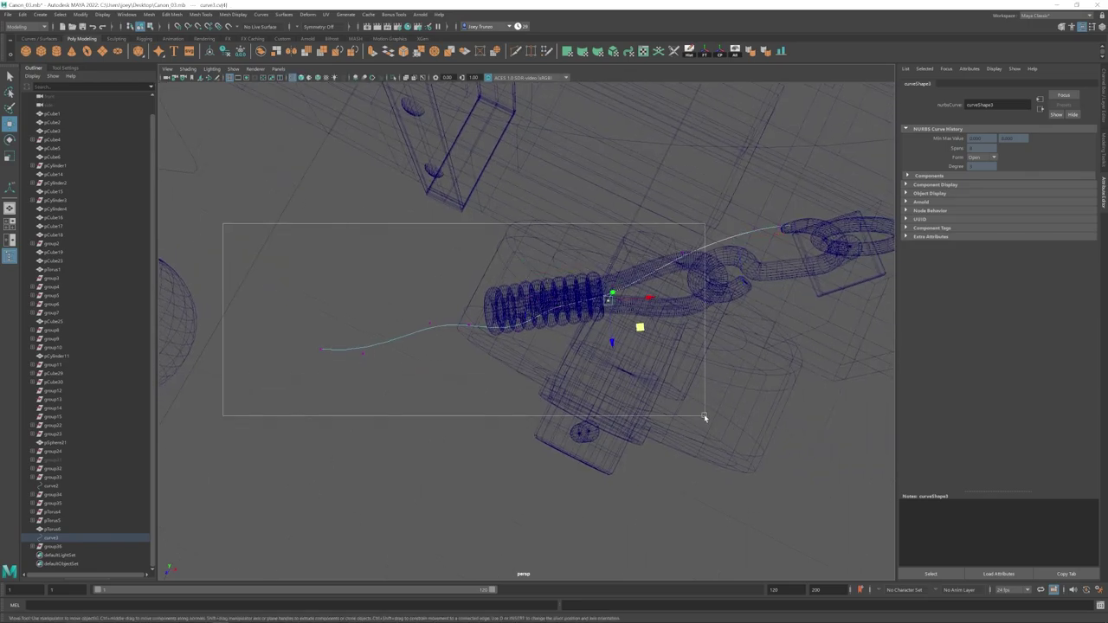
{"action": "left_click_drag", "start_coordinate": [705, 416], "coordinate": [801, 424]}
{"action": "right_click_drag", "start_coordinate": [692, 381], "coordinate": [470, 352], "text": "alt"}
{"action": "left_click_drag", "start_coordinate": [470, 351], "coordinate": [519, 416], "text": "alt"}
Step: Flatten the control vertices into a nearly straight line and line the curve up with the end of the coils
{"action": "left_click_drag", "start_coordinate": [693, 385], "coordinate": [555, 346]}
{"action": "key", "text": "r"}
{"action": "left_click_drag", "start_coordinate": [543, 300], "coordinate": [543, 325]}
{"action": "mouse_move", "coordinate": [484, 407]}
{"action": "left_mouse_down", "text": "alt"}
{"action": "mouse_move", "coordinate": [543, 412]}
{"action": "mouse_move", "coordinate": [588, 346]}
{"action": "mouse_move", "coordinate": [485, 390]}
{"action": "left_mouse_up", "text": "alt"}
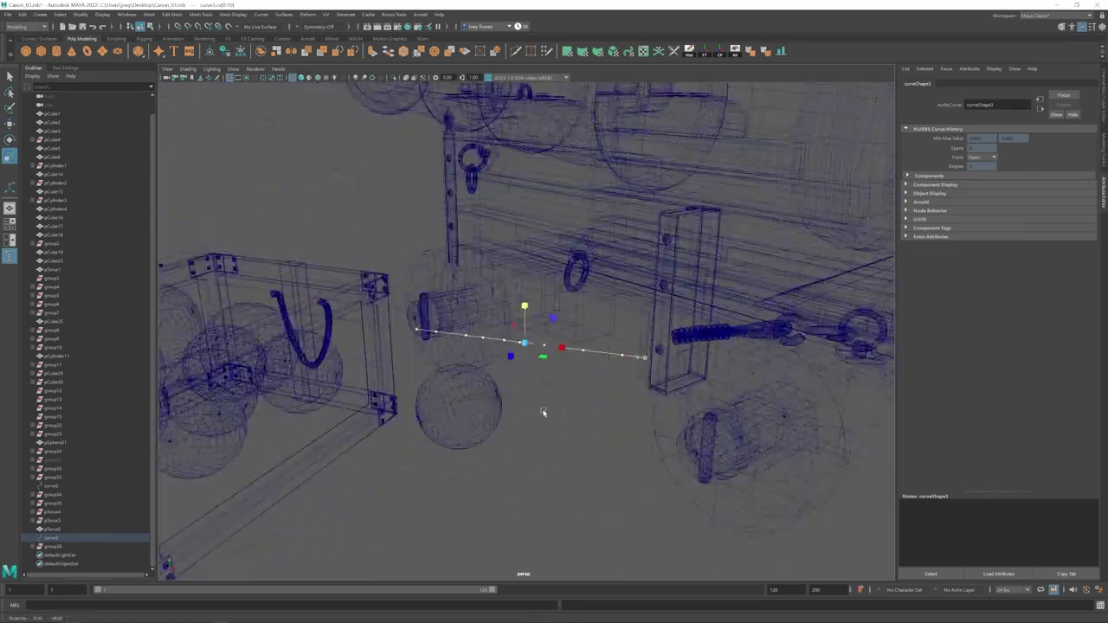
{"action": "key", "text": "5"}
{"action": "key", "text": "w"}
{"action": "left_click_drag", "start_coordinate": [534, 302], "coordinate": [540, 303]}
{"action": "left_click_drag", "start_coordinate": [540, 346], "coordinate": [640, 277], "text": "alt"}
{"action": "mouse_move", "coordinate": [504, 257]}
{"action": "left_mouse_down"}
{"action": "mouse_move", "coordinate": [631, 361]}
{"action": "mouse_move", "coordinate": [495, 257]}
{"action": "left_mouse_up"}
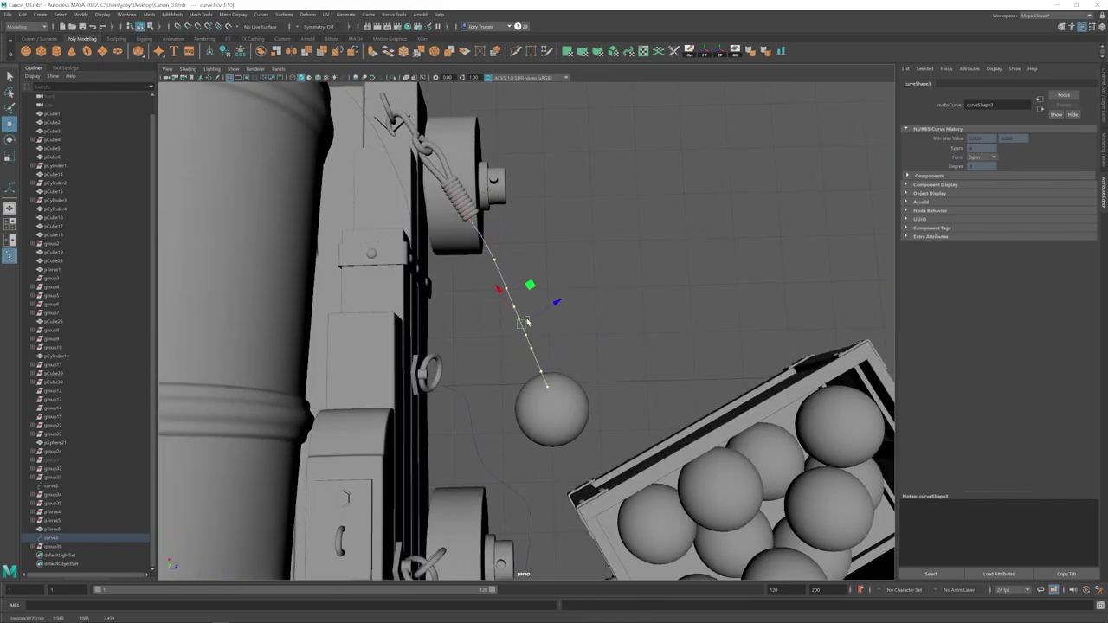
Step: Move and rotate groups of control vertices to bend the curve from the coils toward the cannonball crate
{"action": "left_click_drag", "start_coordinate": [527, 323], "coordinate": [415, 233], "text": "alt"}
{"action": "key", "text": "e"}
{"action": "key", "text": "w"}
{"action": "left_click_drag", "start_coordinate": [579, 299], "coordinate": [460, 303]}
{"action": "left_click_drag", "start_coordinate": [460, 303], "coordinate": [624, 329], "text": "alt"}
{"action": "left_click_drag", "start_coordinate": [515, 348], "coordinate": [416, 442], "text": "alt"}
{"action": "left_click_drag", "start_coordinate": [381, 325], "coordinate": [502, 268]}
{"action": "key", "text": "e"}
{"action": "left_click_drag", "start_coordinate": [535, 488], "coordinate": [498, 386]}
Step: Undo the last vertex rotation and pull single control vertices into an S-bend beside the loose cannonball
{"action": "scroll", "coordinate": [425, 386], "scroll_direction": "down", "scroll_amount": 5}
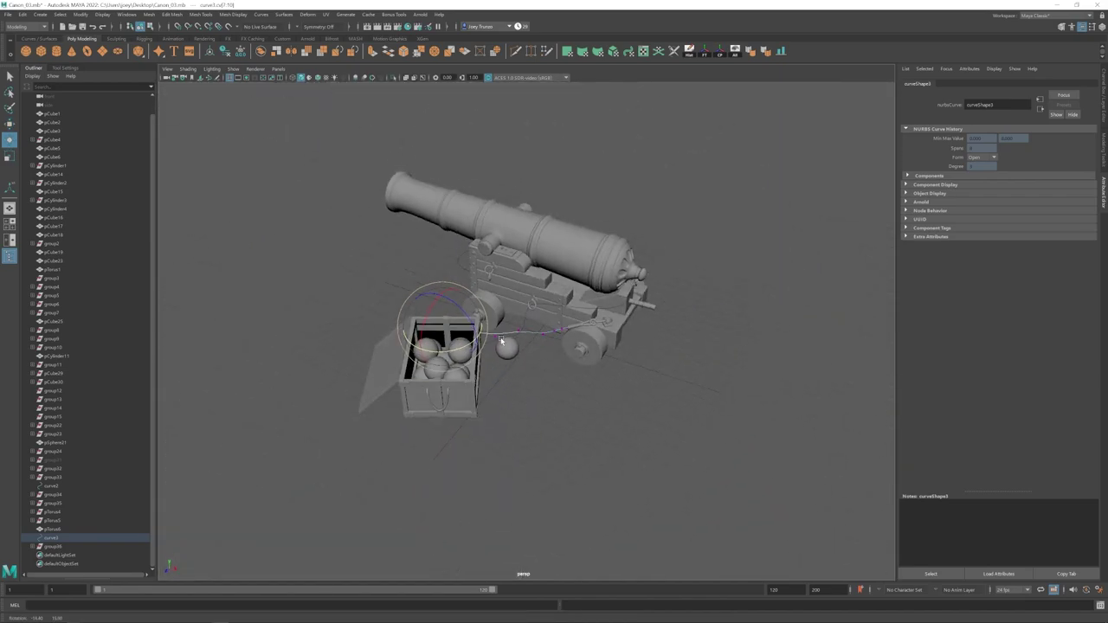
{"action": "scroll", "coordinate": [498, 372], "scroll_direction": "up", "scroll_amount": 5}
{"action": "left_click_drag", "start_coordinate": [498, 346], "coordinate": [491, 262], "text": "alt"}
{"action": "key", "text": "ctrl+z"}
{"action": "left_click_drag", "start_coordinate": [515, 354], "coordinate": [509, 334], "text": "alt"}
{"action": "left_click", "coordinate": [518, 258]}
{"action": "left_click_drag", "start_coordinate": [518, 258], "coordinate": [547, 326]}
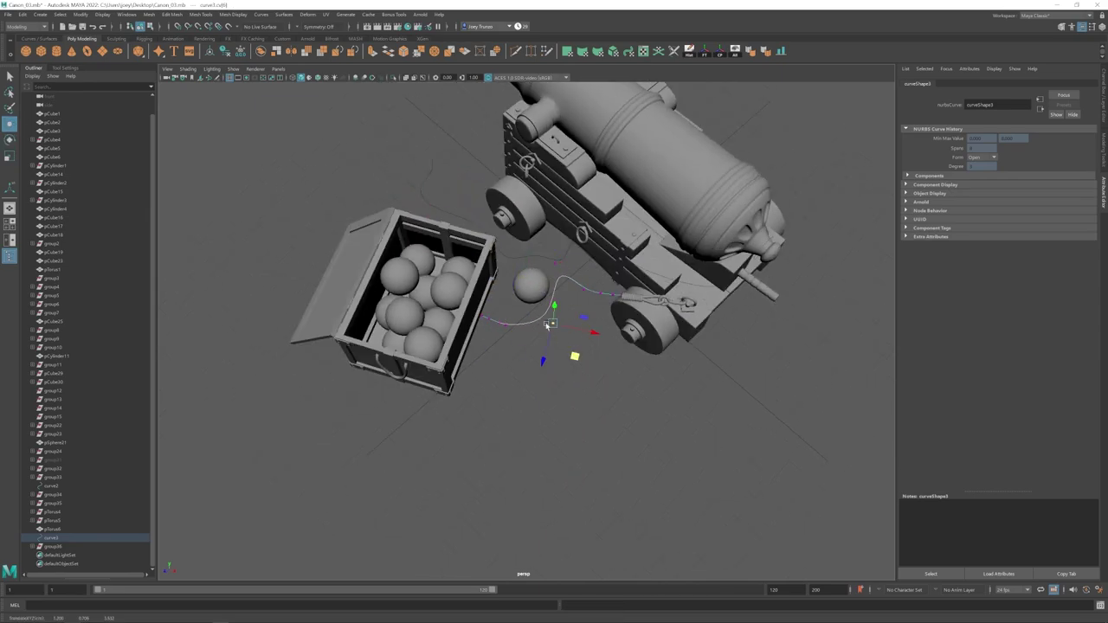
Step: Move the middle control vertices so the curve sweeps in a wide arc beside the loose cannonball
{"action": "left_click_drag", "start_coordinate": [600, 124], "coordinate": [520, 286], "text": "alt"}
{"action": "scroll", "coordinate": [520, 286], "scroll_direction": "up", "scroll_amount": 5}
{"action": "key", "text": "w"}
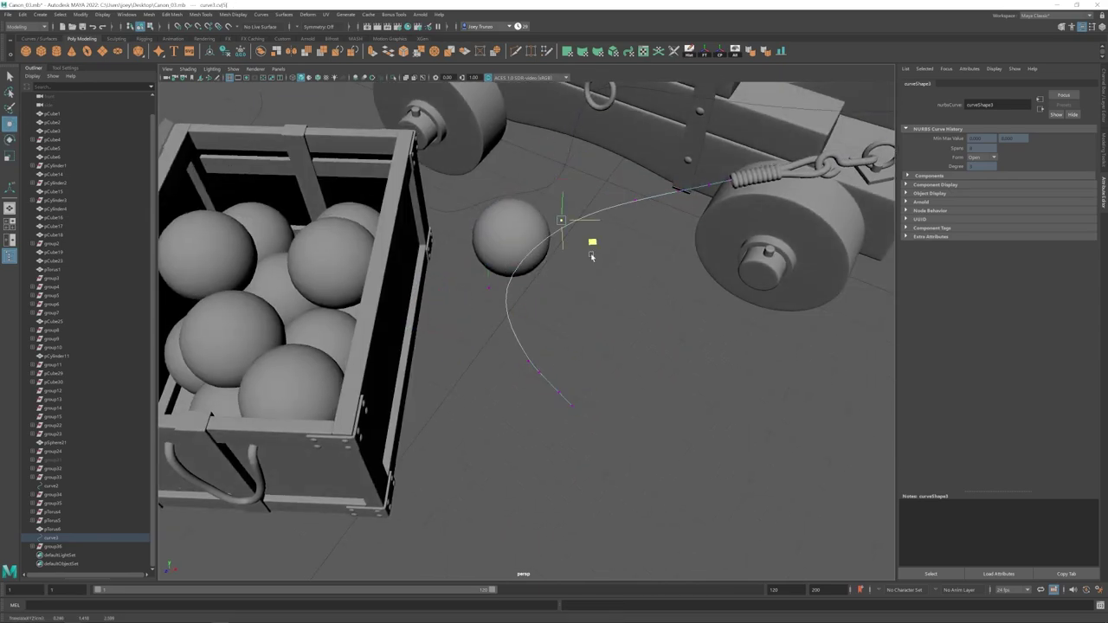
{"action": "left_click_drag", "start_coordinate": [593, 257], "coordinate": [598, 191], "text": "alt"}
{"action": "left_click_drag", "start_coordinate": [603, 311], "coordinate": [646, 317]}
{"action": "left_click", "coordinate": [653, 234]}
Step: Reposition and rotate the control vertices nearest the coils so the curve leaves the binding smoothly
{"action": "scroll", "coordinate": [656, 294], "scroll_direction": "up", "scroll_amount": 5}
{"action": "middle_click_drag", "start_coordinate": [655, 295], "coordinate": [554, 346], "text": "alt"}
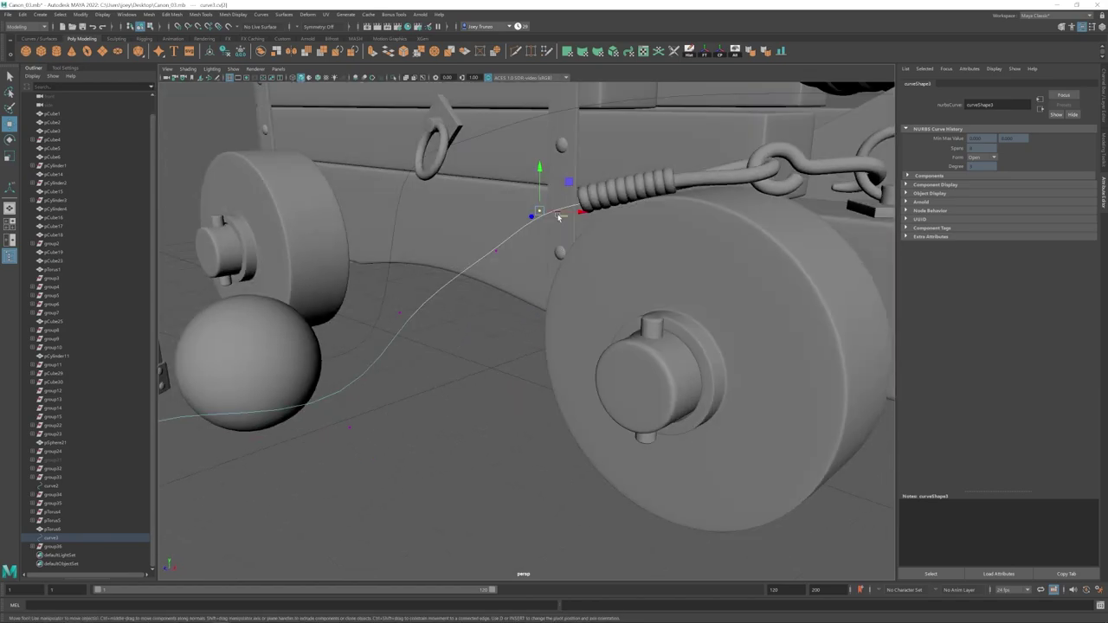
{"action": "left_click_drag", "start_coordinate": [542, 187], "coordinate": [591, 215]}
{"action": "left_click", "coordinate": [586, 204]}
{"action": "key", "text": "e"}
{"action": "left_click_drag", "start_coordinate": [591, 207], "coordinate": [597, 200]}
{"action": "left_click_drag", "start_coordinate": [597, 201], "coordinate": [537, 219], "text": "alt"}
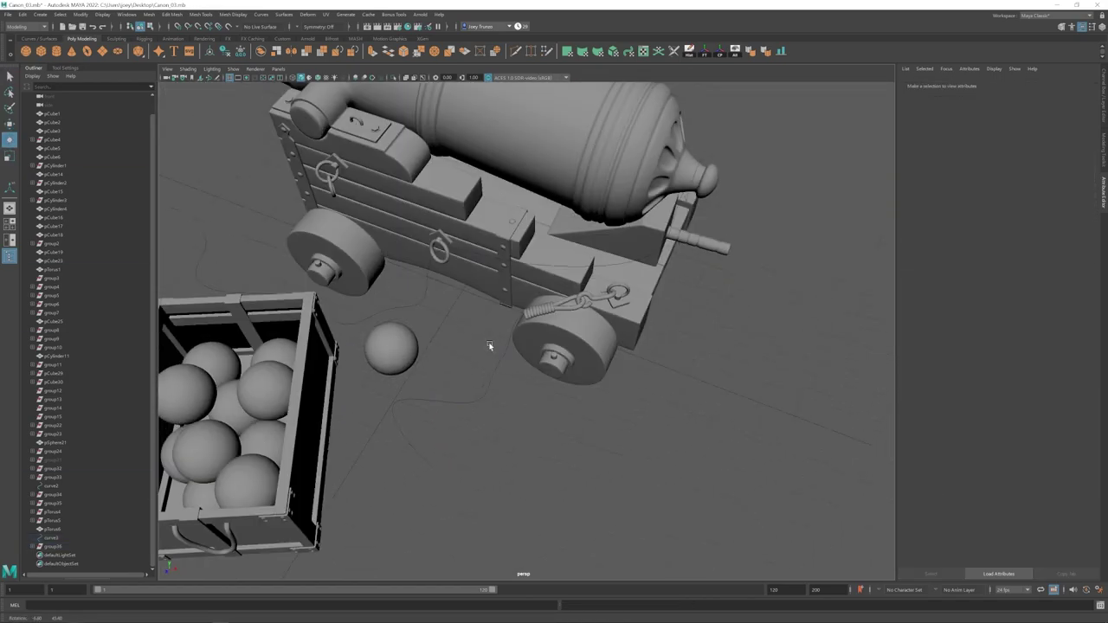
Step: Reshape the middle control vertices so the curve drops and bends beside the rear wheel
{"action": "left_click_drag", "start_coordinate": [488, 347], "coordinate": [567, 338], "text": "alt"}
{"action": "left_click_drag", "start_coordinate": [597, 355], "coordinate": [571, 311], "text": "alt"}
{"action": "left_click_drag", "start_coordinate": [576, 334], "coordinate": [559, 354]}
{"action": "left_click_drag", "start_coordinate": [615, 344], "coordinate": [596, 360]}
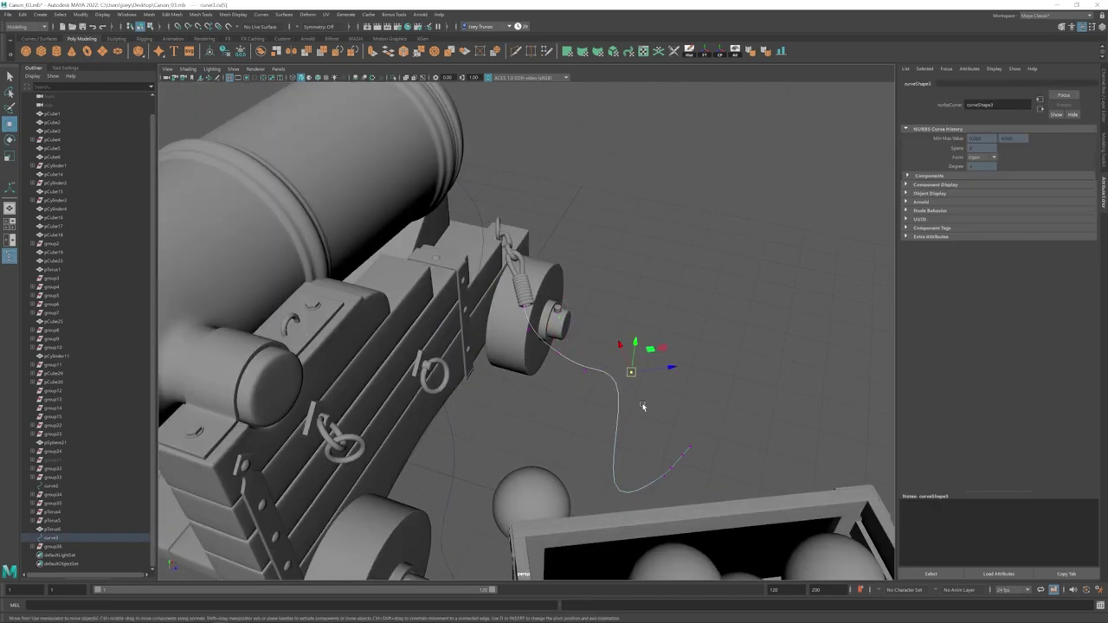
{"action": "left_click_drag", "start_coordinate": [643, 407], "coordinate": [526, 399], "text": "alt"}
{"action": "left_click_drag", "start_coordinate": [538, 319], "coordinate": [521, 297]}
Step: Rotate and move the end control vertices to curl the rope's tail into a loop on the ground
{"action": "left_click_drag", "start_coordinate": [563, 363], "coordinate": [430, 303], "text": "alt"}
{"action": "left_click_drag", "start_coordinate": [493, 330], "coordinate": [537, 348], "text": "alt"}
{"action": "left_click_drag", "start_coordinate": [455, 409], "coordinate": [493, 487], "text": "alt"}
{"action": "key", "text": "e"}
{"action": "scroll", "coordinate": [552, 431], "scroll_direction": "down", "scroll_amount": 4}
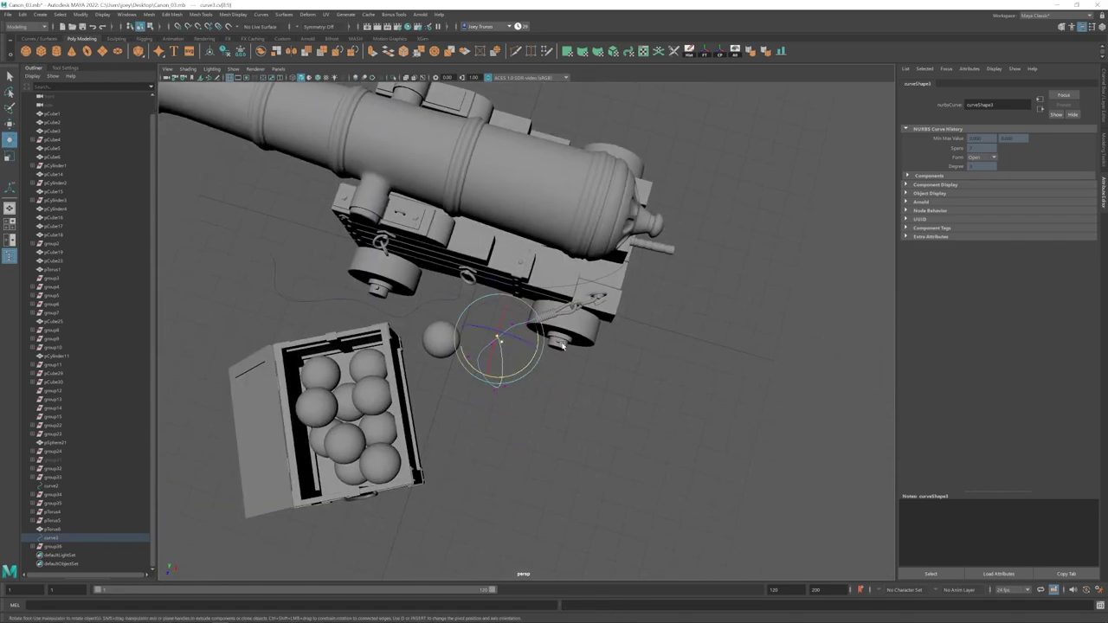
{"action": "left_click_drag", "start_coordinate": [521, 404], "coordinate": [498, 378]}
{"action": "key", "text": "w"}
{"action": "scroll", "coordinate": [545, 412], "scroll_direction": "up", "scroll_amount": 3}
{"action": "left_click_drag", "start_coordinate": [539, 446], "coordinate": [465, 343], "text": "alt"}
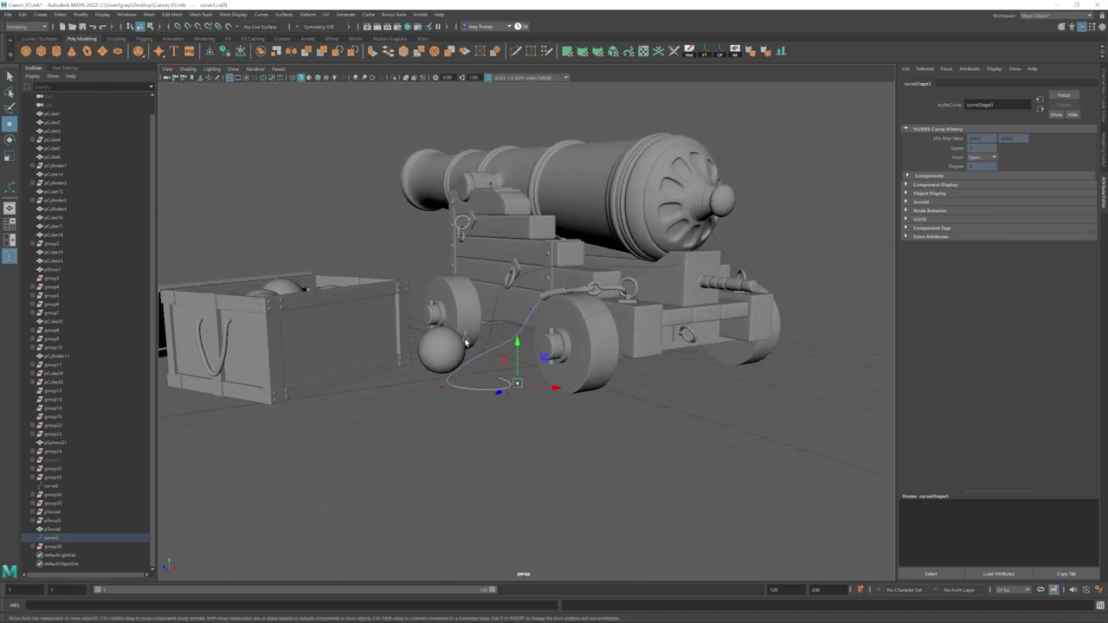
Step: Adjust the height of the loop's control vertices and spread them into a rounder loop beside the rear wheel
{"action": "left_click_drag", "start_coordinate": [539, 361], "coordinate": [468, 372], "text": "alt"}
{"action": "left_click_drag", "start_coordinate": [472, 330], "coordinate": [466, 444], "text": "alt"}
{"action": "left_click_drag", "start_coordinate": [444, 356], "coordinate": [520, 343], "text": "alt"}
{"action": "left_click_drag", "start_coordinate": [502, 339], "coordinate": [524, 356]}
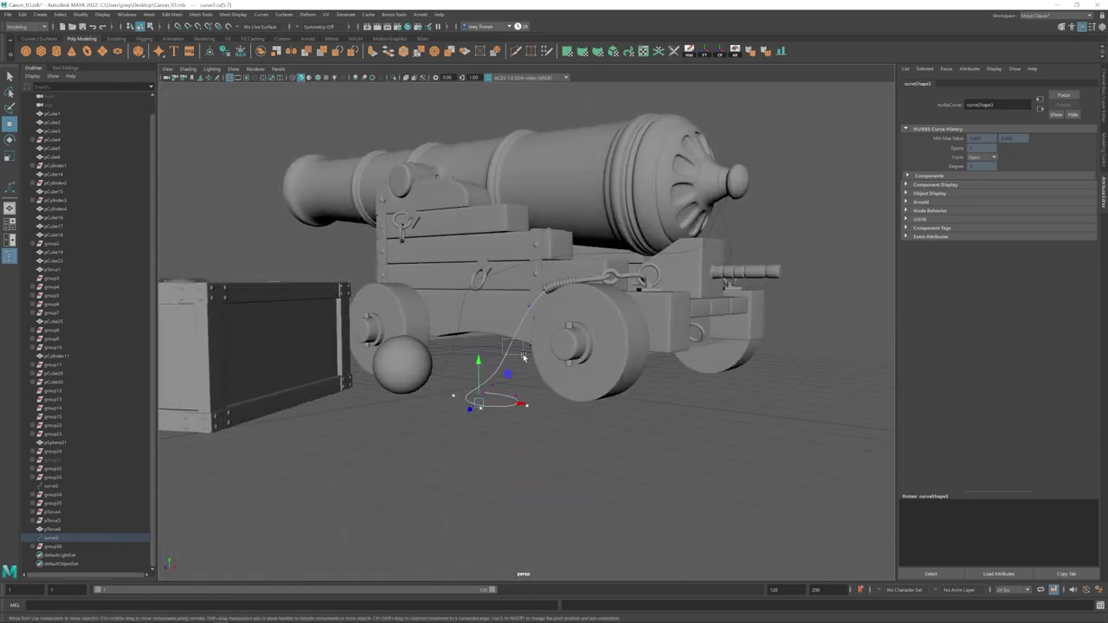
{"action": "left_click_drag", "start_coordinate": [556, 314], "coordinate": [499, 358], "text": "alt"}
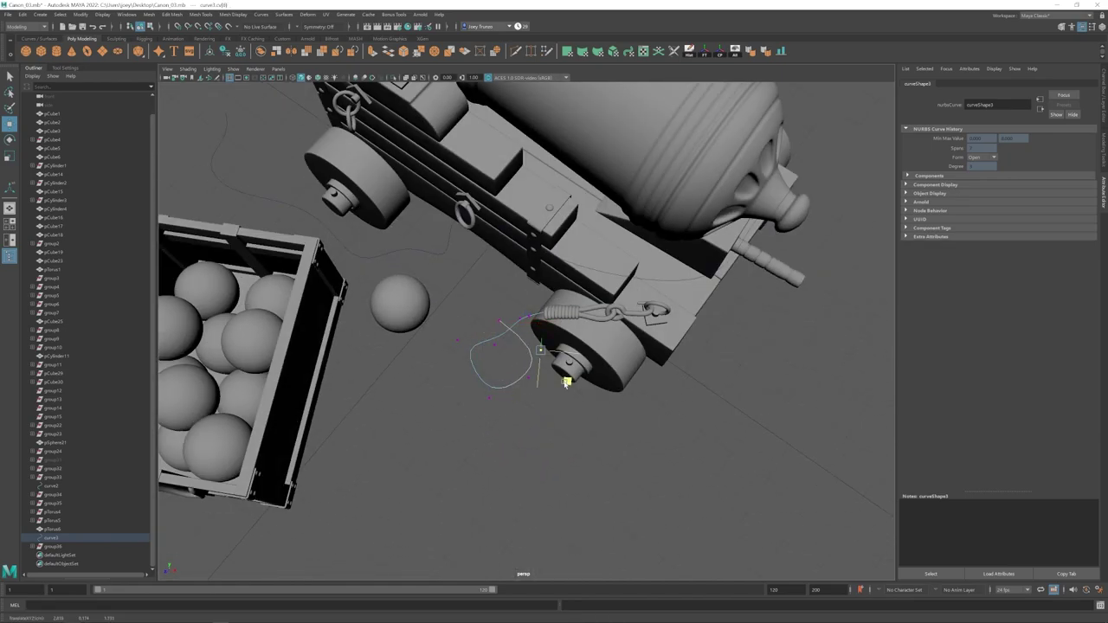
{"action": "left_click_drag", "start_coordinate": [565, 383], "coordinate": [597, 346], "text": "alt"}
Step: Examine the hanging curve and its ground loop from several angles against the cannon and crate
{"action": "scroll", "coordinate": [572, 433], "scroll_direction": "down", "scroll_amount": 5}
{"action": "left_click", "coordinate": [572, 447]}
{"action": "left_click_drag", "start_coordinate": [572, 447], "coordinate": [486, 406], "text": "alt"}
{"action": "scroll", "coordinate": [489, 407], "scroll_direction": "up", "scroll_amount": 5}
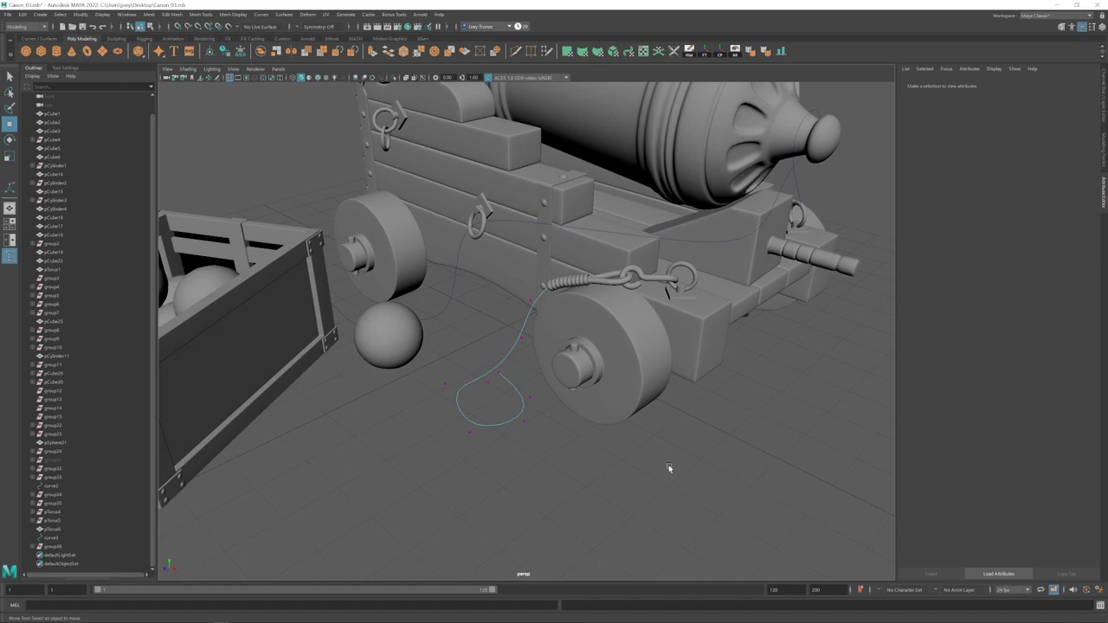
{"action": "left_click_drag", "start_coordinate": [623, 363], "coordinate": [574, 378], "text": "alt"}
{"action": "right_click_drag", "start_coordinate": [574, 377], "coordinate": [514, 365], "text": "alt"}
{"action": "middle_click_drag", "start_coordinate": [514, 365], "coordinate": [556, 352], "text": "alt"}
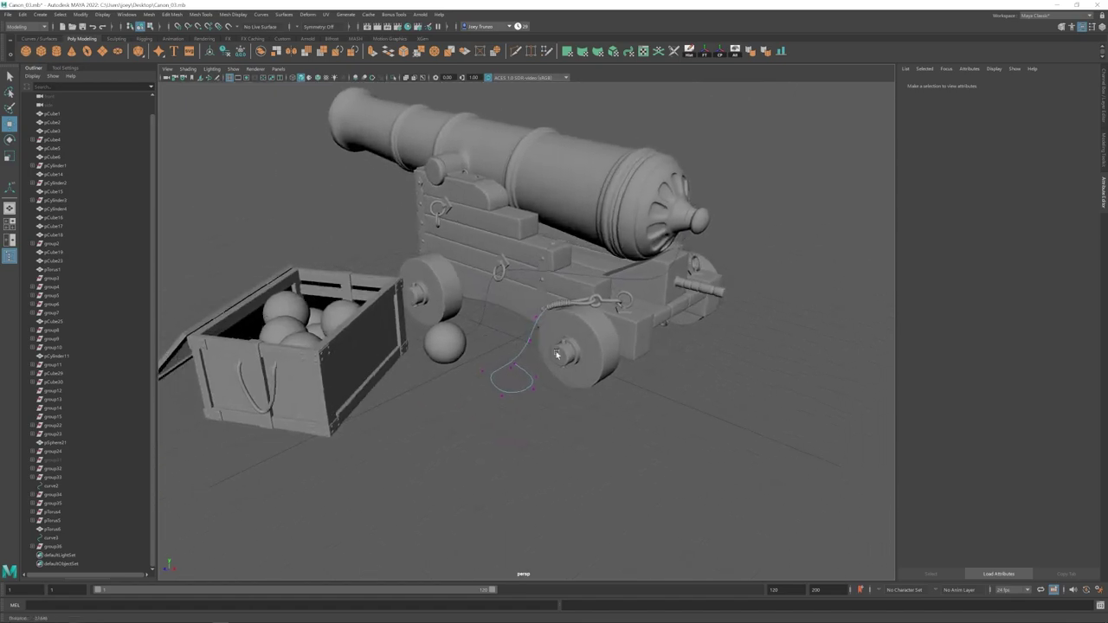
{"action": "right_click_drag", "start_coordinate": [557, 354], "coordinate": [645, 355], "text": "alt"}
{"action": "middle_click_drag", "start_coordinate": [645, 355], "coordinate": [520, 334], "text": "alt"}
Step: Create a flat cylinder beside the rope's ground loop, stand it on edge, and duplicate it into three parallel pulley discs
{"action": "left_click", "coordinate": [513, 229]}
{"action": "left_click", "coordinate": [32, 548]}
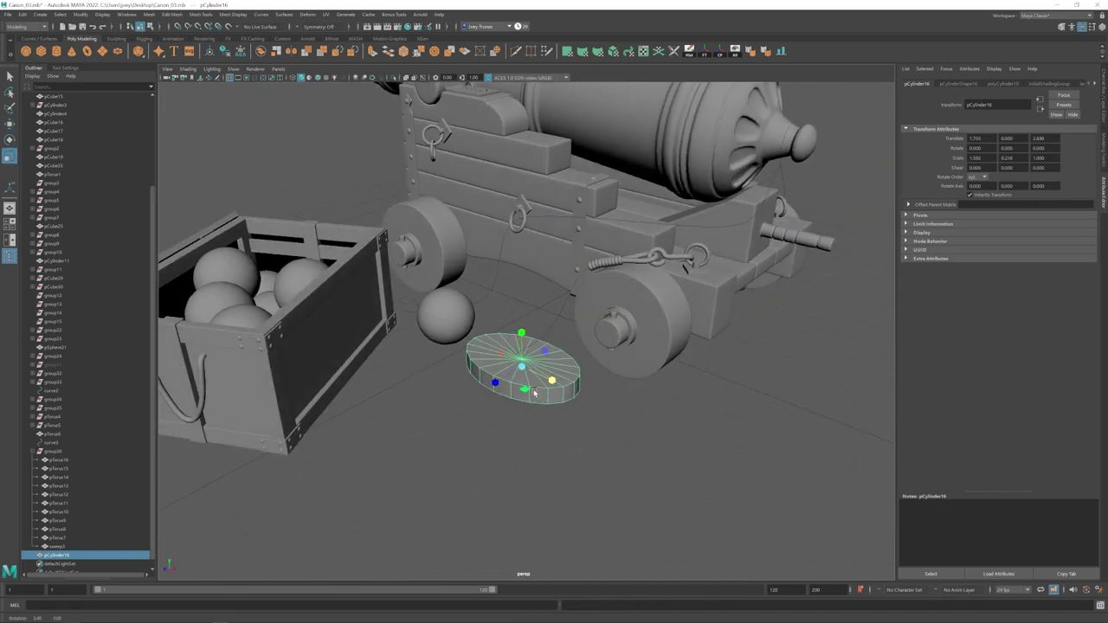
{"action": "key", "text": "e"}
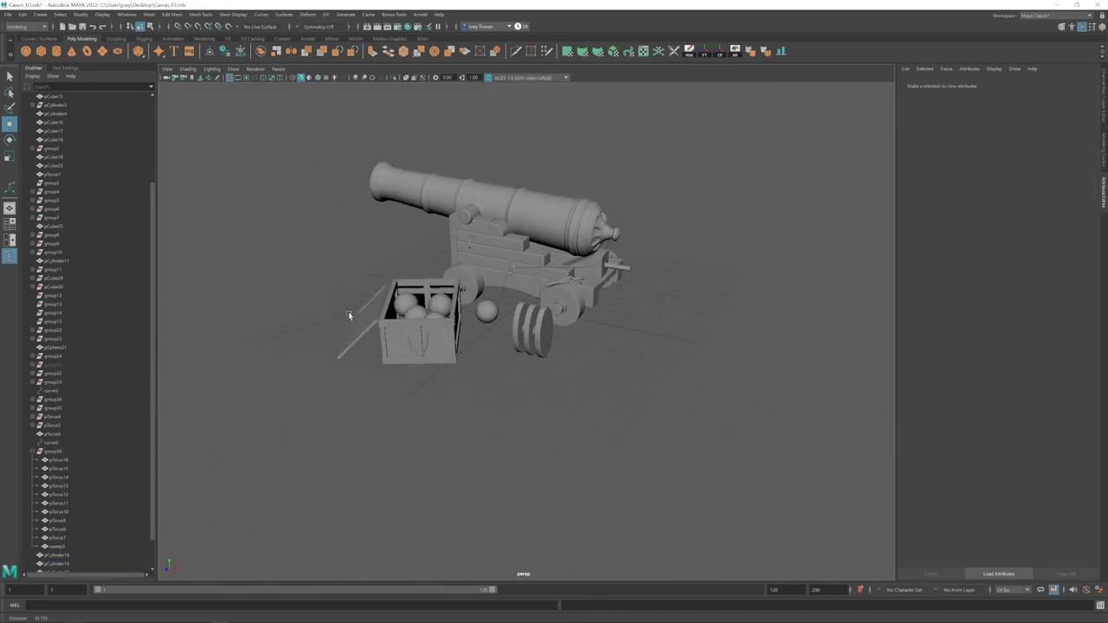
{"action": "scroll", "coordinate": [581, 388], "scroll_direction": "up", "scroll_amount": 5}
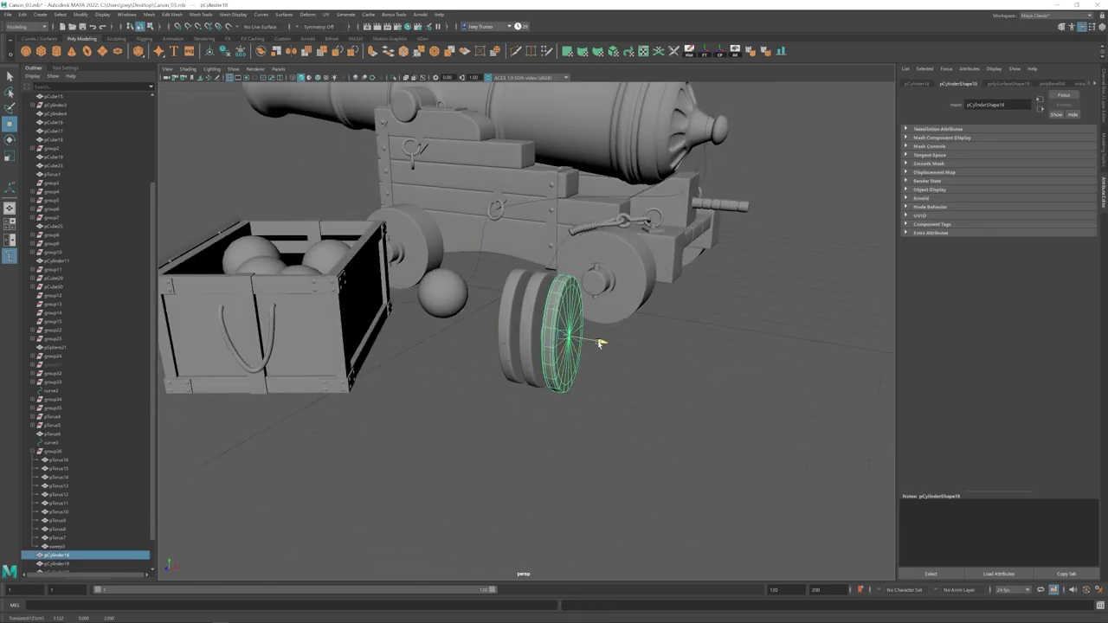
{"action": "left_click", "coordinate": [600, 344]}
Step: Group the pulley discs, scale the group down to 0.174, and rotate and move it to the end of the rope curve
{"action": "key", "text": "ctrl+g"}
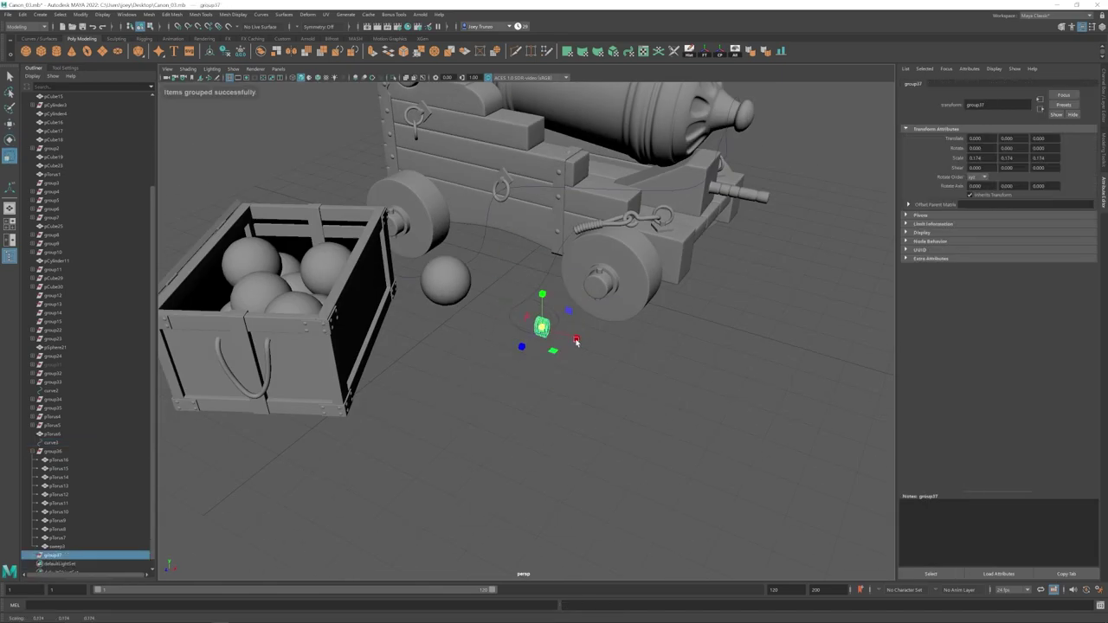
{"action": "scroll", "coordinate": [577, 341], "scroll_direction": "up", "scroll_amount": 5}
{"action": "left_click_drag", "start_coordinate": [575, 297], "coordinate": [578, 292]}
{"action": "left_click_drag", "start_coordinate": [582, 348], "coordinate": [546, 336], "text": "alt"}
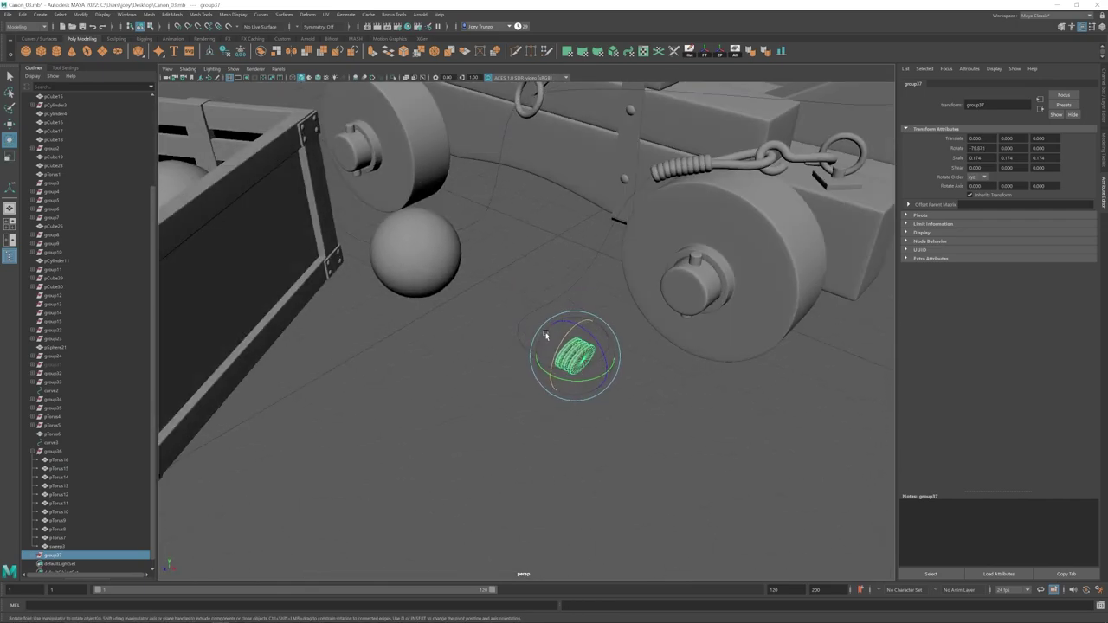
{"action": "left_click_drag", "start_coordinate": [550, 387], "coordinate": [520, 130], "text": "alt"}
{"action": "left_click_drag", "start_coordinate": [477, 338], "coordinate": [520, 346]}
Step: Move the control vertices of the rope curve so its tail runs around the loop and ends at the pulley
{"action": "right_click_drag", "start_coordinate": [529, 306], "coordinate": [478, 305]}
{"action": "left_click", "coordinate": [529, 306]}
{"action": "left_click_drag", "start_coordinate": [527, 279], "coordinate": [500, 308], "text": "alt"}
{"action": "left_click_drag", "start_coordinate": [569, 328], "coordinate": [433, 376], "text": "alt"}
{"action": "left_click_drag", "start_coordinate": [594, 313], "coordinate": [592, 286]}
{"action": "left_click_drag", "start_coordinate": [576, 333], "coordinate": [580, 373], "text": "alt"}
{"action": "left_click", "coordinate": [599, 420]}
{"action": "left_click_drag", "start_coordinate": [602, 465], "coordinate": [609, 484]}
{"action": "scroll", "coordinate": [598, 390], "scroll_direction": "down", "scroll_amount": 8}
{"action": "left_click_drag", "start_coordinate": [598, 390], "coordinate": [552, 315], "text": "alt"}
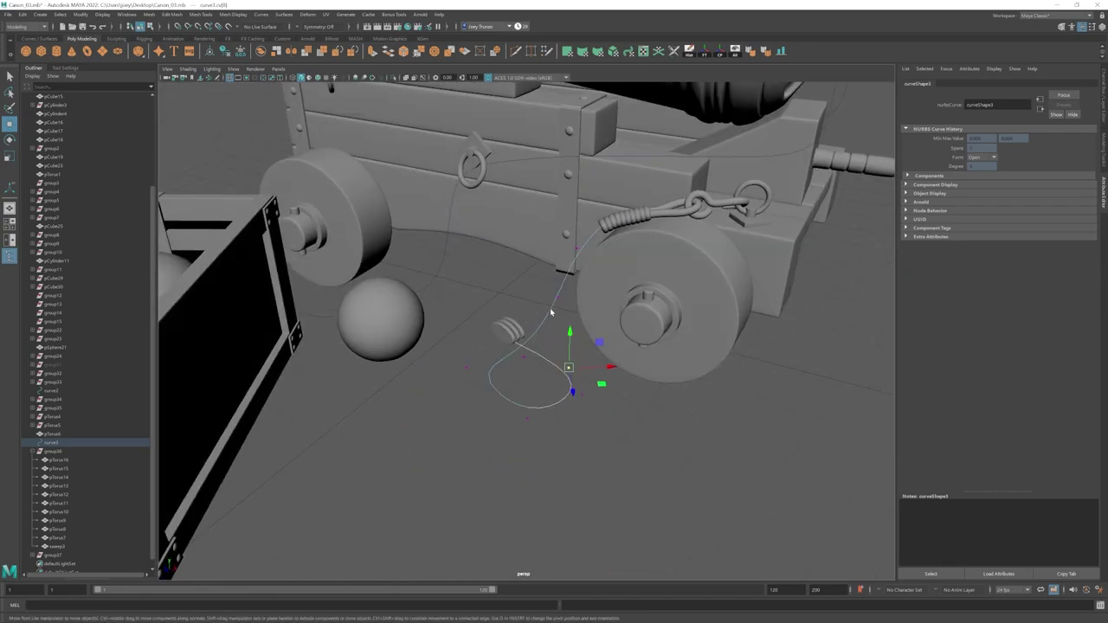
Step: Duplicate the rope curve and offset the copy slightly beside the original
{"action": "right_click_drag", "start_coordinate": [552, 314], "coordinate": [588, 281]}
{"action": "left_click", "coordinate": [552, 314]}
{"action": "left_click_drag", "start_coordinate": [485, 312], "coordinate": [541, 346], "text": "alt"}
{"action": "key", "text": "ctrl+d"}
{"action": "left_click_drag", "start_coordinate": [554, 199], "coordinate": [561, 198]}
Step: Adjust the duplicated curve's loop and tail control vertices so it runs parallel to the first curve into the pulley
{"action": "left_click_drag", "start_coordinate": [580, 299], "coordinate": [407, 319], "text": "alt"}
{"action": "right_click_drag", "start_coordinate": [553, 351], "coordinate": [506, 351]}
{"action": "left_click_drag", "start_coordinate": [507, 278], "coordinate": [587, 443]}
{"action": "left_click_drag", "start_coordinate": [554, 322], "coordinate": [547, 351], "text": "alt"}
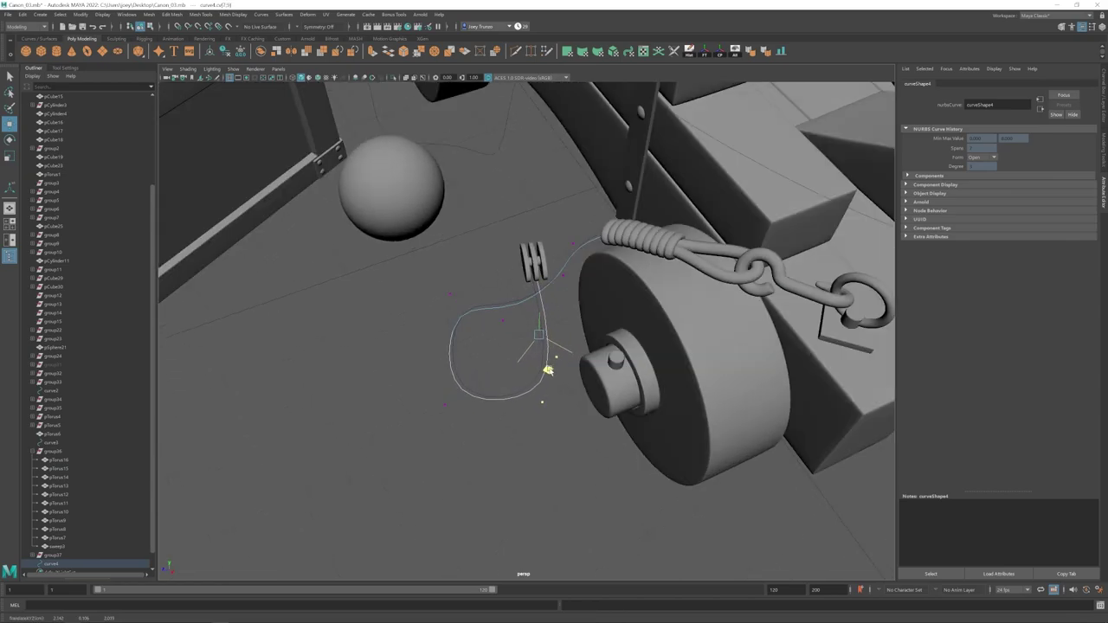
{"action": "left_click_drag", "start_coordinate": [560, 299], "coordinate": [459, 381], "text": "alt"}
{"action": "left_click_drag", "start_coordinate": [450, 342], "coordinate": [444, 364], "text": "alt"}
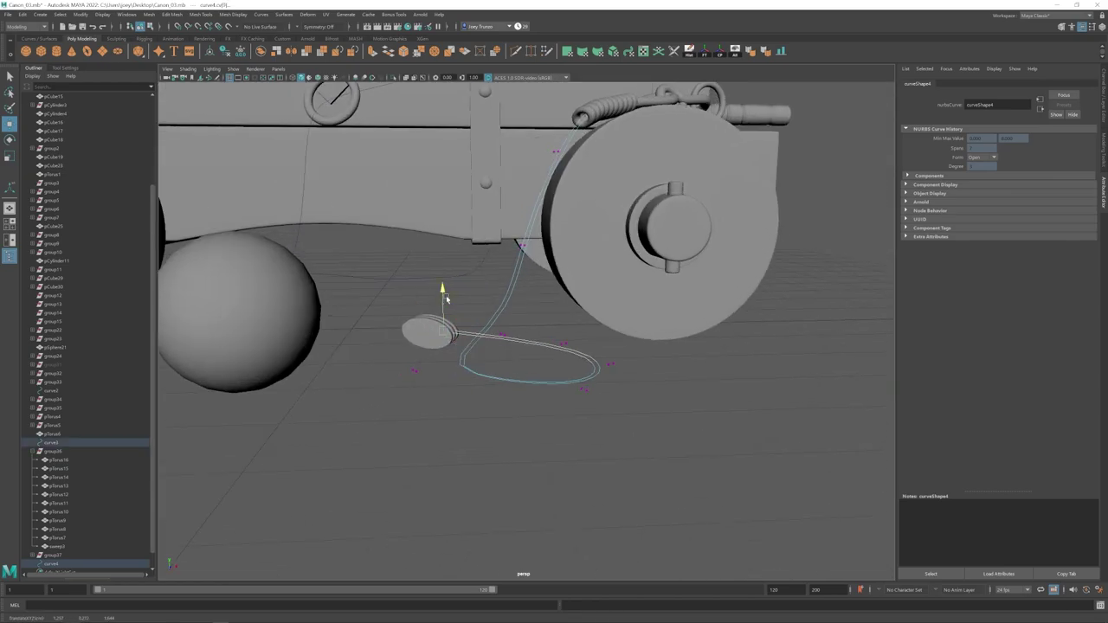
Step: Lower the end control vertices of both rope curves to line them up with the pulley
{"action": "left_click_drag", "start_coordinate": [442, 299], "coordinate": [443, 305]}
{"action": "mouse_move", "coordinate": [443, 304]}
{"action": "left_mouse_down", "text": "alt"}
{"action": "mouse_move", "coordinate": [462, 358]}
{"action": "mouse_move", "coordinate": [457, 303]}
{"action": "left_mouse_up", "text": "alt"}
{"action": "left_click_drag", "start_coordinate": [453, 287], "coordinate": [453, 292]}
{"action": "left_click_drag", "start_coordinate": [459, 346], "coordinate": [530, 396], "text": "alt"}
{"action": "scroll", "coordinate": [530, 397], "scroll_direction": "down", "scroll_amount": 5}
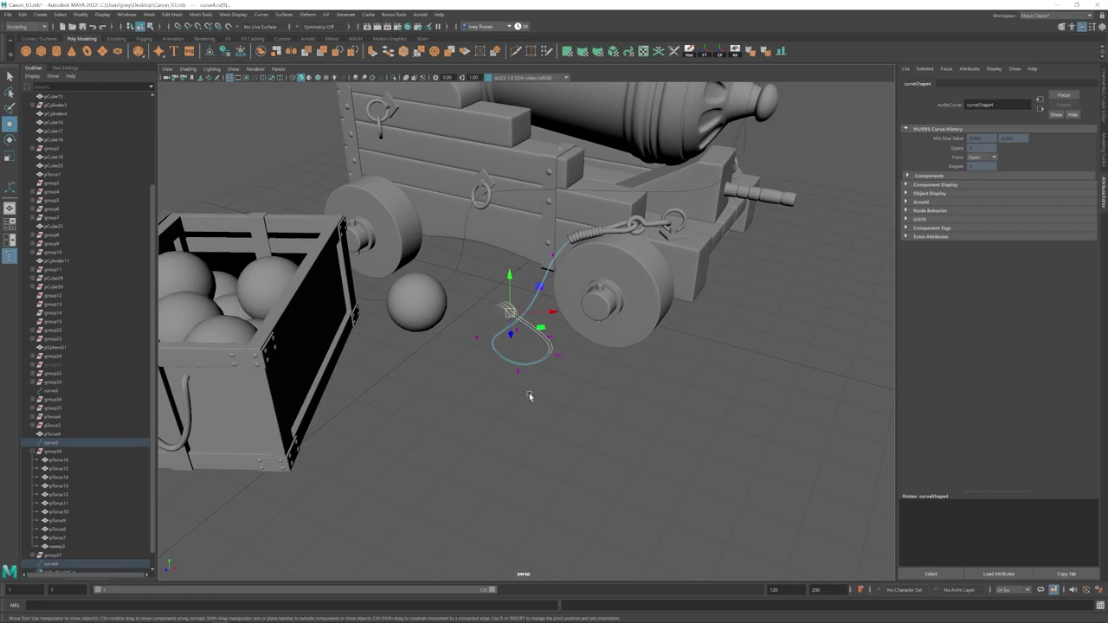
{"action": "left_click", "coordinate": [530, 397]}
Step: Duplicate one ring of the hooked rope's binding and build a row of rings running from the pulley along the curves
{"action": "scroll", "coordinate": [530, 397], "scroll_direction": "up", "scroll_amount": 5}
{"action": "right_click_drag", "start_coordinate": [556, 339], "coordinate": [589, 310]}
{"action": "scroll", "coordinate": [566, 255], "scroll_direction": "down", "scroll_amount": 2}
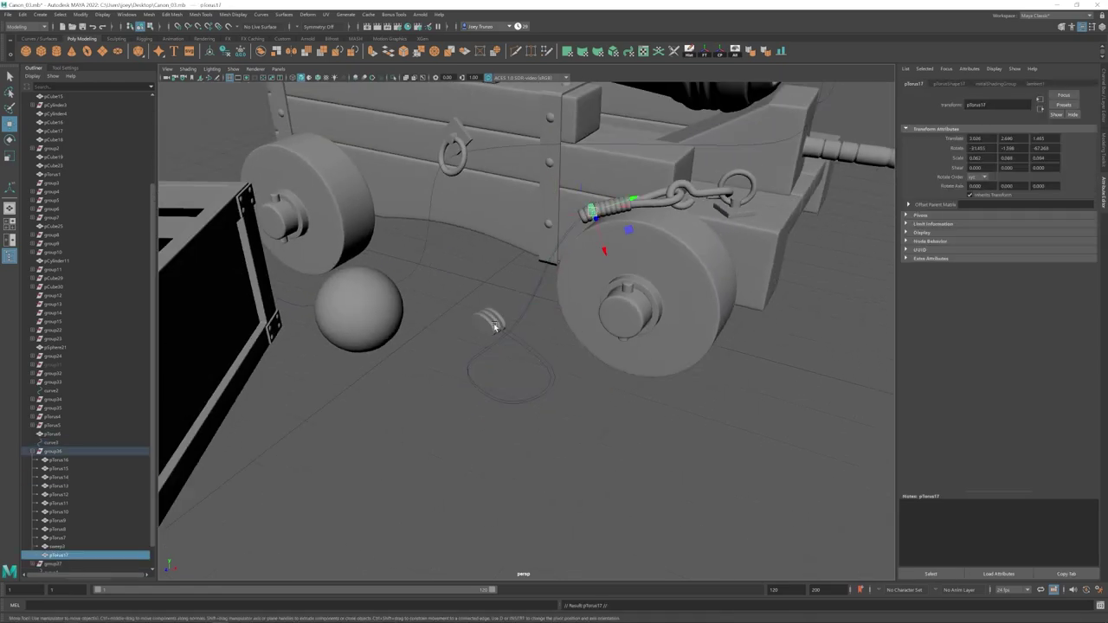
{"action": "left_click_drag", "start_coordinate": [494, 326], "coordinate": [544, 306], "text": "alt"}
{"action": "scroll", "coordinate": [644, 396], "scroll_direction": "up", "scroll_amount": 5}
{"action": "left_click", "coordinate": [65, 68]}
{"action": "key", "text": "w"}
{"action": "left_click_drag", "start_coordinate": [545, 305], "coordinate": [579, 354], "text": "alt"}
{"action": "left_click_drag", "start_coordinate": [579, 354], "coordinate": [522, 367], "text": "alt"}
{"action": "left_click_drag", "start_coordinate": [522, 367], "coordinate": [364, 260], "text": "alt"}
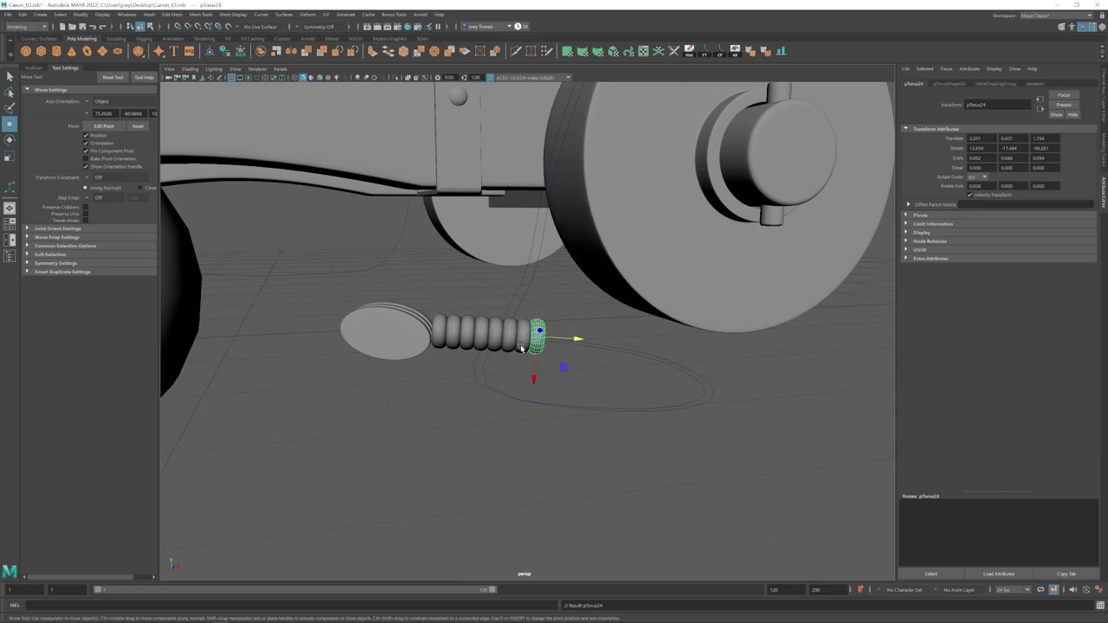
Step: Move the last duplicated ring between two pulley discs, then rotate and enlarge it into a rope strand filling the groove
{"action": "scroll", "coordinate": [504, 349], "scroll_direction": "down", "scroll_amount": 4}
{"action": "left_click_drag", "start_coordinate": [521, 349], "coordinate": [511, 287], "text": "alt"}
{"action": "left_click", "coordinate": [522, 356]}
{"action": "scroll", "coordinate": [523, 356], "scroll_direction": "down", "scroll_amount": 6}
{"action": "scroll", "coordinate": [507, 348], "scroll_direction": "up", "scroll_amount": 6}
{"action": "scroll", "coordinate": [483, 355], "scroll_direction": "up", "scroll_amount": 3}
{"action": "left_click", "coordinate": [471, 324]}
{"action": "key", "text": "w"}
{"action": "key", "text": "r"}
{"action": "key", "text": "e"}
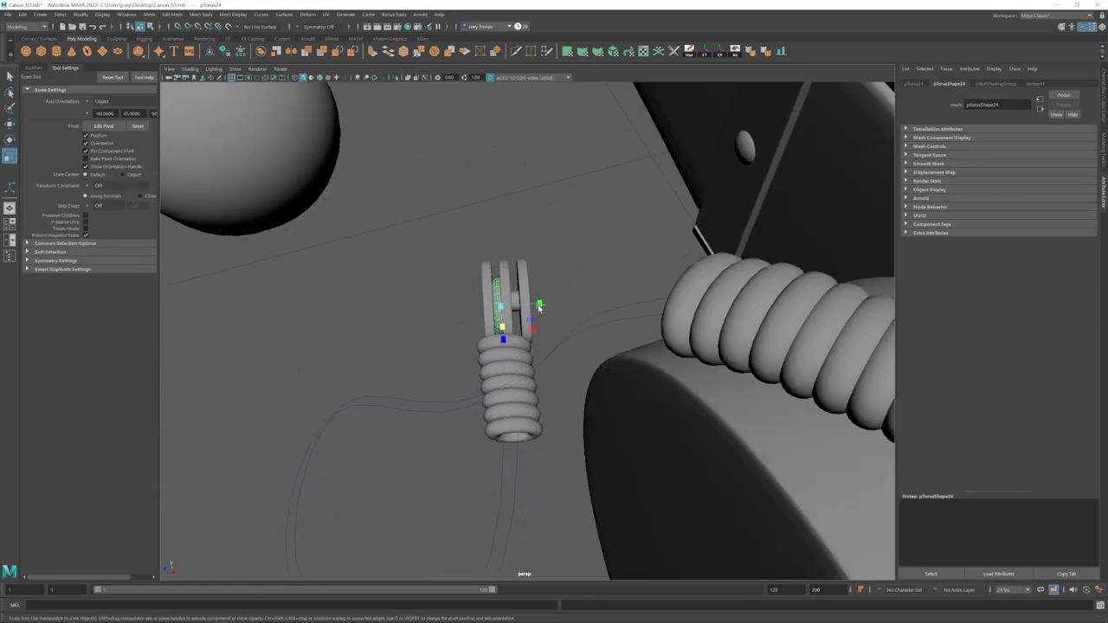
{"action": "left_click_drag", "start_coordinate": [520, 333], "coordinate": [589, 263], "text": "alt"}
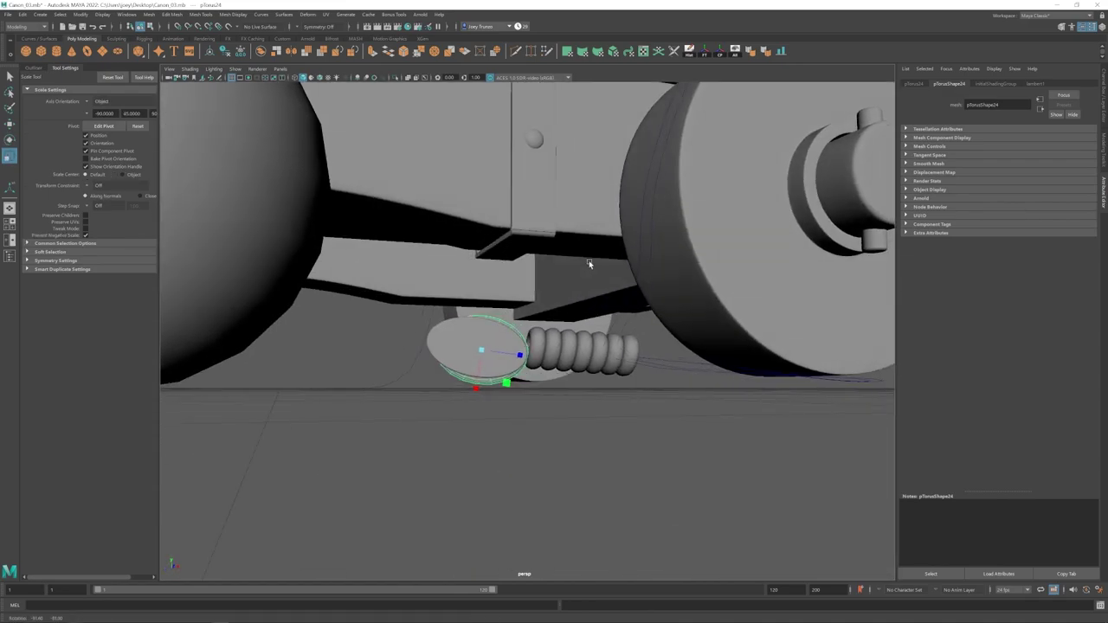
{"action": "left_click_drag", "start_coordinate": [475, 393], "coordinate": [521, 342], "text": "alt"}
{"action": "key", "text": "r"}
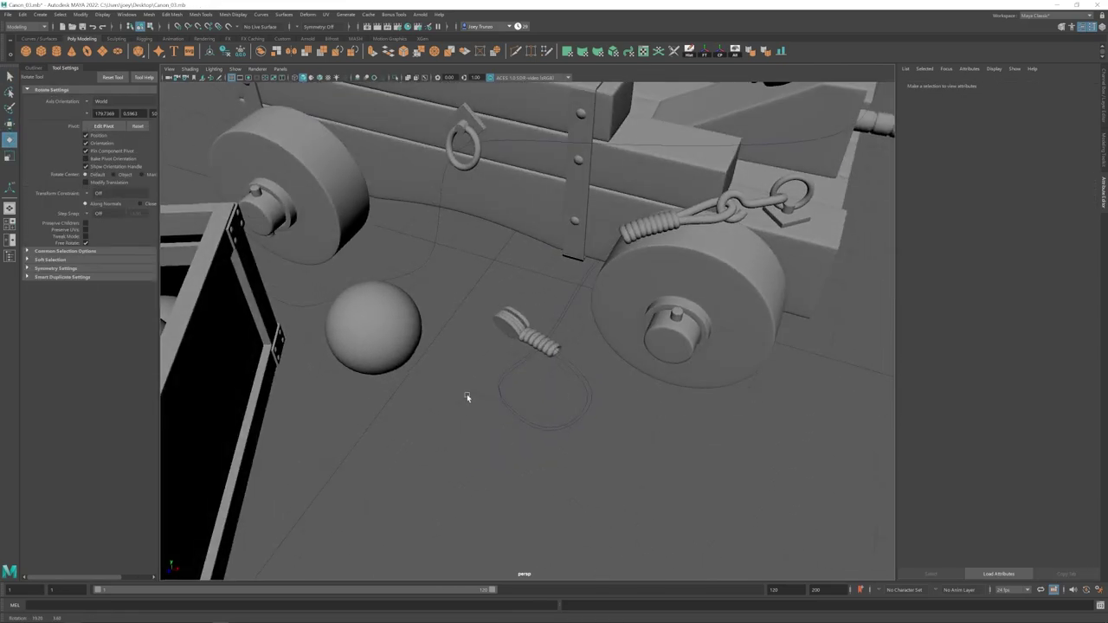
Step: Center the rope strand in its pulley groove and place a duplicate strand in the second groove
{"action": "scroll", "coordinate": [466, 394], "scroll_direction": "up", "scroll_amount": 5}
{"action": "left_click_drag", "start_coordinate": [466, 394], "coordinate": [495, 315], "text": "alt"}
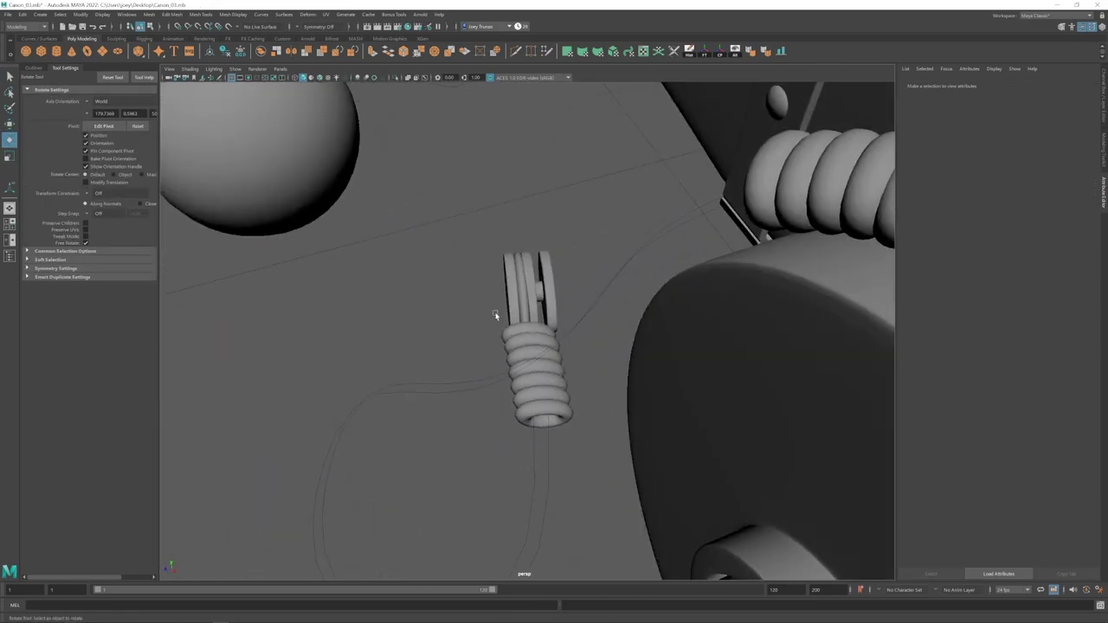
{"action": "left_click", "coordinate": [509, 298]}
{"action": "key", "text": "w"}
{"action": "middle_click_drag", "start_coordinate": [528, 279], "coordinate": [523, 277]}
{"action": "left_click", "coordinate": [526, 284]}
{"action": "left_click_drag", "start_coordinate": [552, 293], "coordinate": [585, 288], "text": "alt"}
{"action": "left_click_drag", "start_coordinate": [584, 288], "coordinate": [535, 319], "text": "alt"}
Step: Group the seven binding rings, then rotate and move the group into line with the pulley
{"action": "left_click", "coordinate": [519, 330]}
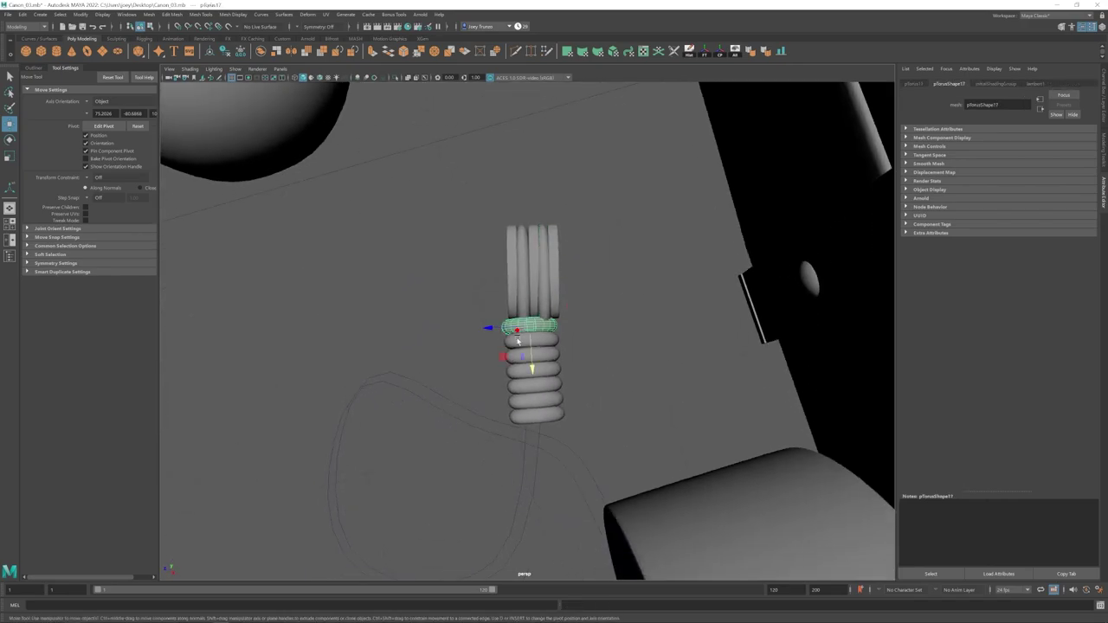
{"action": "key", "text": "ctrl+g"}
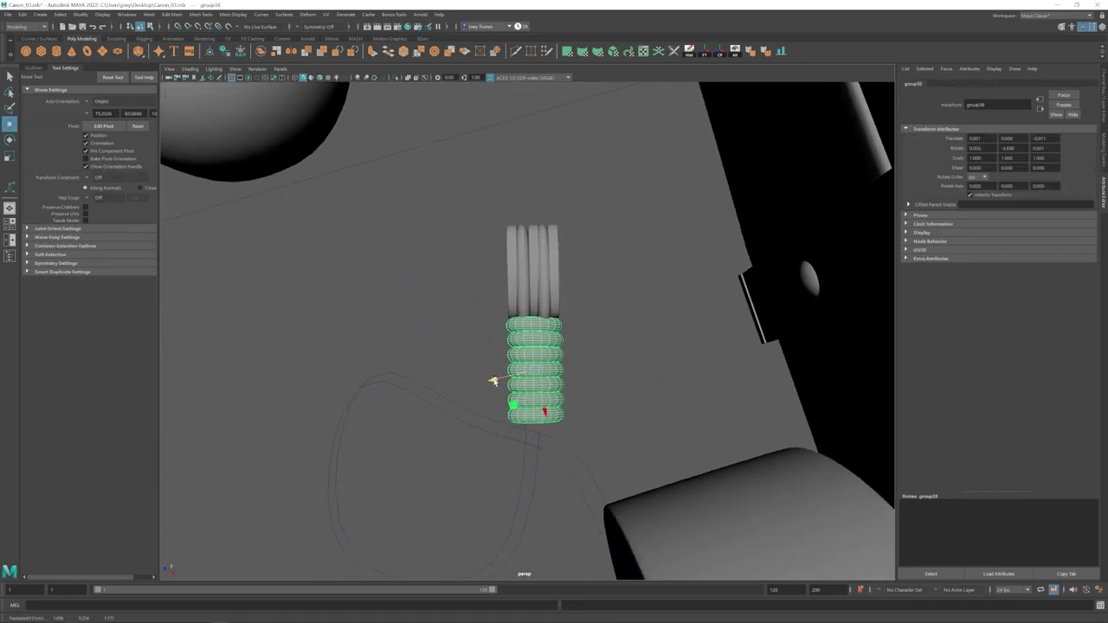
{"action": "left_click_drag", "start_coordinate": [493, 381], "coordinate": [598, 344], "text": "alt"}
{"action": "left_click_drag", "start_coordinate": [601, 343], "coordinate": [485, 363]}
{"action": "left_click", "coordinate": [447, 259]}
Step: Reshape the vertices of both pulley strands where they meet the coiled binding
{"action": "left_click_drag", "start_coordinate": [448, 260], "coordinate": [491, 373], "text": "alt"}
{"action": "right_click_drag", "start_coordinate": [492, 373], "coordinate": [546, 364], "text": "alt"}
{"action": "left_click", "coordinate": [500, 316]}
{"action": "left_click_drag", "start_coordinate": [518, 308], "coordinate": [501, 324]}
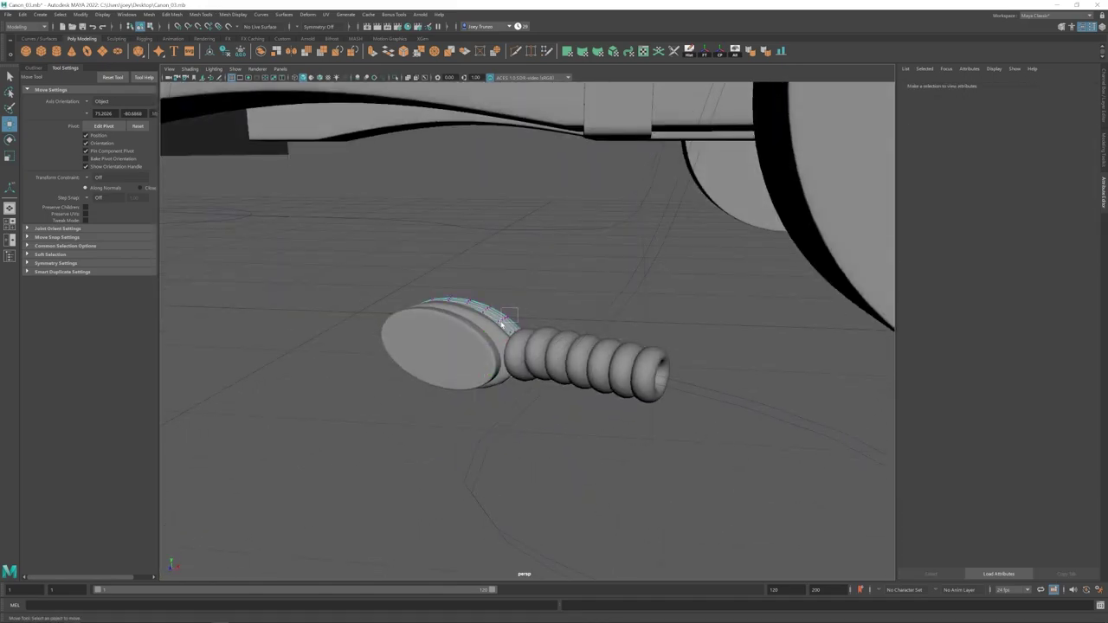
{"action": "left_click", "coordinate": [503, 322]}
{"action": "left_click_drag", "start_coordinate": [434, 345], "coordinate": [530, 369], "text": "alt"}
{"action": "left_click", "coordinate": [504, 335]}
{"action": "left_click_drag", "start_coordinate": [544, 355], "coordinate": [482, 369]}
{"action": "left_click", "coordinate": [495, 332]}
{"action": "right_click_drag", "start_coordinate": [482, 369], "coordinate": [519, 359], "text": "alt"}
Step: Align the coiled binding and the ends of the two rope curves with the pulley strands
{"action": "left_click", "coordinate": [525, 356]}
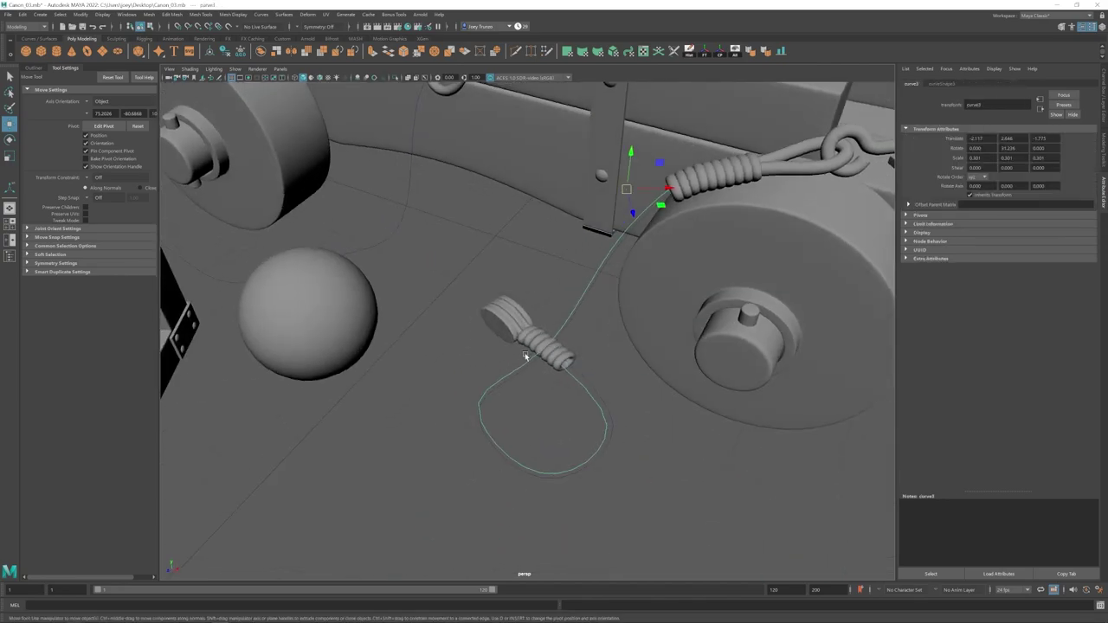
{"action": "left_click_drag", "start_coordinate": [525, 356], "coordinate": [554, 374], "text": "alt"}
{"action": "mouse_move", "coordinate": [555, 374]}
{"action": "right_mouse_down", "text": "alt"}
{"action": "mouse_move", "coordinate": [546, 383]}
{"action": "mouse_move", "coordinate": [558, 386]}
{"action": "right_mouse_up", "text": "alt"}
{"action": "right_click_drag", "start_coordinate": [510, 351], "coordinate": [571, 381], "text": "alt"}
{"action": "left_click_drag", "start_coordinate": [572, 381], "coordinate": [468, 342], "text": "alt"}
{"action": "left_click", "coordinate": [526, 351]}
{"action": "left_click", "coordinate": [540, 351], "text": "shift"}
{"action": "key", "text": "Up"}
{"action": "left_click", "coordinate": [532, 258]}
{"action": "left_click", "coordinate": [512, 369]}
{"action": "key", "text": "Up"}
{"action": "left_click", "coordinate": [451, 339]}
{"action": "right_click_drag", "start_coordinate": [450, 338], "coordinate": [416, 338]}
{"action": "left_click_drag", "start_coordinate": [525, 326], "coordinate": [545, 433]}
{"action": "left_click", "coordinate": [557, 371]}
{"action": "key", "text": "Up"}
{"action": "left_click", "coordinate": [621, 294]}
Step: Add another torus and scale, rotate and move it into an outer ring surrounding the pulley discs
{"action": "left_click_drag", "start_coordinate": [621, 294], "coordinate": [581, 381], "text": "alt"}
{"action": "scroll", "coordinate": [581, 381], "scroll_direction": "up", "scroll_amount": 5}
{"action": "left_click", "coordinate": [494, 324]}
{"action": "left_click_drag", "start_coordinate": [494, 324], "coordinate": [566, 240], "text": "alt"}
{"action": "right_click_drag", "start_coordinate": [566, 240], "coordinate": [528, 240]}
{"action": "left_click_drag", "start_coordinate": [554, 372], "coordinate": [513, 299], "text": "alt"}
{"action": "left_click_drag", "start_coordinate": [519, 322], "coordinate": [561, 307], "text": "alt"}
{"action": "left_click", "coordinate": [720, 257]}
{"action": "scroll", "coordinate": [719, 257], "scroll_direction": "down", "scroll_amount": 3}
{"action": "left_click", "coordinate": [569, 318]}
{"action": "key", "text": "r"}
{"action": "left_click_drag", "start_coordinate": [561, 307], "coordinate": [513, 327], "text": "alt"}
{"action": "key", "text": "e"}
{"action": "left_click_drag", "start_coordinate": [513, 327], "coordinate": [544, 267], "text": "alt"}
{"action": "key", "text": "r"}
{"action": "left_click_drag", "start_coordinate": [543, 266], "coordinate": [605, 287], "text": "alt"}
{"action": "key", "text": "e"}
{"action": "key", "text": "w"}
{"action": "left_click_drag", "start_coordinate": [513, 338], "coordinate": [433, 290], "text": "alt"}
Step: Apply a Transform component operation to the outer ring and adjust its thickness and fit around the discs
{"action": "left_click", "coordinate": [172, 15]}
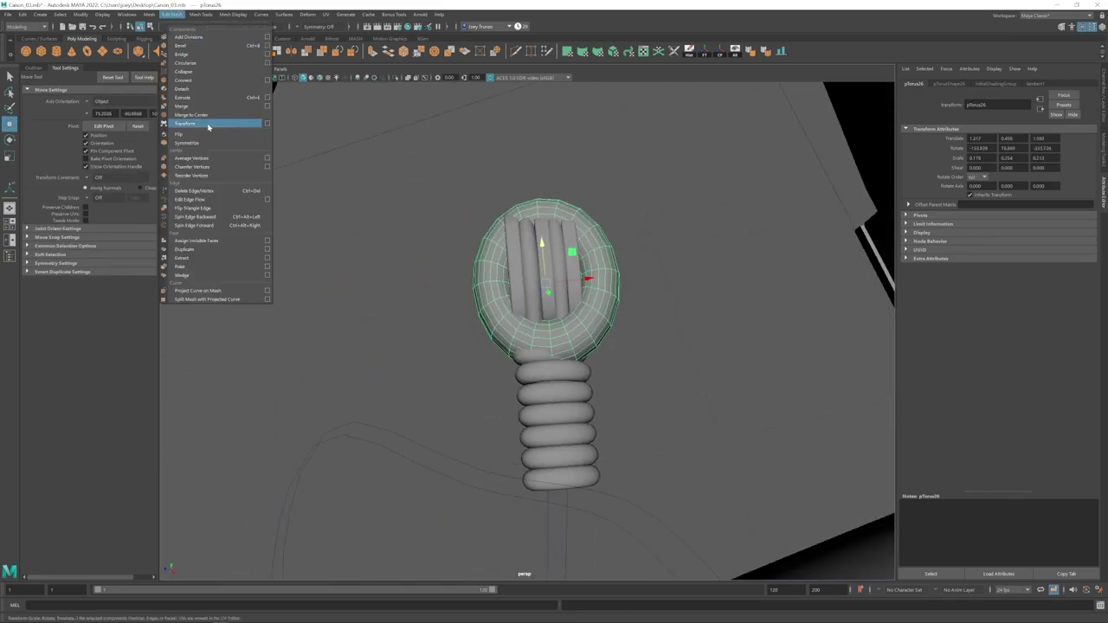
{"action": "left_click", "coordinate": [208, 123]}
{"action": "left_click_drag", "start_coordinate": [547, 276], "coordinate": [548, 288]}
{"action": "left_click_drag", "start_coordinate": [548, 287], "coordinate": [523, 294], "text": "alt"}
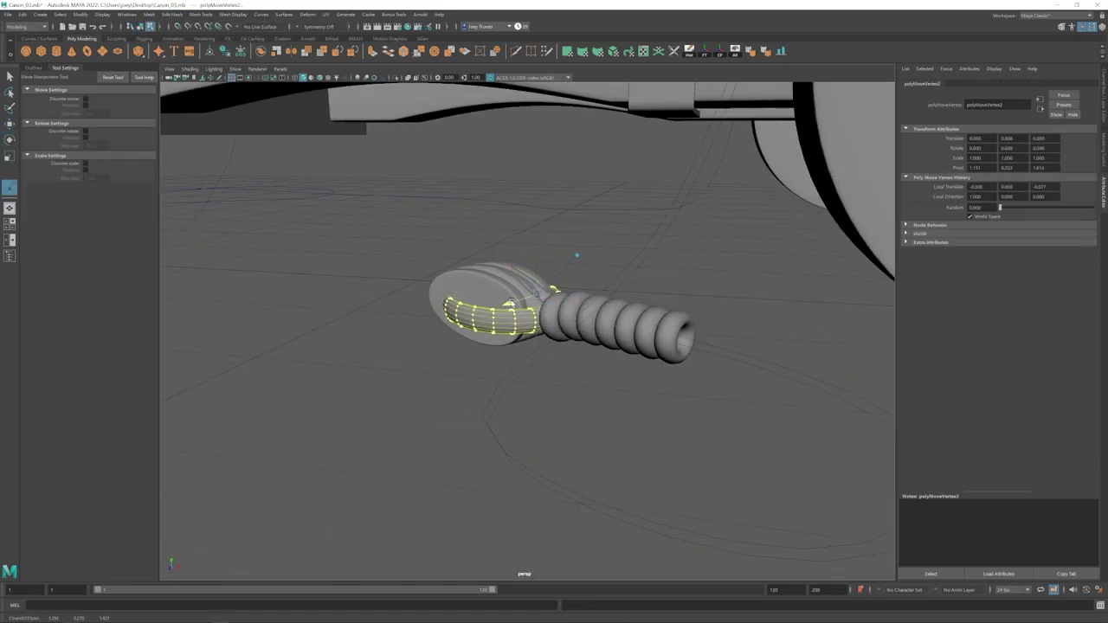
{"action": "left_click_drag", "start_coordinate": [503, 334], "coordinate": [641, 220], "text": "alt"}
{"action": "key", "text": "w"}
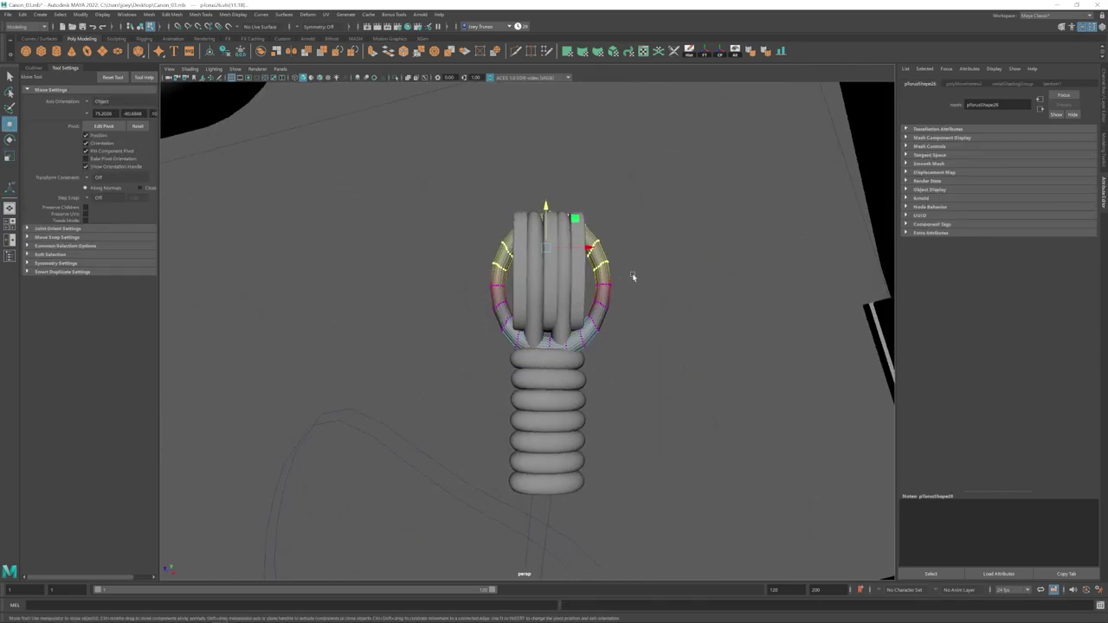
Step: Scale and move the outer ring's side and end vertices into a rounded rectangular strap around the discs
{"action": "key", "text": "r"}
{"action": "left_click_drag", "start_coordinate": [644, 265], "coordinate": [626, 378], "text": "alt"}
{"action": "left_click_drag", "start_coordinate": [448, 293], "coordinate": [606, 316]}
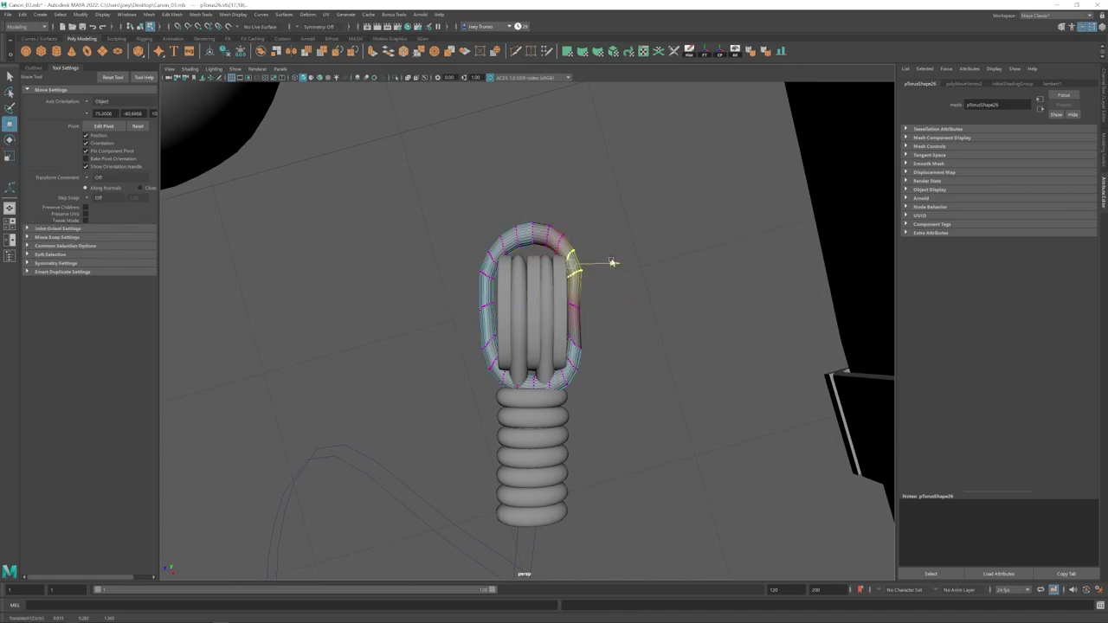
{"action": "mouse_move", "coordinate": [515, 202]}
{"action": "left_mouse_down"}
{"action": "mouse_move", "coordinate": [542, 257]}
{"action": "mouse_move", "coordinate": [526, 216]}
{"action": "left_mouse_up"}
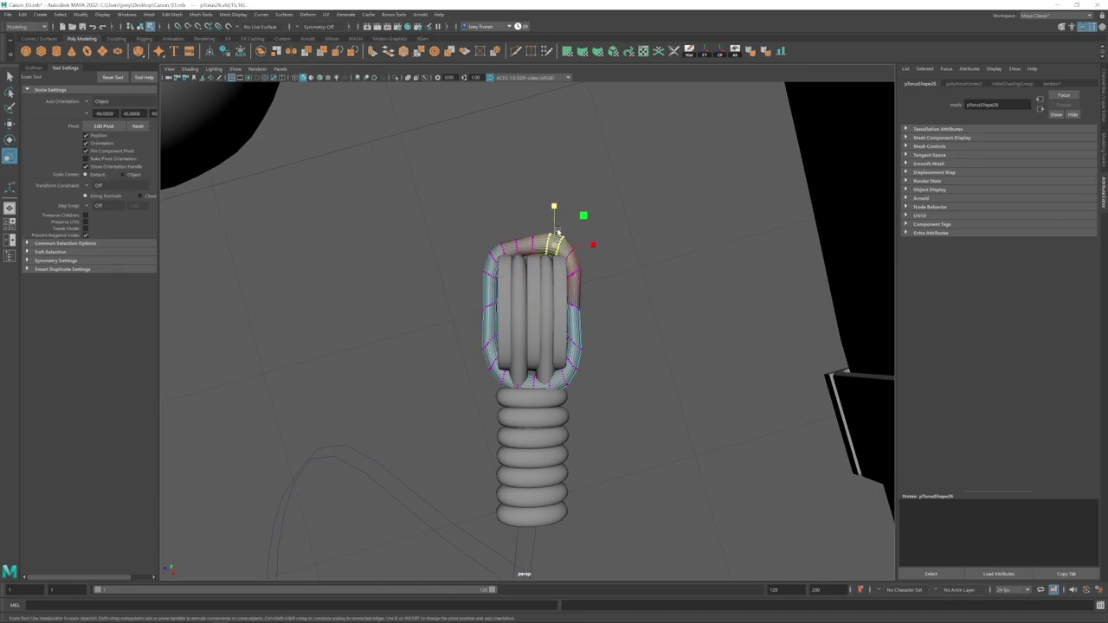
{"action": "left_click_drag", "start_coordinate": [577, 303], "coordinate": [601, 344], "text": "alt"}
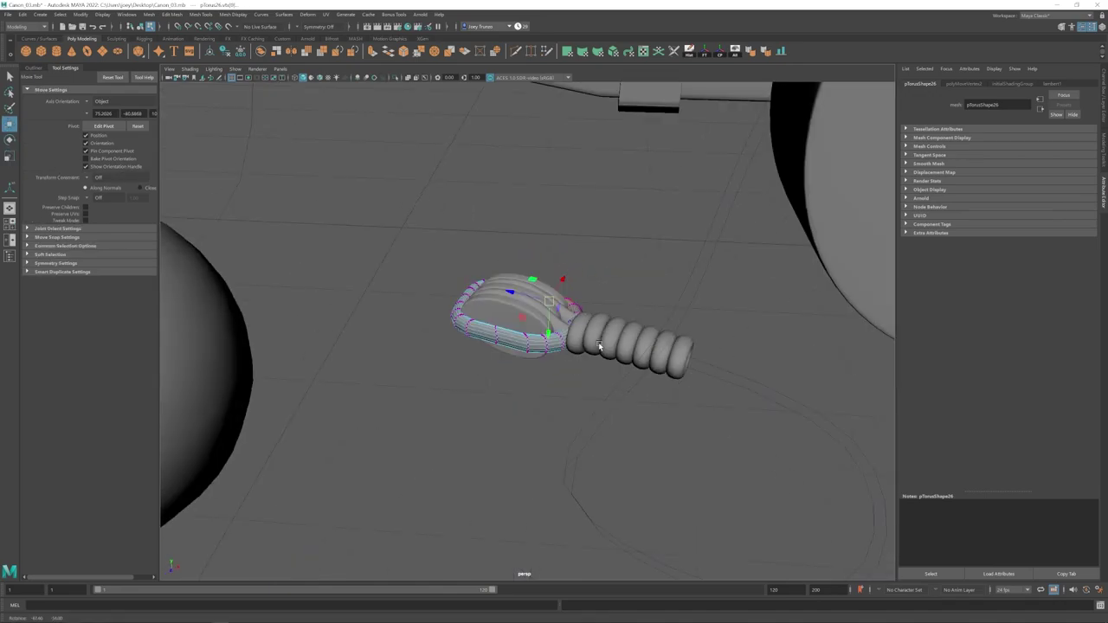
Step: Select all vertices of the strap ring and adjust its fit around the pulley against the coiled binding
{"action": "key", "text": "F8"}
{"action": "left_click", "coordinate": [486, 356]}
{"action": "left_click_drag", "start_coordinate": [487, 356], "coordinate": [603, 395], "text": "alt"}
{"action": "left_click", "coordinate": [554, 333]}
{"action": "left_click_drag", "start_coordinate": [554, 334], "coordinate": [539, 294], "text": "alt"}
{"action": "key", "text": "r"}
{"action": "left_click_drag", "start_coordinate": [525, 347], "coordinate": [554, 450]}
{"action": "key", "text": "F8"}
{"action": "key", "text": "w"}
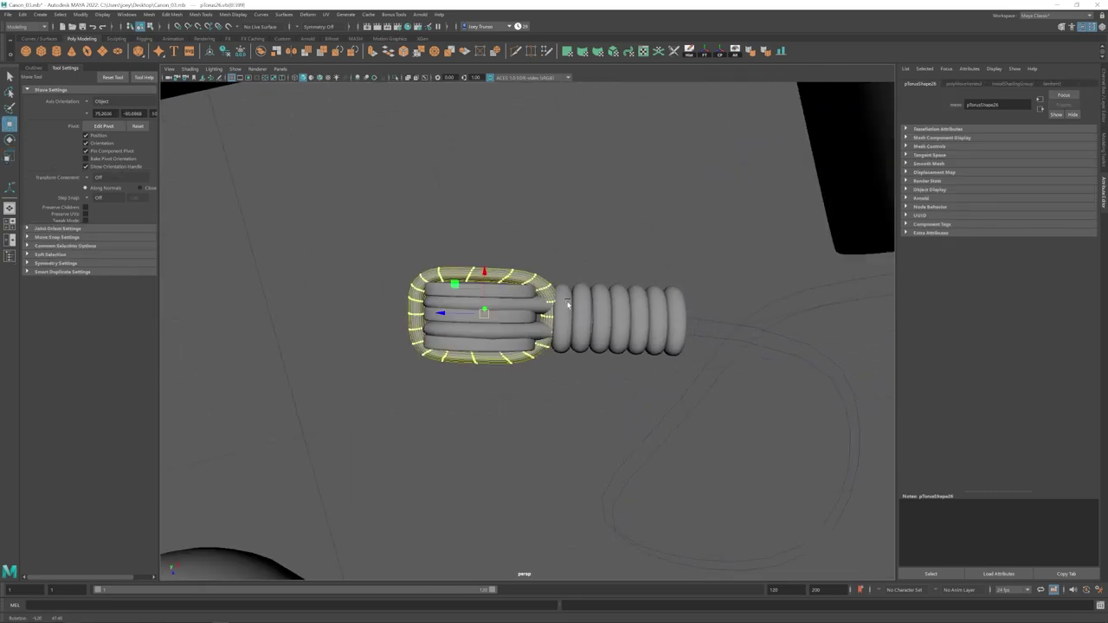
Step: Refine the strap ring's vertices at the binding and at the pulley's outer end to round off its shape
{"action": "left_click_drag", "start_coordinate": [566, 304], "coordinate": [539, 363]}
{"action": "mouse_move", "coordinate": [552, 313]}
{"action": "left_mouse_down"}
{"action": "mouse_move", "coordinate": [559, 323]}
{"action": "mouse_move", "coordinate": [519, 304]}
{"action": "mouse_move", "coordinate": [549, 308]}
{"action": "mouse_move", "coordinate": [519, 363]}
{"action": "mouse_move", "coordinate": [556, 313]}
{"action": "left_mouse_up"}
{"action": "key", "text": "r"}
{"action": "key", "text": "w"}
{"action": "left_click_drag", "start_coordinate": [675, 251], "coordinate": [534, 300], "text": "alt"}
{"action": "left_click_drag", "start_coordinate": [534, 301], "coordinate": [525, 289]}
{"action": "left_click_drag", "start_coordinate": [554, 294], "coordinate": [526, 301], "text": "alt"}
{"action": "left_click", "coordinate": [658, 320]}
{"action": "scroll", "coordinate": [641, 316], "scroll_direction": "down", "scroll_amount": 5}
{"action": "scroll", "coordinate": [541, 290], "scroll_direction": "up", "scroll_amount": 4}
{"action": "left_click_drag", "start_coordinate": [553, 266], "coordinate": [564, 304]}
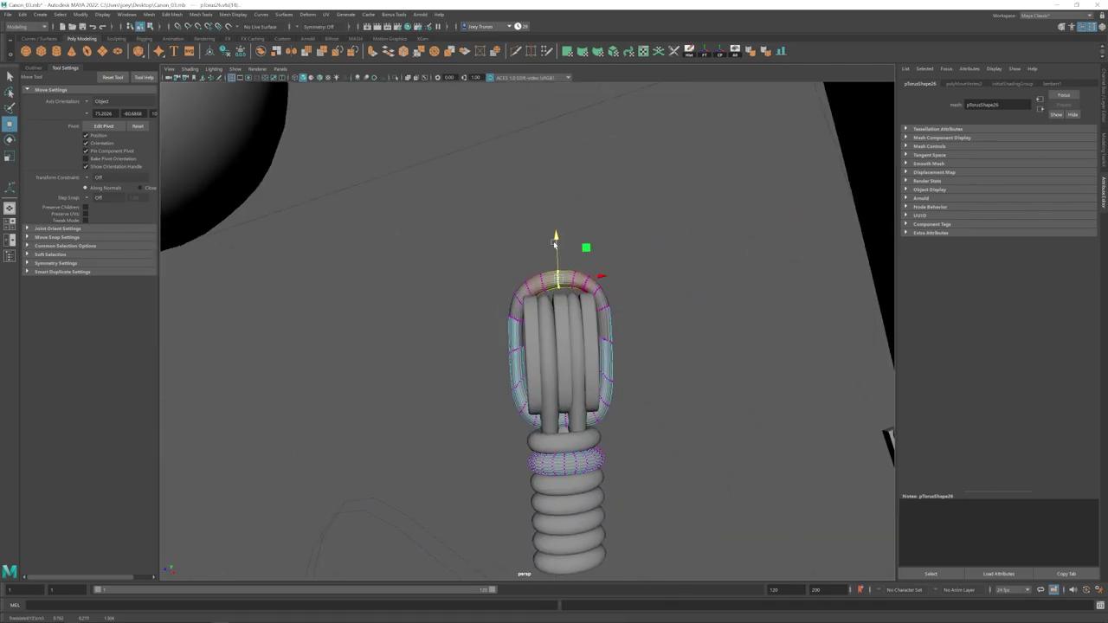
{"action": "left_click", "coordinate": [637, 303]}
Step: Duplicate the rope loop from the hook and place it, scaled down, at the pulley block's outer end
{"action": "scroll", "coordinate": [606, 338], "scroll_direction": "down", "scroll_amount": 8}
{"action": "left_click_drag", "start_coordinate": [606, 346], "coordinate": [519, 303], "text": "alt"}
{"action": "left_click", "coordinate": [752, 212]}
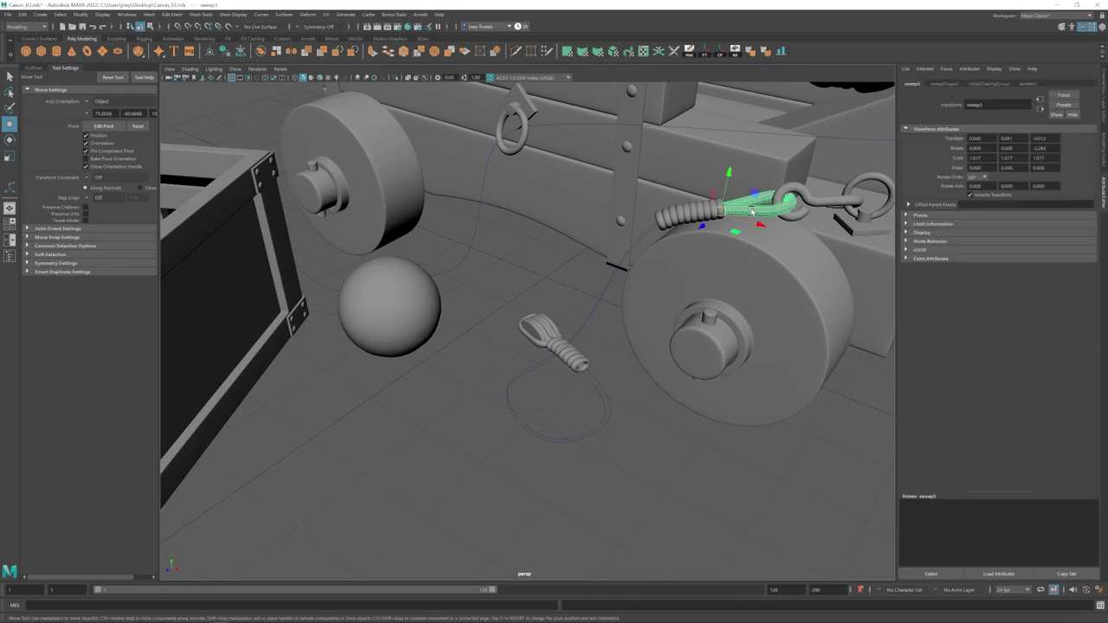
{"action": "left_click", "coordinate": [533, 327]}
{"action": "key", "text": "f"}
{"action": "left_click_drag", "start_coordinate": [543, 358], "coordinate": [485, 316], "text": "alt"}
{"action": "key", "text": "r"}
{"action": "left_click_drag", "start_coordinate": [522, 336], "coordinate": [450, 334]}
{"action": "key", "text": "w"}
{"action": "left_click_drag", "start_coordinate": [555, 303], "coordinate": [572, 329], "text": "alt"}
{"action": "left_click_drag", "start_coordinate": [559, 344], "coordinate": [499, 377]}
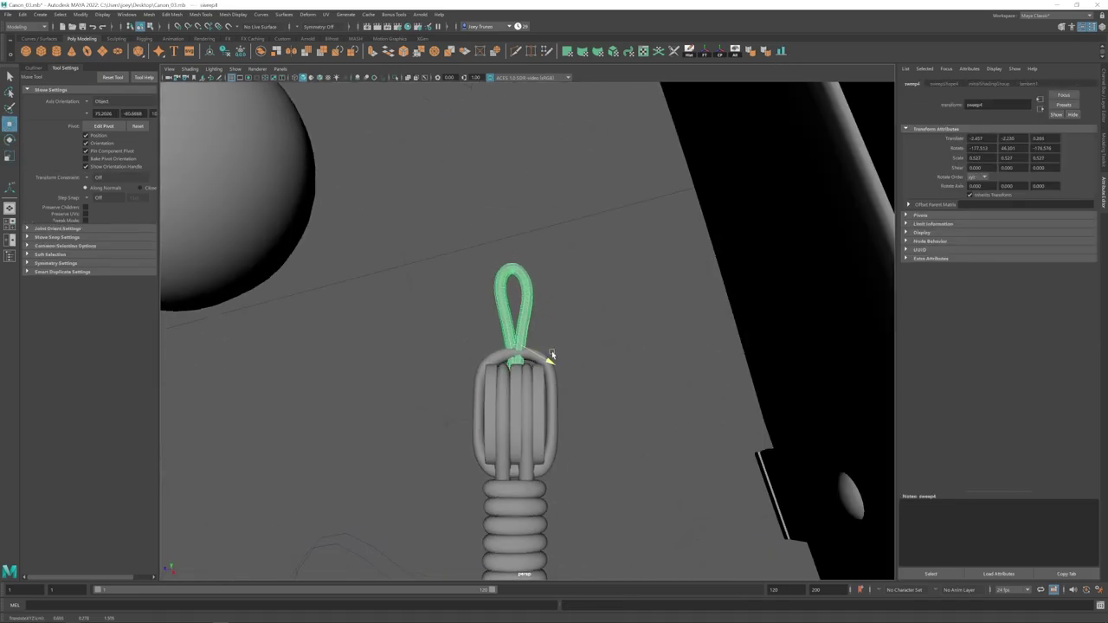
Step: Delete the inner end of the small loop where it runs into the pulley strap
{"action": "right_click_drag", "start_coordinate": [520, 347], "coordinate": [519, 386]}
{"action": "left_click_drag", "start_coordinate": [404, 456], "coordinate": [599, 358]}
{"action": "key", "text": "Delete"}
{"action": "right_click_drag", "start_coordinate": [522, 344], "coordinate": [554, 317]}
{"action": "left_click_drag", "start_coordinate": [554, 318], "coordinate": [667, 346], "text": "alt"}
Step: Copy a coil ring onto the small loop's neck and scale, rotate and position it as a binding
{"action": "left_click", "coordinate": [683, 361]}
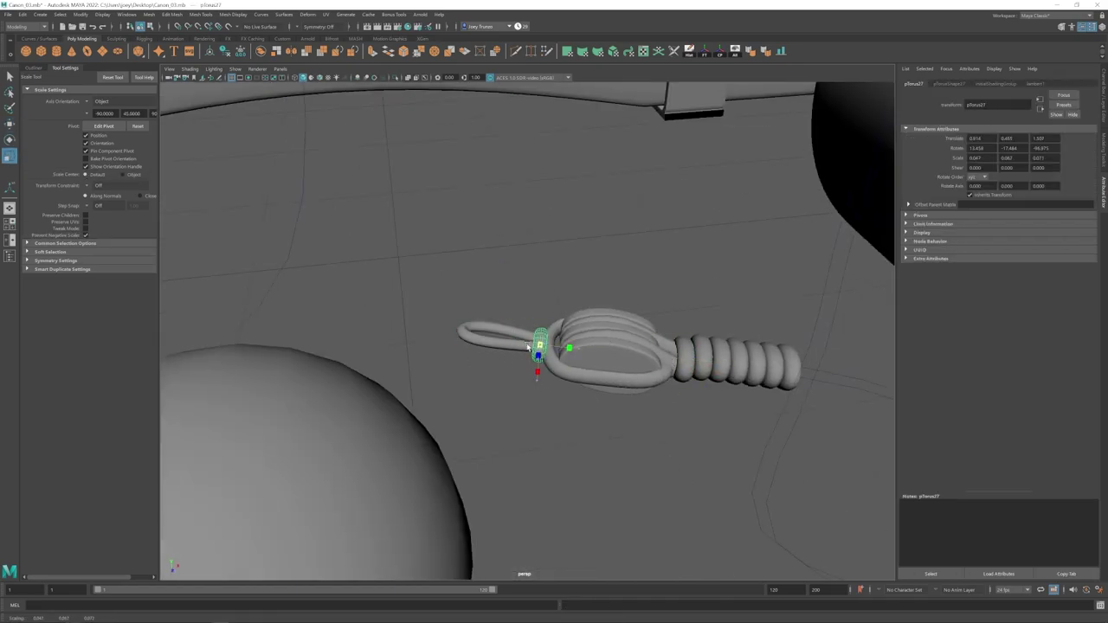
{"action": "left_click_drag", "start_coordinate": [527, 346], "coordinate": [521, 347]}
{"action": "key", "text": "e"}
{"action": "left_click_drag", "start_coordinate": [522, 346], "coordinate": [516, 380], "text": "alt"}
{"action": "key", "text": "w"}
{"action": "left_click_drag", "start_coordinate": [519, 374], "coordinate": [525, 421], "text": "alt"}
{"action": "key", "text": "e"}
{"action": "right_click_drag", "start_coordinate": [525, 421], "coordinate": [588, 381], "text": "alt"}
{"action": "right_click_drag", "start_coordinate": [524, 286], "coordinate": [490, 286]}
{"action": "left_click_drag", "start_coordinate": [475, 354], "coordinate": [545, 312]}
{"action": "key", "text": "r"}
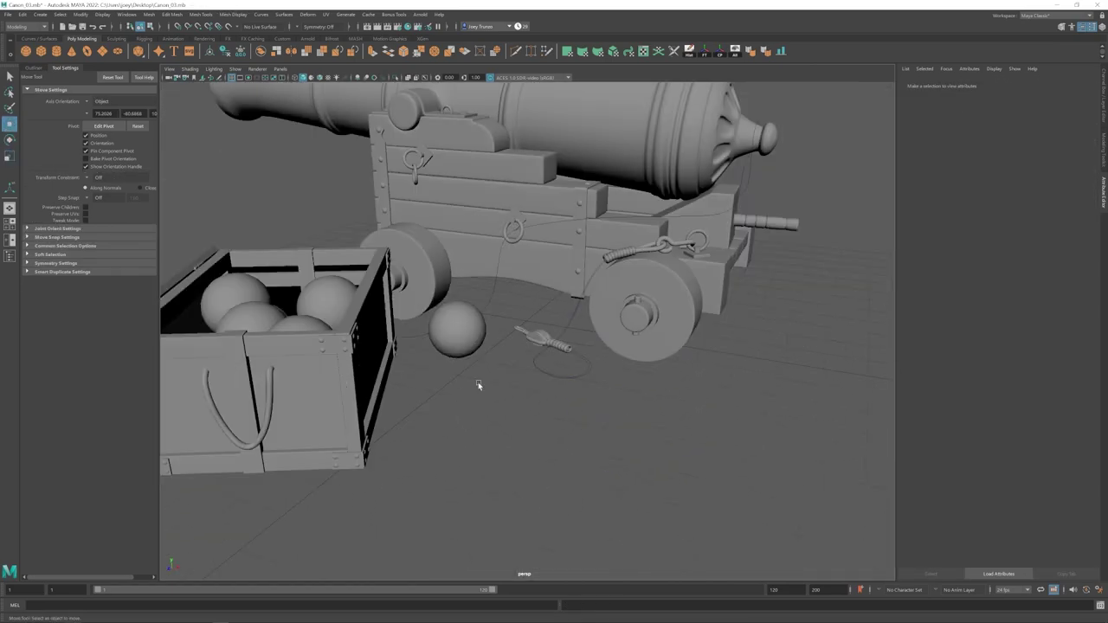
Step: Group a copy of the rope loop with its coiled binding and place it beside the cannon's front
{"action": "scroll", "coordinate": [584, 389], "scroll_direction": "up", "scroll_amount": 5}
{"action": "key", "text": "r"}
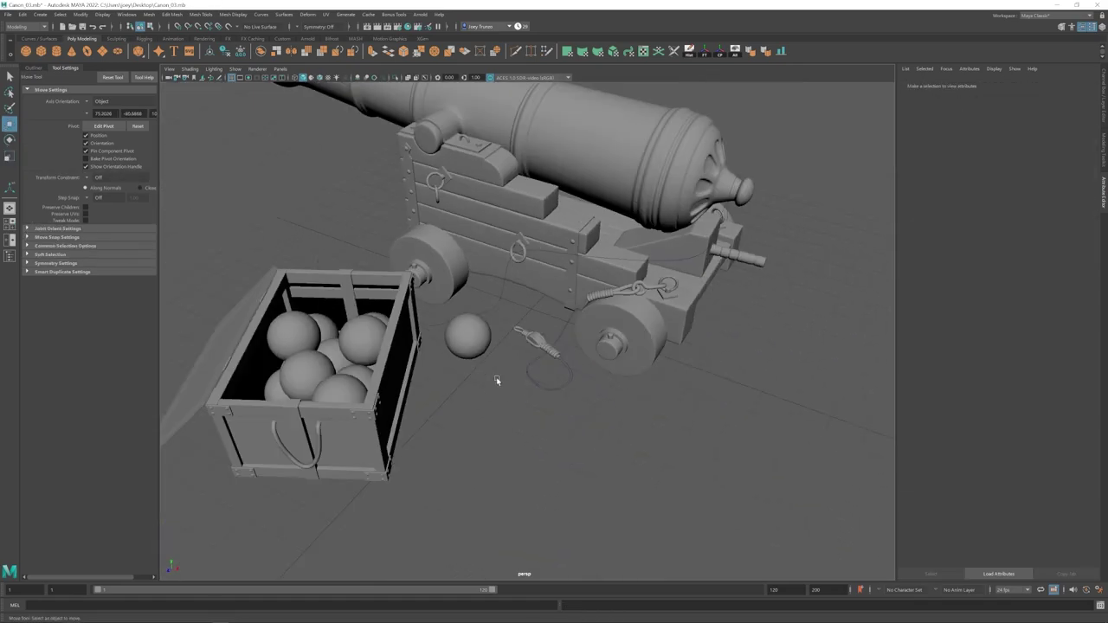
{"action": "scroll", "coordinate": [496, 377], "scroll_direction": "up", "scroll_amount": 3}
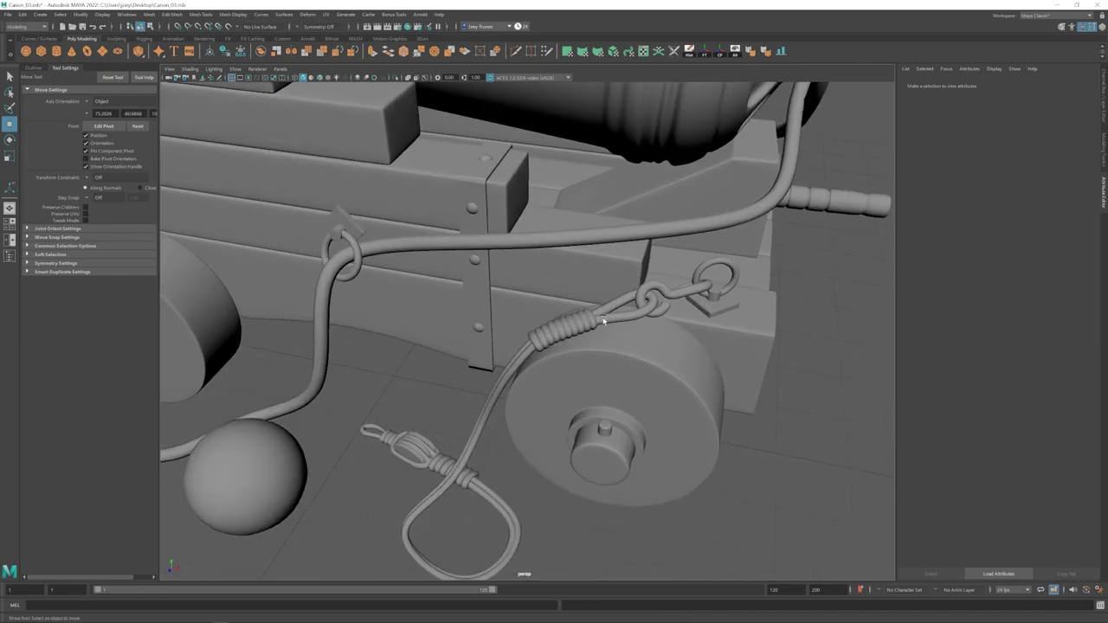
{"action": "left_click", "coordinate": [619, 311]}
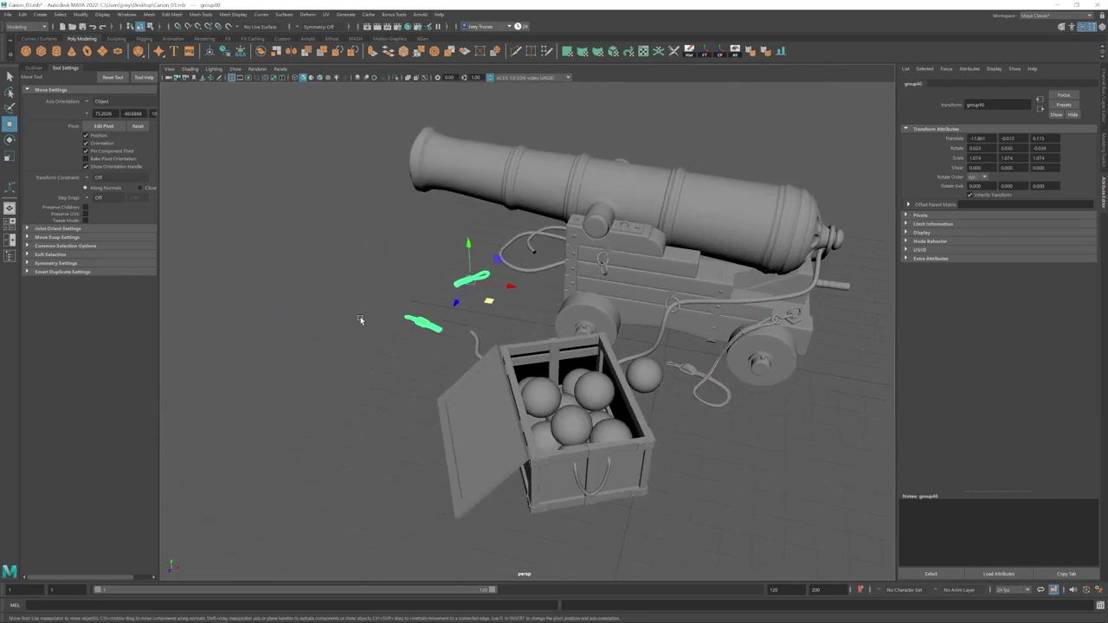
{"action": "key", "text": "ctrl+g"}
{"action": "key", "text": "r"}
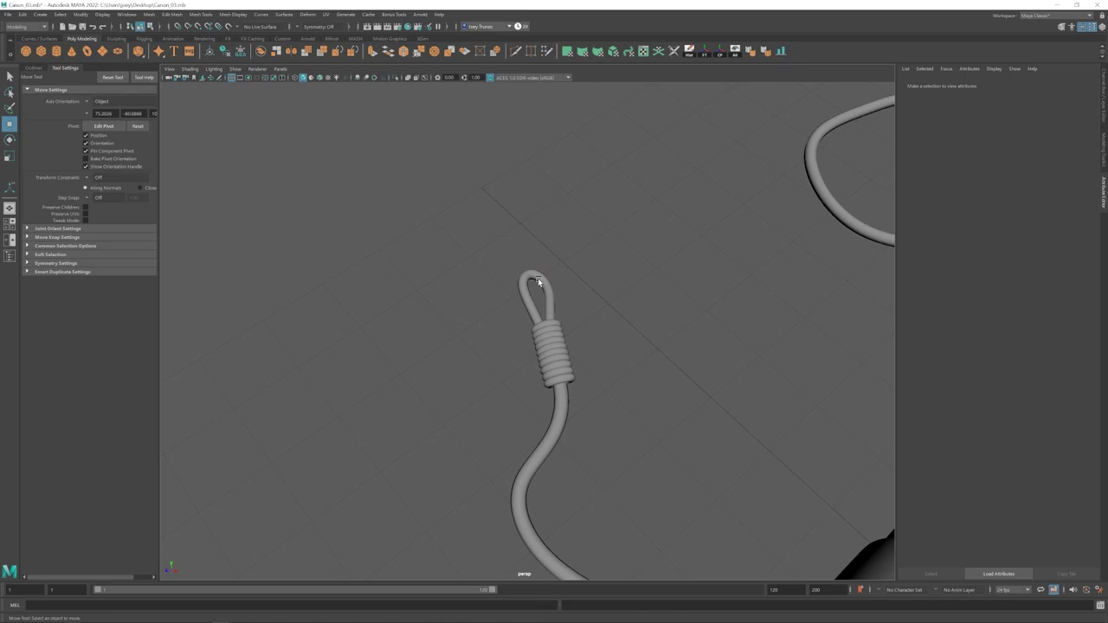
Step: Scale, move and rotate the coil rings so they fit around the long rope below its end loop
{"action": "left_click", "coordinate": [538, 281]}
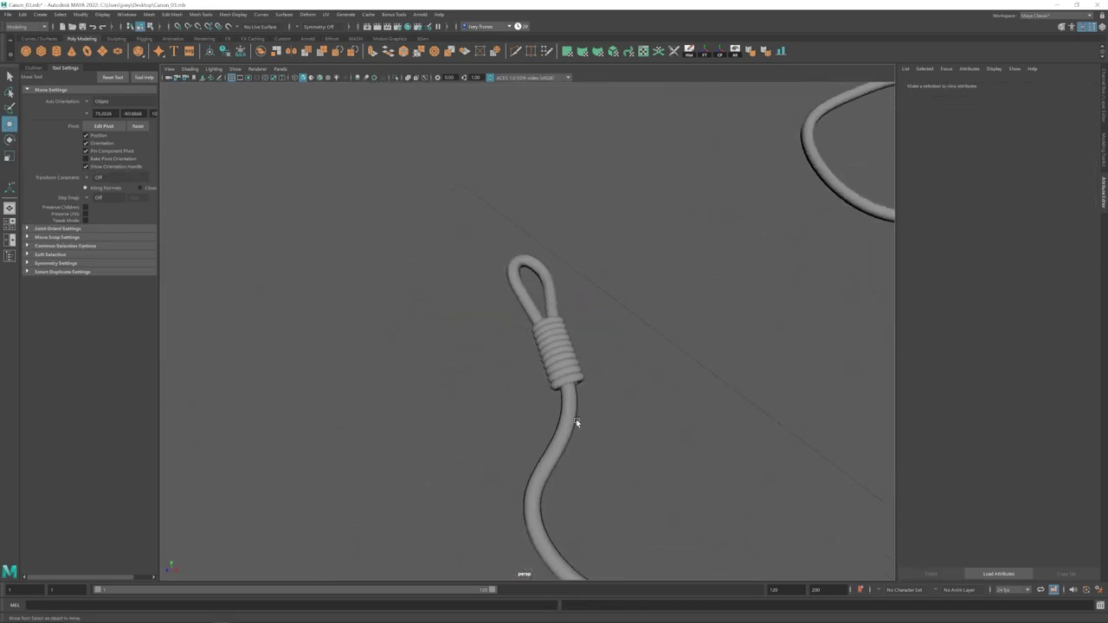
{"action": "left_click", "coordinate": [567, 383]}
{"action": "key", "text": "r"}
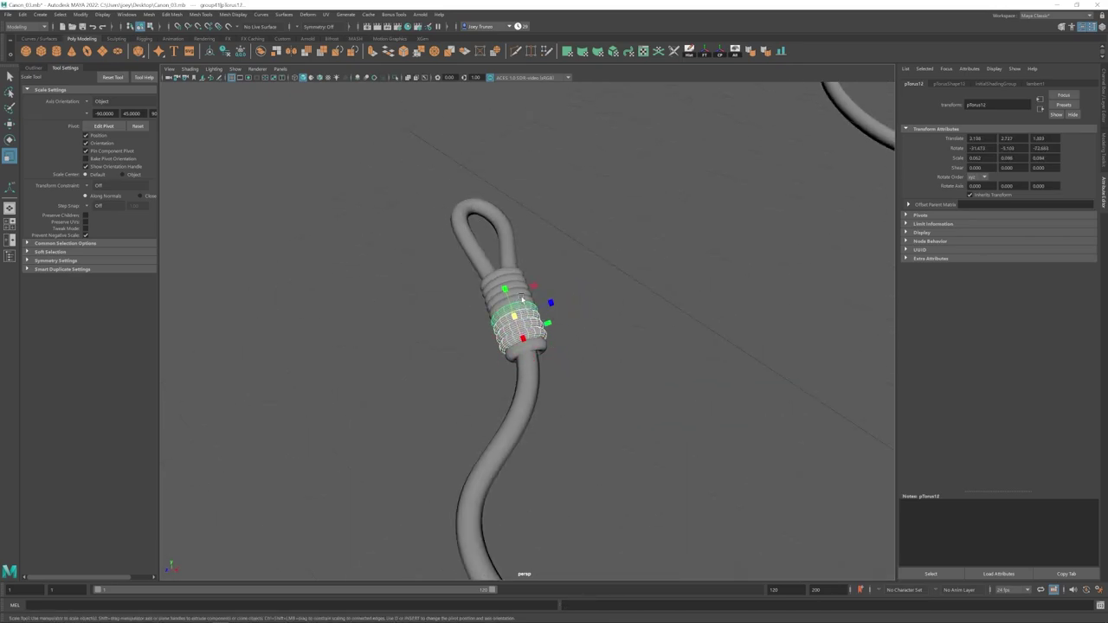
{"action": "left_click", "coordinate": [520, 346]}
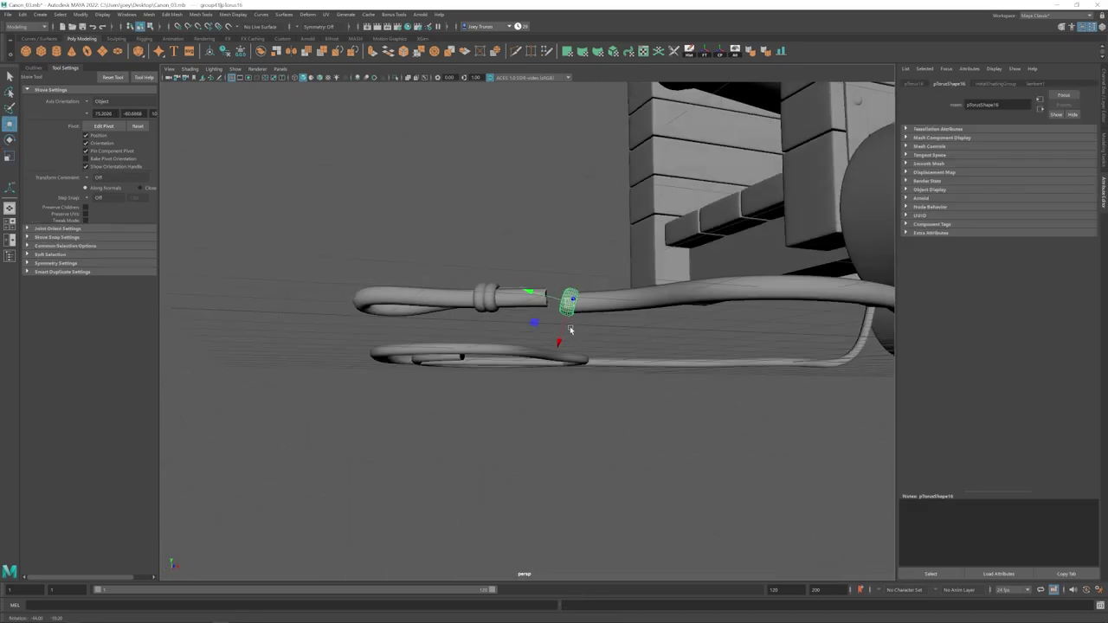
{"action": "key", "text": "e"}
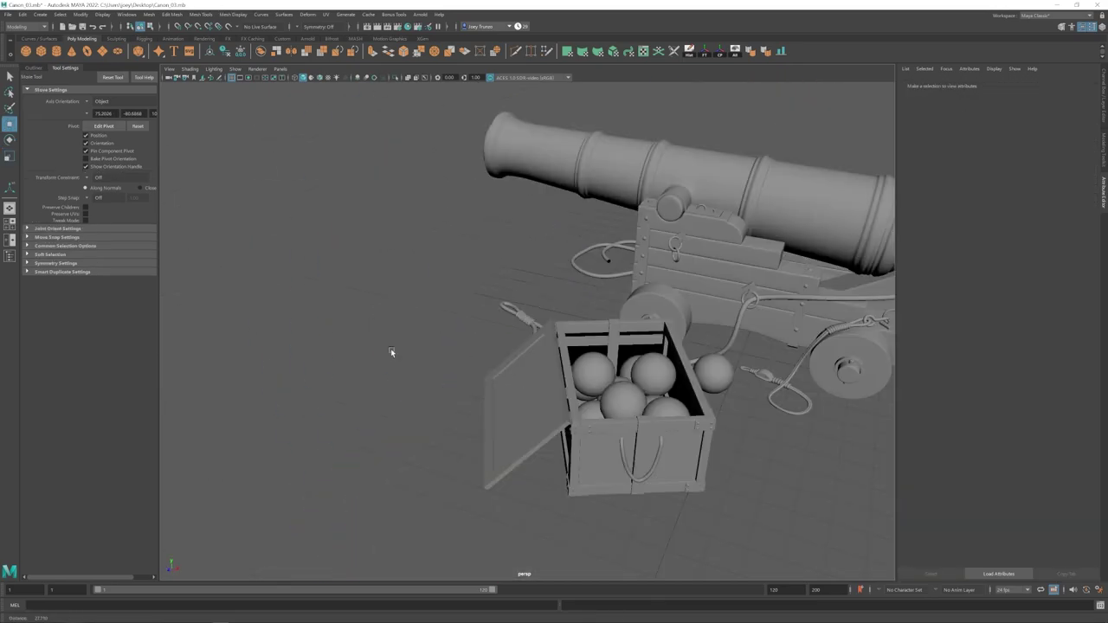
Step: Group the hooked rope's pieces with the pulley block and reposition the assembly beside the rear wheel
{"action": "scroll", "coordinate": [658, 467], "scroll_direction": "up", "scroll_amount": 5}
{"action": "middle_click_drag", "start_coordinate": [634, 395], "coordinate": [544, 379], "text": "alt"}
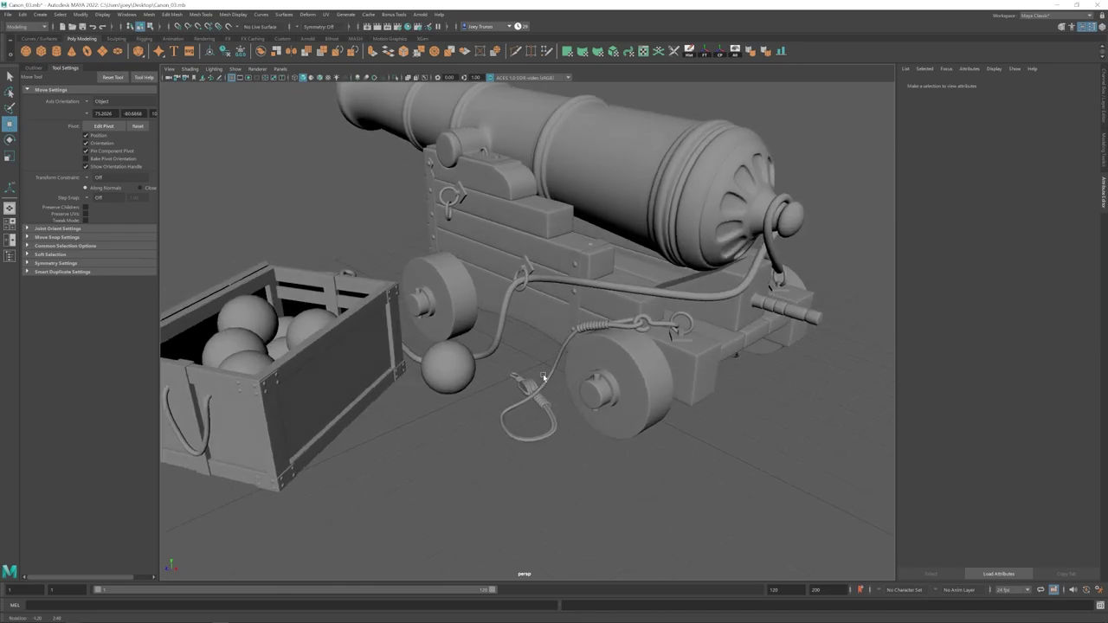
{"action": "left_click_drag", "start_coordinate": [545, 378], "coordinate": [490, 477], "text": "alt"}
{"action": "left_click", "coordinate": [587, 344]}
{"action": "key", "text": "Up"}
{"action": "left_click", "coordinate": [33, 68]}
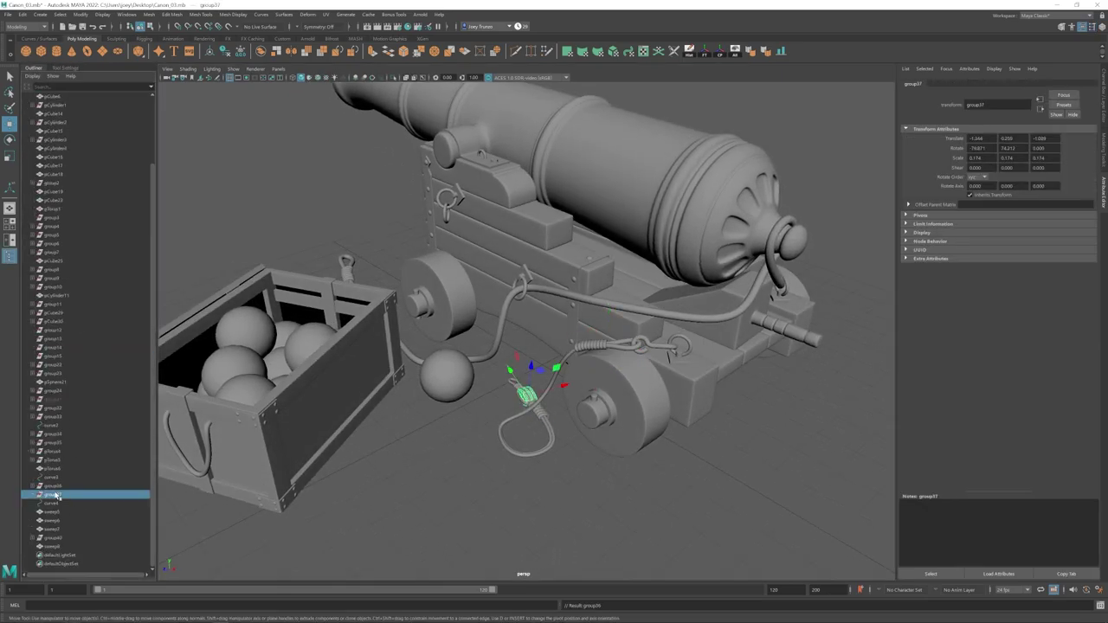
{"action": "left_click_drag", "start_coordinate": [543, 380], "coordinate": [561, 381]}
{"action": "left_click_drag", "start_coordinate": [520, 420], "coordinate": [578, 346], "text": "alt"}
{"action": "key", "text": "w"}
{"action": "left_click_drag", "start_coordinate": [588, 270], "coordinate": [574, 286]}
{"action": "left_click_drag", "start_coordinate": [641, 203], "coordinate": [642, 305], "text": "alt"}
Step: Isolate the rope and pulley assembly, check its vertices against the floor, and return to object selection in the full scene
{"action": "right_click", "coordinate": [707, 304]}
{"action": "left_click", "coordinate": [393, 78]}
{"action": "left_click_drag", "start_coordinate": [549, 222], "coordinate": [684, 303]}
{"action": "right_click", "coordinate": [739, 250]}
{"action": "right_click_drag", "start_coordinate": [803, 251], "coordinate": [678, 251]}
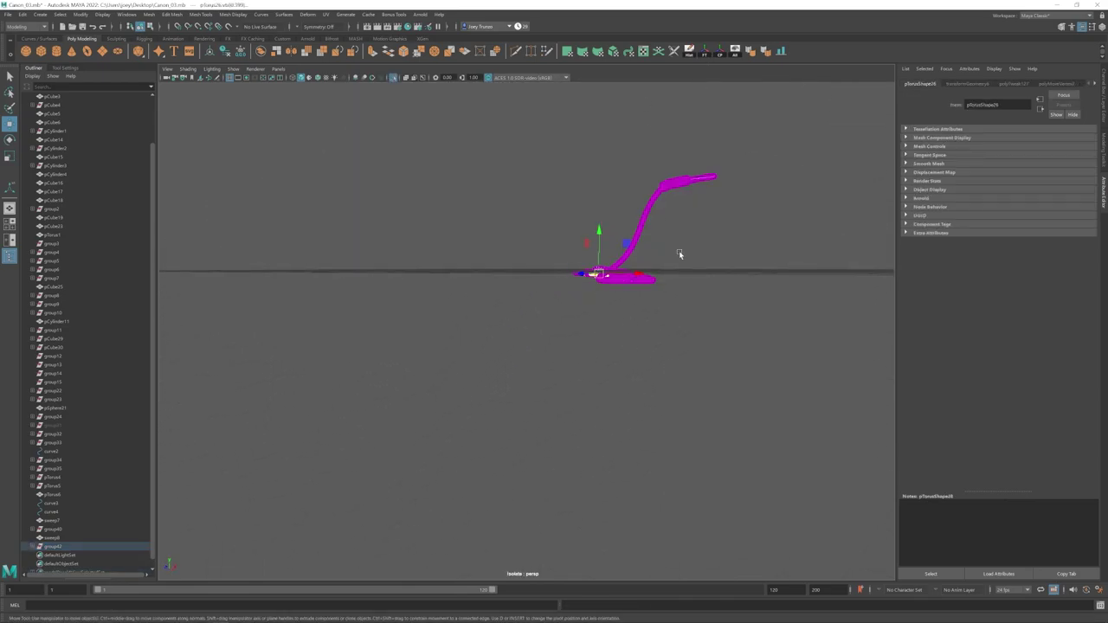
{"action": "left_click", "coordinate": [393, 77]}
{"action": "scroll", "coordinate": [555, 226], "scroll_direction": "up", "scroll_amount": 5}
{"action": "left_click_drag", "start_coordinate": [555, 225], "coordinate": [597, 217], "text": "alt"}
{"action": "left_click_drag", "start_coordinate": [611, 185], "coordinate": [570, 313]}
{"action": "left_click", "coordinate": [636, 419]}
{"action": "right_click_drag", "start_coordinate": [662, 433], "coordinate": [703, 415]}
Step: Select the vertices of the double rope's ground loop and adjust the loop's height to the floor
{"action": "left_click", "coordinate": [672, 407]}
{"action": "right_click_drag", "start_coordinate": [749, 381], "coordinate": [706, 381]}
{"action": "left_click_drag", "start_coordinate": [727, 455], "coordinate": [506, 303]}
{"action": "left_click_drag", "start_coordinate": [554, 363], "coordinate": [562, 268], "text": "alt"}
{"action": "key", "text": "space"}
{"action": "key", "text": "space"}
{"action": "key", "text": "space"}
{"action": "key", "text": "space"}
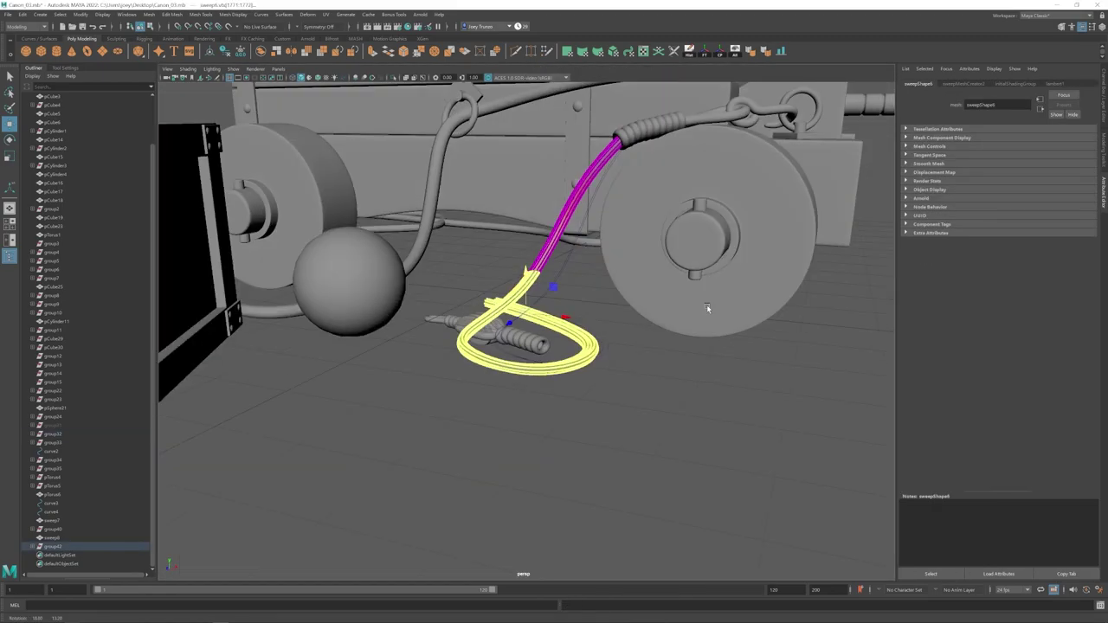
Step: Select the pulley block's group and isolate it together with the rope
{"action": "right_click_drag", "start_coordinate": [707, 305], "coordinate": [746, 282]}
{"action": "left_click", "coordinate": [719, 372]}
{"action": "left_click_drag", "start_coordinate": [589, 303], "coordinate": [555, 403], "text": "alt"}
{"action": "left_click", "coordinate": [536, 416]}
{"action": "scroll", "coordinate": [536, 415], "scroll_direction": "up", "scroll_amount": 3}
{"action": "key", "text": "Up"}
{"action": "left_click", "coordinate": [393, 78]}
Step: Raise the pulley block group in the front view to line it up with the rope's ground loop
{"action": "key", "text": "space"}
{"action": "left_click_drag", "start_coordinate": [383, 322], "coordinate": [346, 342]}
{"action": "key", "text": "space"}
{"action": "key", "text": "space"}
{"action": "key", "text": "space"}
{"action": "left_click_drag", "start_coordinate": [298, 339], "coordinate": [450, 333]}
{"action": "key", "text": "space"}
{"action": "middle_click_drag", "start_coordinate": [317, 470], "coordinate": [329, 414], "text": "alt"}
{"action": "right_click_drag", "start_coordinate": [329, 414], "coordinate": [329, 390], "text": "alt"}
{"action": "left_click_drag", "start_coordinate": [318, 395], "coordinate": [317, 389]}
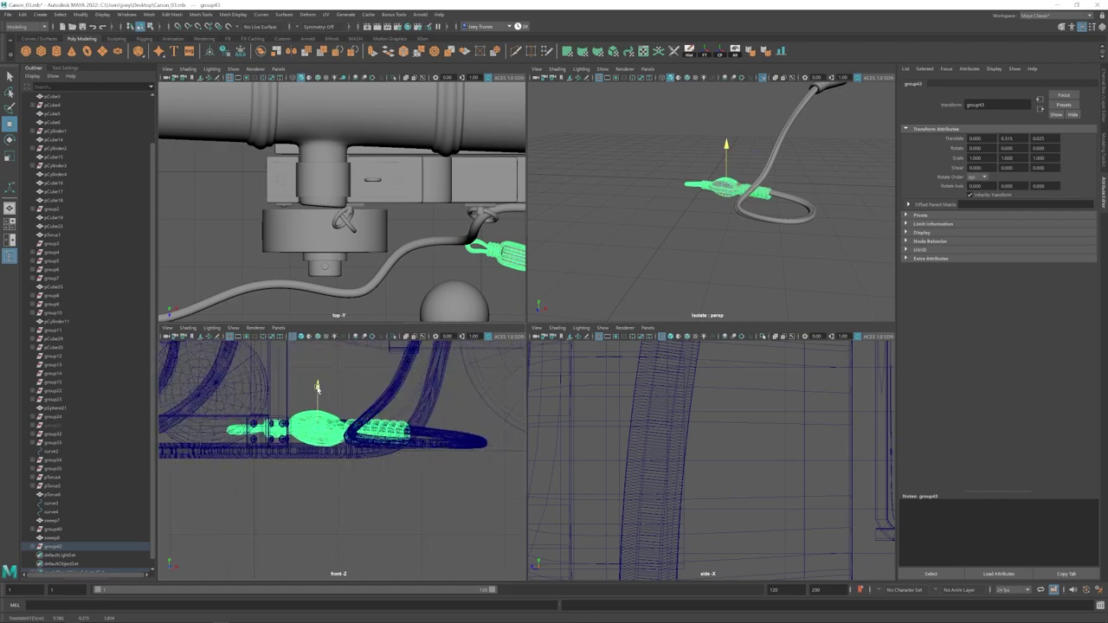
Step: Delete the faces at the double rope's end that run through the coiled binding towards the pulley block
{"action": "left_click", "coordinate": [802, 200]}
{"action": "key", "text": "space"}
{"action": "left_click_drag", "start_coordinate": [802, 202], "coordinate": [692, 295], "text": "alt"}
{"action": "key", "text": "F11"}
{"action": "left_click_drag", "start_coordinate": [455, 269], "coordinate": [539, 377]}
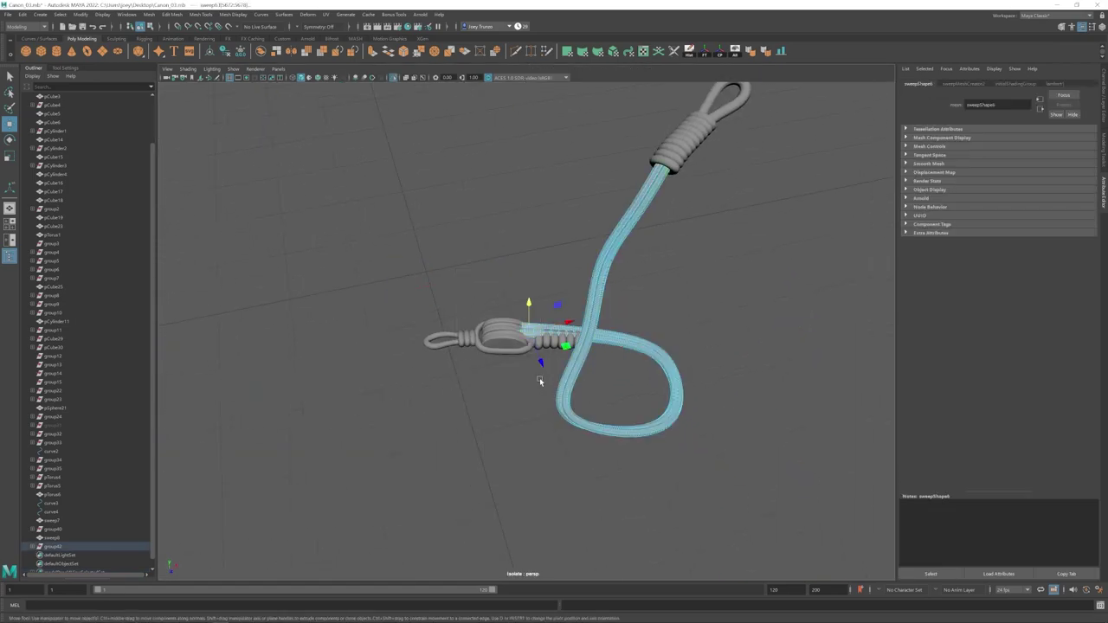
{"action": "key", "text": "Delete"}
Step: Shift the rope's end vertices with soft selection so both strands enter the coiled binding cleanly
{"action": "key", "text": "F9"}
{"action": "left_click_drag", "start_coordinate": [519, 303], "coordinate": [346, 260]}
{"action": "key", "text": "b"}
{"action": "left_click_drag", "start_coordinate": [347, 260], "coordinate": [281, 246]}
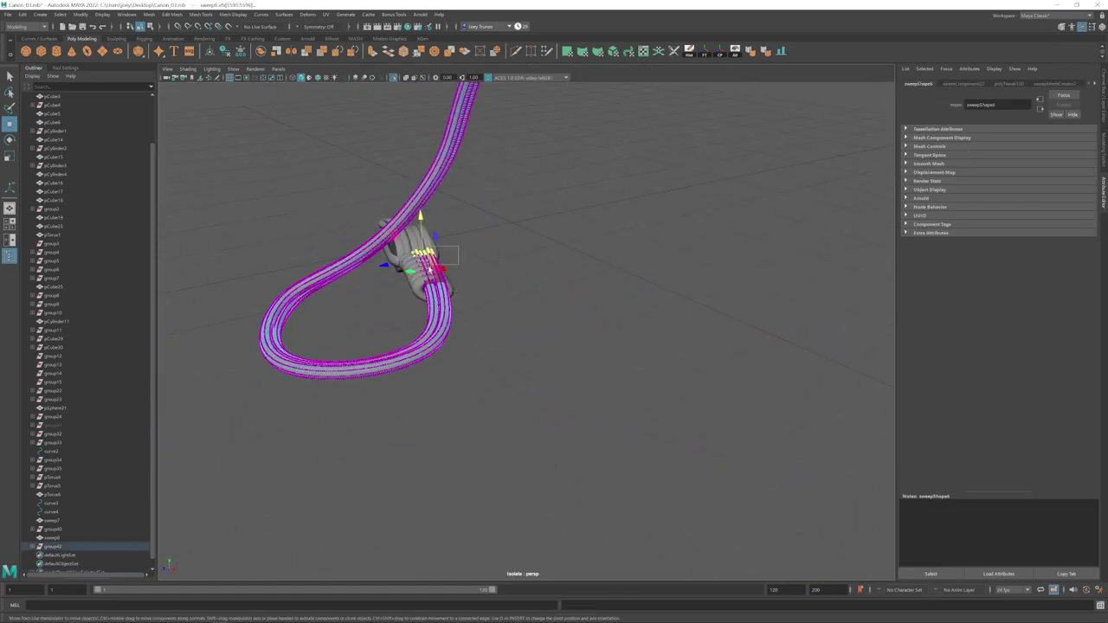
{"action": "left_click_drag", "start_coordinate": [431, 245], "coordinate": [411, 329], "text": "alt"}
{"action": "left_click_drag", "start_coordinate": [393, 278], "coordinate": [424, 129]}
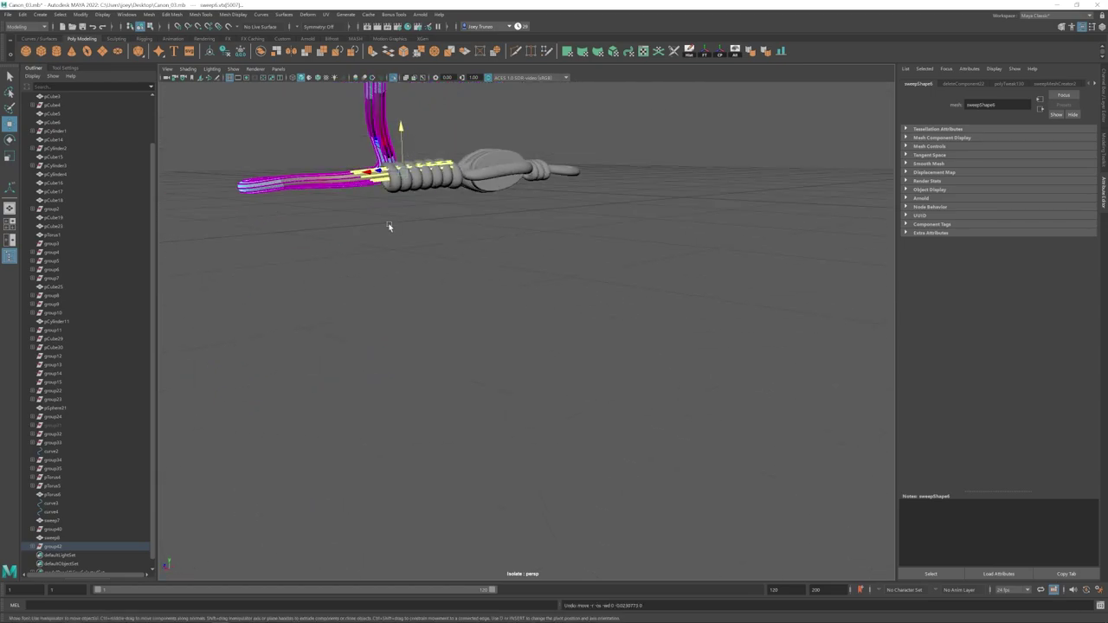
{"action": "left_click_drag", "start_coordinate": [432, 190], "coordinate": [453, 203], "text": "alt"}
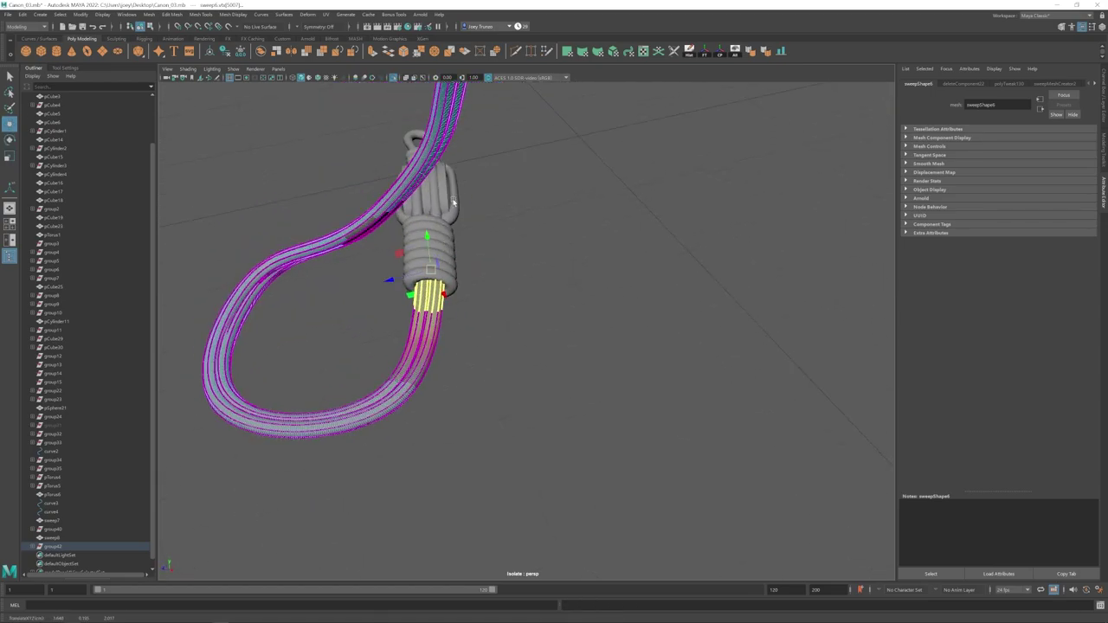
{"action": "key", "text": "F8"}
{"action": "left_click", "coordinate": [545, 361]}
Step: Leave isolation of the rope assembly and hide the guide curves of the double rope
{"action": "scroll", "coordinate": [545, 361], "scroll_direction": "down", "scroll_amount": 5}
{"action": "left_click_drag", "start_coordinate": [544, 361], "coordinate": [526, 332], "text": "alt"}
{"action": "scroll", "coordinate": [526, 332], "scroll_direction": "up", "scroll_amount": 8}
{"action": "left_click", "coordinate": [524, 286]}
{"action": "left_click", "coordinate": [633, 332]}
{"action": "scroll", "coordinate": [632, 332], "scroll_direction": "down", "scroll_amount": 8}
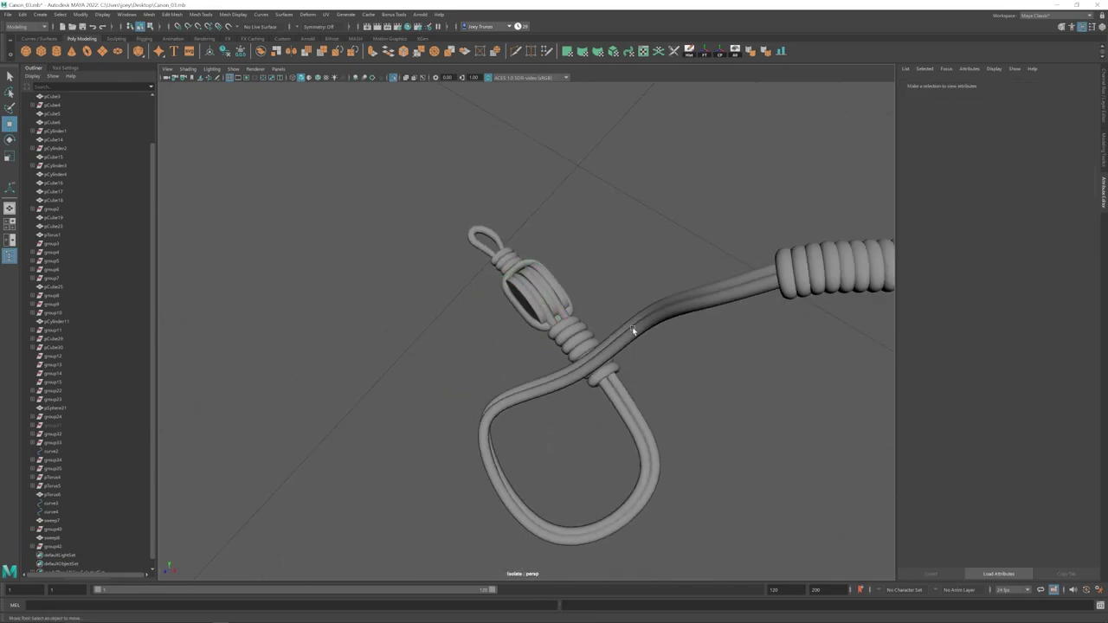
{"action": "key", "text": "ctrl+1"}
{"action": "left_click_drag", "start_coordinate": [633, 332], "coordinate": [489, 342], "text": "alt"}
{"action": "scroll", "coordinate": [519, 295], "scroll_direction": "down", "scroll_amount": 5}
{"action": "key", "text": "ctrl+h"}
{"action": "scroll", "coordinate": [489, 347], "scroll_direction": "up", "scroll_amount": 8}
Step: Clear the selection and save the scene
{"action": "left_click", "coordinate": [485, 381]}
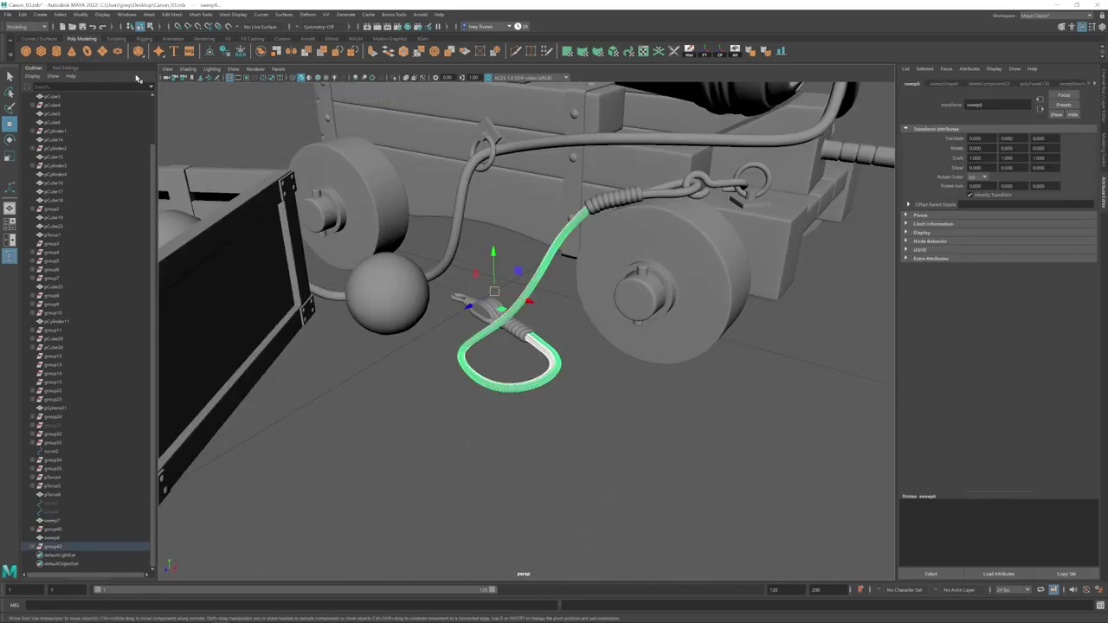
{"action": "left_click", "coordinate": [460, 403]}
{"action": "scroll", "coordinate": [460, 403], "scroll_direction": "down", "scroll_amount": 10}
{"action": "key", "text": "ctrl+s"}
{"action": "left_click_drag", "start_coordinate": [460, 404], "coordinate": [509, 363], "text": "alt"}
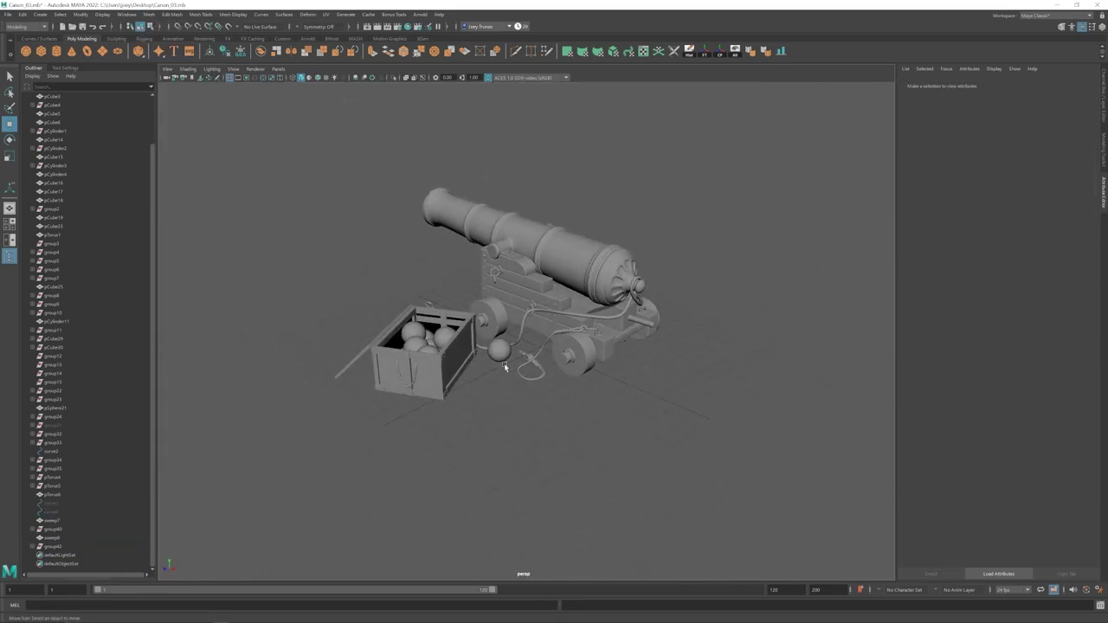
Step: Delete the three surplus parts on the cannon carriage
{"action": "left_click_drag", "start_coordinate": [596, 367], "coordinate": [519, 372], "text": "alt"}
{"action": "left_click", "coordinate": [620, 303]}
{"action": "key", "text": "Up"}
{"action": "key", "text": "Delete"}
{"action": "left_click", "coordinate": [615, 347]}
{"action": "key", "text": "Delete"}
{"action": "left_click_drag", "start_coordinate": [615, 347], "coordinate": [507, 437], "text": "alt"}
{"action": "left_click", "coordinate": [609, 374]}
{"action": "key", "text": "Up"}
{"action": "key", "text": "Delete"}
{"action": "scroll", "coordinate": [515, 469], "scroll_direction": "up", "scroll_amount": 3}
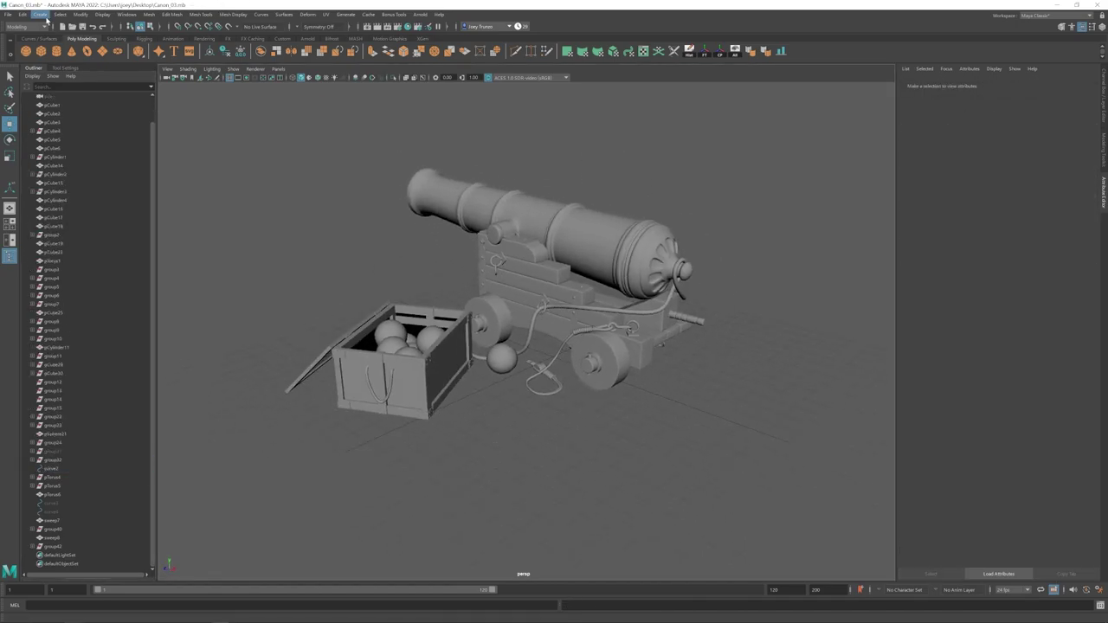
Step: Draw an EP curve on the floor as a loose looping rope path around the cannonball and ammunition crate
{"action": "left_click", "coordinate": [172, 89]}
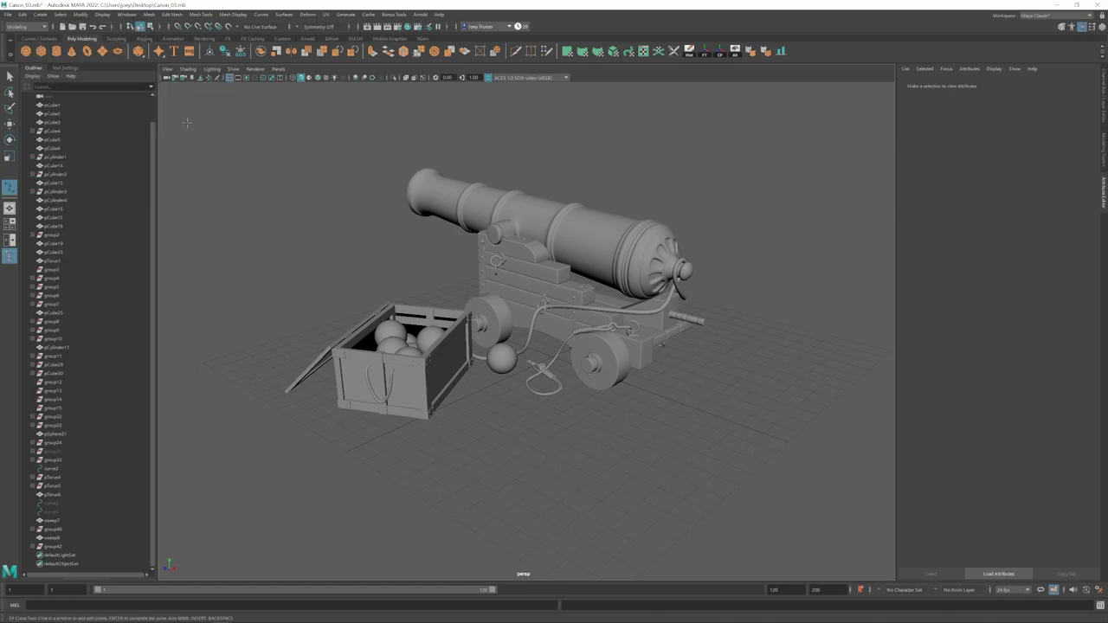
{"action": "left_click_drag", "start_coordinate": [429, 368], "coordinate": [413, 445], "text": "alt"}
{"action": "left_click", "coordinate": [496, 379]}
{"action": "left_click", "coordinate": [505, 395]}
{"action": "left_click", "coordinate": [536, 376]}
{"action": "left_click", "coordinate": [515, 355]}
{"action": "left_click", "coordinate": [479, 386]}
{"action": "left_click", "coordinate": [502, 397]}
{"action": "left_click", "coordinate": [510, 417]}
{"action": "left_click", "coordinate": [492, 434]}
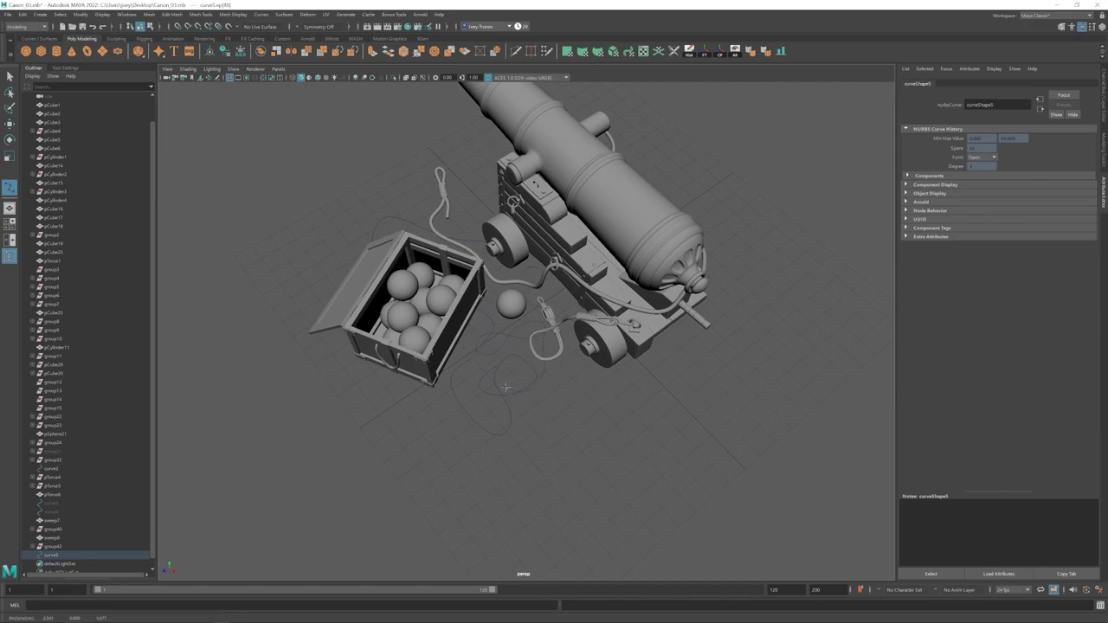
Step: Switch the new curve to control vertex editing and reposition its vertices near the cannonball and crate
{"action": "left_click_drag", "start_coordinate": [511, 432], "coordinate": [507, 378], "text": "alt"}
{"action": "key", "text": "w"}
{"action": "right_click_drag", "start_coordinate": [539, 398], "coordinate": [525, 404]}
{"action": "left_click_drag", "start_coordinate": [525, 404], "coordinate": [472, 485], "text": "alt"}
{"action": "left_click_drag", "start_coordinate": [493, 287], "coordinate": [438, 346]}
{"action": "left_click_drag", "start_coordinate": [472, 372], "coordinate": [468, 299], "text": "alt"}
{"action": "left_click_drag", "start_coordinate": [459, 294], "coordinate": [498, 303]}
Step: Select the curve's control vertices inside the crate in wireframe display and move them with the rope path
{"action": "key", "text": "4"}
{"action": "left_click_drag", "start_coordinate": [378, 232], "coordinate": [485, 299], "text": "shift"}
{"action": "key", "text": "5"}
{"action": "left_click_drag", "start_coordinate": [476, 438], "coordinate": [511, 441], "text": "alt"}
{"action": "left_click_drag", "start_coordinate": [524, 366], "coordinate": [459, 355]}
{"action": "left_click_drag", "start_coordinate": [471, 407], "coordinate": [485, 338], "text": "alt"}
{"action": "scroll", "coordinate": [471, 333], "scroll_direction": "up", "scroll_amount": 3}
Step: Reposition the rope curve's control vertices so its loose end runs over and around the ammunition crate
{"action": "left_click_drag", "start_coordinate": [451, 279], "coordinate": [463, 347]}
{"action": "left_click_drag", "start_coordinate": [464, 342], "coordinate": [432, 227]}
{"action": "left_click_drag", "start_coordinate": [425, 346], "coordinate": [407, 325]}
{"action": "left_click_drag", "start_coordinate": [407, 325], "coordinate": [381, 390], "text": "alt"}
{"action": "left_click_drag", "start_coordinate": [490, 320], "coordinate": [467, 381], "text": "alt"}
{"action": "scroll", "coordinate": [490, 348], "scroll_direction": "down", "scroll_amount": 3}
{"action": "left_click_drag", "start_coordinate": [372, 334], "coordinate": [529, 364]}
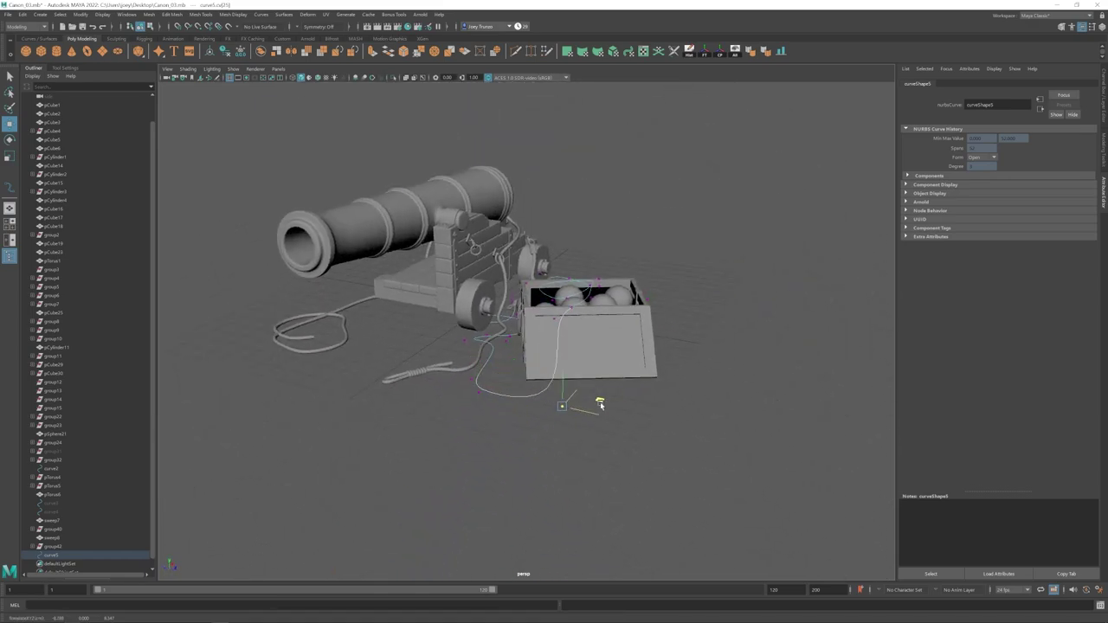
Step: Adjust the rope curve's control vertices along the crate's side and undo the stray move
{"action": "left_click_drag", "start_coordinate": [600, 404], "coordinate": [493, 321], "text": "alt"}
{"action": "scroll", "coordinate": [403, 316], "scroll_direction": "up", "scroll_amount": 3}
{"action": "left_click_drag", "start_coordinate": [500, 278], "coordinate": [497, 303]}
{"action": "left_click_drag", "start_coordinate": [497, 303], "coordinate": [446, 355], "text": "alt"}
{"action": "left_click_drag", "start_coordinate": [446, 355], "coordinate": [425, 311]}
{"action": "left_click", "coordinate": [429, 360]}
{"action": "key", "text": "ctrl+z"}
{"action": "left_click_drag", "start_coordinate": [425, 311], "coordinate": [487, 337], "text": "alt"}
{"action": "left_click_drag", "start_coordinate": [487, 337], "coordinate": [455, 333], "text": "alt"}
Step: Adjust the height of the rope curve's vertices between the crate and the floor loops
{"action": "left_click", "coordinate": [445, 276]}
{"action": "left_click_drag", "start_coordinate": [446, 276], "coordinate": [459, 303], "text": "alt"}
{"action": "left_click_drag", "start_coordinate": [456, 243], "coordinate": [467, 259]}
{"action": "left_click_drag", "start_coordinate": [468, 260], "coordinate": [481, 236], "text": "alt"}
{"action": "left_click_drag", "start_coordinate": [481, 235], "coordinate": [481, 299]}
{"action": "left_click", "coordinate": [480, 300]}
{"action": "left_click", "coordinate": [487, 361]}
{"action": "left_click_drag", "start_coordinate": [521, 335], "coordinate": [566, 337], "text": "alt"}
{"action": "left_click", "coordinate": [425, 343]}
{"action": "left_click_drag", "start_coordinate": [425, 342], "coordinate": [449, 372], "text": "alt"}
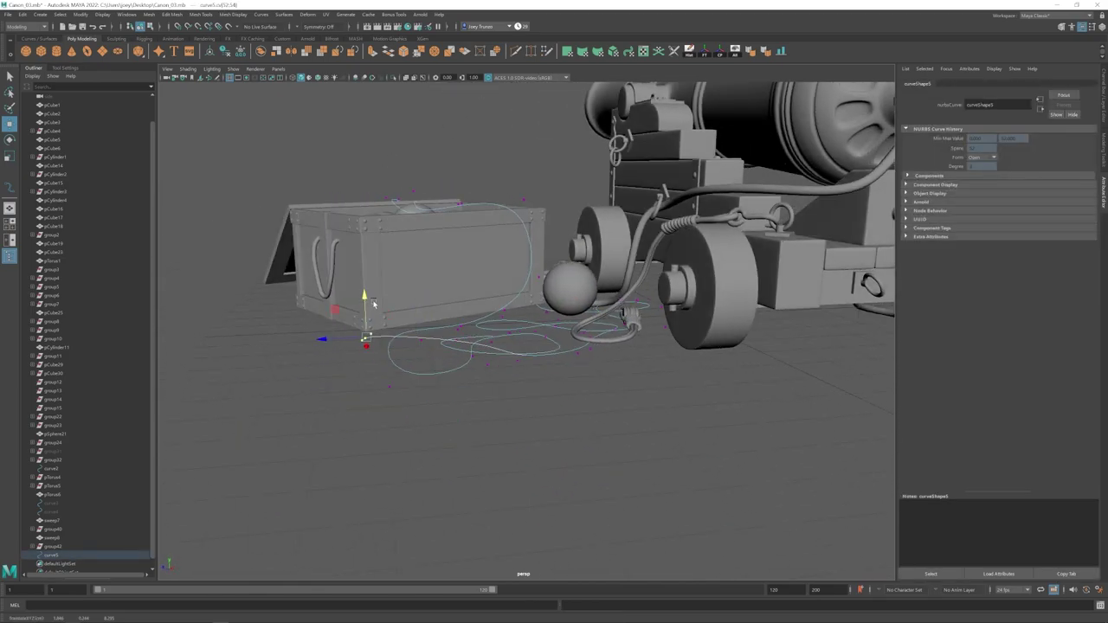
Step: Adjust the vertices at the rope curve's loose floor end in front of the crate
{"action": "left_click_drag", "start_coordinate": [374, 303], "coordinate": [406, 491], "text": "alt"}
{"action": "left_click_drag", "start_coordinate": [386, 440], "coordinate": [414, 448]}
{"action": "left_click_drag", "start_coordinate": [424, 485], "coordinate": [485, 333], "text": "alt"}
{"action": "left_click", "coordinate": [475, 396]}
{"action": "left_click_drag", "start_coordinate": [488, 315], "coordinate": [518, 339]}
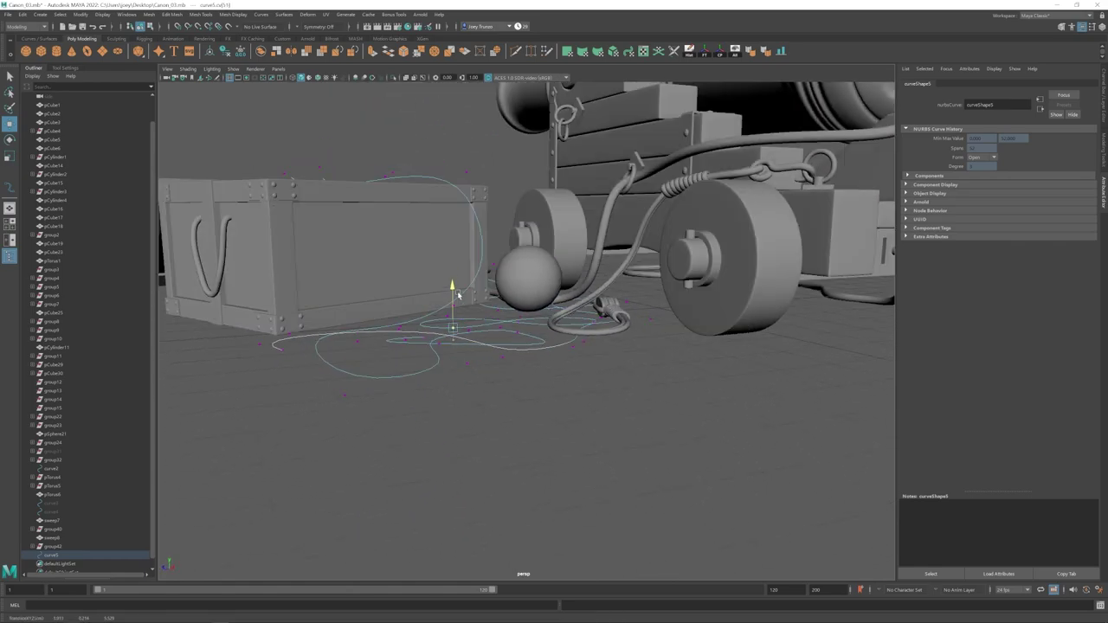
{"action": "key", "text": "space"}
{"action": "left_click_drag", "start_coordinate": [360, 439], "coordinate": [358, 440]}
{"action": "key", "text": "space"}
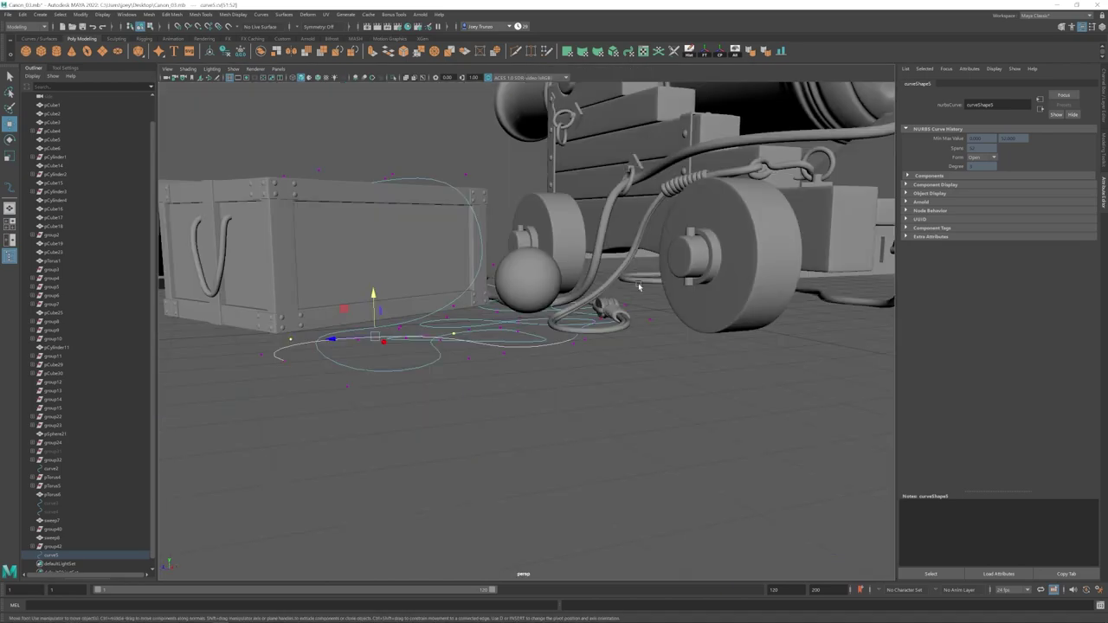
Step: Move the rope curve's vertices near the cannonball and pulley block so the crossing loops clear each other
{"action": "left_click_drag", "start_coordinate": [638, 286], "coordinate": [632, 364], "text": "alt"}
{"action": "left_click", "coordinate": [641, 290]}
{"action": "left_click_drag", "start_coordinate": [643, 253], "coordinate": [582, 355]}
{"action": "left_click_drag", "start_coordinate": [645, 322], "coordinate": [606, 316]}
{"action": "left_click", "coordinate": [598, 307]}
{"action": "left_click_drag", "start_coordinate": [587, 325], "coordinate": [562, 322]}
{"action": "left_click_drag", "start_coordinate": [555, 299], "coordinate": [511, 264]}
Step: Adjust the vertices of the existing cannon rope between the crate and the cannonball with soft selection
{"action": "left_click_drag", "start_coordinate": [510, 263], "coordinate": [511, 346], "text": "alt"}
{"action": "left_click", "coordinate": [545, 330]}
{"action": "left_click_drag", "start_coordinate": [527, 362], "coordinate": [569, 349]}
{"action": "left_click_drag", "start_coordinate": [554, 208], "coordinate": [522, 258], "text": "alt"}
{"action": "left_click_drag", "start_coordinate": [585, 298], "coordinate": [459, 271], "text": "alt"}
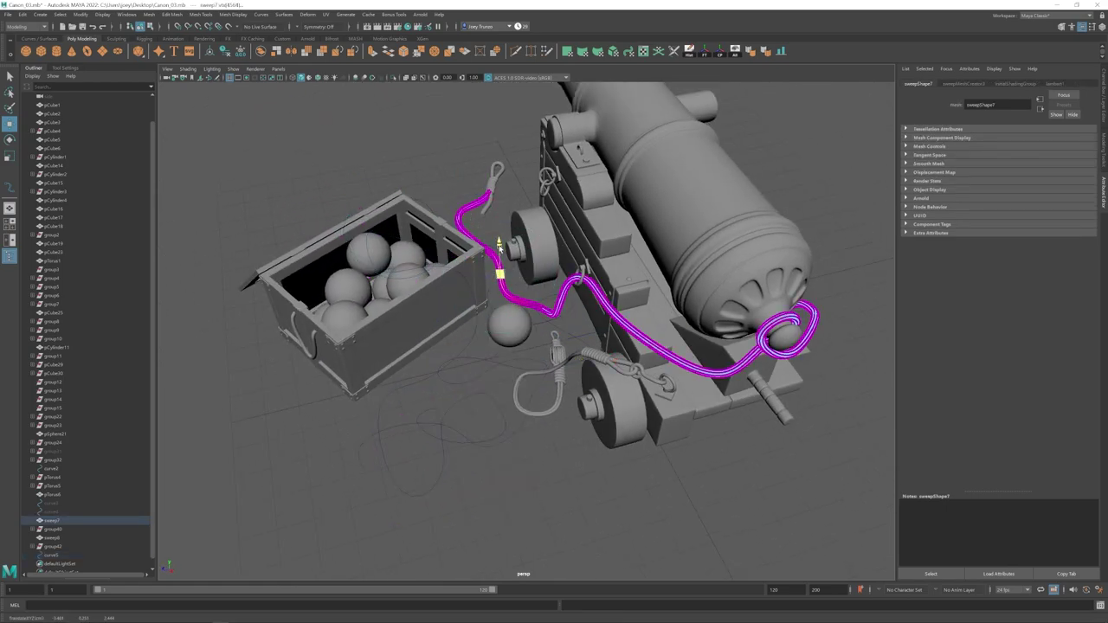
{"action": "left_click", "coordinate": [441, 355]}
Step: Reposition the new rope curve's vertices where its floor loops cross in front of the crate
{"action": "left_click_drag", "start_coordinate": [441, 346], "coordinate": [495, 302], "text": "alt"}
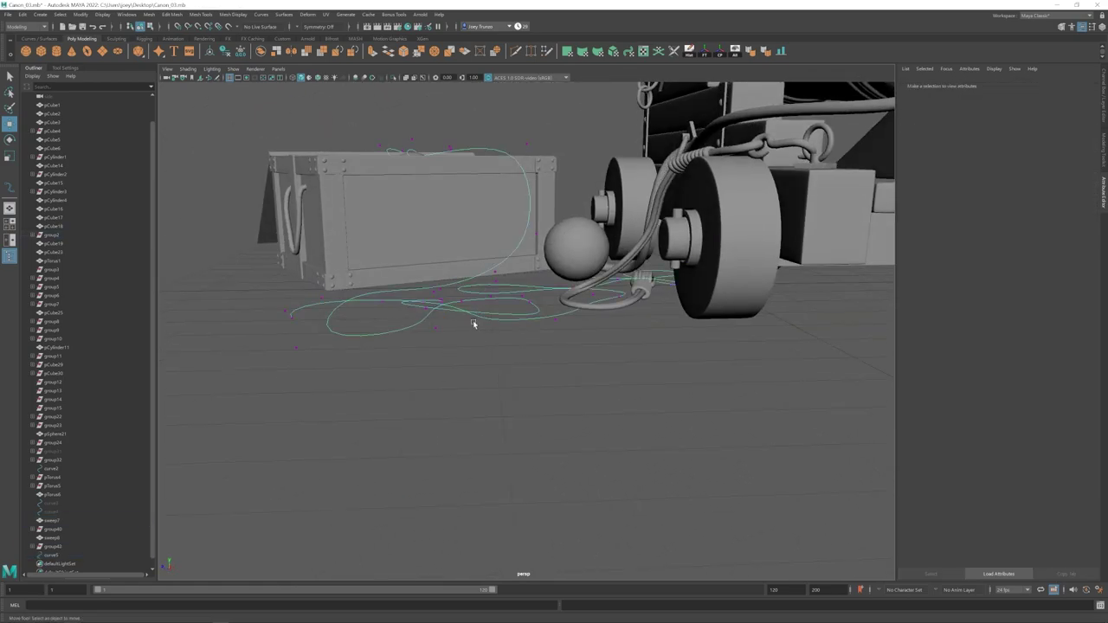
{"action": "left_click", "coordinate": [473, 323]}
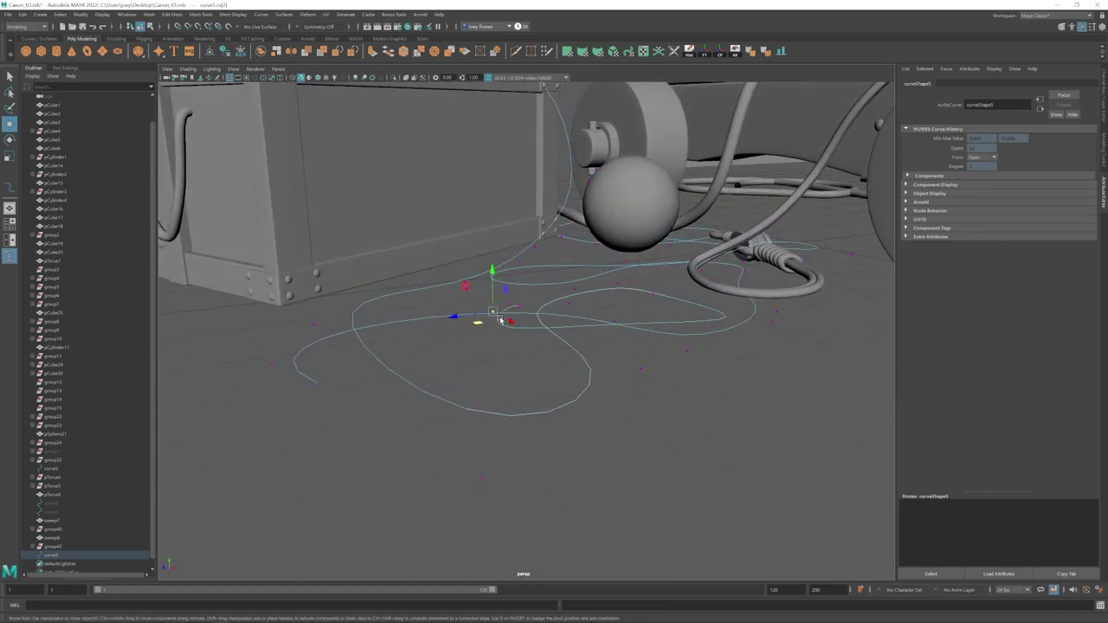
{"action": "left_click_drag", "start_coordinate": [500, 320], "coordinate": [525, 303]}
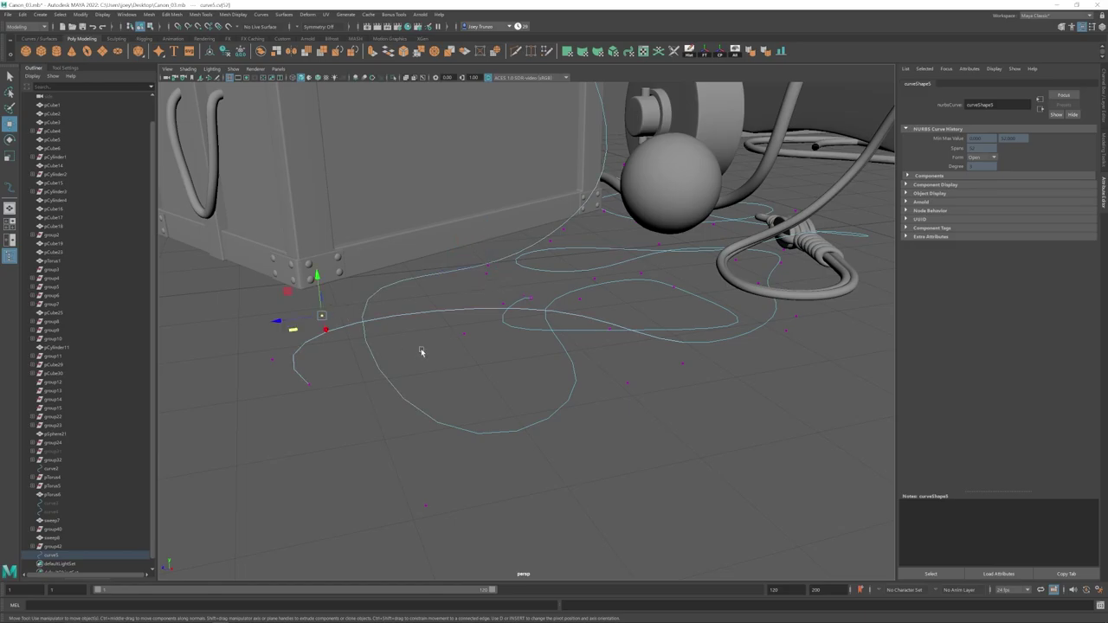
{"action": "left_click_drag", "start_coordinate": [583, 370], "coordinate": [486, 339], "text": "alt"}
{"action": "left_click_drag", "start_coordinate": [447, 301], "coordinate": [500, 346]}
{"action": "left_click_drag", "start_coordinate": [521, 272], "coordinate": [622, 438], "text": "alt"}
Step: Try a circular sweep mesh along the rope curve with precision 100 and inspect the overlapping loops
{"action": "left_click", "coordinate": [622, 438]}
{"action": "right_click_drag", "start_coordinate": [570, 386], "coordinate": [599, 357]}
{"action": "left_click_drag", "start_coordinate": [599, 357], "coordinate": [549, 308], "text": "alt"}
{"action": "left_click", "coordinate": [40, 15]}
{"action": "left_click", "coordinate": [59, 116]}
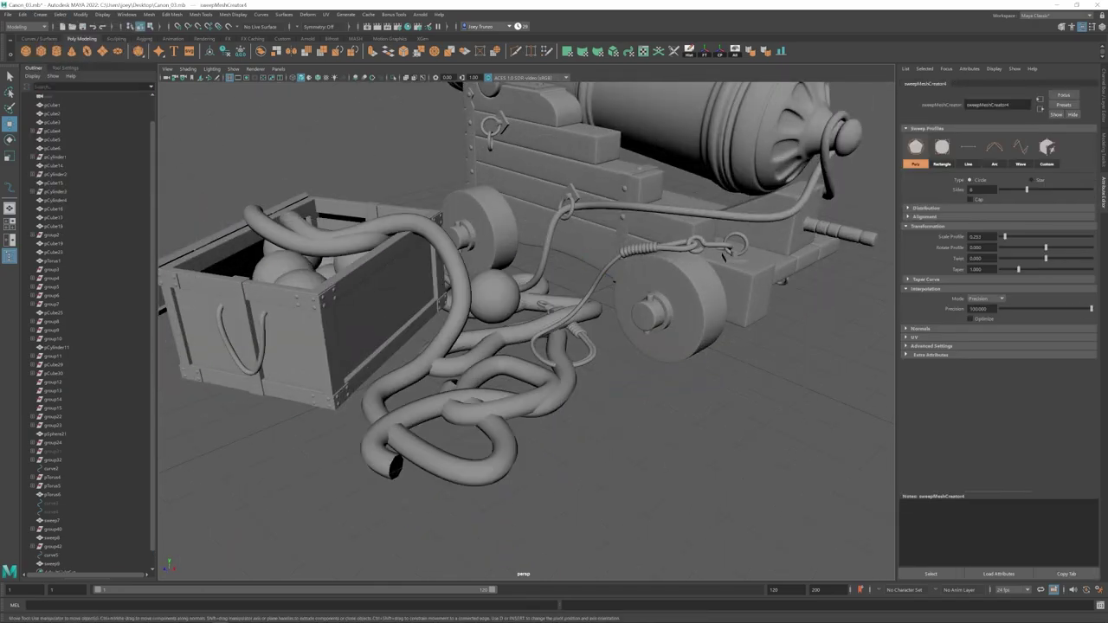
{"action": "left_click_drag", "start_coordinate": [488, 368], "coordinate": [522, 310], "text": "alt"}
{"action": "scroll", "coordinate": [481, 374], "scroll_direction": "up", "scroll_amount": 5}
{"action": "scroll", "coordinate": [480, 383], "scroll_direction": "down", "scroll_amount": 5}
{"action": "scroll", "coordinate": [516, 372], "scroll_direction": "up", "scroll_amount": 5}
Step: Undo the trial sweep mesh and return to the curve's control vertices
{"action": "key", "text": "ctrl+z"}
{"action": "key", "text": "ctrl+z"}
{"action": "key", "text": "ctrl+z"}
{"action": "key", "text": "ctrl+z"}
{"action": "key", "text": "ctrl+z"}
Step: Adjust the height of the crossing vertices in the floor loops in front of the cannonball
{"action": "scroll", "coordinate": [469, 336], "scroll_direction": "up", "scroll_amount": 2}
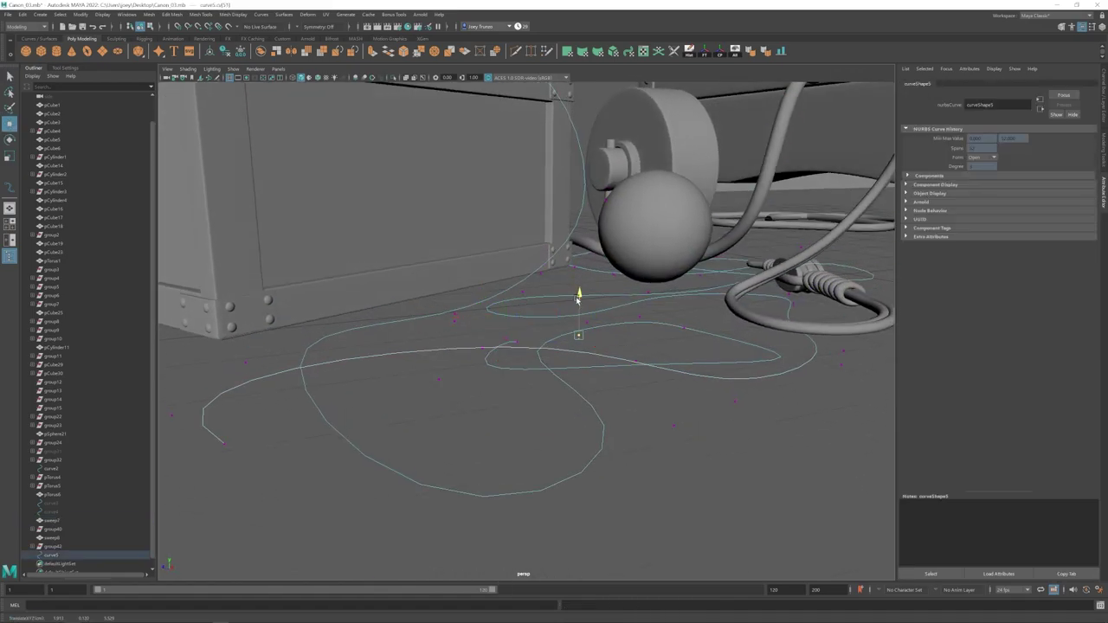
{"action": "left_click_drag", "start_coordinate": [565, 352], "coordinate": [546, 385], "text": "alt"}
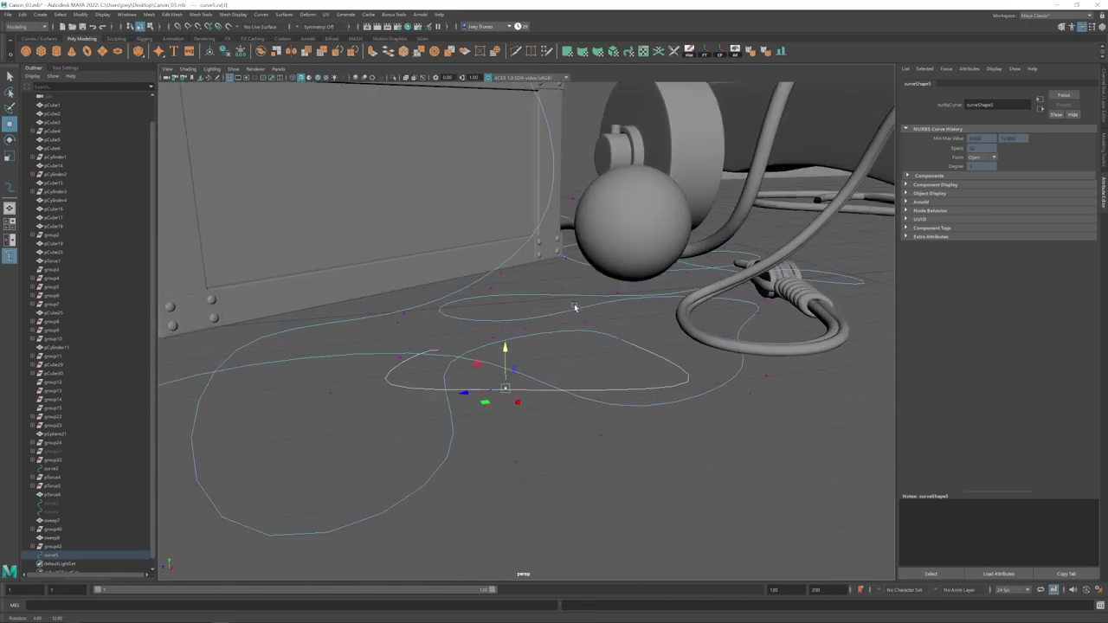
{"action": "left_click_drag", "start_coordinate": [575, 307], "coordinate": [499, 393], "text": "alt"}
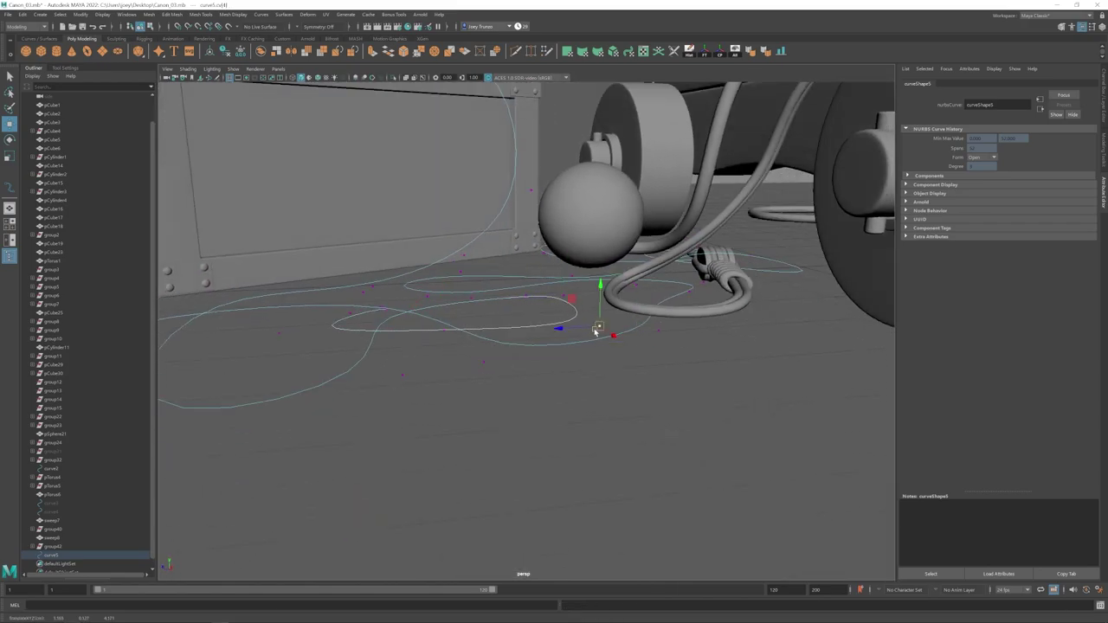
Step: Test a thin sweep mesh on the rope curve, then adjust the curve vertices behind the cannonball and pulley block
{"action": "left_click", "coordinate": [52, 14]}
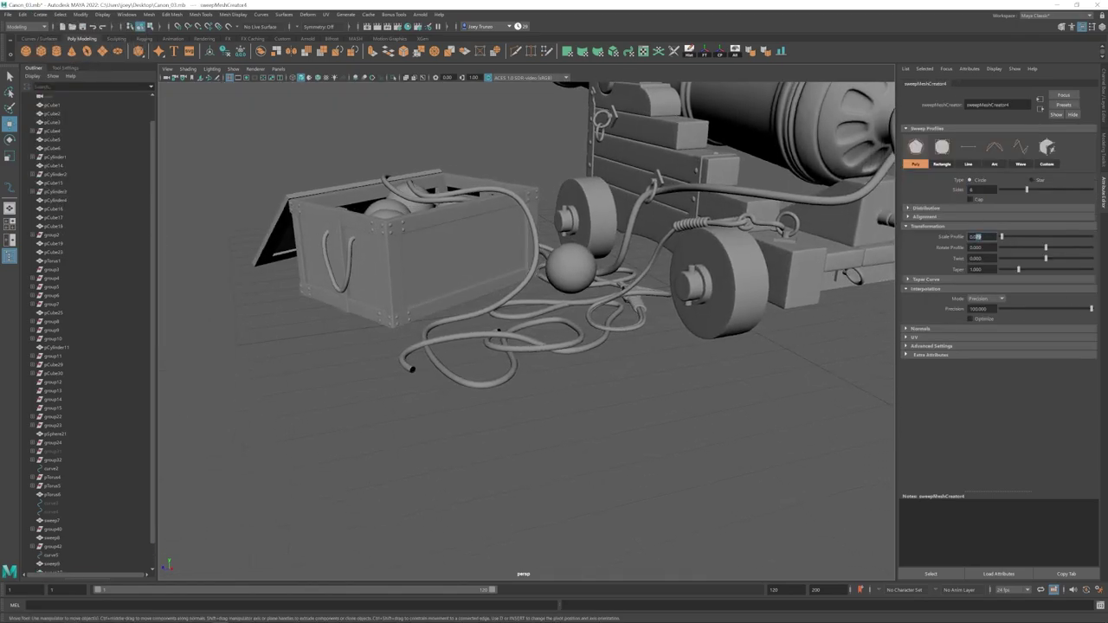
{"action": "scroll", "coordinate": [641, 405], "scroll_direction": "up", "scroll_amount": 10}
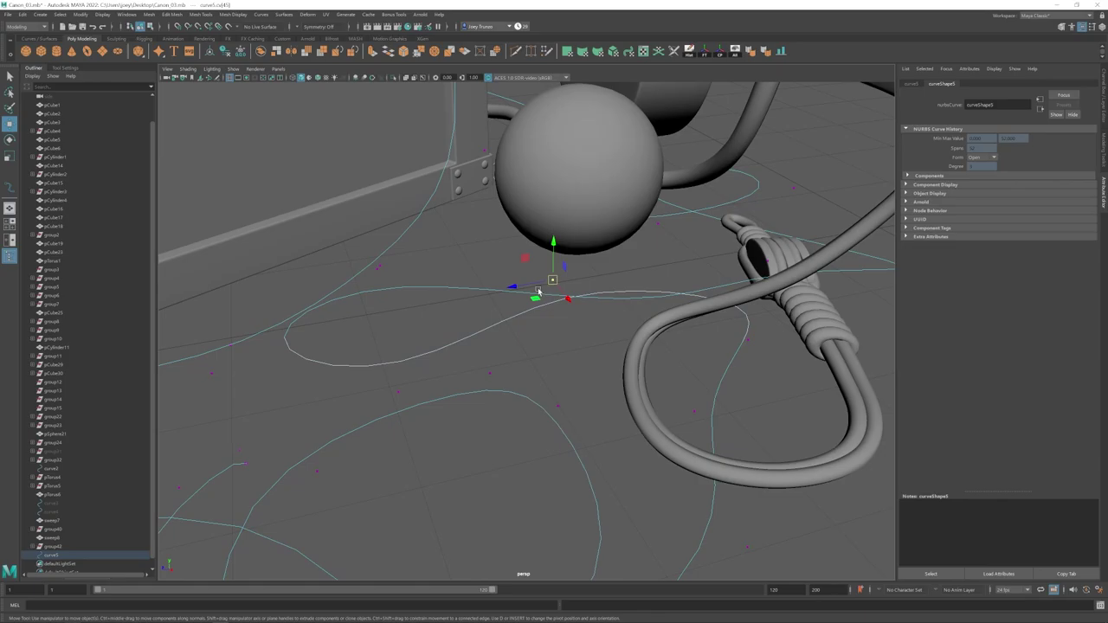
{"action": "left_click_drag", "start_coordinate": [539, 292], "coordinate": [549, 322], "text": "alt"}
{"action": "left_click_drag", "start_coordinate": [643, 297], "coordinate": [376, 351]}
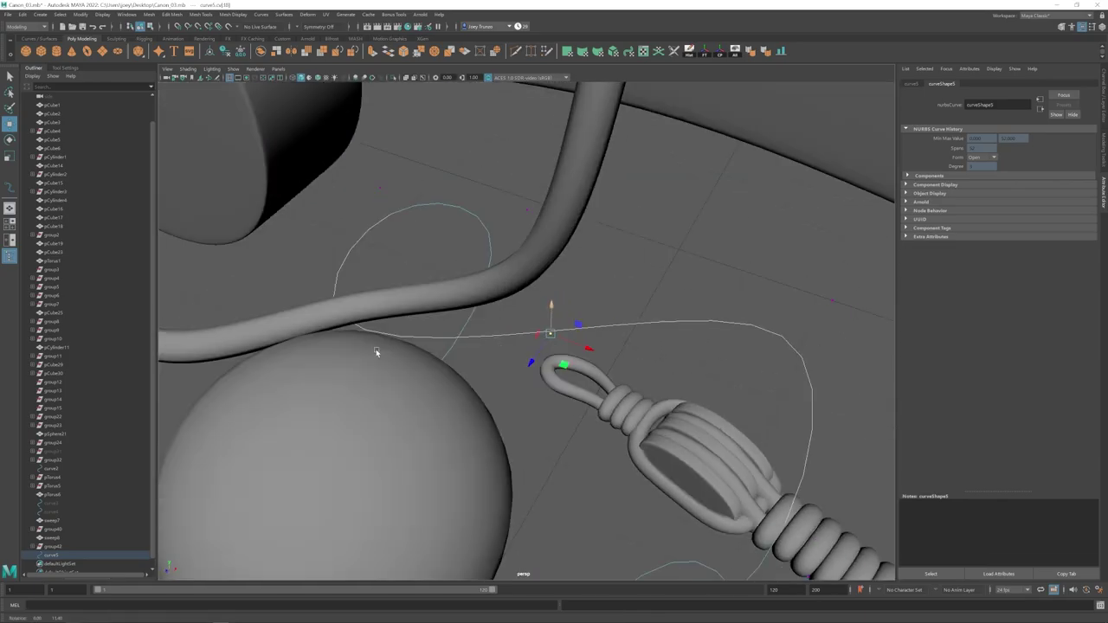
{"action": "left_click", "coordinate": [375, 351]}
{"action": "left_click_drag", "start_coordinate": [467, 390], "coordinate": [524, 379], "text": "alt"}
{"action": "scroll", "coordinate": [525, 378], "scroll_direction": "down", "scroll_amount": 8}
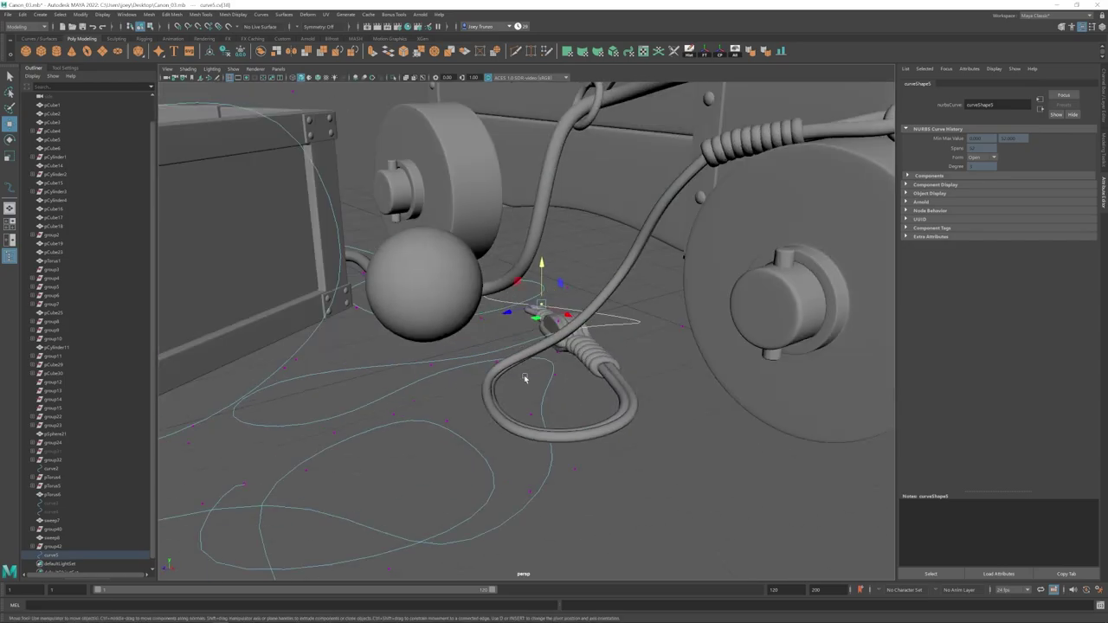
Step: Try a thinner sweep mesh at precision 100 on the adjusted rope curve and undo it
{"action": "left_click", "coordinate": [52, 555]}
{"action": "left_click", "coordinate": [42, 15]}
{"action": "left_click", "coordinate": [60, 91]}
{"action": "left_click_drag", "start_coordinate": [1069, 309], "coordinate": [1092, 309]}
{"action": "left_click_drag", "start_coordinate": [1019, 236], "coordinate": [1002, 236]}
{"action": "left_click_drag", "start_coordinate": [653, 468], "coordinate": [545, 358], "text": "alt"}
{"action": "key", "text": "ctrl+z"}
{"action": "key", "text": "ctrl+z"}
{"action": "key", "text": "ctrl+z"}
{"action": "key", "text": "ctrl+z"}
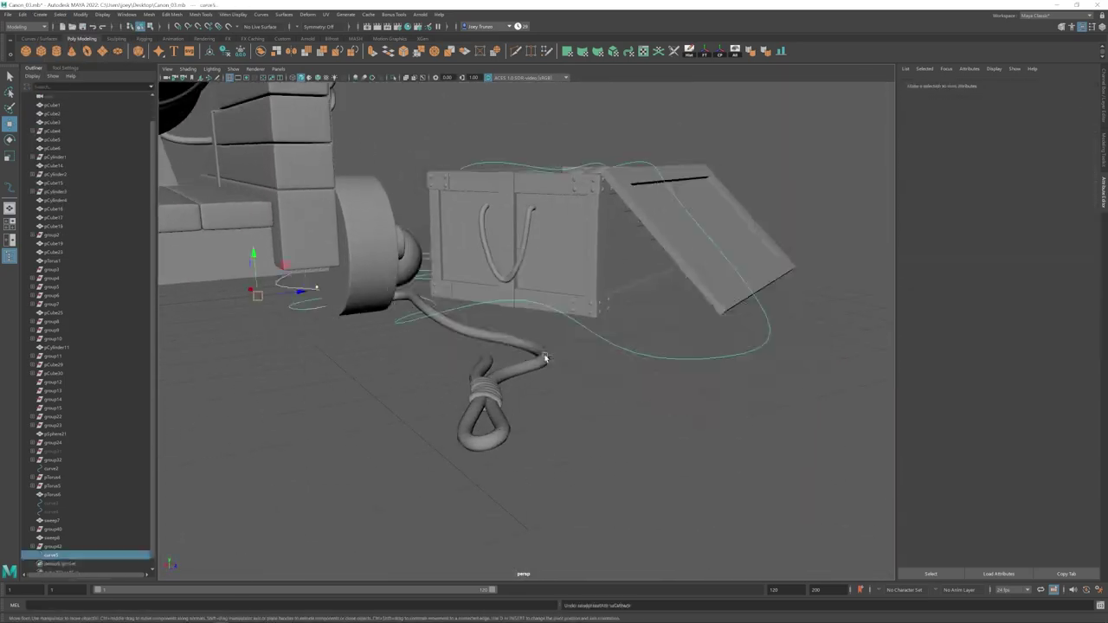
Step: Fine-tune the height of the rope curve's vertices behind the cannon wheel
{"action": "left_click_drag", "start_coordinate": [548, 274], "coordinate": [532, 285]}
{"action": "left_click_drag", "start_coordinate": [532, 286], "coordinate": [545, 292], "text": "alt"}
{"action": "left_click_drag", "start_coordinate": [510, 255], "coordinate": [510, 270]}
{"action": "left_click_drag", "start_coordinate": [519, 290], "coordinate": [335, 268], "text": "alt"}
Step: Create a circular sweep mesh along the rope curve with a profile scale of 0.060 and precision 100
{"action": "left_click", "coordinate": [52, 555]}
{"action": "left_click", "coordinate": [40, 15]}
{"action": "left_click", "coordinate": [60, 91]}
{"action": "left_click_drag", "start_coordinate": [1019, 237], "coordinate": [1002, 236]}
{"action": "left_click_drag", "start_coordinate": [1070, 309], "coordinate": [1092, 309]}
{"action": "left_click_drag", "start_coordinate": [625, 352], "coordinate": [603, 398], "text": "alt"}
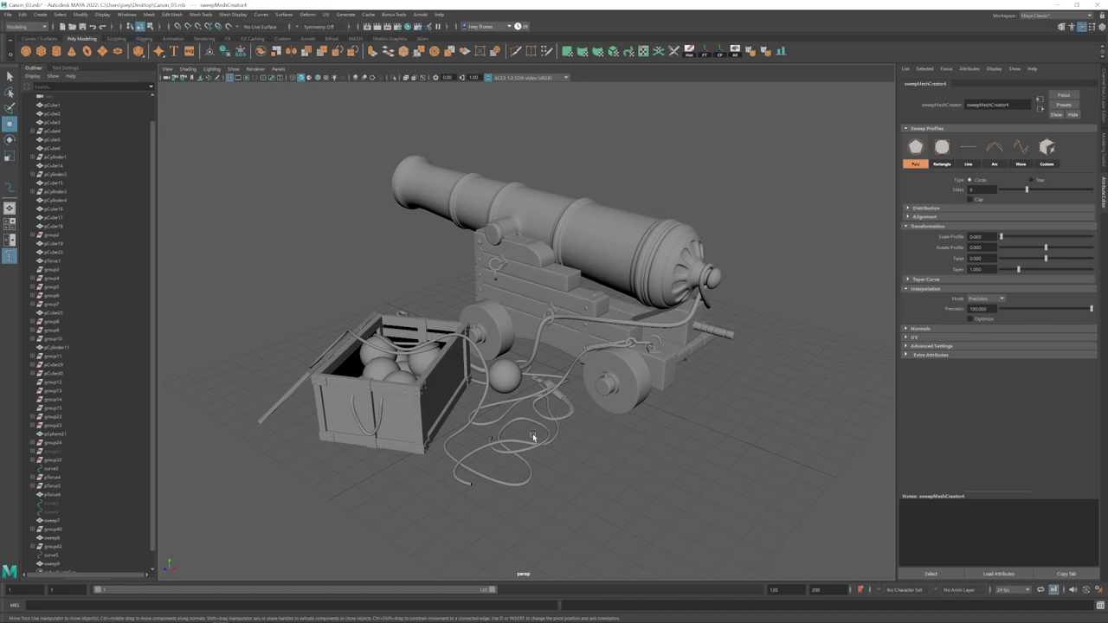
{"action": "left_click_drag", "start_coordinate": [534, 438], "coordinate": [530, 419], "text": "alt"}
{"action": "right_click_drag", "start_coordinate": [530, 419], "coordinate": [475, 459], "text": "alt"}
{"action": "middle_click_drag", "start_coordinate": [476, 459], "coordinate": [475, 387], "text": "alt"}
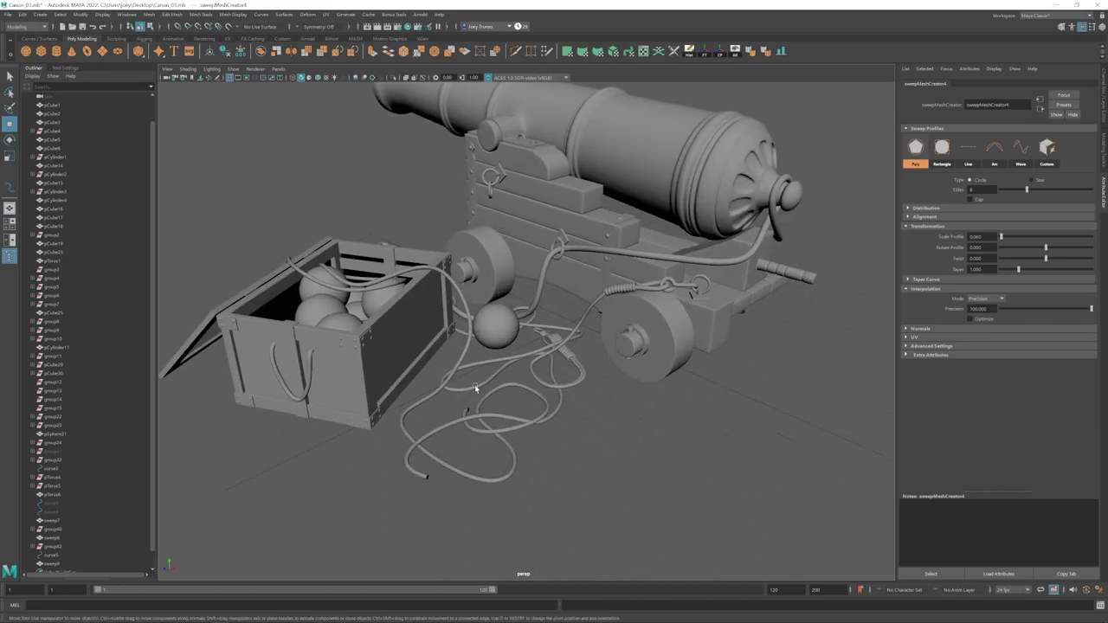
Step: Adjust the pulley block rope's loop vertices with soft selection where it meets the new rope
{"action": "left_click", "coordinate": [475, 388]}
{"action": "left_click_drag", "start_coordinate": [476, 388], "coordinate": [594, 372], "text": "alt"}
{"action": "left_click", "coordinate": [594, 299]}
{"action": "left_click_drag", "start_coordinate": [594, 298], "coordinate": [601, 363], "text": "alt"}
{"action": "right_click_drag", "start_coordinate": [601, 364], "coordinate": [641, 346], "text": "alt"}
{"action": "right_click_drag", "start_coordinate": [598, 313], "coordinate": [554, 314]}
{"action": "left_click_drag", "start_coordinate": [587, 299], "coordinate": [603, 327]}
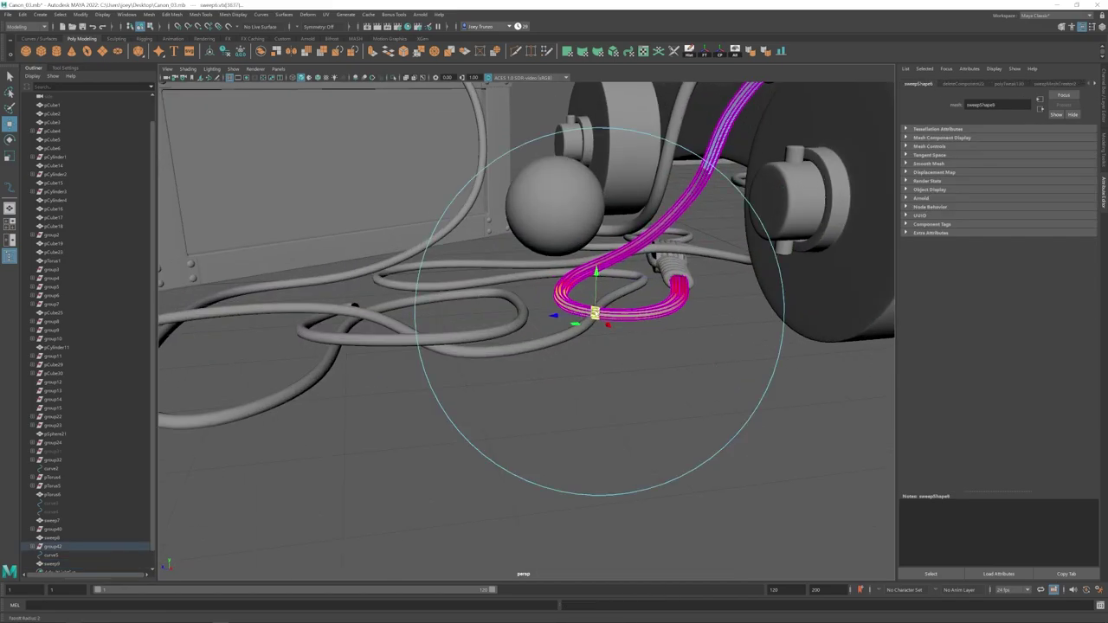
{"action": "right_click_drag", "start_coordinate": [603, 313], "coordinate": [547, 371], "text": "alt"}
{"action": "left_click", "coordinate": [547, 372]}
{"action": "mouse_move", "coordinate": [546, 371]}
{"action": "left_mouse_down", "text": "alt"}
{"action": "mouse_move", "coordinate": [564, 404]}
{"action": "mouse_move", "coordinate": [554, 390]}
{"action": "left_mouse_up", "text": "alt"}
{"action": "right_click_drag", "start_coordinate": [554, 389], "coordinate": [570, 401], "text": "alt"}
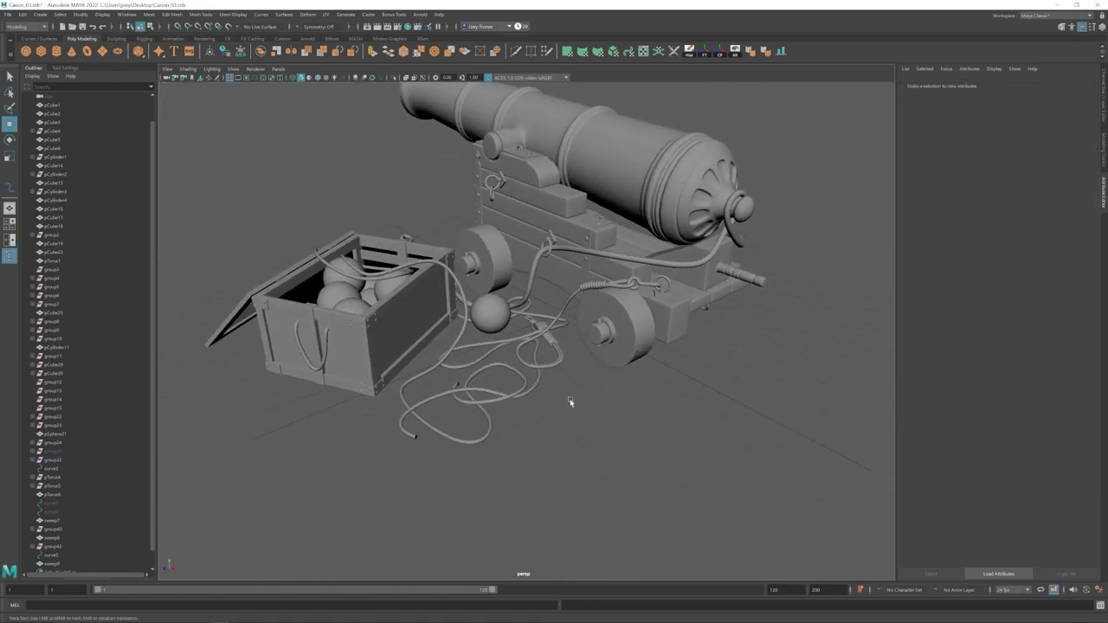
Step: Draw an EP curve as overlapping coils on the open floor behind the cannon's rear wheel
{"action": "left_click_drag", "start_coordinate": [571, 401], "coordinate": [599, 383], "text": "alt"}
{"action": "left_click", "coordinate": [42, 15]}
{"action": "left_click", "coordinate": [72, 91]}
{"action": "key", "text": "ctrl+z"}
{"action": "left_click", "coordinate": [42, 15]}
{"action": "left_click", "coordinate": [42, 14]}
{"action": "left_click", "coordinate": [180, 90]}
{"action": "middle_click_drag", "start_coordinate": [674, 394], "coordinate": [482, 382], "text": "alt"}
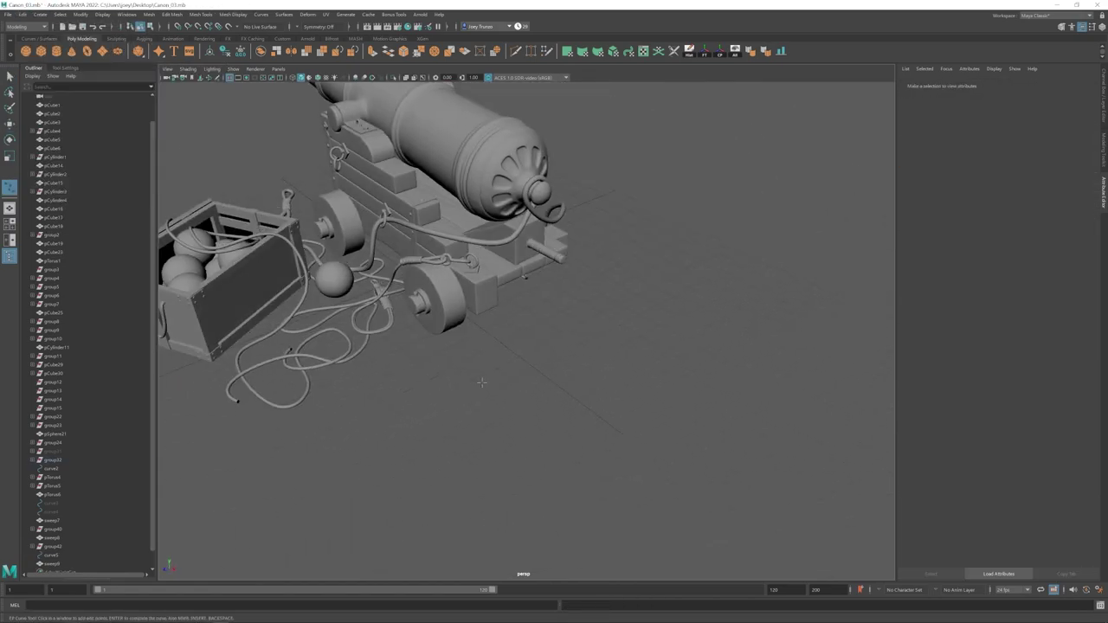
{"action": "left_click", "coordinate": [481, 382]}
{"action": "left_click", "coordinate": [457, 391]}
{"action": "left_click", "coordinate": [467, 409]}
{"action": "left_click", "coordinate": [497, 405]}
{"action": "left_click", "coordinate": [494, 378]}
{"action": "left_click", "coordinate": [454, 377]}
{"action": "left_click", "coordinate": [446, 410]}
{"action": "left_click", "coordinate": [505, 416]}
{"action": "key", "text": "w"}
Step: Adjust the height of the coiled curve's control vertices where its loops overlap
{"action": "left_click_drag", "start_coordinate": [517, 376], "coordinate": [485, 346], "text": "alt"}
{"action": "right_click_drag", "start_coordinate": [485, 346], "coordinate": [459, 372], "text": "alt"}
{"action": "right_click_drag", "start_coordinate": [496, 372], "coordinate": [562, 341], "text": "alt"}
{"action": "left_click_drag", "start_coordinate": [562, 341], "coordinate": [561, 325], "text": "alt"}
{"action": "left_click", "coordinate": [454, 304]}
{"action": "left_click_drag", "start_coordinate": [454, 271], "coordinate": [511, 290]}
{"action": "left_click", "coordinate": [592, 349]}
{"action": "left_click_drag", "start_coordinate": [593, 319], "coordinate": [594, 311]}
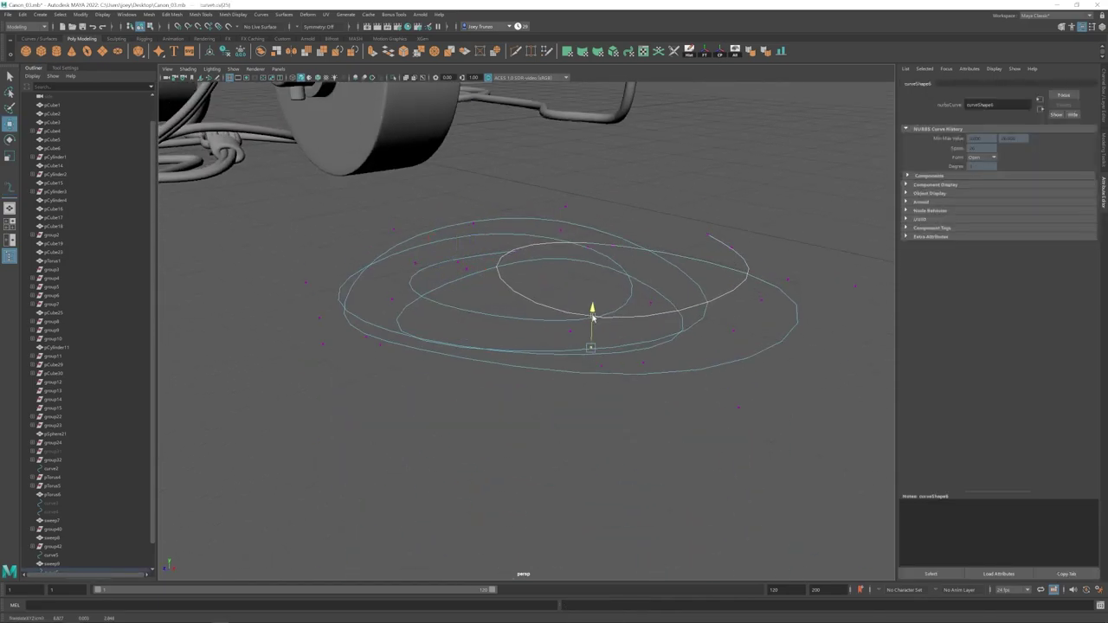
Step: Adjust the height of the coiled curve's control vertices along its wheel-side edge and inner loops
{"action": "left_click_drag", "start_coordinate": [616, 377], "coordinate": [629, 324], "text": "alt"}
{"action": "middle_click_drag", "start_coordinate": [628, 323], "coordinate": [639, 403], "text": "alt"}
{"action": "left_click", "coordinate": [286, 283]}
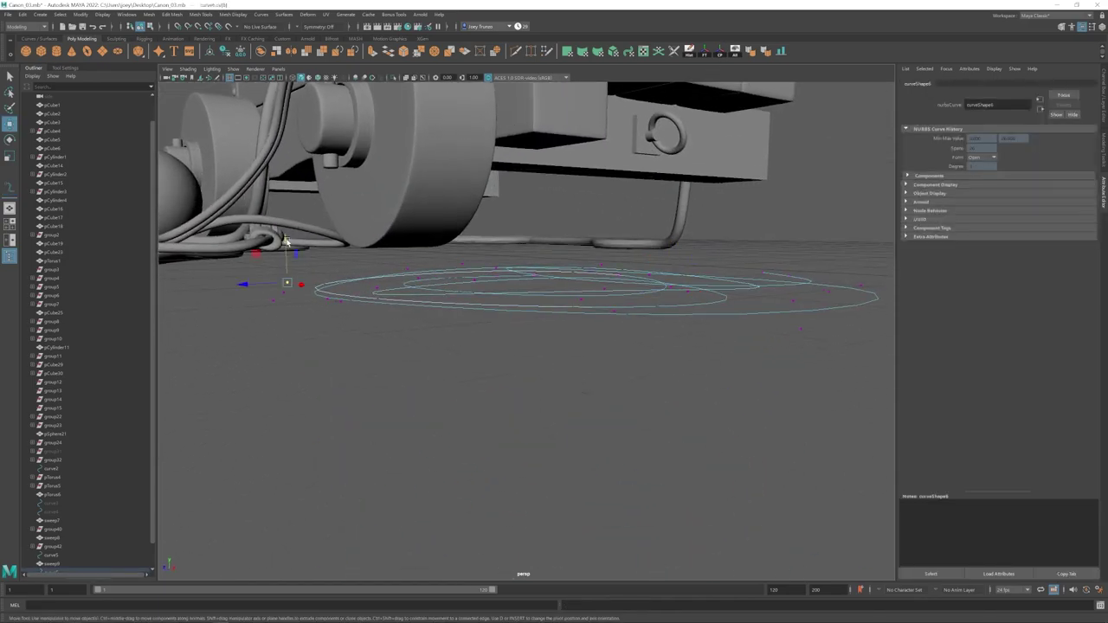
{"action": "left_click", "coordinate": [499, 268]}
{"action": "left_click_drag", "start_coordinate": [588, 275], "coordinate": [617, 277], "text": "alt"}
{"action": "left_click", "coordinate": [614, 320]}
{"action": "left_click_drag", "start_coordinate": [554, 322], "coordinate": [523, 341], "text": "alt"}
{"action": "left_click", "coordinate": [532, 338]}
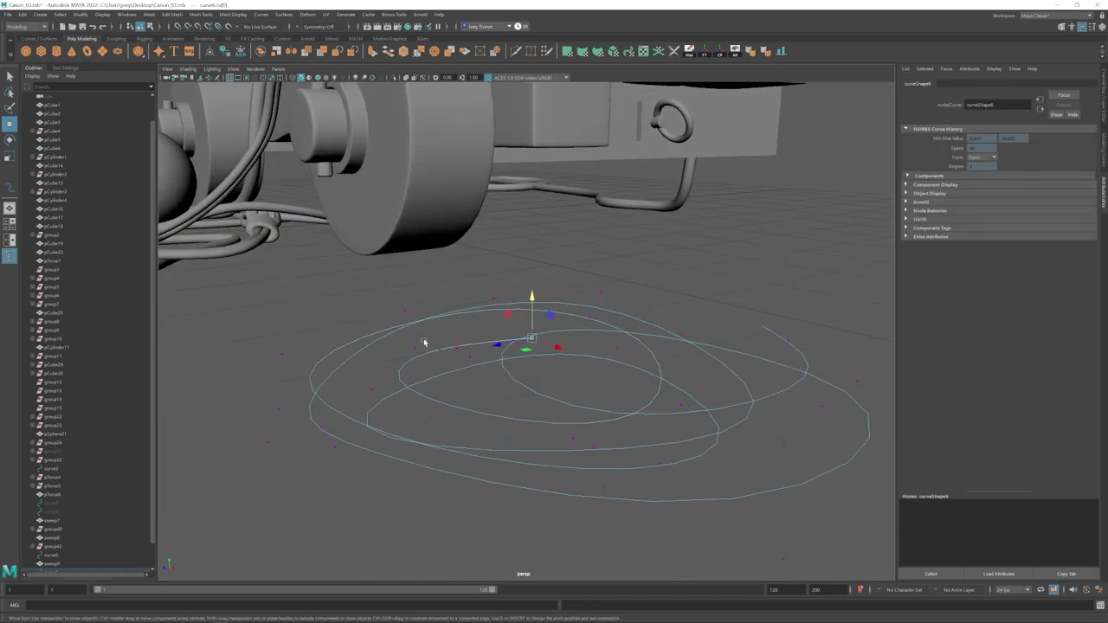
Step: Raise the coiled curve's control vertices on the crossing loops and toward its outer free end
{"action": "left_click_drag", "start_coordinate": [459, 308], "coordinate": [459, 301]}
{"action": "left_click_drag", "start_coordinate": [596, 380], "coordinate": [609, 344], "text": "alt"}
{"action": "left_click_drag", "start_coordinate": [621, 284], "coordinate": [656, 307]}
{"action": "left_click_drag", "start_coordinate": [638, 260], "coordinate": [637, 254]}
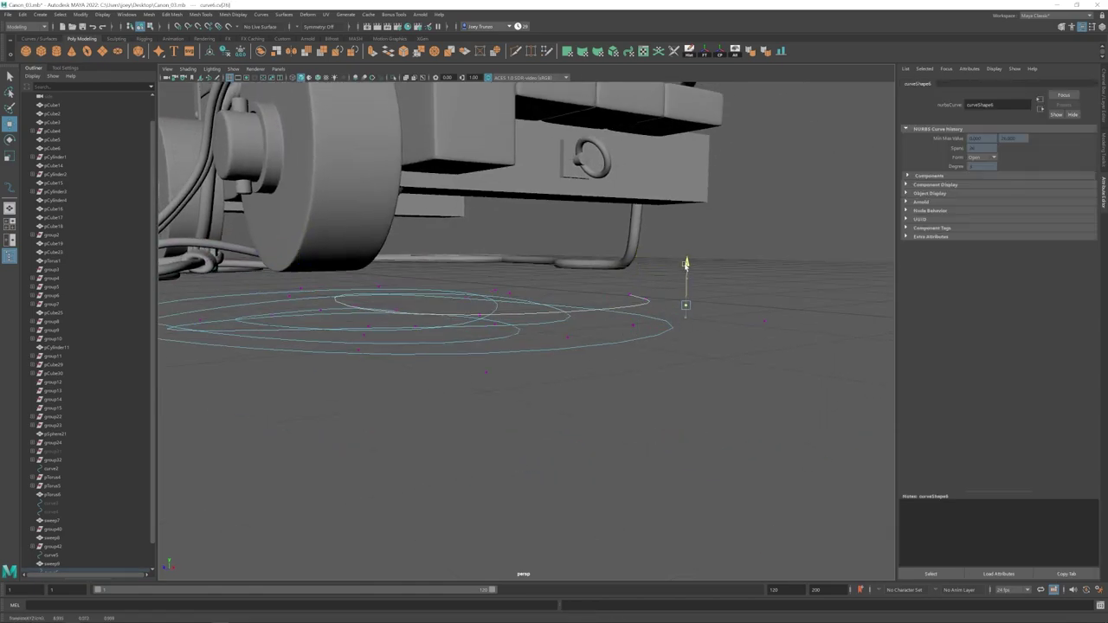
{"action": "left_click", "coordinate": [612, 348]}
Step: Try a circular sweep mesh with raised precision along the coiled curve, and undo it
{"action": "mouse_move", "coordinate": [639, 314]}
{"action": "left_mouse_down", "text": "alt"}
{"action": "mouse_move", "coordinate": [665, 333]}
{"action": "mouse_move", "coordinate": [658, 310]}
{"action": "left_mouse_up", "text": "alt"}
{"action": "scroll", "coordinate": [658, 310], "scroll_direction": "down", "scroll_amount": 3}
{"action": "right_click_drag", "start_coordinate": [623, 325], "coordinate": [651, 299]}
{"action": "left_click", "coordinate": [40, 15]}
{"action": "left_click", "coordinate": [62, 90]}
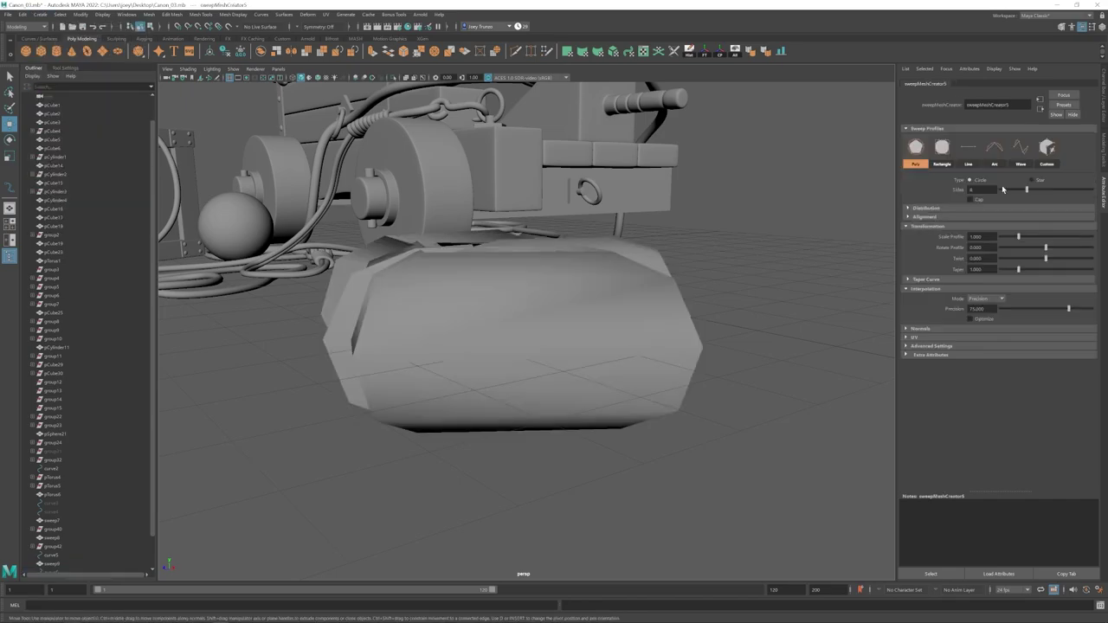
{"action": "left_click_drag", "start_coordinate": [1070, 310], "coordinate": [1093, 311]}
{"action": "mouse_move", "coordinate": [576, 351]}
{"action": "left_mouse_down", "text": "alt"}
{"action": "mouse_move", "coordinate": [594, 411]}
{"action": "mouse_move", "coordinate": [626, 337]}
{"action": "mouse_move", "coordinate": [569, 334]}
{"action": "left_mouse_up", "text": "alt"}
{"action": "scroll", "coordinate": [594, 410], "scroll_direction": "up", "scroll_amount": 3}
{"action": "key", "text": "ctrl+z"}
{"action": "key", "text": "ctrl+z"}
{"action": "key", "text": "ctrl+z"}
{"action": "key", "text": "ctrl+z"}
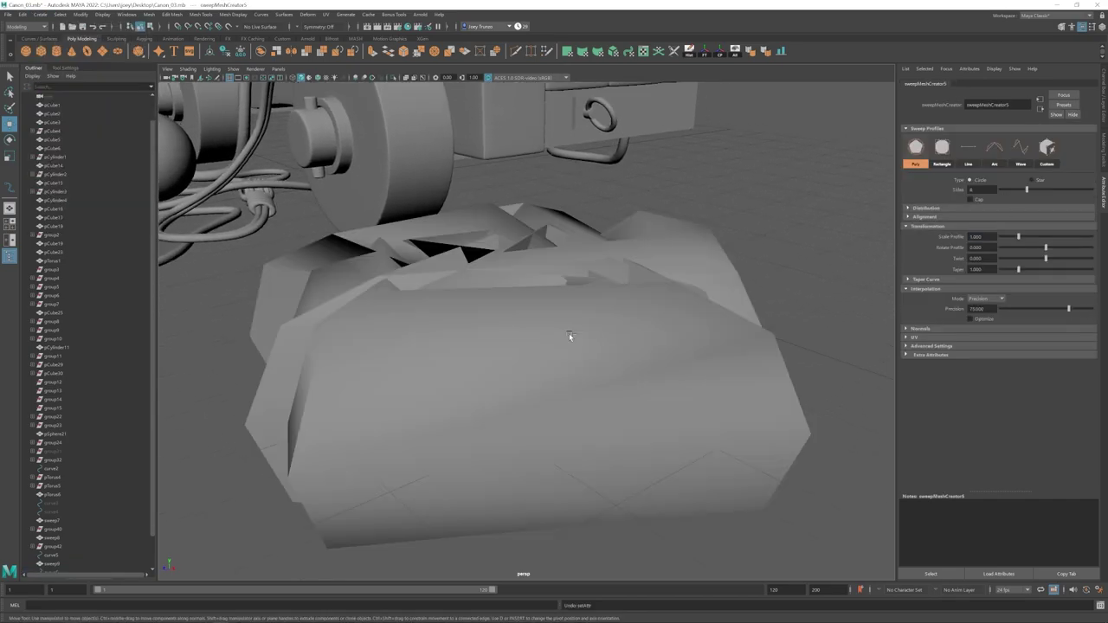
Step: Raise two control vertices in the middle of the coiled curve to separate its overlapping loops
{"action": "left_click", "coordinate": [562, 313]}
{"action": "left_click_drag", "start_coordinate": [565, 281], "coordinate": [565, 275]}
{"action": "left_click", "coordinate": [526, 301]}
{"action": "left_click_drag", "start_coordinate": [527, 269], "coordinate": [526, 252]}
{"action": "mouse_move", "coordinate": [547, 305]}
{"action": "left_mouse_down", "text": "alt"}
{"action": "mouse_move", "coordinate": [557, 260]}
{"action": "mouse_move", "coordinate": [554, 303]}
{"action": "mouse_move", "coordinate": [537, 312]}
{"action": "left_mouse_up", "text": "alt"}
Step: Try a sweep mesh along the coiled curve with a profile scale of 0.060 and precision 100, and undo it
{"action": "right_click_drag", "start_coordinate": [537, 312], "coordinate": [567, 286]}
{"action": "left_click", "coordinate": [40, 15]}
{"action": "left_click", "coordinate": [62, 90]}
{"action": "left_click_drag", "start_coordinate": [989, 237], "coordinate": [953, 240]}
{"action": "type", "text": ".06"}
{"action": "left_click_drag", "start_coordinate": [1071, 309], "coordinate": [1093, 309]}
{"action": "left_click_drag", "start_coordinate": [568, 325], "coordinate": [475, 345], "text": "alt"}
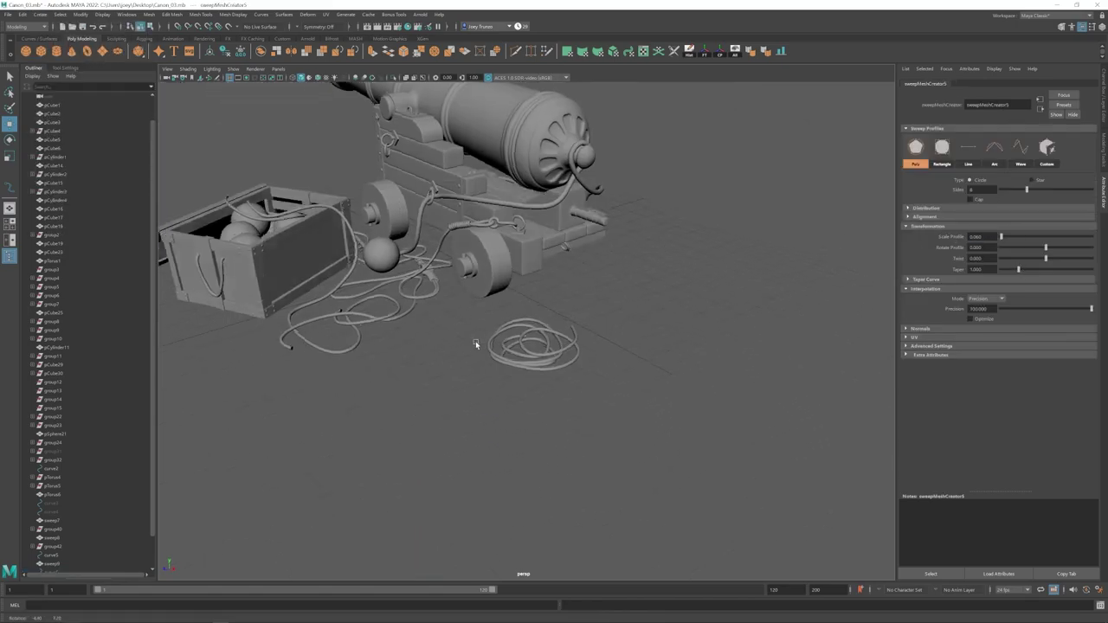
{"action": "right_click_drag", "start_coordinate": [476, 344], "coordinate": [918, 519], "text": "alt"}
{"action": "key", "text": "ctrl+z"}
{"action": "key", "text": "ctrl+z"}
{"action": "key", "text": "ctrl+z"}
{"action": "key", "text": "ctrl+z"}
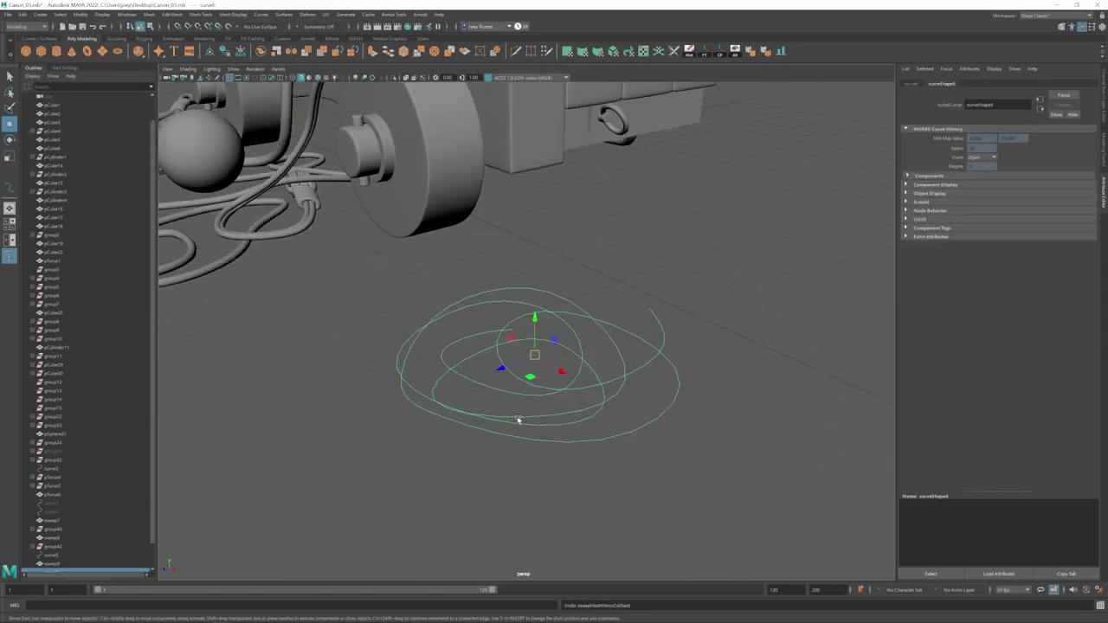
Step: Shift control vertices at the coil's outer edge and raise those on its far side to clear the crossing loops
{"action": "right_click_drag", "start_coordinate": [516, 418], "coordinate": [474, 407]}
{"action": "left_click_drag", "start_coordinate": [474, 381], "coordinate": [434, 419], "text": "alt"}
{"action": "left_click_drag", "start_coordinate": [408, 371], "coordinate": [379, 339]}
{"action": "left_click_drag", "start_coordinate": [393, 373], "coordinate": [394, 378]}
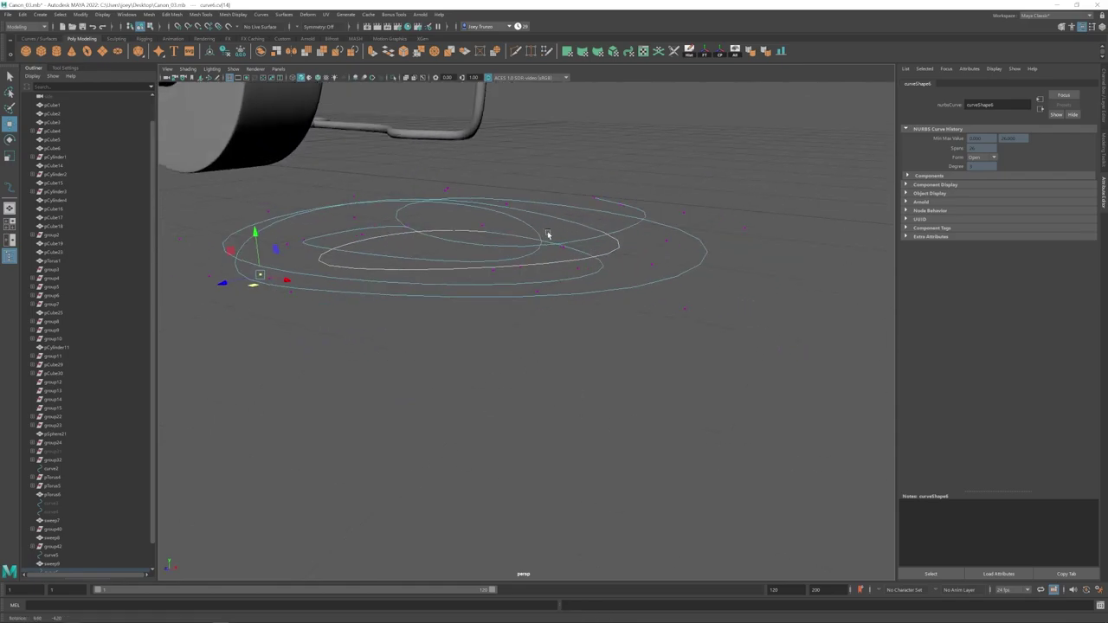
{"action": "left_click_drag", "start_coordinate": [547, 235], "coordinate": [524, 246], "text": "alt"}
{"action": "left_click_drag", "start_coordinate": [449, 206], "coordinate": [476, 229]}
{"action": "left_click_drag", "start_coordinate": [463, 174], "coordinate": [462, 169]}
Step: Lower the control vertices near the coil's outer free end and fine-tune those on its inner loops
{"action": "left_click_drag", "start_coordinate": [554, 227], "coordinate": [554, 269], "text": "alt"}
{"action": "left_click_drag", "start_coordinate": [606, 258], "coordinate": [636, 285]}
{"action": "left_click_drag", "start_coordinate": [623, 238], "coordinate": [624, 244]}
{"action": "left_click_drag", "start_coordinate": [606, 277], "coordinate": [552, 285], "text": "alt"}
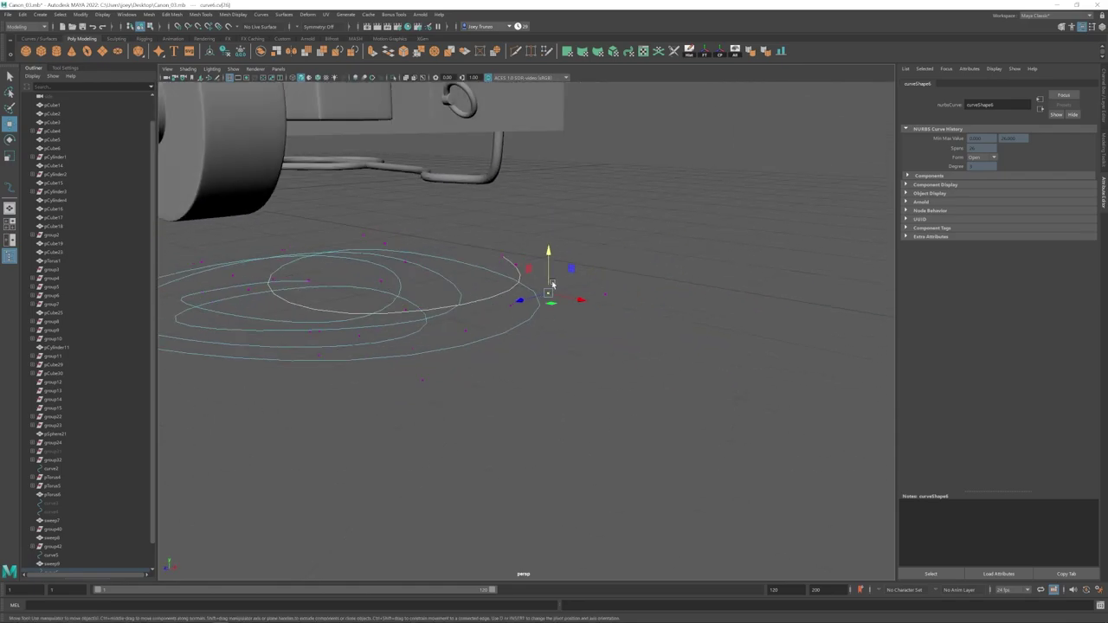
{"action": "left_click_drag", "start_coordinate": [318, 288], "coordinate": [320, 291]}
{"action": "left_click_drag", "start_coordinate": [364, 290], "coordinate": [324, 300], "text": "alt"}
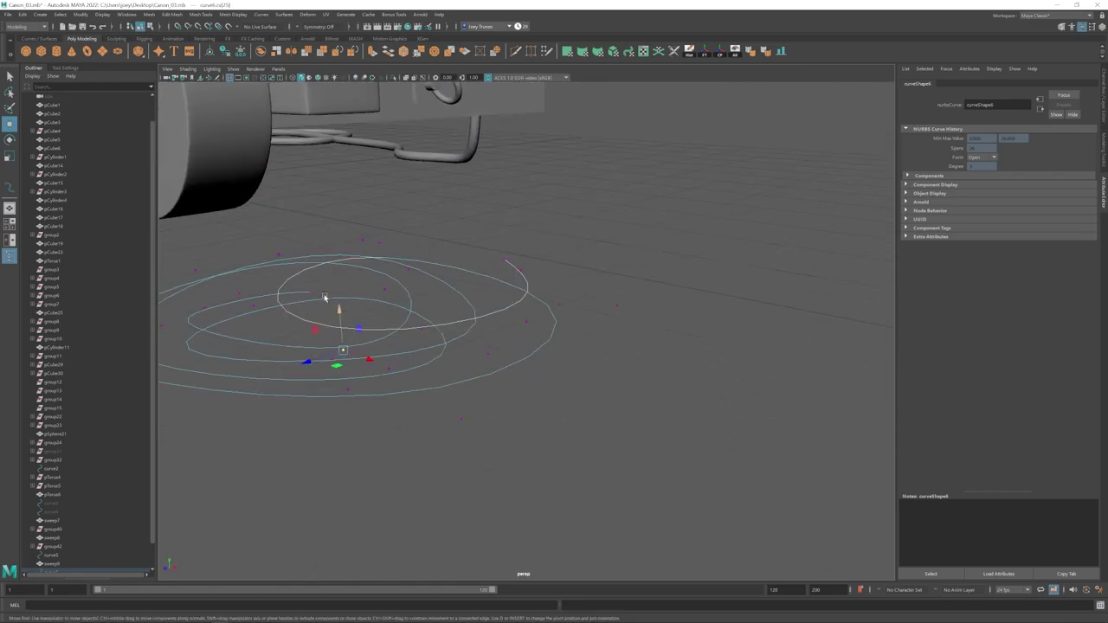
{"action": "right_click_drag", "start_coordinate": [450, 346], "coordinate": [347, 312], "text": "alt"}
{"action": "left_click_drag", "start_coordinate": [398, 320], "coordinate": [433, 329], "text": "alt"}
Step: Test the reshaped coil with a thin circular sweep mesh at near-maximum precision, and undo it
{"action": "right_click_drag", "start_coordinate": [467, 337], "coordinate": [502, 311]}
{"action": "left_click", "coordinate": [40, 15]}
{"action": "left_click", "coordinate": [59, 91]}
{"action": "left_click_drag", "start_coordinate": [992, 236], "coordinate": [947, 240]}
{"action": "type", "text": ".05"}
{"action": "key", "text": "Return"}
{"action": "left_click_drag", "start_coordinate": [1069, 309], "coordinate": [1090, 310]}
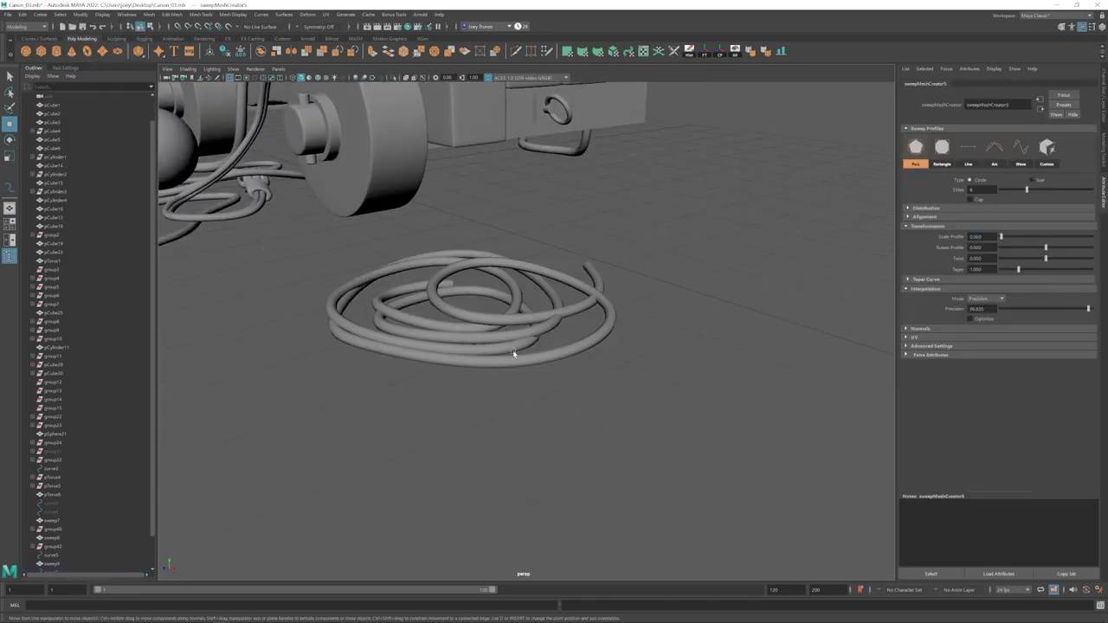
{"action": "left_click_drag", "start_coordinate": [514, 354], "coordinate": [554, 348], "text": "alt"}
{"action": "key", "text": "ctrl+z"}
{"action": "key", "text": "ctrl+z"}
{"action": "key", "text": "ctrl+z"}
{"action": "key", "text": "ctrl+z"}
Step: Adjust the control vertex beside the coiled curve's outer free end
{"action": "right_click_drag", "start_coordinate": [596, 344], "coordinate": [554, 336]}
{"action": "left_click_drag", "start_coordinate": [611, 279], "coordinate": [638, 265]}
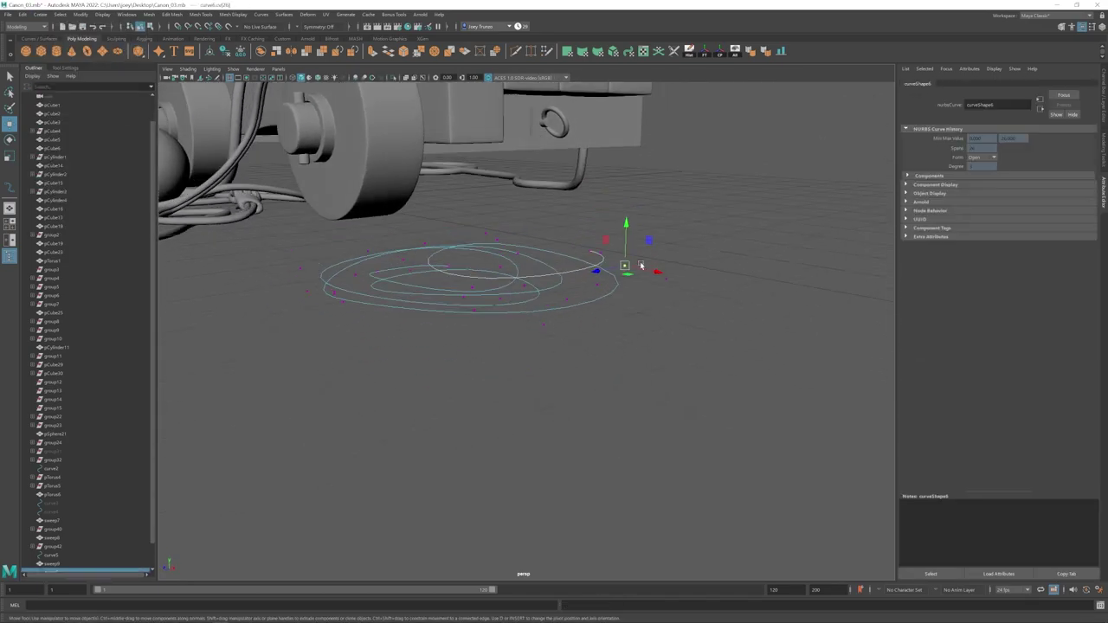
Step: Test a sweep mesh on the coil with a profile scale of 0.060 and precision about 97, and undo it
{"action": "left_click", "coordinate": [40, 15]}
{"action": "left_click", "coordinate": [58, 91]}
{"action": "left_click_drag", "start_coordinate": [992, 237], "coordinate": [939, 240]}
{"action": "type", "text": ".06"}
{"action": "key", "text": "Return"}
{"action": "left_click_drag", "start_coordinate": [1069, 309], "coordinate": [1088, 310]}
{"action": "left_click_drag", "start_coordinate": [468, 294], "coordinate": [445, 308], "text": "alt"}
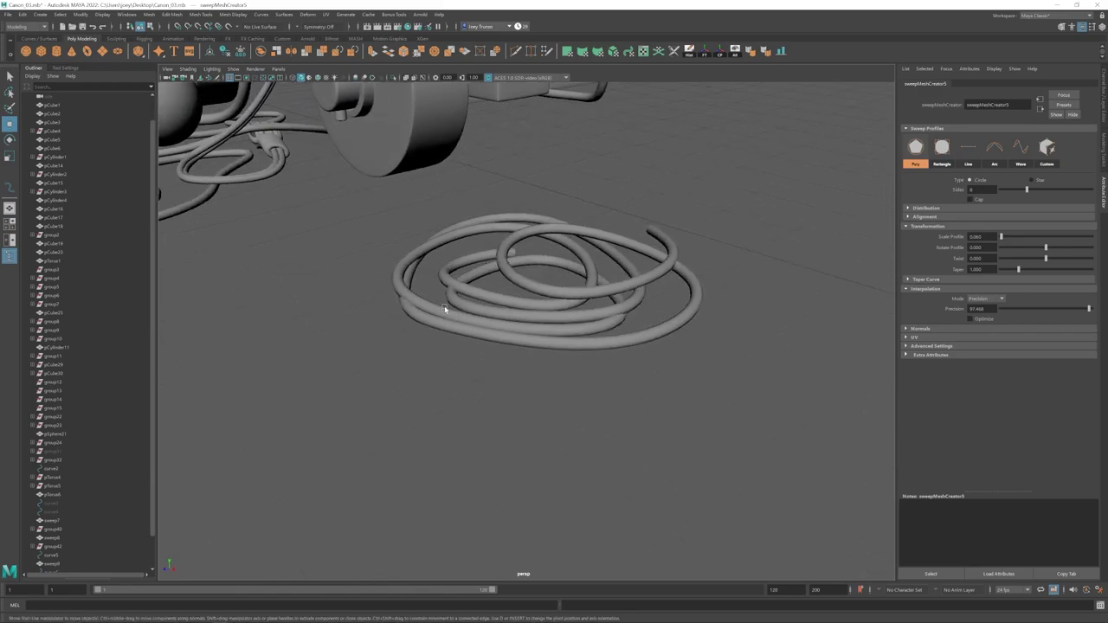
{"action": "key", "text": "z"}
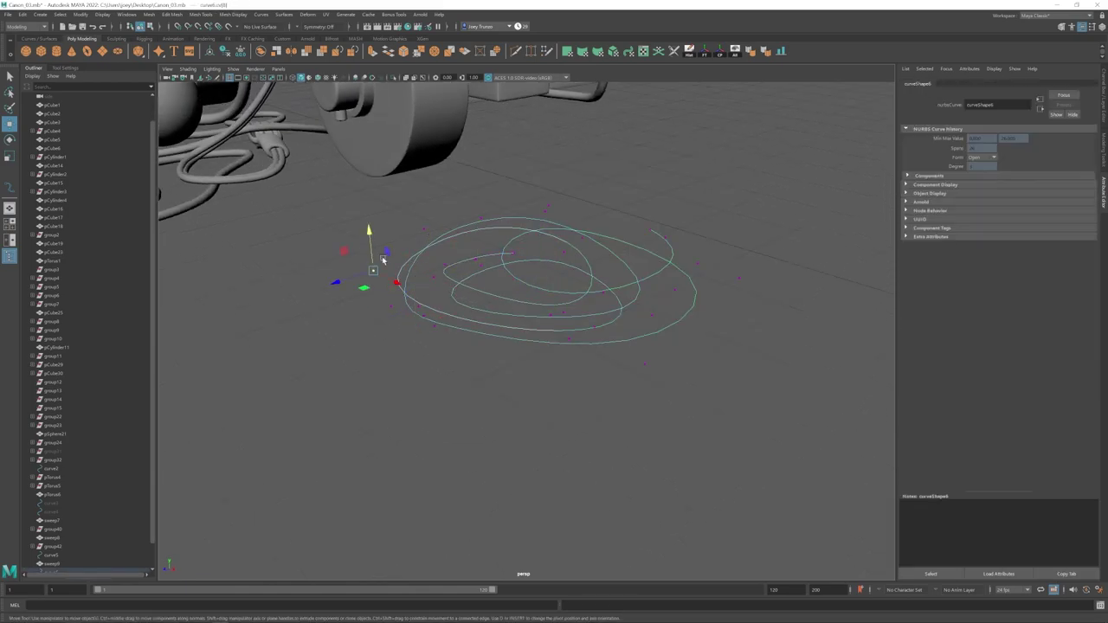
Step: Reposition control vertices on the coil's outer loop and inner crossing to even out the overlaps
{"action": "left_click_drag", "start_coordinate": [665, 281], "coordinate": [685, 298]}
{"action": "mouse_move", "coordinate": [676, 329]}
{"action": "left_mouse_down", "text": "alt"}
{"action": "mouse_move", "coordinate": [635, 299]}
{"action": "mouse_move", "coordinate": [655, 323]}
{"action": "left_mouse_up", "text": "alt"}
{"action": "left_click_drag", "start_coordinate": [559, 273], "coordinate": [616, 296]}
Step: Try the sweep mesh on the adjusted coil with a profile scale of 0.060 and higher precision, and undo it
{"action": "right_click_drag", "start_coordinate": [617, 296], "coordinate": [650, 268]}
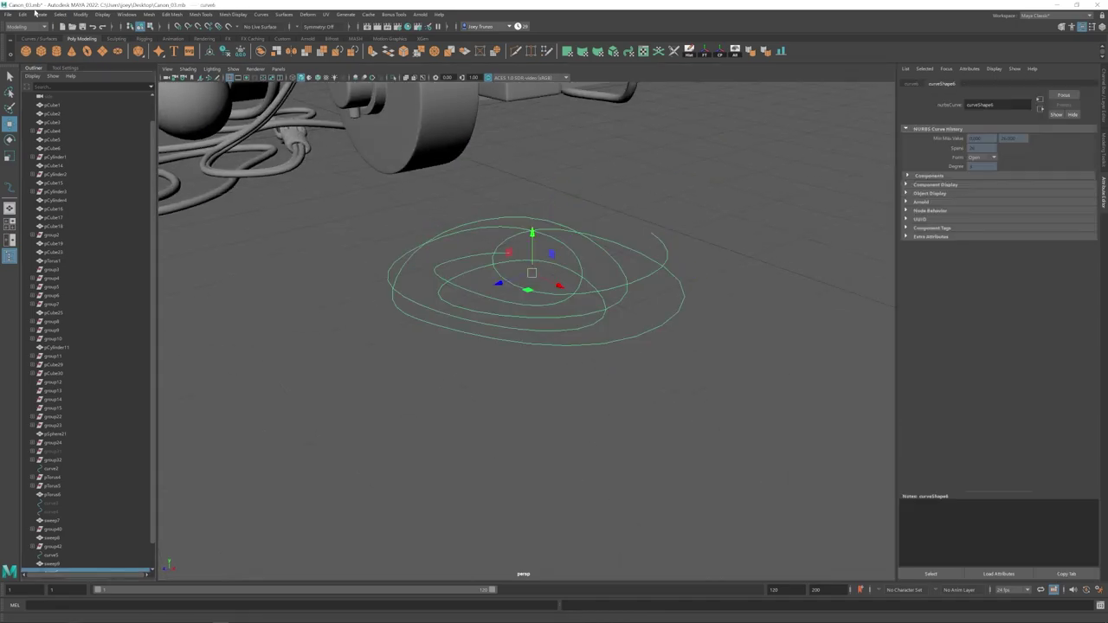
{"action": "left_click", "coordinate": [158, 51]}
{"action": "left_click_drag", "start_coordinate": [989, 238], "coordinate": [947, 243]}
{"action": "type", "text": ".06"}
{"action": "key", "text": "Return"}
{"action": "left_click_drag", "start_coordinate": [1069, 309], "coordinate": [1090, 309]}
{"action": "left_click_drag", "start_coordinate": [677, 343], "coordinate": [621, 334], "text": "alt"}
{"action": "middle_click_drag", "start_coordinate": [607, 234], "coordinate": [557, 323], "text": "alt"}
{"action": "scroll", "coordinate": [556, 324], "scroll_direction": "up", "scroll_amount": 3}
{"action": "key", "text": "z"}
{"action": "key", "text": "z"}
{"action": "key", "text": "z"}
{"action": "key", "text": "z"}
Step: Create the coiled rope as a circular sweep mesh along the curve with a profile scale of 0.060 and raised precision
{"action": "left_click_drag", "start_coordinate": [559, 345], "coordinate": [539, 302], "text": "alt"}
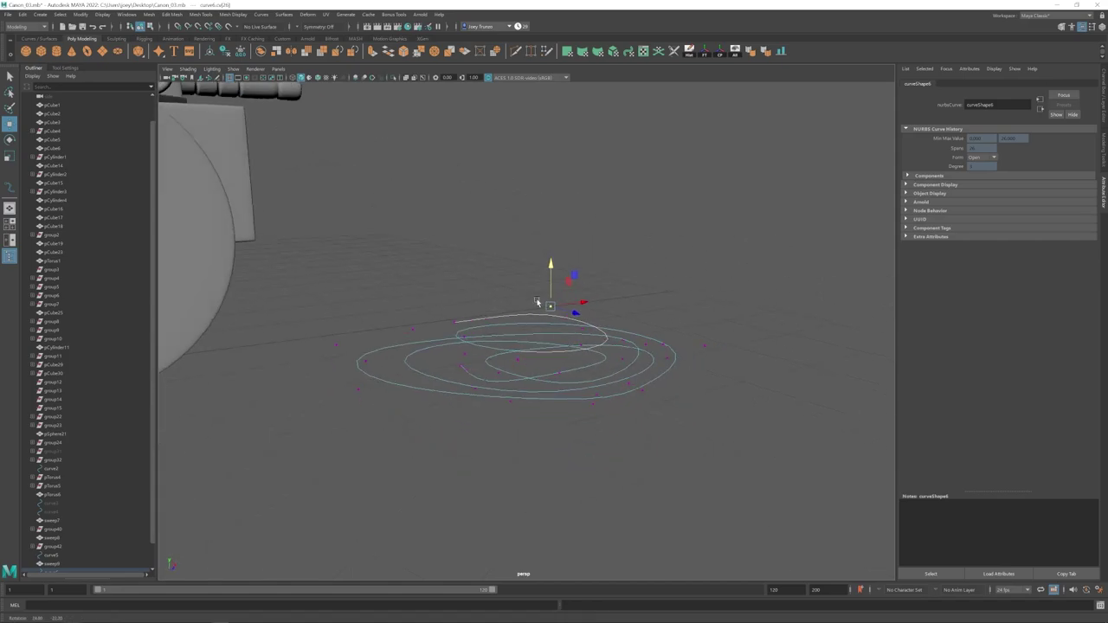
{"action": "left_click", "coordinate": [39, 15]}
{"action": "left_click", "coordinate": [62, 118]}
{"action": "left_click_drag", "start_coordinate": [1069, 310], "coordinate": [1090, 309]}
{"action": "left_click_drag", "start_coordinate": [989, 237], "coordinate": [947, 241]}
{"action": "type", "text": ".06"}
{"action": "key", "text": "Return"}
{"action": "left_click", "coordinate": [682, 240]}
{"action": "right_click_drag", "start_coordinate": [682, 240], "coordinate": [606, 295], "text": "alt"}
{"action": "left_click_drag", "start_coordinate": [606, 294], "coordinate": [597, 346], "text": "alt"}
Step: Group the coiled rope mesh and reset its pivot for positioning
{"action": "left_click", "coordinate": [594, 378]}
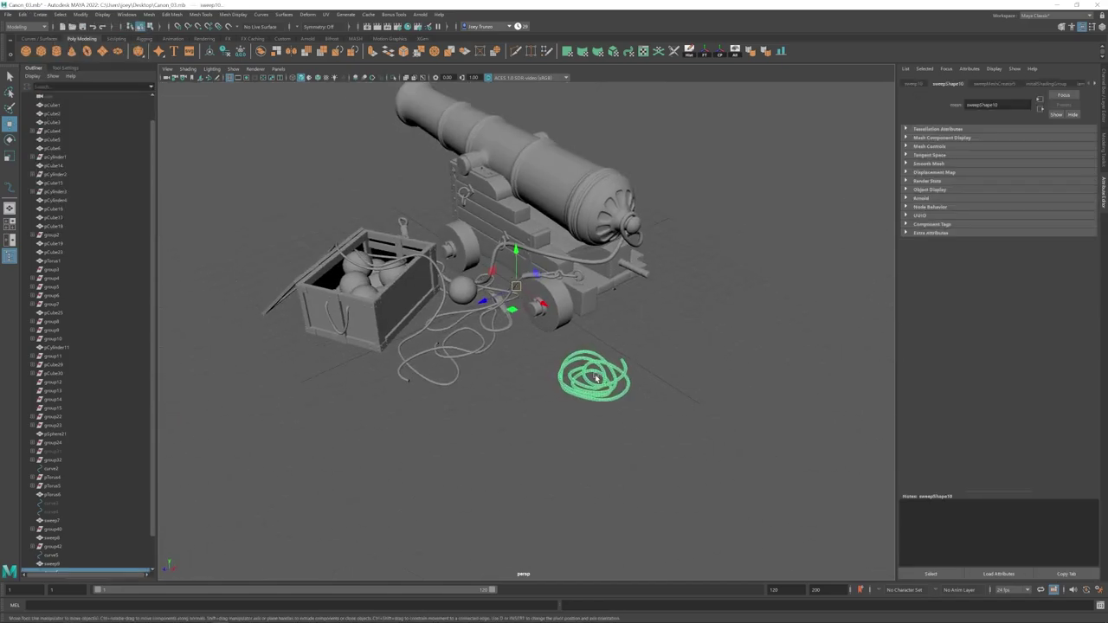
{"action": "left_click_drag", "start_coordinate": [594, 387], "coordinate": [588, 372], "text": "alt"}
{"action": "key", "text": "ctrl+g"}
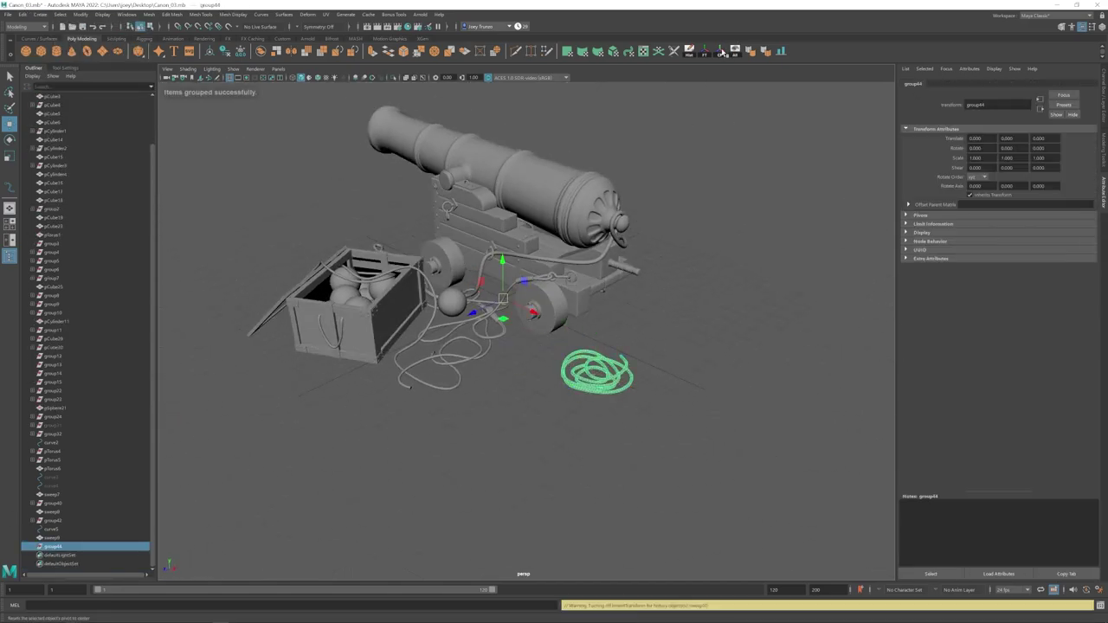
{"action": "left_click_drag", "start_coordinate": [640, 296], "coordinate": [645, 301]}
Step: Move the grouped coil from behind the cannon toward the floor beside the ammunition crate
{"action": "left_click_drag", "start_coordinate": [644, 302], "coordinate": [692, 450], "text": "alt"}
{"action": "left_click_drag", "start_coordinate": [717, 355], "coordinate": [394, 242]}
{"action": "left_click_drag", "start_coordinate": [394, 242], "coordinate": [541, 374], "text": "alt"}
{"action": "right_click_drag", "start_coordinate": [540, 373], "coordinate": [572, 372], "text": "alt"}
{"action": "left_click_drag", "start_coordinate": [710, 389], "coordinate": [562, 381], "text": "alt"}
{"action": "left_click", "coordinate": [520, 433]}
{"action": "right_click_drag", "start_coordinate": [561, 381], "coordinate": [606, 381], "text": "alt"}
{"action": "left_click", "coordinate": [396, 333]}
{"action": "key", "text": "Up"}
{"action": "left_click_drag", "start_coordinate": [394, 356], "coordinate": [485, 327]}
Step: Fine-tune the coil's position and height so it rests on the loose rope at the crate's front corner
{"action": "right_click_drag", "start_coordinate": [488, 353], "coordinate": [743, 373], "text": "alt"}
{"action": "left_click", "coordinate": [455, 345]}
{"action": "left_click_drag", "start_coordinate": [457, 329], "coordinate": [511, 381], "text": "alt"}
{"action": "key", "text": "Up"}
{"action": "right_click_drag", "start_coordinate": [511, 381], "coordinate": [556, 357], "text": "alt"}
{"action": "key", "text": "3"}
{"action": "left_click_drag", "start_coordinate": [557, 357], "coordinate": [546, 317], "text": "alt"}
{"action": "right_click_drag", "start_coordinate": [546, 317], "coordinate": [511, 303], "text": "alt"}
{"action": "left_click", "coordinate": [520, 389]}
{"action": "left_click_drag", "start_coordinate": [511, 294], "coordinate": [556, 403], "text": "alt"}
{"action": "left_click", "coordinate": [470, 426]}
{"action": "key", "text": "Up"}
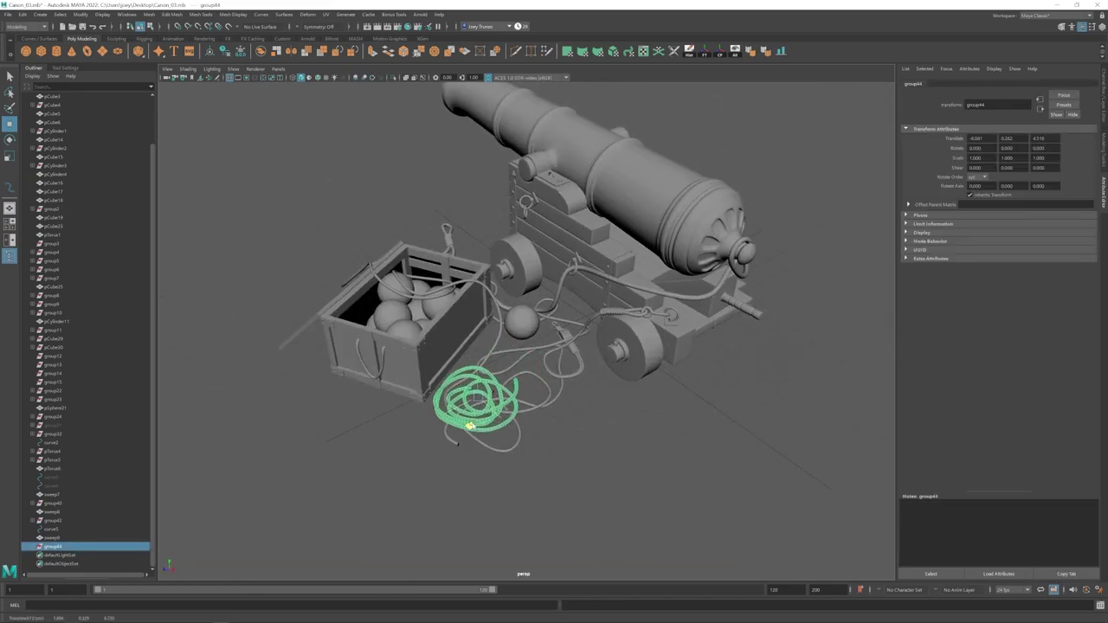
Step: Rotate the grouped coil slightly so it settles on the ropes beneath it
{"action": "left_click_drag", "start_coordinate": [470, 425], "coordinate": [470, 321], "text": "alt"}
{"action": "right_click_drag", "start_coordinate": [470, 321], "coordinate": [505, 285], "text": "alt"}
{"action": "key", "text": "e"}
{"action": "left_click_drag", "start_coordinate": [505, 274], "coordinate": [501, 286]}
{"action": "left_click_drag", "start_coordinate": [501, 286], "coordinate": [529, 453], "text": "alt"}
{"action": "left_click", "coordinate": [529, 453]}
{"action": "right_click_drag", "start_coordinate": [529, 453], "coordinate": [493, 390], "text": "alt"}
Step: Delete the distorted ring of faces at the open end of the crate's loose rope beneath the coil
{"action": "left_click_drag", "start_coordinate": [494, 390], "coordinate": [578, 407], "text": "alt"}
{"action": "right_click_drag", "start_coordinate": [579, 406], "coordinate": [736, 406], "text": "alt"}
{"action": "left_click", "coordinate": [541, 281]}
{"action": "key", "text": "w"}
{"action": "right_click_drag", "start_coordinate": [532, 281], "coordinate": [623, 346]}
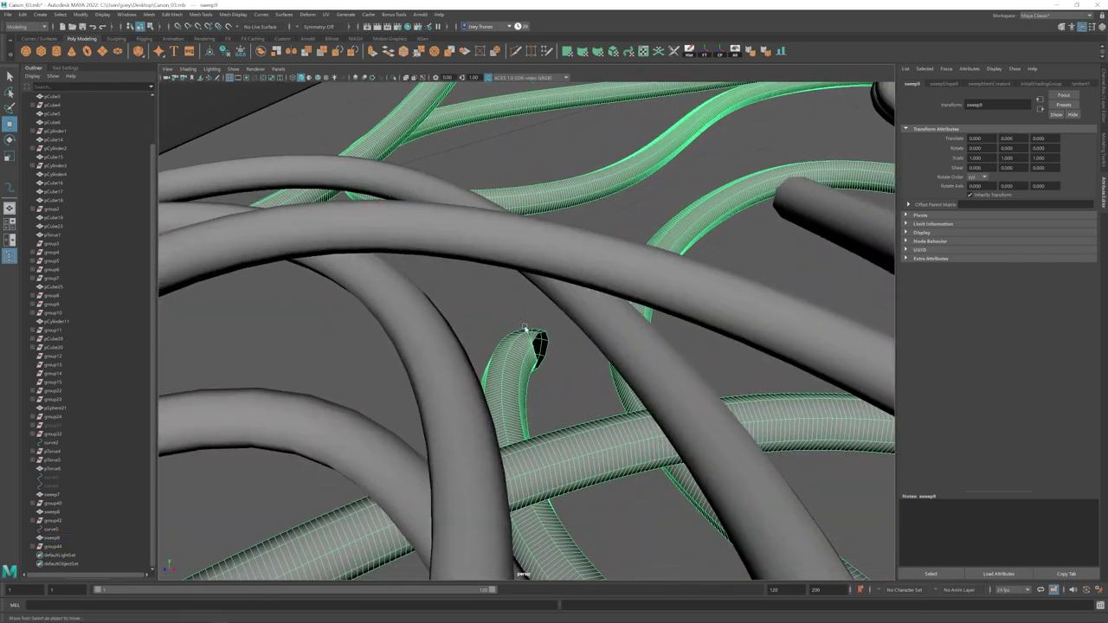
{"action": "right_click_drag", "start_coordinate": [536, 346], "coordinate": [588, 347], "text": "alt"}
{"action": "left_click", "coordinate": [529, 363]}
{"action": "left_click", "coordinate": [526, 334]}
{"action": "double_click", "coordinate": [525, 335], "text": "shift"}
{"action": "key", "text": "Delete"}
Step: Delete two further face rings at the same rope end to leave a clean tip
{"action": "left_click", "coordinate": [526, 334]}
{"action": "double_click", "coordinate": [526, 328], "text": "shift"}
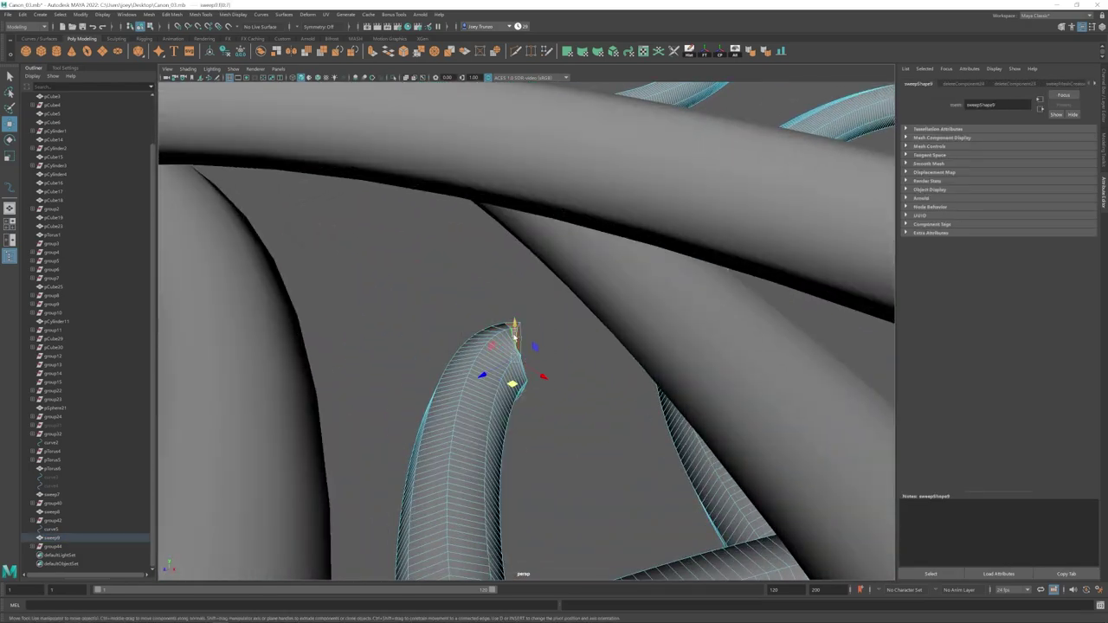
{"action": "key", "text": "Delete"}
{"action": "left_click", "coordinate": [496, 332]}
{"action": "key", "text": "q"}
{"action": "double_click", "coordinate": [508, 336], "text": "shift"}
{"action": "key", "text": "Delete"}
Step: Merge the open border edge loop at the loose rope's trimmed tip to its centre
{"action": "right_click_drag", "start_coordinate": [500, 347], "coordinate": [500, 322]}
{"action": "double_click", "coordinate": [507, 344]}
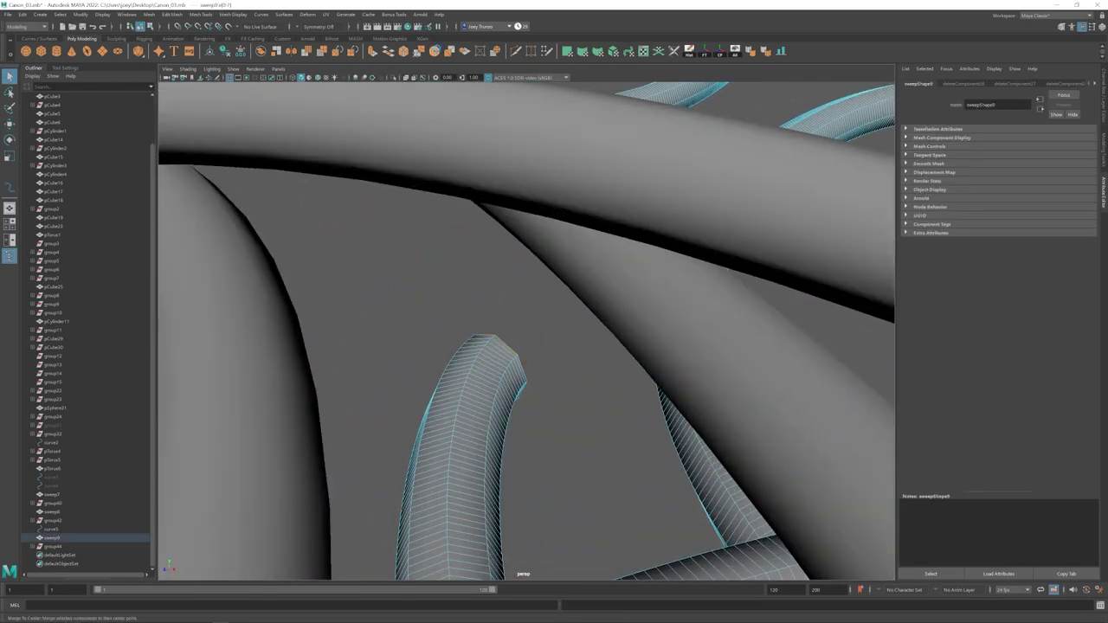
{"action": "left_click_drag", "start_coordinate": [520, 346], "coordinate": [557, 347], "text": "alt"}
{"action": "right_click_drag", "start_coordinate": [606, 346], "coordinate": [542, 334], "text": "alt"}
{"action": "key", "text": "w"}
{"action": "left_click", "coordinate": [542, 332]}
{"action": "left_click_drag", "start_coordinate": [542, 334], "coordinate": [546, 380], "text": "alt"}
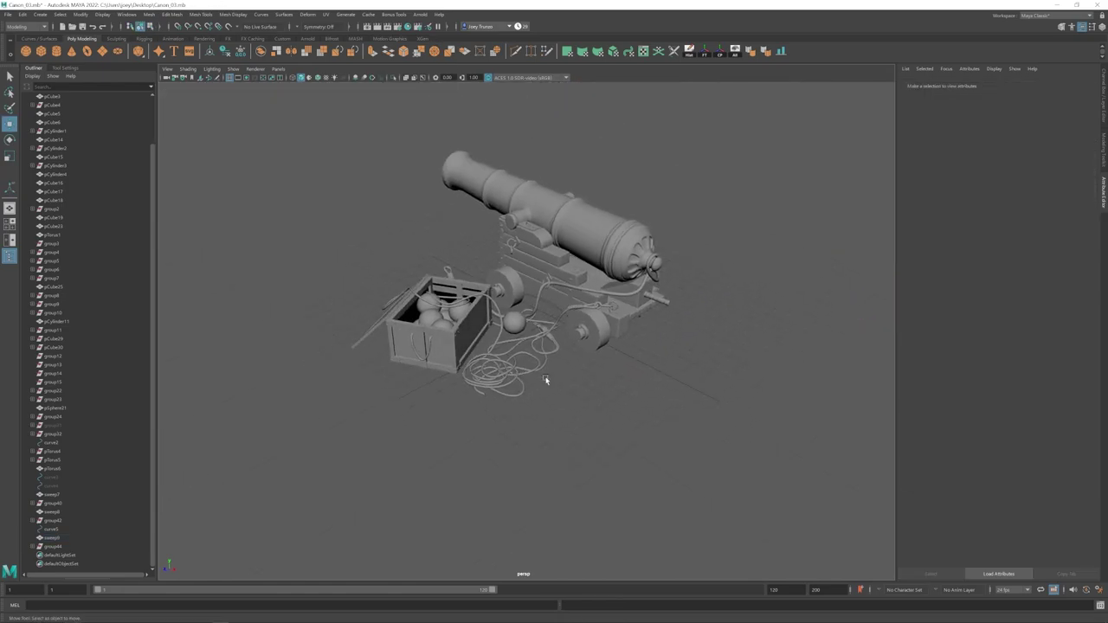
Step: Try moving the coiled rope group away from the crate onto the open floor by the cannon's rear wheel
{"action": "middle_click_drag", "start_coordinate": [554, 367], "coordinate": [539, 381], "text": "alt"}
{"action": "right_click_drag", "start_coordinate": [530, 386], "coordinate": [617, 418], "text": "alt"}
{"action": "middle_click_drag", "start_coordinate": [617, 418], "coordinate": [610, 422], "text": "alt"}
{"action": "left_click", "coordinate": [462, 438]}
{"action": "key", "text": "Up"}
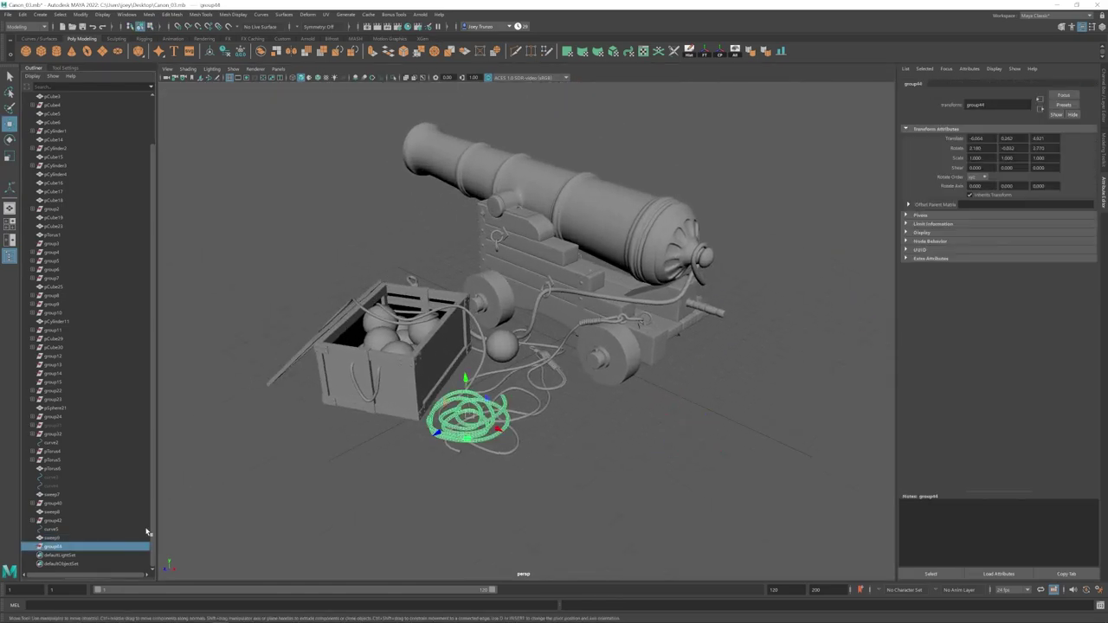
{"action": "left_click_drag", "start_coordinate": [468, 439], "coordinate": [687, 408]}
{"action": "left_click", "coordinate": [681, 450]}
{"action": "right_click_drag", "start_coordinate": [680, 450], "coordinate": [632, 433], "text": "alt"}
{"action": "left_click_drag", "start_coordinate": [632, 433], "coordinate": [487, 410], "text": "alt"}
{"action": "key", "text": "ctrl+z"}
{"action": "key", "text": "ctrl+z"}
Step: Try to duplicate the coiled rope group and place the copy elsewhere on the floor
{"action": "key", "text": "ctrl+d"}
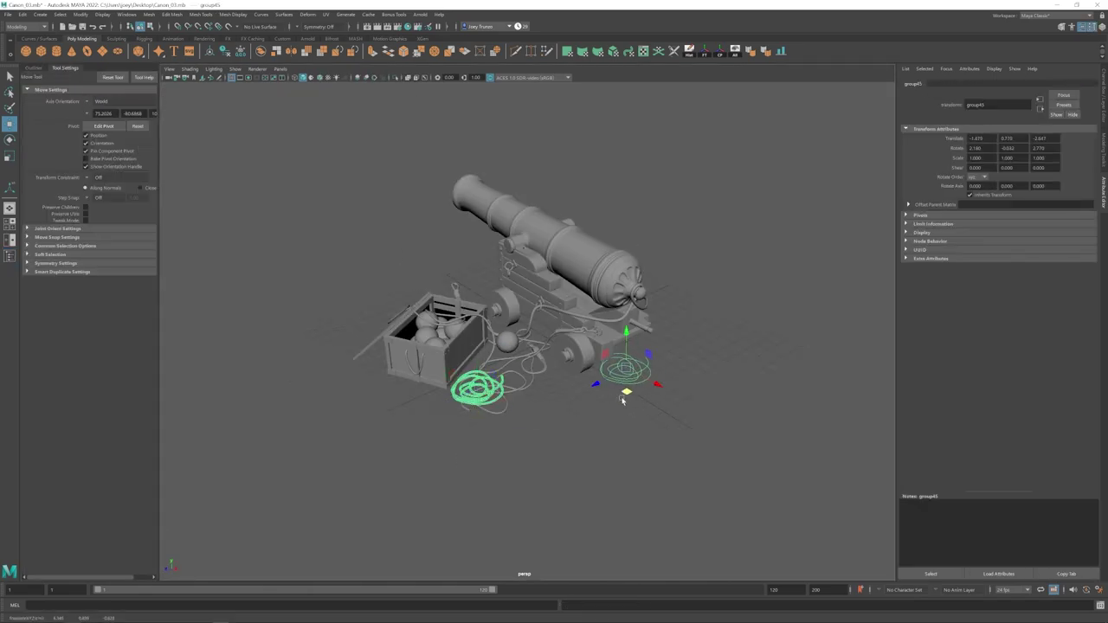
{"action": "key", "text": "ctrl+z"}
{"action": "left_click_drag", "start_coordinate": [622, 400], "coordinate": [630, 370], "text": "alt"}
{"action": "left_click", "coordinate": [33, 67]}
{"action": "left_click", "coordinate": [33, 546]}
{"action": "left_click", "coordinate": [57, 546]}
{"action": "left_click", "coordinate": [53, 529]}
{"action": "left_click_drag", "start_coordinate": [450, 406], "coordinate": [505, 439]}
{"action": "key", "text": "ctrl+z"}
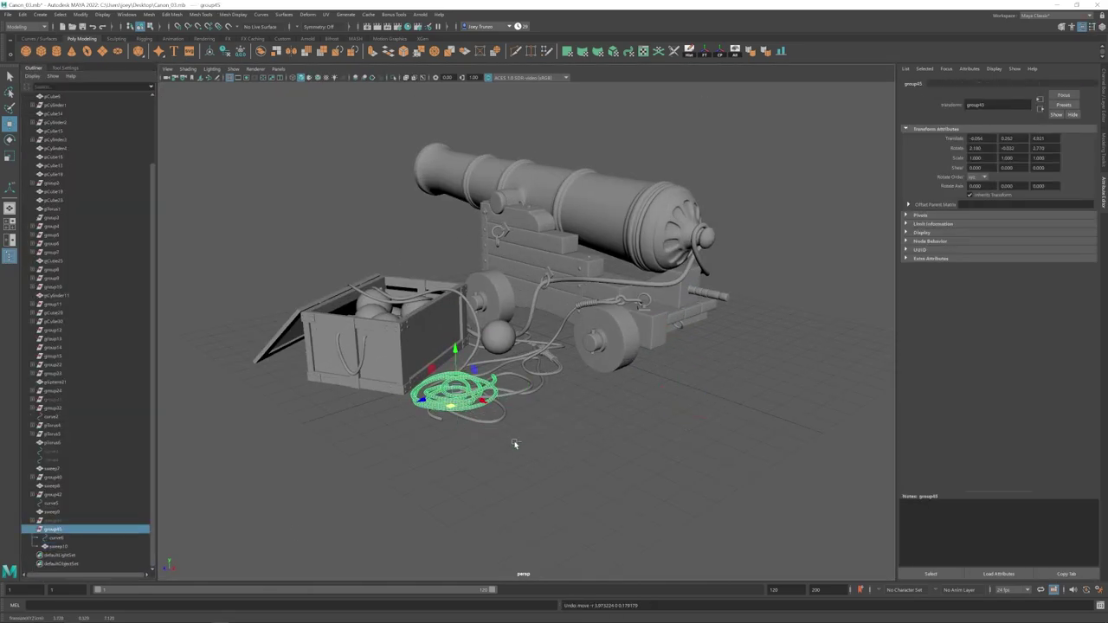
{"action": "key", "text": "ctrl+z"}
{"action": "key", "text": "ctrl+z"}
{"action": "key", "text": "ctrl+z"}
Step: Try the coiled rope group beside the cannon's rear wheel with a changed rotation
{"action": "left_click_drag", "start_coordinate": [451, 406], "coordinate": [579, 396]}
{"action": "key", "text": "e"}
{"action": "left_click_drag", "start_coordinate": [592, 300], "coordinate": [495, 348]}
{"action": "key", "text": "w"}
{"action": "left_click", "coordinate": [509, 428]}
{"action": "scroll", "coordinate": [507, 416], "scroll_direction": "down", "scroll_amount": 4}
{"action": "scroll", "coordinate": [528, 355], "scroll_direction": "up", "scroll_amount": 3}
{"action": "left_click", "coordinate": [571, 362]}
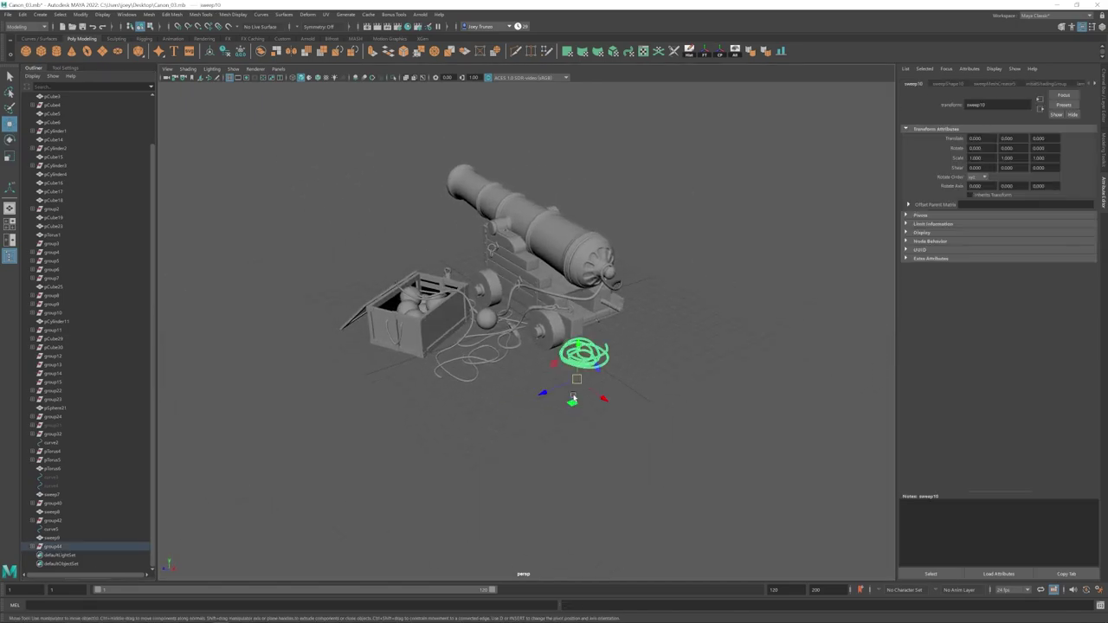
{"action": "key", "text": "Up"}
Step: Try the coil under the carriage between the wheels and return it to the crate's front corner
{"action": "left_click", "coordinate": [554, 433]}
{"action": "mouse_move", "coordinate": [554, 433]}
{"action": "left_mouse_down", "text": "alt"}
{"action": "mouse_move", "coordinate": [503, 386]}
{"action": "mouse_move", "coordinate": [550, 455]}
{"action": "left_mouse_up", "text": "alt"}
{"action": "scroll", "coordinate": [554, 415], "scroll_direction": "up", "scroll_amount": 3}
{"action": "left_click", "coordinate": [619, 346]}
{"action": "key", "text": "Up"}
{"action": "left_click_drag", "start_coordinate": [617, 362], "coordinate": [537, 346]}
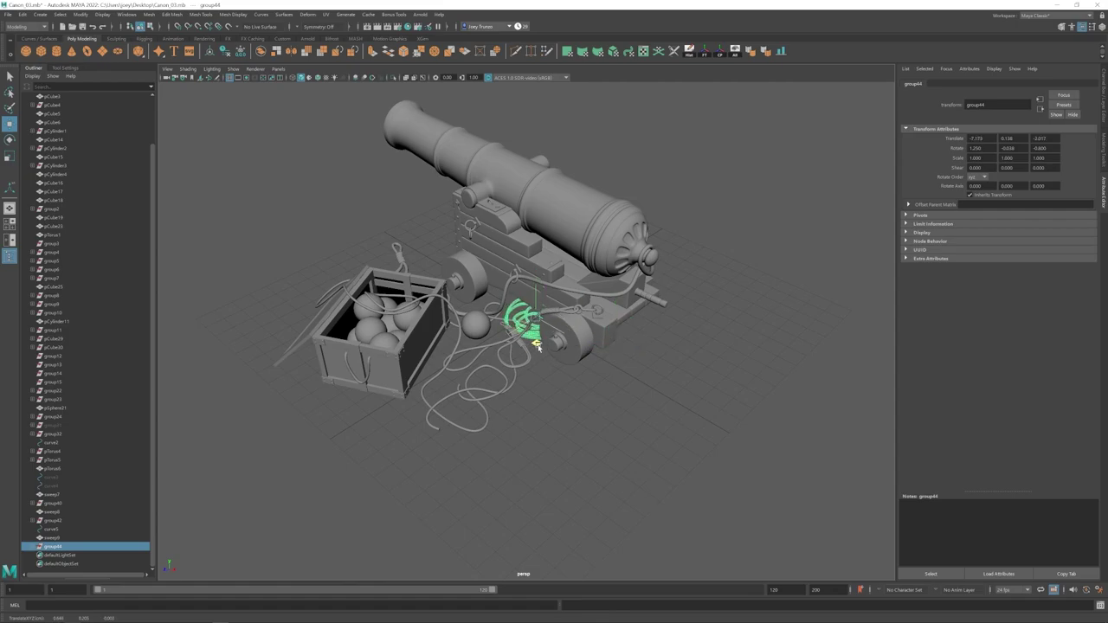
{"action": "left_click", "coordinate": [488, 406]}
{"action": "scroll", "coordinate": [487, 406], "scroll_direction": "down", "scroll_amount": 4}
{"action": "scroll", "coordinate": [488, 406], "scroll_direction": "up", "scroll_amount": 4}
{"action": "key", "text": "ctrl+z"}
{"action": "key", "text": "ctrl+z"}
{"action": "key", "text": "ctrl+z"}
{"action": "left_click_drag", "start_coordinate": [650, 450], "coordinate": [462, 479]}
{"action": "left_click", "coordinate": [468, 418]}
{"action": "scroll", "coordinate": [468, 419], "scroll_direction": "down", "scroll_amount": 6}
{"action": "scroll", "coordinate": [472, 426], "scroll_direction": "up", "scroll_amount": 1}
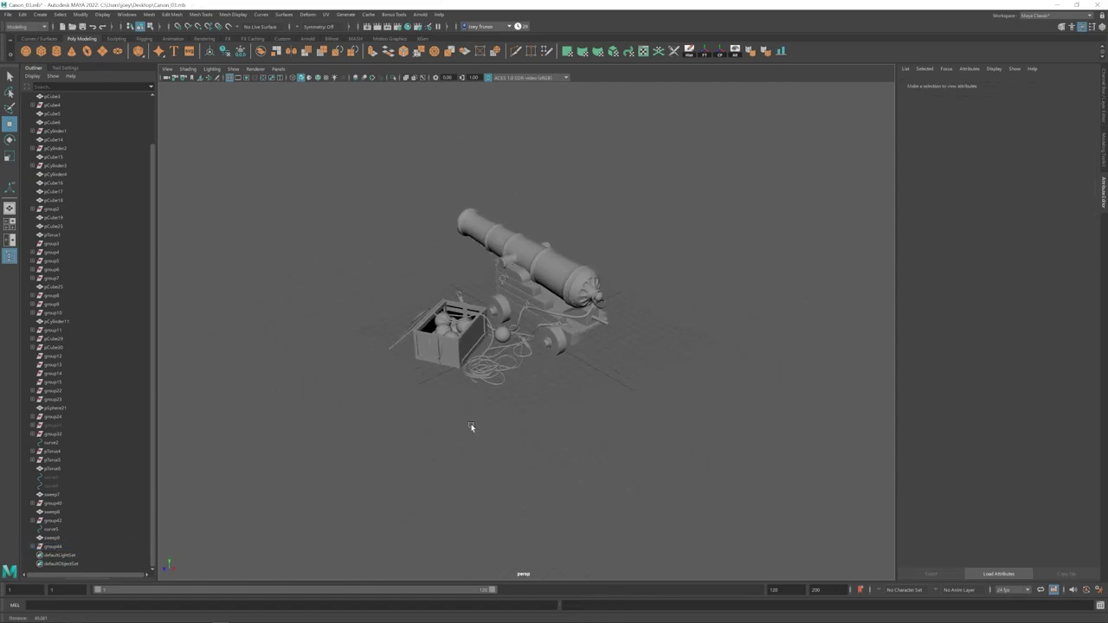
Step: Select the cannon, crate, balls and ropes together and delete their construction history
{"action": "right_click_drag", "start_coordinate": [472, 427], "coordinate": [546, 437], "text": "alt"}
{"action": "left_click_drag", "start_coordinate": [545, 438], "coordinate": [621, 457], "text": "alt"}
{"action": "right_click_drag", "start_coordinate": [502, 433], "coordinate": [546, 439], "text": "alt"}
{"action": "left_click_drag", "start_coordinate": [546, 440], "coordinate": [522, 435], "text": "alt"}
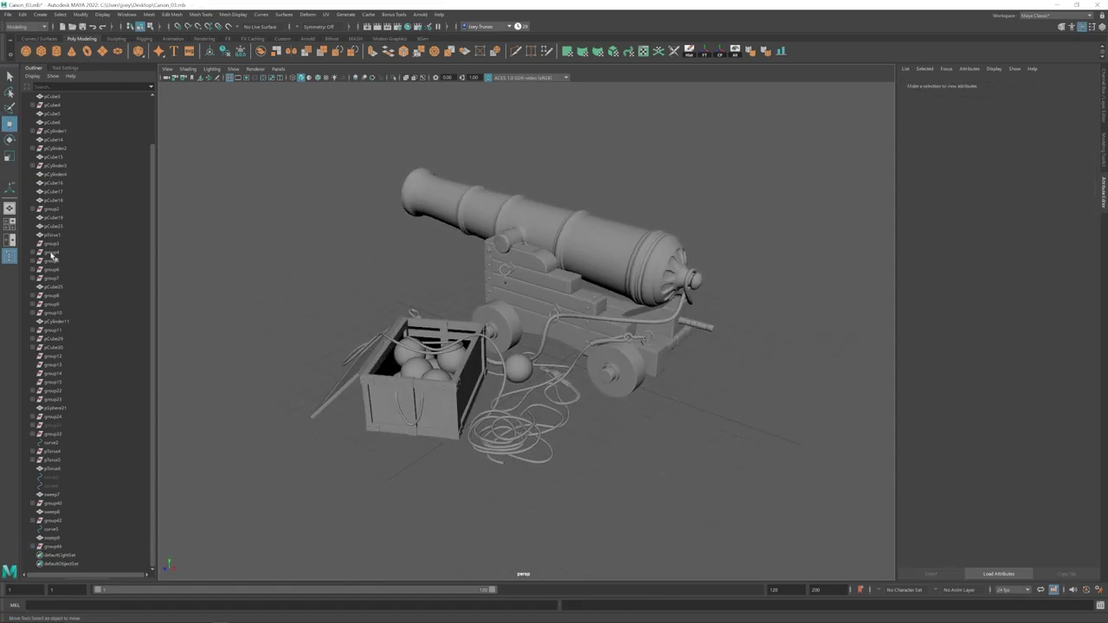
{"action": "left_click_drag", "start_coordinate": [406, 231], "coordinate": [767, 474]}
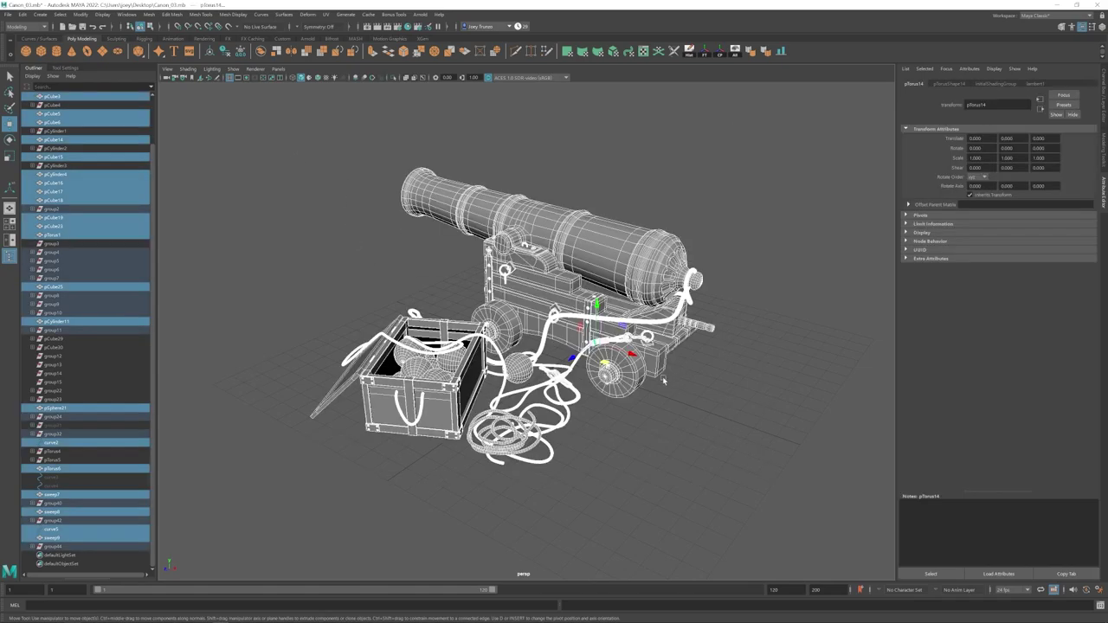
{"action": "left_click", "coordinate": [392, 124]}
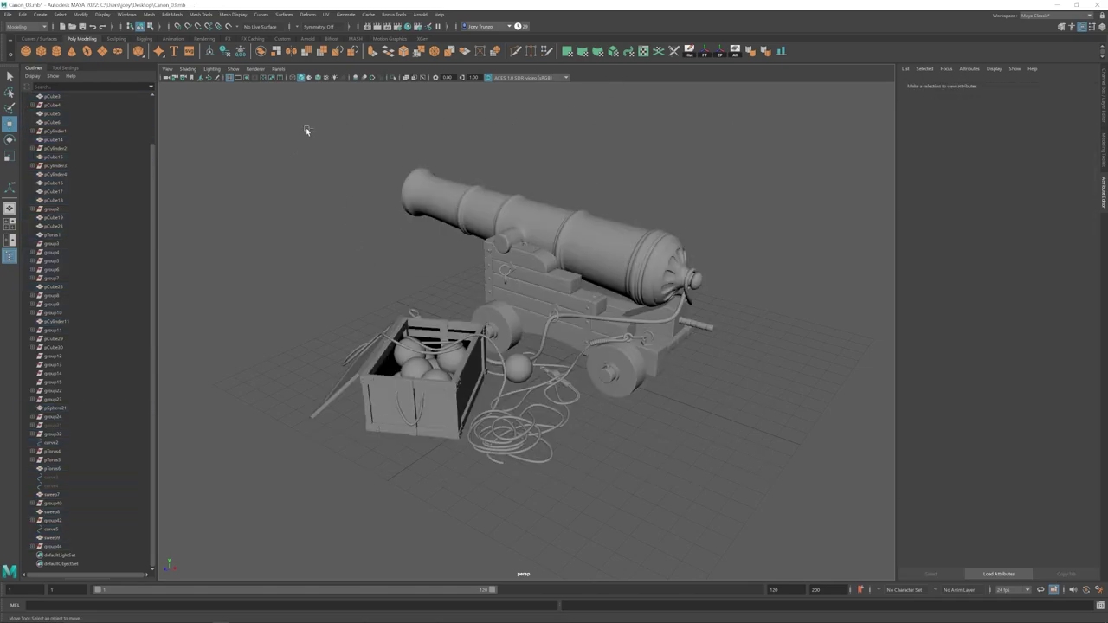
{"action": "left_click_drag", "start_coordinate": [234, 136], "coordinate": [727, 497]}
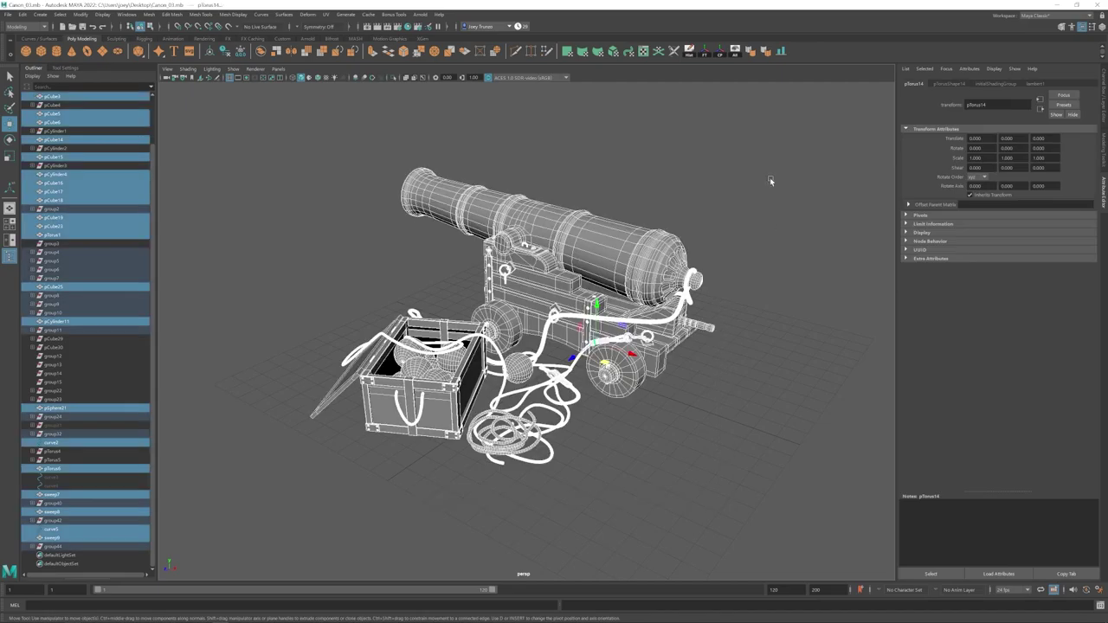
{"action": "left_click", "coordinate": [690, 52]}
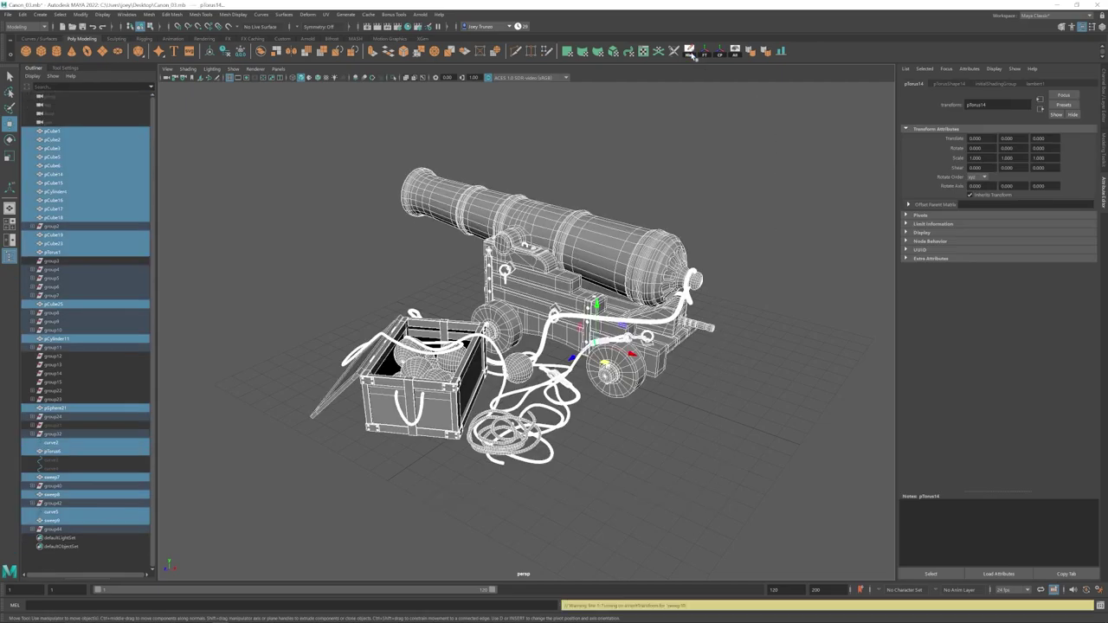
{"action": "left_click", "coordinate": [243, 215]}
Step: Delete the empty groups group3 and group12 through group15 from the scene
{"action": "left_click", "coordinate": [54, 262]}
{"action": "key", "text": "Delete"}
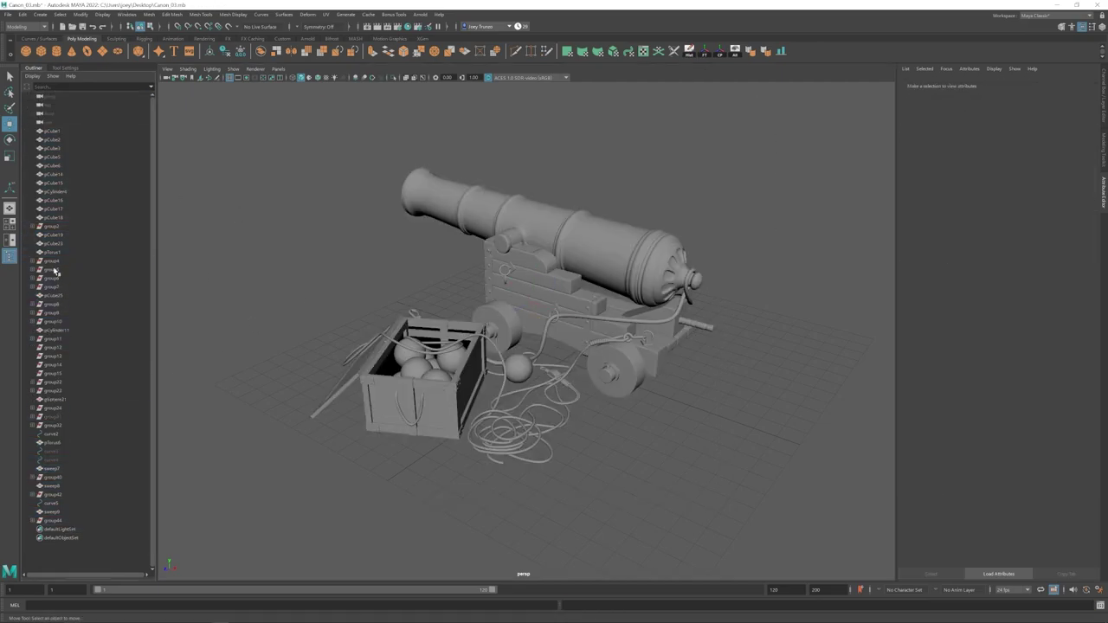
{"action": "left_click", "coordinate": [52, 347]}
{"action": "left_click", "coordinate": [54, 373], "text": "shift"}
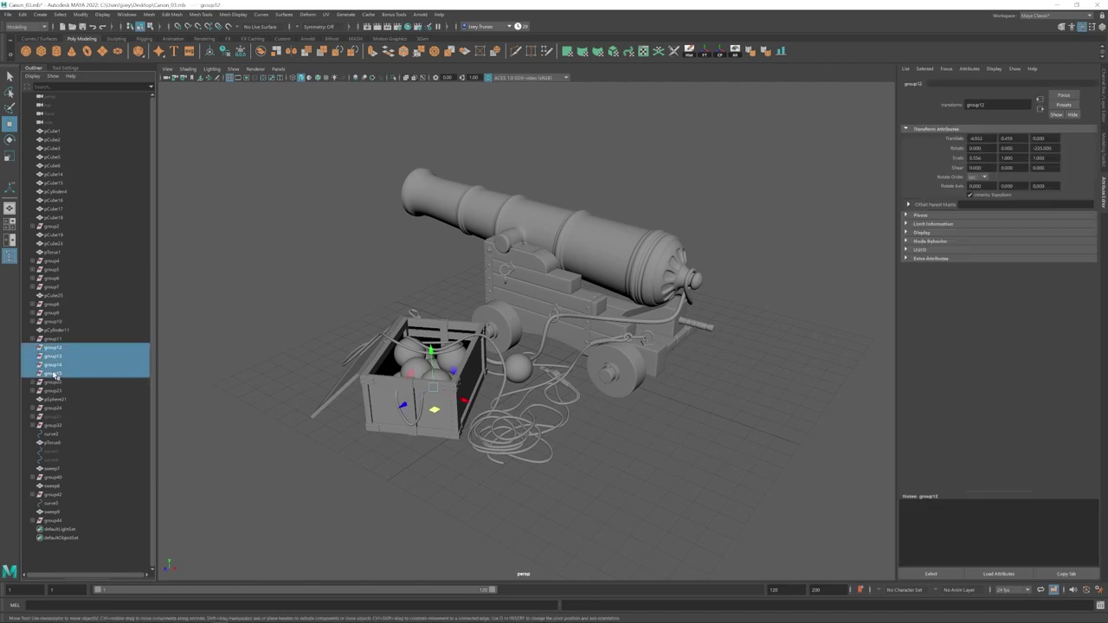
{"action": "key", "text": "Delete"}
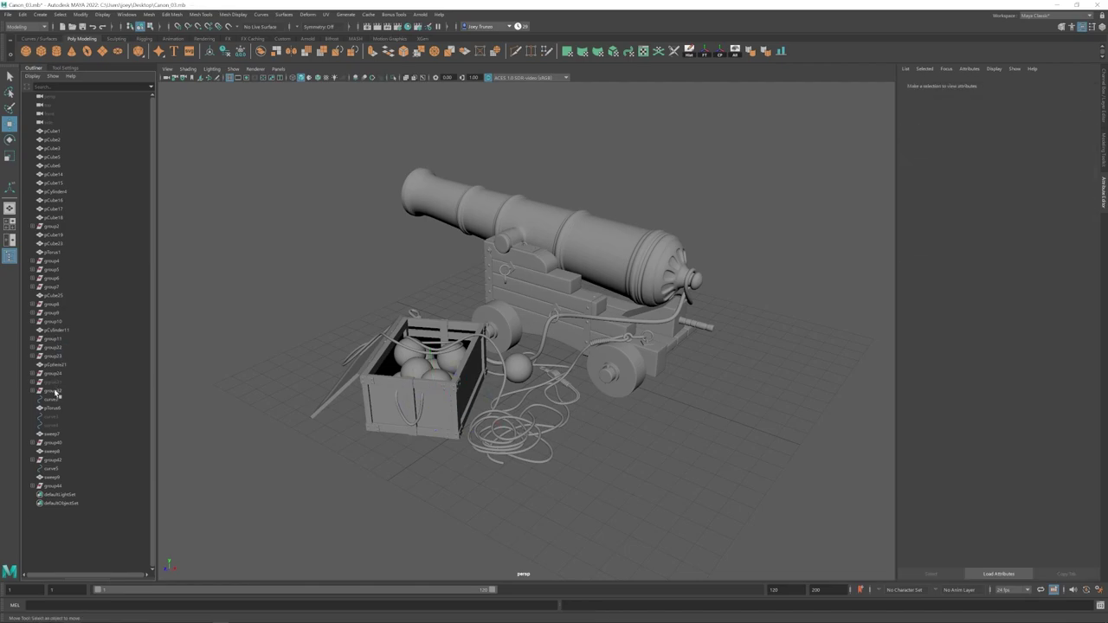
Step: Delete the leftover guide curves of the ropes, including the hidden ones, from the scene
{"action": "left_click", "coordinate": [52, 400]}
{"action": "key", "text": "Delete"}
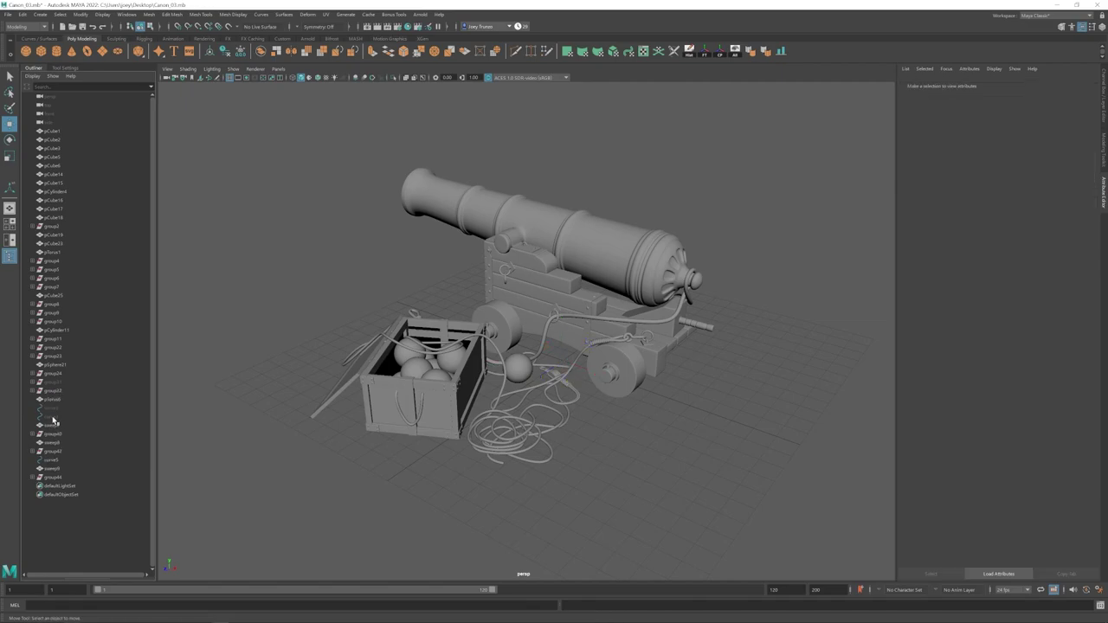
{"action": "left_click", "coordinate": [53, 419]}
{"action": "key", "text": "Delete"}
{"action": "left_click", "coordinate": [53, 417]}
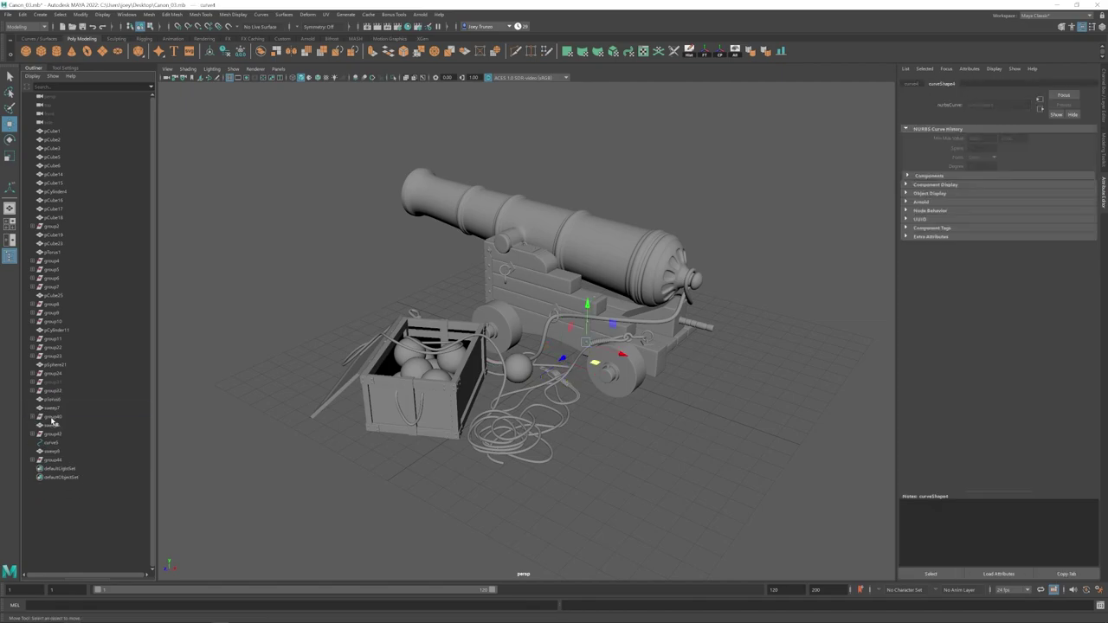
{"action": "key", "text": "Delete"}
{"action": "left_click", "coordinate": [57, 442]}
{"action": "key", "text": "Delete"}
Step: Wrap the hidden group31 in a new group, unhide it for inspection, and delete it with its spare wheel
{"action": "left_click", "coordinate": [56, 418]}
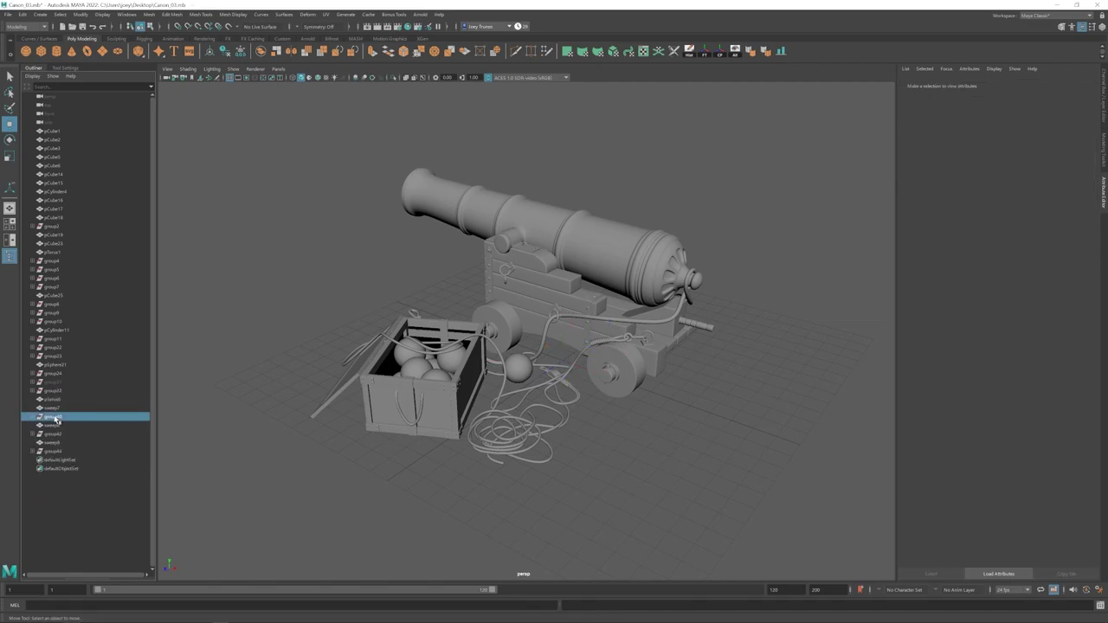
{"action": "left_click", "coordinate": [53, 391]}
{"action": "left_click", "coordinate": [49, 384]}
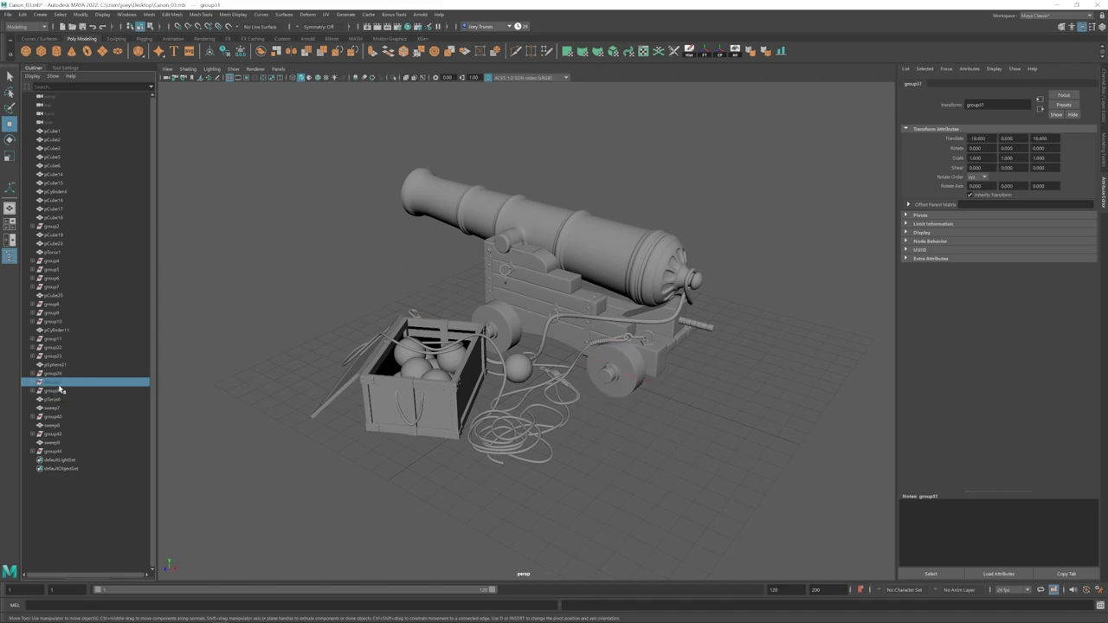
{"action": "key", "text": "ctrl+g"}
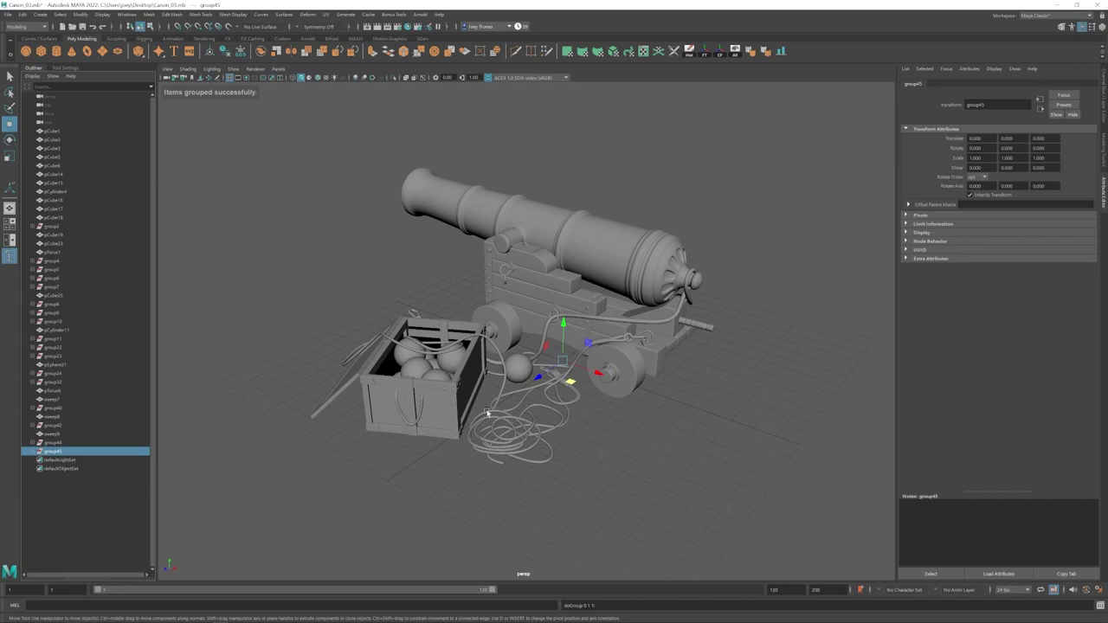
{"action": "left_click_drag", "start_coordinate": [594, 374], "coordinate": [724, 440]}
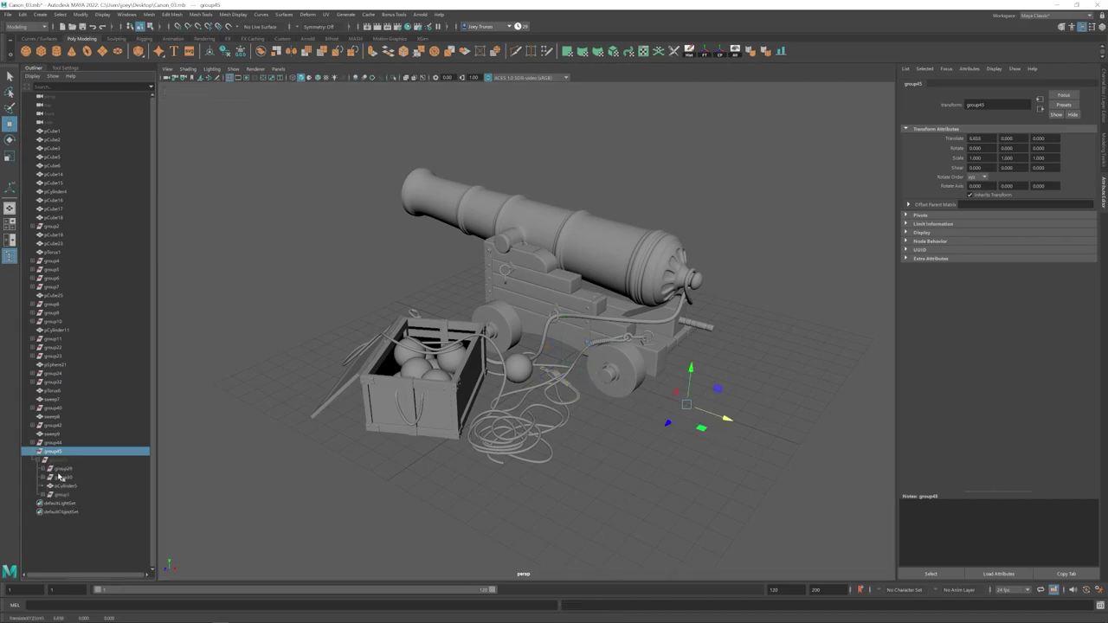
{"action": "left_click", "coordinate": [60, 460]}
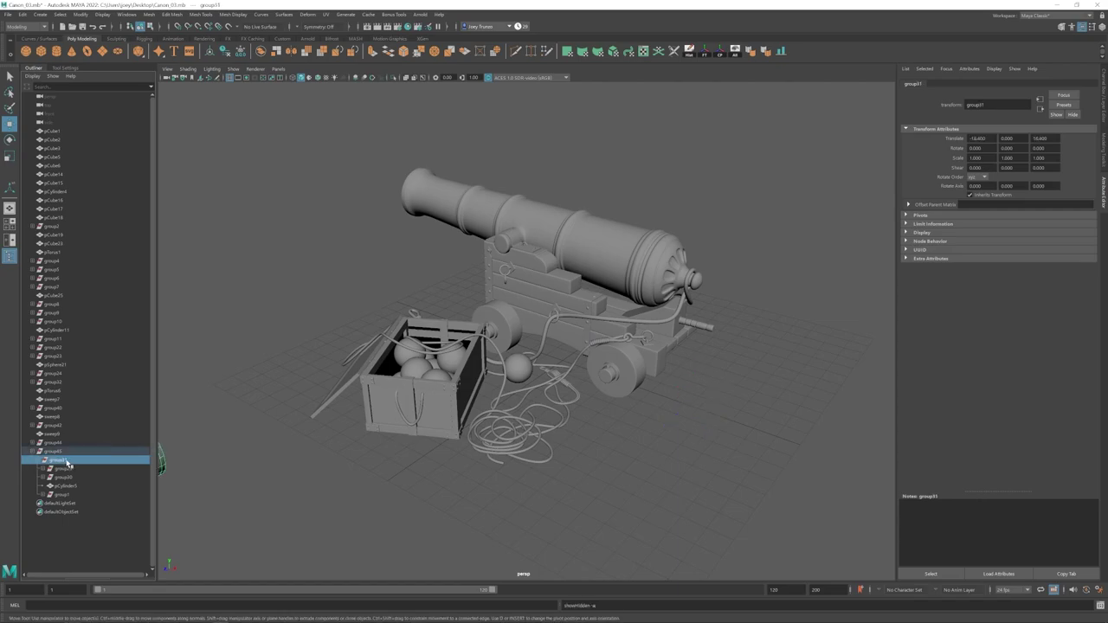
{"action": "middle_click_drag", "start_coordinate": [216, 458], "coordinate": [297, 444], "text": "alt"}
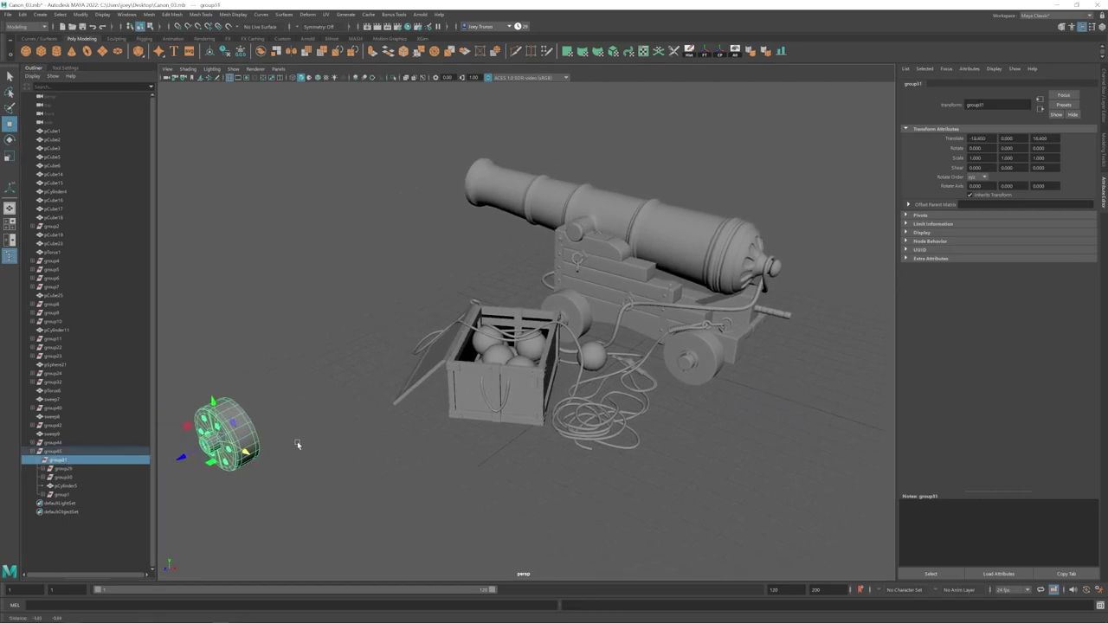
{"action": "left_click", "coordinate": [54, 452]}
{"action": "key", "text": "Delete"}
{"action": "middle_click_drag", "start_coordinate": [565, 380], "coordinate": [465, 402], "text": "alt"}
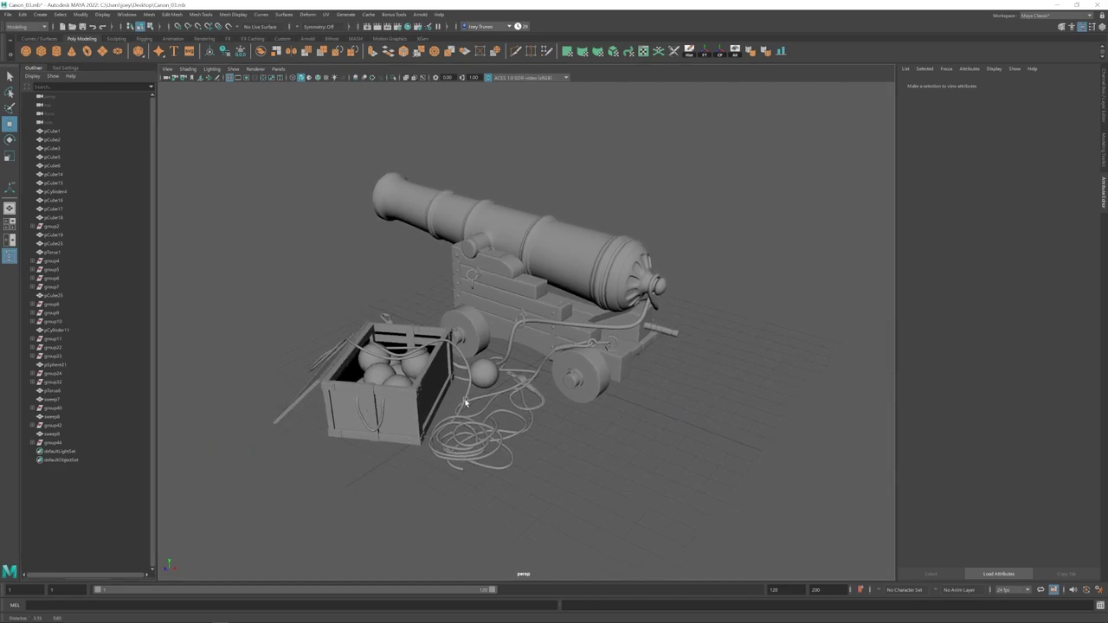
Step: Isolate the cannon's near rear wheel in the viewport
{"action": "left_click", "coordinate": [61, 133]}
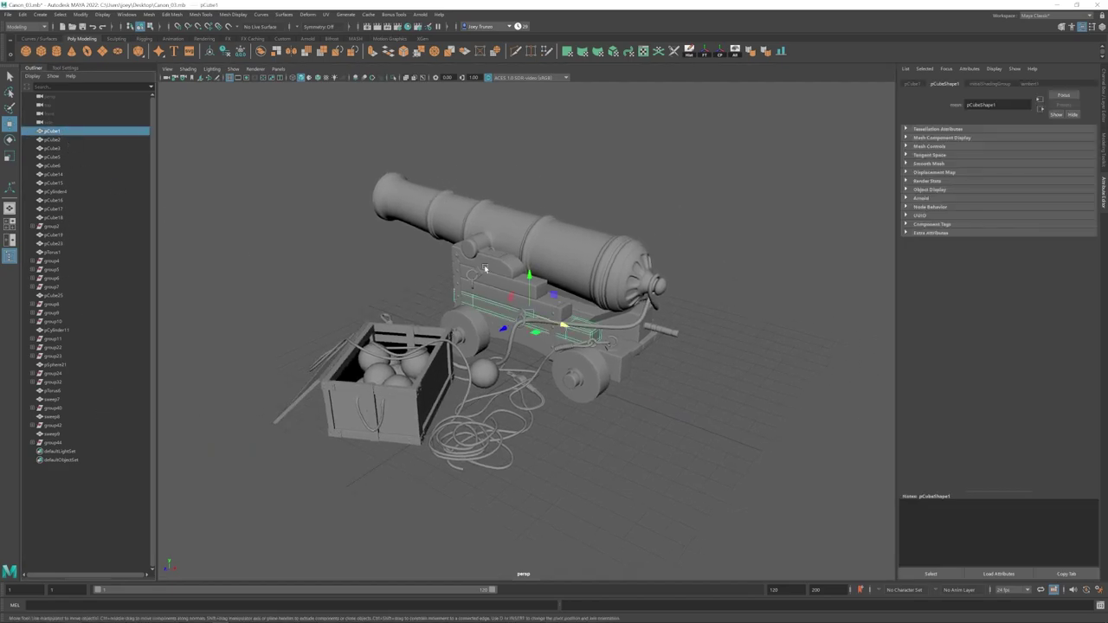
{"action": "left_click", "coordinate": [655, 446]}
{"action": "left_click", "coordinate": [594, 375]}
{"action": "key", "text": "f"}
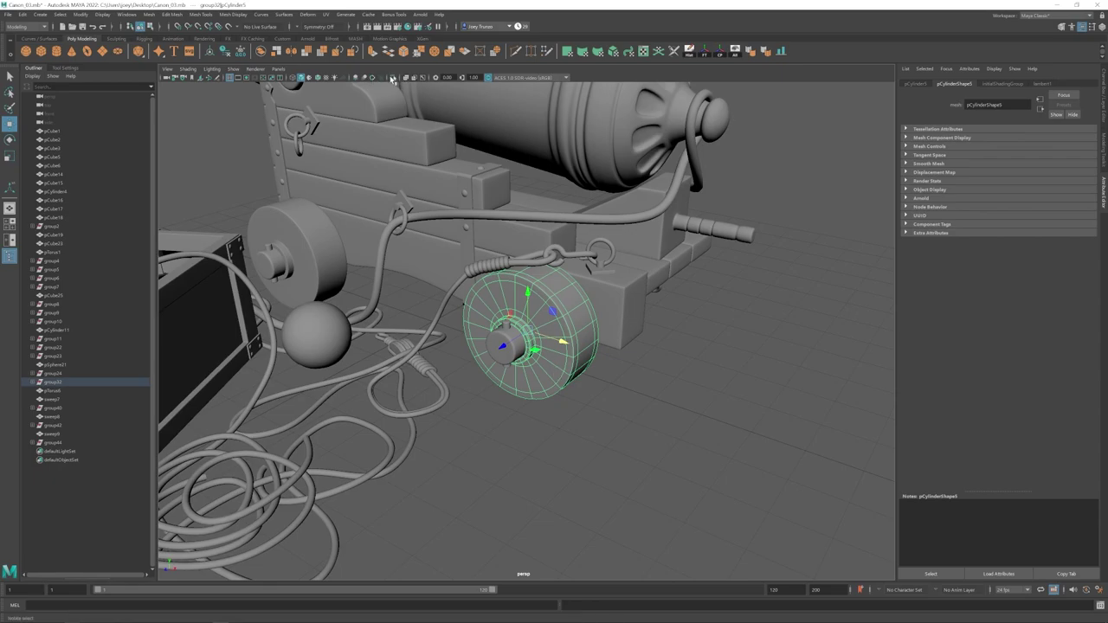
{"action": "left_click", "coordinate": [392, 79]}
{"action": "middle_click_drag", "start_coordinate": [589, 375], "coordinate": [546, 373], "text": "alt"}
{"action": "mouse_move", "coordinate": [547, 373]}
{"action": "left_mouse_down", "text": "alt"}
{"action": "mouse_move", "coordinate": [520, 369]}
{"action": "mouse_move", "coordinate": [561, 370]}
{"action": "mouse_move", "coordinate": [537, 370]}
{"action": "left_mouse_up", "text": "alt"}
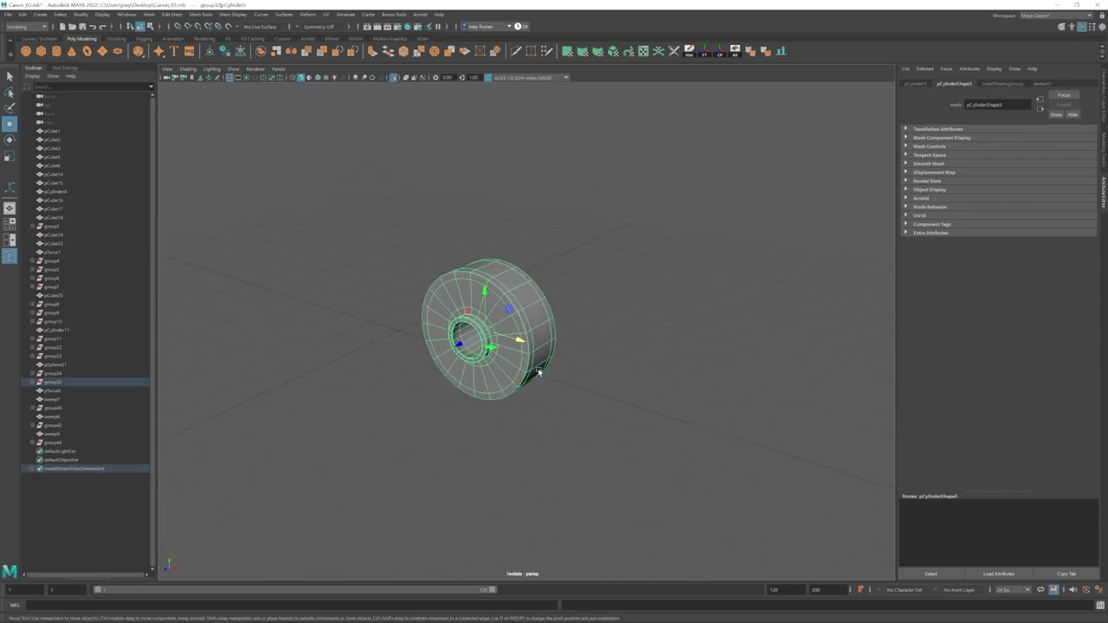
{"action": "middle_click_drag", "start_coordinate": [538, 370], "coordinate": [570, 372], "text": "alt"}
{"action": "right_click_drag", "start_coordinate": [569, 371], "coordinate": [591, 393], "text": "alt"}
Step: Turn off the wheel's smooth preview and apply a real Smooth operation to its mesh
{"action": "key", "text": "1"}
{"action": "left_click", "coordinate": [653, 314]}
{"action": "mouse_move", "coordinate": [619, 353]}
{"action": "left_mouse_down", "text": "alt"}
{"action": "mouse_move", "coordinate": [651, 334]}
{"action": "mouse_move", "coordinate": [617, 356]}
{"action": "left_mouse_up", "text": "alt"}
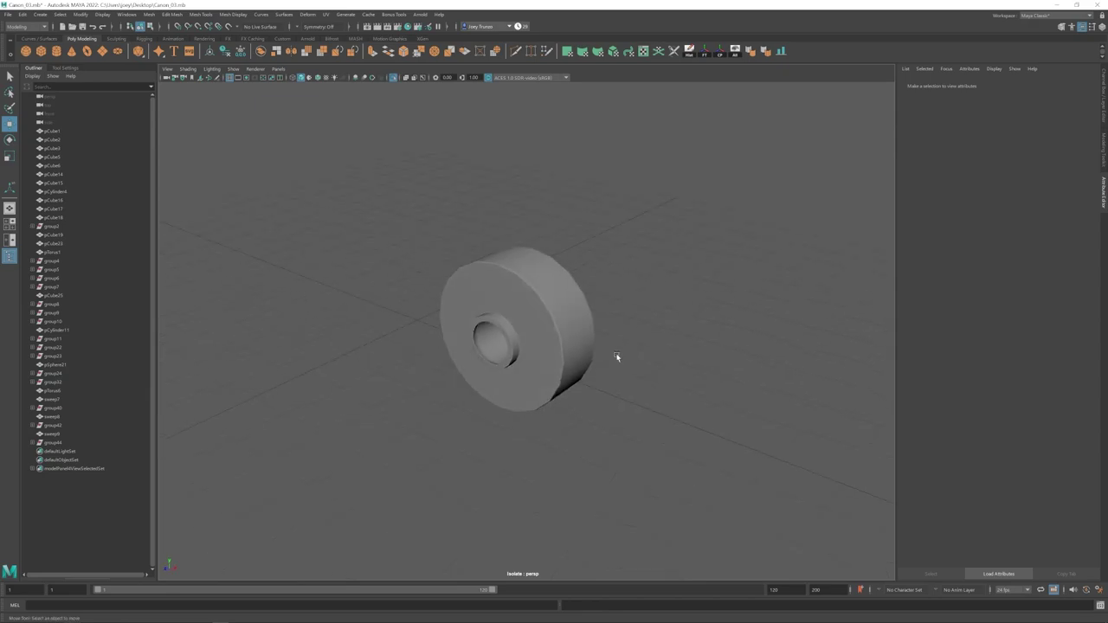
{"action": "middle_click_drag", "start_coordinate": [617, 355], "coordinate": [622, 344], "text": "alt"}
{"action": "left_click", "coordinate": [553, 332]}
{"action": "right_click_drag", "start_coordinate": [553, 332], "coordinate": [598, 396], "text": "alt"}
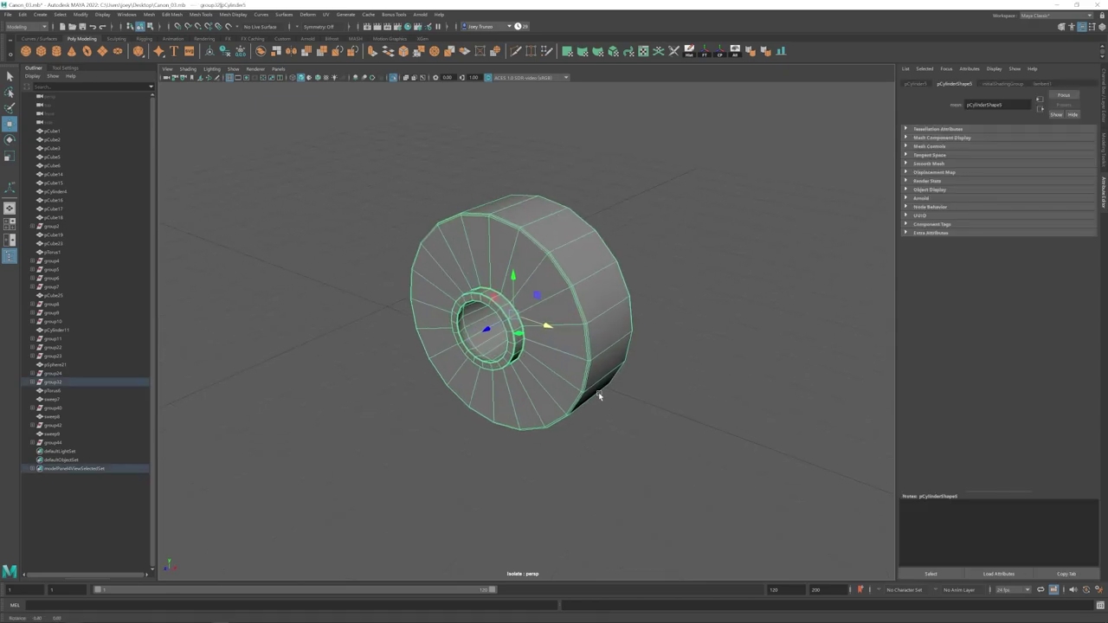
{"action": "left_click", "coordinate": [148, 15]}
{"action": "left_click", "coordinate": [181, 113]}
{"action": "left_click", "coordinate": [712, 265]}
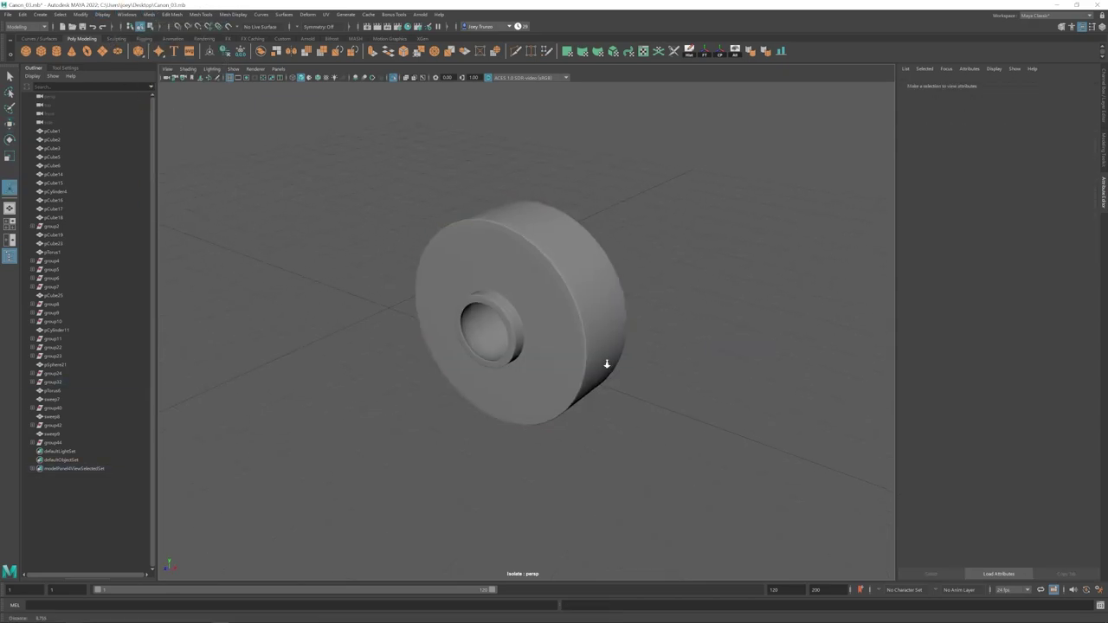
Step: Delete the surplus edge loops on the smoothed wheel's face and hub and return to object mode
{"action": "left_click", "coordinate": [546, 307]}
{"action": "mouse_move", "coordinate": [547, 312]}
{"action": "left_mouse_down", "text": "alt"}
{"action": "mouse_move", "coordinate": [525, 318]}
{"action": "mouse_move", "coordinate": [541, 256]}
{"action": "mouse_move", "coordinate": [552, 296]}
{"action": "mouse_move", "coordinate": [518, 303]}
{"action": "mouse_move", "coordinate": [559, 316]}
{"action": "mouse_move", "coordinate": [562, 305]}
{"action": "left_mouse_up", "text": "alt"}
{"action": "key", "text": "F10"}
{"action": "double_click", "coordinate": [544, 261]}
{"action": "right_click", "coordinate": [544, 262]}
{"action": "key", "text": "ctrl+Delete"}
{"action": "left_click_drag", "start_coordinate": [491, 310], "coordinate": [460, 337], "text": "alt"}
{"action": "key", "text": "ctrl+Delete"}
{"action": "key", "text": "w"}
{"action": "right_click_drag", "start_coordinate": [479, 323], "coordinate": [525, 296]}
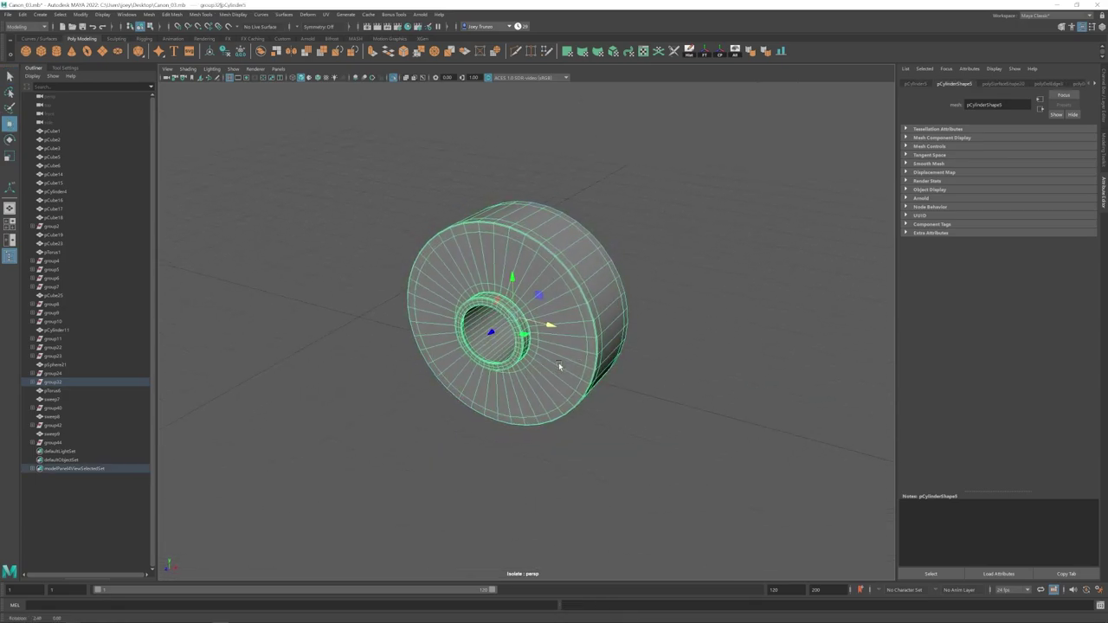
{"action": "left_click", "coordinate": [655, 239]}
{"action": "left_click_drag", "start_coordinate": [626, 357], "coordinate": [519, 346], "text": "alt"}
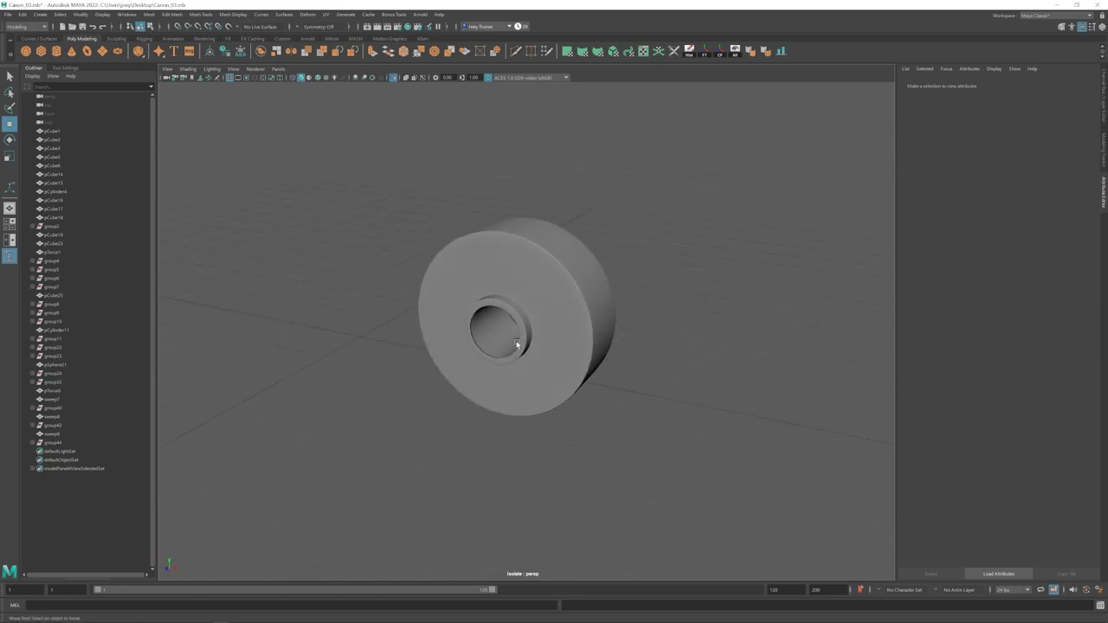
Step: Open the wheel's UV layout in the UV Editor alongside the isolated model
{"action": "left_click", "coordinate": [535, 322]}
{"action": "scroll", "coordinate": [535, 321], "scroll_direction": "up", "scroll_amount": 2}
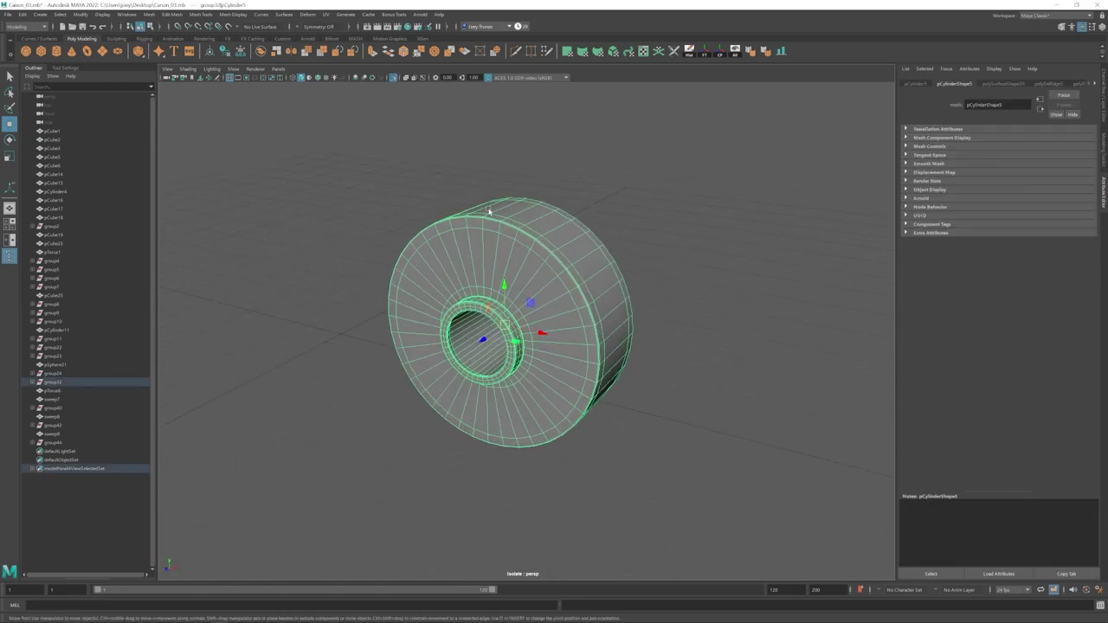
{"action": "left_click", "coordinate": [647, 53]}
{"action": "middle_click_drag", "start_coordinate": [523, 344], "coordinate": [410, 345], "text": "alt"}
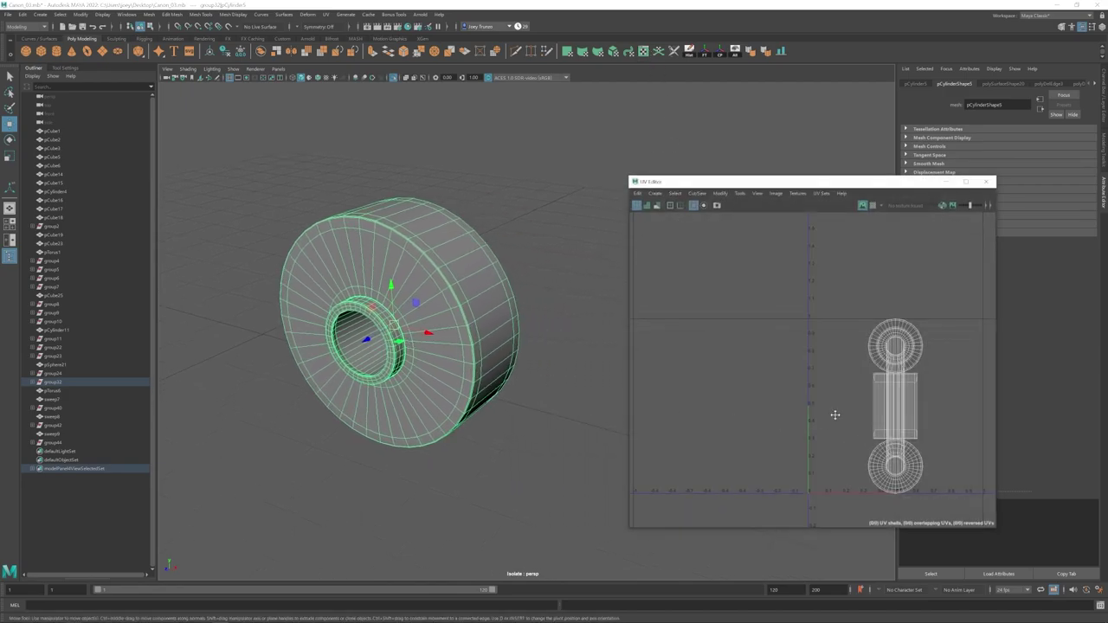
Step: Project new UVs onto the wheel from the current camera view with the Camera-Based projection
{"action": "middle_click_drag", "start_coordinate": [836, 414], "coordinate": [734, 374], "text": "alt"}
{"action": "right_click_drag", "start_coordinate": [734, 374], "coordinate": [845, 429], "text": "alt"}
{"action": "middle_click_drag", "start_coordinate": [804, 410], "coordinate": [805, 418], "text": "alt"}
{"action": "right_click_drag", "start_coordinate": [804, 418], "coordinate": [795, 416], "text": "alt"}
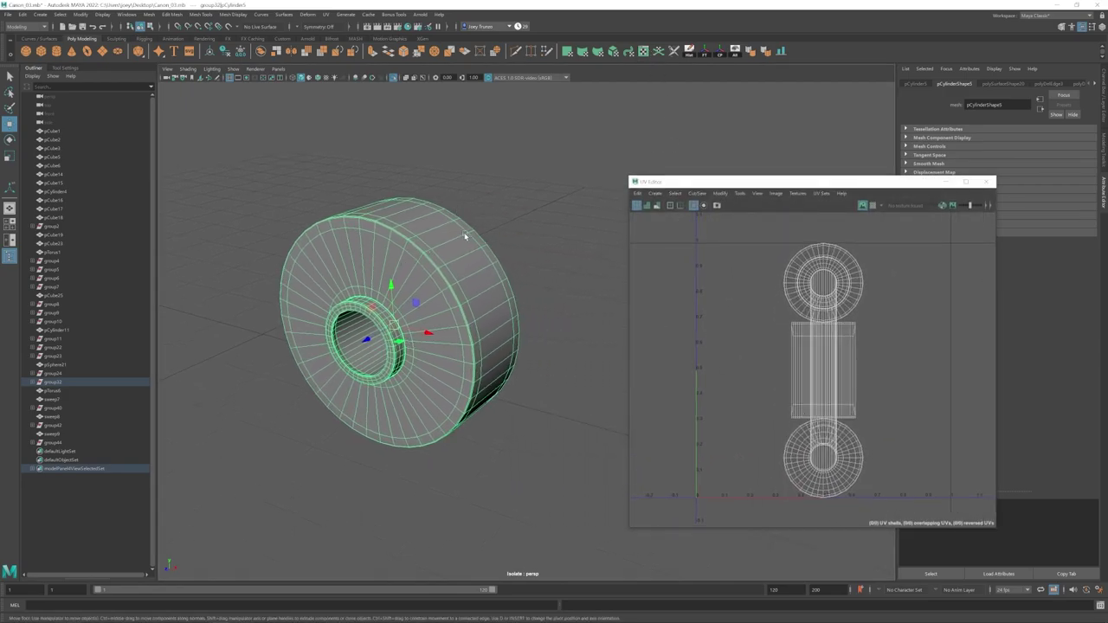
{"action": "left_click", "coordinate": [326, 14]}
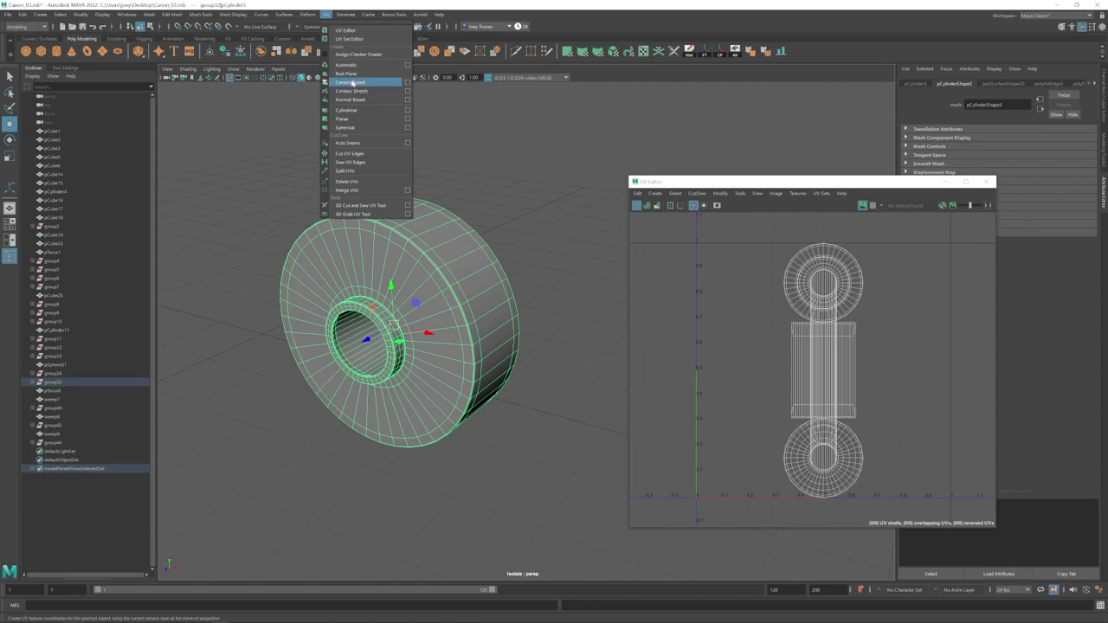
{"action": "left_click", "coordinate": [374, 82]}
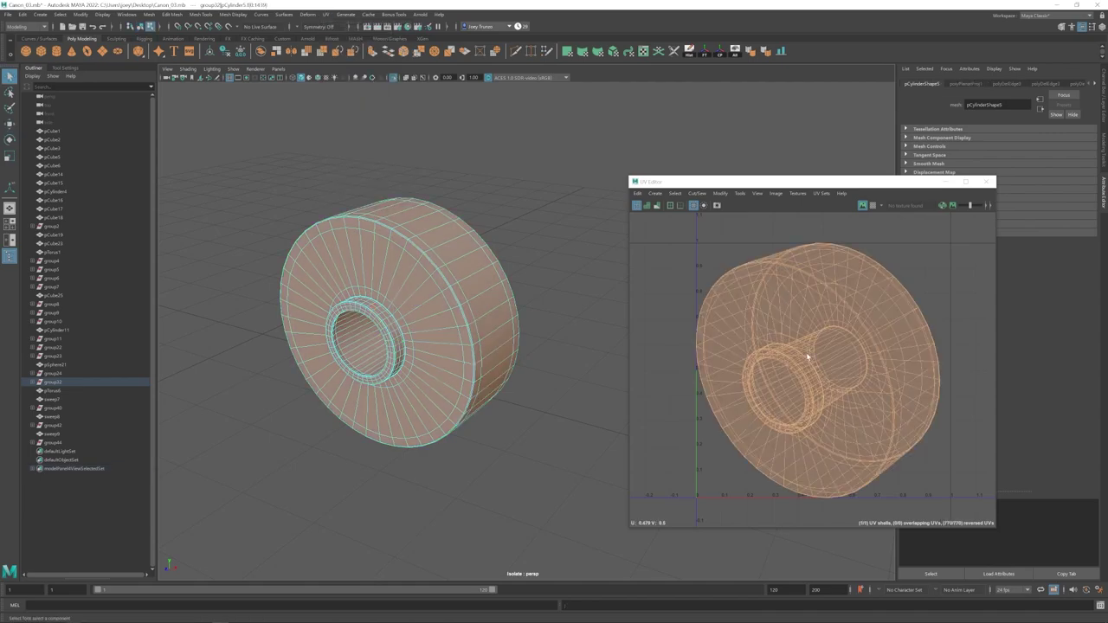
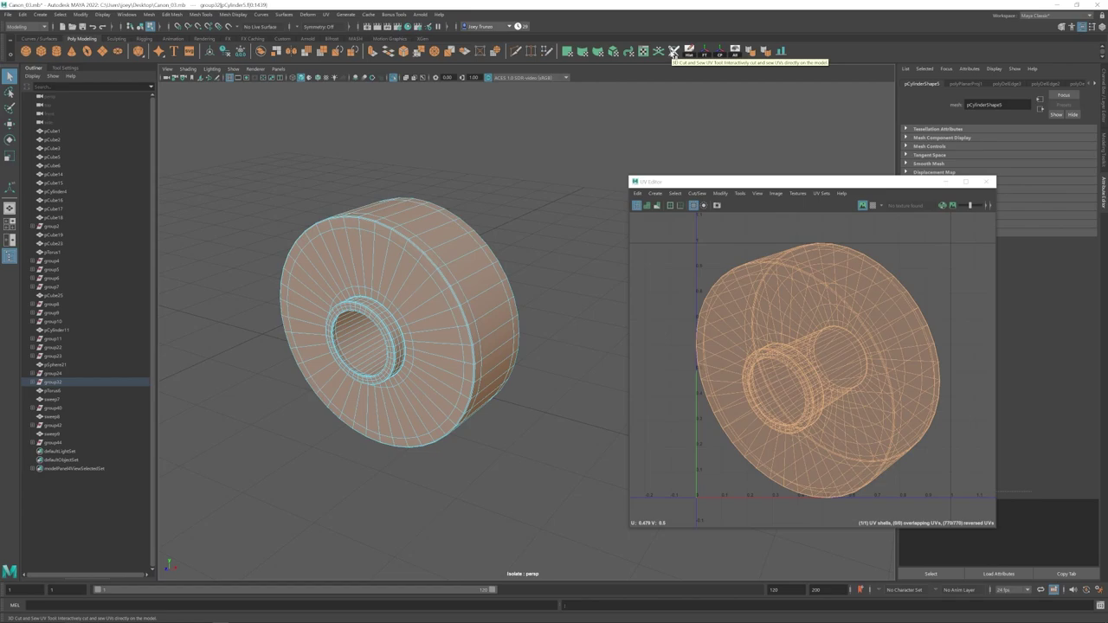
Step: Cut UV seams along the wheel's outer rim edge loops and across the tread with the 3D Cut and Sew UV Tool
{"action": "left_click", "coordinate": [673, 54]}
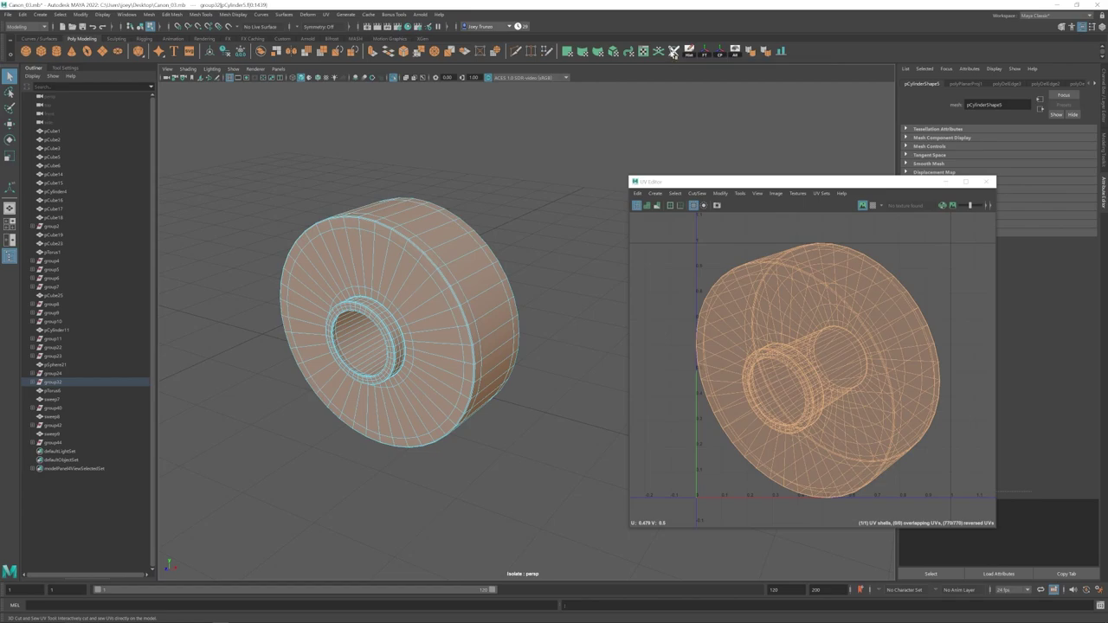
{"action": "right_click", "coordinate": [416, 253]}
{"action": "right_click_drag", "start_coordinate": [407, 235], "coordinate": [410, 232]}
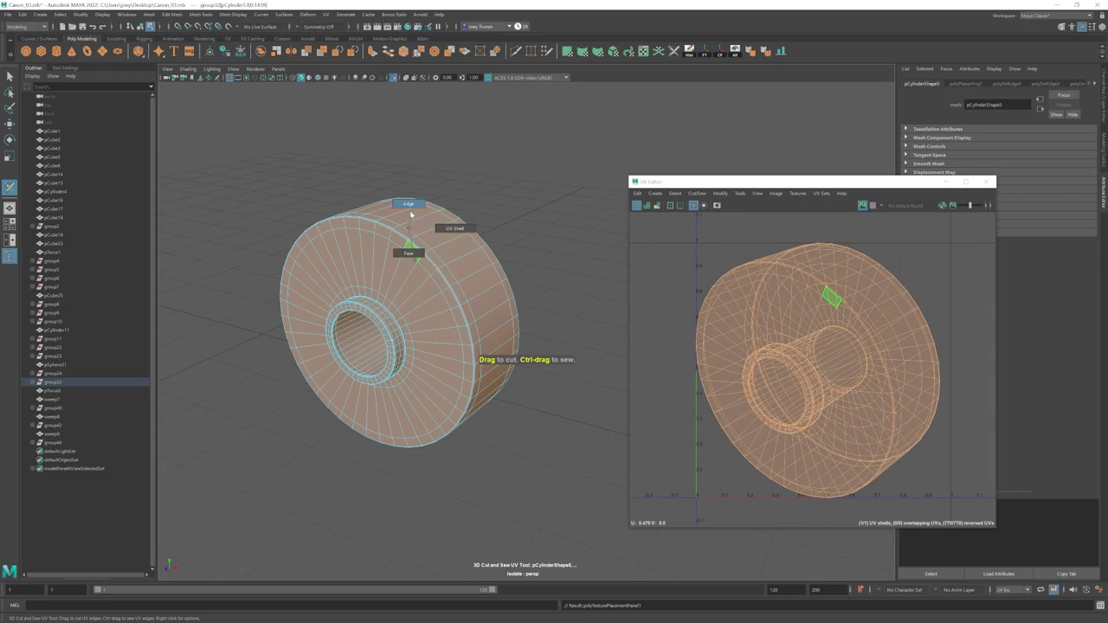
{"action": "left_click", "coordinate": [410, 211]}
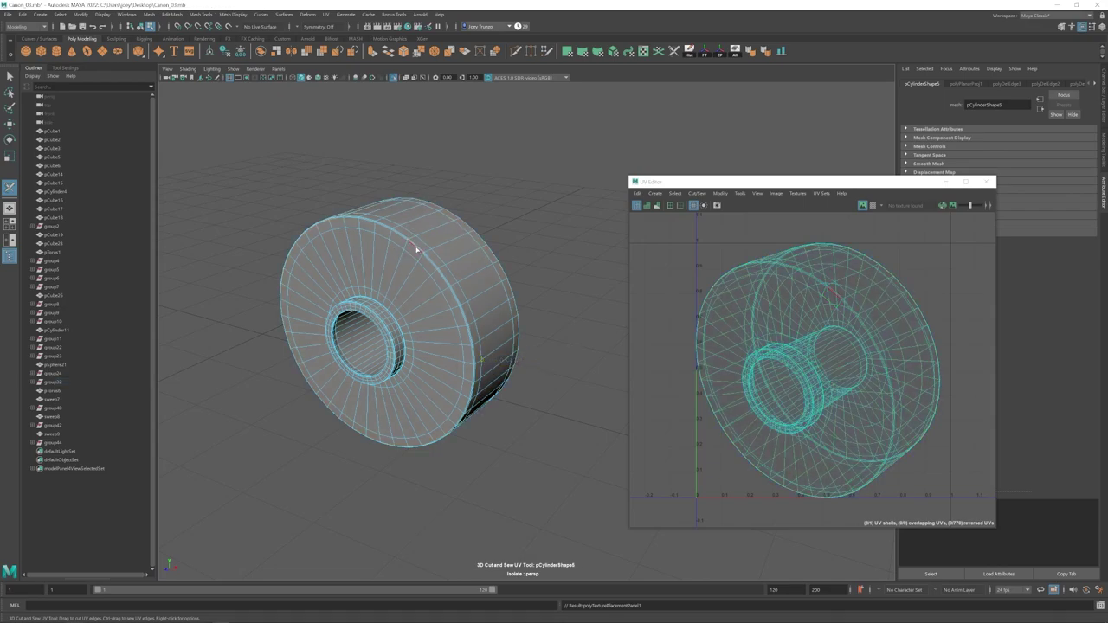
{"action": "left_click", "coordinate": [417, 250]}
{"action": "left_click_drag", "start_coordinate": [481, 281], "coordinate": [381, 264], "text": "alt"}
{"action": "scroll", "coordinate": [520, 245], "scroll_direction": "up", "scroll_amount": 4}
{"action": "double_click", "coordinate": [519, 216]}
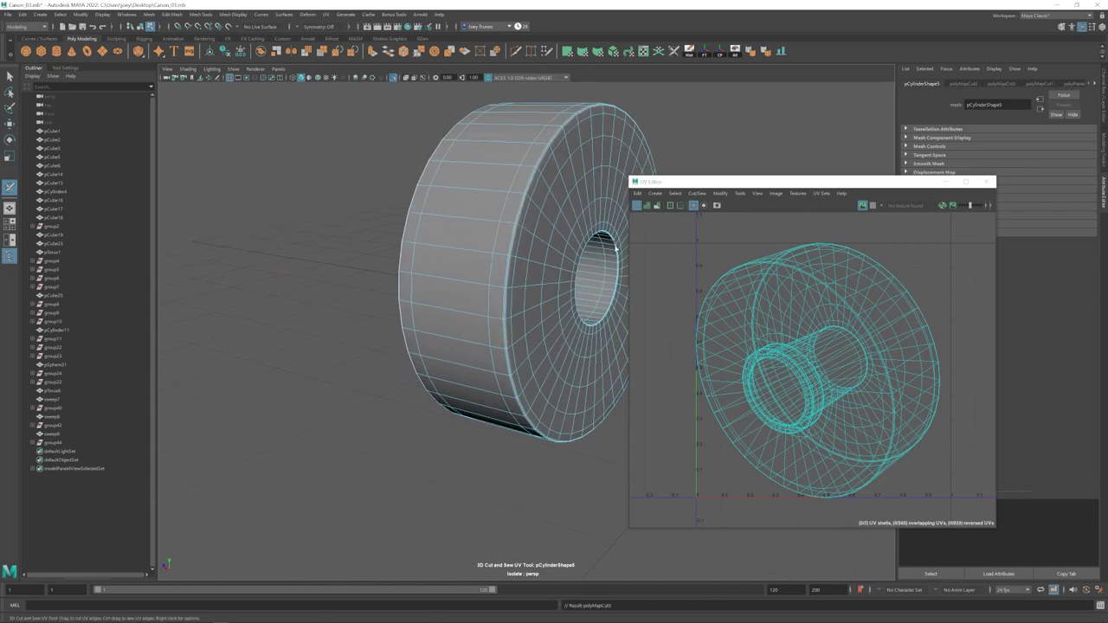
Step: Cut UV seams around the hub's edge loops at both ends and lengthwise along the inside of the bore
{"action": "left_click_drag", "start_coordinate": [405, 281], "coordinate": [563, 303], "text": "alt"}
{"action": "middle_click_drag", "start_coordinate": [300, 325], "coordinate": [423, 322], "text": "alt"}
{"action": "right_click_drag", "start_coordinate": [433, 325], "coordinate": [562, 366], "text": "alt"}
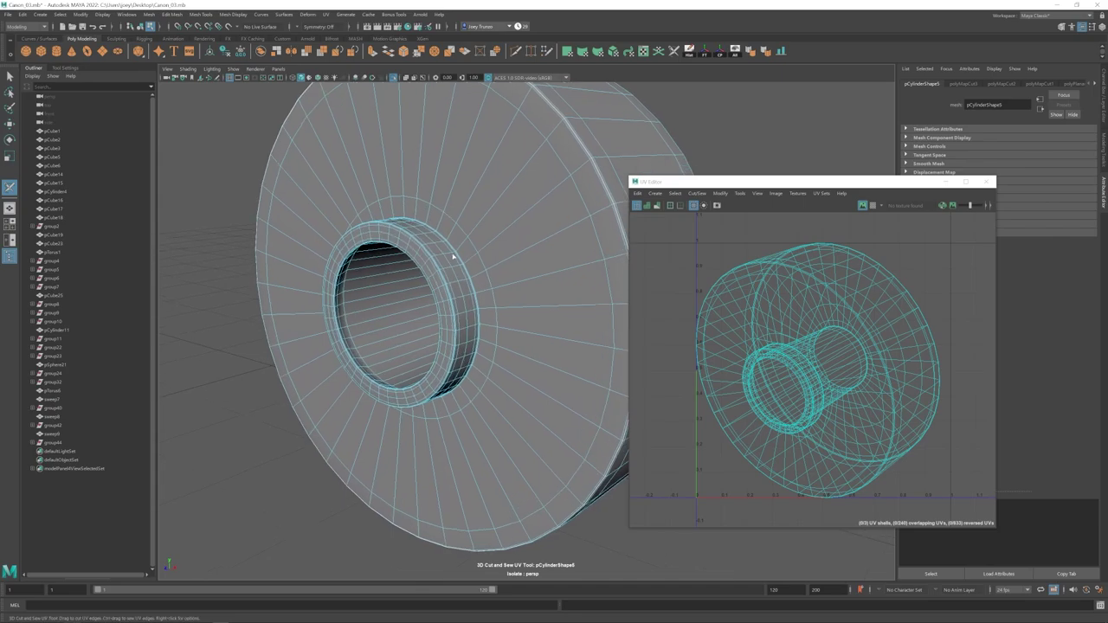
{"action": "left_click_drag", "start_coordinate": [460, 260], "coordinate": [337, 271], "text": "alt"}
{"action": "double_click", "coordinate": [339, 264]}
{"action": "scroll", "coordinate": [371, 321], "scroll_direction": "down", "scroll_amount": 1}
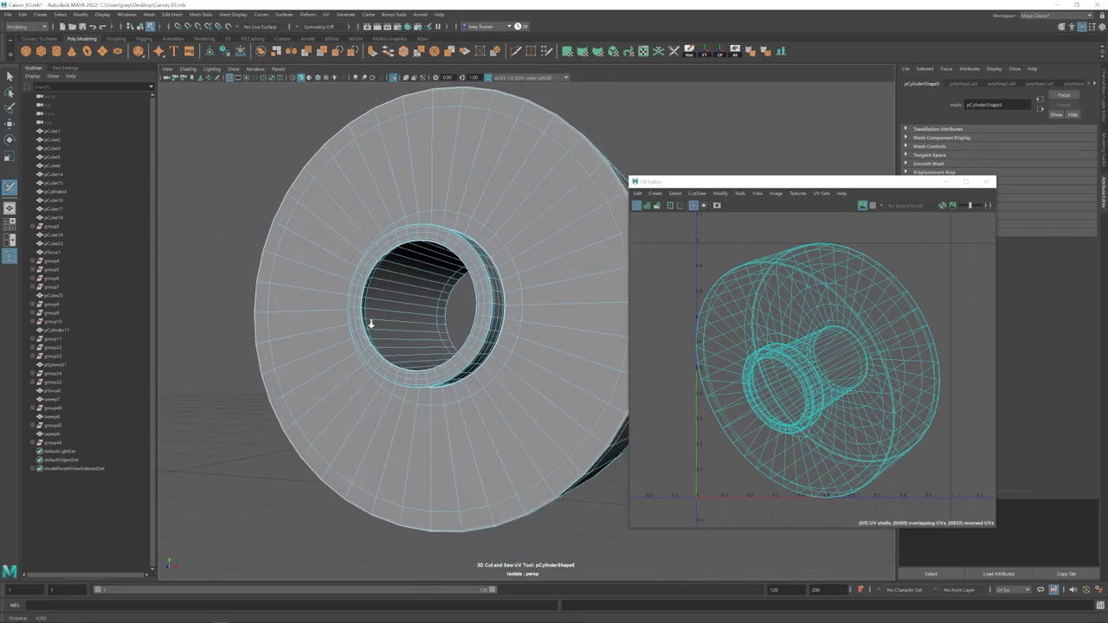
{"action": "left_click_drag", "start_coordinate": [371, 321], "coordinate": [453, 395], "text": "alt"}
{"action": "left_click", "coordinate": [462, 241]}
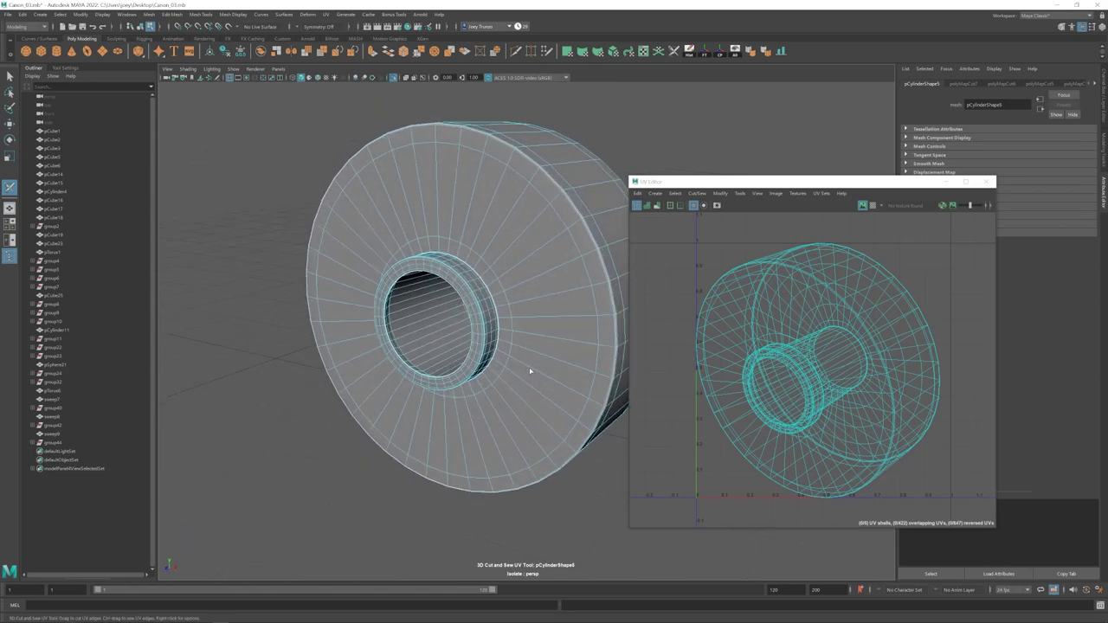
Step: Sew the edge loop around the hub's outer side back together and leave the cutting tool
{"action": "right_click_drag", "start_coordinate": [470, 291], "coordinate": [646, 407], "text": "alt"}
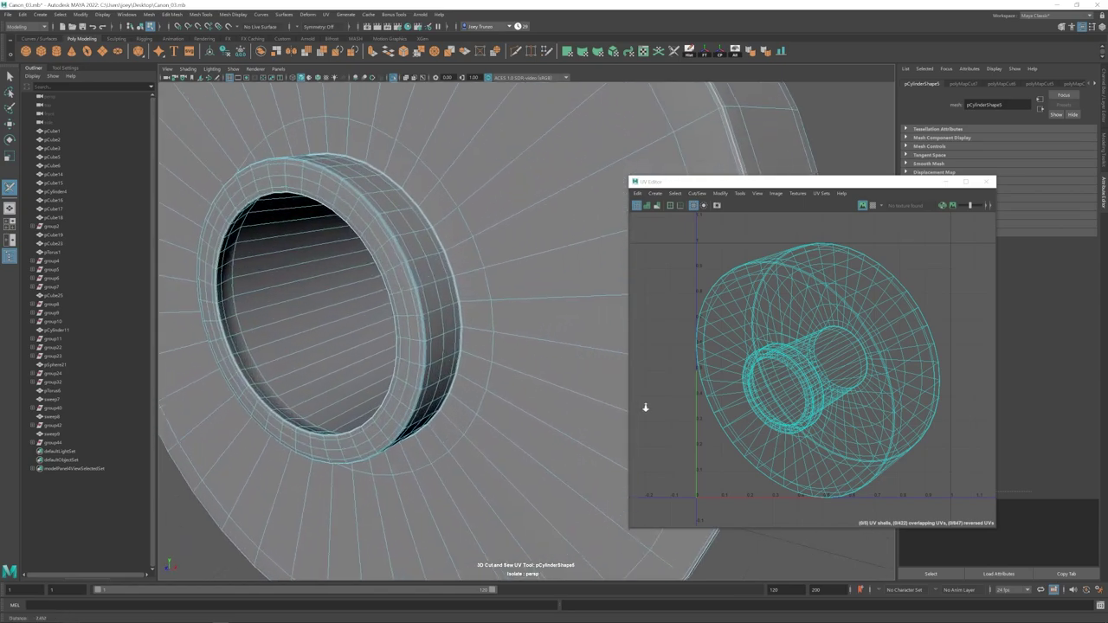
{"action": "double_click", "coordinate": [450, 263], "text": "ctrl"}
{"action": "right_click_drag", "start_coordinate": [450, 265], "coordinate": [296, 326], "text": "alt"}
{"action": "key", "text": "w"}
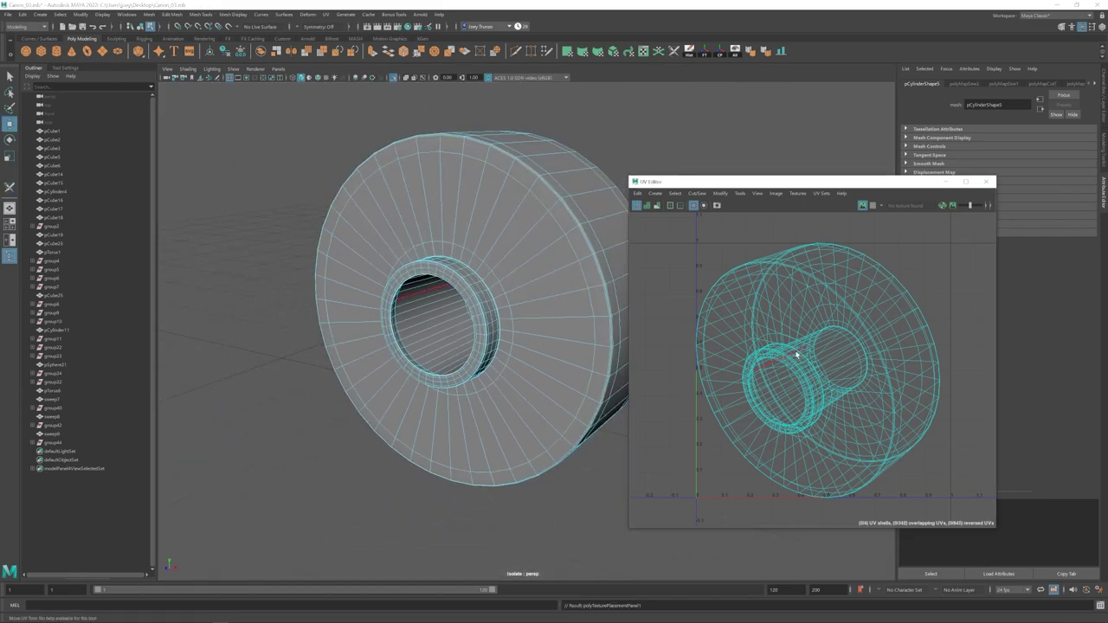
Step: Show the UV shells shaded, select all of the wheel's shells, and unfold and lay them out
{"action": "right_click_drag", "start_coordinate": [794, 354], "coordinate": [760, 348], "text": "alt"}
{"action": "left_click", "coordinate": [649, 208]}
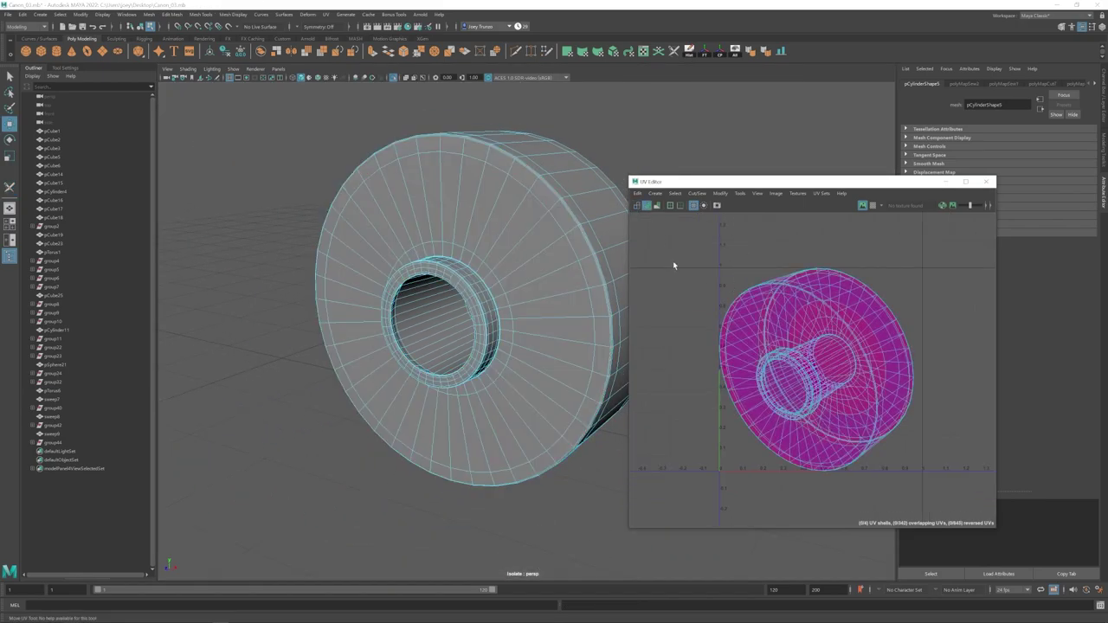
{"action": "left_click_drag", "start_coordinate": [893, 442], "coordinate": [700, 281]}
{"action": "key", "text": "ctrl+u"}
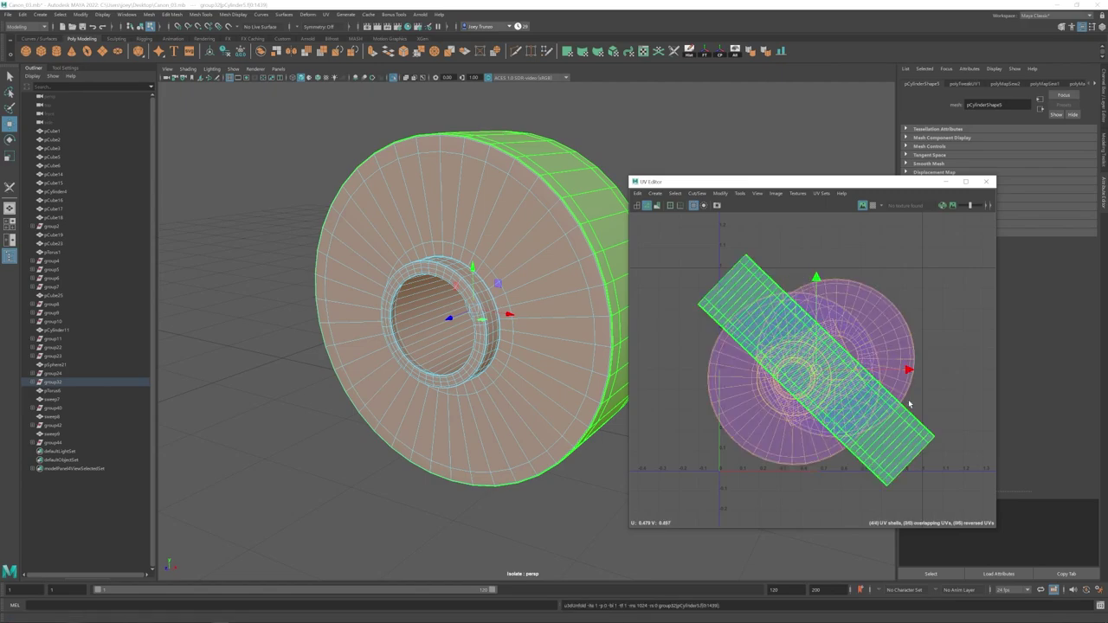
{"action": "key", "text": "ctrl+l"}
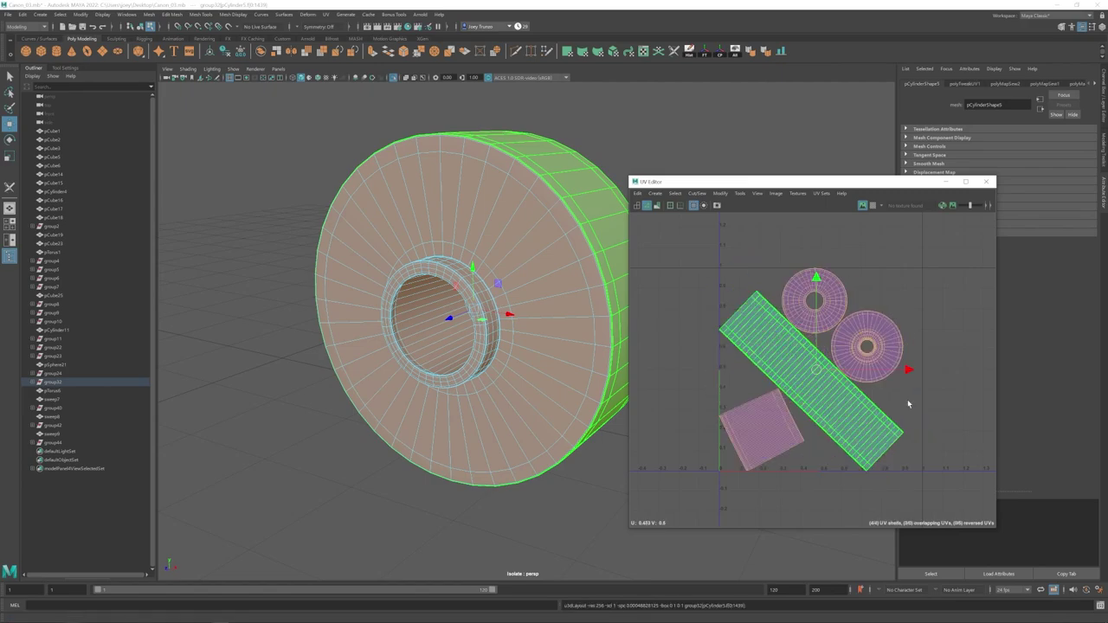
Step: Deselect the shells and display the checker map to check the wheel for texture distortion
{"action": "left_click", "coordinate": [919, 345]}
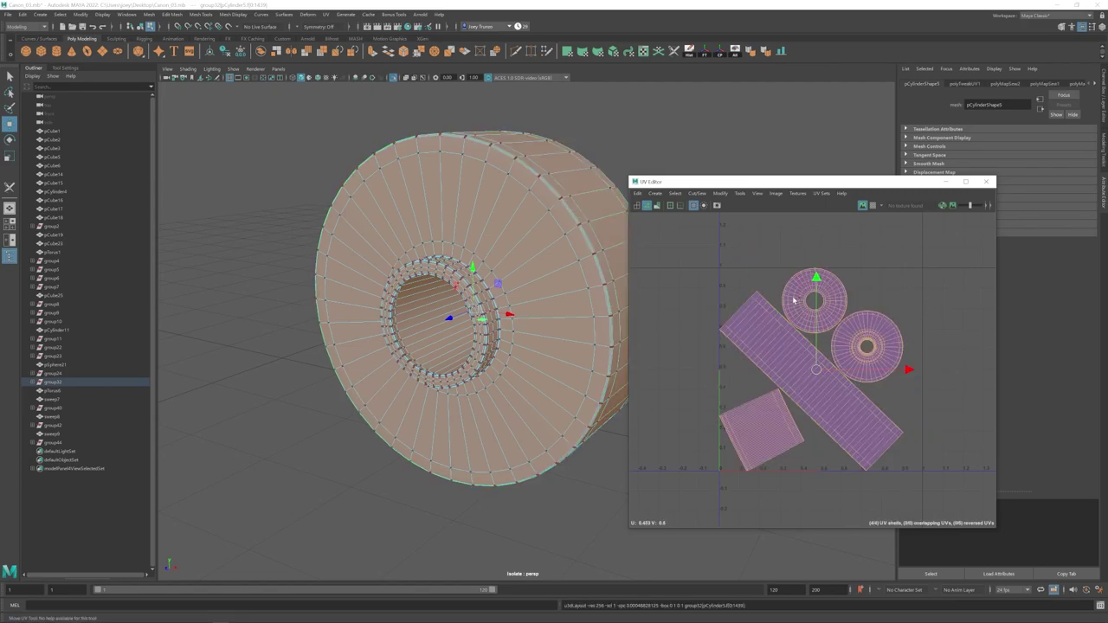
{"action": "left_click", "coordinate": [755, 289]}
{"action": "left_click", "coordinate": [872, 205]}
{"action": "right_click_drag", "start_coordinate": [539, 326], "coordinate": [470, 340], "text": "alt"}
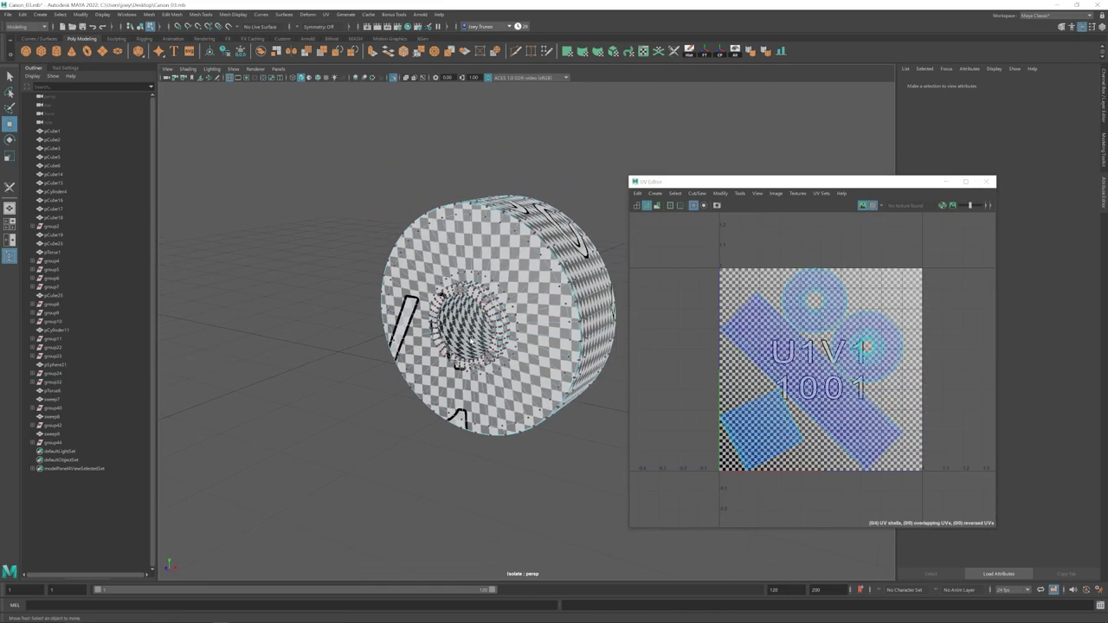
Step: Return the wheel to object mode, delete its history, freeze its transformations and center its pivot
{"action": "left_click_drag", "start_coordinate": [470, 341], "coordinate": [474, 347], "text": "alt"}
{"action": "middle_click_drag", "start_coordinate": [473, 347], "coordinate": [454, 344], "text": "alt"}
{"action": "right_click_drag", "start_coordinate": [467, 303], "coordinate": [589, 173]}
{"action": "left_click", "coordinate": [445, 266]}
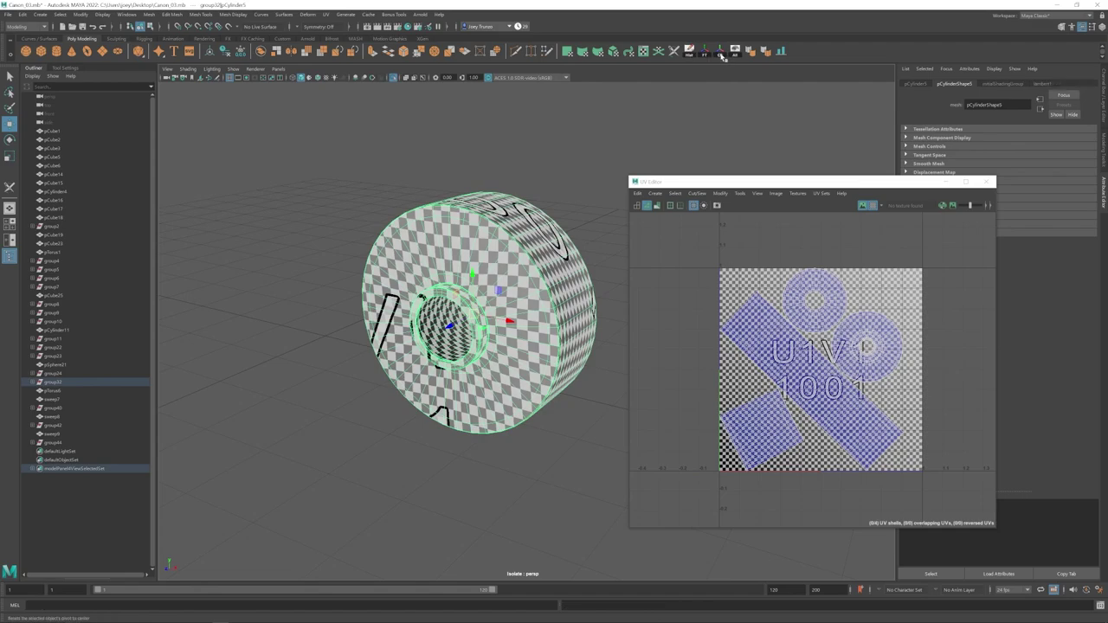
Step: Turn off the checker map, reselect all the wheel's UV shells, and unfold and lay them out again
{"action": "right_click_drag", "start_coordinate": [833, 387], "coordinate": [874, 424]}
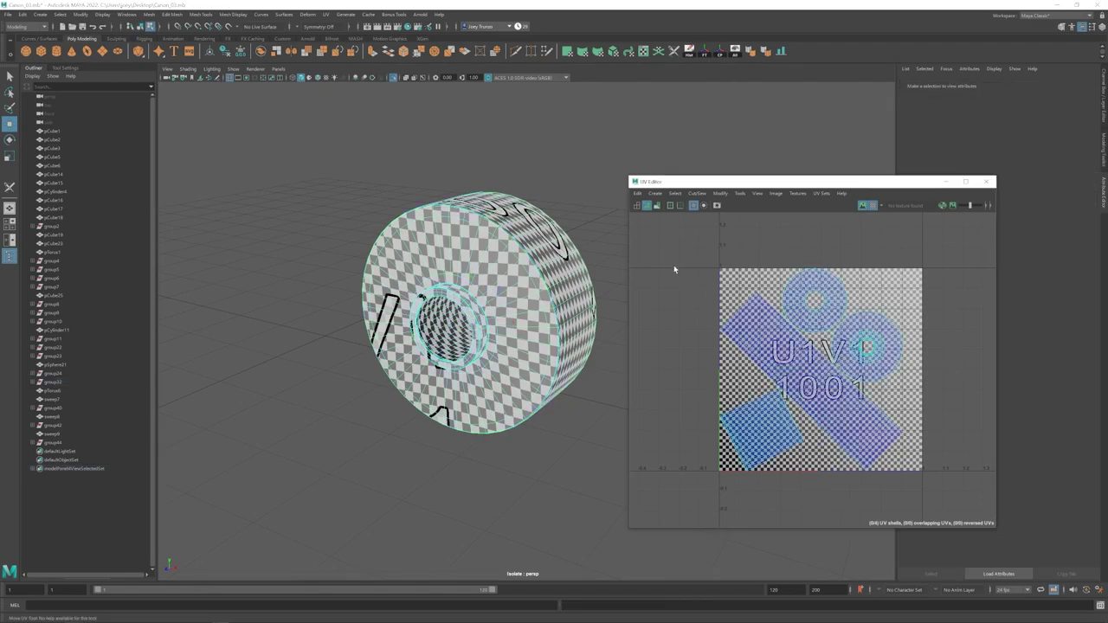
{"action": "left_click_drag", "start_coordinate": [675, 264], "coordinate": [880, 453]}
{"action": "left_click", "coordinate": [873, 206]}
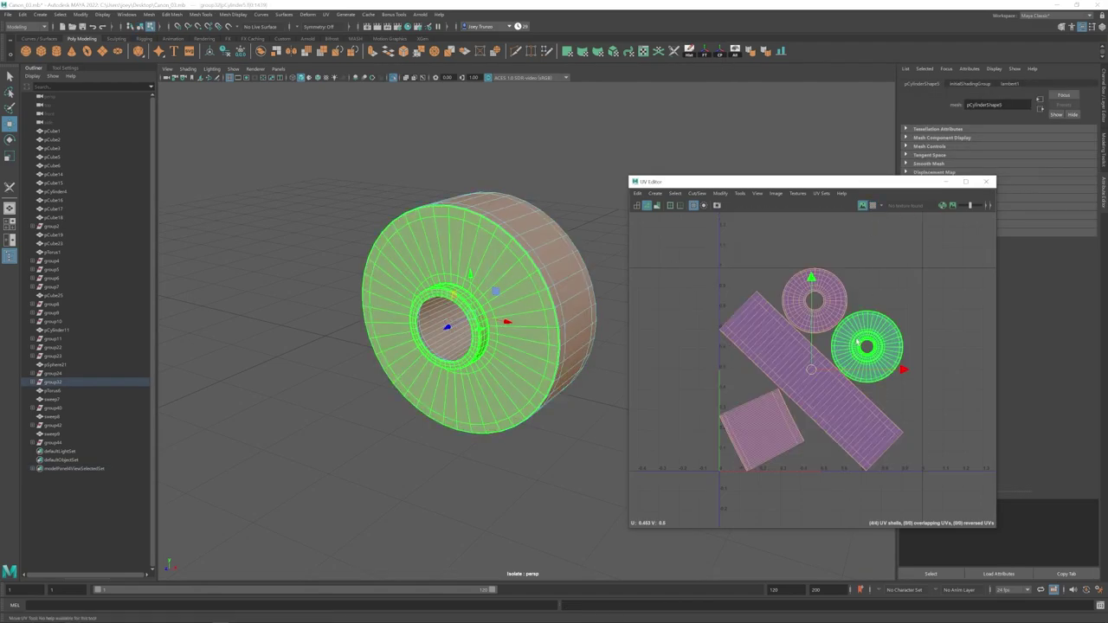
{"action": "key", "text": "ctrl+u"}
{"action": "key", "text": "ctrl+l"}
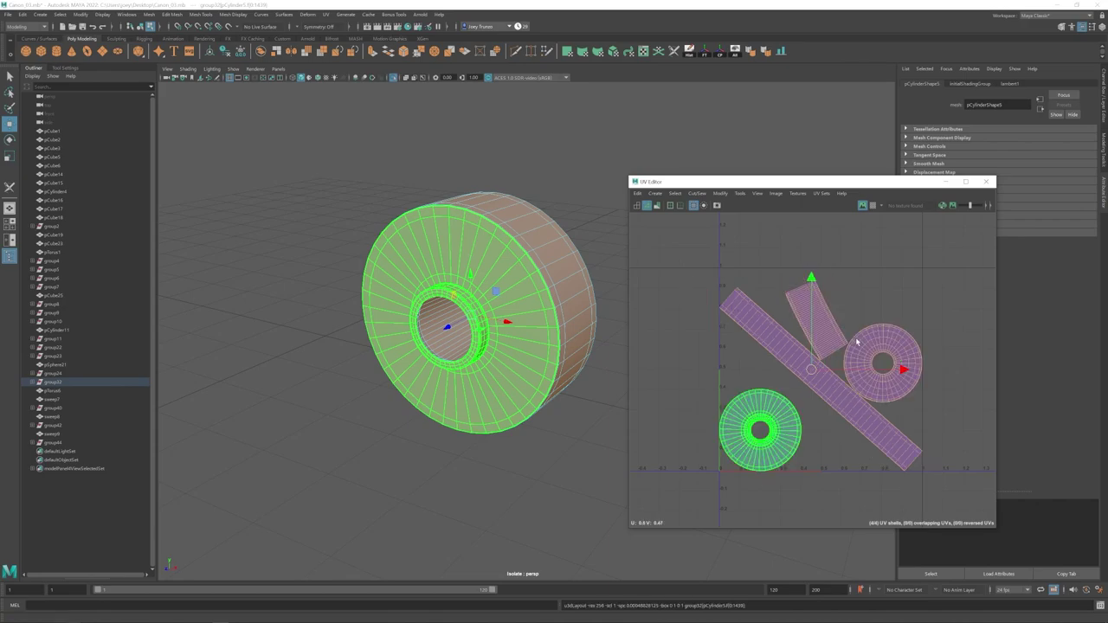
Step: Rotate the long tread shell upright and straighten its UVs using the UV Toolkit's Unfold options
{"action": "left_click", "coordinate": [868, 263]}
{"action": "left_click", "coordinate": [772, 329]}
{"action": "key", "text": "e"}
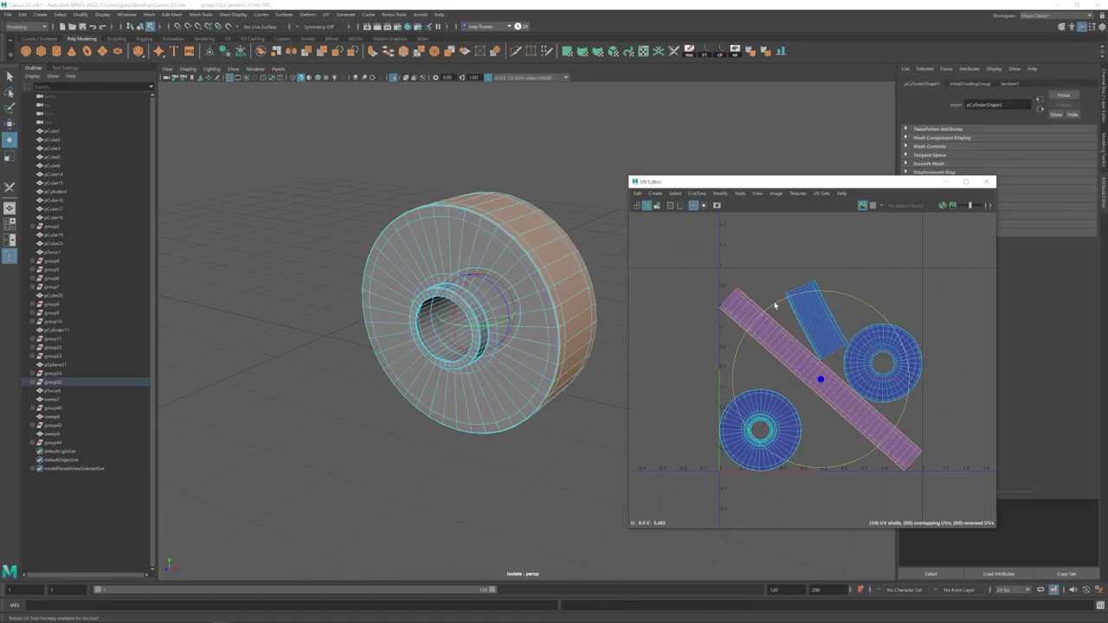
{"action": "left_click_drag", "start_coordinate": [774, 304], "coordinate": [848, 297]}
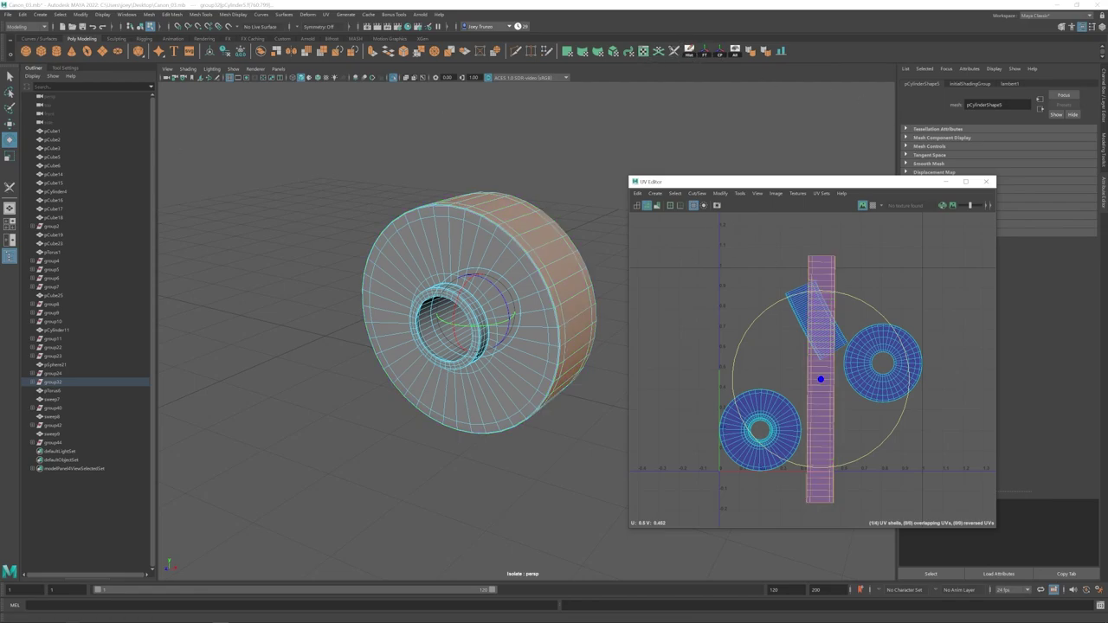
{"action": "left_click_drag", "start_coordinate": [959, 622], "coordinate": [969, 215]}
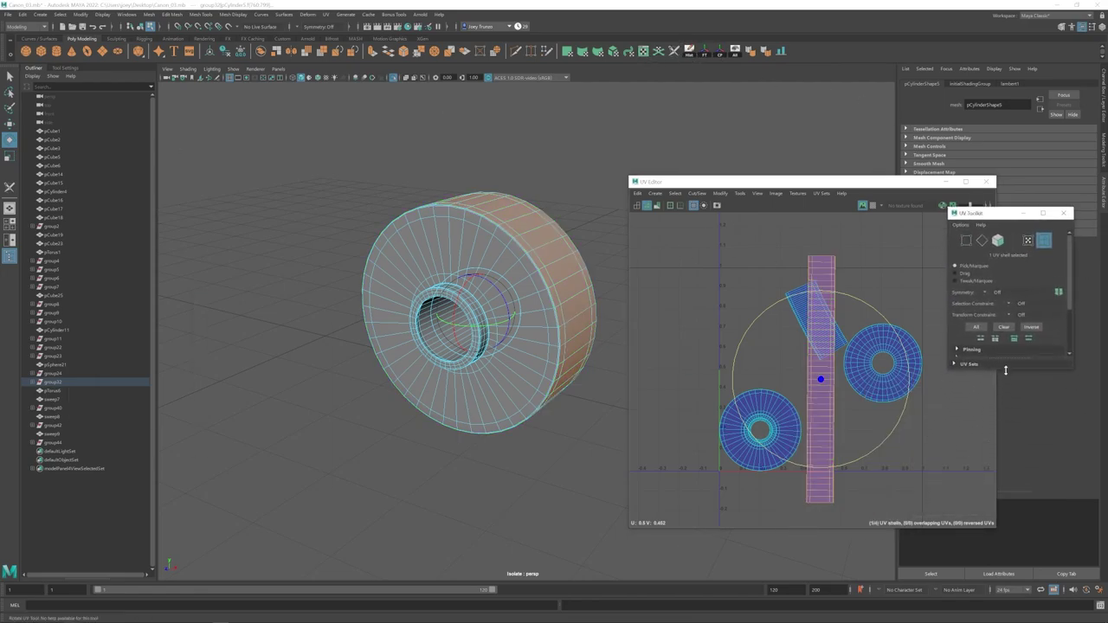
{"action": "left_click_drag", "start_coordinate": [1006, 371], "coordinate": [1036, 555]}
{"action": "left_click", "coordinate": [960, 404]}
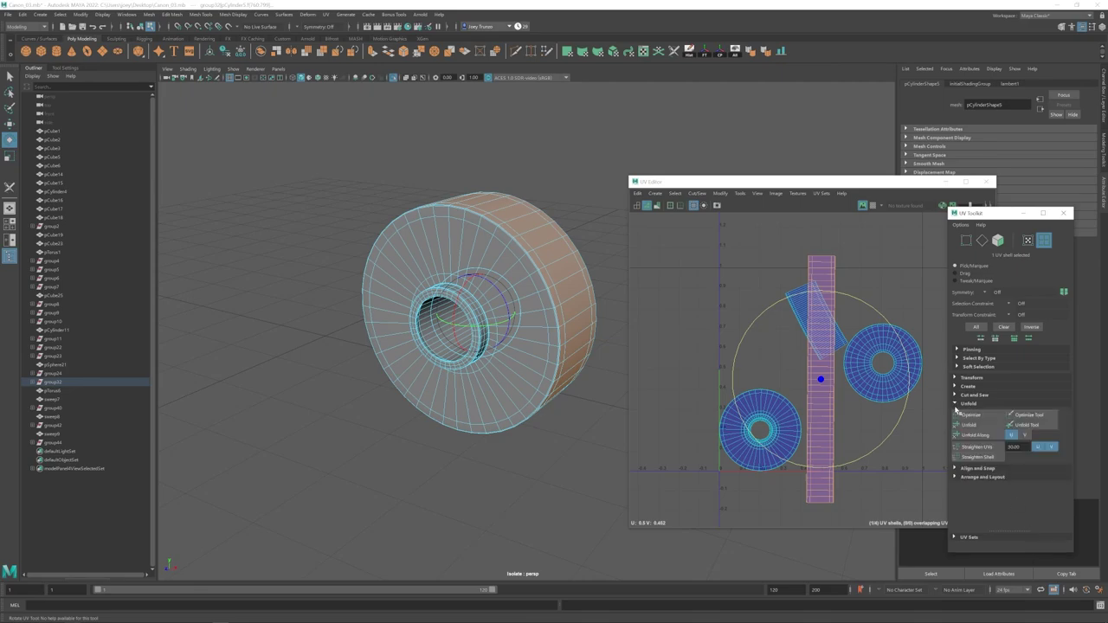
{"action": "left_click", "coordinate": [977, 447]}
Step: Rotate the bore's rectangular shell upright and straighten its UVs
{"action": "left_click", "coordinate": [815, 349]}
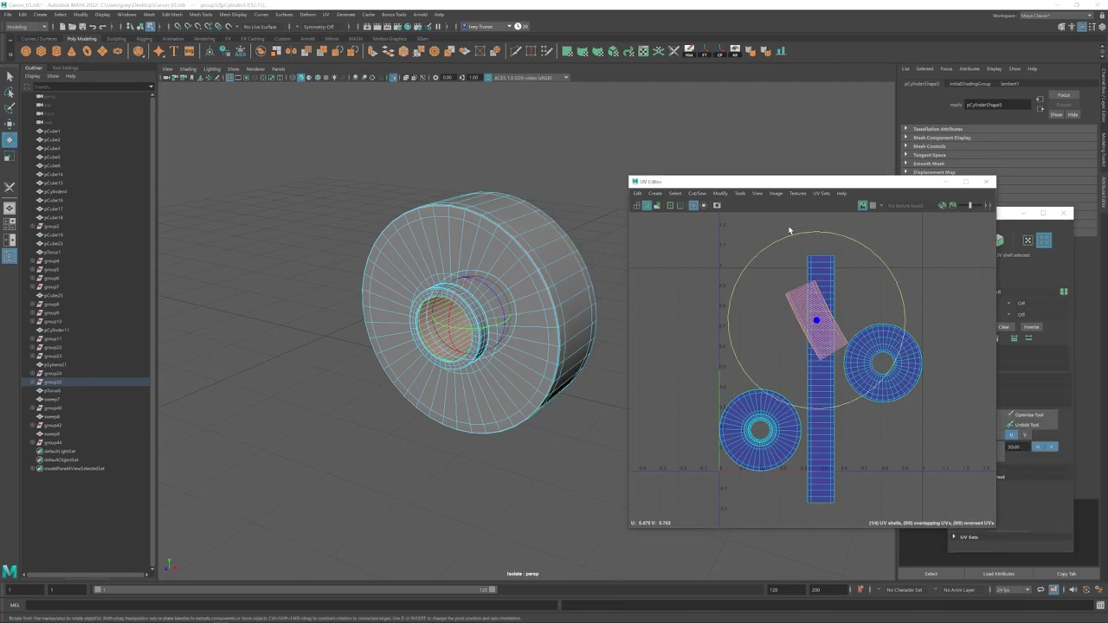
{"action": "left_click_drag", "start_coordinate": [789, 236], "coordinate": [836, 234]}
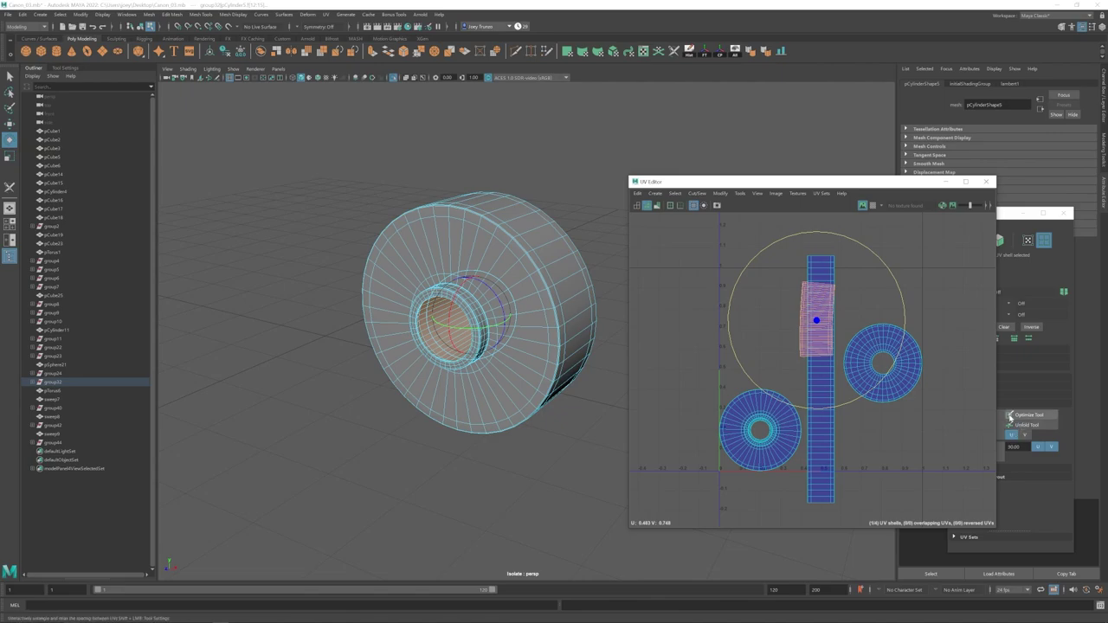
{"action": "left_click_drag", "start_coordinate": [884, 182], "coordinate": [822, 174]}
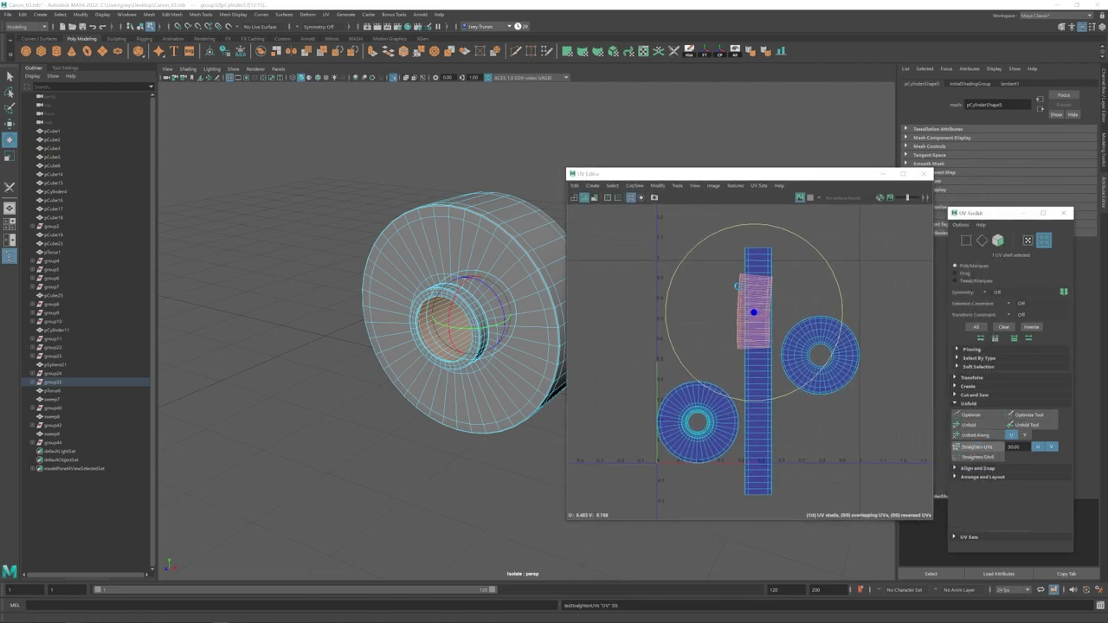
Step: Select all four straightened shells and lay them out again in the UV tile
{"action": "left_click", "coordinate": [694, 297]}
{"action": "left_click_drag", "start_coordinate": [631, 272], "coordinate": [854, 484]}
{"action": "key", "text": "ctrl+l"}
{"action": "left_click", "coordinate": [864, 296]}
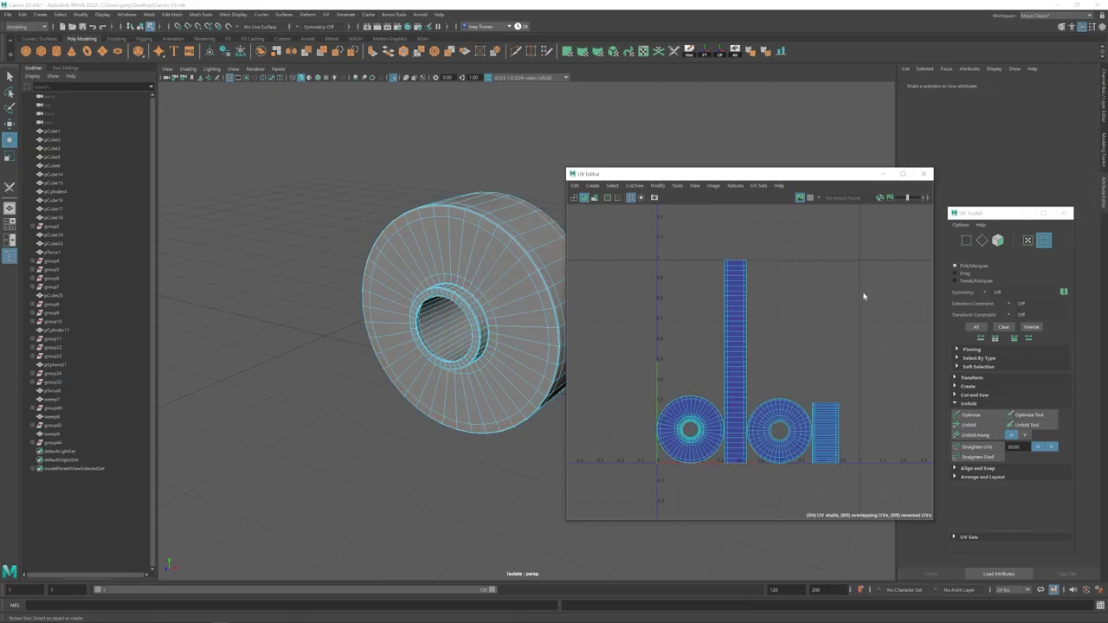
Step: Move the bore shell clear and stack the flat face's disc shell directly above the hub-side disc shell
{"action": "left_click", "coordinate": [827, 434]}
{"action": "key", "text": "w"}
{"action": "left_click_drag", "start_coordinate": [826, 434], "coordinate": [690, 363]}
{"action": "left_click", "coordinate": [779, 373]}
{"action": "left_click", "coordinate": [717, 376]}
{"action": "left_click", "coordinate": [784, 420]}
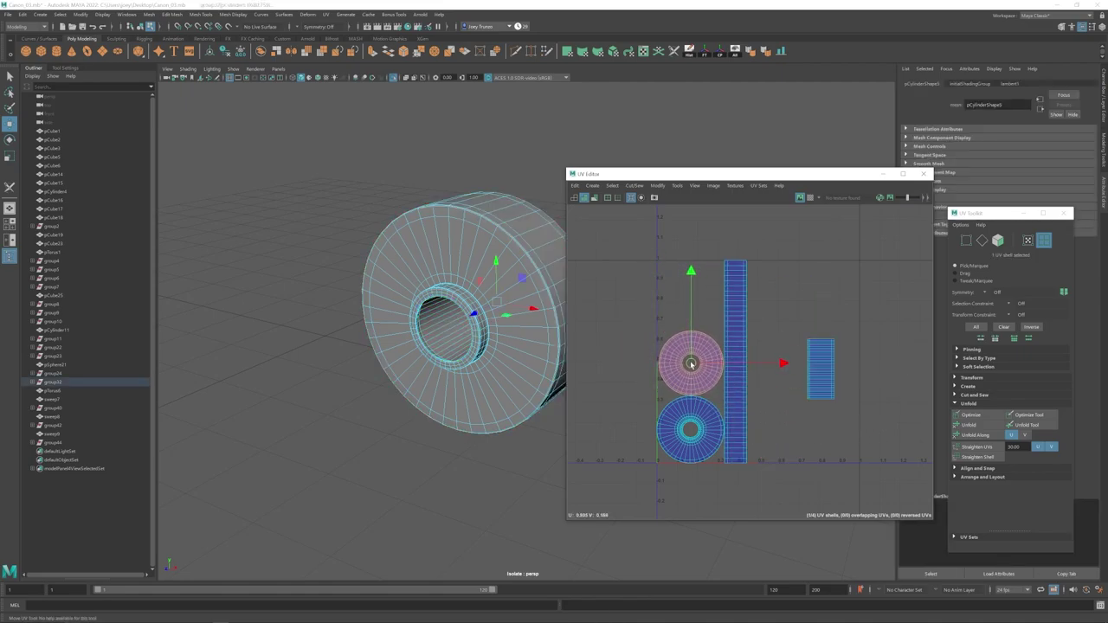
Step: Move the bore shell against the tread strip, level with the strip's lower end
{"action": "left_click", "coordinate": [848, 362]}
{"action": "left_click", "coordinate": [822, 369]}
{"action": "left_click_drag", "start_coordinate": [821, 371], "coordinate": [762, 435]}
{"action": "left_click", "coordinate": [827, 398]}
{"action": "right_click_drag", "start_coordinate": [828, 398], "coordinate": [663, 327], "text": "alt"}
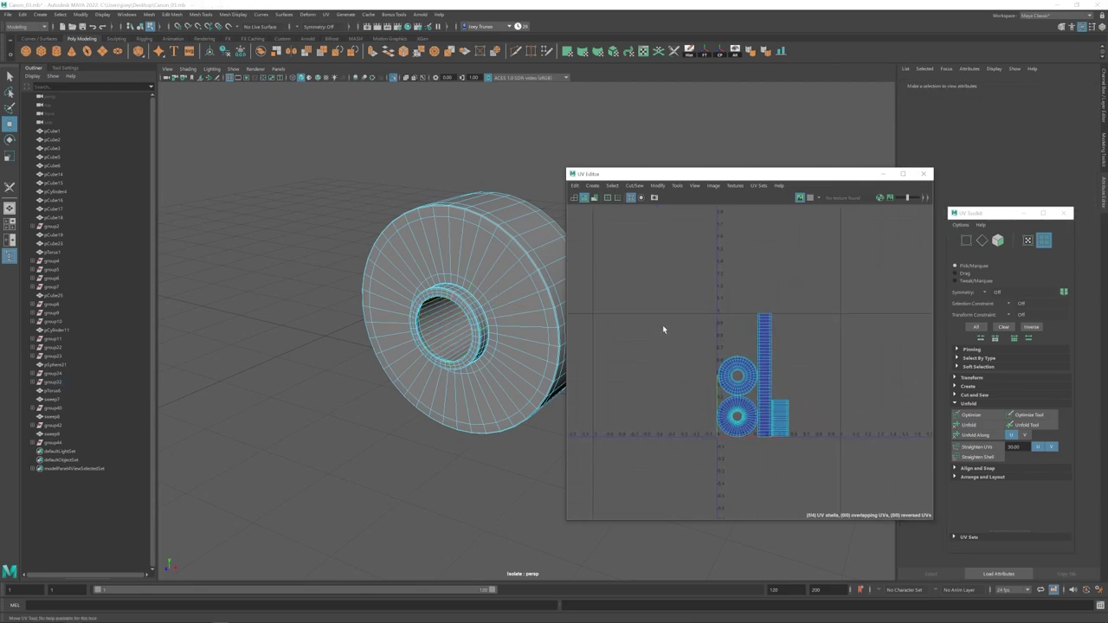
{"action": "mouse_move", "coordinate": [651, 305]}
{"action": "middle_mouse_down", "text": "alt"}
{"action": "mouse_move", "coordinate": [792, 434]}
{"action": "mouse_move", "coordinate": [661, 315]}
{"action": "middle_mouse_up", "text": "alt"}
Step: Display the checker map, select both disc shells, and inspect the pattern on the wheel's face, hub and tread
{"action": "left_click", "coordinate": [809, 197]}
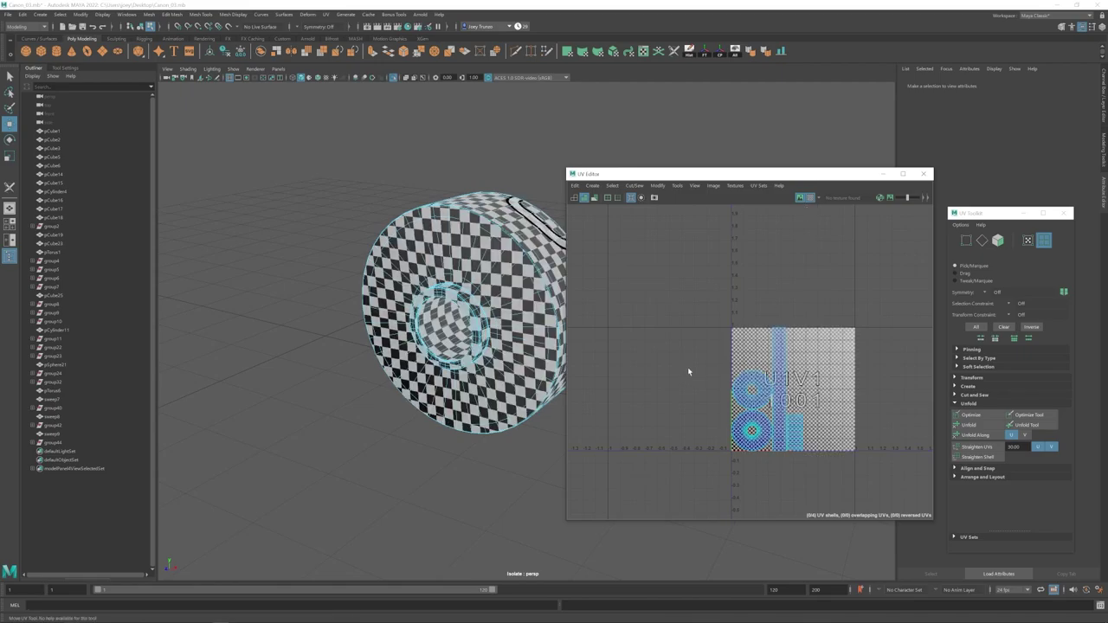
{"action": "left_click_drag", "start_coordinate": [690, 372], "coordinate": [753, 435]}
{"action": "left_click_drag", "start_coordinate": [468, 363], "coordinate": [421, 370], "text": "alt"}
{"action": "middle_click_drag", "start_coordinate": [332, 351], "coordinate": [385, 353], "text": "alt"}
{"action": "right_click_drag", "start_coordinate": [384, 352], "coordinate": [342, 318], "text": "alt"}
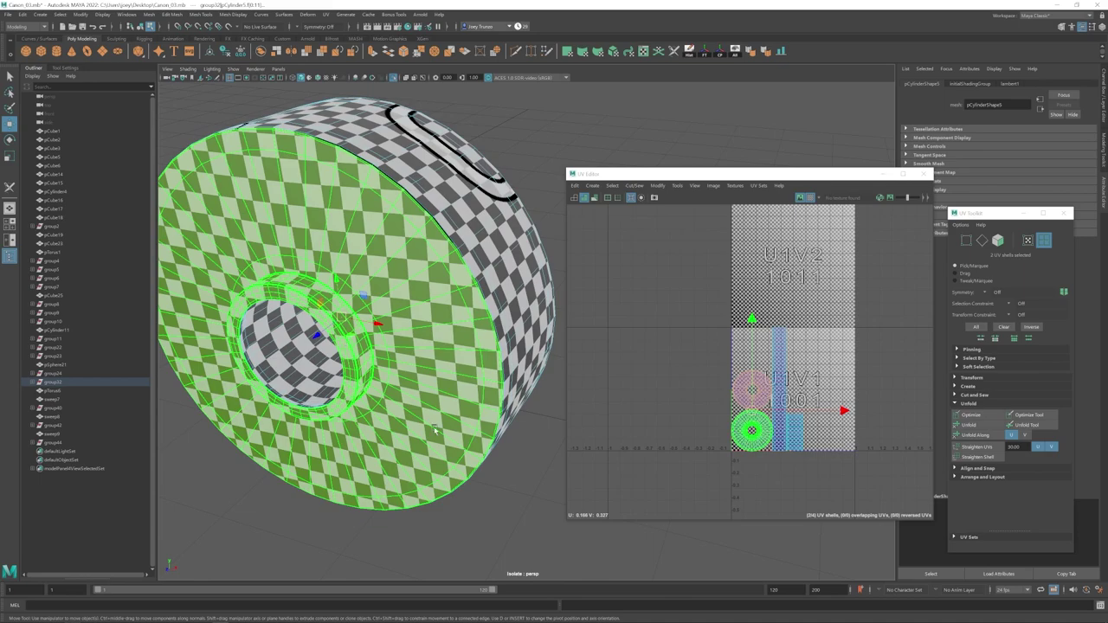
{"action": "scroll", "coordinate": [435, 430], "scroll_direction": "down", "scroll_amount": 3}
{"action": "left_click_drag", "start_coordinate": [391, 417], "coordinate": [359, 370], "text": "alt"}
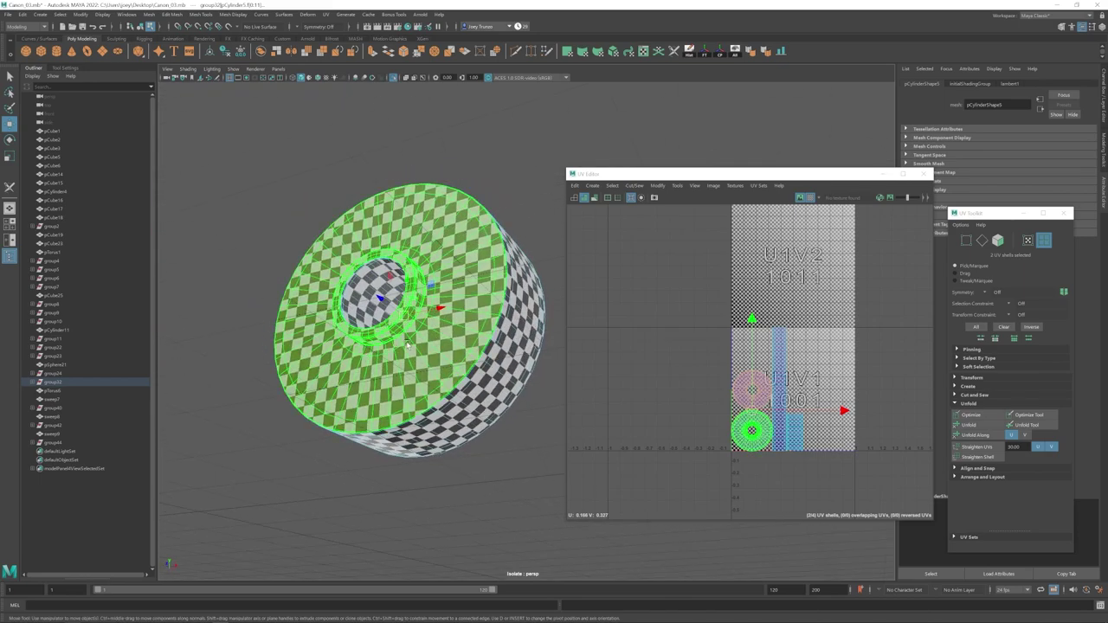
Step: Check the pattern along the wheel's tread, clear the shell selection, and hide the checker map
{"action": "left_click_drag", "start_coordinate": [396, 313], "coordinate": [397, 397], "text": "alt"}
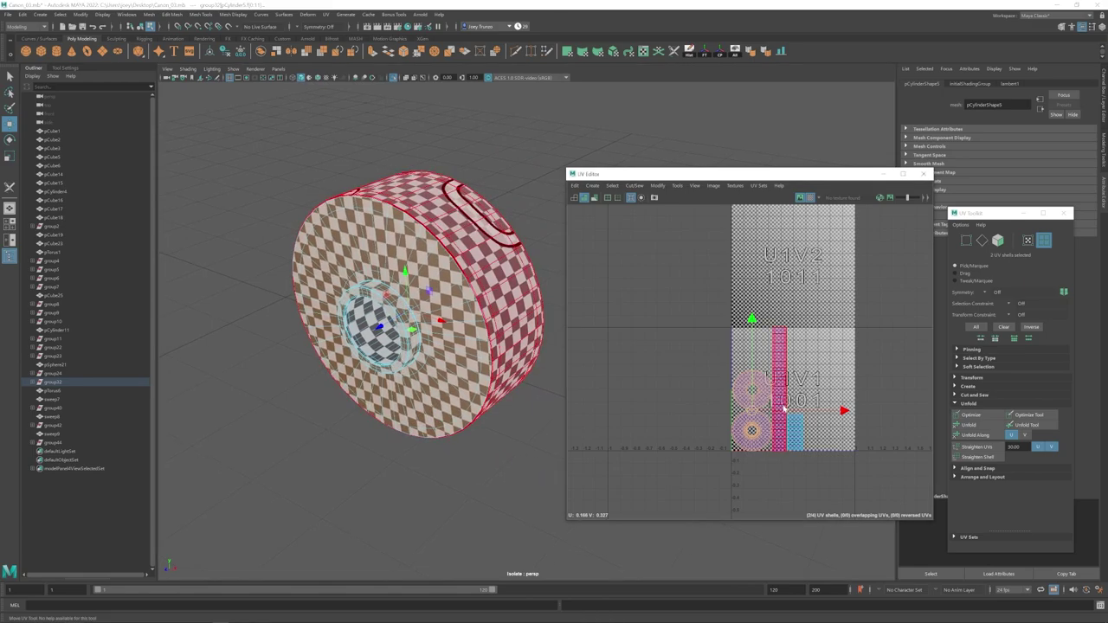
{"action": "left_click", "coordinate": [819, 364]}
{"action": "left_click", "coordinate": [810, 198]}
Step: Scale all four wheel shells down together to about half size and park them outside the UV tile, beyond its upper-left corner
{"action": "scroll", "coordinate": [806, 333], "scroll_direction": "down", "scroll_amount": 1}
{"action": "left_click_drag", "start_coordinate": [687, 297], "coordinate": [821, 423]}
{"action": "key", "text": "r"}
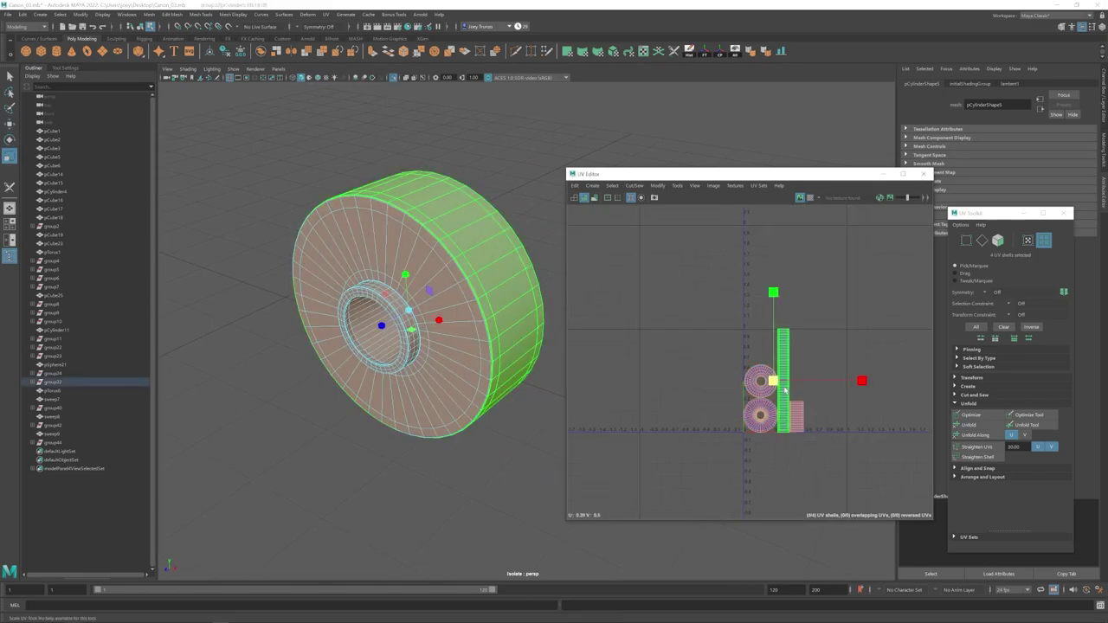
{"action": "left_click_drag", "start_coordinate": [773, 381], "coordinate": [724, 299]}
{"action": "key", "text": "w"}
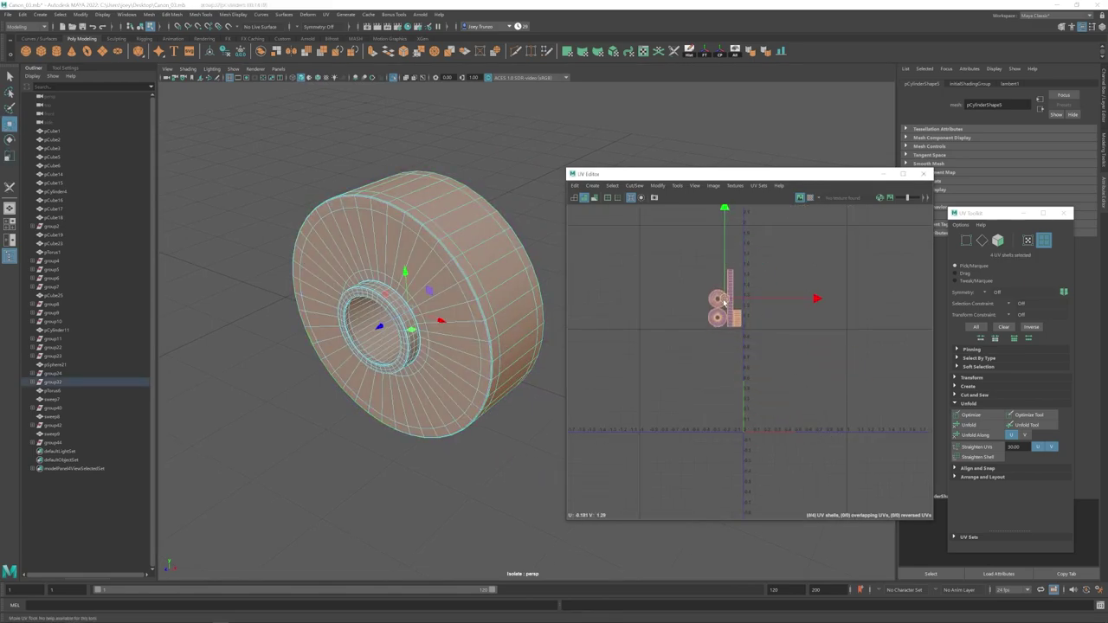
{"action": "left_click", "coordinate": [743, 397]}
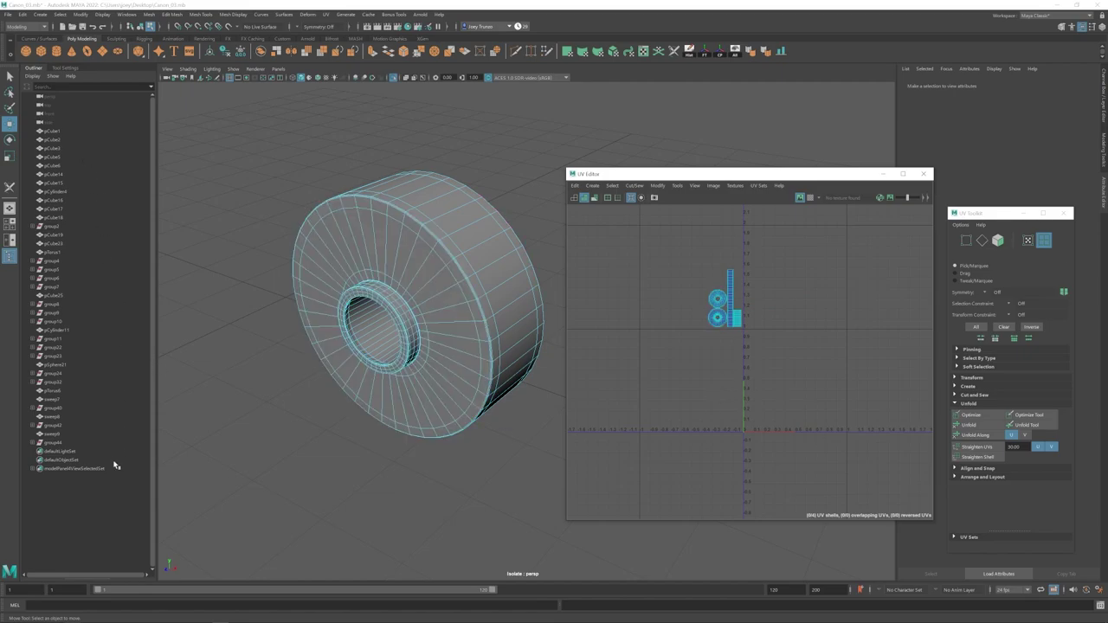
Step: Select the wheel's parent group, expand it, and turn off isolation to show the whole cannon scene
{"action": "left_click", "coordinate": [456, 294]}
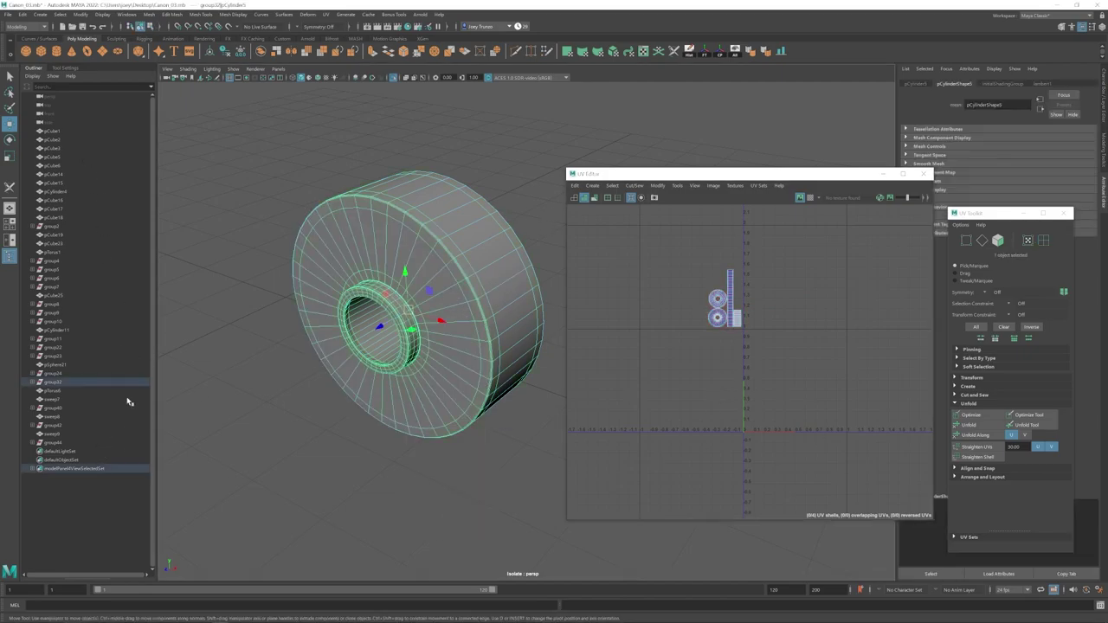
{"action": "left_click", "coordinate": [52, 383]}
{"action": "left_click", "coordinate": [33, 383]}
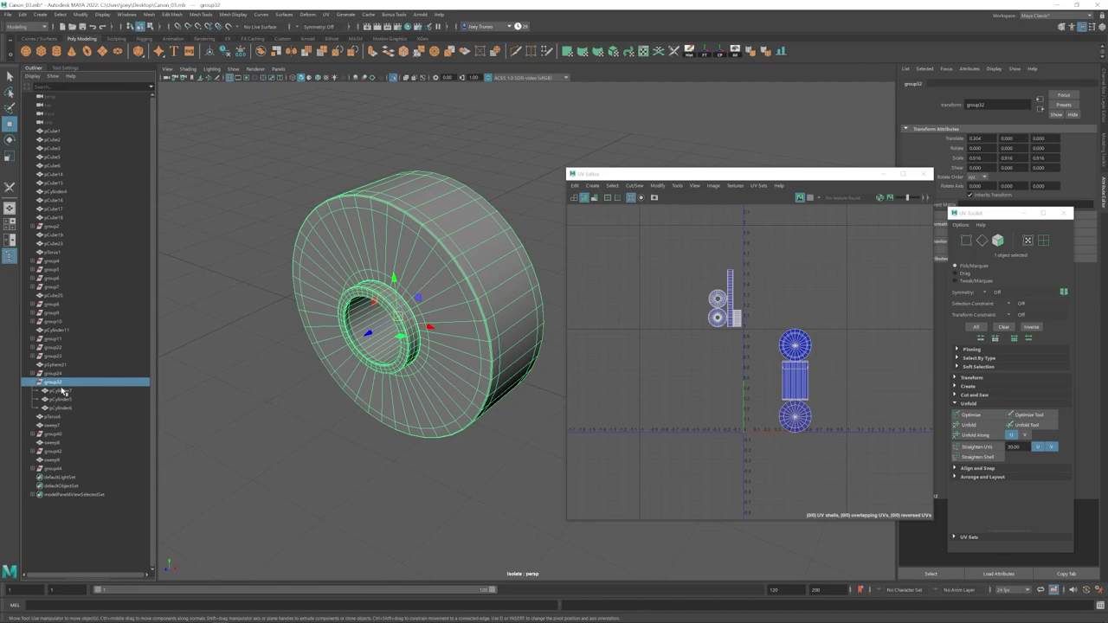
{"action": "left_click", "coordinate": [393, 78]}
{"action": "scroll", "coordinate": [458, 334], "scroll_direction": "down", "scroll_amount": 2}
{"action": "left_click_drag", "start_coordinate": [457, 337], "coordinate": [462, 318], "text": "alt"}
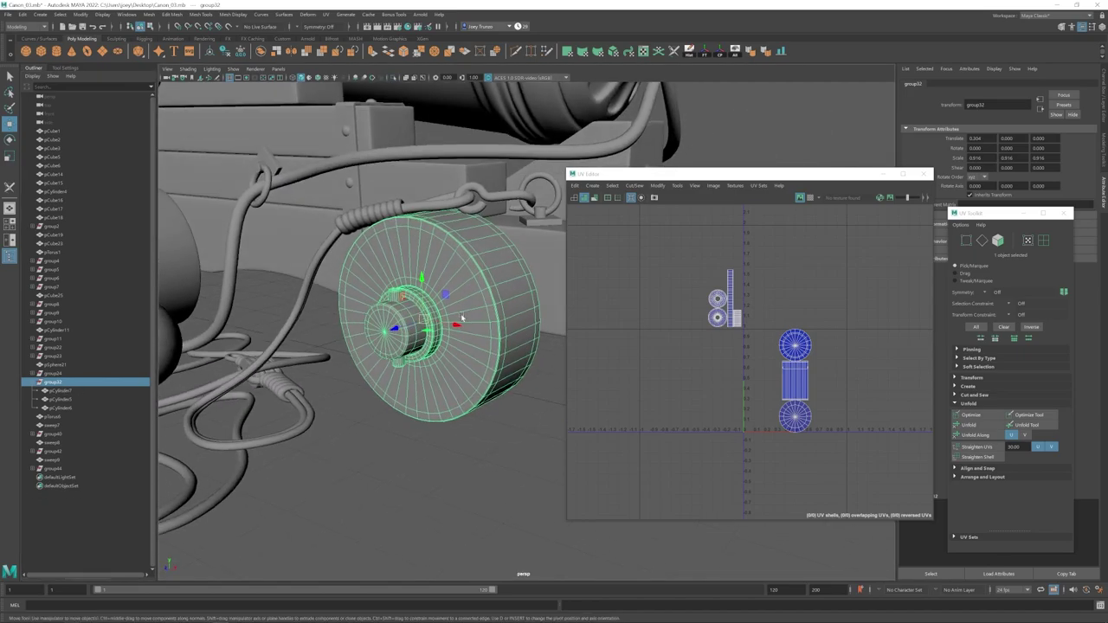
Step: Rename the wheel's parent group as Wheel_01
{"action": "left_click", "coordinate": [411, 322]}
{"action": "left_click", "coordinate": [54, 382]}
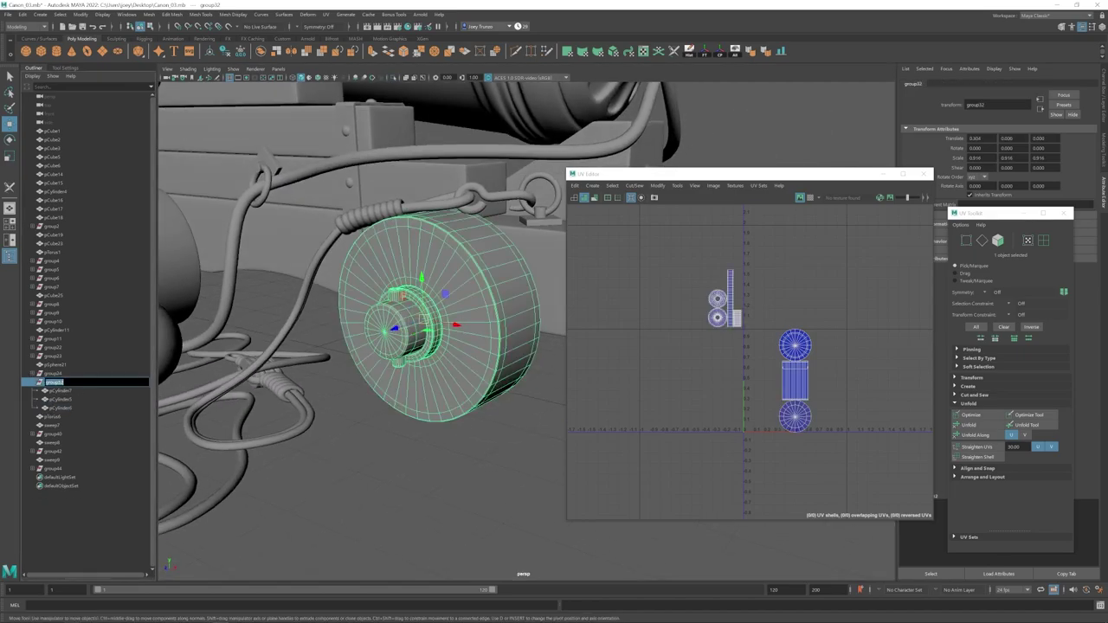
{"action": "type", "text": "Wheel_01"}
{"action": "key", "text": "Return"}
Step: Clear the wheel selection and close the UV Editor and the UV Toolkit
{"action": "right_click_drag", "start_coordinate": [473, 337], "coordinate": [374, 309], "text": "alt"}
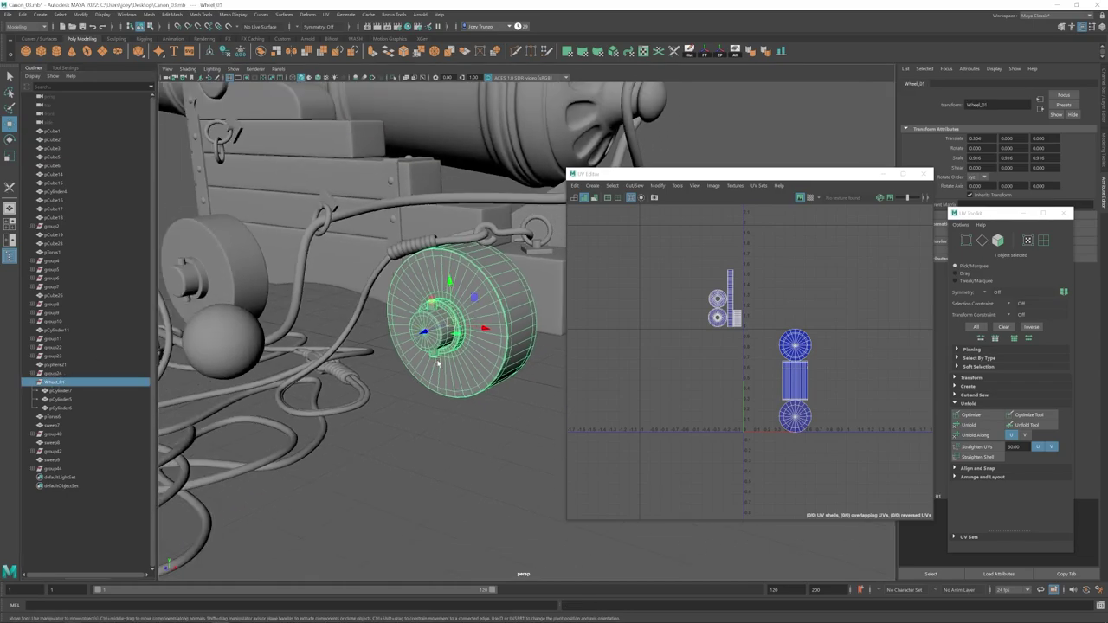
{"action": "left_click", "coordinate": [441, 456]}
{"action": "left_click_drag", "start_coordinate": [258, 303], "coordinate": [346, 342], "text": "alt"}
{"action": "middle_click_drag", "start_coordinate": [347, 342], "coordinate": [453, 408], "text": "alt"}
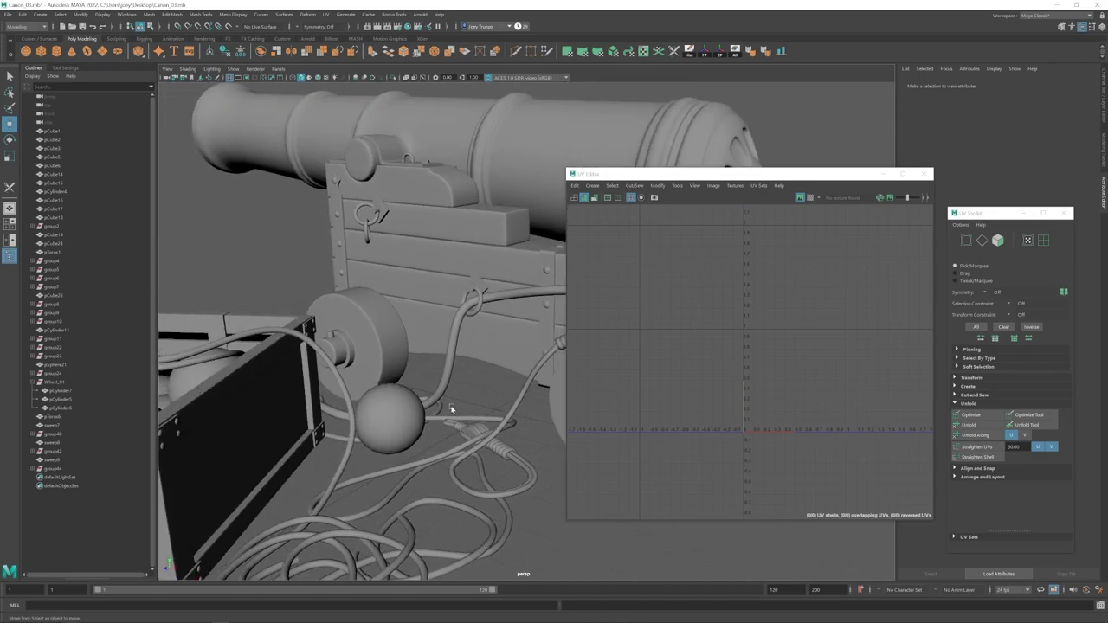
{"action": "right_click_drag", "start_coordinate": [453, 407], "coordinate": [328, 360], "text": "alt"}
{"action": "left_click_drag", "start_coordinate": [327, 361], "coordinate": [433, 277], "text": "alt"}
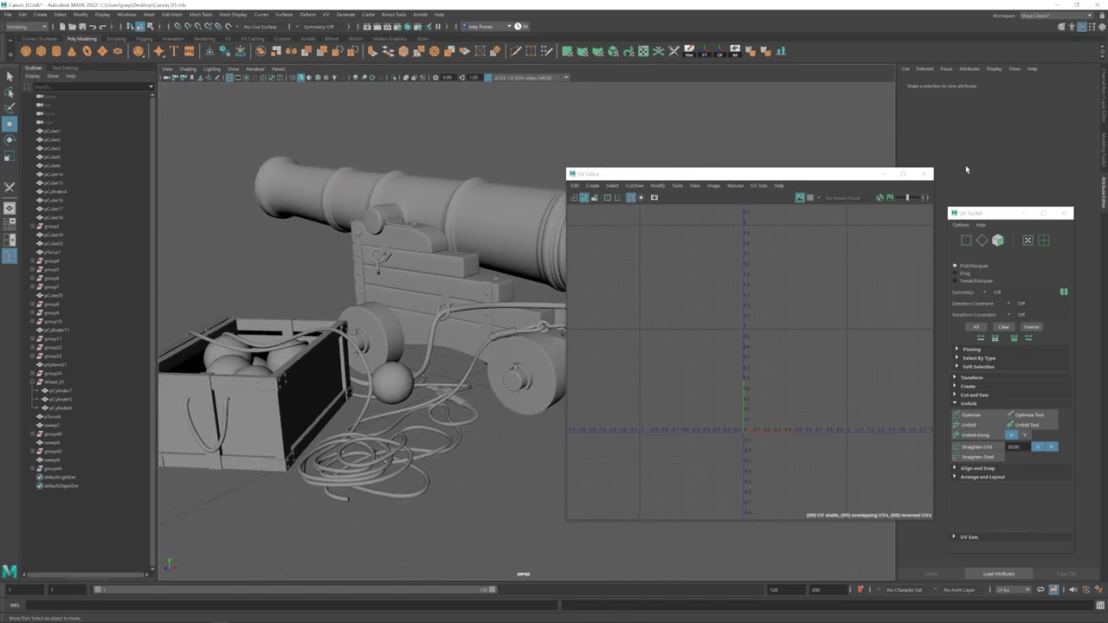
{"action": "left_click", "coordinate": [925, 174]}
{"action": "left_click", "coordinate": [1065, 213]}
{"action": "right_click_drag", "start_coordinate": [716, 243], "coordinate": [428, 338], "text": "alt"}
{"action": "left_click_drag", "start_coordinate": [428, 339], "coordinate": [350, 334], "text": "alt"}
{"action": "middle_click_drag", "start_coordinate": [351, 334], "coordinate": [395, 338], "text": "alt"}
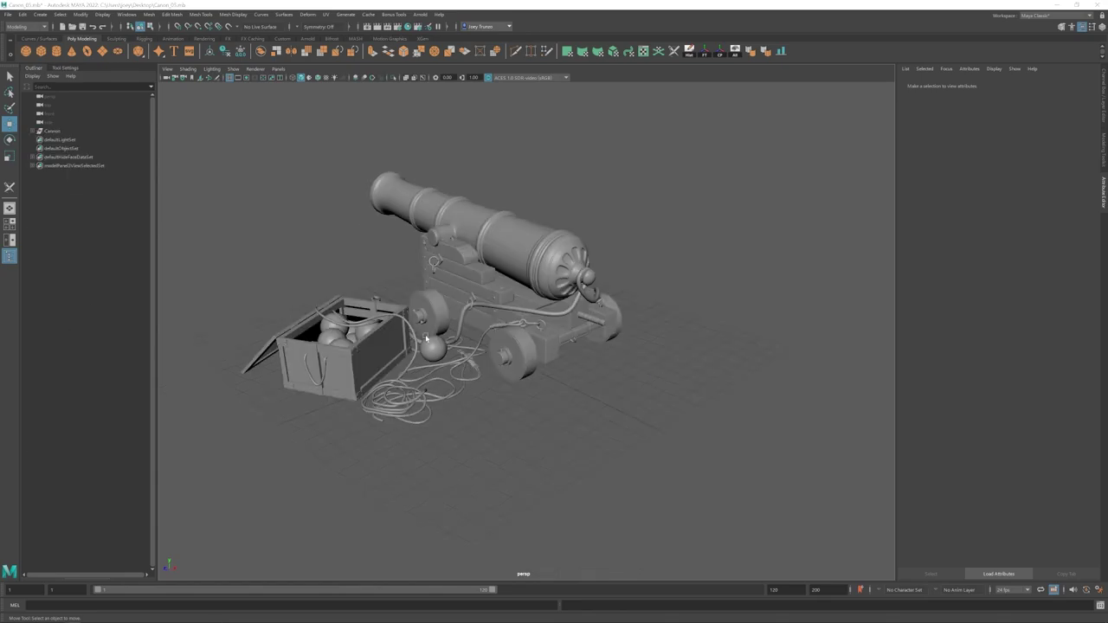
Step: Expand the top-level Cannon group and open the UV Editor beside the complete model
{"action": "mouse_move", "coordinate": [508, 321]}
{"action": "left_mouse_down", "text": "alt"}
{"action": "mouse_move", "coordinate": [455, 325]}
{"action": "mouse_move", "coordinate": [509, 326]}
{"action": "mouse_move", "coordinate": [487, 320]}
{"action": "left_mouse_up", "text": "alt"}
{"action": "middle_click_drag", "start_coordinate": [443, 340], "coordinate": [514, 347], "text": "alt"}
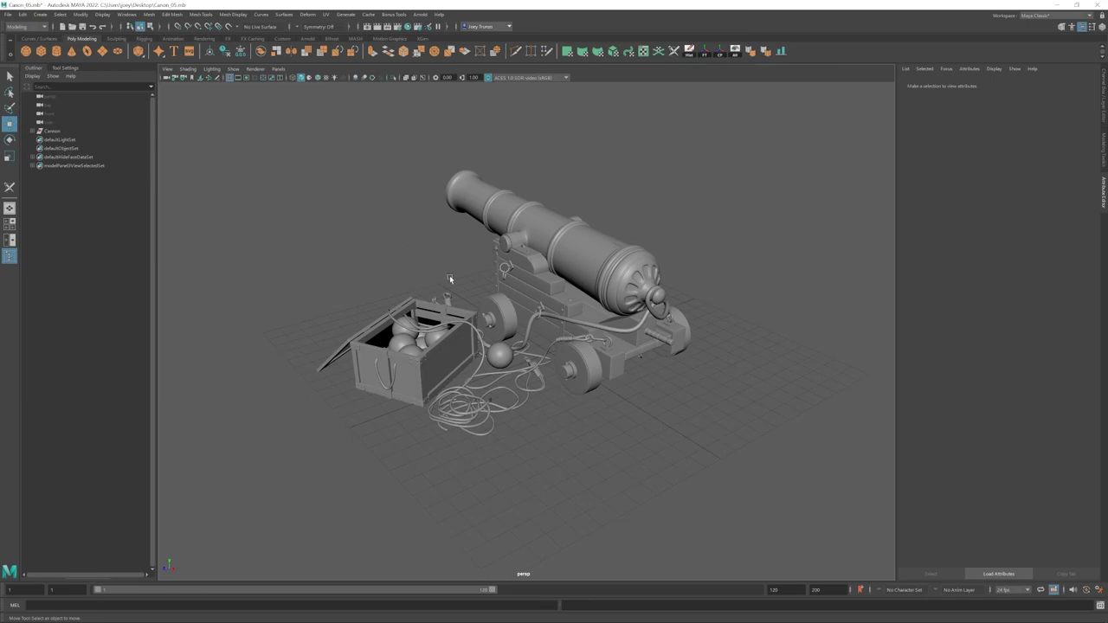
{"action": "middle_click_drag", "start_coordinate": [339, 250], "coordinate": [313, 248], "text": "alt"}
{"action": "scroll", "coordinate": [312, 247], "scroll_direction": "up", "scroll_amount": 1}
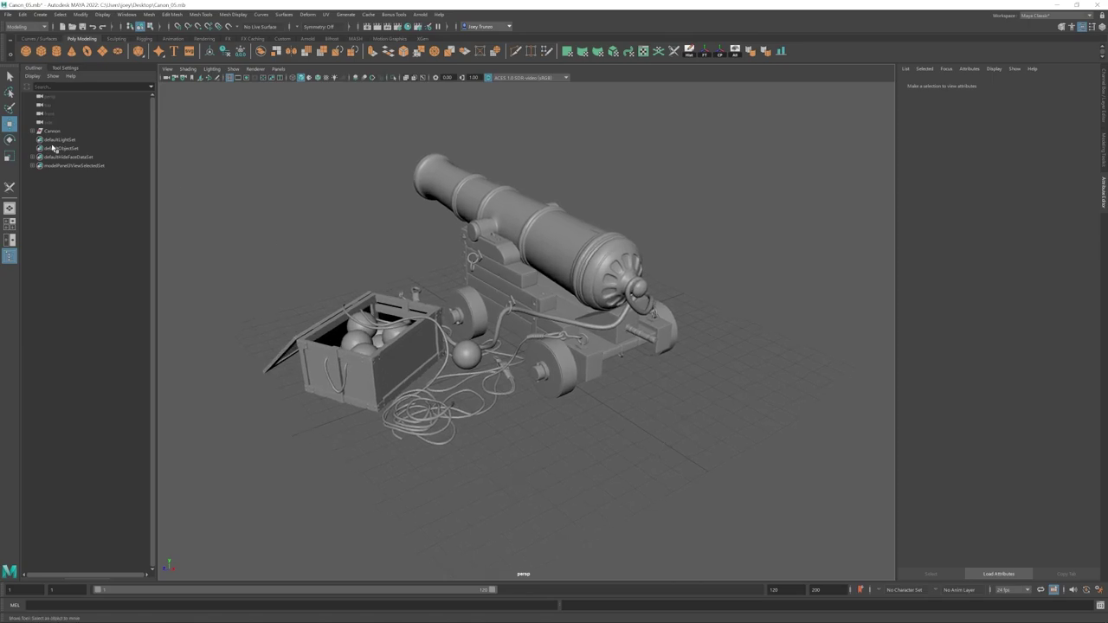
{"action": "left_click", "coordinate": [33, 132]}
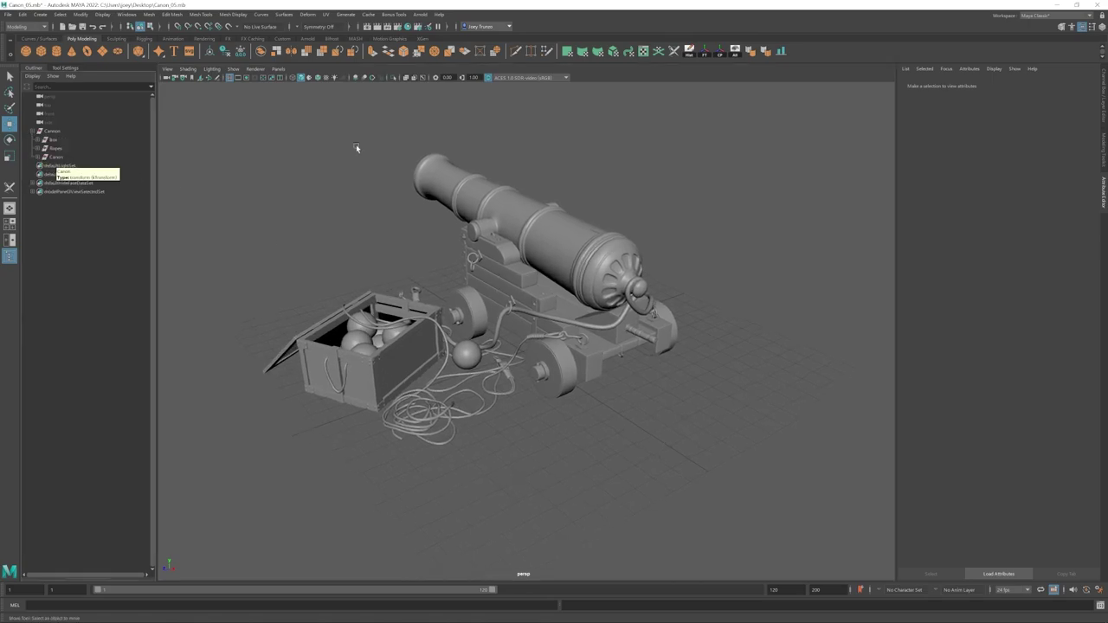
{"action": "left_click", "coordinate": [627, 52]}
{"action": "middle_click_drag", "start_coordinate": [413, 313], "coordinate": [339, 317], "text": "alt"}
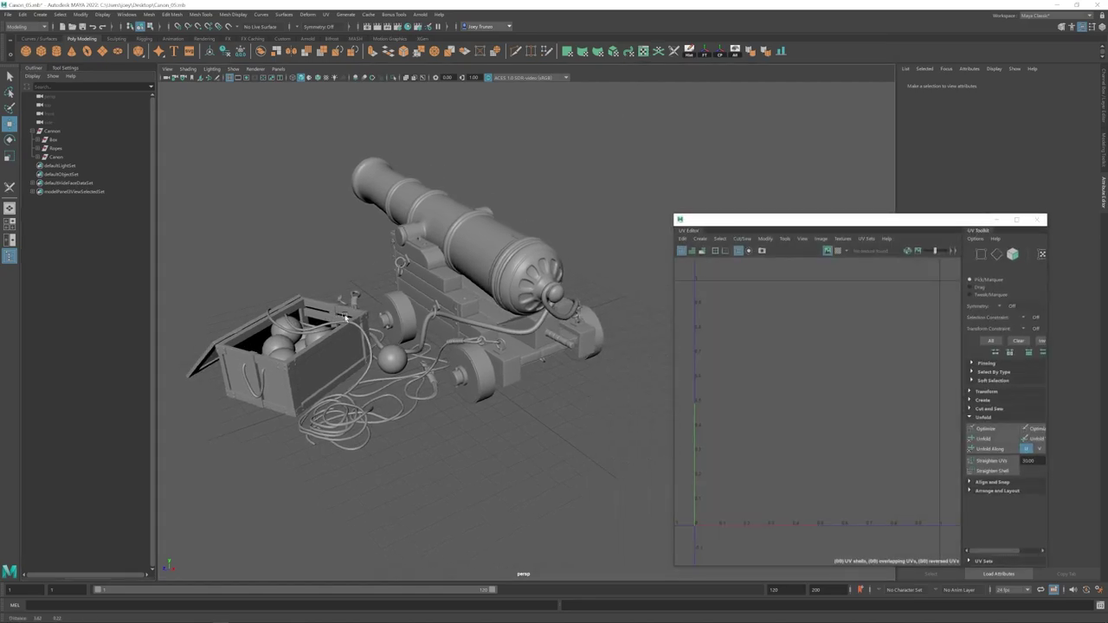
{"action": "left_click_drag", "start_coordinate": [339, 317], "coordinate": [350, 302], "text": "alt"}
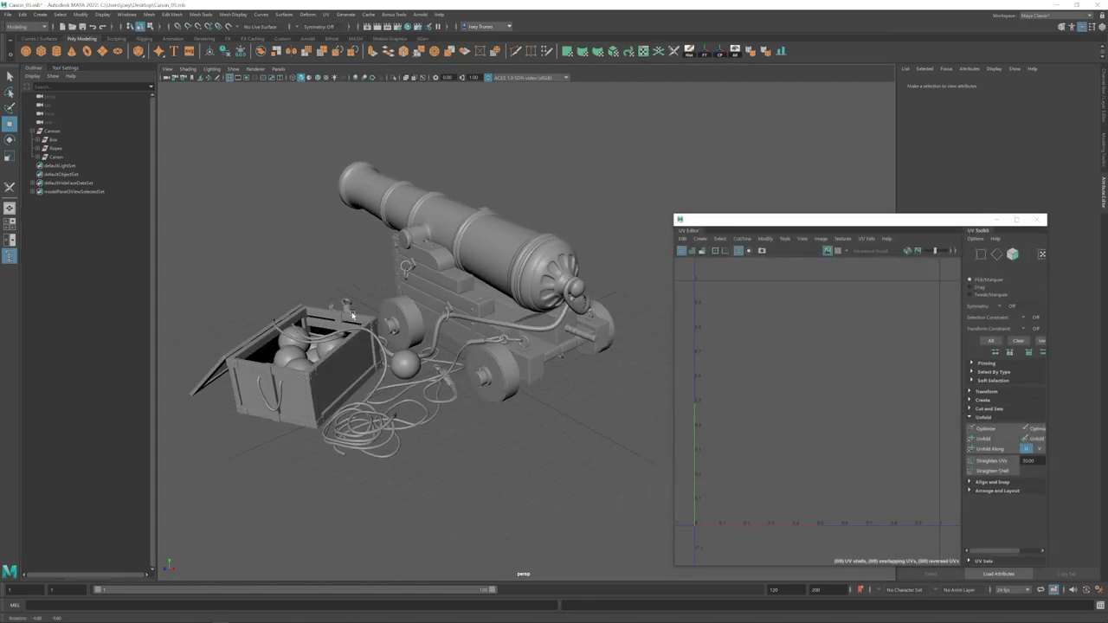
Step: Examine the UV layouts of the Box, Ropes and Canon groups one after another
{"action": "left_click", "coordinate": [54, 140]}
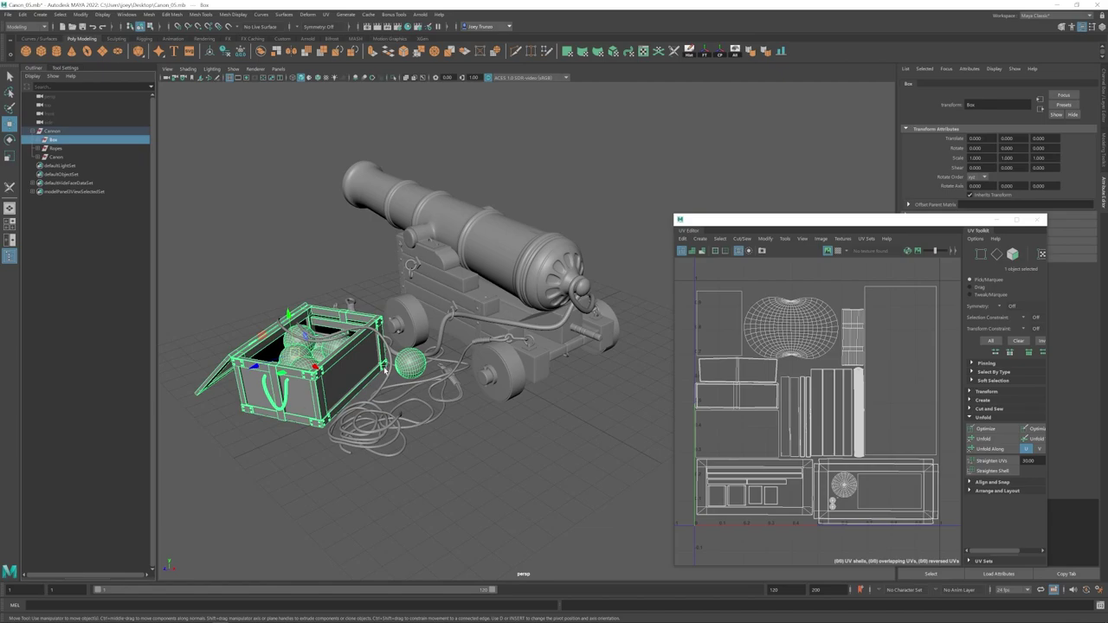
{"action": "left_click_drag", "start_coordinate": [374, 353], "coordinate": [377, 351], "text": "alt"}
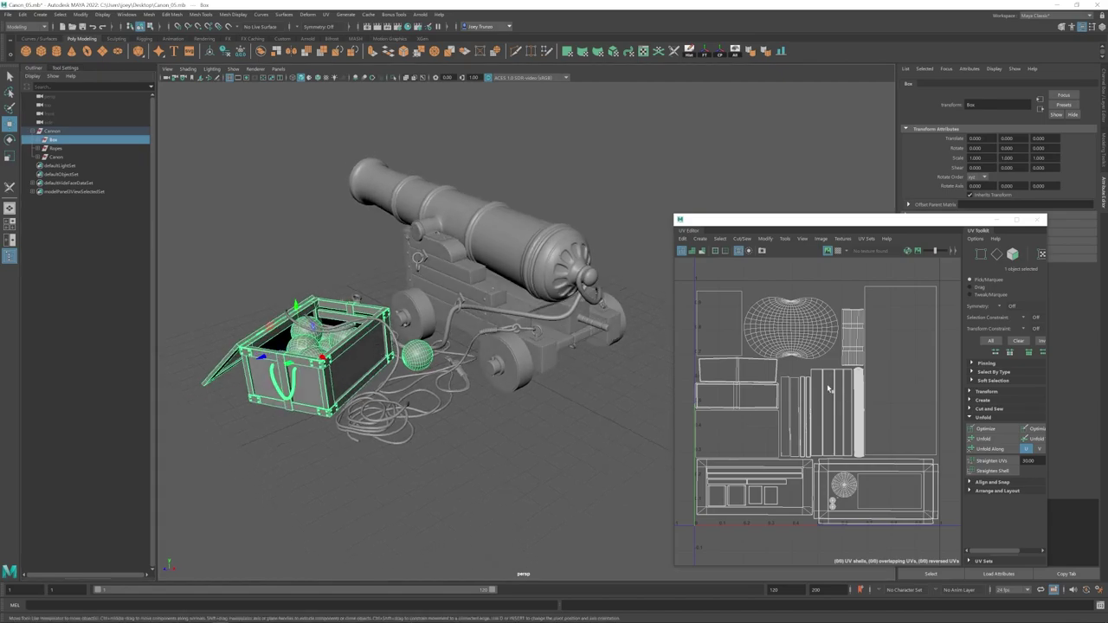
{"action": "left_click", "coordinate": [57, 149]}
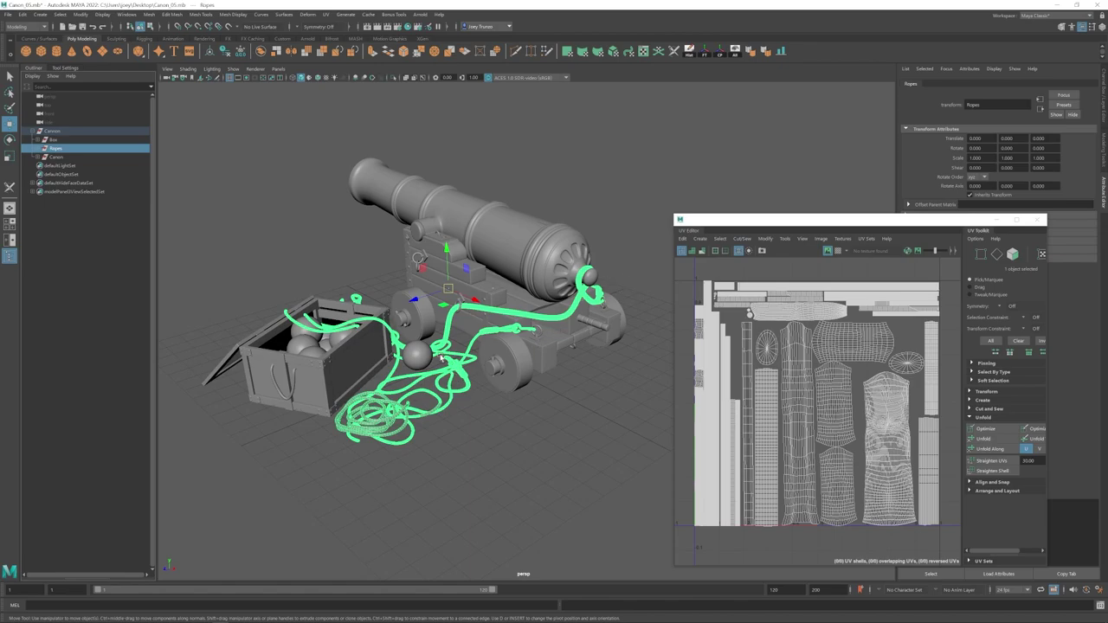
{"action": "left_click", "coordinate": [58, 158]}
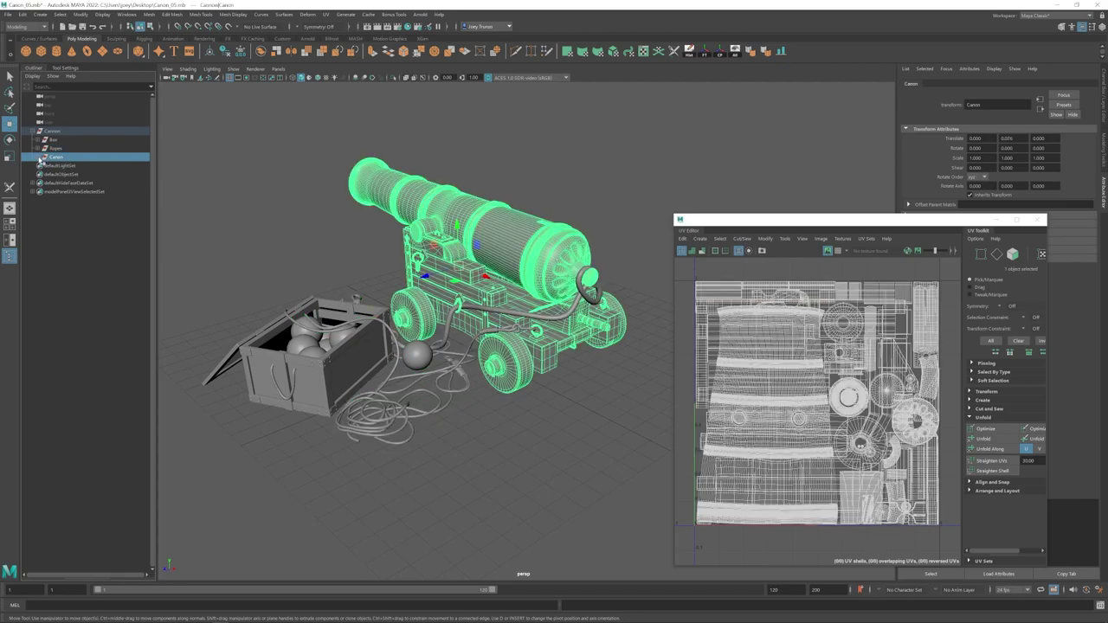
Step: Expand the Canon group and examine the separate UV layouts of its Canon_Wheels and Frame subgroups
{"action": "left_click", "coordinate": [38, 157]}
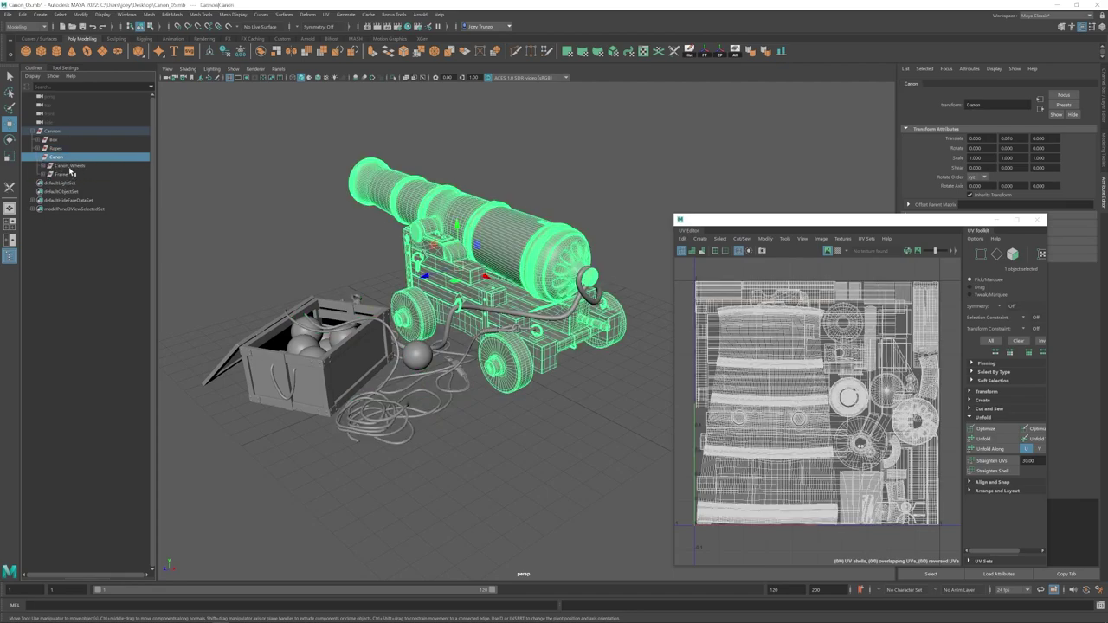
{"action": "left_click", "coordinate": [69, 167]}
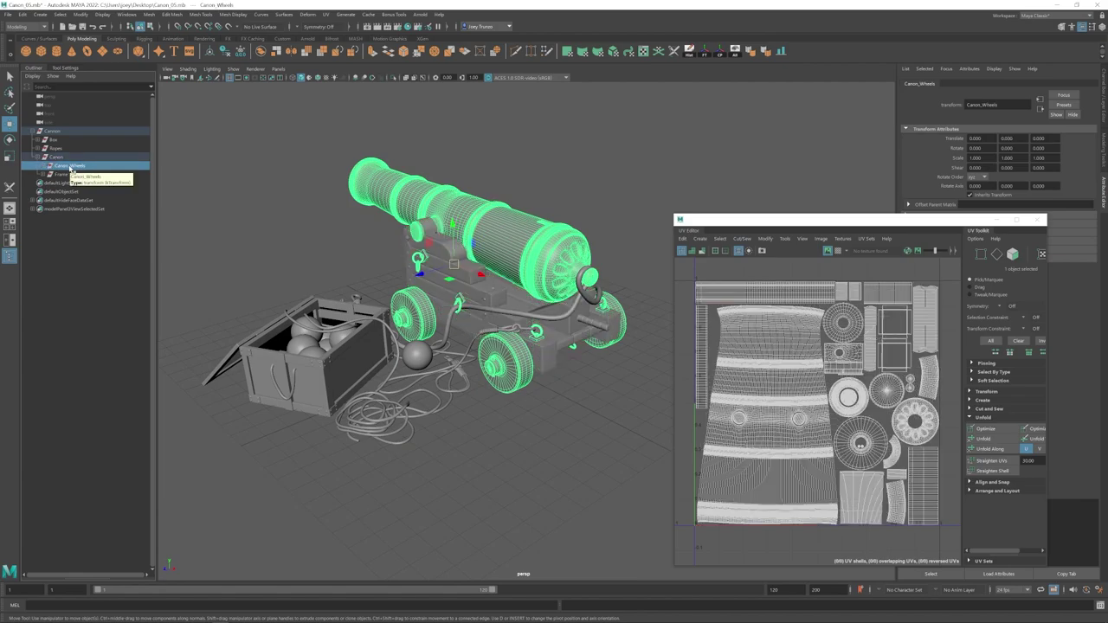
{"action": "left_click", "coordinate": [60, 175]}
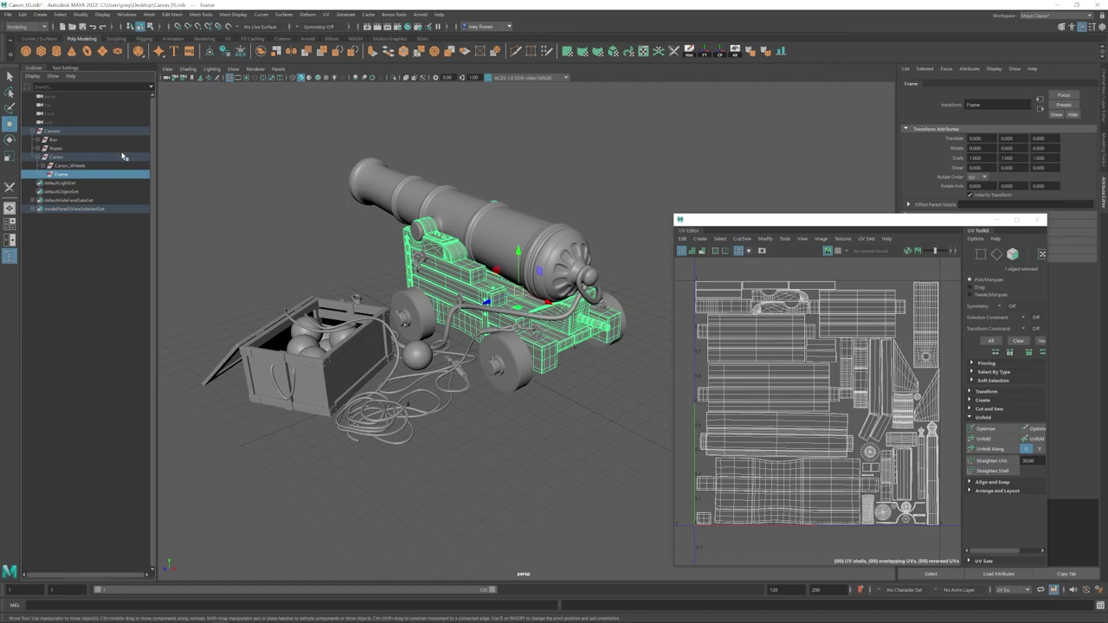
Step: Compare the overlapping UVs of the Box and Ropes groups selected together with those of the Canon group
{"action": "left_click", "coordinate": [55, 140]}
{"action": "left_click", "coordinate": [58, 148], "text": "ctrl"}
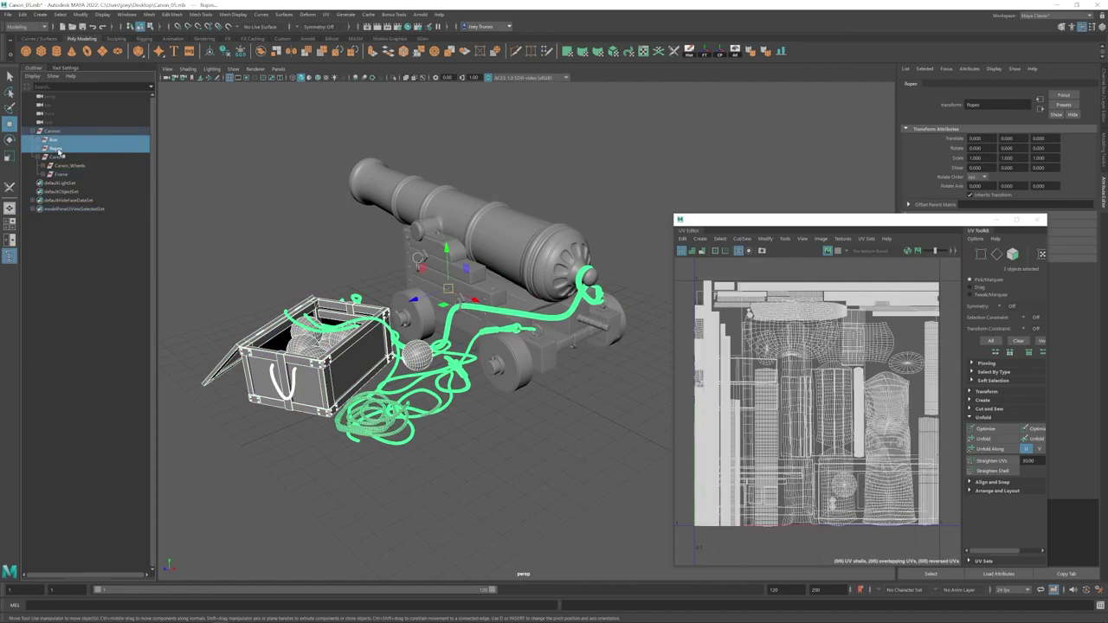
{"action": "left_click", "coordinate": [55, 158]}
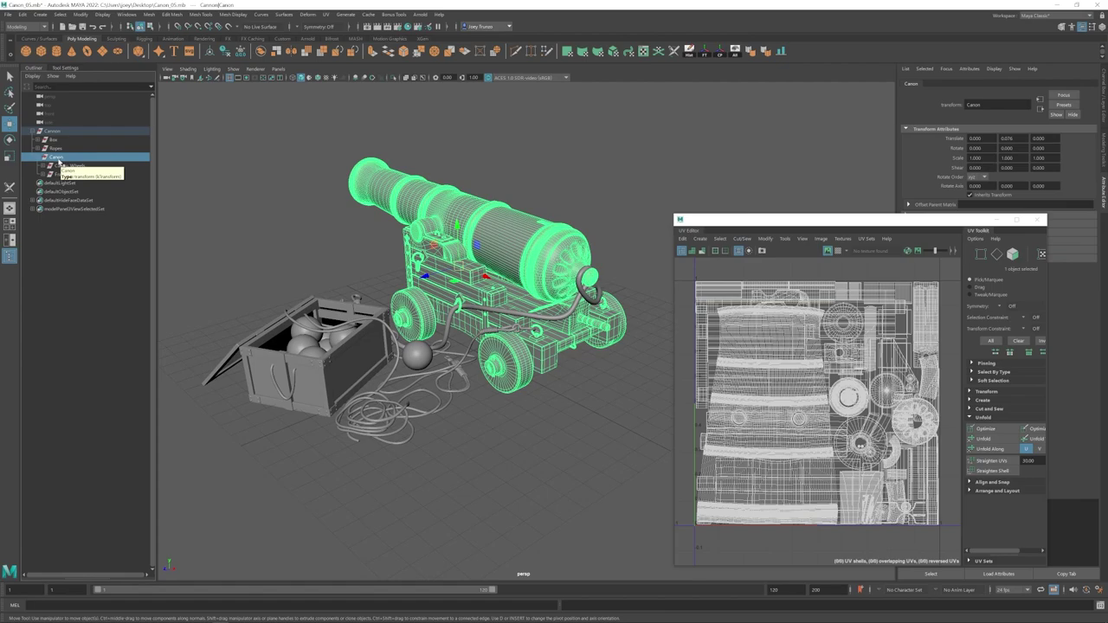
Step: Review the UVs of Frame, Canon_Wheels, Ropes, Box and the entire Cannon group in turn, and clear the selection
{"action": "left_click", "coordinate": [38, 159]}
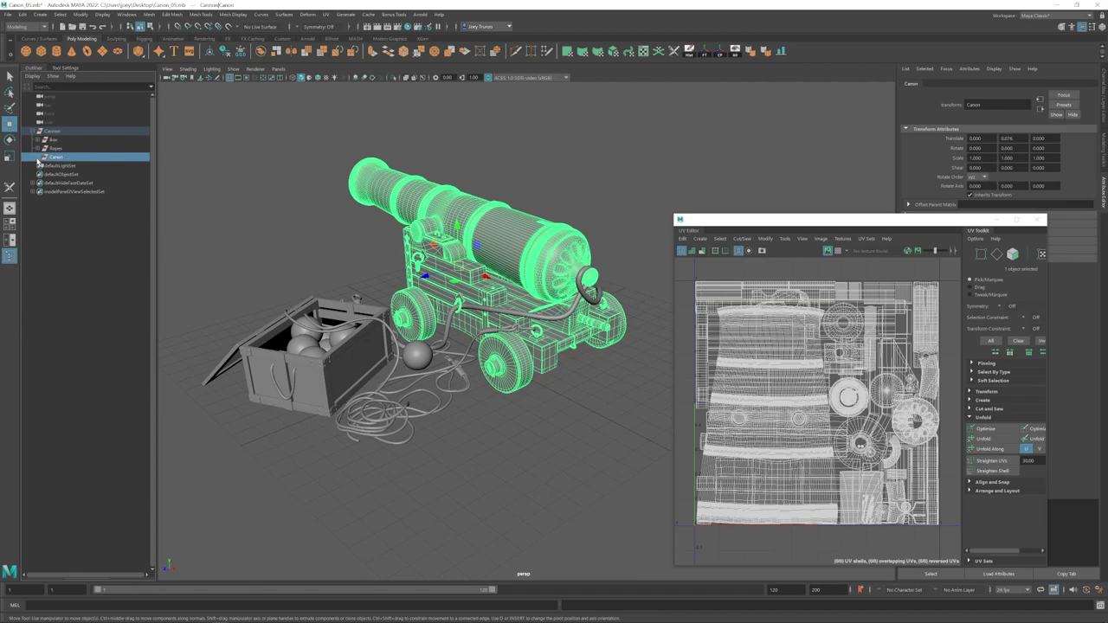
{"action": "left_click", "coordinate": [39, 159]}
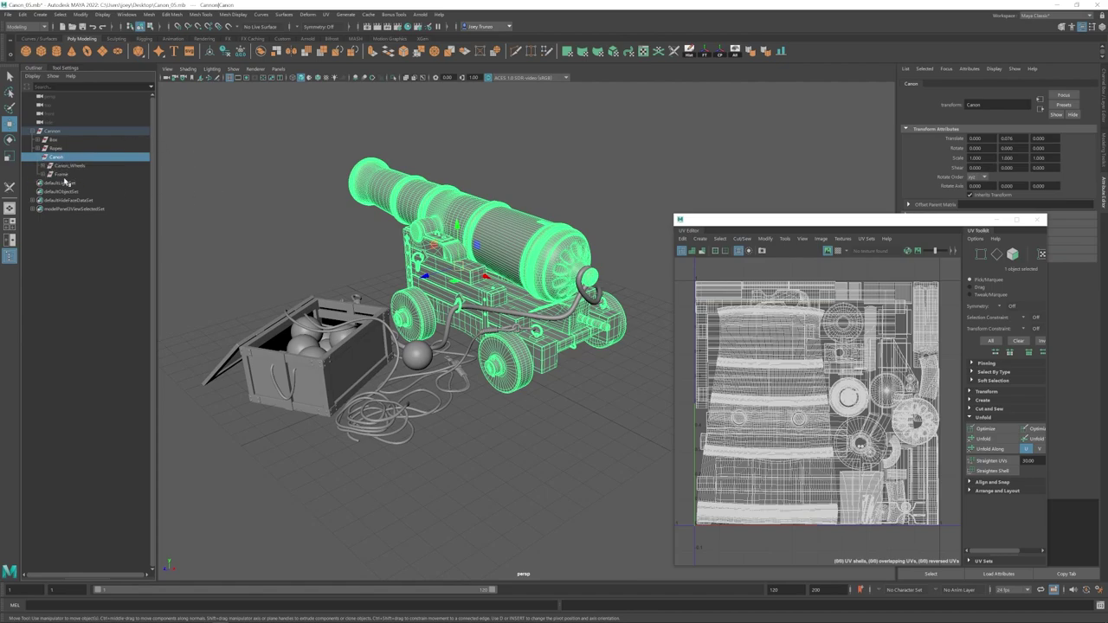
{"action": "left_click", "coordinate": [62, 173]}
{"action": "left_click", "coordinate": [63, 166]}
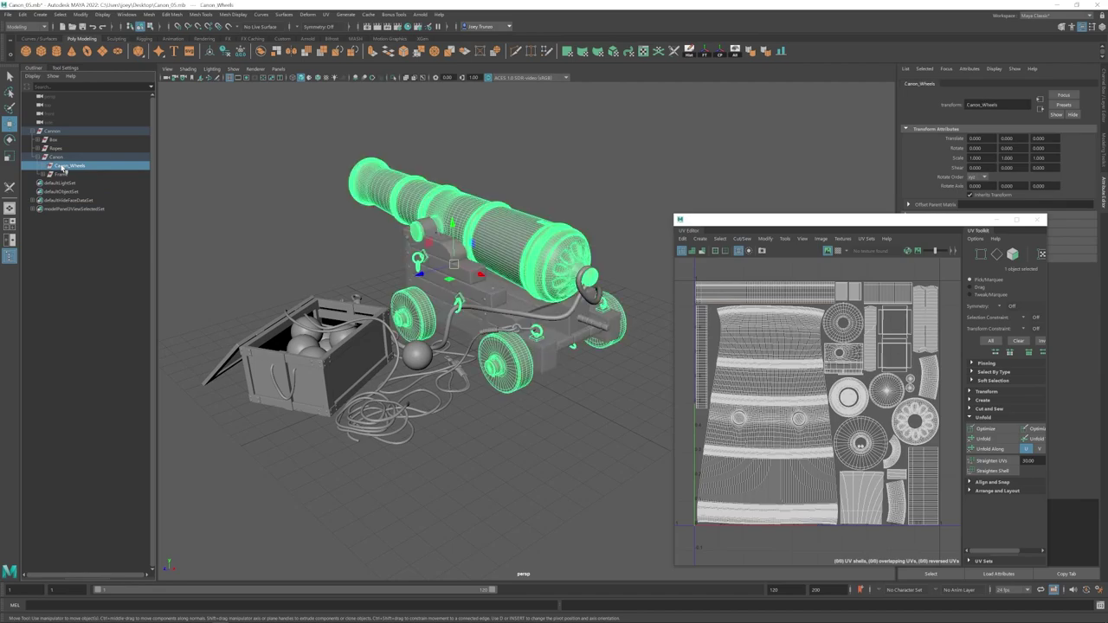
{"action": "left_click", "coordinate": [56, 148]}
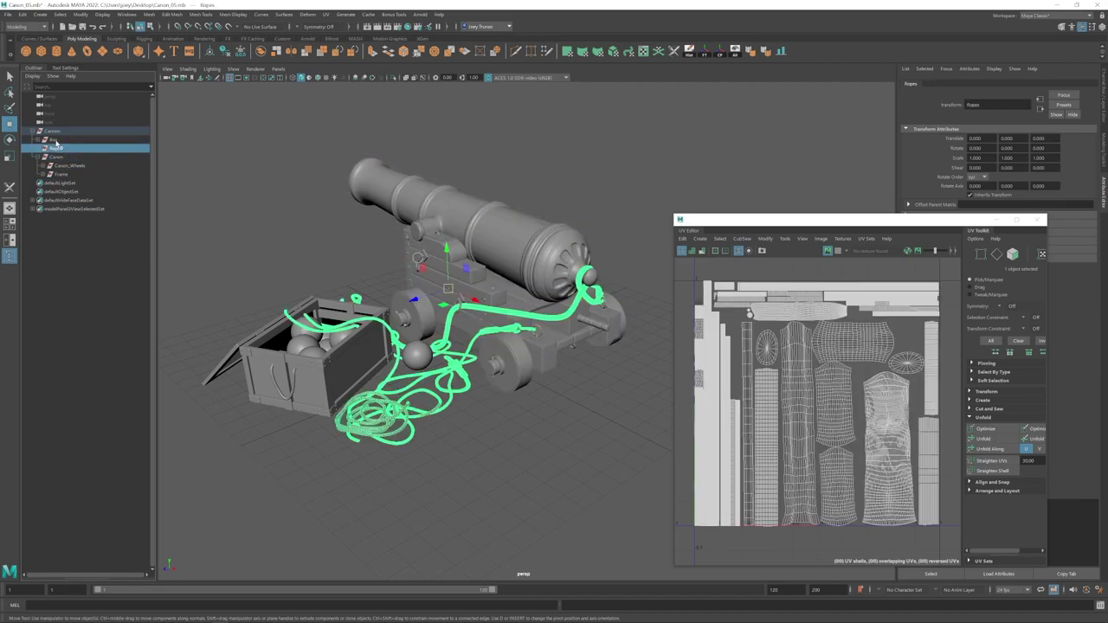
{"action": "left_click", "coordinate": [56, 140]}
{"action": "left_click", "coordinate": [52, 130]}
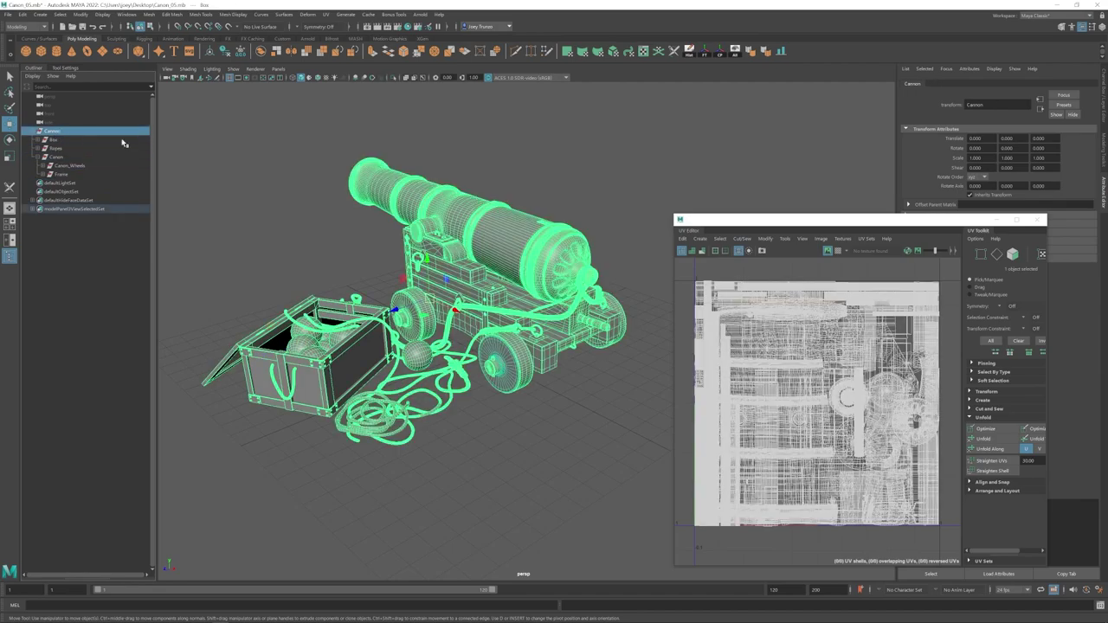
{"action": "left_click", "coordinate": [197, 128]}
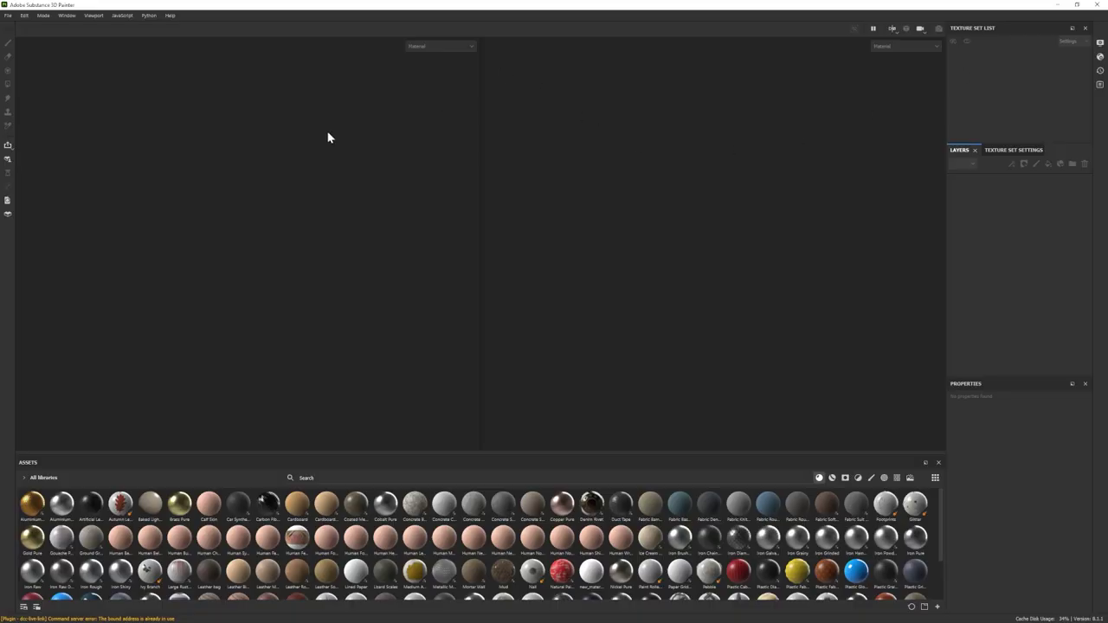
Step: In Adobe Substance 3D Painter, create a new project from the Cannon_01.fbx mesh
{"action": "left_click", "coordinate": [8, 16]}
{"action": "left_click", "coordinate": [14, 30]}
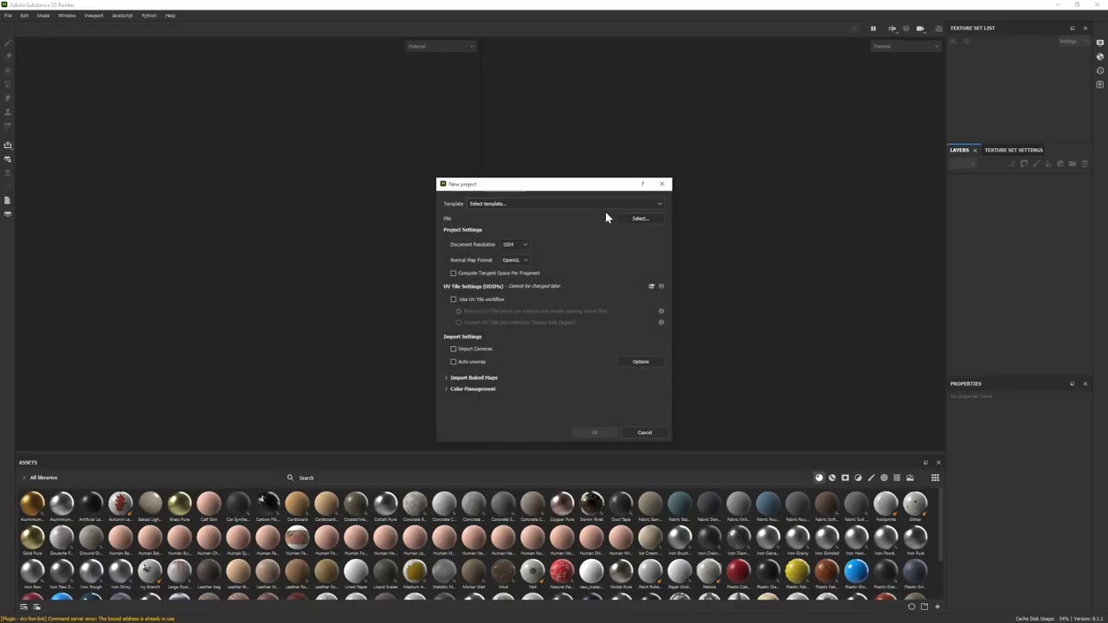
{"action": "left_click", "coordinate": [640, 218]}
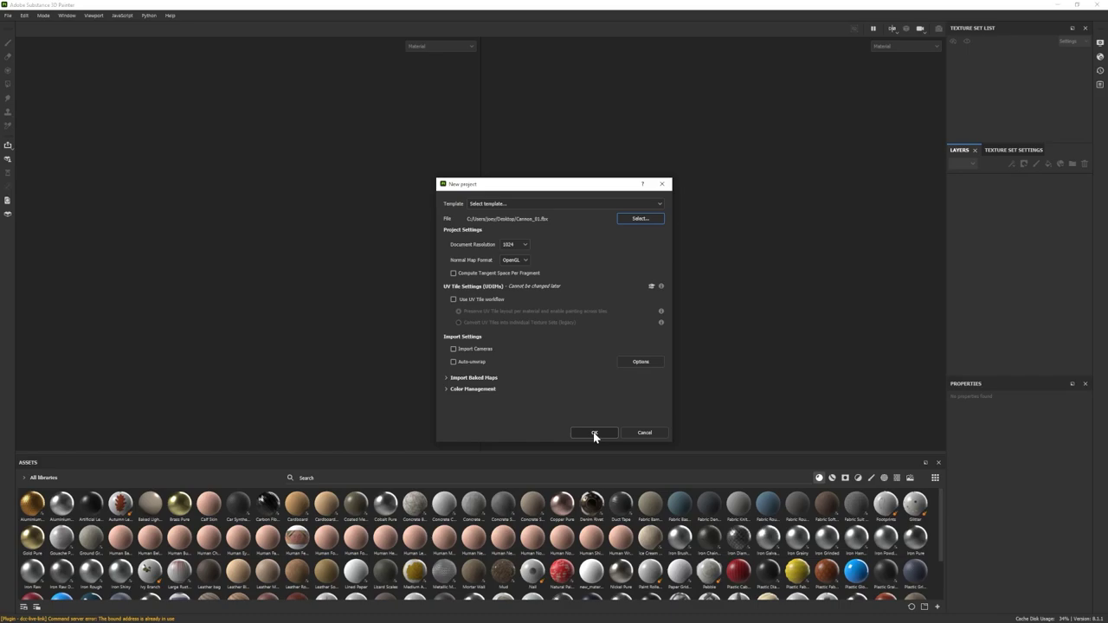
{"action": "left_click", "coordinate": [594, 433]}
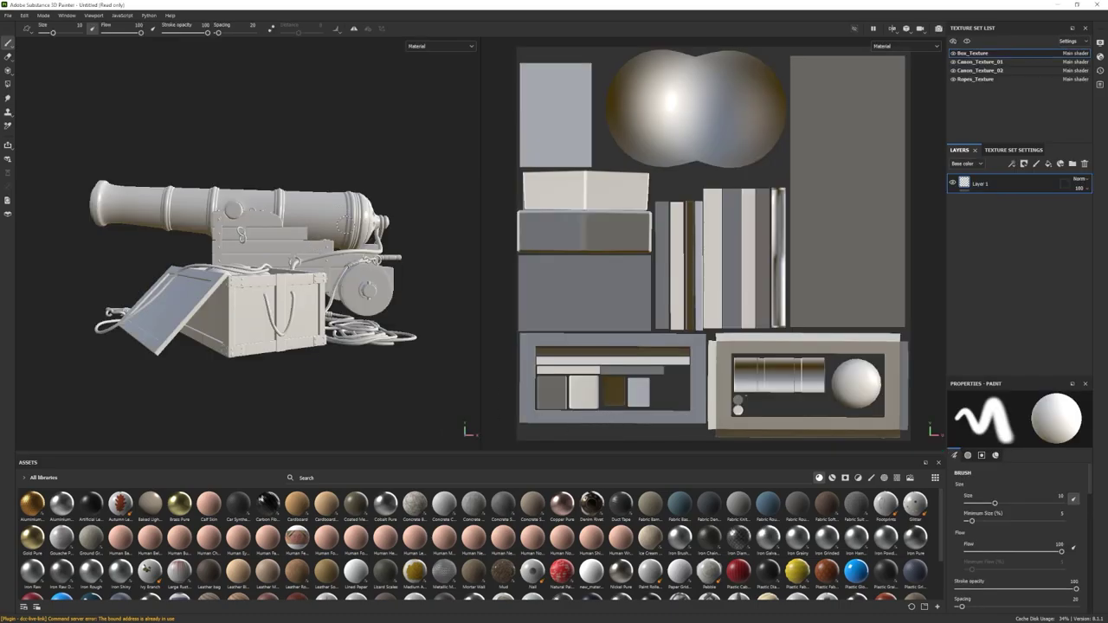
Step: Bake the mesh maps for all texture sets, changing the output size and using the low poly mesh as high poly mesh
{"action": "left_click_drag", "start_coordinate": [286, 260], "coordinate": [237, 324], "text": "alt"}
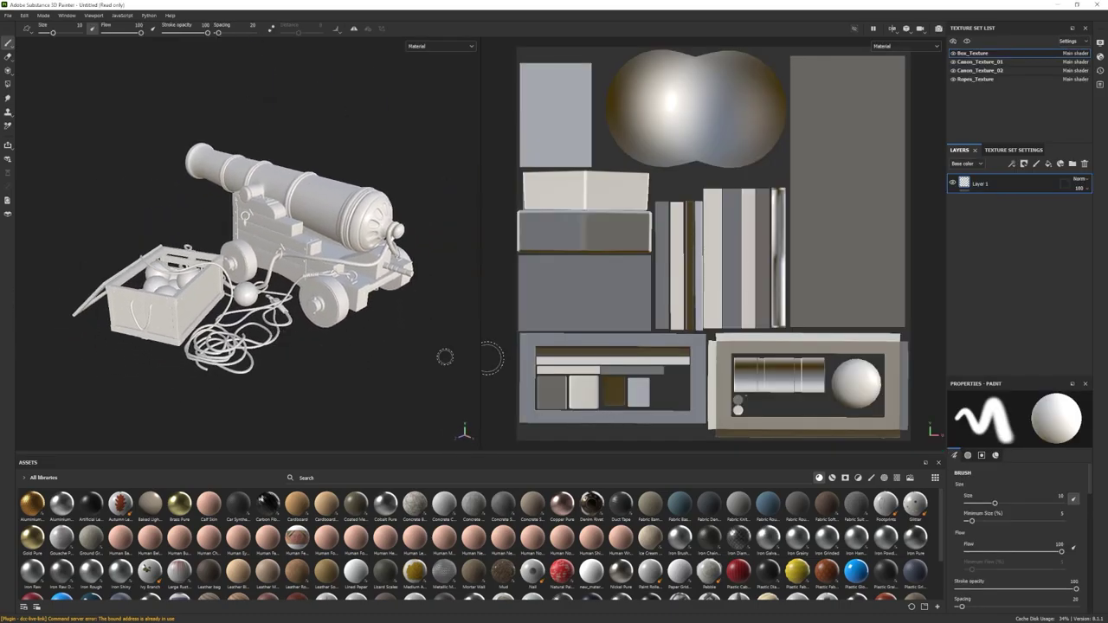
{"action": "left_click", "coordinate": [1014, 154]}
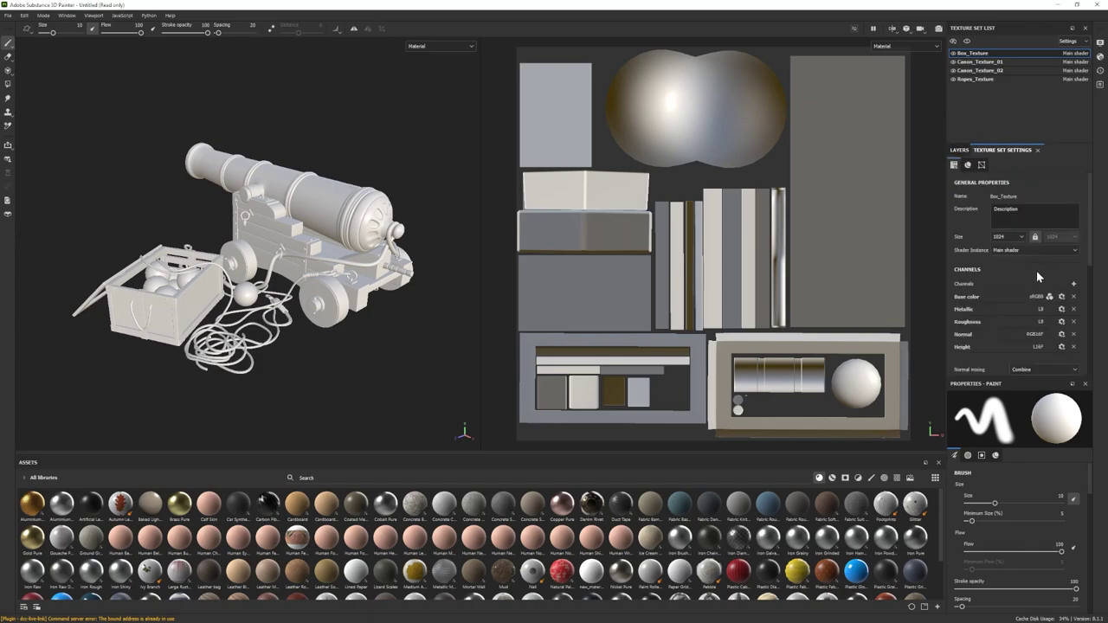
{"action": "scroll", "coordinate": [1043, 294], "scroll_direction": "down", "scroll_amount": 3}
{"action": "left_click", "coordinate": [1056, 337]}
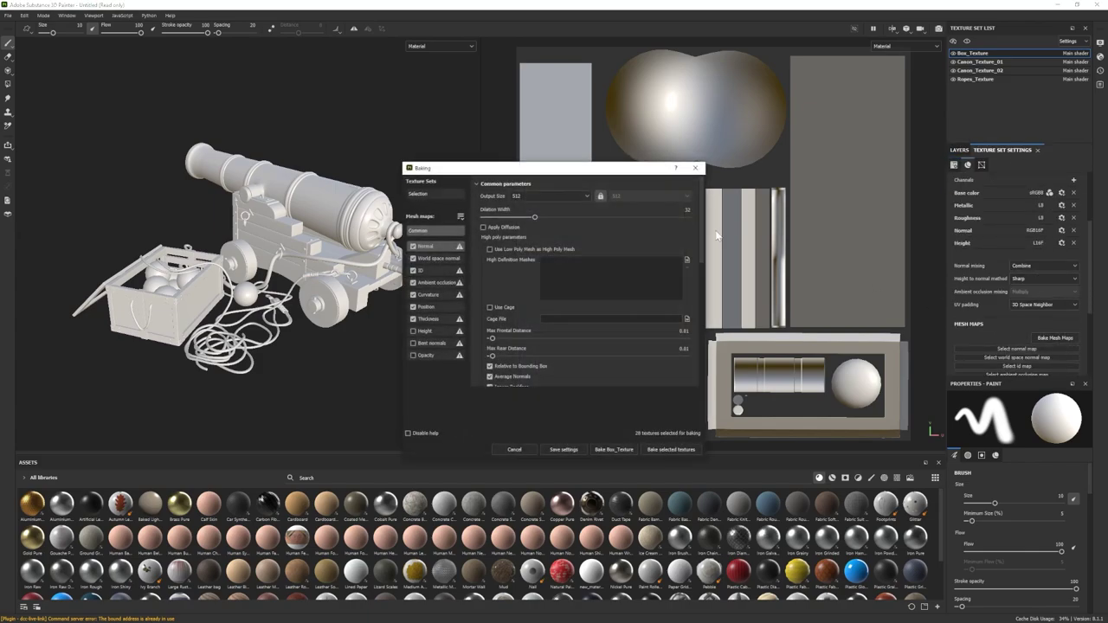
{"action": "left_click", "coordinate": [566, 194]}
{"action": "left_click", "coordinate": [527, 259]}
{"action": "left_click", "coordinate": [490, 250]}
{"action": "left_click", "coordinate": [658, 450]}
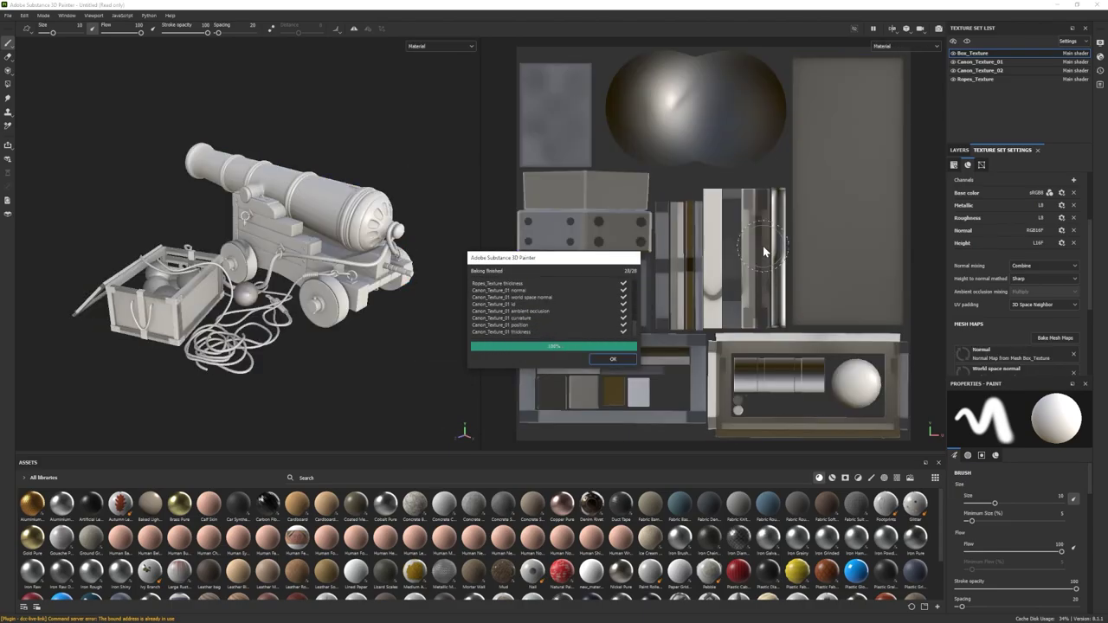
{"action": "left_click", "coordinate": [612, 359]}
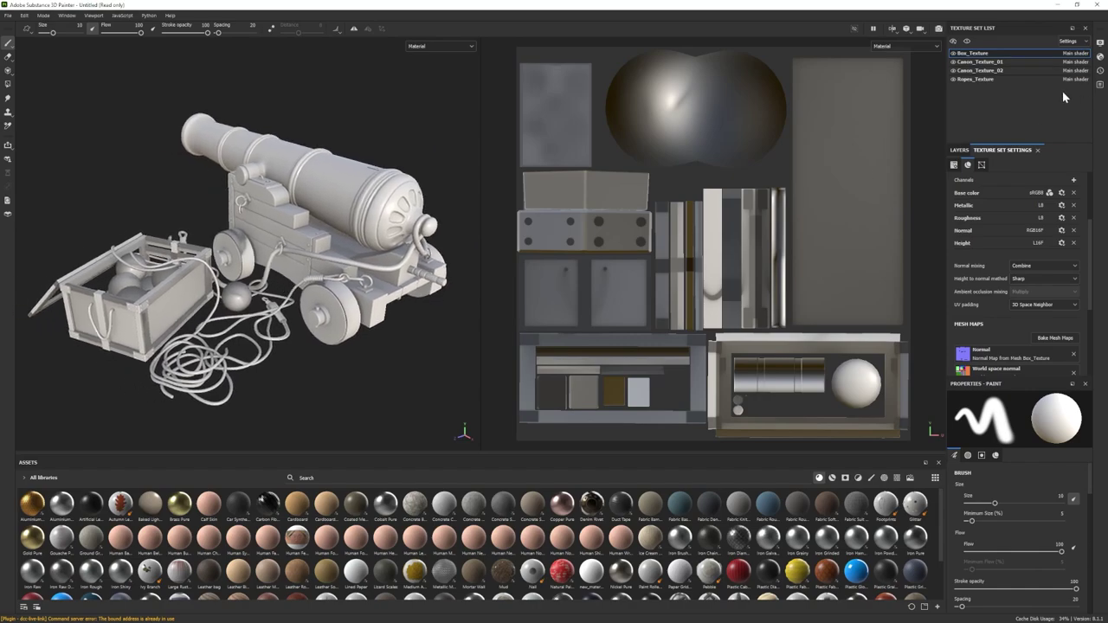
Step: Switch the main shader to pbr-metal-rough-with-alpha-blending
{"action": "left_click", "coordinate": [1099, 56]}
{"action": "left_click", "coordinate": [989, 84]}
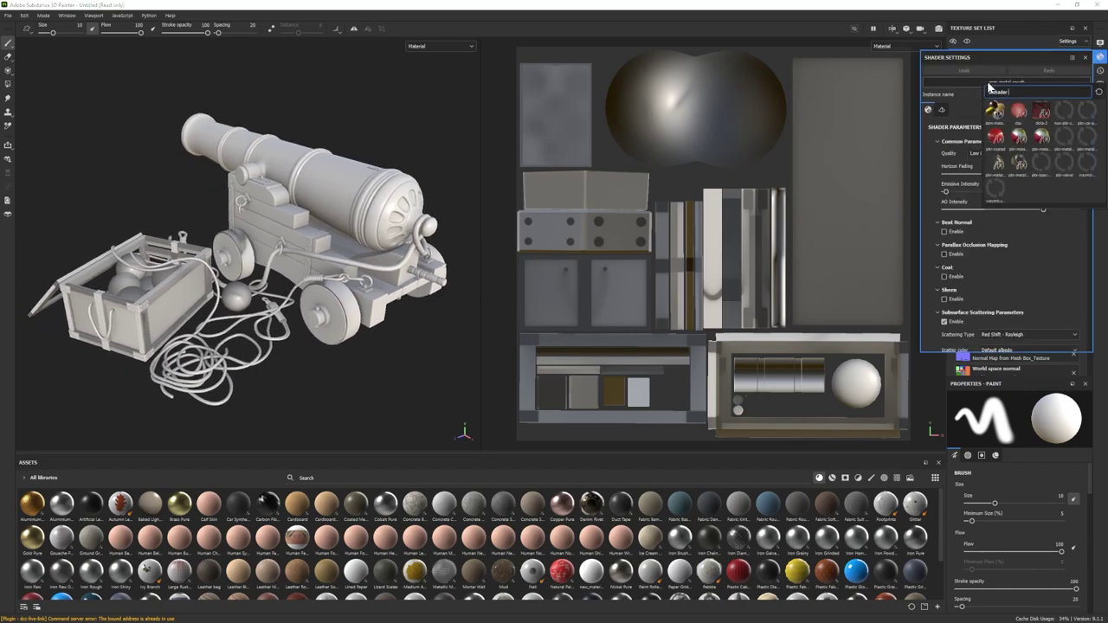
{"action": "left_click", "coordinate": [996, 166]}
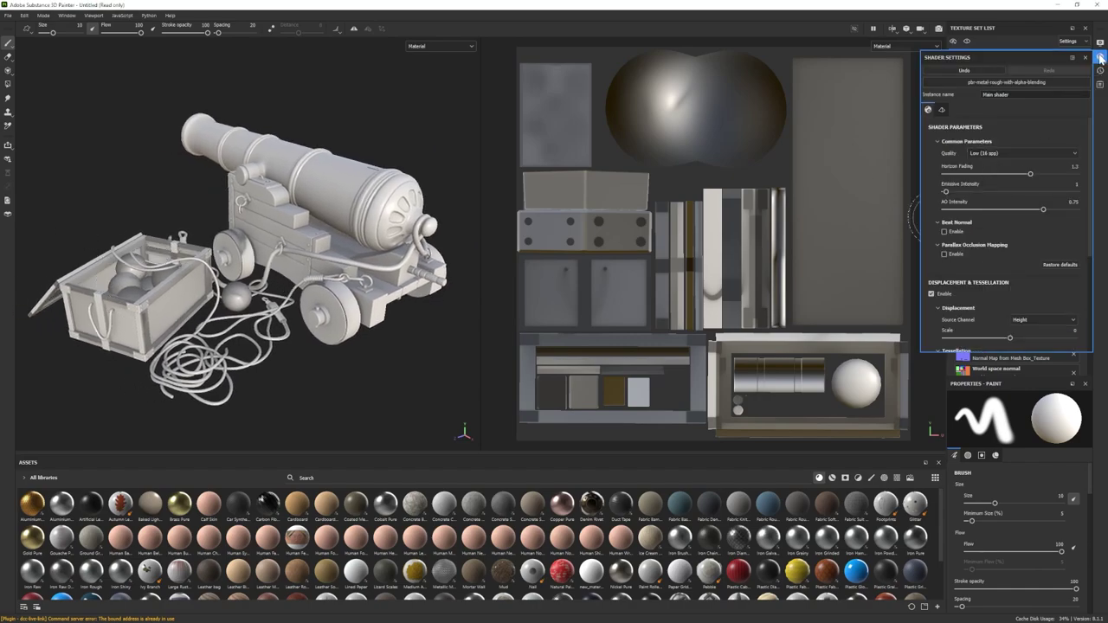
{"action": "left_click_drag", "start_coordinate": [186, 266], "coordinate": [282, 276], "text": "alt"}
Step: Add the Steel Gun Painted smart material to the Canon_Texture_01 set and expand its layer group
{"action": "left_click", "coordinate": [959, 150]}
{"action": "left_click", "coordinate": [980, 61]}
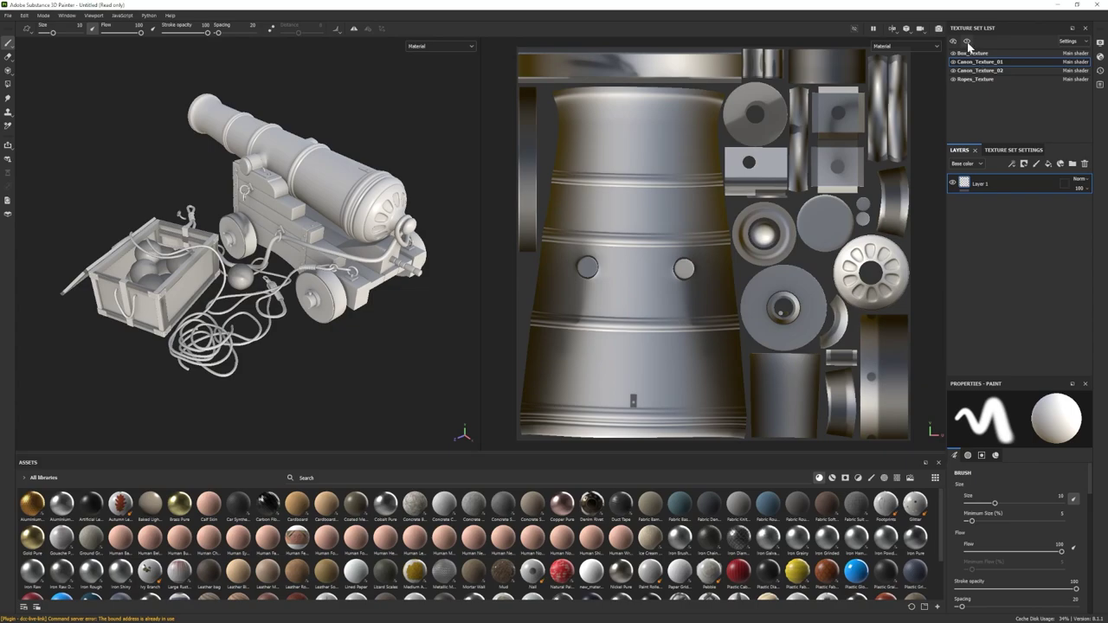
{"action": "left_click", "coordinate": [833, 478]}
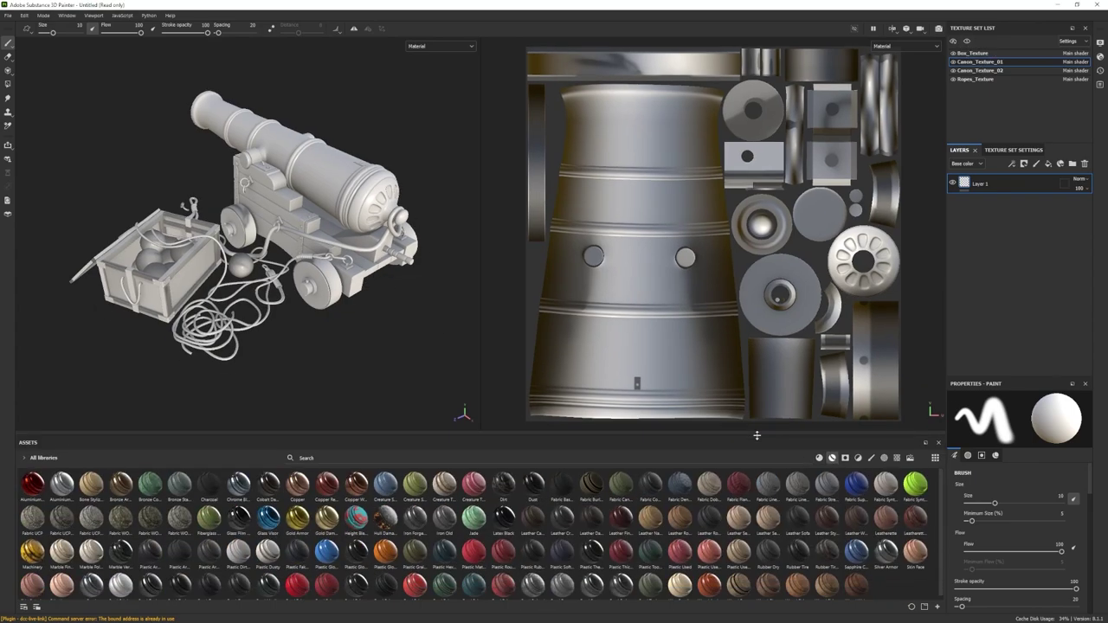
{"action": "mouse_move", "coordinate": [238, 581]}
{"action": "left_mouse_down"}
{"action": "mouse_move", "coordinate": [294, 502]}
{"action": "mouse_move", "coordinate": [950, 203]}
{"action": "left_mouse_up"}
{"action": "left_click", "coordinate": [962, 204]}
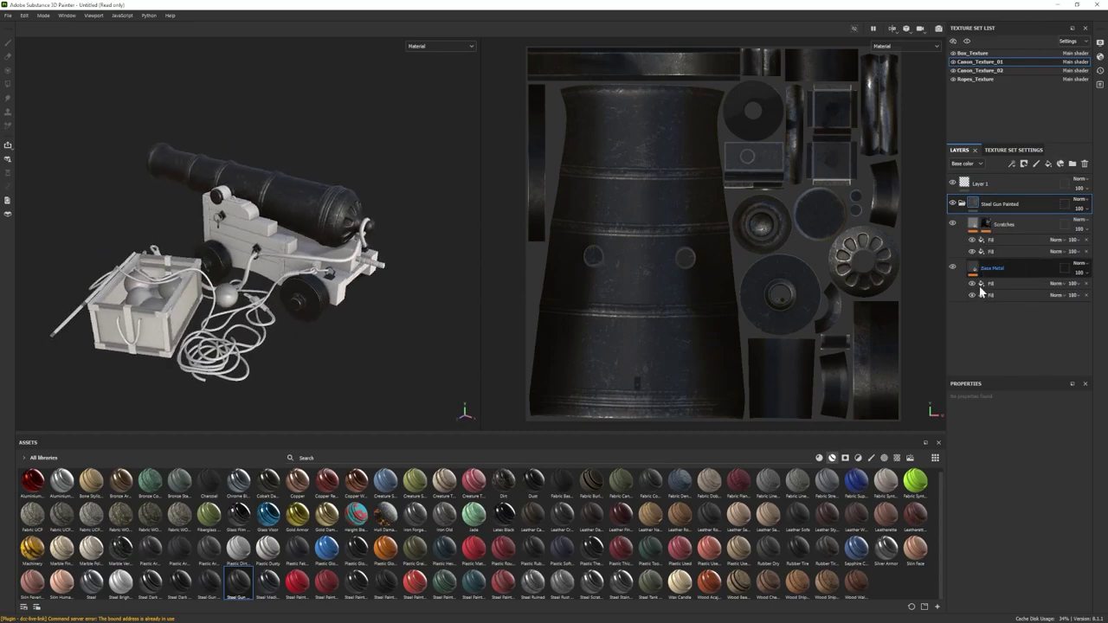
Step: Adjust the Color 01 and Color 02 greys of the Base Metal layer and look through its remaining parameters
{"action": "left_click", "coordinate": [986, 270]}
{"action": "scroll", "coordinate": [1027, 512], "scroll_direction": "down", "scroll_amount": 5}
{"action": "left_click", "coordinate": [1026, 483]}
{"action": "mouse_move", "coordinate": [910, 552]}
{"action": "left_mouse_down"}
{"action": "mouse_move", "coordinate": [906, 537]}
{"action": "mouse_move", "coordinate": [906, 549]}
{"action": "left_mouse_up"}
{"action": "left_click", "coordinate": [1015, 456]}
{"action": "left_click", "coordinate": [1027, 500]}
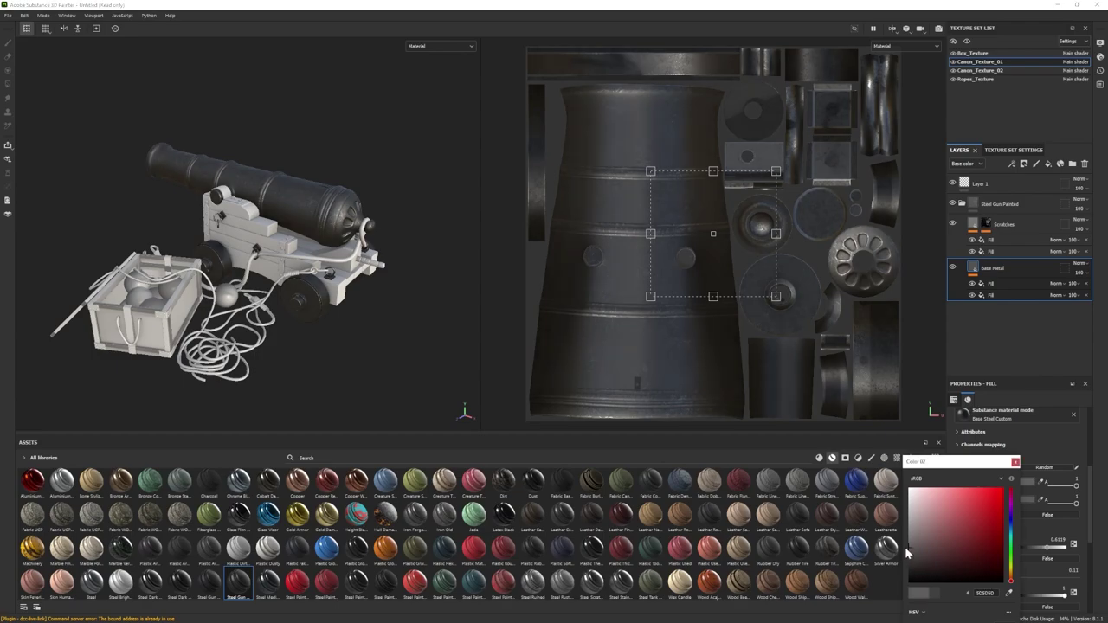
{"action": "left_click", "coordinate": [1015, 463]}
{"action": "scroll", "coordinate": [1013, 537], "scroll_direction": "up", "scroll_amount": 3}
{"action": "scroll", "coordinate": [1000, 530], "scroll_direction": "down", "scroll_amount": 10}
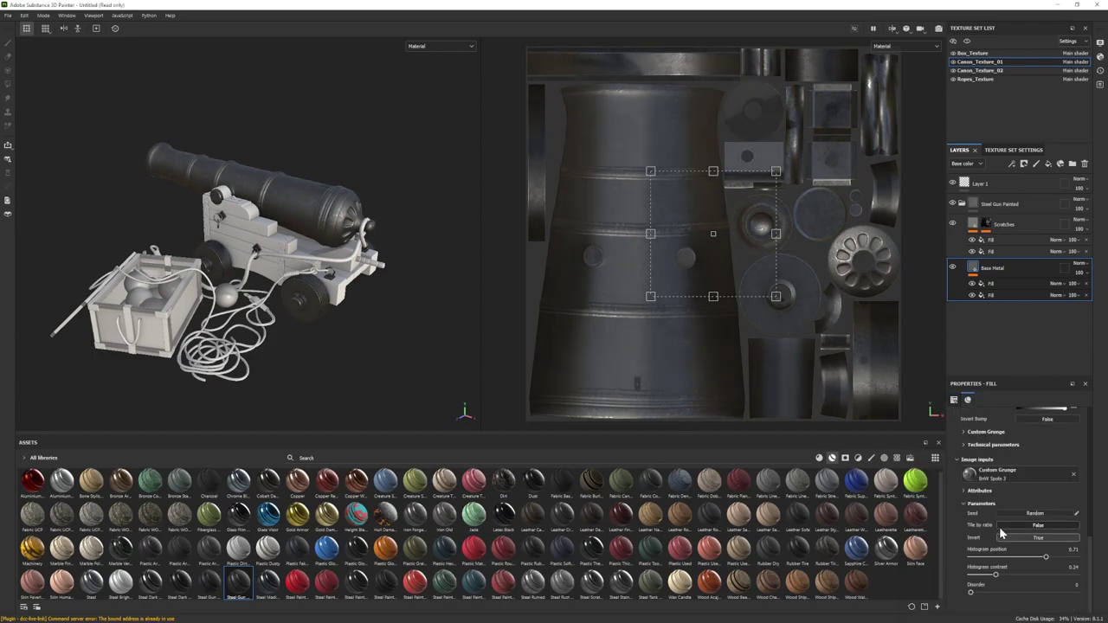
{"action": "scroll", "coordinate": [999, 526], "scroll_direction": "up", "scroll_amount": 2}
{"action": "scroll", "coordinate": [780, 519], "scroll_direction": "up", "scroll_amount": 1}
Step: Refine the Base Metal layer with a mid grey for Color 01 and a pasted dark grey hex value for Color 02
{"action": "left_click_drag", "start_coordinate": [295, 277], "coordinate": [303, 275], "text": "alt"}
{"action": "mouse_move", "coordinate": [303, 275]}
{"action": "right_mouse_down", "text": "shift"}
{"action": "mouse_move", "coordinate": [390, 277]}
{"action": "mouse_move", "coordinate": [295, 277]}
{"action": "right_mouse_up", "text": "shift"}
{"action": "right_click_drag", "start_coordinate": [295, 277], "coordinate": [263, 276], "text": "alt"}
{"action": "scroll", "coordinate": [1019, 459], "scroll_direction": "up", "scroll_amount": 1}
{"action": "left_click", "coordinate": [1024, 451]}
{"action": "left_click", "coordinate": [911, 550]}
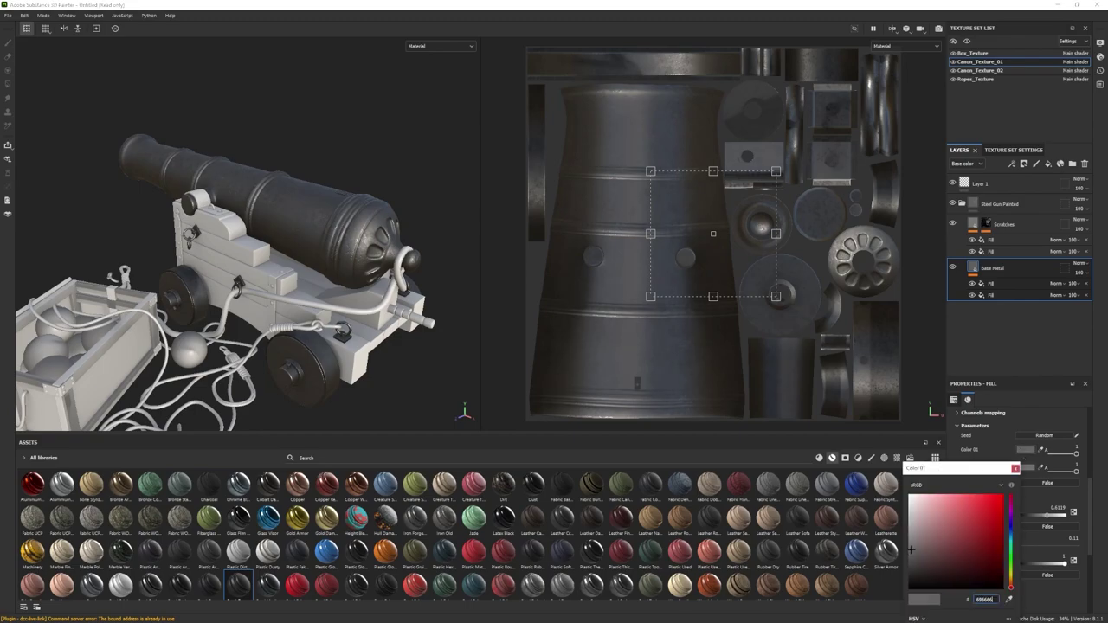
{"action": "left_click", "coordinate": [1015, 469]}
{"action": "left_click", "coordinate": [1026, 468]}
{"action": "double_click", "coordinate": [985, 606]}
{"action": "key", "text": "ctrl+v"}
{"action": "left_click", "coordinate": [1015, 474]}
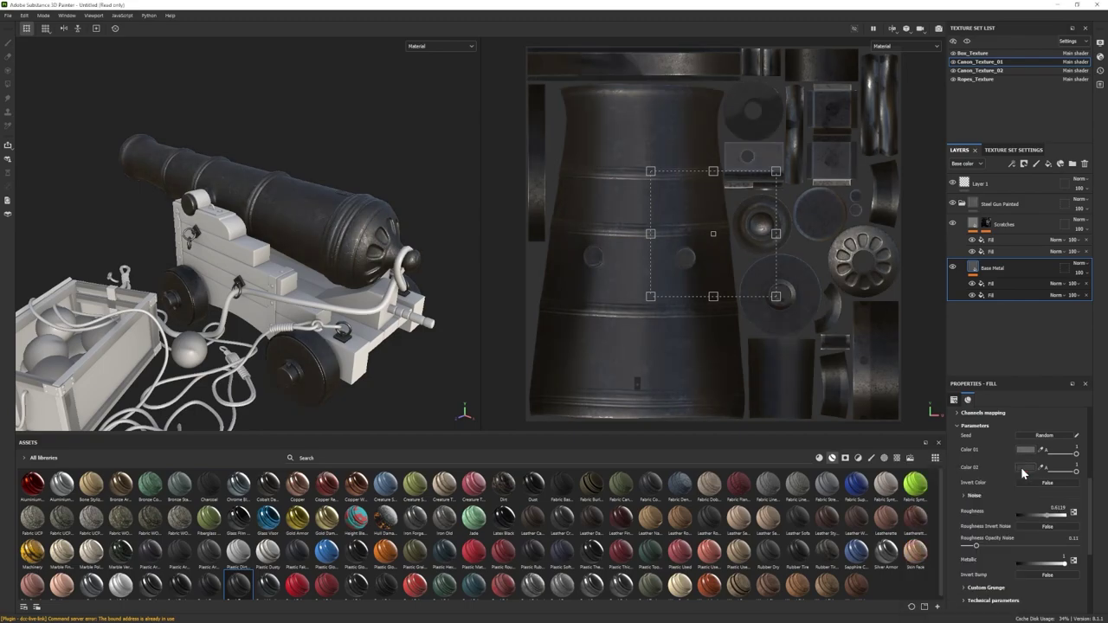
{"action": "left_click", "coordinate": [1022, 469]}
{"action": "left_click", "coordinate": [1015, 476]}
{"action": "mouse_move", "coordinate": [269, 229]}
{"action": "left_mouse_down", "text": "alt"}
{"action": "mouse_move", "coordinate": [407, 227]}
{"action": "mouse_move", "coordinate": [248, 213]}
{"action": "mouse_move", "coordinate": [272, 231]}
{"action": "left_mouse_up", "text": "alt"}
Step: Add a black mask to Steel Gun Painted, reveal it on the cannon barrel by mesh fill, and isolate the Canon_Texture_01 set
{"action": "left_click", "coordinate": [963, 204]}
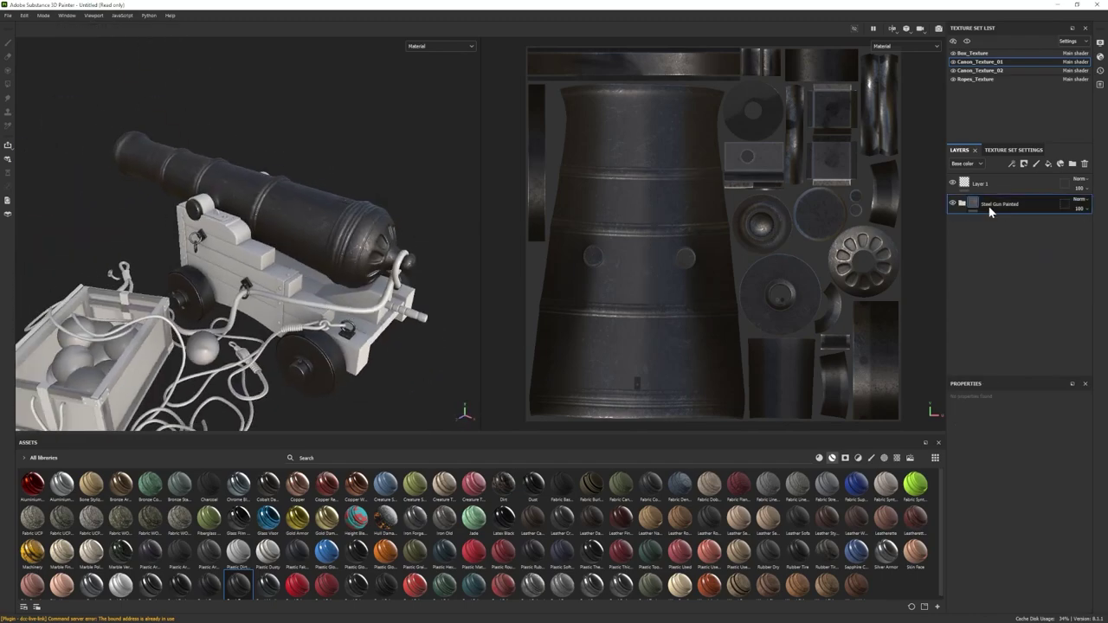
{"action": "right_click", "coordinate": [990, 212]}
{"action": "left_click", "coordinate": [1009, 227]}
{"action": "left_click", "coordinate": [8, 84]}
{"action": "left_click", "coordinate": [1006, 400]}
{"action": "left_click", "coordinate": [341, 223]}
{"action": "mouse_move", "coordinate": [341, 223]}
{"action": "left_mouse_down", "text": "alt"}
{"action": "mouse_move", "coordinate": [344, 208]}
{"action": "mouse_move", "coordinate": [265, 253]}
{"action": "mouse_move", "coordinate": [276, 213]}
{"action": "mouse_move", "coordinate": [304, 225]}
{"action": "left_mouse_up", "text": "alt"}
{"action": "left_click", "coordinate": [8, 42]}
{"action": "scroll", "coordinate": [292, 228], "scroll_direction": "down", "scroll_amount": 2}
{"action": "scroll", "coordinate": [270, 235], "scroll_direction": "up", "scroll_amount": 2}
{"action": "left_click", "coordinate": [967, 41]}
Step: Try the Iron Forged Old smart material beneath Steel Gun Painted, toggle its Dirt layer, and hide the whole material
{"action": "mouse_move", "coordinate": [416, 524]}
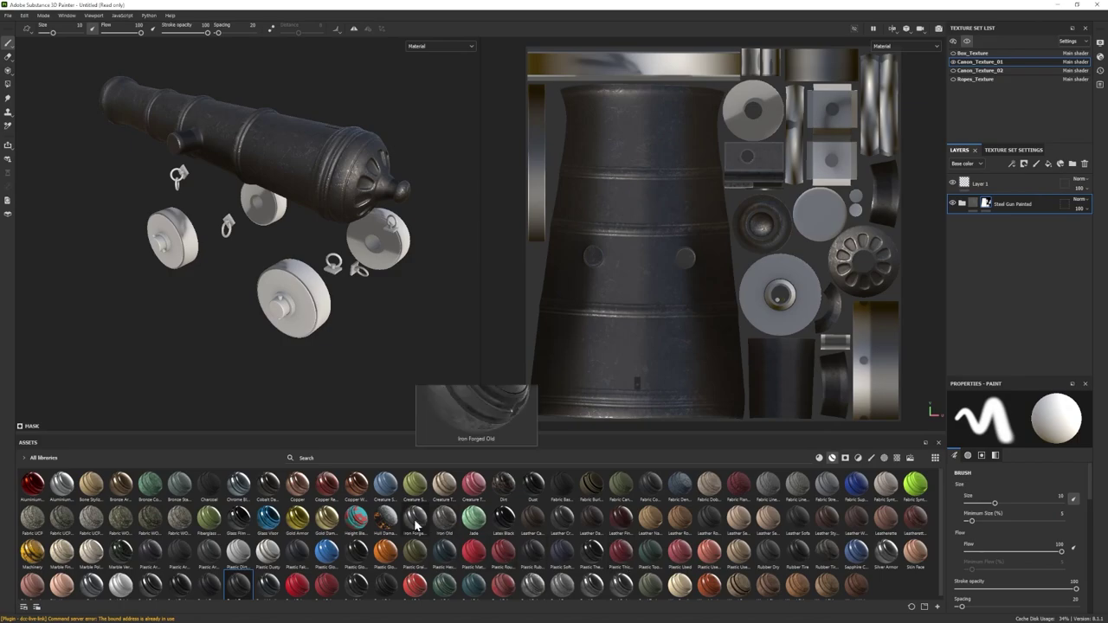
{"action": "left_click_drag", "start_coordinate": [415, 525], "coordinate": [980, 277]}
{"action": "left_click_drag", "start_coordinate": [309, 316], "coordinate": [302, 326], "text": "alt"}
{"action": "left_click", "coordinate": [962, 225]}
{"action": "left_click", "coordinate": [953, 318]}
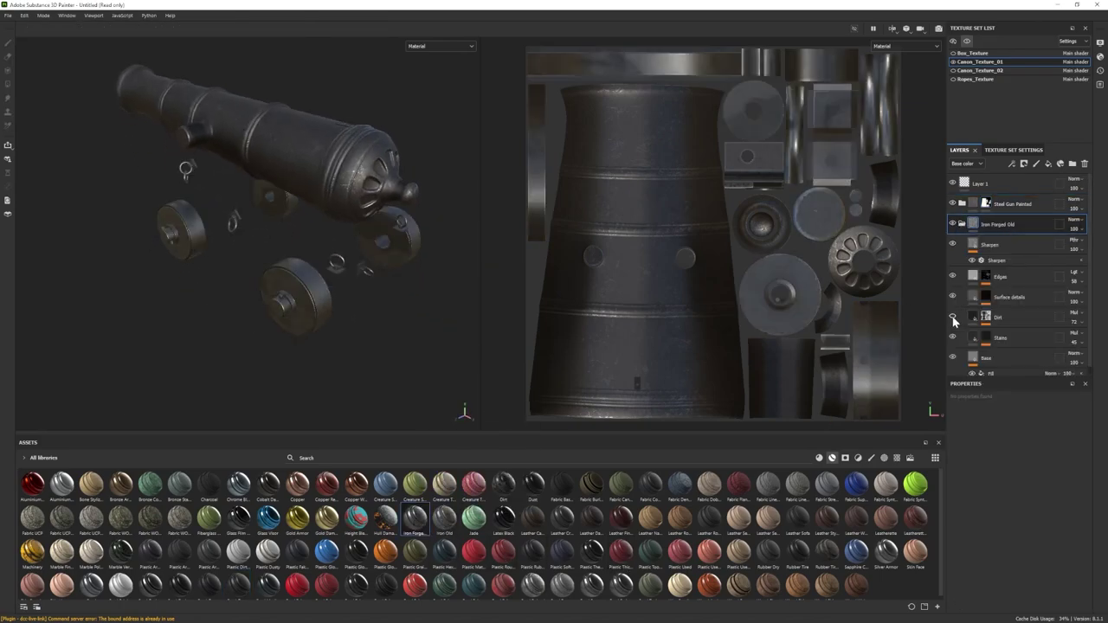
{"action": "left_click", "coordinate": [954, 317]}
{"action": "left_click", "coordinate": [962, 225]}
{"action": "left_click", "coordinate": [953, 224]}
Step: Add the Iron Old smart material at the bottom of the layer stack and delete Iron Forged Old
{"action": "left_click_drag", "start_coordinate": [444, 520], "coordinate": [1013, 256]}
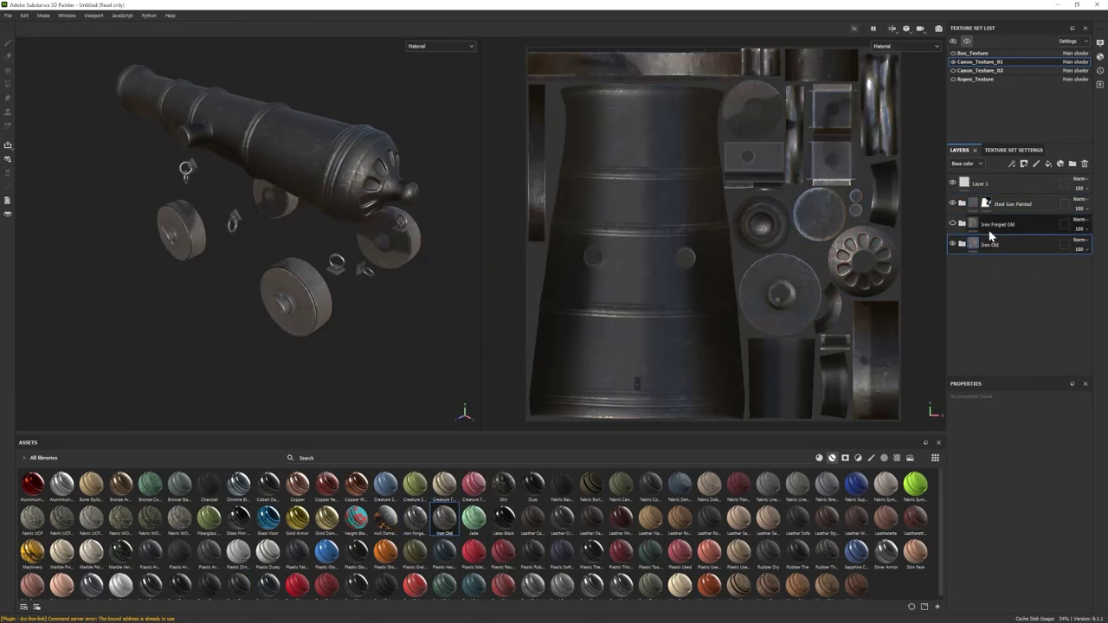
{"action": "right_click", "coordinate": [984, 241]}
{"action": "left_click", "coordinate": [961, 318]}
{"action": "left_click", "coordinate": [981, 229]}
{"action": "key", "text": "Delete"}
Step: Add a black mask to Iron Old and reveal it on the UV island around the front wheel's hub
{"action": "right_click", "coordinate": [979, 228]}
{"action": "left_click", "coordinate": [1010, 16]}
{"action": "left_click", "coordinate": [8, 84]}
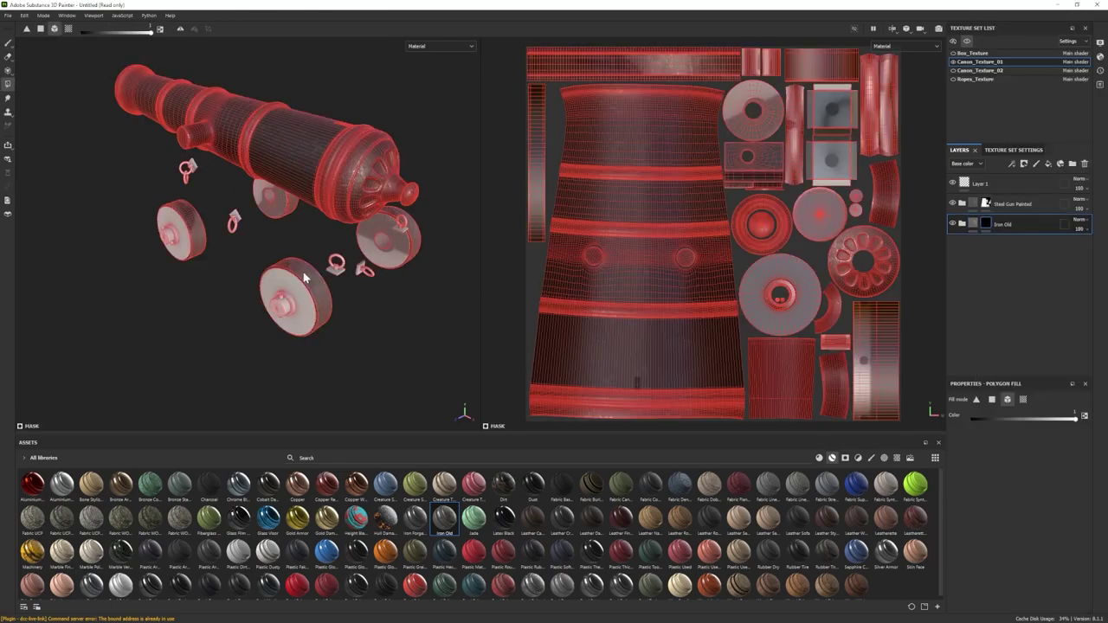
{"action": "left_click_drag", "start_coordinate": [303, 272], "coordinate": [307, 264], "text": "alt"}
{"action": "scroll", "coordinate": [306, 265], "scroll_direction": "up", "scroll_amount": 3}
{"action": "left_click", "coordinate": [1023, 400]}
{"action": "left_click", "coordinate": [307, 260]}
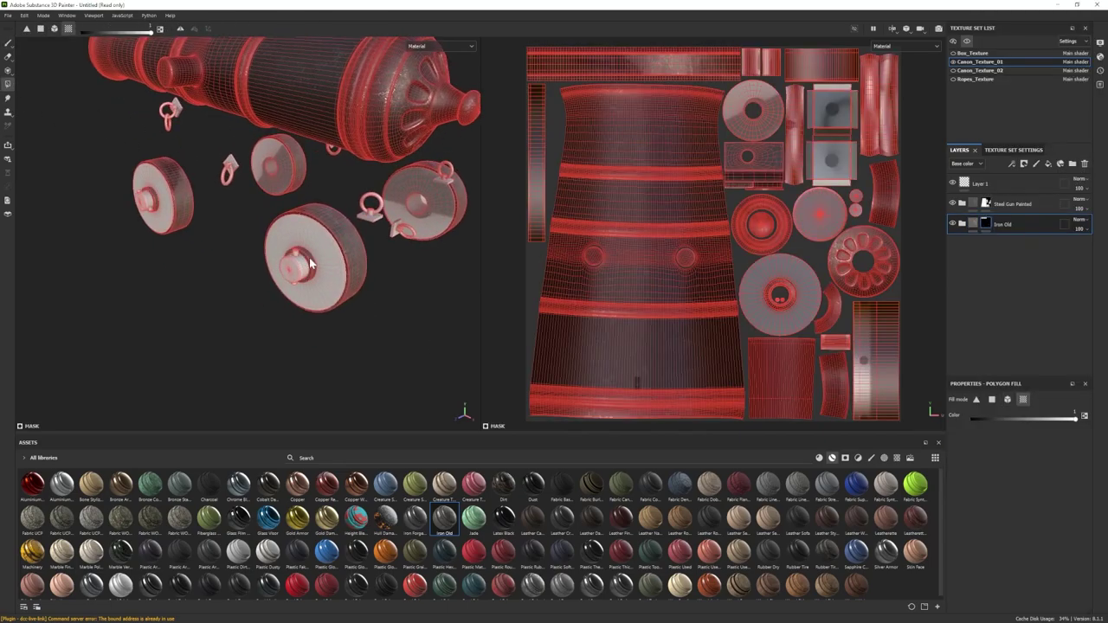
Step: Reveal Iron Old on the wheels' hub pieces with mesh fill and return to the Paint tool
{"action": "left_click", "coordinate": [1006, 400]}
{"action": "left_click", "coordinate": [292, 264]}
{"action": "left_click_drag", "start_coordinate": [347, 261], "coordinate": [343, 251], "text": "alt"}
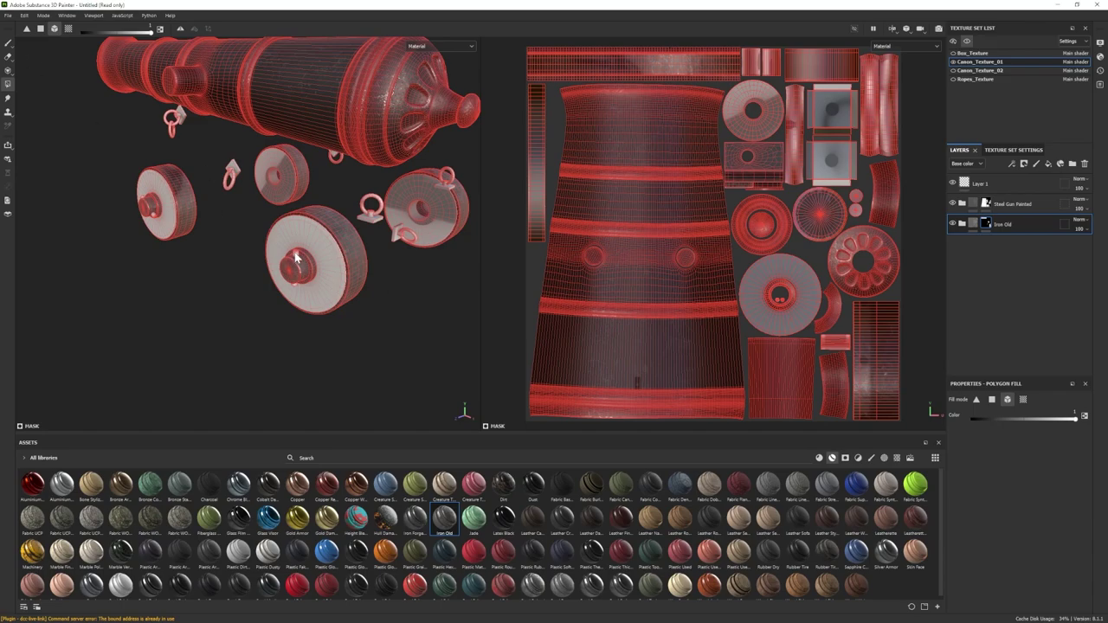
{"action": "left_click", "coordinate": [296, 257]}
{"action": "left_click", "coordinate": [8, 43]}
{"action": "scroll", "coordinate": [357, 279], "scroll_direction": "down", "scroll_amount": 3}
{"action": "mouse_move", "coordinate": [356, 279]}
{"action": "middle_mouse_down", "text": "alt"}
{"action": "mouse_move", "coordinate": [383, 284]}
{"action": "mouse_move", "coordinate": [380, 315]}
{"action": "mouse_move", "coordinate": [356, 275]}
{"action": "middle_mouse_up", "text": "alt"}
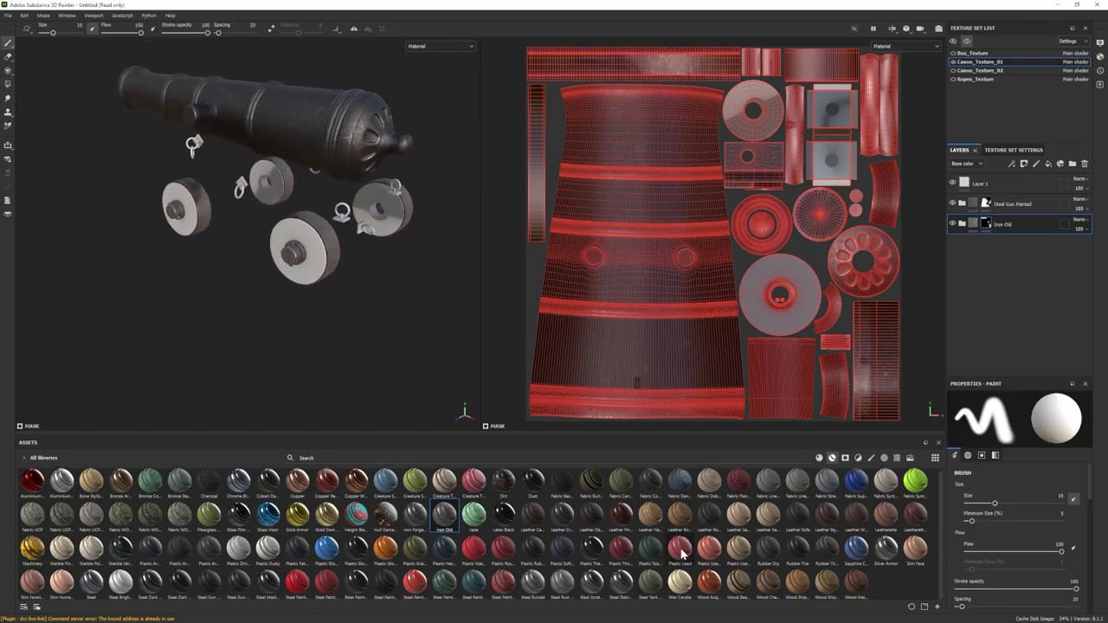
Step: Try Wood Beech Veined at the bottom of the stack, replace it with Wood Ship Hull Old, and expand that group
{"action": "left_click_drag", "start_coordinate": [737, 585], "coordinate": [998, 321]}
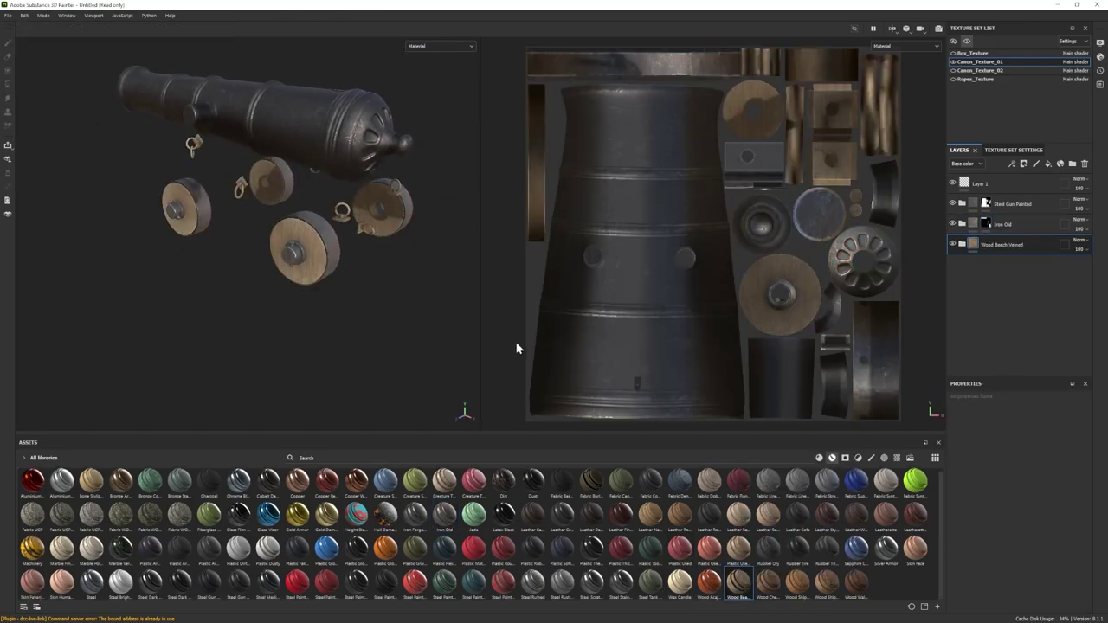
{"action": "key", "text": "Delete"}
{"action": "left_click_drag", "start_coordinate": [827, 585], "coordinate": [995, 284]}
{"action": "left_click", "coordinate": [962, 245]}
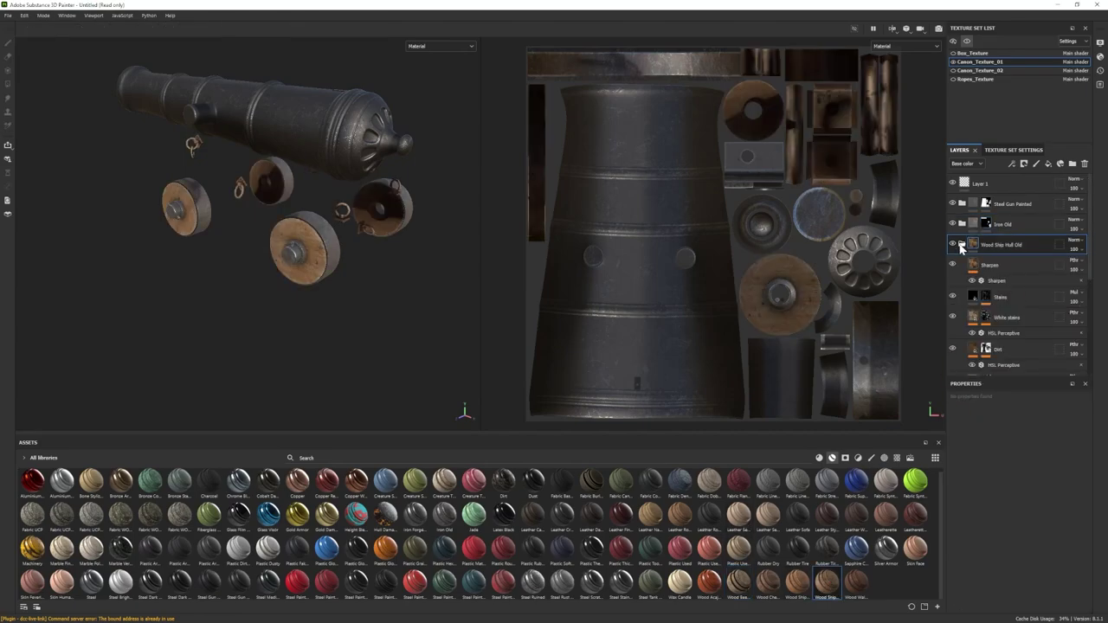
Step: In the Gradient filter of Wood Ship Hull Old's Base layer, set Color 2 to darker brown and Color 1 to greyish brown 8D745A
{"action": "scroll", "coordinate": [993, 336], "scroll_direction": "down", "scroll_amount": 5}
{"action": "left_click", "coordinate": [977, 356]}
{"action": "scroll", "coordinate": [992, 547], "scroll_direction": "down", "scroll_amount": 10}
{"action": "scroll", "coordinate": [993, 549], "scroll_direction": "up", "scroll_amount": 5}
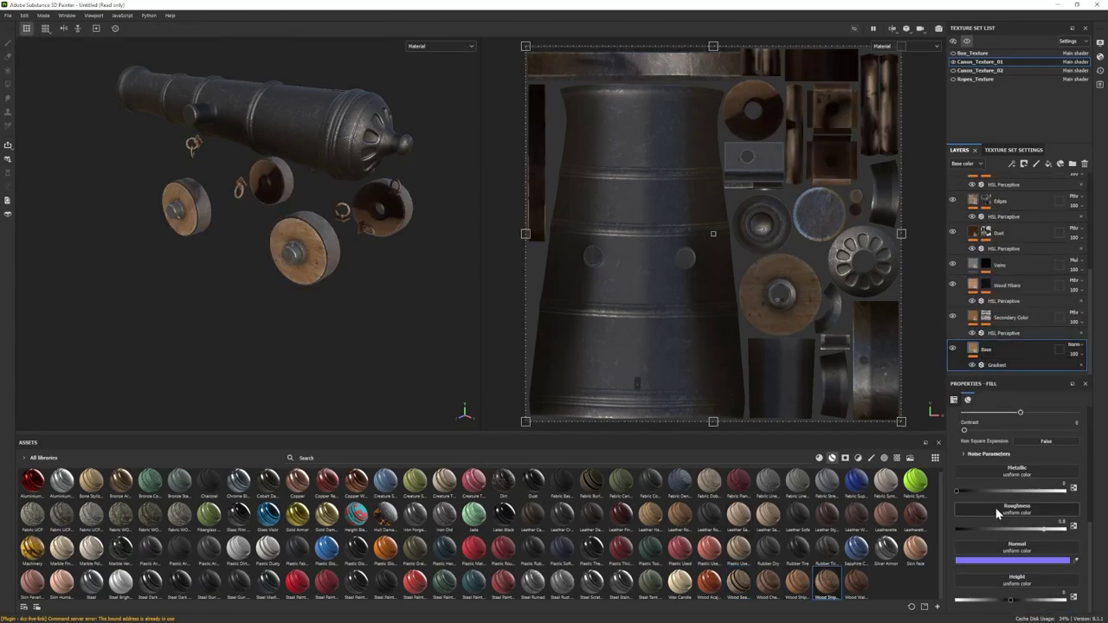
{"action": "left_click", "coordinate": [1039, 555]}
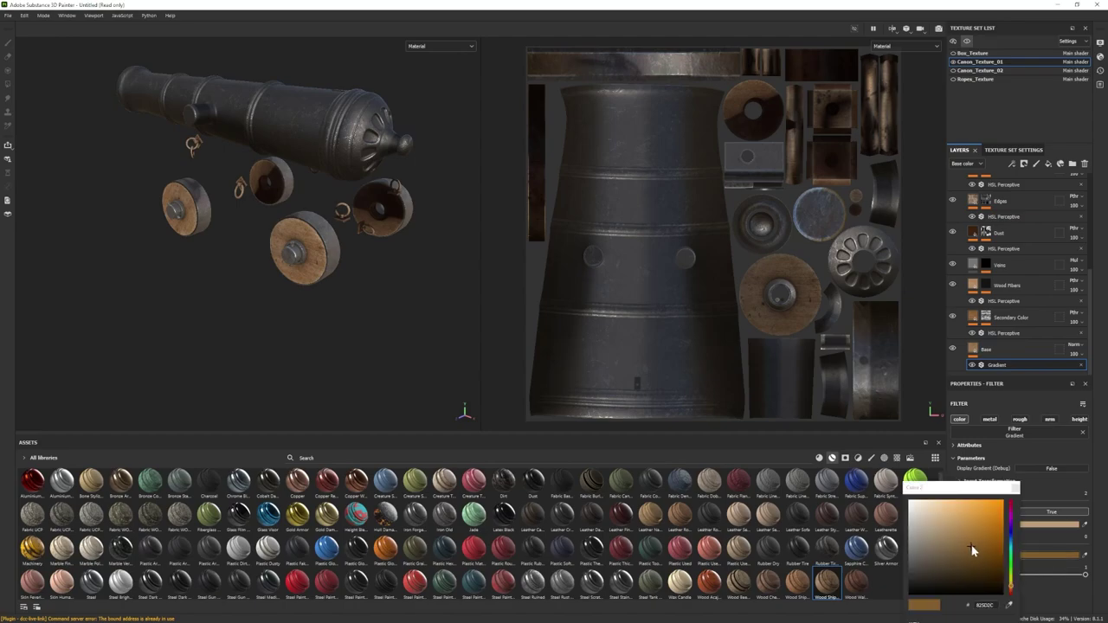
{"action": "left_click_drag", "start_coordinate": [970, 571], "coordinate": [964, 571]}
{"action": "left_click_drag", "start_coordinate": [243, 291], "coordinate": [195, 251], "text": "alt"}
{"action": "scroll", "coordinate": [196, 251], "scroll_direction": "down", "scroll_amount": 3}
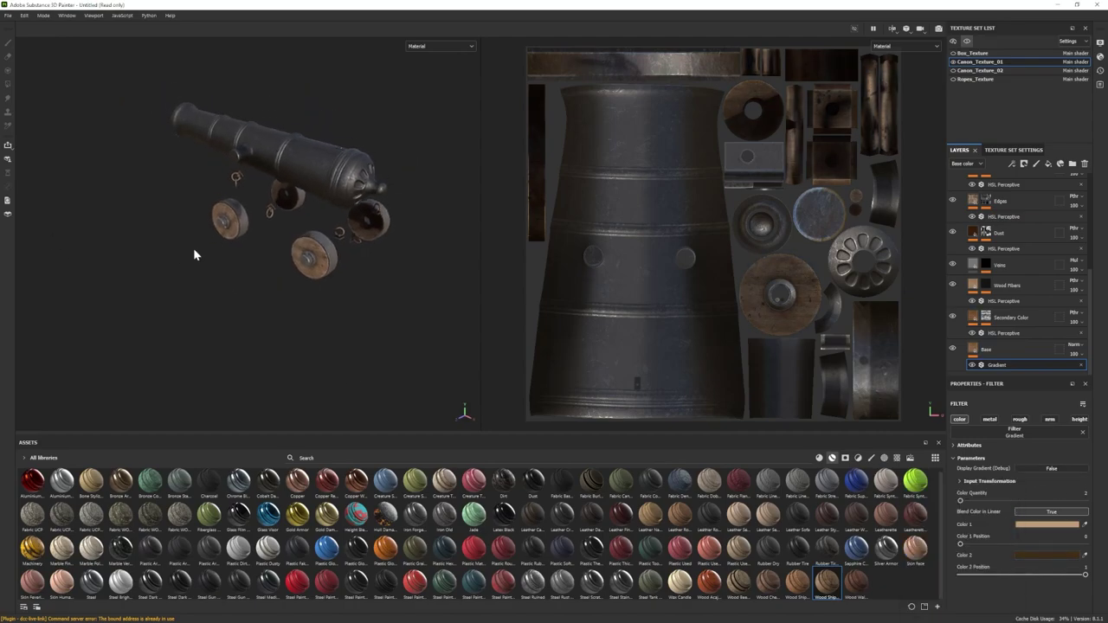
{"action": "scroll", "coordinate": [195, 251], "scroll_direction": "up", "scroll_amount": 2}
{"action": "left_click", "coordinate": [1028, 526]}
{"action": "left_click_drag", "start_coordinate": [940, 532], "coordinate": [942, 552]}
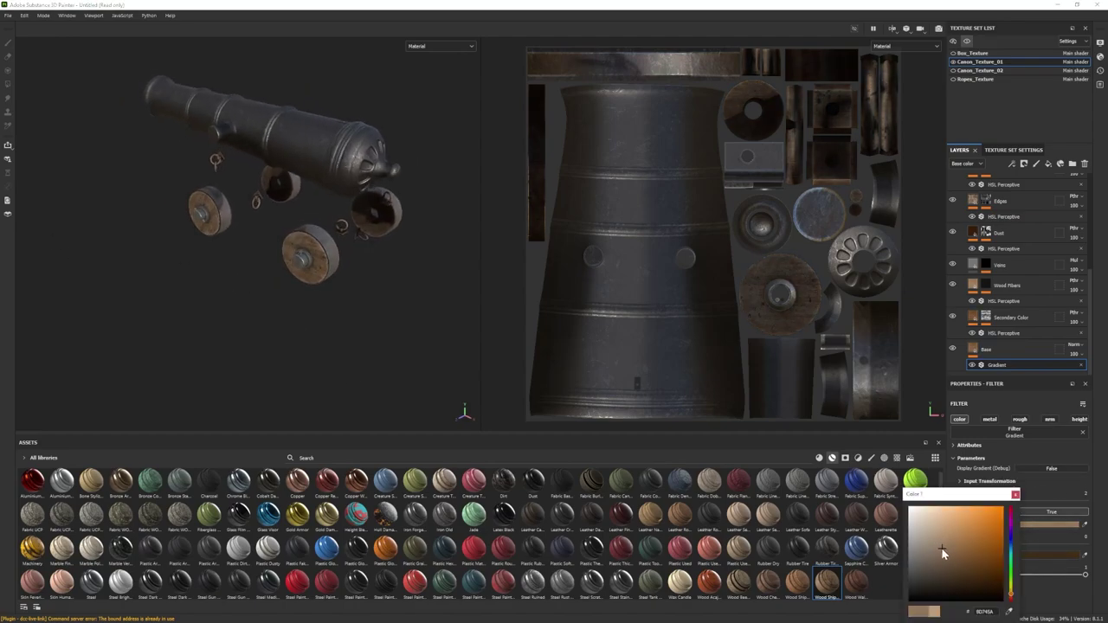
{"action": "left_click", "coordinate": [1014, 494]}
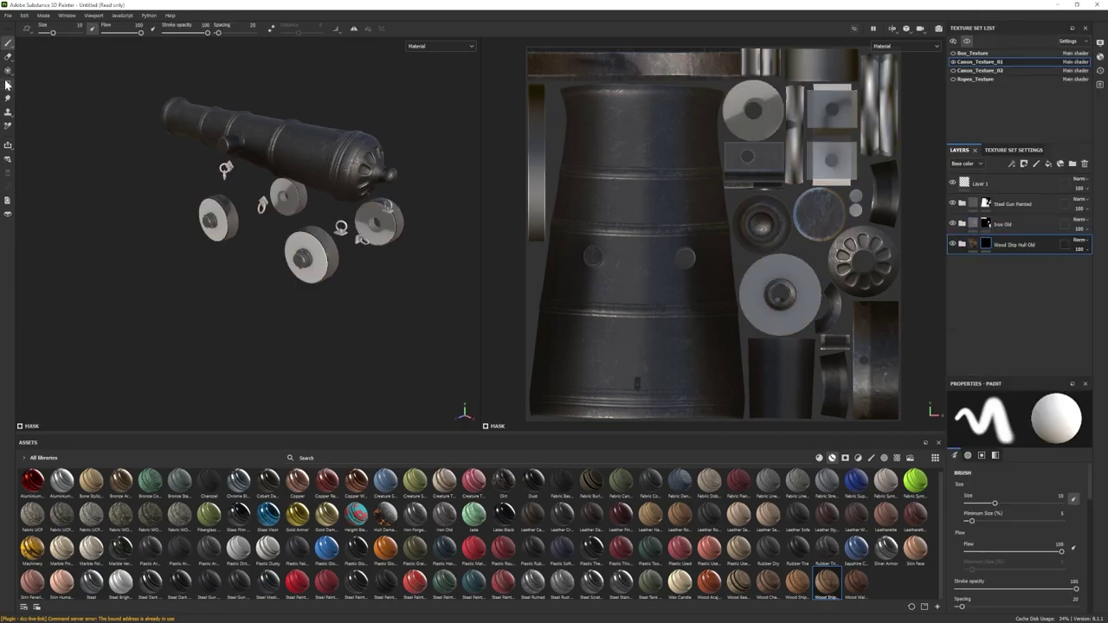
Step: Reveal Wood Ship Hull Old on the cannon wheels by filling their meshes in its black mask
{"action": "left_click", "coordinate": [7, 85]}
{"action": "left_click", "coordinate": [319, 255]}
{"action": "left_click", "coordinate": [8, 43]}
{"action": "scroll", "coordinate": [332, 310], "scroll_direction": "up", "scroll_amount": 2}
{"action": "mouse_move", "coordinate": [332, 310]}
{"action": "left_mouse_down", "text": "alt"}
{"action": "mouse_move", "coordinate": [284, 309]}
{"action": "mouse_move", "coordinate": [346, 341]}
{"action": "left_mouse_up", "text": "alt"}
Step: Add the Steel Ruined smart material at the bottom with a black mask and reveal it on the metal rings
{"action": "left_click_drag", "start_coordinate": [533, 585], "coordinate": [1007, 284]}
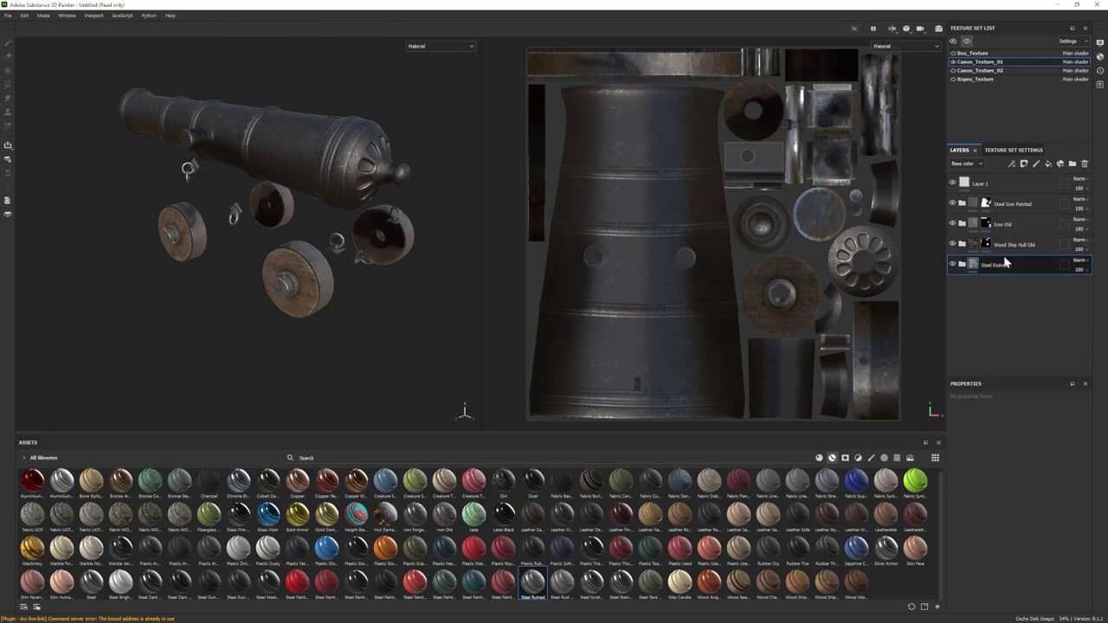
{"action": "right_click", "coordinate": [1005, 264]}
{"action": "left_click", "coordinate": [1009, 16]}
{"action": "left_click", "coordinate": [7, 84]}
{"action": "mouse_move", "coordinate": [265, 263]}
{"action": "left_mouse_down", "text": "alt"}
{"action": "mouse_move", "coordinate": [280, 272]}
{"action": "mouse_move", "coordinate": [234, 247]}
{"action": "mouse_move", "coordinate": [320, 251]}
{"action": "mouse_move", "coordinate": [325, 234]}
{"action": "mouse_move", "coordinate": [290, 232]}
{"action": "left_mouse_up", "text": "alt"}
{"action": "scroll", "coordinate": [280, 272], "scroll_direction": "up", "scroll_amount": 2}
{"action": "left_click", "coordinate": [358, 245]}
{"action": "left_click", "coordinate": [8, 44]}
Step: Show and select the Canon_Texture_02 set, and apply the Wood Chest Stylized smart material to the carriage frame
{"action": "scroll", "coordinate": [321, 251], "scroll_direction": "down", "scroll_amount": 3}
{"action": "left_click", "coordinate": [953, 71]}
{"action": "scroll", "coordinate": [295, 247], "scroll_direction": "up", "scroll_amount": 3}
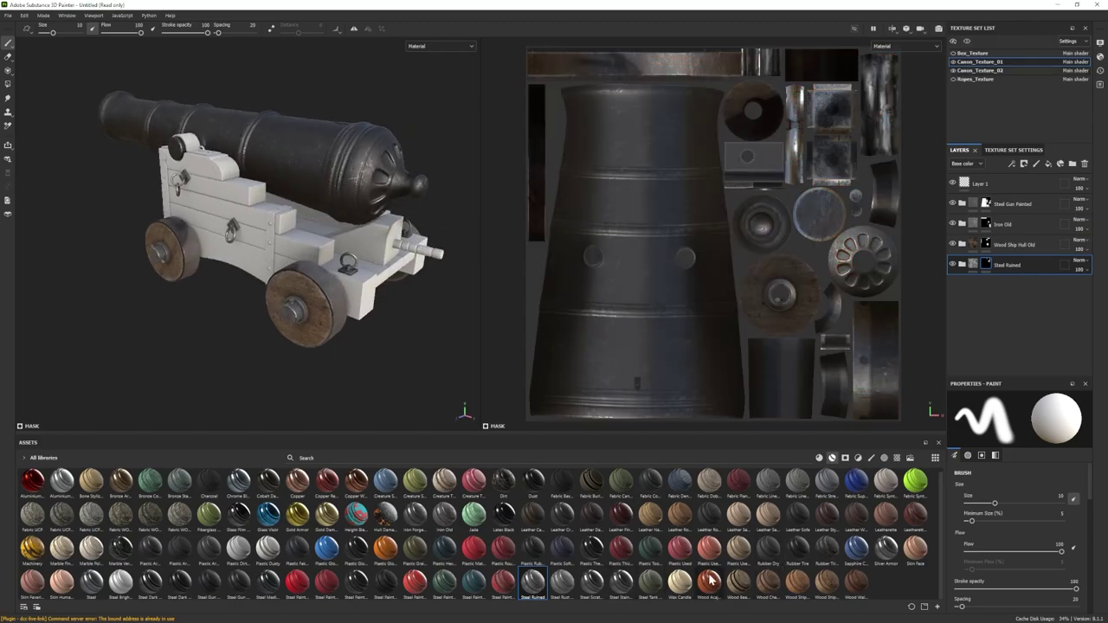
{"action": "left_click", "coordinate": [979, 71]}
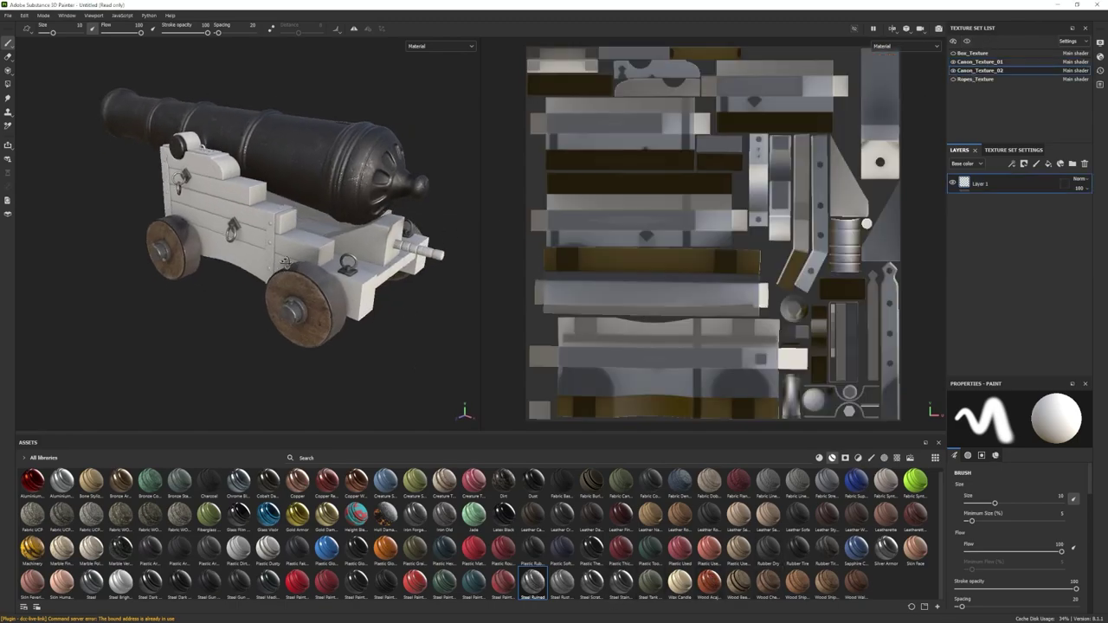
{"action": "left_click_drag", "start_coordinate": [275, 257], "coordinate": [280, 269], "text": "alt"}
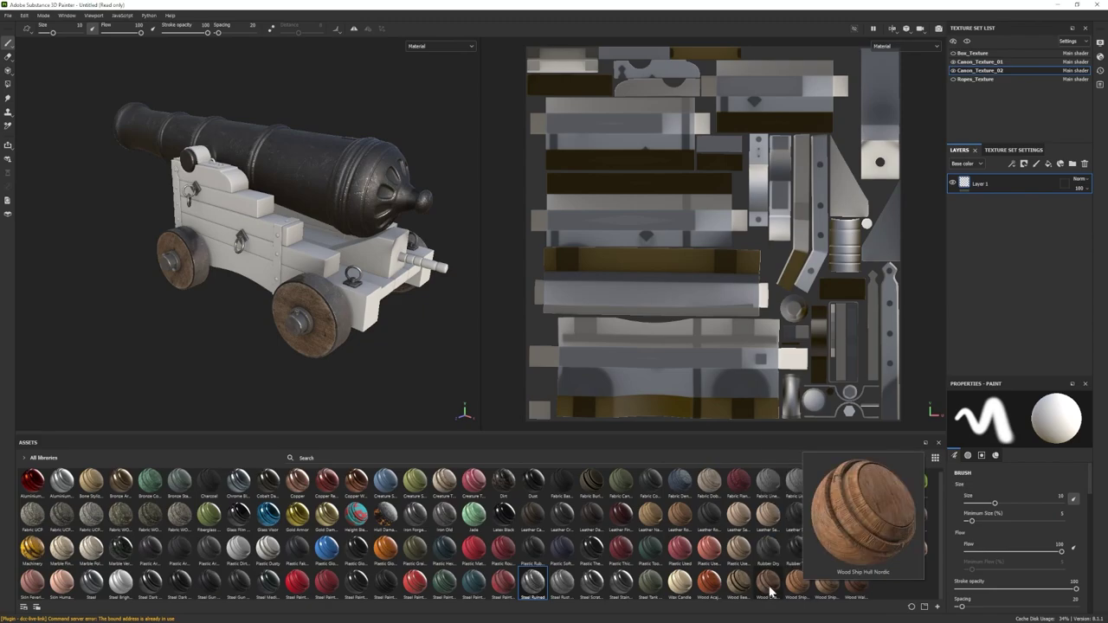
{"action": "left_click_drag", "start_coordinate": [768, 589], "coordinate": [177, 275]}
{"action": "scroll", "coordinate": [383, 277], "scroll_direction": "down", "scroll_amount": 2}
{"action": "scroll", "coordinate": [179, 276], "scroll_direction": "up", "scroll_amount": 1}
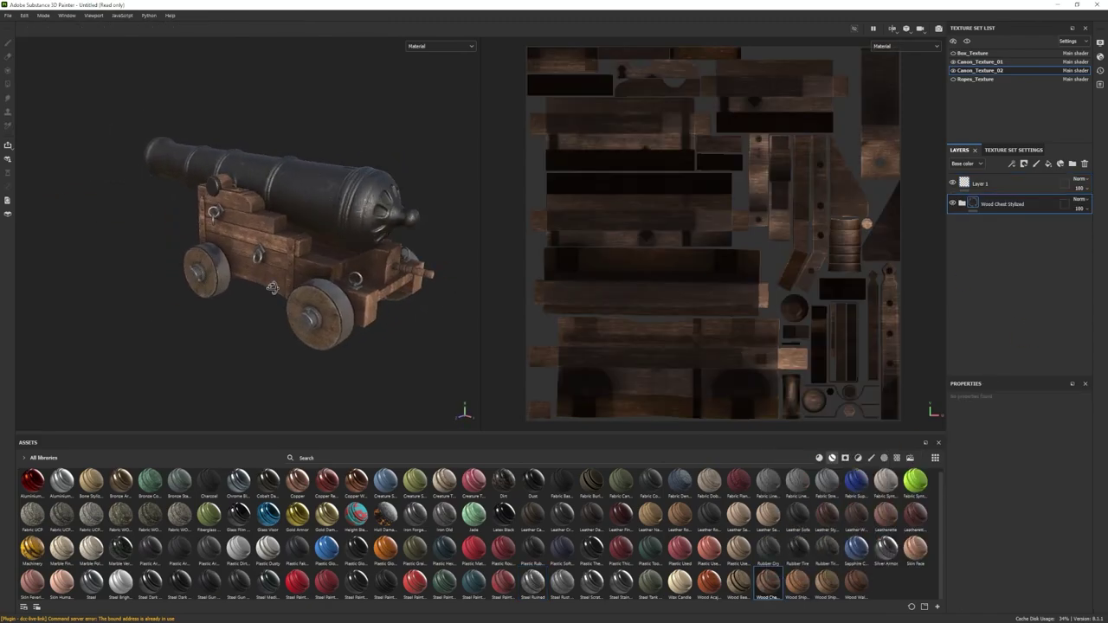
Step: Add a black mask to Wood Chest Stylized and fill the wooden planks of the carriage frame in it
{"action": "right_click", "coordinate": [991, 205]}
{"action": "left_click", "coordinate": [1023, 221]}
{"action": "left_click", "coordinate": [231, 208]}
{"action": "left_click", "coordinate": [263, 229]}
{"action": "left_click", "coordinate": [292, 270]}
{"action": "scroll", "coordinate": [383, 338], "scroll_direction": "up", "scroll_amount": 2}
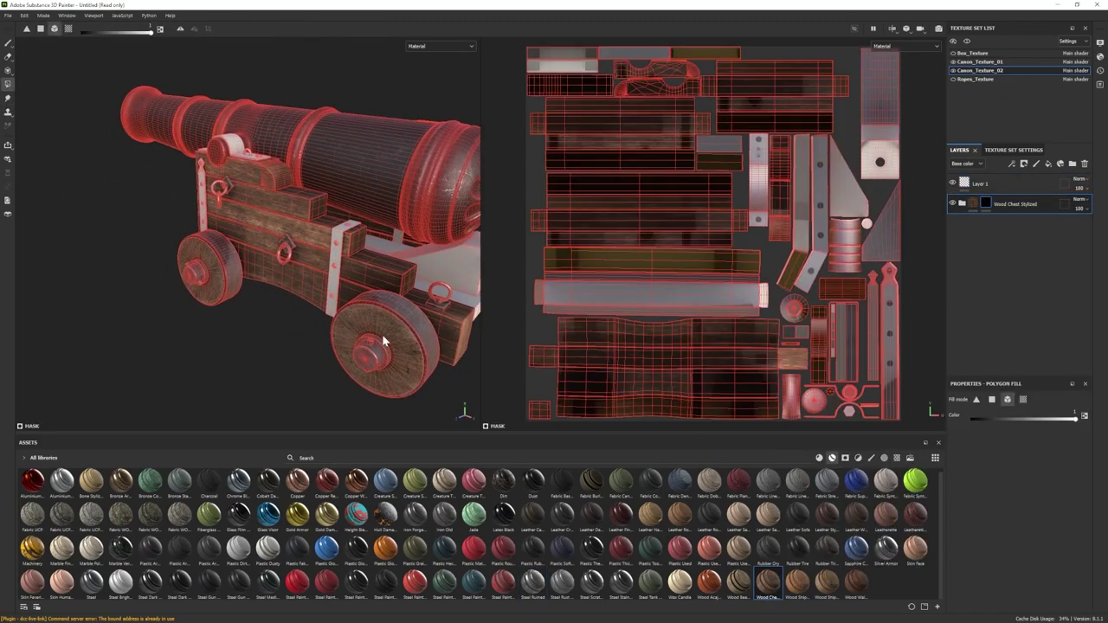
{"action": "left_click_drag", "start_coordinate": [384, 338], "coordinate": [355, 303], "text": "alt"}
{"action": "left_click", "coordinate": [368, 303]}
{"action": "key", "text": "1"}
{"action": "scroll", "coordinate": [294, 260], "scroll_direction": "down", "scroll_amount": 3}
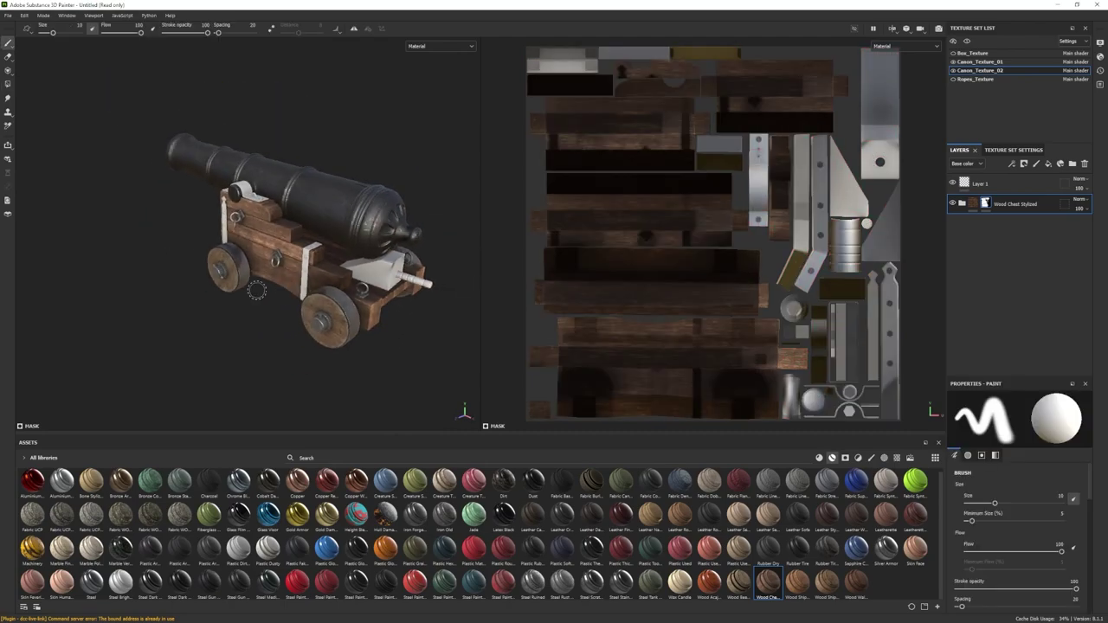
{"action": "scroll", "coordinate": [254, 289], "scroll_direction": "up", "scroll_amount": 2}
{"action": "scroll", "coordinate": [259, 289], "scroll_direction": "down", "scroll_amount": 1}
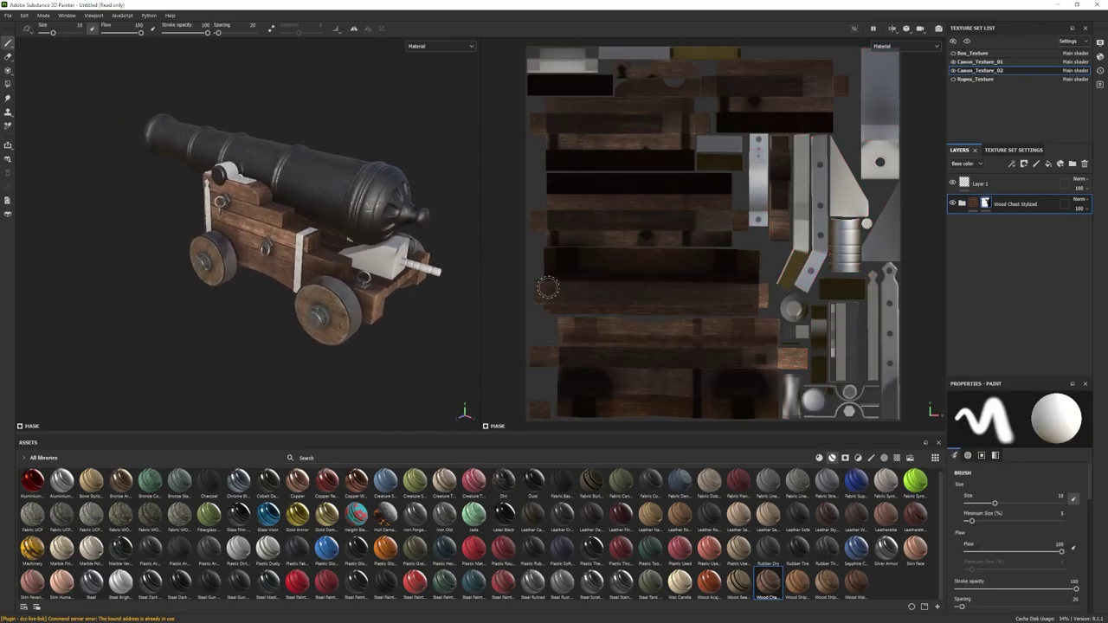
Step: In the Canon_Texture_01 set, retune the wheel wood Base layer's Gradient filter with brown for Color 1 and dark brown for Color 2
{"action": "right_click", "coordinate": [310, 308], "text": "ctrl+alt"}
{"action": "left_click", "coordinate": [963, 245]}
{"action": "scroll", "coordinate": [1010, 303], "scroll_direction": "down", "scroll_amount": 4}
{"action": "left_click", "coordinate": [1000, 346]}
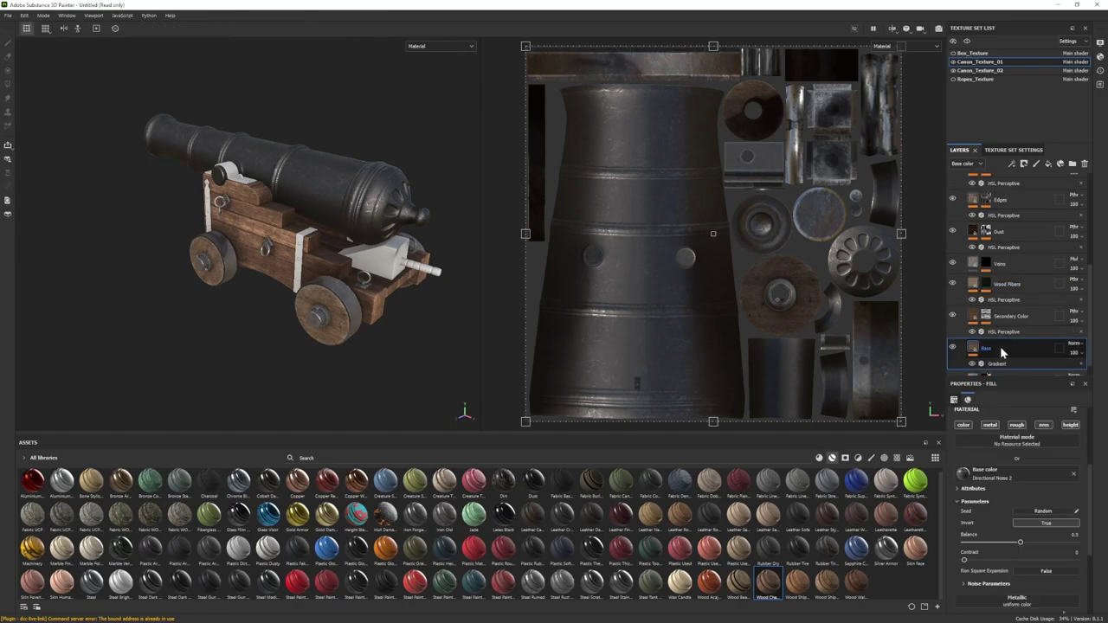
{"action": "left_click", "coordinate": [953, 200]}
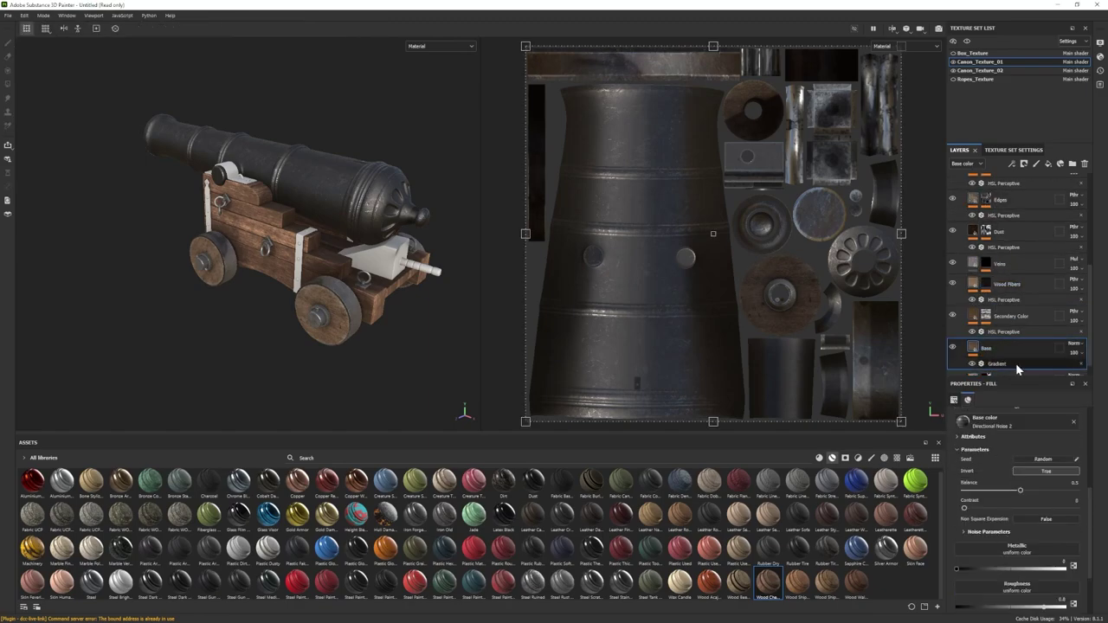
{"action": "left_click", "coordinate": [1014, 364]}
{"action": "left_click", "coordinate": [1035, 524]}
{"action": "left_click_drag", "start_coordinate": [941, 564], "coordinate": [948, 559]}
{"action": "left_click", "coordinate": [1034, 555]}
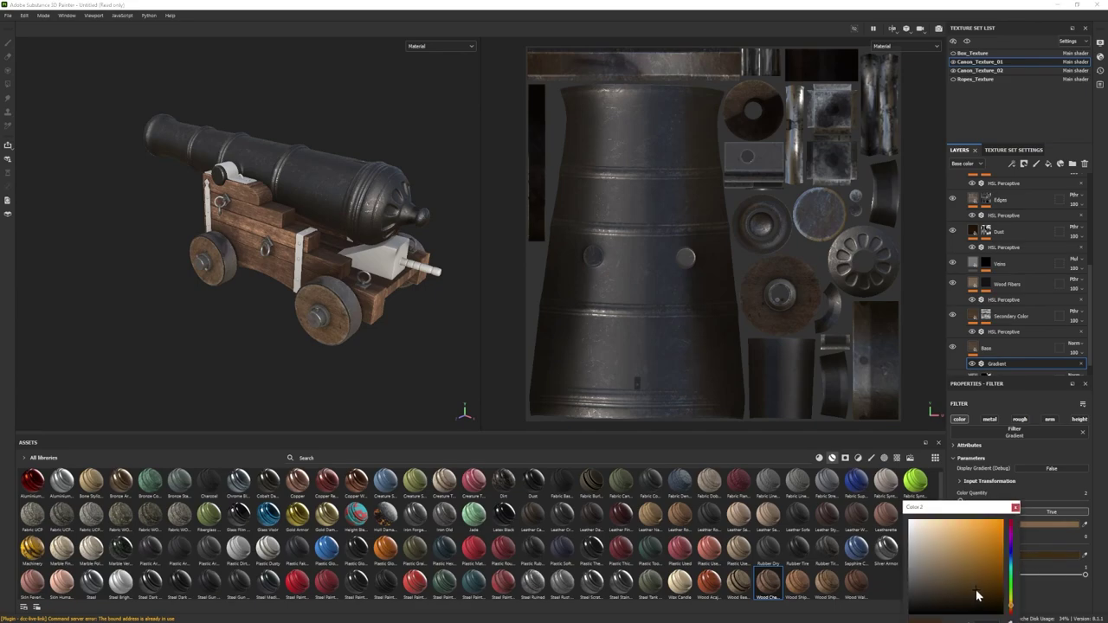
{"action": "left_click", "coordinate": [1015, 507]}
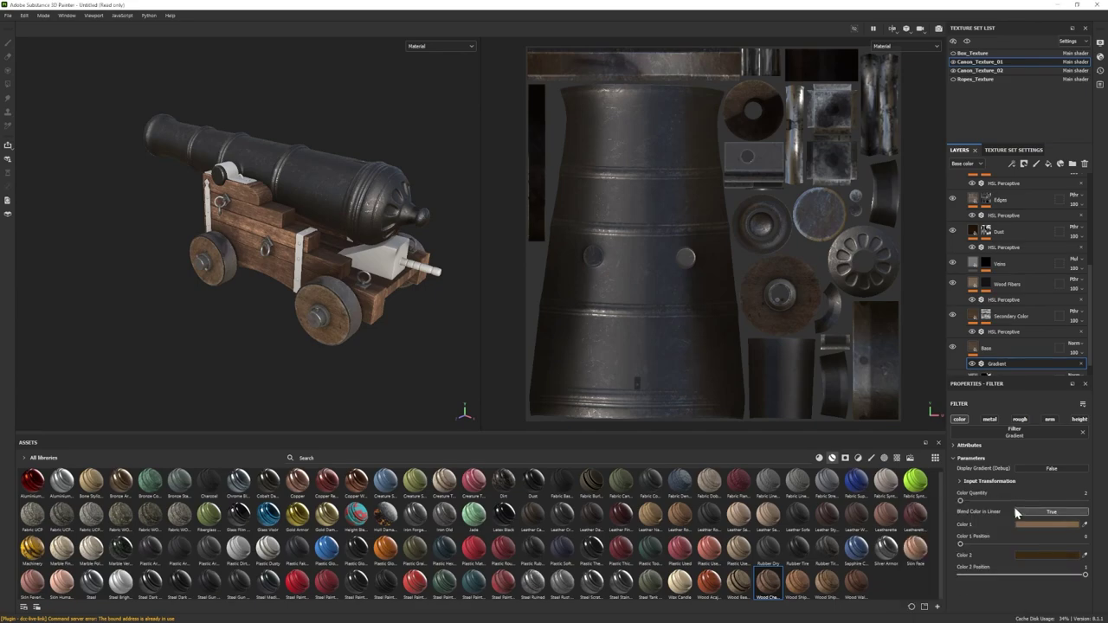
Step: Lower the roughness of the wheel wood's Base layer slightly
{"action": "left_click", "coordinate": [1011, 349]}
{"action": "scroll", "coordinate": [1022, 562], "scroll_direction": "down", "scroll_amount": 1}
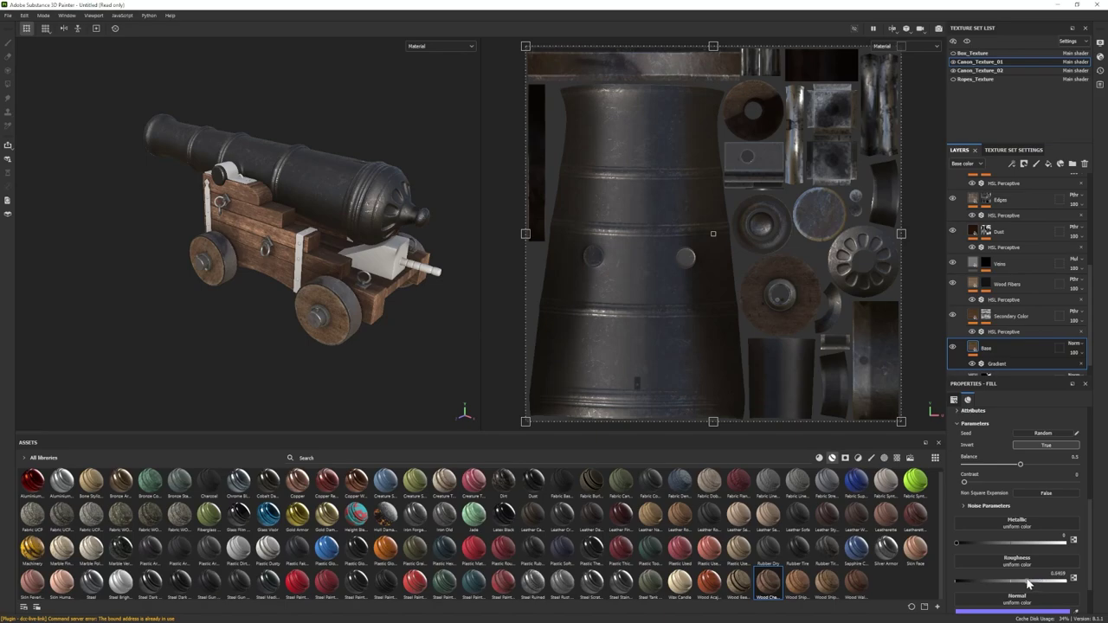
{"action": "mouse_move", "coordinate": [372, 242]}
{"action": "left_mouse_down", "text": "alt"}
{"action": "mouse_move", "coordinate": [385, 264]}
{"action": "mouse_move", "coordinate": [380, 234]}
{"action": "left_mouse_up", "text": "alt"}
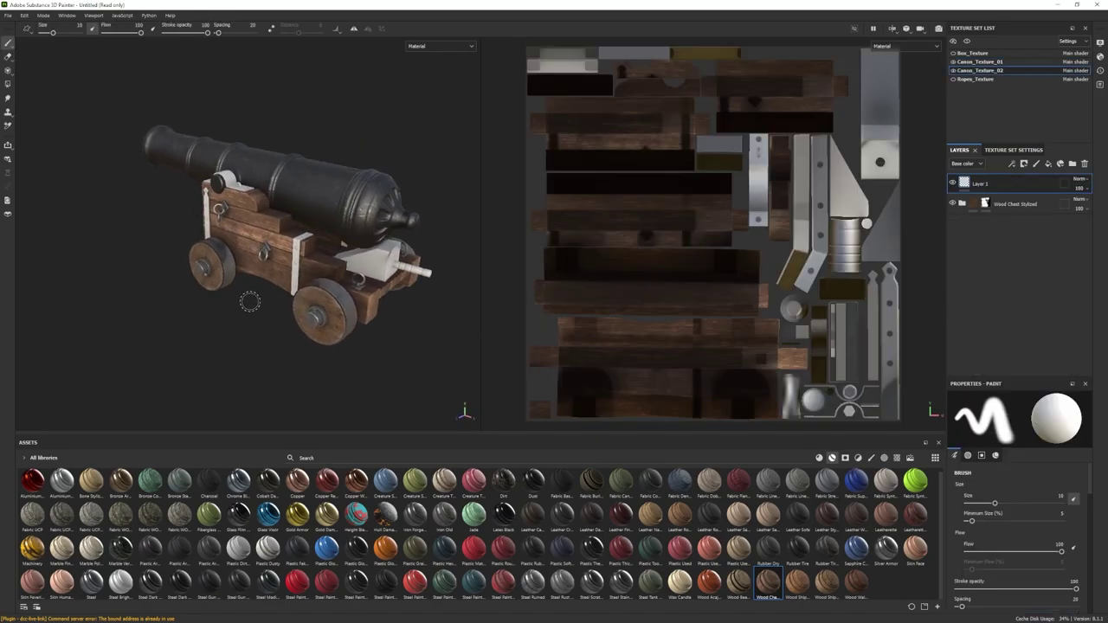
Step: Isolate the Canon_Texture_02 set and fill the remaining round pieces at the wheel positions in the Wood Chest Stylized mask
{"action": "left_click", "coordinate": [967, 41]}
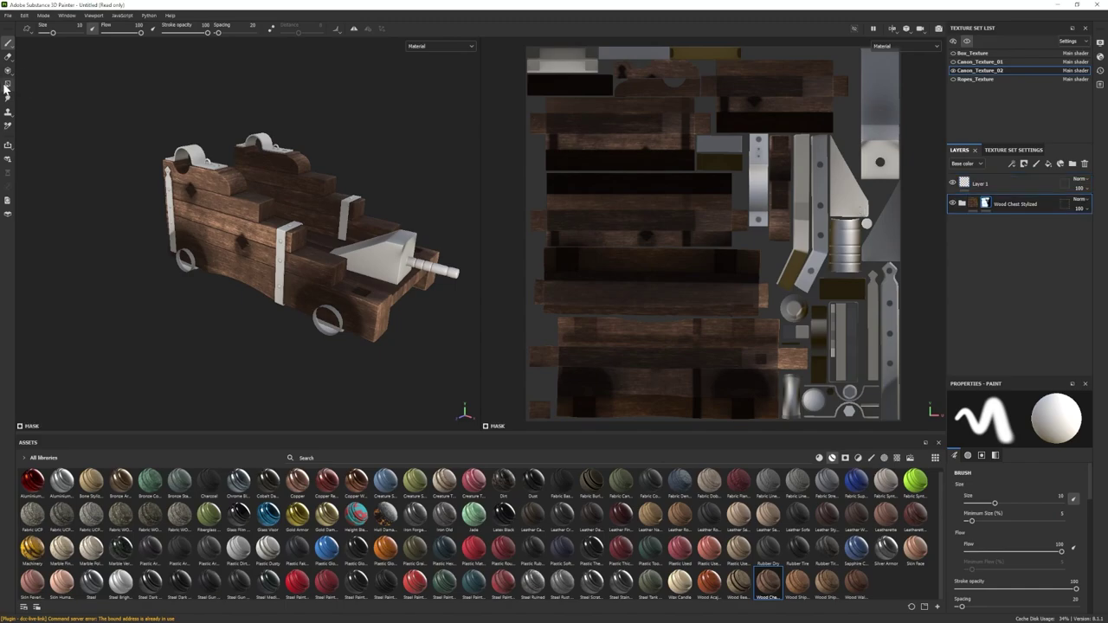
{"action": "left_click", "coordinate": [8, 85]}
{"action": "left_click", "coordinate": [329, 316]}
{"action": "left_click_drag", "start_coordinate": [329, 316], "coordinate": [322, 373], "text": "alt"}
{"action": "left_click", "coordinate": [387, 356]}
Step: Add the Steel Ruined smart material below Wood Chest Stylized and give it a black mask
{"action": "left_click_drag", "start_coordinate": [537, 587], "coordinate": [1014, 214]}
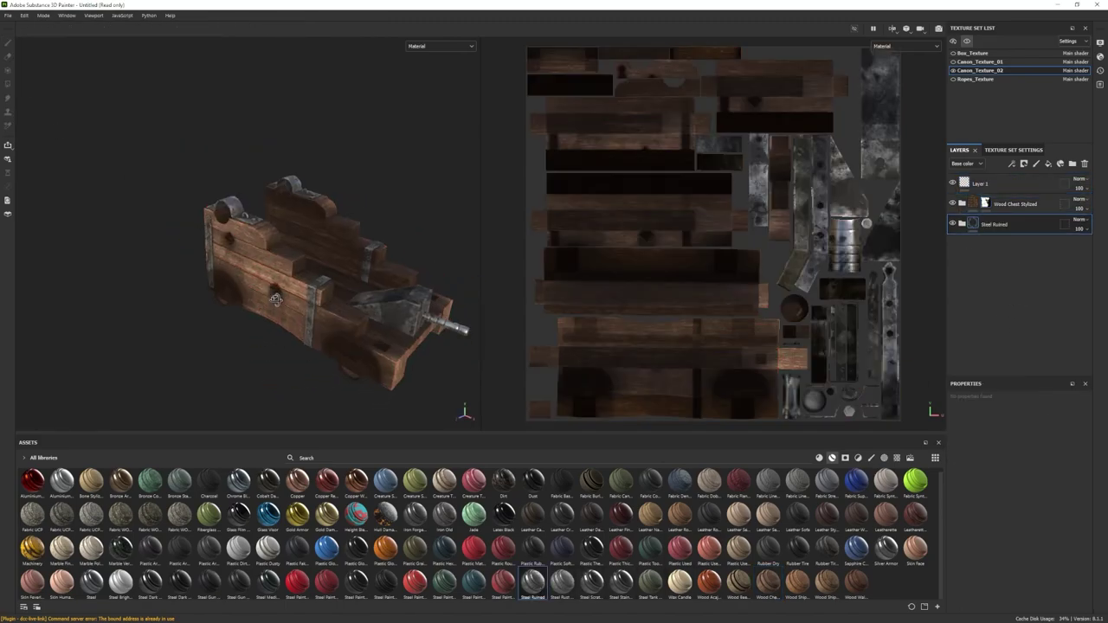
{"action": "left_click_drag", "start_coordinate": [265, 314], "coordinate": [289, 288], "text": "alt"}
{"action": "right_click", "coordinate": [1026, 220]}
{"action": "left_click", "coordinate": [1022, 246]}
Step: Reveal Steel Ruined on the carriage's metal straps, barrel brackets and bolts by filling their meshes in its mask
{"action": "left_click", "coordinate": [8, 84]}
{"action": "left_click", "coordinate": [206, 261]}
{"action": "left_click", "coordinate": [314, 300]}
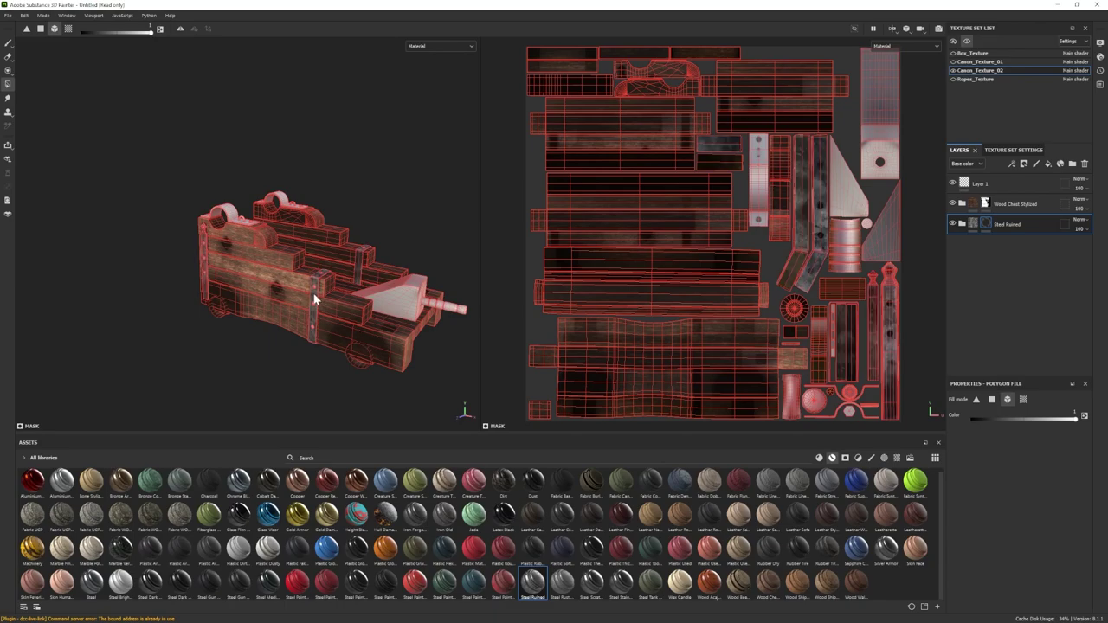
{"action": "left_click_drag", "start_coordinate": [242, 222], "coordinate": [236, 246], "text": "alt"}
{"action": "scroll", "coordinate": [236, 234], "scroll_direction": "up", "scroll_amount": 5}
{"action": "scroll", "coordinate": [186, 174], "scroll_direction": "up", "scroll_amount": 3}
{"action": "middle_click_drag", "start_coordinate": [186, 174], "coordinate": [298, 271], "text": "alt"}
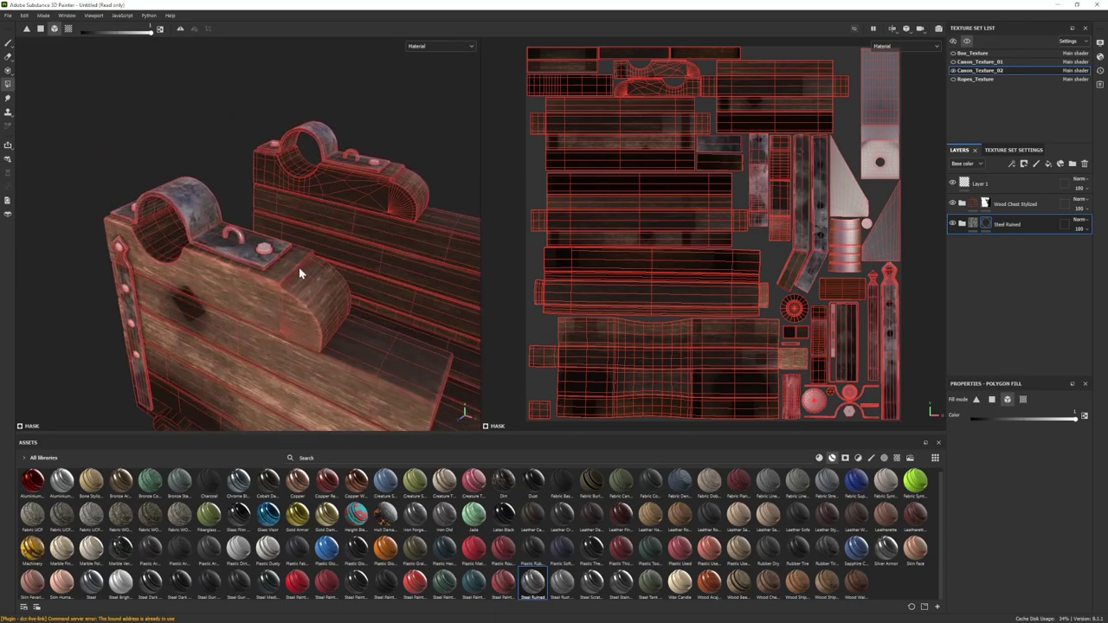
{"action": "key", "text": "1"}
{"action": "scroll", "coordinate": [240, 247], "scroll_direction": "down", "scroll_amount": 4}
{"action": "left_click_drag", "start_coordinate": [276, 363], "coordinate": [239, 338], "text": "alt"}
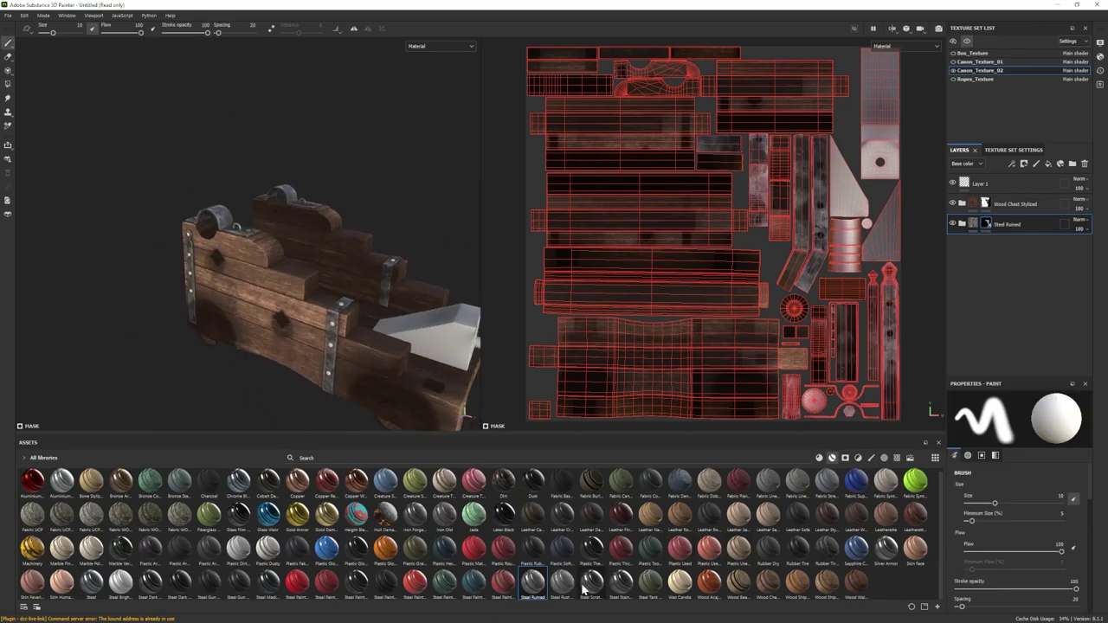
Step: Try two other steel smart materials beneath the Steel Ruined layer on the cannon carriage
{"action": "left_click_drag", "start_coordinate": [621, 585], "coordinate": [999, 282]}
{"action": "left_click_drag", "start_coordinate": [294, 271], "coordinate": [288, 235], "text": "alt"}
{"action": "key", "text": "ctrl+z"}
{"action": "left_click_drag", "start_coordinate": [592, 585], "coordinate": [987, 293]}
{"action": "left_click_drag", "start_coordinate": [324, 254], "coordinate": [263, 258], "text": "alt"}
{"action": "key", "text": "ctrl+z"}
Step: Add the Silver Armor smart material beneath Steel Ruined and give it a black mask for polygon filling
{"action": "left_click_drag", "start_coordinate": [388, 253], "coordinate": [355, 280], "text": "alt"}
{"action": "right_click", "coordinate": [1012, 246]}
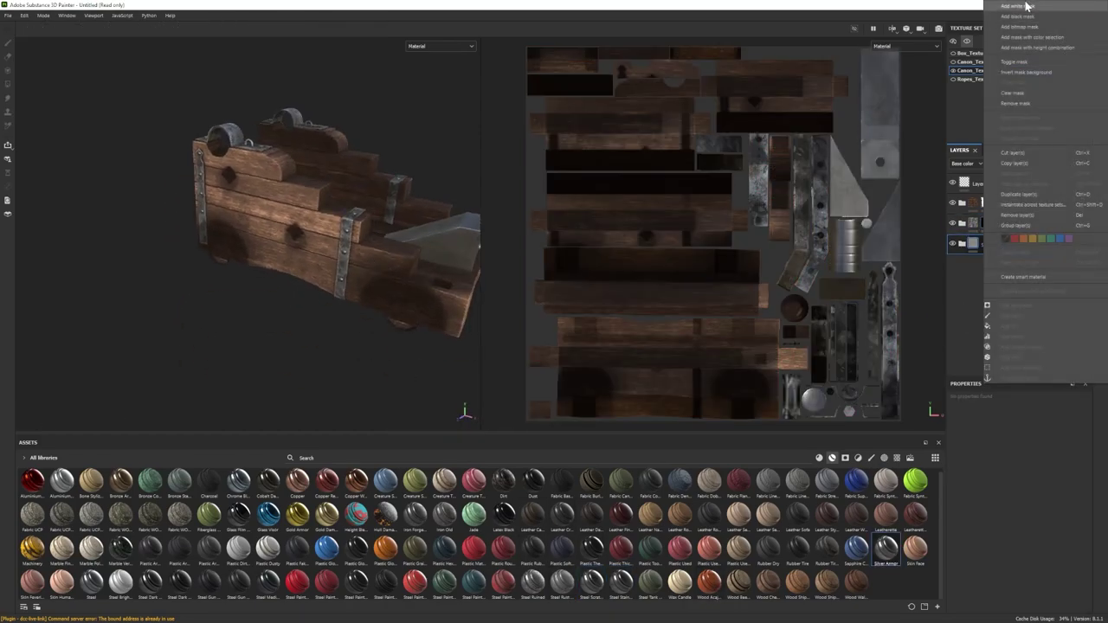
{"action": "left_click", "coordinate": [1027, 15]}
{"action": "left_click", "coordinate": [8, 85]}
{"action": "left_click", "coordinate": [7, 43]}
{"action": "scroll", "coordinate": [294, 251], "scroll_direction": "down", "scroll_amount": 3}
{"action": "scroll", "coordinate": [329, 260], "scroll_direction": "up", "scroll_amount": 1}
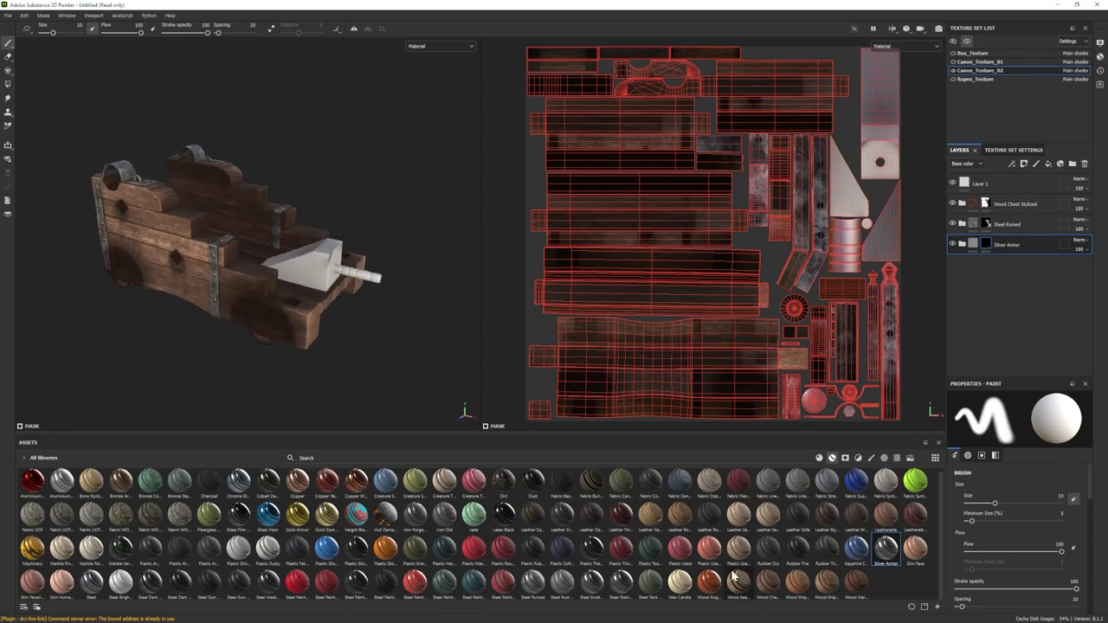
Step: Try two wood smart materials beneath Silver Armor on the carriage's untextured wedge
{"action": "left_click_drag", "start_coordinate": [744, 589], "coordinate": [992, 325]}
{"action": "scroll", "coordinate": [433, 342], "scroll_direction": "up", "scroll_amount": 1}
{"action": "key", "text": "ctrl+z"}
{"action": "left_click_drag", "start_coordinate": [764, 587], "coordinate": [992, 330]}
{"action": "key", "text": "ctrl+z"}
Step: Add the Wood Ship Hull Nordic smart material beneath Silver Armor and hide its Pattern layer
{"action": "left_click_drag", "start_coordinate": [446, 334], "coordinate": [418, 360], "text": "alt"}
{"action": "scroll", "coordinate": [415, 368], "scroll_direction": "up", "scroll_amount": 2}
{"action": "left_click", "coordinate": [962, 265]}
{"action": "scroll", "coordinate": [1007, 313], "scroll_direction": "down", "scroll_amount": 2}
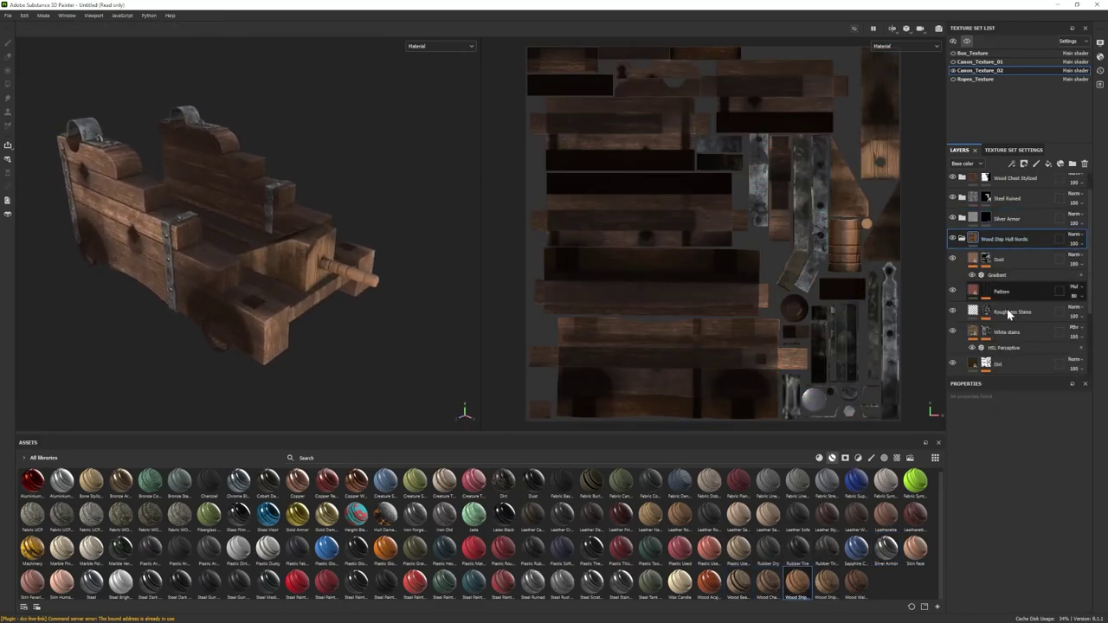
{"action": "left_click", "coordinate": [953, 305]}
{"action": "scroll", "coordinate": [967, 338], "scroll_direction": "down", "scroll_amount": 3}
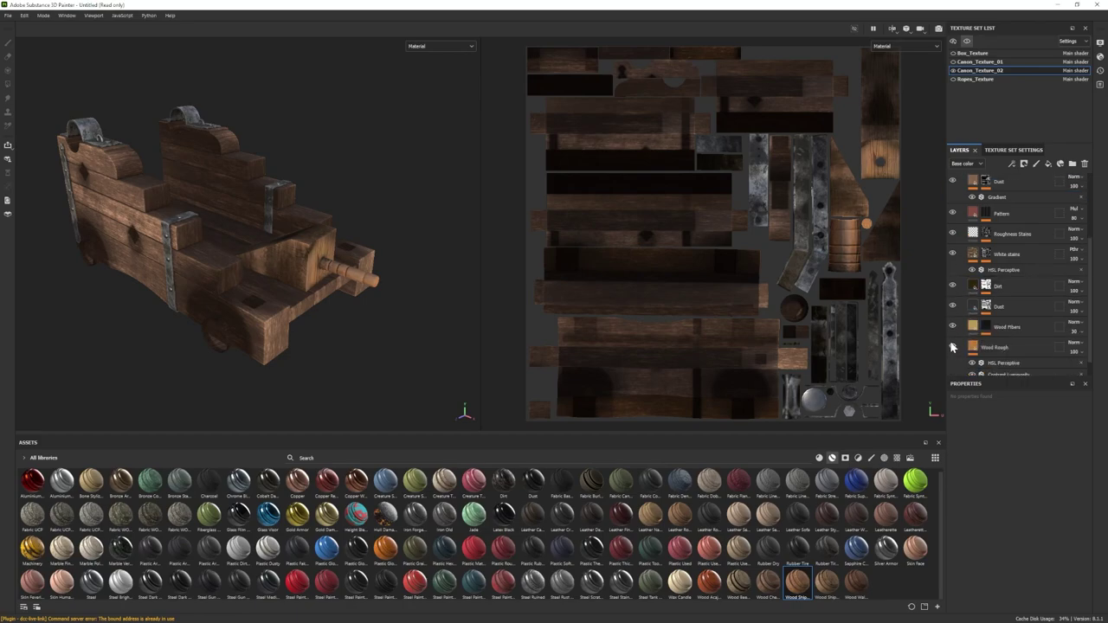
{"action": "scroll", "coordinate": [967, 281], "scroll_direction": "up", "scroll_amount": 3}
{"action": "left_click", "coordinate": [954, 269]}
Step: Turn off the texture set isolation to show the whole cannon, and delete the Wood Ship Hull Nordic group
{"action": "left_click_drag", "start_coordinate": [326, 311], "coordinate": [321, 289], "text": "alt"}
{"action": "scroll", "coordinate": [321, 289], "scroll_direction": "down", "scroll_amount": 2}
{"action": "left_click", "coordinate": [967, 41]}
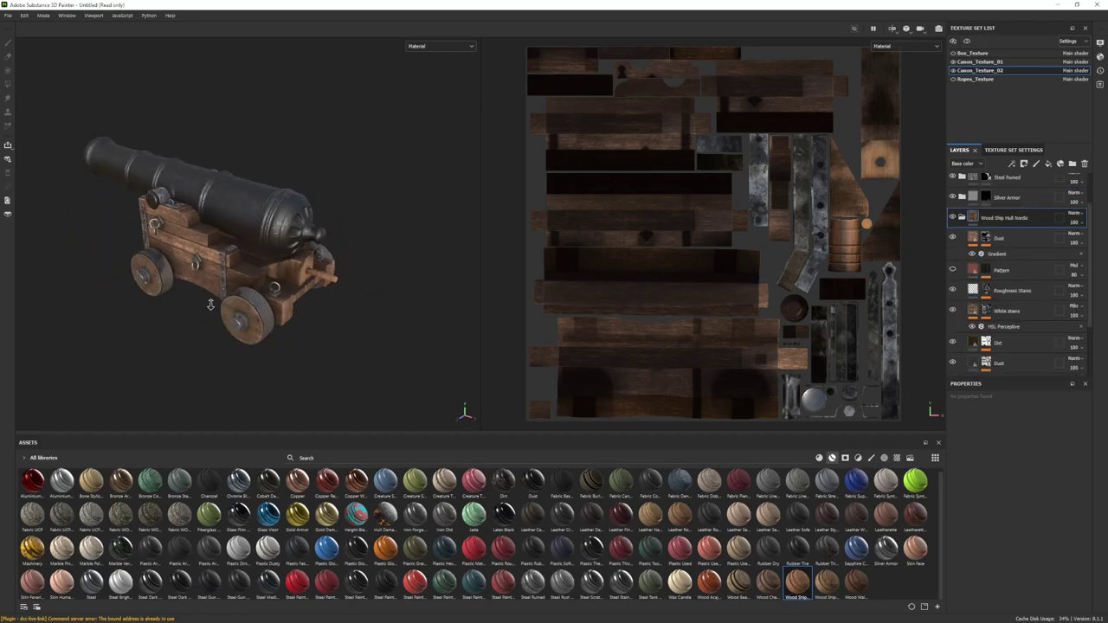
{"action": "scroll", "coordinate": [210, 303], "scroll_direction": "up", "scroll_amount": 2}
{"action": "key", "text": "Delete"}
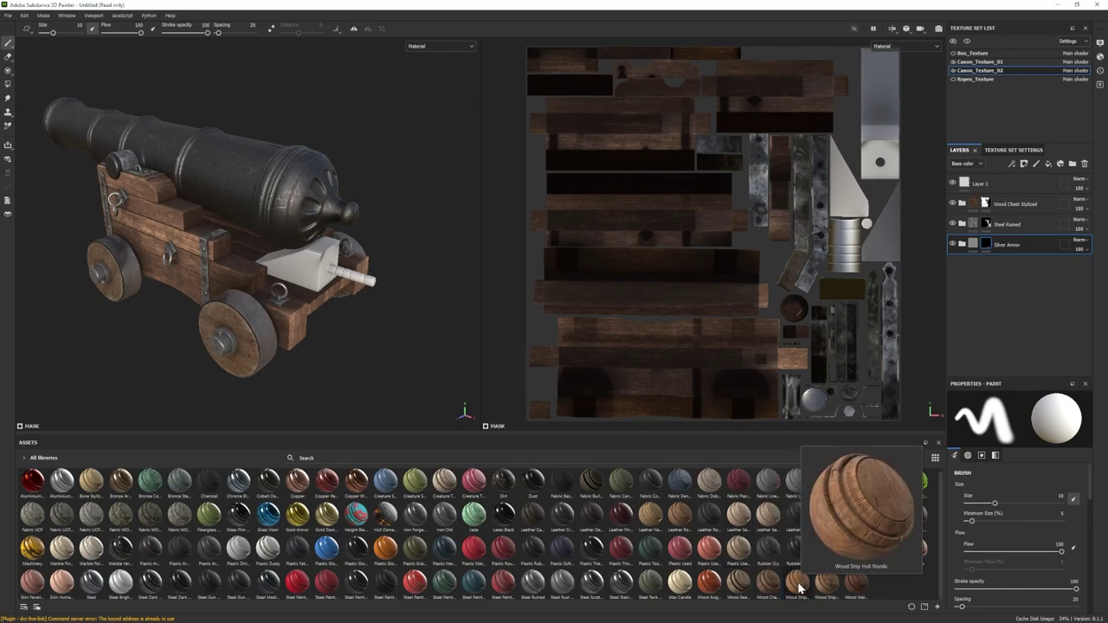
Step: Add Wood Ship Hull Nordic beneath Silver Armor again, expand it and hide its Pattern and Dirt layers
{"action": "left_click_drag", "start_coordinate": [798, 584], "coordinate": [979, 273]}
{"action": "left_click", "coordinate": [962, 265]}
{"action": "scroll", "coordinate": [956, 289], "scroll_direction": "down", "scroll_amount": 1}
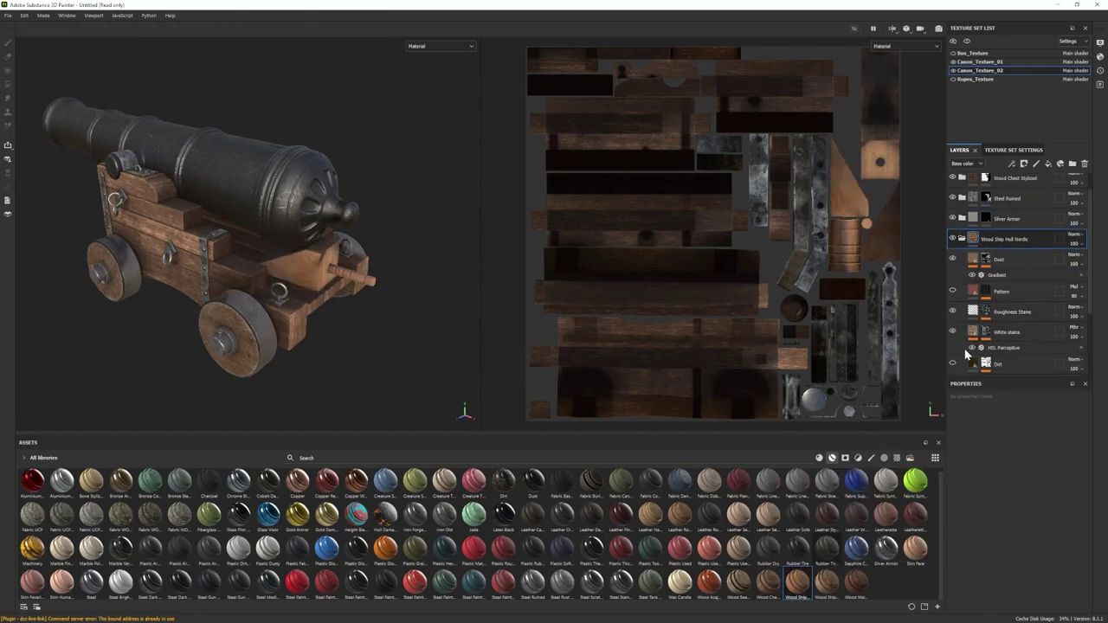
Step: Set the color of the Wood Rough layer in the Wood Ship Hull Nordic group to a darker brown
{"action": "scroll", "coordinate": [967, 354], "scroll_direction": "down", "scroll_amount": 3}
{"action": "left_click", "coordinate": [989, 349]}
{"action": "left_click", "coordinate": [1015, 515]}
{"action": "left_click_drag", "start_coordinate": [960, 506], "coordinate": [899, 317]}
{"action": "left_click_drag", "start_coordinate": [917, 384], "coordinate": [908, 405]}
{"action": "mouse_move", "coordinate": [119, 244]}
{"action": "left_mouse_down", "text": "alt"}
{"action": "mouse_move", "coordinate": [69, 227]}
{"action": "mouse_move", "coordinate": [101, 256]}
{"action": "left_mouse_up", "text": "alt"}
Step: Toggle the lower Dust layer to compare its effect, and adjust its base color
{"action": "left_click", "coordinate": [952, 317]}
{"action": "left_click", "coordinate": [953, 306]}
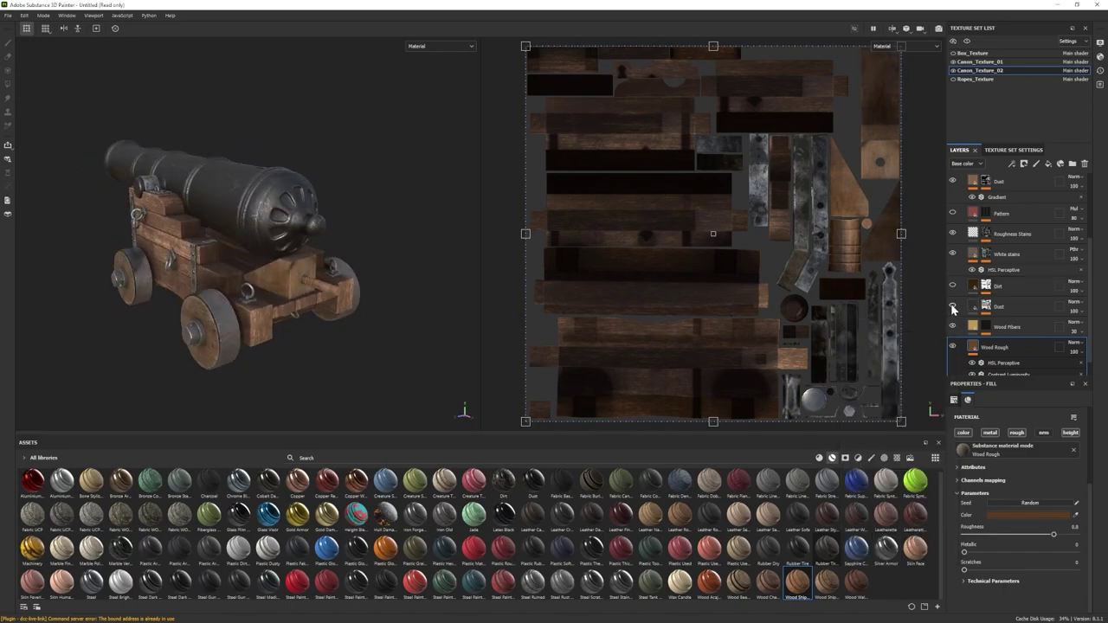
{"action": "left_click", "coordinate": [952, 306]}
{"action": "left_click_drag", "start_coordinate": [364, 260], "coordinate": [389, 260], "text": "alt"}
{"action": "left_click", "coordinate": [976, 308]}
{"action": "left_click", "coordinate": [987, 493]}
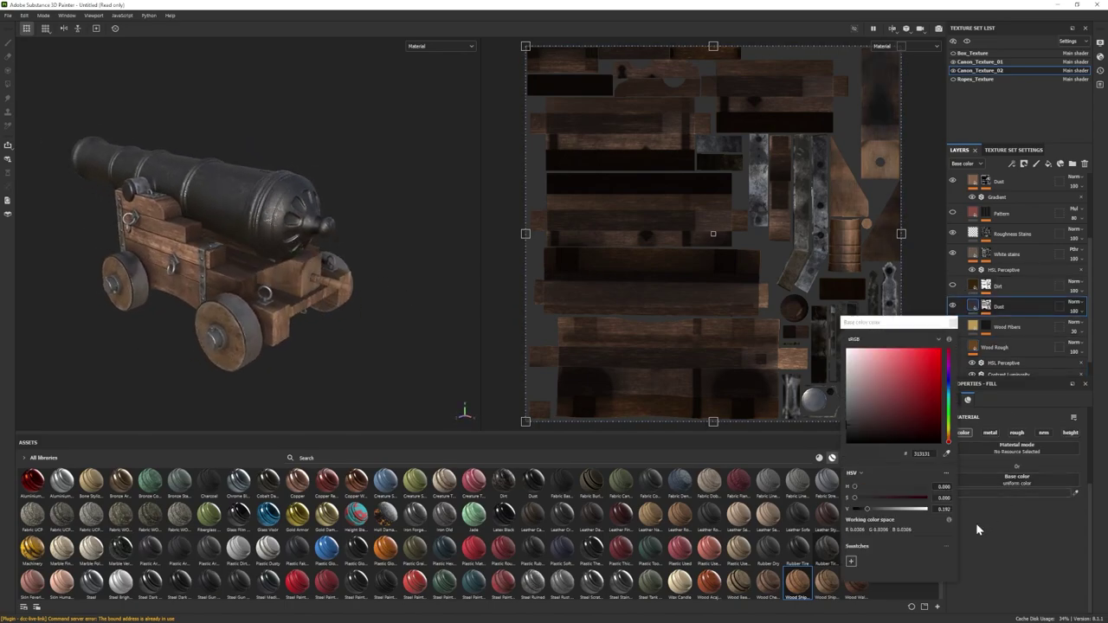
{"action": "left_click", "coordinate": [1036, 311]}
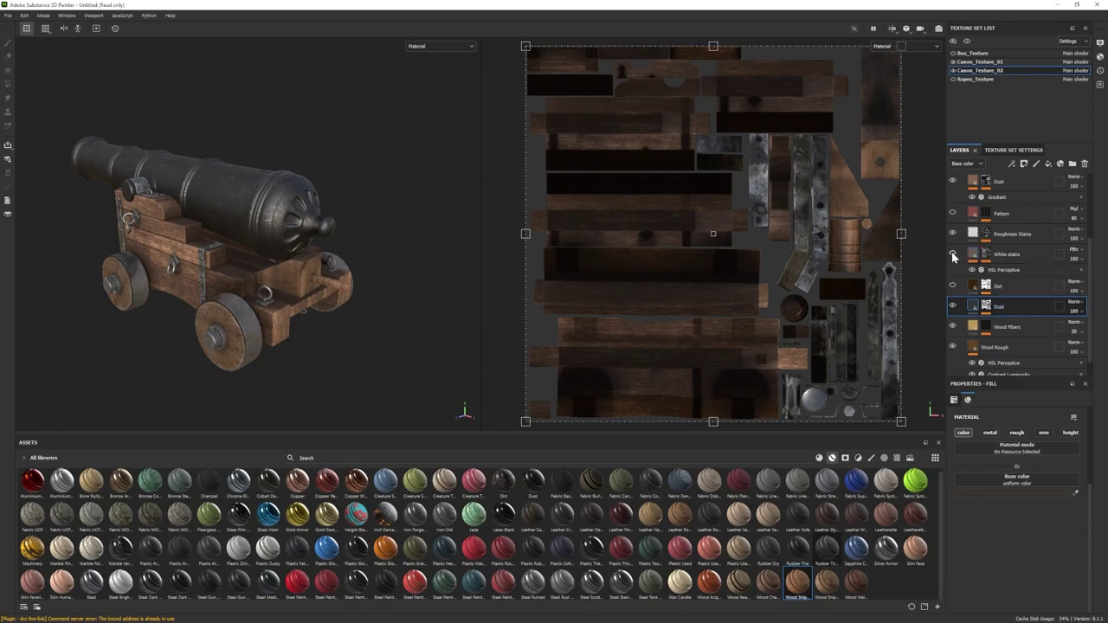
Step: Hide the White stains layer and set both colors of the upper Dust layer's Gradient filter to muted browns
{"action": "left_click_drag", "start_coordinate": [386, 321], "coordinate": [411, 317], "text": "alt"}
{"action": "left_click", "coordinate": [954, 184]}
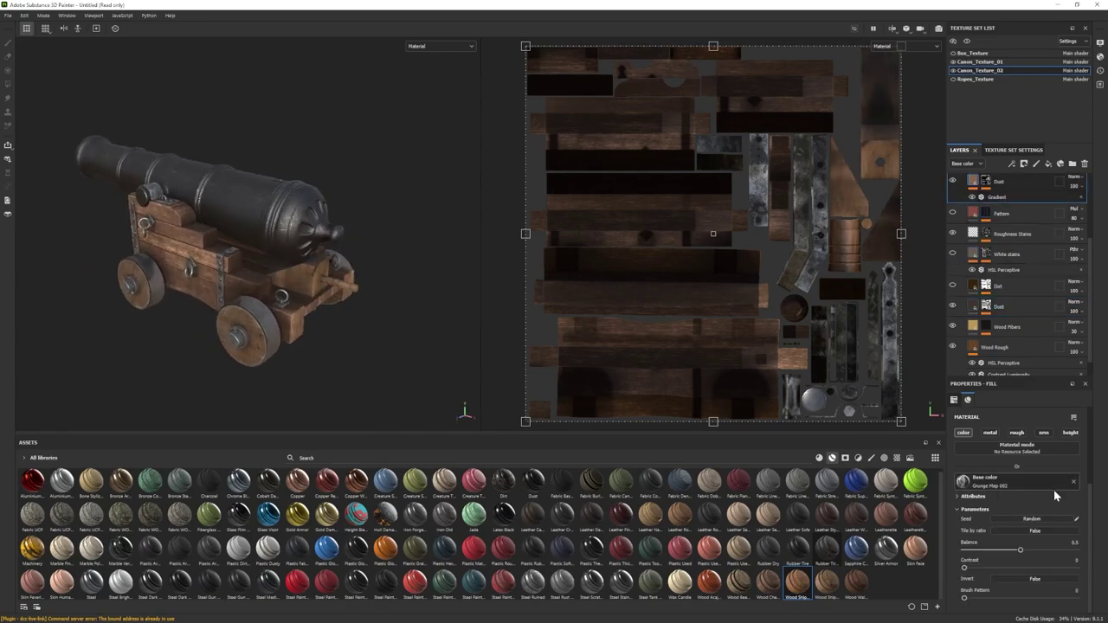
{"action": "left_click", "coordinate": [893, 384]}
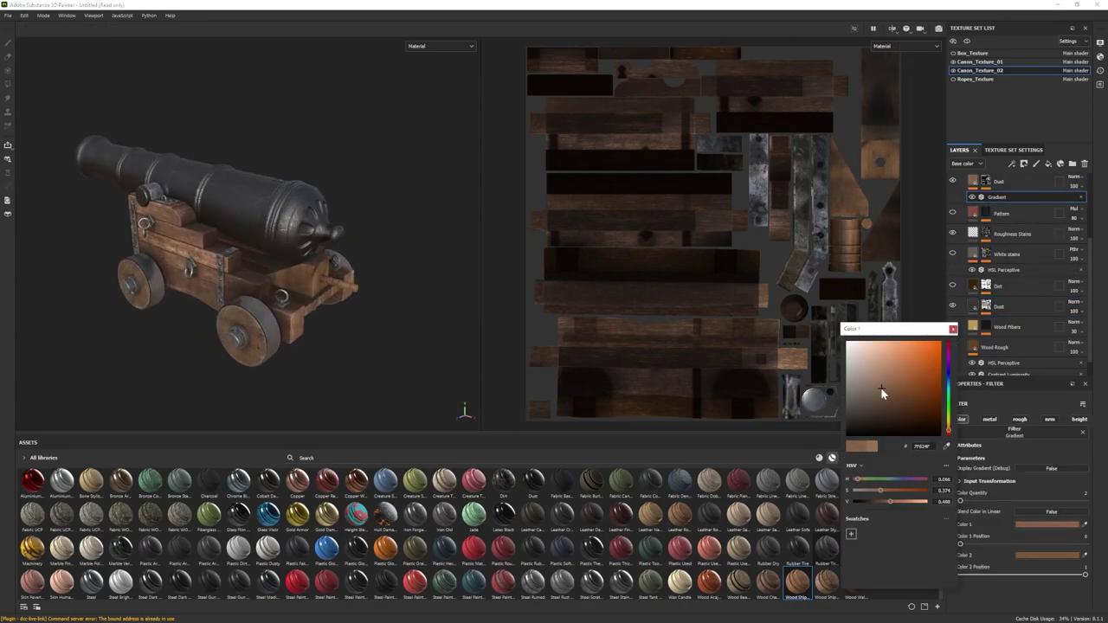
{"action": "left_click", "coordinate": [1053, 554]}
{"action": "left_click", "coordinate": [887, 403]}
{"action": "left_click", "coordinate": [953, 335]}
Step: Darken the Gradient filter's Color 1 and toggle the Wood Ship Hull Nordic group to compare the result
{"action": "mouse_move", "coordinate": [233, 270]}
{"action": "left_mouse_down", "text": "alt"}
{"action": "mouse_move", "coordinate": [260, 272]}
{"action": "mouse_move", "coordinate": [246, 272]}
{"action": "left_mouse_up", "text": "alt"}
{"action": "left_click", "coordinate": [1050, 524]}
{"action": "left_click", "coordinate": [881, 408]}
{"action": "left_click", "coordinate": [954, 340]}
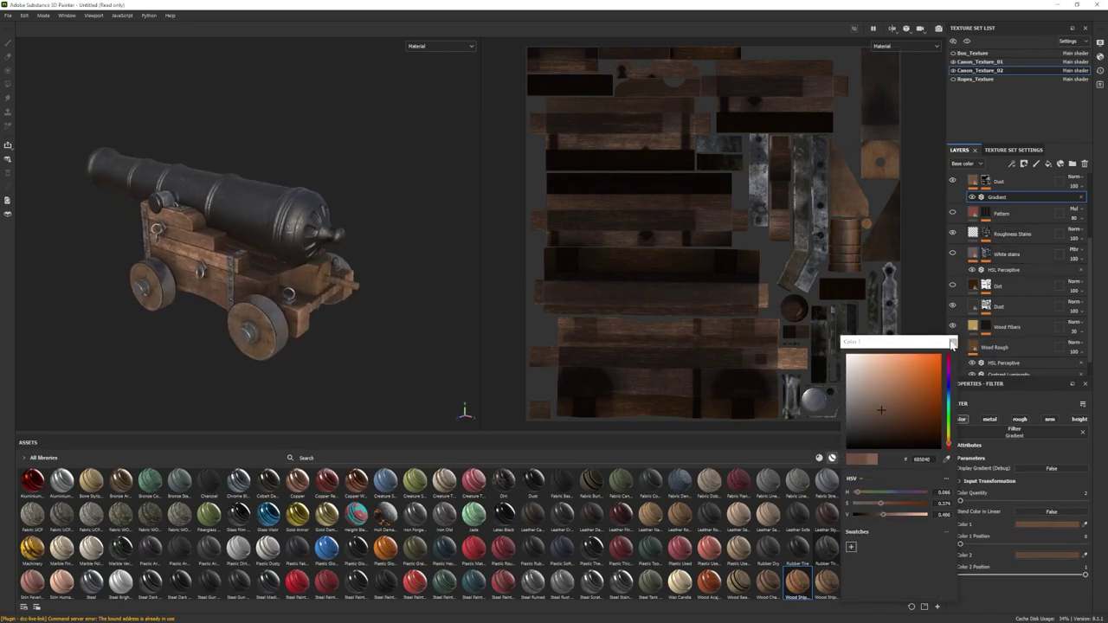
{"action": "scroll", "coordinate": [953, 299], "scroll_direction": "down", "scroll_amount": 1}
{"action": "scroll", "coordinate": [952, 235], "scroll_direction": "up", "scroll_amount": 4}
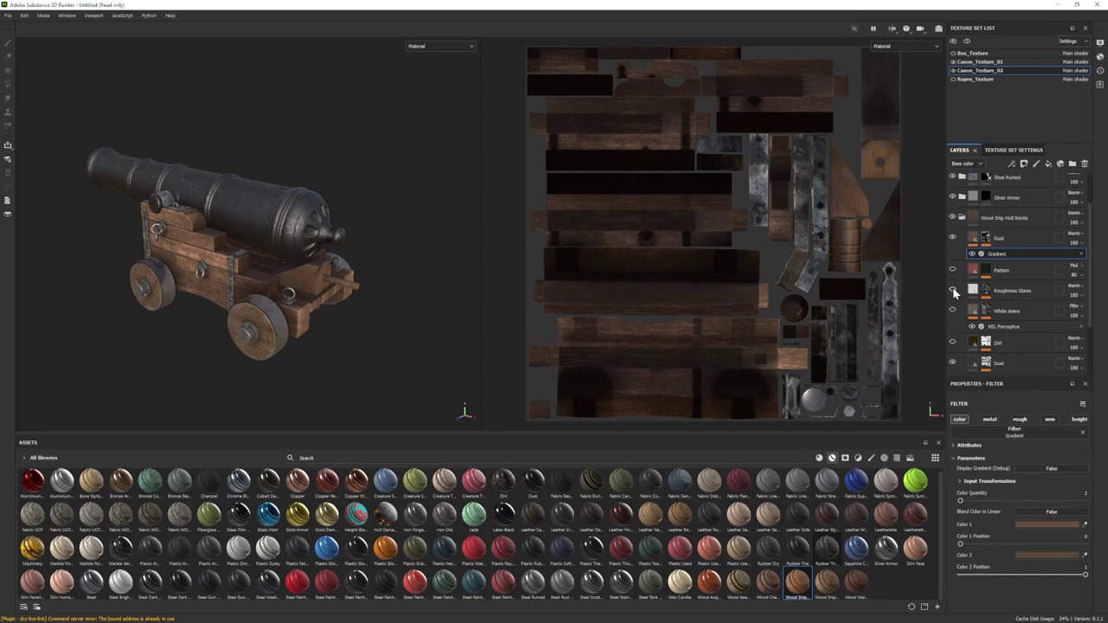
{"action": "left_click", "coordinate": [953, 217]}
{"action": "left_click", "coordinate": [953, 218]}
Step: Show the Ropes_Texture set and make it the active texture set
{"action": "left_click_drag", "start_coordinate": [359, 256], "coordinate": [173, 269], "text": "alt"}
{"action": "left_click", "coordinate": [954, 79]}
{"action": "mouse_move", "coordinate": [294, 268]}
{"action": "left_mouse_down", "text": "alt"}
{"action": "mouse_move", "coordinate": [199, 270]}
{"action": "mouse_move", "coordinate": [277, 273]}
{"action": "left_mouse_up", "text": "alt"}
{"action": "middle_click_drag", "start_coordinate": [277, 272], "coordinate": [386, 208], "text": "alt"}
{"action": "right_click_drag", "start_coordinate": [386, 208], "coordinate": [851, 473], "text": "alt"}
{"action": "left_click", "coordinate": [975, 79]}
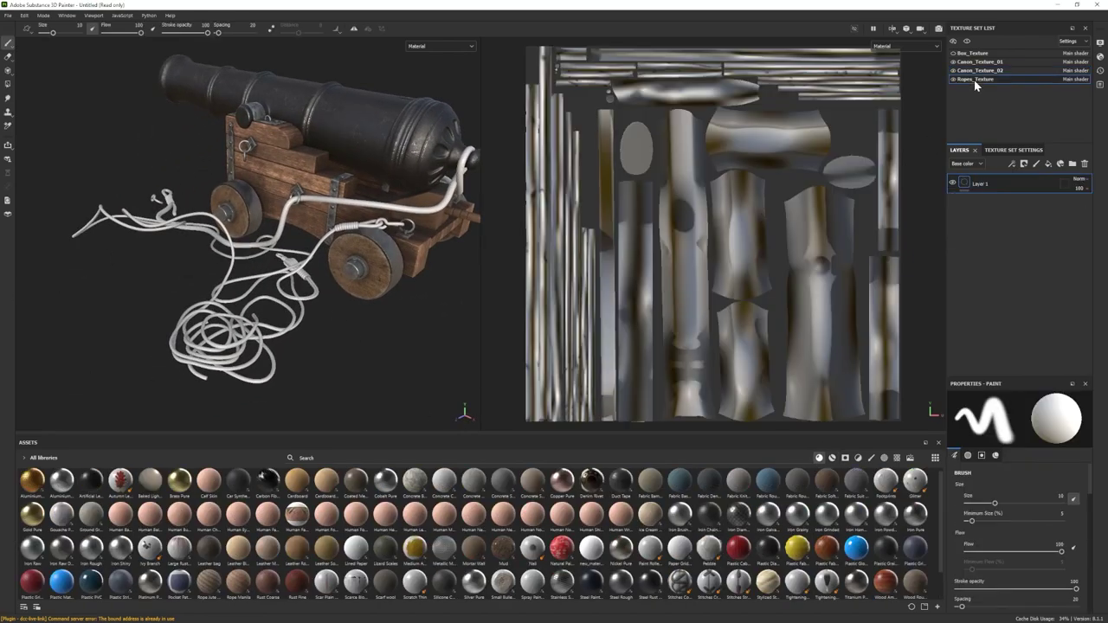
Step: Apply the Rope Manila material beneath Layer 1 and set its UV tiling to about 45
{"action": "scroll", "coordinate": [217, 557], "scroll_direction": "down", "scroll_amount": 1}
{"action": "left_click_drag", "start_coordinate": [232, 557], "coordinate": [1034, 240]}
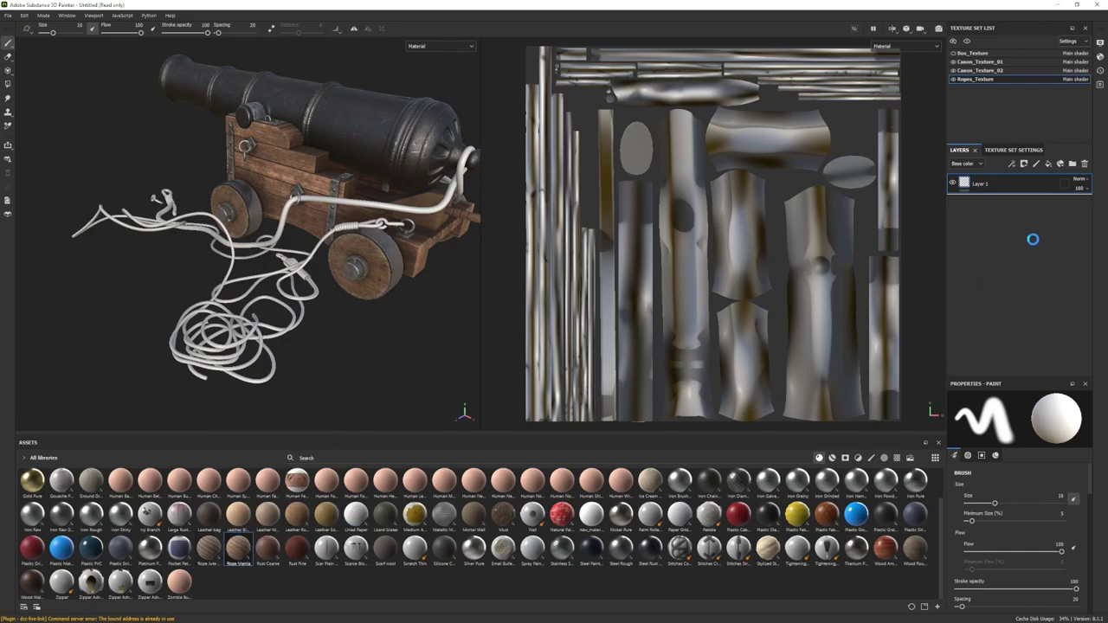
{"action": "left_click_drag", "start_coordinate": [1004, 486], "coordinate": [1016, 490]}
{"action": "scroll", "coordinate": [393, 340], "scroll_direction": "down", "scroll_amount": 3}
{"action": "left_click_drag", "start_coordinate": [393, 341], "coordinate": [369, 338], "text": "alt"}
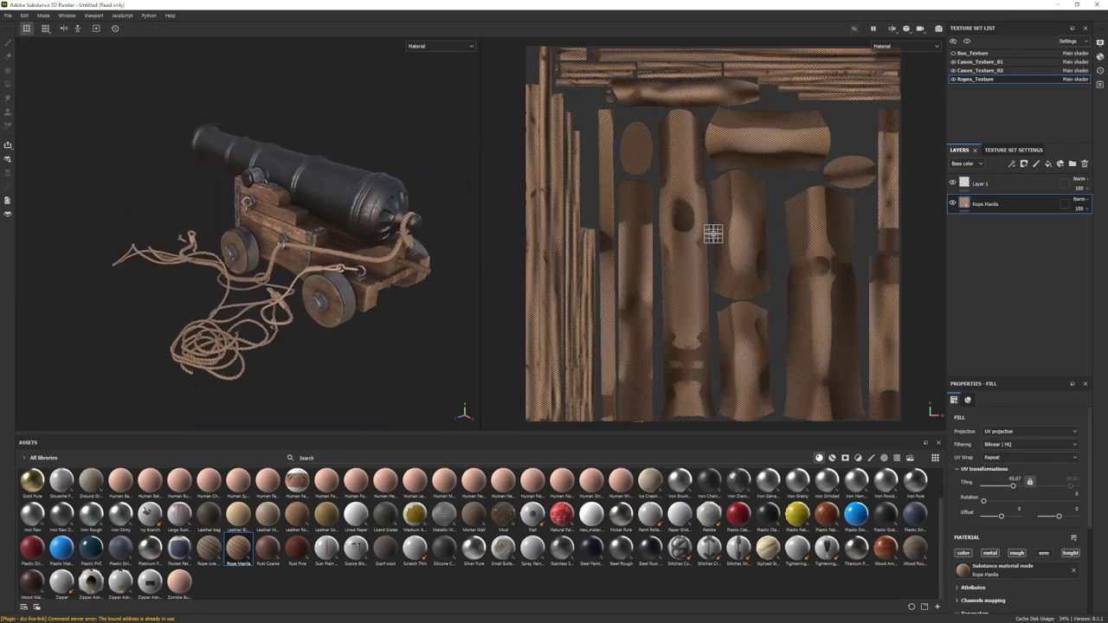
{"action": "scroll", "coordinate": [369, 339], "scroll_direction": "up", "scroll_amount": 3}
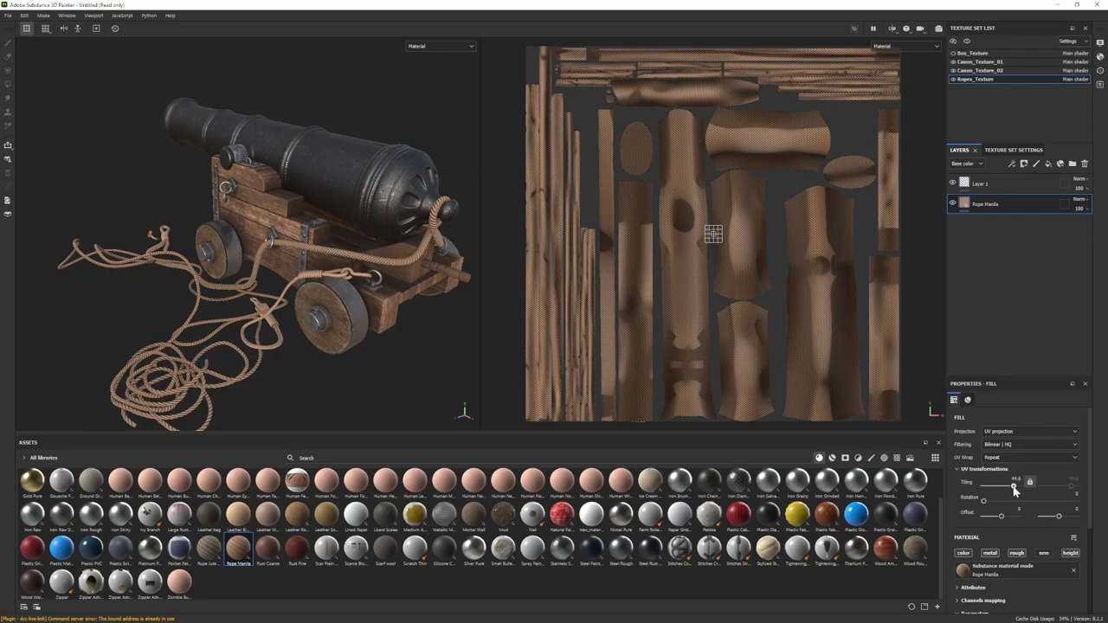
Step: Set the Rope Manila material's roughness to 0.75 and its height range to 0.35
{"action": "scroll", "coordinate": [1011, 553], "scroll_direction": "down", "scroll_amount": 1}
{"action": "left_click", "coordinate": [961, 532]}
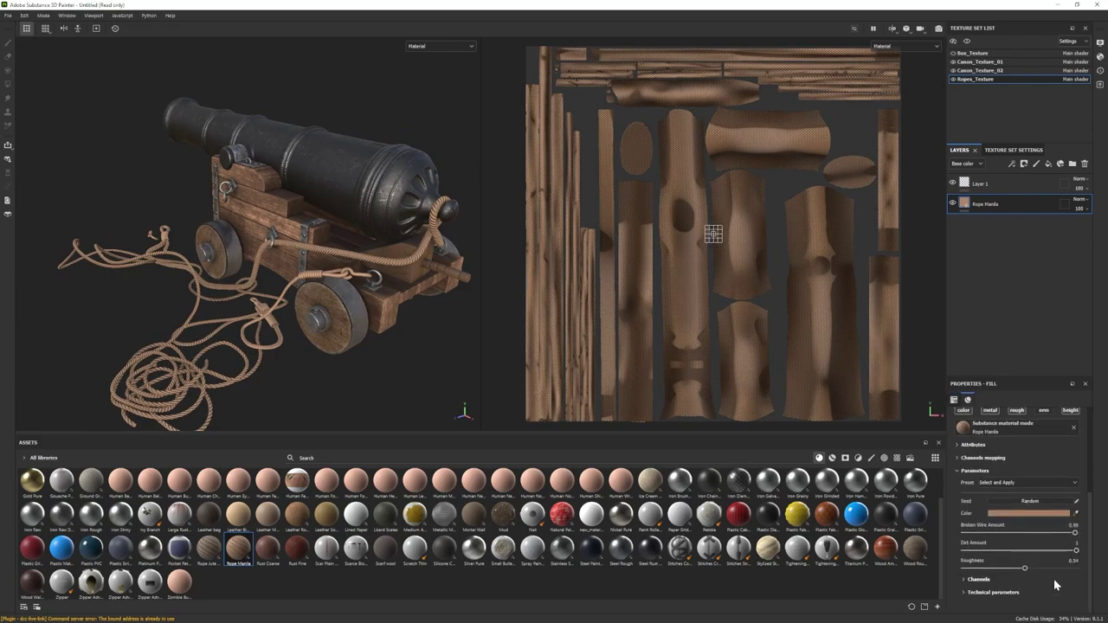
{"action": "left_click", "coordinate": [993, 593]}
{"action": "scroll", "coordinate": [1004, 588], "scroll_direction": "down", "scroll_amount": 5}
{"action": "left_click_drag", "start_coordinate": [1054, 570], "coordinate": [1010, 576]}
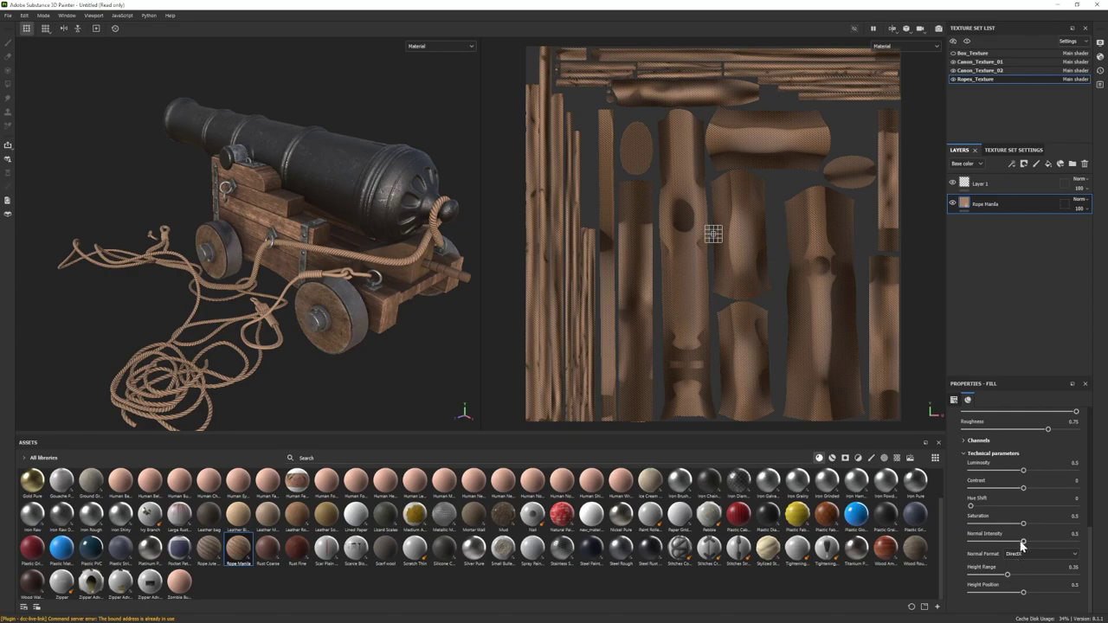
Step: Set the Rope Manila color to a medium tan brown, trying a darker shade first
{"action": "left_click_drag", "start_coordinate": [393, 338], "coordinate": [367, 342], "text": "alt"}
{"action": "scroll", "coordinate": [1027, 537], "scroll_direction": "up", "scroll_amount": 5}
{"action": "left_click", "coordinate": [1024, 557]}
{"action": "mouse_move", "coordinate": [885, 408]}
{"action": "left_mouse_down"}
{"action": "mouse_move", "coordinate": [880, 423]}
{"action": "mouse_move", "coordinate": [898, 422]}
{"action": "mouse_move", "coordinate": [889, 438]}
{"action": "mouse_move", "coordinate": [889, 427]}
{"action": "left_mouse_up"}
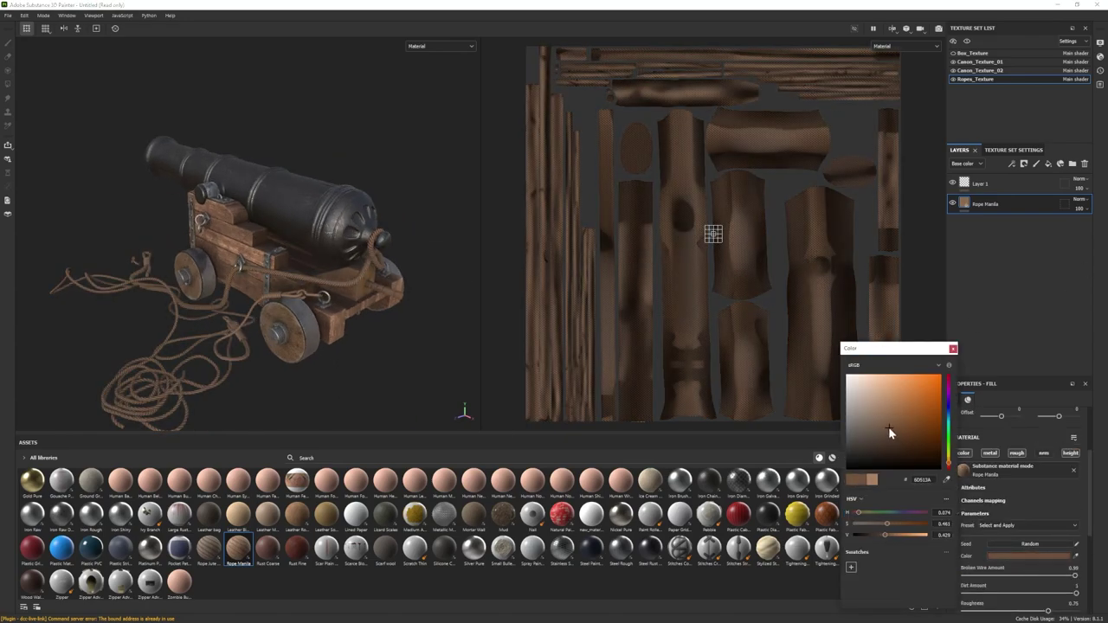
{"action": "right_click_drag", "start_coordinate": [121, 195], "coordinate": [115, 223], "text": "alt"}
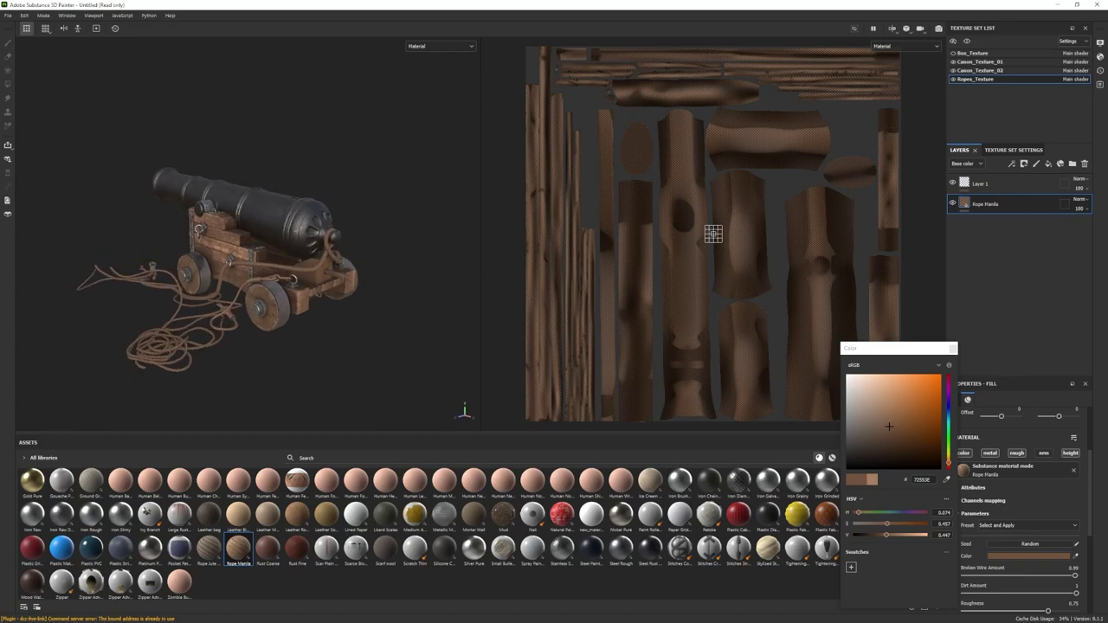
{"action": "left_click_drag", "start_coordinate": [890, 427], "coordinate": [883, 414]}
{"action": "left_click_drag", "start_coordinate": [364, 233], "coordinate": [367, 256], "text": "alt"}
{"action": "right_click_drag", "start_coordinate": [367, 256], "coordinate": [372, 229], "text": "alt"}
{"action": "left_click", "coordinate": [954, 349]}
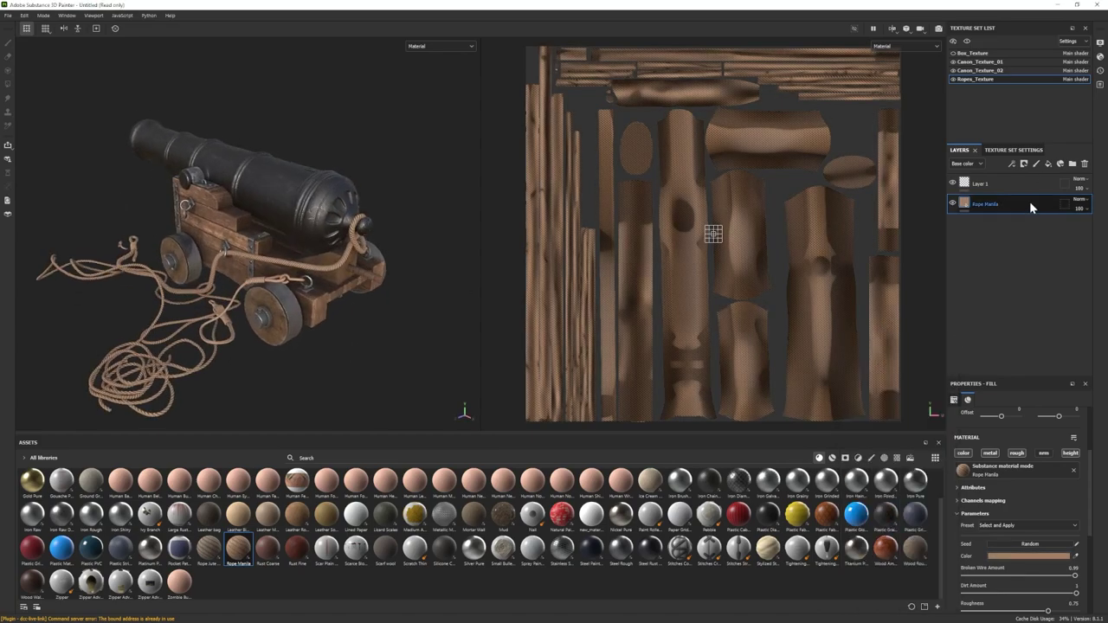
Step: Add a black mask to Rope Manila and fill only the thick rope around the cannon's rear
{"action": "right_click", "coordinate": [1030, 204]}
{"action": "left_click", "coordinate": [1015, 221]}
{"action": "left_click", "coordinate": [8, 85]}
{"action": "left_click", "coordinate": [353, 246]}
{"action": "left_click", "coordinate": [8, 42]}
Step: Duplicate the masked Rope Manila layer and fill the thinner coiled ropes in the copy's mask
{"action": "key", "text": "ctrl+d"}
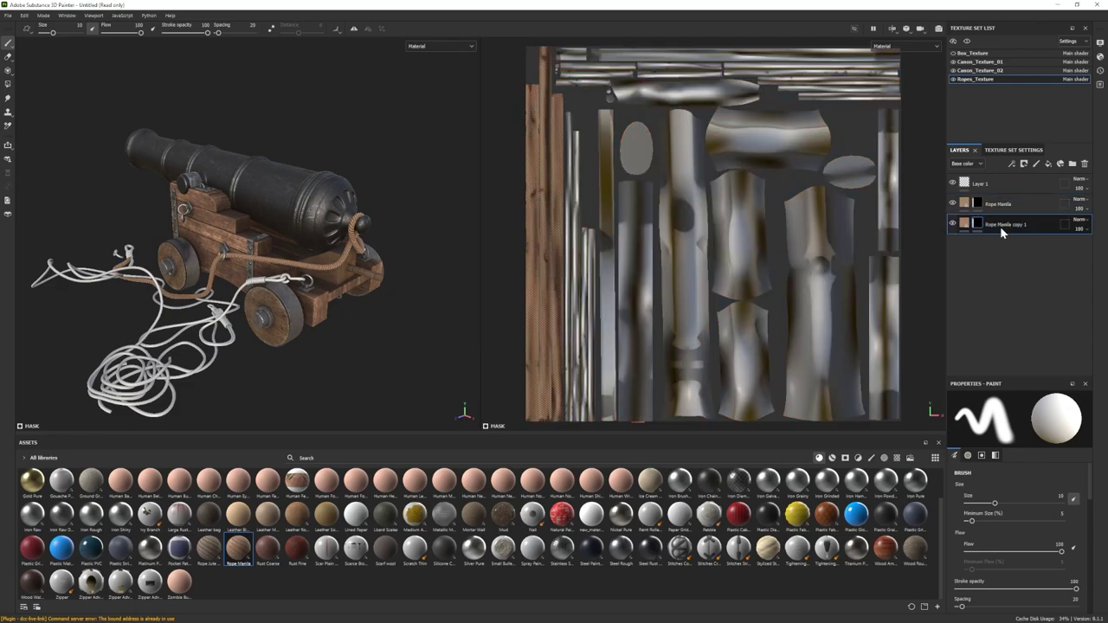
{"action": "left_click", "coordinate": [10, 85]}
{"action": "left_click_drag", "start_coordinate": [193, 359], "coordinate": [204, 369], "text": "alt"}
{"action": "middle_click_drag", "start_coordinate": [204, 369], "coordinate": [322, 281], "text": "alt"}
{"action": "left_click_drag", "start_coordinate": [202, 350], "coordinate": [280, 299]}
{"action": "left_click", "coordinate": [8, 42]}
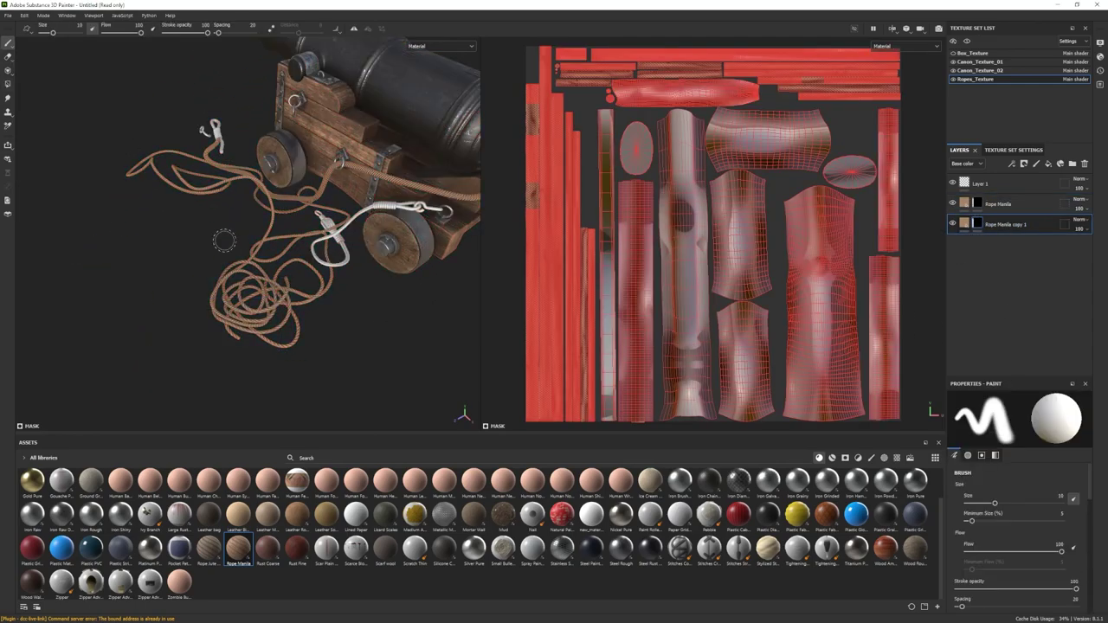
Step: Adjust the UV tiling of the duplicated Rope Manila layer and return to its mask
{"action": "middle_click_drag", "start_coordinate": [223, 240], "coordinate": [164, 264], "text": "alt"}
{"action": "left_click", "coordinate": [964, 225]}
{"action": "scroll", "coordinate": [1009, 531], "scroll_direction": "down", "scroll_amount": 2}
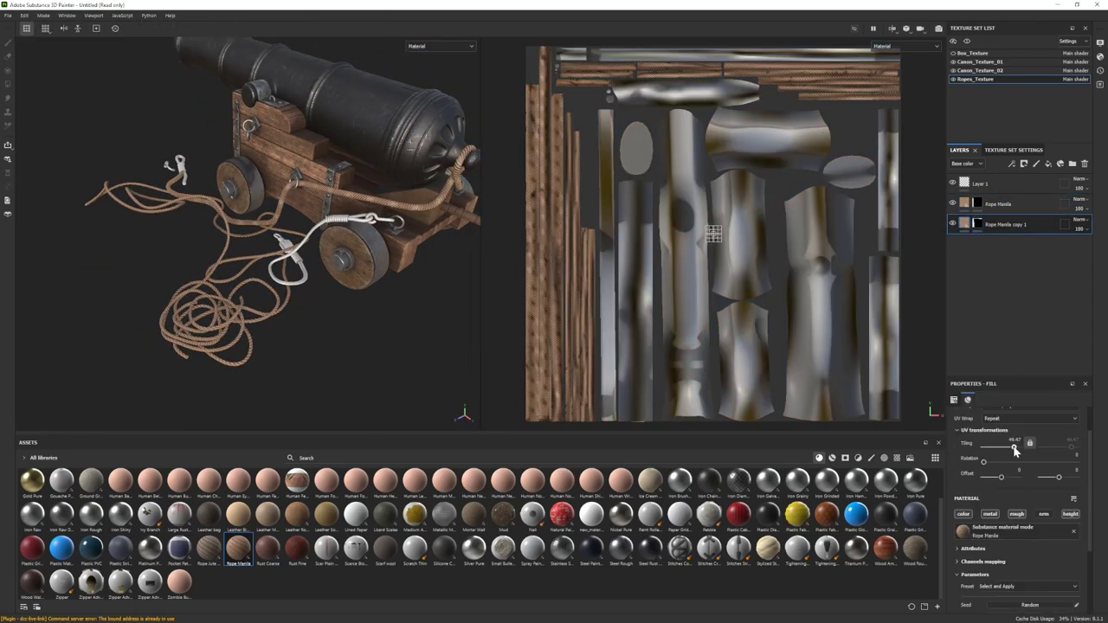
{"action": "left_click_drag", "start_coordinate": [318, 343], "coordinate": [340, 320], "text": "alt"}
{"action": "left_click", "coordinate": [977, 224]}
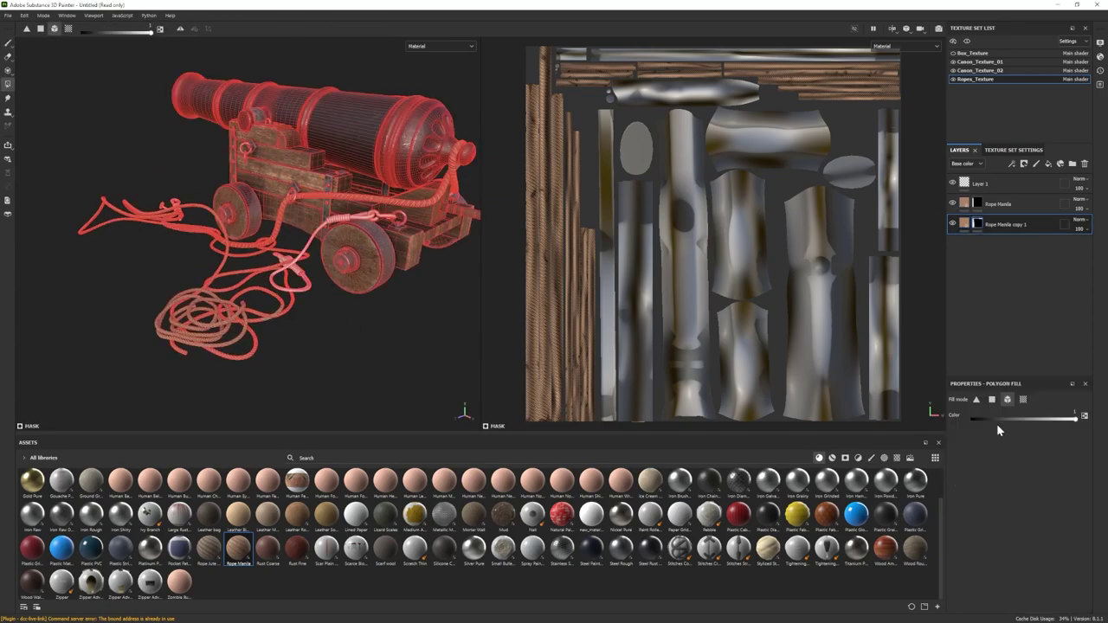
{"action": "scroll", "coordinate": [385, 206], "scroll_direction": "down", "scroll_amount": 2}
{"action": "left_click", "coordinate": [8, 43]}
{"action": "scroll", "coordinate": [308, 347], "scroll_direction": "up", "scroll_amount": 4}
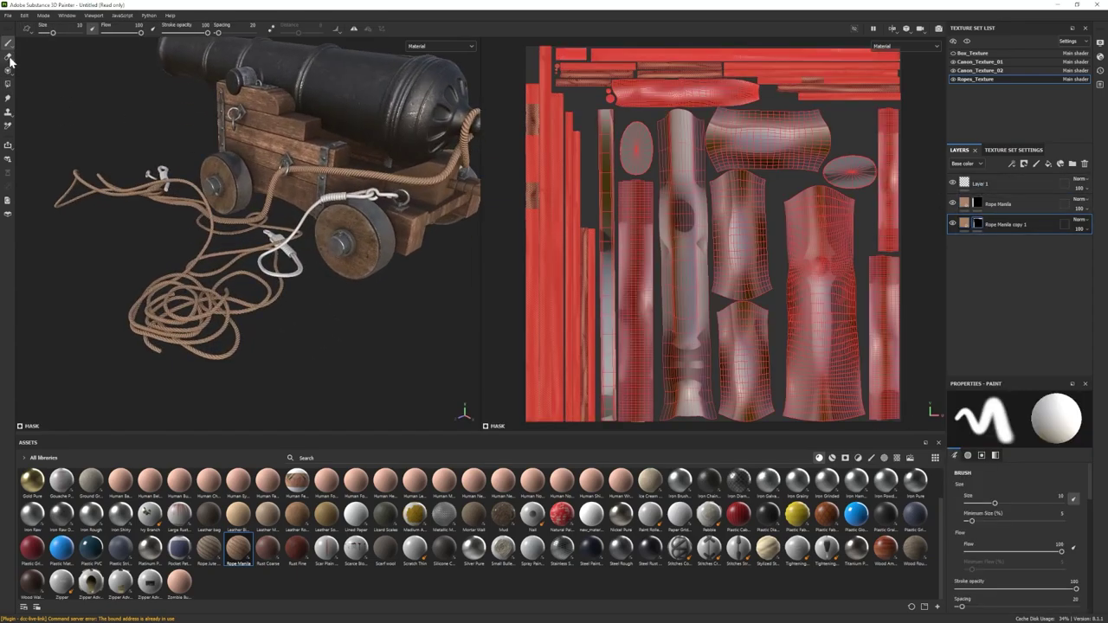
Step: Fill the remaining rope loops and bindings near the hooks in the duplicated Rope Manila layer's mask
{"action": "left_click", "coordinate": [7, 84]}
{"action": "scroll", "coordinate": [308, 329], "scroll_direction": "up", "scroll_amount": 1}
{"action": "mouse_move", "coordinate": [309, 245]}
{"action": "left_mouse_down"}
{"action": "mouse_move", "coordinate": [313, 258]}
{"action": "mouse_move", "coordinate": [235, 299]}
{"action": "mouse_move", "coordinate": [230, 318]}
{"action": "mouse_move", "coordinate": [291, 316]}
{"action": "left_mouse_up"}
{"action": "middle_click_drag", "start_coordinate": [290, 316], "coordinate": [310, 287], "text": "alt"}
{"action": "scroll", "coordinate": [303, 282], "scroll_direction": "up", "scroll_amount": 2}
{"action": "left_click", "coordinate": [249, 257]}
{"action": "left_click", "coordinate": [267, 273]}
{"action": "left_click", "coordinate": [300, 279]}
{"action": "left_click_drag", "start_coordinate": [300, 280], "coordinate": [346, 320], "text": "alt"}
{"action": "middle_click_drag", "start_coordinate": [346, 320], "coordinate": [416, 393], "text": "alt"}
{"action": "left_click", "coordinate": [143, 220]}
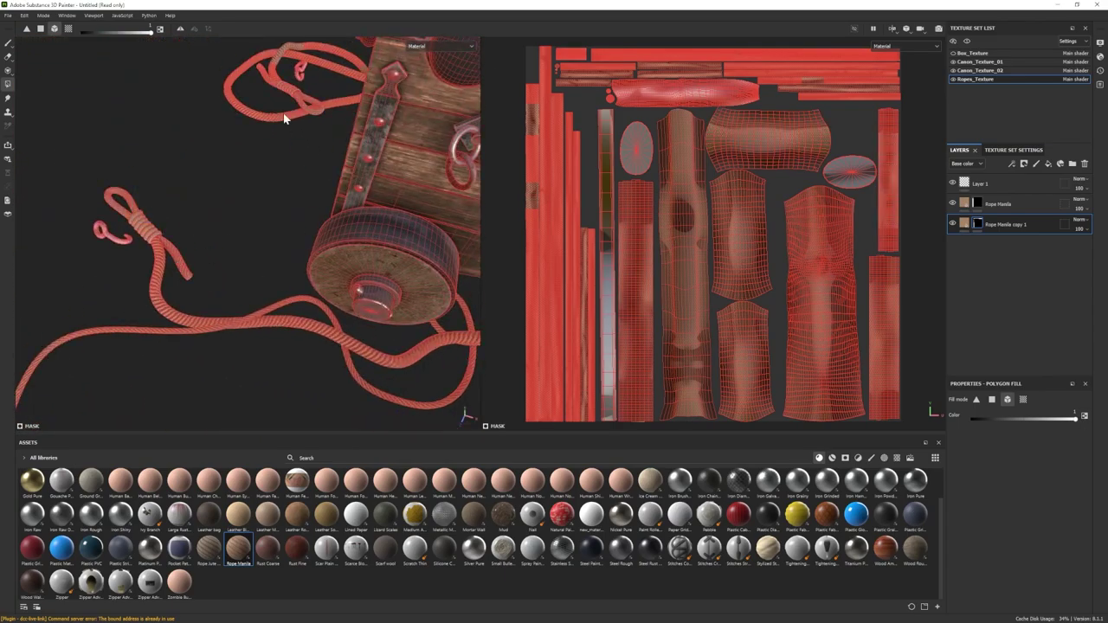
Step: Isolate the Ropes_Texture set in the 3D view and frame the rope hooks with the Paint tool active
{"action": "scroll", "coordinate": [284, 118], "scroll_direction": "down", "scroll_amount": 5}
{"action": "left_click_drag", "start_coordinate": [284, 118], "coordinate": [260, 199], "text": "alt"}
{"action": "scroll", "coordinate": [260, 260], "scroll_direction": "up", "scroll_amount": 3}
{"action": "left_click_drag", "start_coordinate": [260, 259], "coordinate": [321, 294], "text": "alt"}
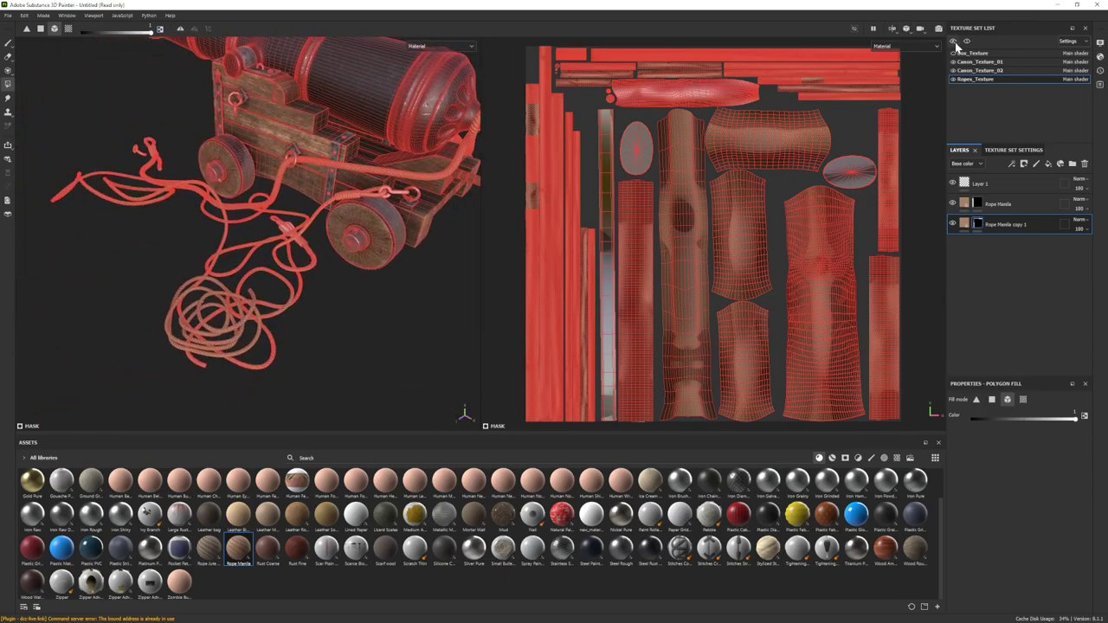
{"action": "left_click", "coordinate": [967, 42]}
{"action": "left_click", "coordinate": [7, 42]}
{"action": "mouse_move", "coordinate": [217, 260]}
{"action": "left_mouse_down", "text": "alt"}
{"action": "mouse_move", "coordinate": [227, 204]}
{"action": "mouse_move", "coordinate": [243, 286]}
{"action": "left_mouse_up", "text": "alt"}
{"action": "scroll", "coordinate": [243, 286], "scroll_direction": "up", "scroll_amount": 4}
Step: Add the Steel Ruined smart material beneath the rope layers and give it a black mask
{"action": "left_click", "coordinate": [832, 459]}
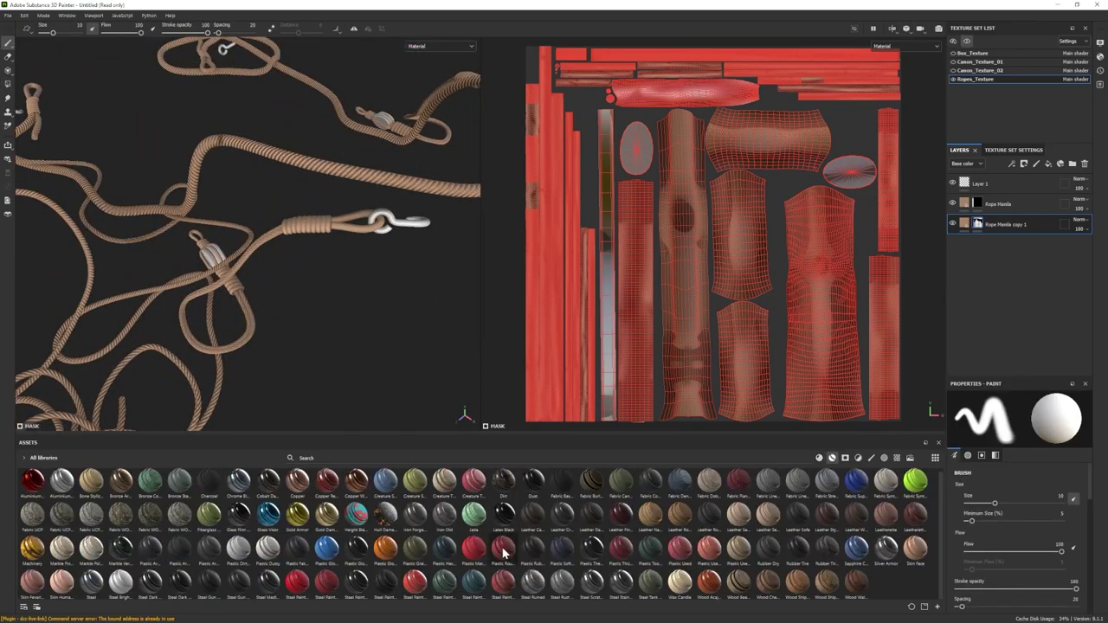
{"action": "left_click_drag", "start_coordinate": [533, 582], "coordinate": [987, 252]}
{"action": "right_click", "coordinate": [988, 244]}
{"action": "left_click", "coordinate": [1005, 15]}
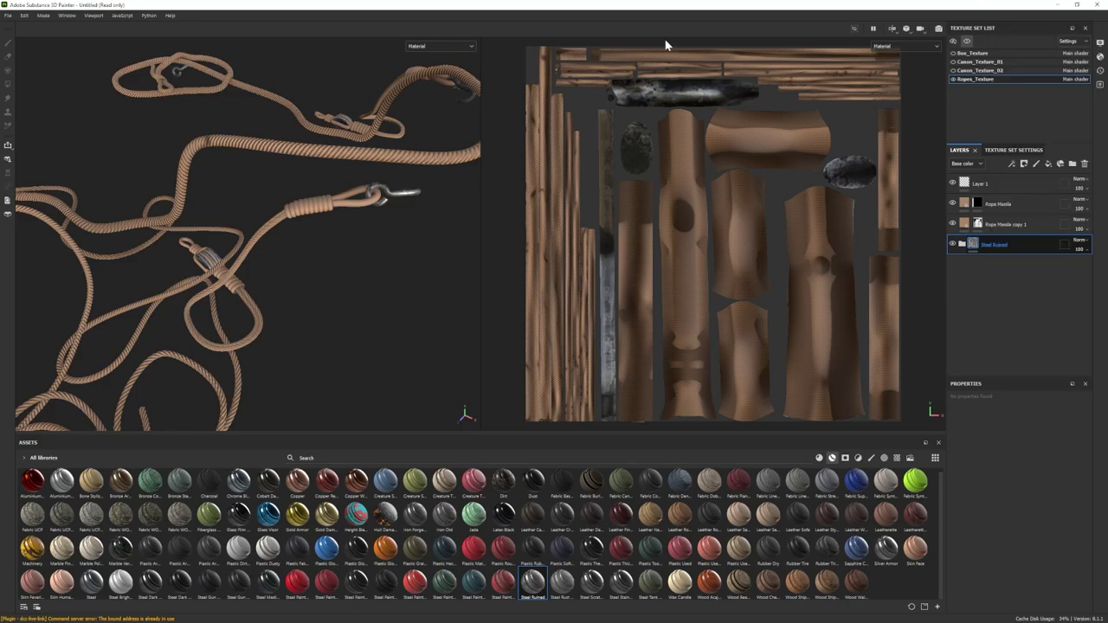
Step: Polygon-fill the metal hooks at the rope ends in the Steel Ruined mask
{"action": "left_click", "coordinate": [8, 84]}
{"action": "left_click", "coordinate": [405, 195]}
{"action": "left_click", "coordinate": [8, 42]}
{"action": "scroll", "coordinate": [313, 234], "scroll_direction": "down", "scroll_amount": 4}
{"action": "mouse_move", "coordinate": [312, 233]}
{"action": "left_mouse_down", "text": "alt"}
{"action": "mouse_move", "coordinate": [209, 292]}
{"action": "mouse_move", "coordinate": [232, 293]}
{"action": "mouse_move", "coordinate": [247, 268]}
{"action": "left_mouse_up", "text": "alt"}
{"action": "right_click_drag", "start_coordinate": [233, 263], "coordinate": [300, 332], "text": "alt"}
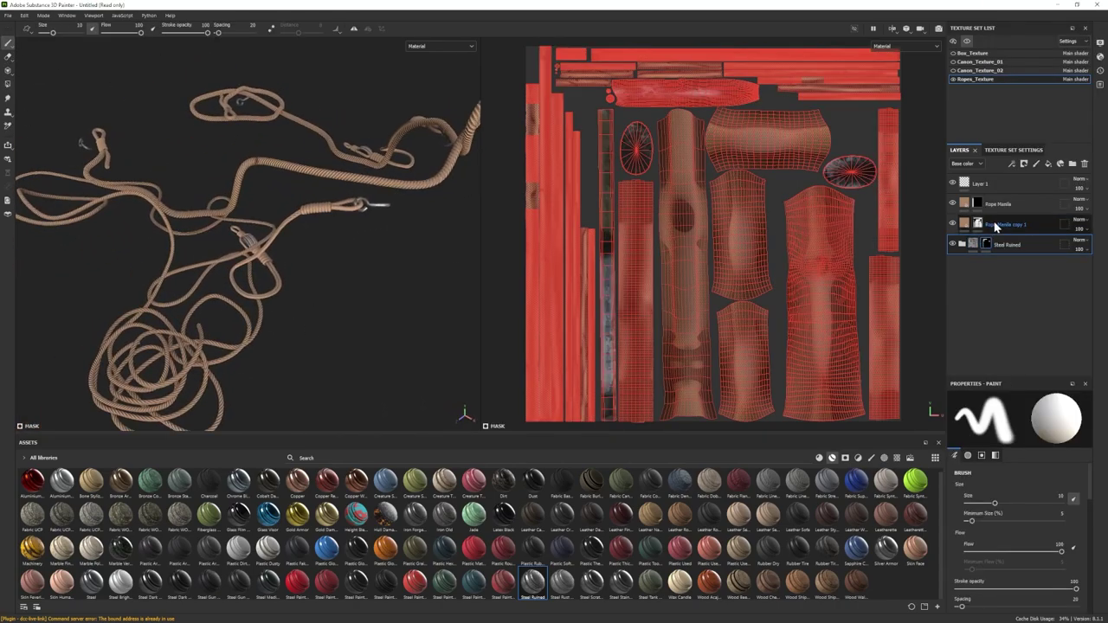
Step: Remove the hook-end rope loops and bindings from the duplicated Rope Manila layer's mask using polygon fill with value 0
{"action": "left_click", "coordinate": [979, 225]}
{"action": "key", "text": "4"}
{"action": "left_click", "coordinate": [279, 235]}
{"action": "left_click_drag", "start_coordinate": [283, 236], "coordinate": [319, 226], "text": "alt"}
{"action": "left_click", "coordinate": [265, 256]}
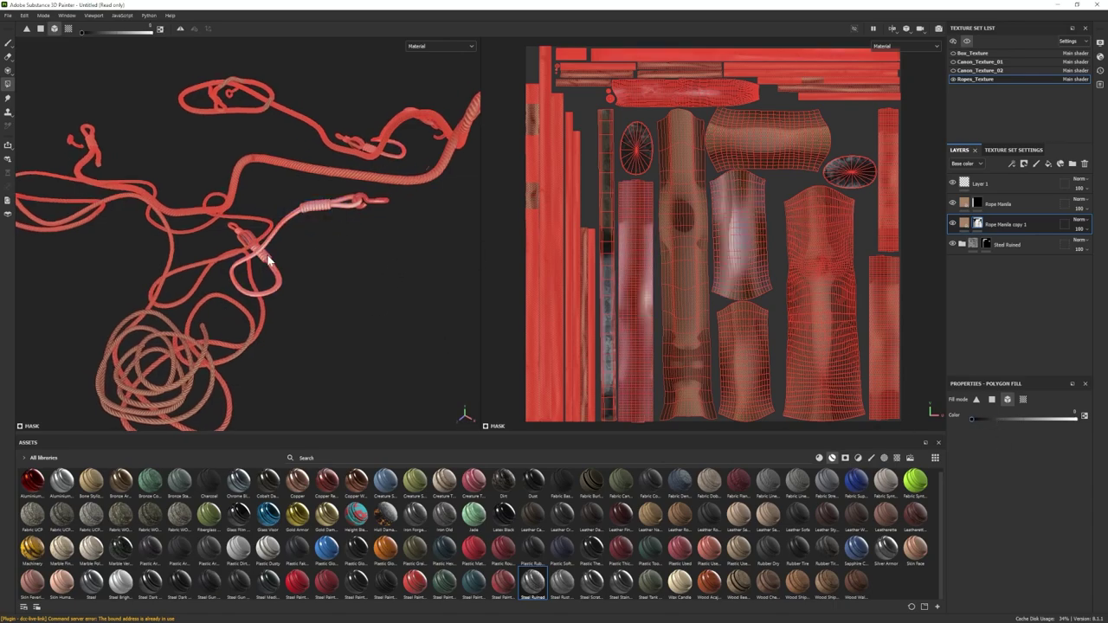
{"action": "right_click_drag", "start_coordinate": [265, 257], "coordinate": [320, 233], "text": "alt"}
{"action": "left_click", "coordinate": [317, 195]}
{"action": "left_click", "coordinate": [317, 195]}
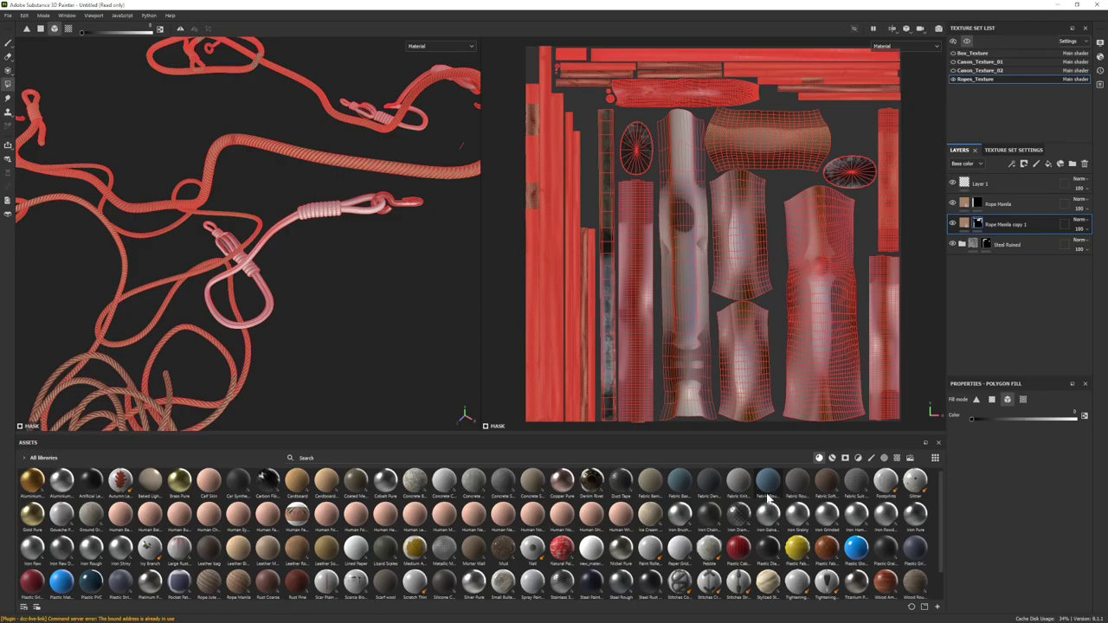
Step: Add the Rope Jute Old material beneath the Steel Ruined layer and set its tiling to about 25
{"action": "left_click_drag", "start_coordinate": [208, 582], "coordinate": [477, 288]}
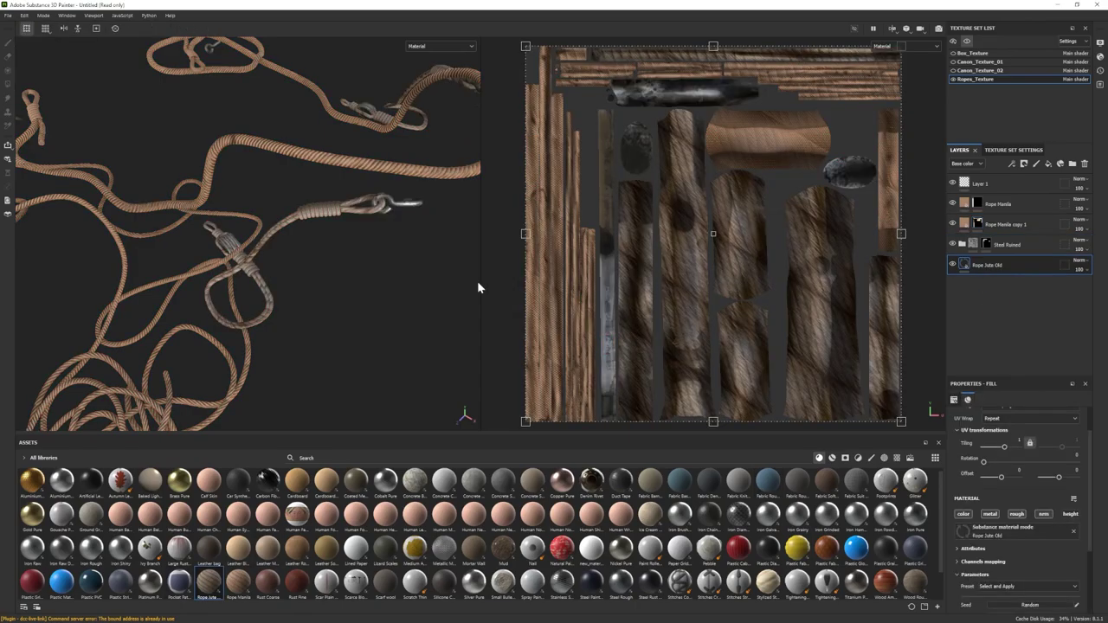
{"action": "left_click_drag", "start_coordinate": [1011, 490], "coordinate": [1014, 489]}
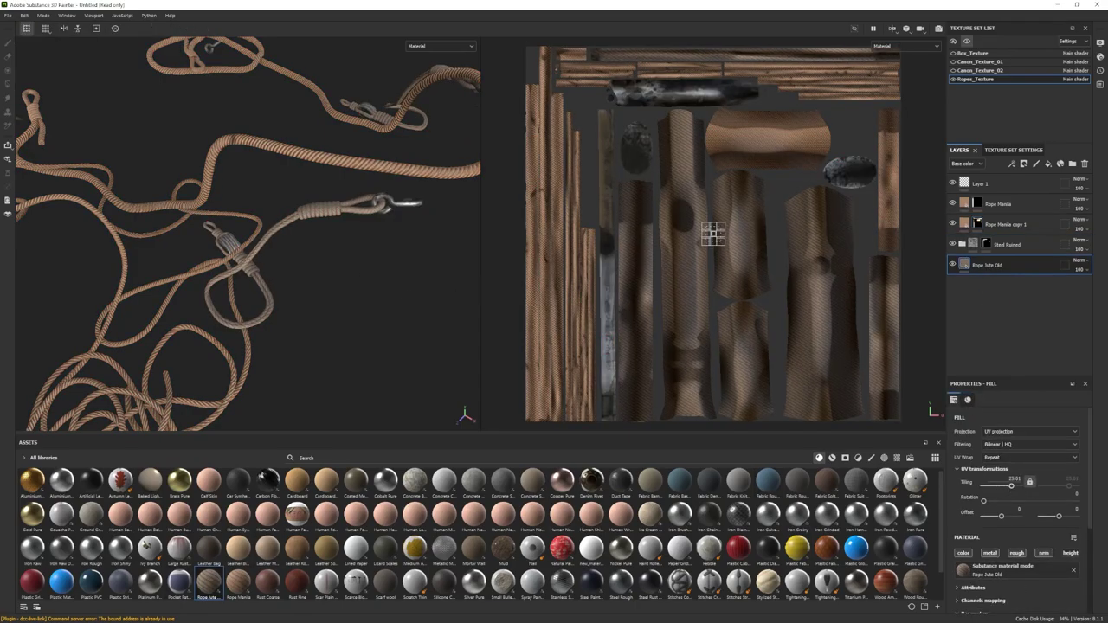
{"action": "left_click_drag", "start_coordinate": [252, 234], "coordinate": [295, 227], "text": "alt"}
Step: Shift the Rope Jute Old material's colour to a slightly darker, more saturated brown
{"action": "scroll", "coordinate": [1023, 527], "scroll_direction": "down", "scroll_amount": 3}
{"action": "left_click", "coordinate": [1029, 579]}
{"action": "left_click_drag", "start_coordinate": [869, 421], "coordinate": [878, 425]}
Step: Give Rope Jute Old a black mask and polygon-fill the hook-end loops and bindings with value 1
{"action": "left_click_drag", "start_coordinate": [186, 282], "coordinate": [208, 214], "text": "alt"}
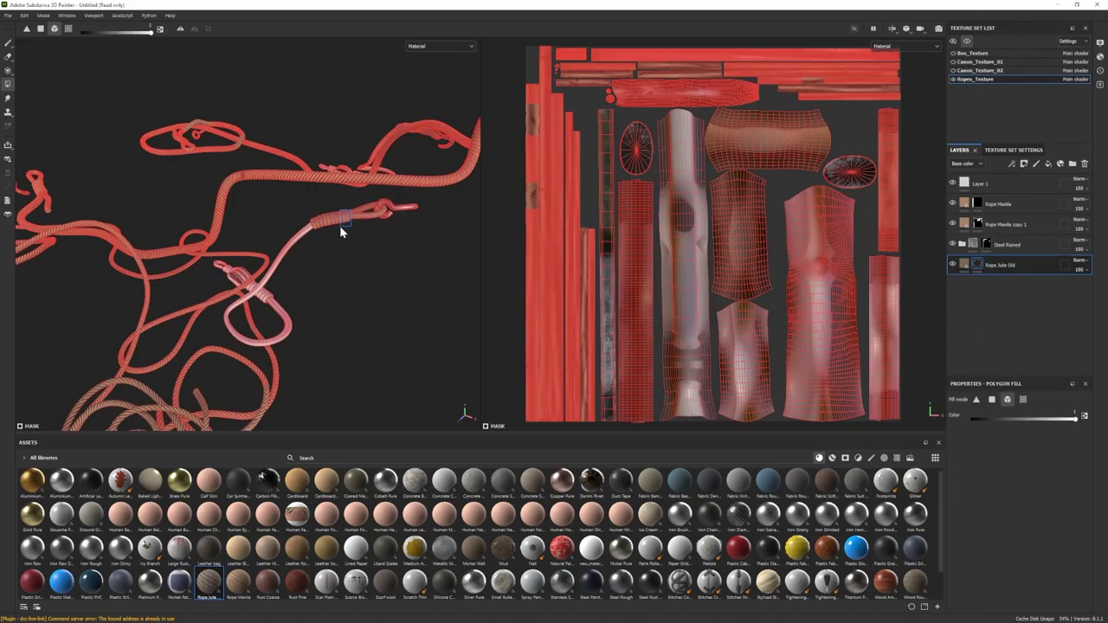
{"action": "scroll", "coordinate": [343, 230], "scroll_direction": "up", "scroll_amount": 5}
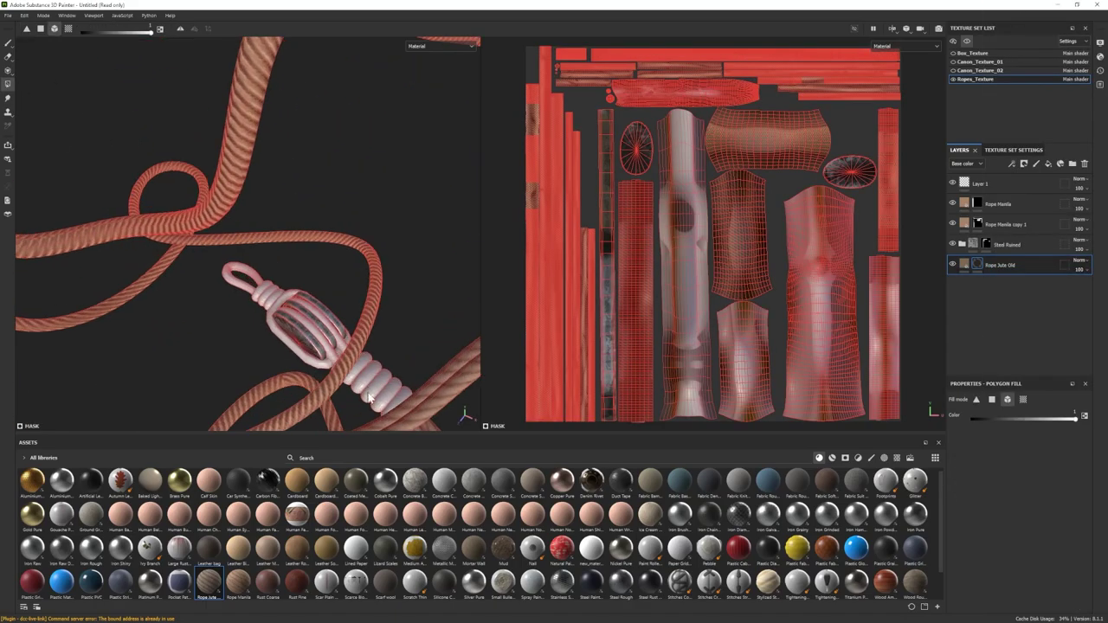
{"action": "key", "text": "1"}
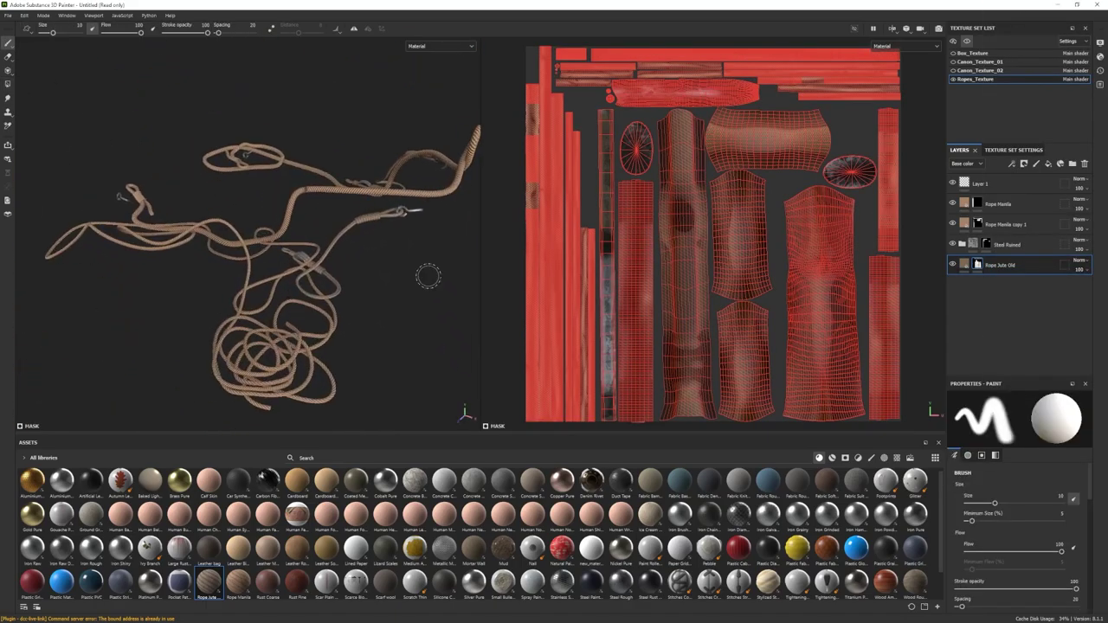
Step: Remove the coiled rope from the Rope Manila copy 1 mask and fill it in the mask of a duplicated Rope Jute Old layer
{"action": "left_click", "coordinate": [979, 226]}
{"action": "key", "text": "4"}
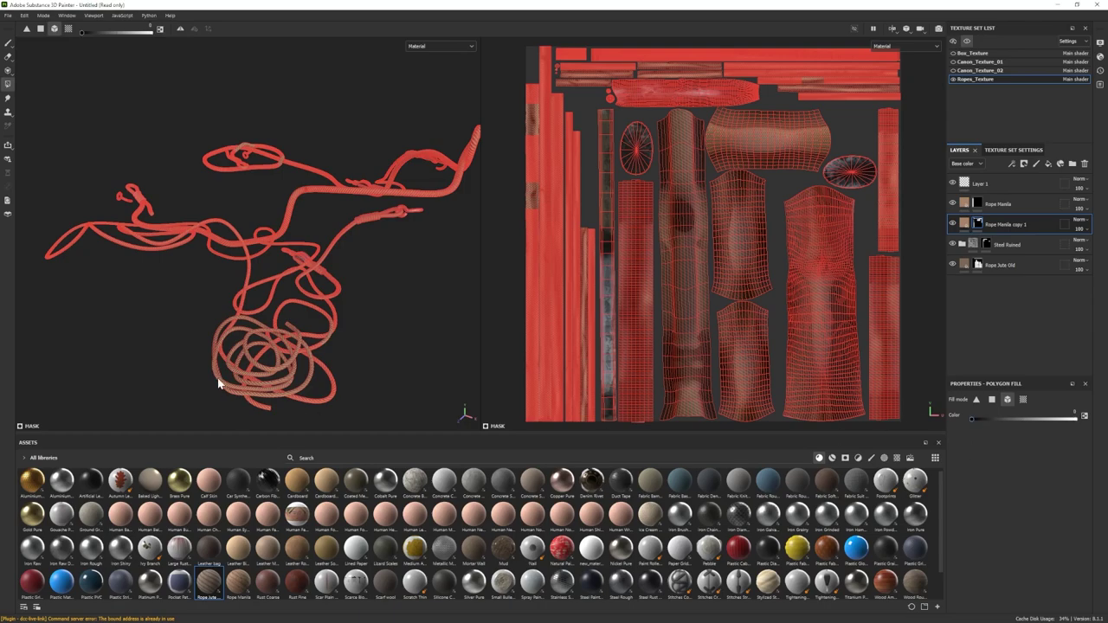
{"action": "left_click", "coordinate": [998, 265]}
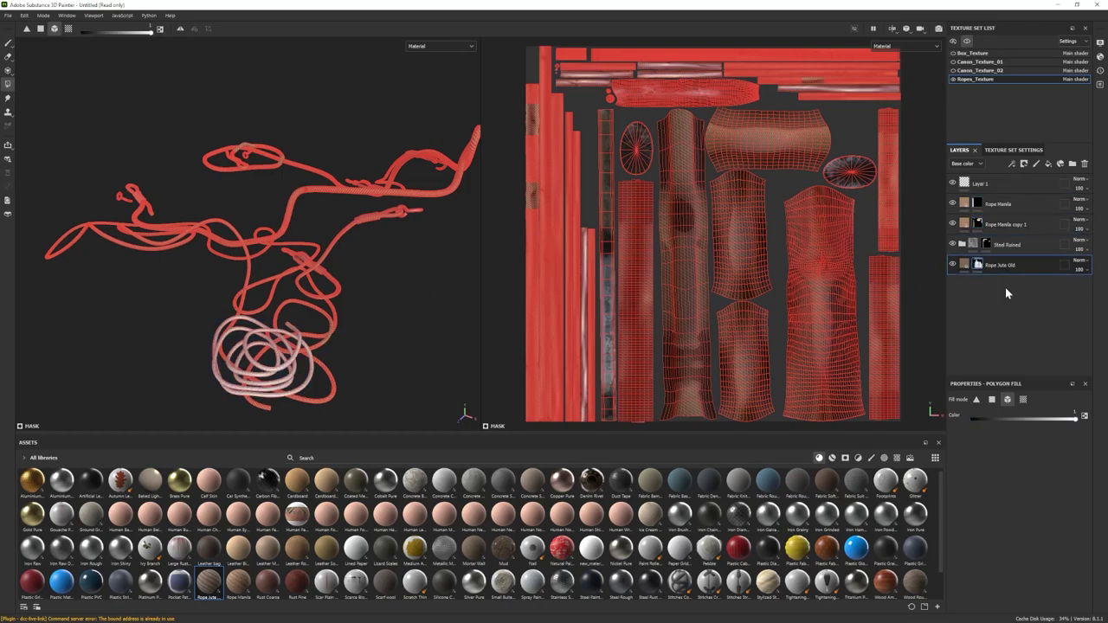
{"action": "key", "text": "1"}
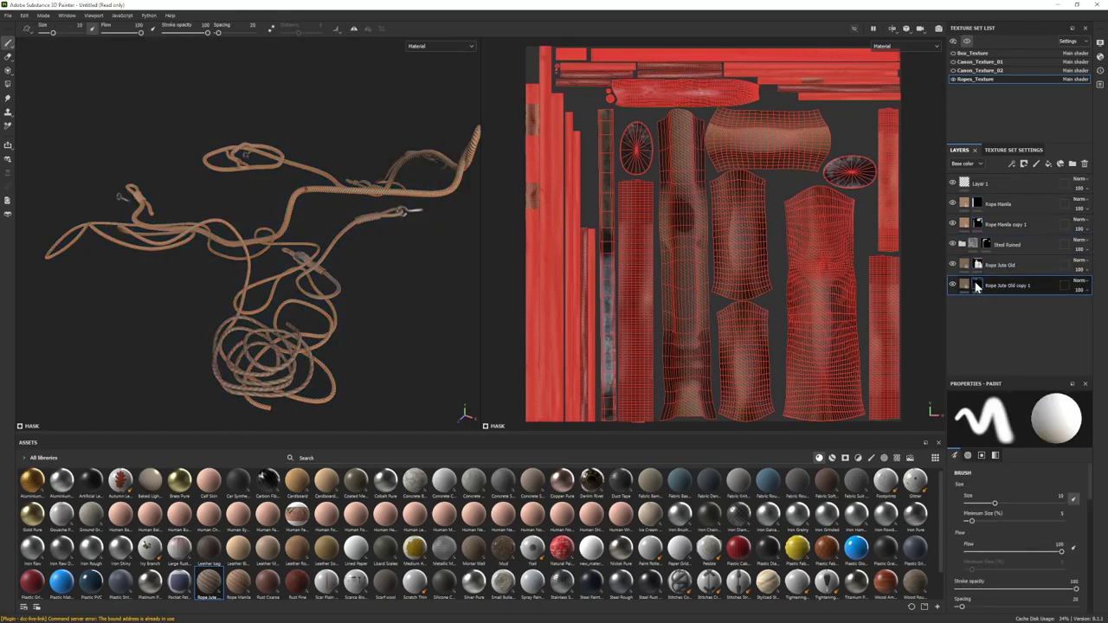
Step: Raise the UV tiling of the Rope Jute Old copy so the weave is denser on the coiled rope
{"action": "left_click", "coordinate": [964, 285]}
{"action": "scroll", "coordinate": [1012, 454], "scroll_direction": "up", "scroll_amount": 2}
{"action": "scroll", "coordinate": [176, 278], "scroll_direction": "down", "scroll_amount": 4}
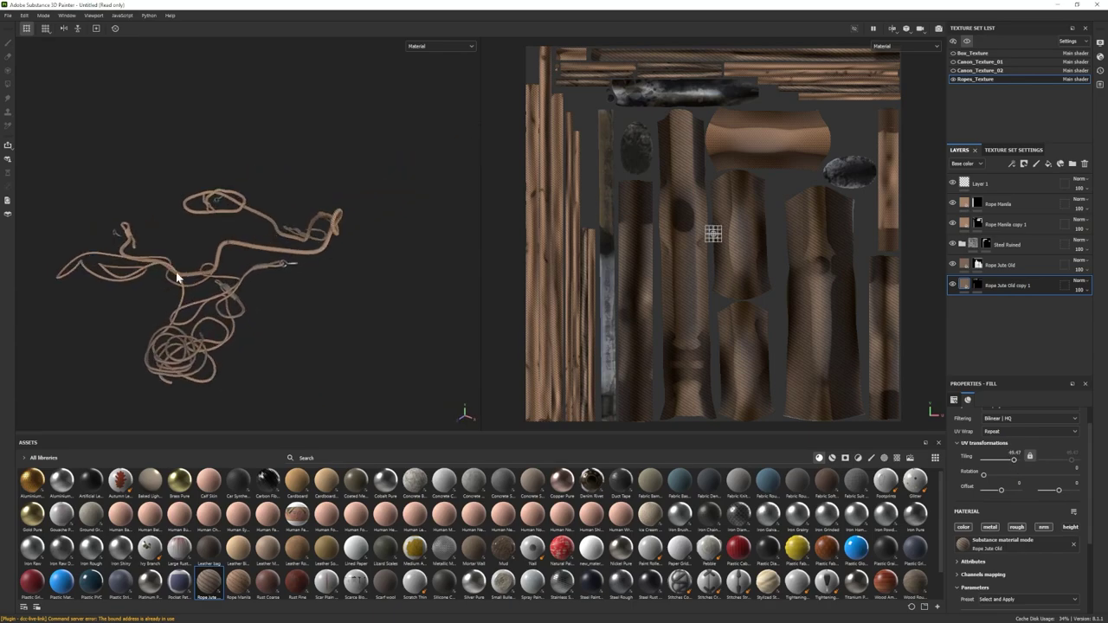
{"action": "mouse_move", "coordinate": [230, 207]}
{"action": "right_mouse_down", "text": "alt"}
{"action": "mouse_move", "coordinate": [377, 328]}
{"action": "mouse_move", "coordinate": [242, 225]}
{"action": "right_mouse_up", "text": "alt"}
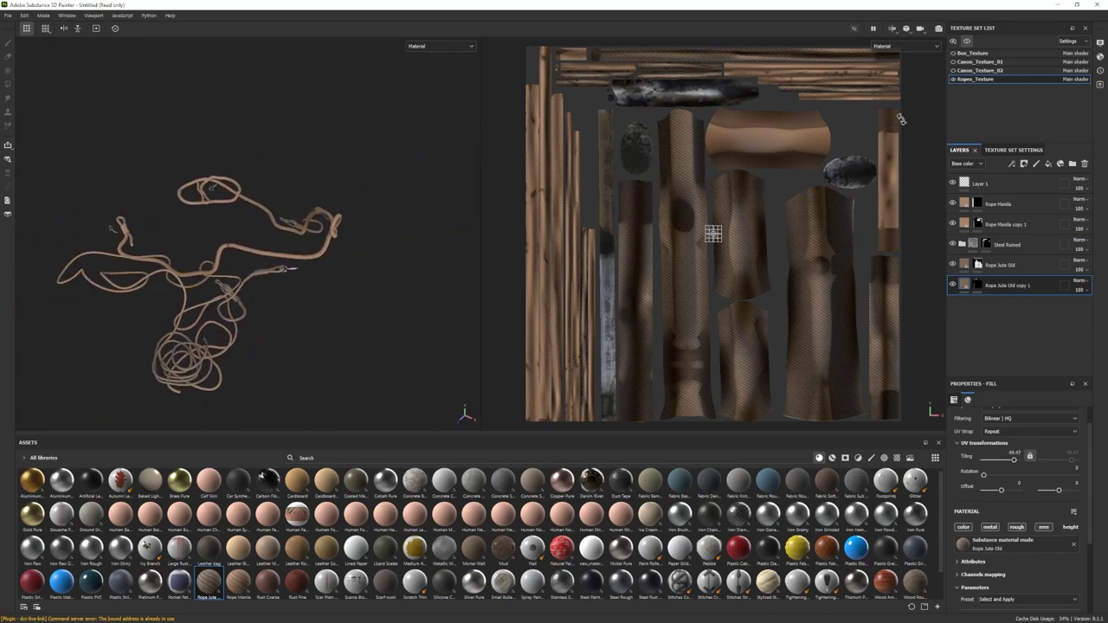
Step: Show all texture sets in the 3D view, make Box_Texture active and frame the ammunition box
{"action": "left_click", "coordinate": [968, 41]}
{"action": "left_click_drag", "start_coordinate": [347, 286], "coordinate": [367, 233], "text": "alt"}
{"action": "left_click", "coordinate": [953, 54]}
{"action": "scroll", "coordinate": [260, 233], "scroll_direction": "up", "scroll_amount": 3}
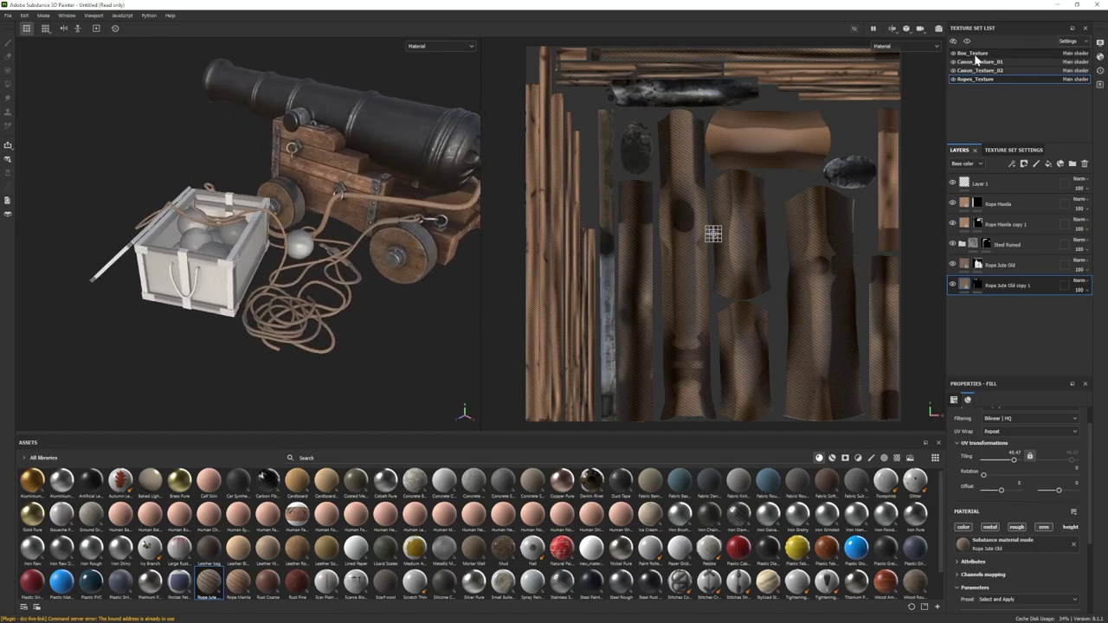
{"action": "left_click", "coordinate": [974, 53]}
{"action": "left_click_drag", "start_coordinate": [294, 234], "coordinate": [260, 259], "text": "alt"}
{"action": "scroll", "coordinate": [260, 254], "scroll_direction": "up", "scroll_amount": 3}
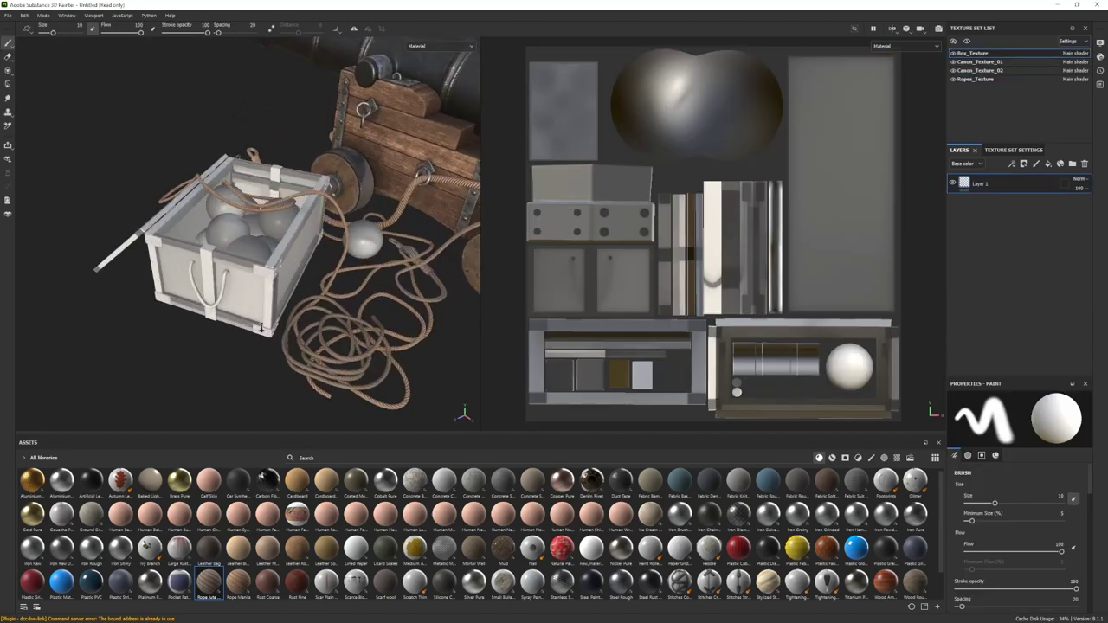
Step: Isolate Box_Texture in the 3D view and list only the smart materials in the library
{"action": "left_click", "coordinate": [967, 41]}
{"action": "middle_click_drag", "start_coordinate": [346, 269], "coordinate": [293, 251], "text": "alt"}
{"action": "left_click", "coordinate": [832, 458]}
Step: Try Wood Beach Veined and other wood smart materials on the box, undoing each one
{"action": "left_click_drag", "start_coordinate": [831, 343], "coordinate": [991, 299]}
{"action": "left_click_drag", "start_coordinate": [347, 294], "coordinate": [368, 273], "text": "alt"}
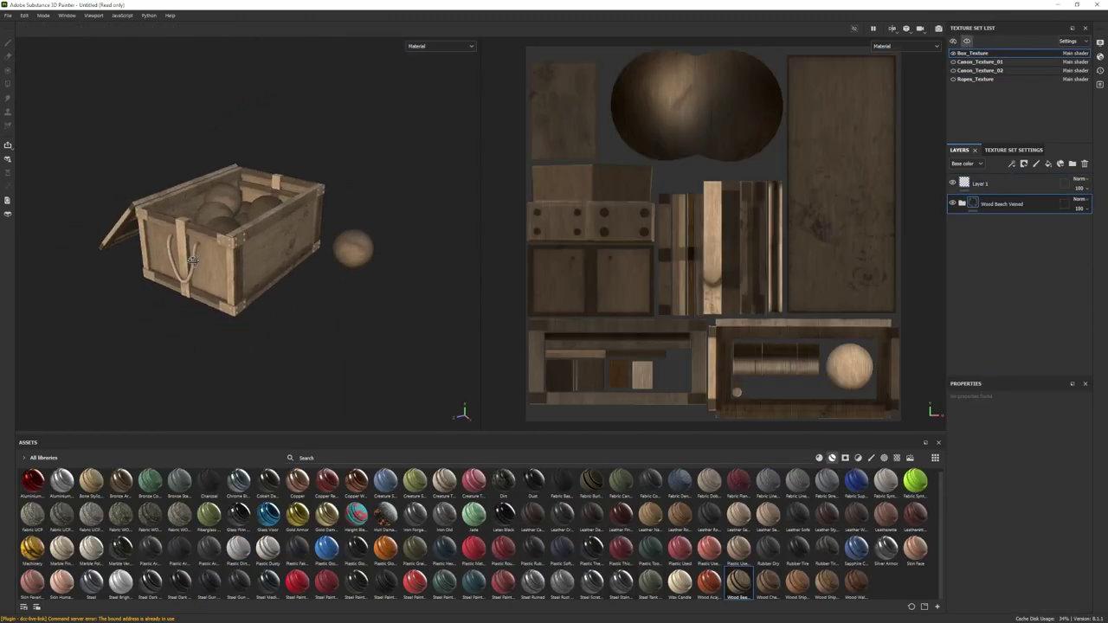
{"action": "key", "text": "ctrl+z"}
{"action": "left_click_drag", "start_coordinate": [768, 585], "coordinate": [987, 294]}
{"action": "key", "text": "ctrl+z"}
{"action": "mouse_move", "coordinate": [220, 264]}
{"action": "left_mouse_down", "text": "alt"}
{"action": "mouse_move", "coordinate": [290, 225]}
{"action": "mouse_move", "coordinate": [227, 260]}
{"action": "left_mouse_up", "text": "alt"}
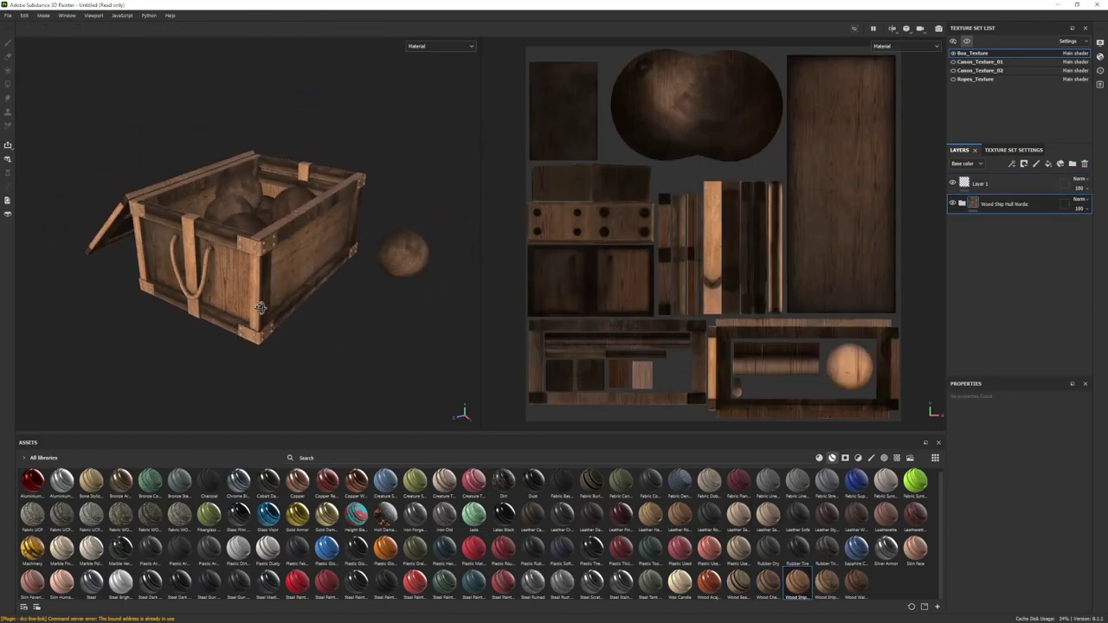
{"action": "key", "text": "ctrl+z"}
{"action": "left_click_drag", "start_coordinate": [828, 584], "coordinate": [1002, 270]}
{"action": "key", "text": "ctrl+z"}
Step: Apply the Wood Ship Hull Nordic smart material to Box_Texture and compare the box with all texture sets shown
{"action": "left_click_drag", "start_coordinate": [798, 584], "coordinate": [970, 216]}
{"action": "left_click", "coordinate": [962, 203]}
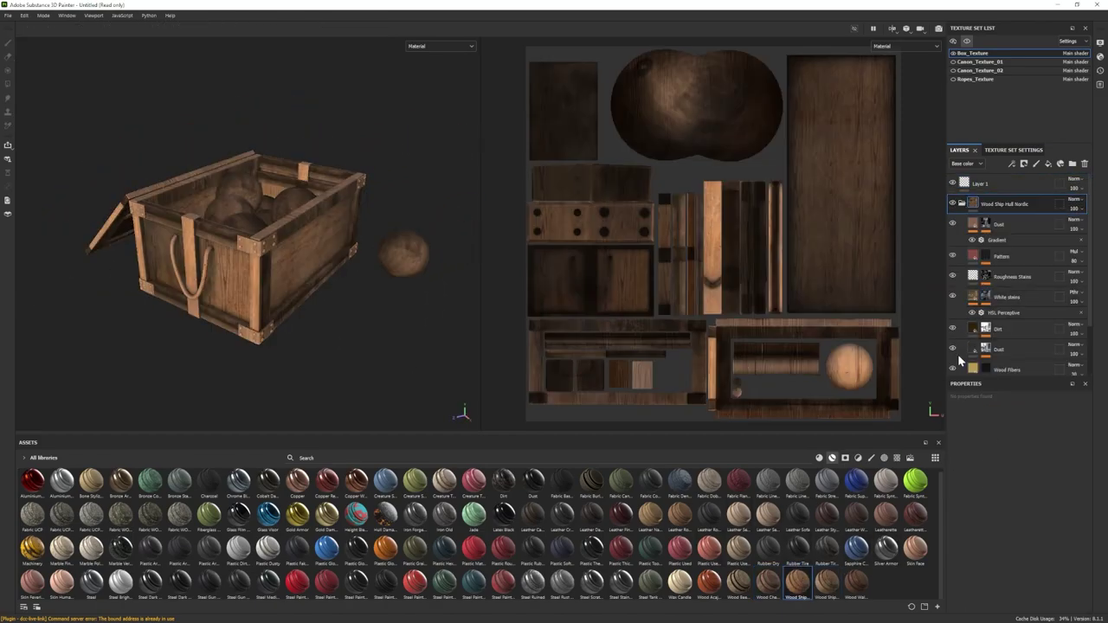
{"action": "left_click", "coordinate": [952, 329]}
{"action": "left_click", "coordinate": [953, 329]}
{"action": "scroll", "coordinate": [334, 234], "scroll_direction": "down", "scroll_amount": 3}
{"action": "left_click", "coordinate": [967, 41]}
{"action": "left_click_drag", "start_coordinate": [334, 233], "coordinate": [372, 277], "text": "alt"}
{"action": "scroll", "coordinate": [319, 260], "scroll_direction": "up", "scroll_amount": 2}
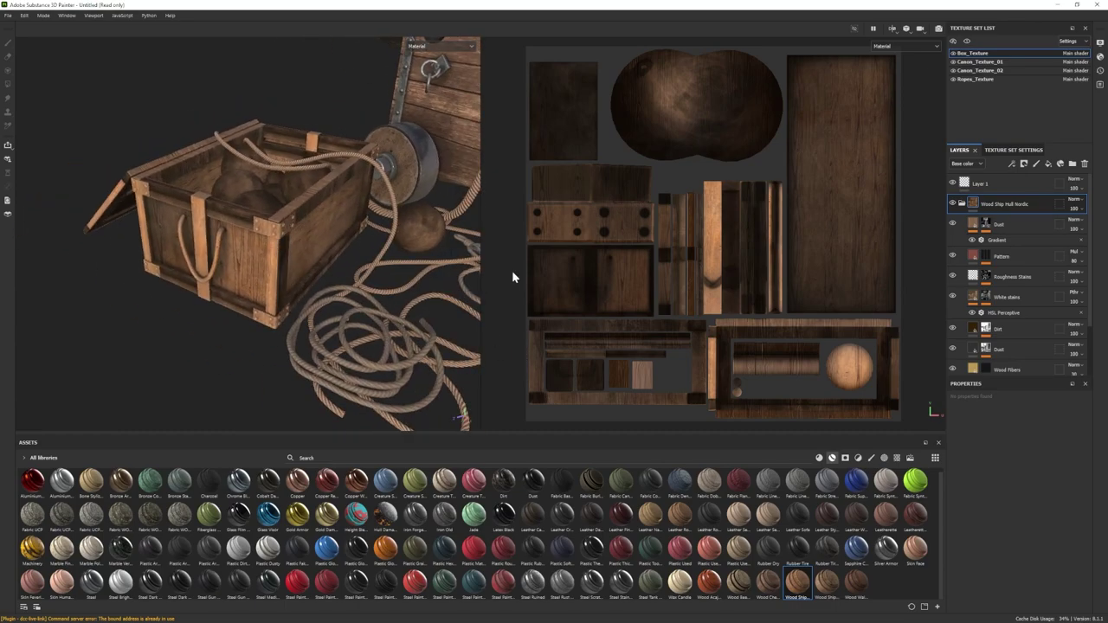
Step: Give Wood Ship Hull Nordic a black mask and polygon-fill the box's side and front panels
{"action": "left_click", "coordinate": [961, 204]}
{"action": "right_click", "coordinate": [996, 204]}
{"action": "left_click", "coordinate": [1017, 192]}
{"action": "left_click", "coordinate": [7, 84]}
{"action": "left_click", "coordinate": [333, 242]}
{"action": "key", "text": "ctrl+z"}
{"action": "left_click", "coordinate": [322, 241]}
{"action": "left_click", "coordinate": [252, 248]}
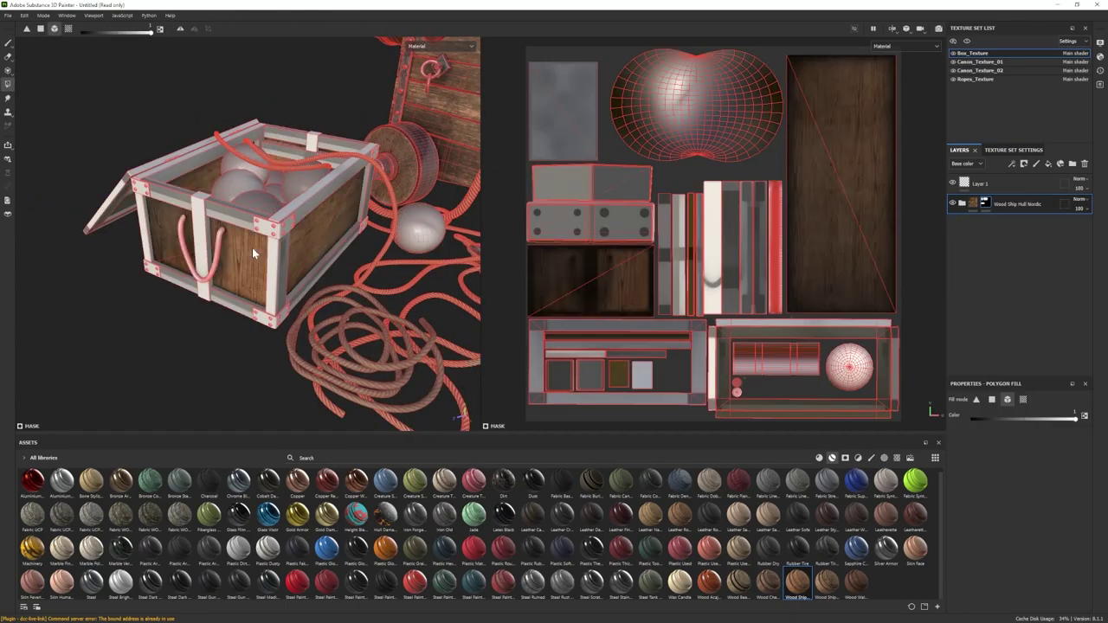
Step: Try to polygon-fill the open lid's panel in the Wood Ship Hull Nordic mask
{"action": "left_click_drag", "start_coordinate": [257, 234], "coordinate": [246, 201], "text": "alt"}
{"action": "left_click_drag", "start_coordinate": [284, 168], "coordinate": [269, 179], "text": "alt"}
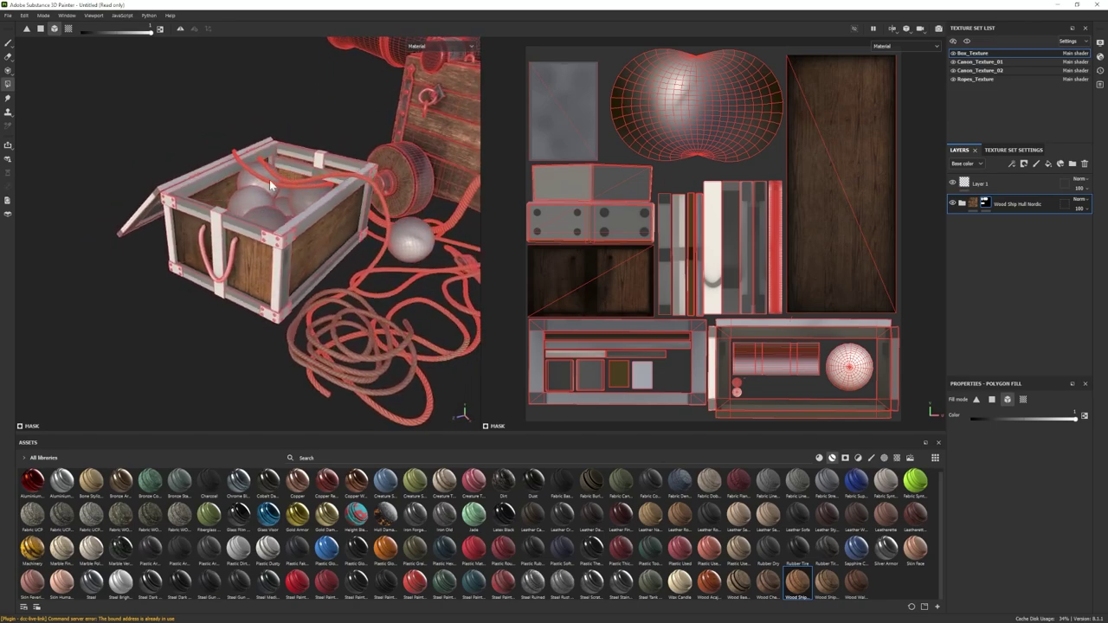
{"action": "left_click", "coordinate": [153, 206]}
{"action": "left_click_drag", "start_coordinate": [147, 215], "coordinate": [176, 213], "text": "alt"}
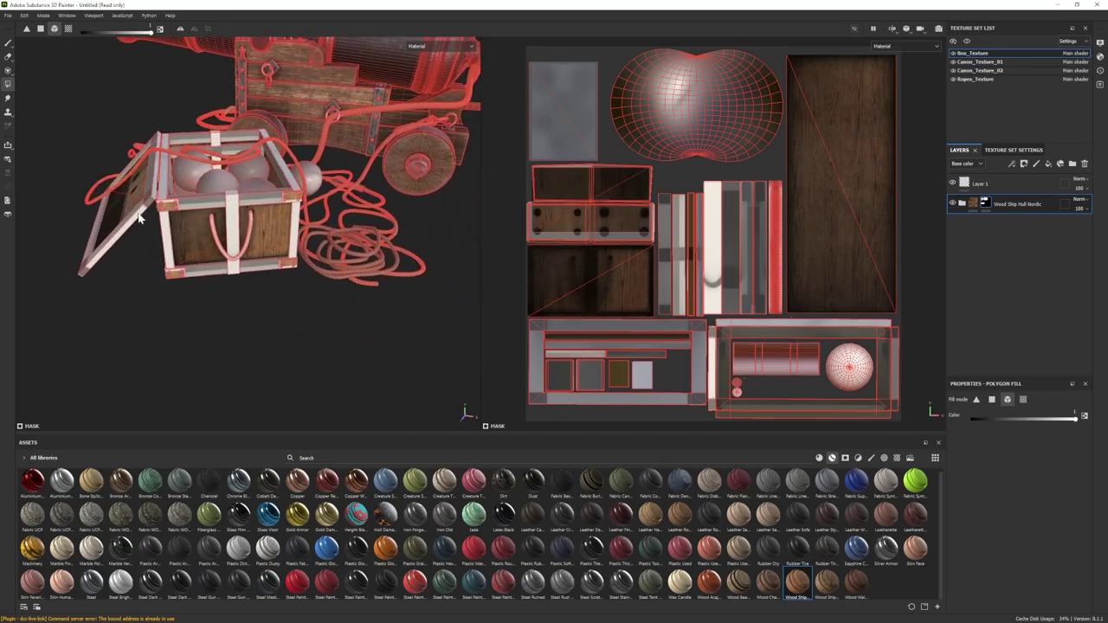
{"action": "key", "text": "ctrl+z"}
{"action": "left_click", "coordinate": [131, 200]}
{"action": "key", "text": "ctrl+z"}
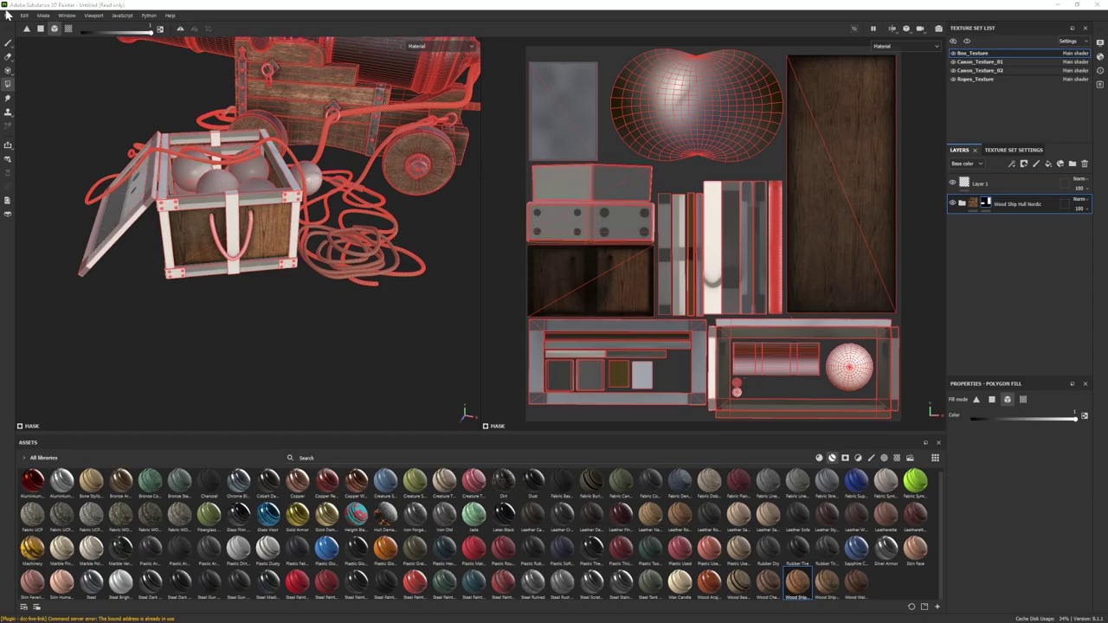
Step: Update the project with the revised mesh and rebake the mesh maps for Box_Texture
{"action": "left_click", "coordinate": [42, 45]}
{"action": "left_click", "coordinate": [638, 386]}
{"action": "left_click", "coordinate": [1013, 150]}
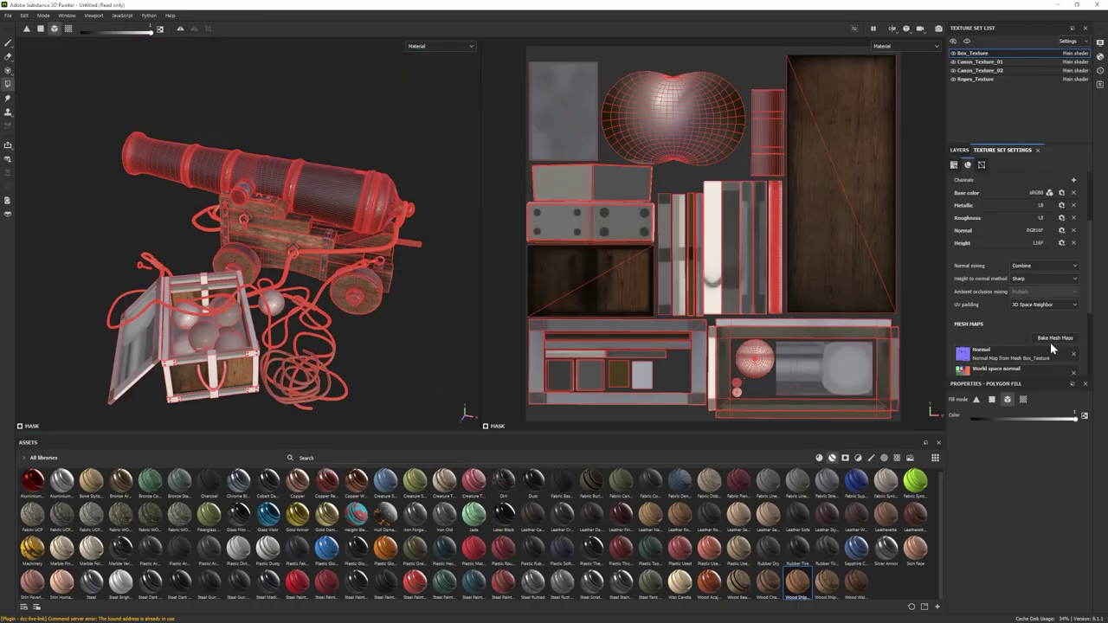
{"action": "left_click", "coordinate": [1052, 339]}
{"action": "left_click", "coordinate": [614, 449]}
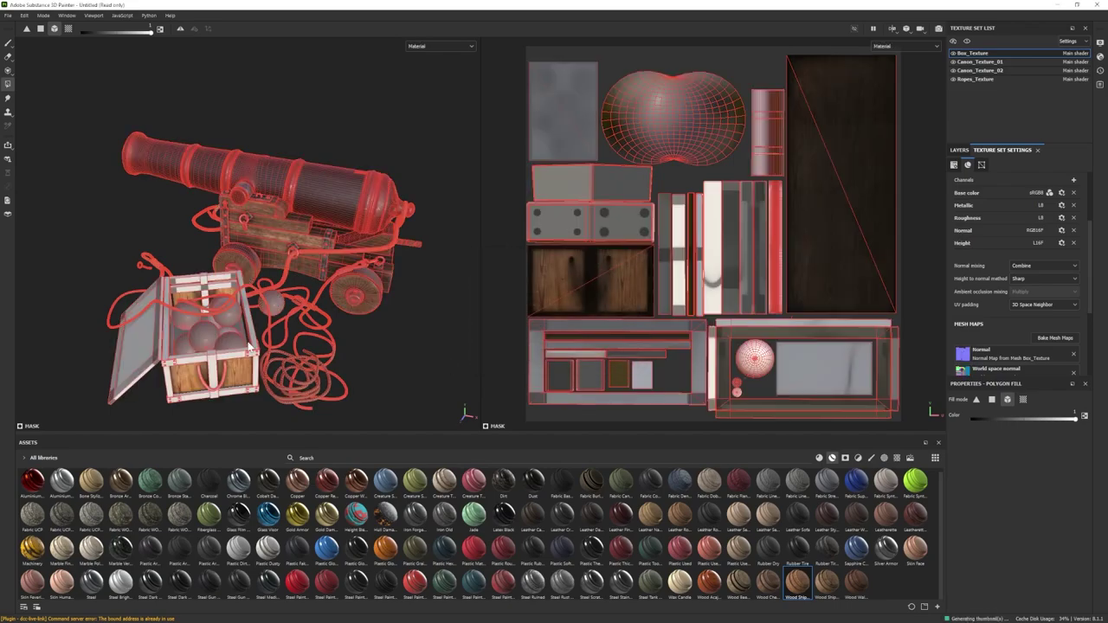
Step: Polygon-fill the lid panel and the pieces inside the box in the Wood Ship Hull Nordic mask
{"action": "left_click", "coordinate": [959, 150]}
{"action": "left_click_drag", "start_coordinate": [259, 242], "coordinate": [220, 298], "text": "alt"}
{"action": "left_click", "coordinate": [155, 216]}
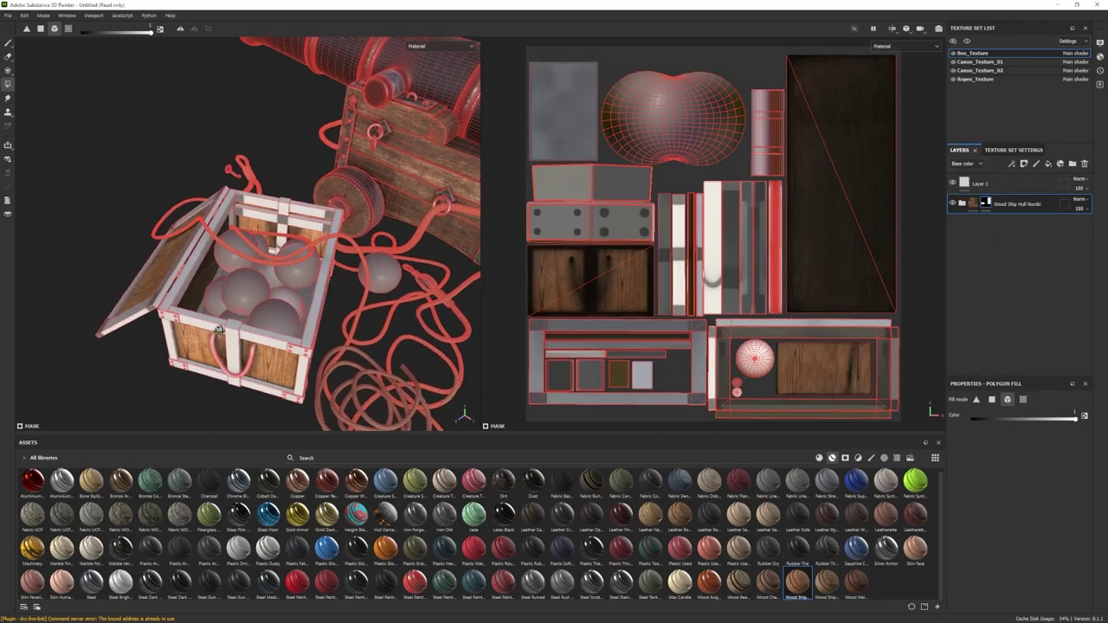
{"action": "left_click_drag", "start_coordinate": [154, 217], "coordinate": [199, 275], "text": "alt"}
{"action": "left_click", "coordinate": [199, 275]}
{"action": "left_click", "coordinate": [230, 294]}
{"action": "left_click", "coordinate": [278, 304]}
{"action": "key", "text": "ctrl+z"}
Step: Duplicate the Wood Ship Hull Nordic folder and restrict the copy's mask to the box's frame beams
{"action": "mouse_move", "coordinate": [260, 305]}
{"action": "left_mouse_down", "text": "alt"}
{"action": "mouse_move", "coordinate": [268, 275]}
{"action": "mouse_move", "coordinate": [253, 313]}
{"action": "mouse_move", "coordinate": [276, 313]}
{"action": "left_mouse_up", "text": "alt"}
{"action": "key", "text": "ctrl+d"}
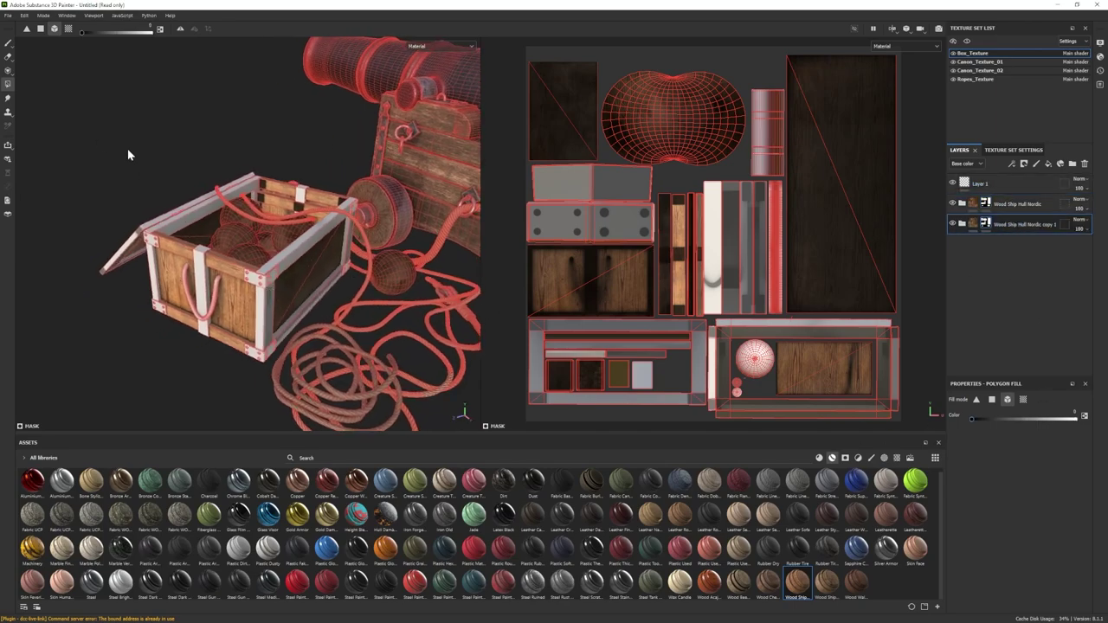
{"action": "left_click", "coordinate": [295, 260]}
Step: Examine the Pattern, Wood Fibers and Wood Rough layers in the copied folder to see which controls the grain direction
{"action": "left_click", "coordinate": [962, 224]}
{"action": "left_click", "coordinate": [988, 279]}
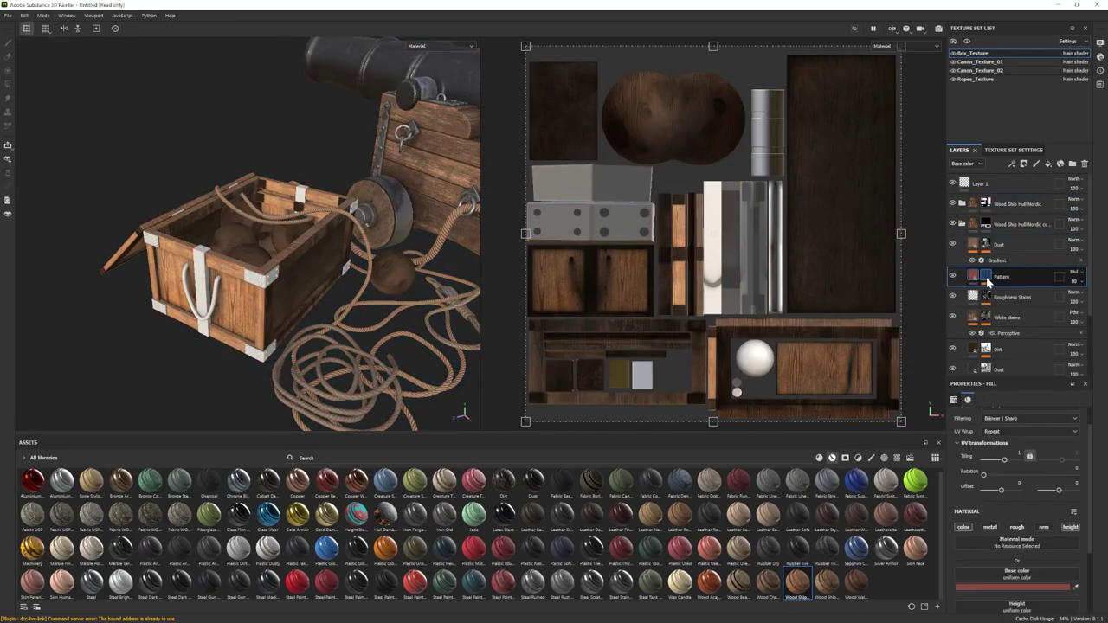
{"action": "left_click", "coordinate": [985, 276]}
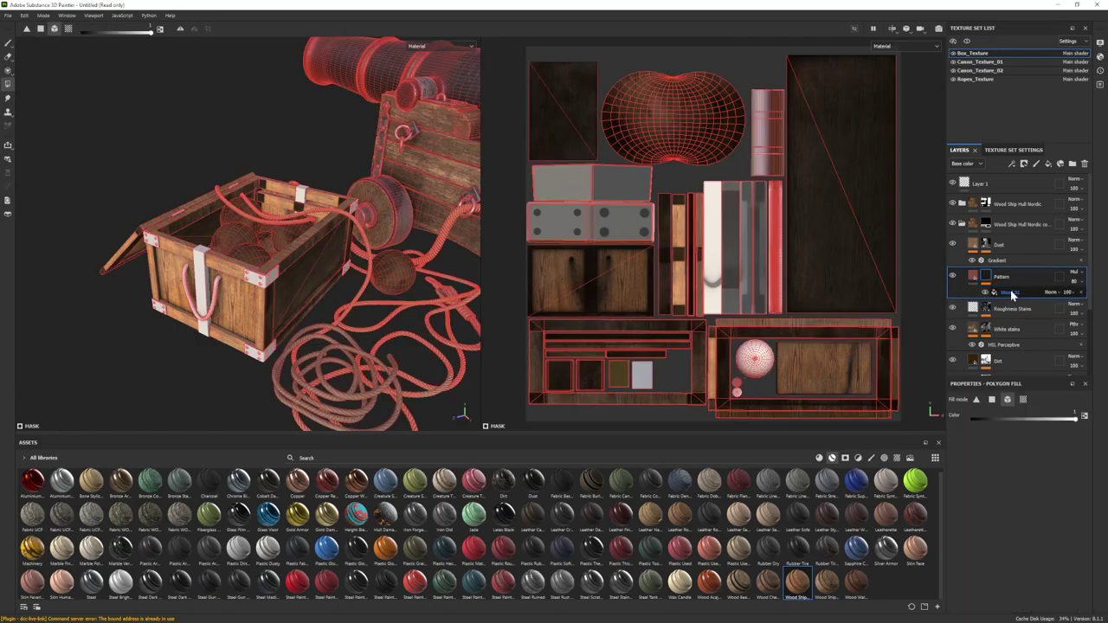
{"action": "left_click", "coordinate": [1011, 293]}
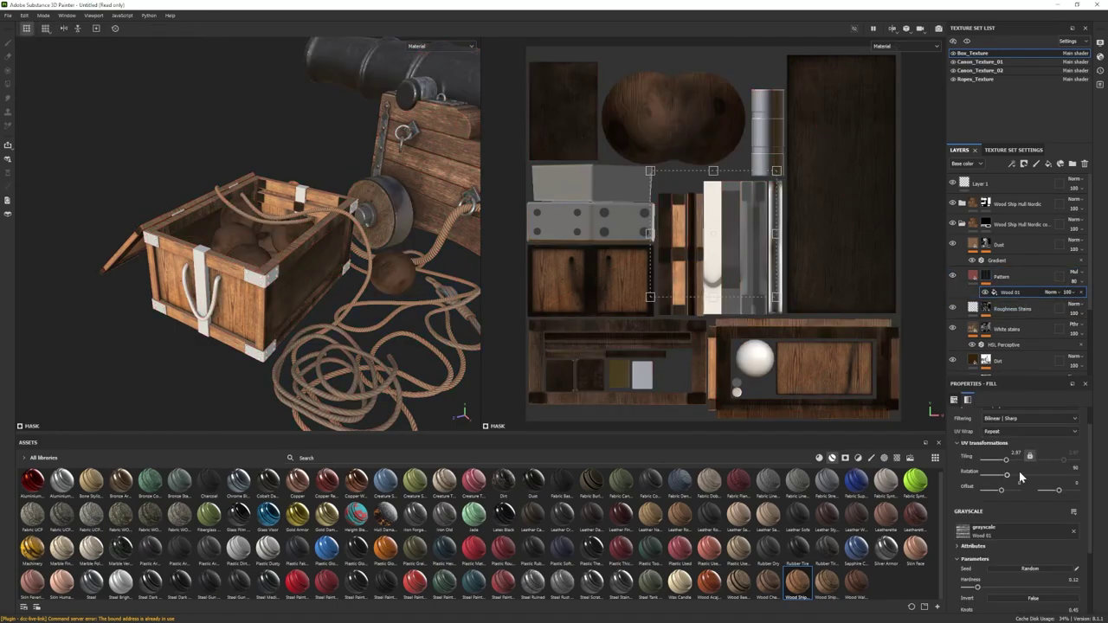
{"action": "scroll", "coordinate": [1022, 322], "scroll_direction": "down", "scroll_amount": 3}
{"action": "left_click", "coordinate": [987, 324]}
{"action": "left_click", "coordinate": [1016, 339]}
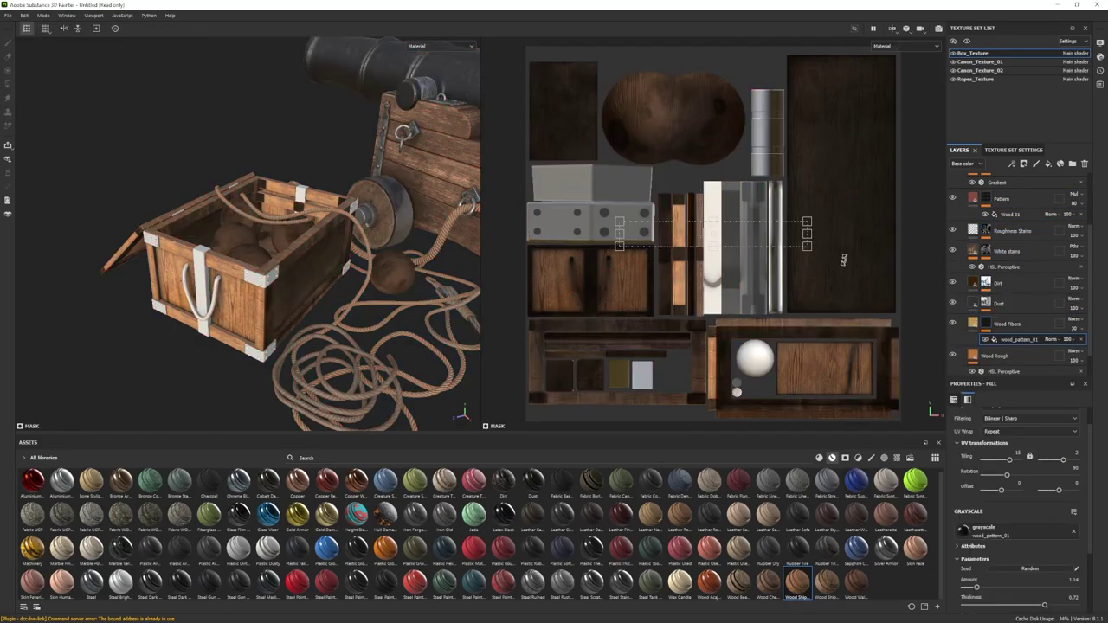
{"action": "scroll", "coordinate": [953, 232], "scroll_direction": "up", "scroll_amount": 1}
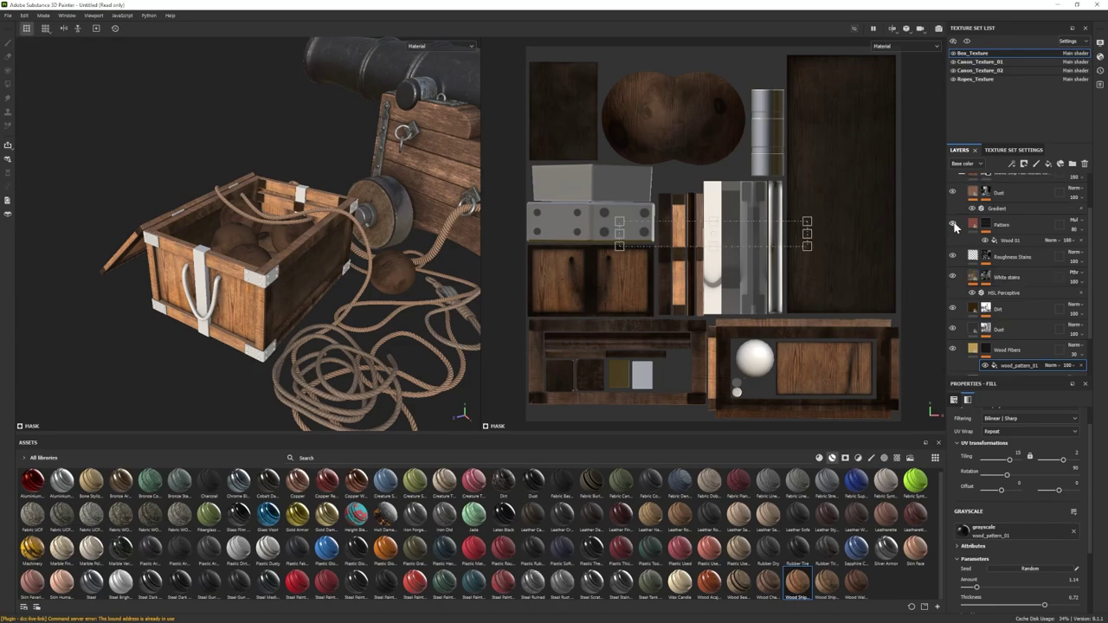
{"action": "scroll", "coordinate": [964, 327], "scroll_direction": "down", "scroll_amount": 2}
{"action": "left_click", "coordinate": [953, 329]}
{"action": "left_click", "coordinate": [953, 330]}
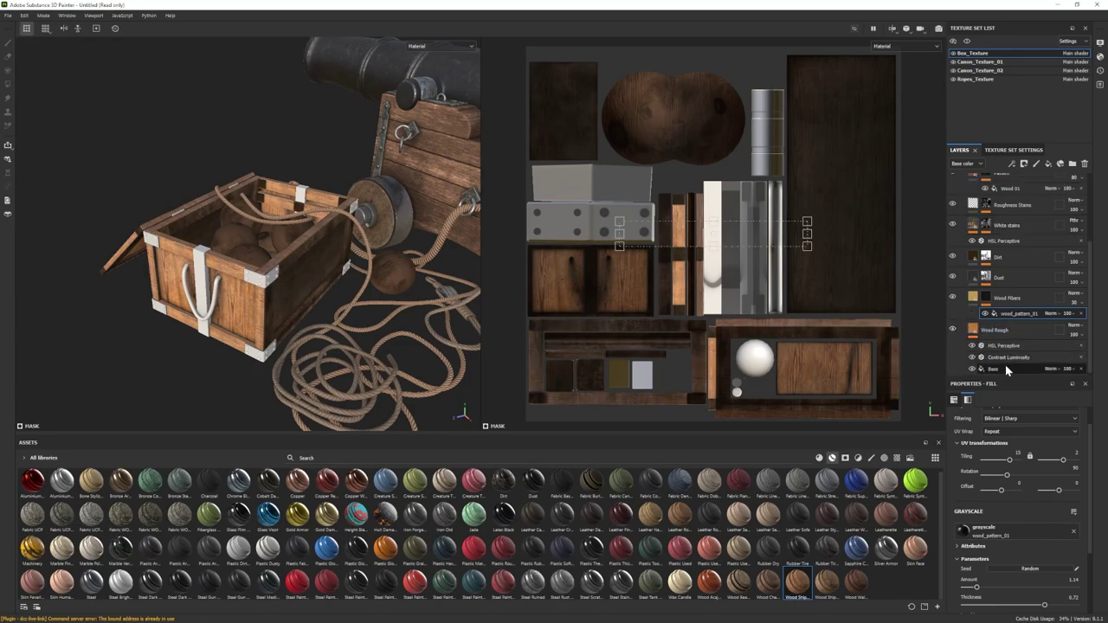
Step: Set the rotation of the Wood Rough layer in the copied folder to 0
{"action": "left_click", "coordinate": [1004, 332]}
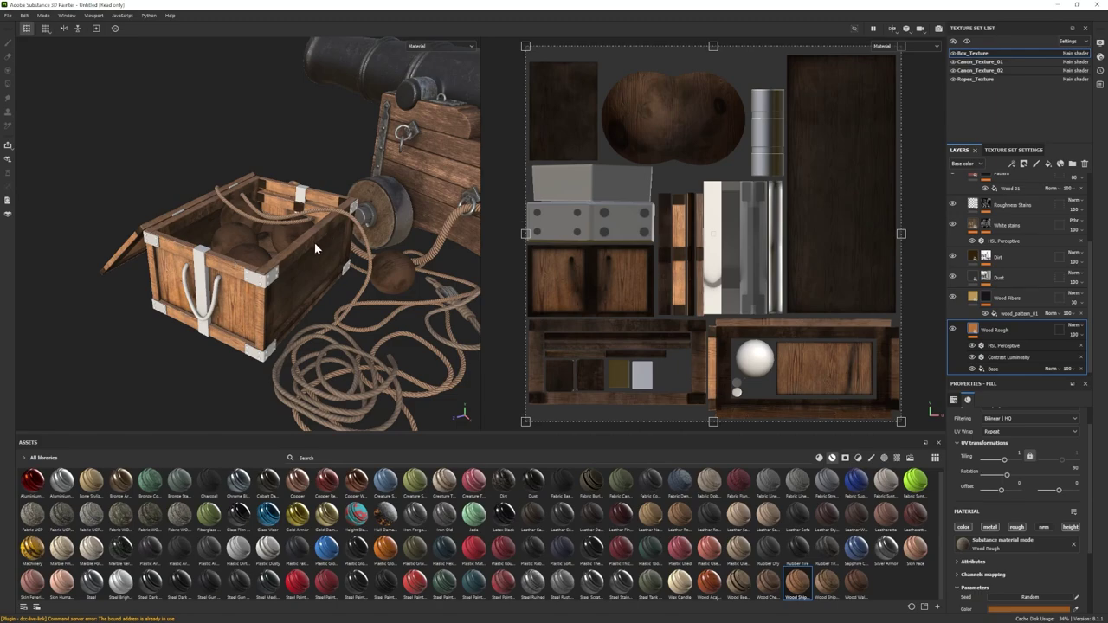
{"action": "left_click_drag", "start_coordinate": [451, 275], "coordinate": [494, 305], "text": "alt"}
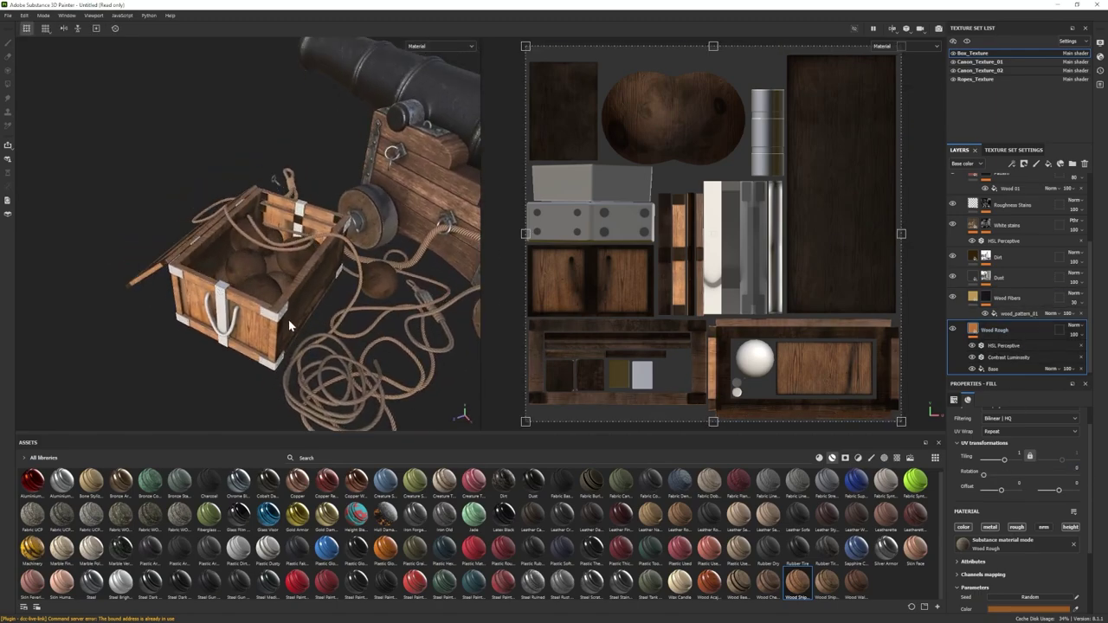
{"action": "left_click_drag", "start_coordinate": [290, 326], "coordinate": [313, 296], "text": "alt"}
Step: Set the Wood Rough colour in the original Wood Ship Hull Nordic folder to a muted brown with saturation 0.411 and value 0.420
{"action": "left_click", "coordinate": [1029, 610]}
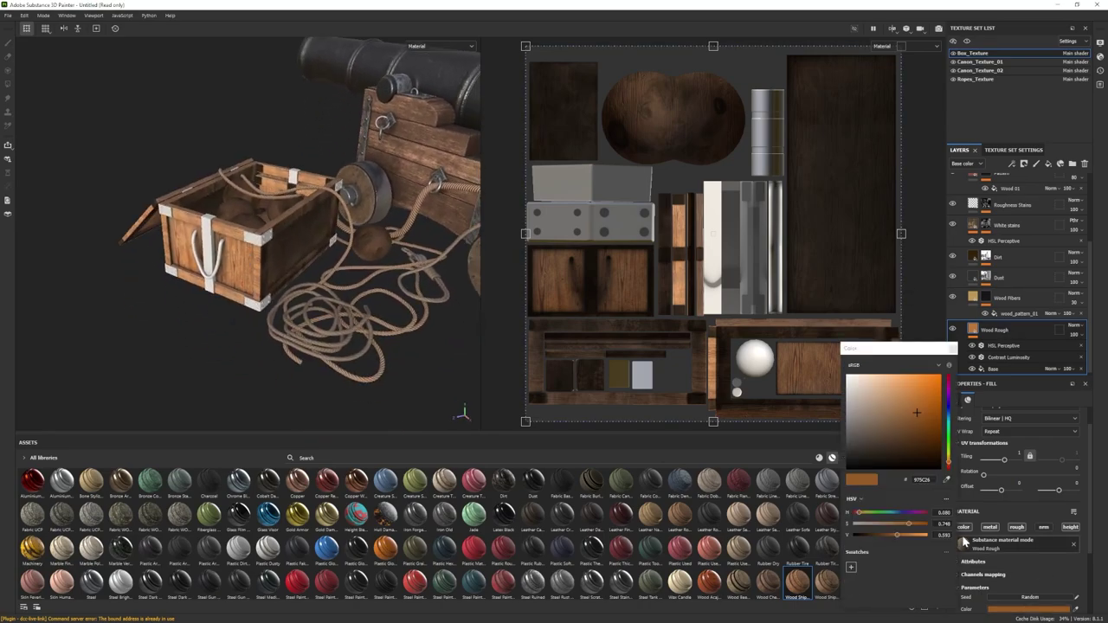
{"action": "scroll", "coordinate": [969, 227], "scroll_direction": "up", "scroll_amount": 3}
{"action": "left_click", "coordinate": [961, 223]}
{"action": "left_click", "coordinate": [962, 203]}
{"action": "left_click", "coordinate": [953, 349]}
{"action": "scroll", "coordinate": [974, 312], "scroll_direction": "down", "scroll_amount": 3}
{"action": "left_click", "coordinate": [974, 309]}
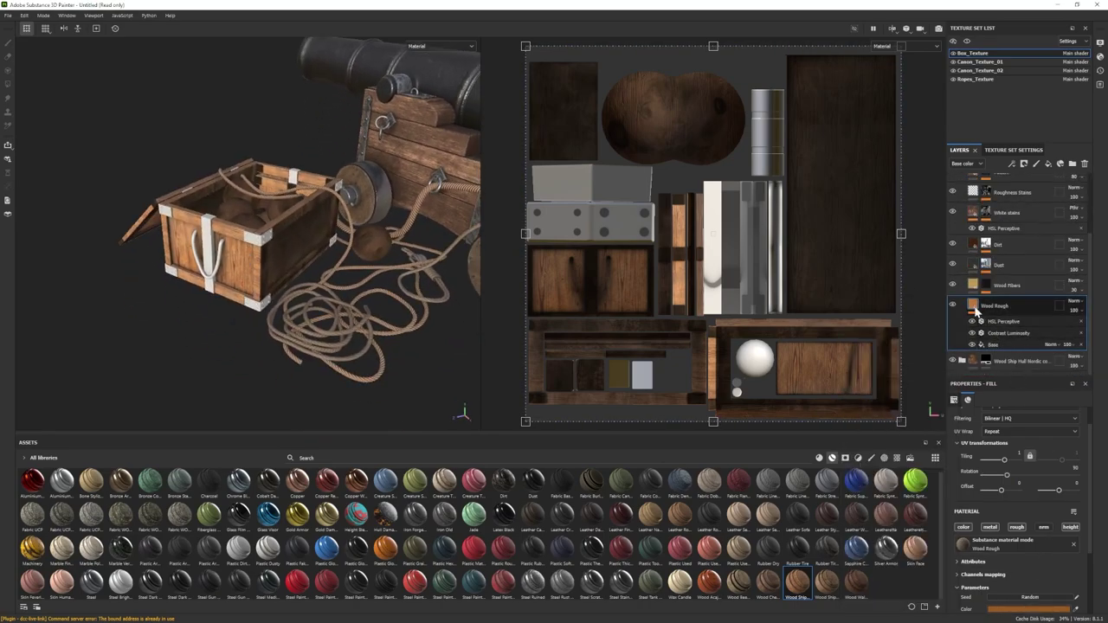
{"action": "left_click", "coordinate": [1030, 609]}
{"action": "left_click_drag", "start_coordinate": [890, 423], "coordinate": [885, 428]}
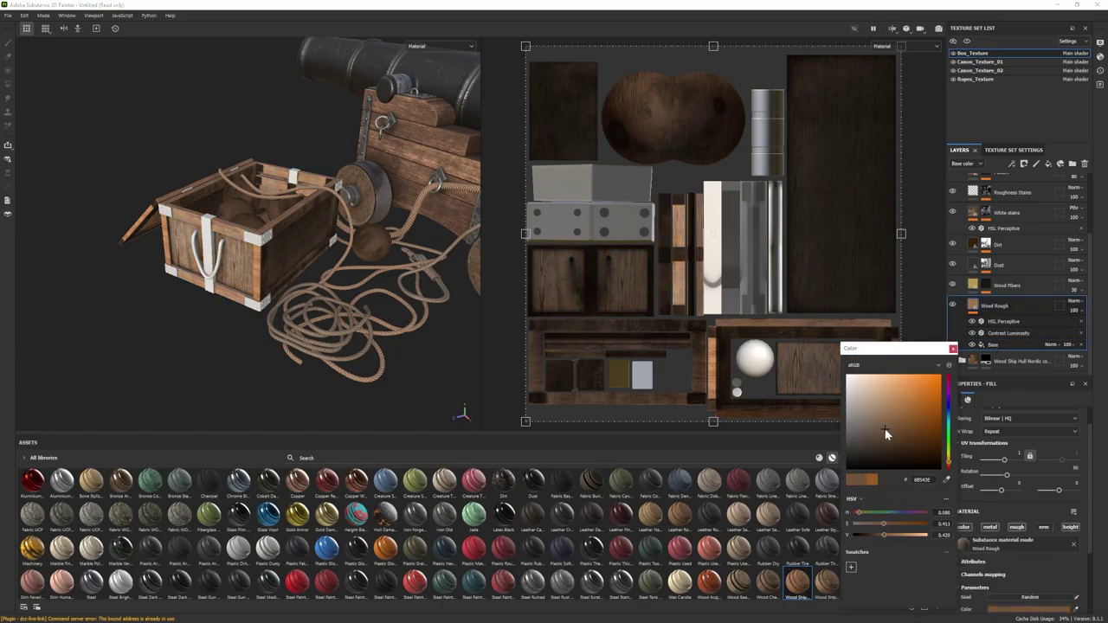
Step: Adjust the original folder's Wood Rough colour to saturation 0.429 and value 0.406, and apply the same colour to the copied folder's Wood Rough
{"action": "left_click", "coordinate": [953, 350]}
{"action": "left_click", "coordinate": [1030, 610]}
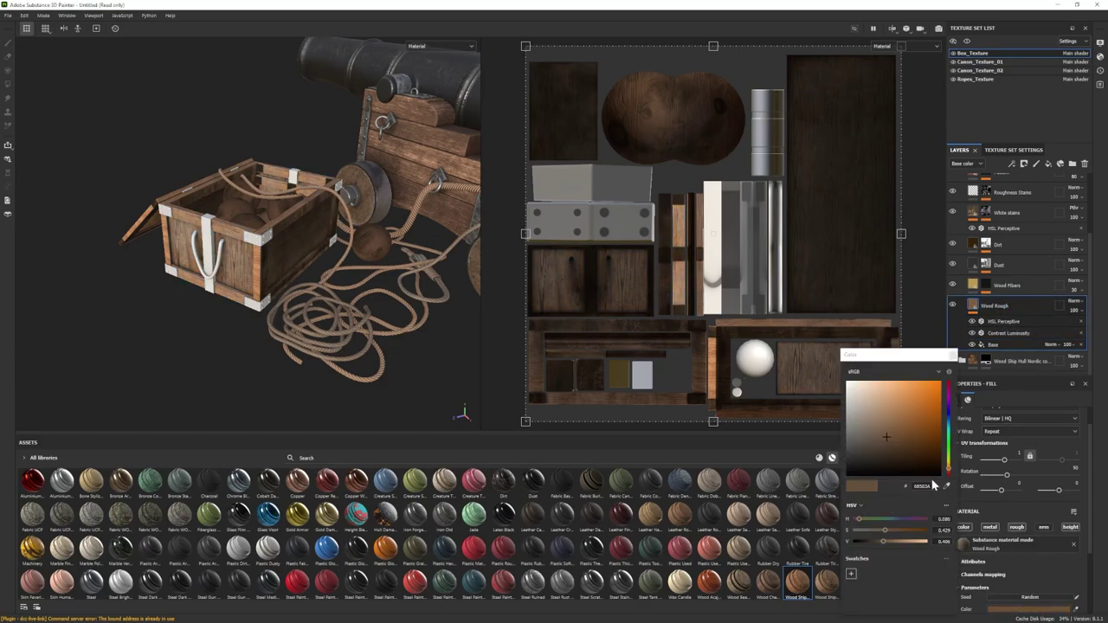
{"action": "left_click", "coordinate": [953, 356]}
{"action": "scroll", "coordinate": [968, 244], "scroll_direction": "up", "scroll_amount": 3}
{"action": "left_click", "coordinate": [962, 202]}
{"action": "left_click", "coordinate": [962, 223]}
{"action": "scroll", "coordinate": [990, 284], "scroll_direction": "down", "scroll_amount": 4}
{"action": "left_click", "coordinate": [996, 326]}
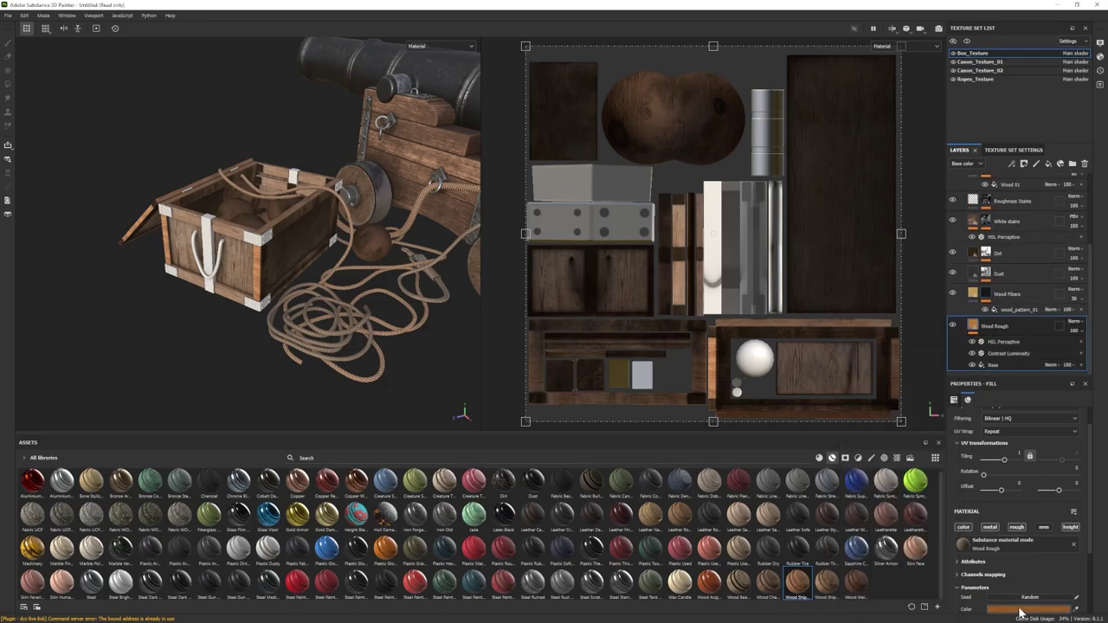
{"action": "left_click", "coordinate": [1022, 608]}
{"action": "double_click", "coordinate": [930, 487]}
{"action": "left_click_drag", "start_coordinate": [132, 102], "coordinate": [199, 104], "text": "alt"}
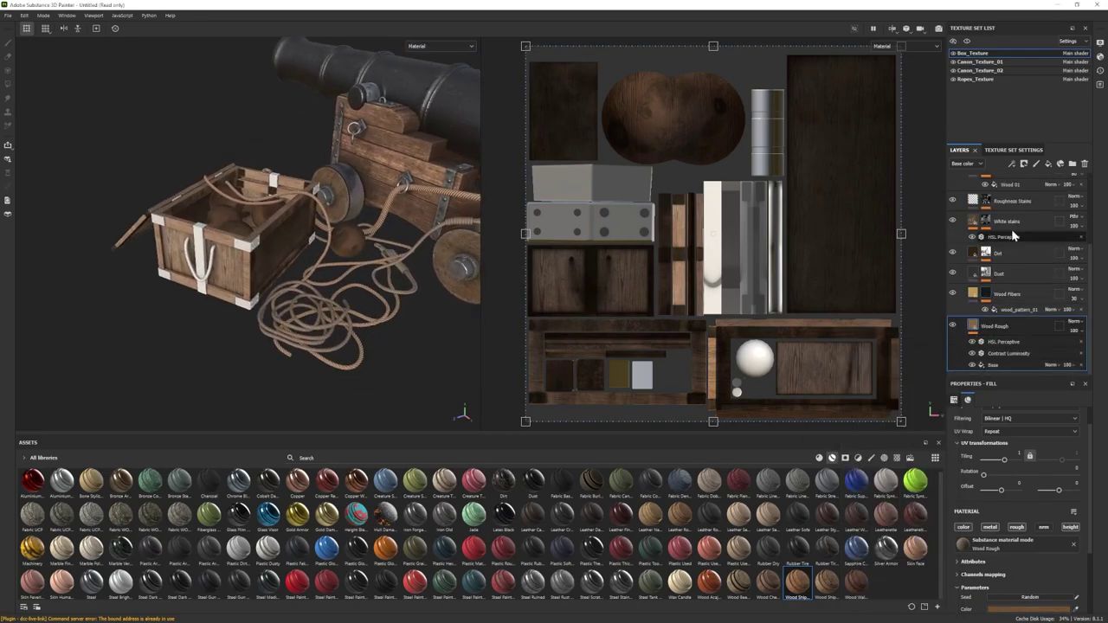
Step: Give the Steel Ruined folder a black mask and reveal it on the box's metal corner plates
{"action": "right_click", "coordinate": [1002, 245]}
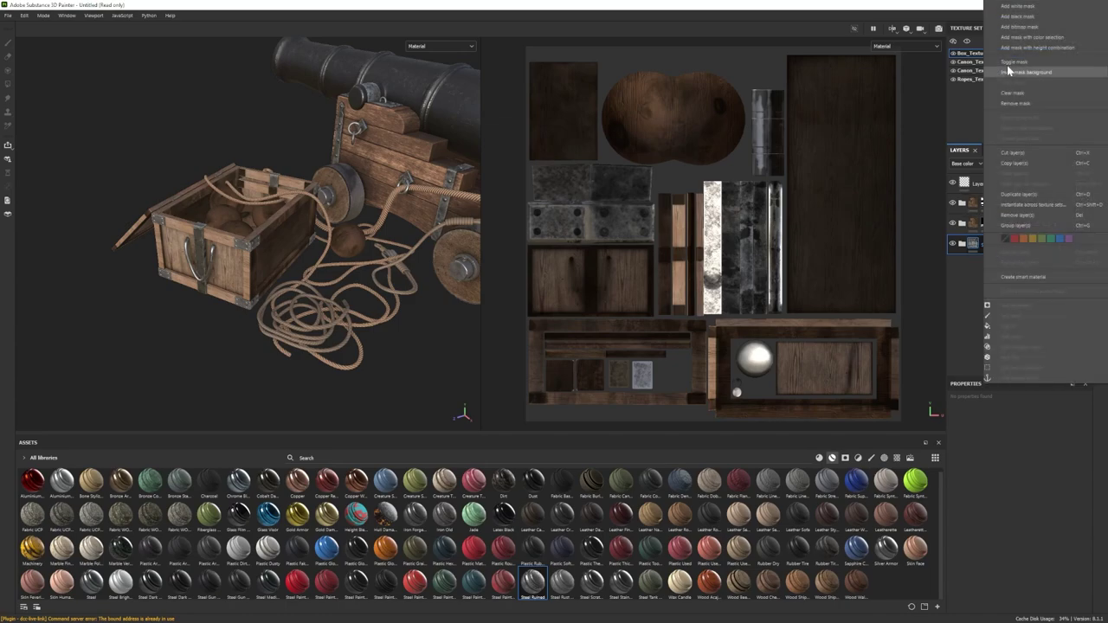
{"action": "left_click", "coordinate": [1008, 68]}
{"action": "left_click", "coordinate": [250, 247]}
{"action": "right_click_drag", "start_coordinate": [252, 250], "coordinate": [327, 307], "text": "alt"}
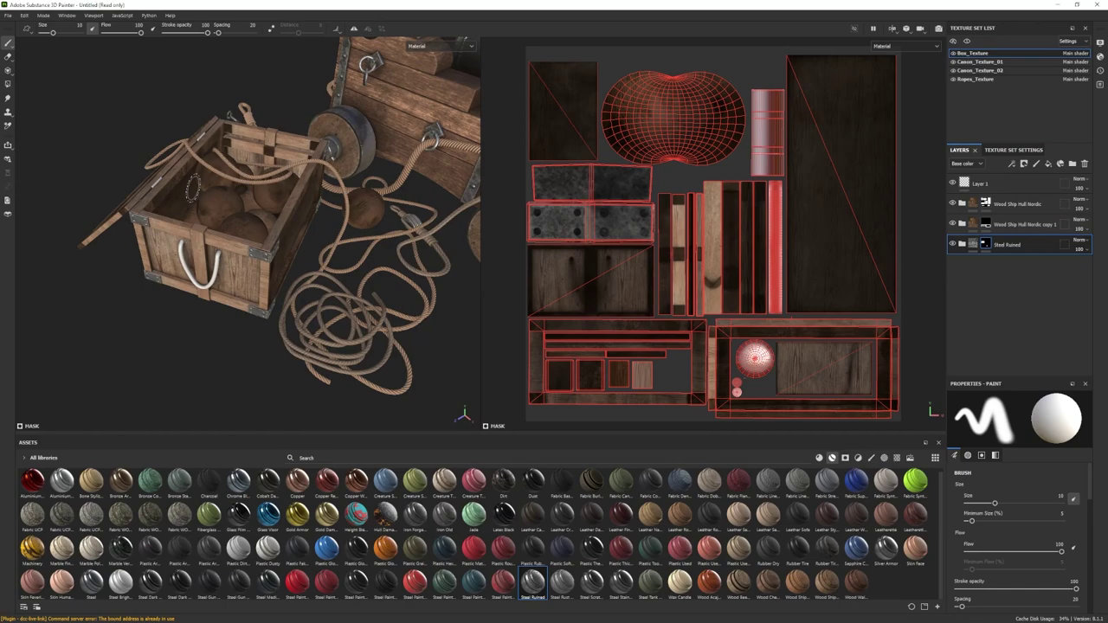
{"action": "left_click", "coordinate": [9, 80]}
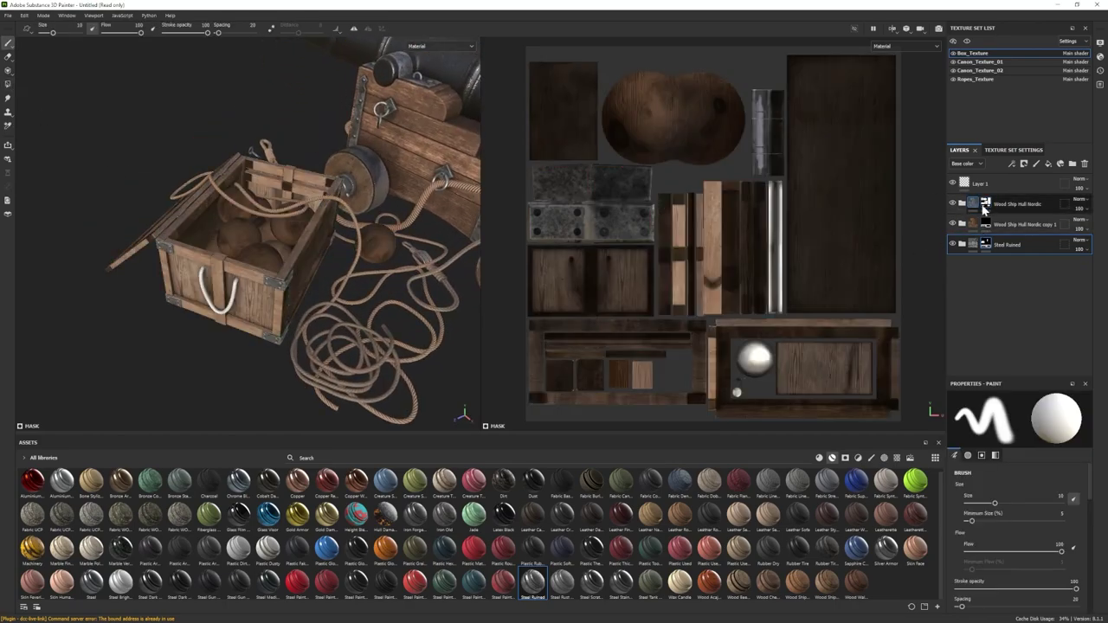
Step: Remove the cannonballs from the Wood Ship Hull Nordic mask and add an Iron Old material masked to the cannonballs
{"action": "left_click", "coordinate": [984, 208]}
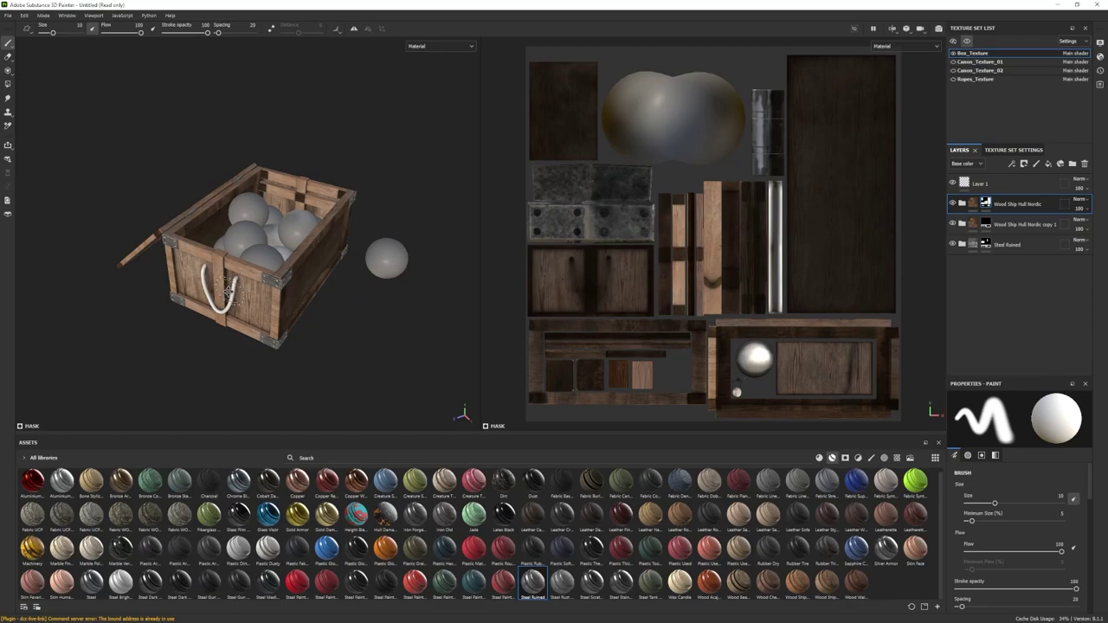
{"action": "left_click_drag", "start_coordinate": [227, 291], "coordinate": [277, 282], "text": "alt"}
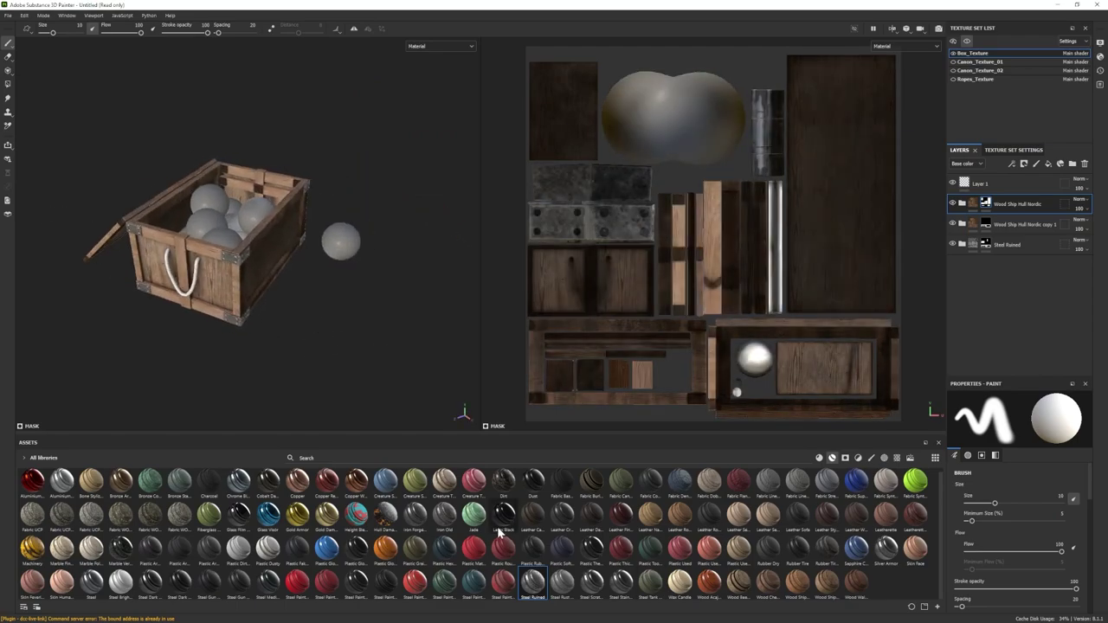
{"action": "left_click_drag", "start_coordinate": [1025, 308], "coordinate": [1023, 308]}
{"action": "right_click", "coordinate": [1005, 265]}
{"action": "left_click", "coordinate": [1011, 17]}
{"action": "left_click", "coordinate": [8, 84]}
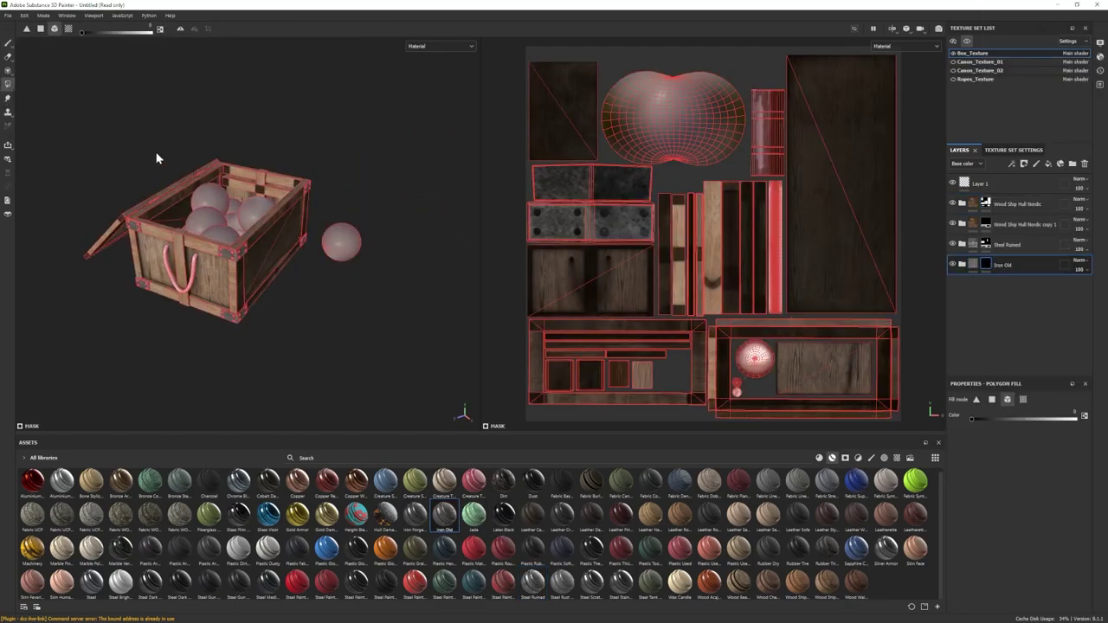
{"action": "left_click", "coordinate": [8, 43]}
{"action": "left_click_drag", "start_coordinate": [260, 234], "coordinate": [419, 363], "text": "alt"}
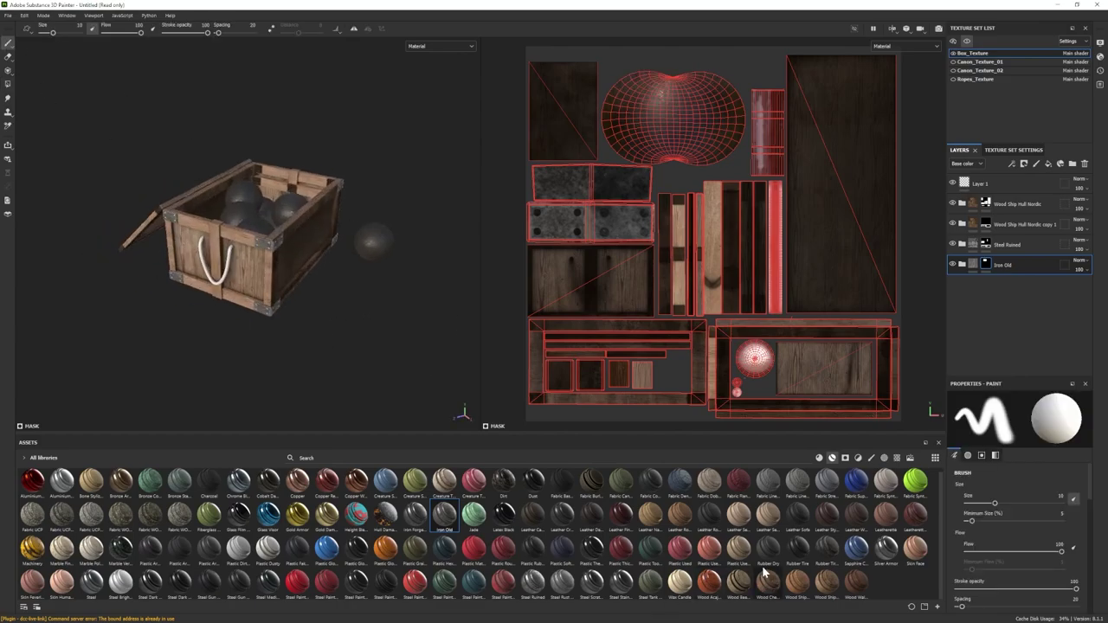
Step: Add a Rope Manila layer at the bottom of the stack and set its tiling to about 14 for the box handle
{"action": "scroll", "coordinate": [369, 582], "scroll_direction": "down", "scroll_amount": 5}
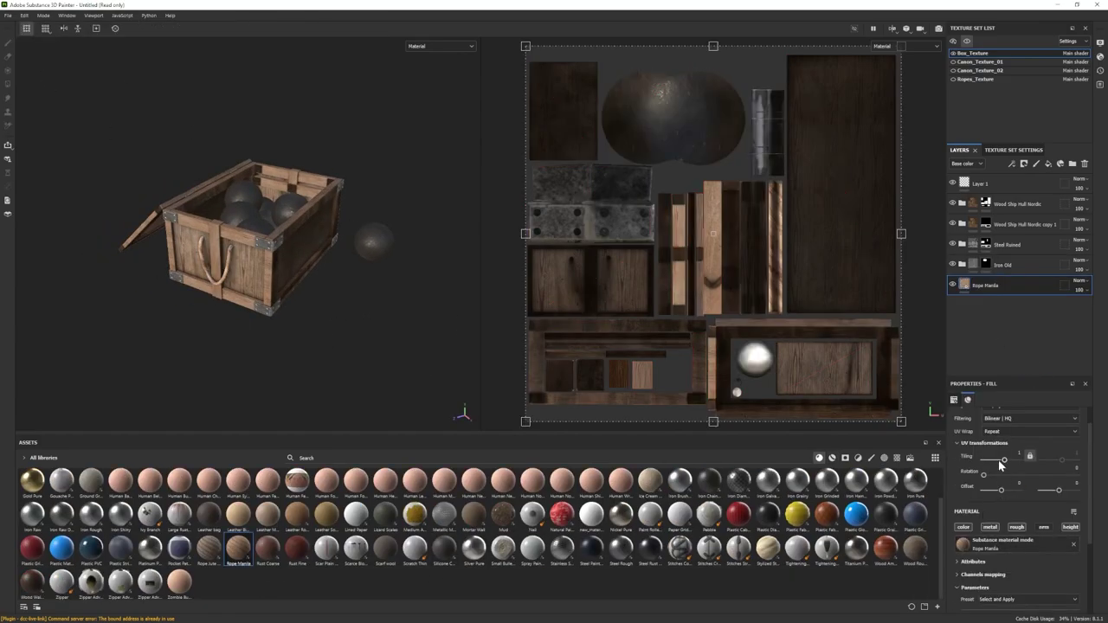
{"action": "left_click_drag", "start_coordinate": [1001, 461], "coordinate": [1010, 461]}
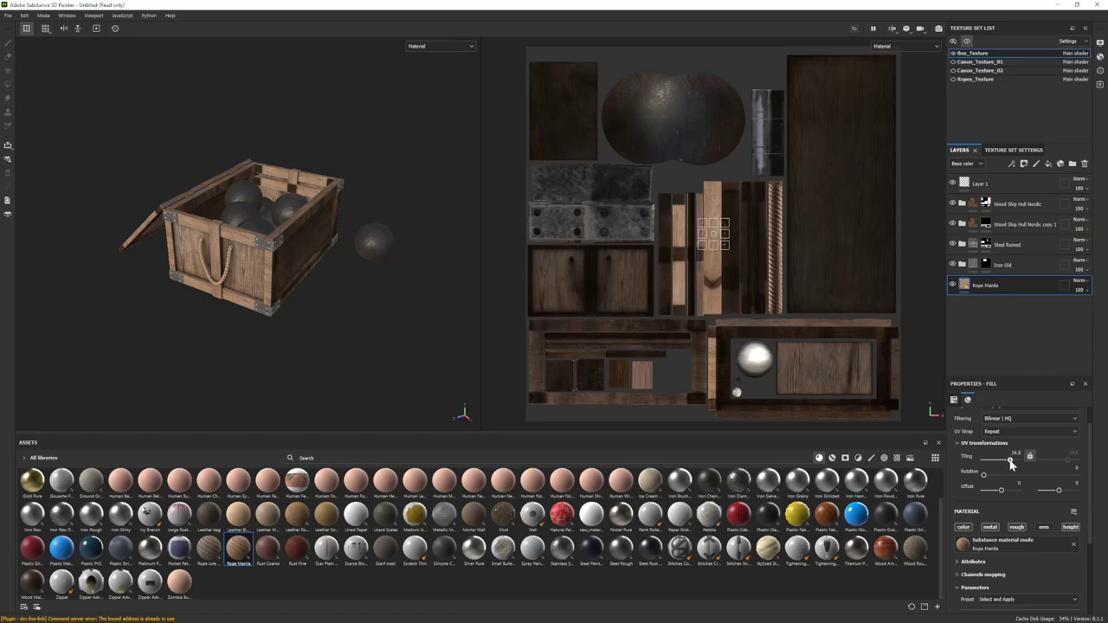
{"action": "left_click_drag", "start_coordinate": [162, 272], "coordinate": [192, 270], "text": "alt"}
{"action": "right_click_drag", "start_coordinate": [192, 270], "coordinate": [530, 361], "text": "alt"}
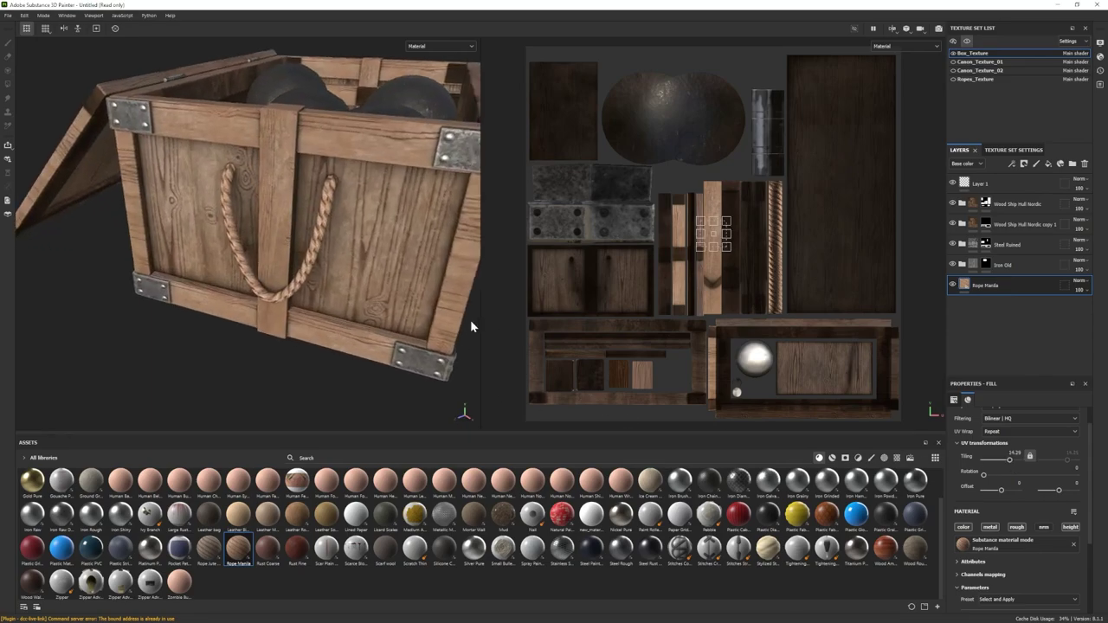
{"action": "left_click_drag", "start_coordinate": [435, 308], "coordinate": [407, 334], "text": "alt"}
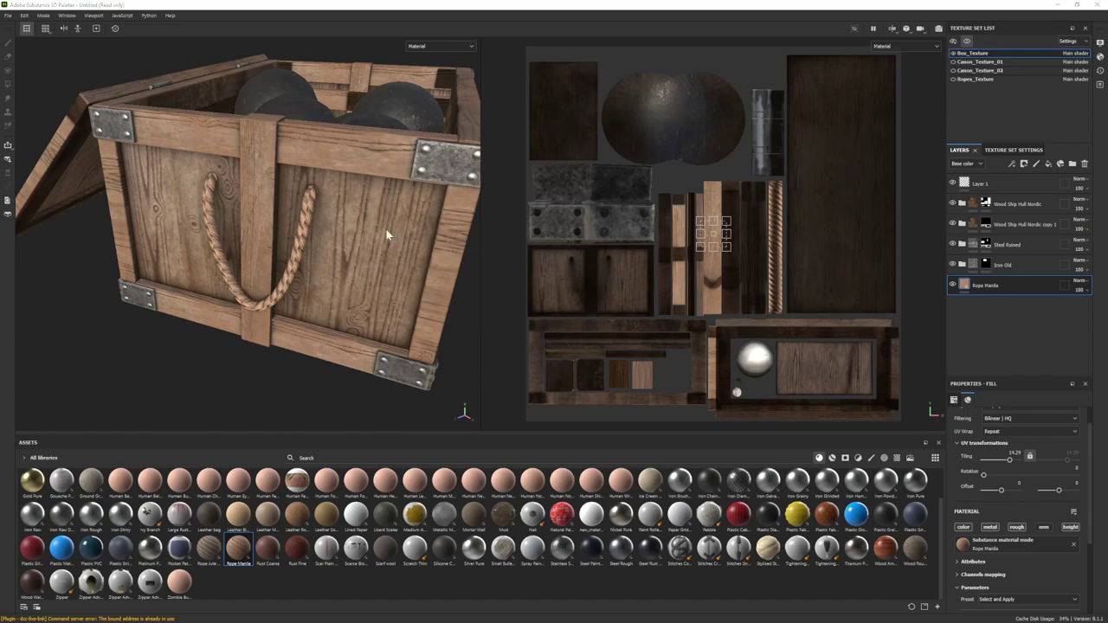
Step: Reload the project's mesh by confirming the project configuration with the existing FBX file and OpenGL normal format
{"action": "left_click", "coordinate": [25, 16]}
{"action": "left_click", "coordinate": [38, 47]}
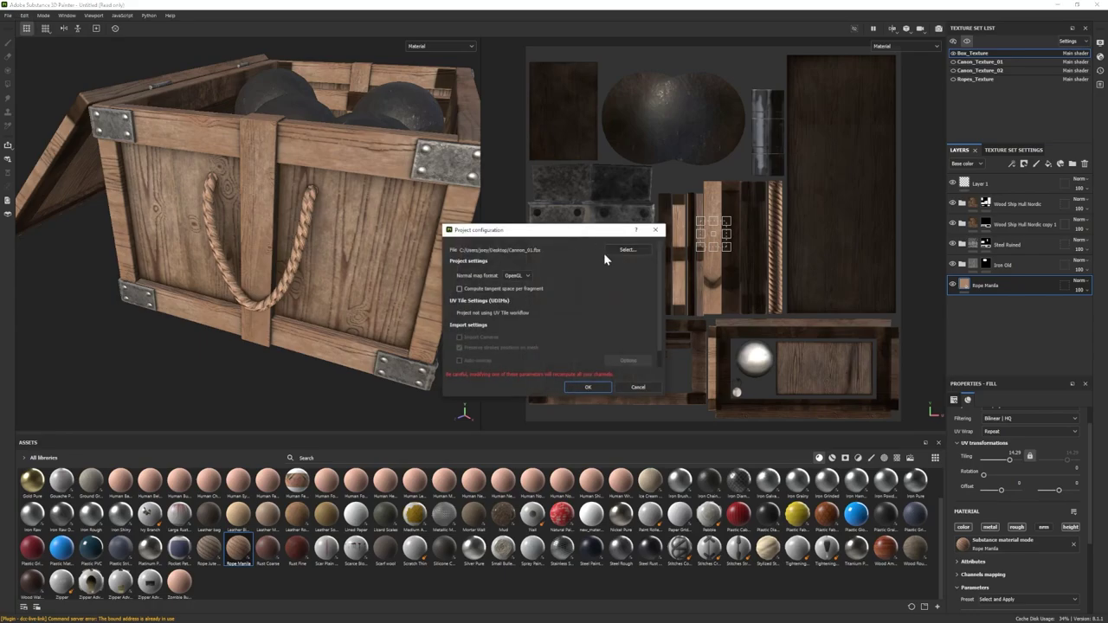
{"action": "left_click", "coordinate": [587, 386]}
{"action": "right_click_drag", "start_coordinate": [202, 277], "coordinate": [634, 345], "text": "alt"}
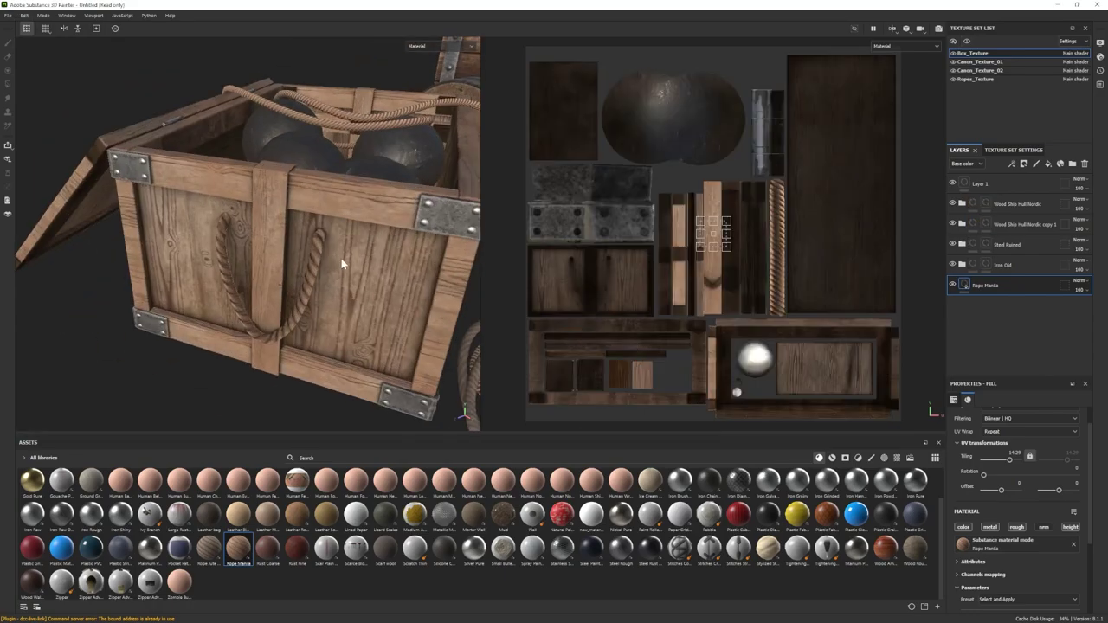
{"action": "left_click_drag", "start_coordinate": [341, 263], "coordinate": [307, 326], "text": "alt"}
{"action": "right_click_drag", "start_coordinate": [307, 326], "coordinate": [234, 290], "text": "alt"}
Step: Bake the mesh maps of the Box_Texture set at an output size of 2048
{"action": "left_click", "coordinate": [1013, 150]}
{"action": "left_click", "coordinate": [1059, 336]}
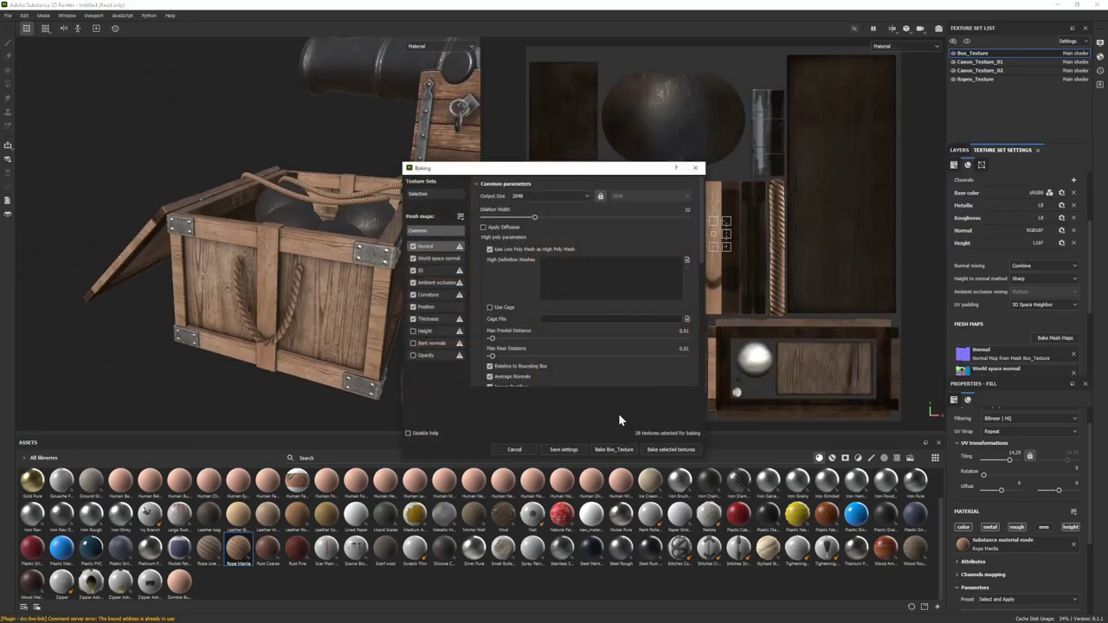
{"action": "left_click", "coordinate": [611, 448]}
{"action": "left_click", "coordinate": [611, 361]}
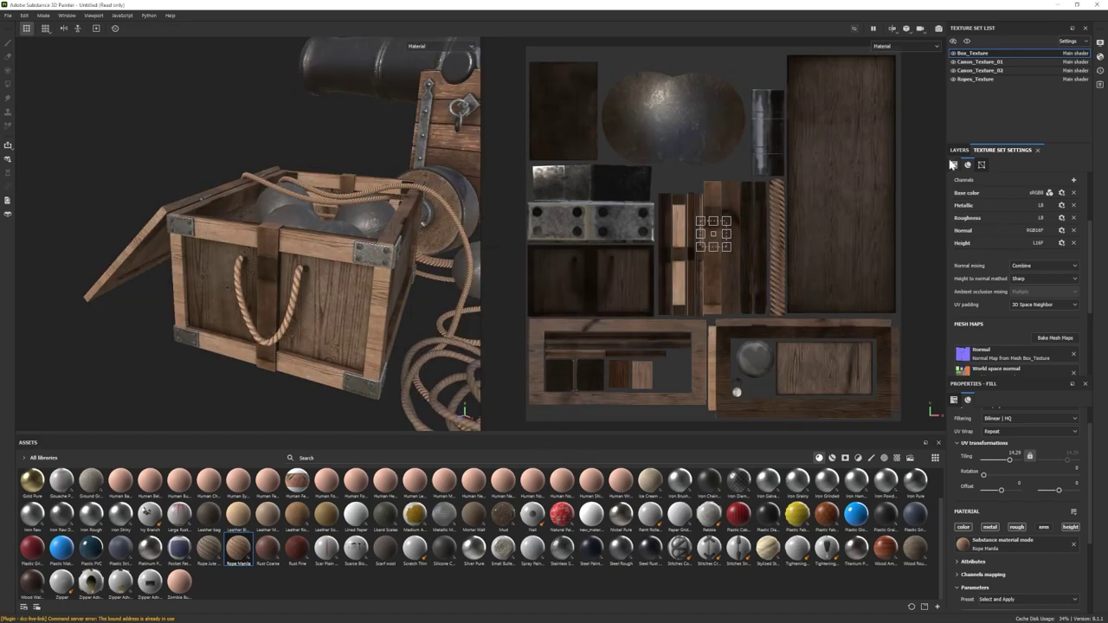
Step: Set the Rope Manila colour to a muted grey-brown with saturation 0.333 and value 0.393
{"action": "left_click", "coordinate": [959, 150]}
{"action": "scroll", "coordinate": [1001, 459], "scroll_direction": "down", "scroll_amount": 3}
{"action": "left_click", "coordinate": [1002, 512]}
{"action": "left_click", "coordinate": [887, 437]}
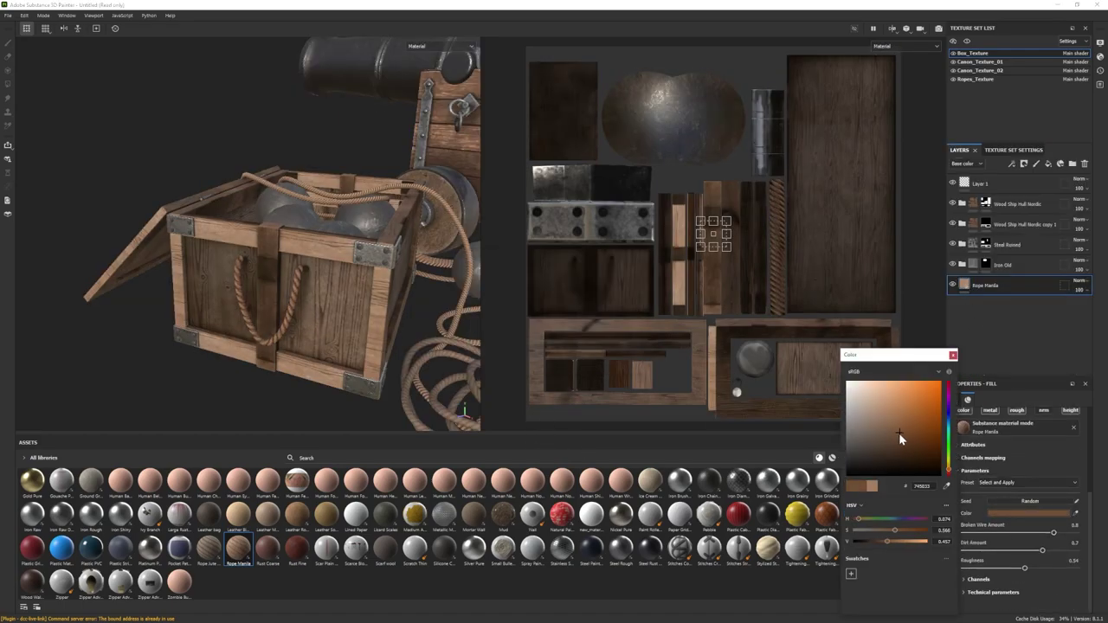
{"action": "mouse_move", "coordinate": [898, 433]}
{"action": "left_mouse_down"}
{"action": "mouse_move", "coordinate": [903, 447]}
{"action": "mouse_move", "coordinate": [877, 438]}
{"action": "left_mouse_up"}
{"action": "right_click_drag", "start_coordinate": [98, 204], "coordinate": [330, 260], "text": "alt"}
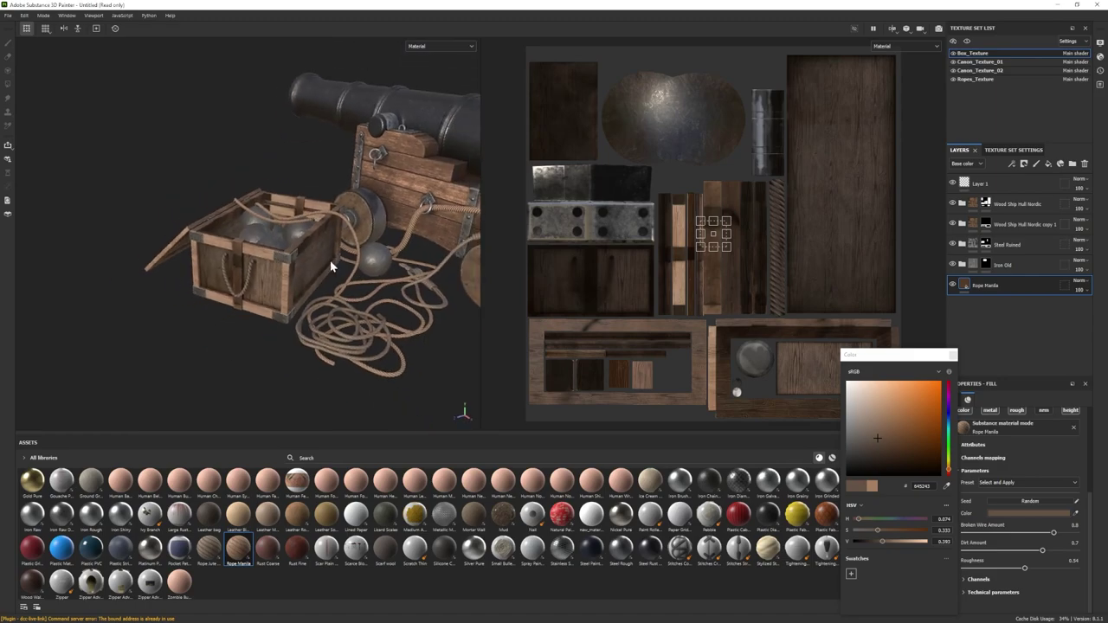
{"action": "mouse_move", "coordinate": [297, 283]}
{"action": "left_mouse_down", "text": "alt"}
{"action": "mouse_move", "coordinate": [235, 217]}
{"action": "mouse_move", "coordinate": [299, 285]}
{"action": "left_mouse_up", "text": "alt"}
{"action": "right_click_drag", "start_coordinate": [299, 286], "coordinate": [349, 325], "text": "alt"}
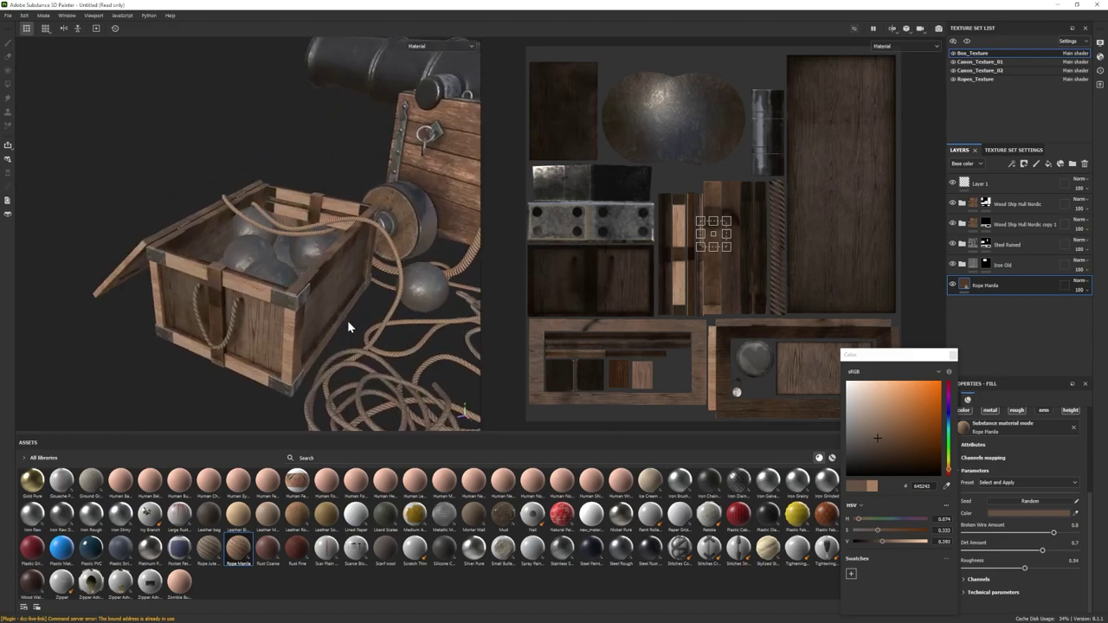
Step: Preview the ammunition box and cannon in the Iray renderer and return to painting mode
{"action": "right_click_drag", "start_coordinate": [265, 279], "coordinate": [223, 276], "text": "alt"}
{"action": "middle_click_drag", "start_coordinate": [222, 276], "coordinate": [203, 251], "text": "alt"}
{"action": "left_click", "coordinate": [43, 15]}
{"action": "left_click", "coordinate": [56, 36]}
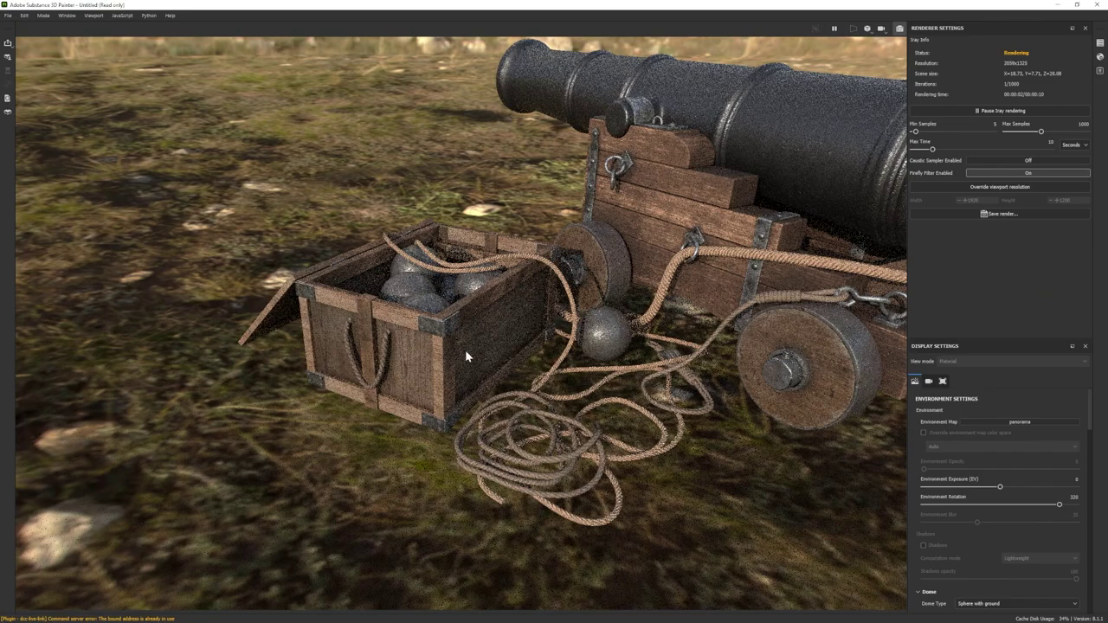
{"action": "right_click_drag", "start_coordinate": [466, 350], "coordinate": [402, 340], "text": "alt"}
{"action": "left_click", "coordinate": [43, 15]}
Step: Set the roughness of the Wood Rough layer in the original Wood Ship Hull Nordic folder to 0.39
{"action": "left_click", "coordinate": [962, 204]}
{"action": "scroll", "coordinate": [974, 216], "scroll_direction": "down", "scroll_amount": 3}
{"action": "left_click", "coordinate": [994, 287]}
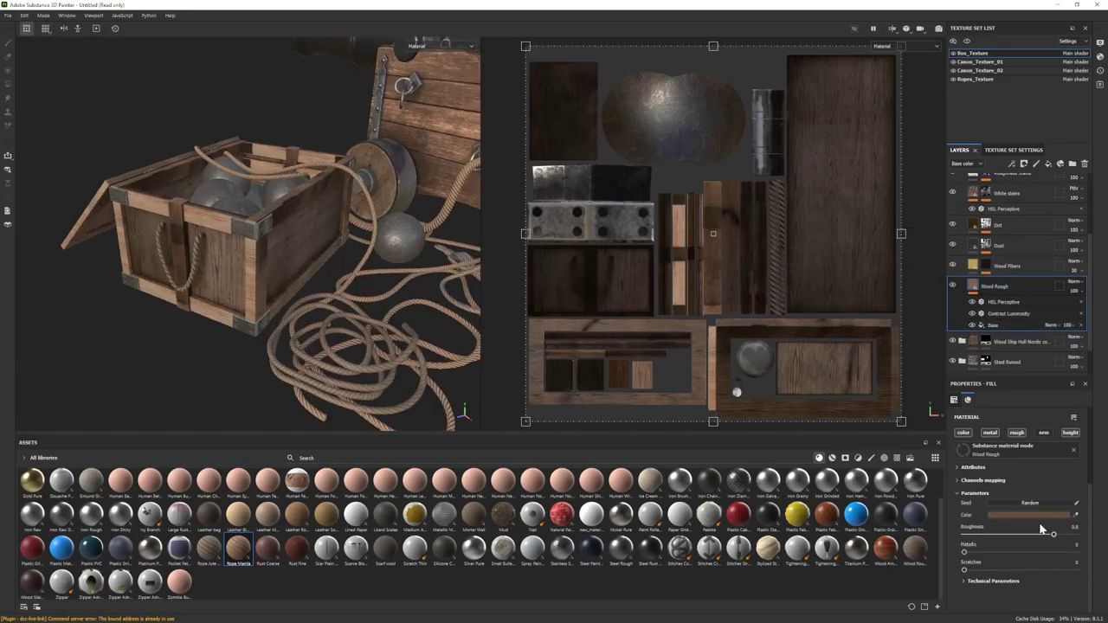
{"action": "left_click_drag", "start_coordinate": [1017, 535], "coordinate": [1008, 535]}
{"action": "mouse_move", "coordinate": [281, 342]}
{"action": "left_mouse_down", "text": "alt"}
{"action": "mouse_move", "coordinate": [404, 297]}
{"action": "mouse_move", "coordinate": [295, 346]}
{"action": "left_mouse_up", "text": "alt"}
{"action": "scroll", "coordinate": [981, 266], "scroll_direction": "up", "scroll_amount": 3}
{"action": "left_click", "coordinate": [961, 205]}
Step: Check the coverage of both wood folders, give Rope Manila a black mask and reveal it only on the box's rope handle
{"action": "left_click", "coordinate": [953, 224]}
{"action": "left_click", "coordinate": [953, 225]}
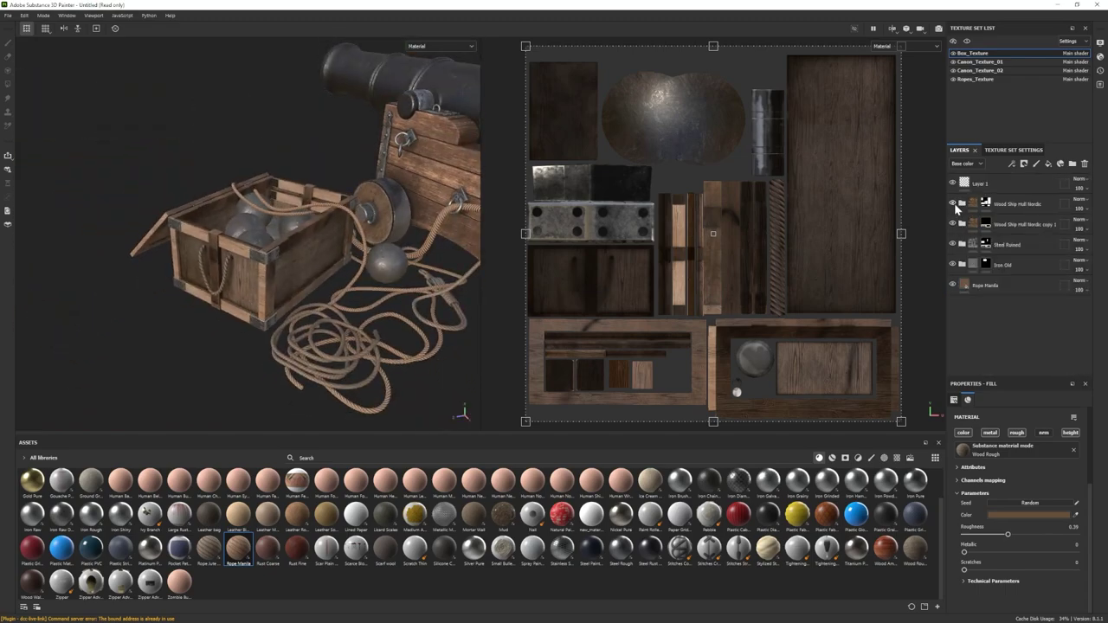
{"action": "left_click", "coordinate": [953, 204]}
{"action": "left_click", "coordinate": [954, 204]}
{"action": "right_click", "coordinate": [983, 290]}
{"action": "left_click", "coordinate": [1017, 17]}
{"action": "left_click", "coordinate": [8, 84]}
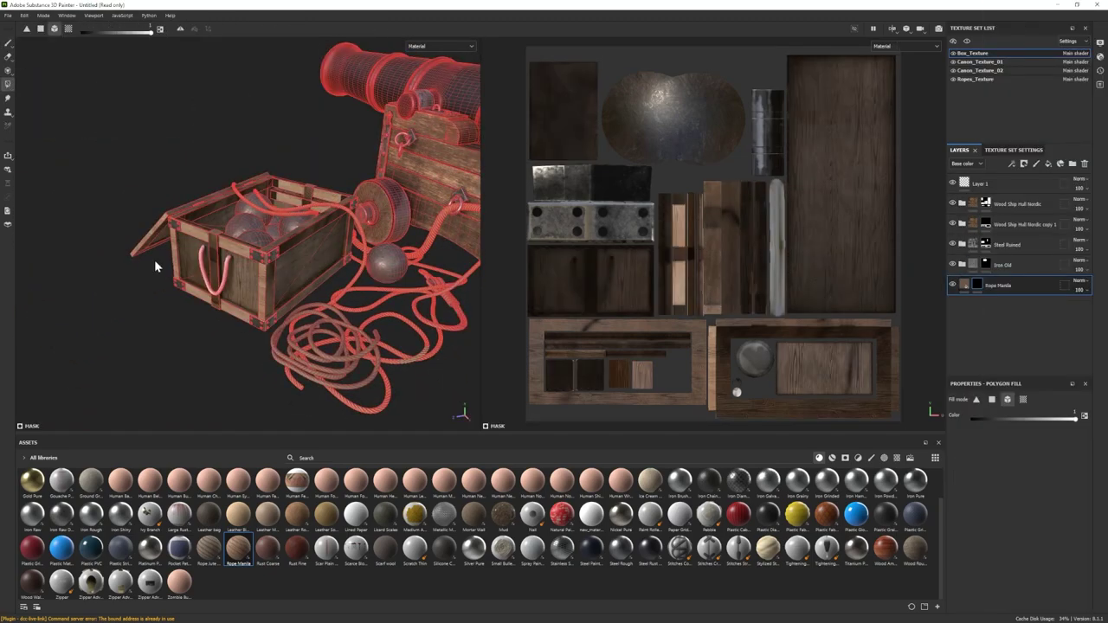
{"action": "left_click", "coordinate": [225, 277]}
{"action": "left_click", "coordinate": [7, 43]}
{"action": "mouse_move", "coordinate": [217, 173]}
{"action": "left_mouse_down", "text": "alt"}
{"action": "mouse_move", "coordinate": [526, 280]}
{"action": "mouse_move", "coordinate": [221, 178]}
{"action": "mouse_move", "coordinate": [227, 156]}
{"action": "left_mouse_up", "text": "alt"}
Step: Temporarily hide both wood folders and remove the box's wooden frame beams from the Steel Ruined mask
{"action": "left_click", "coordinate": [1013, 266]}
{"action": "left_click", "coordinate": [1009, 246]}
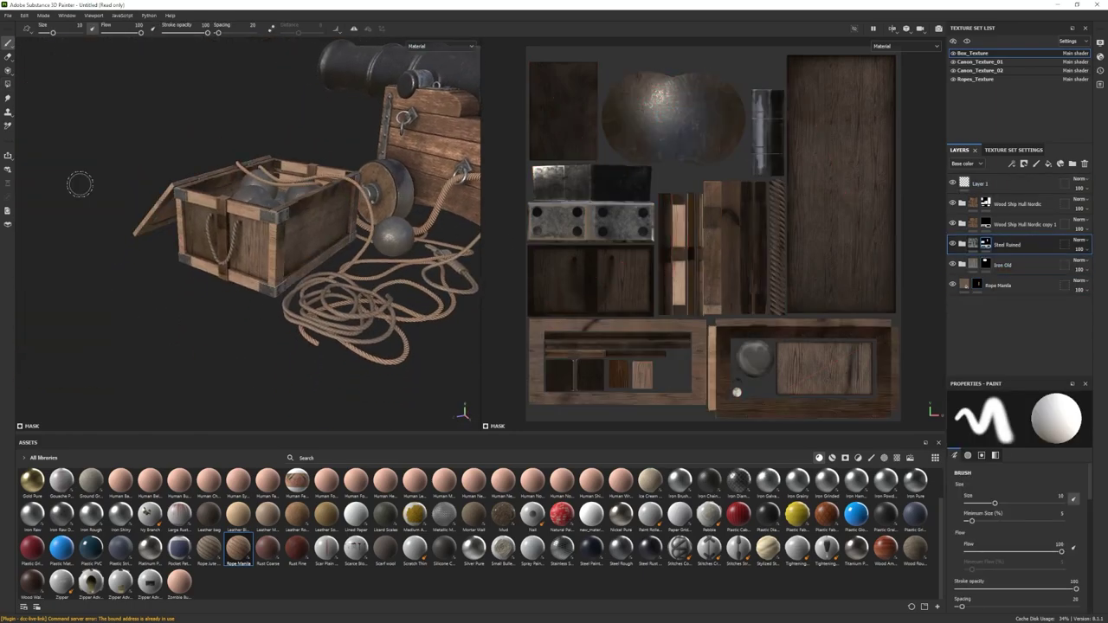
{"action": "left_click_drag", "start_coordinate": [953, 224], "coordinate": [953, 204]}
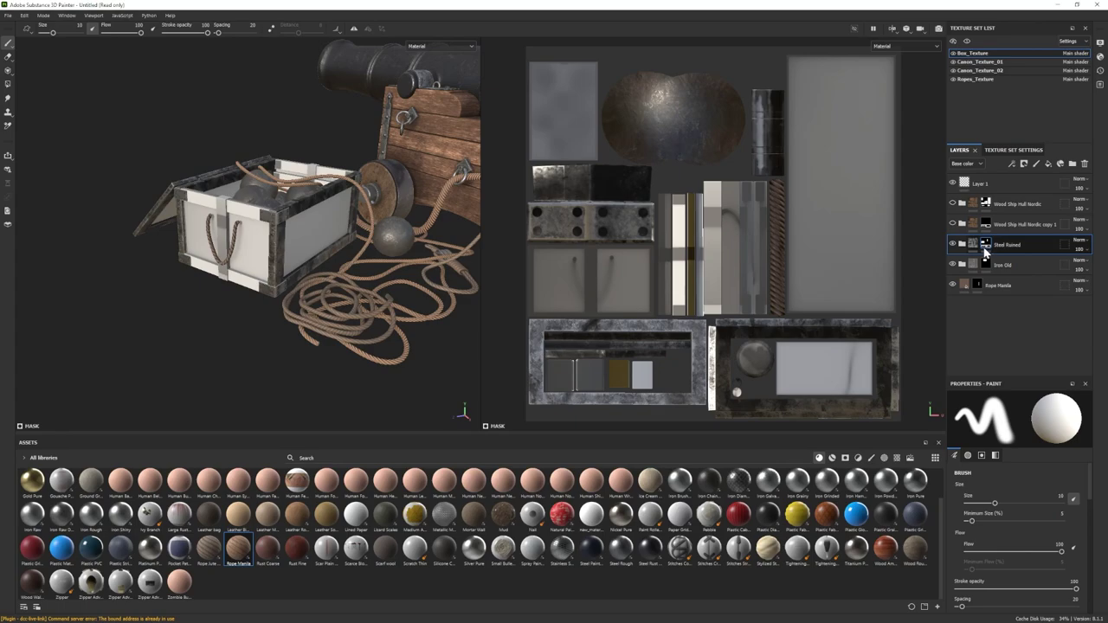
{"action": "key", "text": "4"}
{"action": "left_click", "coordinate": [278, 249]}
{"action": "left_click", "coordinate": [985, 264]}
{"action": "mouse_move", "coordinate": [424, 237]}
{"action": "left_mouse_down", "text": "alt"}
{"action": "mouse_move", "coordinate": [489, 236]}
{"action": "mouse_move", "coordinate": [446, 239]}
{"action": "left_mouse_up", "text": "alt"}
{"action": "left_click_drag", "start_coordinate": [953, 224], "coordinate": [953, 204]}
{"action": "left_click", "coordinate": [8, 43]}
{"action": "left_click_drag", "start_coordinate": [407, 207], "coordinate": [394, 260], "text": "alt"}
{"action": "mouse_move", "coordinate": [953, 225]}
{"action": "left_mouse_down"}
{"action": "mouse_move", "coordinate": [953, 205]}
{"action": "mouse_move", "coordinate": [953, 225]}
{"action": "left_mouse_up"}
{"action": "left_click_drag", "start_coordinate": [364, 208], "coordinate": [389, 251], "text": "alt"}
Step: Isolate the box's texture set and set the copied wood folder's Wood Rough roughness to 0.44
{"action": "left_click", "coordinate": [967, 40]}
{"action": "mouse_move", "coordinate": [325, 260]}
{"action": "left_mouse_down", "text": "alt"}
{"action": "mouse_move", "coordinate": [330, 190]}
{"action": "mouse_move", "coordinate": [310, 250]}
{"action": "left_mouse_up", "text": "alt"}
{"action": "left_click", "coordinate": [962, 224]}
{"action": "scroll", "coordinate": [997, 338], "scroll_direction": "down", "scroll_amount": 3}
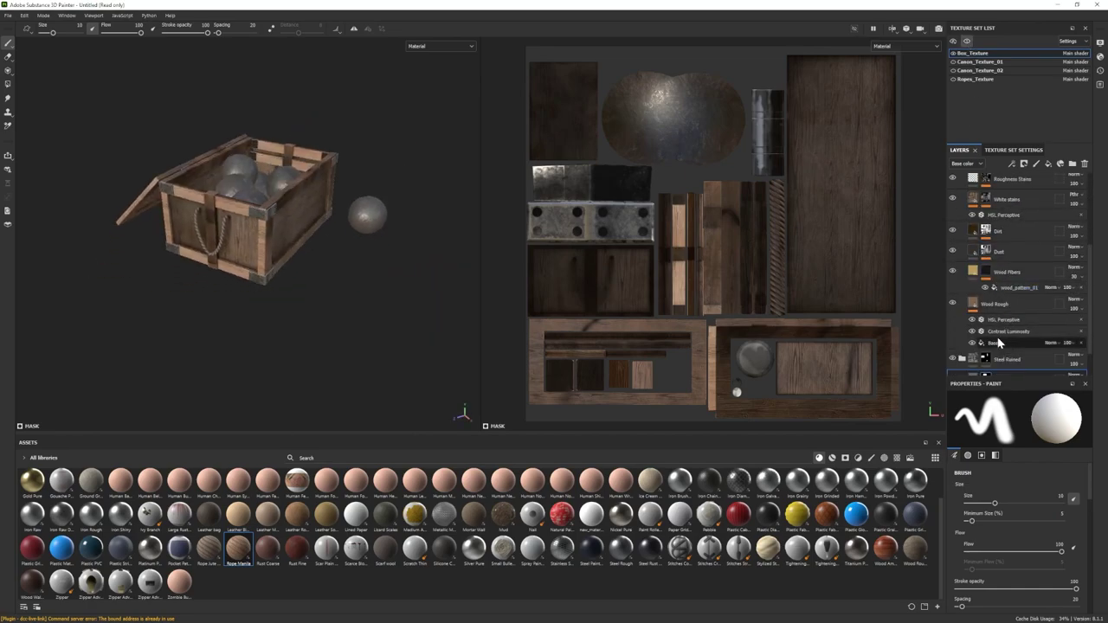
{"action": "left_click", "coordinate": [995, 304]}
{"action": "left_click", "coordinate": [1014, 535]}
{"action": "left_click_drag", "start_coordinate": [336, 332], "coordinate": [339, 305], "text": "alt"}
Step: Darken the copied folder's Wood Rough colour to saturation 0.626 and value 0.146, and copy its hex code
{"action": "left_click", "coordinate": [1015, 516]}
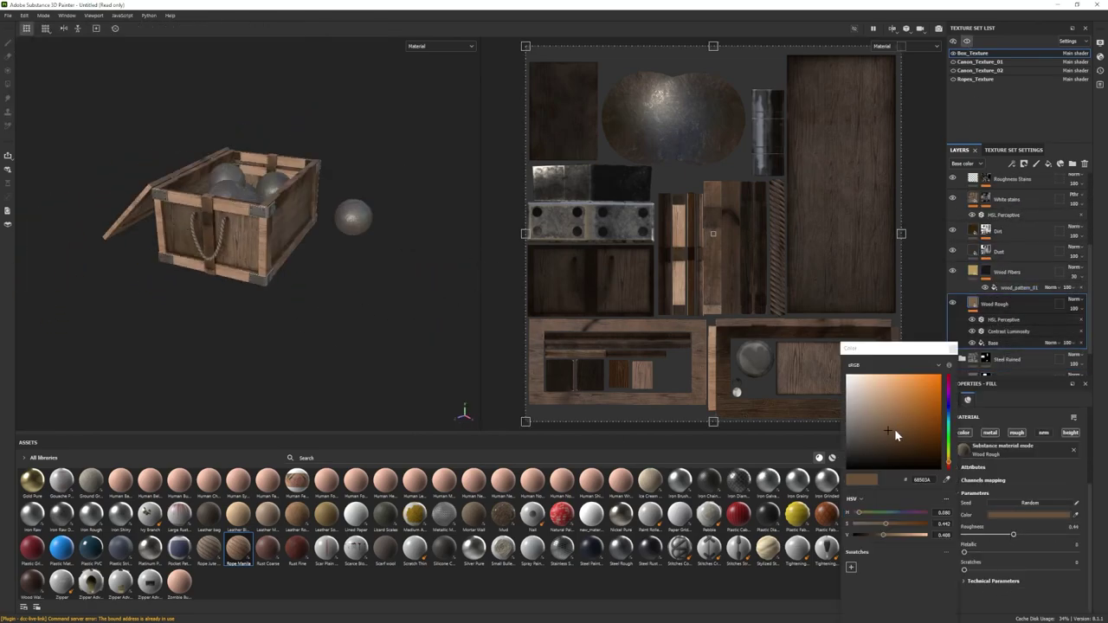
{"action": "left_click_drag", "start_coordinate": [895, 435], "coordinate": [905, 456]}
{"action": "double_click", "coordinate": [922, 480]}
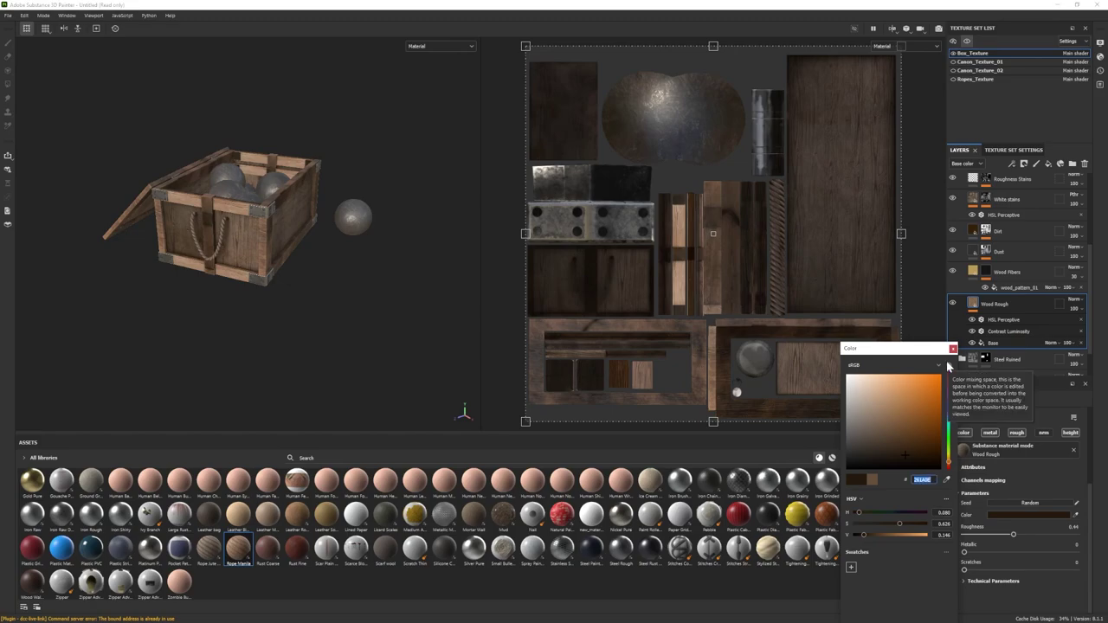
{"action": "left_click", "coordinate": [953, 349]}
Step: Paste the copied dark brown hex code into the original Wood Ship Hull Nordic folder's Wood Rough colour
{"action": "scroll", "coordinate": [971, 260], "scroll_direction": "up", "scroll_amount": 3}
{"action": "left_click", "coordinate": [962, 204]}
{"action": "scroll", "coordinate": [994, 272], "scroll_direction": "down", "scroll_amount": 3}
{"action": "left_click", "coordinate": [995, 261]}
{"action": "left_click", "coordinate": [1009, 516]}
{"action": "double_click", "coordinate": [921, 487]}
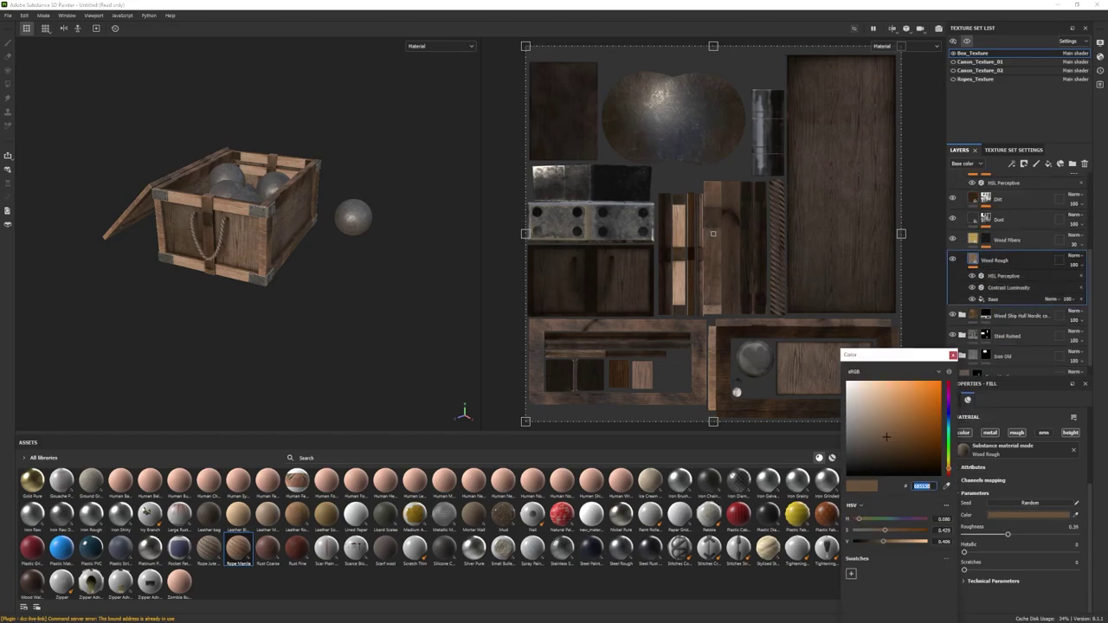
{"action": "key", "text": "ctrl+v"}
{"action": "left_click", "coordinate": [955, 353]}
{"action": "left_click_drag", "start_coordinate": [251, 281], "coordinate": [205, 215], "text": "alt"}
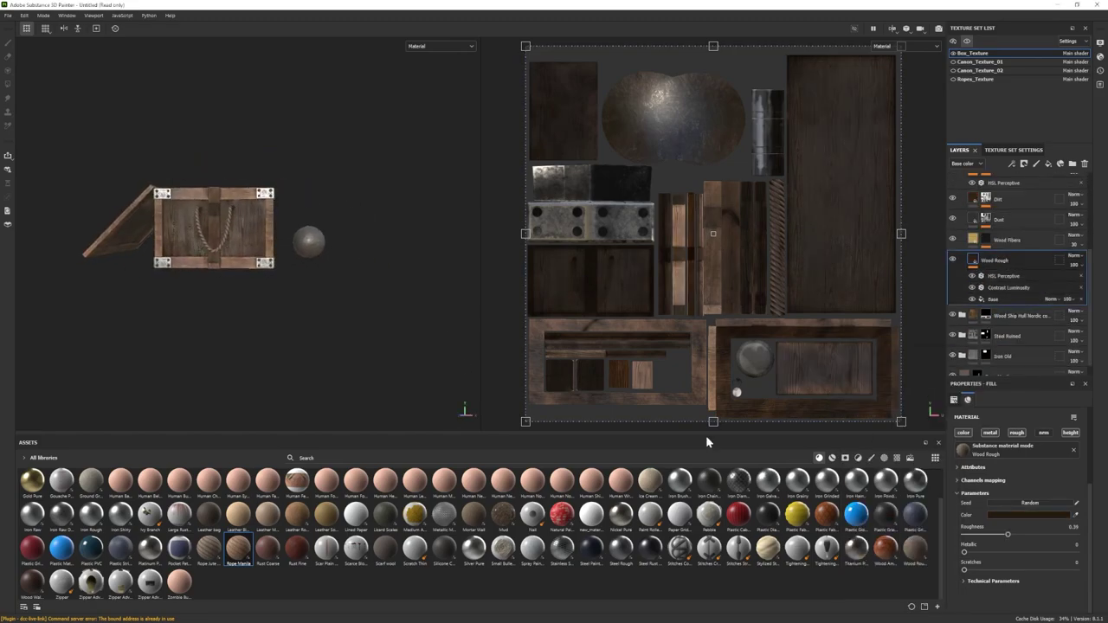
Step: Set the original folder's Wood Rough colour to a dark brown with value 0.251 and its roughness to 0.52, copying the colour's hex code
{"action": "left_click", "coordinate": [1041, 517]}
{"action": "left_click_drag", "start_coordinate": [908, 460], "coordinate": [904, 458]}
{"action": "double_click", "coordinate": [924, 492]}
{"action": "left_click", "coordinate": [955, 359]}
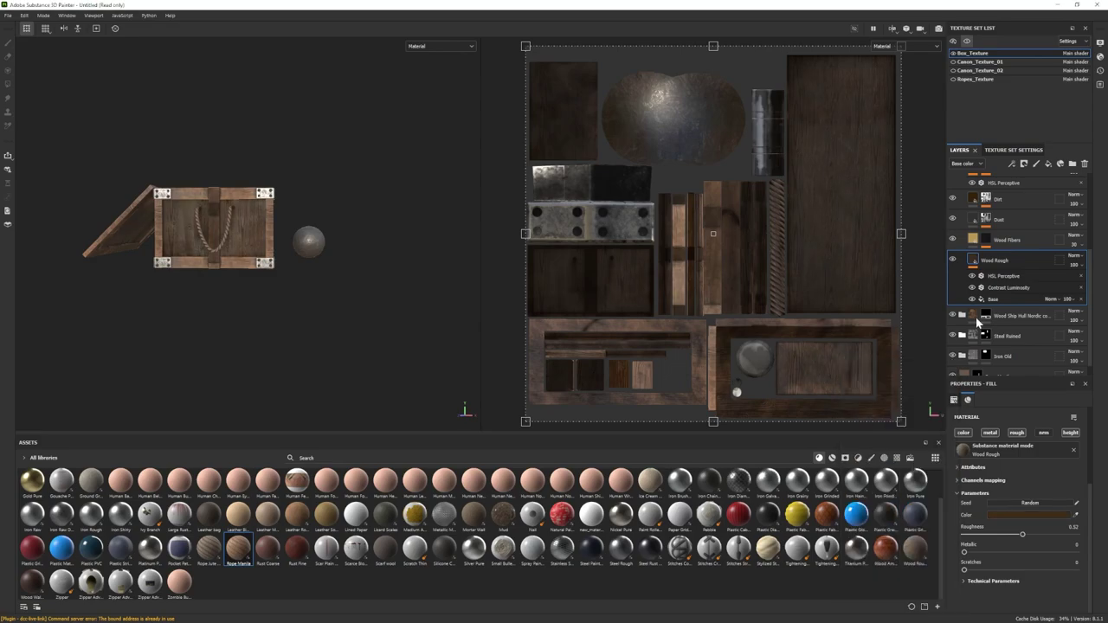
Step: Apply the original folder's dark brown with value 0.251 to the Wood Rough layer in the copied wood folder
{"action": "scroll", "coordinate": [977, 317], "scroll_direction": "up", "scroll_amount": 5}
{"action": "left_click", "coordinate": [962, 204]}
{"action": "left_click", "coordinate": [962, 224]}
{"action": "scroll", "coordinate": [979, 305], "scroll_direction": "down", "scroll_amount": 3}
{"action": "scroll", "coordinate": [979, 281], "scroll_direction": "up", "scroll_amount": 2}
{"action": "left_click", "coordinate": [952, 218]}
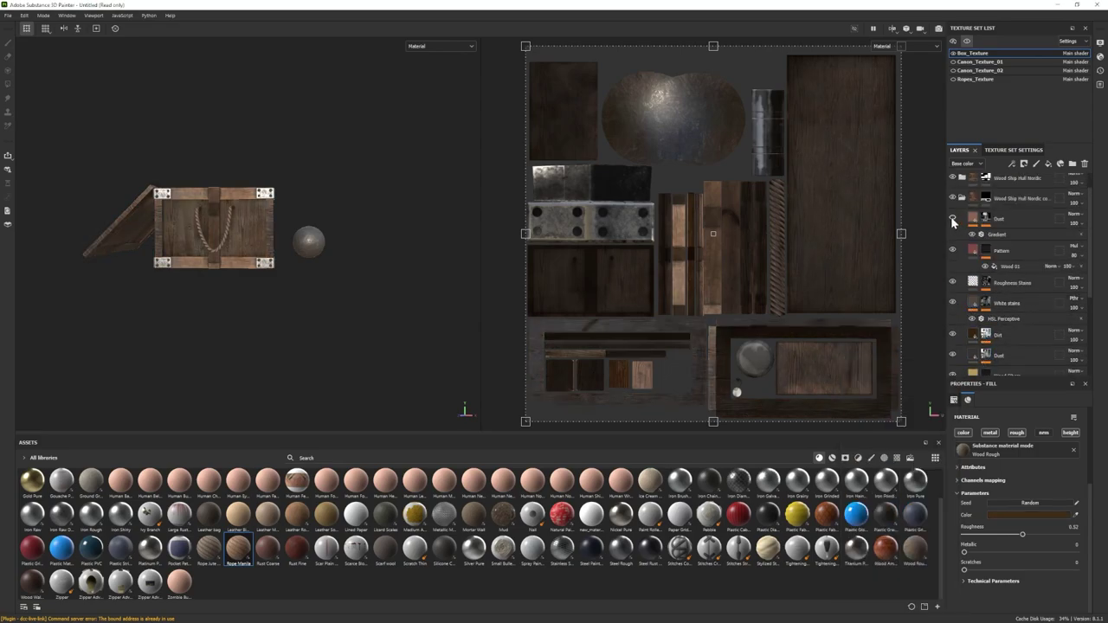
{"action": "left_click", "coordinate": [952, 218]}
{"action": "scroll", "coordinate": [959, 277], "scroll_direction": "down", "scroll_amount": 3}
{"action": "left_click", "coordinate": [978, 327]}
{"action": "left_click", "coordinate": [1017, 516]}
{"action": "left_click", "coordinate": [928, 493]}
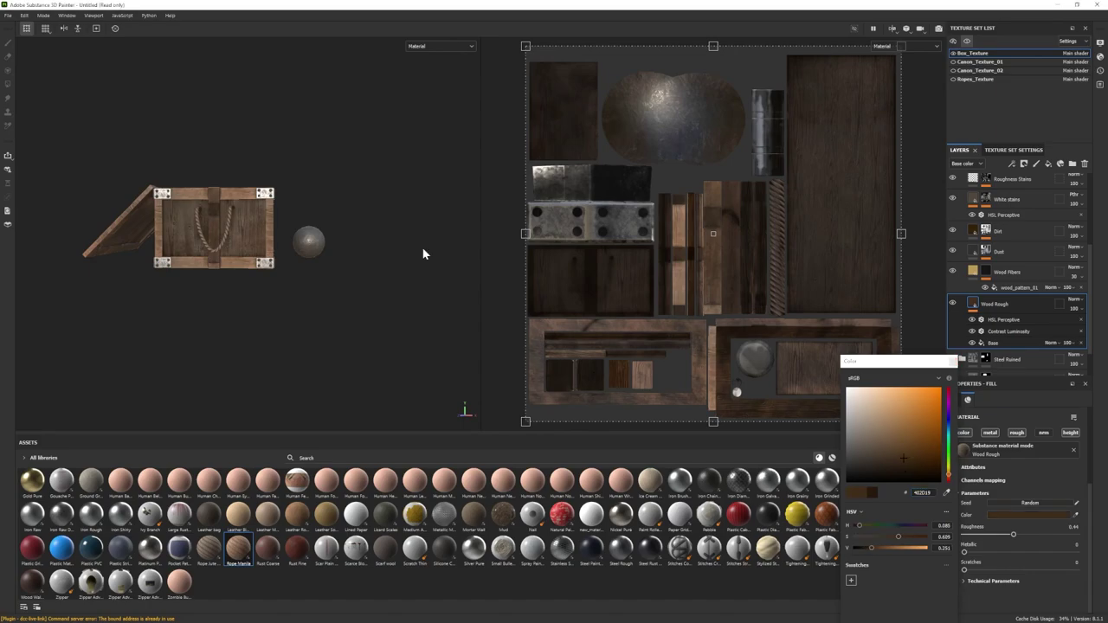
Step: Add a fill layer with a black mask above the Wood Ship Hull Nordic folder
{"action": "left_click_drag", "start_coordinate": [425, 254], "coordinate": [342, 276], "text": "alt"}
{"action": "middle_click_drag", "start_coordinate": [797, 239], "coordinate": [724, 213], "text": "alt"}
{"action": "scroll", "coordinate": [971, 246], "scroll_direction": "up", "scroll_amount": 3}
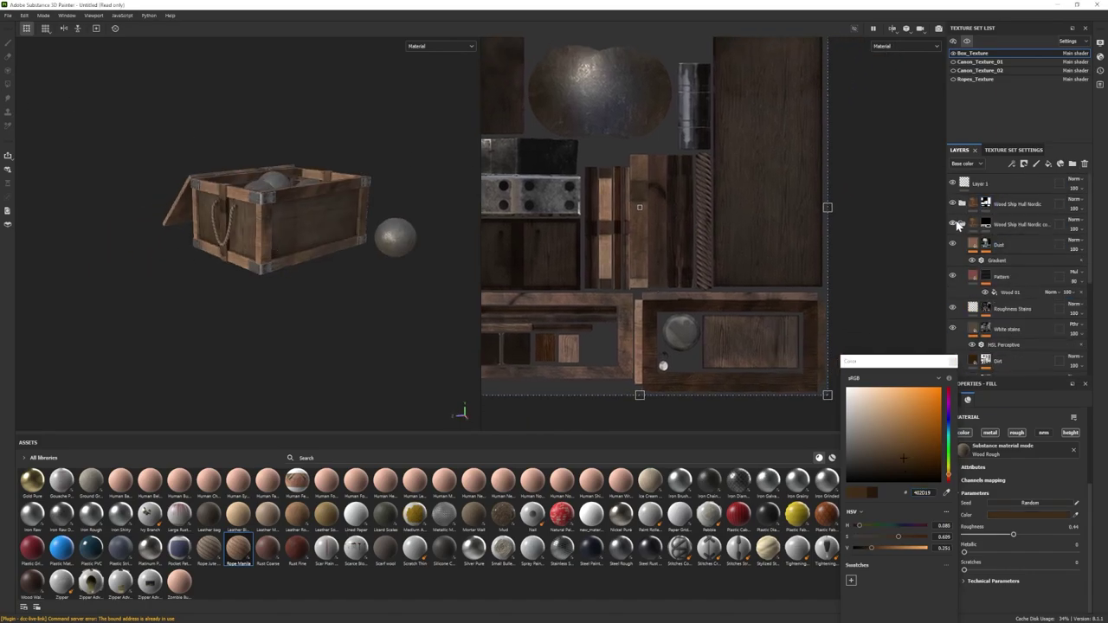
{"action": "left_click", "coordinate": [962, 225]}
{"action": "left_click", "coordinate": [1018, 205]}
{"action": "left_click", "coordinate": [1048, 164]}
{"action": "right_click", "coordinate": [996, 206]}
{"action": "left_click", "coordinate": [1017, 227]}
{"action": "left_click_drag", "start_coordinate": [763, 104], "coordinate": [758, 180]}
{"action": "mouse_move", "coordinate": [389, 277]}
{"action": "left_mouse_down", "text": "alt"}
{"action": "mouse_move", "coordinate": [338, 238]}
{"action": "mouse_move", "coordinate": [299, 234]}
{"action": "left_mouse_up", "text": "alt"}
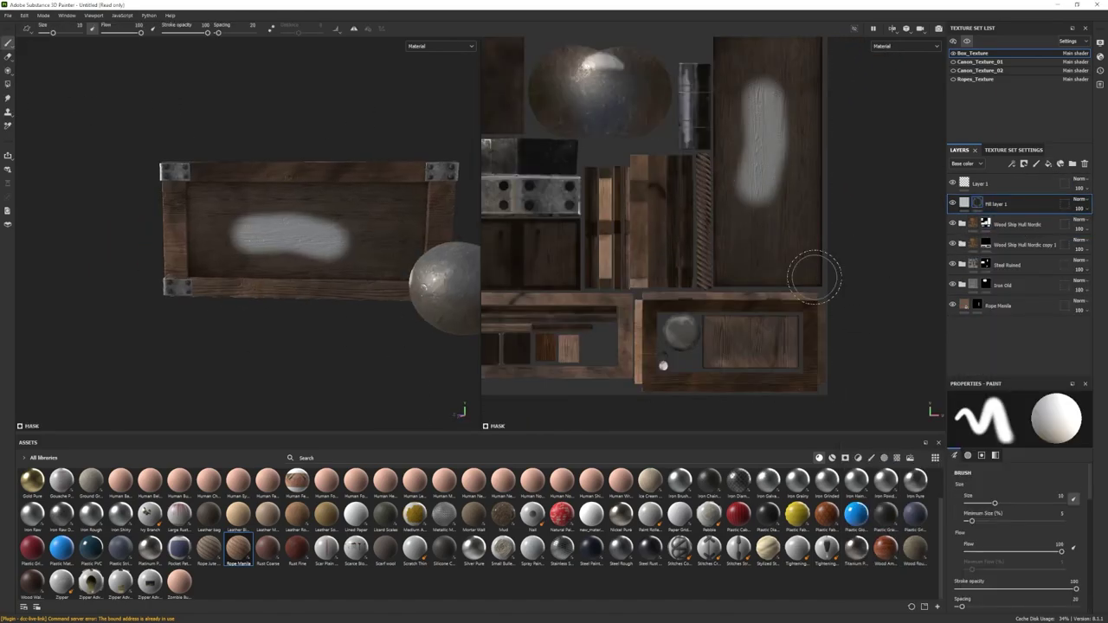
{"action": "mouse_move", "coordinate": [815, 277]}
{"action": "left_mouse_down", "text": "alt+shift"}
{"action": "mouse_move", "coordinate": [618, 297]}
{"action": "mouse_move", "coordinate": [617, 282]}
{"action": "mouse_move", "coordinate": [698, 297]}
{"action": "mouse_move", "coordinate": [797, 270]}
{"action": "left_mouse_up", "text": "alt+shift"}
{"action": "key", "text": "ctrl+z"}
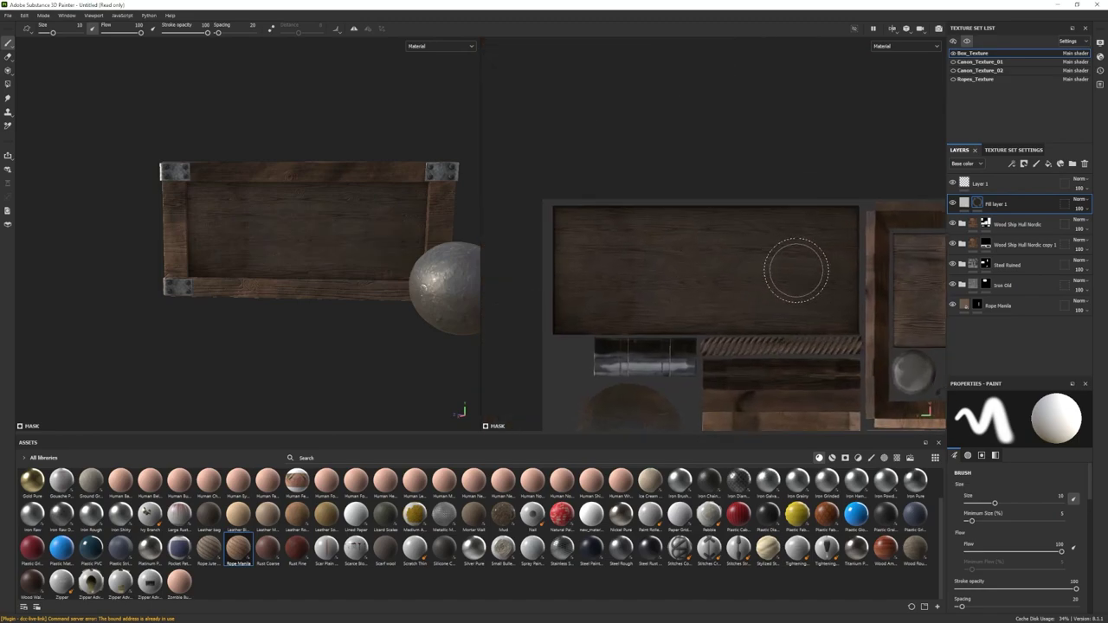
Step: Load the Font Jura alpha into the brush and set its text to POLYRENDR
{"action": "middle_click_drag", "start_coordinate": [717, 325], "coordinate": [705, 301], "text": "alt"}
{"action": "left_click", "coordinate": [883, 458]}
{"action": "scroll", "coordinate": [357, 561], "scroll_direction": "down", "scroll_amount": 3}
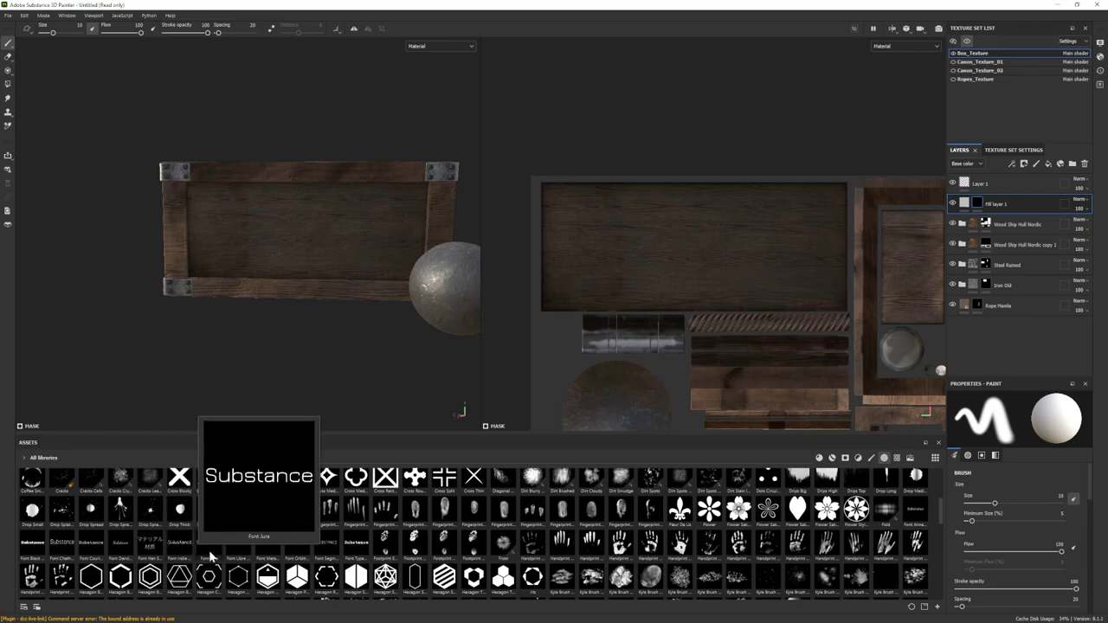
{"action": "left_click", "coordinate": [122, 548]}
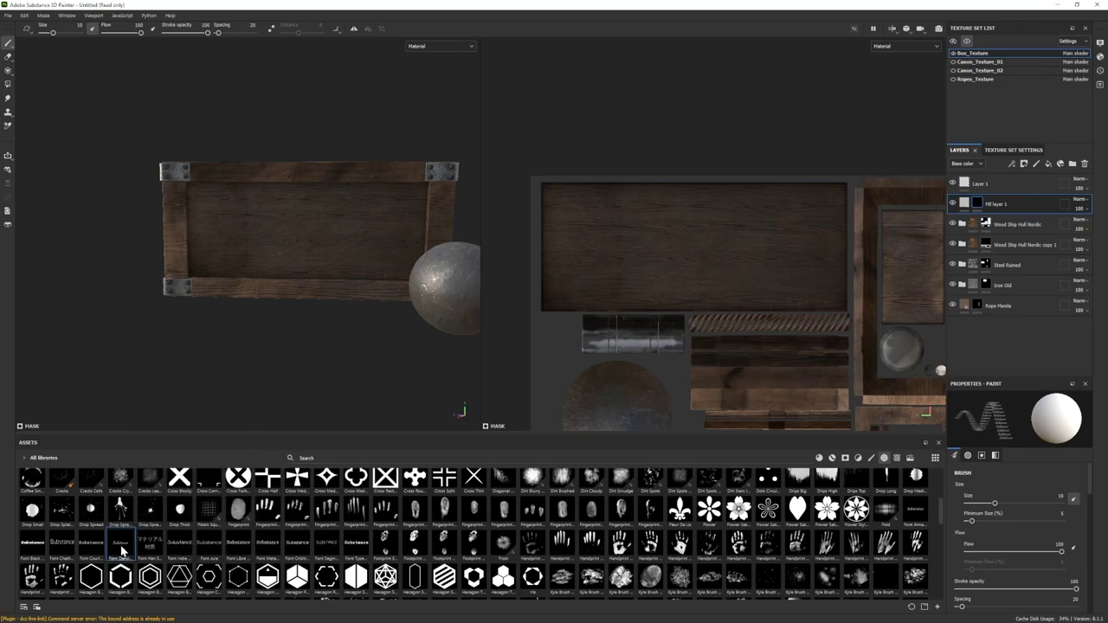
{"action": "left_click", "coordinate": [208, 546]}
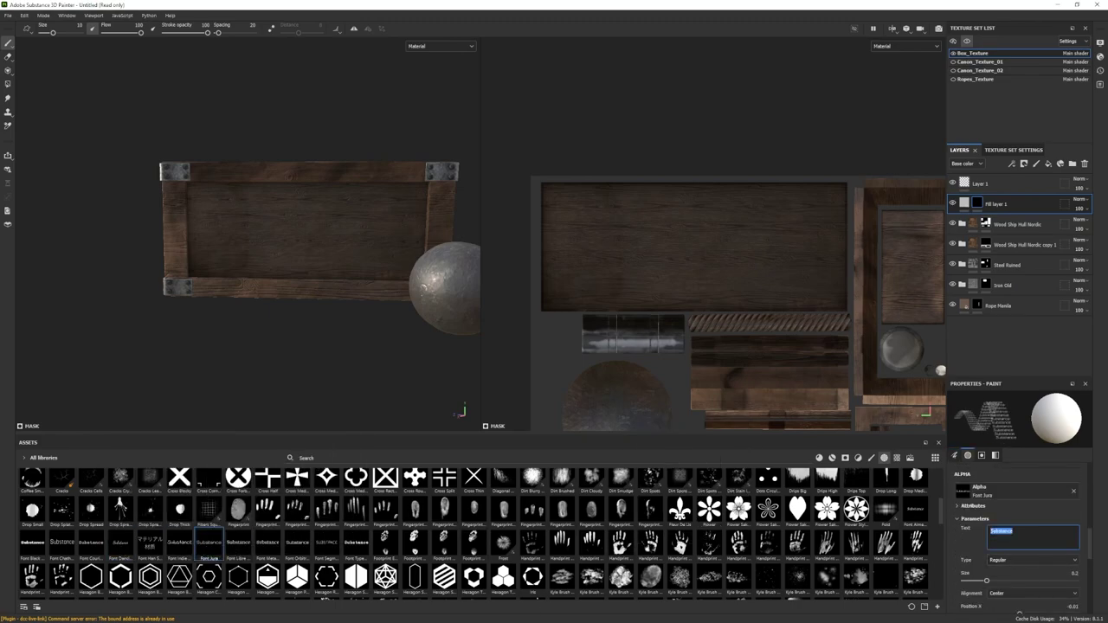
{"action": "type", "text": "POLYRENDR"}
{"action": "scroll", "coordinate": [307, 216], "scroll_direction": "down", "scroll_amount": 1}
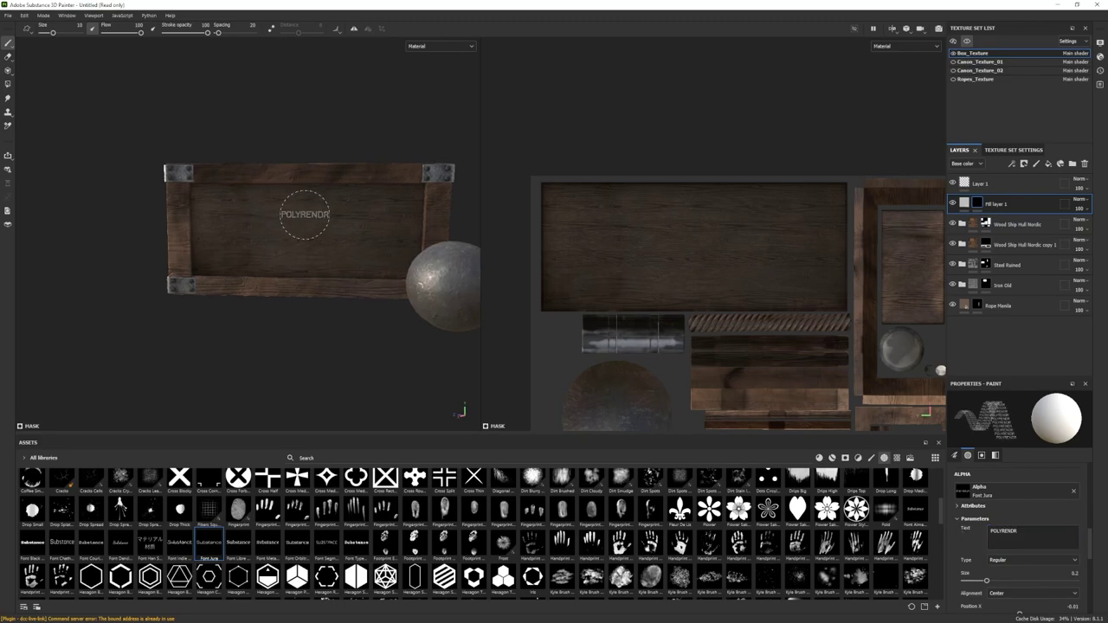
Step: Enlarge the brush and stamp POLYRENDR on the upper part of the box's long side panel
{"action": "mouse_move", "coordinate": [313, 210]}
{"action": "right_mouse_down", "text": "ctrl"}
{"action": "mouse_move", "coordinate": [365, 210]}
{"action": "mouse_move", "coordinate": [299, 210]}
{"action": "right_mouse_up", "text": "ctrl"}
{"action": "left_click", "coordinate": [302, 212]}
{"action": "mouse_move", "coordinate": [303, 214]}
{"action": "left_mouse_down", "text": "alt"}
{"action": "mouse_move", "coordinate": [284, 297]}
{"action": "mouse_move", "coordinate": [319, 283]}
{"action": "left_mouse_up", "text": "alt"}
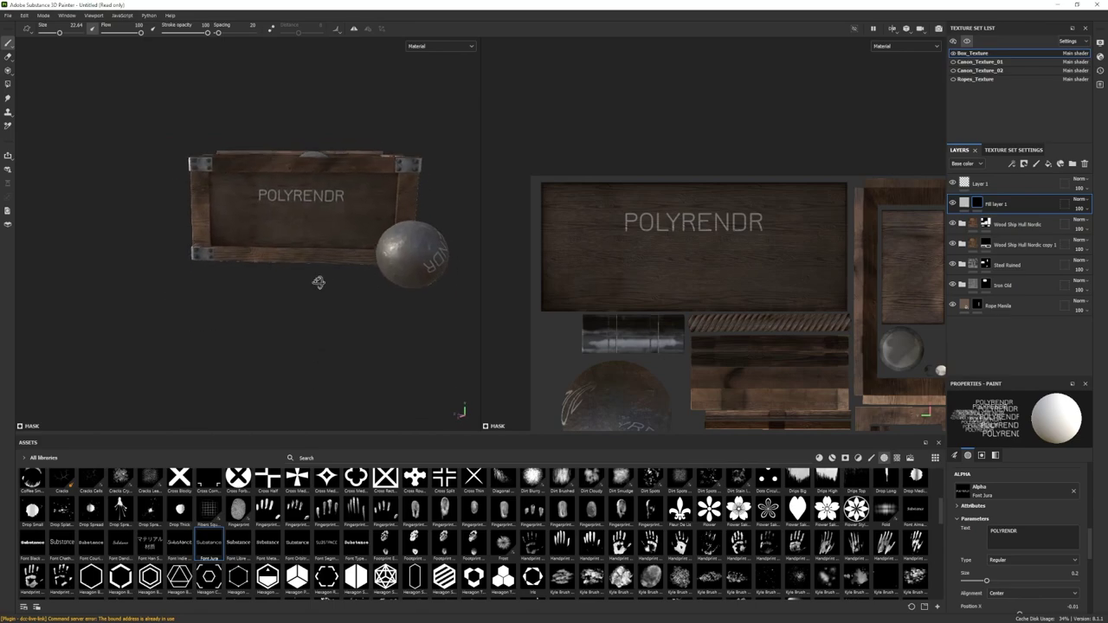
Step: Change the alpha text to EXPLOSIVES and stamp it slightly larger beneath the POLYRENDR lettering
{"action": "left_click_drag", "start_coordinate": [1023, 532], "coordinate": [966, 528]}
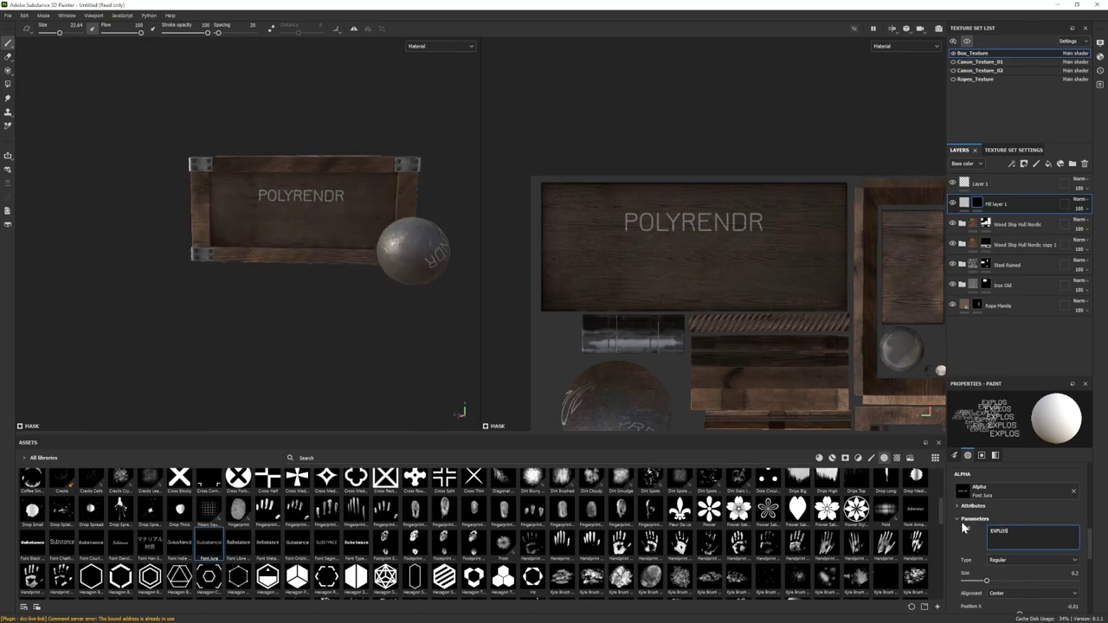
{"action": "right_click_drag", "start_coordinate": [300, 217], "coordinate": [316, 216], "text": "ctrl"}
{"action": "left_click", "coordinate": [300, 217]}
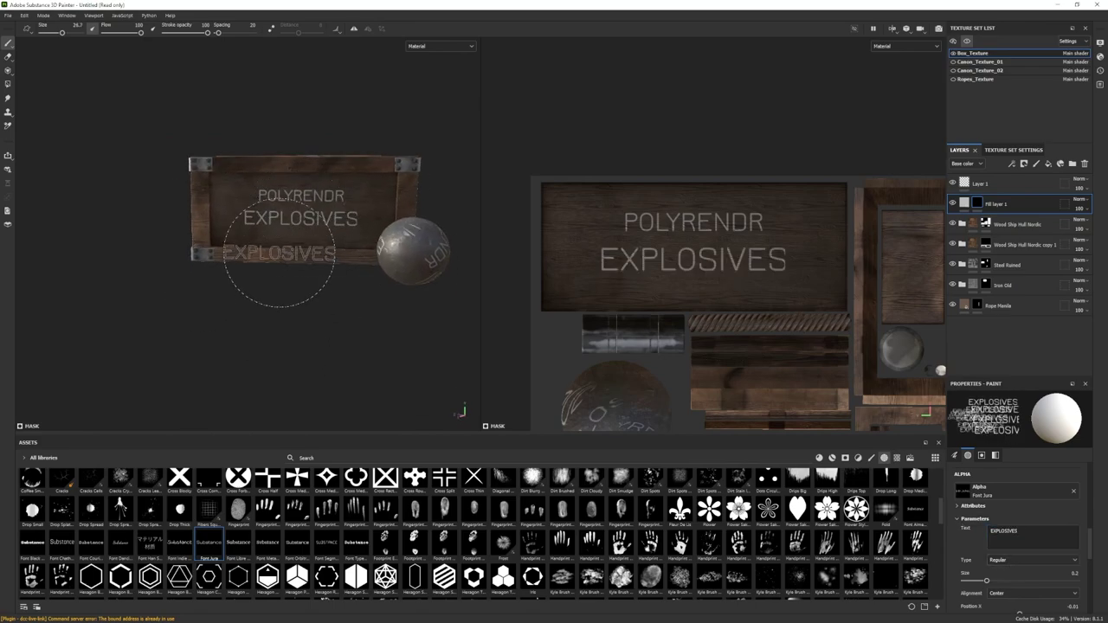
Step: Erase the POLYRENDR lettering above EXPLOSIVES on the box's side panel
{"action": "mouse_move", "coordinate": [280, 252]}
{"action": "left_mouse_down", "text": "alt"}
{"action": "mouse_move", "coordinate": [346, 294]}
{"action": "mouse_move", "coordinate": [267, 240]}
{"action": "mouse_move", "coordinate": [324, 271]}
{"action": "mouse_move", "coordinate": [322, 295]}
{"action": "mouse_move", "coordinate": [299, 258]}
{"action": "left_mouse_up", "text": "alt"}
{"action": "left_click", "coordinate": [1007, 581]}
{"action": "left_click_drag", "start_coordinate": [224, 201], "coordinate": [244, 214]}
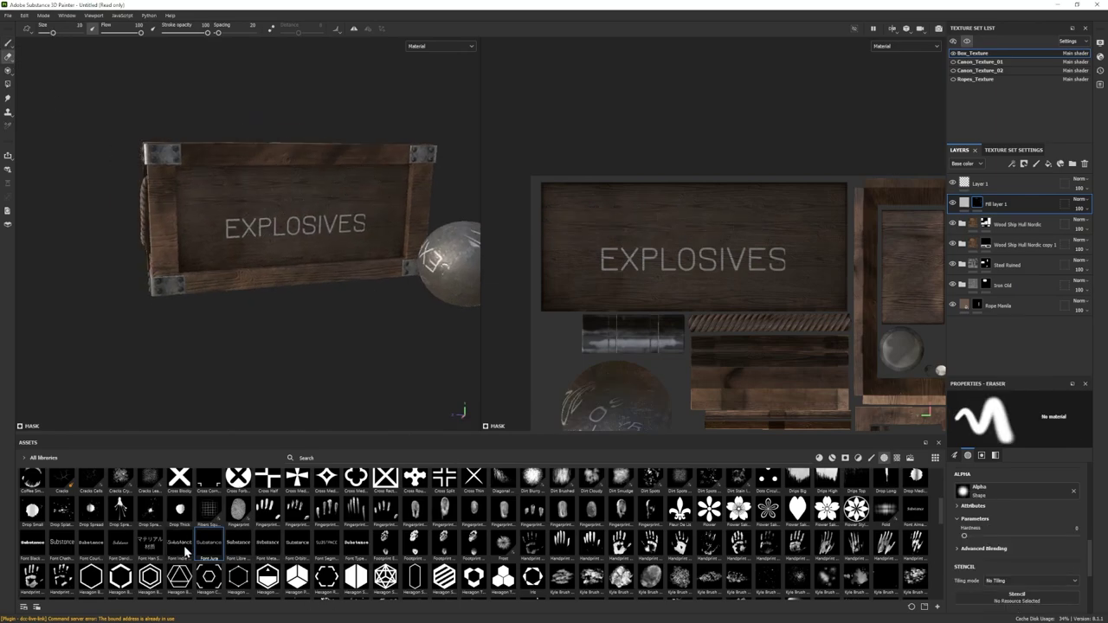
Step: Load the Font Dancing Script alpha, set its text to POLYRENDR and enlarge the brush to size 19
{"action": "left_click", "coordinate": [121, 546]}
{"action": "left_click_drag", "start_coordinate": [1021, 532], "coordinate": [956, 523]}
{"action": "type", "text": "POLYRENDR"}
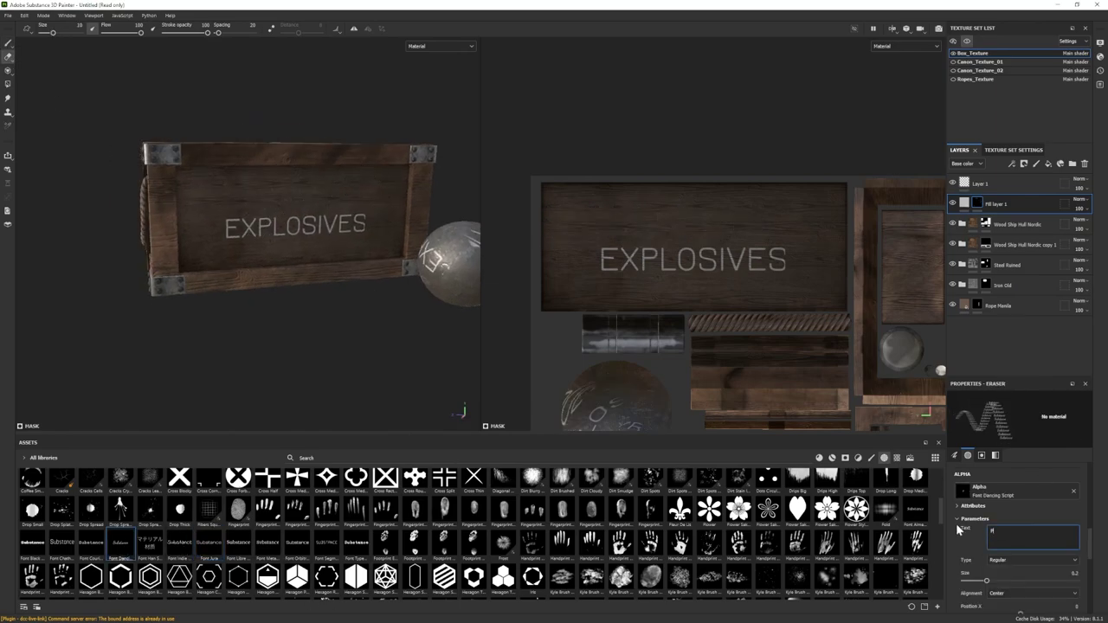
{"action": "right_click_drag", "start_coordinate": [294, 197], "coordinate": [299, 198], "text": "ctrl"}
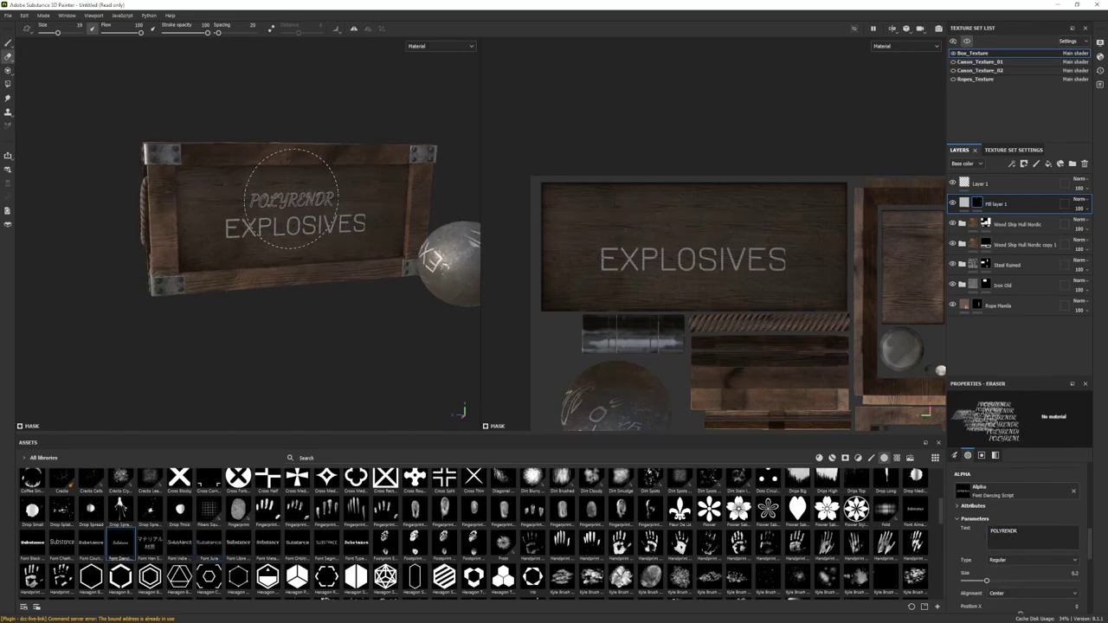
Step: Stamp the script POLYRENDR lettering above EXPLOSIVES with the Paint tool, undoing the extra stamp
{"action": "left_click", "coordinate": [8, 43]}
{"action": "right_click_drag", "start_coordinate": [293, 197], "coordinate": [267, 196], "text": "ctrl"}
{"action": "left_click", "coordinate": [292, 200]}
{"action": "scroll", "coordinate": [292, 201], "scroll_direction": "down", "scroll_amount": 3}
{"action": "mouse_move", "coordinate": [292, 208]}
{"action": "left_mouse_down", "text": "alt"}
{"action": "mouse_move", "coordinate": [304, 294]}
{"action": "mouse_move", "coordinate": [278, 243]}
{"action": "mouse_move", "coordinate": [265, 302]}
{"action": "left_mouse_up", "text": "alt"}
{"action": "left_click", "coordinate": [278, 230]}
{"action": "key", "text": "ctrl+z"}
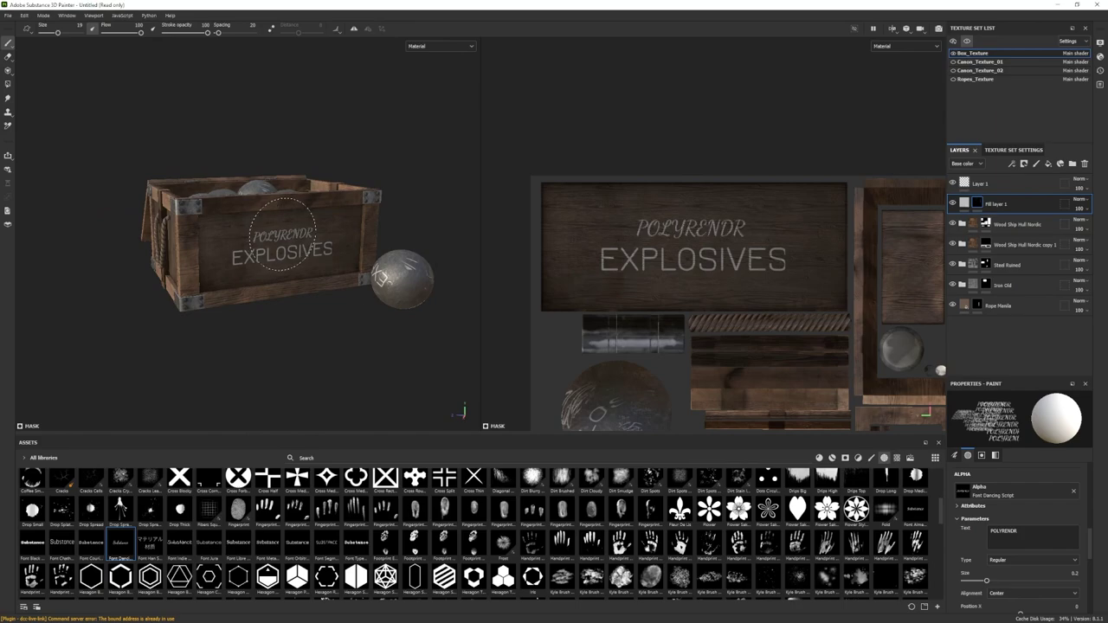
Step: Switch to the eraser with the Dirt 3 brush and reduce its size to 2.6
{"action": "mouse_move", "coordinate": [282, 235]}
{"action": "left_mouse_down", "text": "alt"}
{"action": "mouse_move", "coordinate": [381, 307]}
{"action": "mouse_move", "coordinate": [384, 280]}
{"action": "mouse_move", "coordinate": [180, 314]}
{"action": "mouse_move", "coordinate": [173, 301]}
{"action": "left_mouse_up", "text": "alt"}
{"action": "left_click", "coordinate": [833, 459]}
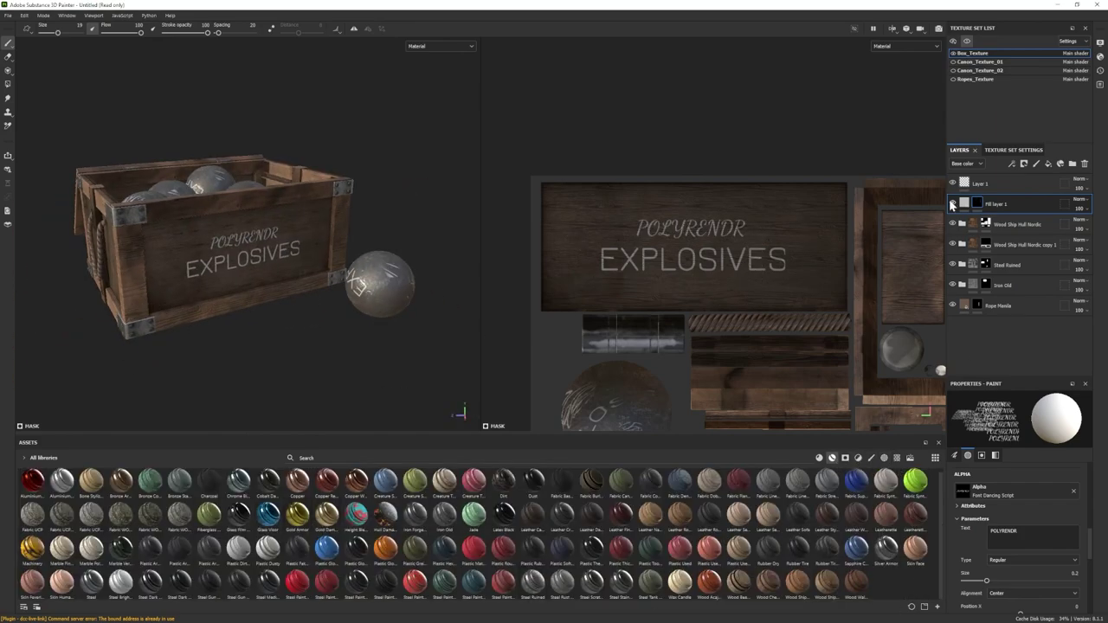
{"action": "left_click", "coordinate": [871, 459]}
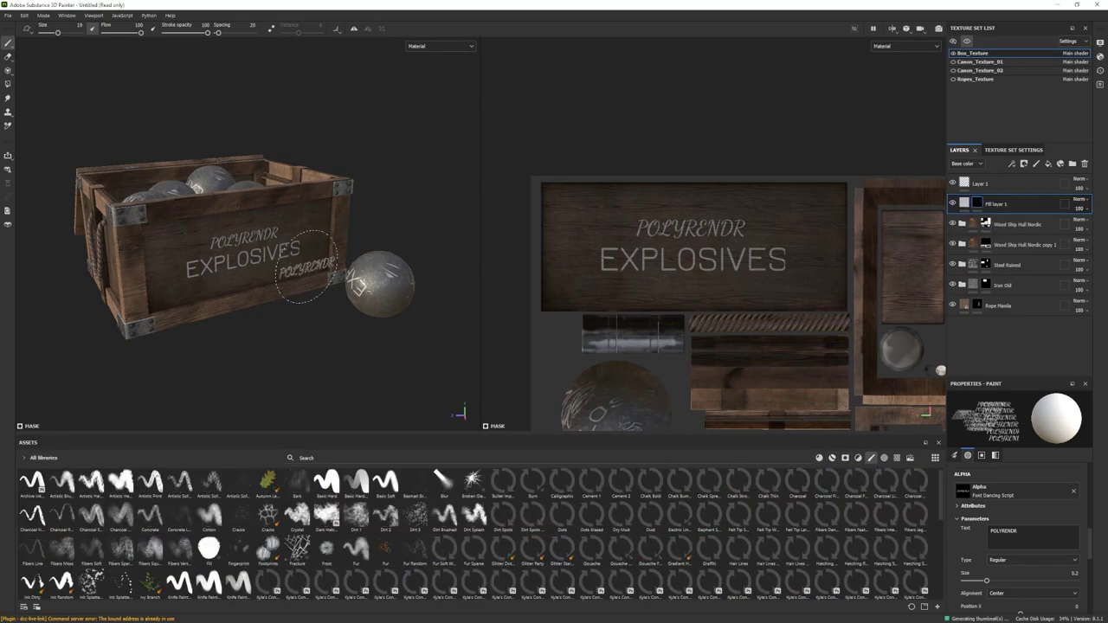
{"action": "key", "text": "2"}
{"action": "left_click", "coordinate": [414, 516]}
{"action": "right_click_drag", "start_coordinate": [194, 242], "coordinate": [143, 241], "text": "ctrl"}
{"action": "left_click_drag", "start_coordinate": [195, 242], "coordinate": [105, 235], "text": "alt"}
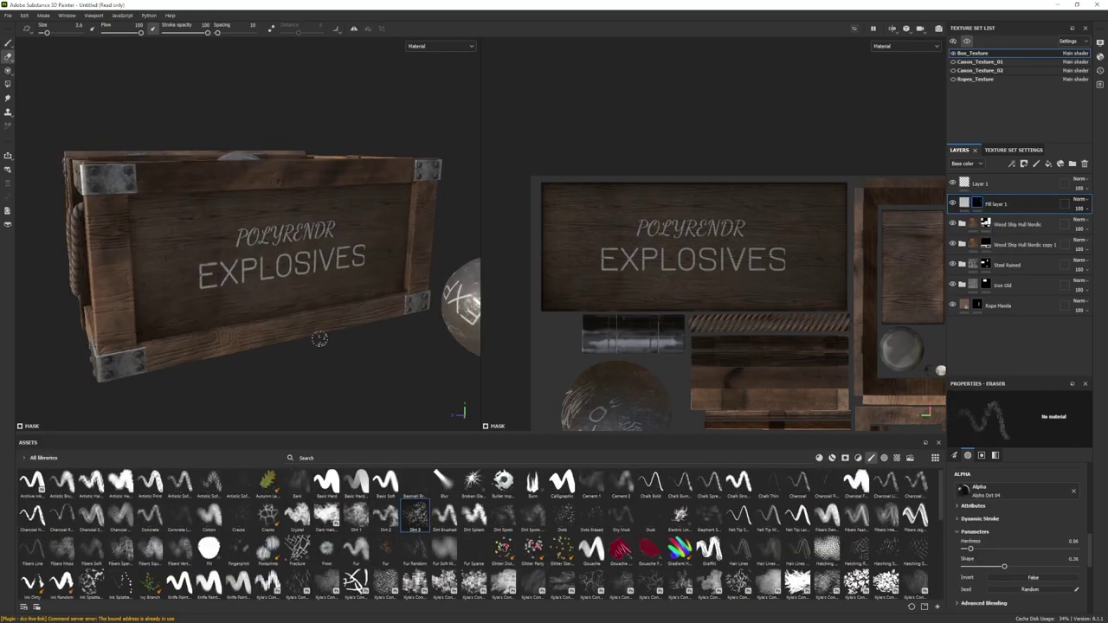
Step: Wear away parts of the POLYRENDR and EXPLOSIVES lettering with the Dirt 3 eraser
{"action": "middle_click_drag", "start_coordinate": [389, 260], "coordinate": [330, 258], "text": "alt"}
{"action": "left_click_drag", "start_coordinate": [330, 258], "coordinate": [321, 250], "text": "alt"}
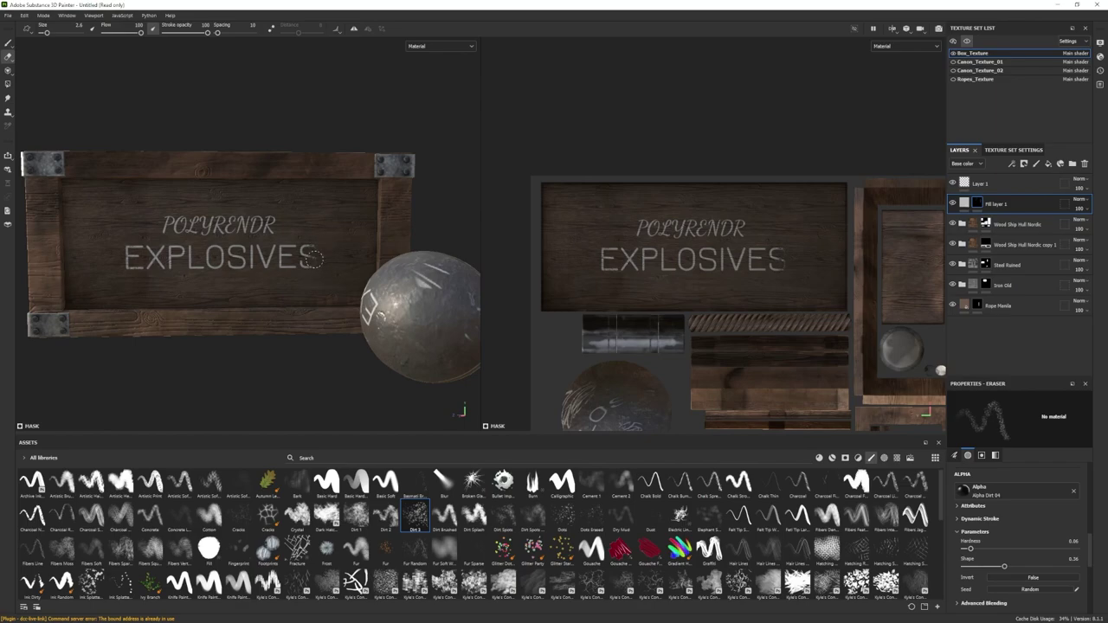
{"action": "left_click_drag", "start_coordinate": [234, 260], "coordinate": [241, 272], "text": "alt"}
{"action": "left_click_drag", "start_coordinate": [183, 245], "coordinate": [289, 256], "text": "alt"}
{"action": "scroll", "coordinate": [231, 236], "scroll_direction": "down", "scroll_amount": 3}
{"action": "left_click_drag", "start_coordinate": [268, 306], "coordinate": [230, 286], "text": "alt"}
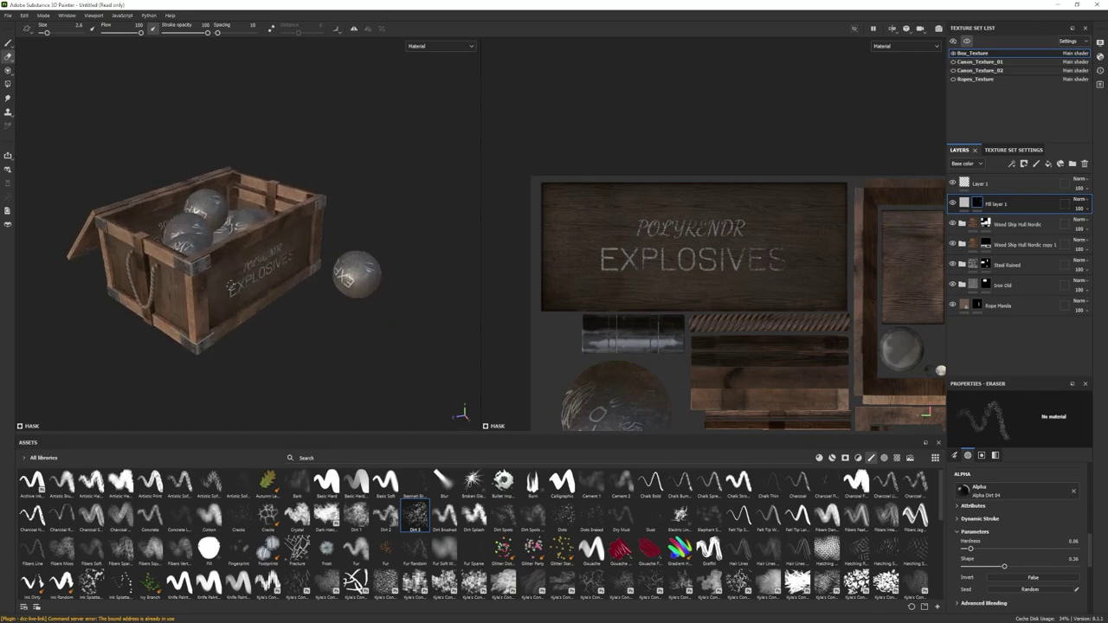
{"action": "left_click_drag", "start_coordinate": [213, 325], "coordinate": [277, 277], "text": "alt"}
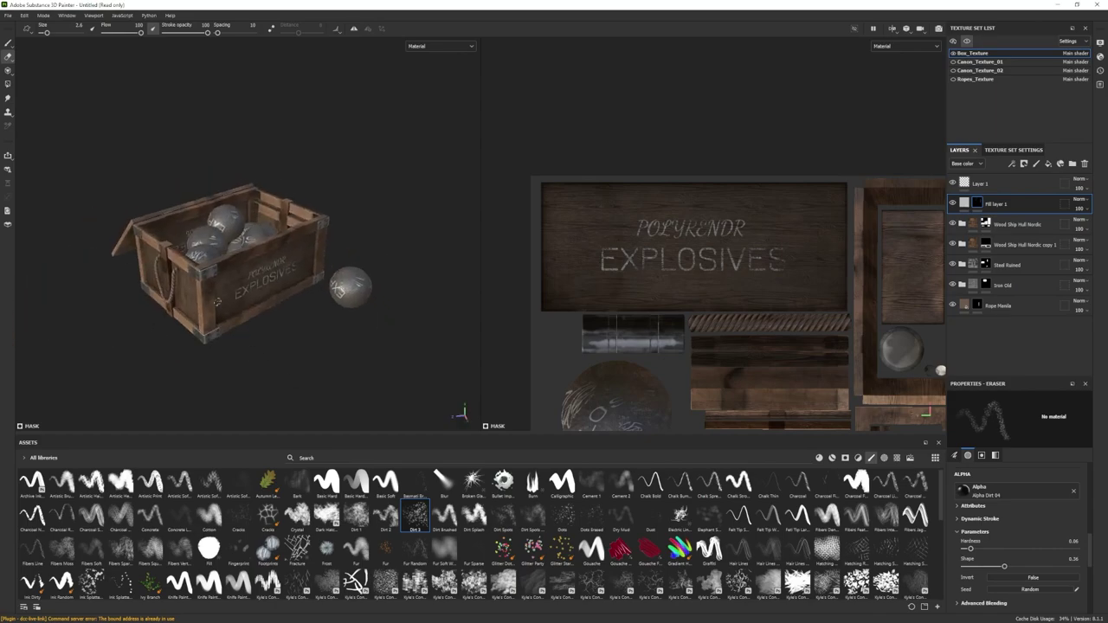
{"action": "left_click_drag", "start_coordinate": [217, 303], "coordinate": [272, 273], "text": "alt"}
Step: Add a second fill layer with base colour 1E1E1E and a roughness of about 0.7
{"action": "left_click", "coordinate": [1048, 163]}
{"action": "left_click", "coordinate": [1020, 493]}
{"action": "left_click_drag", "start_coordinate": [863, 450], "coordinate": [833, 472]}
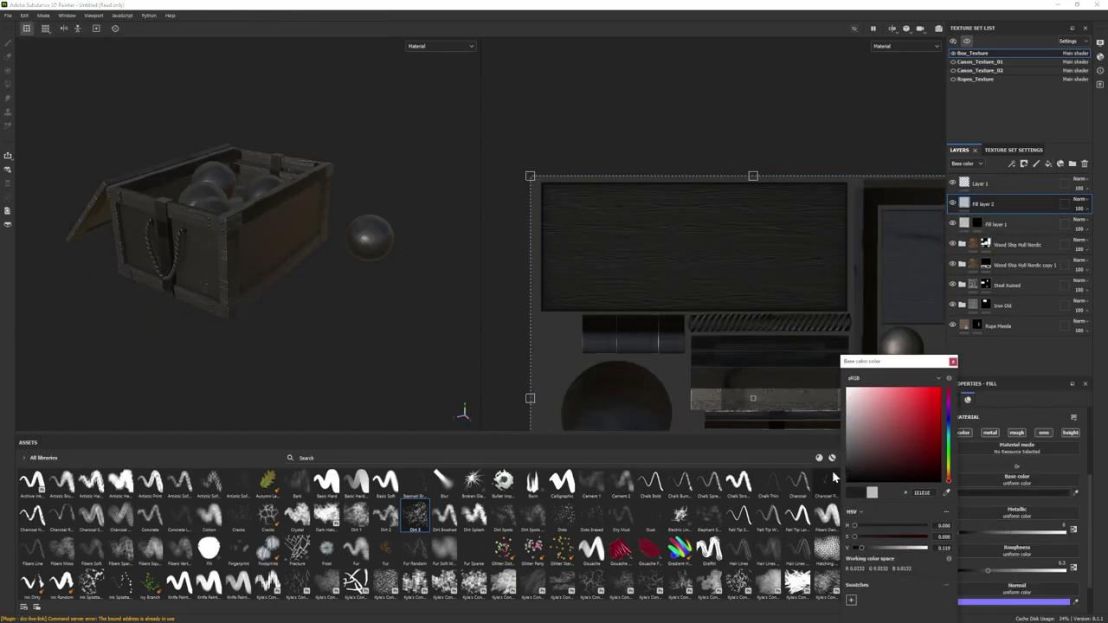
{"action": "left_click", "coordinate": [954, 362]}
{"action": "left_click_drag", "start_coordinate": [988, 570], "coordinate": [1034, 570]}
Step: Try a moss smart mask on Fill layer 2 with its generator level at 0, and remove the generator
{"action": "left_click", "coordinate": [845, 459]}
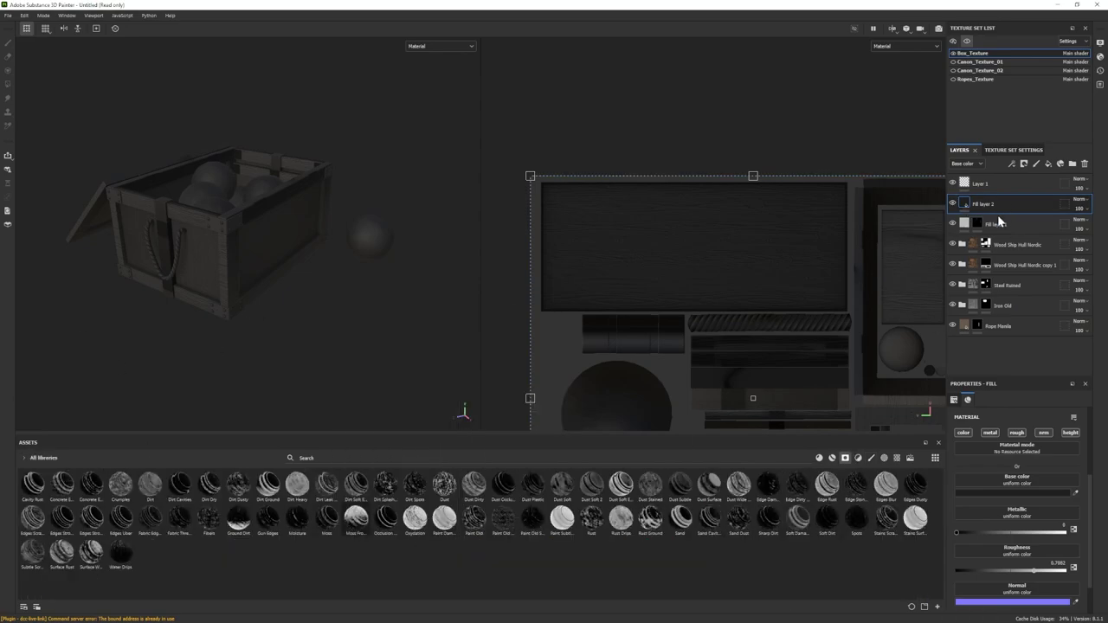
{"action": "left_click_drag", "start_coordinate": [994, 206], "coordinate": [995, 206]}
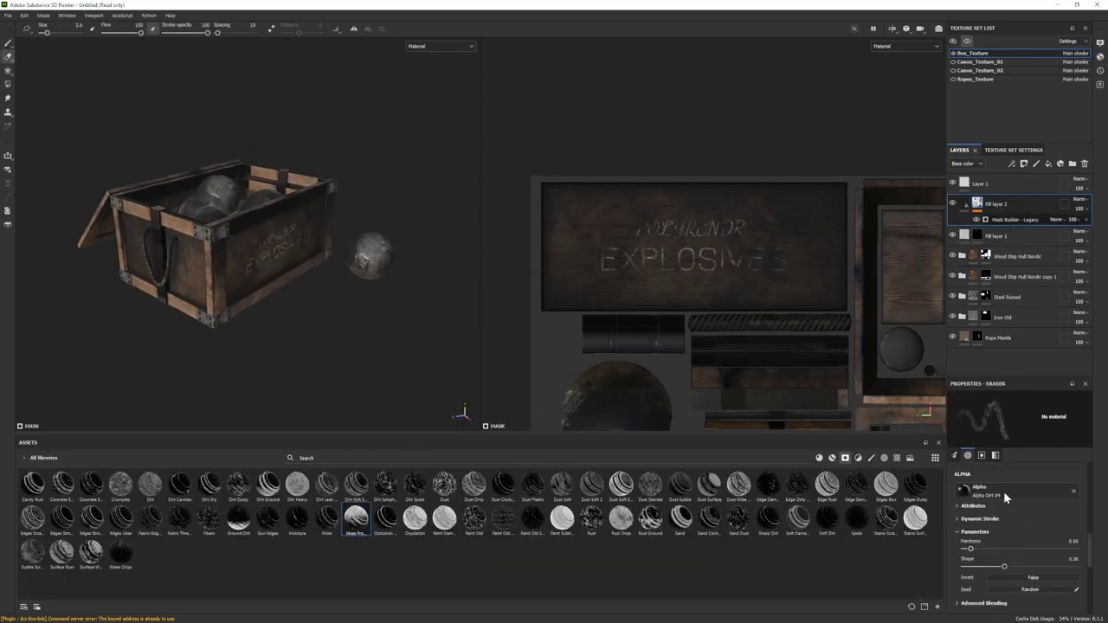
{"action": "left_click", "coordinate": [1015, 220]}
{"action": "left_click_drag", "start_coordinate": [1026, 475], "coordinate": [963, 473]}
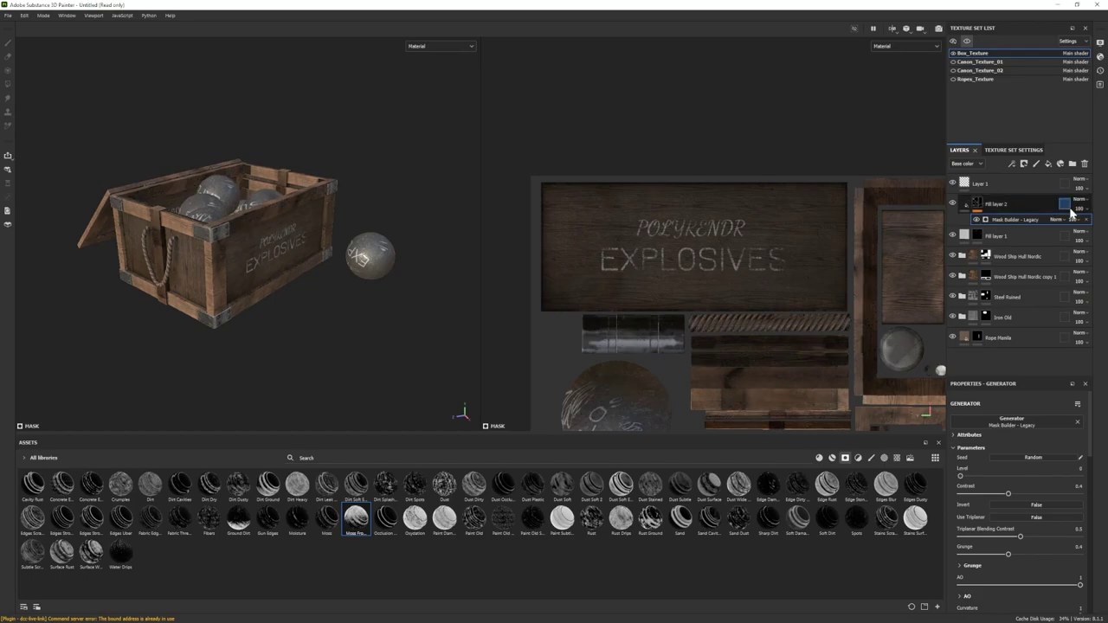
{"action": "left_click", "coordinate": [1087, 220]}
Step: Apply the Oxydation smart mask to Fill layer 2 and set its Mask Editor's Global Invert to True
{"action": "left_click_drag", "start_coordinate": [415, 520], "coordinate": [998, 207]}
{"action": "scroll", "coordinate": [1028, 519], "scroll_direction": "up", "scroll_amount": 8}
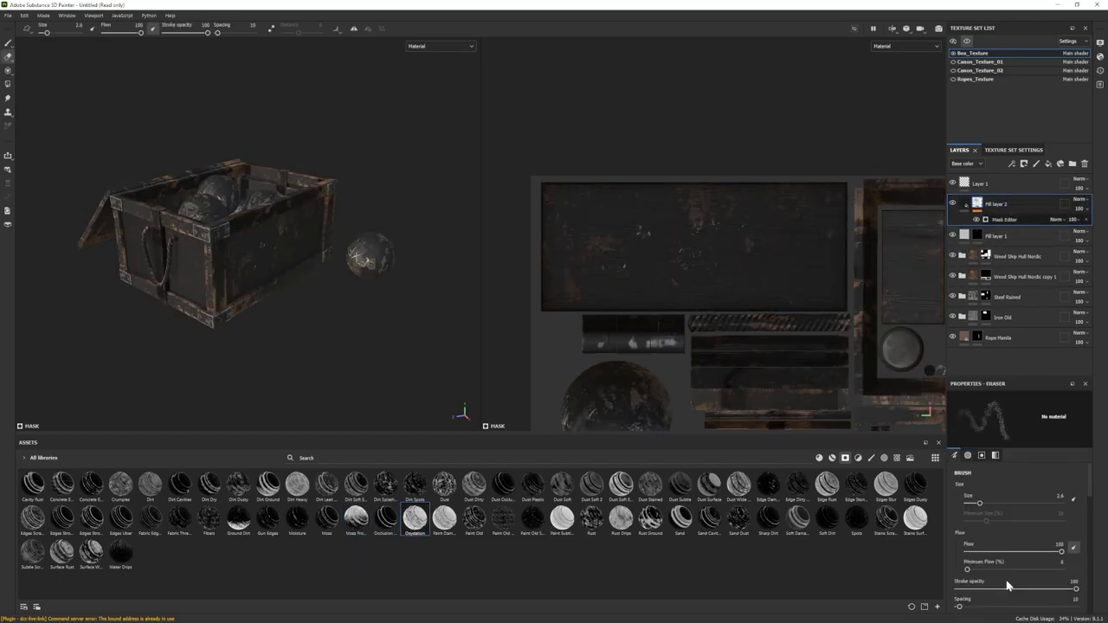
{"action": "left_click", "coordinate": [1005, 219]}
{"action": "left_click", "coordinate": [1023, 459]}
Step: Change Fill layer 2's base colour to a slightly lighter dark grey
{"action": "left_click", "coordinate": [964, 204]}
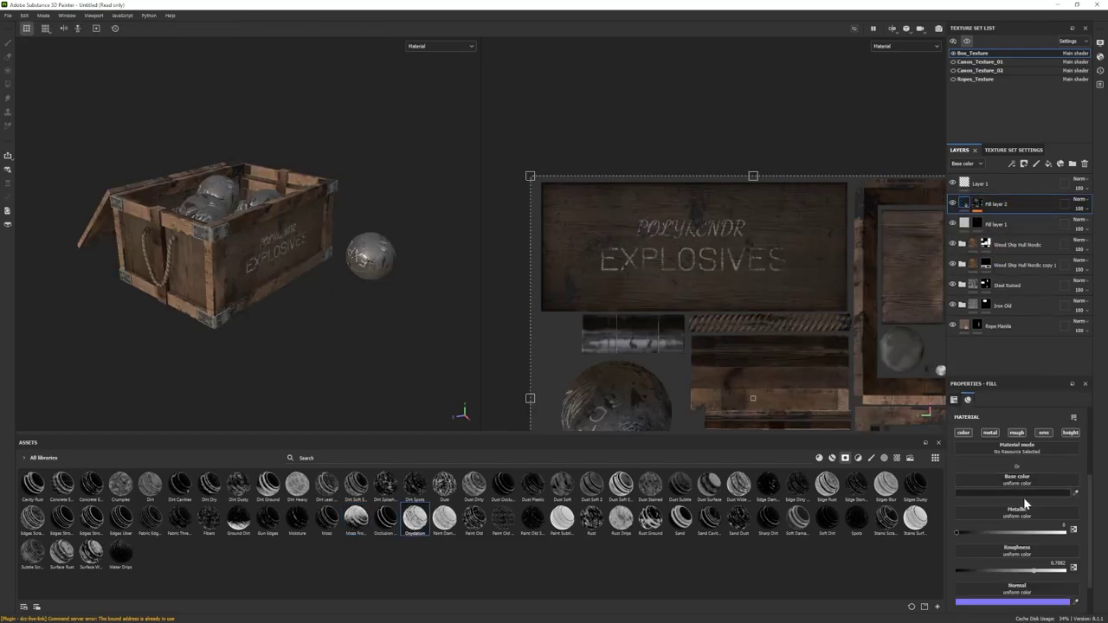
{"action": "left_click", "coordinate": [1025, 494]}
{"action": "left_click_drag", "start_coordinate": [849, 476], "coordinate": [844, 466]}
{"action": "left_click", "coordinate": [954, 369]}
Step: Set the Global Balance of Fill layer 2's Mask Editor to 0.64
{"action": "left_click", "coordinate": [978, 204]}
{"action": "left_click", "coordinate": [996, 221]}
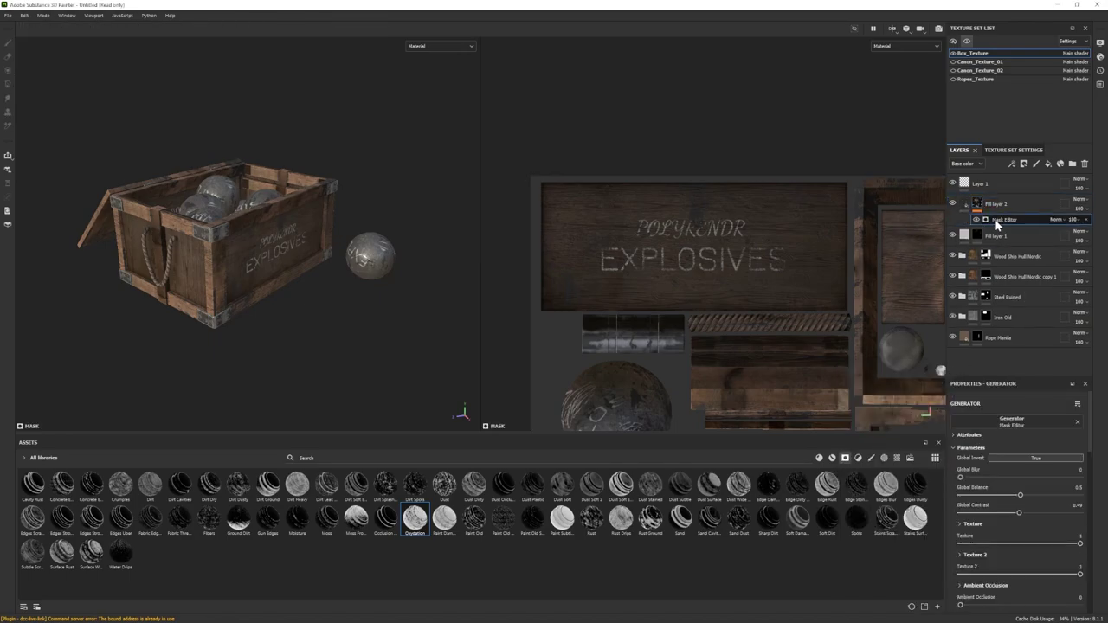
{"action": "left_click_drag", "start_coordinate": [1017, 502], "coordinate": [1032, 496]}
Step: Create a folder, move Fill layer 2 into it and give the folder a black mask
{"action": "left_click", "coordinate": [998, 205]}
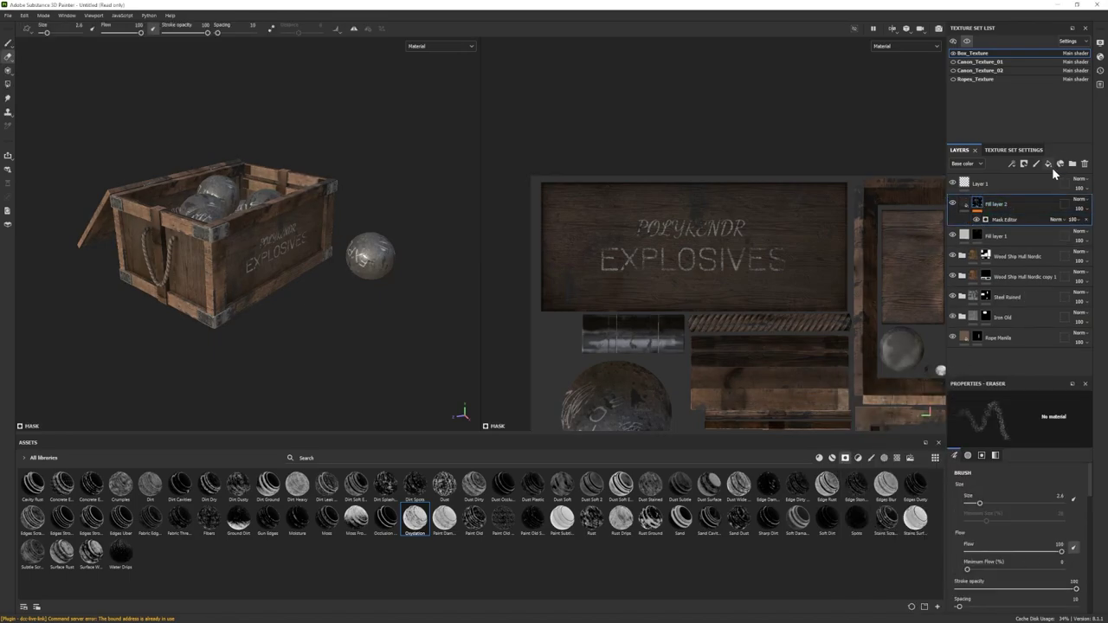
{"action": "left_click", "coordinate": [1072, 163]}
{"action": "left_click_drag", "start_coordinate": [998, 224], "coordinate": [1004, 205]}
{"action": "right_click", "coordinate": [1004, 205]}
{"action": "left_click", "coordinate": [1026, 223]}
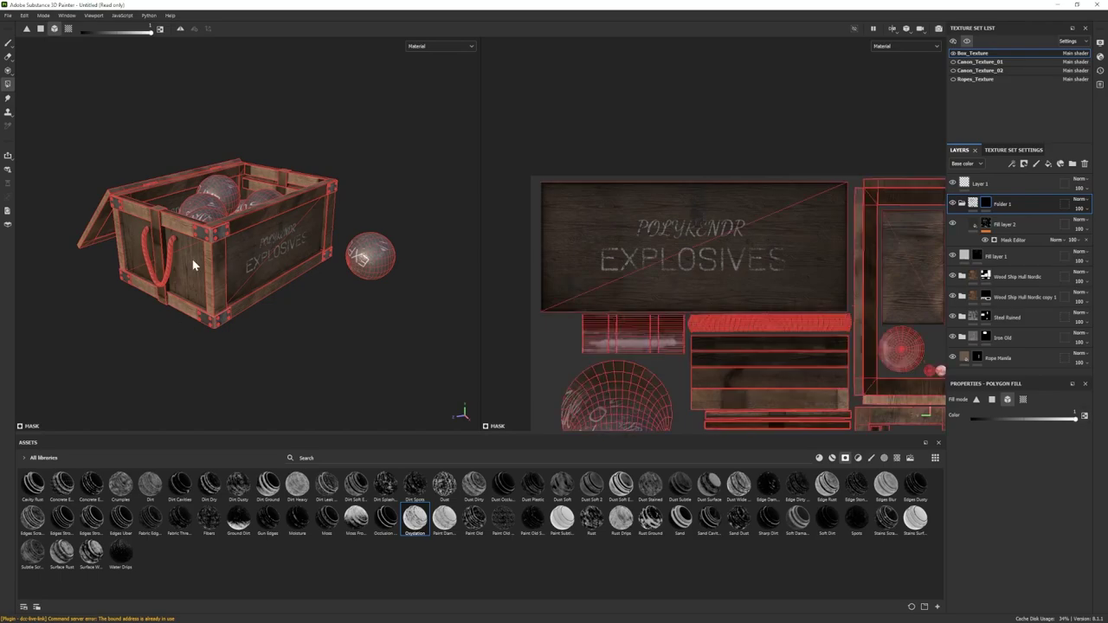
Step: Fill Folder 1's mask over the box's wooden parts with Polygon Fill so the grime shows there
{"action": "left_click", "coordinate": [246, 195]}
{"action": "left_click", "coordinate": [8, 43]}
{"action": "left_click_drag", "start_coordinate": [164, 108], "coordinate": [296, 140], "text": "alt"}
{"action": "left_click", "coordinate": [8, 84]}
{"action": "left_click_drag", "start_coordinate": [50, 285], "coordinate": [54, 306]}
{"action": "left_click", "coordinate": [7, 43]}
{"action": "left_click_drag", "start_coordinate": [65, 133], "coordinate": [260, 260], "text": "alt"}
{"action": "scroll", "coordinate": [287, 331], "scroll_direction": "up", "scroll_amount": 4}
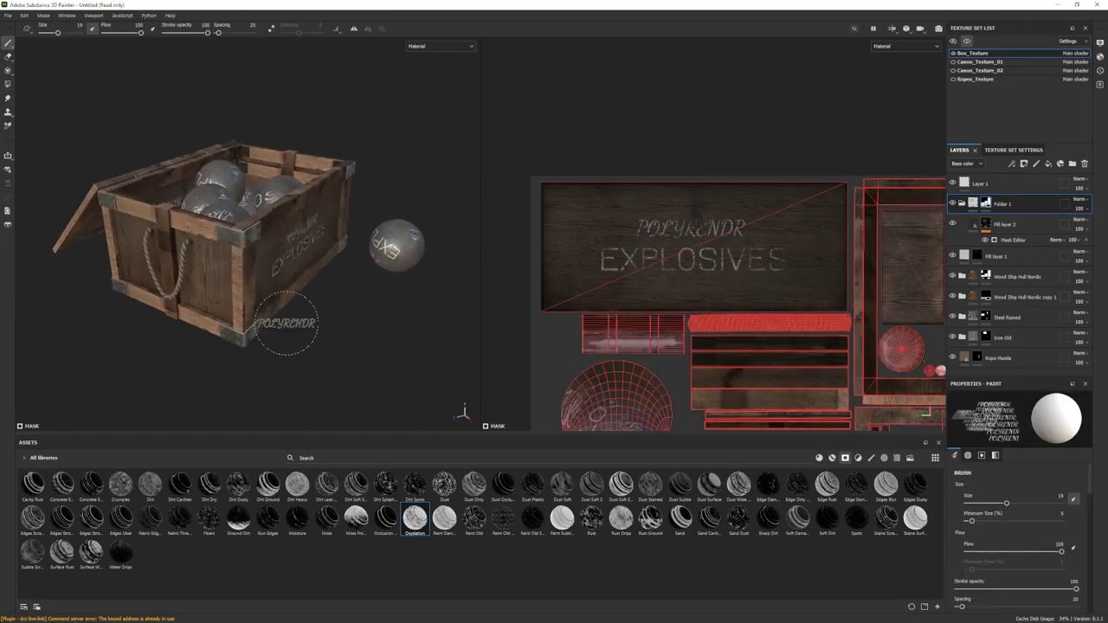
Step: Set the Mask Editor's Texture 2 to 0.79 and show all texture sets of the cannon scene
{"action": "left_click", "coordinate": [1016, 242]}
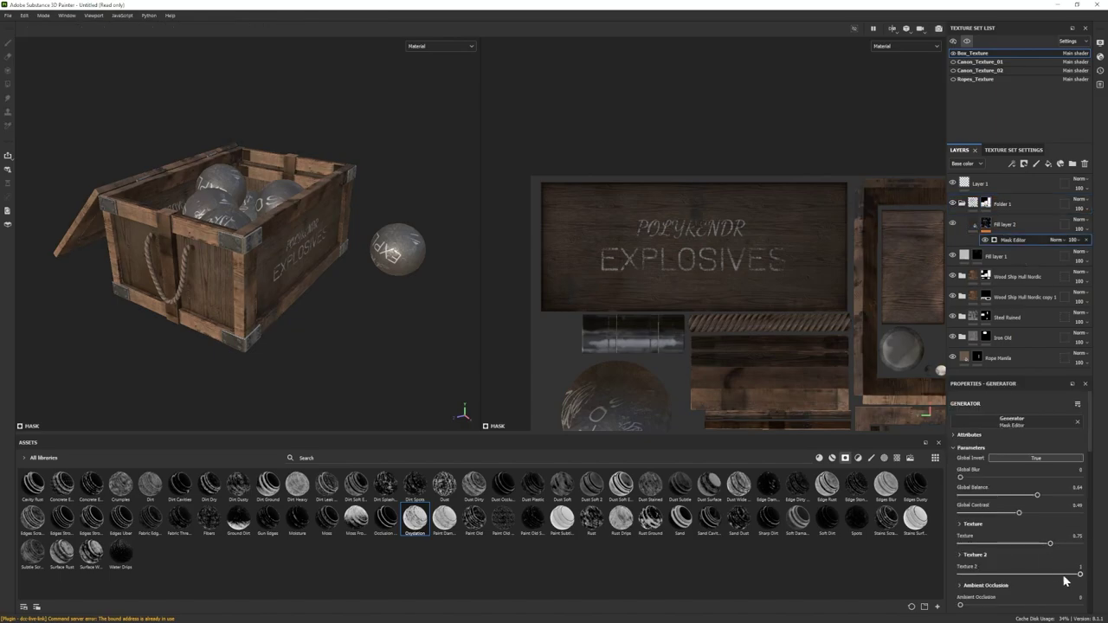
{"action": "scroll", "coordinate": [270, 255], "scroll_direction": "down", "scroll_amount": 4}
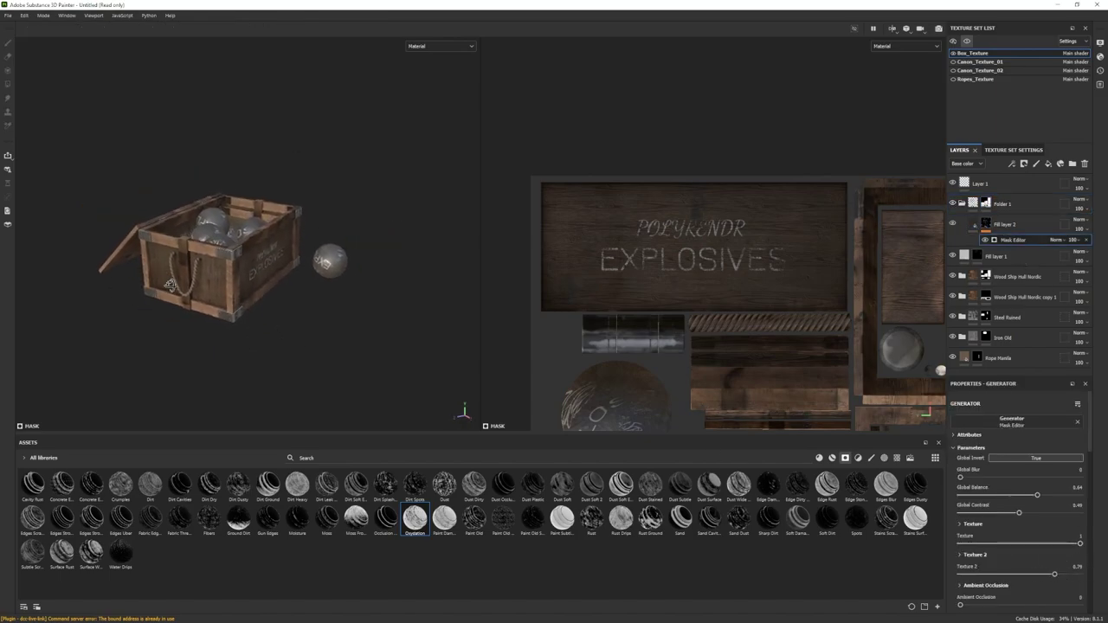
{"action": "left_click", "coordinate": [967, 42]}
{"action": "left_click_drag", "start_coordinate": [203, 257], "coordinate": [229, 260], "text": "alt"}
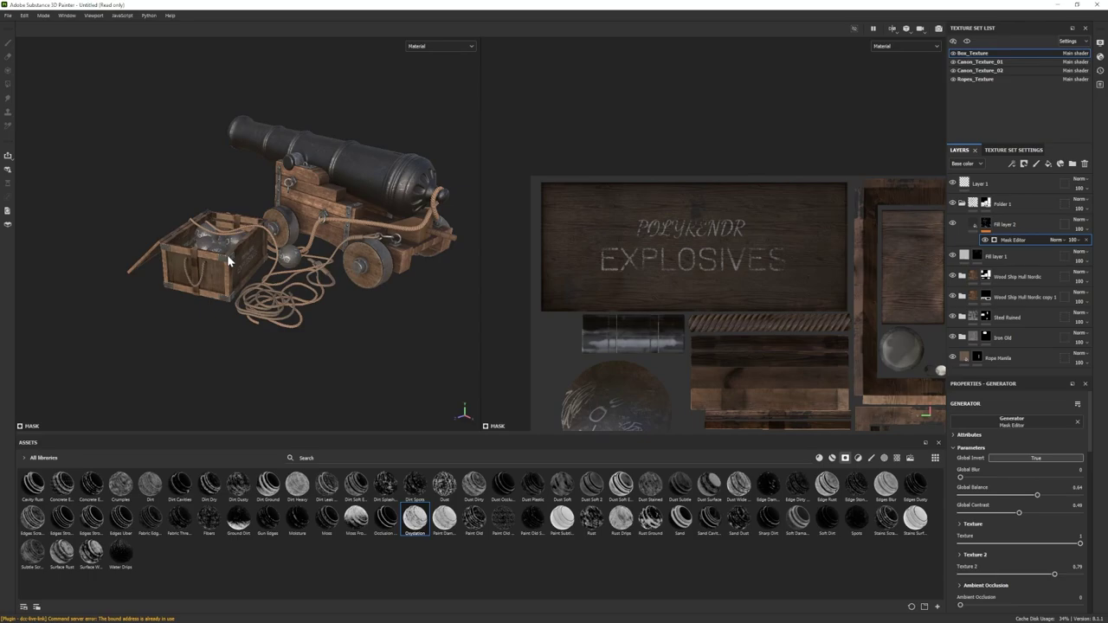
{"action": "scroll", "coordinate": [230, 261], "scroll_direction": "up", "scroll_amount": 3}
Step: Change the Wood Rough colour in Box_Texture's Wood Ship Hull Nordic folder to a less saturated brown
{"action": "left_click", "coordinate": [962, 205]}
{"action": "left_click", "coordinate": [962, 245]}
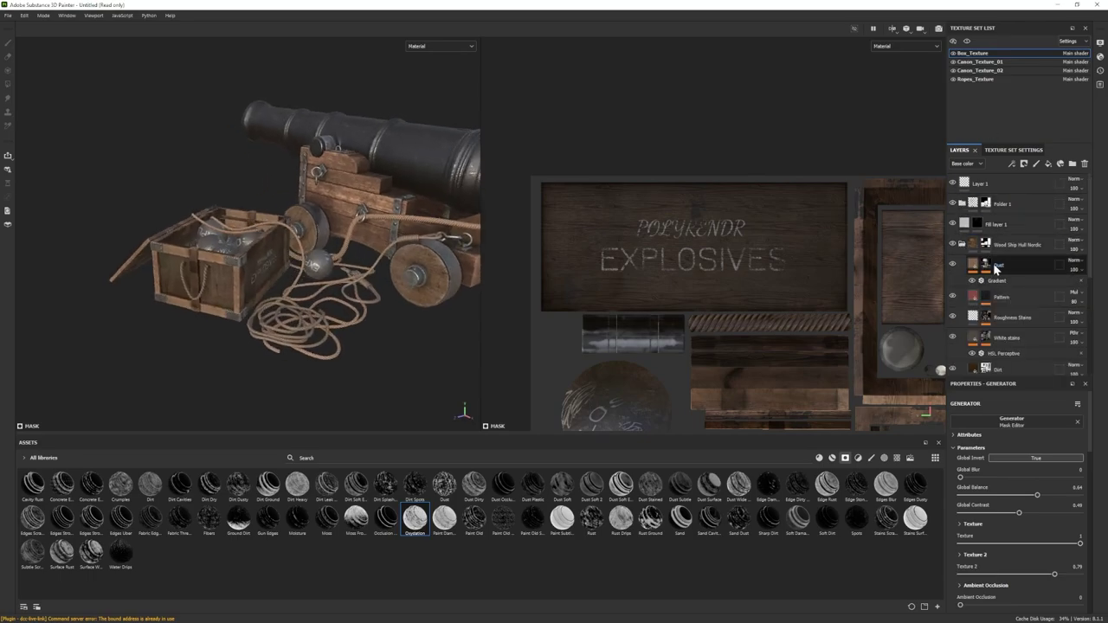
{"action": "scroll", "coordinate": [995, 269], "scroll_direction": "down", "scroll_amount": 3}
{"action": "left_click", "coordinate": [996, 352]}
{"action": "scroll", "coordinate": [1010, 511], "scroll_direction": "down", "scroll_amount": 5}
{"action": "left_click", "coordinate": [1010, 516]}
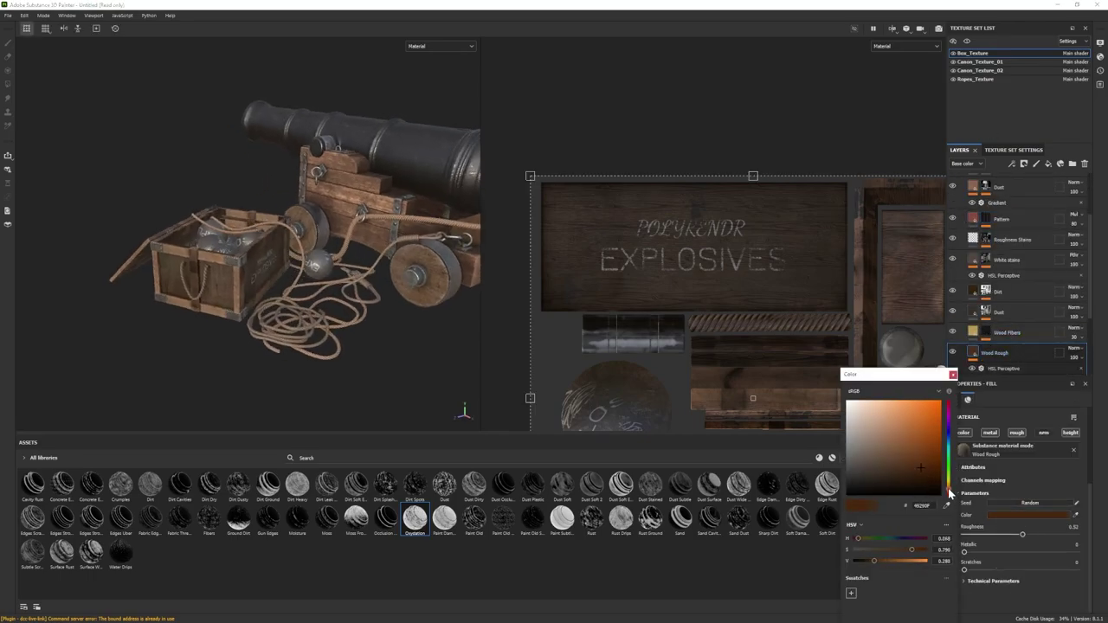
{"action": "mouse_move", "coordinate": [910, 463]}
{"action": "left_mouse_down"}
{"action": "mouse_move", "coordinate": [910, 453]}
{"action": "mouse_move", "coordinate": [895, 466]}
{"action": "left_mouse_up"}
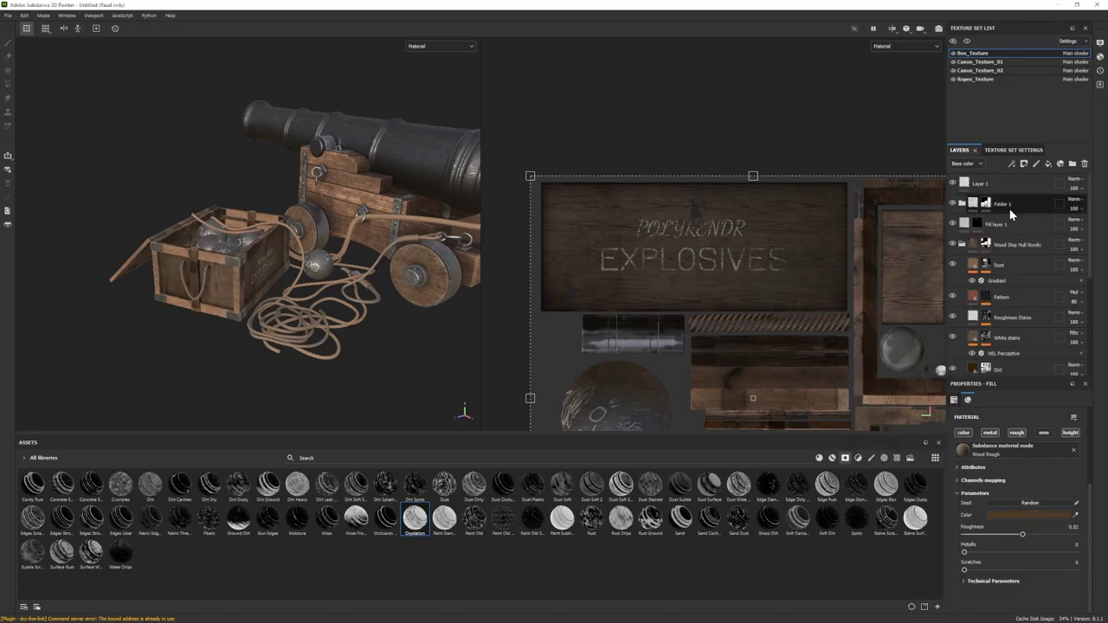
Step: Recolour the Wood Rough layer in the Wood Ship Hull Nordic copy 1 folder to a very dark brown
{"action": "left_click", "coordinate": [1026, 514]}
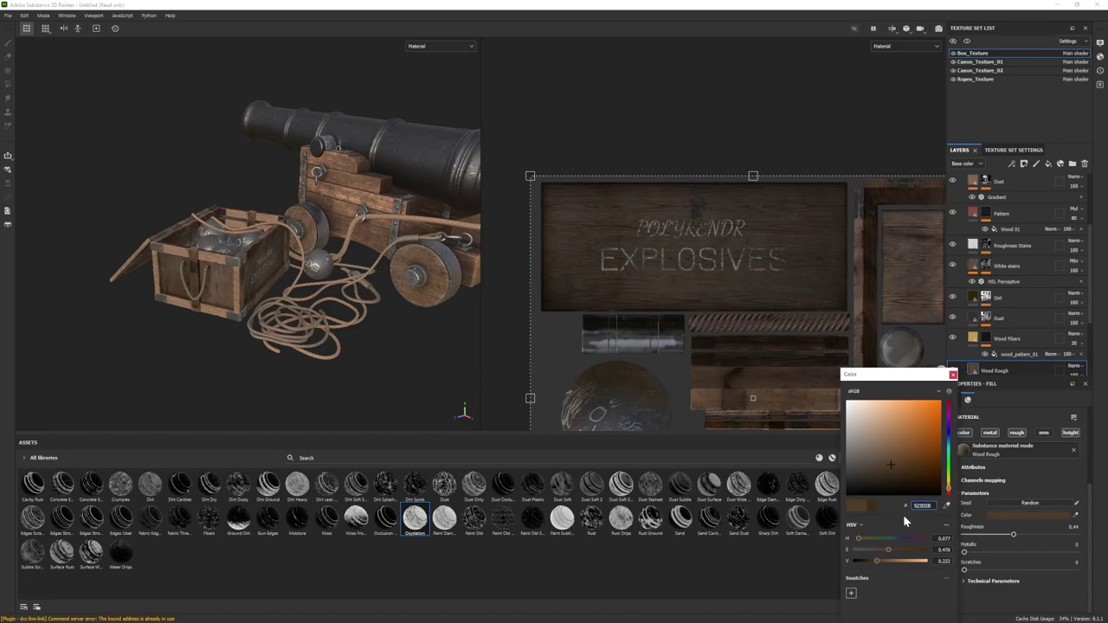
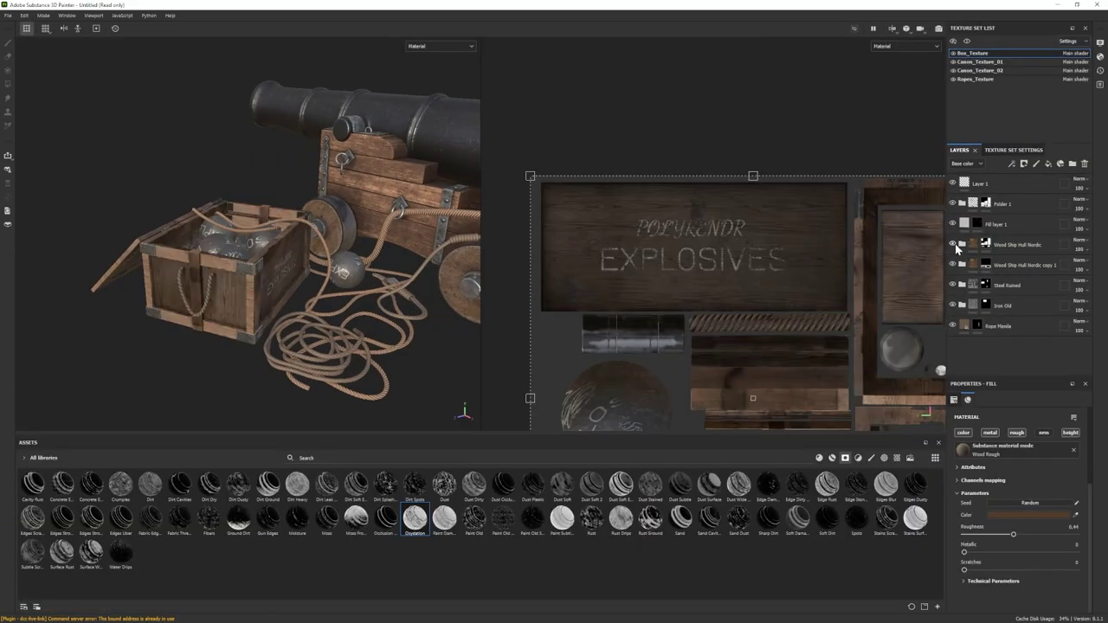
{"action": "left_click", "coordinate": [962, 265]}
{"action": "left_click", "coordinate": [1030, 516]}
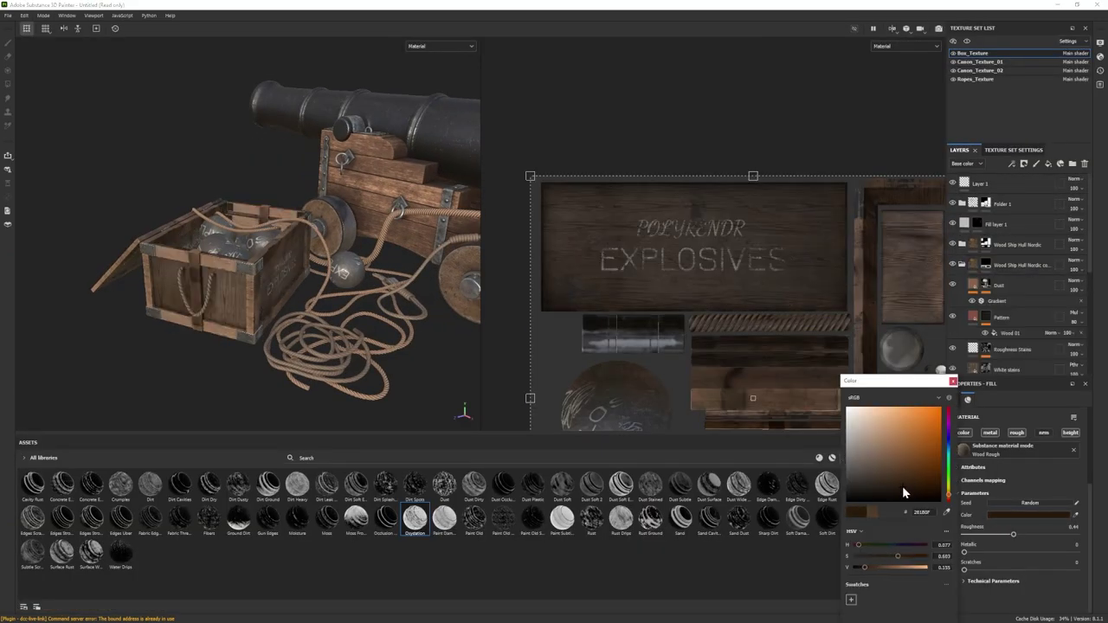
Step: Move the Wood Ship Hull Nordic copy 1 folder above Wood Ship Hull Nordic
{"action": "left_click_drag", "start_coordinate": [286, 251], "coordinate": [346, 260], "text": "alt"}
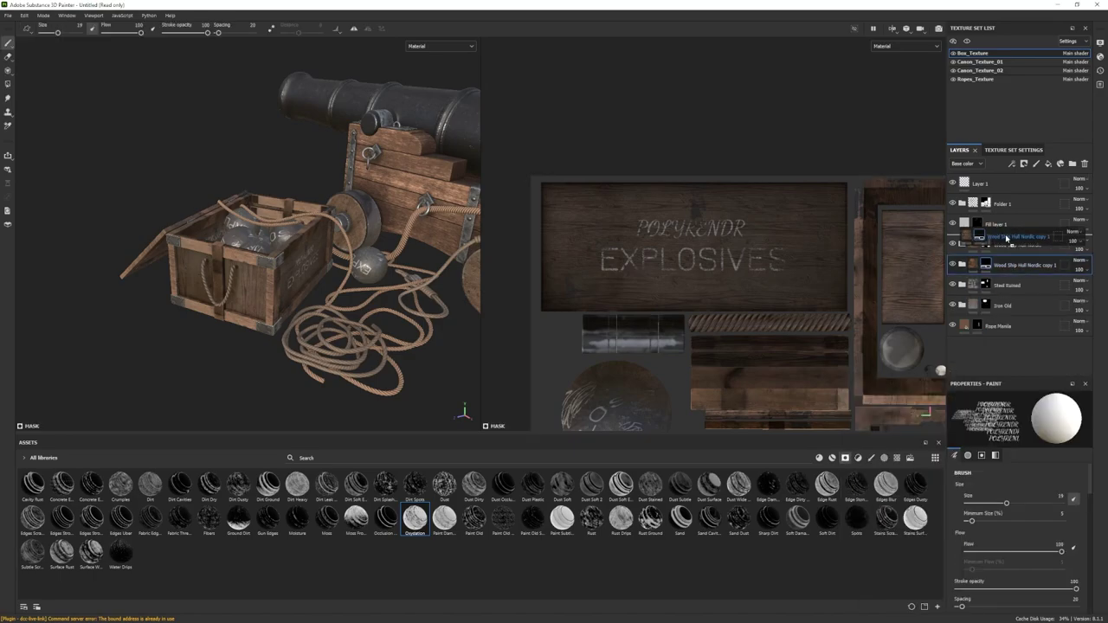
{"action": "key", "text": "4"}
{"action": "left_click", "coordinate": [1023, 401]}
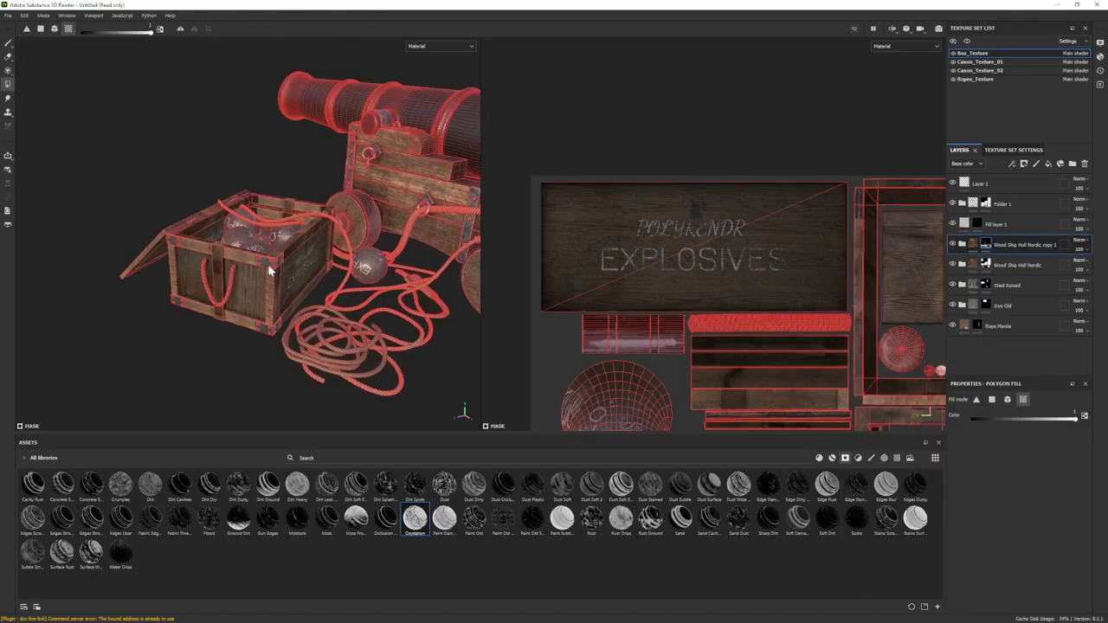
{"action": "left_click", "coordinate": [9, 44]}
Step: Duplicate Wood Ship Hull Nordic copy 1 and limit the duplicate to part of the box's wood with Polygon Fill on its mask
{"action": "left_click", "coordinate": [1007, 248]}
{"action": "key", "text": "ctrl+d"}
{"action": "left_click", "coordinate": [986, 244]}
{"action": "key", "text": "4"}
{"action": "key", "text": "x"}
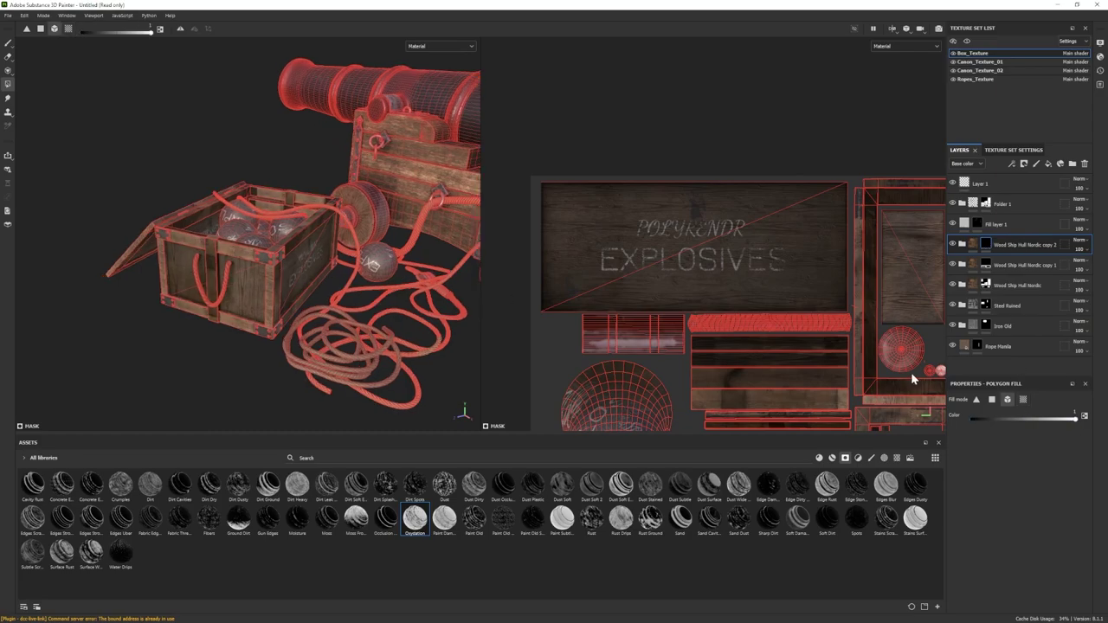
{"action": "left_click", "coordinate": [333, 210]}
{"action": "left_click", "coordinate": [962, 245]}
{"action": "left_click", "coordinate": [972, 298]}
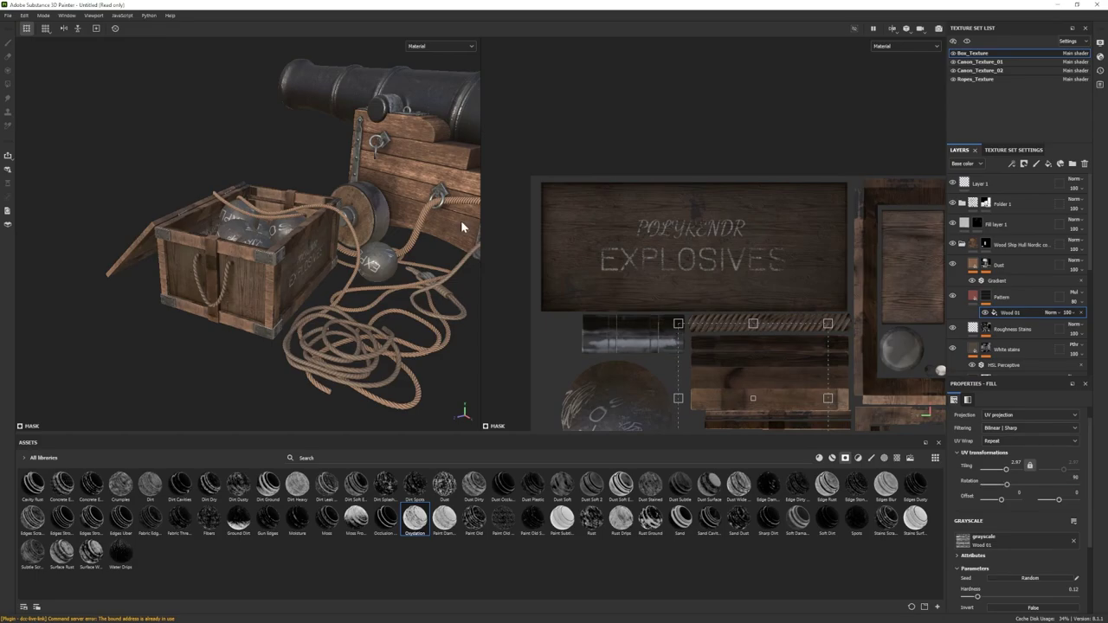
Step: Preview the cannon and box in an Iray render and return to painting mode
{"action": "key", "text": "F10"}
{"action": "right_click_drag", "start_coordinate": [922, 430], "coordinate": [644, 274], "text": "alt"}
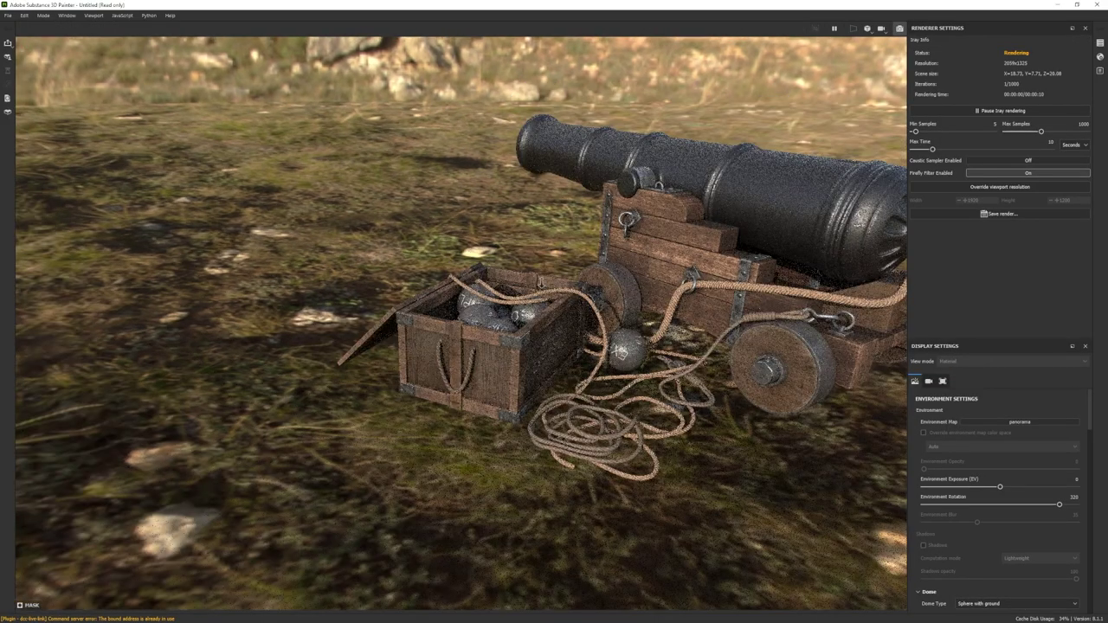
{"action": "left_click_drag", "start_coordinate": [538, 279], "coordinate": [450, 286], "text": "alt"}
{"action": "left_click", "coordinate": [44, 16]}
{"action": "left_click", "coordinate": [49, 28]}
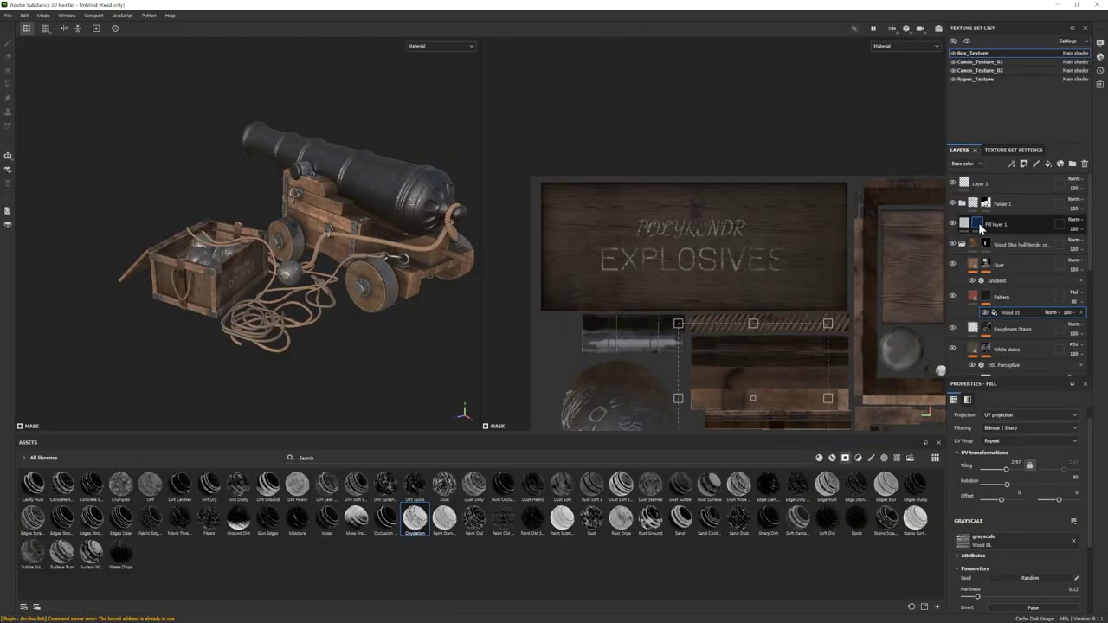
Step: Set the Luminosity of the Iron layer in Box_Texture's Iron Old folder to 0.36
{"action": "left_click", "coordinate": [979, 227]}
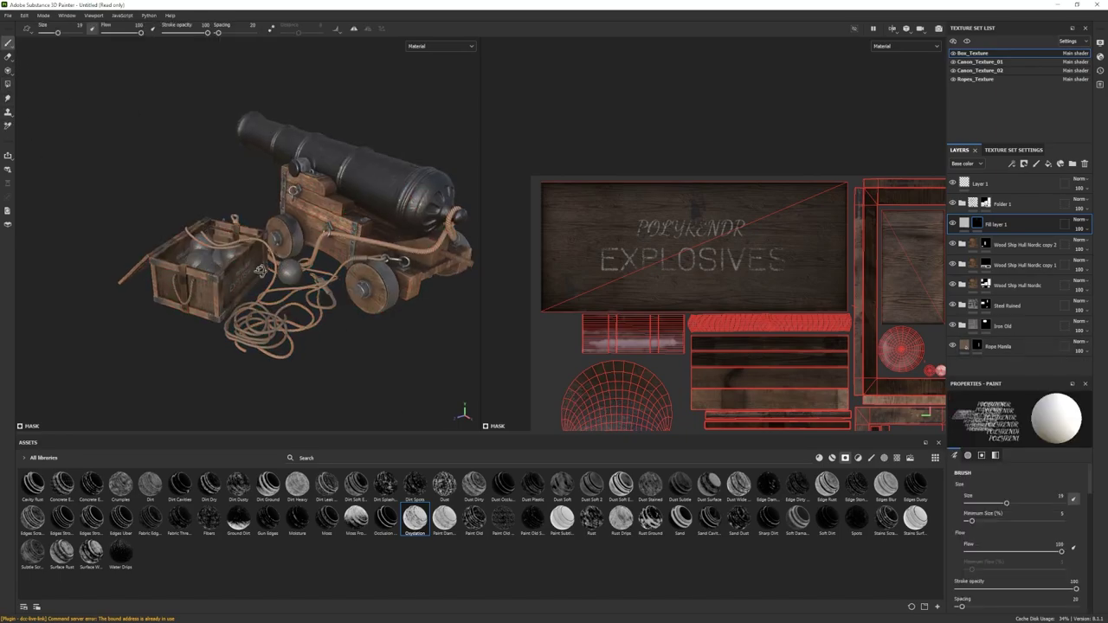
{"action": "scroll", "coordinate": [999, 350], "scroll_direction": "down", "scroll_amount": 2}
{"action": "scroll", "coordinate": [1007, 501], "scroll_direction": "down", "scroll_amount": 1}
{"action": "left_click", "coordinate": [1006, 516]}
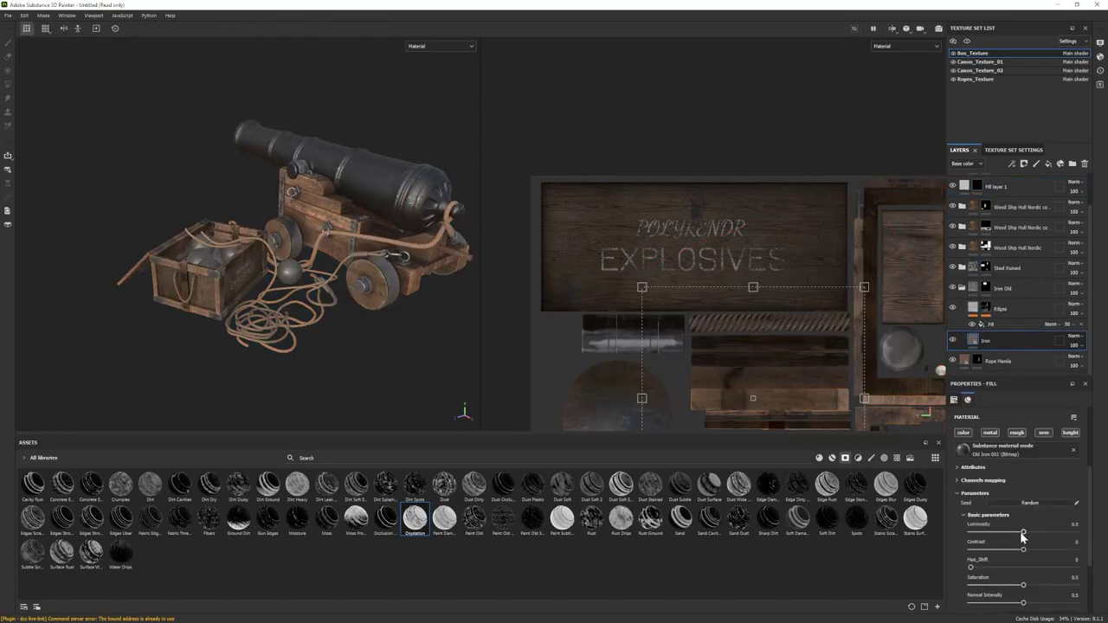
{"action": "left_click_drag", "start_coordinate": [362, 198], "coordinate": [377, 232], "text": "alt"}
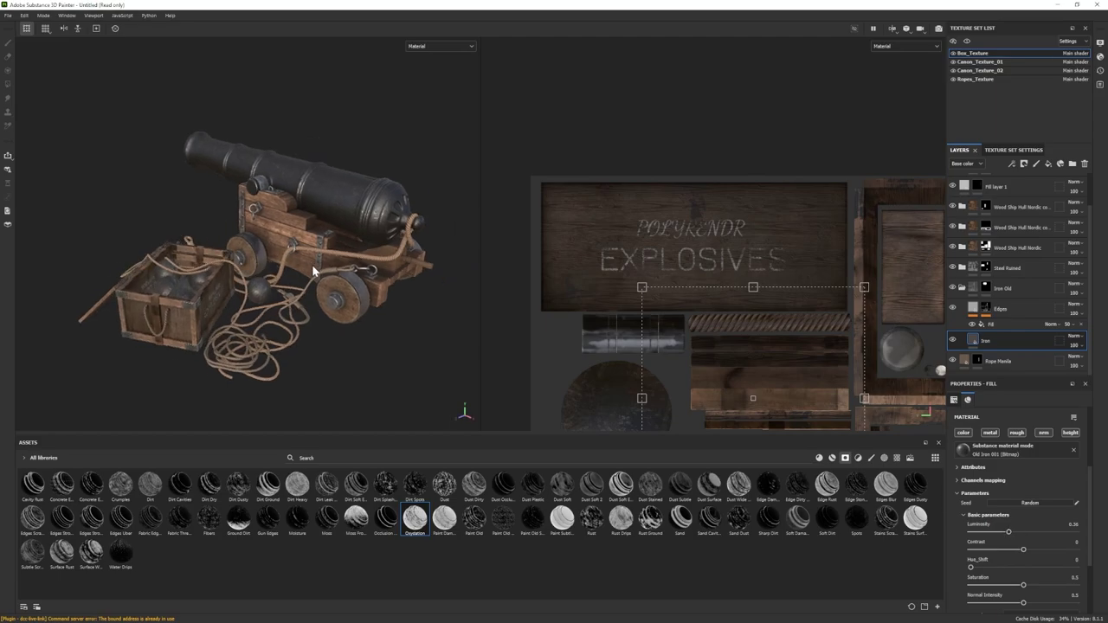
Step: Adjust Color 01 and Color 02 of the Base Metal layer in Canon_Texture_01's Steel Gun Painted folder
{"action": "left_click", "coordinate": [977, 63]}
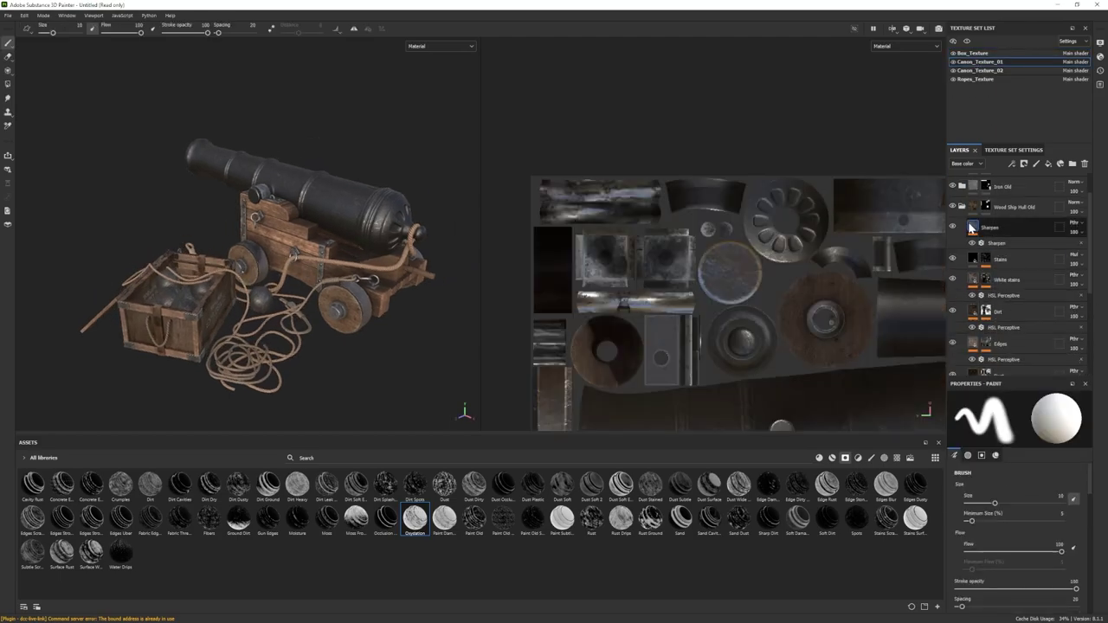
{"action": "left_click", "coordinate": [1005, 294]}
{"action": "left_click", "coordinate": [1026, 517]}
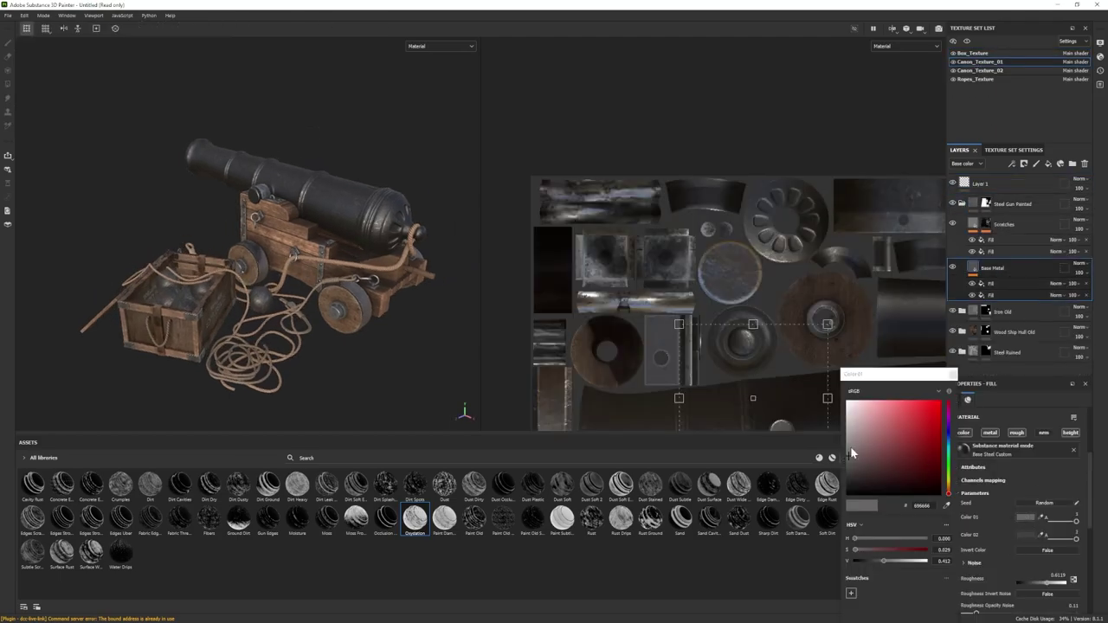
{"action": "left_click", "coordinate": [1026, 535]}
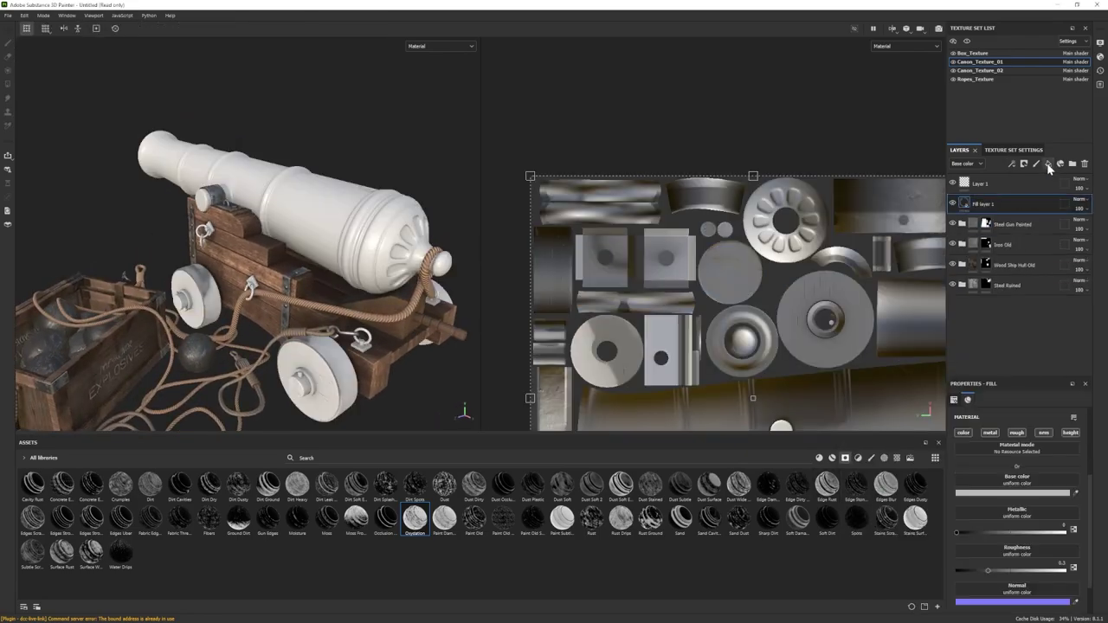
Step: Mask a new fill layer above Steel Gun Painted with an edge-damage smart mask and make its base colour dark brown
{"action": "left_click_drag", "start_coordinate": [767, 485], "coordinate": [1009, 214]}
{"action": "left_click", "coordinate": [964, 203]}
{"action": "left_click", "coordinate": [986, 493]}
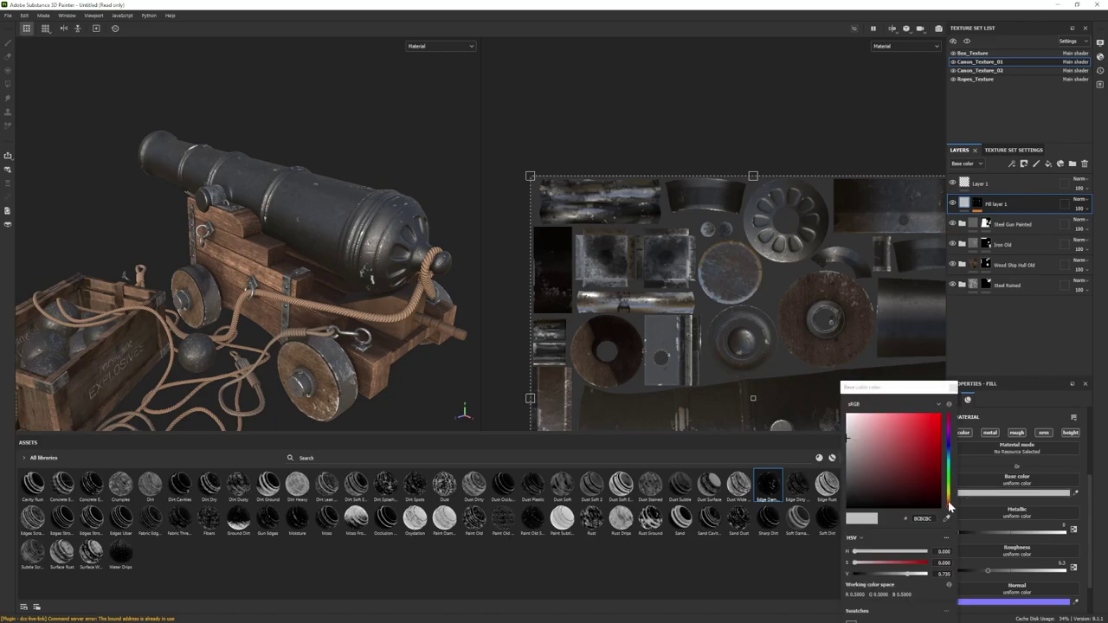
{"action": "left_click", "coordinate": [949, 502]}
{"action": "left_click_drag", "start_coordinate": [935, 469], "coordinate": [933, 483]}
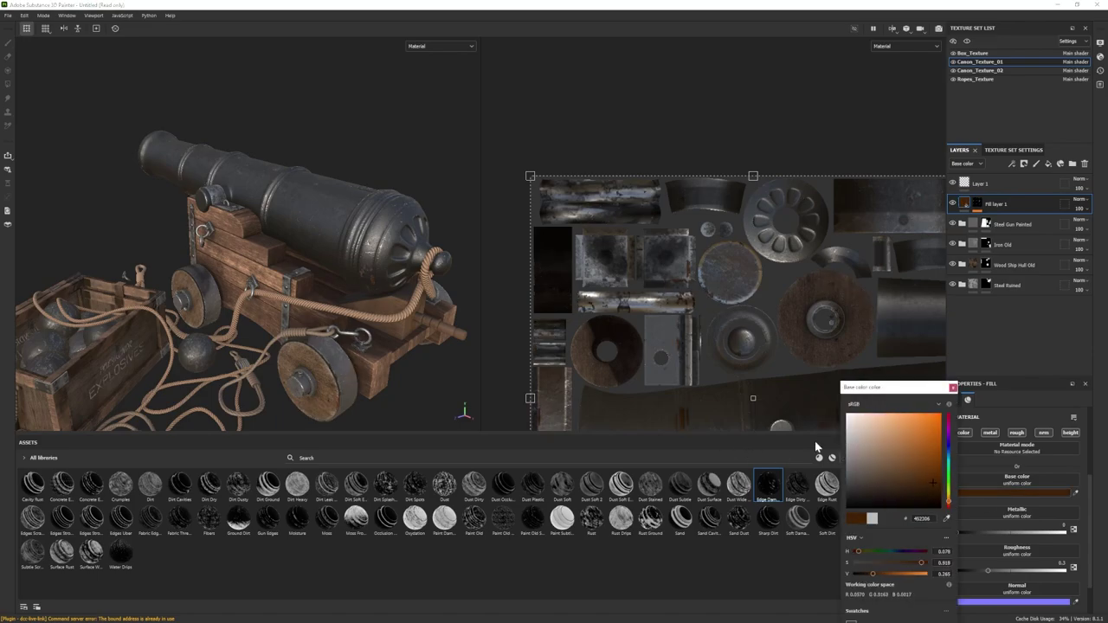
{"action": "left_click", "coordinate": [953, 387]}
Step: Increase Fill layer 1's roughness and compare the cannon with the layer hidden and shown
{"action": "left_click_drag", "start_coordinate": [988, 570], "coordinate": [1047, 573]}
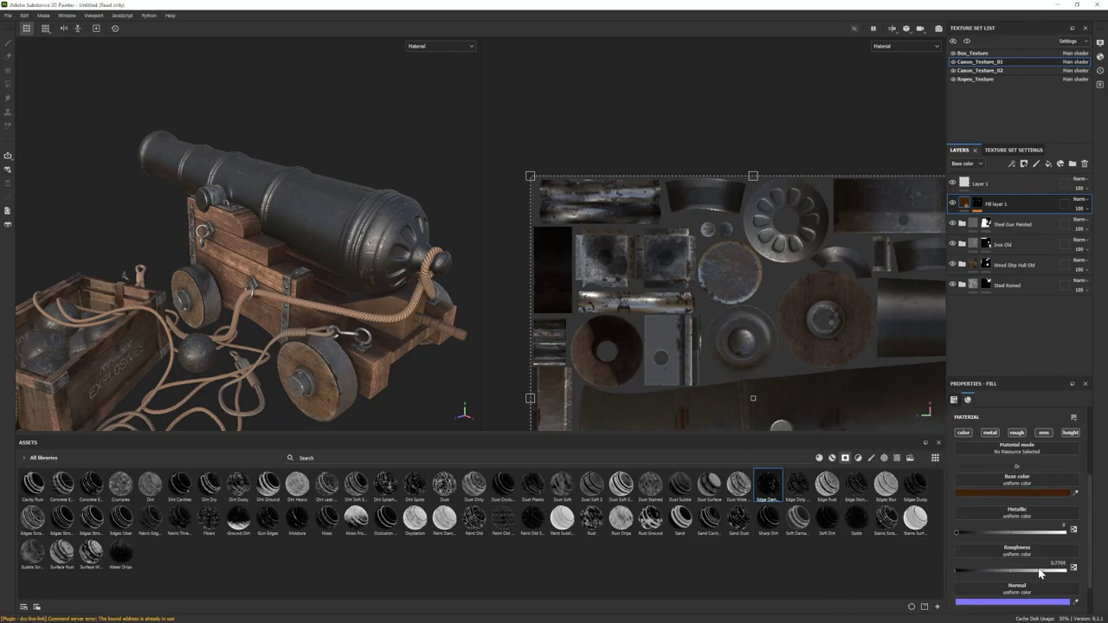
{"action": "left_click", "coordinate": [954, 204]}
{"action": "left_click", "coordinate": [954, 204]}
{"action": "left_click_drag", "start_coordinate": [286, 281], "coordinate": [316, 283], "text": "alt"}
Step: Add a second fill layer with the Spots smart mask and give it a slightly negative height
{"action": "left_click", "coordinate": [1049, 165]}
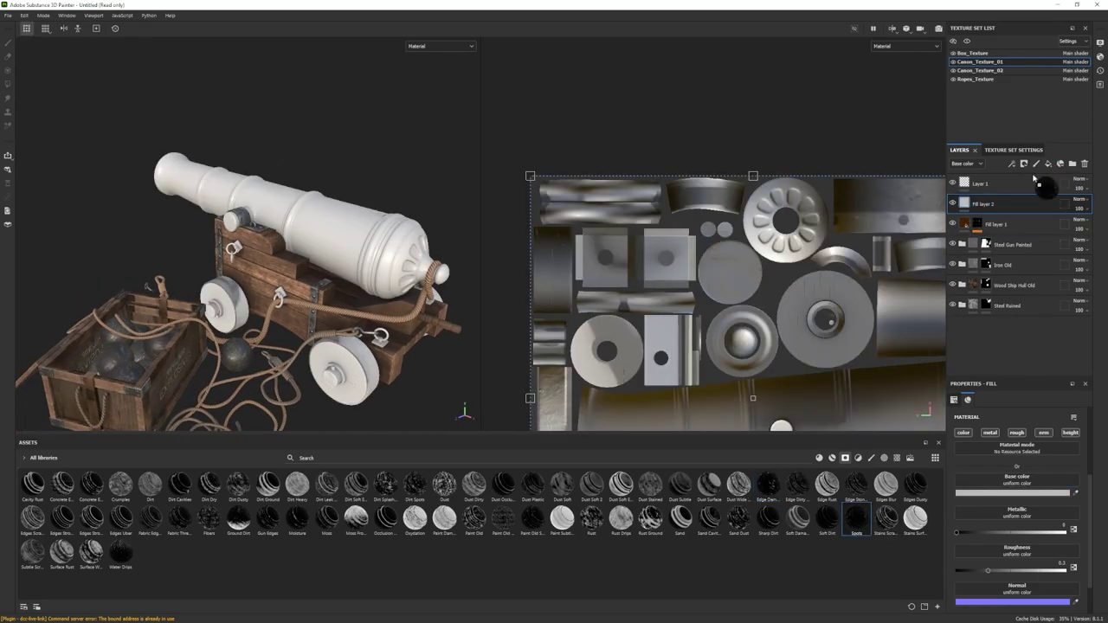
{"action": "left_click_drag", "start_coordinate": [1033, 178], "coordinate": [1006, 205]}
{"action": "scroll", "coordinate": [1019, 554], "scroll_direction": "down", "scroll_amount": 2}
{"action": "left_click", "coordinate": [964, 203]}
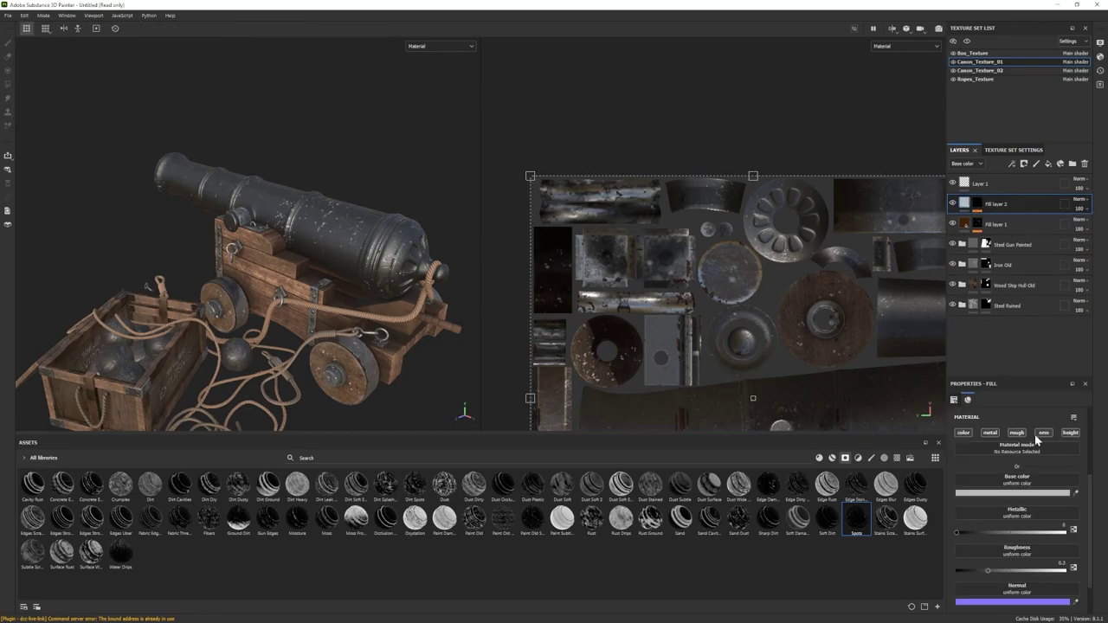
{"action": "scroll", "coordinate": [1005, 573], "scroll_direction": "down", "scroll_amount": 1}
{"action": "left_click_drag", "start_coordinate": [407, 346], "coordinate": [392, 357], "text": "alt"}
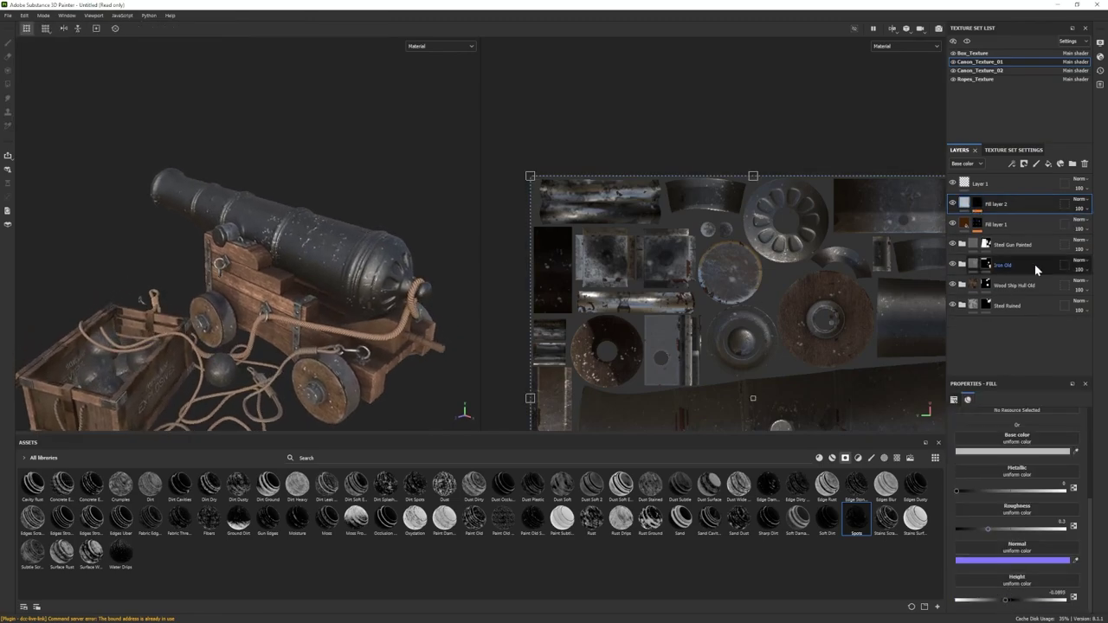
Step: Set Fill layer 2's base colour to a dark reddish brown
{"action": "left_click", "coordinate": [1012, 451]}
{"action": "left_click_drag", "start_coordinate": [949, 515], "coordinate": [925, 490]}
{"action": "left_click", "coordinate": [920, 499]}
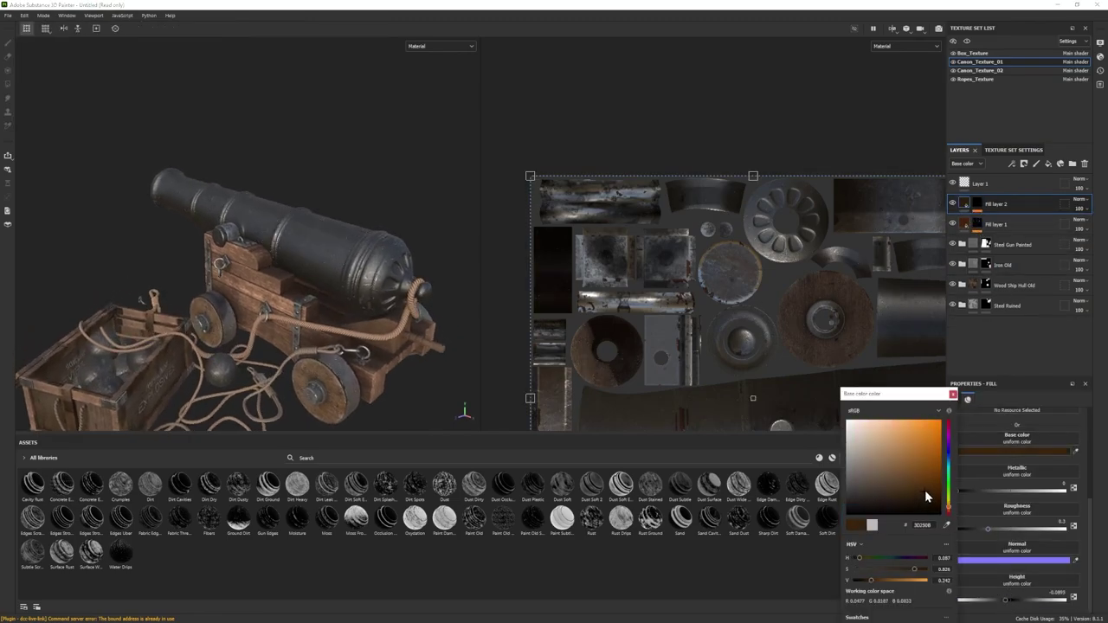
{"action": "scroll", "coordinate": [403, 278], "scroll_direction": "up", "scroll_amount": 3}
{"action": "left_click", "coordinate": [949, 509]}
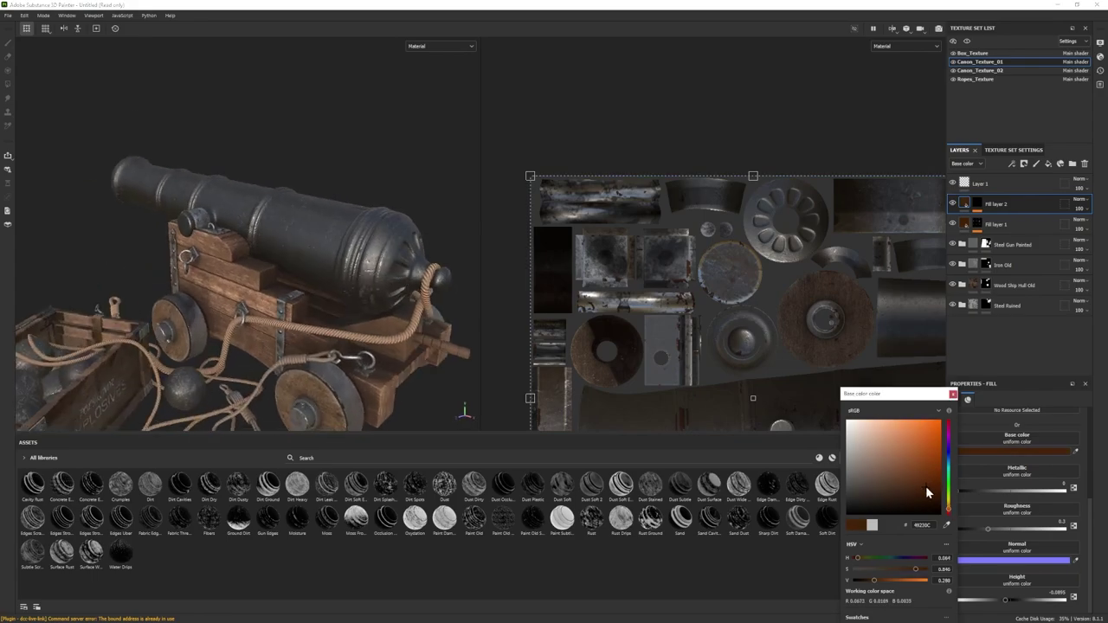
{"action": "left_click", "coordinate": [927, 486]}
Step: Check Fill layer 2's spots on the barrel and adjust the layer's roughness and metallic values
{"action": "scroll", "coordinate": [346, 286], "scroll_direction": "down", "scroll_amount": 2}
{"action": "left_click_drag", "start_coordinate": [346, 299], "coordinate": [305, 333], "text": "alt"}
{"action": "left_click", "coordinate": [954, 205]}
{"action": "scroll", "coordinate": [309, 215], "scroll_direction": "up", "scroll_amount": 3}
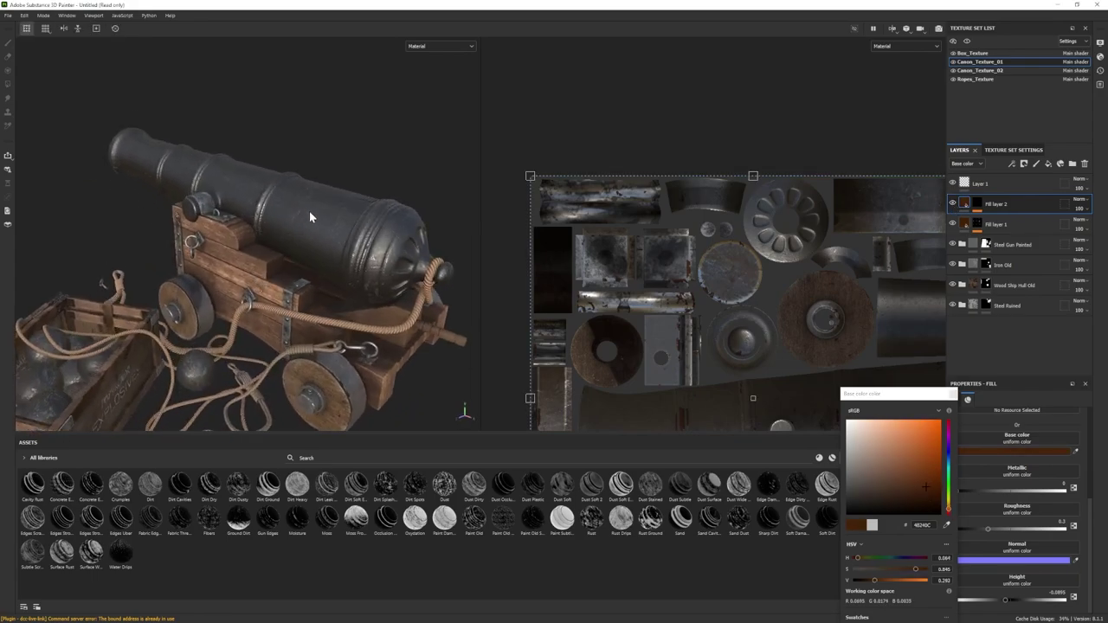
{"action": "left_click_drag", "start_coordinate": [1051, 525], "coordinate": [1052, 527]}
{"action": "left_click_drag", "start_coordinate": [321, 303], "coordinate": [290, 264], "text": "alt"}
{"action": "left_click", "coordinate": [1029, 491]}
{"action": "left_click_drag", "start_coordinate": [1015, 489], "coordinate": [998, 490]}
{"action": "scroll", "coordinate": [301, 262], "scroll_direction": "up", "scroll_amount": 2}
{"action": "scroll", "coordinate": [303, 262], "scroll_direction": "down", "scroll_amount": 2}
{"action": "mouse_move", "coordinate": [346, 260]}
{"action": "left_mouse_down", "text": "alt"}
{"action": "mouse_move", "coordinate": [363, 280]}
{"action": "mouse_move", "coordinate": [333, 263]}
{"action": "mouse_move", "coordinate": [350, 263]}
{"action": "left_mouse_up", "text": "alt"}
Step: Add a third fill layer above Fill layer 2, try smart masks on it and remove the resulting Mask Editor
{"action": "left_click", "coordinate": [967, 225]}
{"action": "left_click", "coordinate": [1030, 206]}
{"action": "left_click", "coordinate": [1049, 163]}
{"action": "left_click_drag", "start_coordinate": [297, 520], "coordinate": [953, 206]}
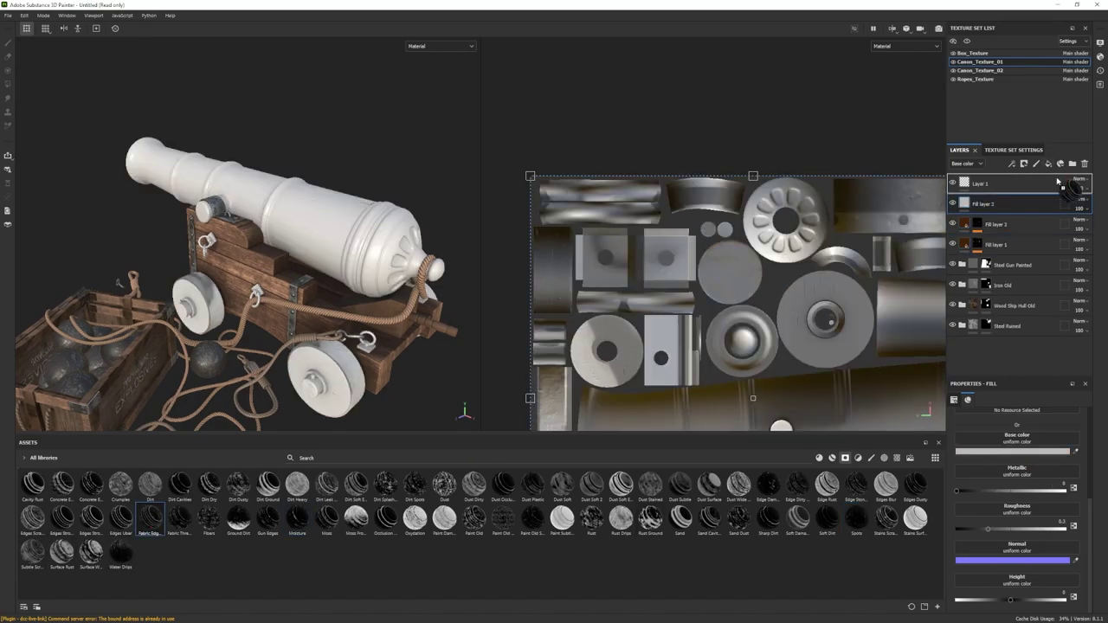
{"action": "left_click", "coordinate": [953, 204]}
{"action": "left_click", "coordinate": [953, 204]}
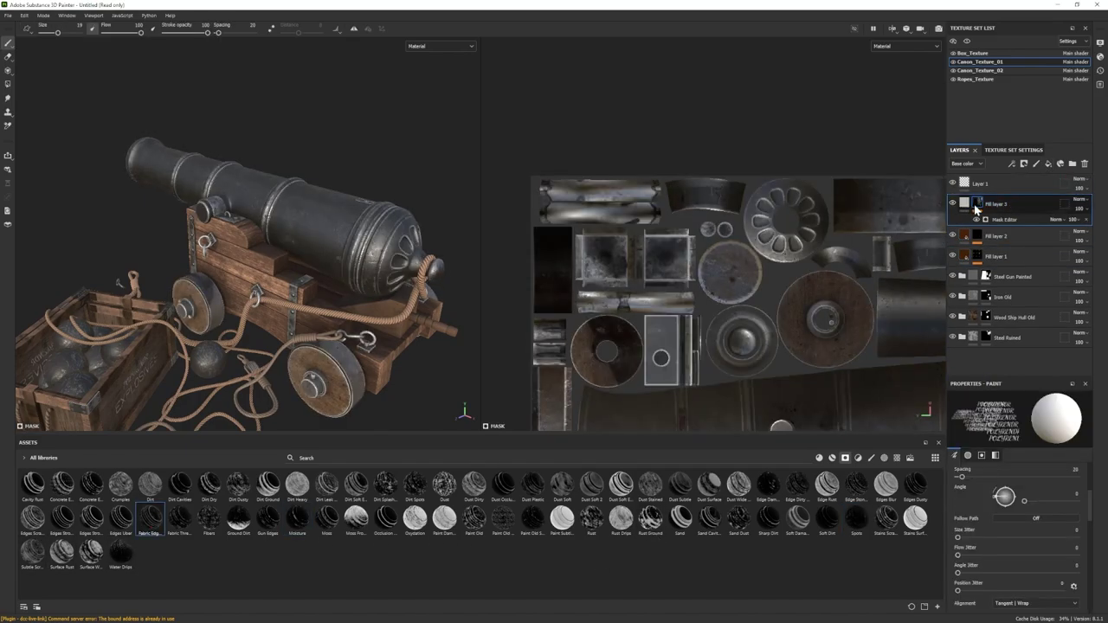
{"action": "left_click", "coordinate": [1087, 220]}
Step: Try out several edge, dust and dirt smart masks on Fill layer 3, undoing each one
{"action": "left_click_drag", "start_coordinate": [801, 485], "coordinate": [1013, 206]}
{"action": "key", "text": "ctrl+z"}
{"action": "left_click_drag", "start_coordinate": [915, 487], "coordinate": [1017, 208]}
{"action": "key", "text": "ctrl+z"}
{"action": "left_click_drag", "start_coordinate": [650, 485], "coordinate": [995, 206]}
{"action": "key", "text": "ctrl+z"}
{"action": "left_click_drag", "start_coordinate": [768, 519], "coordinate": [1007, 205]}
{"action": "key", "text": "ctrl+z"}
{"action": "left_click_drag", "start_coordinate": [326, 485], "coordinate": [1006, 206]}
{"action": "key", "text": "ctrl+z"}
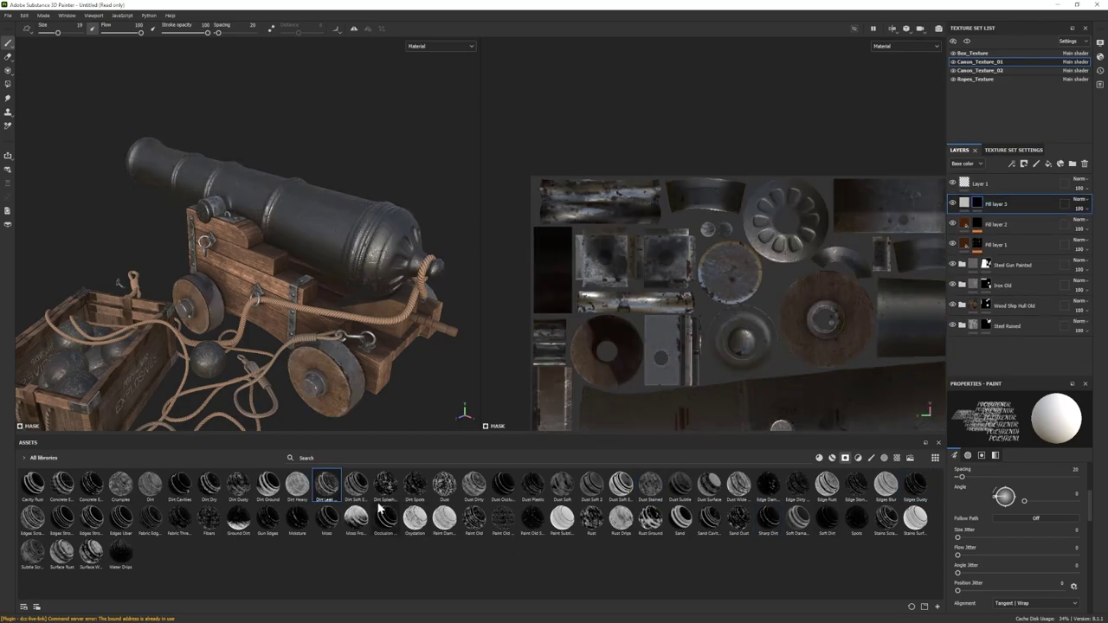
{"action": "left_click_drag", "start_coordinate": [413, 487], "coordinate": [1005, 205]}
{"action": "key", "text": "ctrl+z"}
{"action": "left_click_drag", "start_coordinate": [210, 489], "coordinate": [1005, 206]}
{"action": "key", "text": "ctrl+z"}
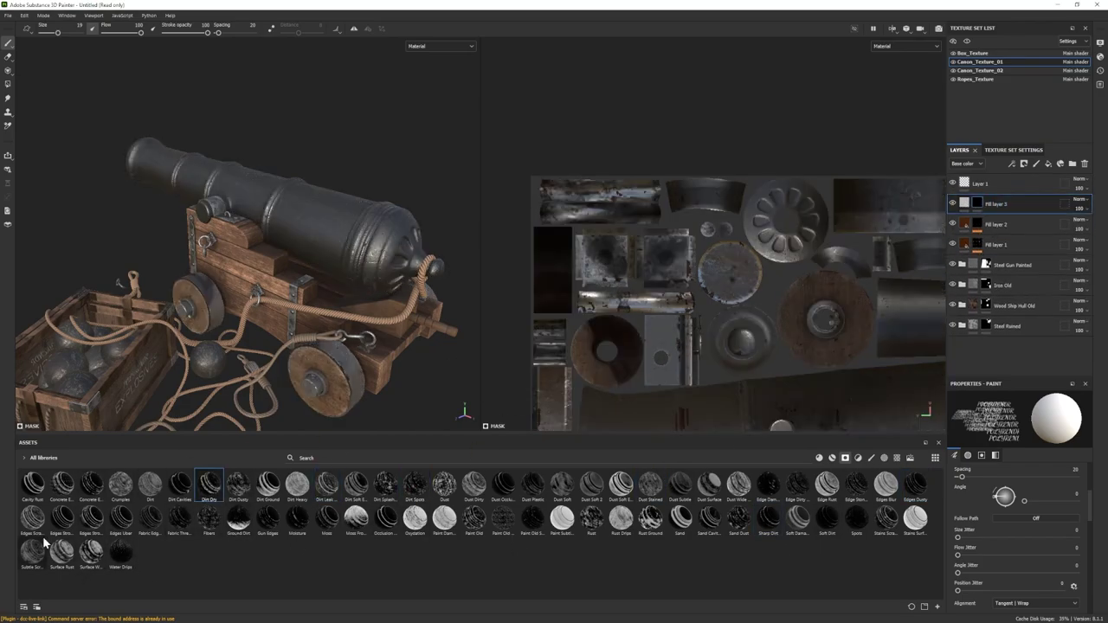
Step: Apply the Sharp Dirt smart mask to Fill layer 3 and give the layer a dark, muted base colour
{"action": "left_click_drag", "start_coordinate": [768, 519], "coordinate": [1006, 206]}
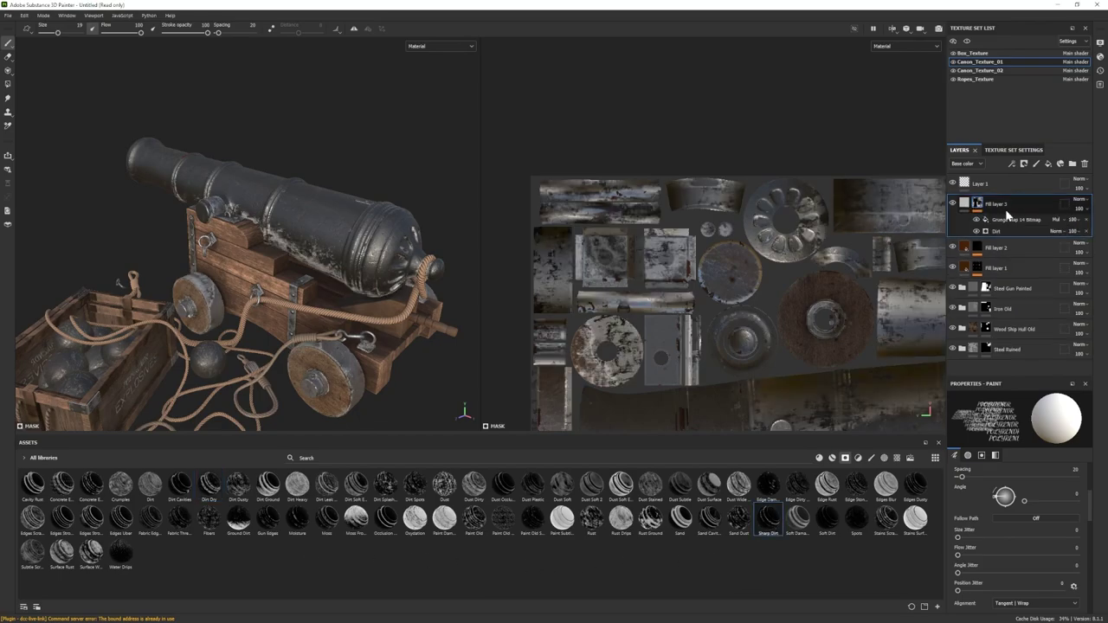
{"action": "left_click", "coordinate": [966, 204]}
{"action": "left_click", "coordinate": [1024, 452]}
{"action": "left_click", "coordinate": [884, 501]}
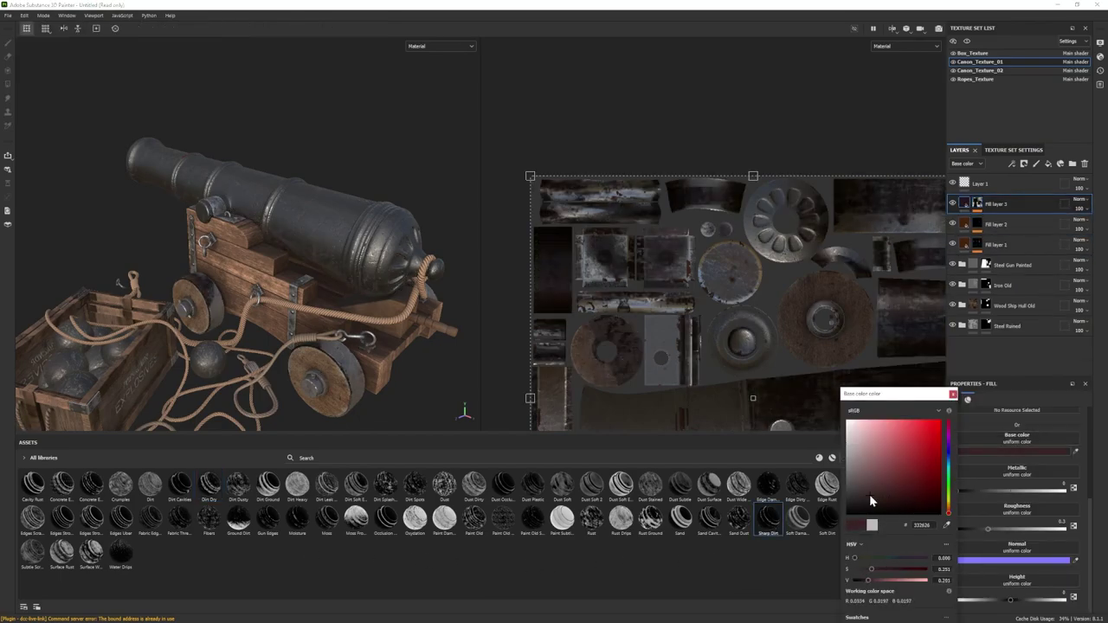
{"action": "left_click", "coordinate": [953, 394]}
{"action": "mouse_move", "coordinate": [302, 288]}
{"action": "left_mouse_down", "text": "alt"}
{"action": "mouse_move", "coordinate": [303, 247]}
{"action": "mouse_move", "coordinate": [294, 282]}
{"action": "left_mouse_up", "text": "alt"}
{"action": "left_click", "coordinate": [1022, 451]}
{"action": "left_click", "coordinate": [948, 515]}
{"action": "left_click", "coordinate": [874, 501]}
Step: Set the Balance of the Grunge Map 14 Bitmap in Fill layer 3's mask to 0.34
{"action": "left_click", "coordinate": [977, 205]}
{"action": "left_click", "coordinate": [1007, 220]}
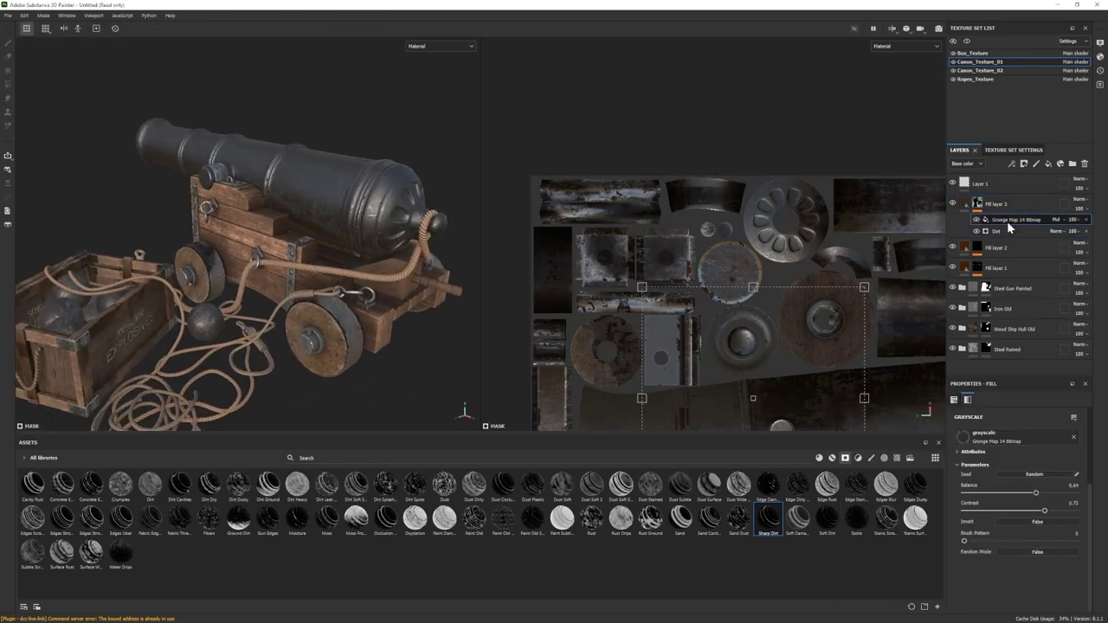
{"action": "left_click_drag", "start_coordinate": [1032, 493], "coordinate": [1002, 493]}
{"action": "left_click_drag", "start_coordinate": [227, 186], "coordinate": [209, 230], "text": "alt"}
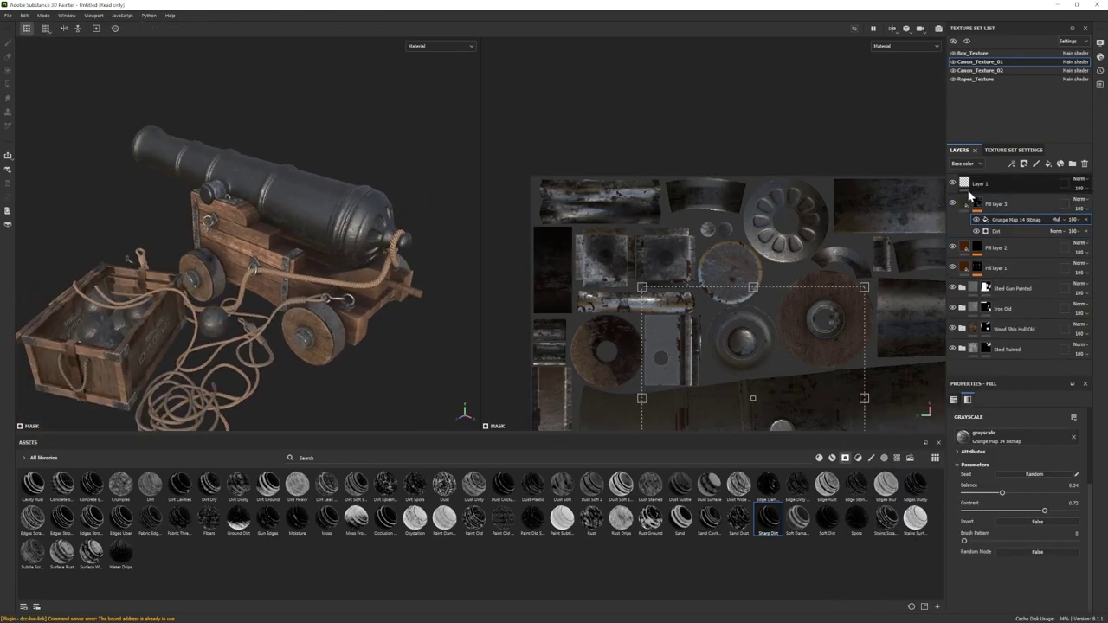
Step: Add a fill layer above Fill layer 3, apply the Paint Subtle smart mask and invert its Grunge Scratches Dirty fill
{"action": "left_click", "coordinate": [1048, 163]}
{"action": "left_click_drag", "start_coordinate": [562, 519], "coordinate": [1019, 205]}
{"action": "left_click", "coordinate": [1013, 221]}
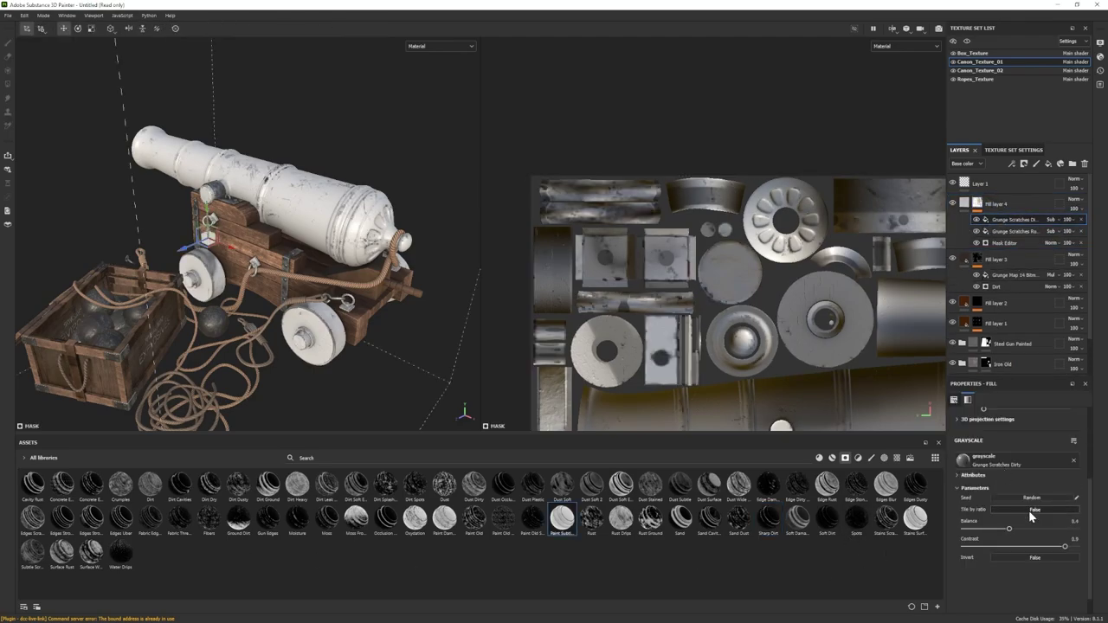
{"action": "left_click", "coordinate": [1029, 558]}
{"action": "left_click", "coordinate": [954, 203]}
{"action": "left_click", "coordinate": [954, 204]}
Step: Give Fill layer 4 a muted brown base colour and compare the cannon with Fill layer 3 hidden and shown
{"action": "left_click", "coordinate": [965, 204]}
{"action": "left_click", "coordinate": [1005, 494]}
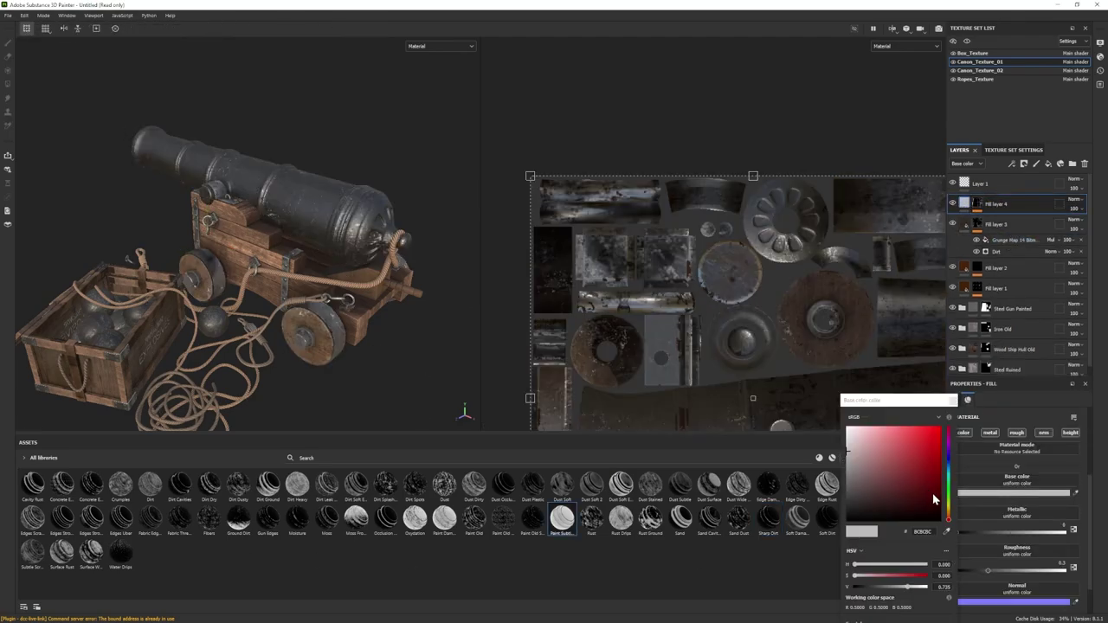
{"action": "left_click", "coordinate": [949, 518]}
{"action": "left_click", "coordinate": [872, 466]}
{"action": "left_click", "coordinate": [953, 402]}
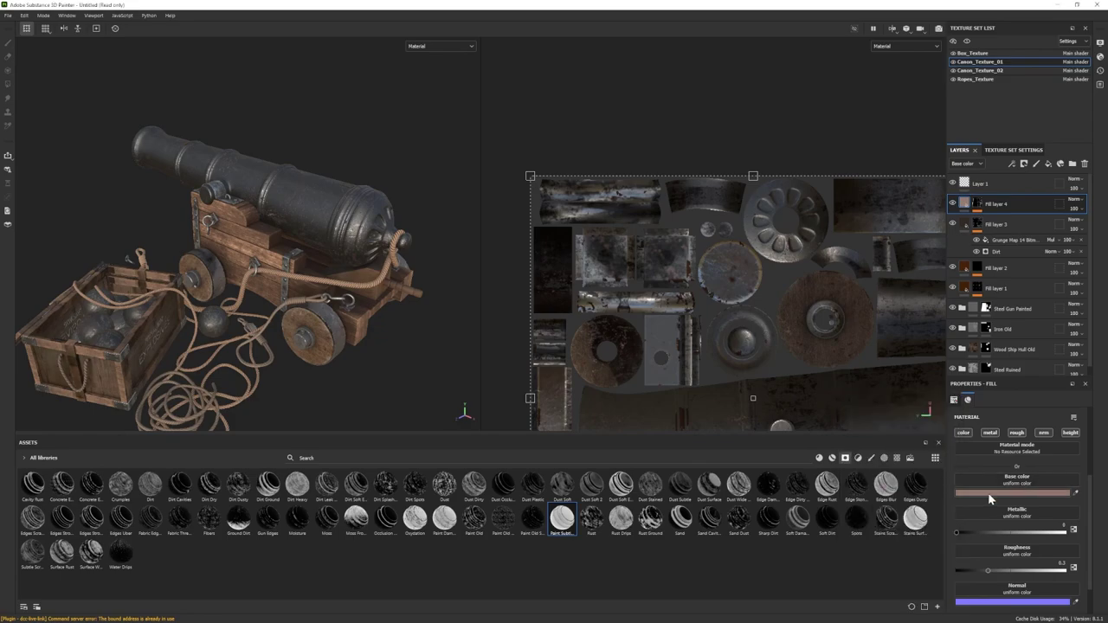
{"action": "left_click", "coordinate": [991, 494]}
{"action": "mouse_move", "coordinate": [910, 490]}
{"action": "left_mouse_down"}
{"action": "mouse_move", "coordinate": [897, 465]}
{"action": "mouse_move", "coordinate": [890, 472]}
{"action": "mouse_move", "coordinate": [904, 470]}
{"action": "mouse_move", "coordinate": [905, 490]}
{"action": "mouse_move", "coordinate": [902, 480]}
{"action": "left_mouse_up"}
{"action": "left_click", "coordinate": [948, 521]}
{"action": "left_click_drag", "start_coordinate": [346, 259], "coordinate": [415, 247], "text": "alt"}
{"action": "left_click", "coordinate": [953, 224]}
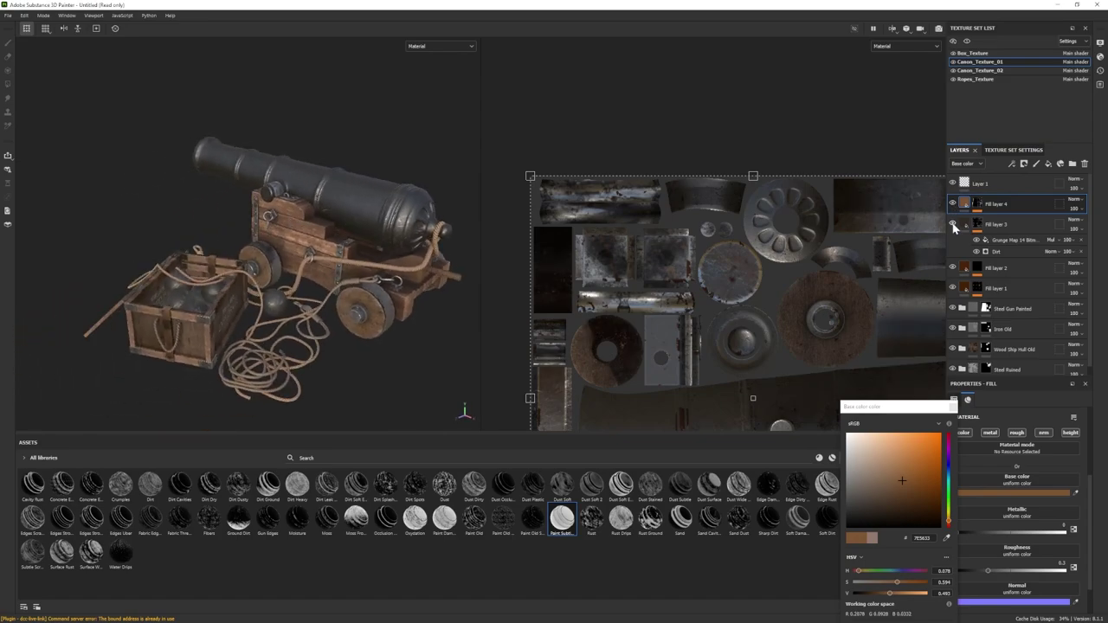
{"action": "left_click", "coordinate": [953, 224]}
{"action": "left_click_drag", "start_coordinate": [323, 293], "coordinate": [258, 283], "text": "alt"}
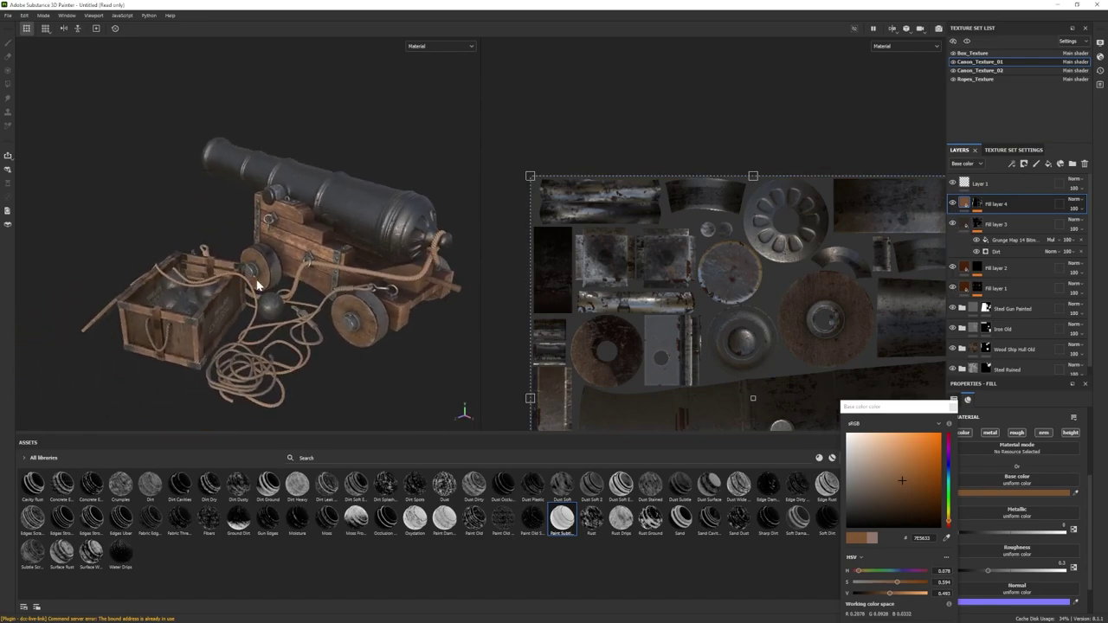
Step: In Canon_Texture_02, add a fill layer with the Paint Subtle smart mask, invert its Grunge Scratches Dirty fill and reduce the Balance
{"action": "left_click", "coordinate": [978, 73]}
{"action": "left_click", "coordinate": [981, 70]}
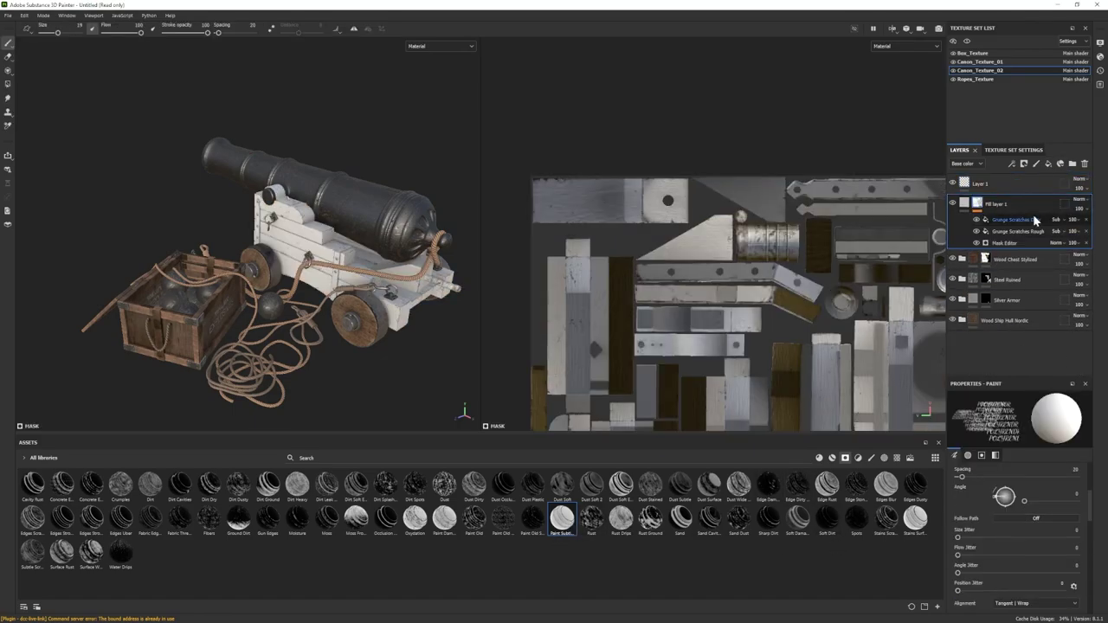
{"action": "left_click", "coordinate": [1033, 218]}
{"action": "left_click", "coordinate": [1033, 557]}
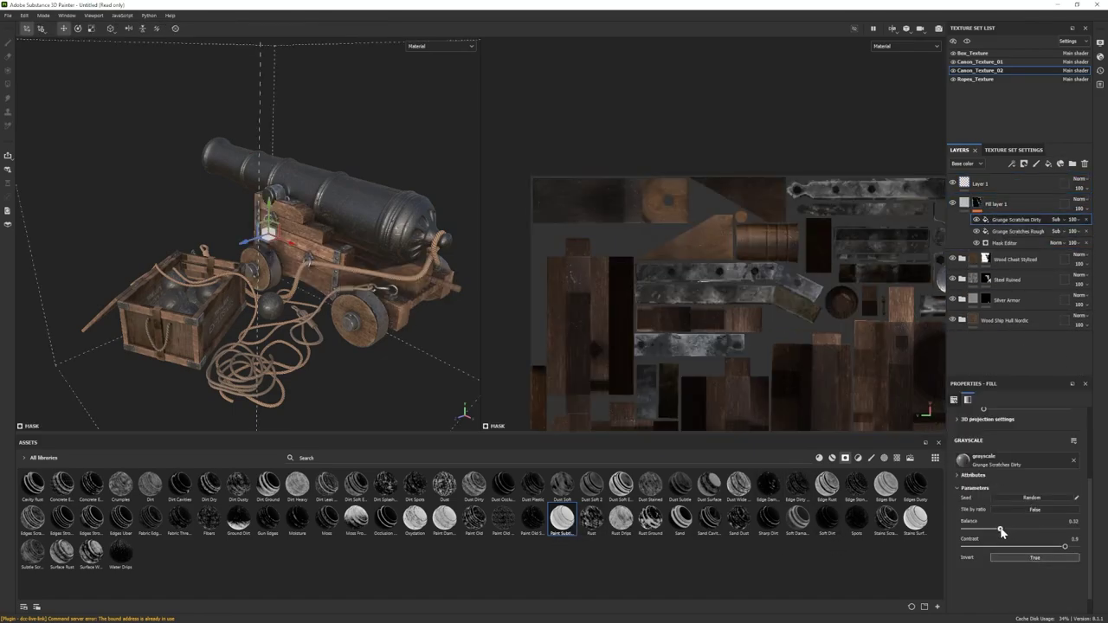
Step: Set the height of Canon_Texture_02's Fill layer 1 to about -0.12 and its base colour to near-black
{"action": "left_click", "coordinate": [964, 203]}
{"action": "scroll", "coordinate": [1021, 553], "scroll_direction": "down", "scroll_amount": 2}
{"action": "left_click_drag", "start_coordinate": [1011, 600], "coordinate": [1004, 600]}
{"action": "scroll", "coordinate": [384, 331], "scroll_direction": "up", "scroll_amount": 2}
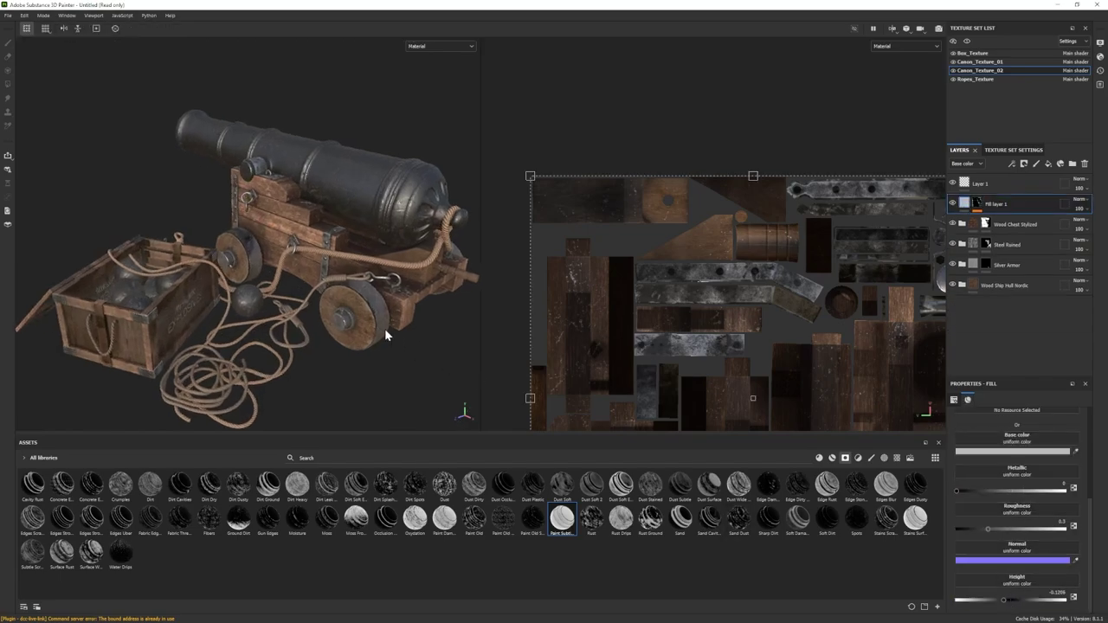
{"action": "left_click", "coordinate": [1007, 453]}
{"action": "left_click", "coordinate": [948, 523]}
{"action": "left_click_drag", "start_coordinate": [894, 504], "coordinate": [846, 529]}
{"action": "left_click", "coordinate": [953, 406]}
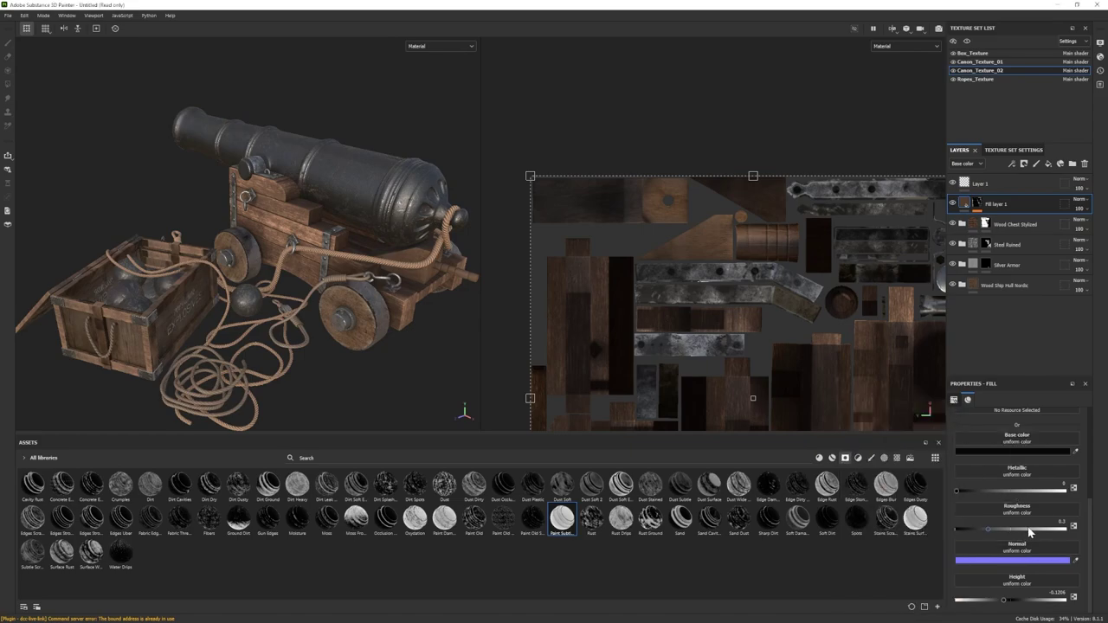
Step: Fine-tune the Grunge Scratches Dirty fill in the mask of Canon_Texture_02's Fill layer 1
{"action": "left_click", "coordinate": [977, 210]}
{"action": "left_click", "coordinate": [1017, 220]}
{"action": "left_click_drag", "start_coordinate": [1017, 506], "coordinate": [1012, 507]}
{"action": "left_click_drag", "start_coordinate": [329, 243], "coordinate": [299, 305], "text": "alt"}
Step: Add a fill layer above Fill layer 1, apply the edge damage smart mask and give it a dark brown base colour
{"action": "left_click", "coordinate": [1009, 206]}
{"action": "left_click", "coordinate": [1048, 164]}
{"action": "left_click_drag", "start_coordinate": [768, 484], "coordinate": [1005, 211]}
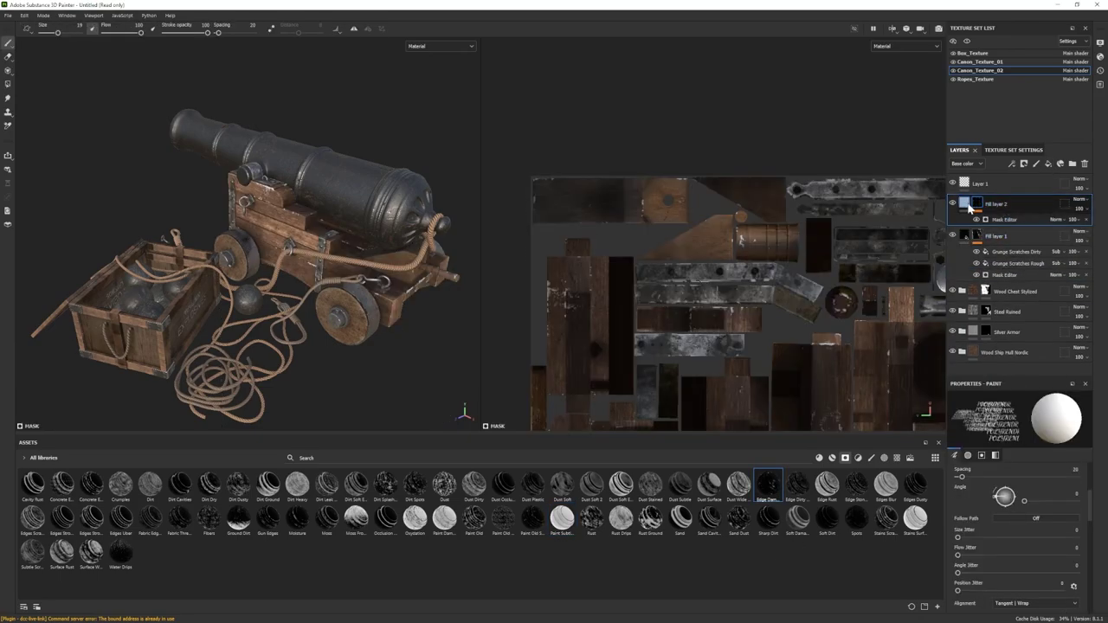
{"action": "left_click", "coordinate": [967, 206]}
{"action": "left_click", "coordinate": [1007, 471]}
{"action": "mouse_move", "coordinate": [872, 504]}
{"action": "left_mouse_down"}
{"action": "mouse_move", "coordinate": [840, 509]}
{"action": "mouse_move", "coordinate": [896, 483]}
{"action": "mouse_move", "coordinate": [866, 478]}
{"action": "mouse_move", "coordinate": [907, 516]}
{"action": "left_mouse_up"}
{"action": "left_click", "coordinate": [949, 525]}
{"action": "left_click", "coordinate": [949, 525]}
{"action": "left_click", "coordinate": [953, 414]}
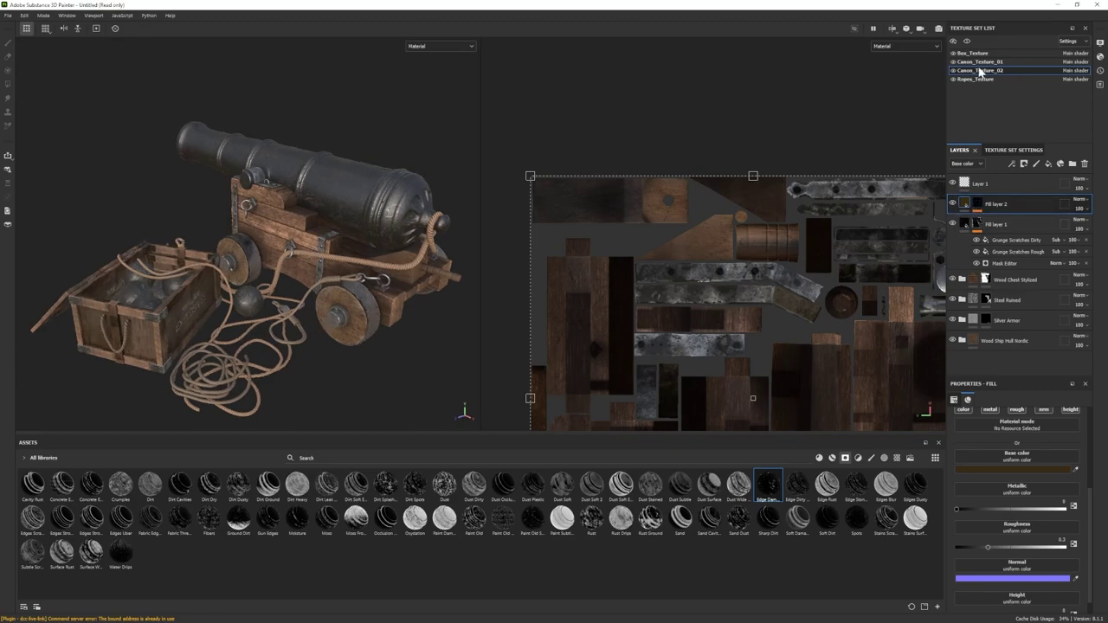
Step: Isolate Canon_Texture_01, add the Steel Ruined smart material above its other layers and give it a black mask
{"action": "left_click", "coordinate": [977, 62]}
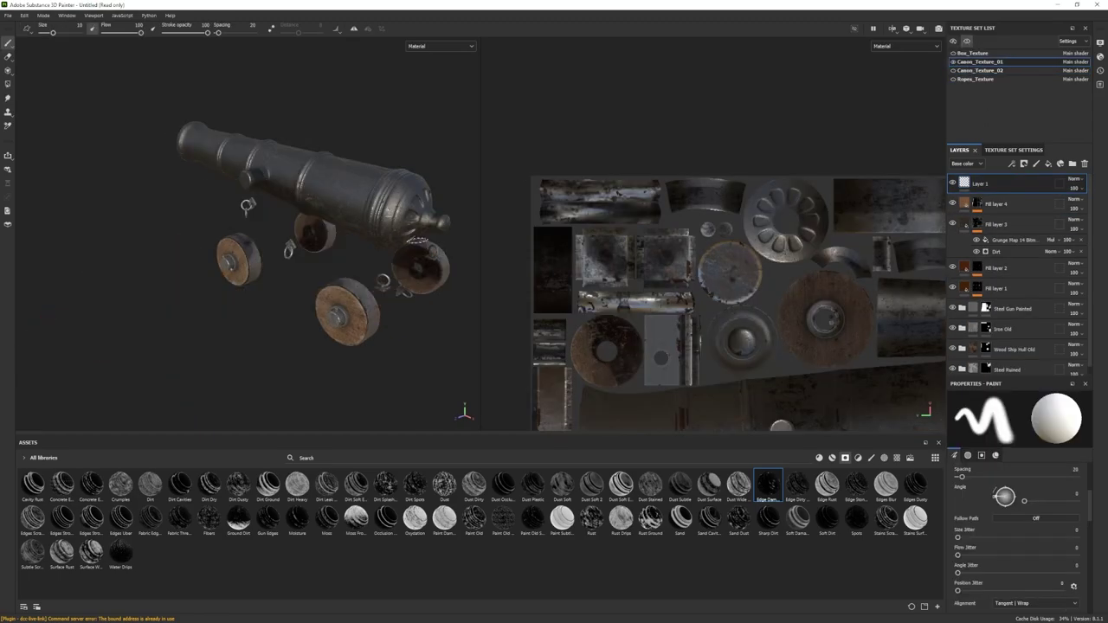
{"action": "left_click", "coordinate": [832, 458]}
{"action": "right_click", "coordinate": [995, 189]}
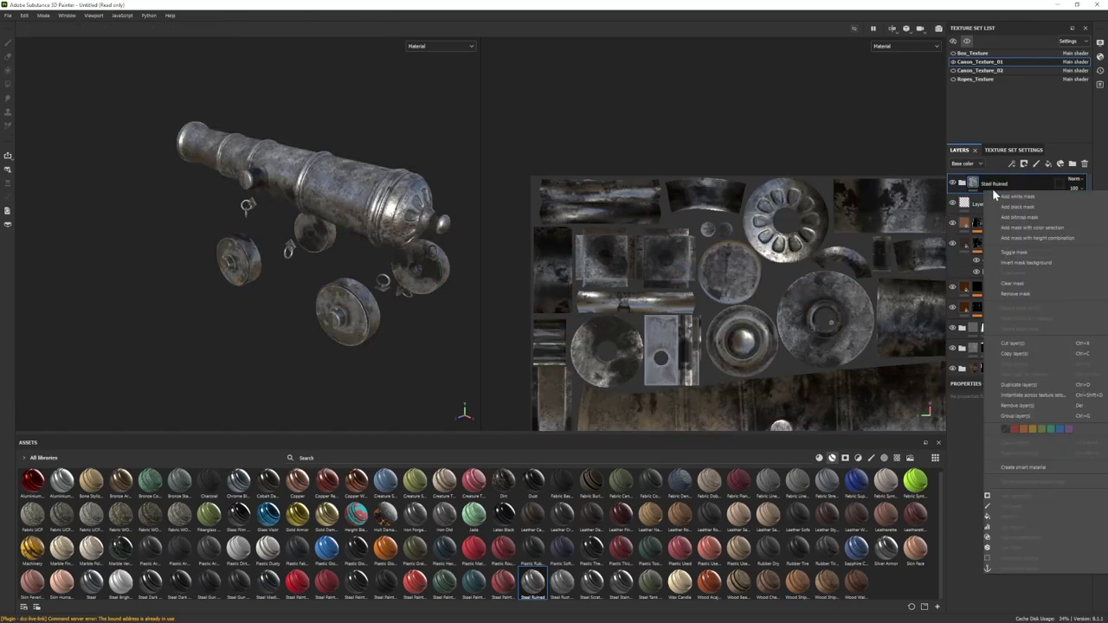
{"action": "left_click", "coordinate": [1013, 206]}
Step: Reveal Steel Ruined on the metal hubs of the cannon wheels by filling those mesh parts in its mask
{"action": "left_click", "coordinate": [7, 85]}
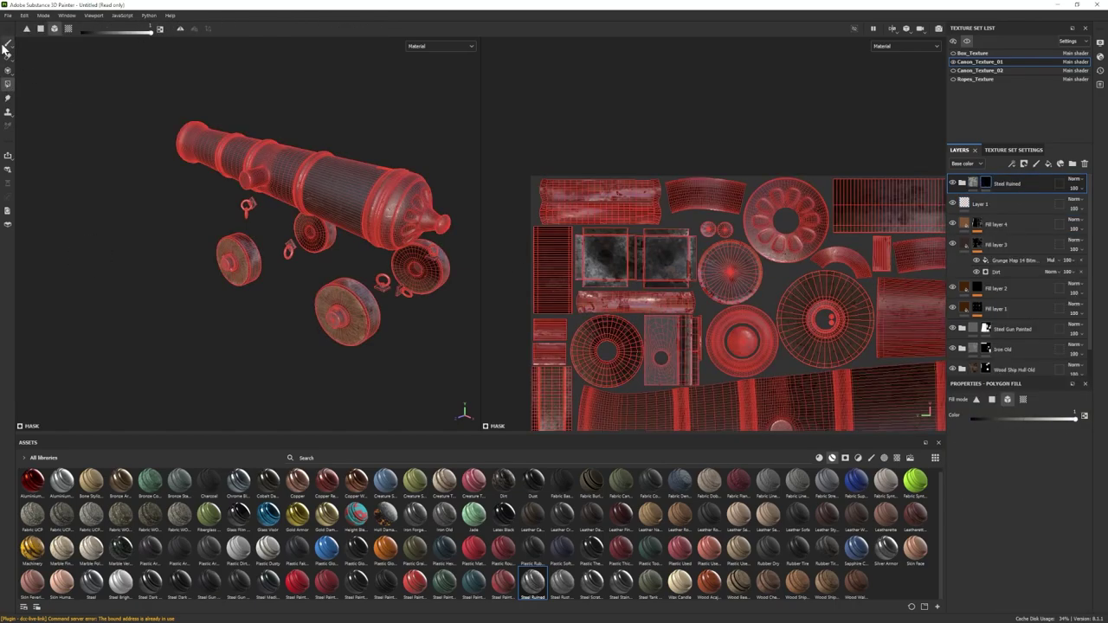
{"action": "left_click", "coordinate": [8, 43]}
{"action": "mouse_move", "coordinate": [285, 313]}
{"action": "left_mouse_down", "text": "alt"}
{"action": "mouse_move", "coordinate": [185, 277]}
{"action": "mouse_move", "coordinate": [289, 323]}
{"action": "left_mouse_up", "text": "alt"}
{"action": "scroll", "coordinate": [289, 324], "scroll_direction": "down", "scroll_amount": 1}
{"action": "left_click", "coordinate": [962, 184]}
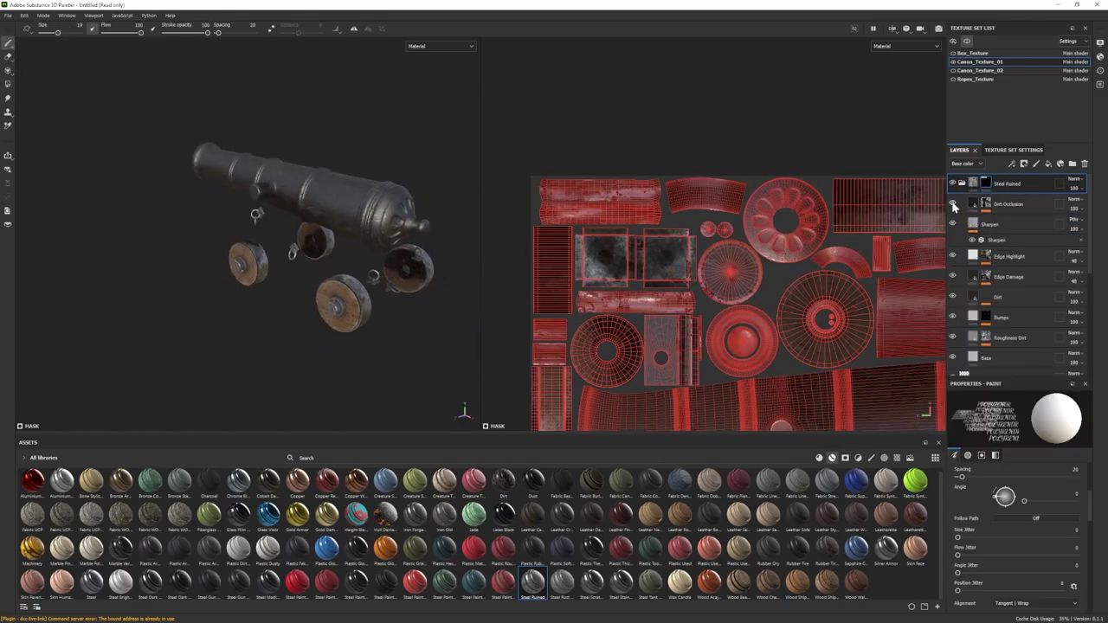
{"action": "left_click", "coordinate": [953, 204]}
{"action": "left_click", "coordinate": [954, 205]}
{"action": "left_click", "coordinate": [962, 184]}
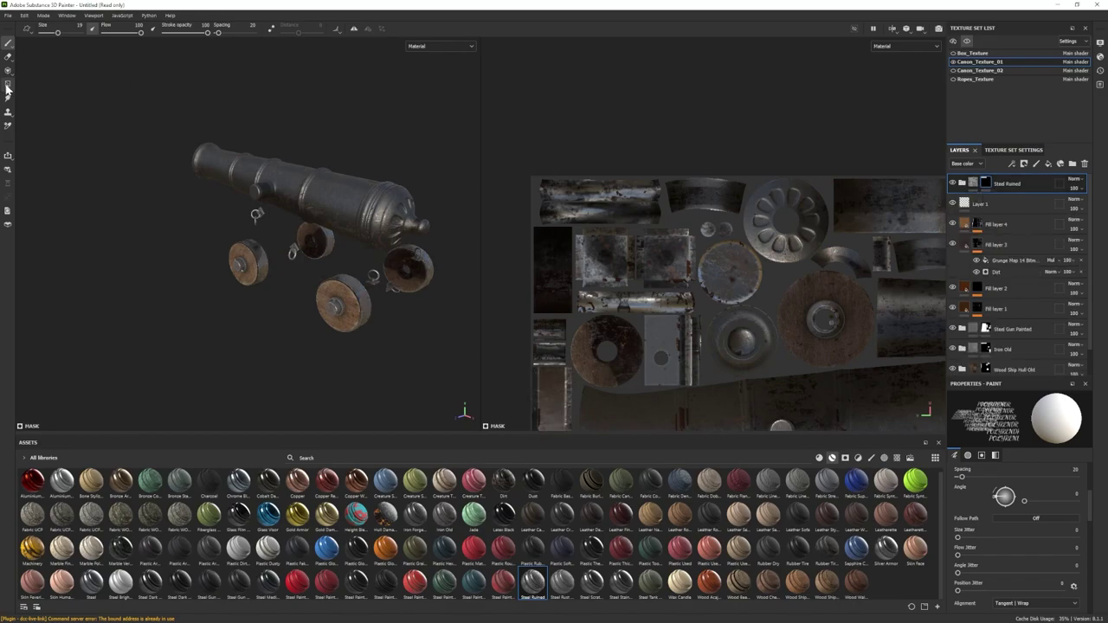
{"action": "left_click", "coordinate": [8, 85]}
{"action": "scroll", "coordinate": [334, 303], "scroll_direction": "up", "scroll_amount": 2}
{"action": "left_click", "coordinate": [344, 331]}
{"action": "left_click", "coordinate": [8, 44]}
{"action": "scroll", "coordinate": [399, 305], "scroll_direction": "down", "scroll_amount": 2}
Step: Hide Dirt Occlusion and Edge Highlight inside Steel Ruined and raise the Base layer's roughness to about 0.77
{"action": "left_click", "coordinate": [962, 184]}
{"action": "left_click", "coordinate": [953, 204]}
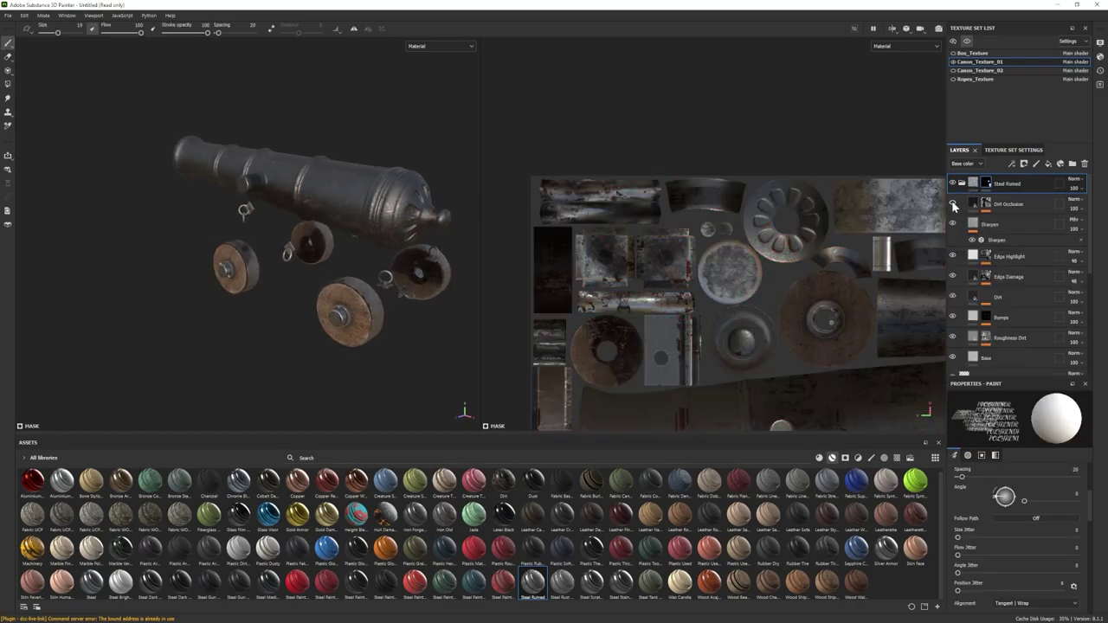
{"action": "left_click", "coordinate": [1004, 358]}
{"action": "left_click_drag", "start_coordinate": [992, 546], "coordinate": [1049, 545]}
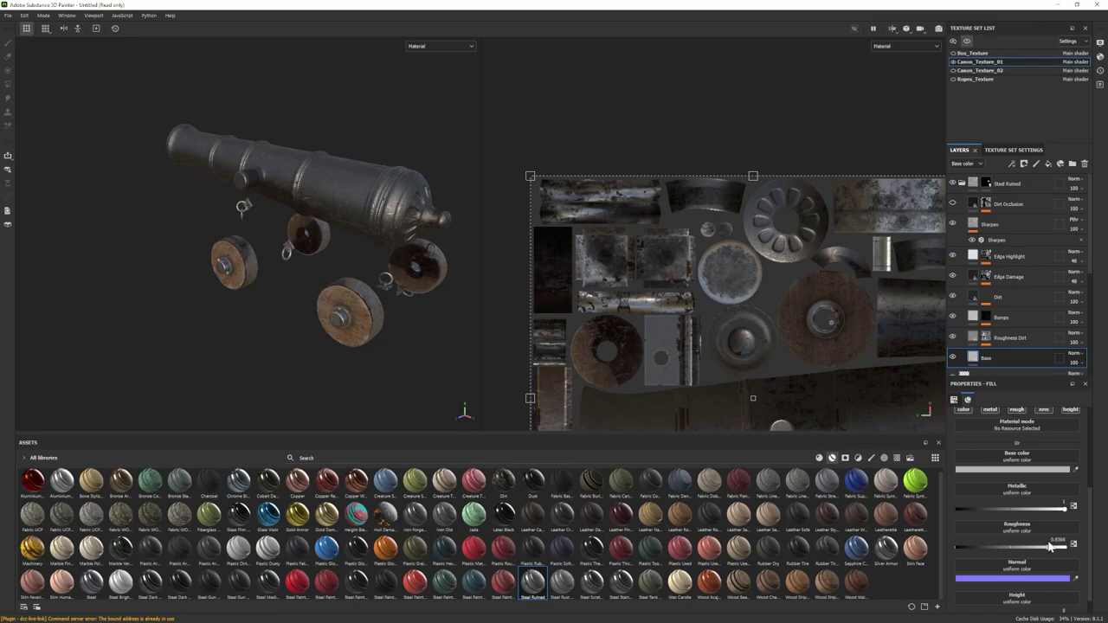
{"action": "left_click", "coordinate": [953, 257]}
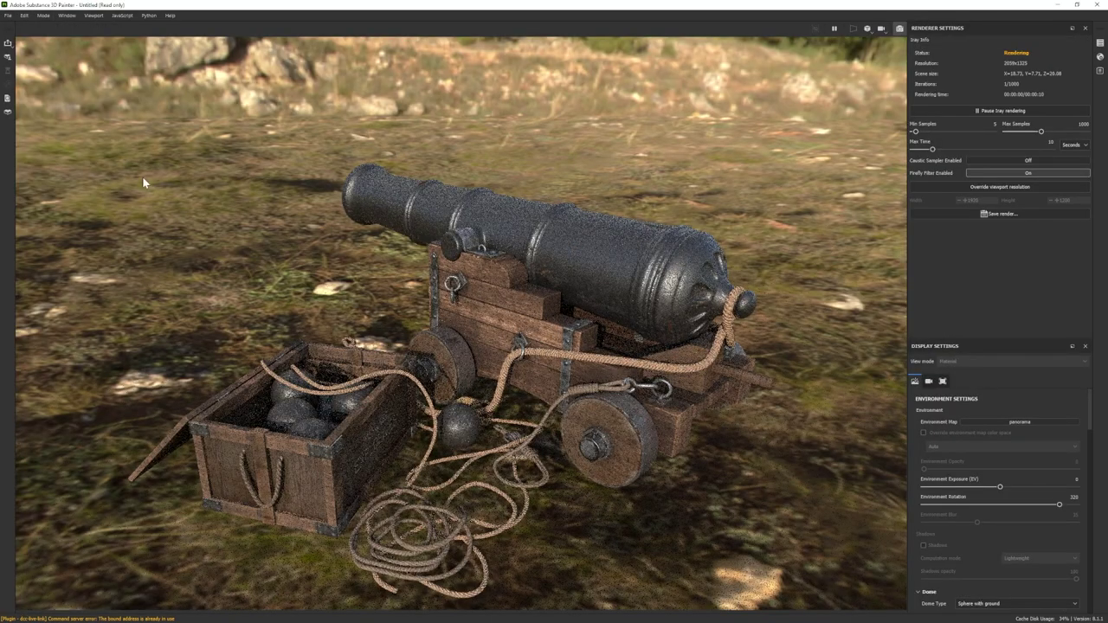
Step: Return from rendering to painting mode and show all texture sets again
{"action": "left_click", "coordinate": [42, 15]}
{"action": "left_click", "coordinate": [52, 27]}
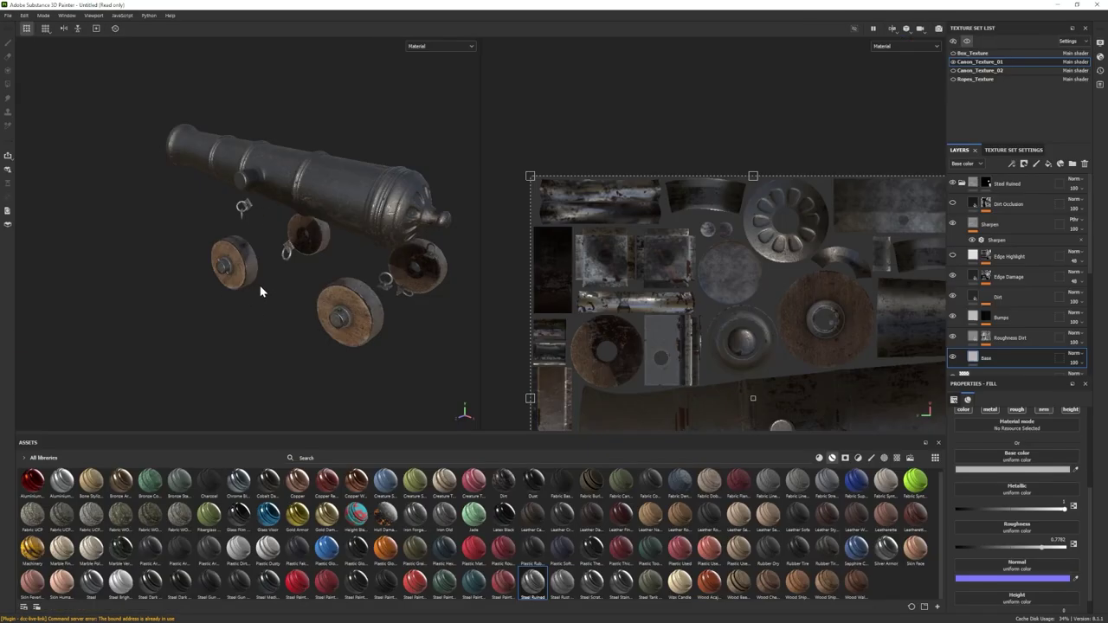
{"action": "left_click", "coordinate": [967, 41]}
{"action": "middle_click_drag", "start_coordinate": [47, 262], "coordinate": [136, 223], "text": "alt"}
{"action": "left_click_drag", "start_coordinate": [136, 222], "coordinate": [131, 238], "text": "alt"}
Step: Set the base colour of Fill layer 1 in Box_Texture to black (000000)
{"action": "left_click", "coordinate": [976, 79]}
{"action": "left_click", "coordinate": [972, 54]}
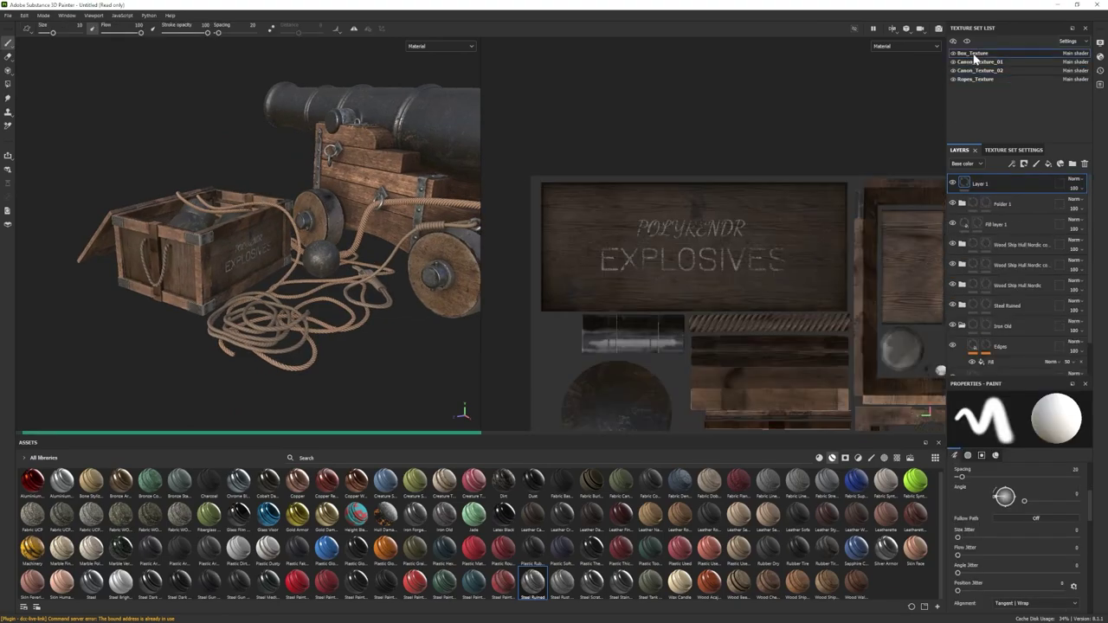
{"action": "left_click", "coordinate": [1002, 224]}
{"action": "left_click", "coordinate": [1005, 470]}
{"action": "left_click_drag", "start_coordinate": [876, 515], "coordinate": [839, 549]}
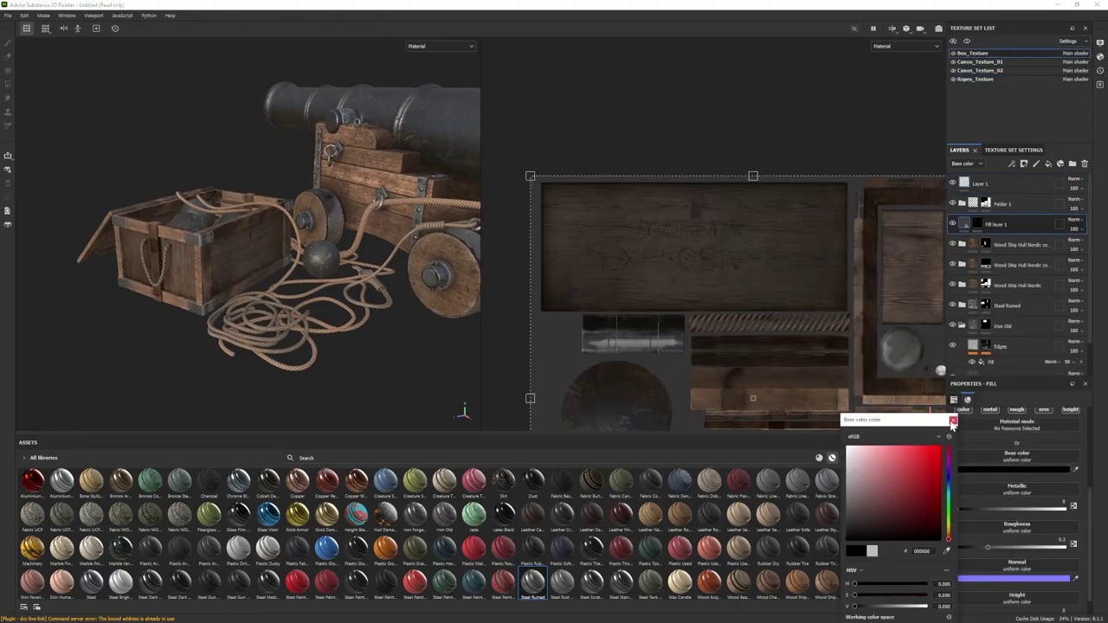
{"action": "left_click", "coordinate": [953, 421]}
{"action": "left_click_drag", "start_coordinate": [178, 255], "coordinate": [260, 314], "text": "alt"}
{"action": "middle_click_drag", "start_coordinate": [372, 324], "coordinate": [339, 351], "text": "alt"}
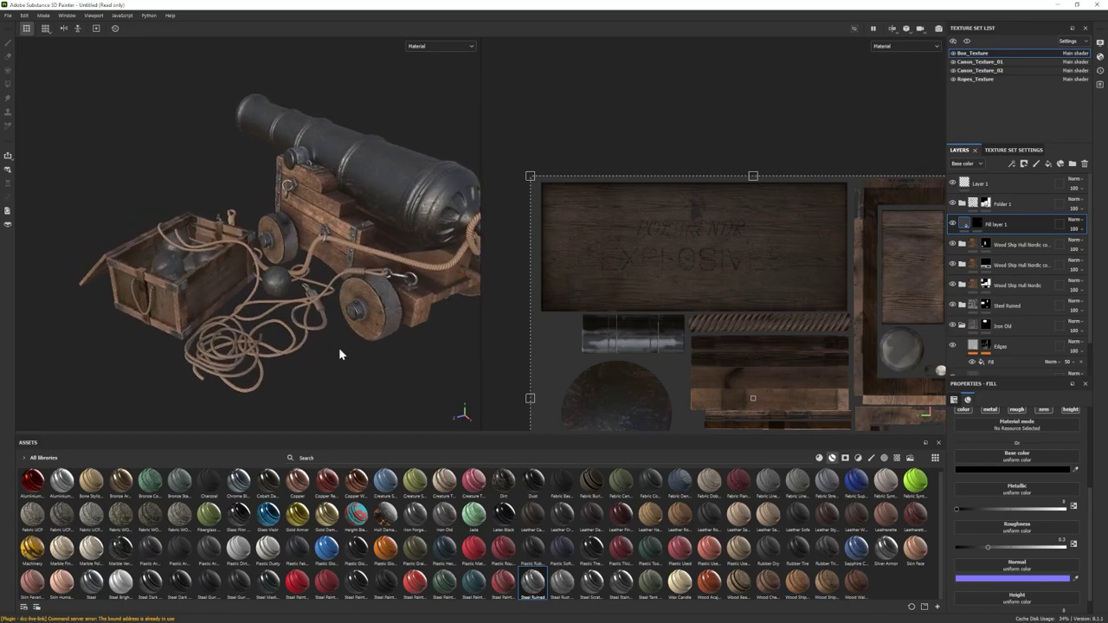
{"action": "left_click_drag", "start_coordinate": [340, 349], "coordinate": [359, 341], "text": "alt"}
Step: Add a fill layer on top of Ropes_Texture, apply the Moisture smart mask and lower the mask's Global Balance
{"action": "left_click", "coordinate": [982, 80]}
{"action": "left_click", "coordinate": [1021, 188]}
{"action": "left_click", "coordinate": [1049, 164]}
{"action": "left_click", "coordinate": [845, 458]}
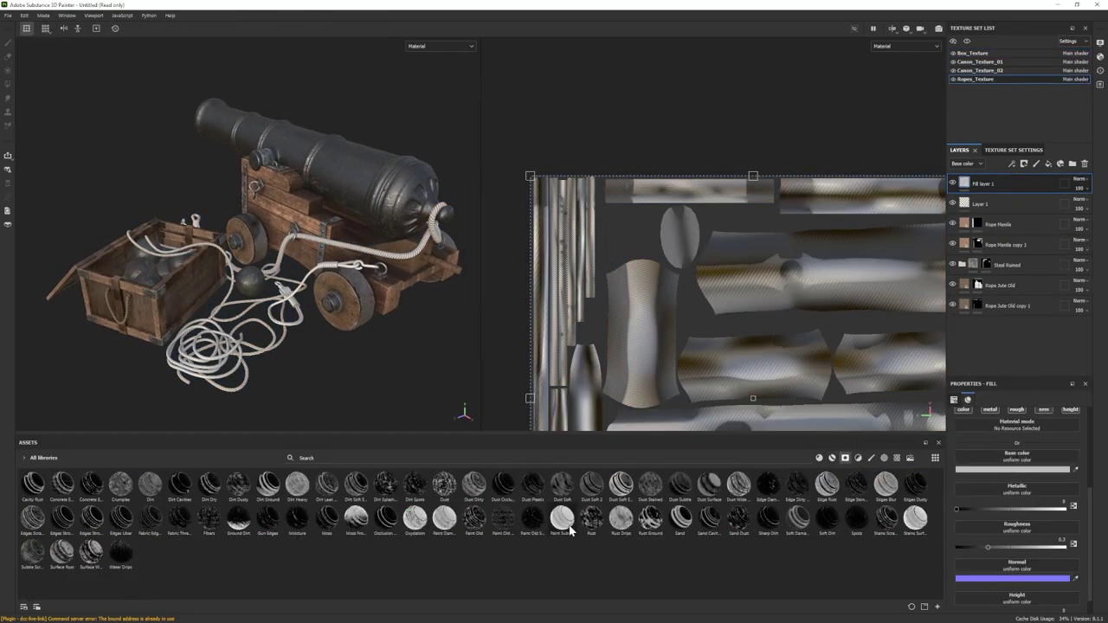
{"action": "left_click_drag", "start_coordinate": [297, 518], "coordinate": [1009, 190]}
{"action": "left_click", "coordinate": [1001, 201]}
{"action": "left_click_drag", "start_coordinate": [1031, 488], "coordinate": [1006, 491]}
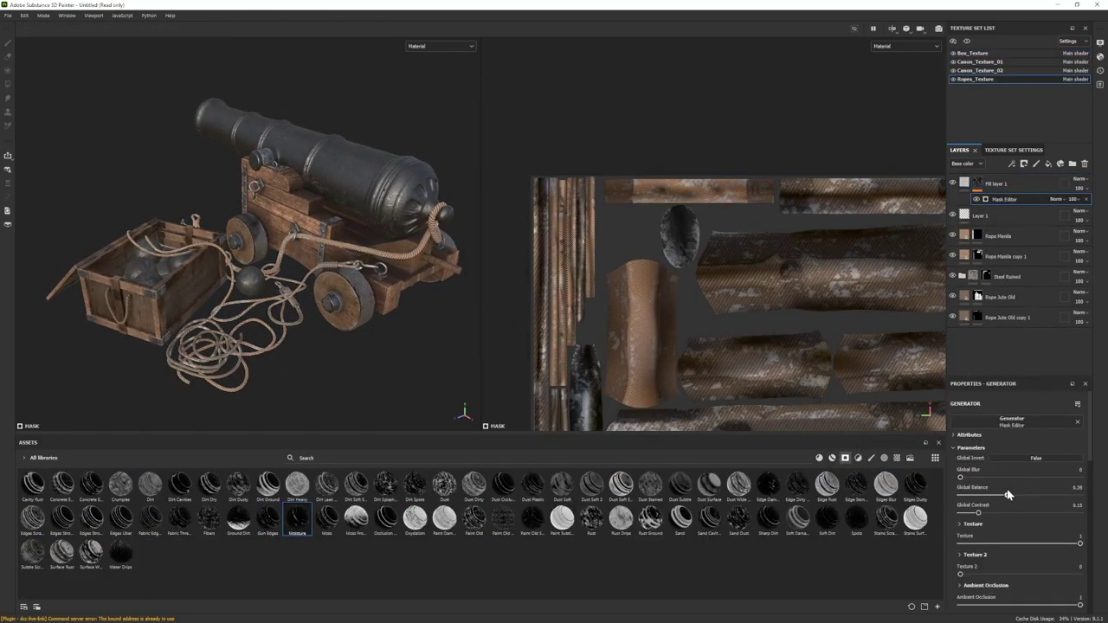
Step: Darken the rope fill layer's base colour to grey and set its mask's Global Balance to about 0.24
{"action": "left_click", "coordinate": [962, 185]}
{"action": "left_click", "coordinate": [1016, 472]}
{"action": "left_click", "coordinate": [860, 537]}
{"action": "left_click_drag", "start_coordinate": [859, 537], "coordinate": [824, 517]}
{"action": "left_click", "coordinate": [978, 184]}
{"action": "left_click", "coordinate": [1001, 200]}
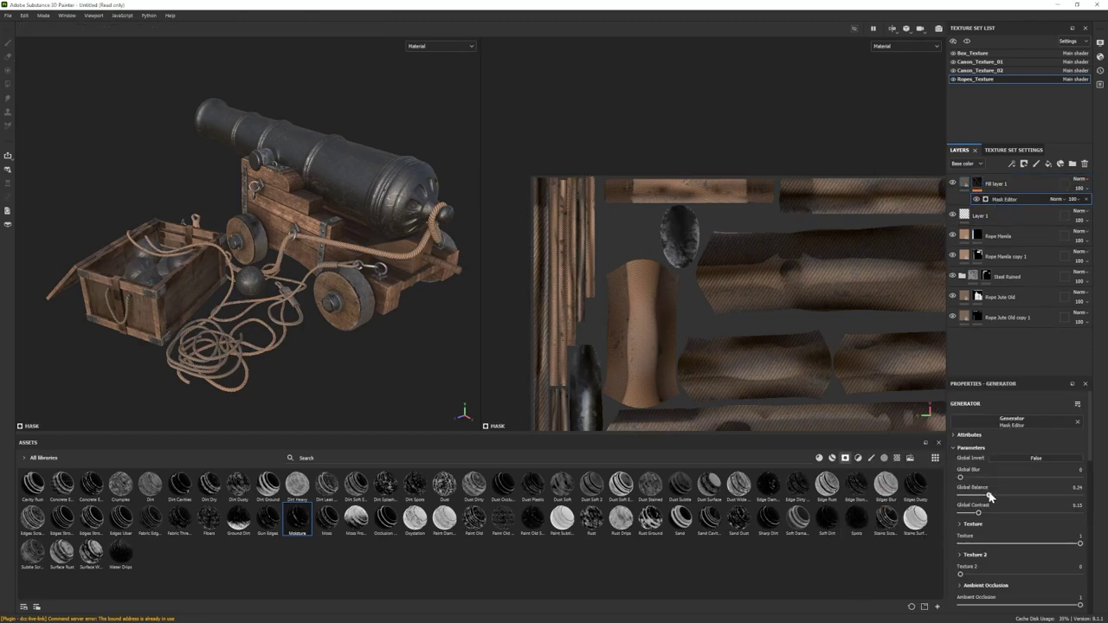
Step: Darken the base colour of the ropes' Fill layer 1 further to near-black
{"action": "left_click", "coordinate": [966, 184]}
{"action": "left_click", "coordinate": [1016, 470]}
{"action": "left_click", "coordinate": [851, 532]}
{"action": "mouse_move", "coordinate": [232, 296]}
{"action": "left_mouse_down", "text": "alt"}
{"action": "mouse_move", "coordinate": [224, 261]}
{"action": "mouse_move", "coordinate": [231, 292]}
{"action": "left_mouse_up", "text": "alt"}
Step: Add a second fill layer to the ropes, apply the Sand Dust smart mask and set its base colour to grey
{"action": "left_click", "coordinate": [1049, 164]}
{"action": "left_click_drag", "start_coordinate": [739, 519], "coordinate": [996, 184]}
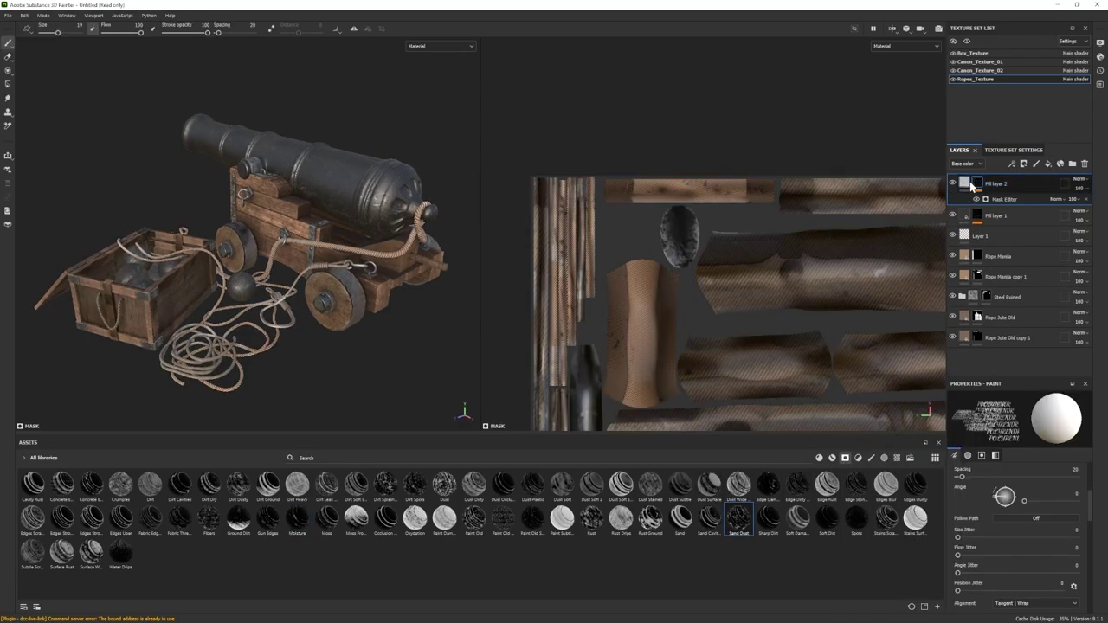
{"action": "left_click", "coordinate": [966, 185]}
{"action": "left_click", "coordinate": [1016, 470]}
{"action": "left_click_drag", "start_coordinate": [850, 513], "coordinate": [842, 523]}
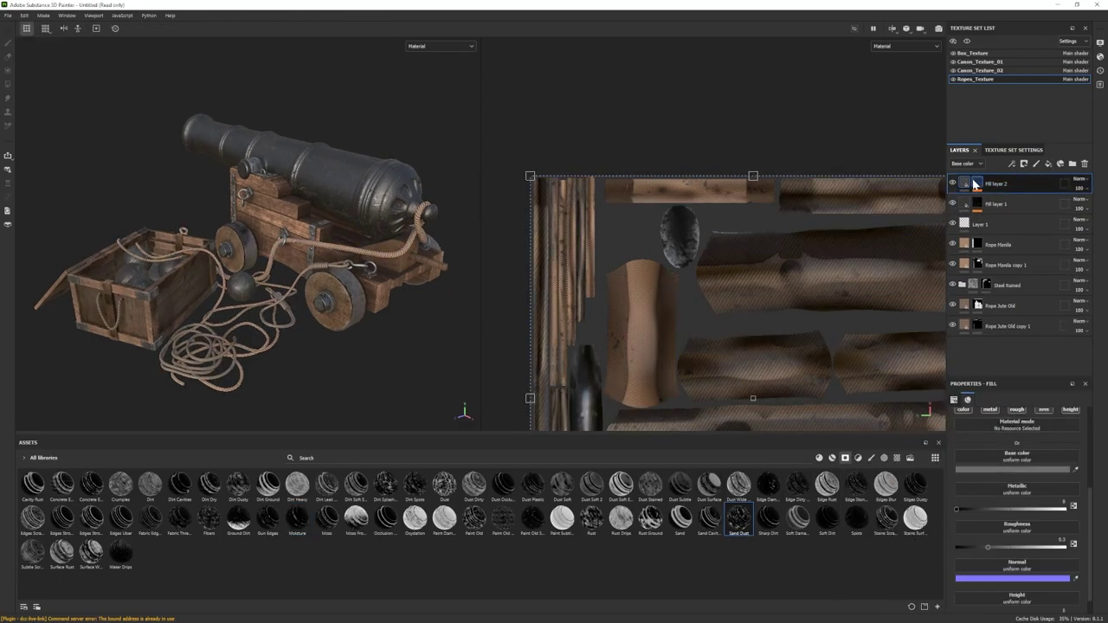
Step: Group Fill layer 2 into a folder with a black mask and reveal it only on the rope tied to the cannon
{"action": "key", "text": "ctrl+g"}
{"action": "double_click", "coordinate": [995, 185]}
{"action": "right_click", "coordinate": [995, 186]}
{"action": "left_click", "coordinate": [1015, 205]}
{"action": "left_click", "coordinate": [7, 84]}
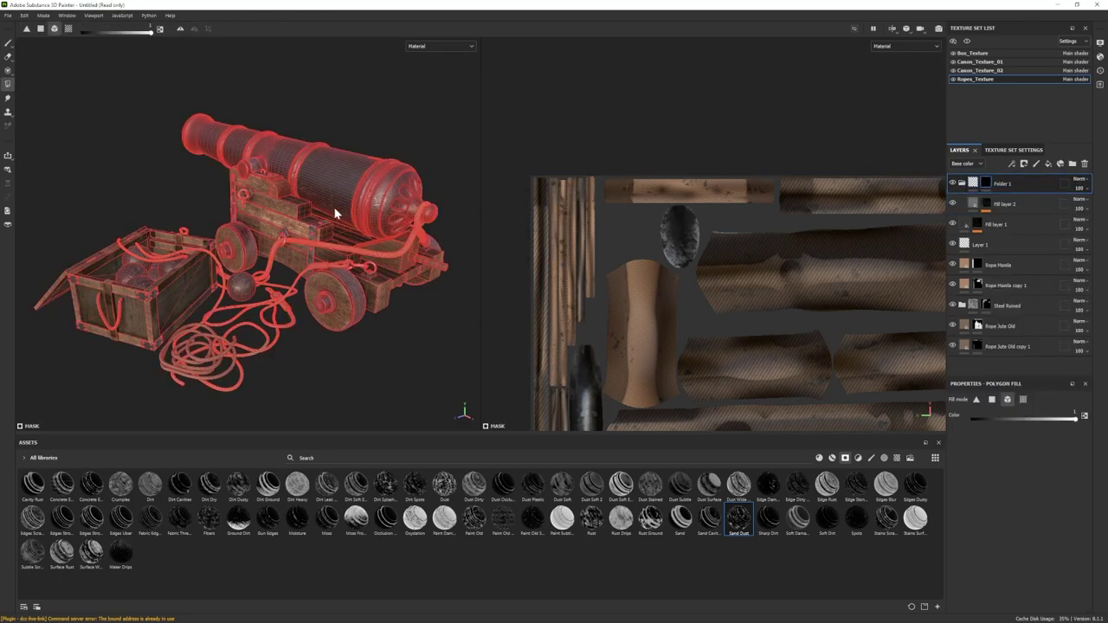
{"action": "left_click", "coordinate": [401, 255]}
{"action": "left_click", "coordinate": [8, 43]}
{"action": "scroll", "coordinate": [360, 244], "scroll_direction": "down", "scroll_amount": 1}
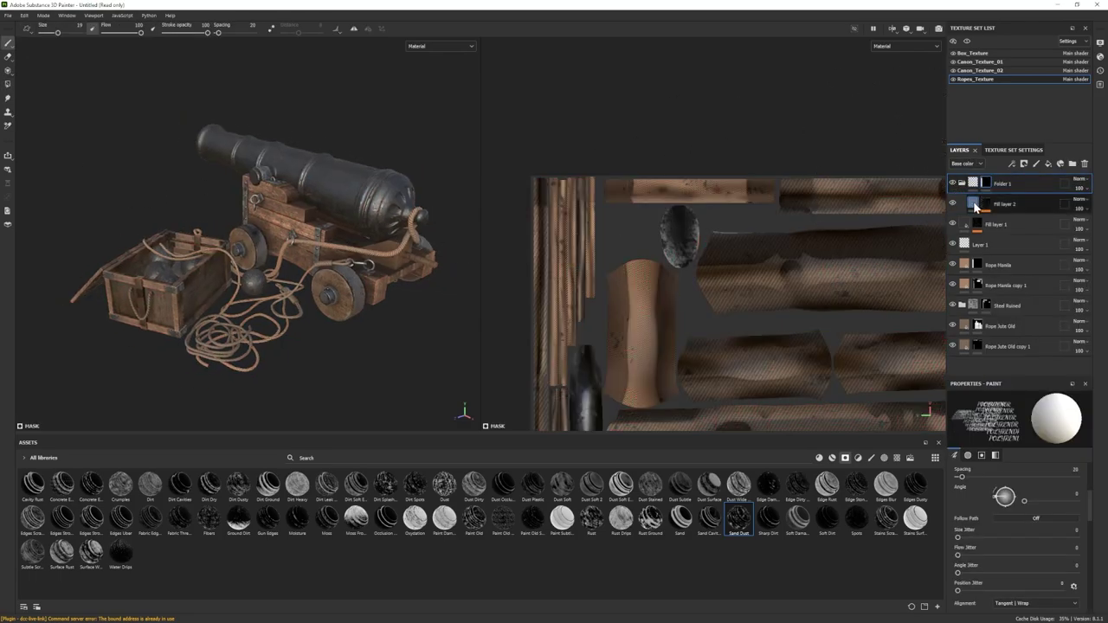
Step: Darken the base colour of Fill layer 2 in the folder to 424242
{"action": "left_click", "coordinate": [974, 203]}
{"action": "left_click", "coordinate": [1013, 470]}
{"action": "left_click_drag", "start_coordinate": [848, 530], "coordinate": [841, 544]}
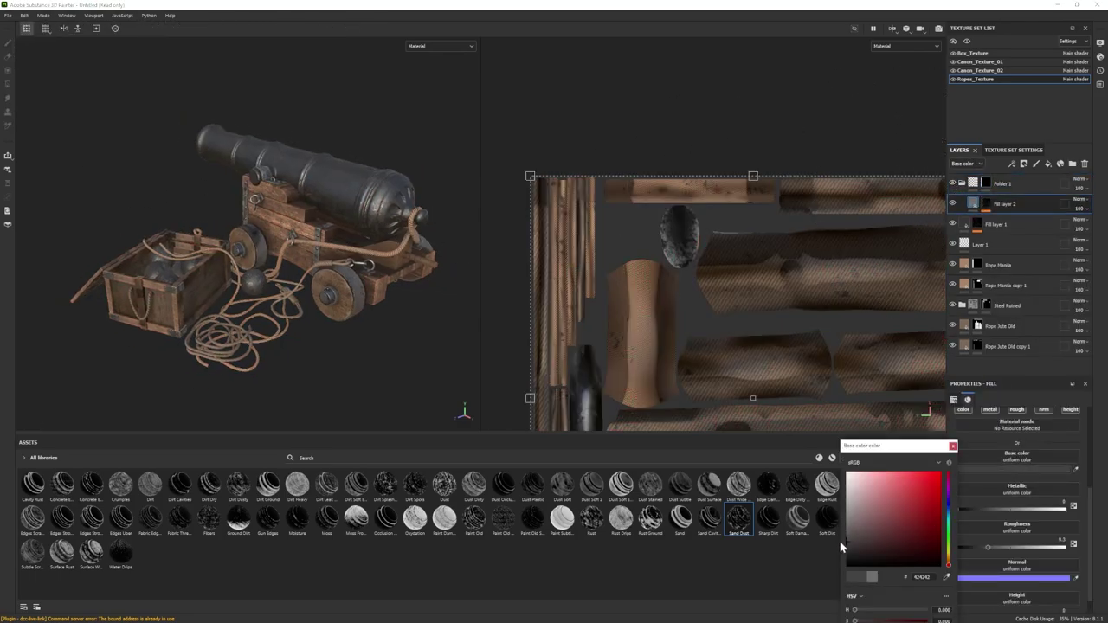
Step: Compare the ropes with Fill layer 1 hidden and shown, and adjust the Global Contrast in its Mask Editor
{"action": "left_click", "coordinate": [953, 227]}
{"action": "left_click", "coordinate": [953, 226]}
{"action": "left_click", "coordinate": [977, 228]}
{"action": "left_click", "coordinate": [1012, 240]}
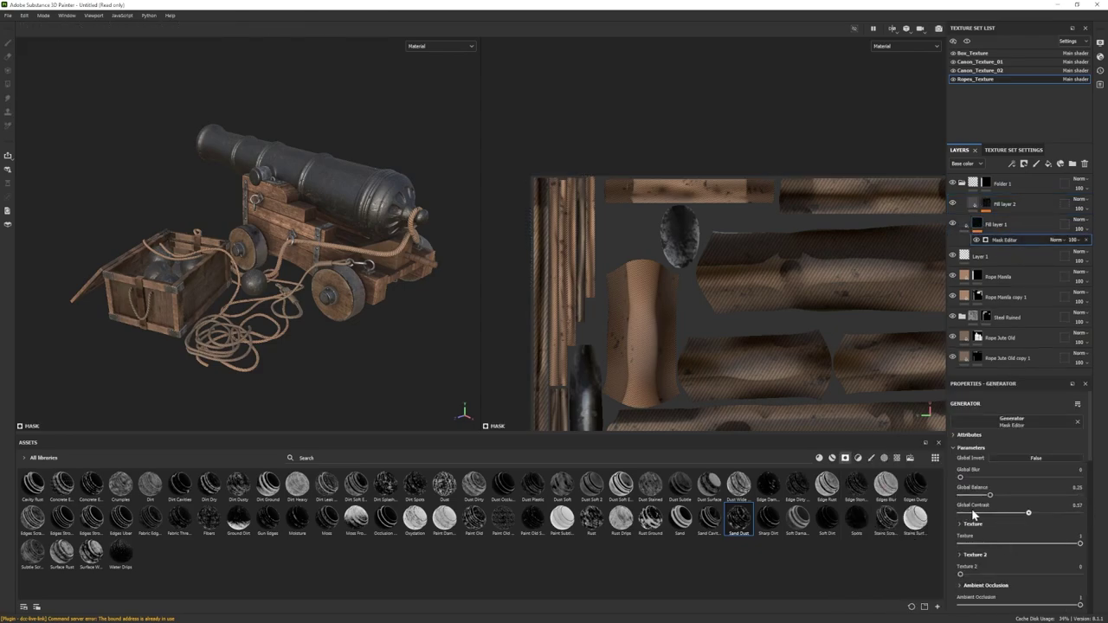
Step: Frame the whole cannon scene, switch to Iray rendering and enable the dome's clear colour as a plain background
{"action": "left_click_drag", "start_coordinate": [261, 281], "coordinate": [293, 265], "text": "alt"}
{"action": "scroll", "coordinate": [294, 299], "scroll_direction": "up", "scroll_amount": 1}
{"action": "left_click", "coordinate": [43, 15]}
{"action": "left_click", "coordinate": [62, 44]}
{"action": "scroll", "coordinate": [982, 530], "scroll_direction": "down", "scroll_amount": 3}
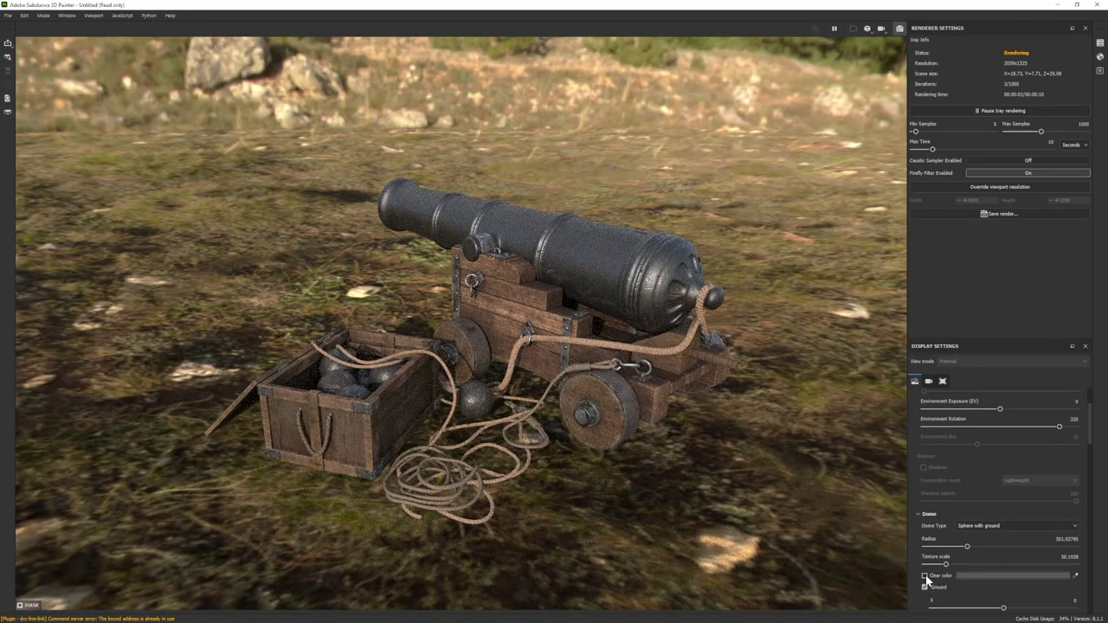
{"action": "left_click", "coordinate": [925, 576]}
Step: Set the dome ground's Y position to -3.9
{"action": "scroll", "coordinate": [952, 578], "scroll_direction": "down", "scroll_amount": 1}
{"action": "left_click_drag", "start_coordinate": [1004, 574], "coordinate": [1000, 575]}
{"action": "left_click_drag", "start_coordinate": [1002, 575], "coordinate": [1000, 575]}
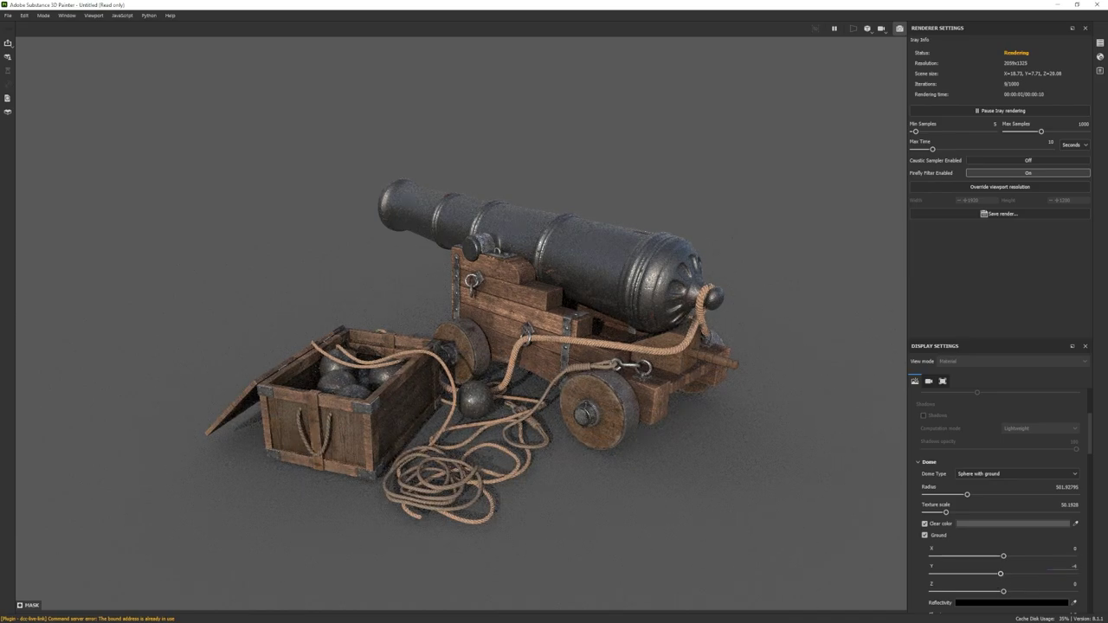
{"action": "type", "text": "-3.9"}
{"action": "key", "text": "Return"}
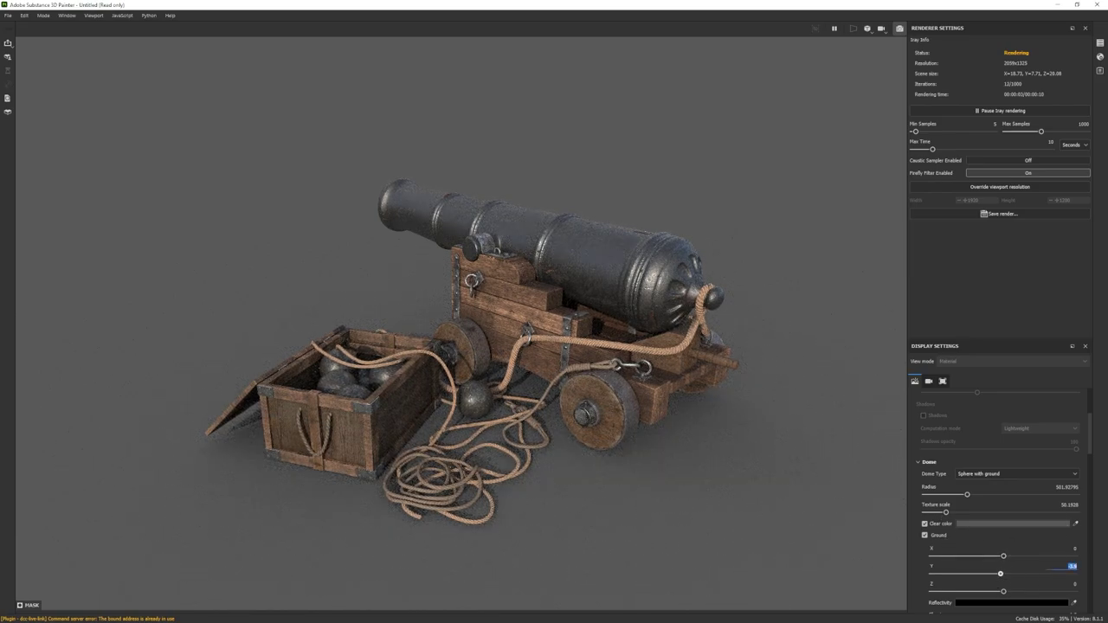
Step: Fine-tune the dome ground's Y position beneath the cannon scene
{"action": "key", "text": "Return"}
{"action": "key", "text": "Return"}
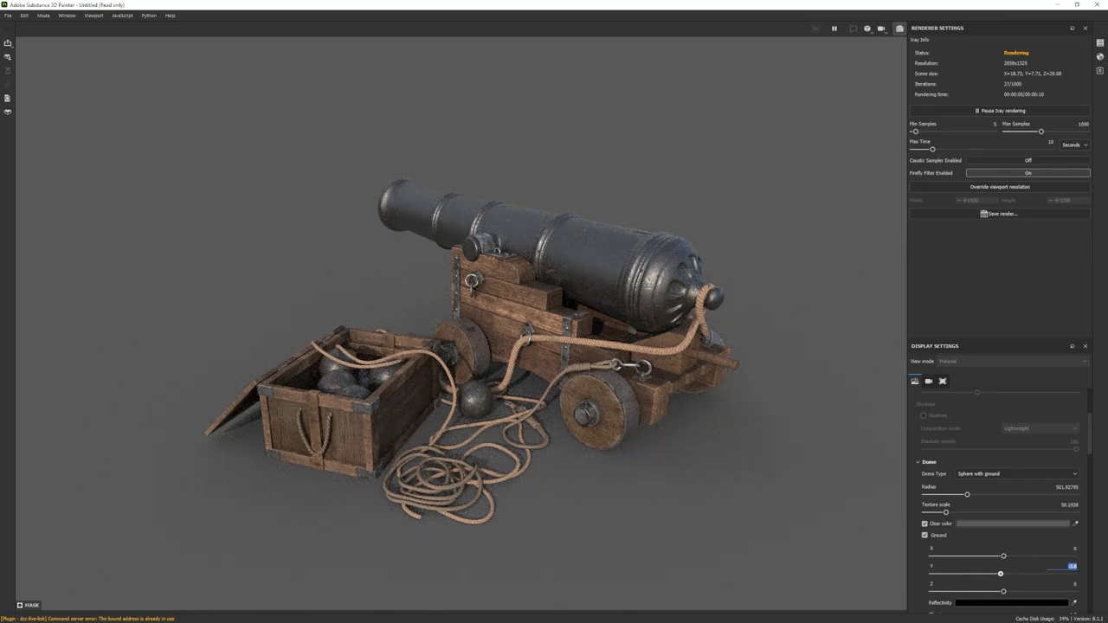
{"action": "type", "text": "5"}
{"action": "key", "text": "Return"}
Step: Use the Soft 1Front 2Backs environment map and rotate the environment to 149
{"action": "scroll", "coordinate": [1027, 487], "scroll_direction": "up", "scroll_amount": 3}
{"action": "left_click", "coordinate": [1020, 423]}
{"action": "left_click", "coordinate": [1039, 485]}
{"action": "right_click_drag", "start_coordinate": [470, 304], "coordinate": [491, 373], "text": "shift"}
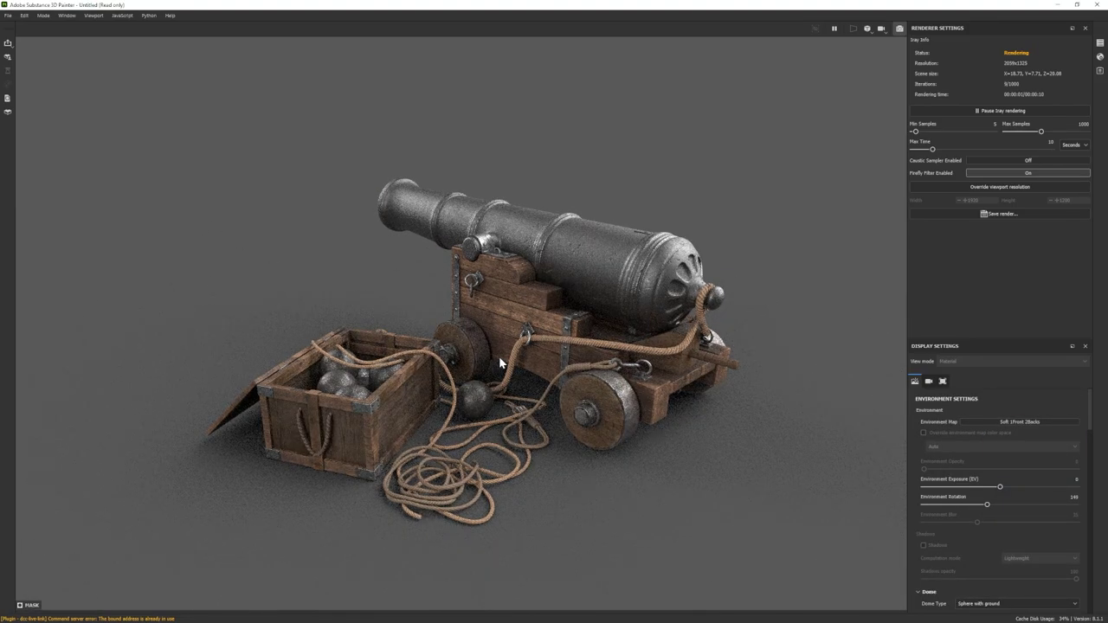
Step: Set the Luminosity of the Iron layer in Box_Texture's Iron Old folder to 0.32 and preview it in Iray
{"action": "left_click", "coordinate": [44, 15]}
{"action": "left_click", "coordinate": [50, 25]}
{"action": "left_click", "coordinate": [972, 53]}
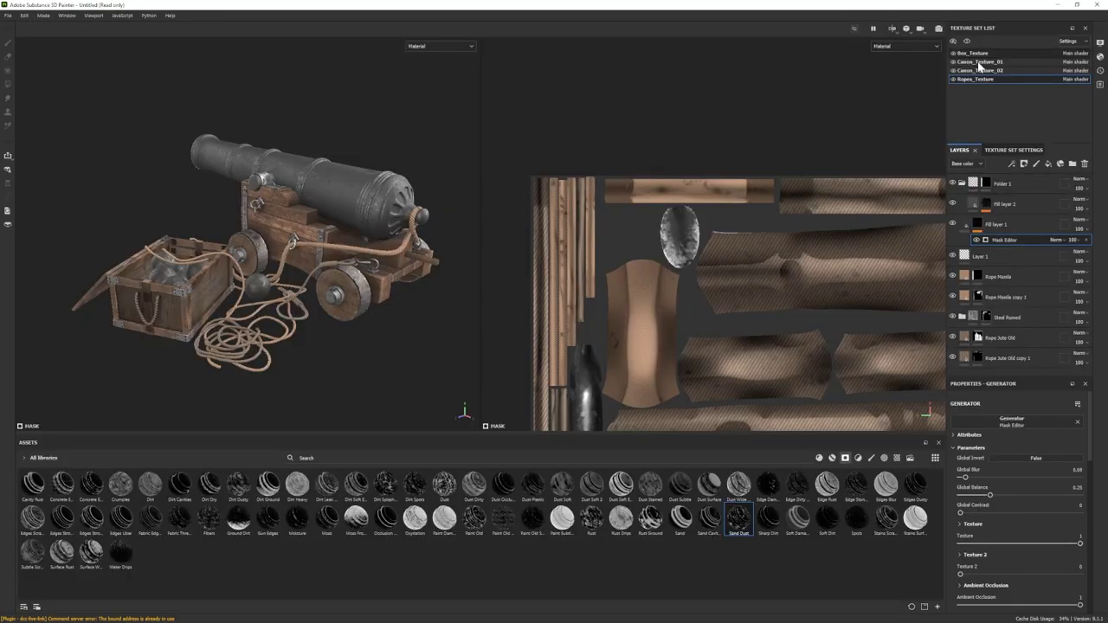
{"action": "scroll", "coordinate": [980, 349], "scroll_direction": "down", "scroll_amount": 2}
{"action": "left_click", "coordinate": [983, 342]}
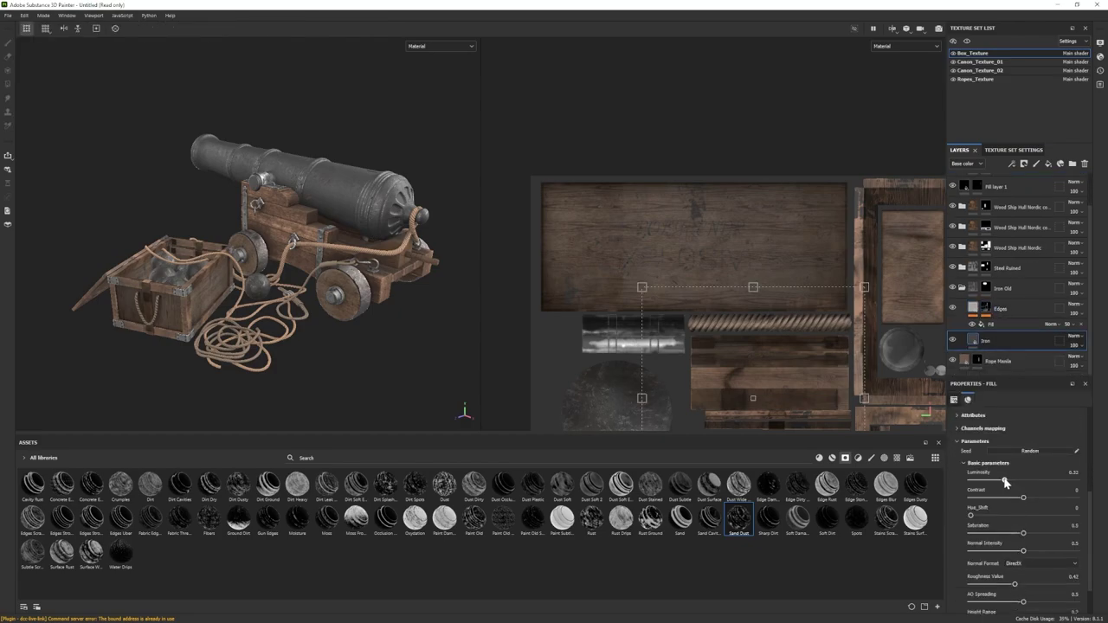
{"action": "left_click", "coordinate": [44, 15]}
{"action": "left_click", "coordinate": [57, 37]}
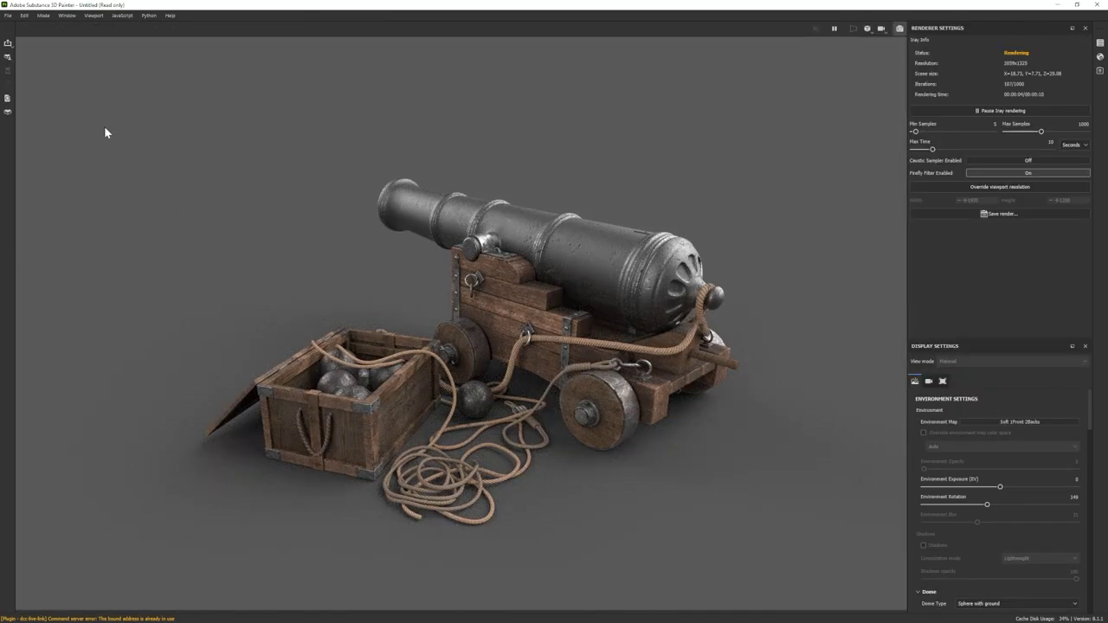
Step: Return to painting mode, select Canon_Texture_01 and check what the Steel Gun Painted folder covers by hiding and showing it
{"action": "left_click", "coordinate": [44, 15]}
{"action": "left_click", "coordinate": [53, 26]}
{"action": "scroll", "coordinate": [1037, 300], "scroll_direction": "up", "scroll_amount": 2}
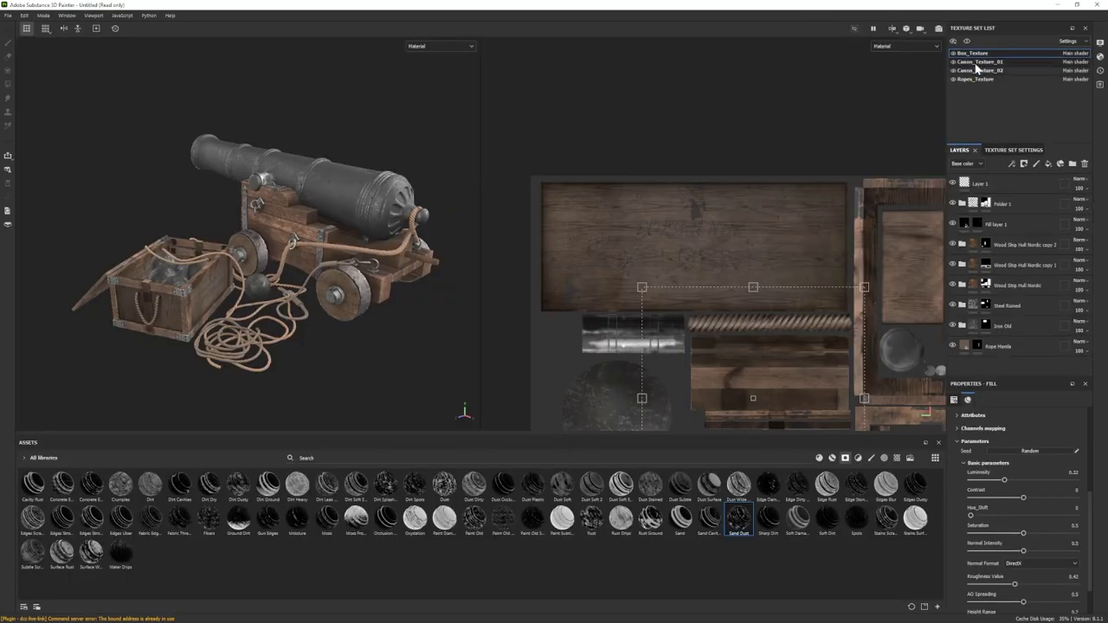
{"action": "left_click", "coordinate": [980, 62]}
{"action": "left_click", "coordinate": [962, 183]}
{"action": "left_click", "coordinate": [953, 328]}
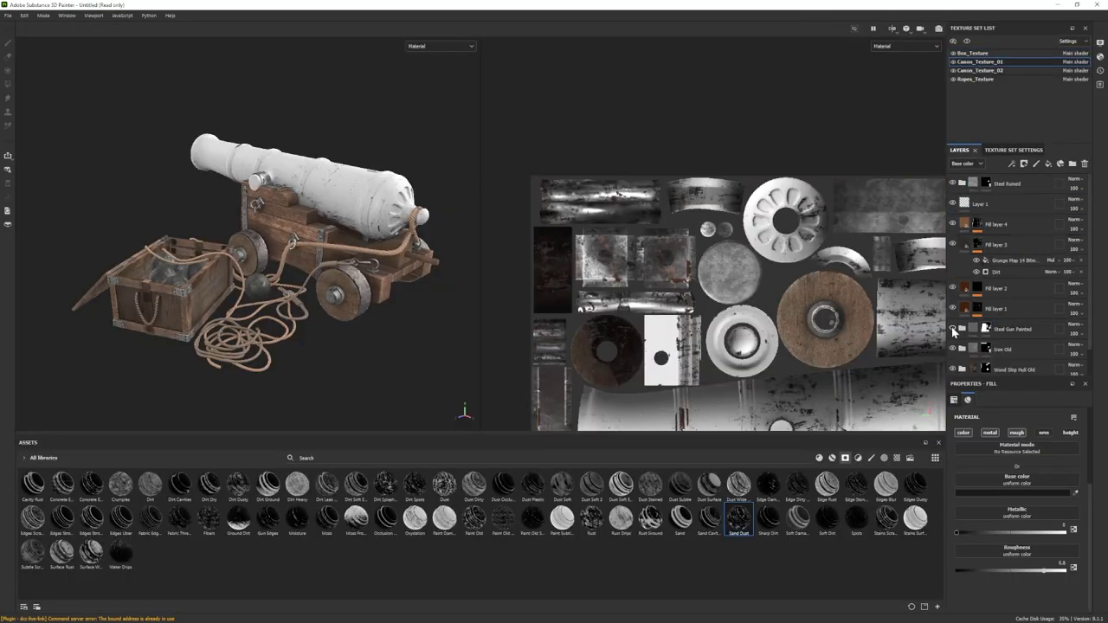
{"action": "left_click", "coordinate": [953, 328]}
Step: Raise the roughness of the Base Metal layer in the Steel Gun Painted folder and preview the cannon in Iray
{"action": "left_click", "coordinate": [962, 328]}
{"action": "scroll", "coordinate": [1005, 292], "scroll_direction": "down", "scroll_amount": 3}
{"action": "scroll", "coordinate": [1005, 289], "scroll_direction": "down", "scroll_amount": 1}
{"action": "left_click", "coordinate": [1003, 284]}
{"action": "left_click_drag", "start_coordinate": [1017, 584], "coordinate": [1046, 582]}
{"action": "left_click", "coordinate": [44, 16]}
{"action": "left_click", "coordinate": [57, 37]}
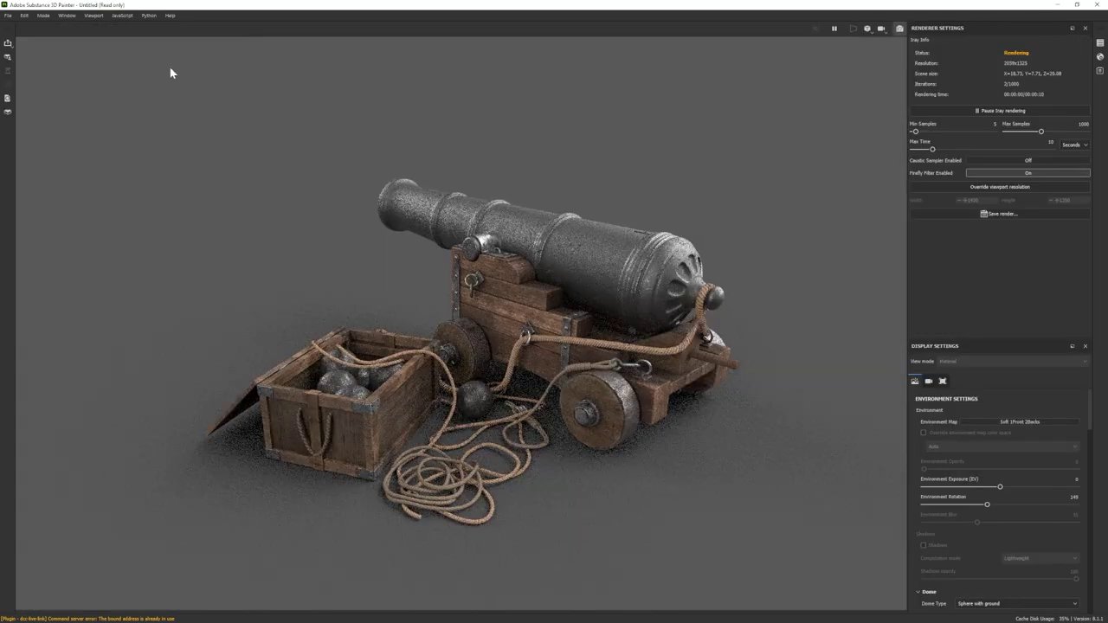
Step: Set the Base Metal layer's Color 02 to 363636 and preview the barrel in Iray
{"action": "left_click", "coordinate": [42, 15]}
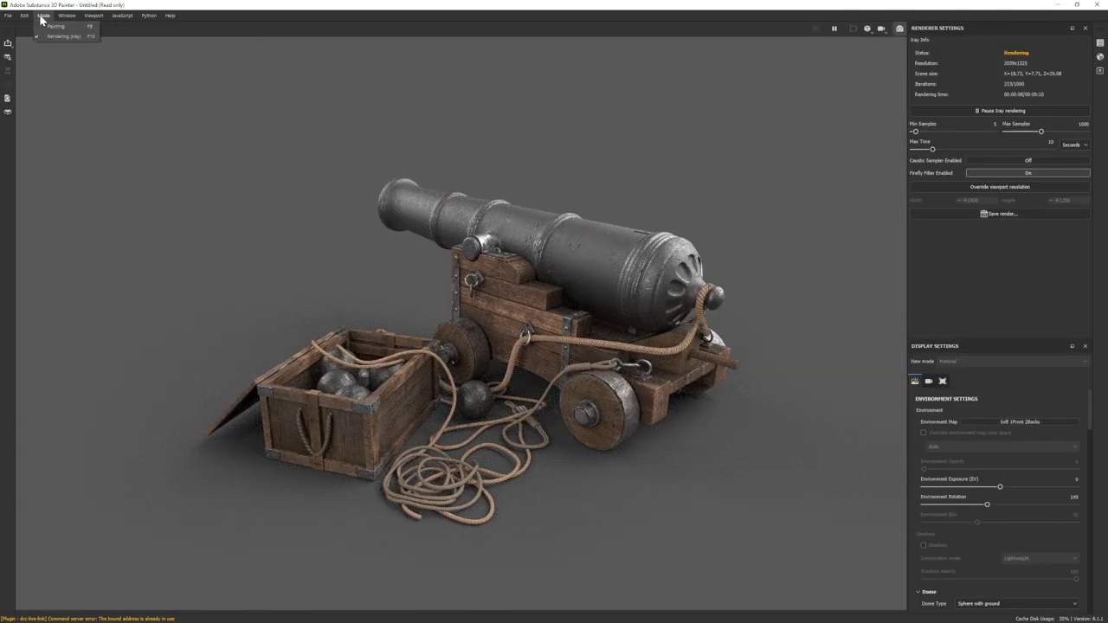
{"action": "left_click", "coordinate": [57, 27]}
{"action": "left_click", "coordinate": [1022, 538]}
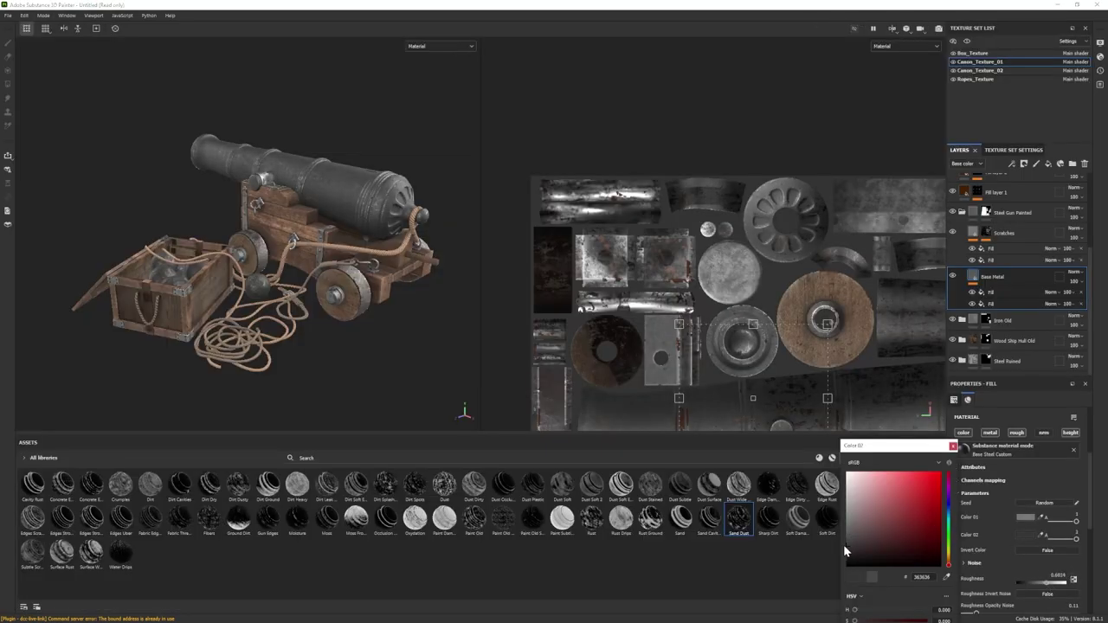
{"action": "left_click", "coordinate": [43, 16]}
{"action": "left_click", "coordinate": [56, 37]}
Step: Lower the Base Metal layer's roughness to about 0.59, comparing the barrel in the Iray render
{"action": "left_click", "coordinate": [44, 16]}
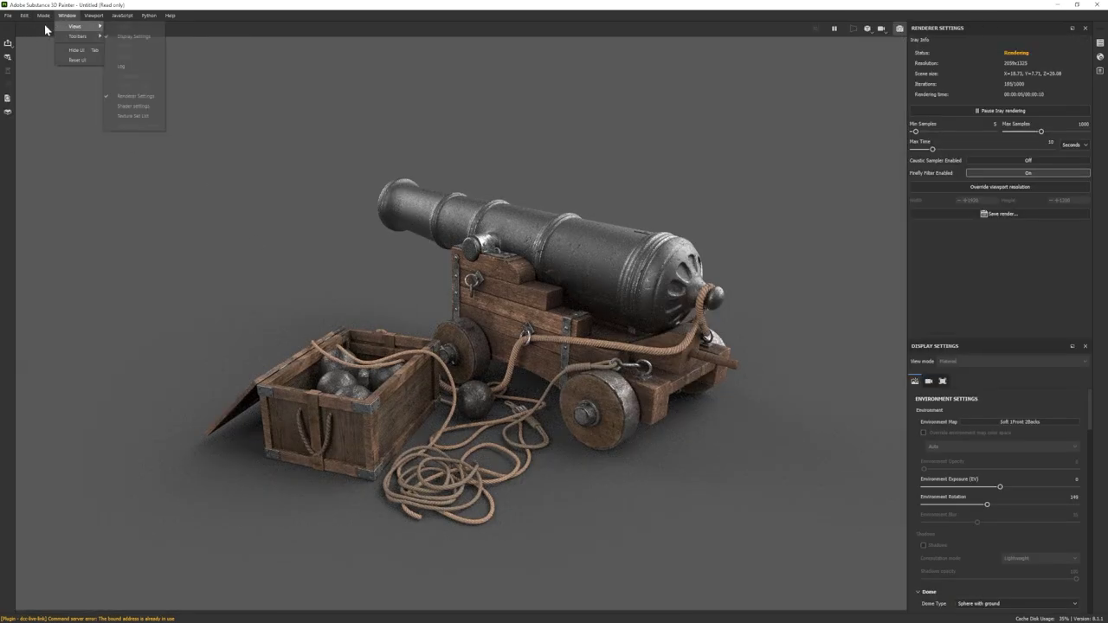
{"action": "left_click", "coordinate": [54, 27]}
{"action": "left_click_drag", "start_coordinate": [1044, 583], "coordinate": [1036, 582]}
{"action": "left_click", "coordinate": [44, 16]}
{"action": "left_click", "coordinate": [56, 37]}
{"action": "left_click", "coordinate": [43, 16]}
{"action": "left_click", "coordinate": [55, 27]}
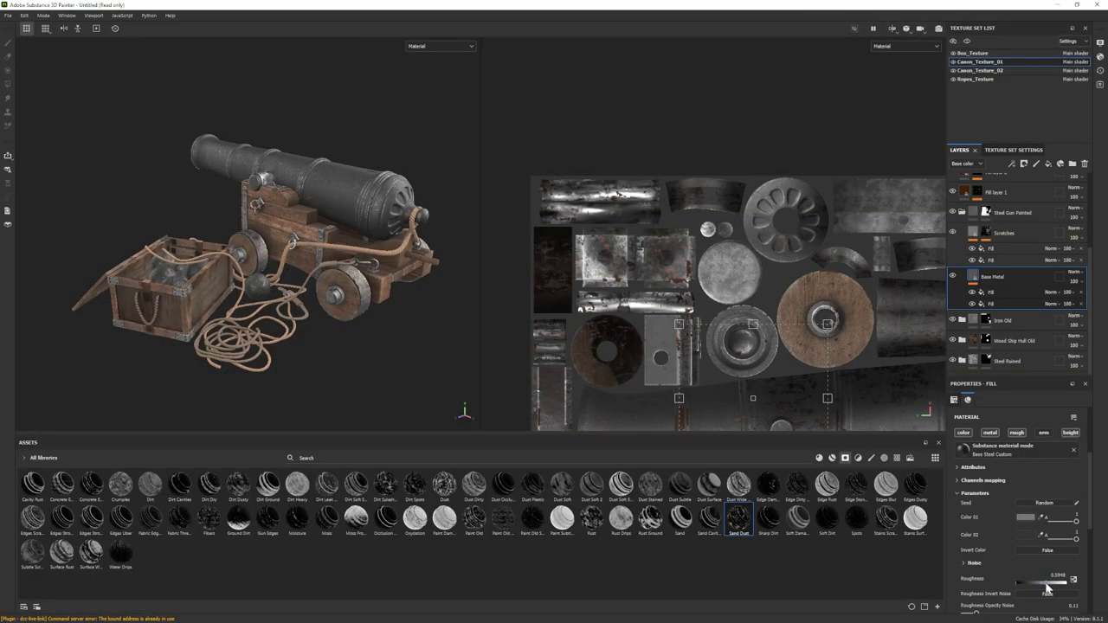
{"action": "scroll", "coordinate": [1030, 580], "scroll_direction": "down", "scroll_amount": 2}
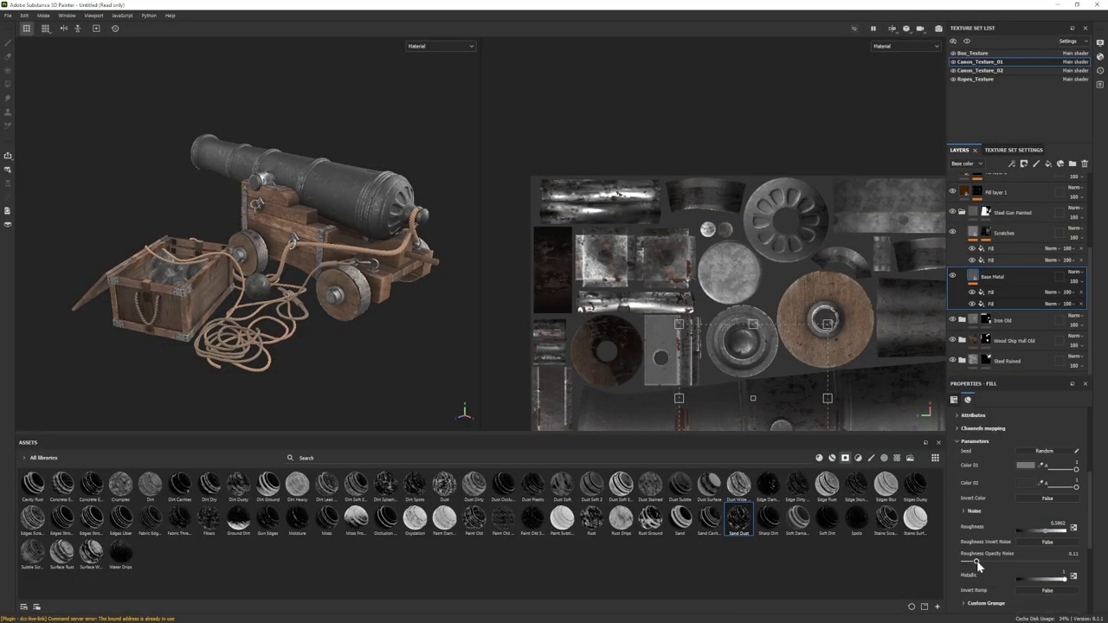
{"action": "left_click", "coordinate": [43, 15]}
{"action": "left_click", "coordinate": [55, 38]}
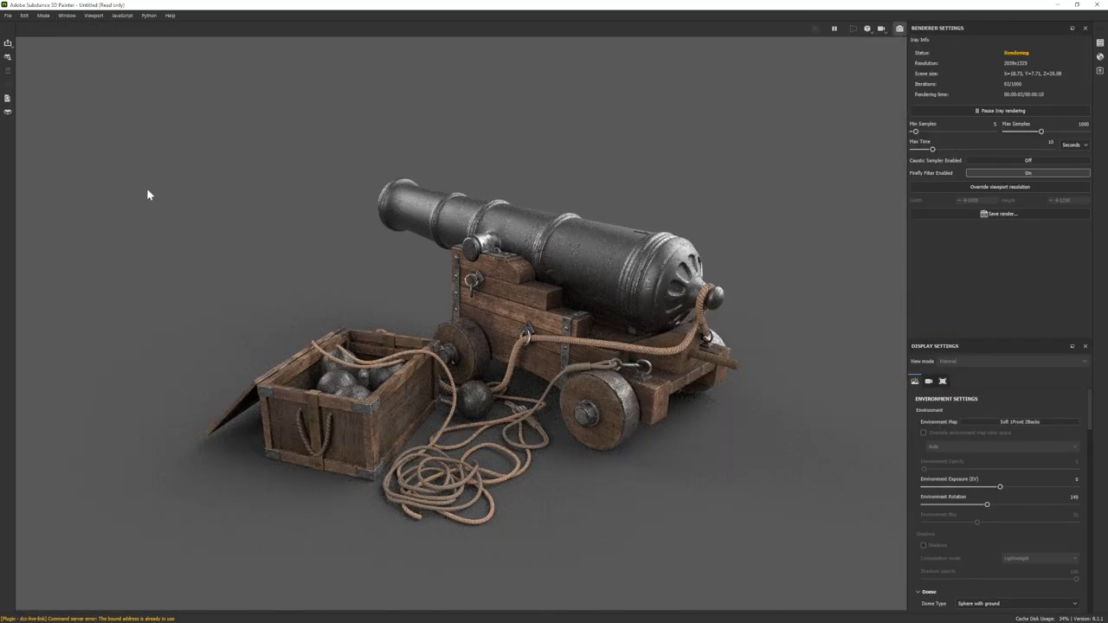
Step: Add a fill layer above Scratches in the Steel Gun Painted folder, mask it with Dirt Spots and keep only its roughness channel
{"action": "left_click", "coordinate": [43, 15]}
{"action": "left_click", "coordinate": [54, 26]}
{"action": "left_click", "coordinate": [1000, 232]}
{"action": "left_click", "coordinate": [1048, 164]}
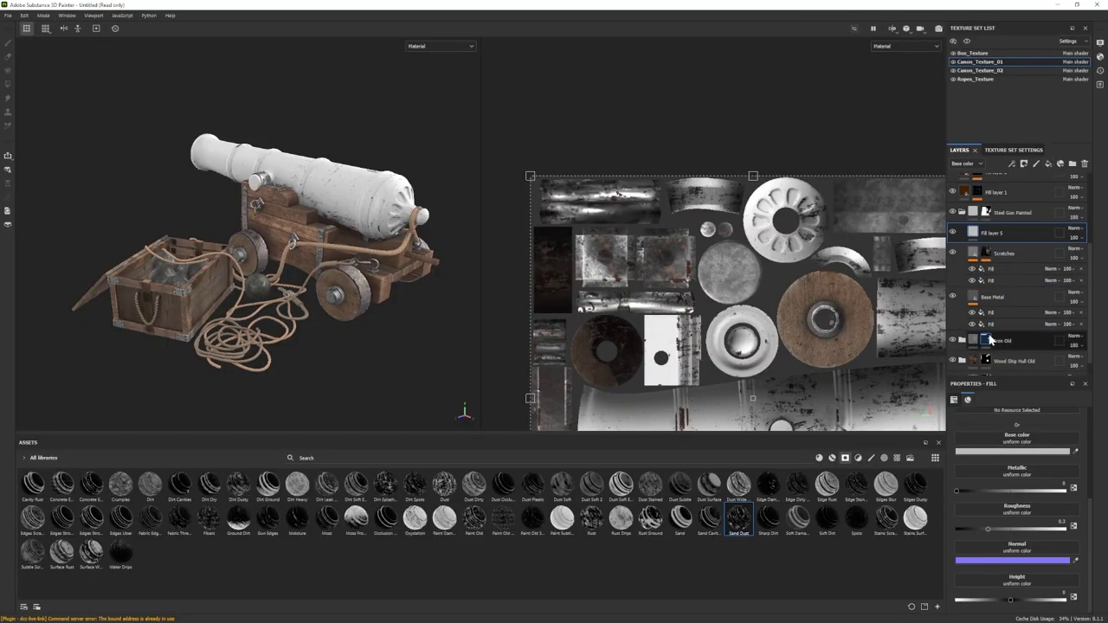
{"action": "scroll", "coordinate": [970, 553], "scroll_direction": "up", "scroll_amount": 3}
{"action": "left_click", "coordinate": [967, 549]}
{"action": "left_click_drag", "start_coordinate": [416, 486], "coordinate": [1001, 233]}
{"action": "left_click", "coordinate": [974, 232]}
{"action": "left_click", "coordinate": [989, 548]}
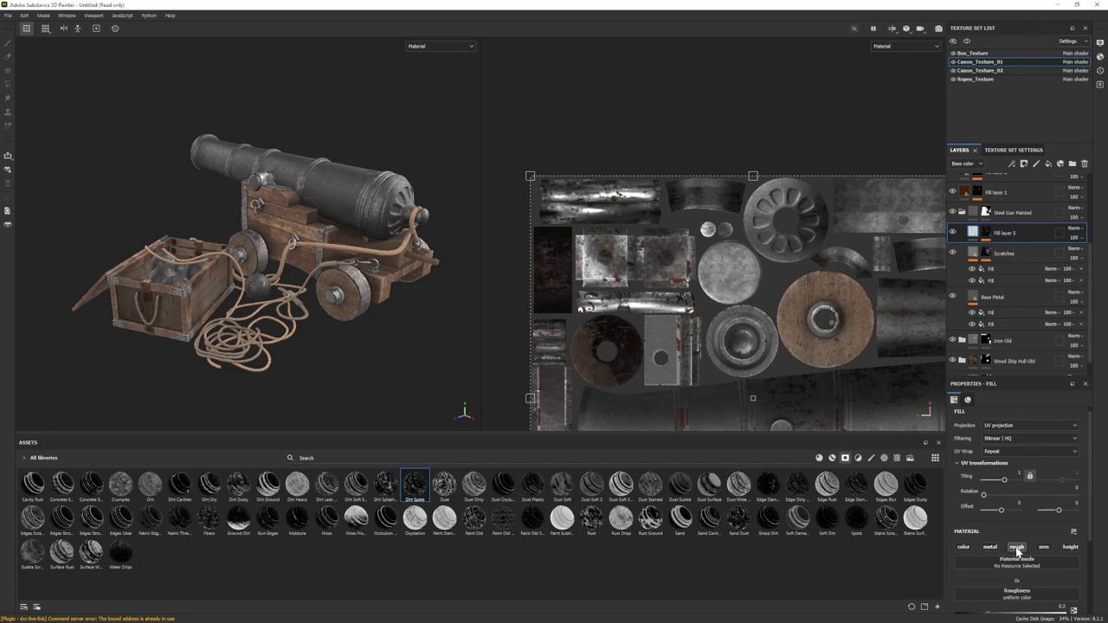
Step: Set the Dirt Spots fill layer's roughness to 0.6779 and preview it in Iray
{"action": "scroll", "coordinate": [1022, 558], "scroll_direction": "down", "scroll_amount": 3}
{"action": "left_click_drag", "start_coordinate": [1031, 537], "coordinate": [1056, 529]}
{"action": "left_click", "coordinate": [44, 16]}
{"action": "left_click", "coordinate": [57, 36]}
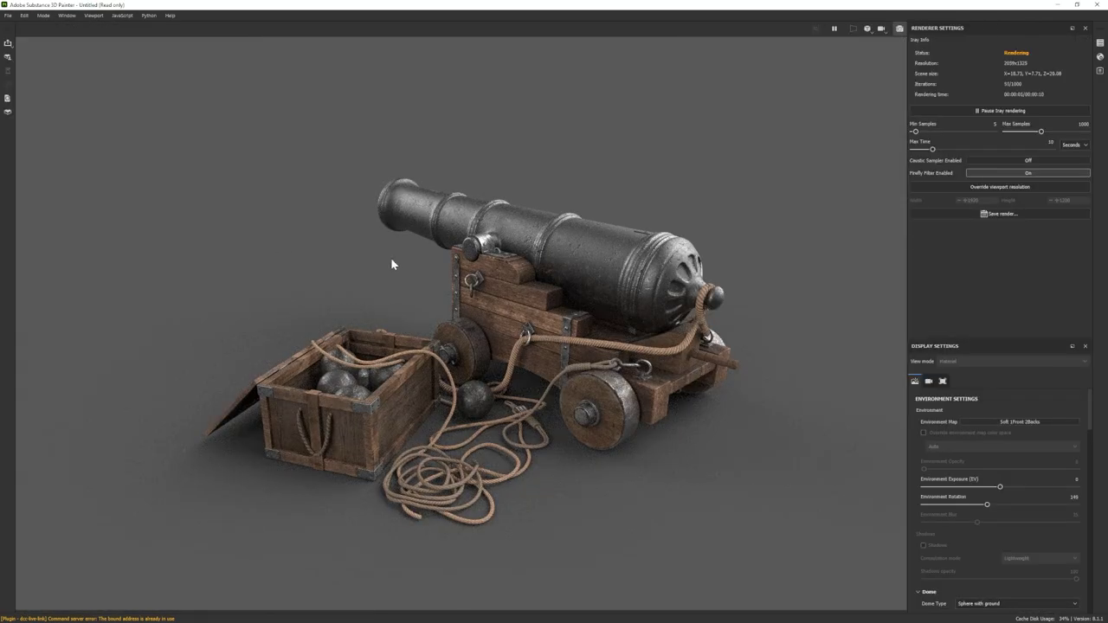
Step: Return to painting Box_Texture and check which box parts the Wood Ship Hull Nordic copies cover by toggling their visibility
{"action": "key", "text": "F10"}
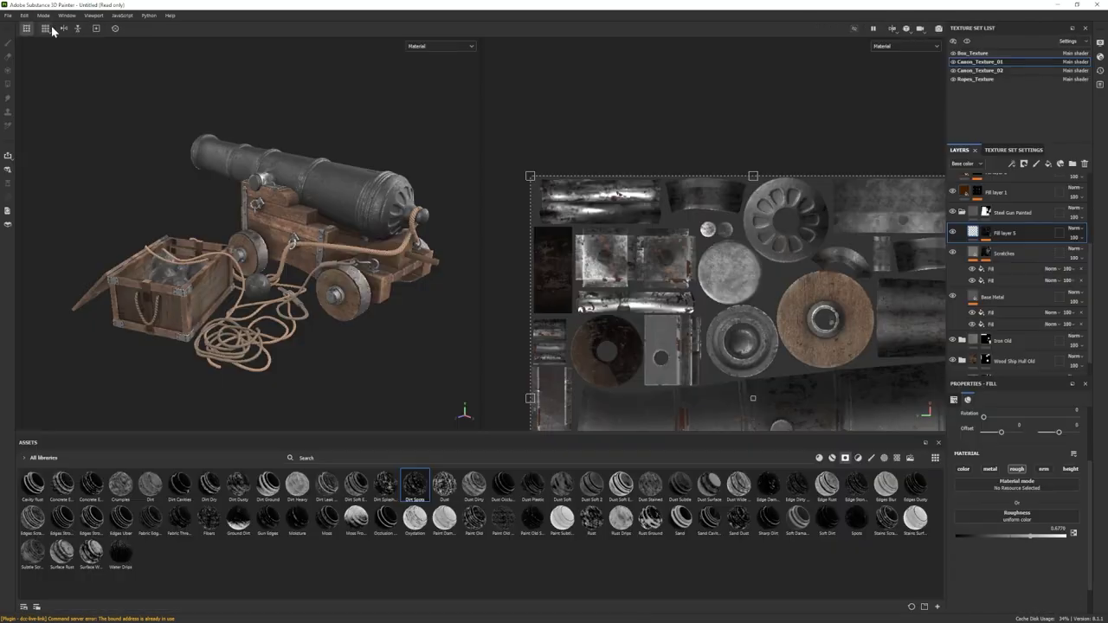
{"action": "left_click", "coordinate": [970, 54]}
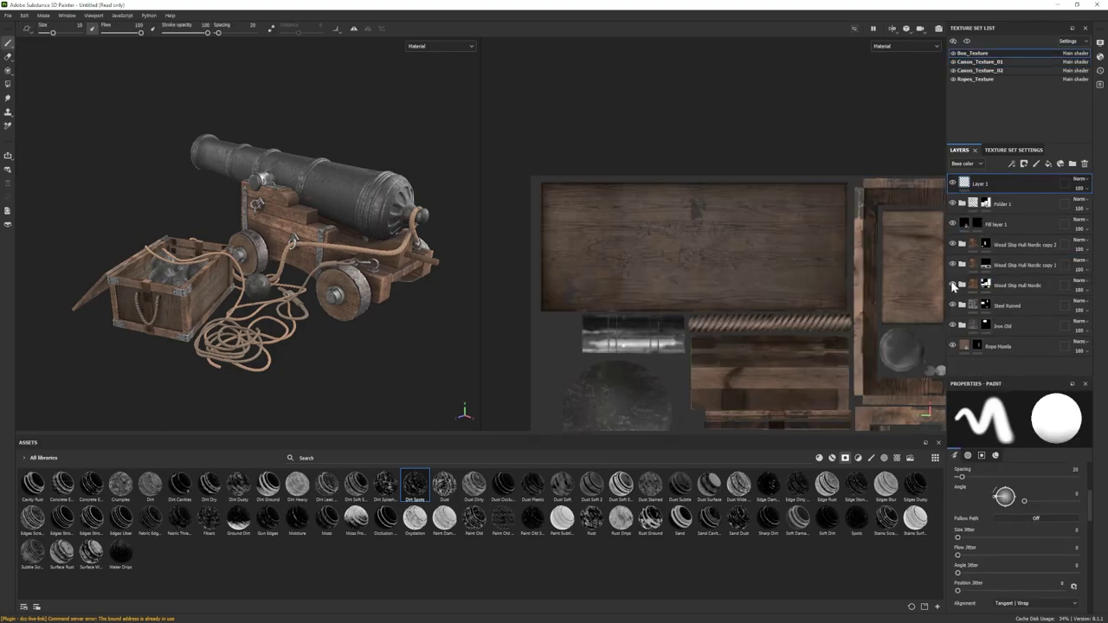
{"action": "left_click", "coordinate": [954, 244]}
{"action": "left_click", "coordinate": [953, 264]}
{"action": "left_click", "coordinate": [953, 265]}
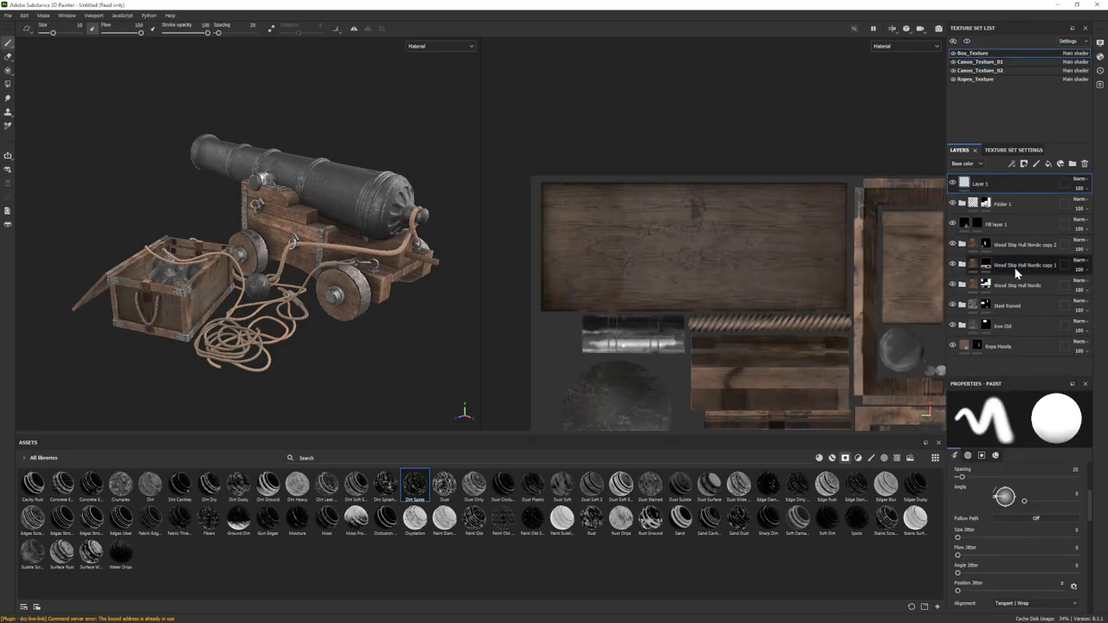
Step: Duplicate the Wood Ship Hull Nordic copy 1 folder and edit the duplicate's mask with Polygon Fill on the box
{"action": "left_click_drag", "start_coordinate": [1011, 267], "coordinate": [1006, 256]}
{"action": "left_click", "coordinate": [7, 85]}
{"action": "left_click_drag", "start_coordinate": [59, 204], "coordinate": [301, 377]}
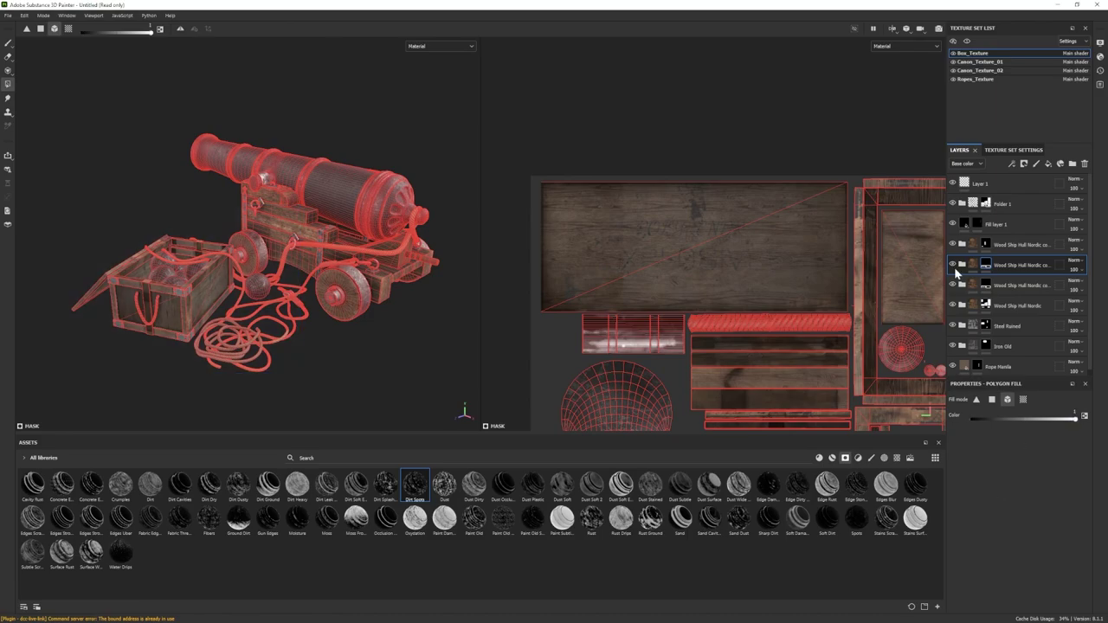
Step: Set the rotation of the Wood 01 fill in the duplicated folder's Pattern mask to 90
{"action": "left_click", "coordinate": [962, 265]}
{"action": "left_click", "coordinate": [974, 317]}
{"action": "left_click", "coordinate": [986, 317]}
{"action": "left_click", "coordinate": [1011, 334]}
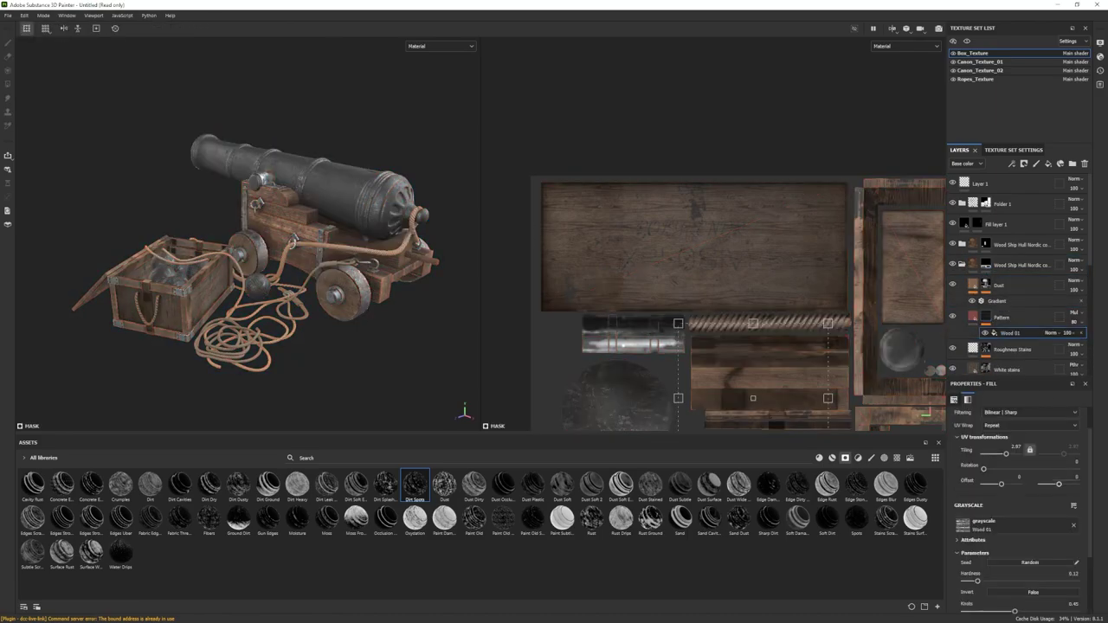
{"action": "scroll", "coordinate": [1023, 320], "scroll_direction": "down", "scroll_amount": 2}
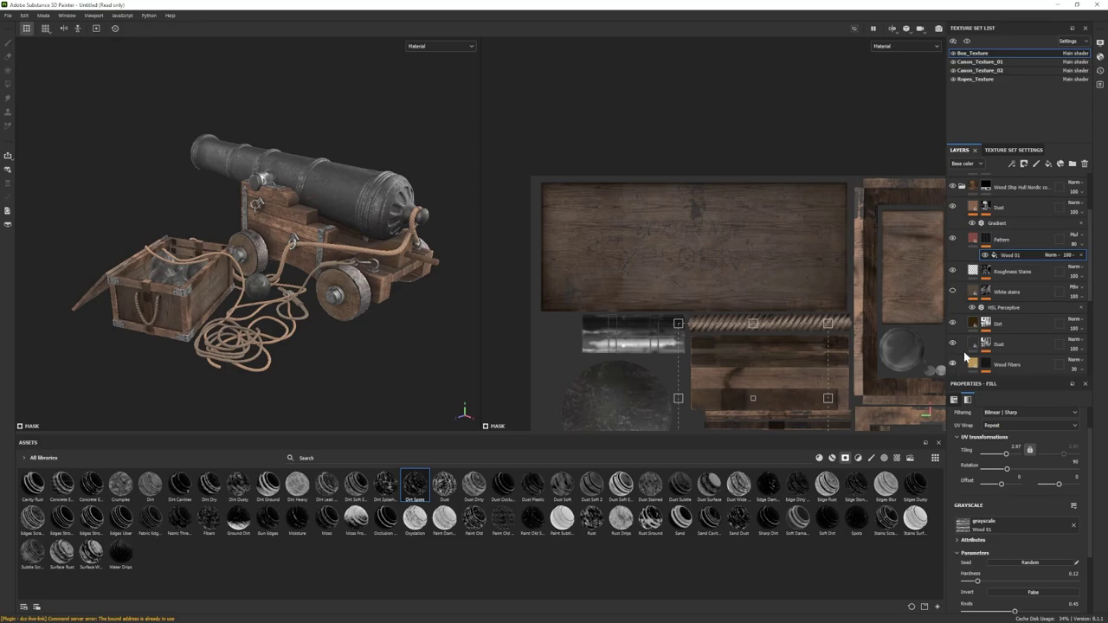
Step: Compare the box with the duplicated folder's Dust layer hidden and shown, and preview the wood in Iray
{"action": "scroll", "coordinate": [963, 354], "scroll_direction": "down", "scroll_amount": 2}
{"action": "scroll", "coordinate": [956, 333], "scroll_direction": "up", "scroll_amount": 2}
{"action": "left_click", "coordinate": [953, 206]}
{"action": "left_click", "coordinate": [953, 206]}
{"action": "left_click", "coordinate": [43, 16]}
{"action": "left_click", "coordinate": [59, 40]}
Step: Try a different base colour on the Base layer in Canon_Texture_02's Wood Chest Stylized folder, and undo it
{"action": "left_click", "coordinate": [979, 71]}
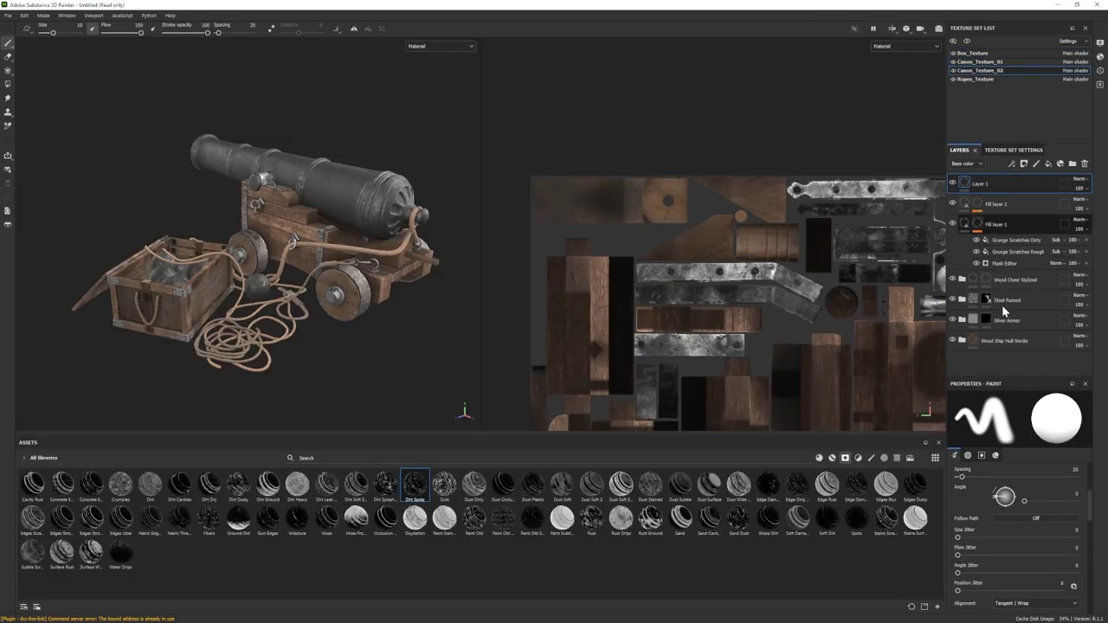
{"action": "left_click", "coordinate": [963, 281]}
{"action": "scroll", "coordinate": [1004, 308], "scroll_direction": "down", "scroll_amount": 2}
{"action": "left_click", "coordinate": [1011, 314]}
{"action": "scroll", "coordinate": [1013, 519], "scroll_direction": "down", "scroll_amount": 1}
{"action": "left_click", "coordinate": [1009, 606]}
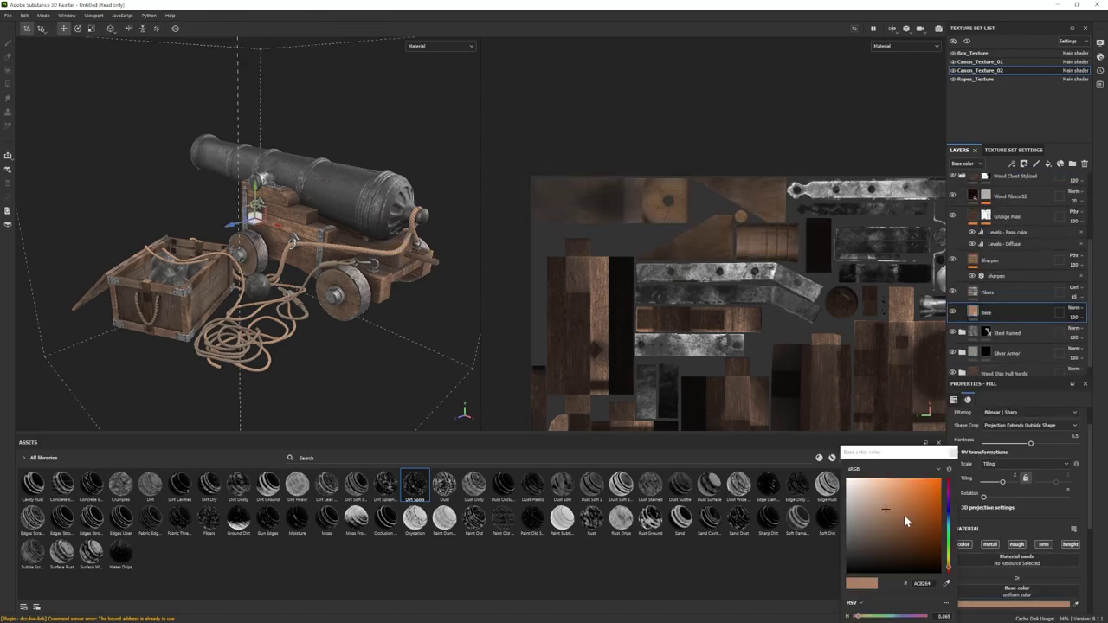
{"action": "mouse_move", "coordinate": [894, 511]}
{"action": "left_mouse_down"}
{"action": "mouse_move", "coordinate": [883, 518]}
{"action": "mouse_move", "coordinate": [897, 516]}
{"action": "left_mouse_up"}
{"action": "key", "text": "ctrl+z"}
Step: Select Box_Texture and examine the layers inside the uppermost Wood Ship Hull Nordic copy folder
{"action": "left_click", "coordinate": [973, 54]}
{"action": "left_click", "coordinate": [973, 54]}
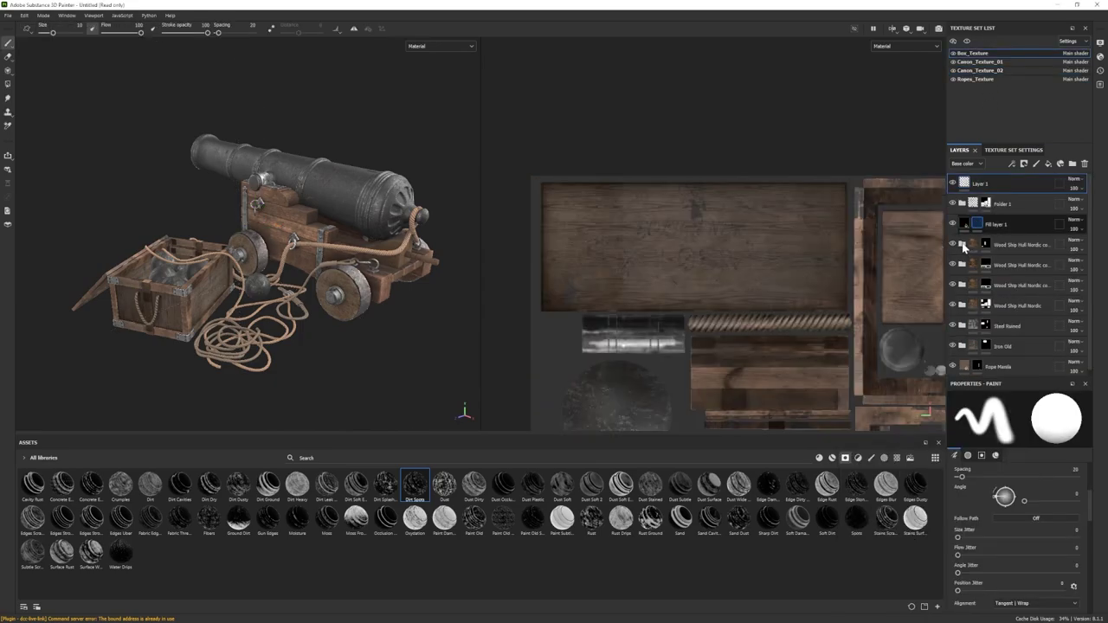
{"action": "left_click", "coordinate": [962, 245]}
{"action": "scroll", "coordinate": [995, 317], "scroll_direction": "down", "scroll_amount": 5}
{"action": "scroll", "coordinate": [995, 317], "scroll_direction": "up", "scroll_amount": 5}
{"action": "left_click", "coordinate": [962, 245]}
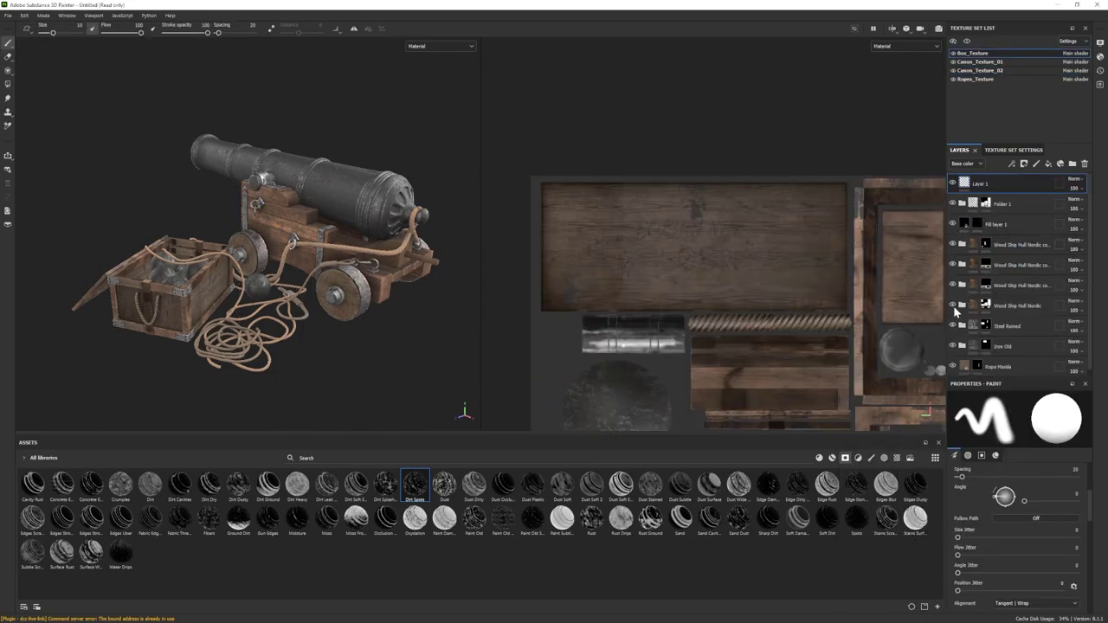
Step: Change the Wood Rough layer's colour in Box_Texture's original Wood Ship Hull Nordic folder to the more saturated dark brown 3F250E
{"action": "left_click", "coordinate": [962, 306]}
{"action": "scroll", "coordinate": [1006, 313], "scroll_direction": "down", "scroll_amount": 5}
{"action": "left_click", "coordinate": [1006, 311]}
{"action": "left_click", "coordinate": [1028, 603]}
{"action": "left_click_drag", "start_coordinate": [890, 547], "coordinate": [920, 553]}
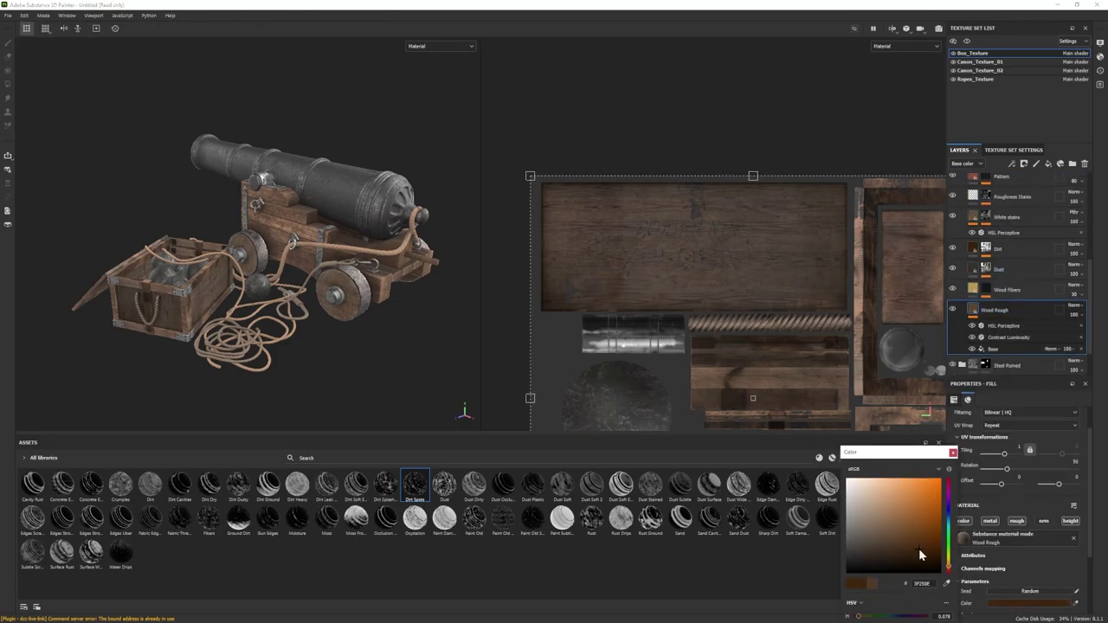
{"action": "left_click", "coordinate": [952, 453]}
Step: Paste the copied colour value into the Wood Rough layer of the second Wood Ship Hull Nordic copy folder
{"action": "scroll", "coordinate": [954, 282], "scroll_direction": "up", "scroll_amount": 5}
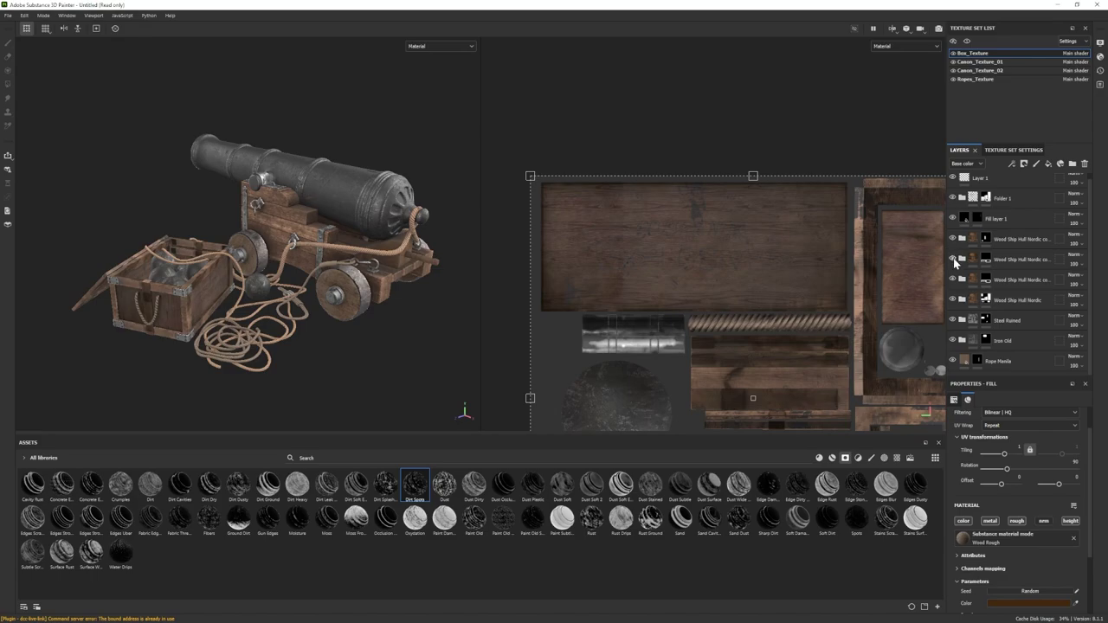
{"action": "left_click", "coordinate": [962, 259]}
{"action": "scroll", "coordinate": [1004, 325], "scroll_direction": "down", "scroll_amount": 5}
{"action": "left_click", "coordinate": [1006, 304]}
{"action": "left_click", "coordinate": [1029, 603]}
{"action": "double_click", "coordinate": [923, 591]}
{"action": "key", "text": "ctrl+v"}
{"action": "key", "text": "Return"}
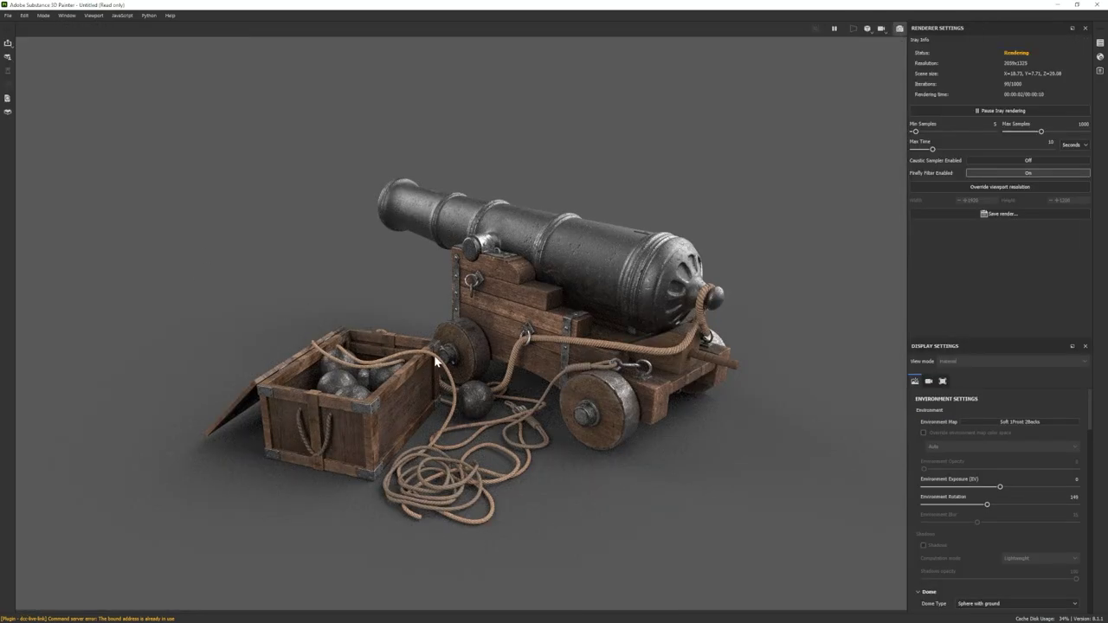
Step: Undo the last layer visibility change and return to painting mode
{"action": "key", "text": "ctrl+z"}
{"action": "left_click", "coordinate": [24, 16]}
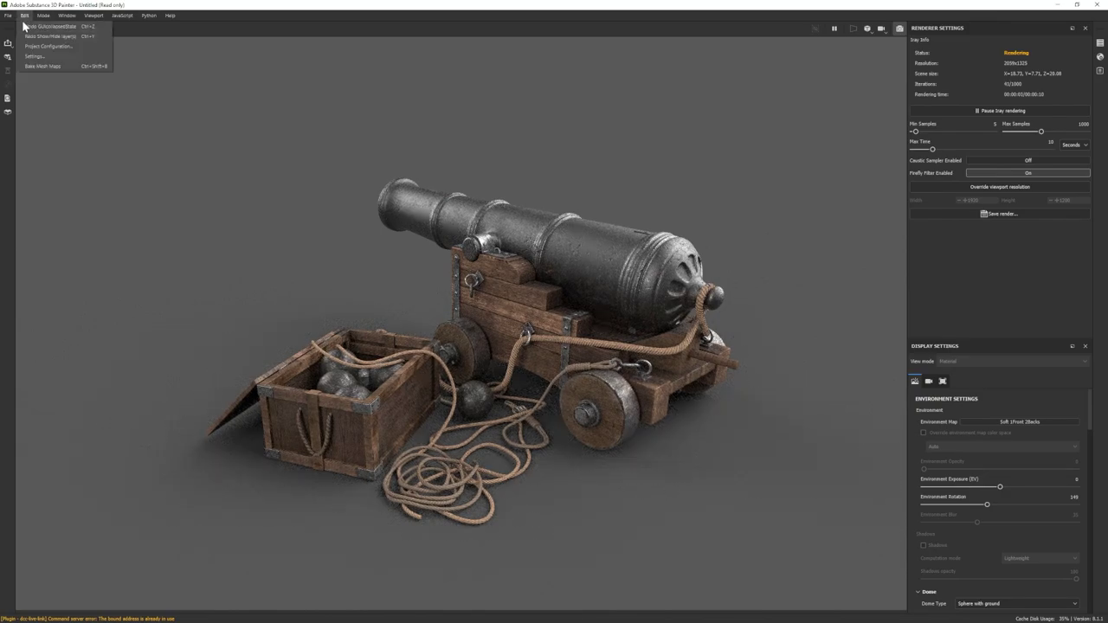
{"action": "left_click", "coordinate": [37, 16]}
{"action": "left_click", "coordinate": [41, 16]}
{"action": "left_click", "coordinate": [59, 26]}
Step: Make the Wood Rough colour in the original Wood Ship Hull Nordic folder slightly less saturated and preview the box in Iray
{"action": "left_click", "coordinate": [961, 299]}
{"action": "scroll", "coordinate": [995, 316], "scroll_direction": "down", "scroll_amount": 5}
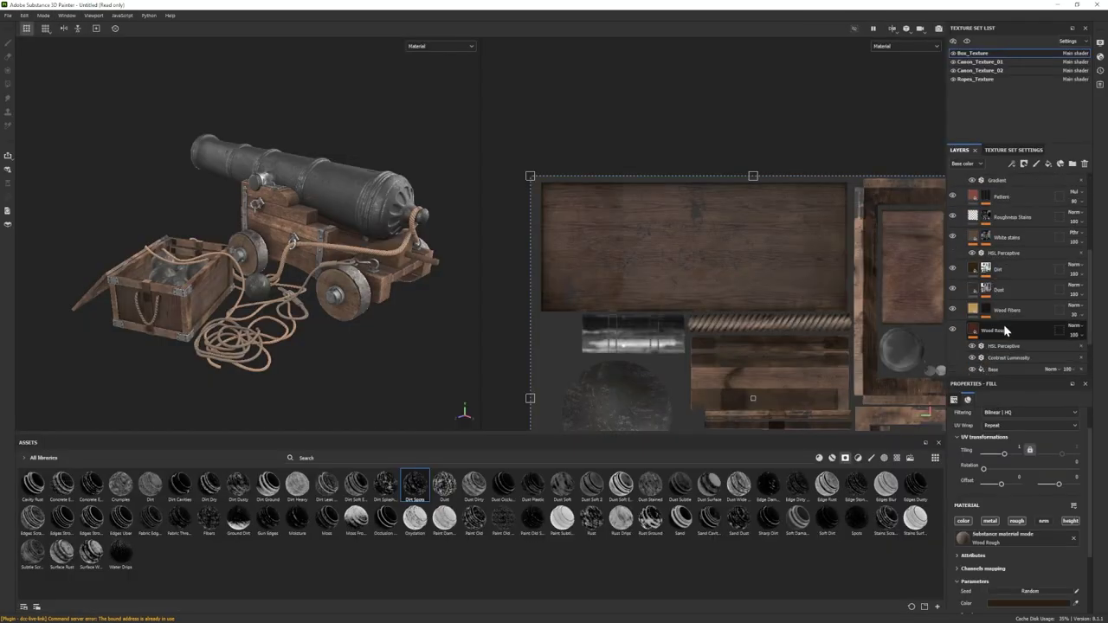
{"action": "left_click", "coordinate": [1006, 329]}
{"action": "left_click", "coordinate": [1029, 604]}
{"action": "left_click_drag", "start_coordinate": [922, 547], "coordinate": [912, 546]}
{"action": "left_click", "coordinate": [43, 15]}
{"action": "left_click", "coordinate": [54, 37]}
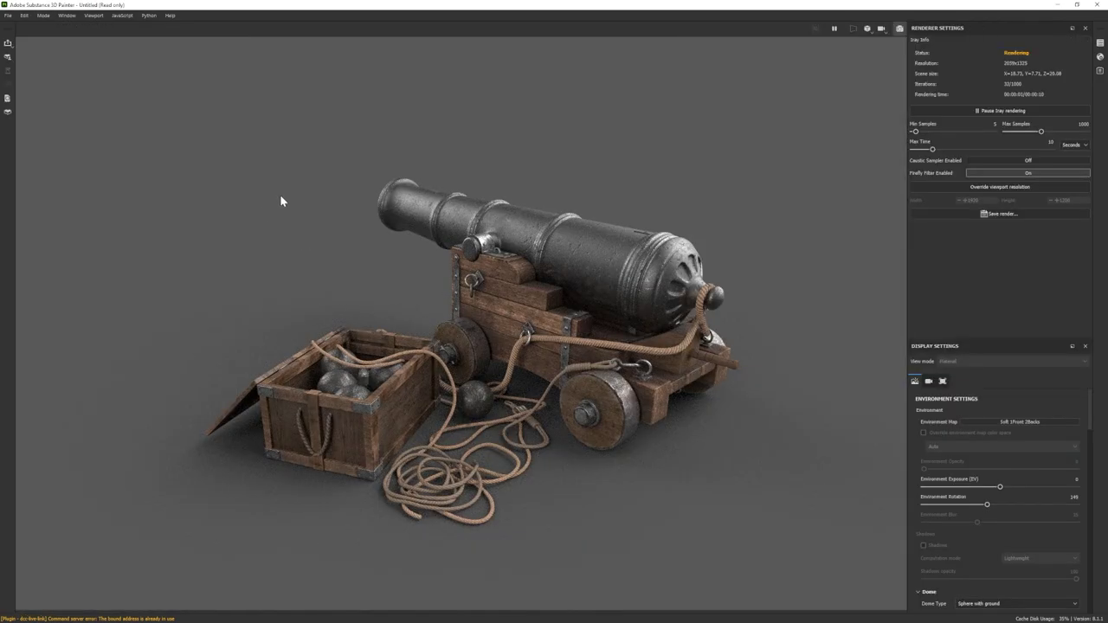
Step: Try several environment maps on the Iray render, starting with Soft 1Front, and rotate the lighting around the cannon
{"action": "left_click", "coordinate": [43, 17]}
{"action": "left_click", "coordinate": [1020, 422]}
{"action": "left_click", "coordinate": [1079, 513]}
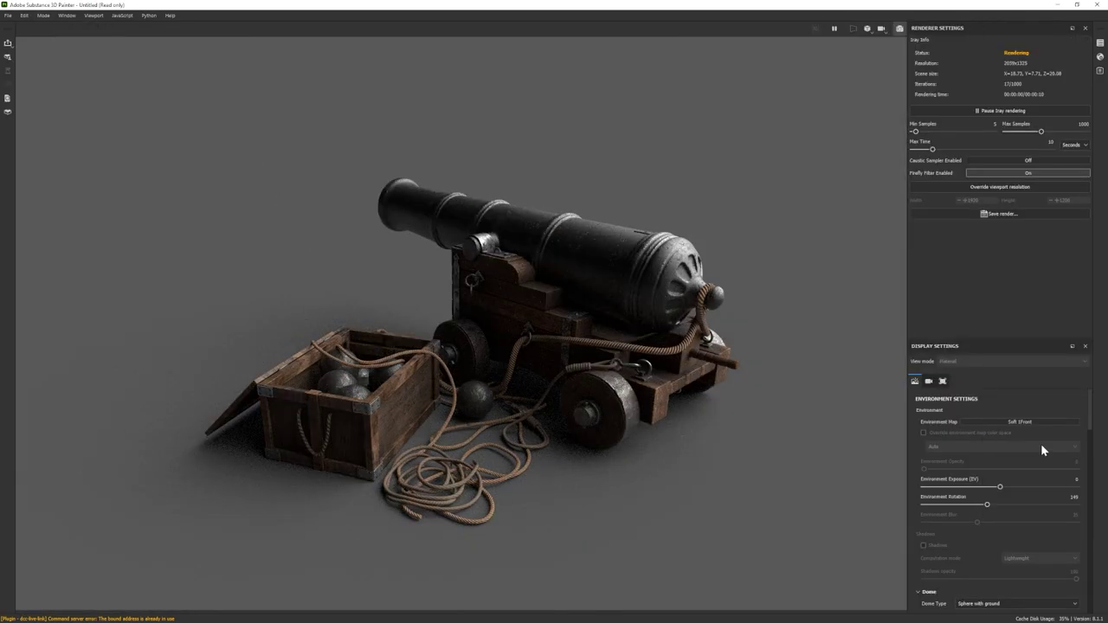
{"action": "left_click", "coordinate": [1034, 423]}
{"action": "scroll", "coordinate": [1057, 506], "scroll_direction": "down", "scroll_amount": 5}
{"action": "scroll", "coordinate": [1058, 507], "scroll_direction": "up", "scroll_amount": 3}
{"action": "left_click", "coordinate": [1042, 504]}
{"action": "right_click_drag", "start_coordinate": [643, 386], "coordinate": [771, 386], "text": "shift"}
{"action": "left_click", "coordinate": [1016, 422]}
{"action": "left_click", "coordinate": [1042, 506]}
{"action": "mouse_move", "coordinate": [670, 321]}
{"action": "right_mouse_down", "text": "shift"}
{"action": "mouse_move", "coordinate": [581, 314]}
{"action": "mouse_move", "coordinate": [671, 310]}
{"action": "right_mouse_up", "text": "shift"}
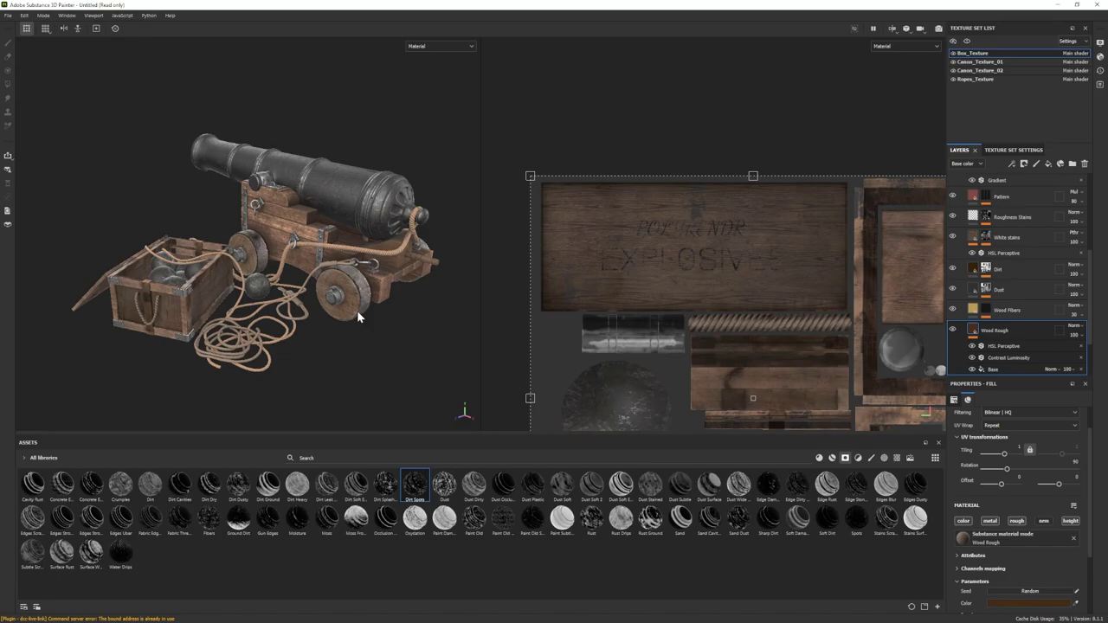
Step: Add a new fill layer near the top of the Box_Texture layer stack
{"action": "scroll", "coordinate": [359, 314], "scroll_direction": "up", "scroll_amount": 3}
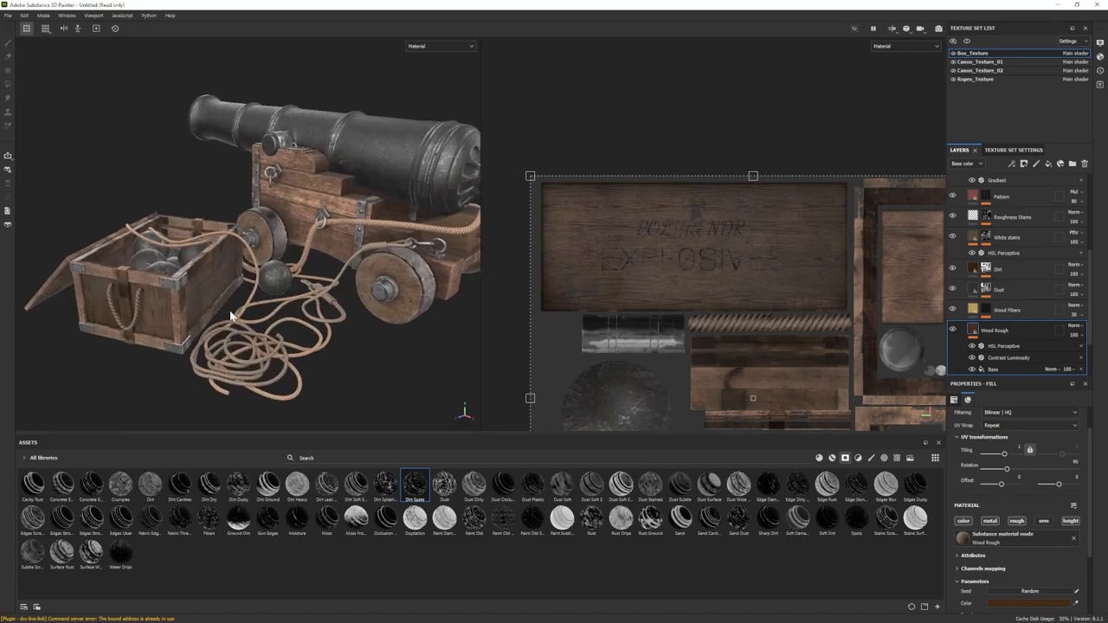
{"action": "scroll", "coordinate": [1017, 218], "scroll_direction": "up", "scroll_amount": 1}
{"action": "left_click", "coordinate": [1047, 165]}
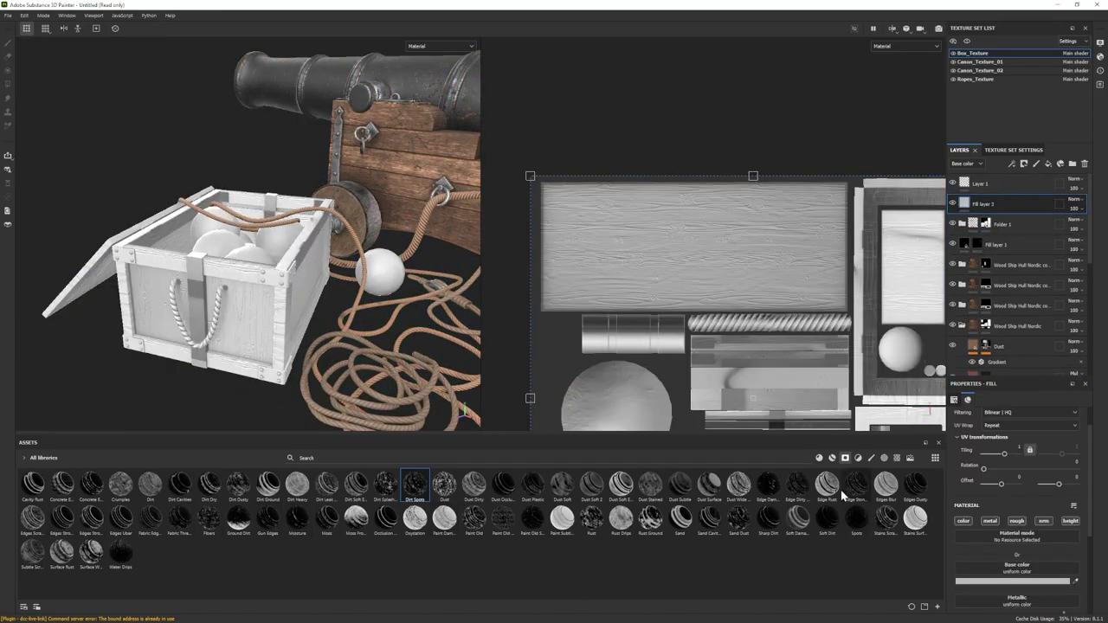
Step: Try several smart masks on the box's new fill layer, including Subtle Scratches and Gun Edges
{"action": "left_click_drag", "start_coordinate": [738, 486], "coordinate": [1001, 208]}
{"action": "key", "text": "ctrl+z"}
{"action": "left_click_drag", "start_coordinate": [32, 552], "coordinate": [996, 207]}
{"action": "key", "text": "ctrl+z"}
{"action": "left_click_drag", "start_coordinate": [855, 486], "coordinate": [994, 206]}
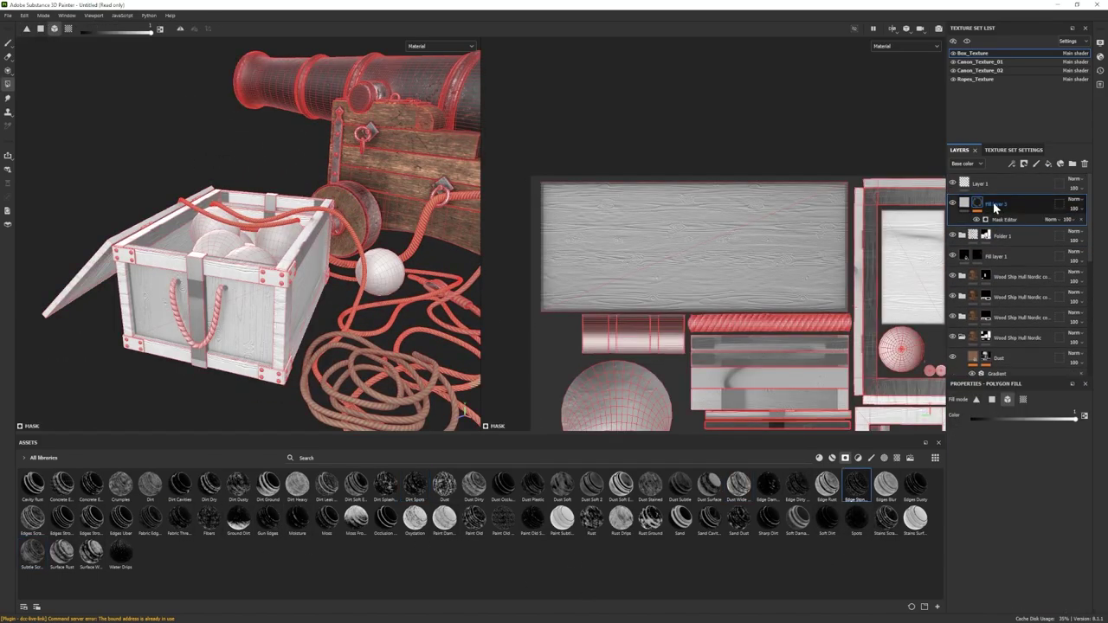
{"action": "key", "text": "ctrl+z"}
{"action": "left_click_drag", "start_coordinate": [267, 520], "coordinate": [996, 204]}
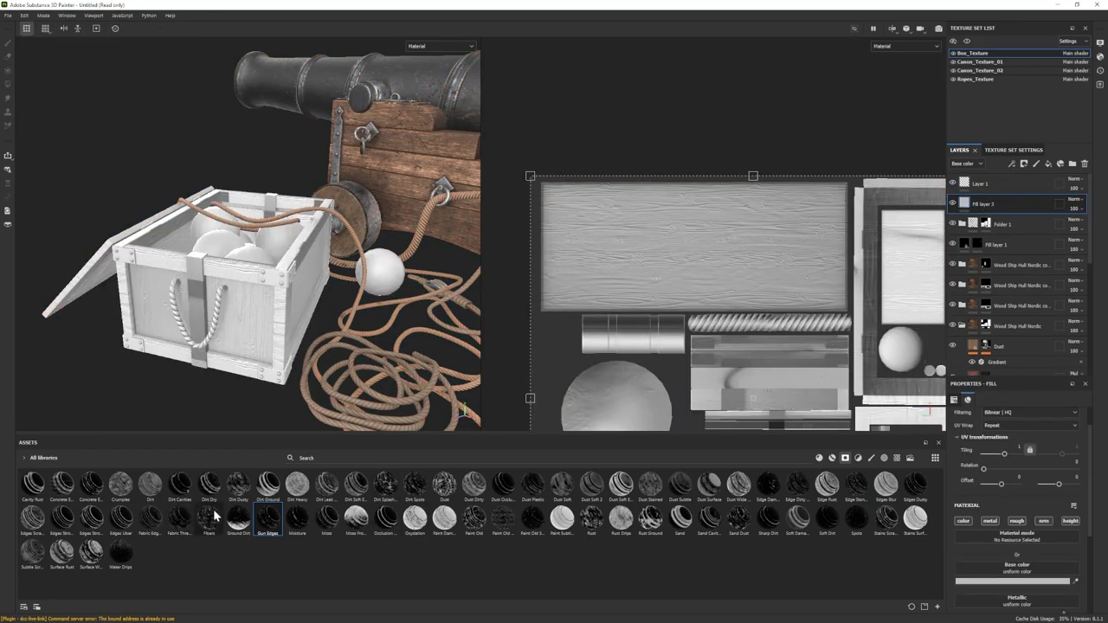
Step: Set the Dirt Dusty-masked fill layer's base colour to black (000000) and compare the box with and without it
{"action": "left_click_drag", "start_coordinate": [824, 596], "coordinate": [816, 593]}
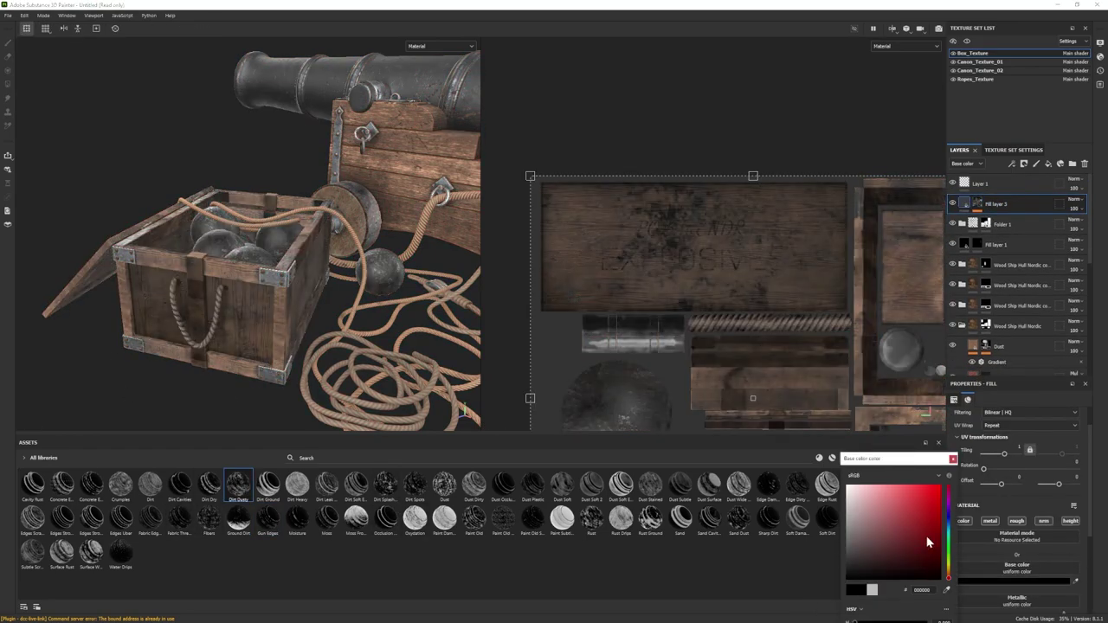
{"action": "left_click", "coordinate": [953, 203]}
{"action": "left_click", "coordinate": [954, 204]}
{"action": "left_click_drag", "start_coordinate": [303, 319], "coordinate": [256, 330], "text": "alt"}
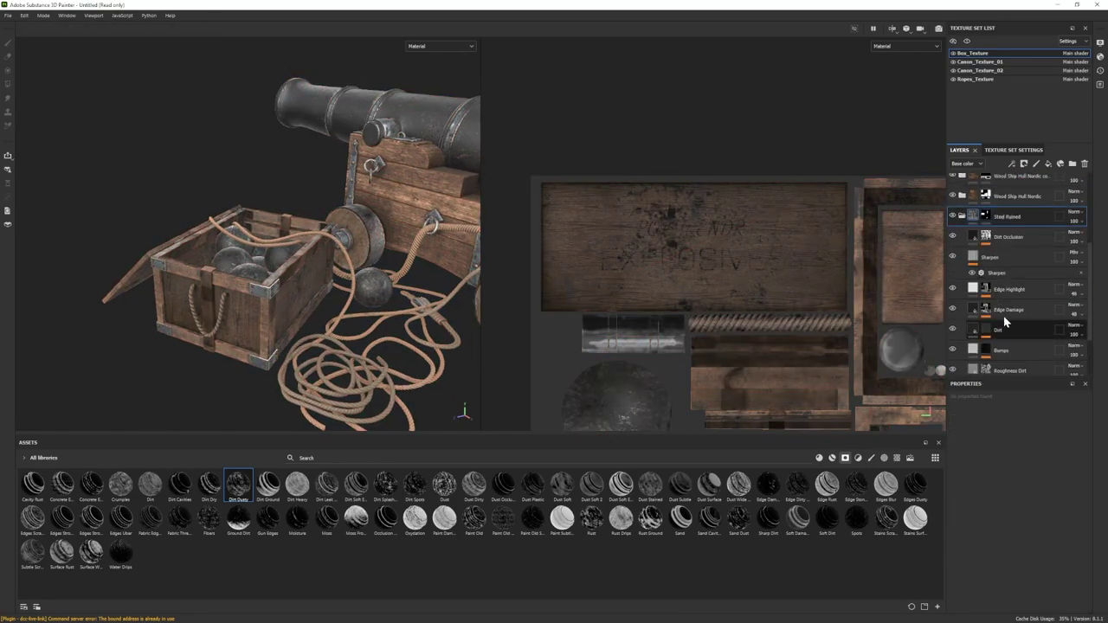
Step: Darken the base colour of the Edges layer in the box's Iron Old folder
{"action": "left_click", "coordinate": [1017, 590]}
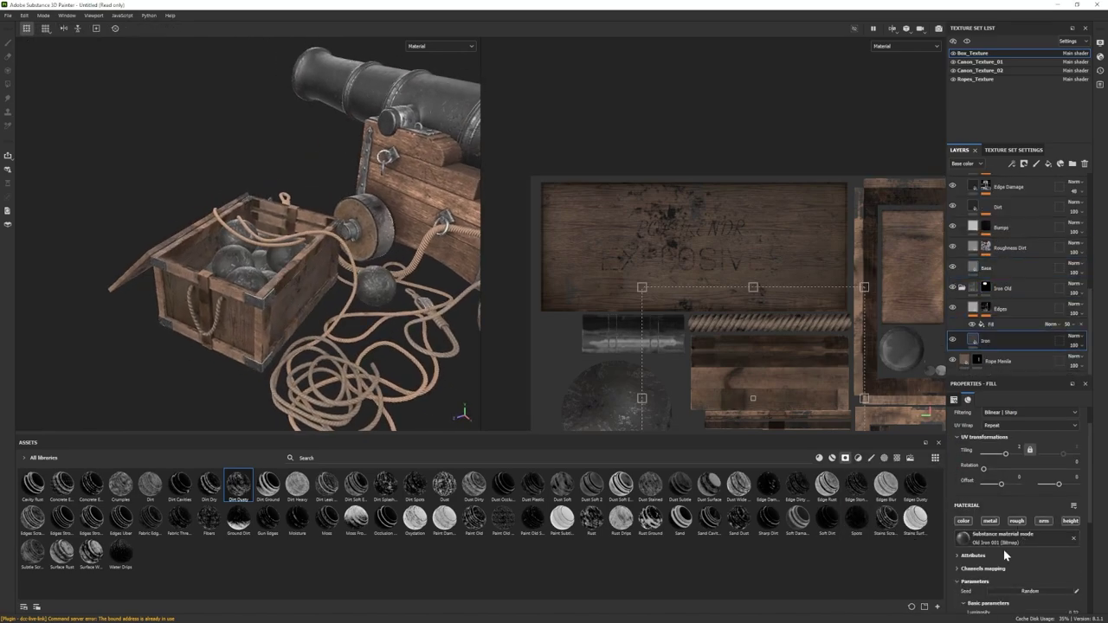
{"action": "left_click_drag", "start_coordinate": [1004, 517], "coordinate": [1024, 543]}
{"action": "scroll", "coordinate": [1025, 568], "scroll_direction": "down", "scroll_amount": 3}
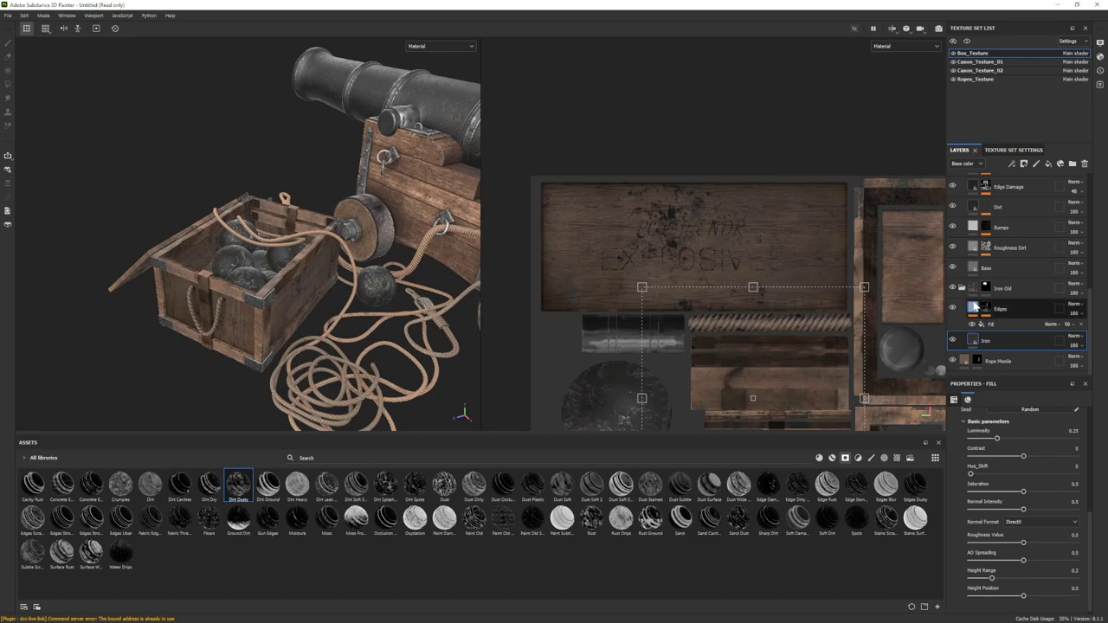
{"action": "left_click", "coordinate": [975, 308]}
{"action": "left_click", "coordinate": [1005, 485]}
{"action": "left_click_drag", "start_coordinate": [863, 551], "coordinate": [847, 598]}
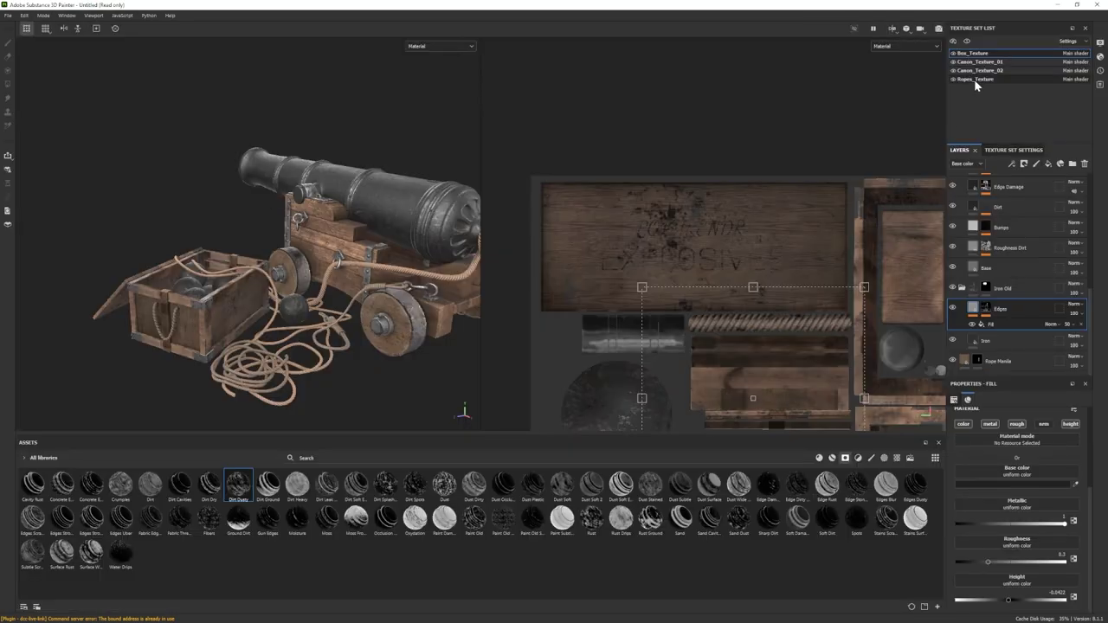
Step: In Ropes_Texture, darken the colours of the Rope Manila and Rope Manila copy 1 layers, comparing the copy's visibility
{"action": "left_click", "coordinate": [974, 79]}
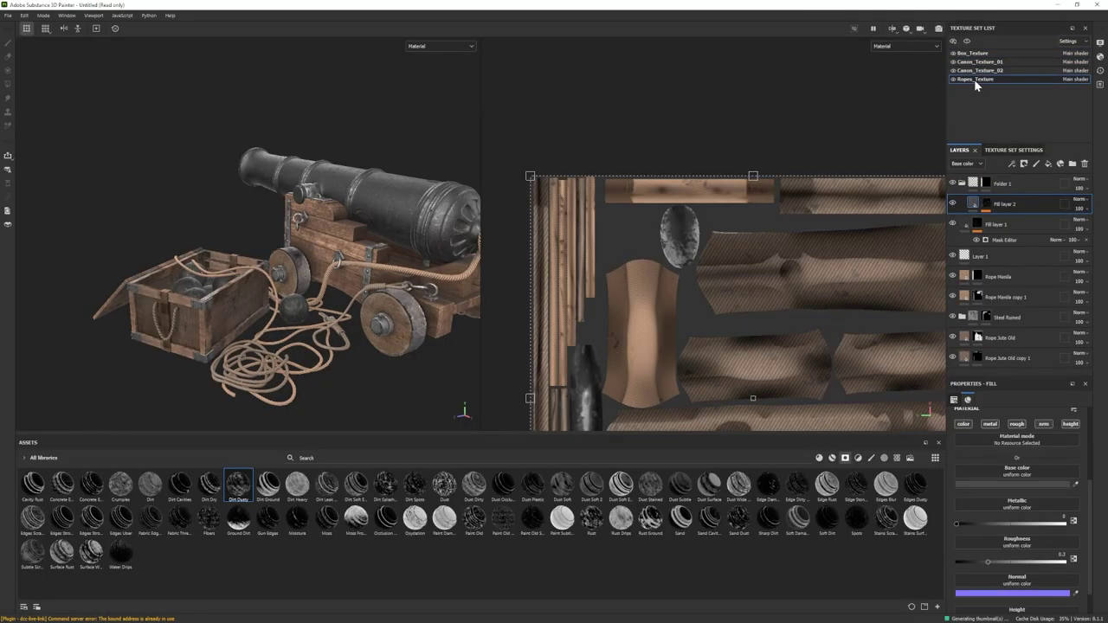
{"action": "left_click", "coordinate": [998, 276]}
{"action": "left_click", "coordinate": [1028, 527]}
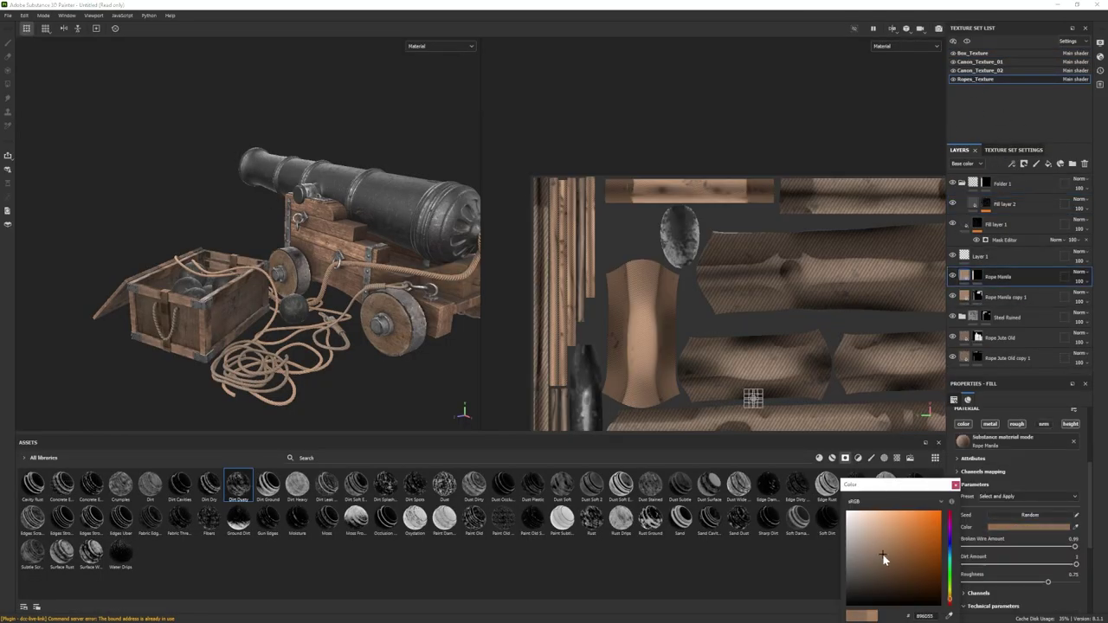
{"action": "left_click", "coordinate": [953, 297]}
{"action": "left_click", "coordinate": [953, 297]}
{"action": "left_click", "coordinate": [1000, 296]}
{"action": "left_click", "coordinate": [1025, 526]}
{"action": "left_click_drag", "start_coordinate": [884, 538], "coordinate": [910, 588]}
{"action": "left_click", "coordinate": [954, 297]}
{"action": "left_click", "coordinate": [954, 297]}
Step: Darken the Rope Jute Old colour and set the colour of Rope Jute Old copy 1 to 2F241A
{"action": "left_click", "coordinate": [1000, 338]}
{"action": "left_click", "coordinate": [1025, 527]}
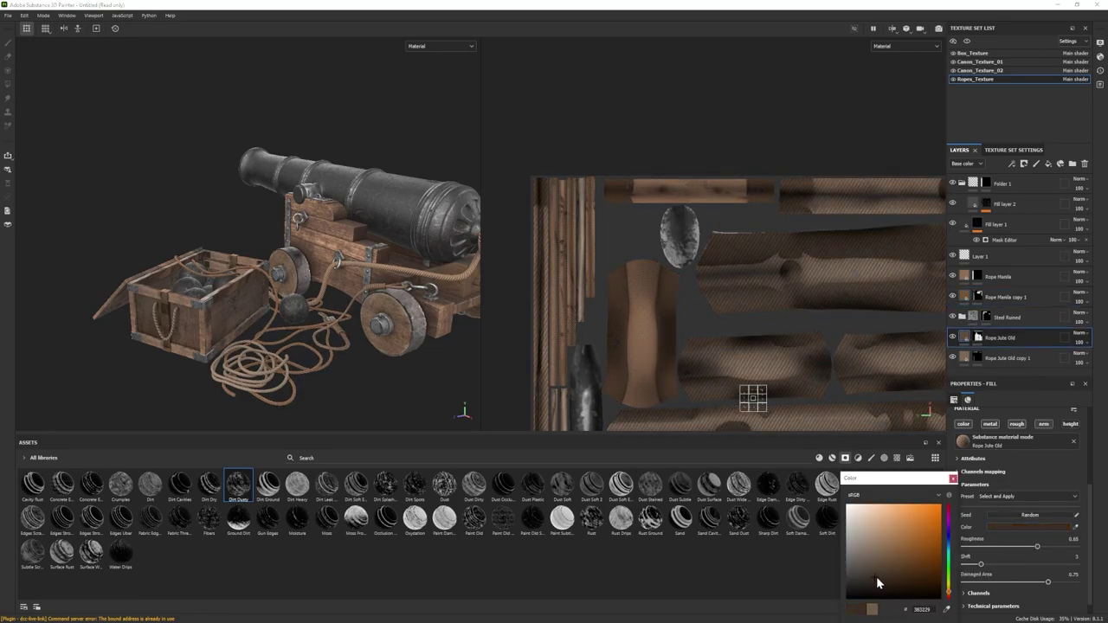
{"action": "left_click", "coordinate": [955, 478]}
{"action": "left_click", "coordinate": [968, 357]}
{"action": "left_click", "coordinate": [1025, 527]}
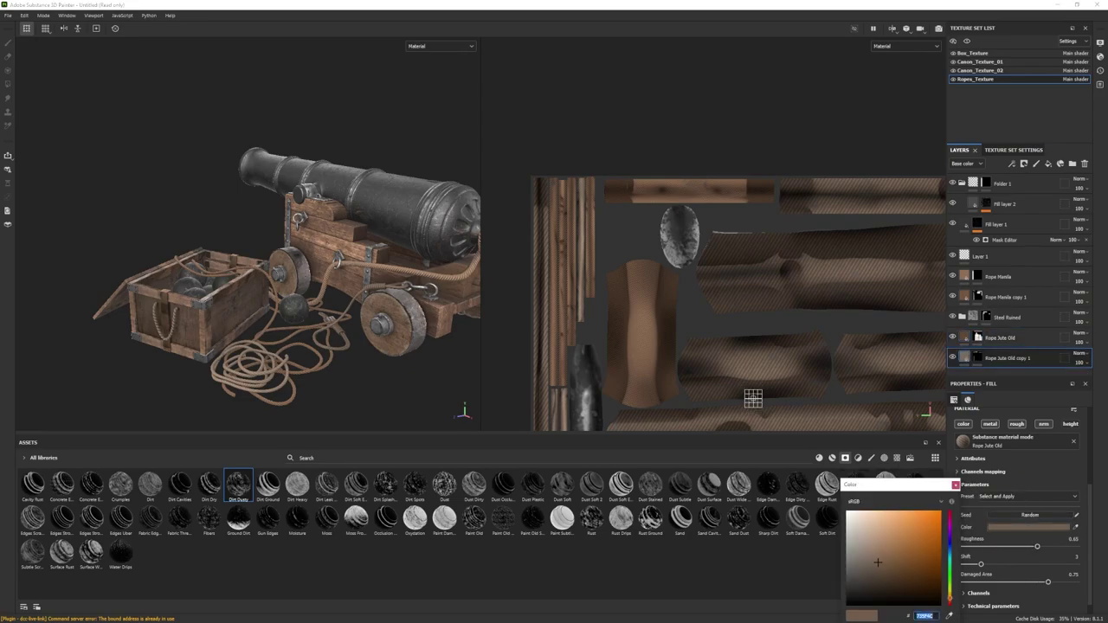
{"action": "type", "text": "2F241A"}
{"action": "left_click", "coordinate": [247, 278]}
{"action": "left_click", "coordinate": [955, 485]}
Step: Add a fill layer above Folder 1 in Ropes_Texture and try several smart masks on it, including Gun Edges
{"action": "left_click", "coordinate": [962, 183]}
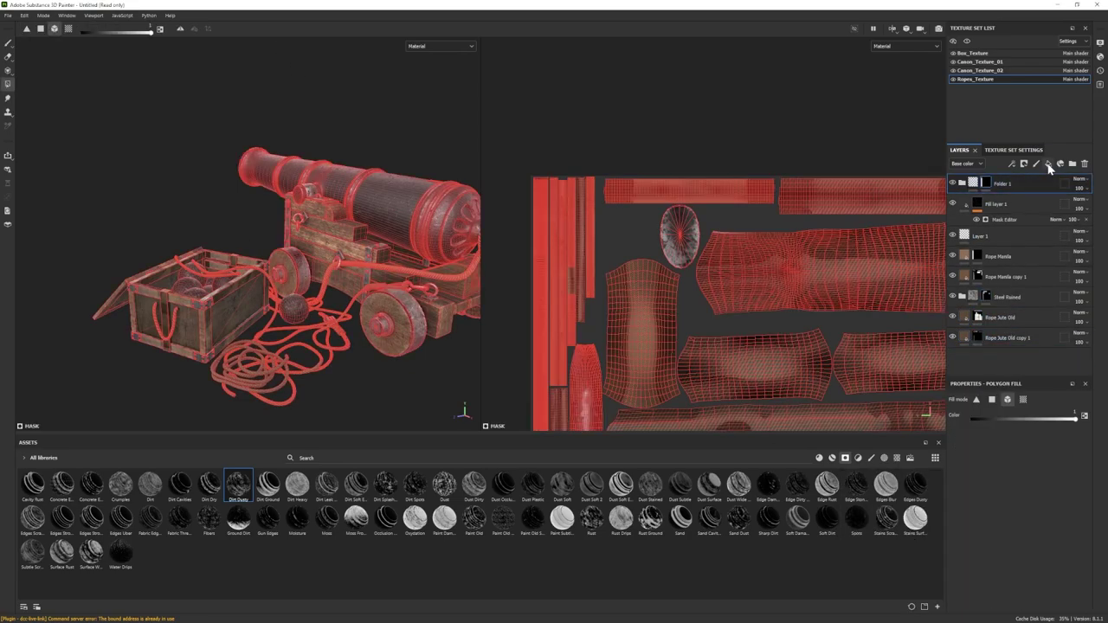
{"action": "left_click", "coordinate": [1049, 164]}
{"action": "left_click_drag", "start_coordinate": [268, 520], "coordinate": [1030, 184]}
{"action": "key", "text": "ctrl+z"}
{"action": "left_click_drag", "start_coordinate": [121, 520], "coordinate": [984, 184]}
{"action": "key", "text": "ctrl+z"}
{"action": "left_click_drag", "start_coordinate": [63, 519], "coordinate": [988, 181]}
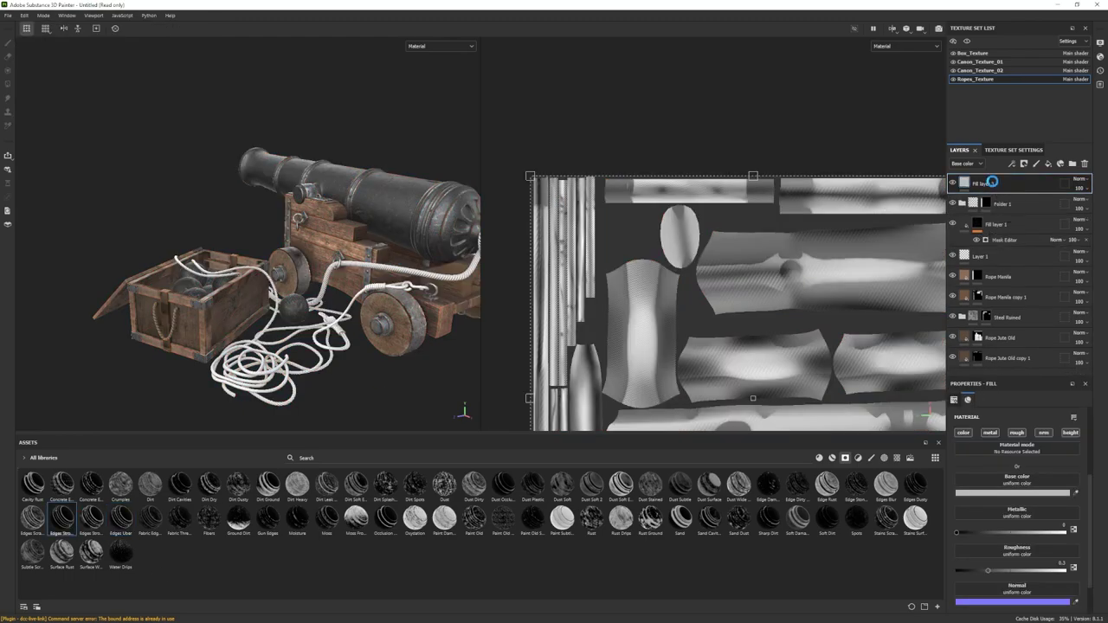
{"action": "key", "text": "ctrl+z"}
{"action": "mouse_move", "coordinate": [739, 517]}
Step: Try the Oxydation smart mask on the rope fill layer with an inverted, rebalanced generator, then remove the generator
{"action": "left_click_drag", "start_coordinate": [415, 519], "coordinate": [989, 184]}
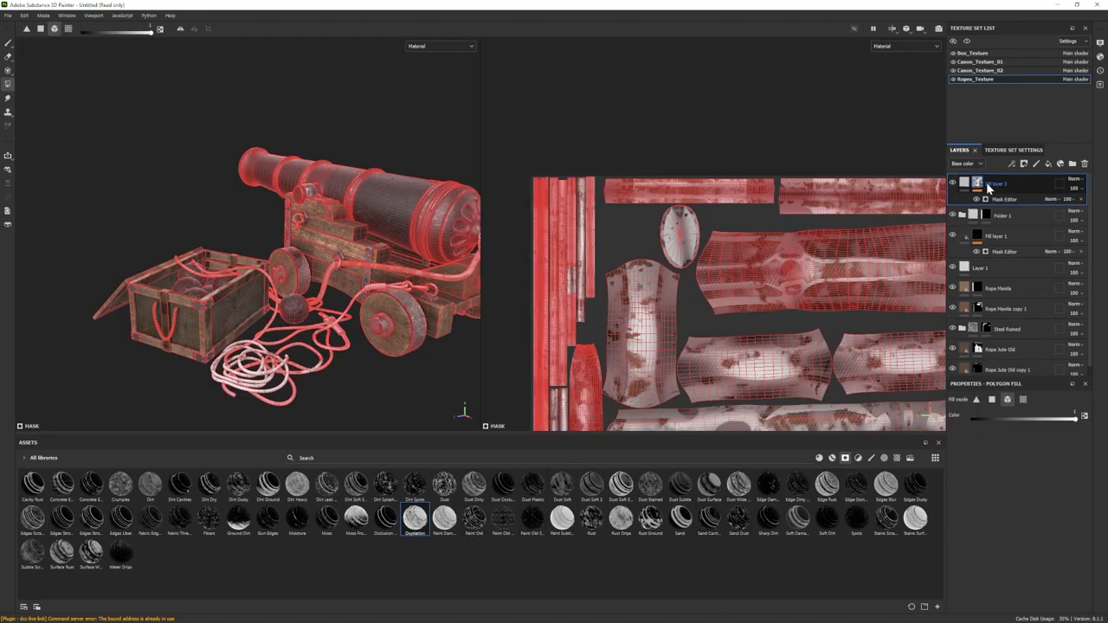
{"action": "left_click", "coordinate": [1003, 200]}
{"action": "left_click", "coordinate": [1032, 459]}
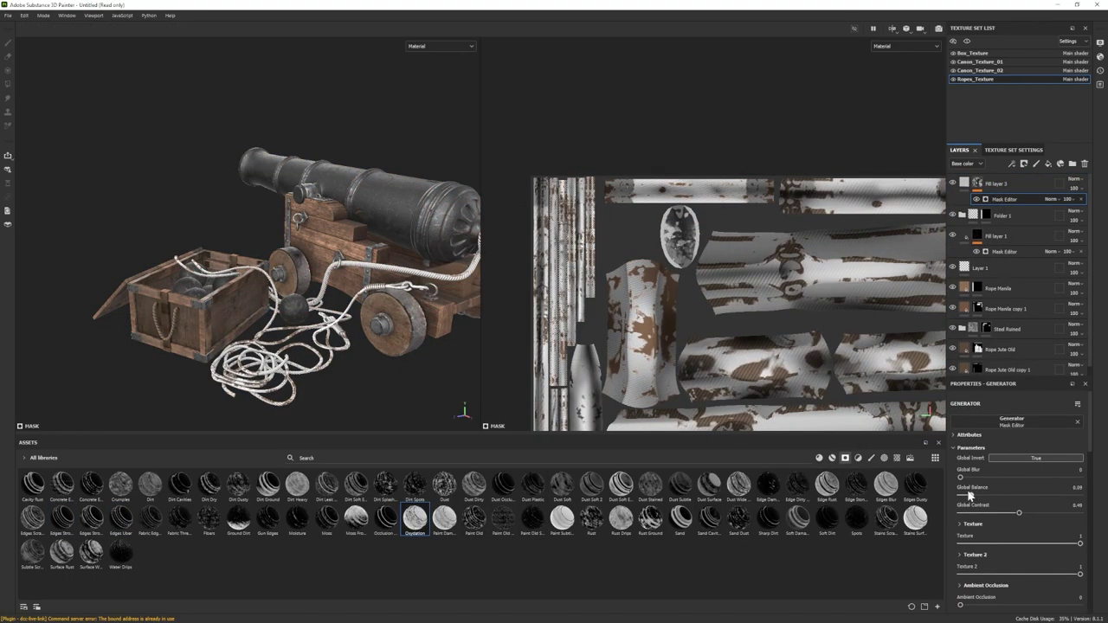
{"action": "left_click_drag", "start_coordinate": [1020, 497], "coordinate": [1107, 494]}
{"action": "left_click", "coordinate": [1081, 199]}
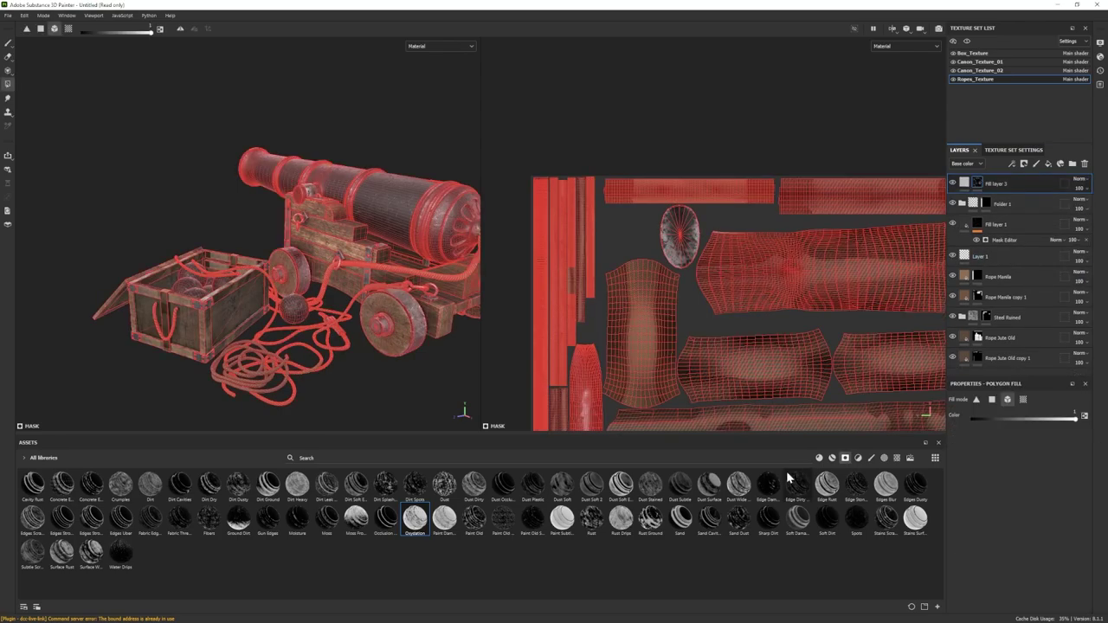
Step: Try an edge damage smart mask on the rope fill layer with lower Global Balance, then remove its generator
{"action": "left_click_drag", "start_coordinate": [768, 485], "coordinate": [996, 184]}
{"action": "left_click", "coordinate": [1003, 200]}
{"action": "left_click_drag", "start_coordinate": [996, 497], "coordinate": [969, 496]}
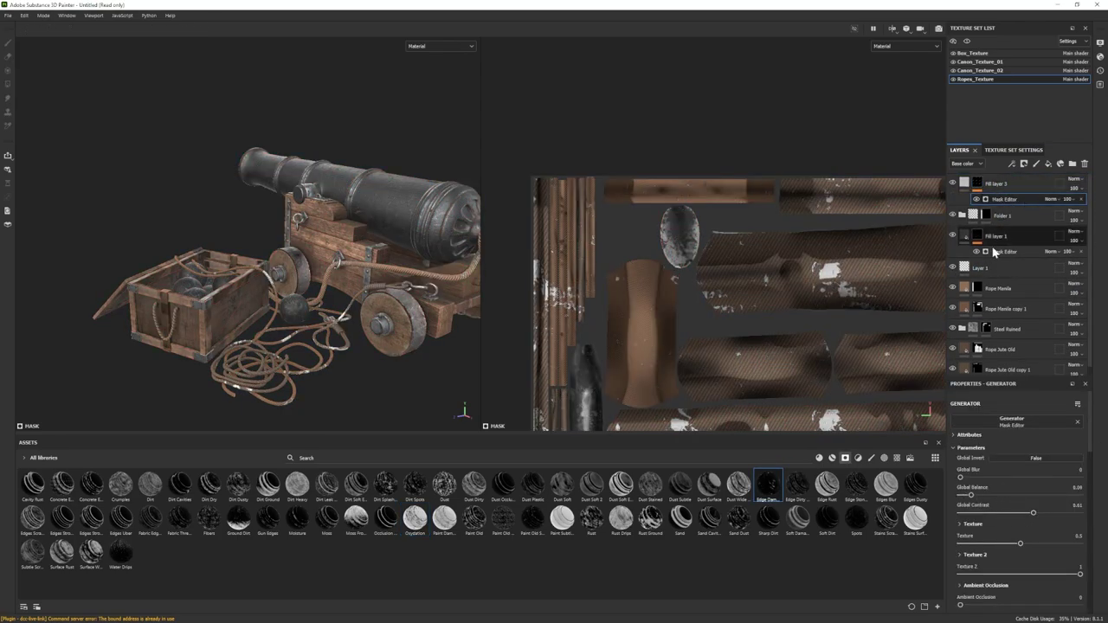
{"action": "left_click", "coordinate": [1030, 459]}
{"action": "left_click", "coordinate": [1081, 200]}
Step: Apply the Sand Dust smart mask to the rope fill layer, make its base colour nearly black and compare its visibility
{"action": "left_click_drag", "start_coordinate": [738, 519], "coordinate": [1004, 181]}
{"action": "left_click", "coordinate": [965, 183]}
{"action": "left_click", "coordinate": [1009, 493]}
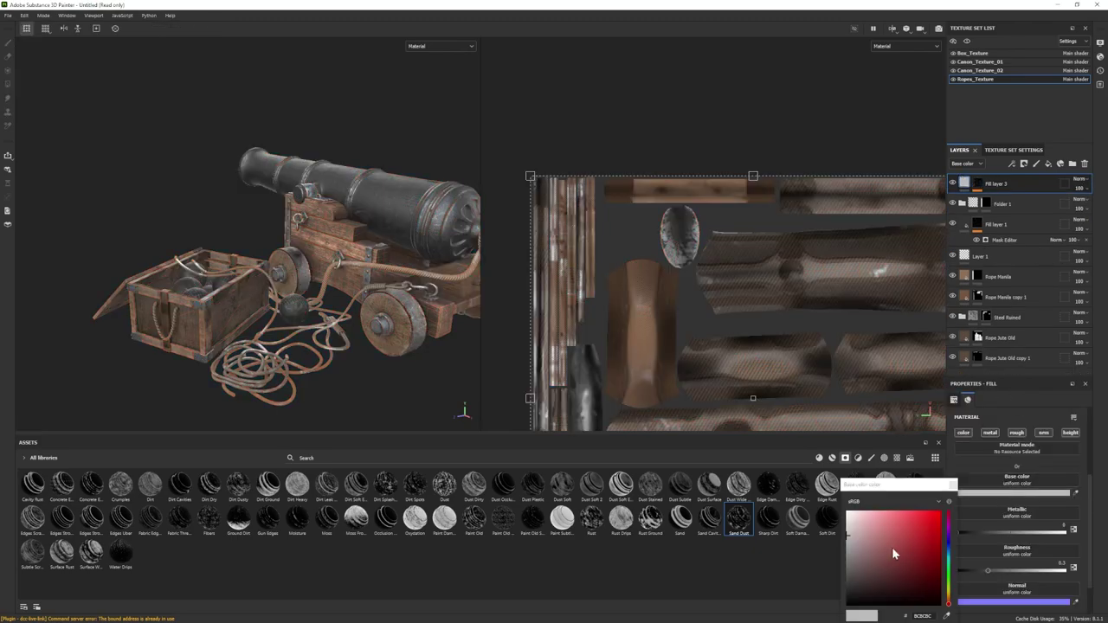
{"action": "left_click_drag", "start_coordinate": [893, 549], "coordinate": [841, 595]}
{"action": "left_click", "coordinate": [952, 483]}
{"action": "left_click", "coordinate": [952, 184]}
{"action": "left_click", "coordinate": [953, 185]}
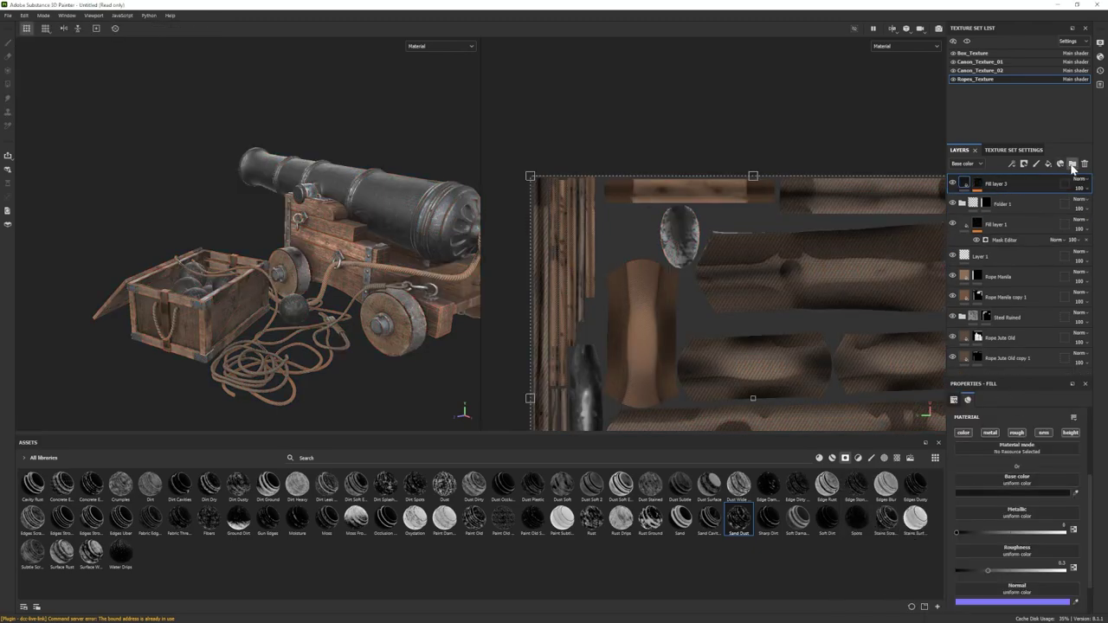
Step: Put the Sand Dust fill layer into a new folder in Ropes_Texture and give the folder a black mask
{"action": "left_click", "coordinate": [1073, 165]}
{"action": "left_click_drag", "start_coordinate": [999, 204], "coordinate": [1000, 184]}
{"action": "right_click", "coordinate": [1000, 183]}
{"action": "left_click", "coordinate": [1017, 198]}
{"action": "key", "text": "1"}
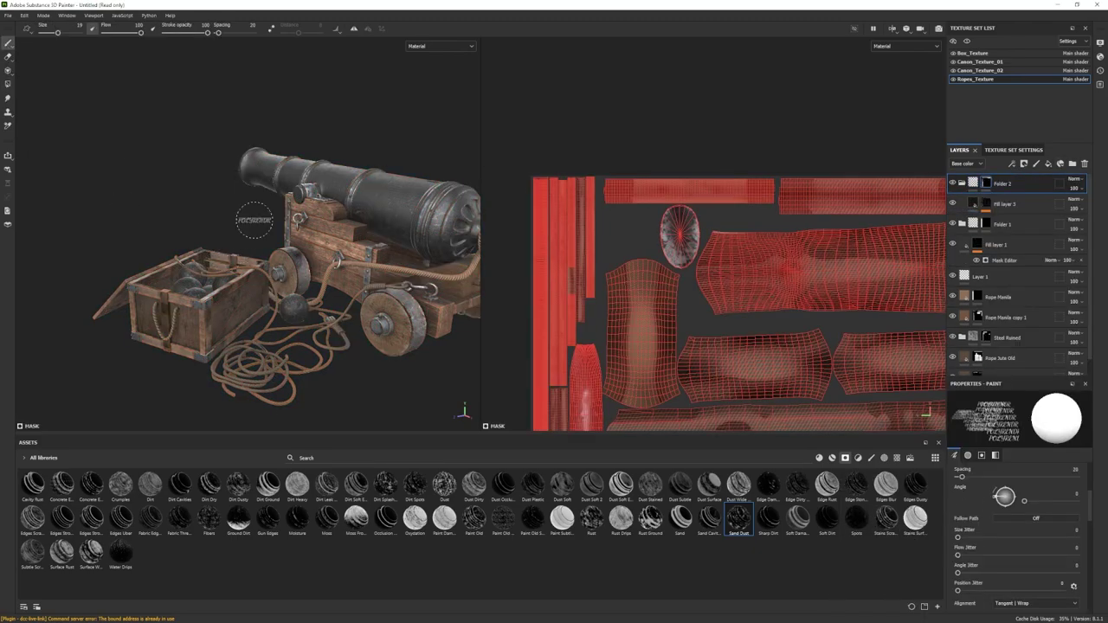
{"action": "left_click", "coordinate": [973, 182]}
{"action": "left_click", "coordinate": [973, 204]}
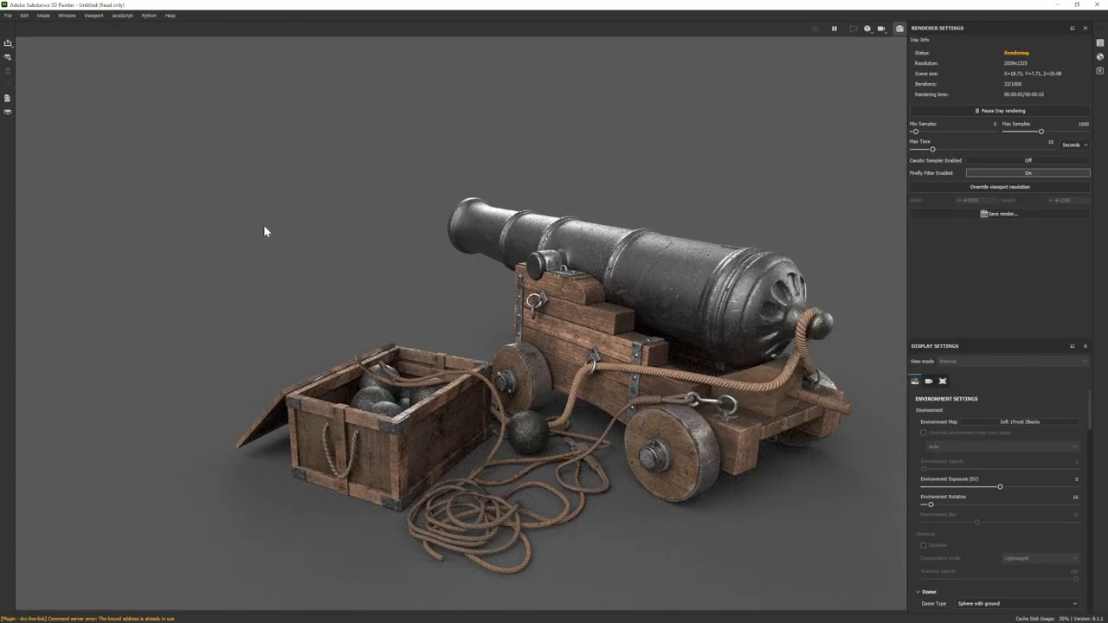
Step: Return from the Iray render to painting mode and rotate the Rope Manila layer's texture to 75.7
{"action": "left_click", "coordinate": [42, 16]}
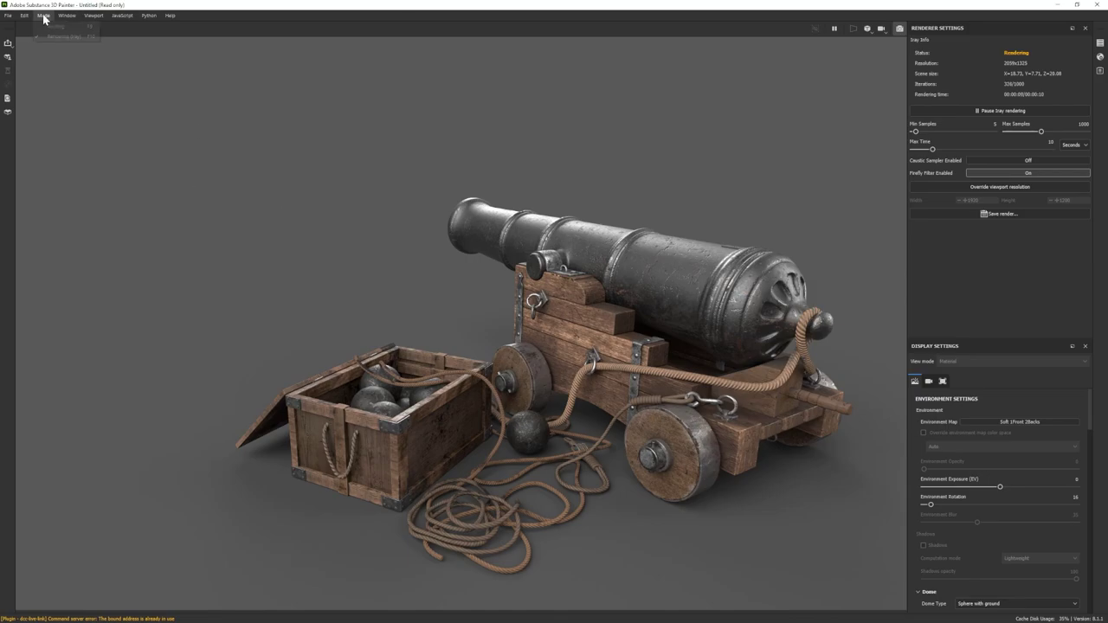
{"action": "left_click", "coordinate": [52, 25]}
{"action": "left_click", "coordinate": [996, 299]}
{"action": "scroll", "coordinate": [1007, 561], "scroll_direction": "up", "scroll_amount": 3}
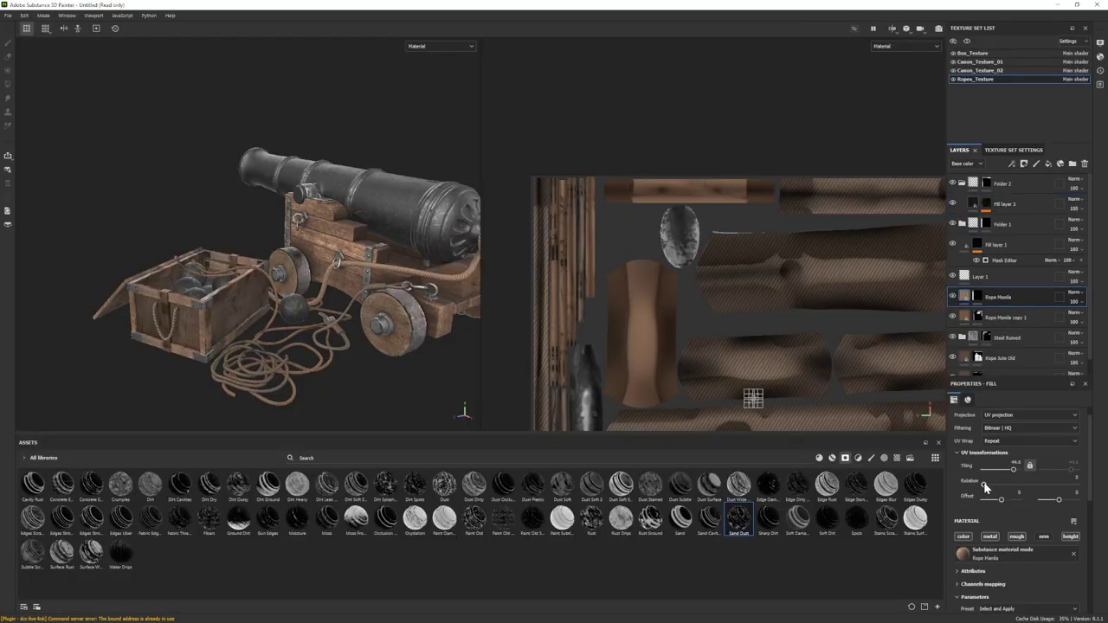
{"action": "middle_click_drag", "start_coordinate": [367, 295], "coordinate": [298, 297], "text": "alt"}
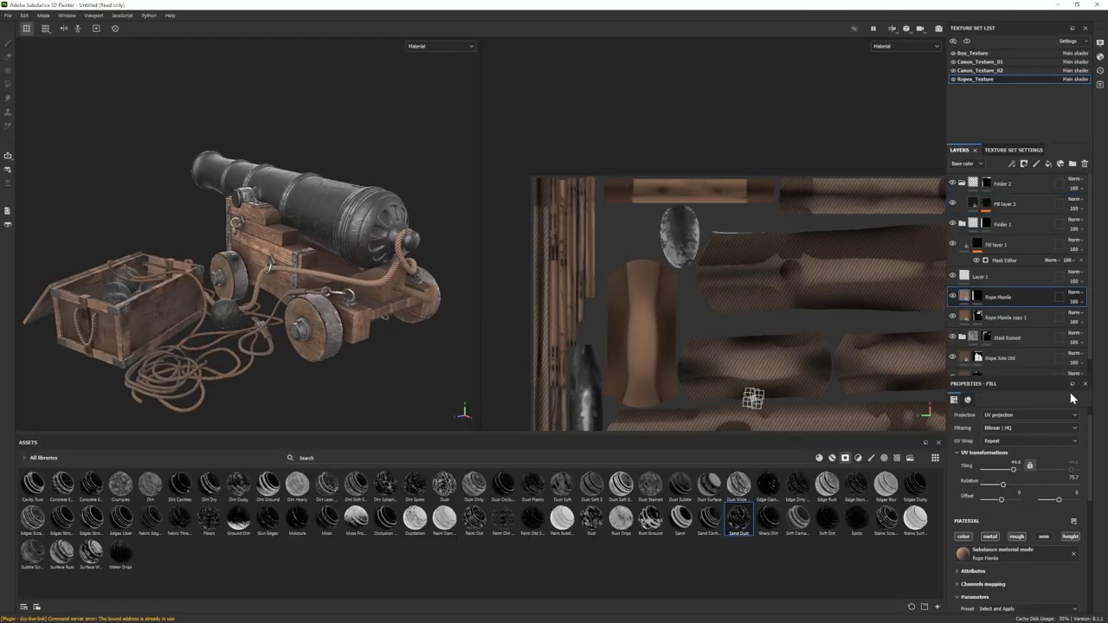
{"action": "left_click_drag", "start_coordinate": [1016, 470], "coordinate": [1017, 471]}
Step: Make the Rope Manila colour slightly darker and less saturated, then preview the scene in Iray and return to painting
{"action": "scroll", "coordinate": [996, 485], "scroll_direction": "down", "scroll_amount": 3}
{"action": "left_click", "coordinate": [1004, 537]}
{"action": "left_click_drag", "start_coordinate": [897, 556], "coordinate": [887, 560]}
{"action": "left_click", "coordinate": [956, 492]}
{"action": "left_click", "coordinate": [43, 16]}
{"action": "left_click", "coordinate": [62, 42]}
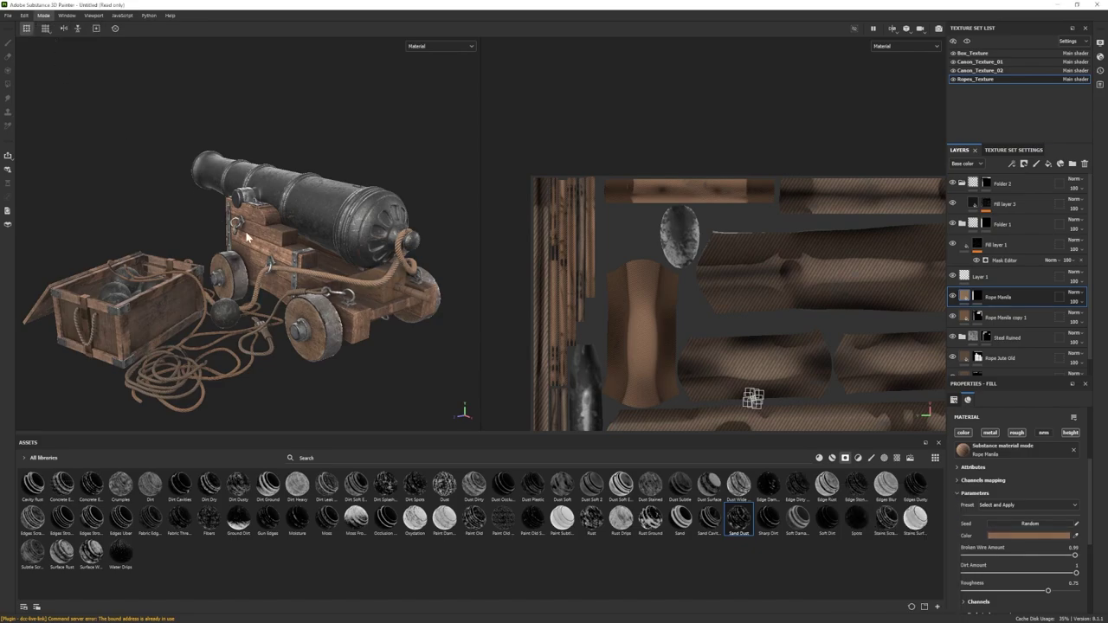
{"action": "left_click", "coordinate": [43, 15]}
{"action": "left_click", "coordinate": [59, 28]}
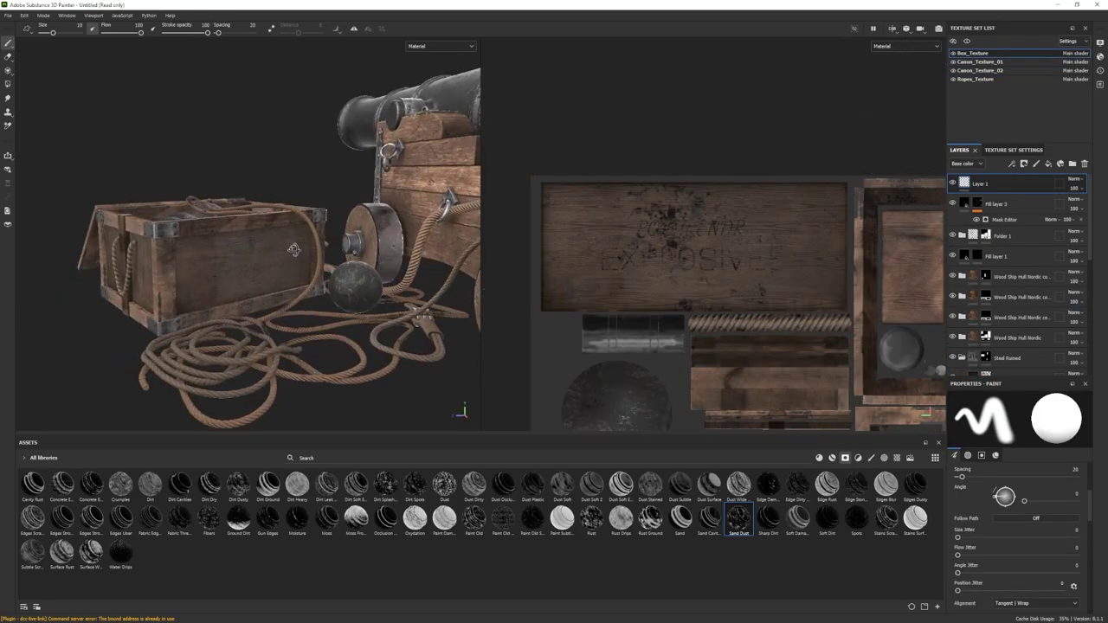
Step: Switch the visibility of Iron Old and Fill layer 1 in Box_Texture to check which layer holds the box lettering
{"action": "left_click_drag", "start_coordinate": [292, 248], "coordinate": [227, 227], "text": "alt"}
{"action": "scroll", "coordinate": [686, 281], "scroll_direction": "up", "scroll_amount": 3}
{"action": "scroll", "coordinate": [964, 284], "scroll_direction": "down", "scroll_amount": 2}
{"action": "left_click", "coordinate": [954, 301]}
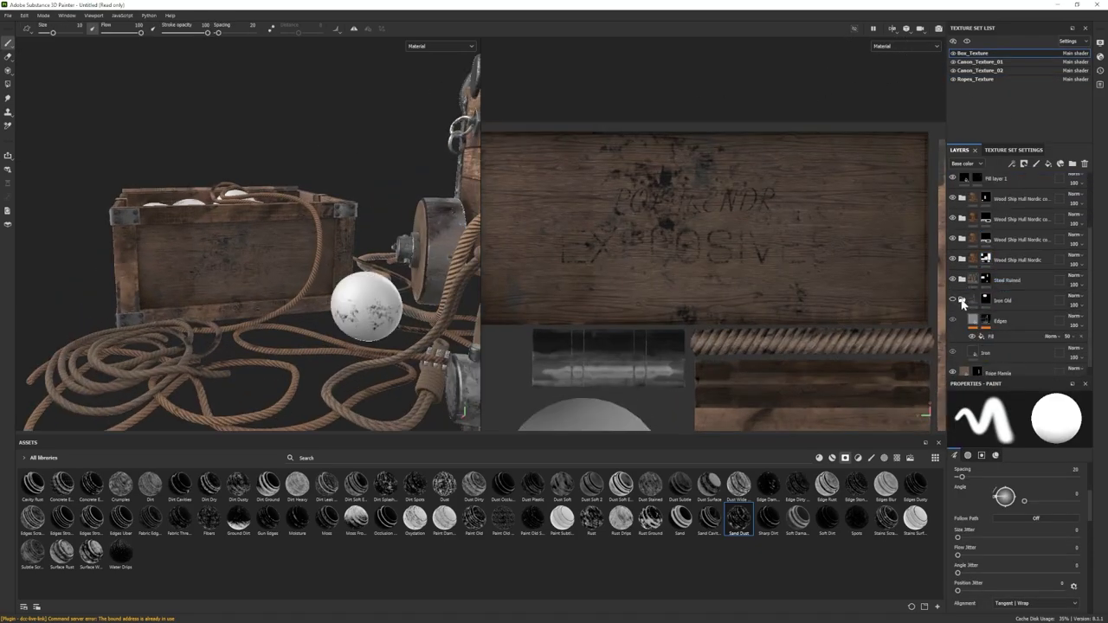
{"action": "left_click", "coordinate": [953, 300]}
{"action": "scroll", "coordinate": [961, 290], "scroll_direction": "up", "scroll_amount": 2}
{"action": "left_click", "coordinate": [953, 256]}
{"action": "left_click", "coordinate": [953, 255]}
{"action": "left_click", "coordinate": [953, 256]}
Step: Erase the POLYRENDR and EXPLOSIVE lettering from Fill layer 1's mask using the Basic Hard brush
{"action": "left_click", "coordinate": [997, 256]}
{"action": "left_click", "coordinate": [1037, 164]}
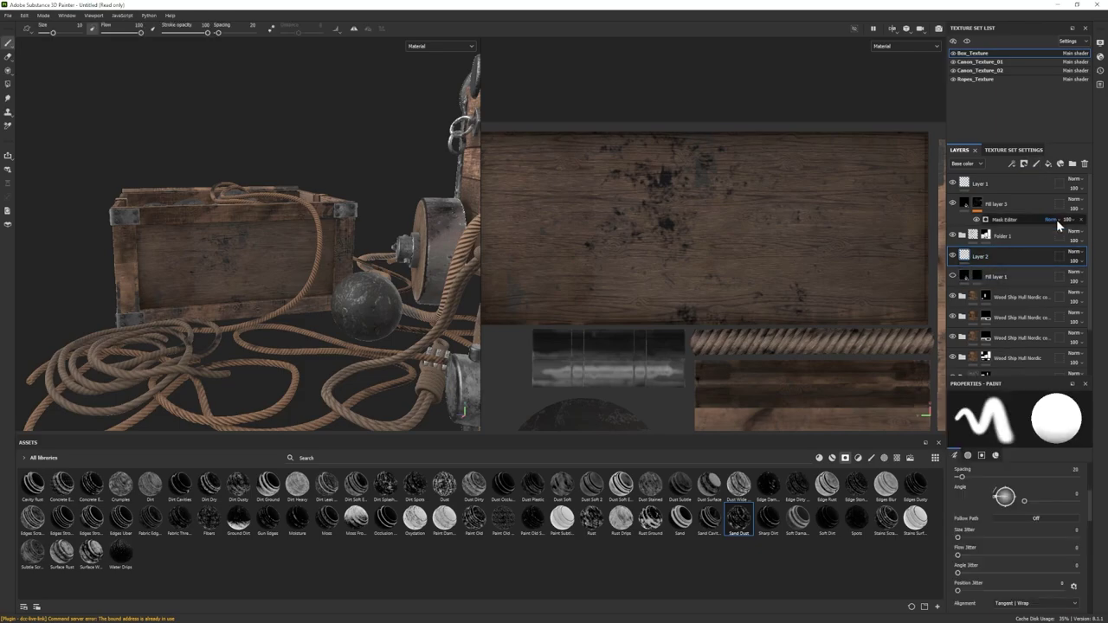
{"action": "key", "text": "ctrl+z"}
{"action": "left_click", "coordinate": [954, 256]}
{"action": "left_click", "coordinate": [978, 257]}
{"action": "key", "text": "2"}
{"action": "left_click_drag", "start_coordinate": [762, 234], "coordinate": [636, 191]}
{"action": "left_click", "coordinate": [871, 458]}
{"action": "left_click", "coordinate": [328, 486]}
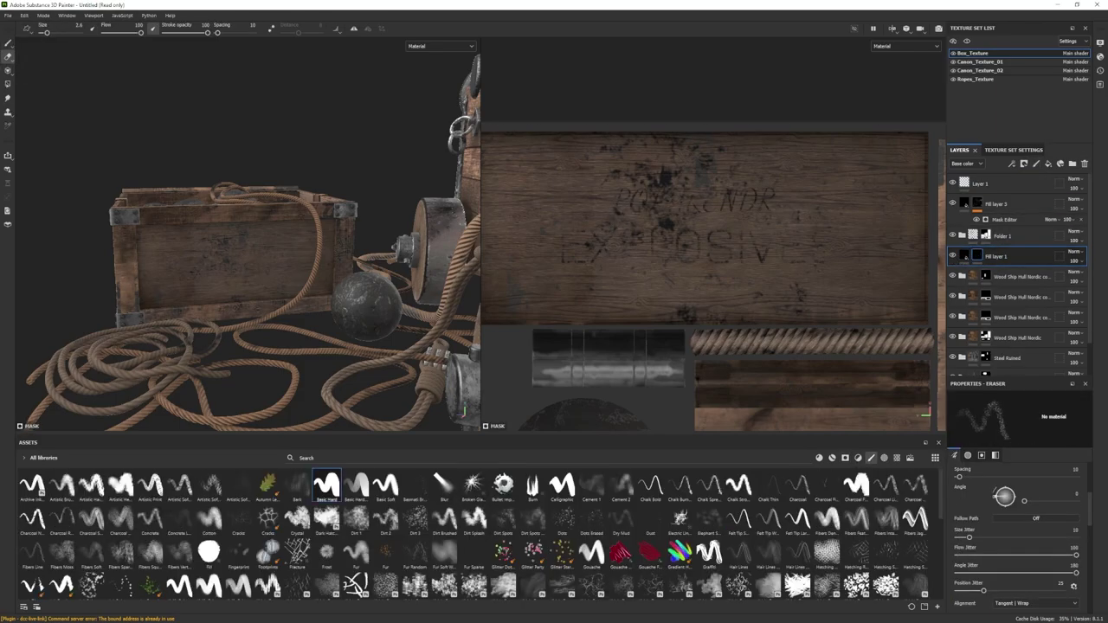
{"action": "left_click_drag", "start_coordinate": [589, 247], "coordinate": [787, 240]}
Step: Load the Font Dancing Script alpha with the text POLYRENDR and enlarge the brush to about 24, facing the box's side
{"action": "left_click", "coordinate": [884, 458]}
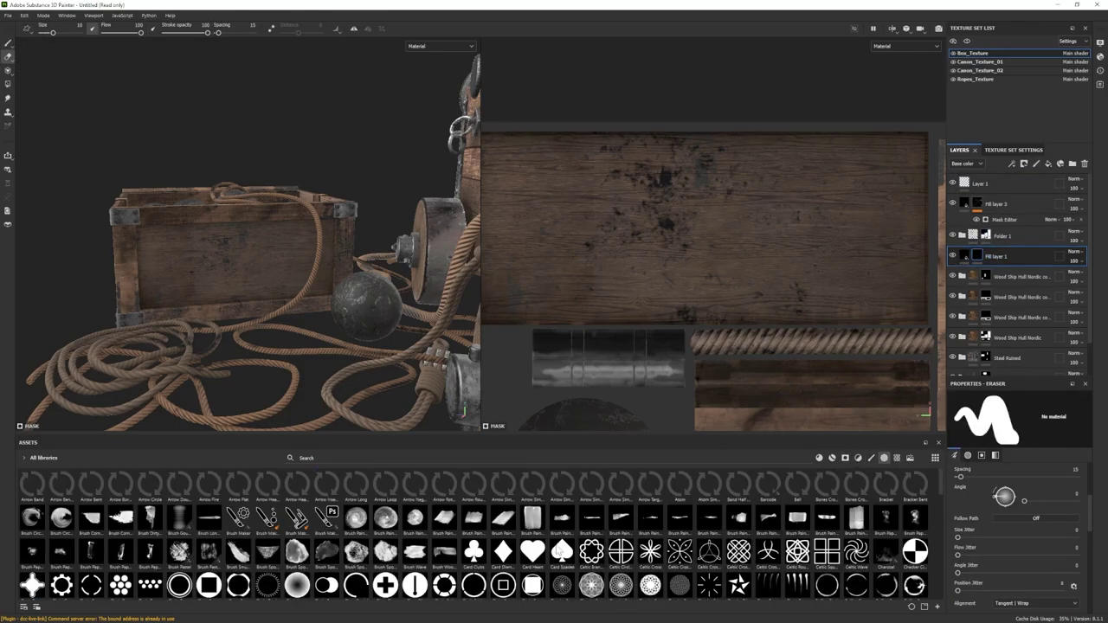
{"action": "scroll", "coordinate": [277, 533], "scroll_direction": "down", "scroll_amount": 10}
{"action": "scroll", "coordinate": [277, 532], "scroll_direction": "up", "scroll_amount": 2}
{"action": "scroll", "coordinate": [208, 523], "scroll_direction": "down", "scroll_amount": 1}
{"action": "left_click", "coordinate": [120, 498]}
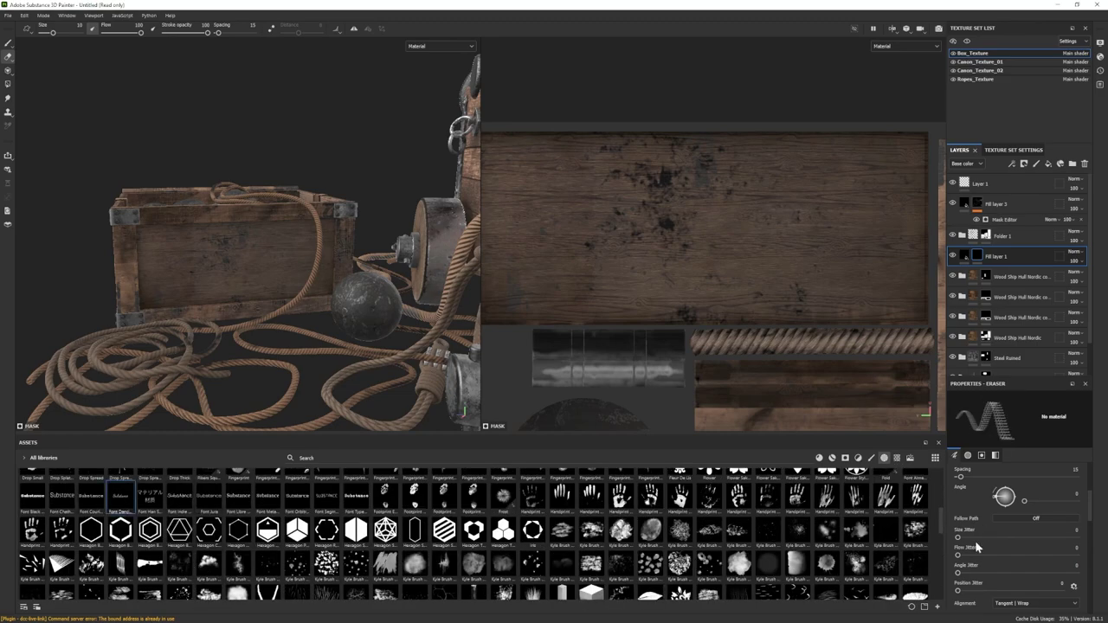
{"action": "scroll", "coordinate": [996, 544], "scroll_direction": "down", "scroll_amount": 4}
{"action": "left_click_drag", "start_coordinate": [1011, 532], "coordinate": [967, 535]}
{"action": "key", "text": "BackSpace"}
{"action": "type", "text": "POLYRENDR"}
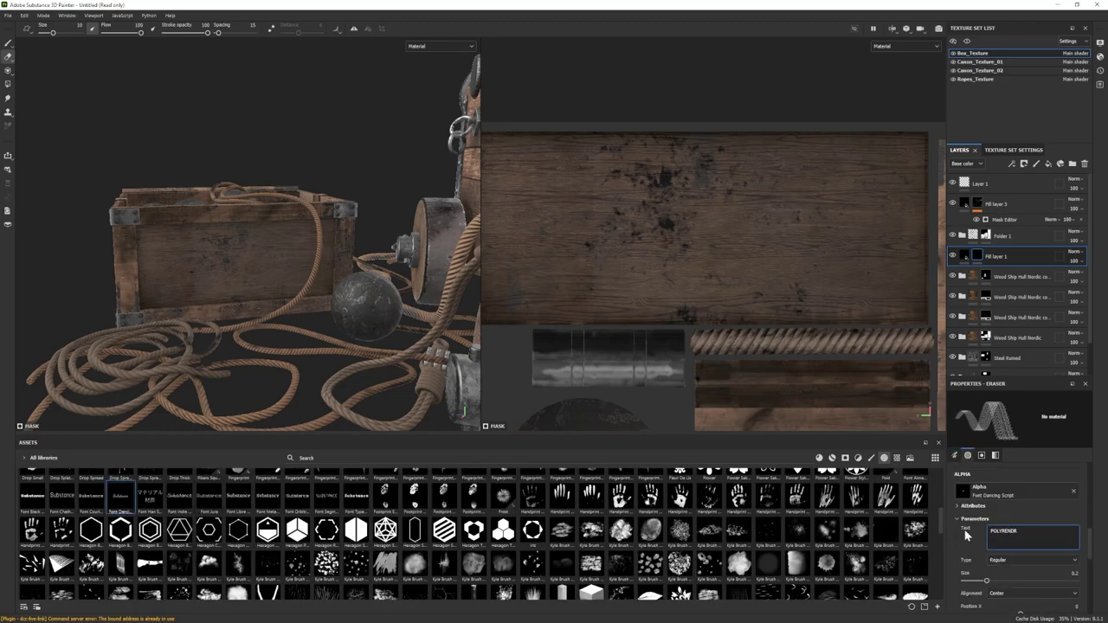
{"action": "left_click_drag", "start_coordinate": [245, 253], "coordinate": [223, 239], "text": "alt"}
{"action": "right_click_drag", "start_coordinate": [235, 247], "coordinate": [271, 248], "text": "ctrl"}
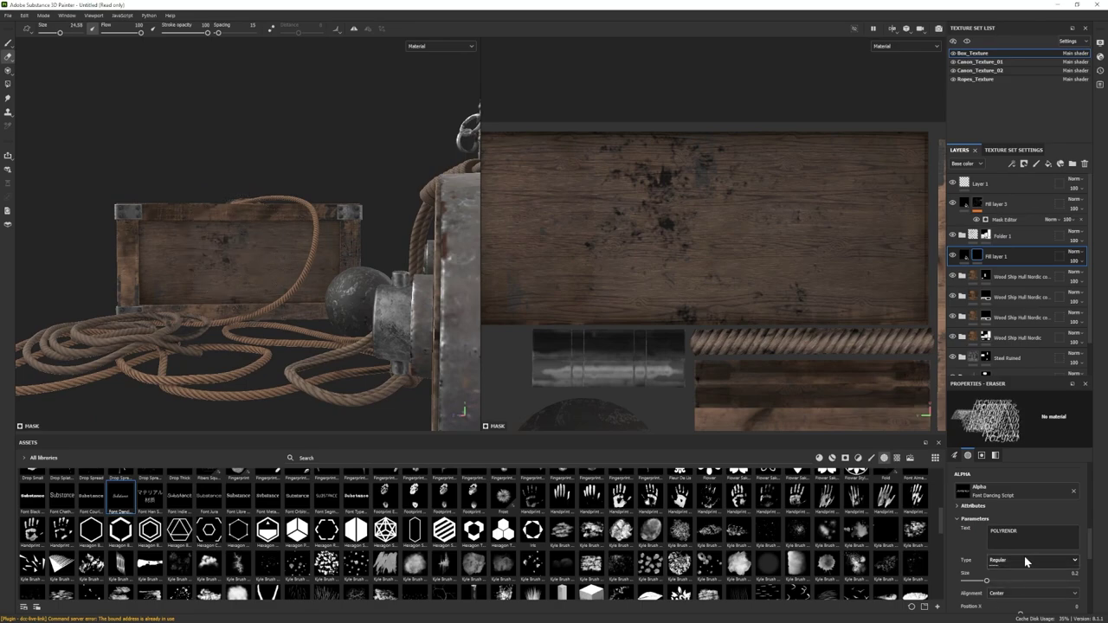
Step: Stamp POLYRENDR in Fill layer 1's mask on the box's side with the Font Dancing Script alpha in Bold, brush size about 20
{"action": "scroll", "coordinate": [1028, 561], "scroll_direction": "down", "scroll_amount": 1}
{"action": "left_click", "coordinate": [7, 43]}
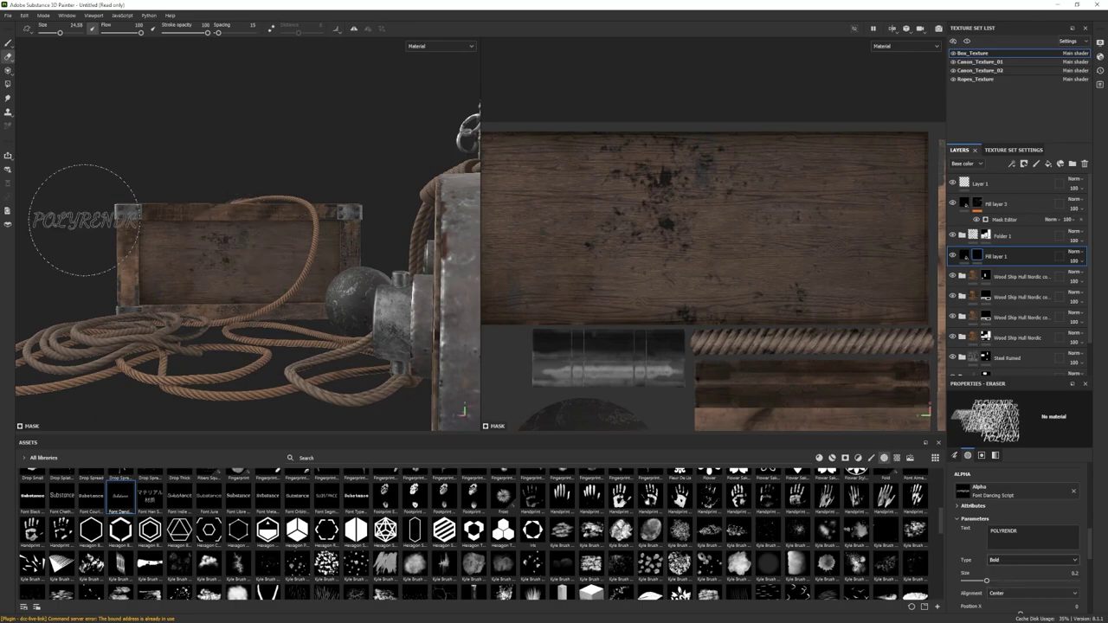
{"action": "left_click", "coordinate": [124, 496]}
{"action": "left_click_drag", "start_coordinate": [1022, 531], "coordinate": [943, 529]}
{"action": "type", "text": "POLYRENDR"}
{"action": "left_click", "coordinate": [1004, 561]}
{"action": "left_click", "coordinate": [1003, 571]}
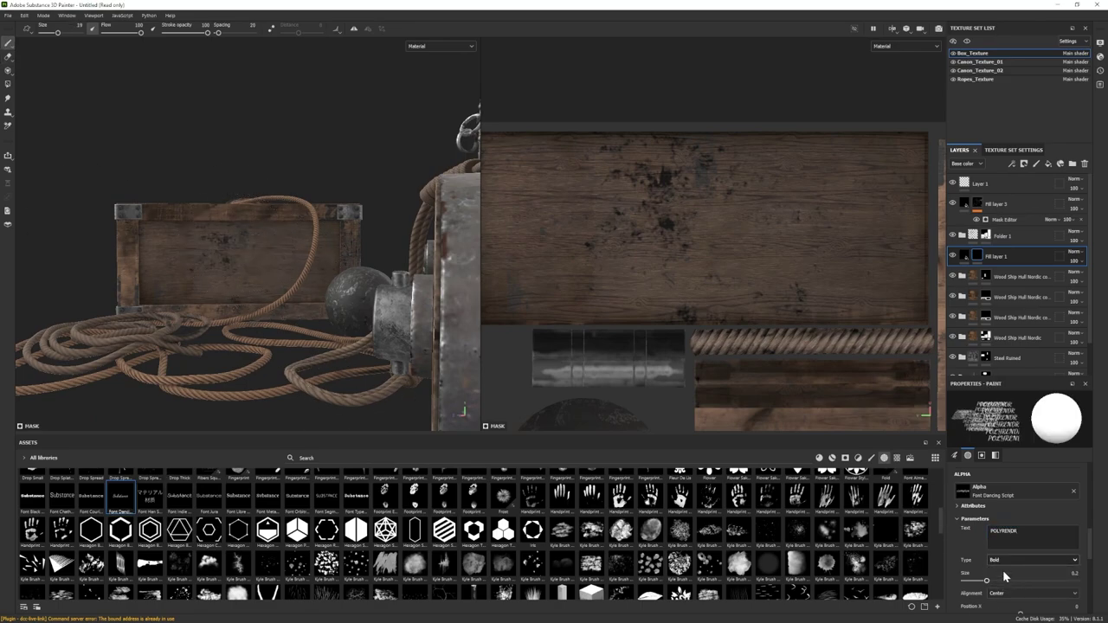
{"action": "right_click_drag", "start_coordinate": [239, 248], "coordinate": [246, 248], "text": "ctrl"}
{"action": "left_click", "coordinate": [242, 246]}
Step: Raise the roughness of Fill layer 1's lettering material and reselect its mask, facing the box's side
{"action": "left_click_drag", "start_coordinate": [243, 262], "coordinate": [334, 324], "text": "alt"}
{"action": "left_click", "coordinate": [965, 256]}
{"action": "left_click_drag", "start_coordinate": [989, 569], "coordinate": [1066, 561]}
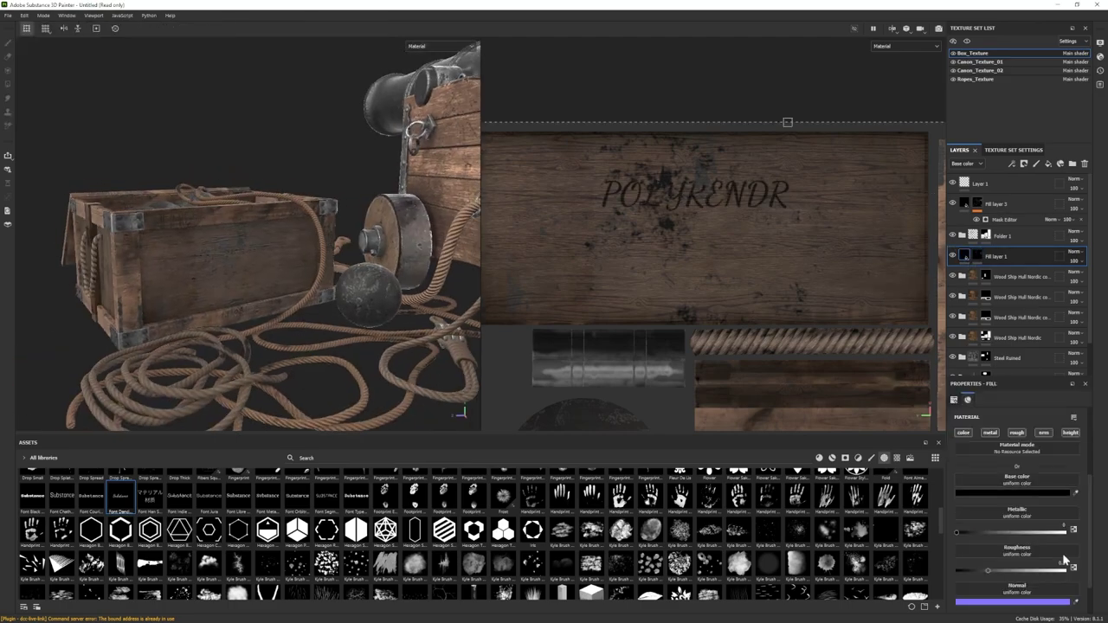
{"action": "left_click_drag", "start_coordinate": [255, 247], "coordinate": [169, 201], "text": "alt"}
{"action": "middle_click_drag", "start_coordinate": [298, 297], "coordinate": [276, 297], "text": "alt"}
{"action": "left_click", "coordinate": [979, 255]}
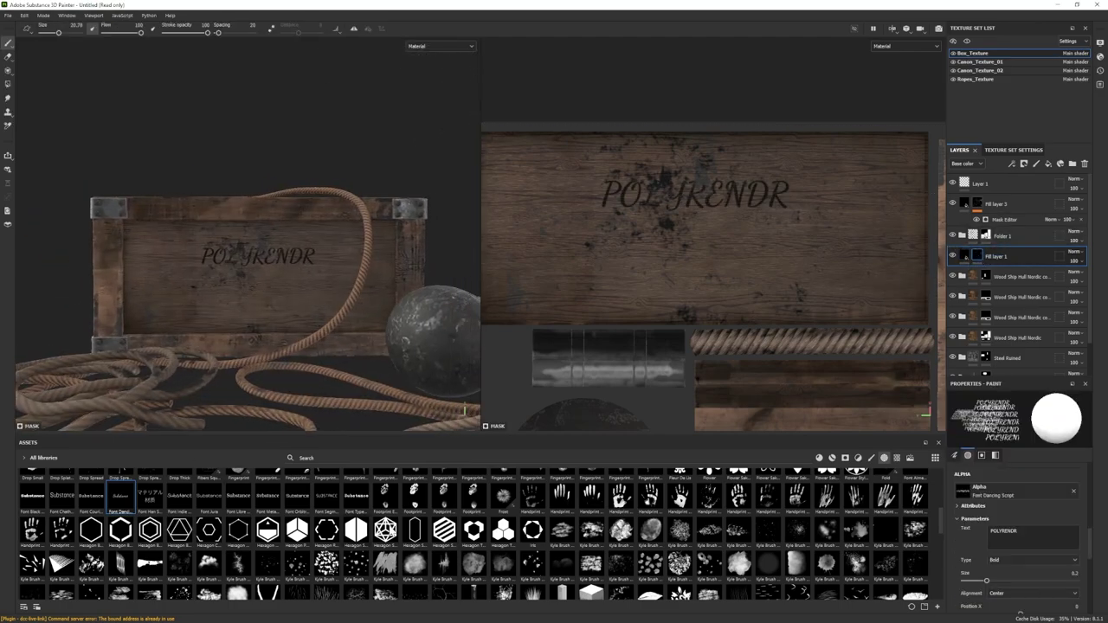
Step: Try to stamp EXPLOSIVES beneath POLYRENDR with the Font Black Ops One alpha, and undo the stamp
{"action": "left_click", "coordinate": [35, 502]}
{"action": "left_click_drag", "start_coordinate": [1024, 531], "coordinate": [957, 529]}
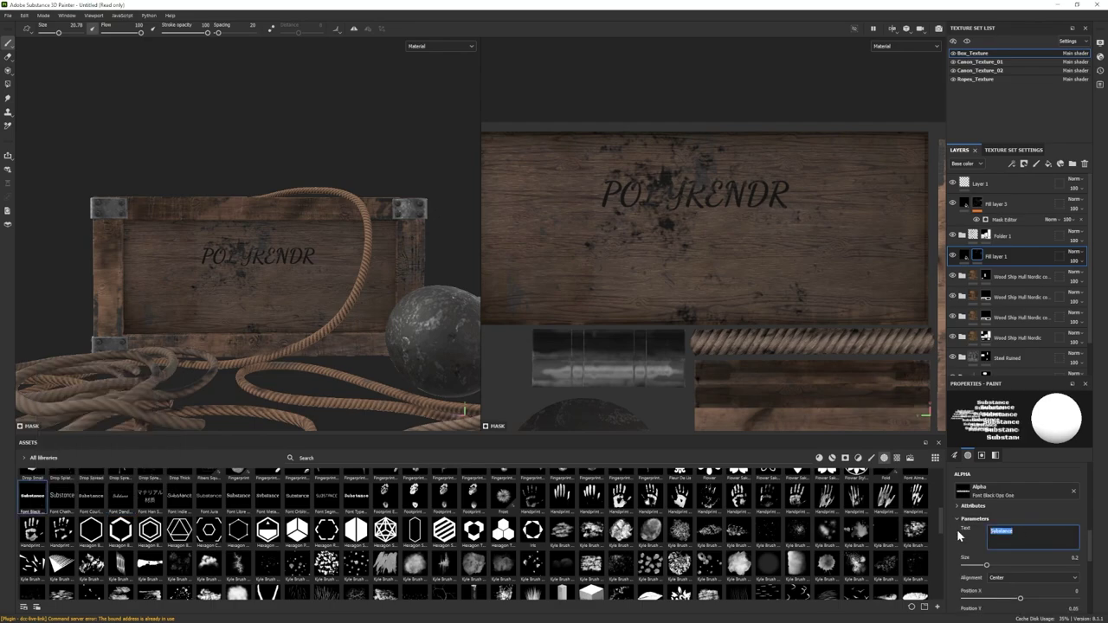
{"action": "type", "text": "EXPLOSIVES"}
{"action": "double_click", "coordinate": [1005, 531]}
{"action": "left_click", "coordinate": [1005, 531]}
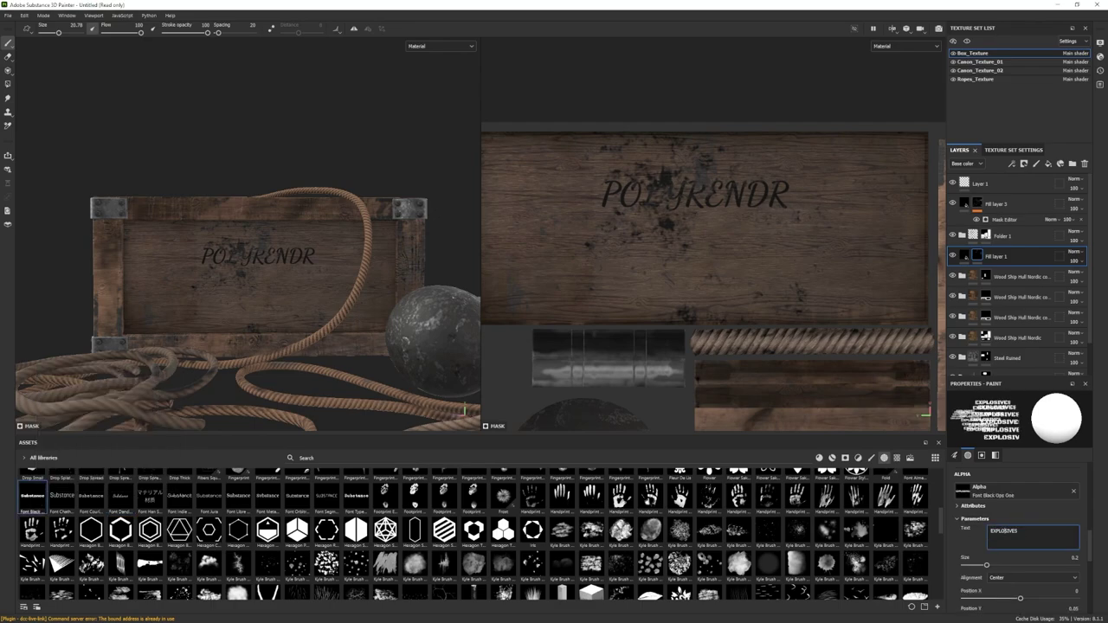
{"action": "right_click_drag", "start_coordinate": [259, 291], "coordinate": [298, 292], "text": "ctrl"}
{"action": "left_click", "coordinate": [263, 292]}
{"action": "mouse_move", "coordinate": [357, 360]}
{"action": "right_mouse_down", "text": "alt"}
{"action": "mouse_move", "coordinate": [281, 311]}
{"action": "mouse_move", "coordinate": [306, 307]}
{"action": "right_mouse_up", "text": "alt"}
{"action": "key", "text": "ctrl+z"}
Step: Stamp EXPLOSIVES beneath POLYRENDR with the Font Metamorphous alpha, text size 0.14 and brush size about 38
{"action": "left_click", "coordinate": [91, 499]}
{"action": "left_click", "coordinate": [268, 500]}
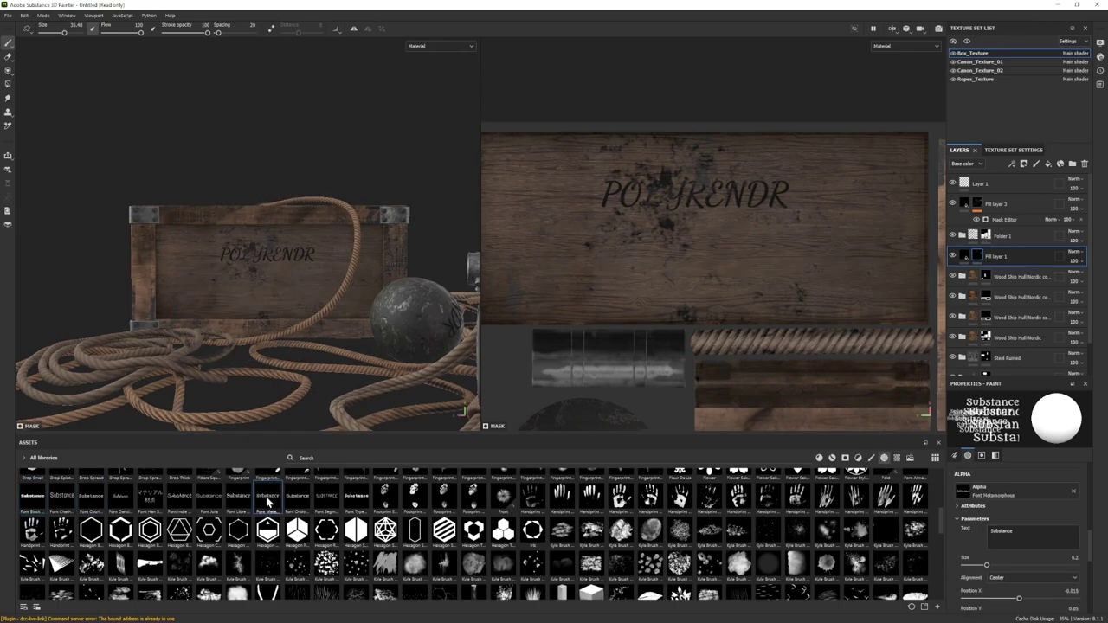
{"action": "double_click", "coordinate": [1002, 532]}
{"action": "type", "text": "EXPLOSIVES"}
{"action": "right_click_drag", "start_coordinate": [272, 285], "coordinate": [259, 286], "text": "ctrl"}
{"action": "left_click", "coordinate": [267, 278]}
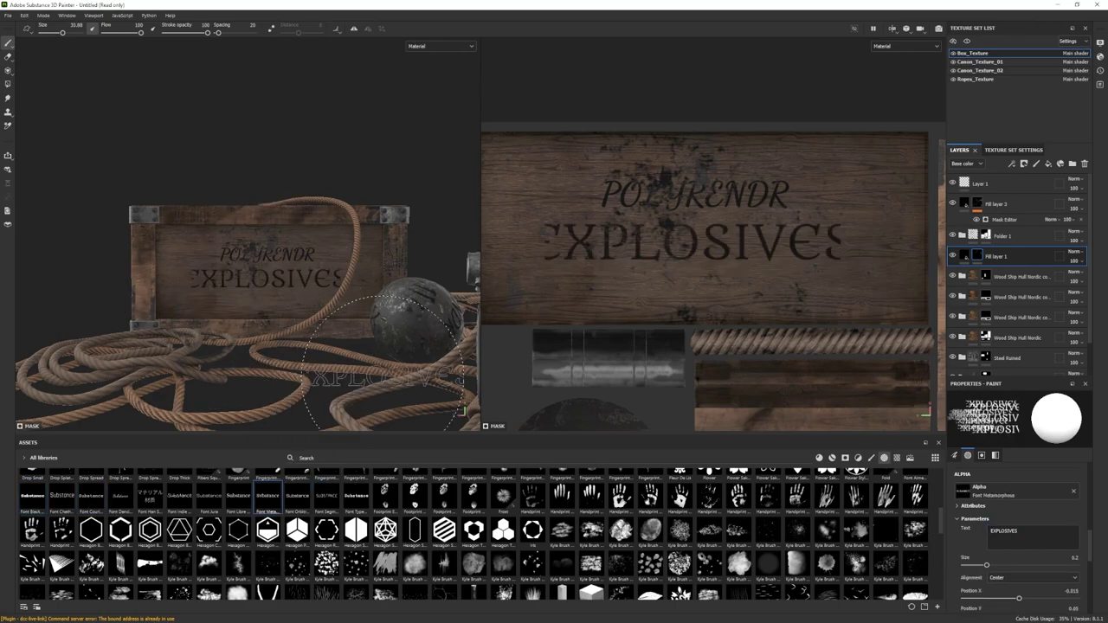
{"action": "key", "text": "ctrl+z"}
{"action": "left_click_drag", "start_coordinate": [987, 565], "coordinate": [980, 565]}
{"action": "right_click_drag", "start_coordinate": [269, 279], "coordinate": [288, 278], "text": "ctrl"}
{"action": "left_click", "coordinate": [269, 279]}
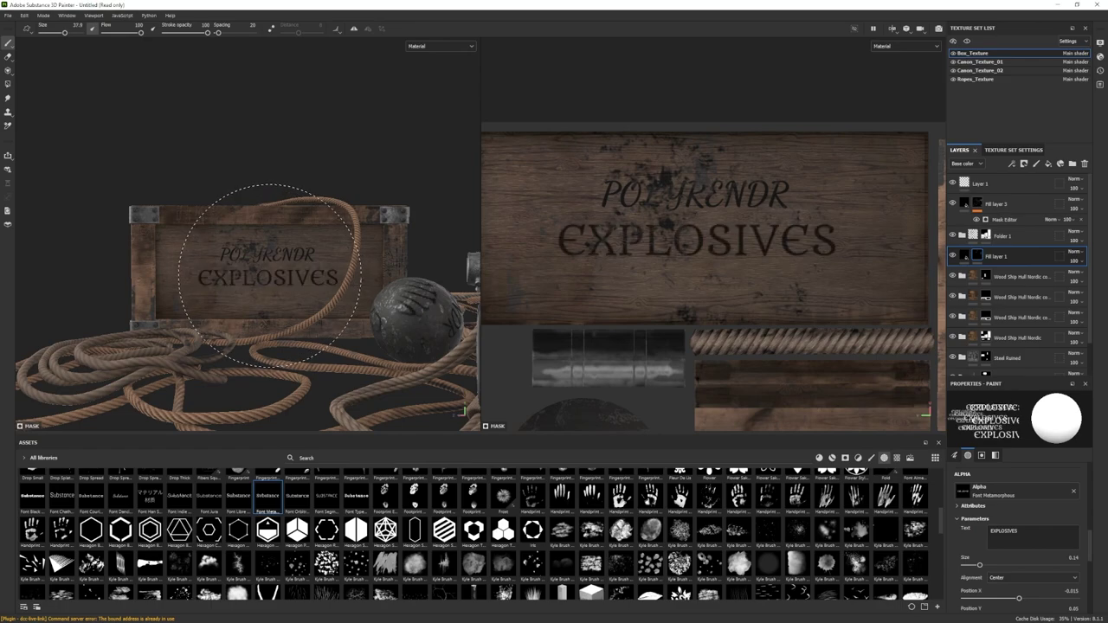
Step: Wear away parts of the POLYRENDR and EXPLOSIVES lettering in the mask with the eraser, using the Dots brush at size about 3.3
{"action": "left_click_drag", "start_coordinate": [269, 286], "coordinate": [324, 342], "text": "alt"}
{"action": "right_click_drag", "start_coordinate": [325, 342], "coordinate": [236, 337], "text": "alt"}
{"action": "left_click_drag", "start_coordinate": [279, 330], "coordinate": [223, 299], "text": "alt+shift"}
{"action": "right_click_drag", "start_coordinate": [223, 299], "coordinate": [295, 304], "text": "alt"}
{"action": "middle_click_drag", "start_coordinate": [294, 304], "coordinate": [232, 234], "text": "alt"}
{"action": "left_click", "coordinate": [8, 56]}
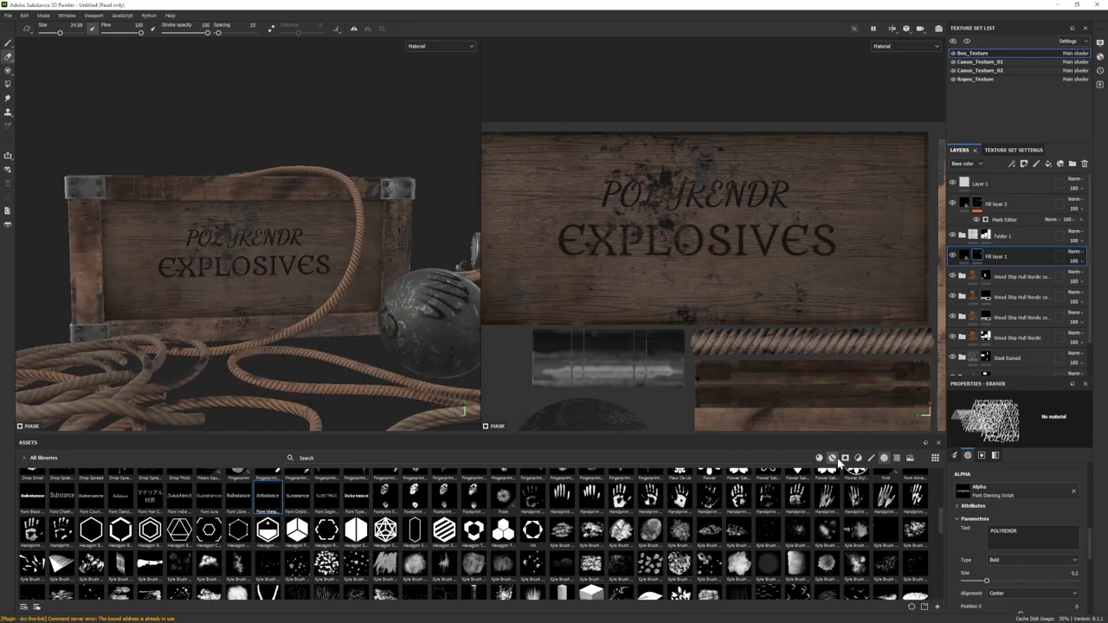
{"action": "left_click", "coordinate": [871, 458]}
{"action": "left_click", "coordinate": [584, 521]}
{"action": "left_click_drag", "start_coordinate": [291, 232], "coordinate": [314, 246], "text": "alt"}
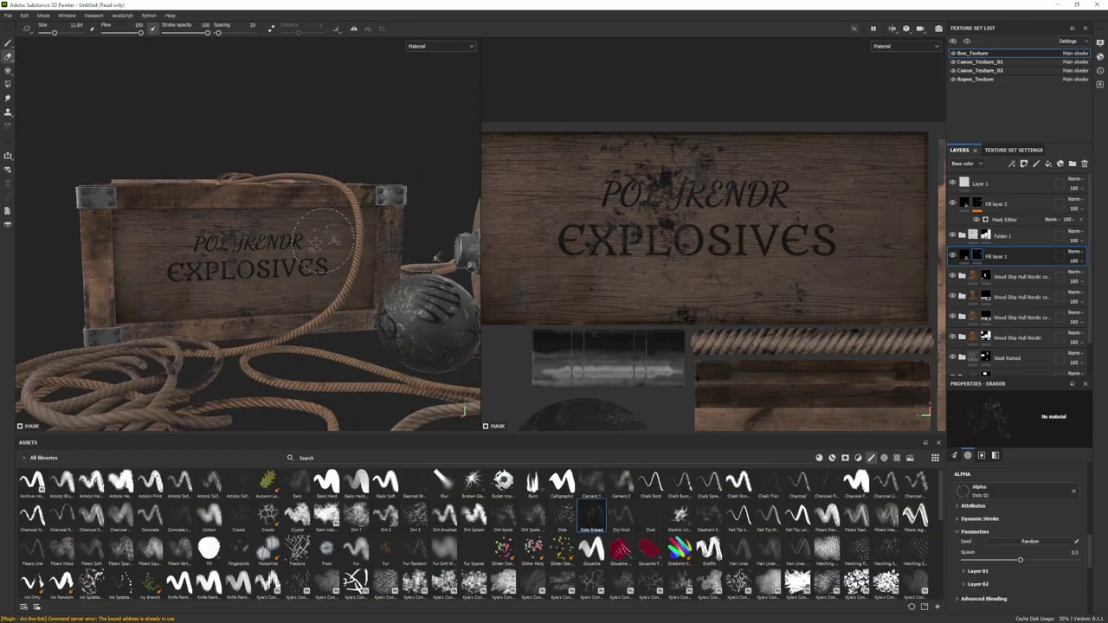
{"action": "right_click_drag", "start_coordinate": [329, 250], "coordinate": [323, 250], "text": "ctrl"}
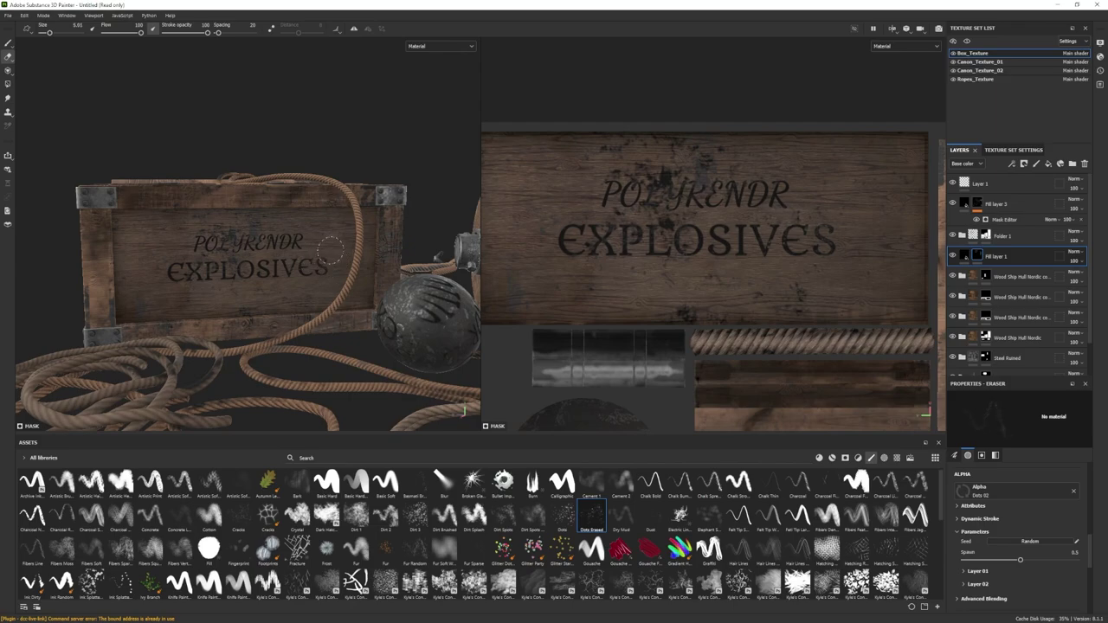
{"action": "left_click", "coordinate": [565, 522]}
{"action": "left_click_drag", "start_coordinate": [148, 267], "coordinate": [206, 289], "text": "alt"}
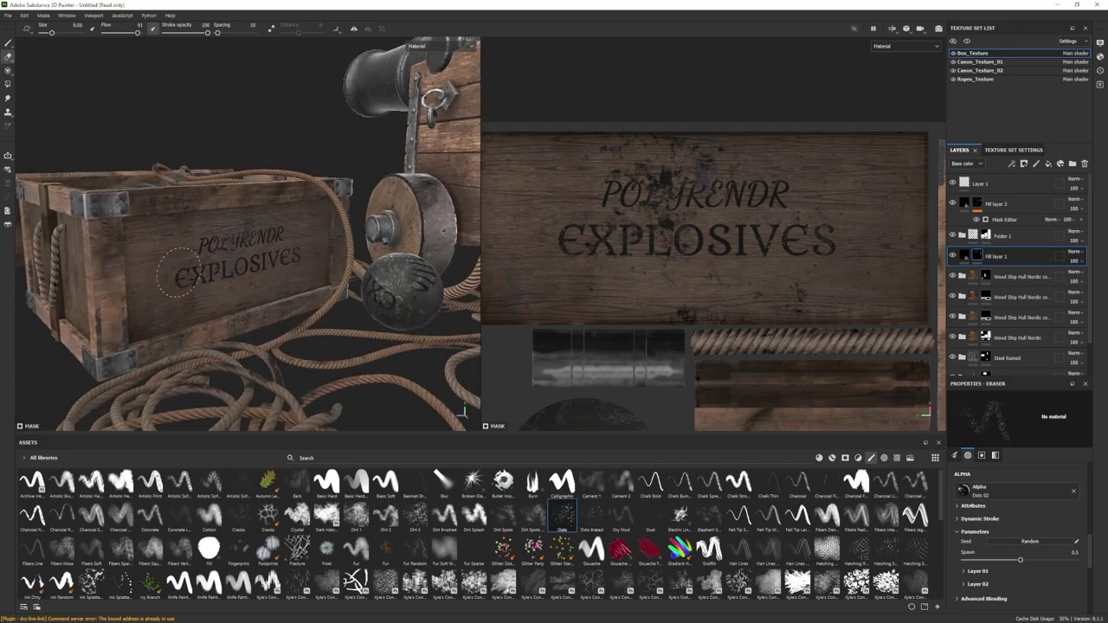
{"action": "right_click_drag", "start_coordinate": [277, 246], "coordinate": [242, 245], "text": "ctrl"}
Step: Frame the cannon from the opposite side, preview it in Iray and return to painting mode
{"action": "left_click_drag", "start_coordinate": [249, 303], "coordinate": [258, 256], "text": "alt"}
{"action": "right_click_drag", "start_coordinate": [259, 256], "coordinate": [287, 377], "text": "alt"}
{"action": "left_click_drag", "start_coordinate": [287, 377], "coordinate": [731, 353], "text": "alt"}
{"action": "left_click", "coordinate": [43, 15]}
{"action": "left_click", "coordinate": [48, 38]}
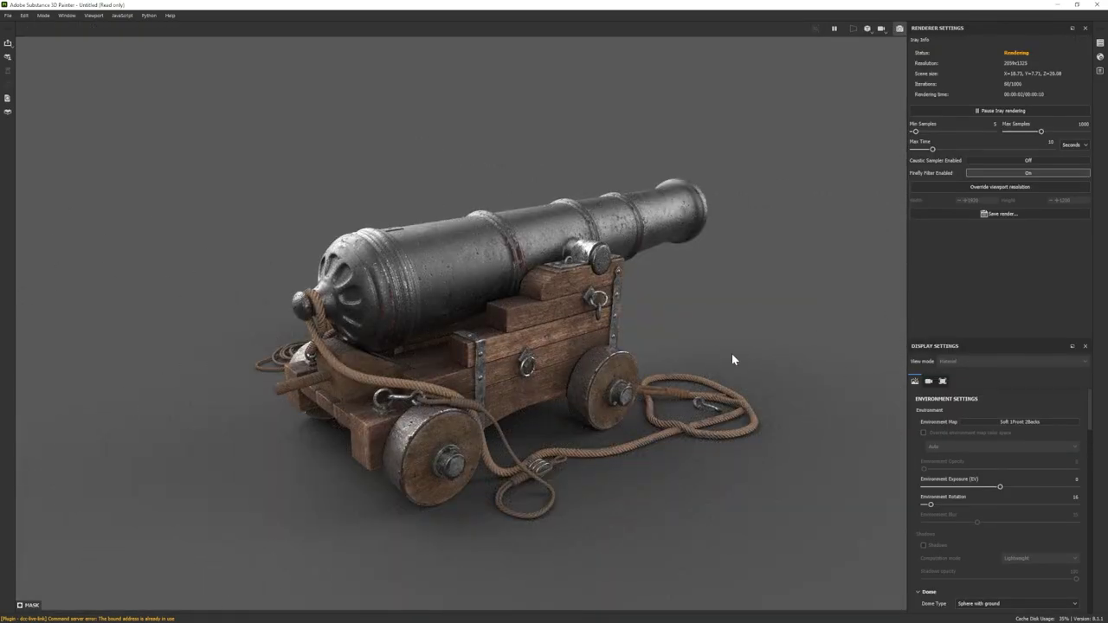
{"action": "left_click", "coordinate": [44, 16]}
{"action": "left_click", "coordinate": [48, 27]}
Step: Isolate the Canon_Texture_01 texture set, check Steel Gun Painted's coverage and open the Iron layer inside Iron Old
{"action": "left_click", "coordinate": [967, 41]}
{"action": "left_click", "coordinate": [967, 41]}
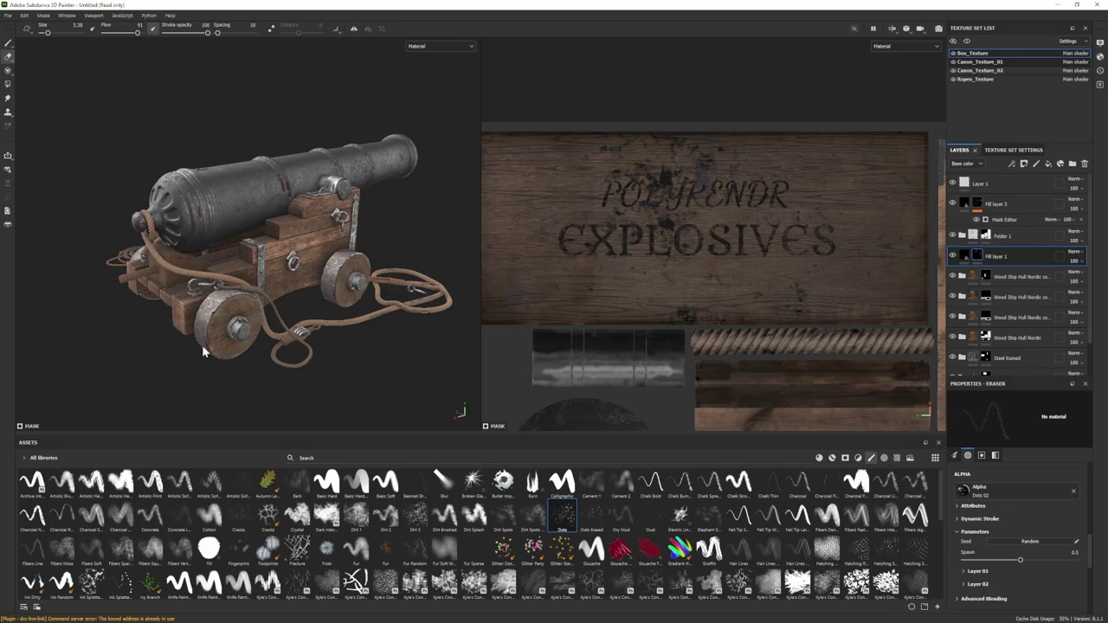
{"action": "right_click", "coordinate": [203, 349], "text": "ctrl+alt"}
{"action": "left_click", "coordinate": [969, 42]}
{"action": "left_click", "coordinate": [961, 183]}
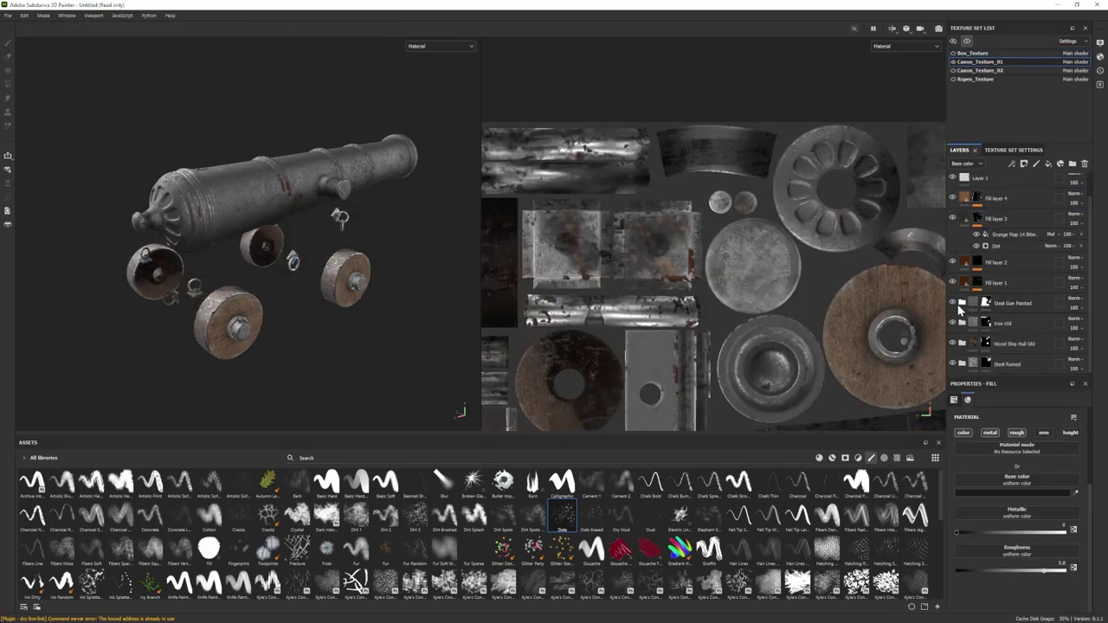
{"action": "left_click", "coordinate": [954, 303]}
{"action": "left_click", "coordinate": [955, 303]}
{"action": "left_click", "coordinate": [961, 323]}
{"action": "scroll", "coordinate": [1006, 332], "scroll_direction": "down", "scroll_amount": 2}
{"action": "left_click", "coordinate": [1006, 326]}
{"action": "scroll", "coordinate": [1029, 537], "scroll_direction": "down", "scroll_amount": 2}
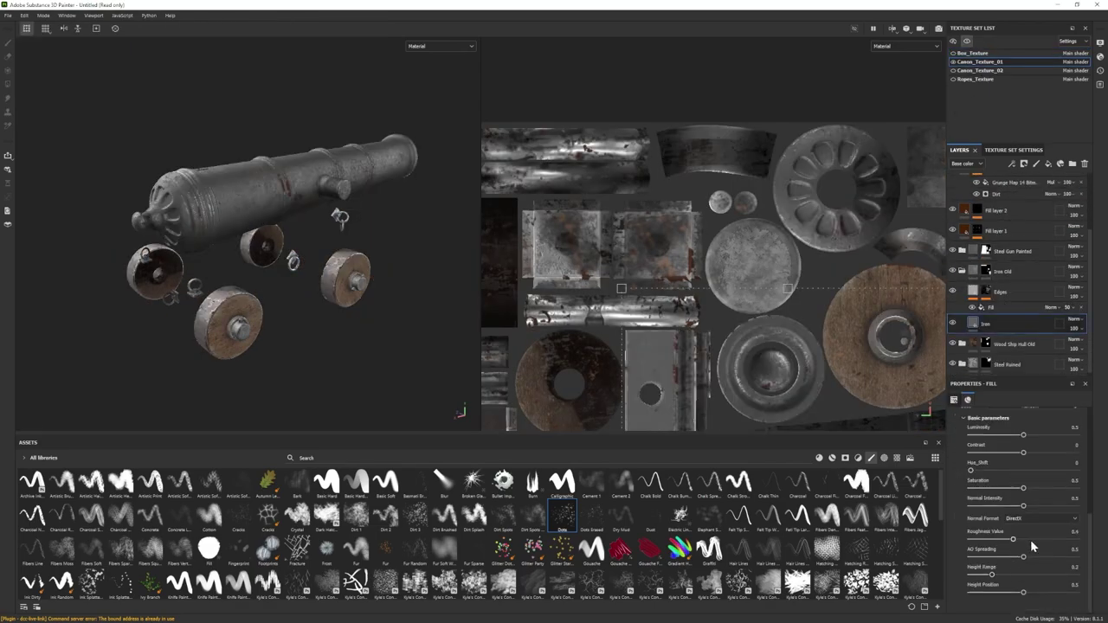
Step: In Iron Old, darken the Edges layer's base colour, raise its roughness and set the Iron layer's Luminosity to 0.41
{"action": "left_click", "coordinate": [1004, 291]}
{"action": "left_click", "coordinate": [1017, 485]}
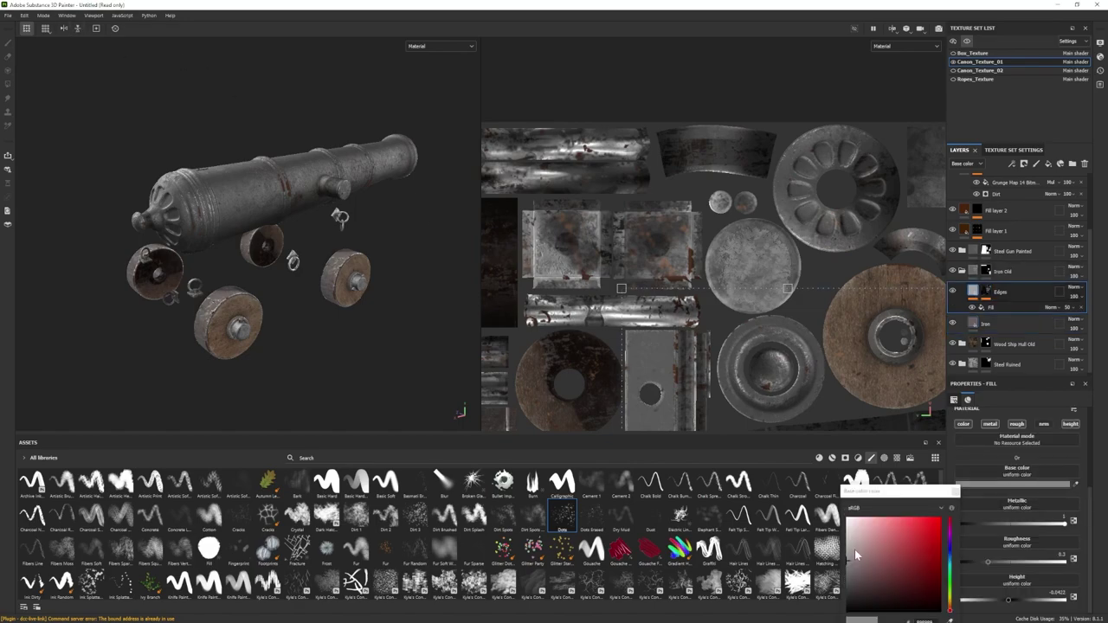
{"action": "left_click_drag", "start_coordinate": [851, 559], "coordinate": [846, 581]}
{"action": "left_click", "coordinate": [955, 492]}
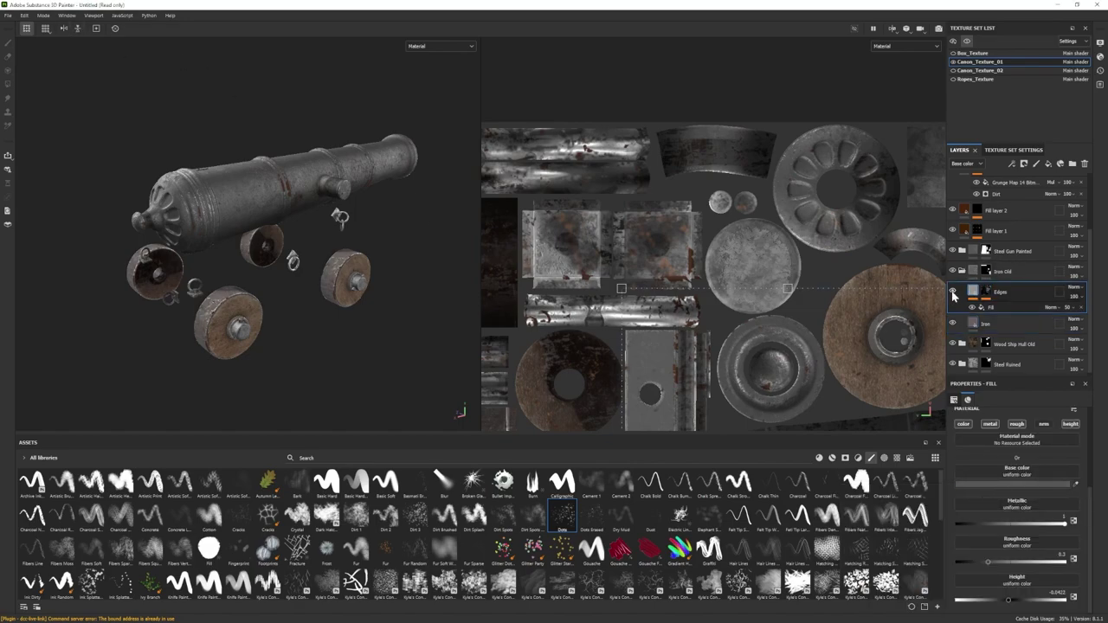
{"action": "left_click", "coordinate": [1008, 563]}
{"action": "left_click", "coordinate": [991, 321]}
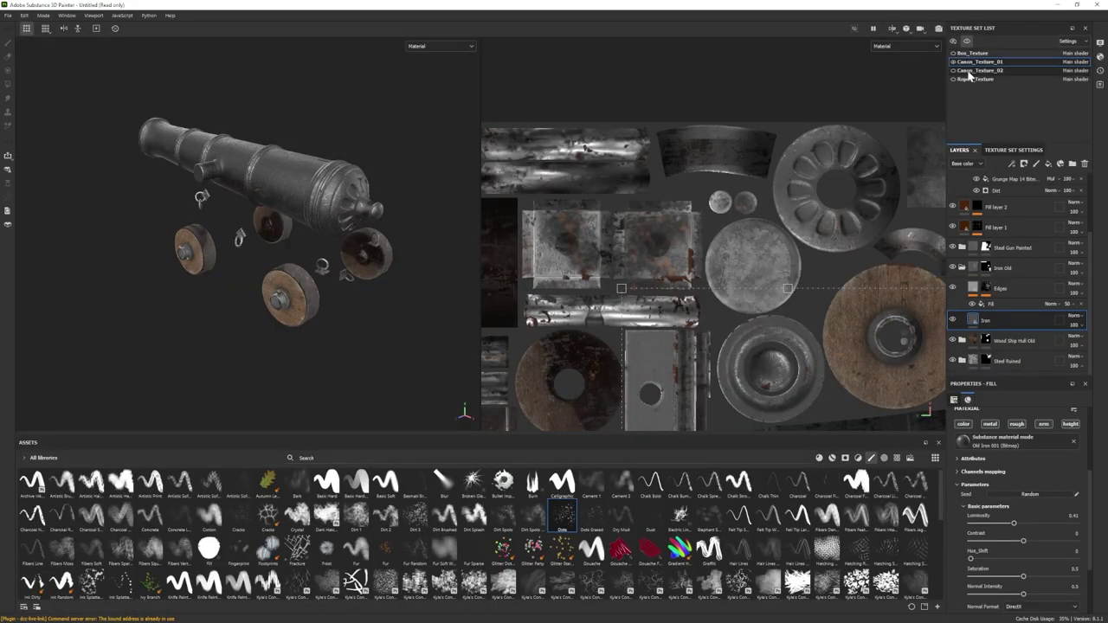
Step: Switch Wood Ship Hull Old's visibility off and on in Canon_Texture_01 to check which parts it covers
{"action": "left_click", "coordinate": [969, 72]}
{"action": "left_click", "coordinate": [973, 63]}
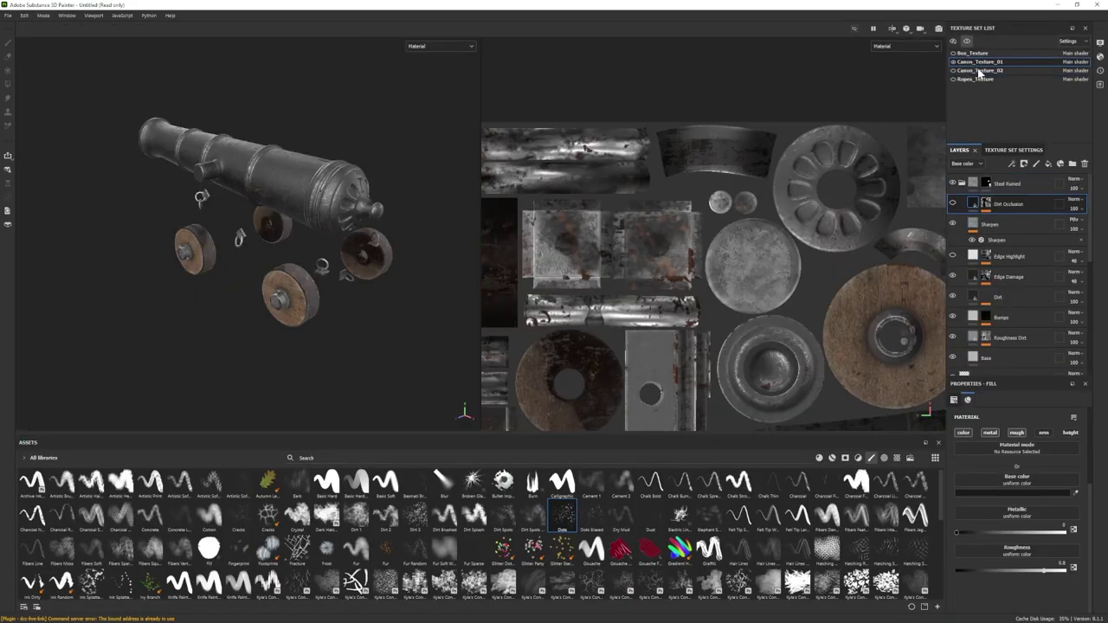
{"action": "left_click_drag", "start_coordinate": [316, 359], "coordinate": [381, 345], "text": "alt"}
{"action": "scroll", "coordinate": [1027, 293], "scroll_direction": "down", "scroll_amount": 3}
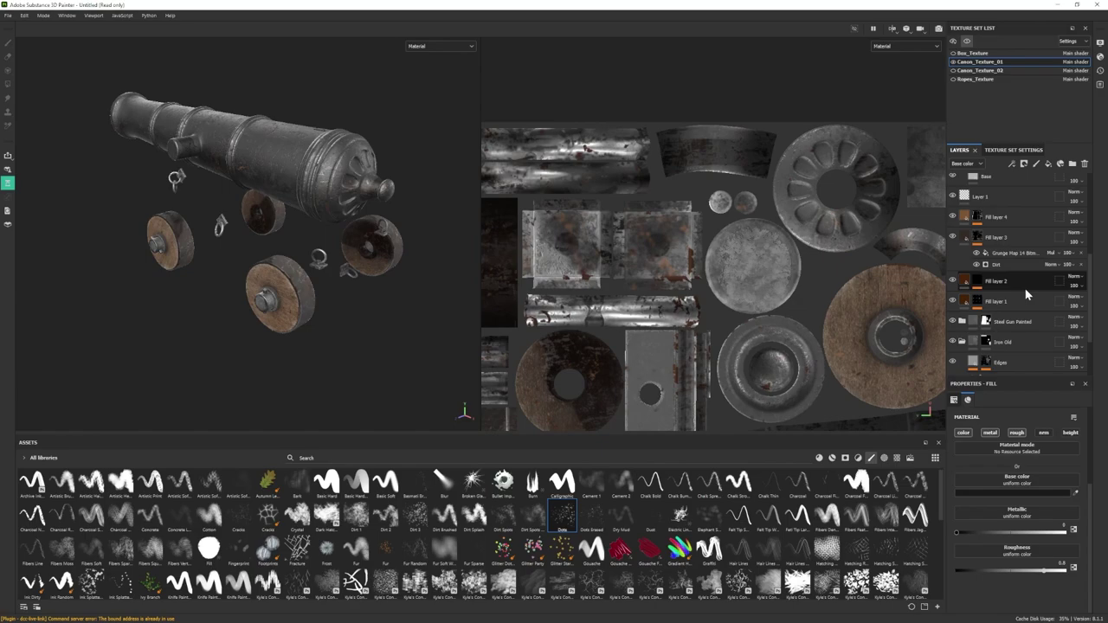
{"action": "scroll", "coordinate": [966, 337], "scroll_direction": "down", "scroll_amount": 1}
{"action": "left_click", "coordinate": [953, 341]}
{"action": "left_click", "coordinate": [953, 340]}
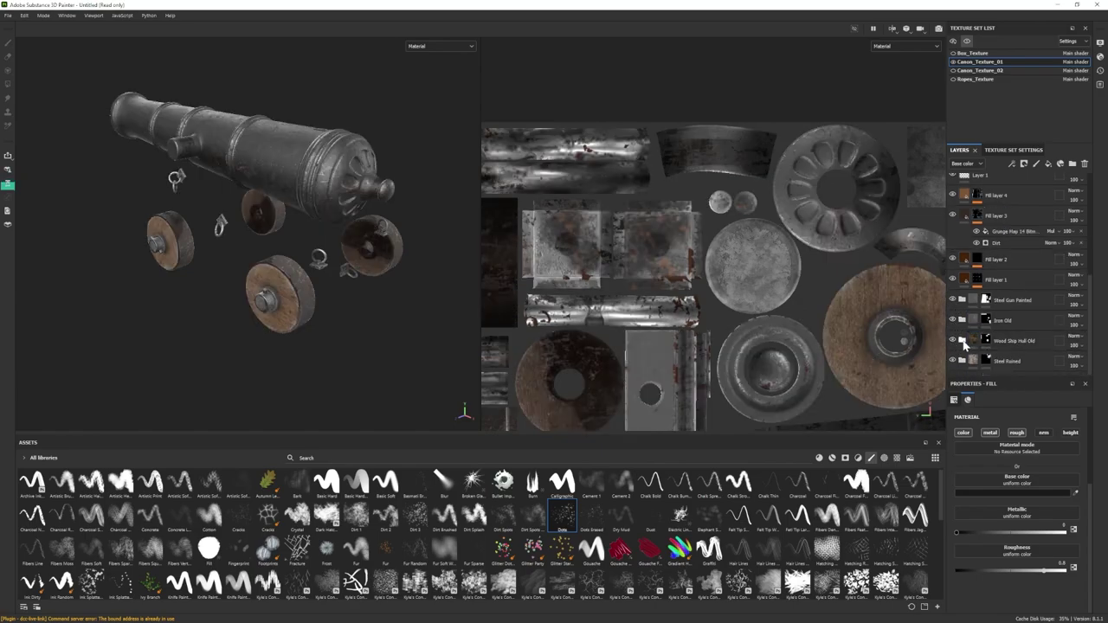
Step: Examine the Wood Fibers layer's height, mask Levels and HSL Perceptive filter inside the Wood Ship Hull Old folder
{"action": "left_click", "coordinate": [961, 340]}
{"action": "scroll", "coordinate": [1019, 309], "scroll_direction": "down", "scroll_amount": 5}
{"action": "left_click", "coordinate": [975, 329]}
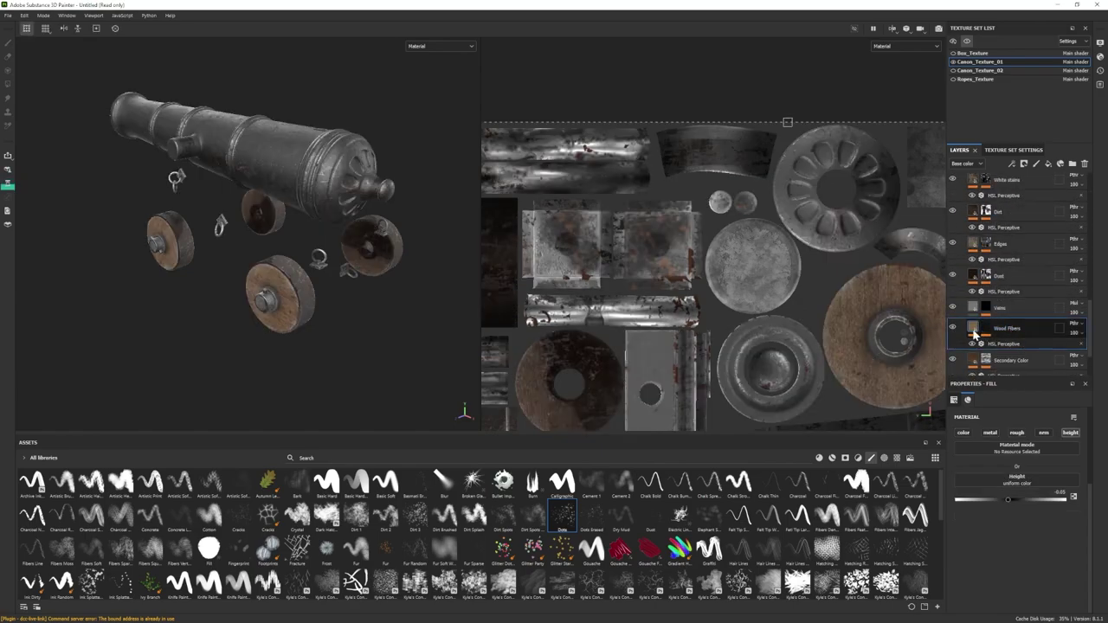
{"action": "left_click", "coordinate": [1006, 500]}
{"action": "left_click", "coordinate": [985, 329]}
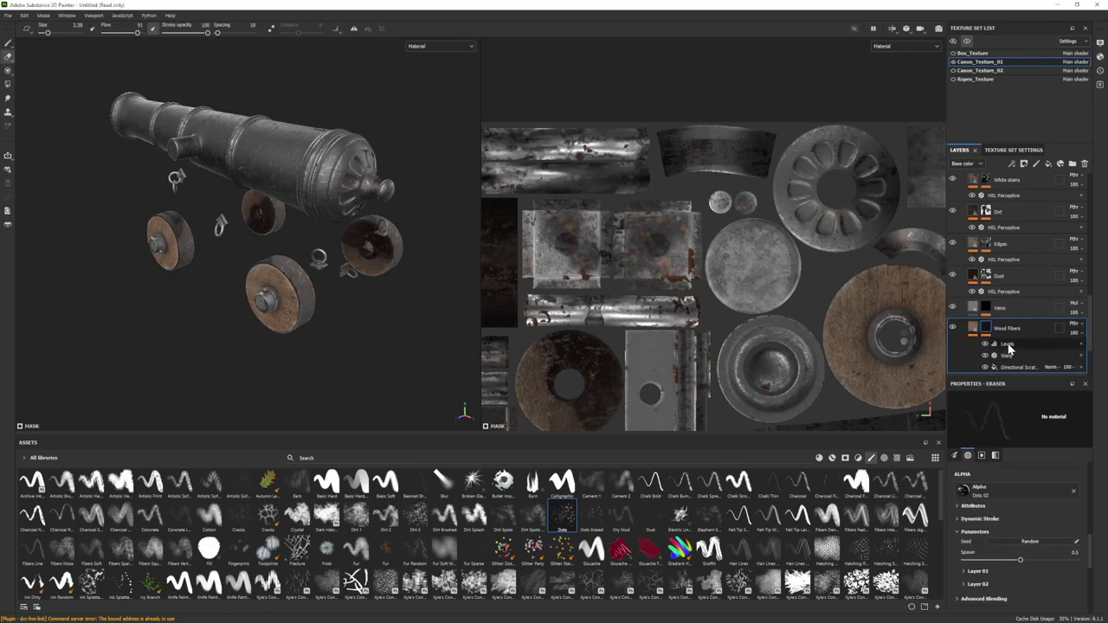
{"action": "left_click", "coordinate": [1006, 345]}
{"action": "left_click", "coordinate": [974, 329]}
{"action": "left_click", "coordinate": [1005, 345]}
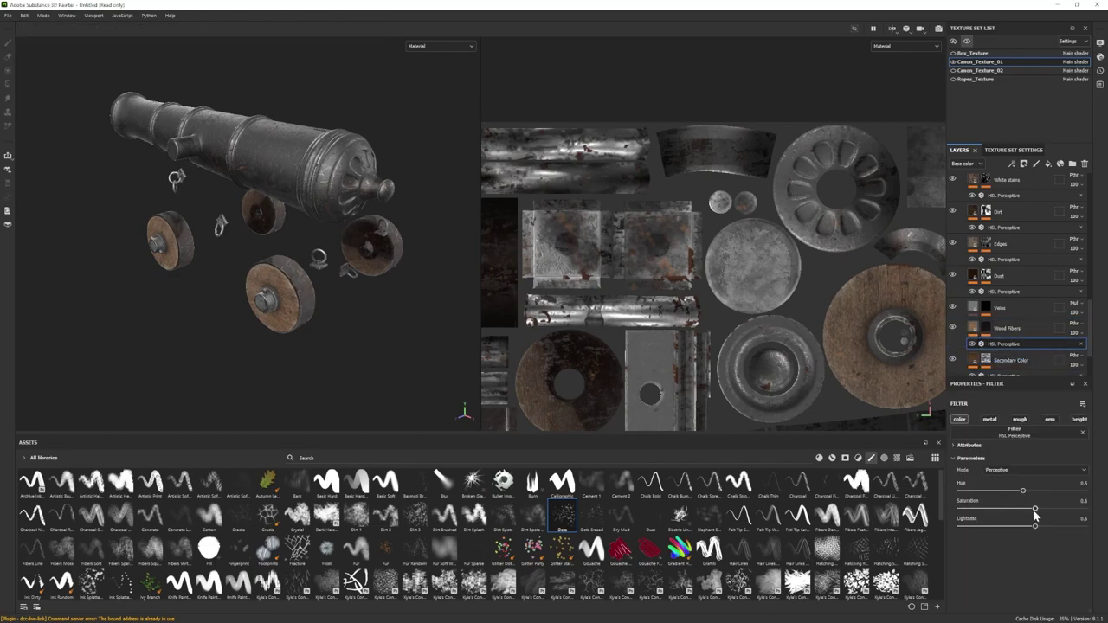
Step: Make a colour of the Gradient filter on Wood Ship Hull Old's Base layer slightly darker and more saturated
{"action": "scroll", "coordinate": [979, 342], "scroll_direction": "down", "scroll_amount": 2}
{"action": "left_click", "coordinate": [975, 341]}
{"action": "scroll", "coordinate": [1001, 526], "scroll_direction": "up", "scroll_amount": 4}
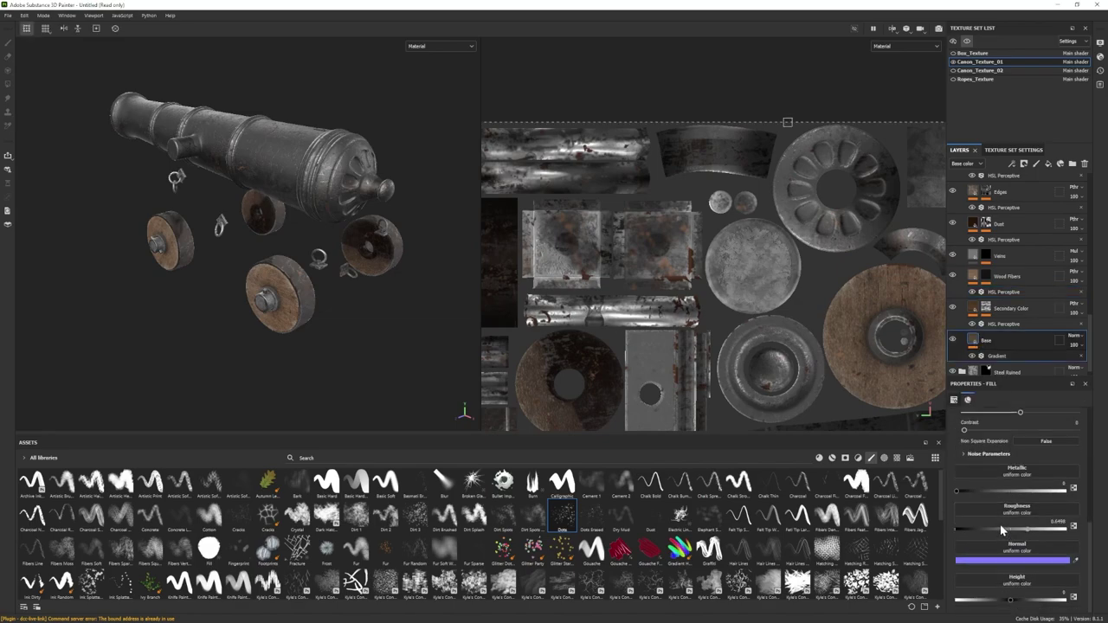
{"action": "left_click", "coordinate": [998, 357]}
{"action": "left_click", "coordinate": [1036, 525]}
{"action": "left_click_drag", "start_coordinate": [871, 554], "coordinate": [893, 560]}
{"action": "left_click", "coordinate": [955, 500]}
Step: Check the Edges layer's material and HSL Perceptive filter, preview the whole scene in Iray and return to painting mode
{"action": "scroll", "coordinate": [984, 274], "scroll_direction": "up", "scroll_amount": 1}
{"action": "left_click", "coordinate": [976, 217]}
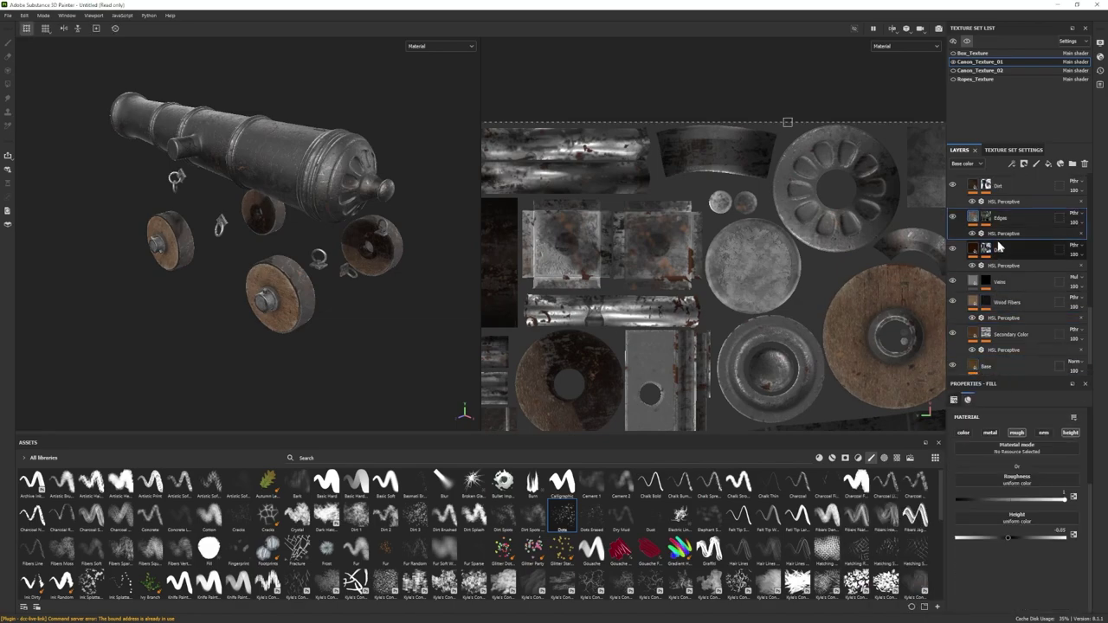
{"action": "left_click", "coordinate": [1002, 234]}
{"action": "left_click", "coordinate": [975, 217]}
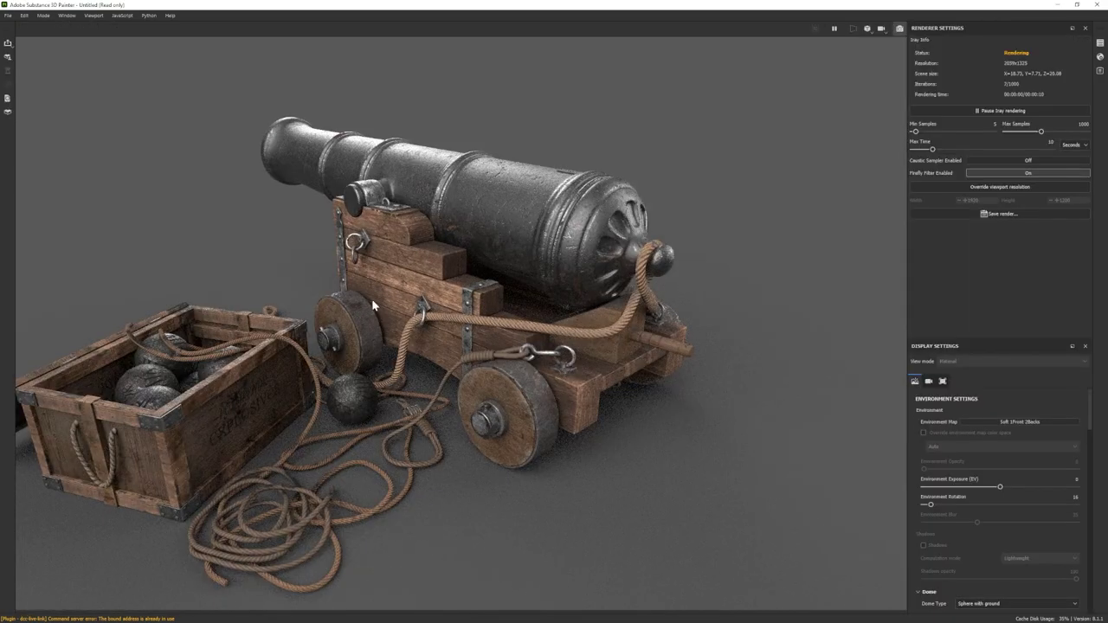
{"action": "left_click", "coordinate": [43, 16]}
{"action": "left_click", "coordinate": [50, 27]}
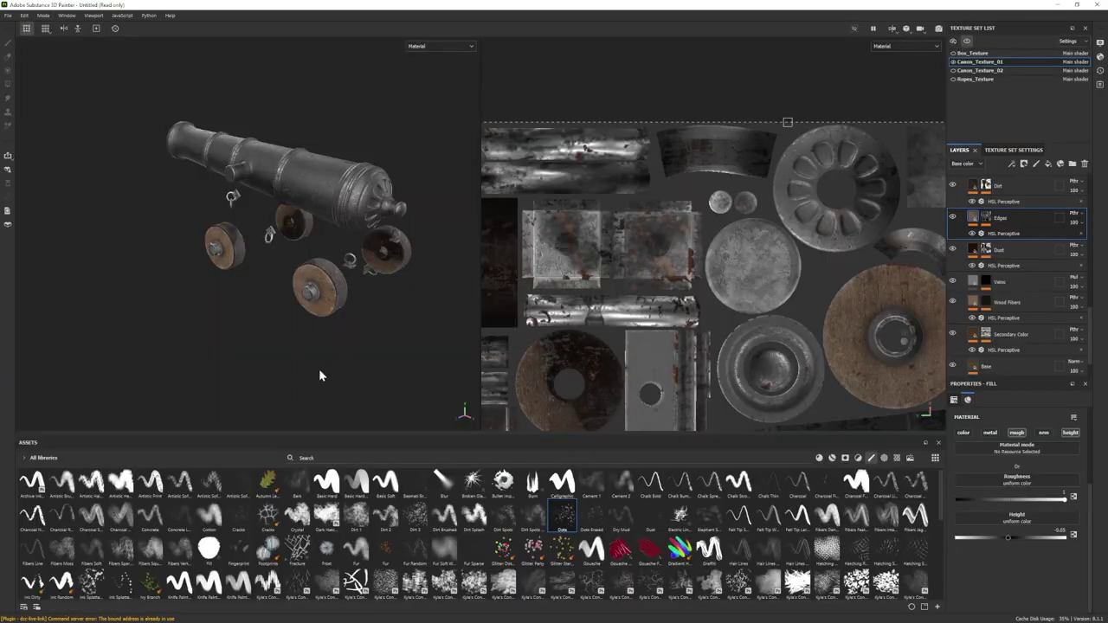
Step: Clear the stray lettering on the loose cannonball from Fill layer 1's mask in Box_Texture, using Polygon Fill with colour 0
{"action": "left_click", "coordinate": [970, 53]}
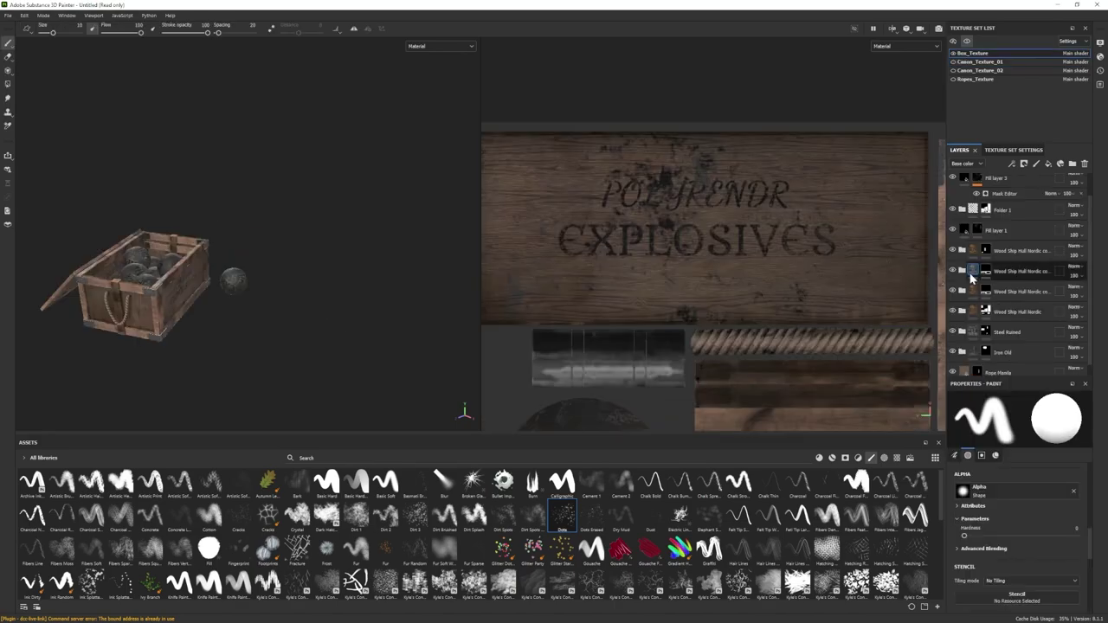
{"action": "scroll", "coordinate": [989, 233], "scroll_direction": "up", "scroll_amount": 1}
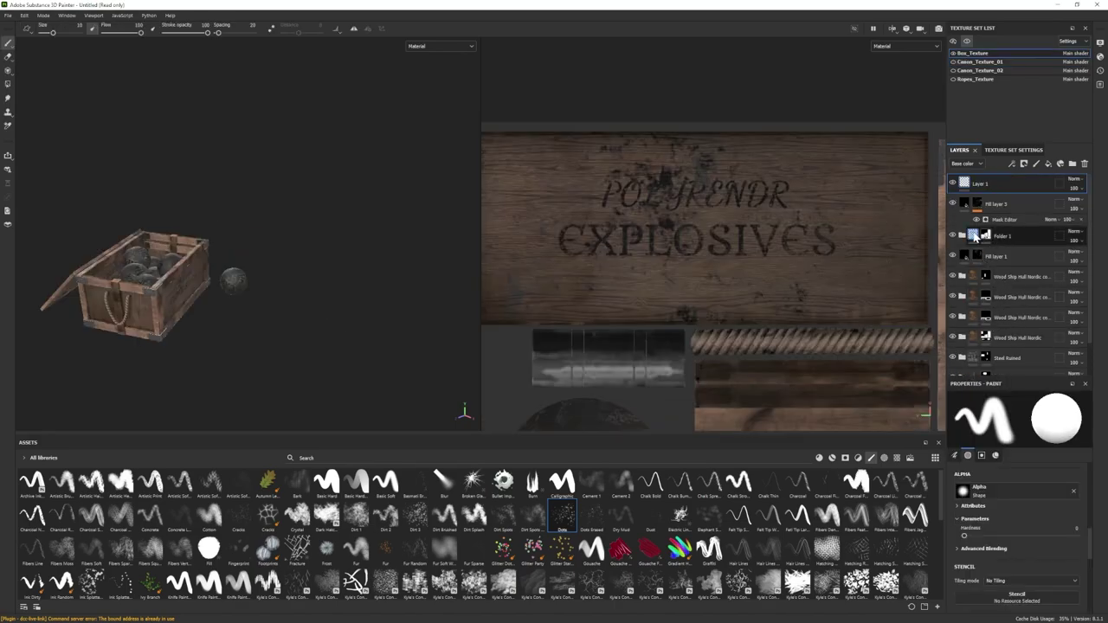
{"action": "left_click", "coordinate": [978, 257]}
{"action": "left_click", "coordinate": [8, 84]}
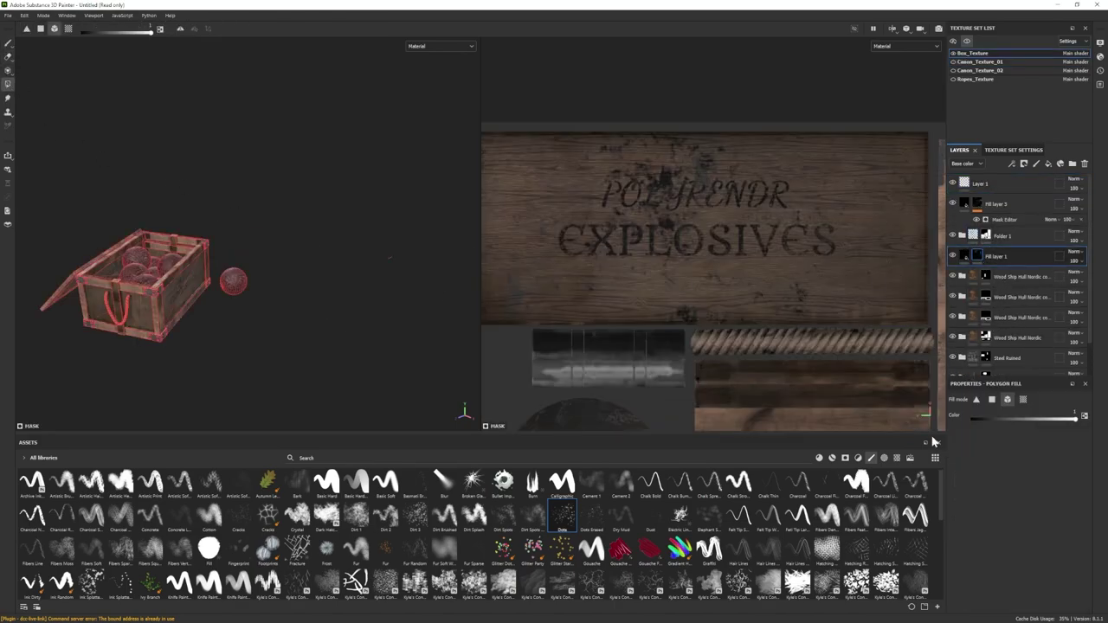
{"action": "right_click_drag", "start_coordinate": [102, 240], "coordinate": [338, 346], "text": "alt"}
{"action": "left_click", "coordinate": [177, 290]}
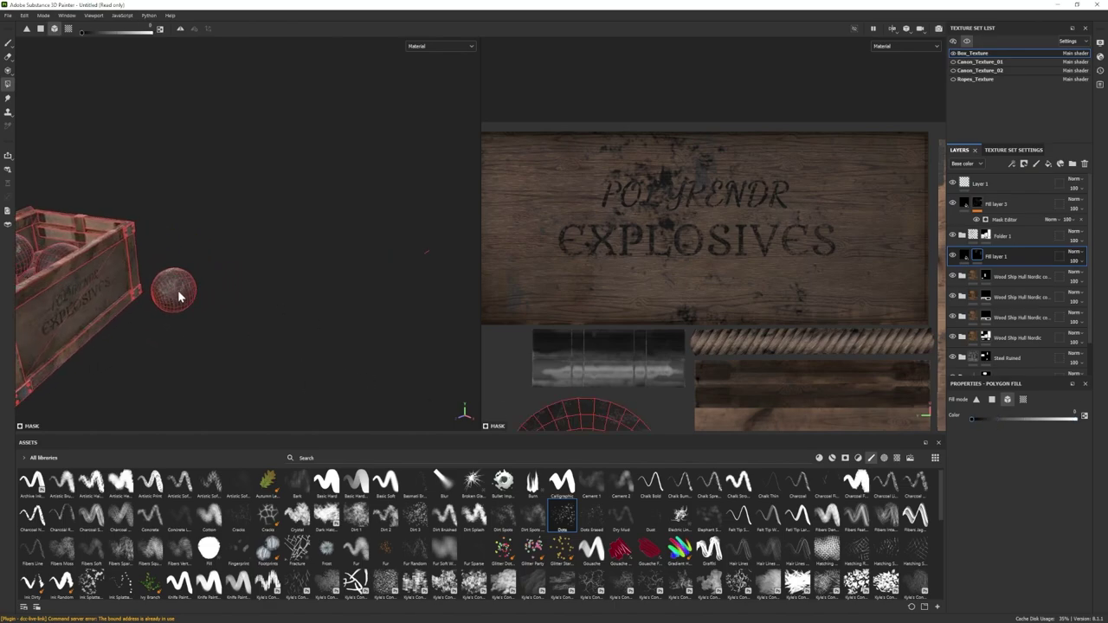
{"action": "left_click", "coordinate": [8, 45]}
Step: Preview the full cannon and box scene in Iray, reframing the view around both
{"action": "mouse_move", "coordinate": [285, 264]}
{"action": "right_mouse_down", "text": "alt"}
{"action": "mouse_move", "coordinate": [25, 220]}
{"action": "mouse_move", "coordinate": [26, 177]}
{"action": "right_mouse_up", "text": "alt"}
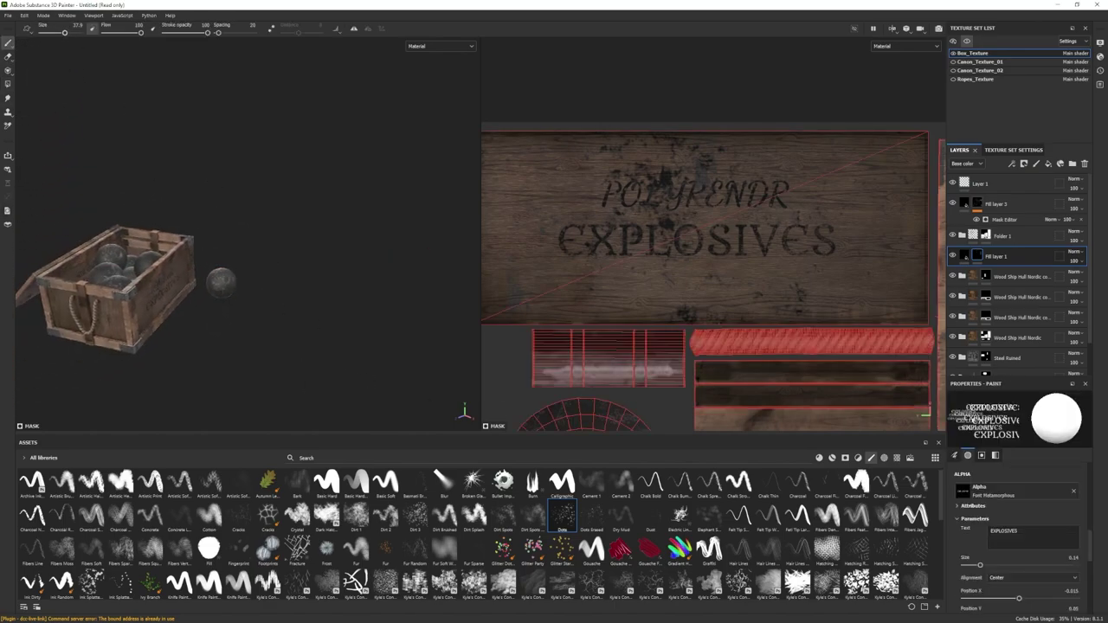
{"action": "left_click", "coordinate": [42, 17]}
{"action": "left_click", "coordinate": [52, 36]}
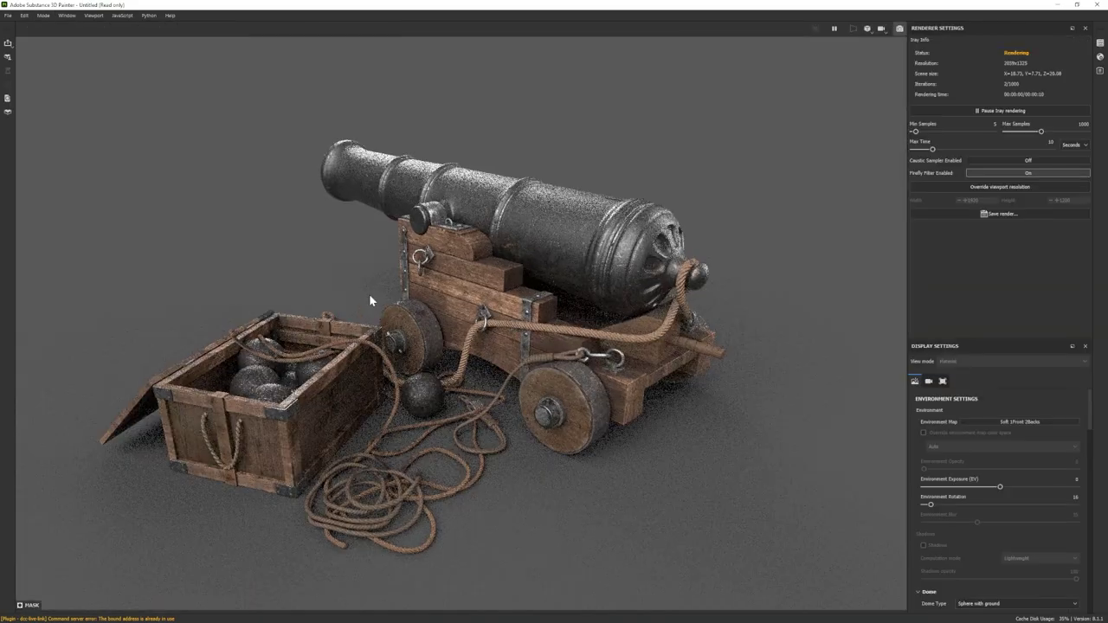
{"action": "left_click_drag", "start_coordinate": [214, 294], "coordinate": [261, 317], "text": "alt"}
{"action": "middle_click_drag", "start_coordinate": [260, 317], "coordinate": [316, 319], "text": "alt"}
{"action": "right_click_drag", "start_coordinate": [316, 319], "coordinate": [331, 313], "text": "alt"}
{"action": "left_click_drag", "start_coordinate": [285, 277], "coordinate": [209, 225], "text": "alt"}
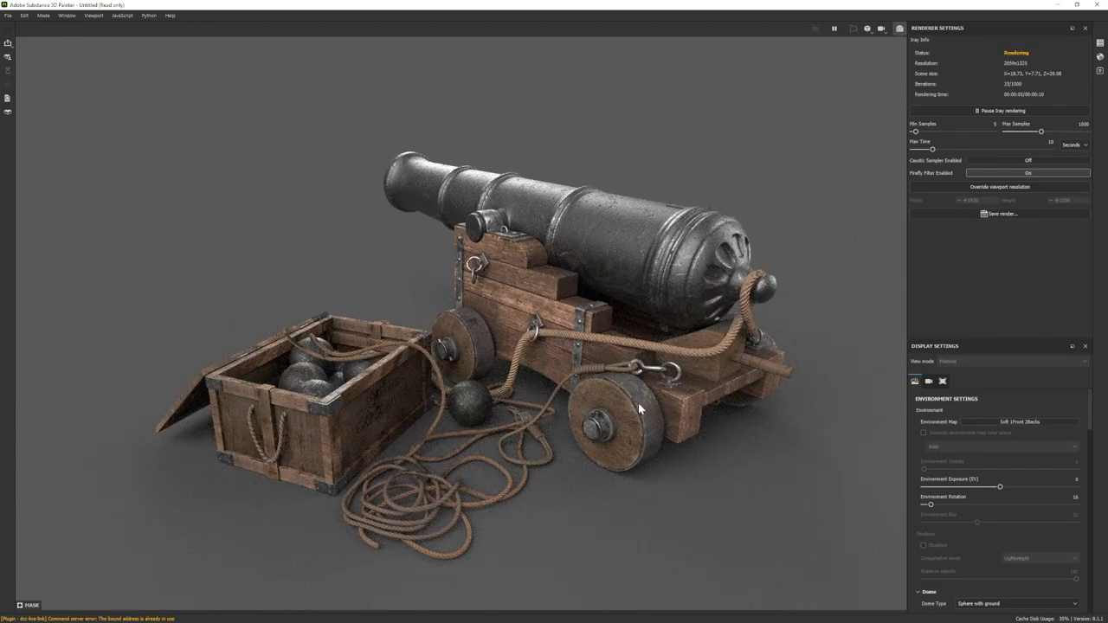